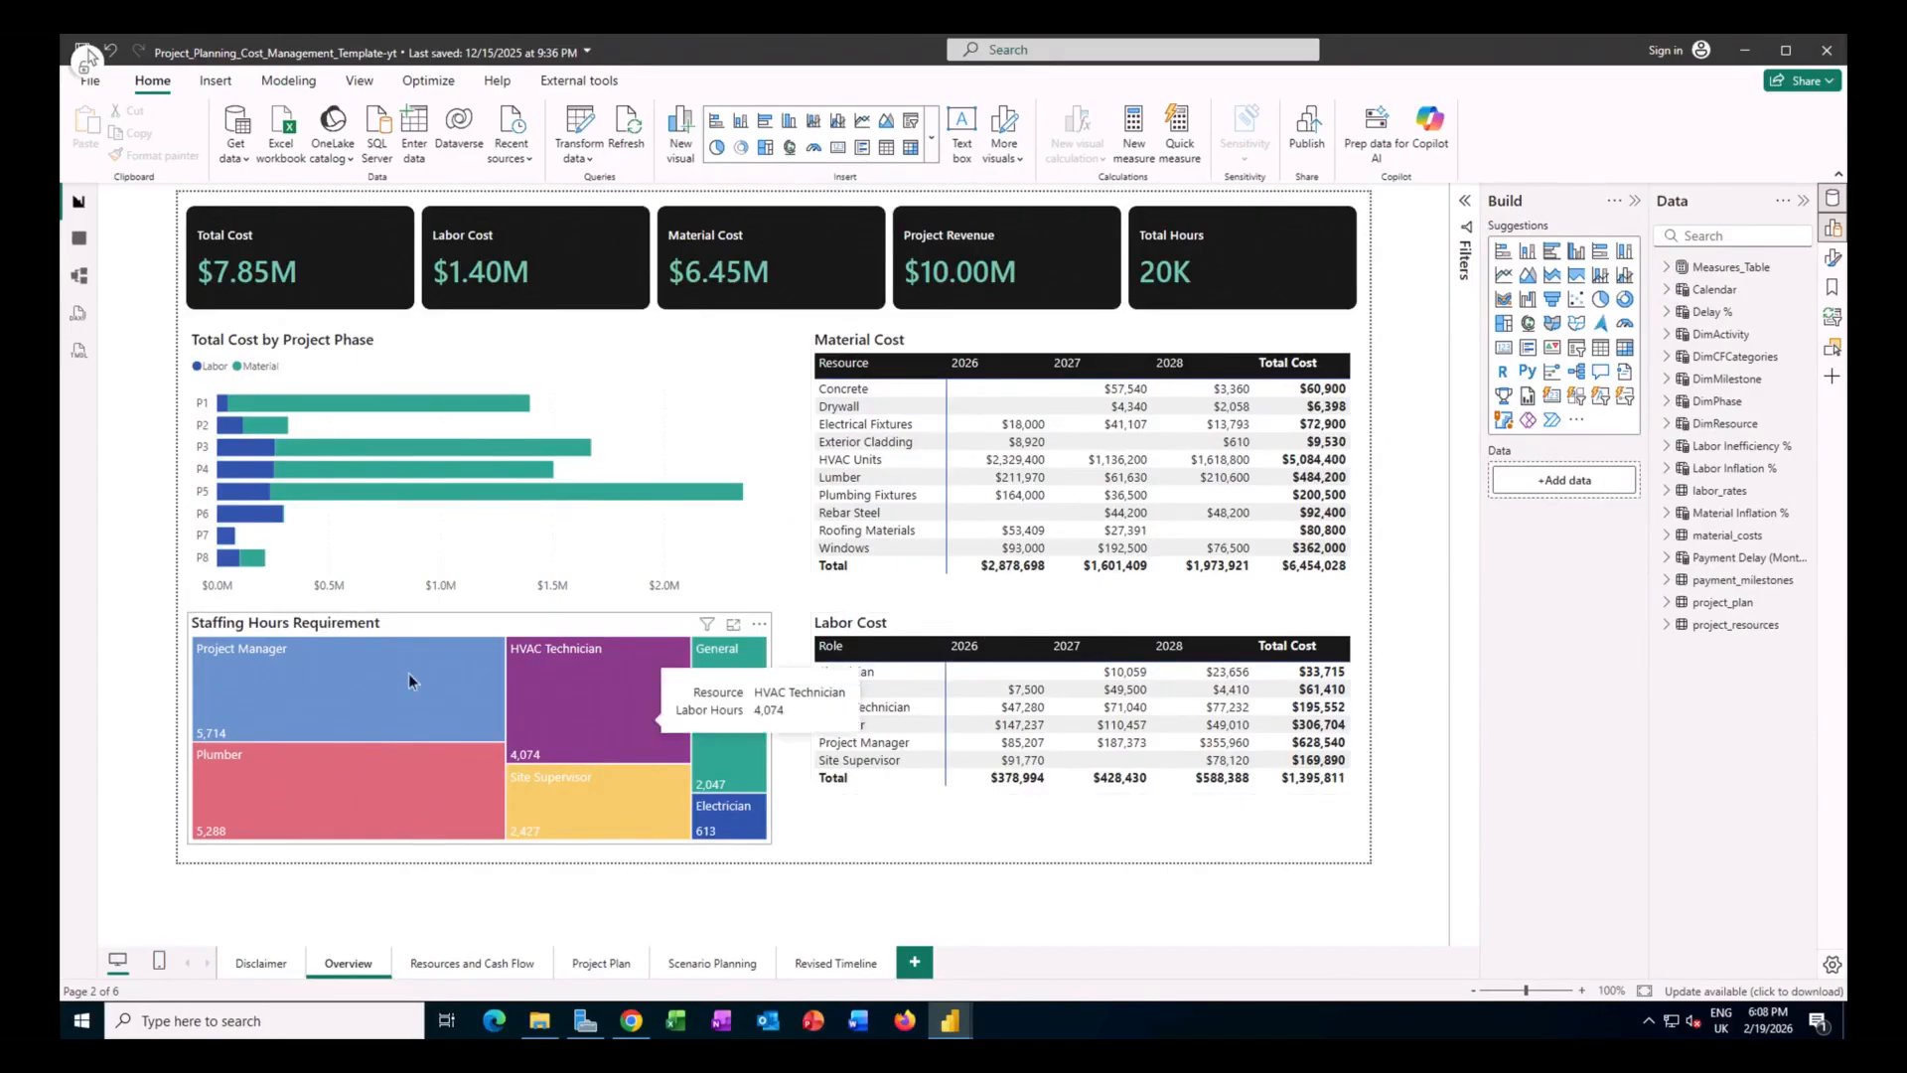
Review the finished dashboard's Overview, Resources and Cash Flow, Project Plan, Scenario Planning and Revised Timeline pages.
{"action": "mouse_move", "coordinate": [408, 680]}
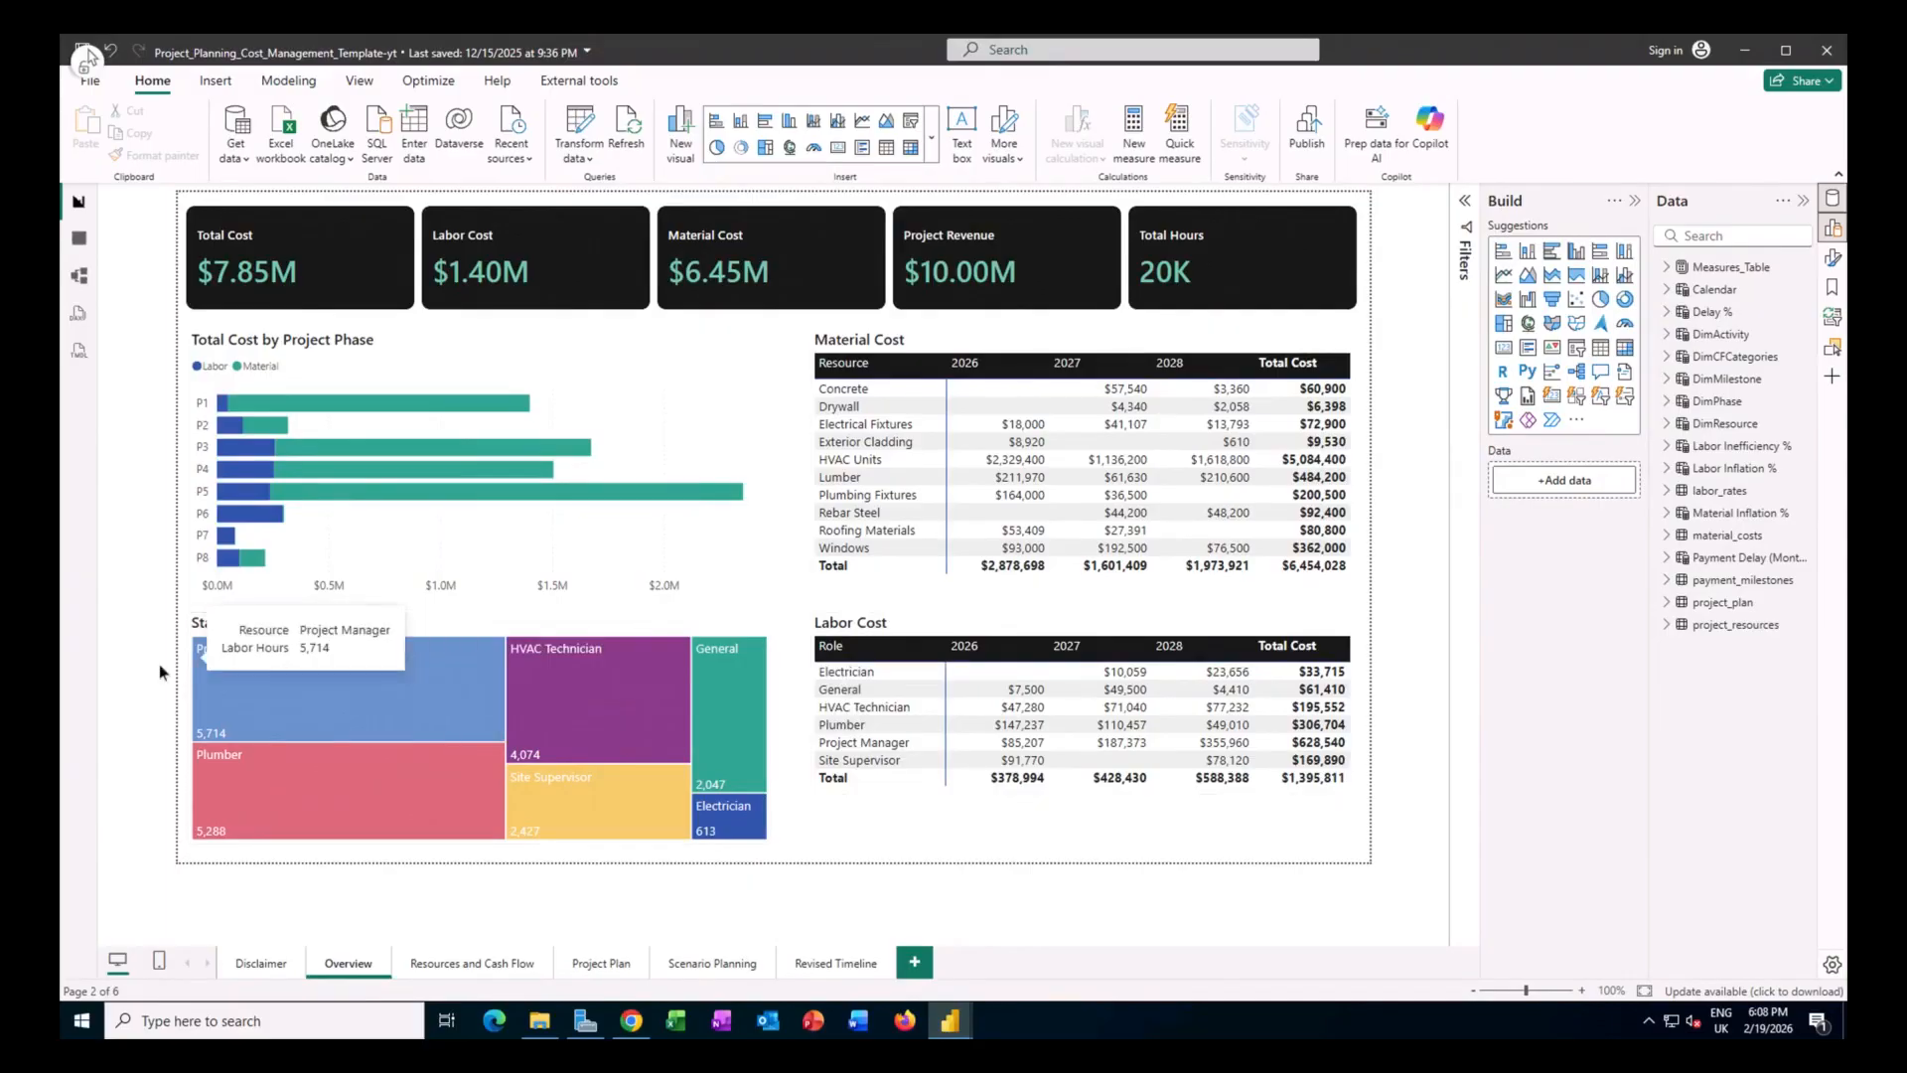
{"action": "left_click", "coordinate": [453, 963]}
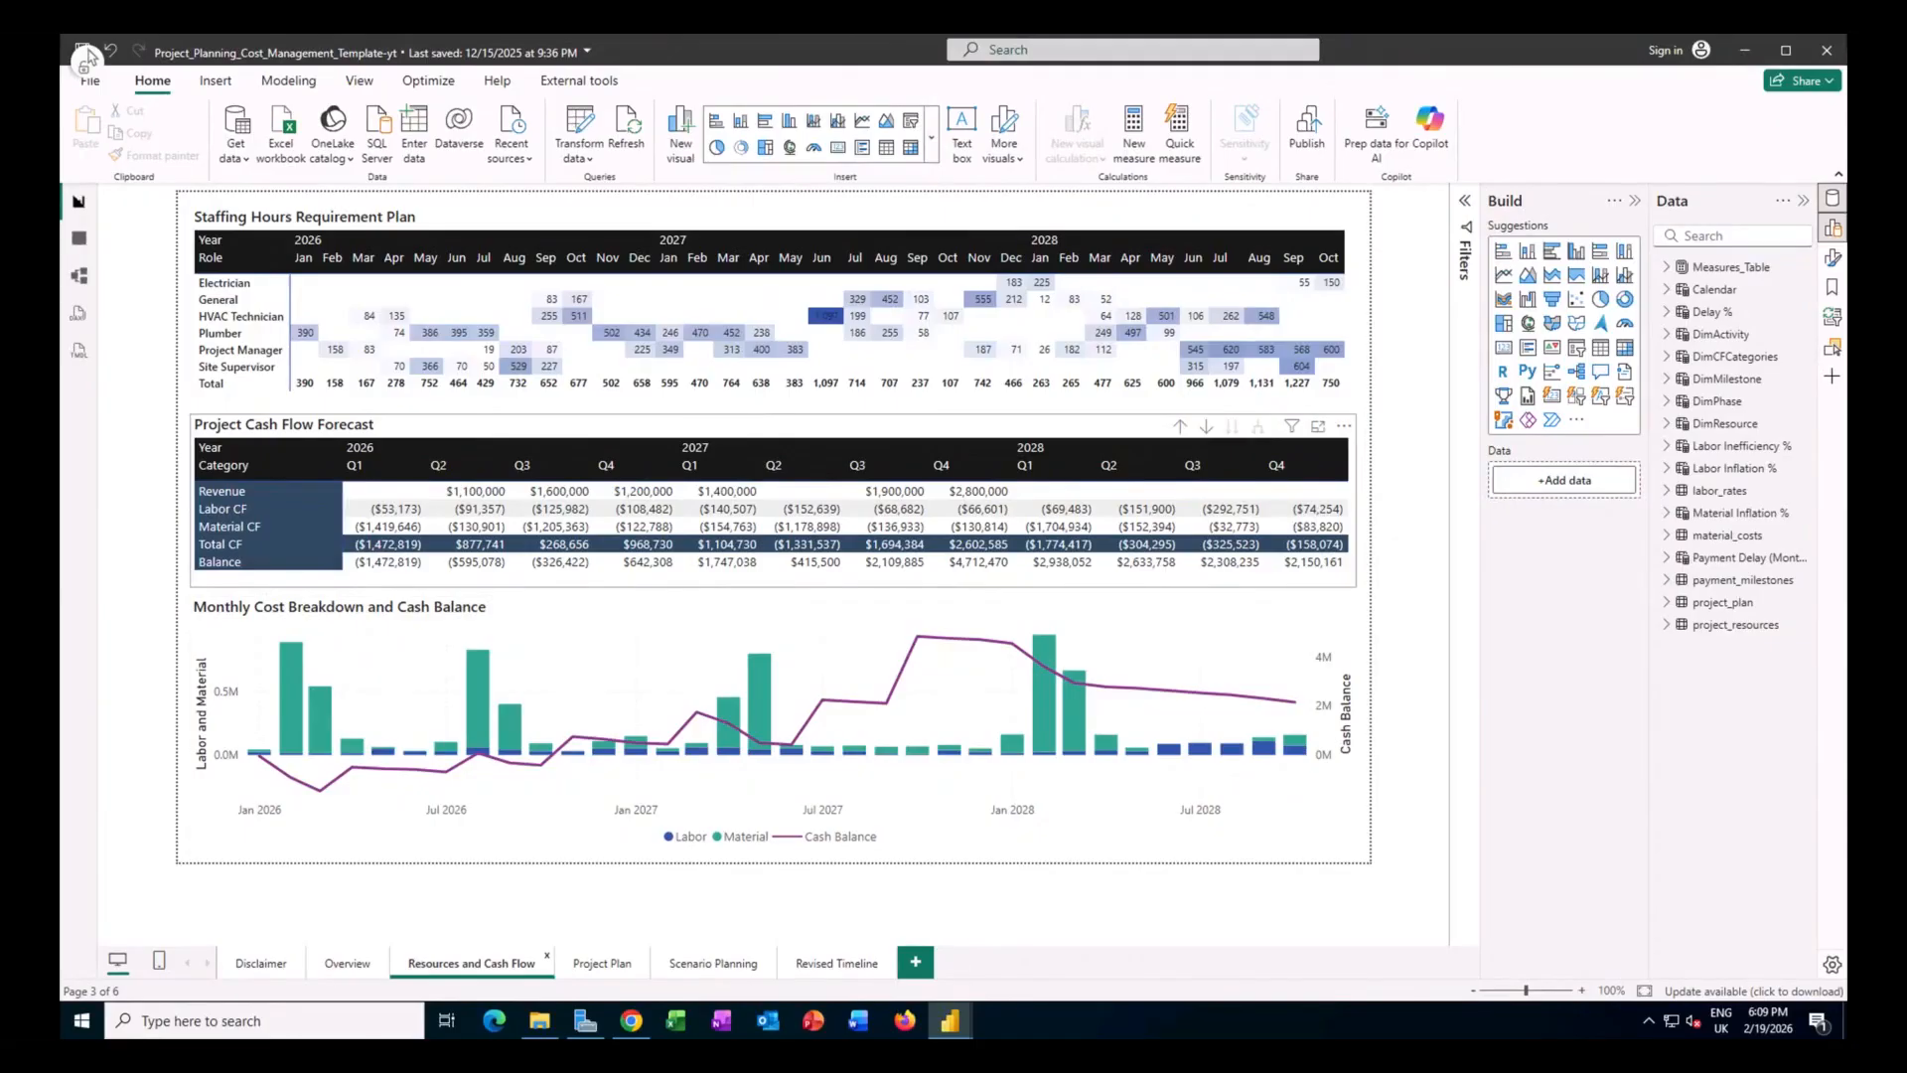
{"action": "left_click", "coordinate": [609, 973]}
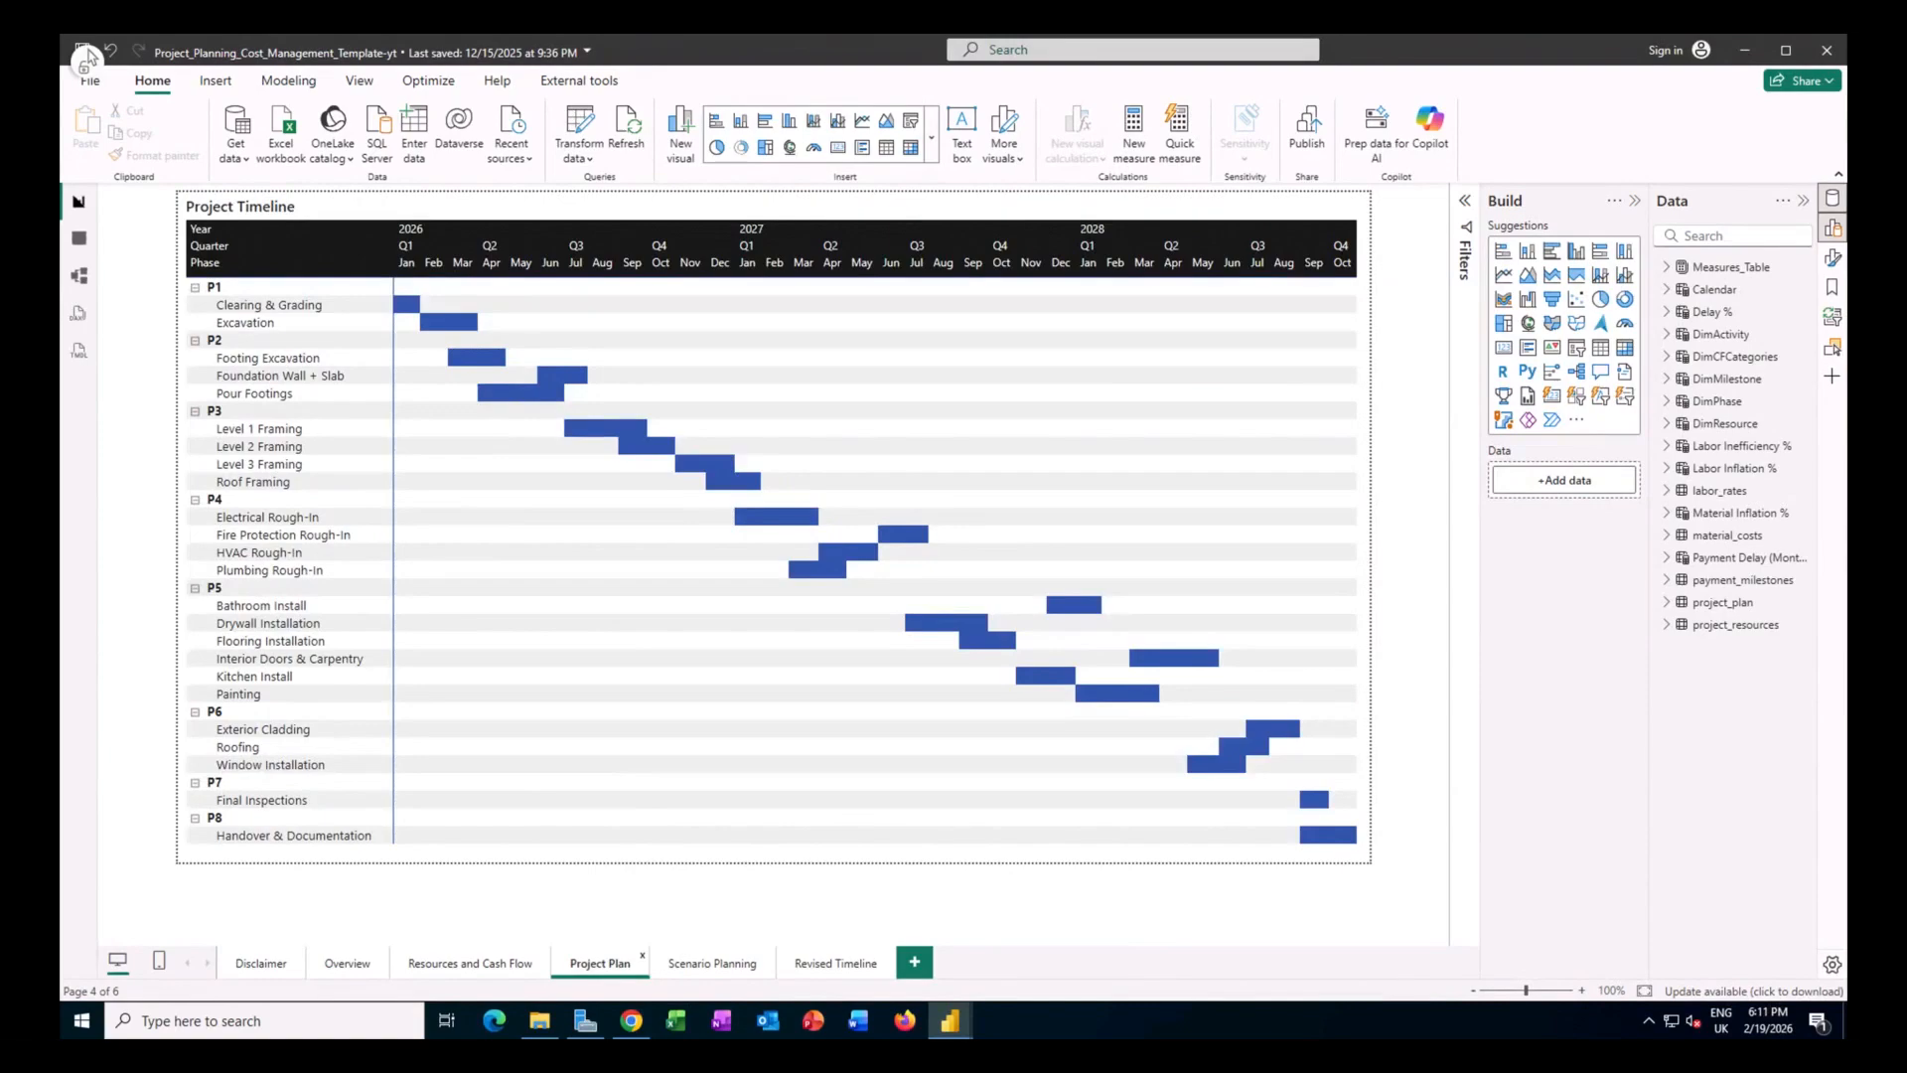
{"action": "left_click", "coordinate": [726, 968]}
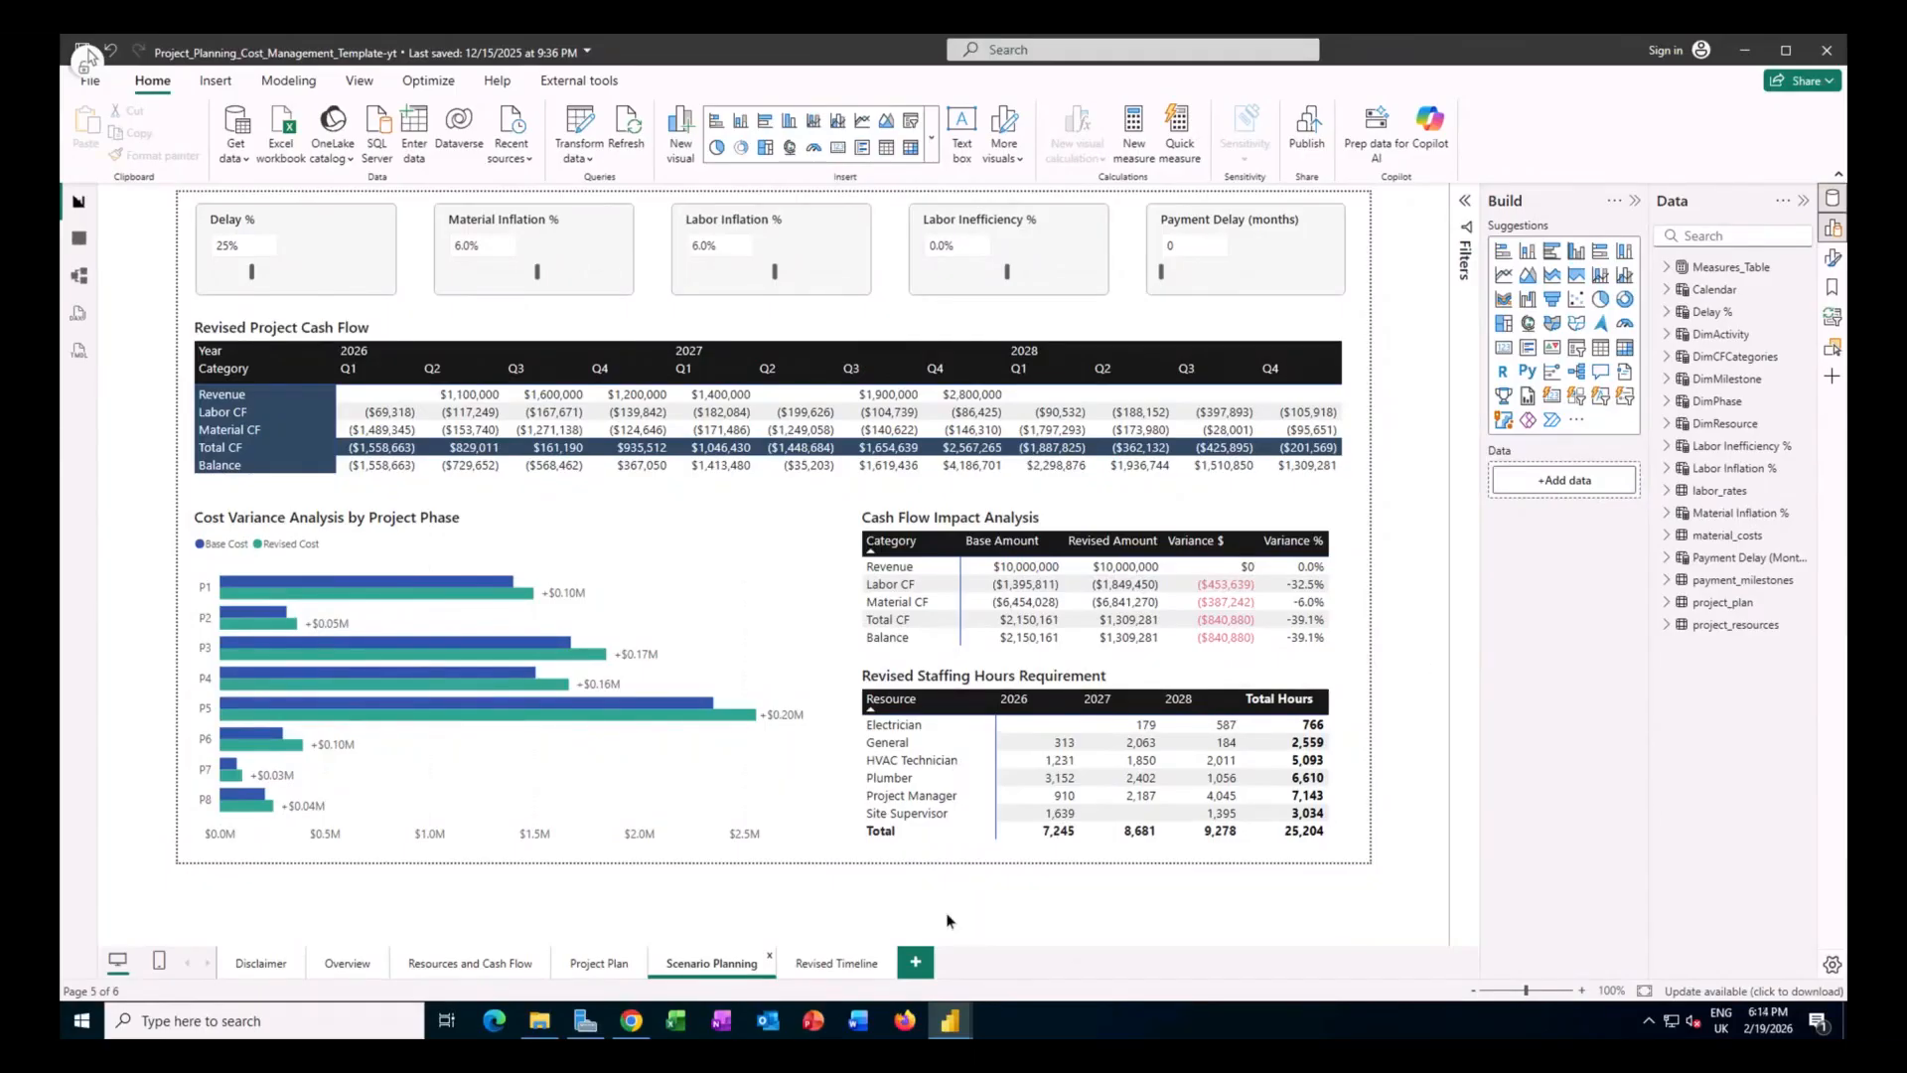
{"action": "left_click", "coordinate": [842, 961]}
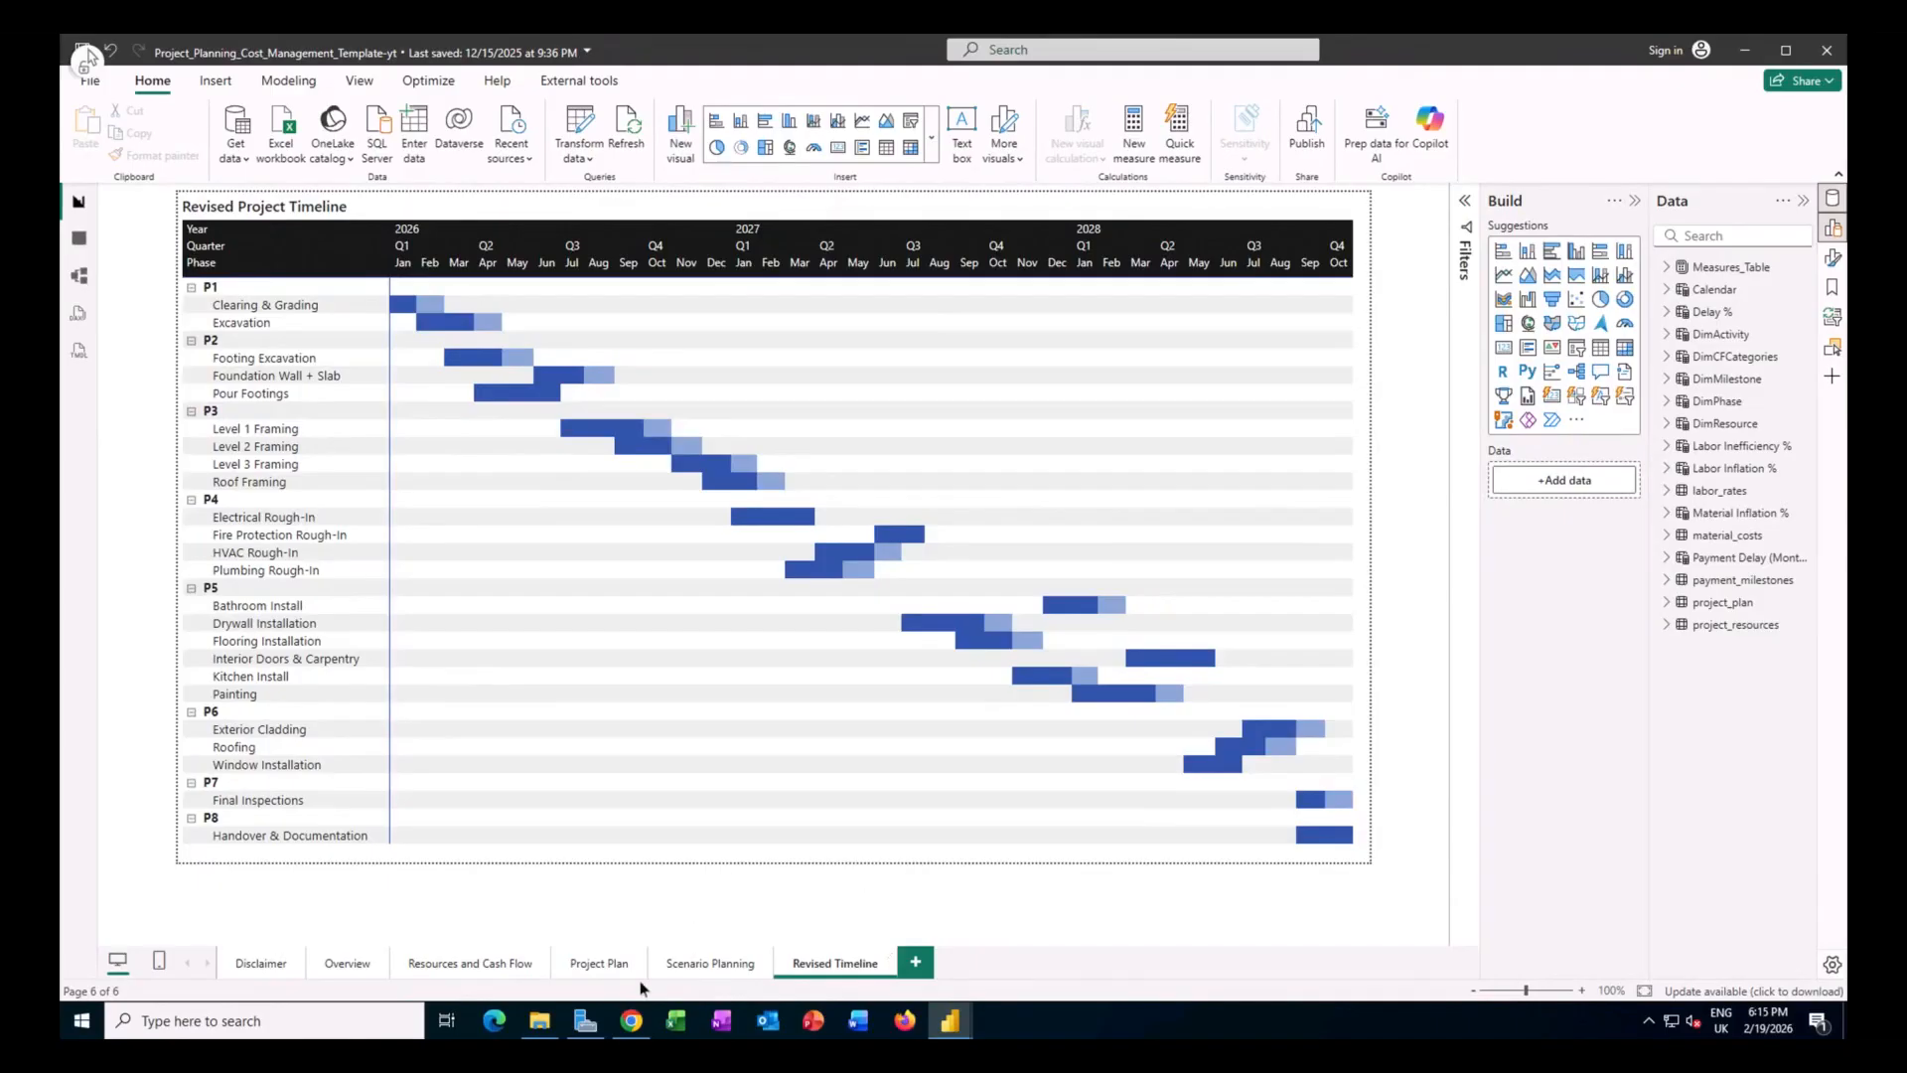
Switch to the tutorial article in Chrome and read Step 1a on importing and reviewing the project plan files.
{"action": "left_click", "coordinate": [632, 1020]}
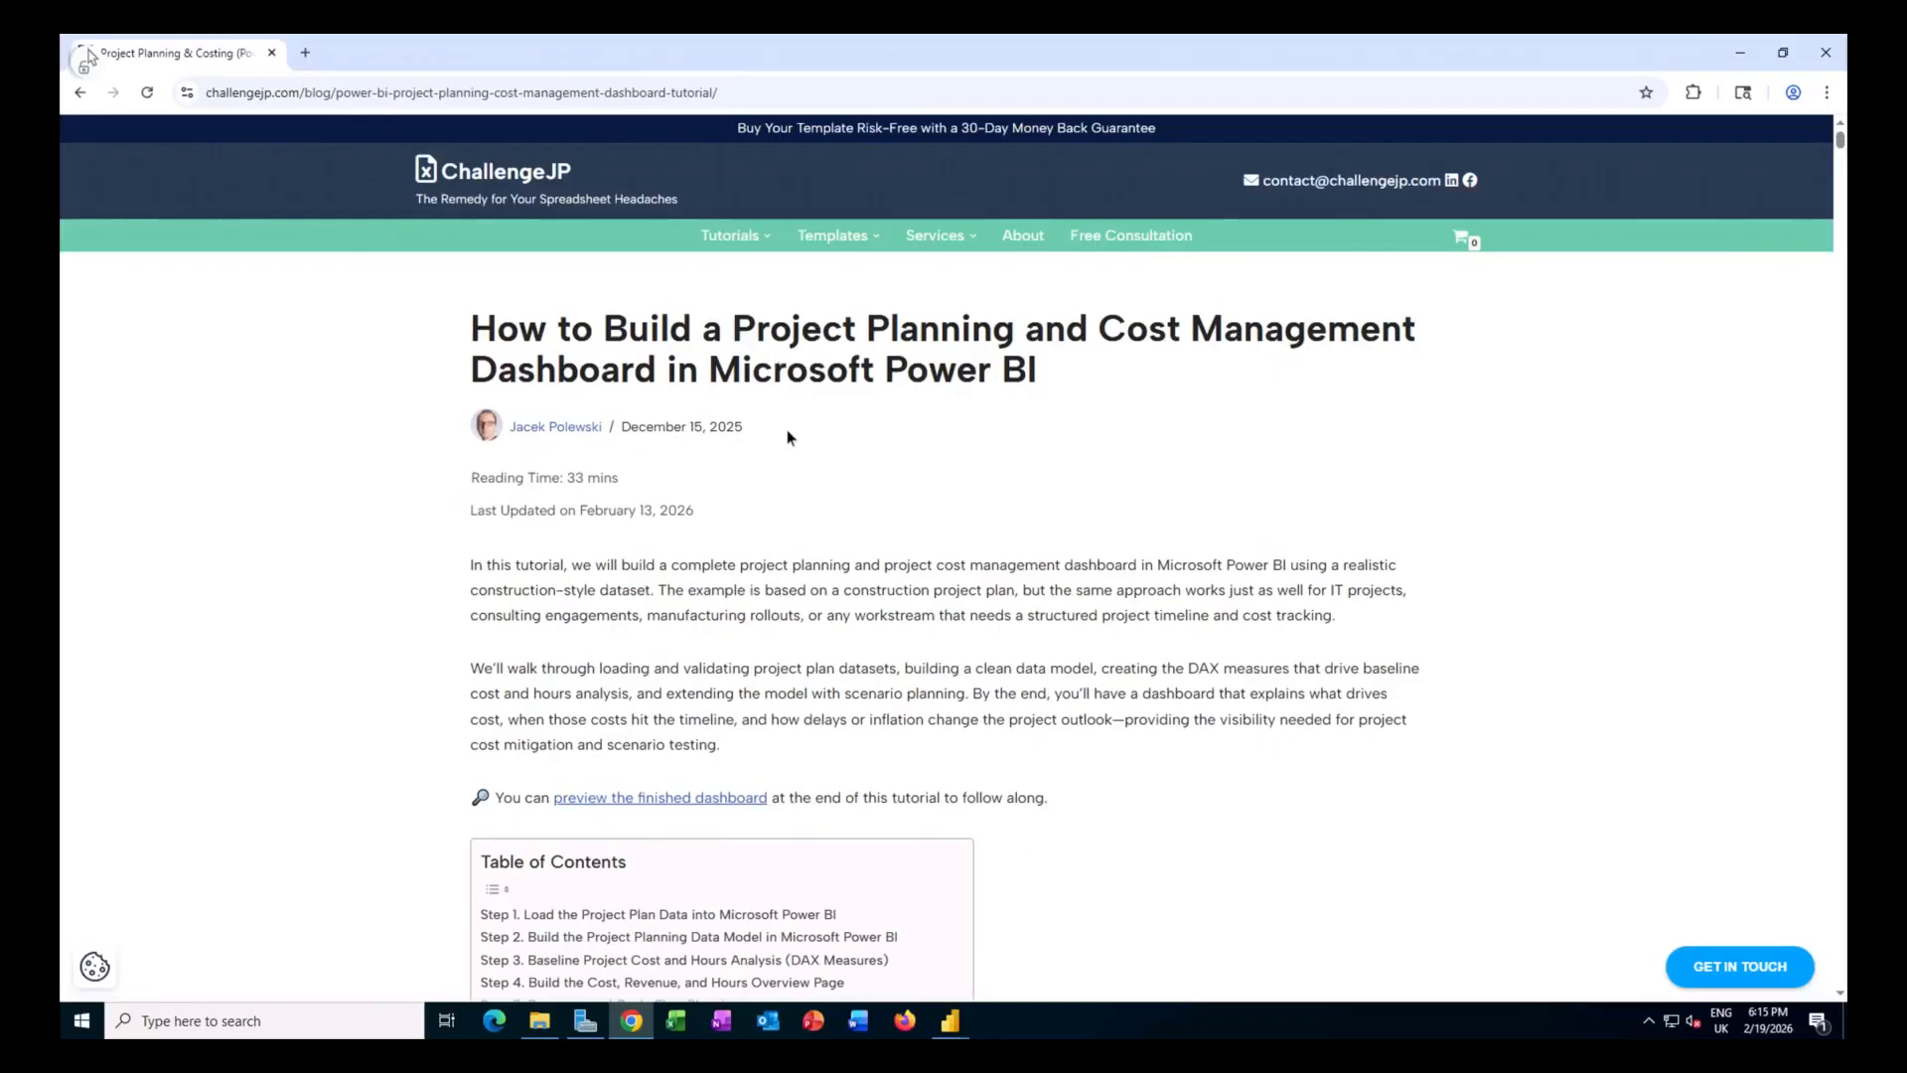
{"action": "scroll", "coordinate": [887, 475], "scroll_direction": "down", "scroll_amount": 3}
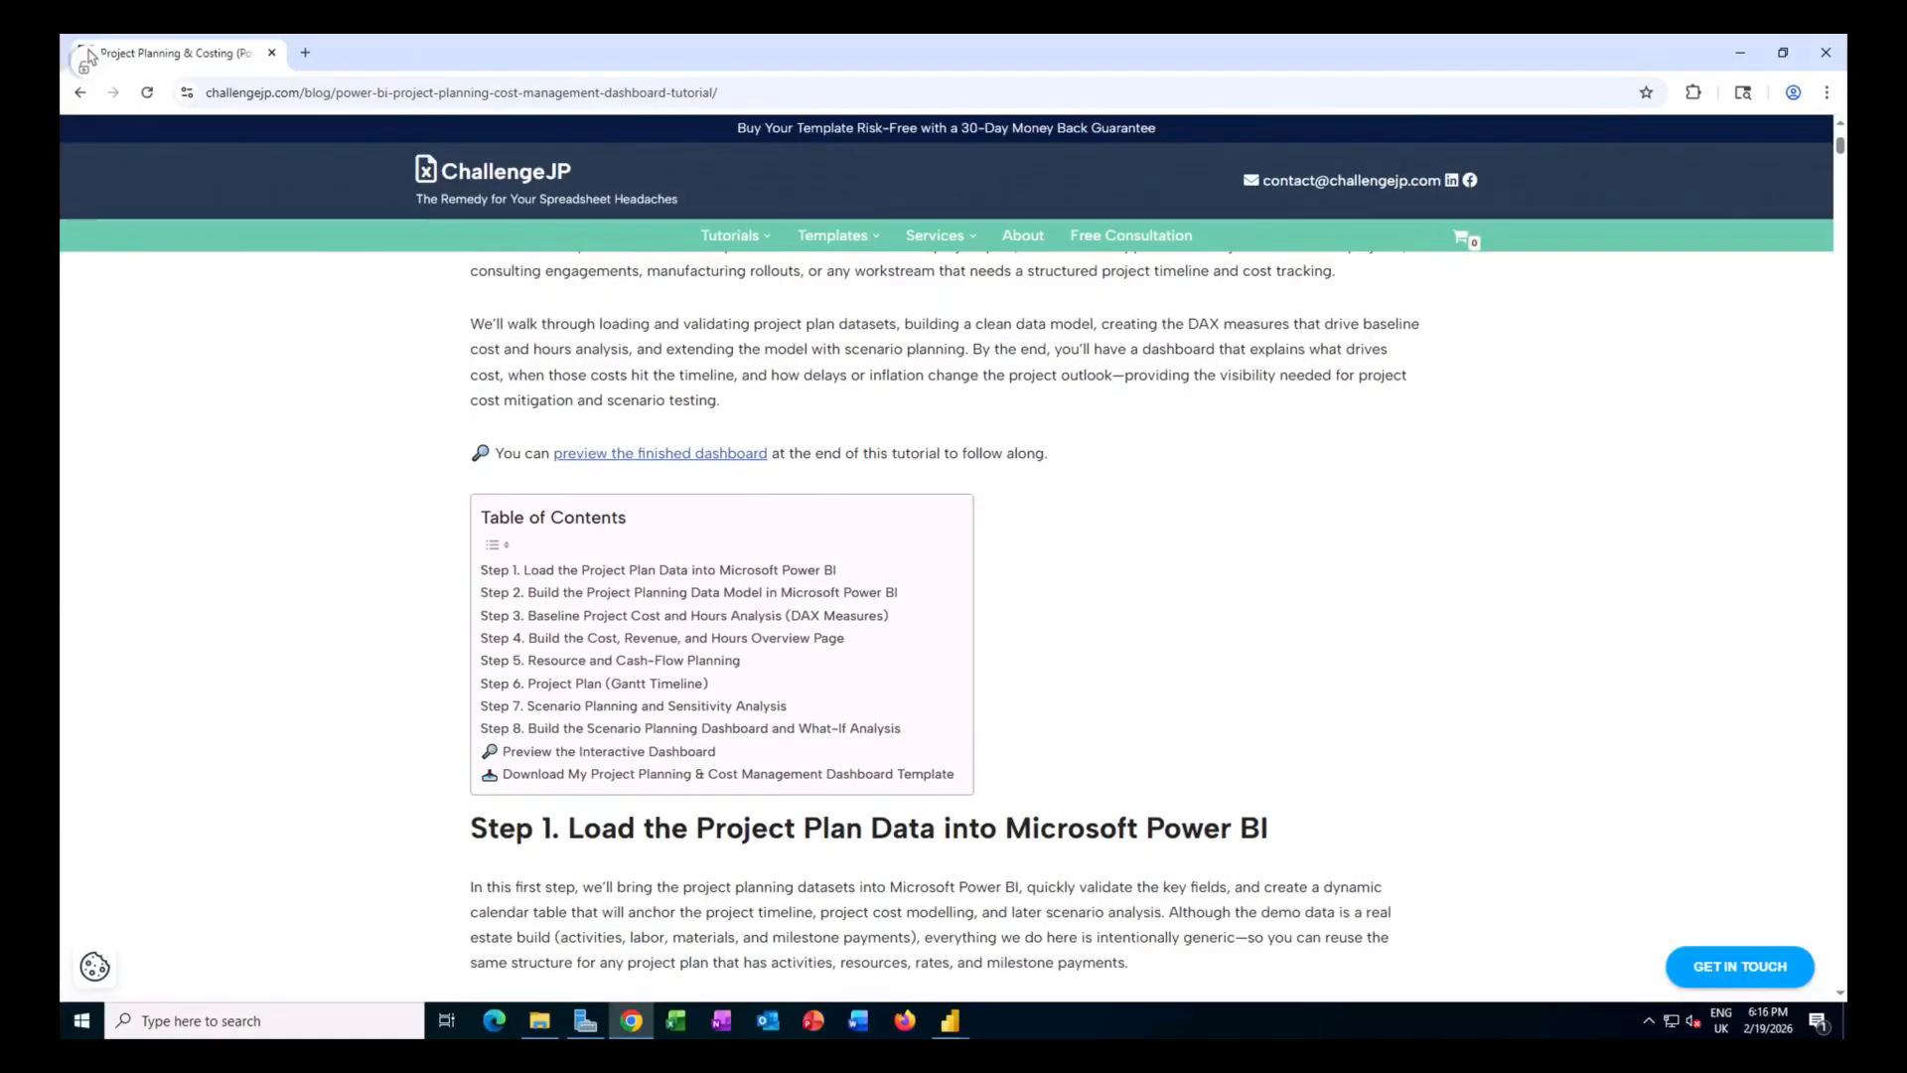
{"action": "scroll", "coordinate": [945, 629], "scroll_direction": "down", "scroll_amount": 1}
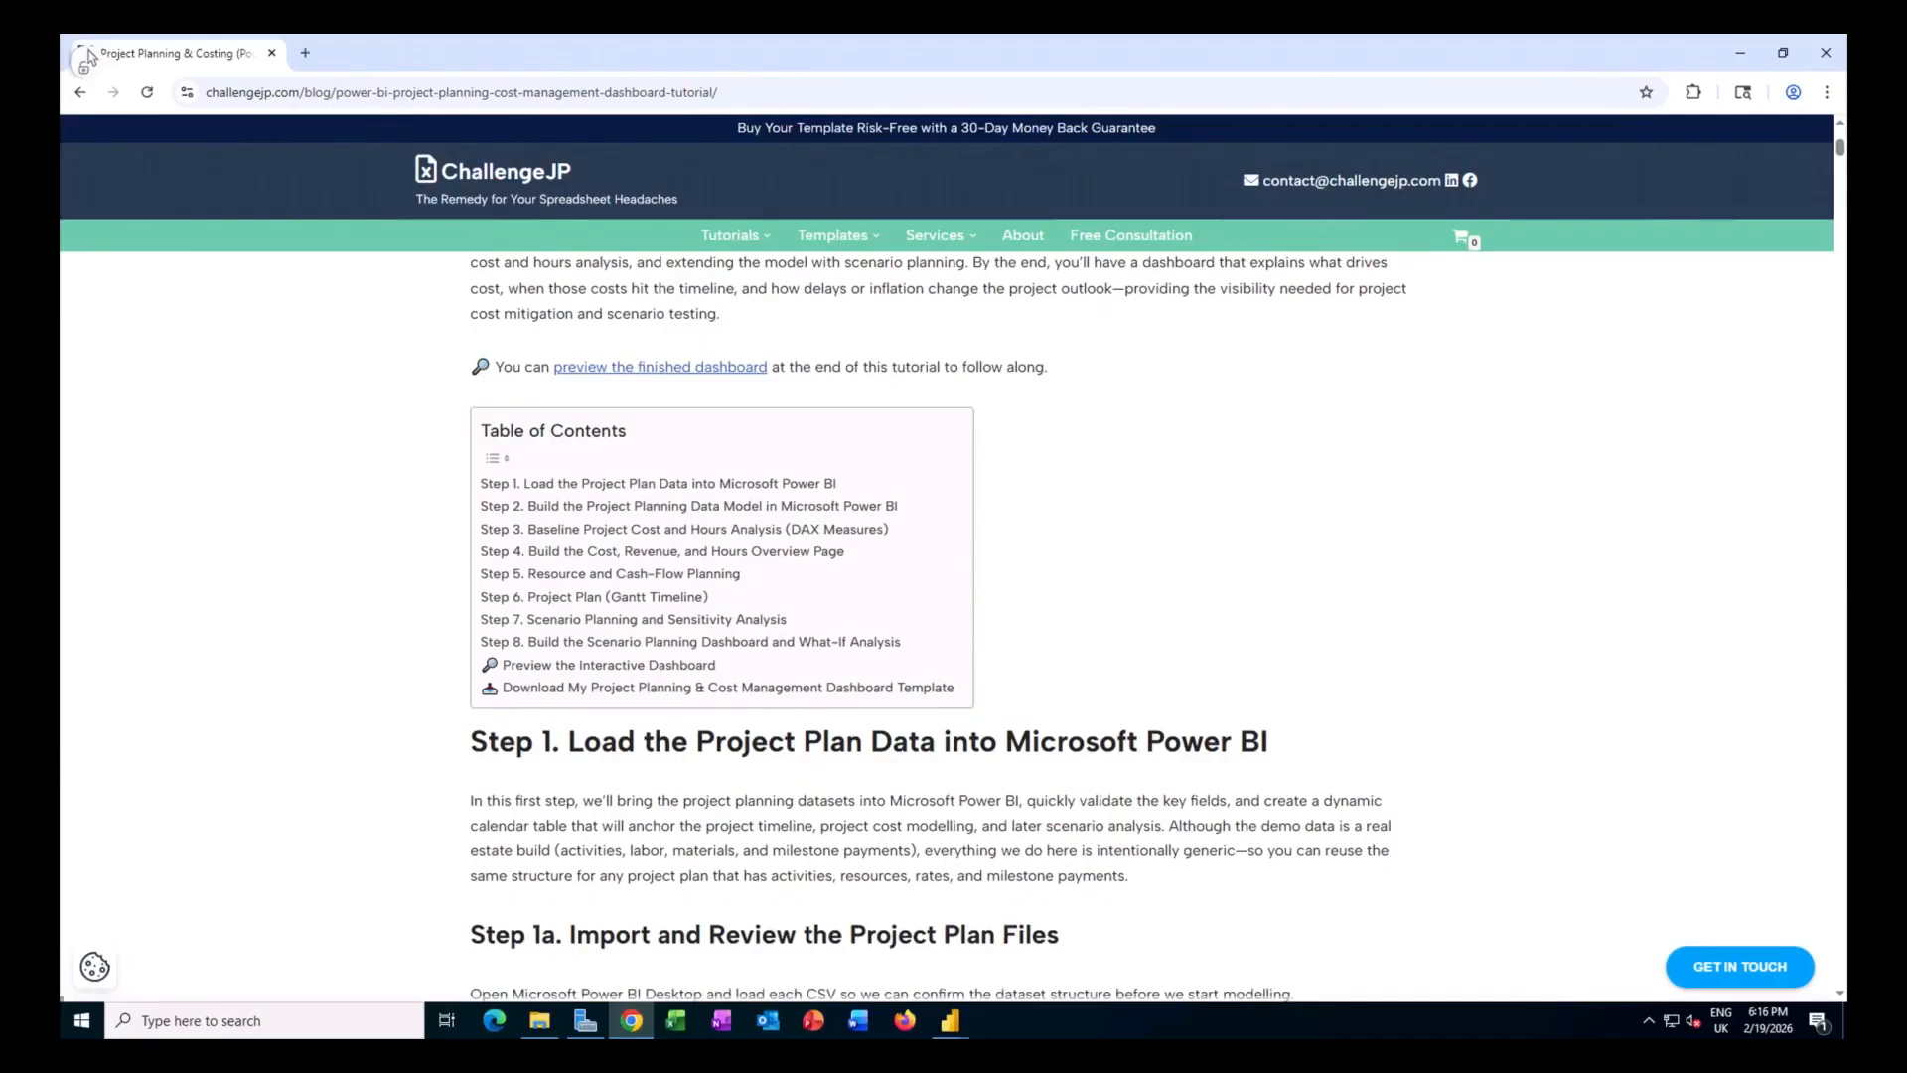
{"action": "scroll", "coordinate": [1164, 637], "scroll_direction": "down", "scroll_amount": 1}
{"action": "scroll", "coordinate": [1164, 637], "scroll_direction": "down", "scroll_amount": 3}
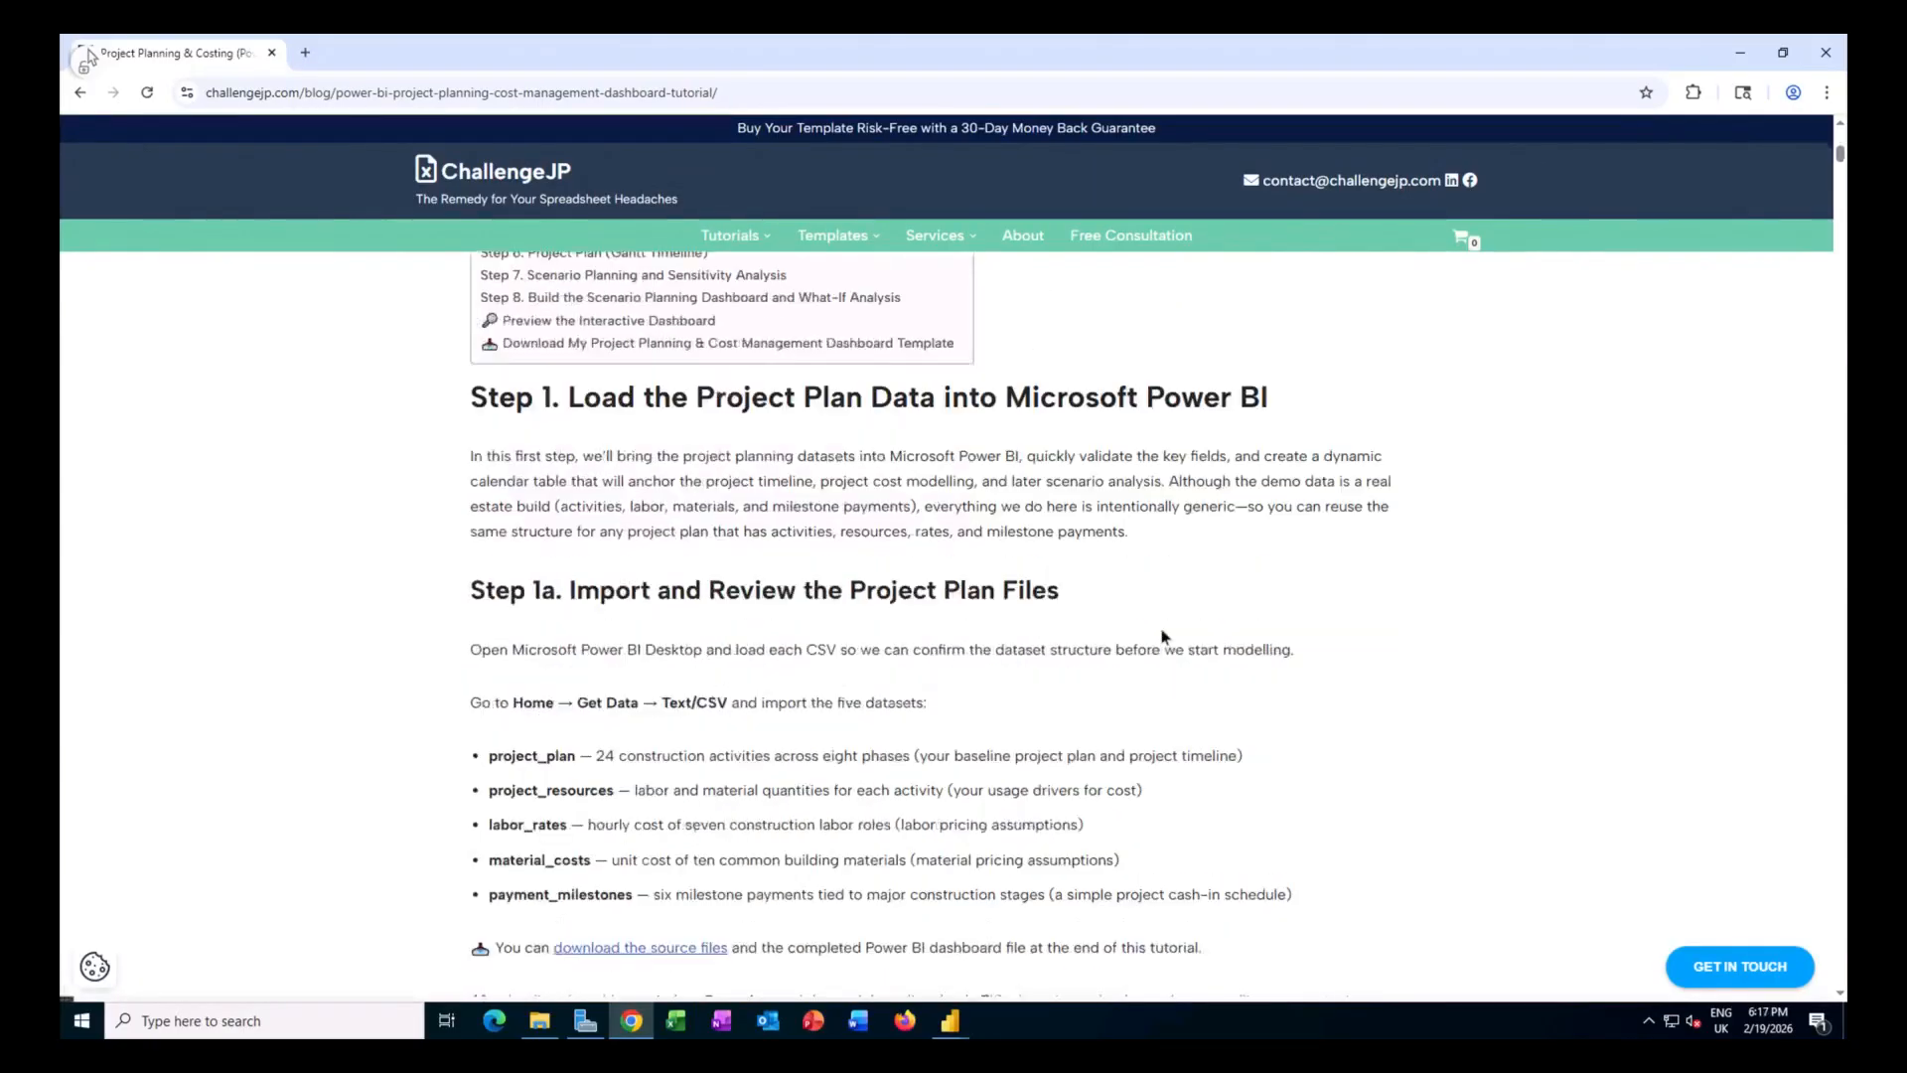
{"action": "scroll", "coordinate": [1165, 637], "scroll_direction": "down", "scroll_amount": 2}
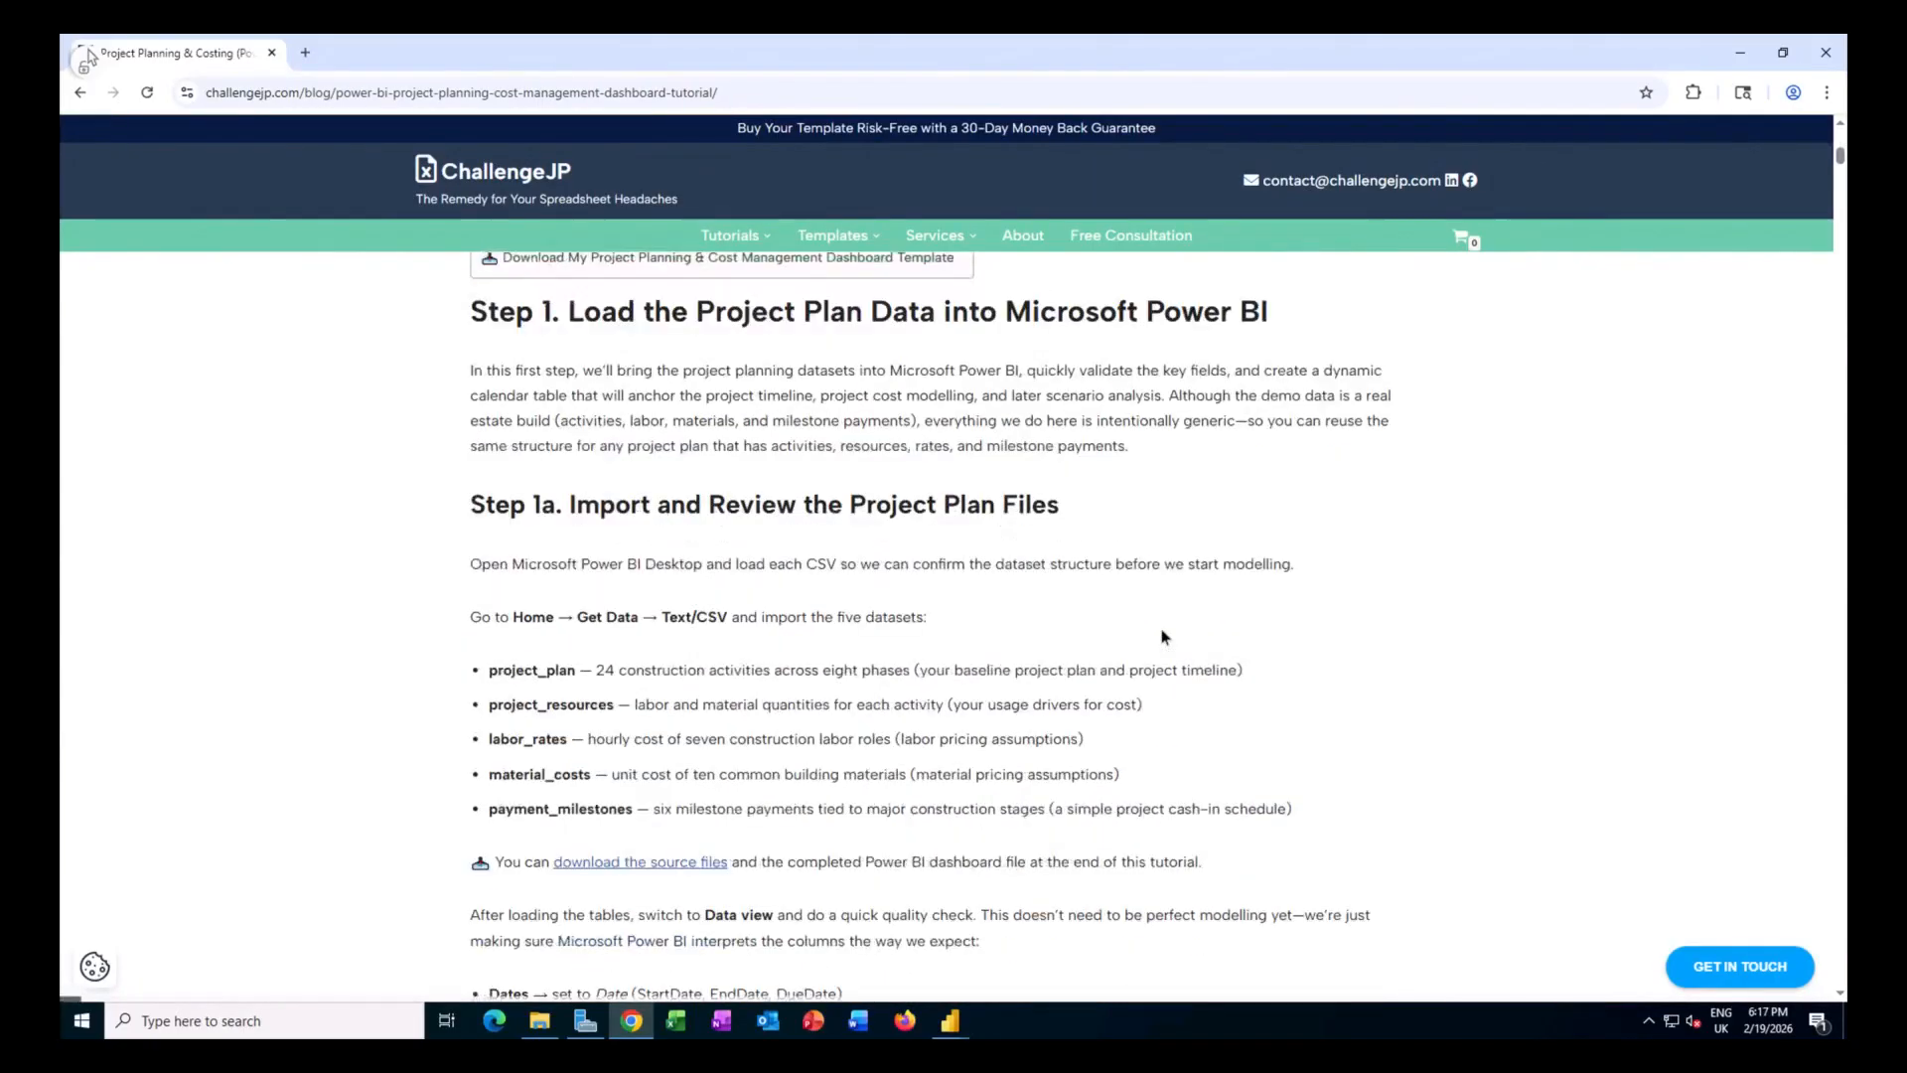
{"action": "scroll", "coordinate": [1165, 637], "scroll_direction": "up", "scroll_amount": 1}
Switch to the empty Project_Plan_practice report in Power BI Desktop and check where a blank report is created.
{"action": "mouse_move", "coordinate": [950, 1027]}
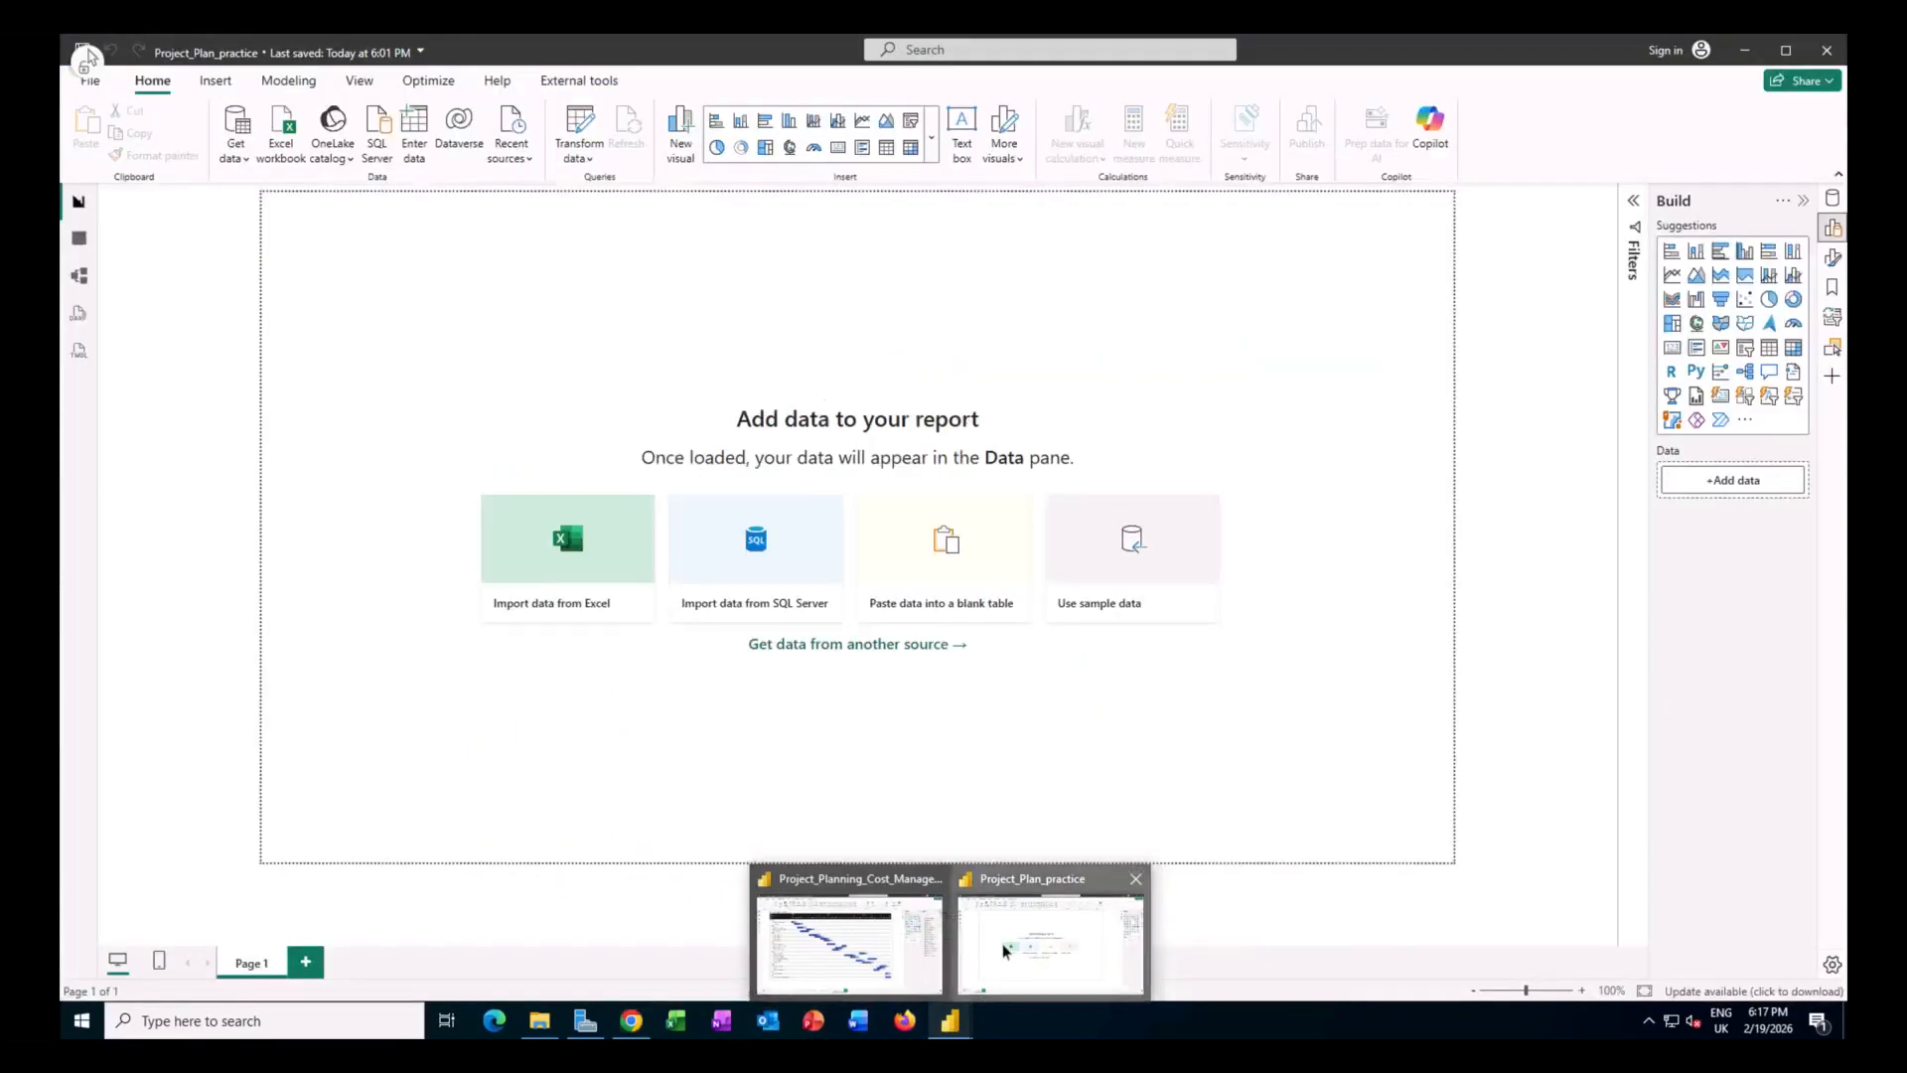
{"action": "left_click", "coordinate": [1004, 951]}
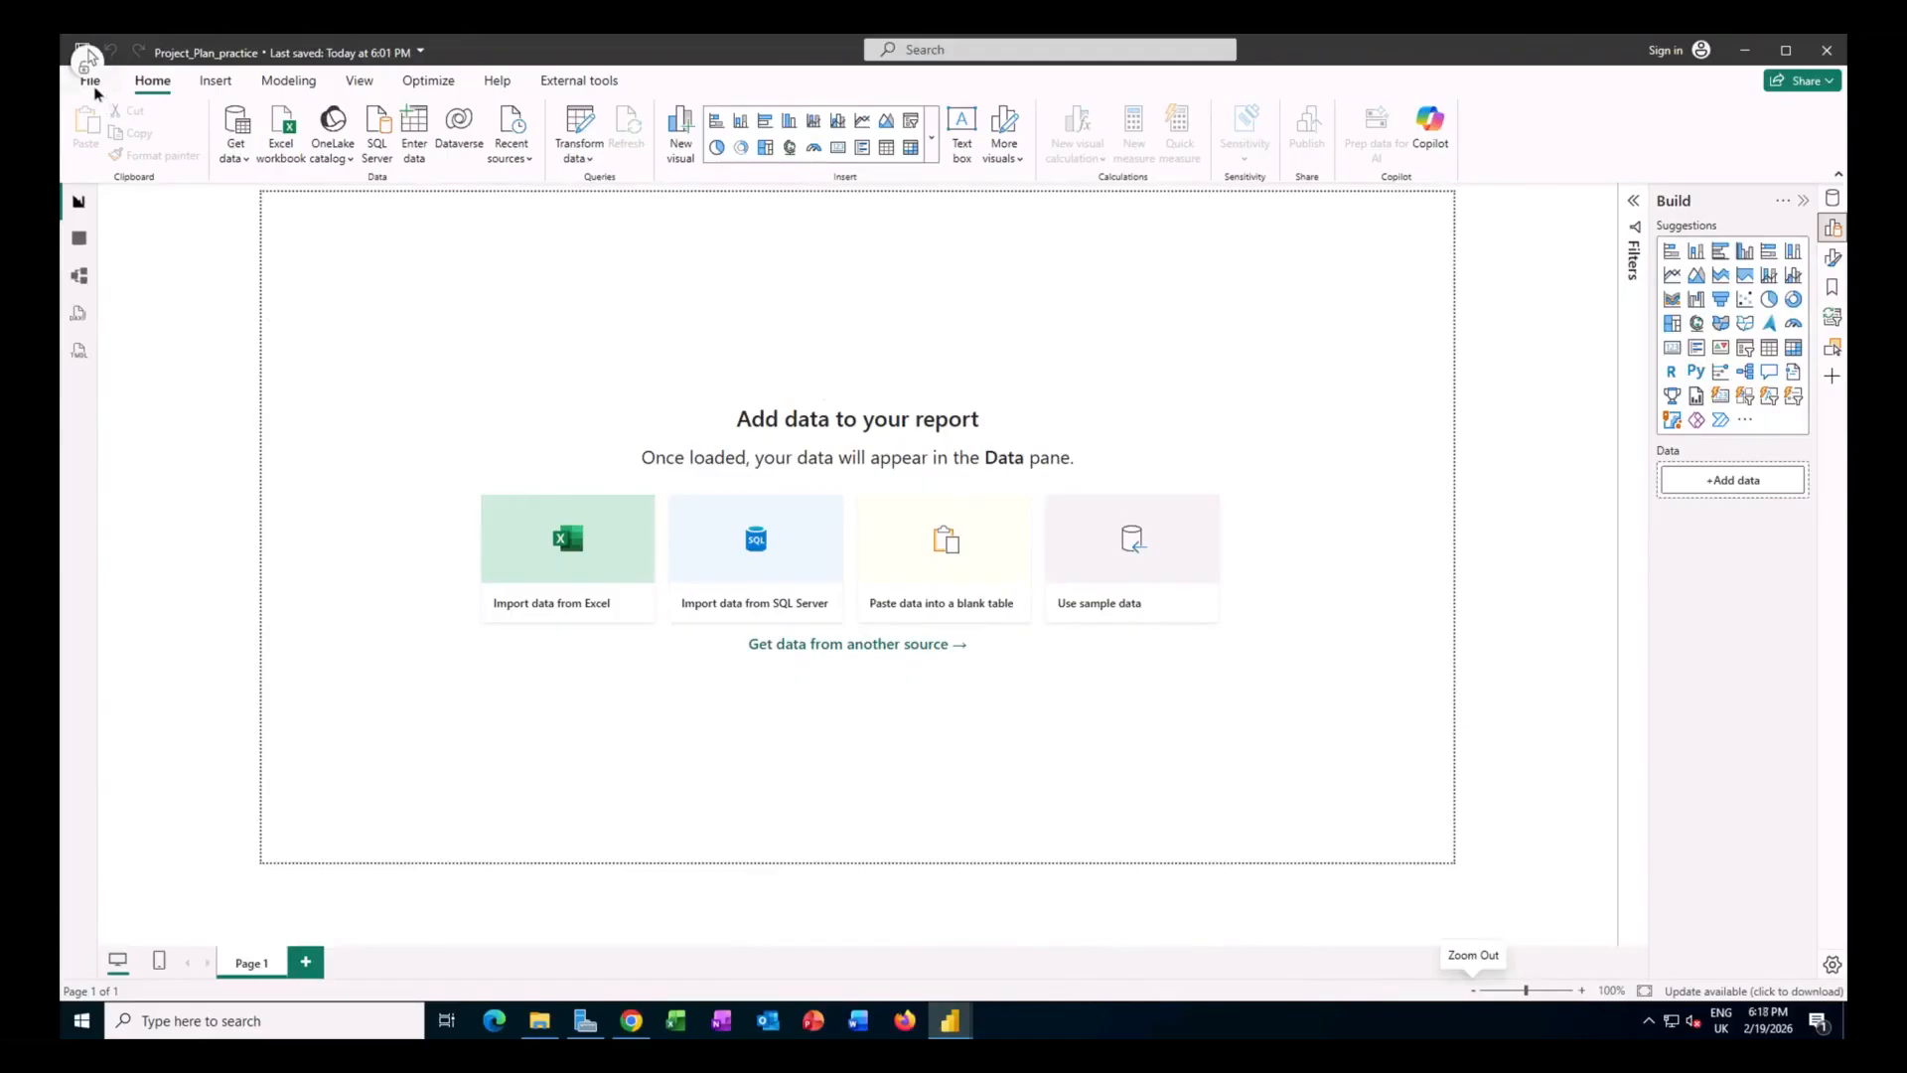
{"action": "left_click", "coordinate": [92, 82]}
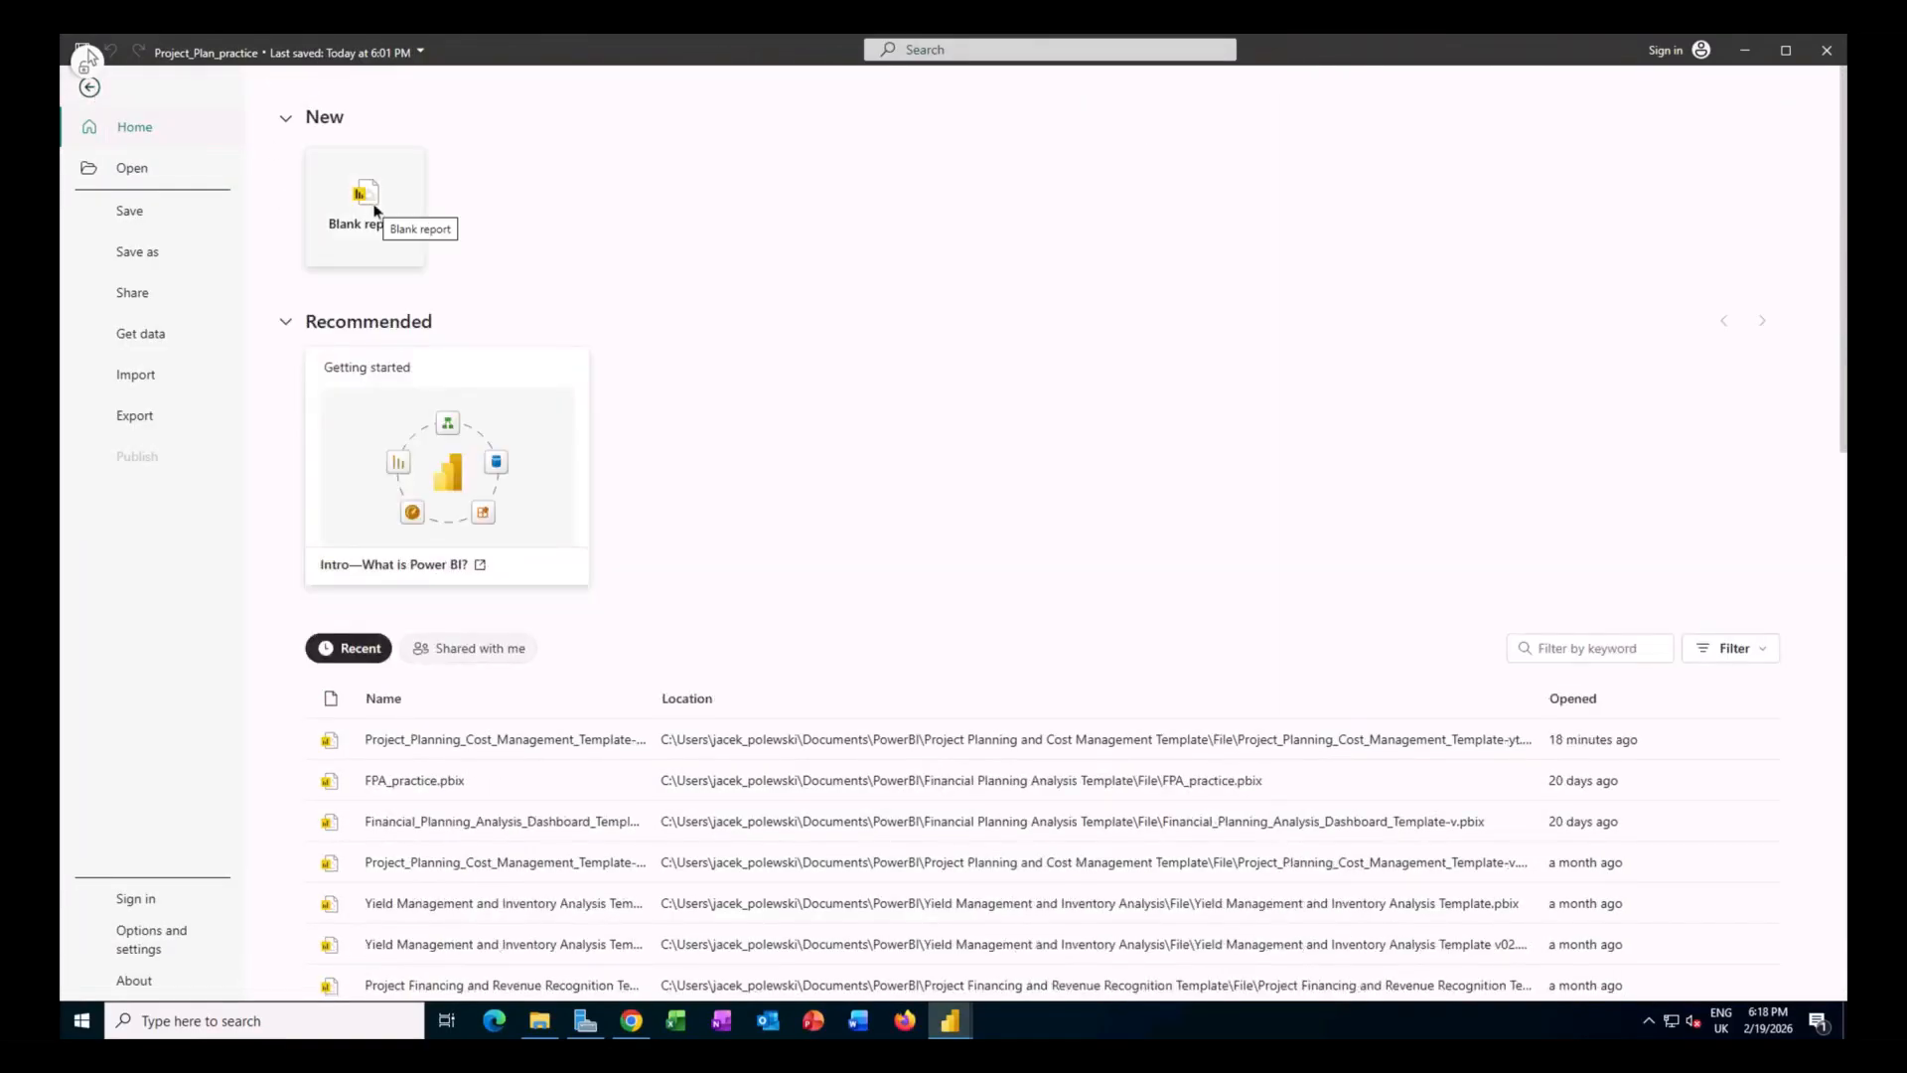
{"action": "left_click", "coordinate": [89, 86]}
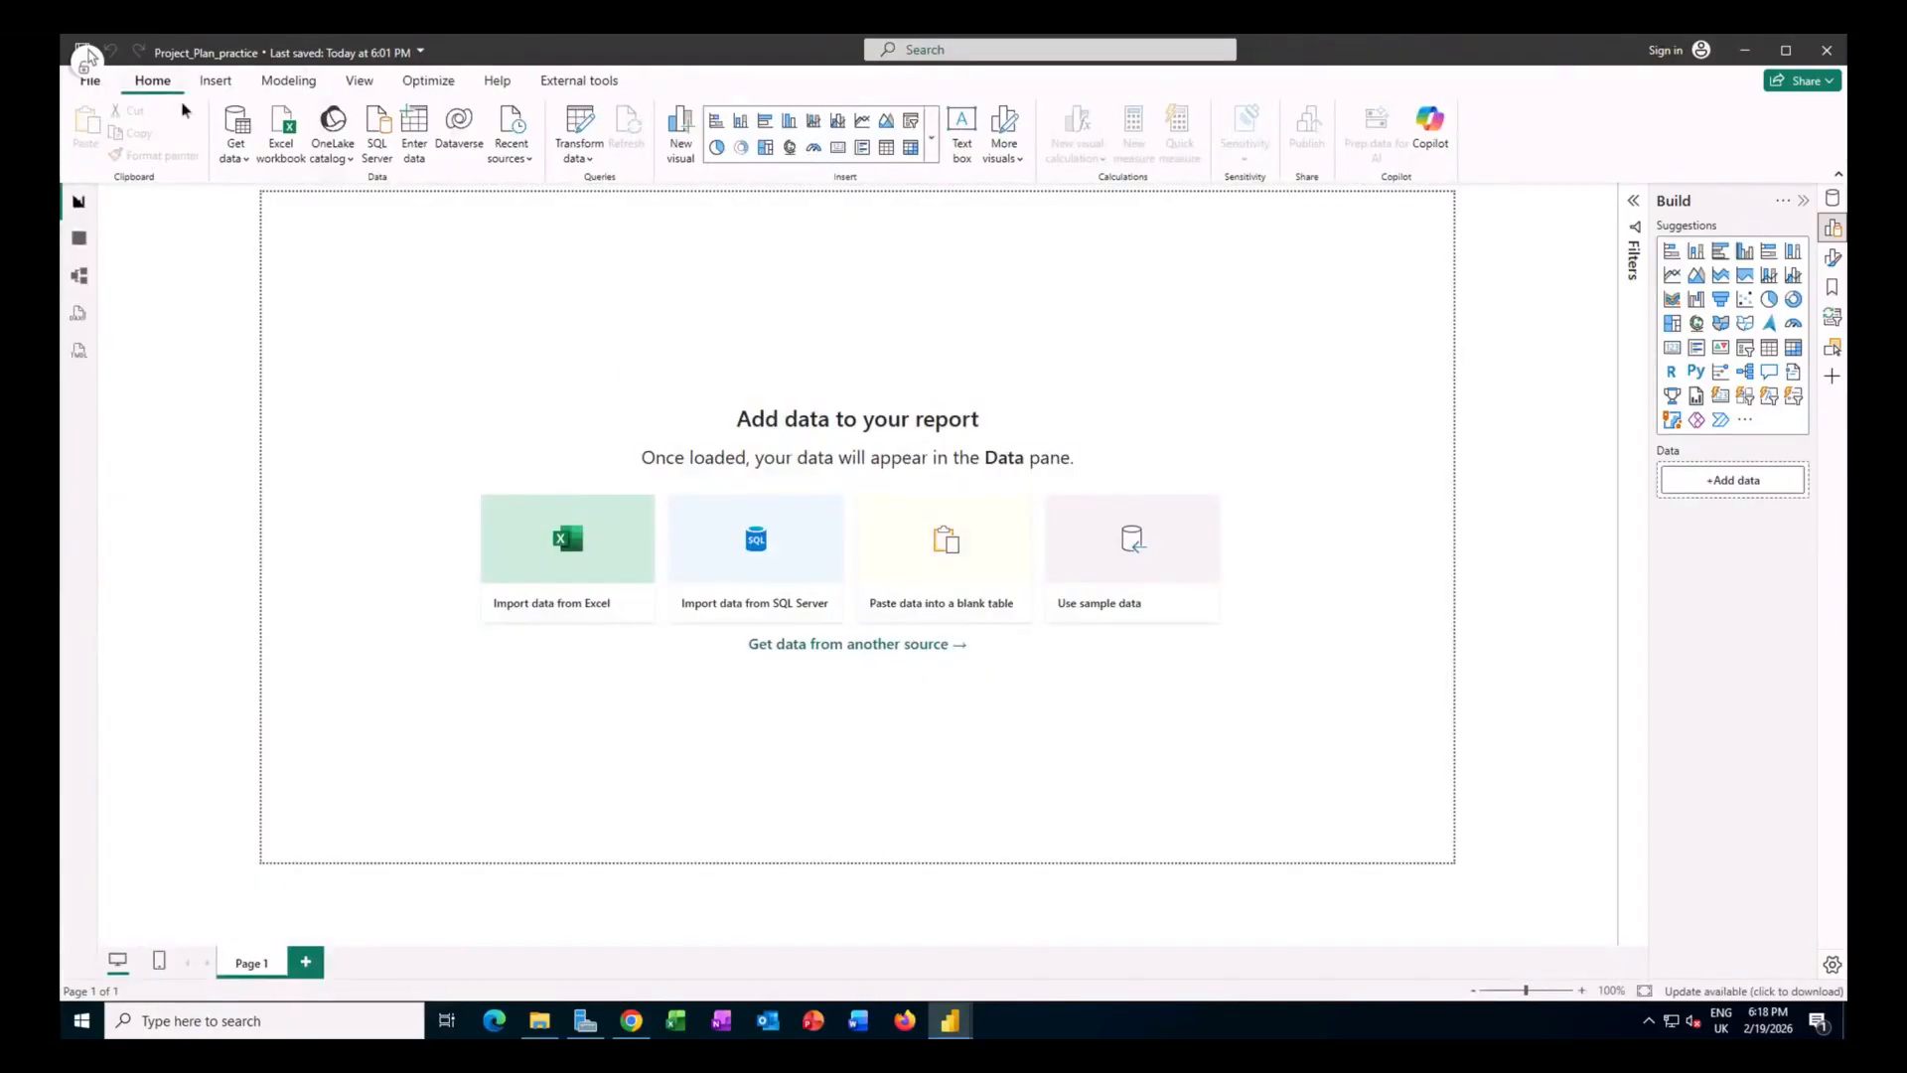
Import labor_rates.csv from the Data folder through Power Query Editor and apply the query to the report.
{"action": "left_click", "coordinate": [242, 162]}
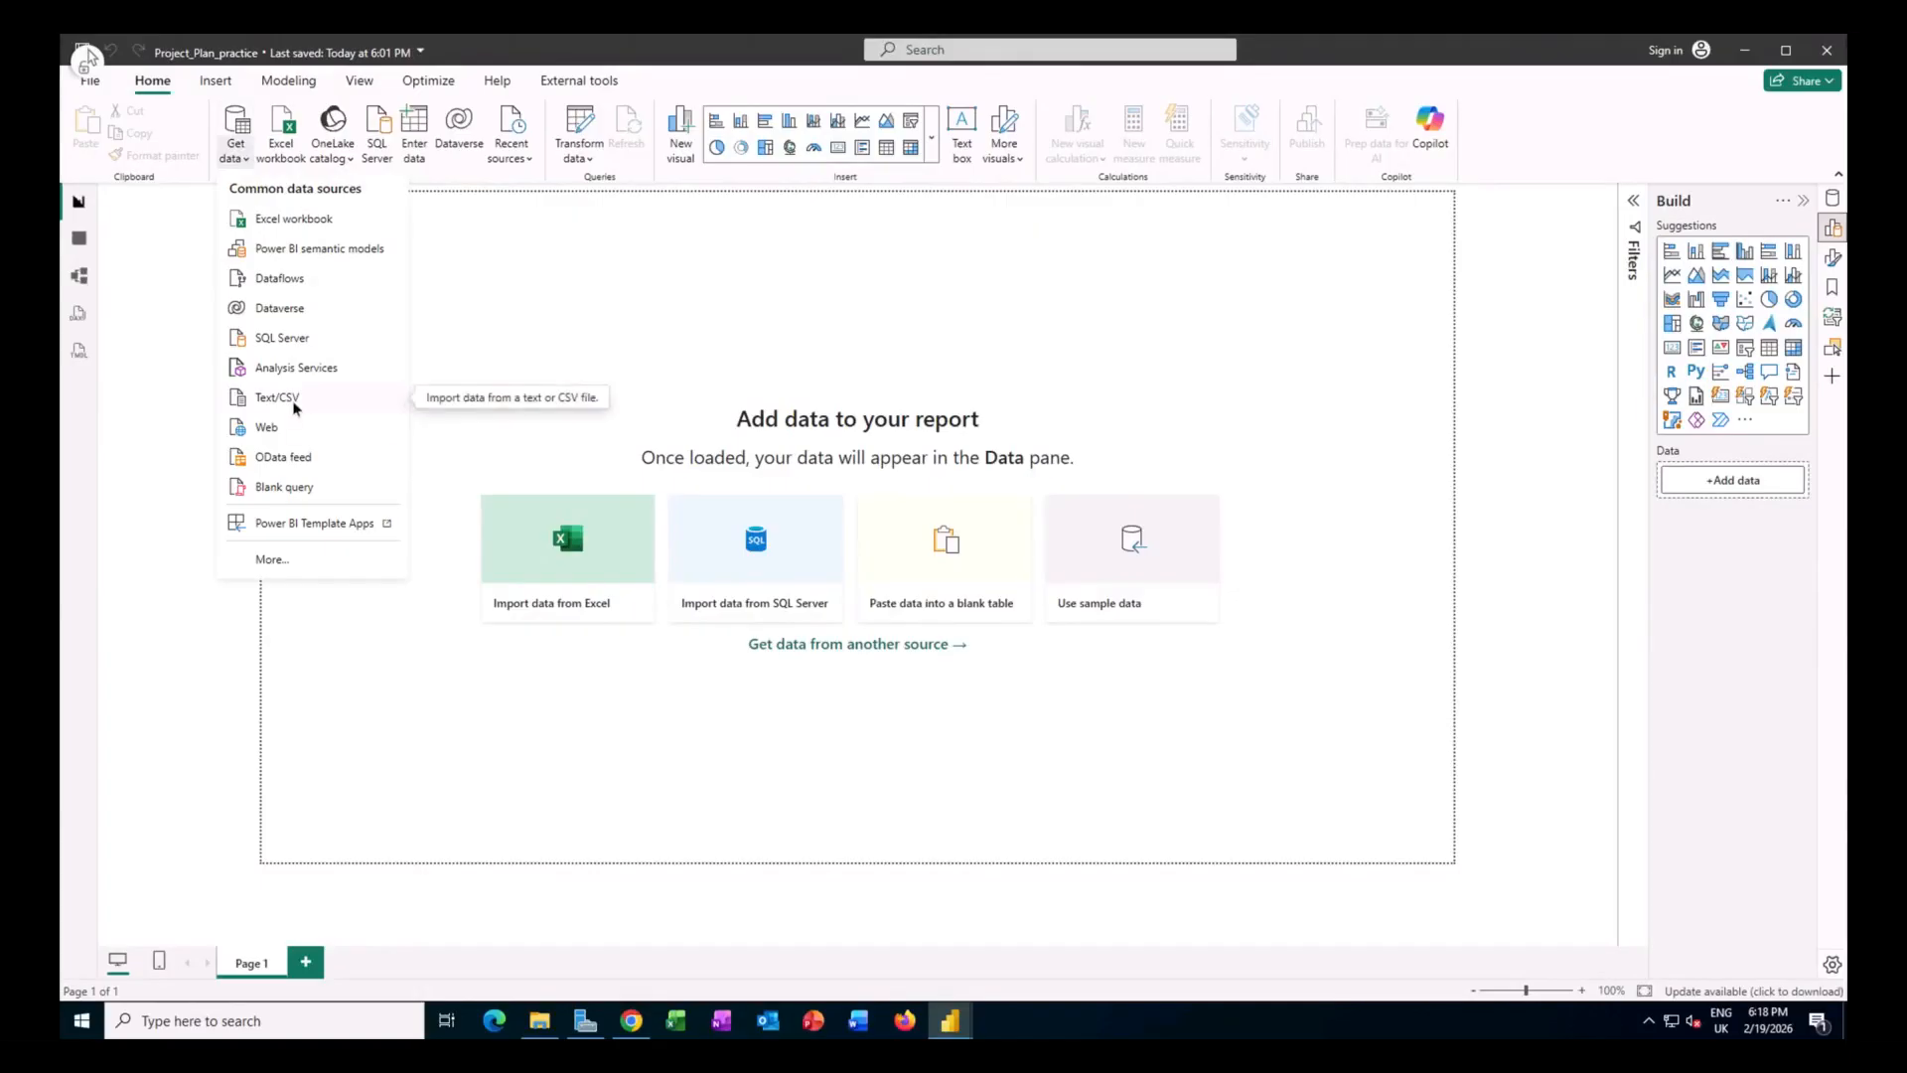
{"action": "left_click", "coordinate": [295, 406]}
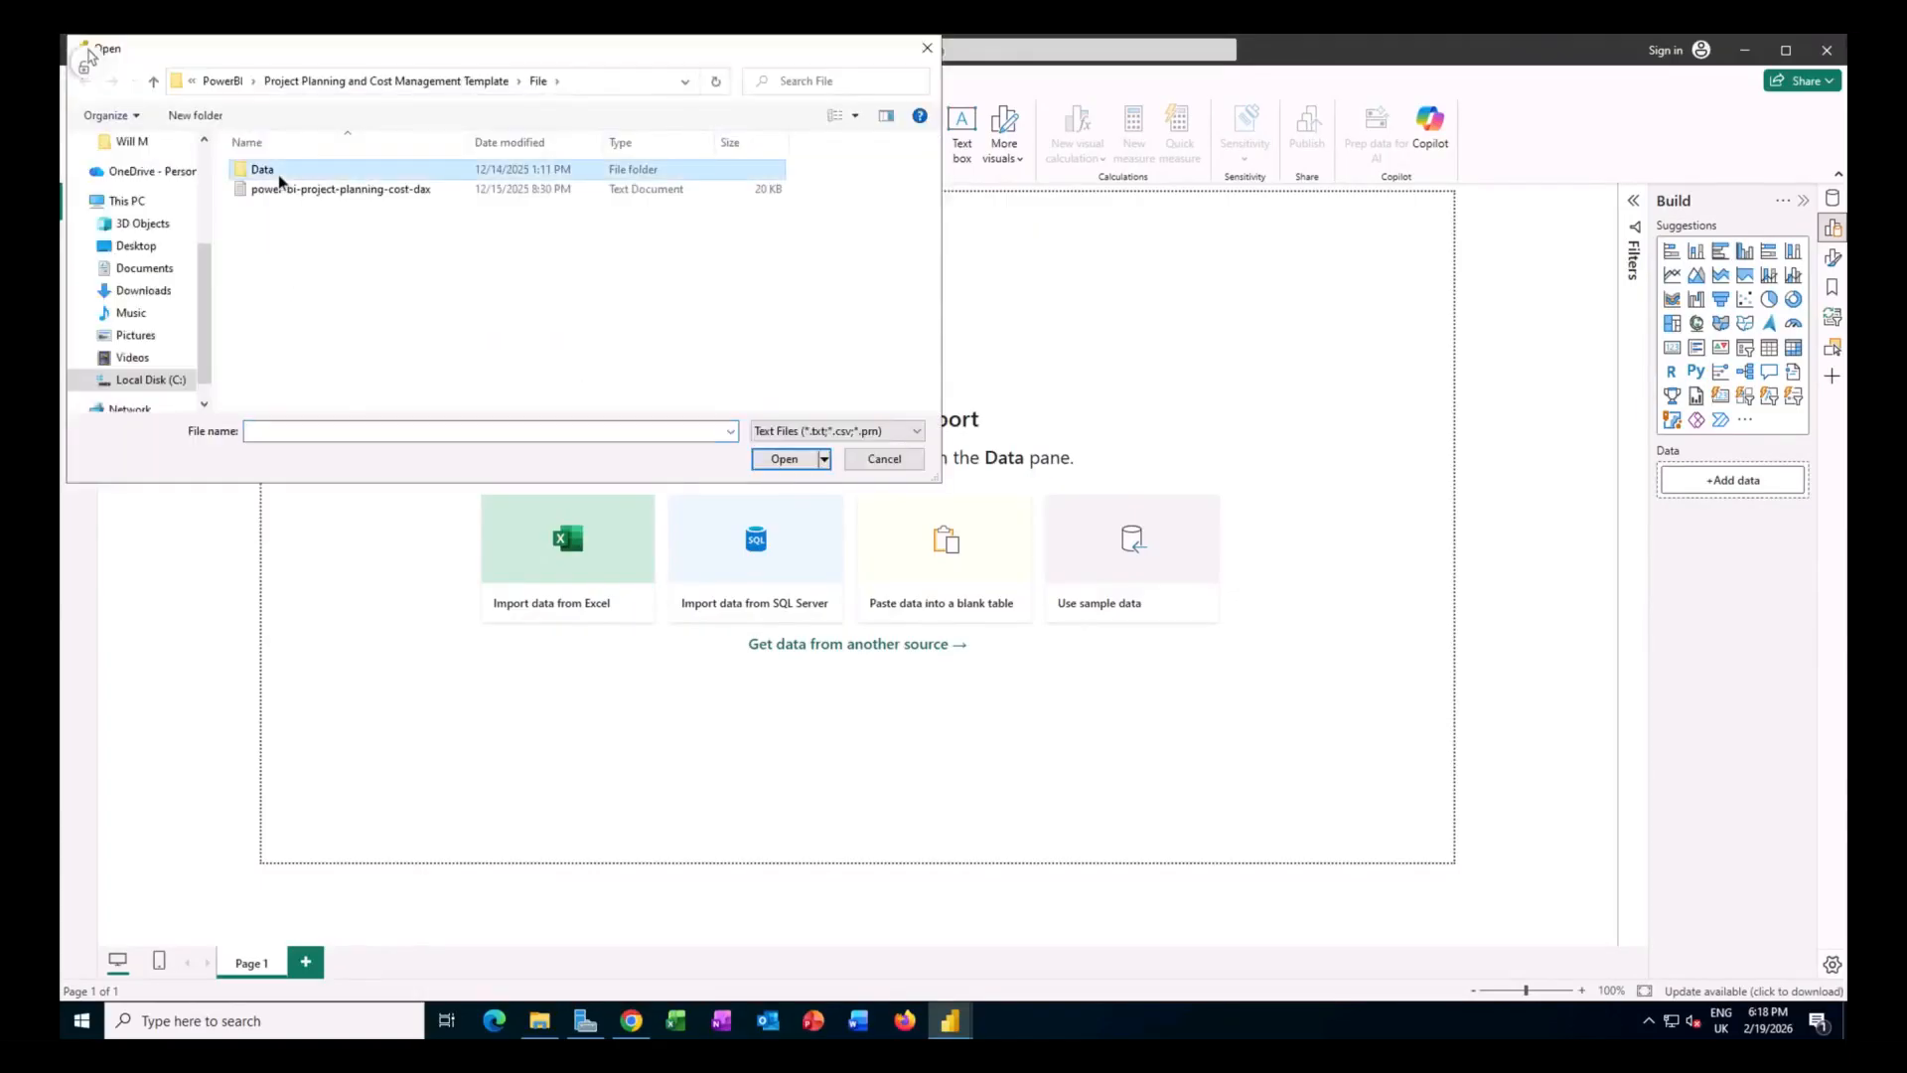
{"action": "double_click", "coordinate": [279, 178]}
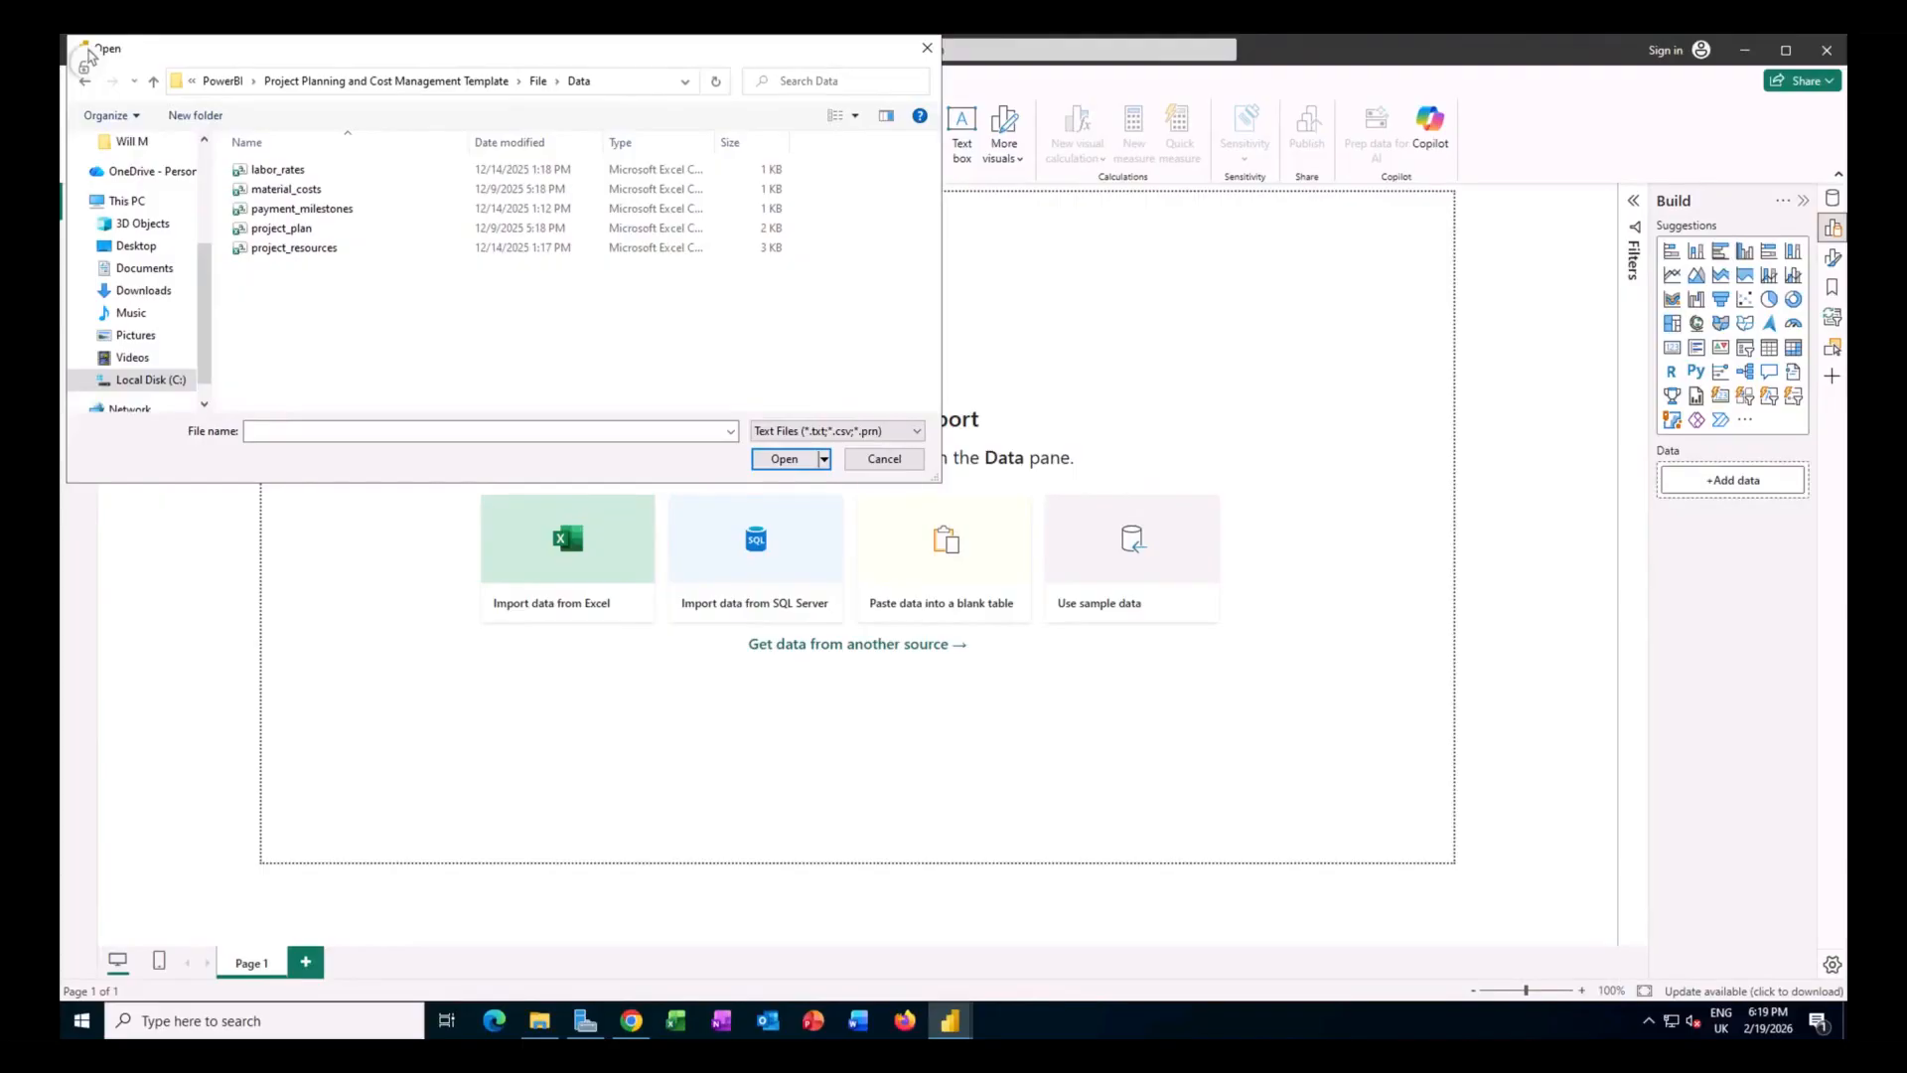
{"action": "left_click", "coordinate": [294, 175]}
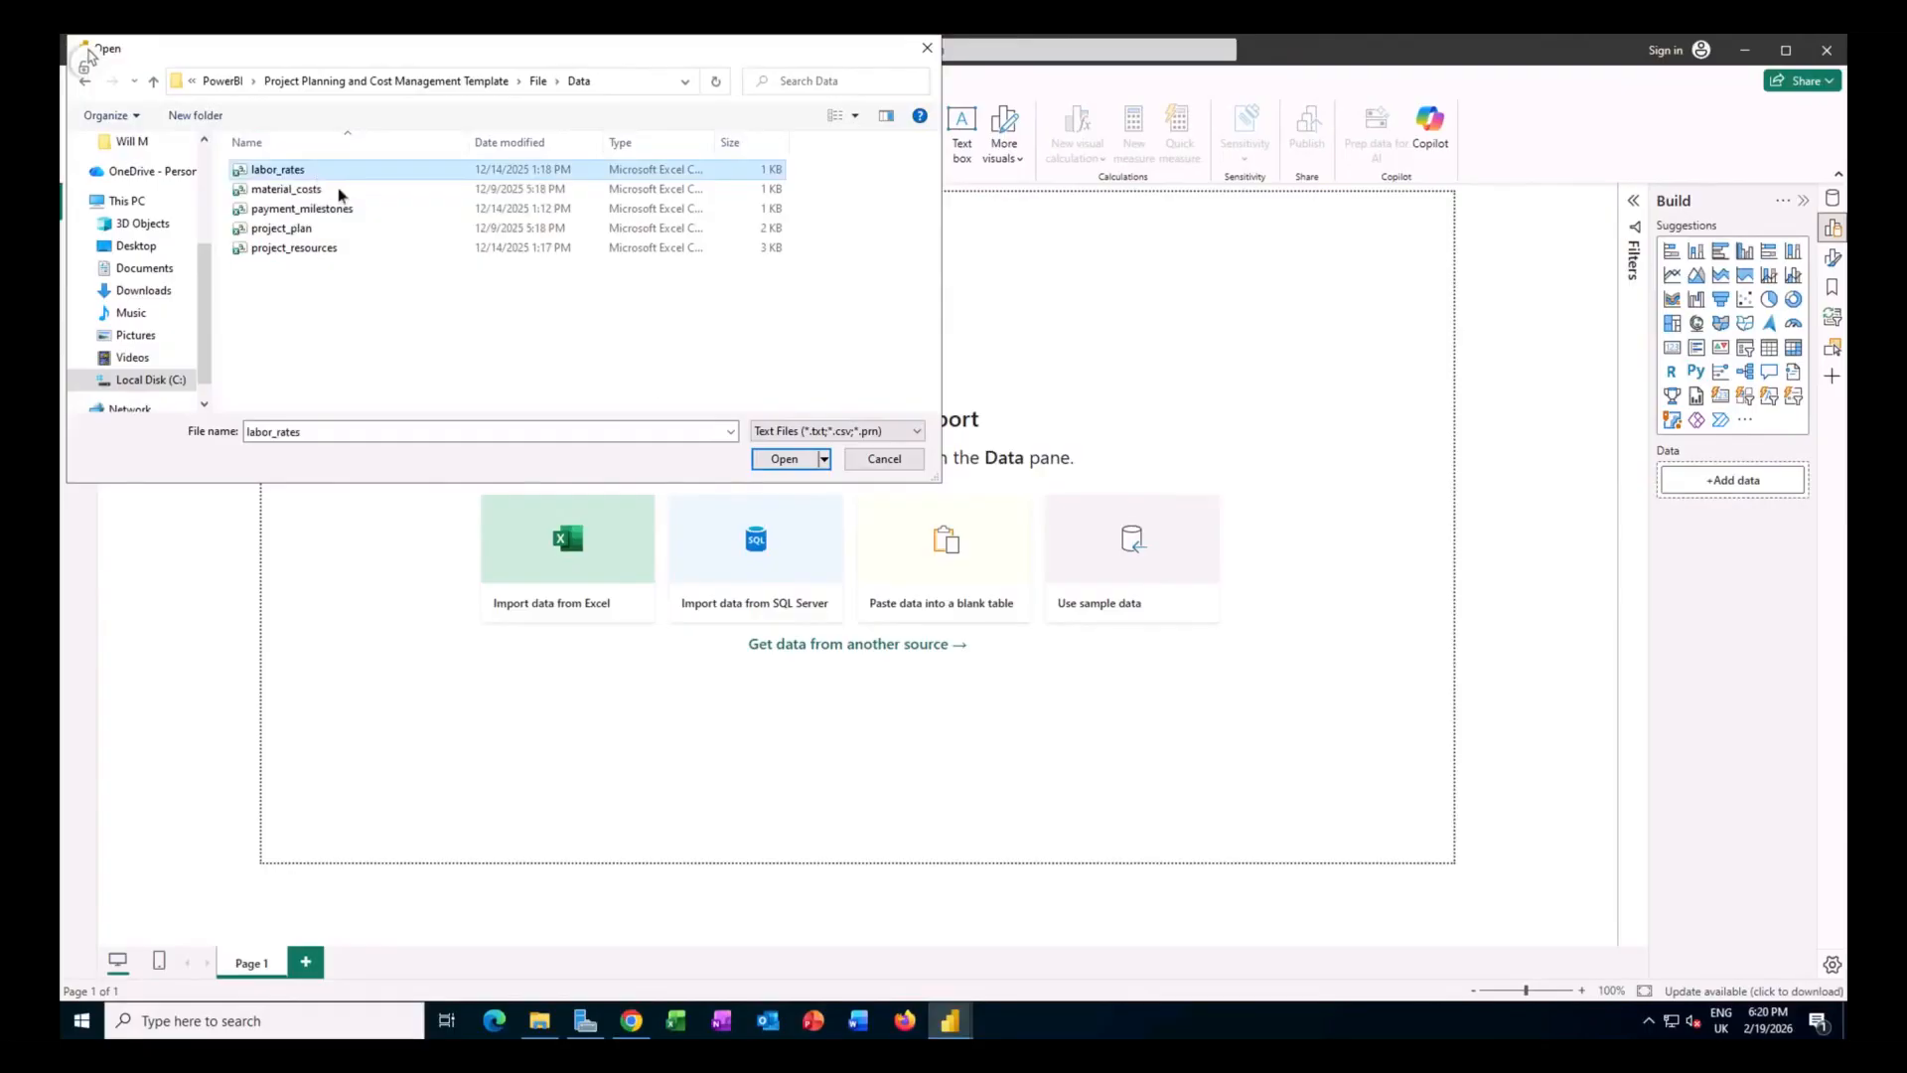
{"action": "left_click", "coordinate": [780, 461]}
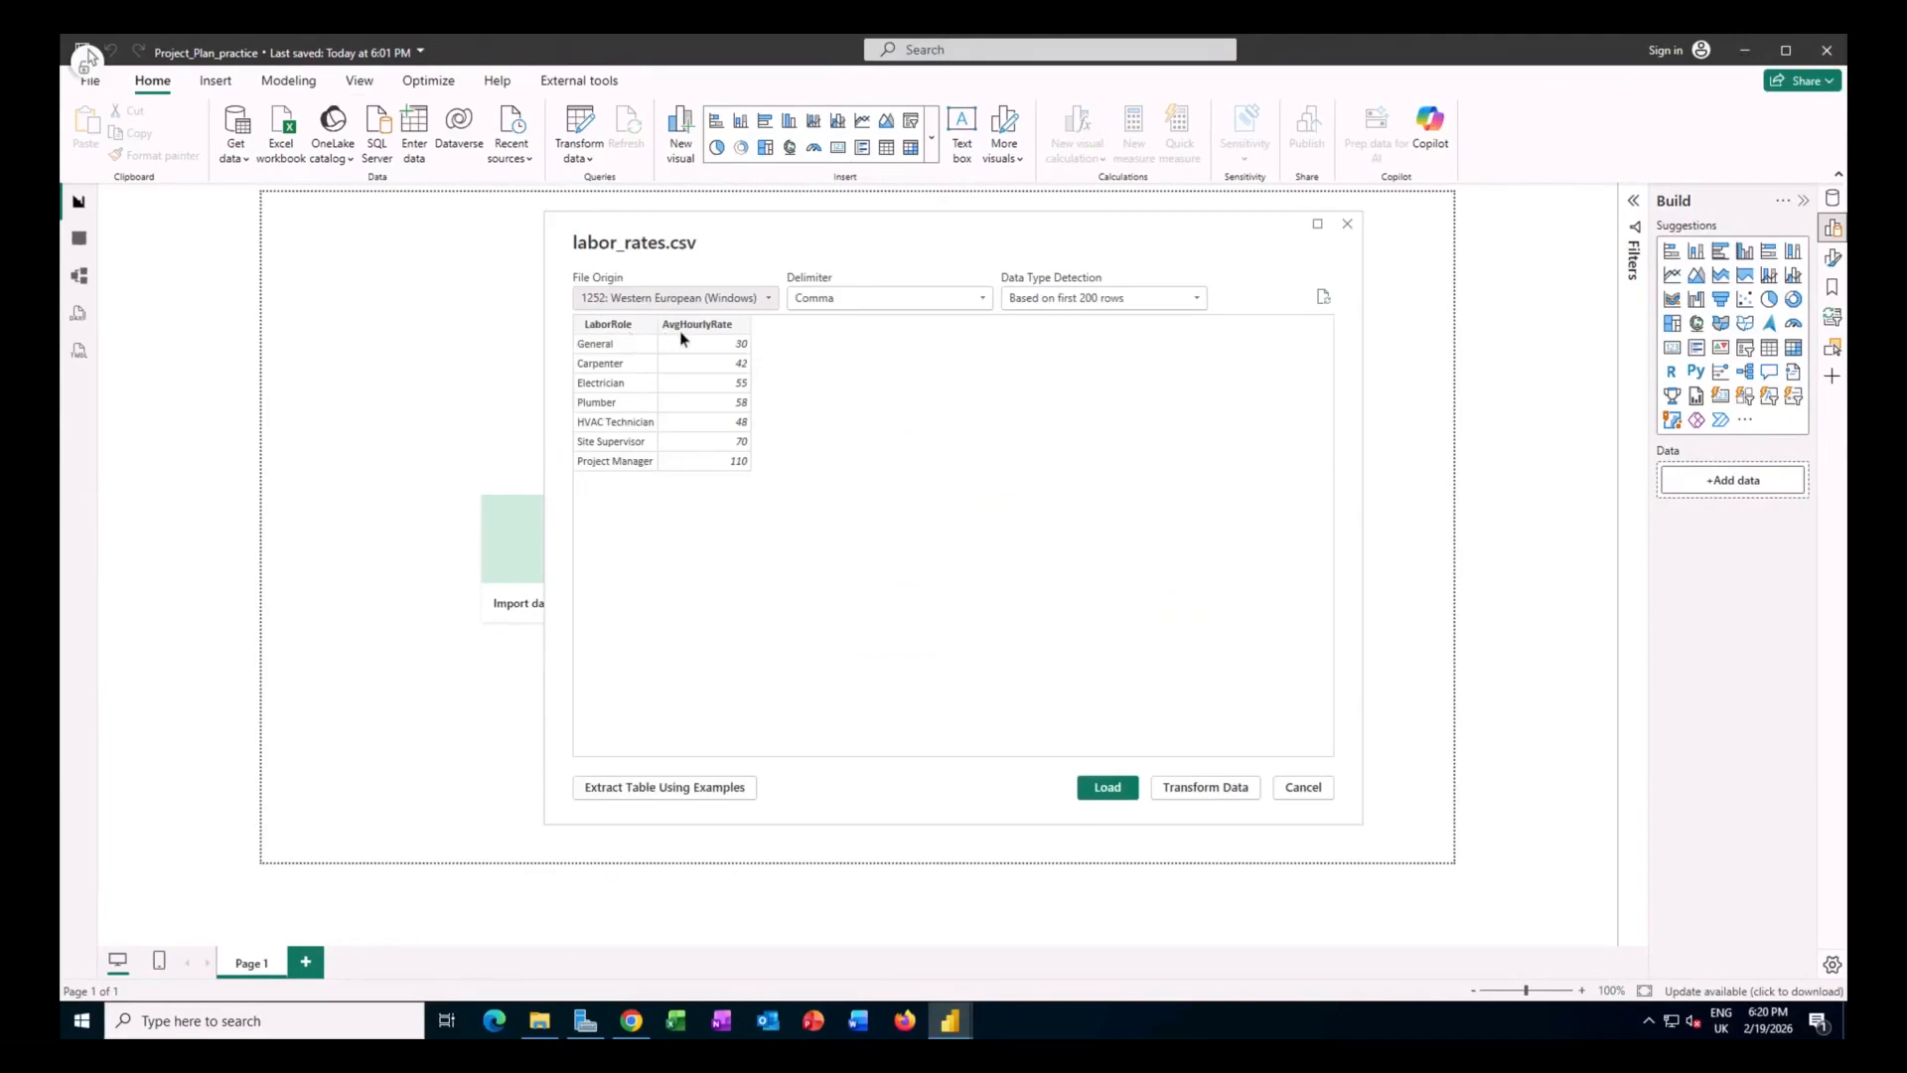
{"action": "left_click", "coordinate": [1231, 786]}
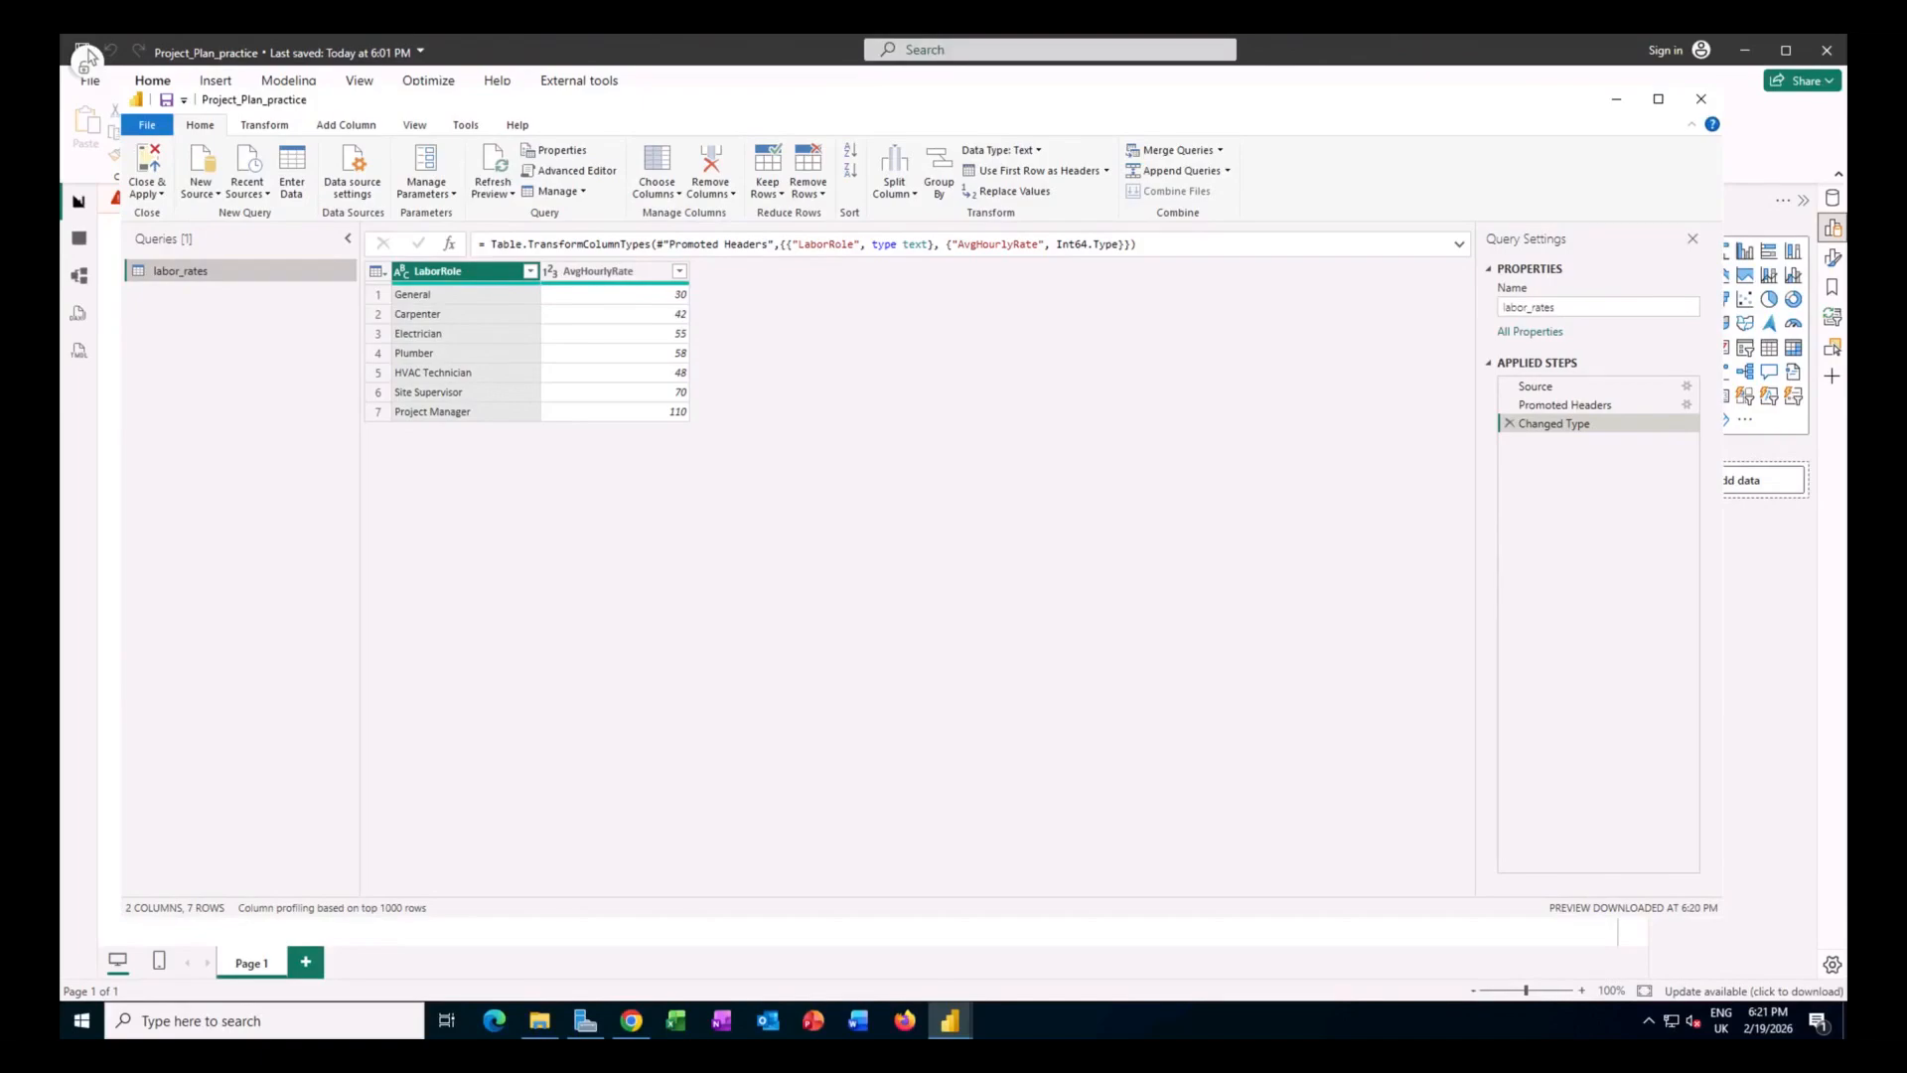
{"action": "left_click", "coordinate": [154, 169]}
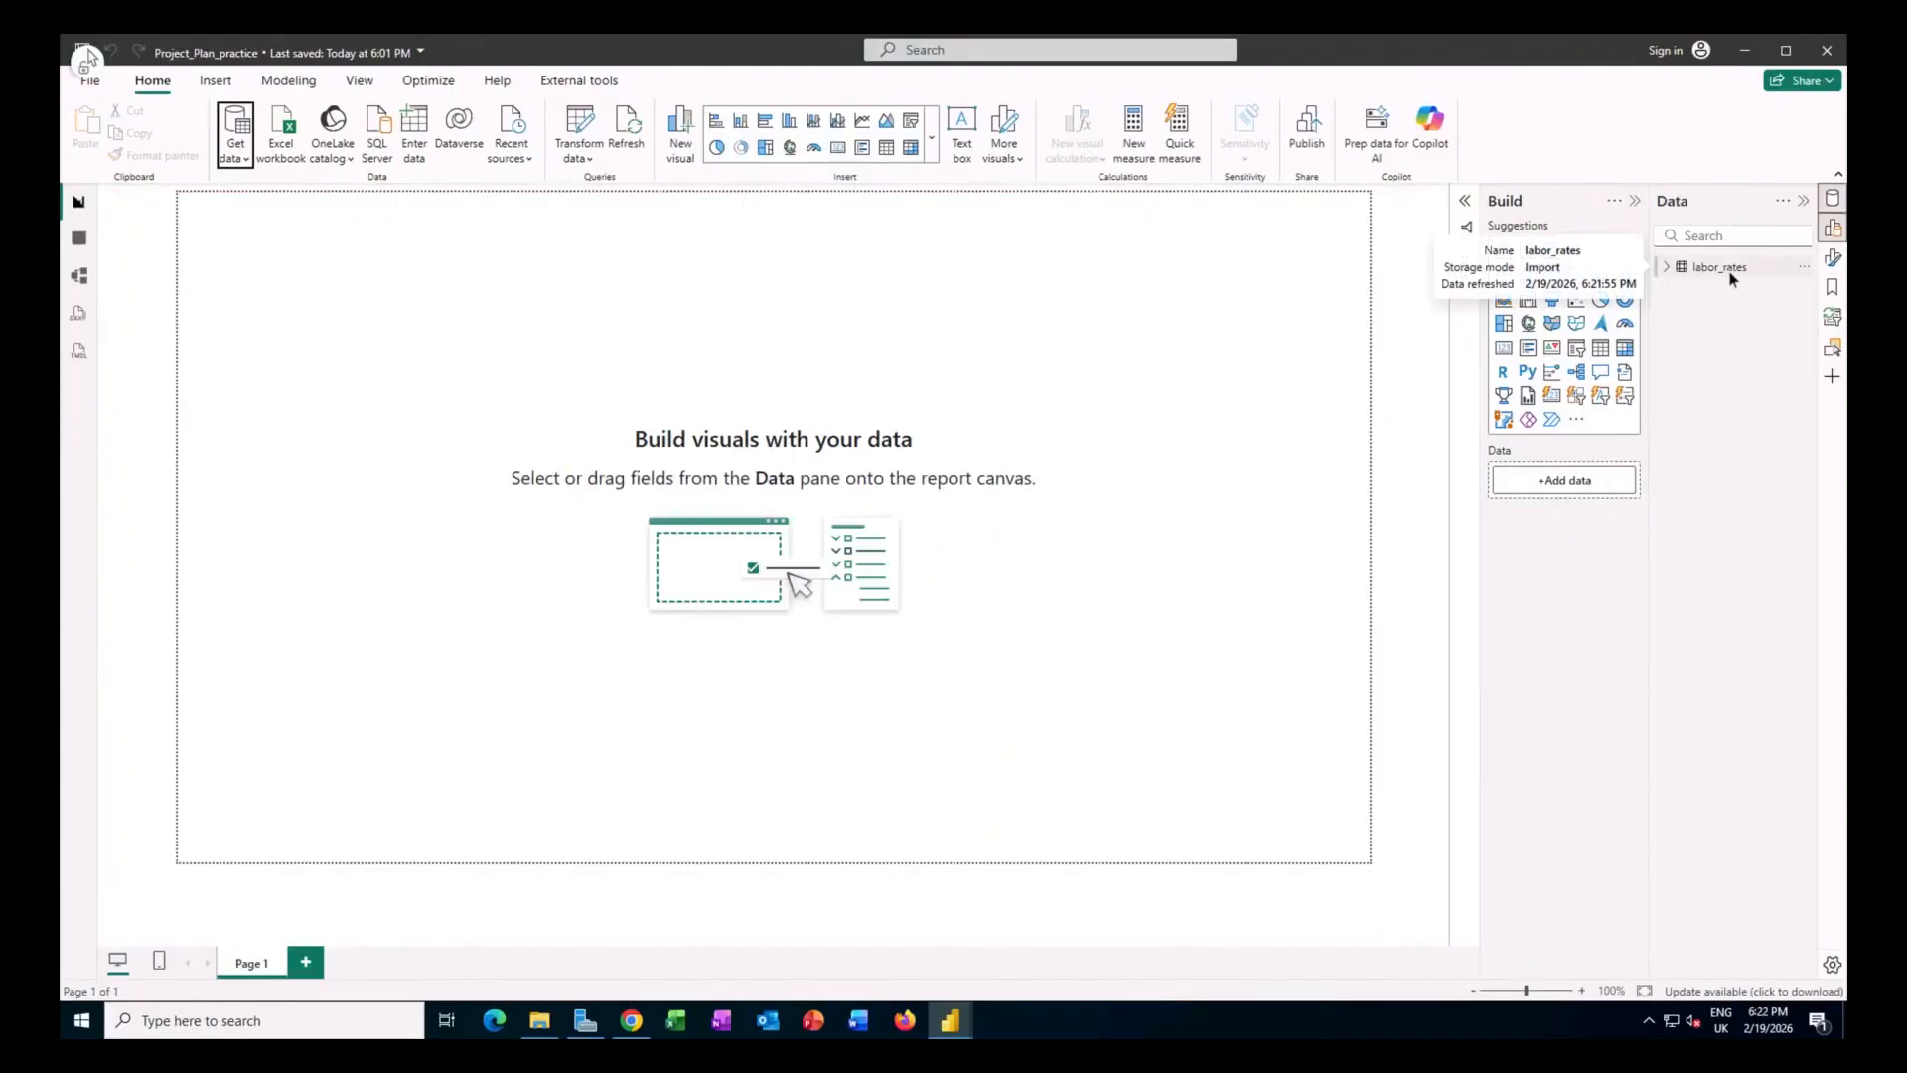
Inspect the labor_rates table in Table view, then return to Report view.
{"action": "left_click", "coordinate": [1724, 269]}
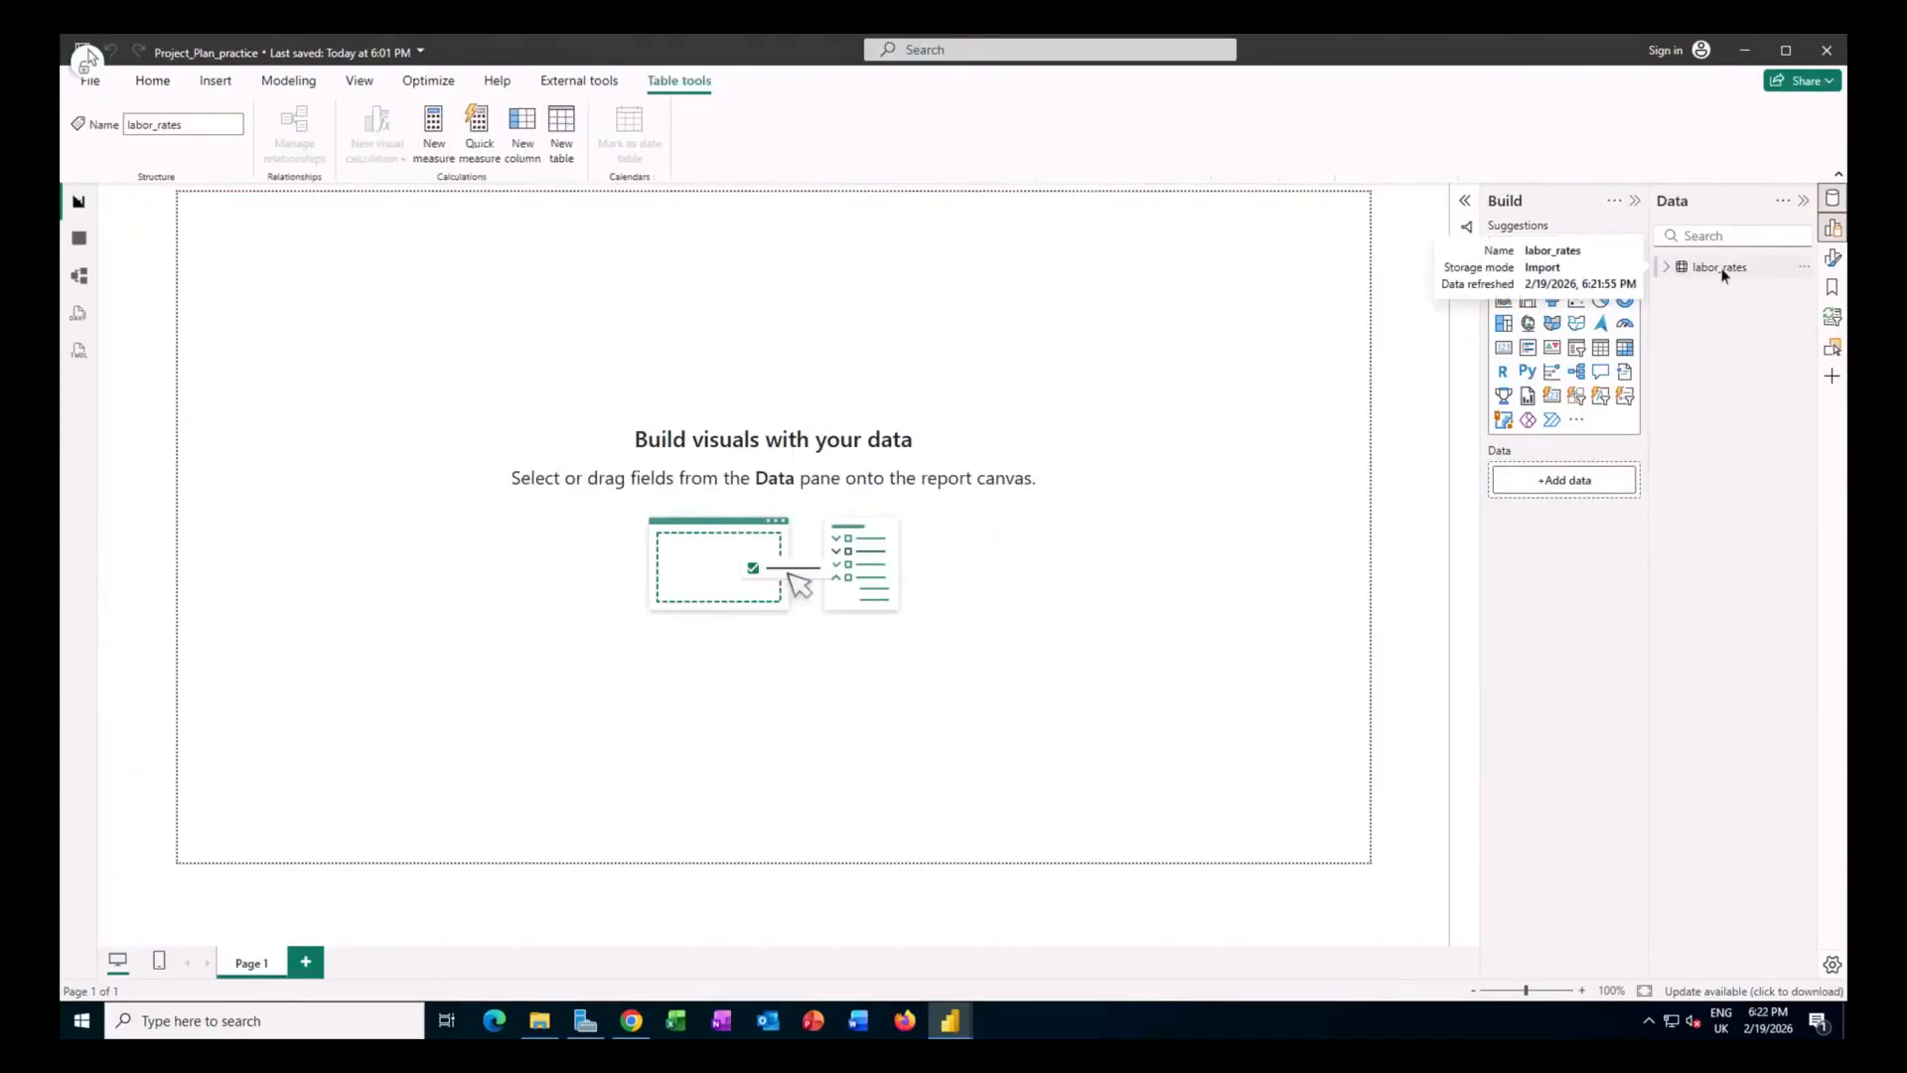
{"action": "left_click", "coordinate": [85, 244]}
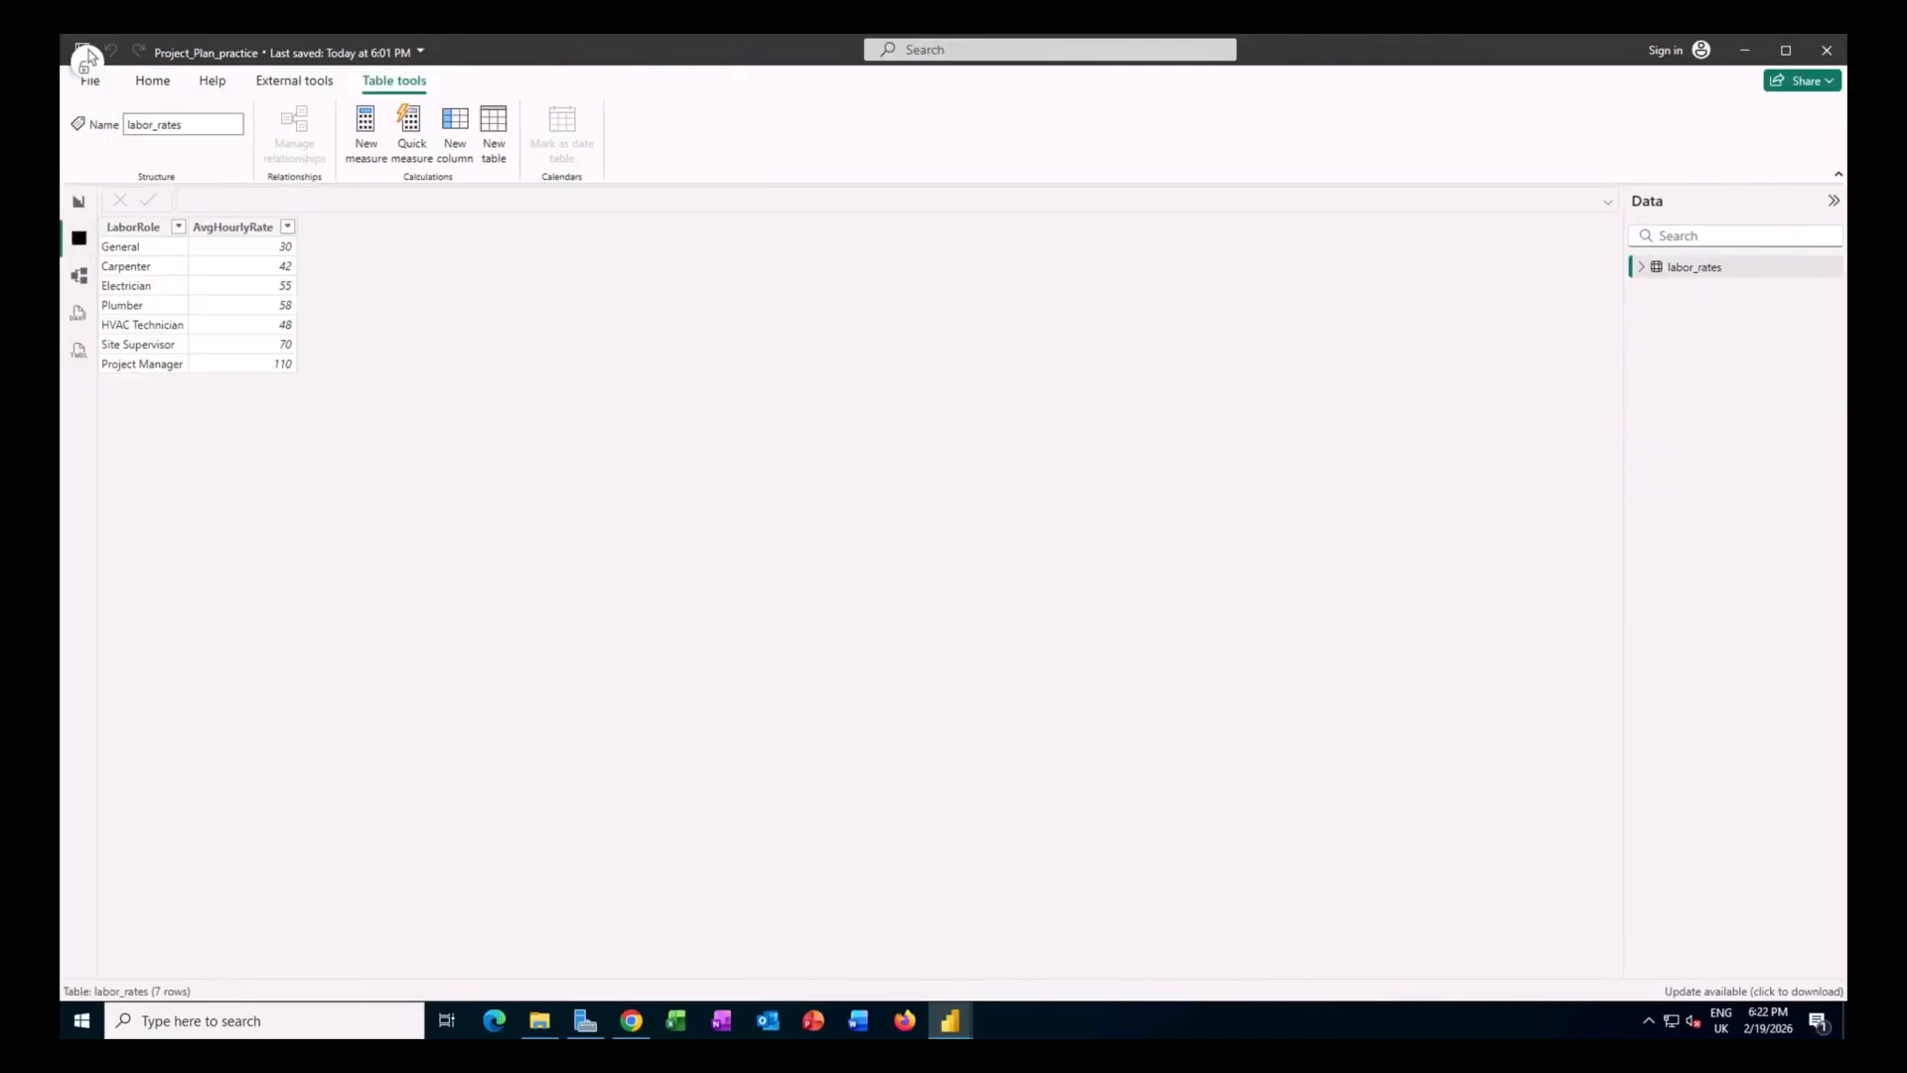
{"action": "left_click", "coordinate": [78, 207]}
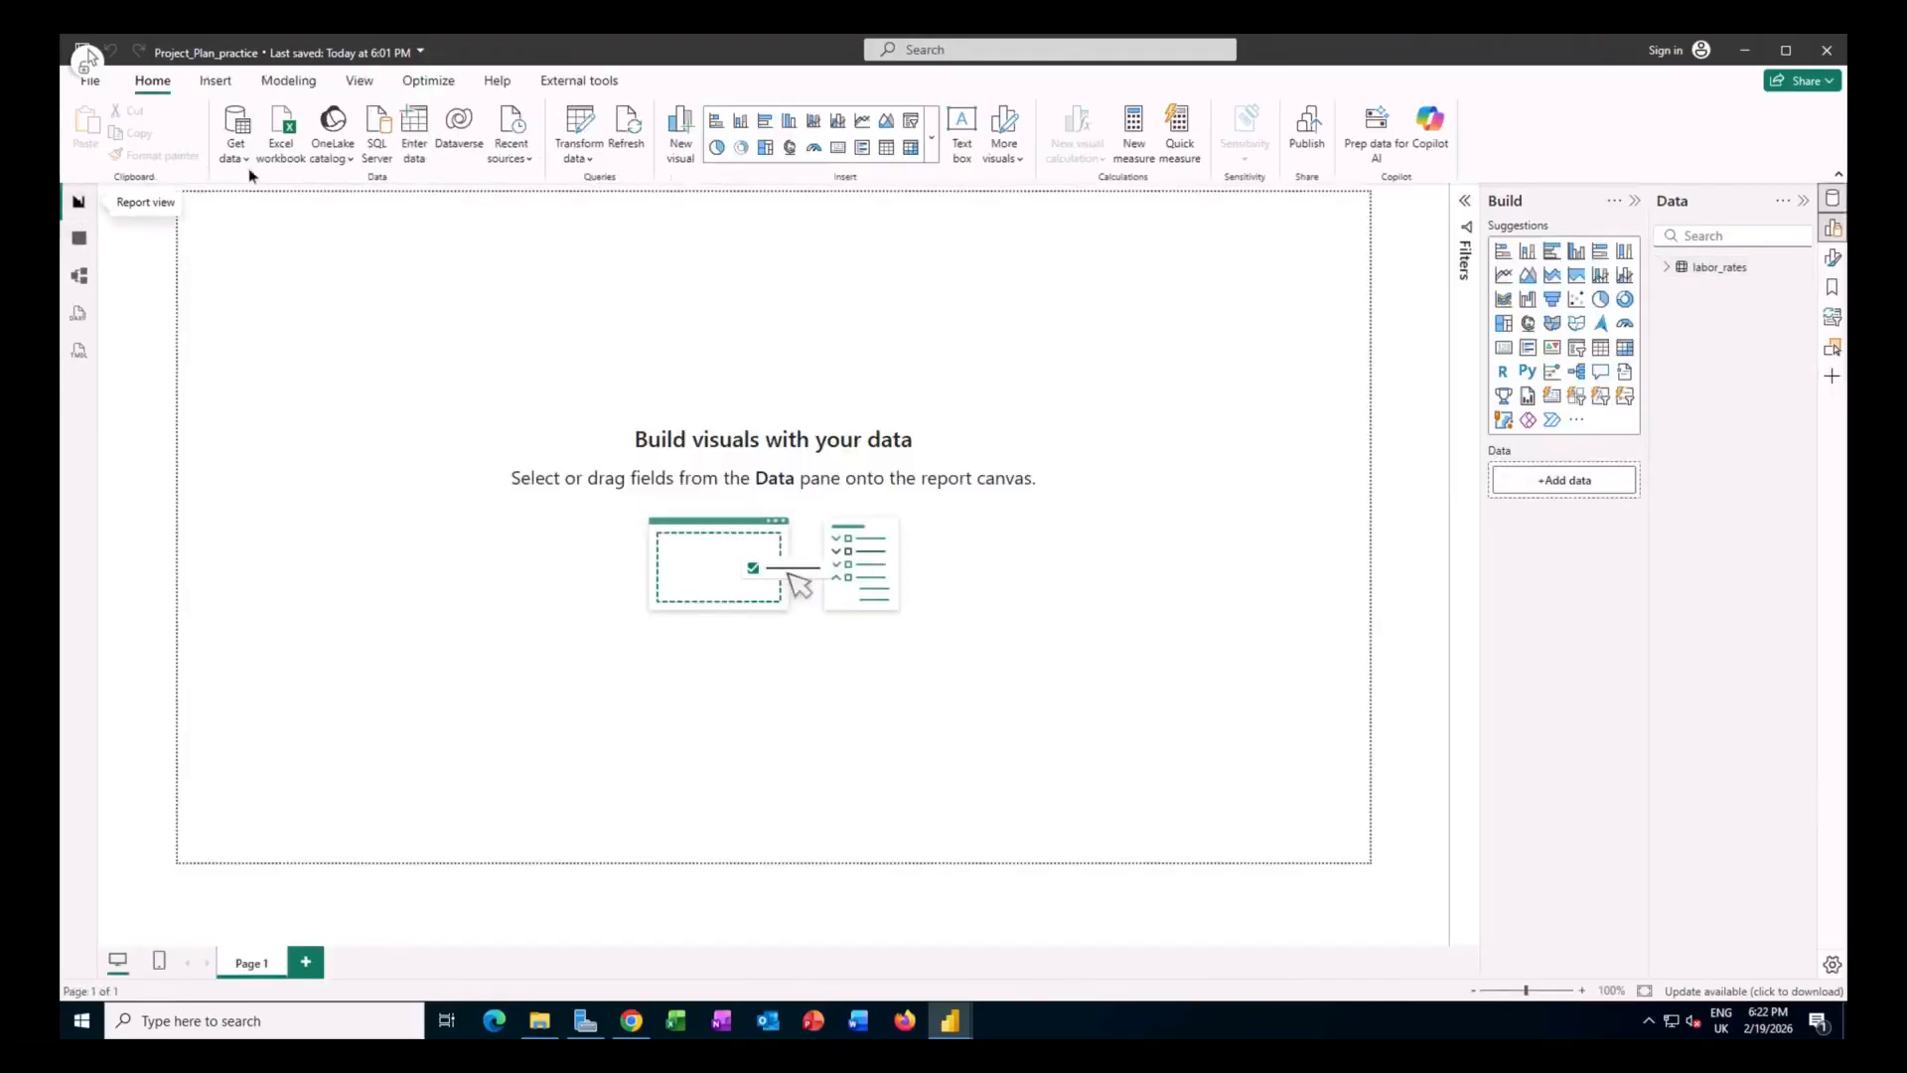
Import material_costs.csv from the Data folder through Power Query Editor and apply the query to the report.
{"action": "left_click", "coordinate": [239, 159]}
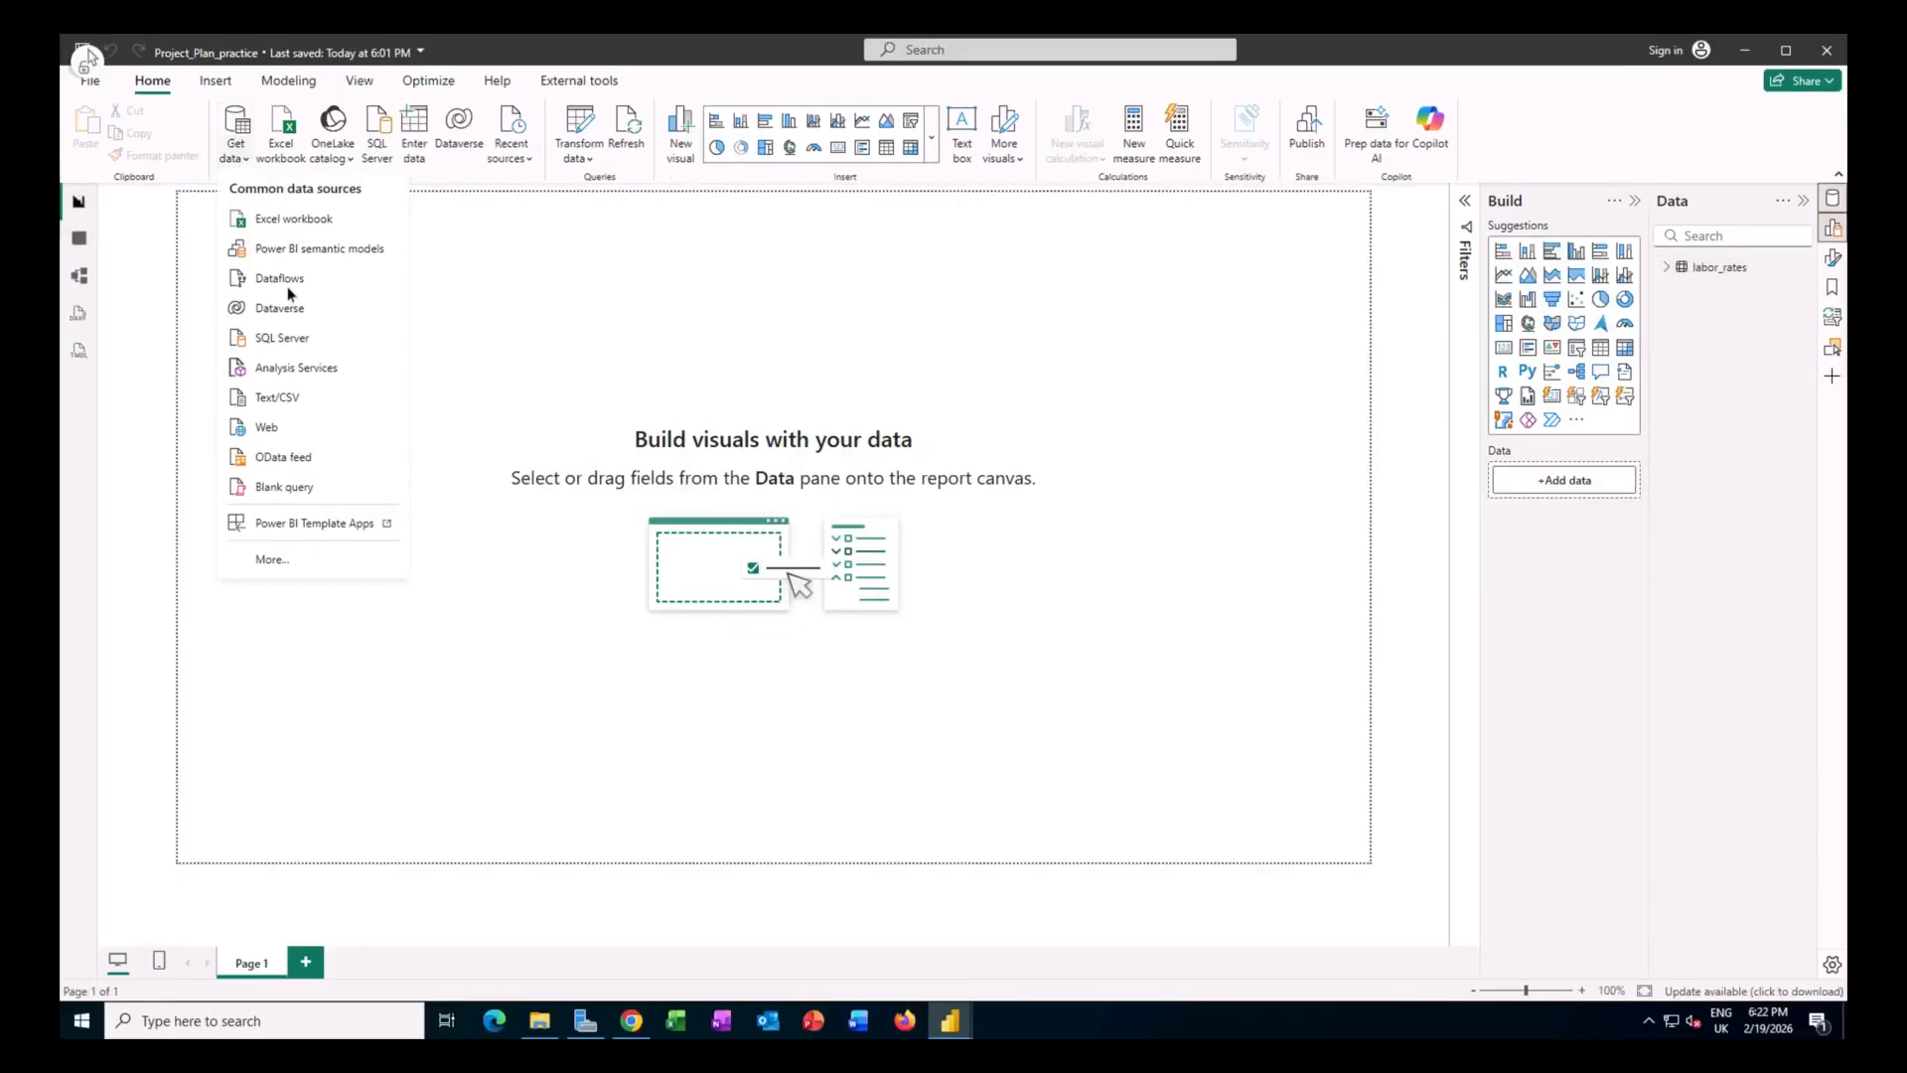
{"action": "left_click", "coordinate": [283, 398]}
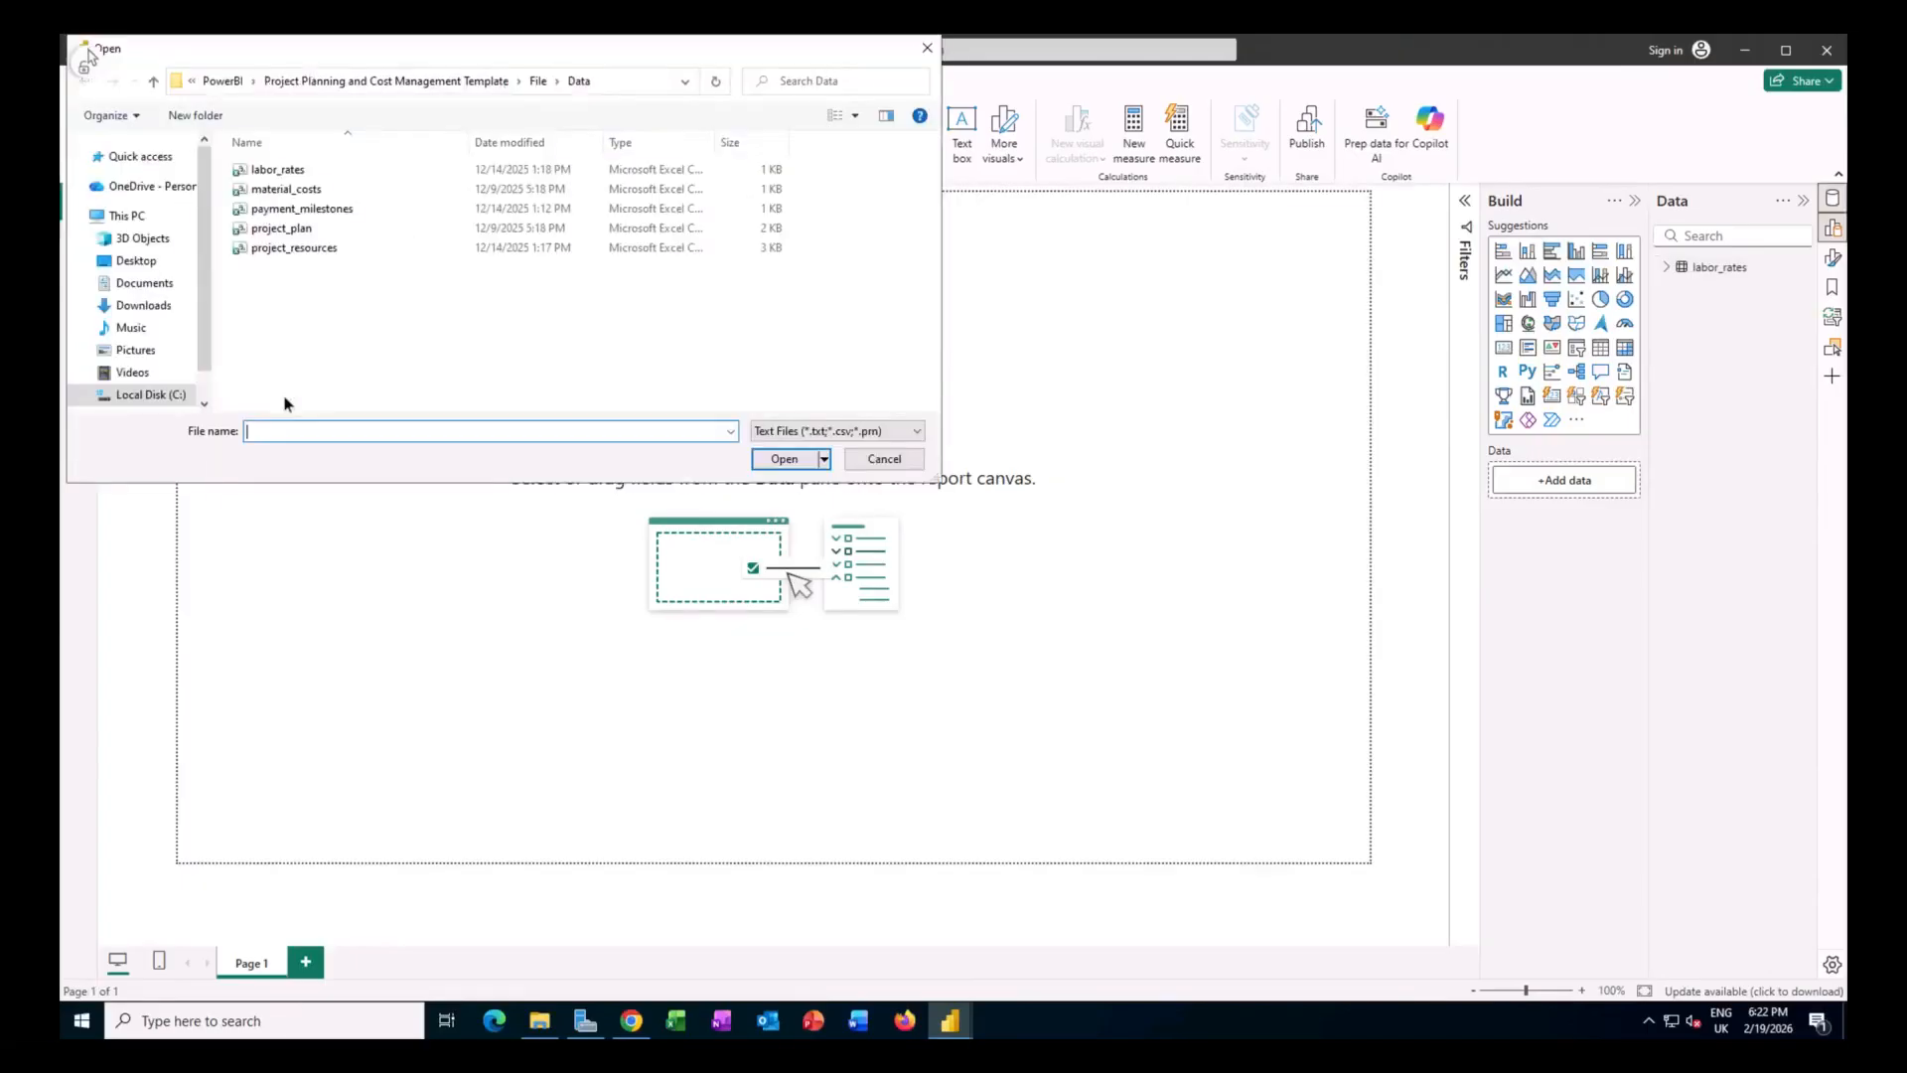
{"action": "left_click", "coordinate": [308, 190]}
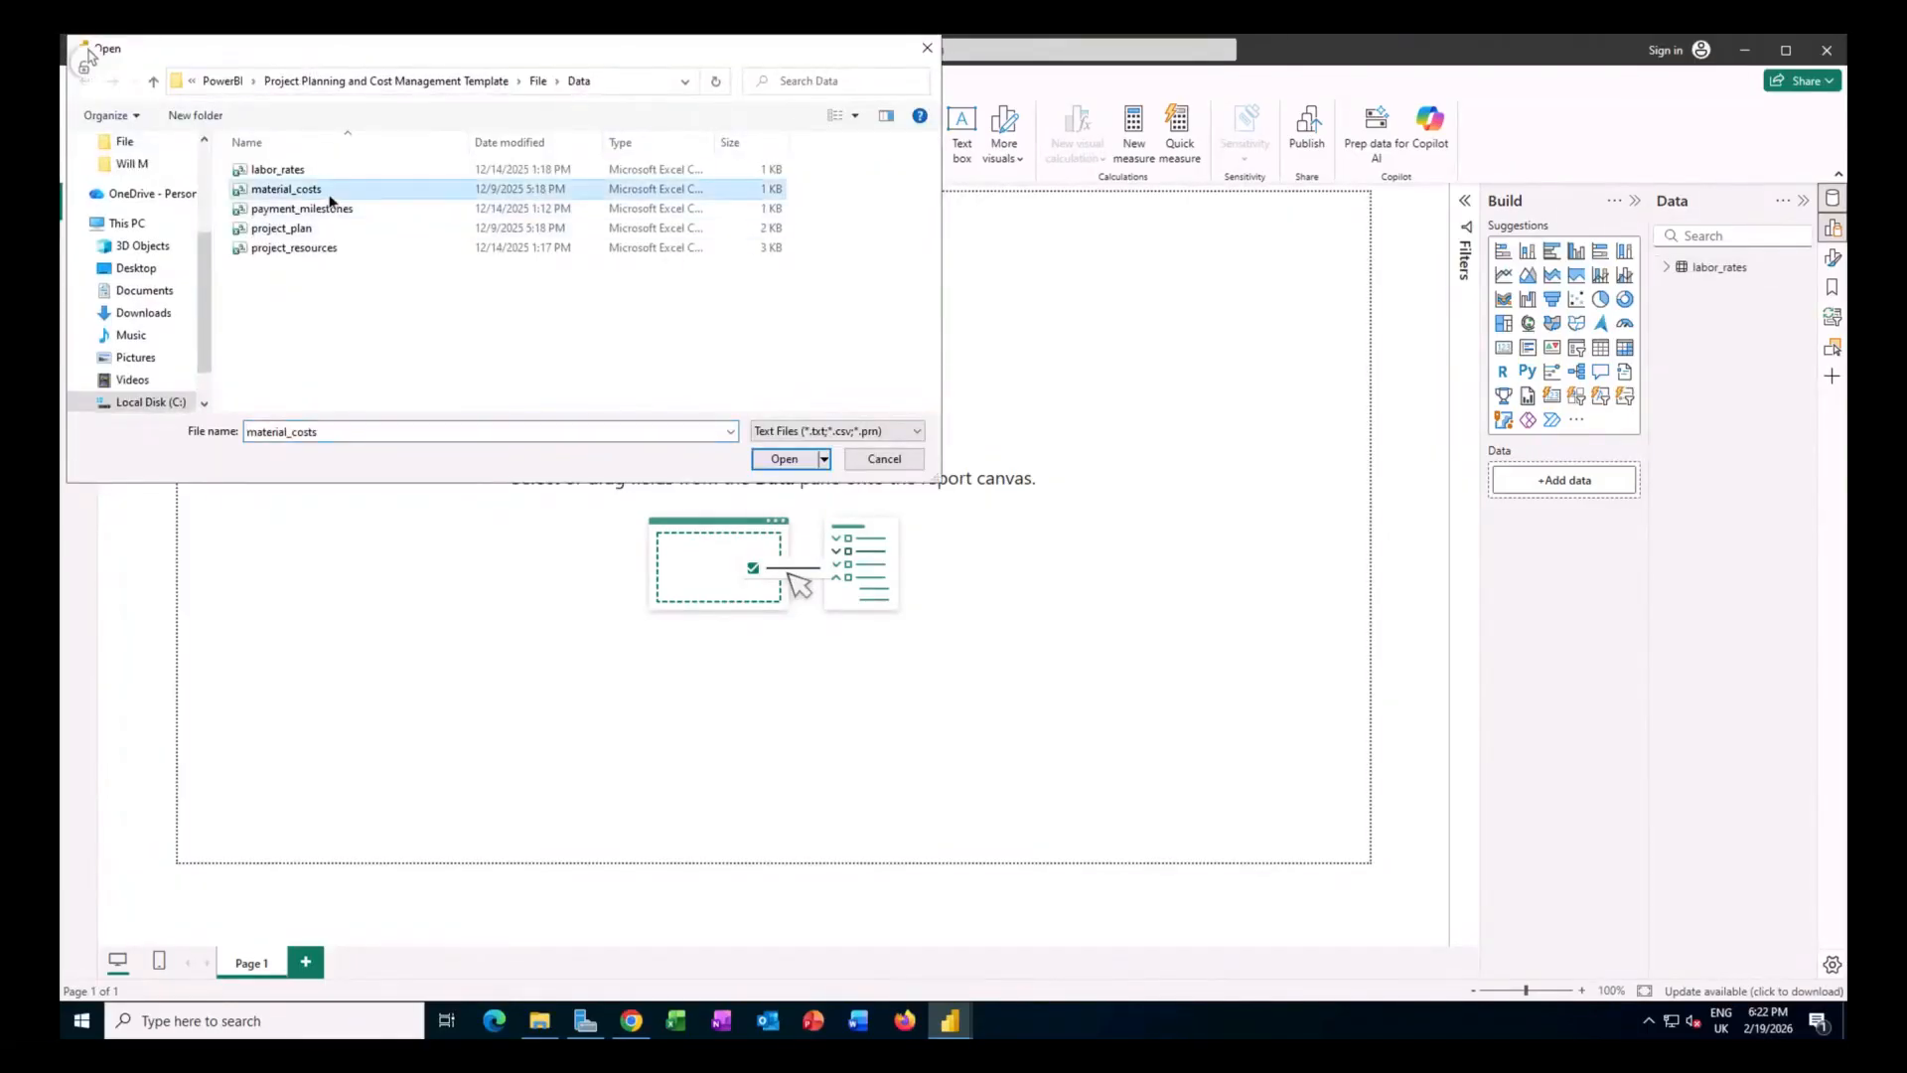
{"action": "left_click", "coordinate": [784, 459]}
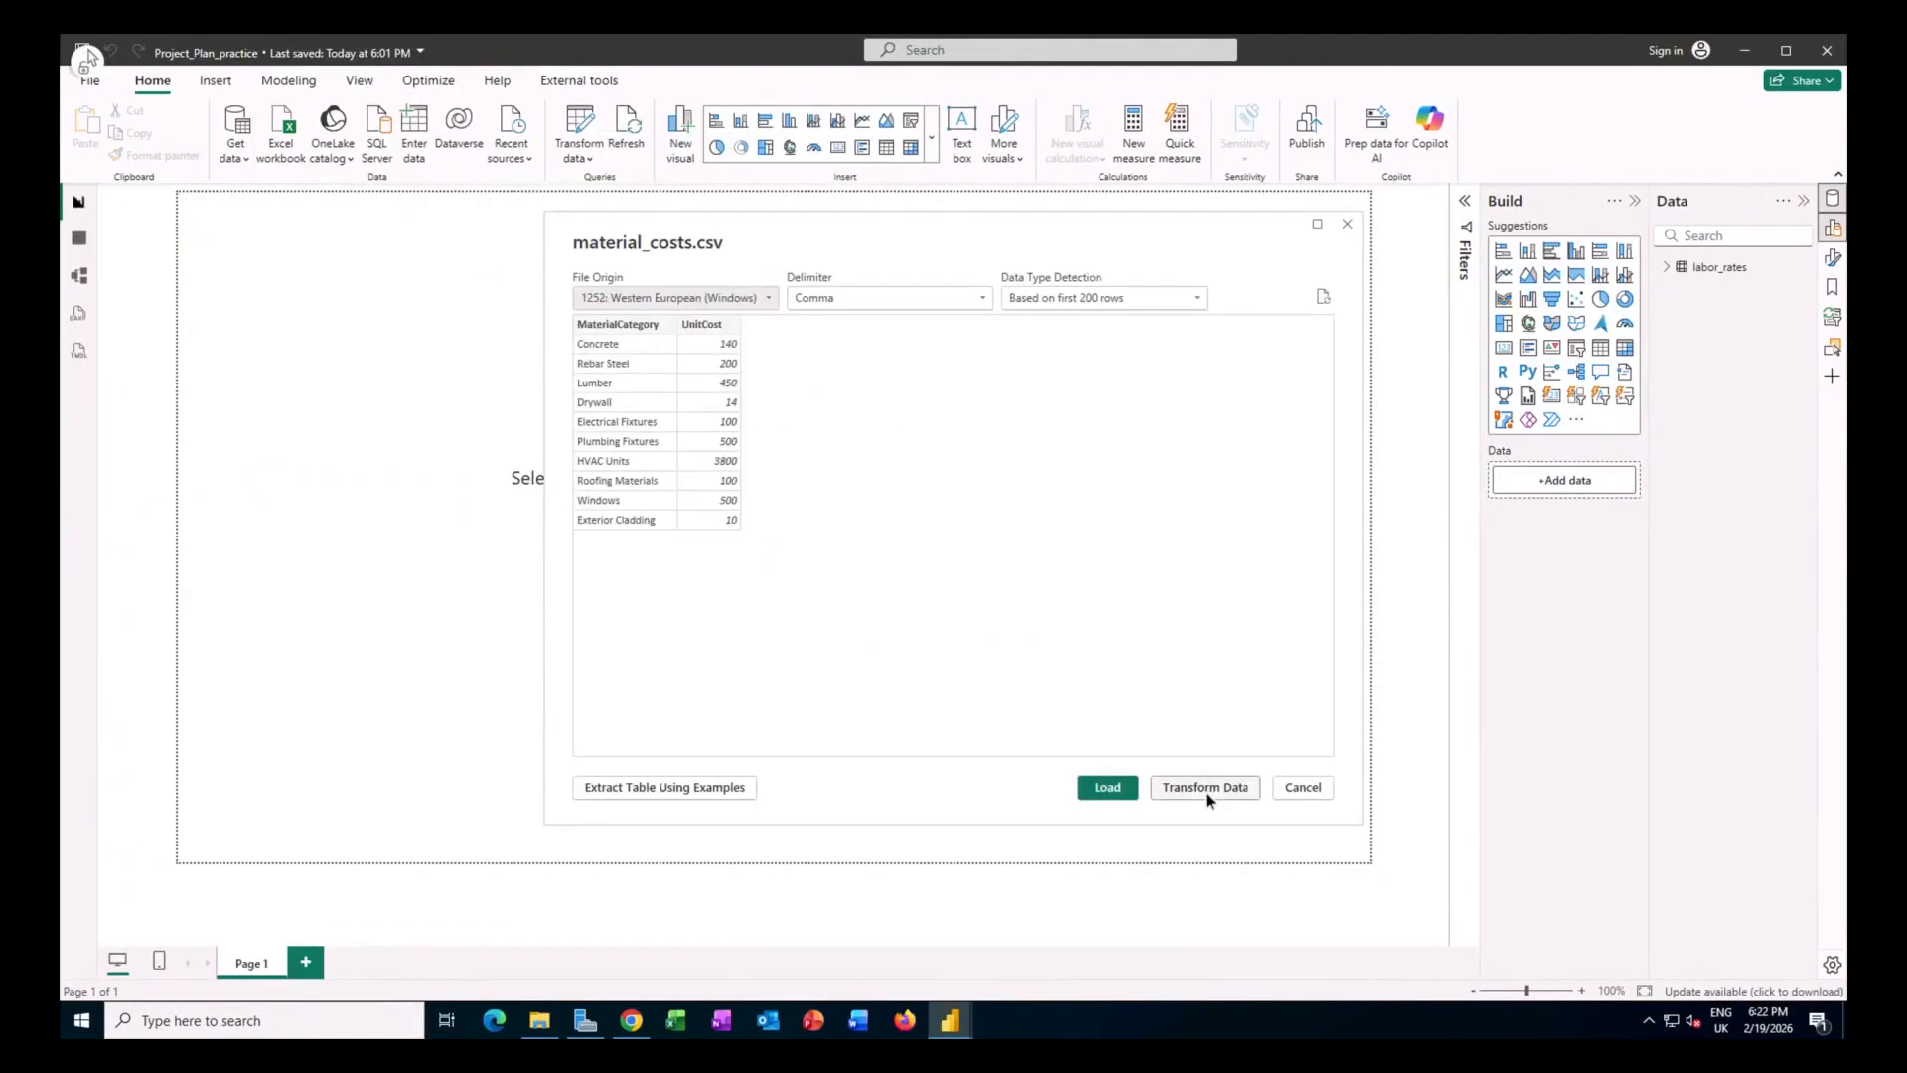
{"action": "left_click", "coordinate": [1206, 787]}
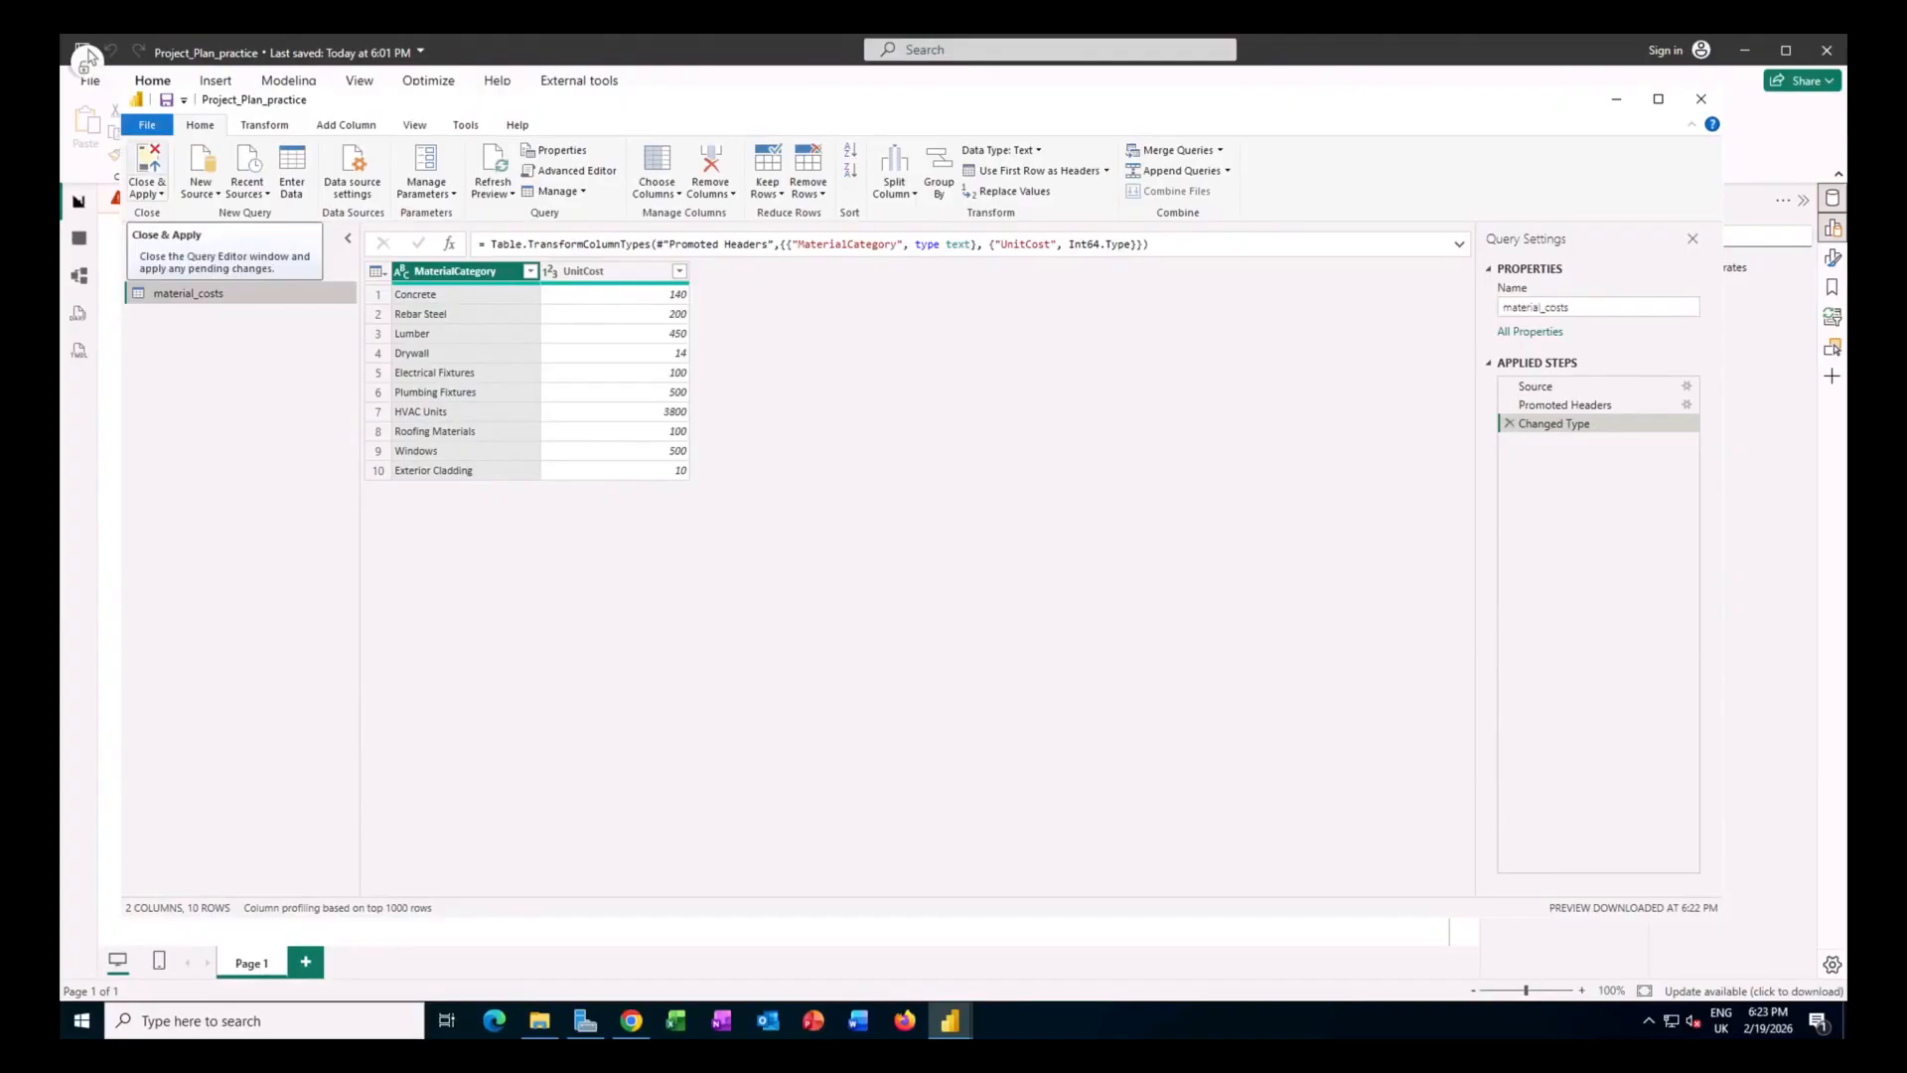
{"action": "left_click", "coordinate": [155, 176]}
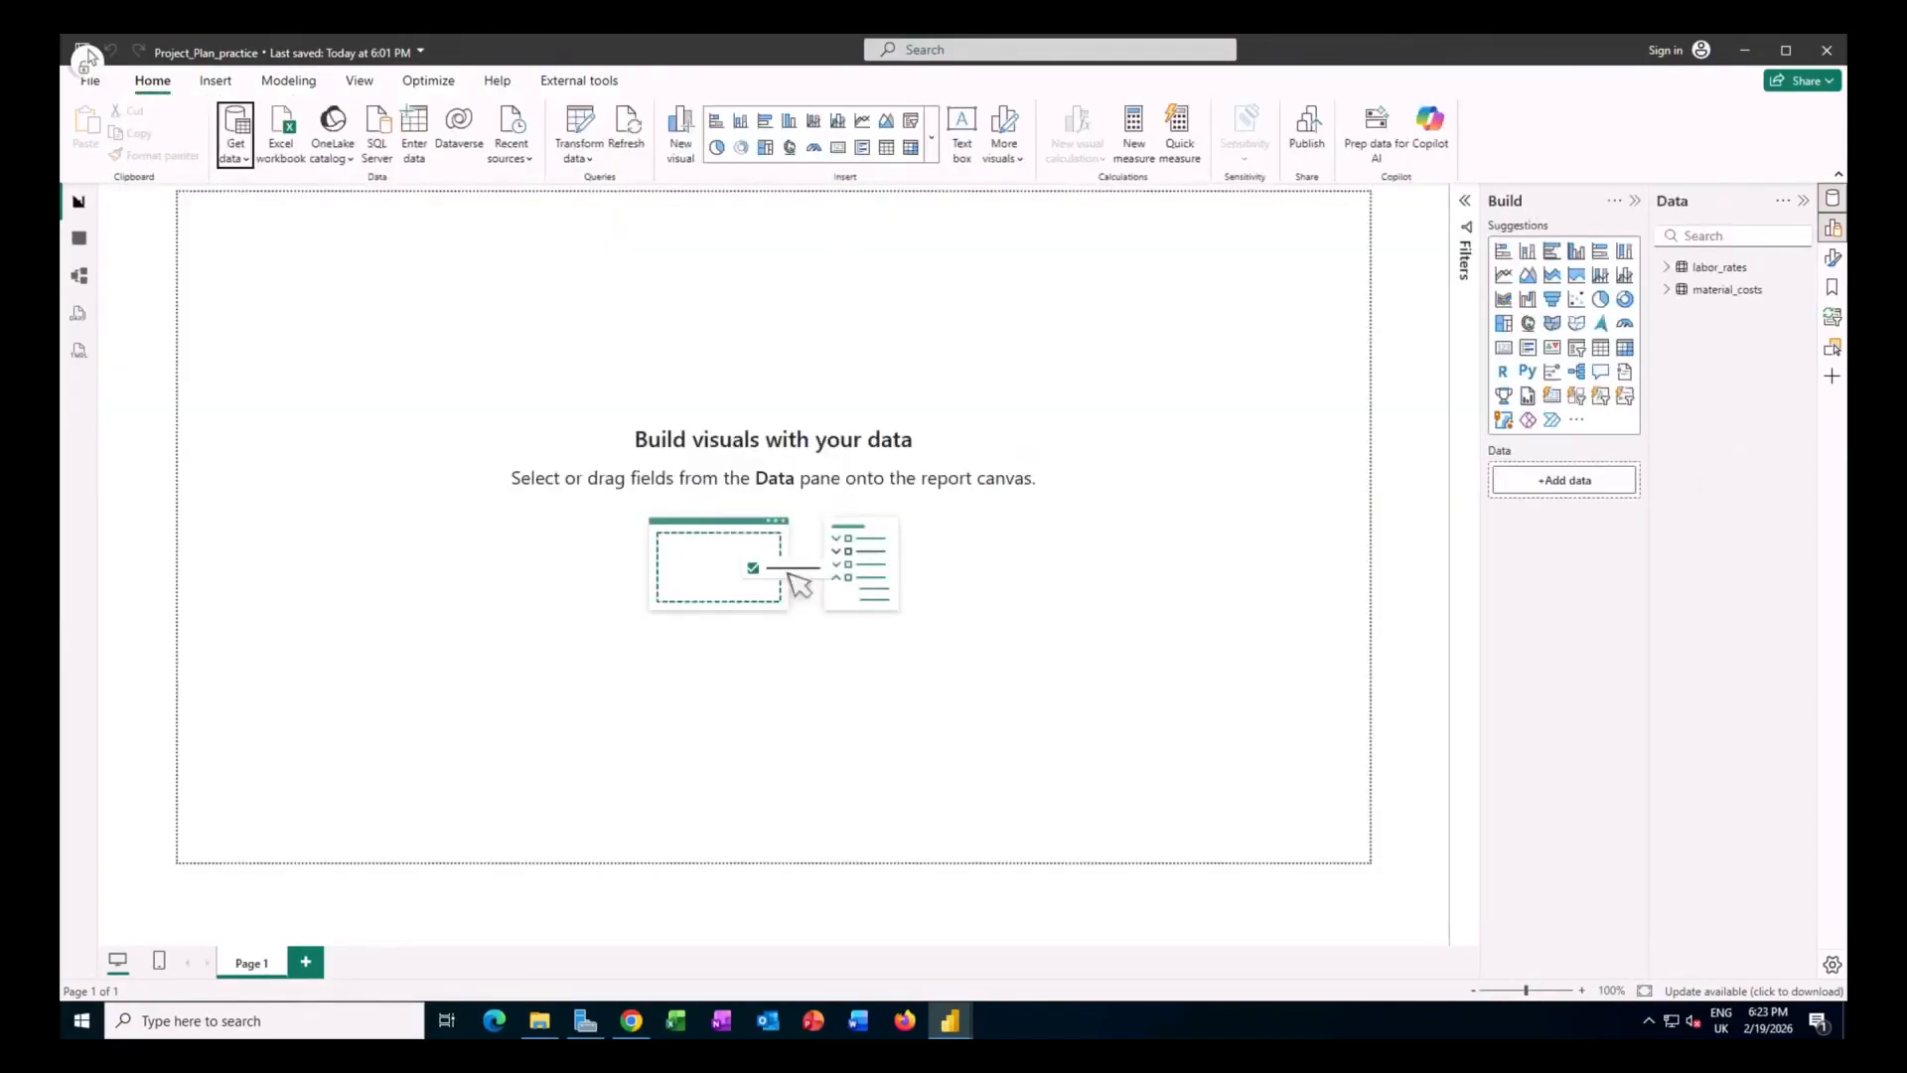
Select the material_costs table, check the loaded data in Table view and return to Report view.
{"action": "left_click", "coordinate": [1734, 292]}
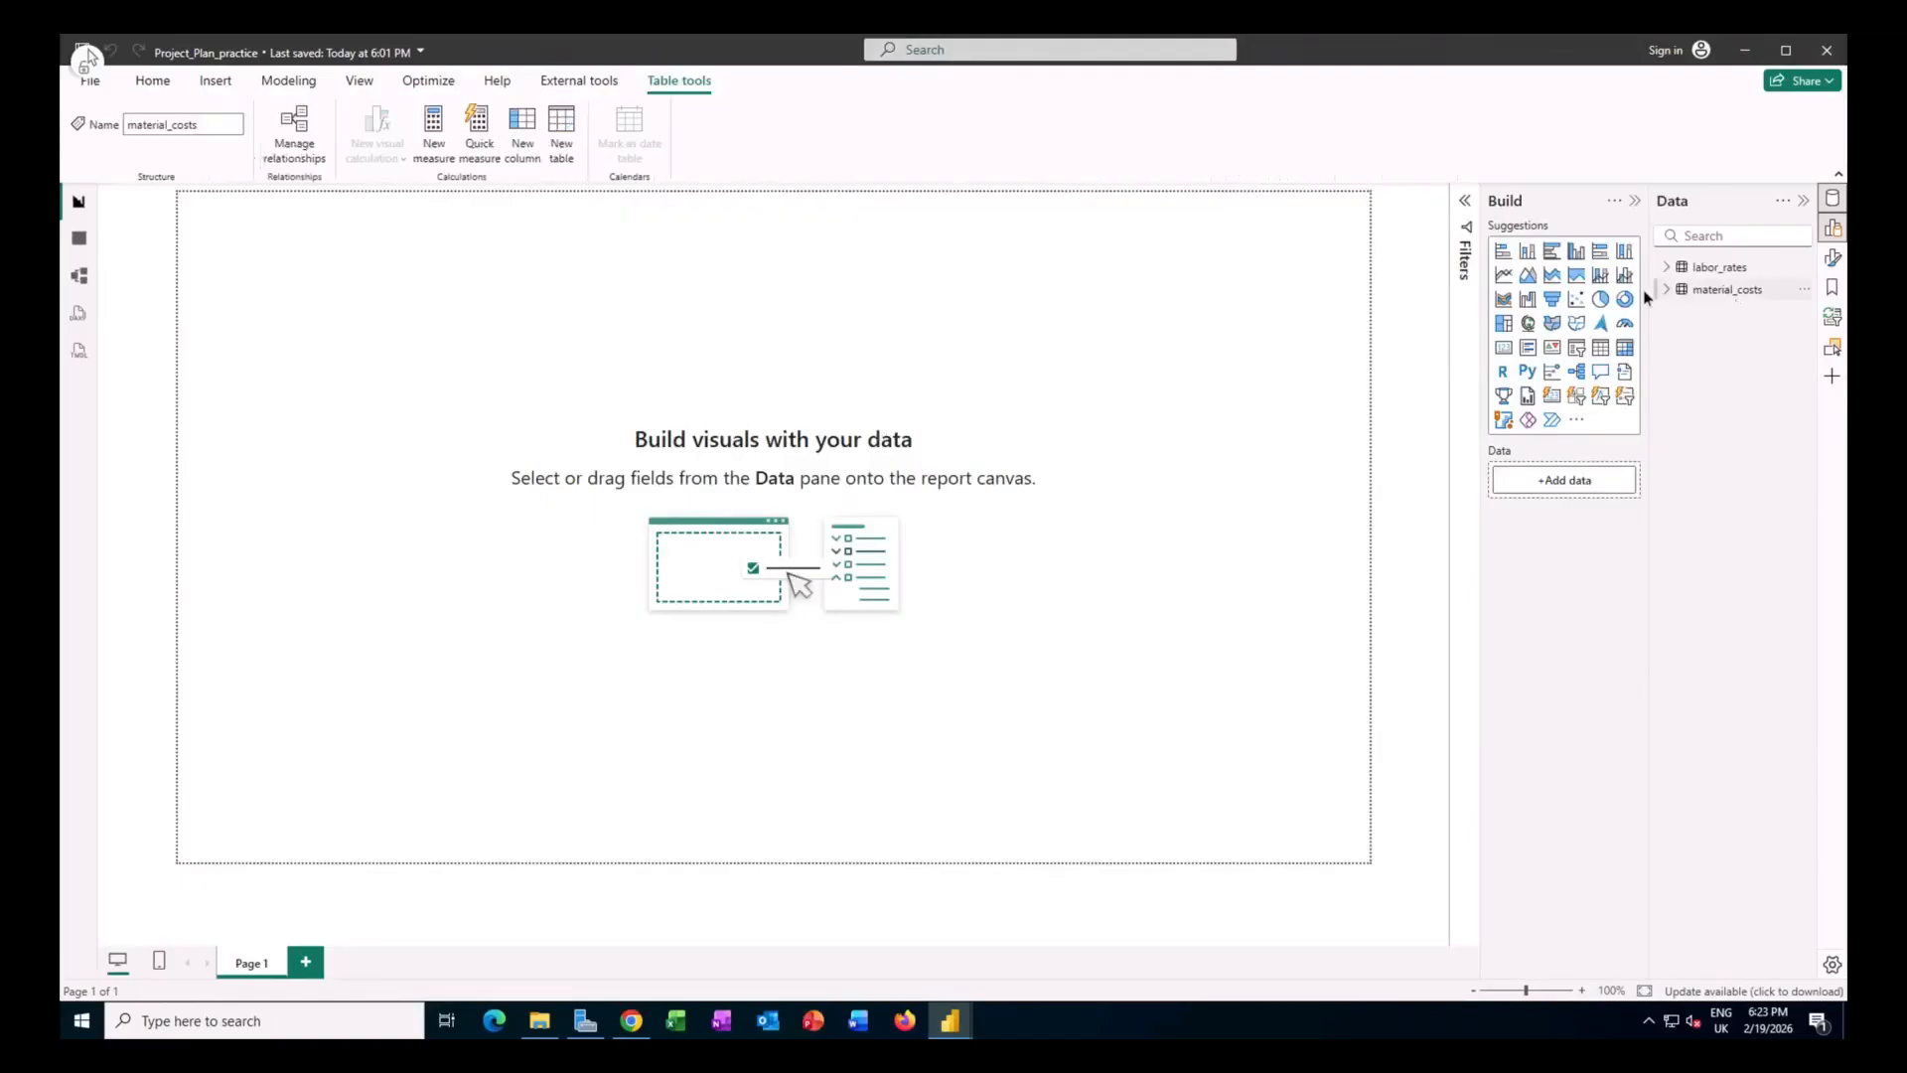
{"action": "left_click", "coordinate": [80, 238]}
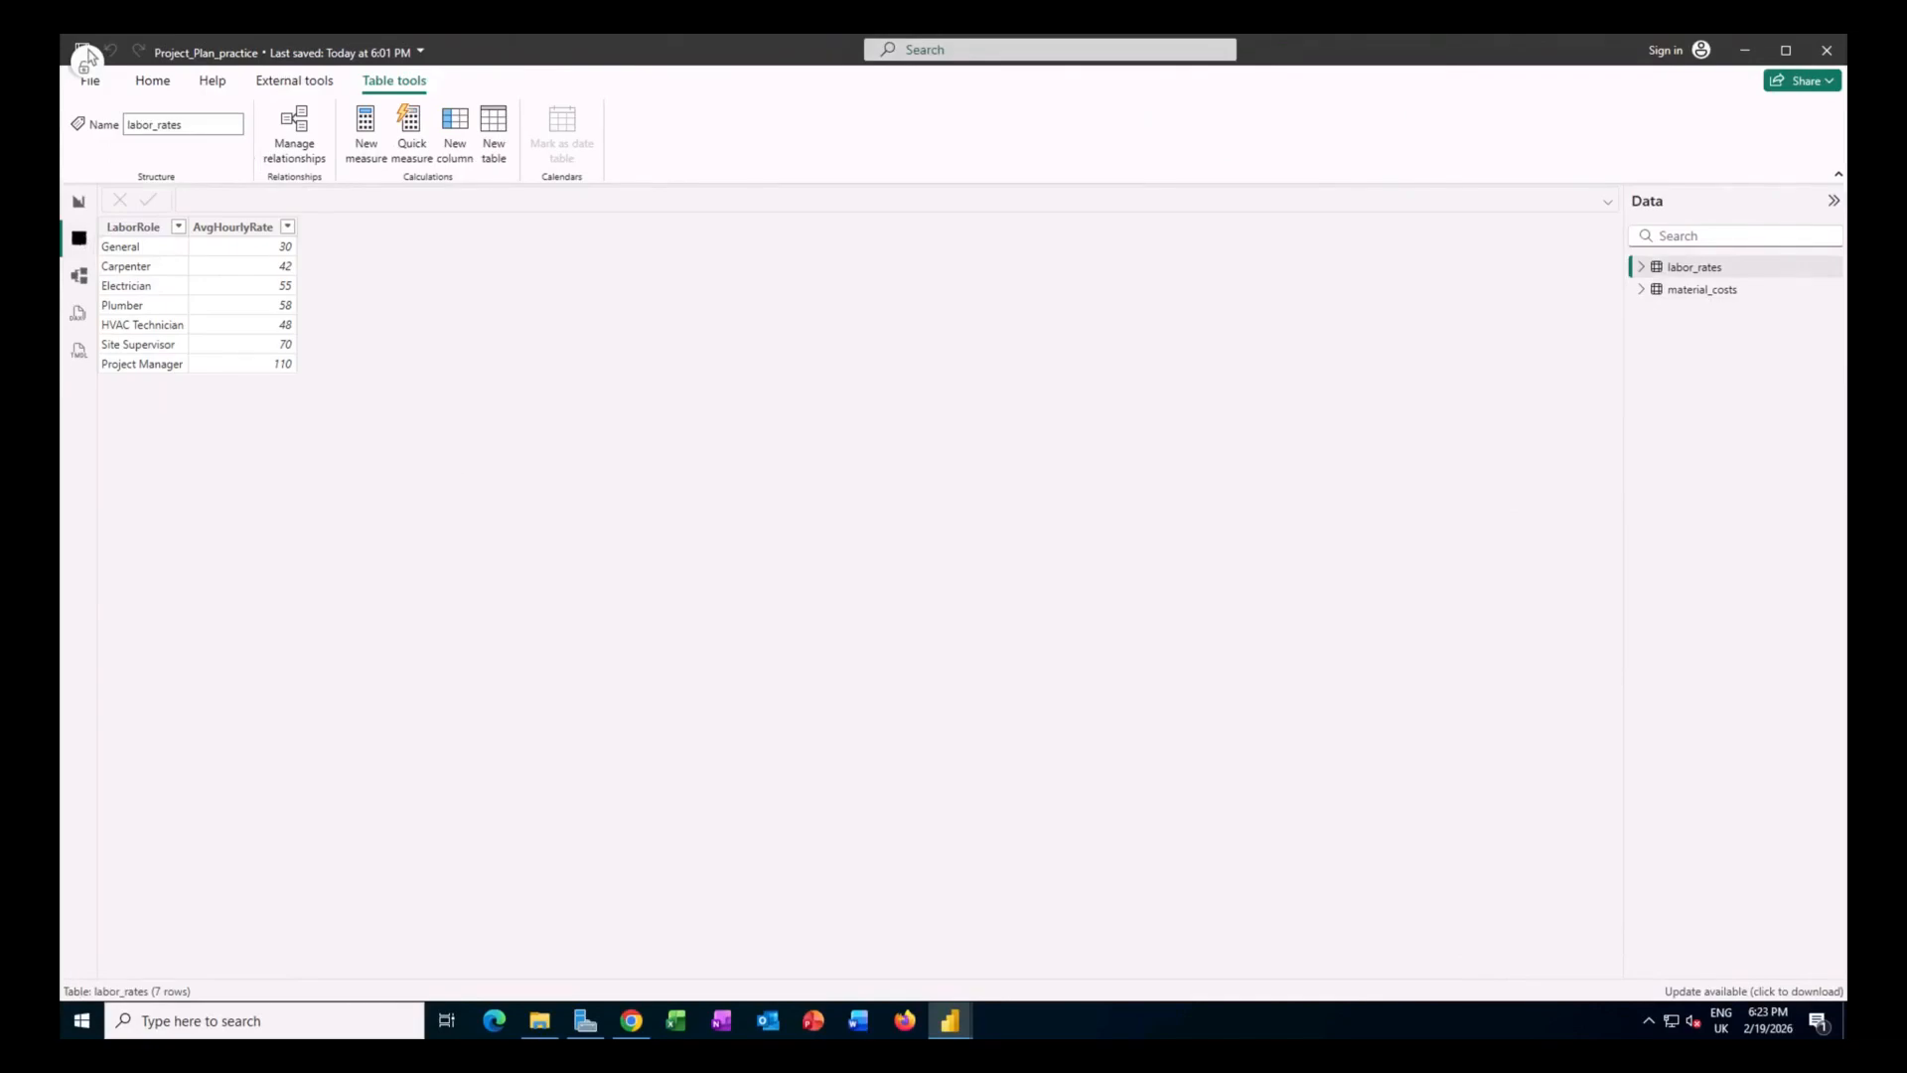
{"action": "left_click", "coordinate": [79, 202]}
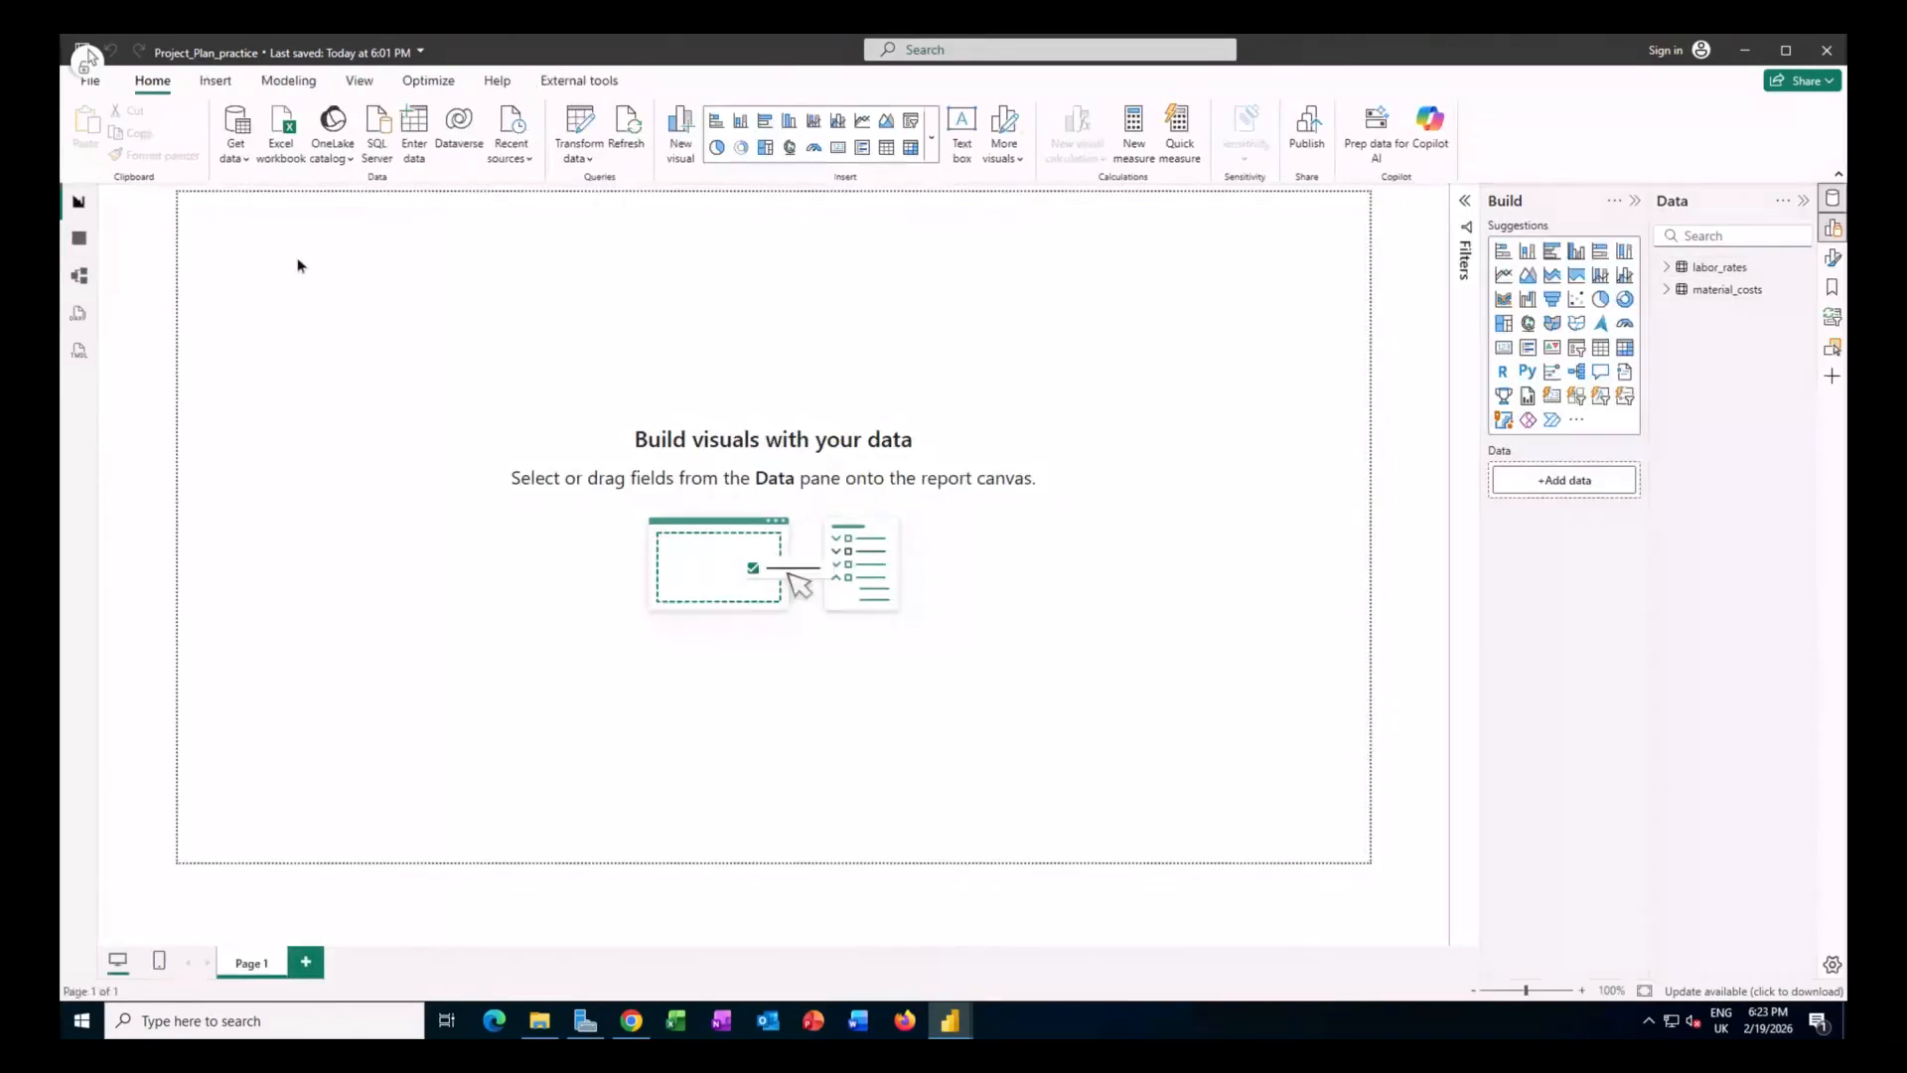
Import payment_milestones.csv from the Data folder through Power Query Editor and apply the query to the report.
{"action": "left_click", "coordinate": [234, 163]}
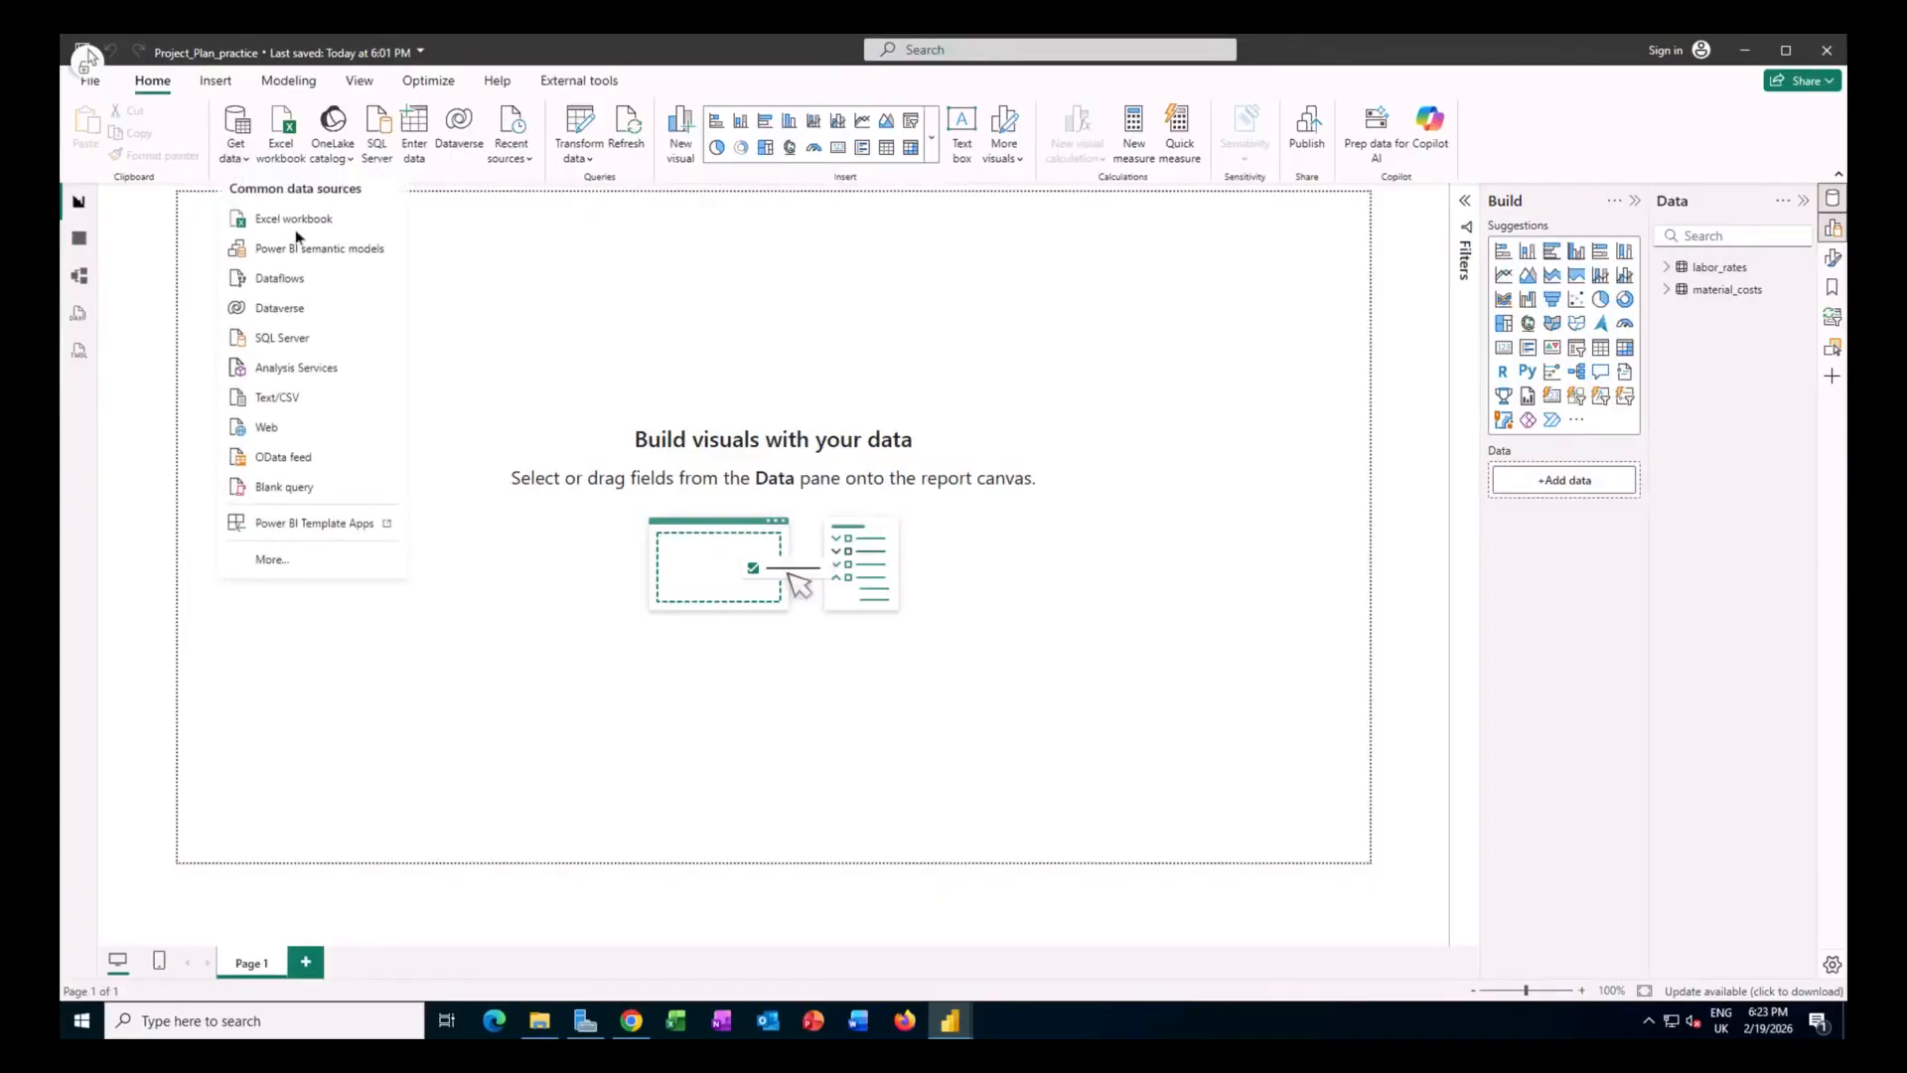
{"action": "left_click", "coordinate": [319, 402]}
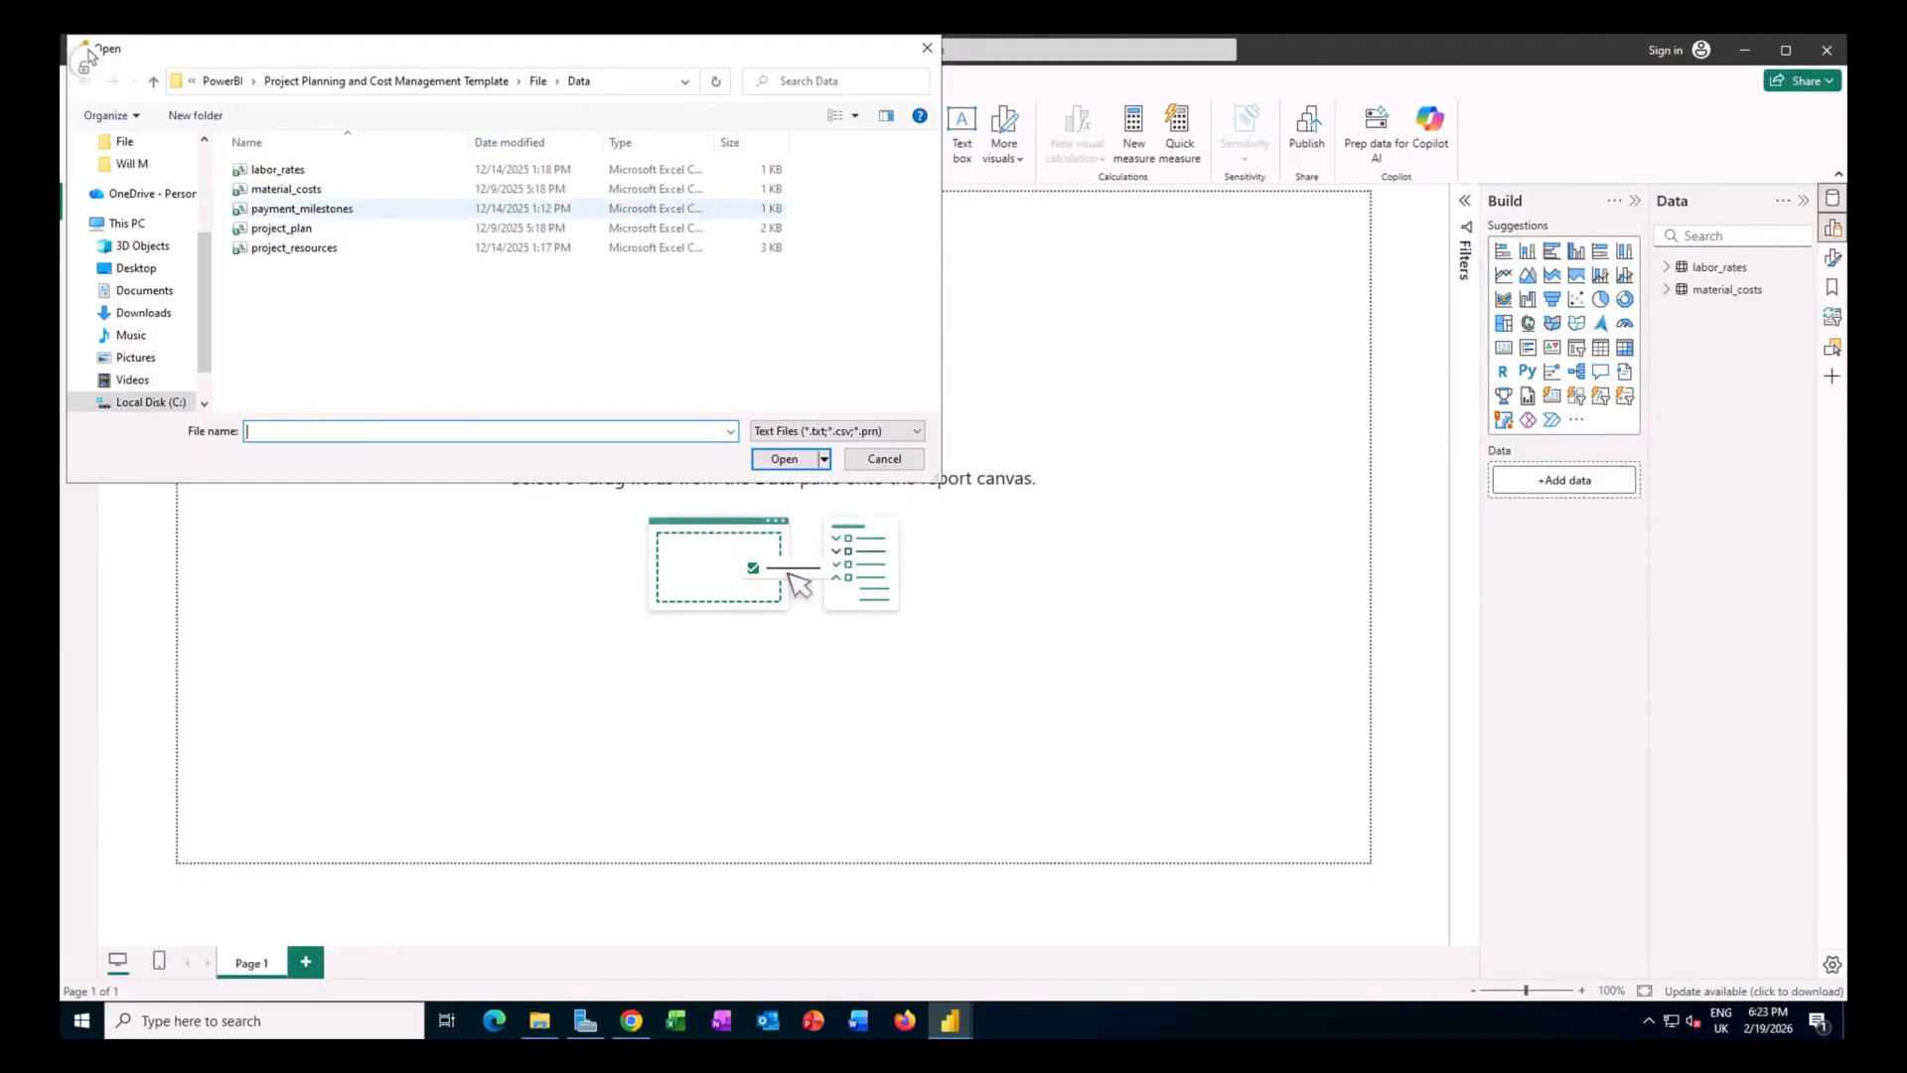
{"action": "left_click", "coordinate": [342, 214]}
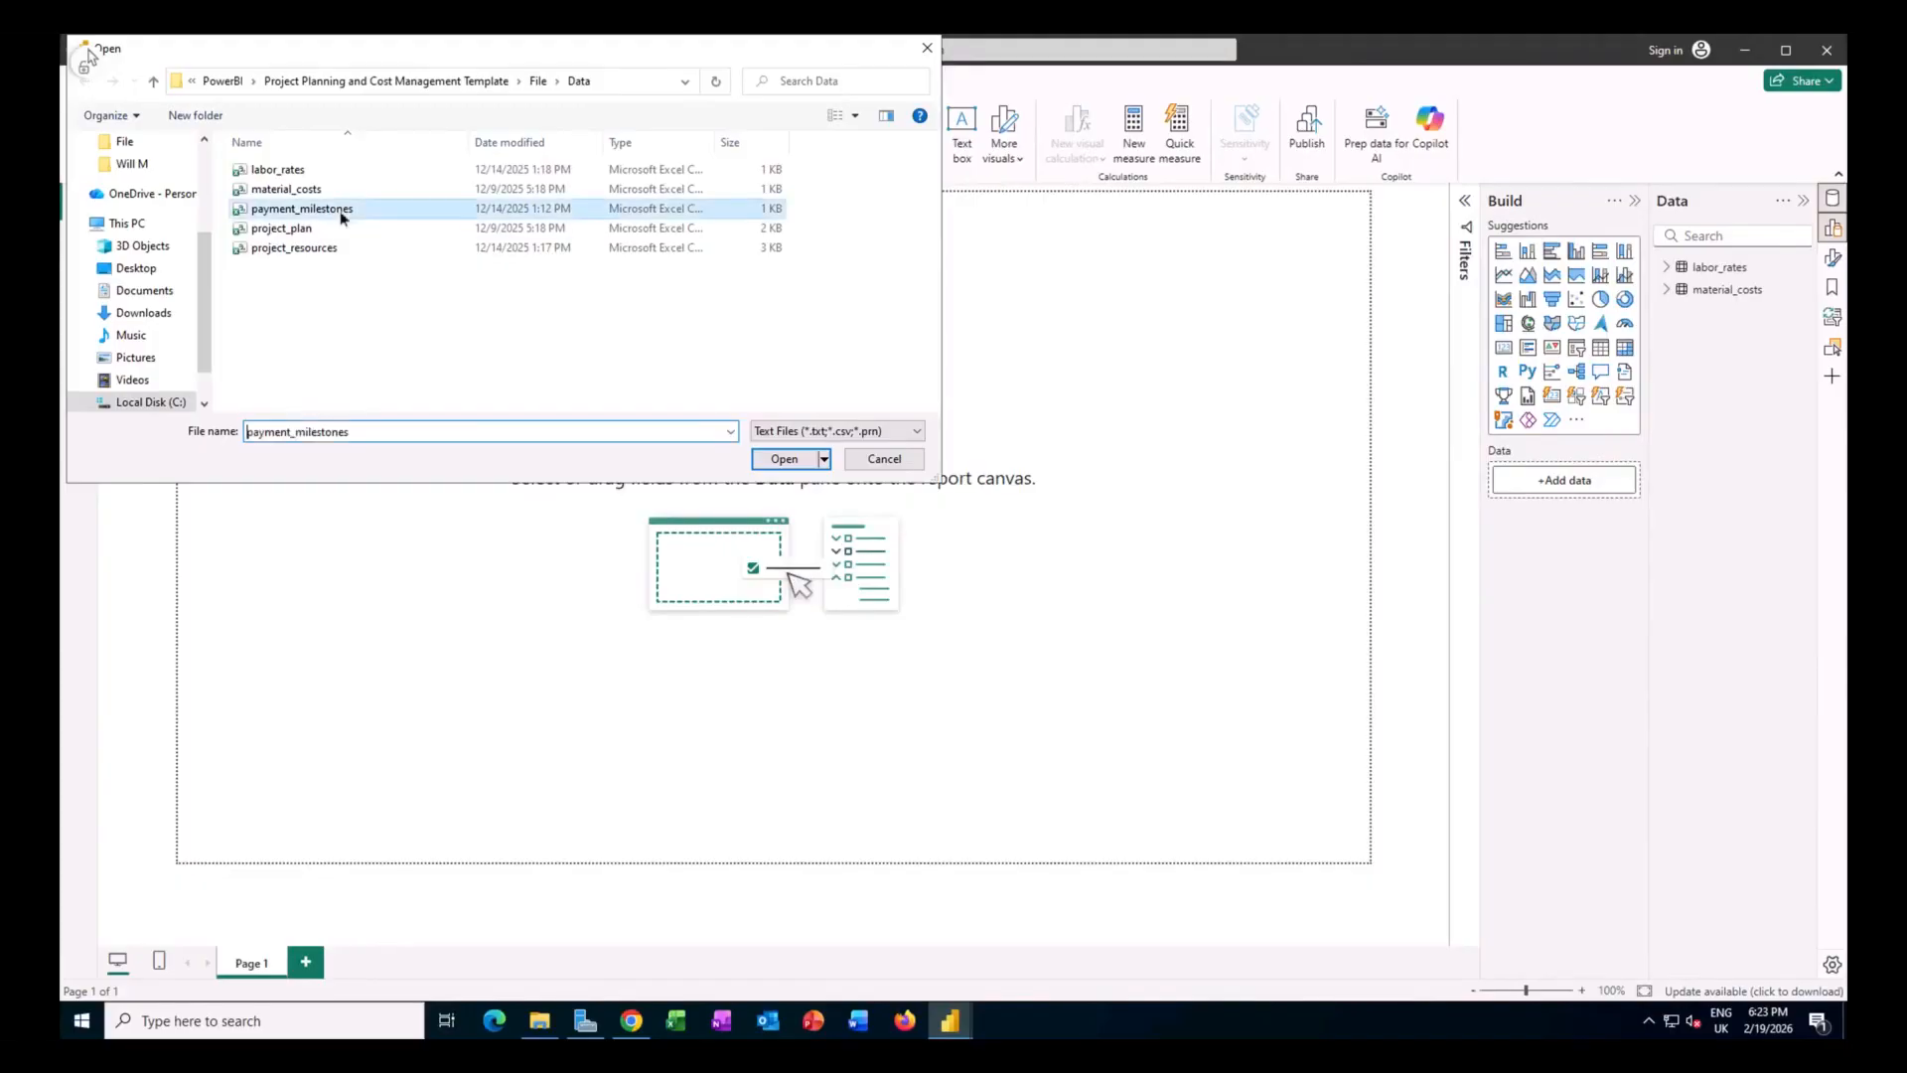
{"action": "left_click", "coordinate": [783, 458]}
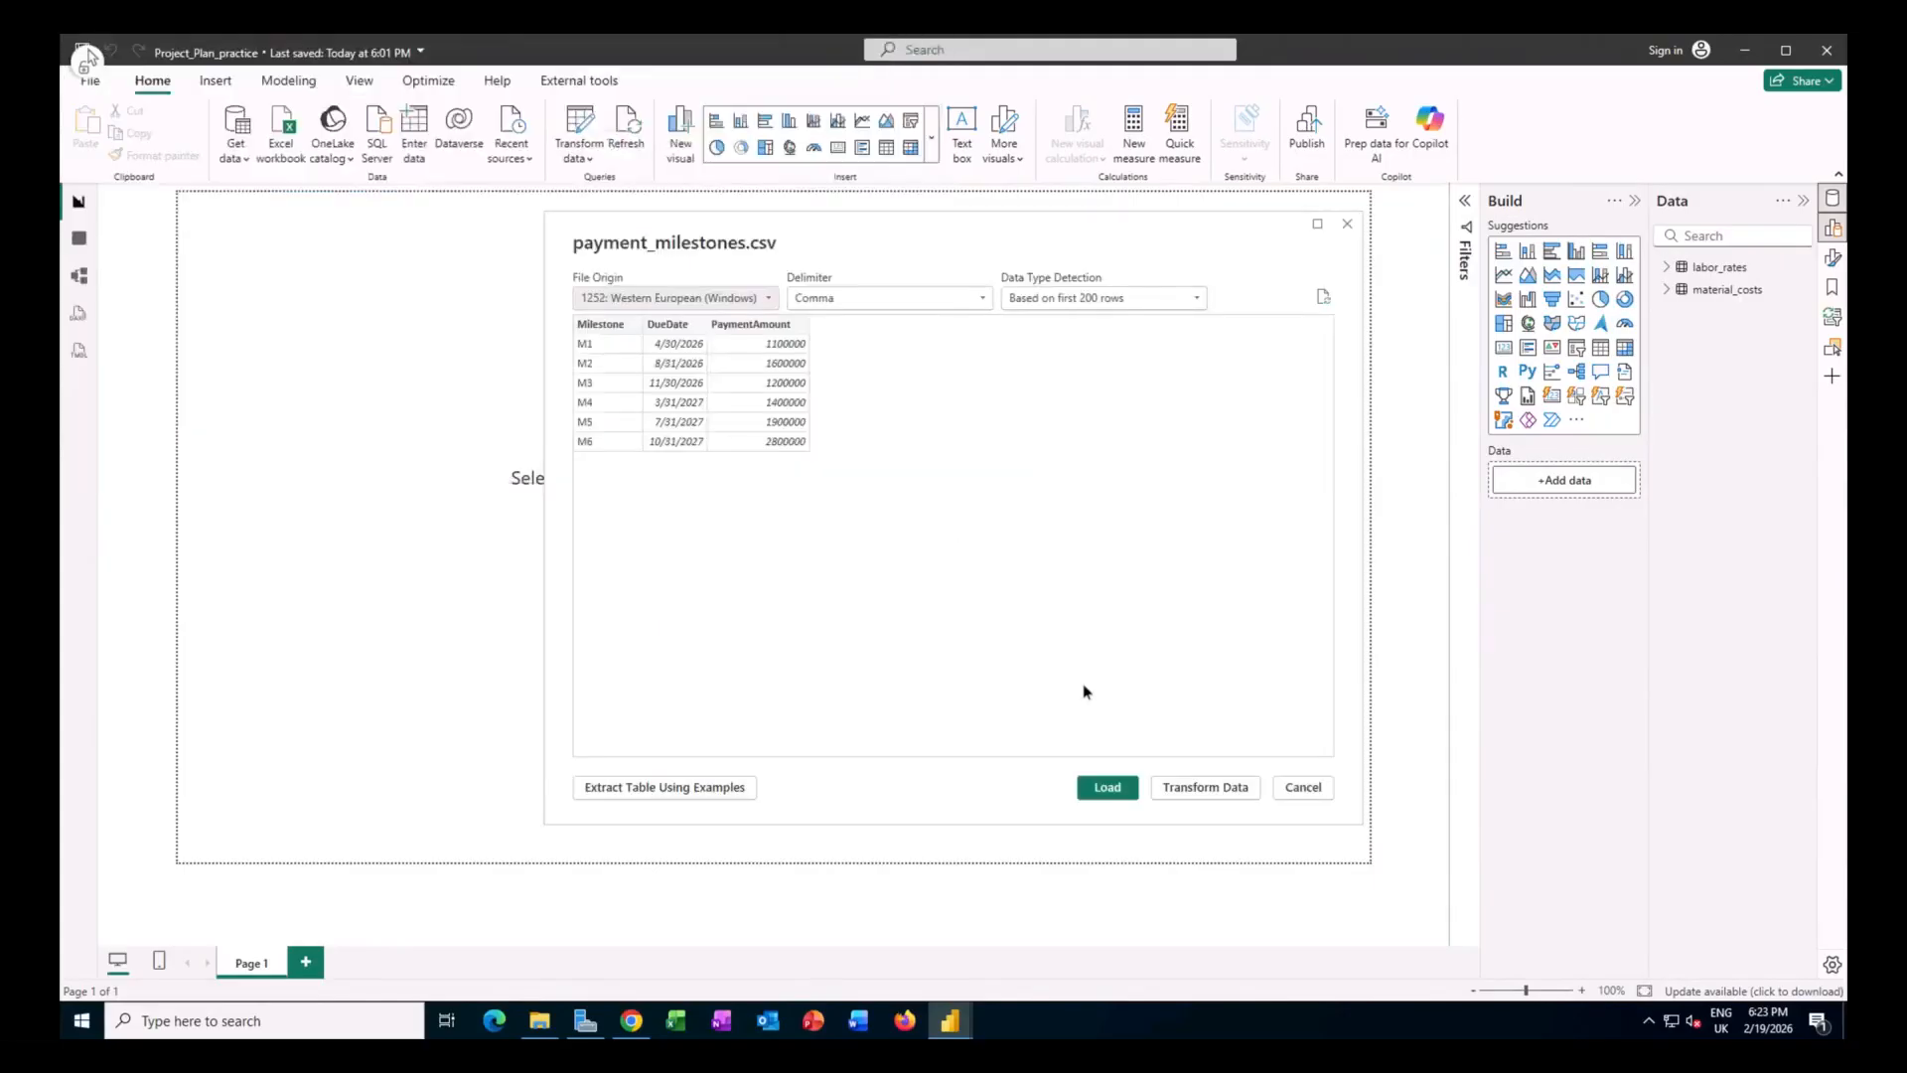
{"action": "left_click", "coordinate": [1197, 788]}
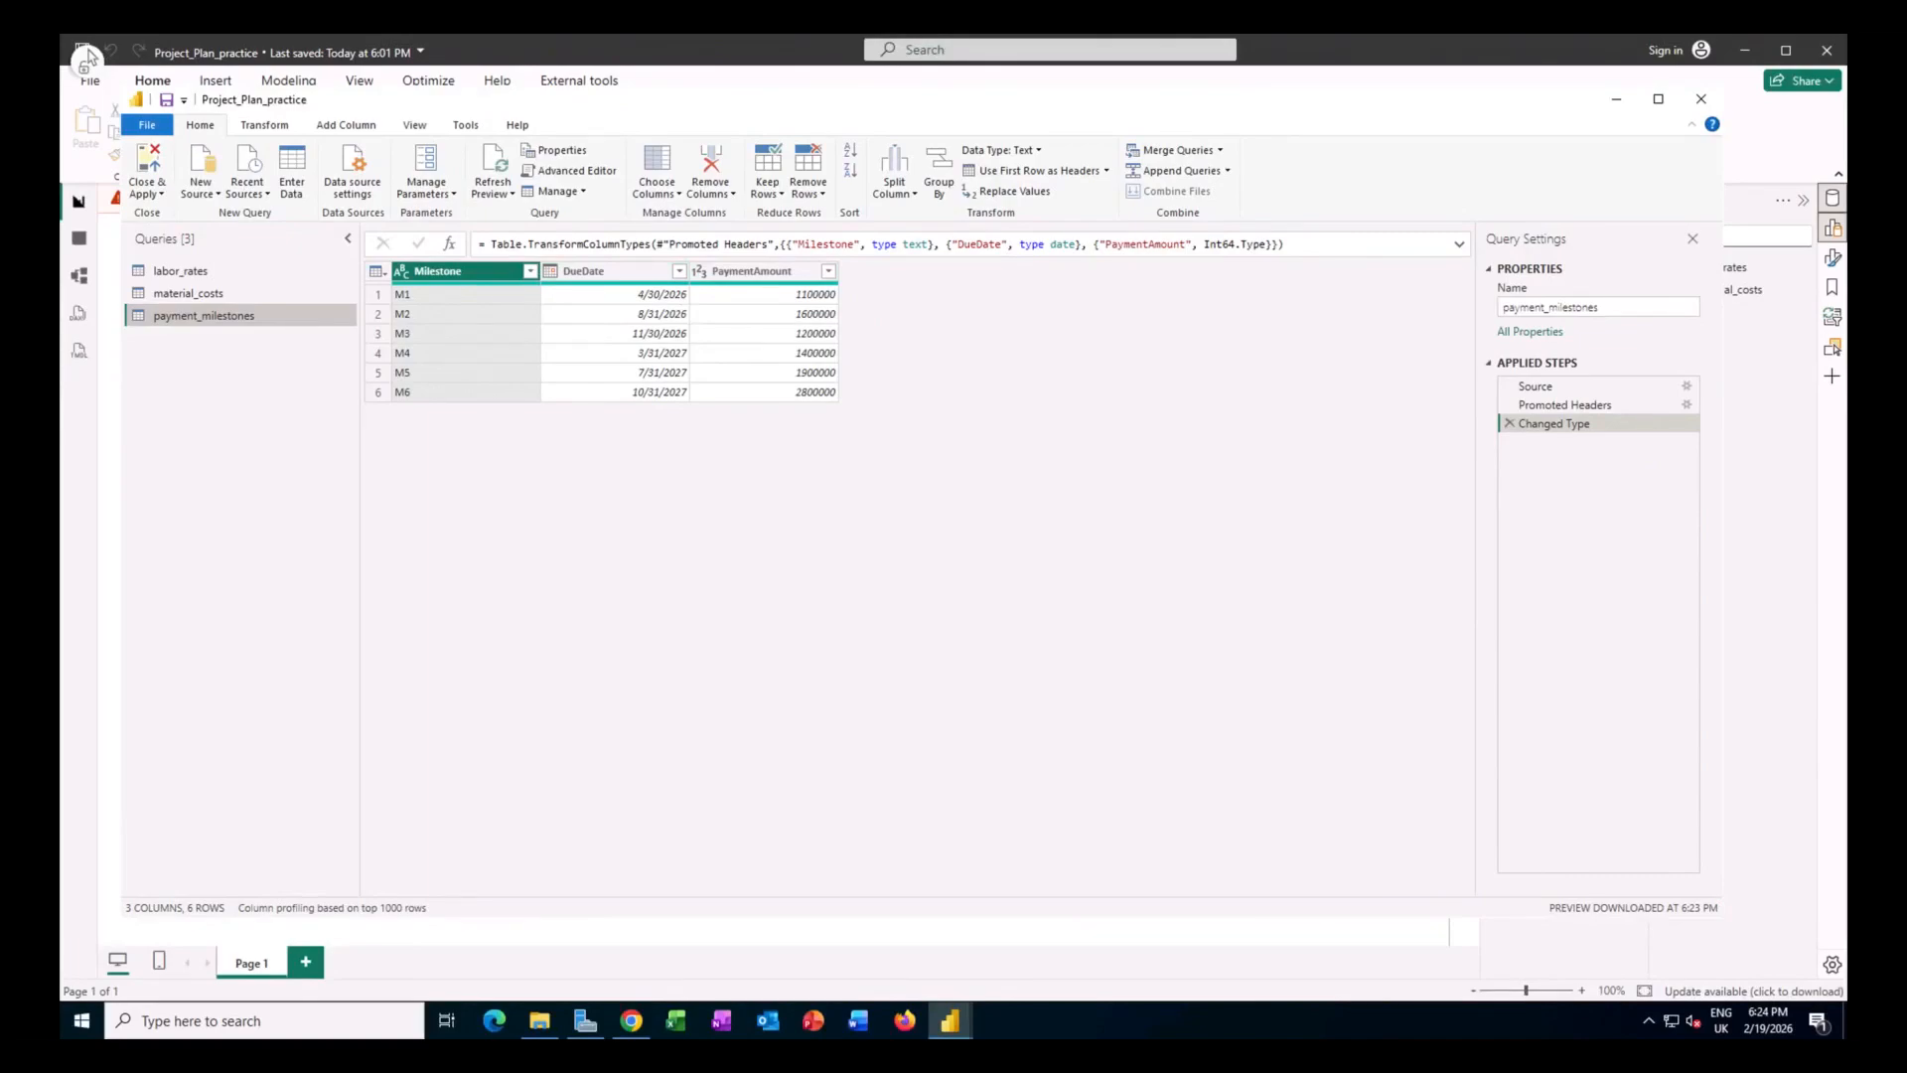
{"action": "left_click", "coordinate": [149, 171]}
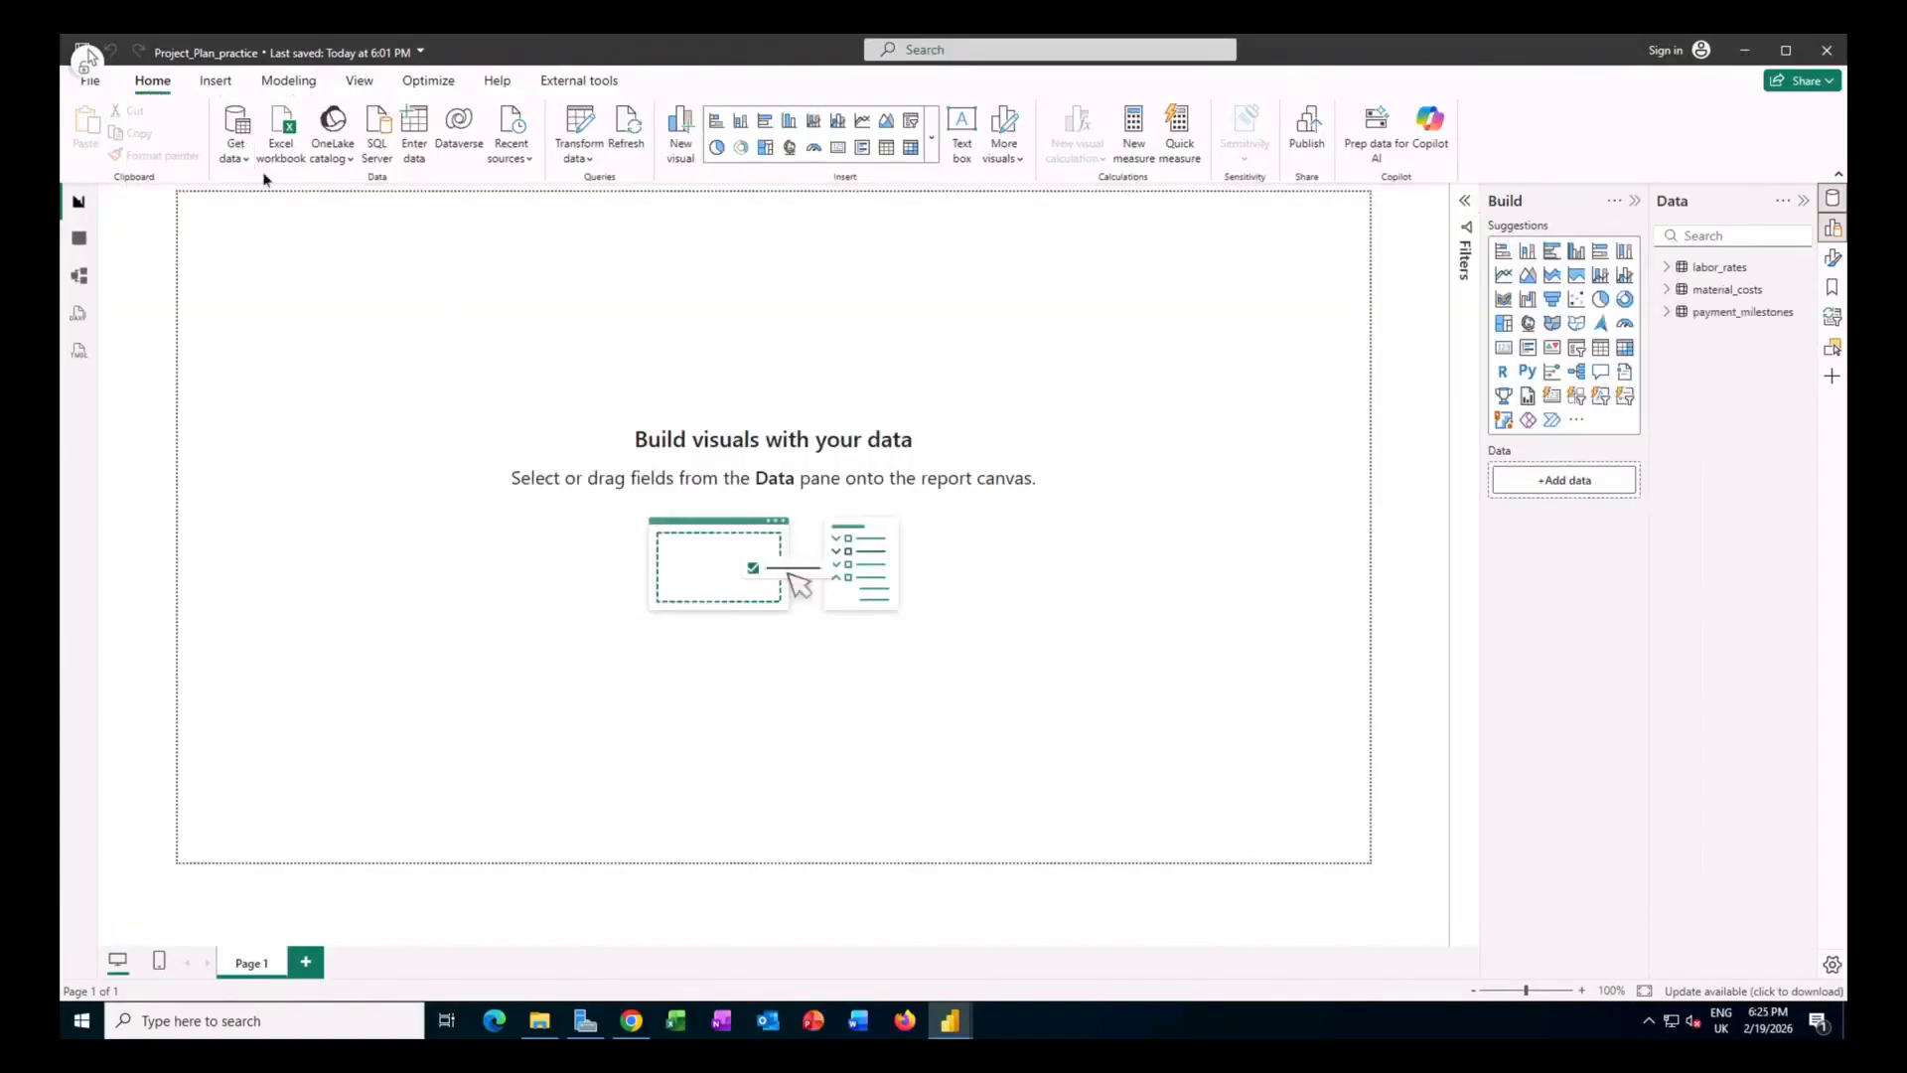
Import project_plan.csv from the Data folder through Power Query Editor and apply the query to the report.
{"action": "left_click", "coordinate": [242, 163]}
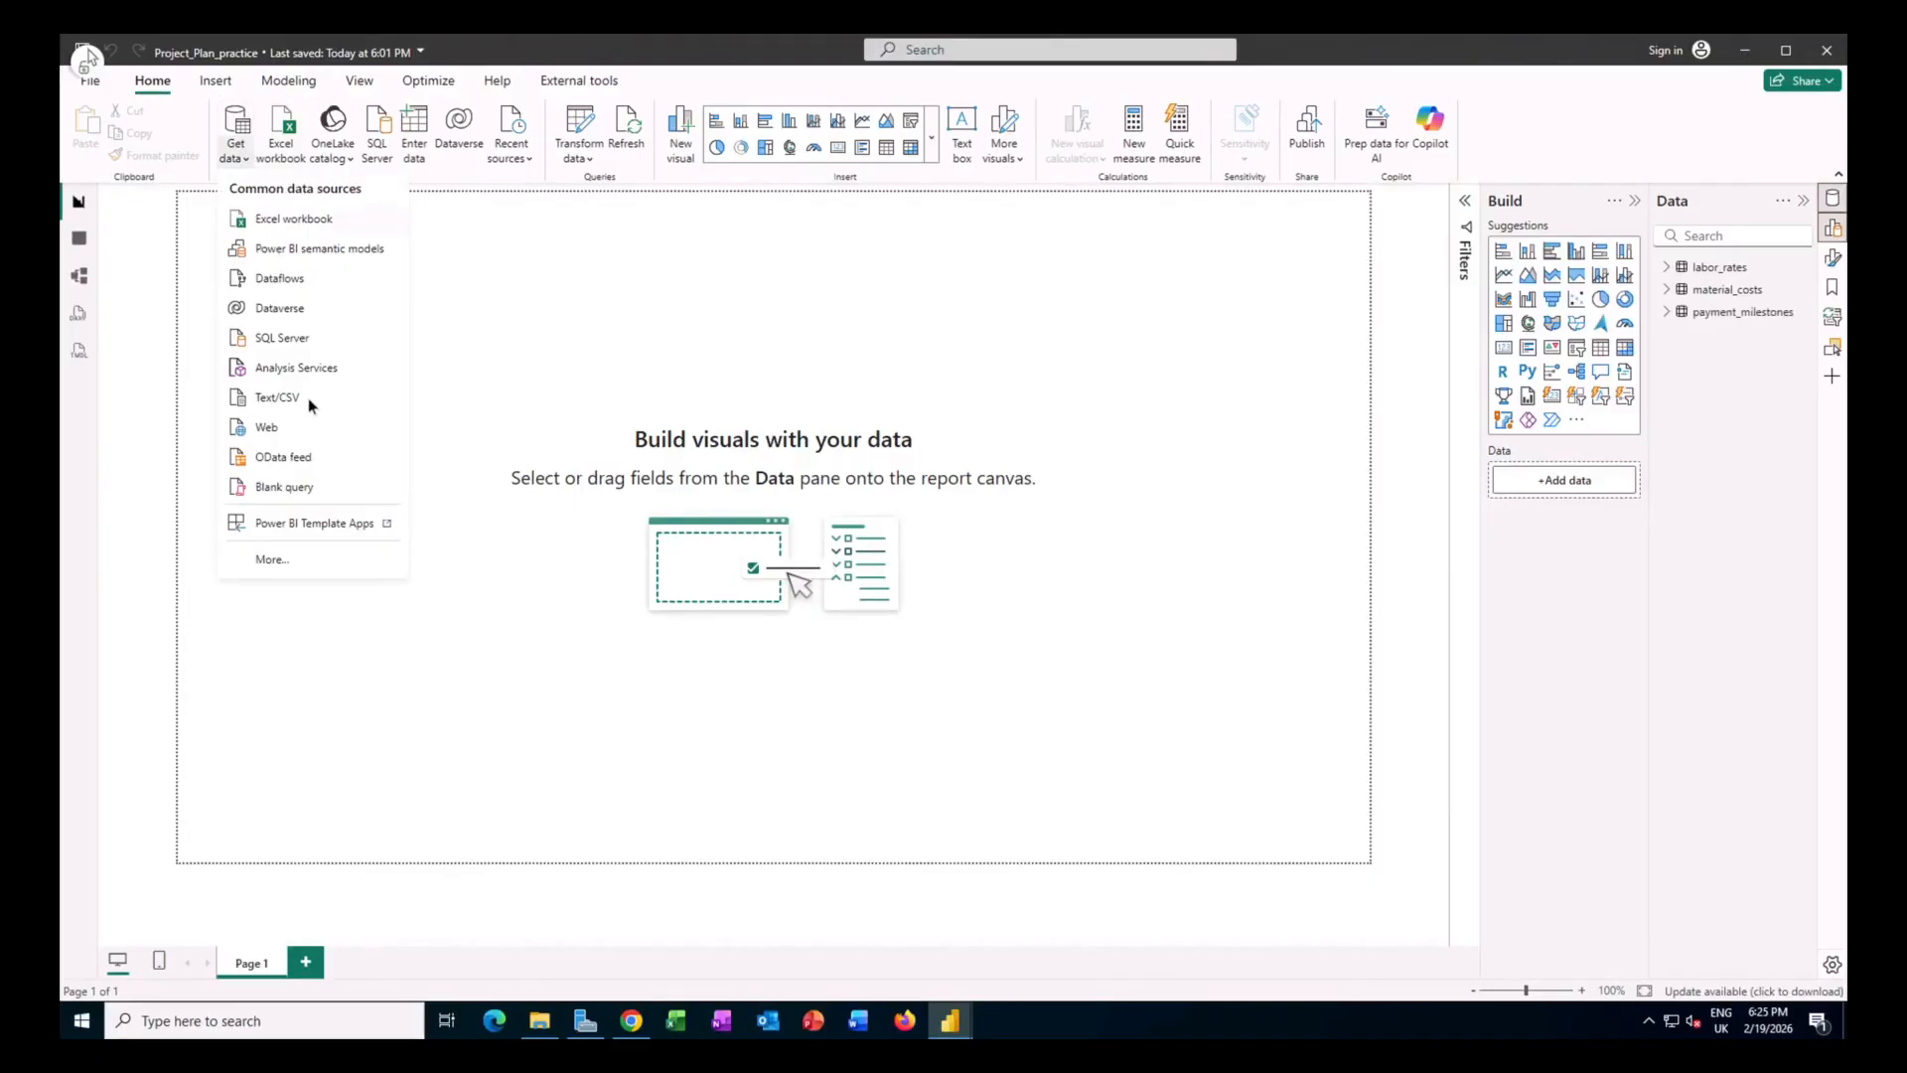
{"action": "left_click", "coordinate": [310, 400]}
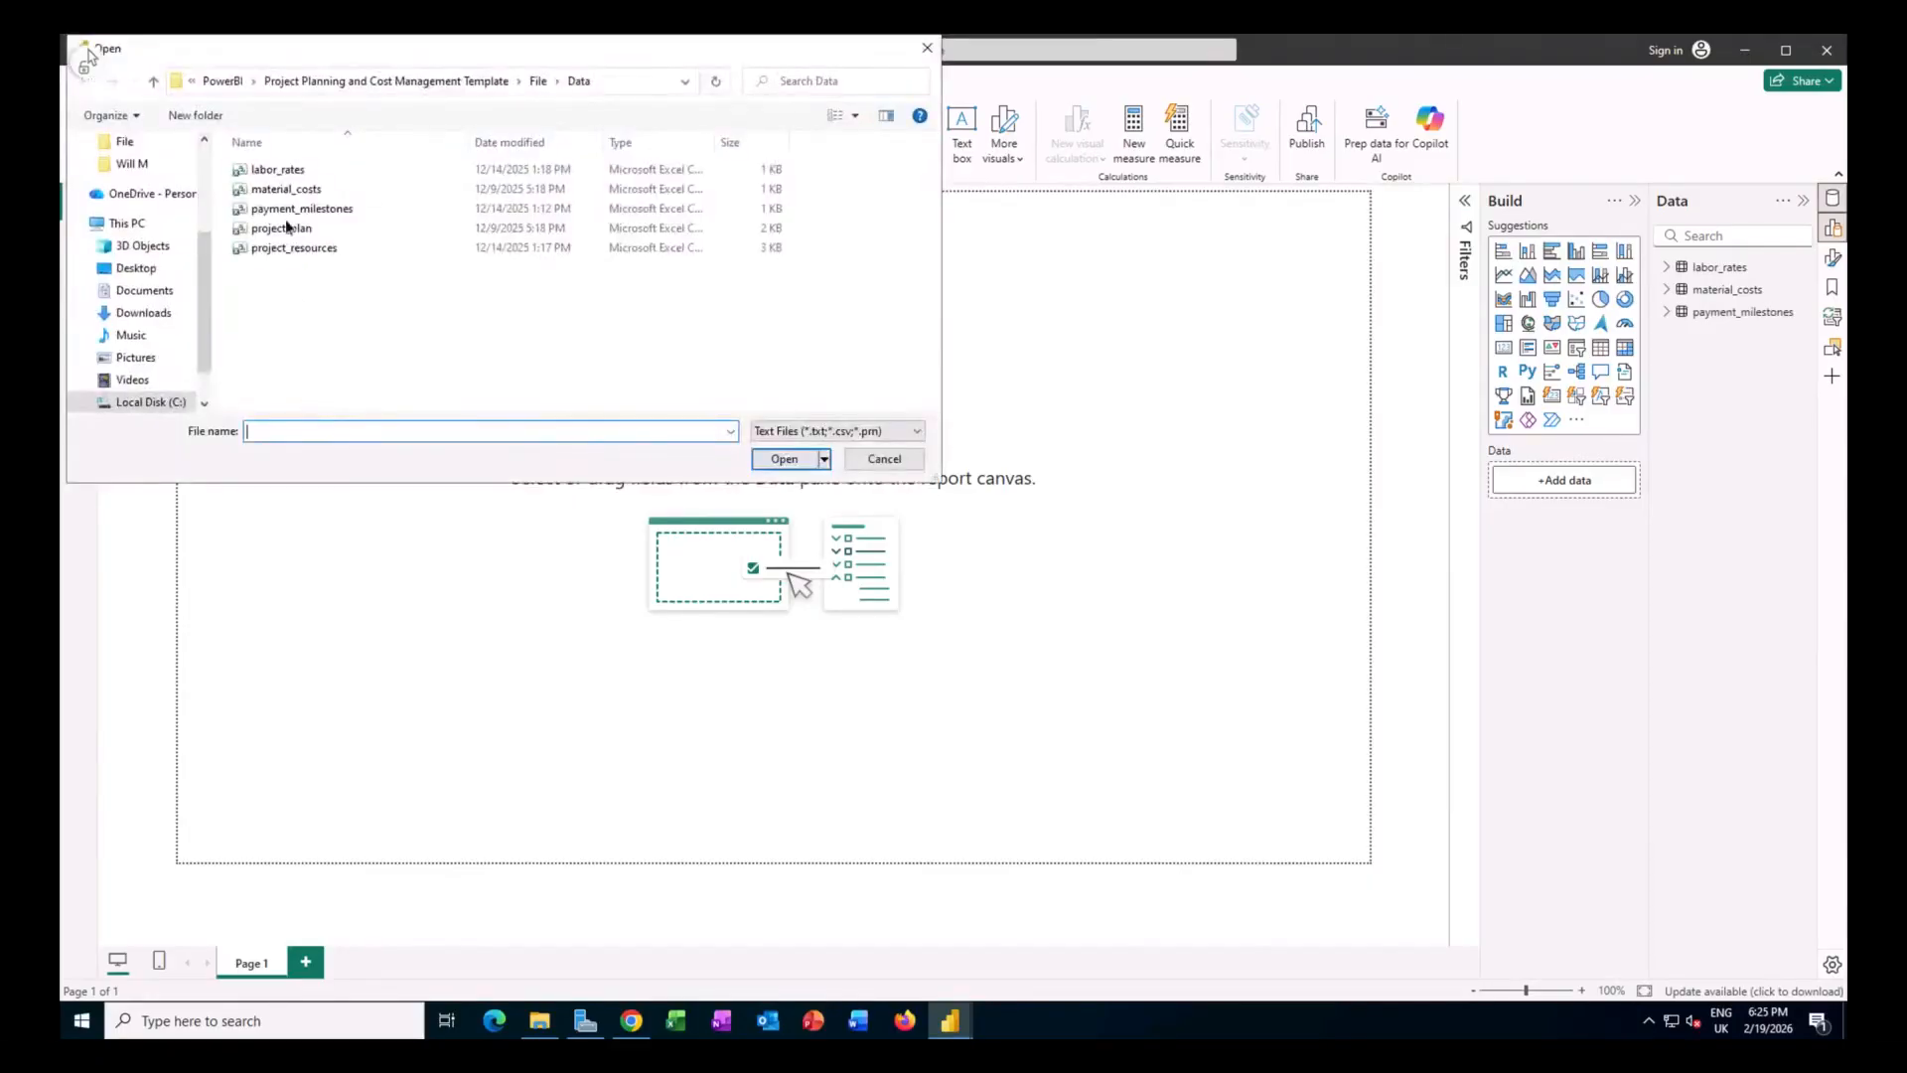
{"action": "double_click", "coordinate": [291, 231]}
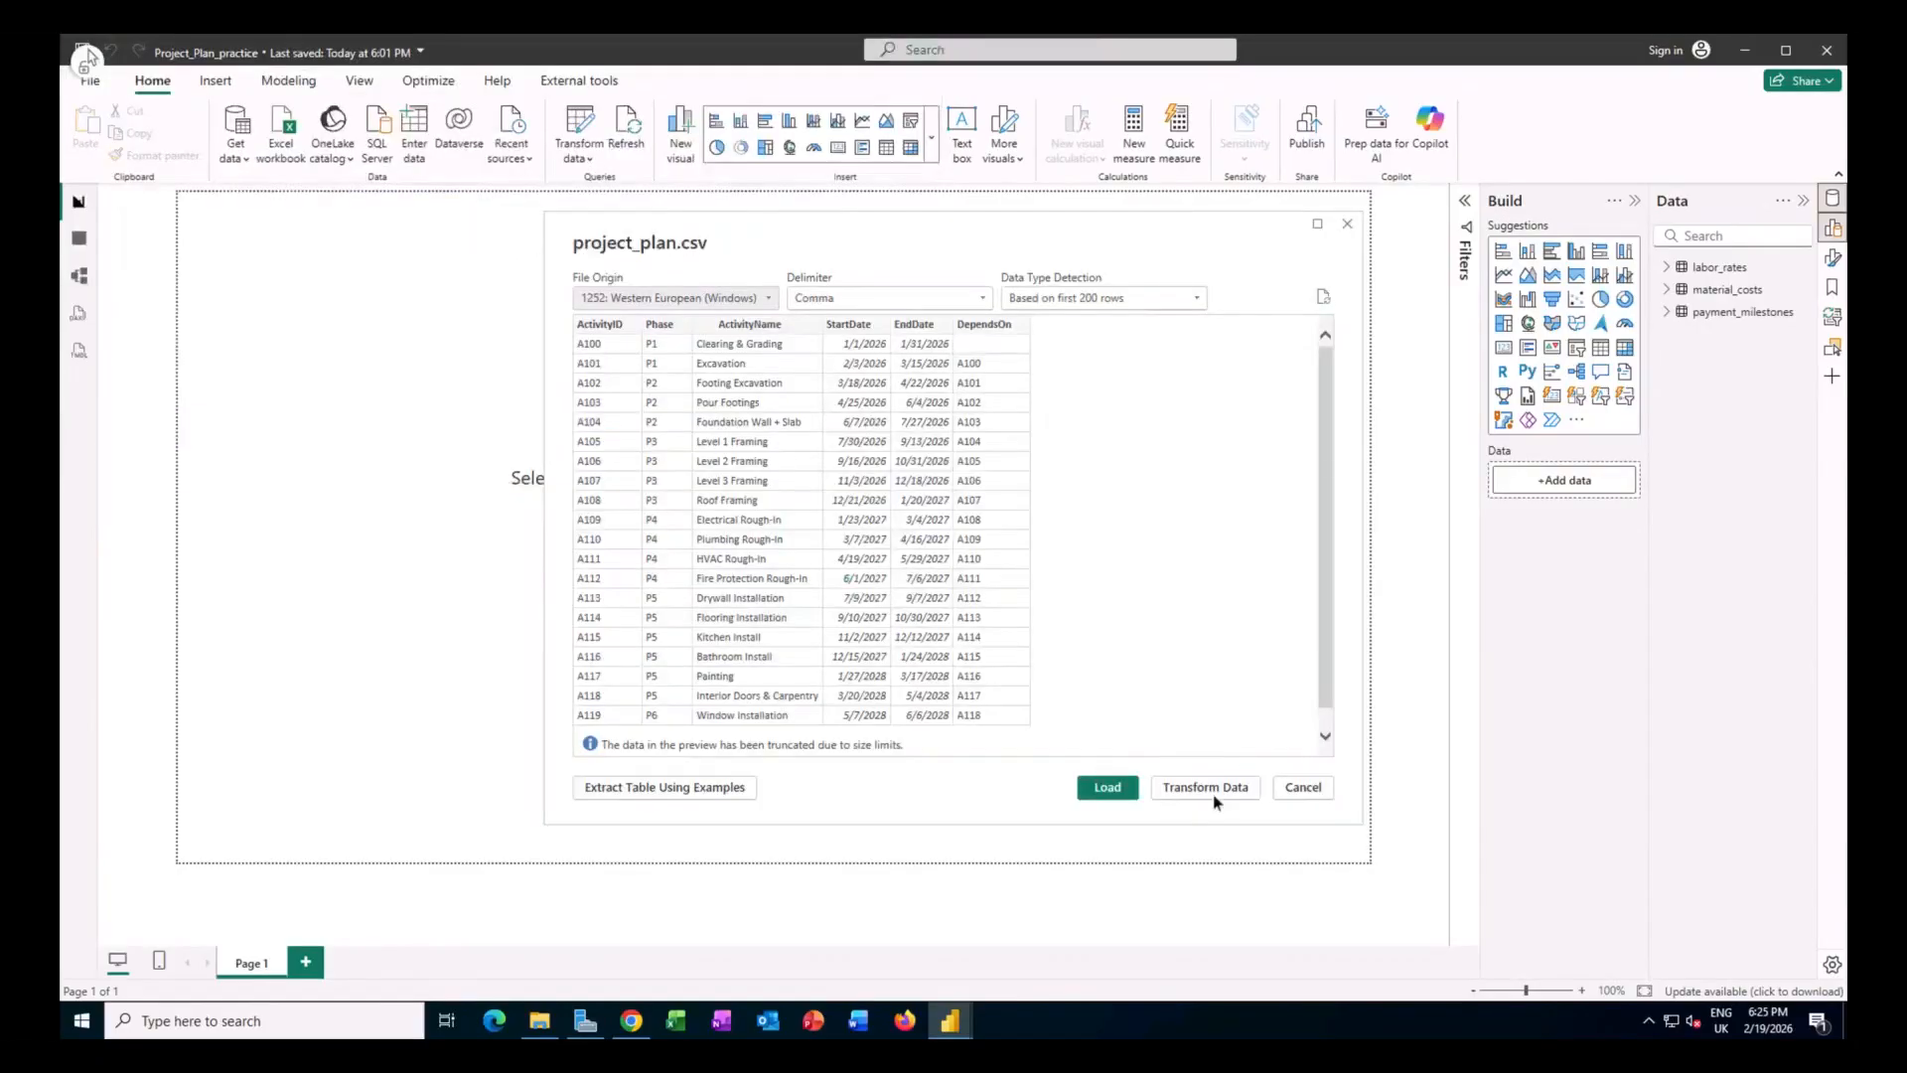
{"action": "left_click", "coordinate": [1207, 791]}
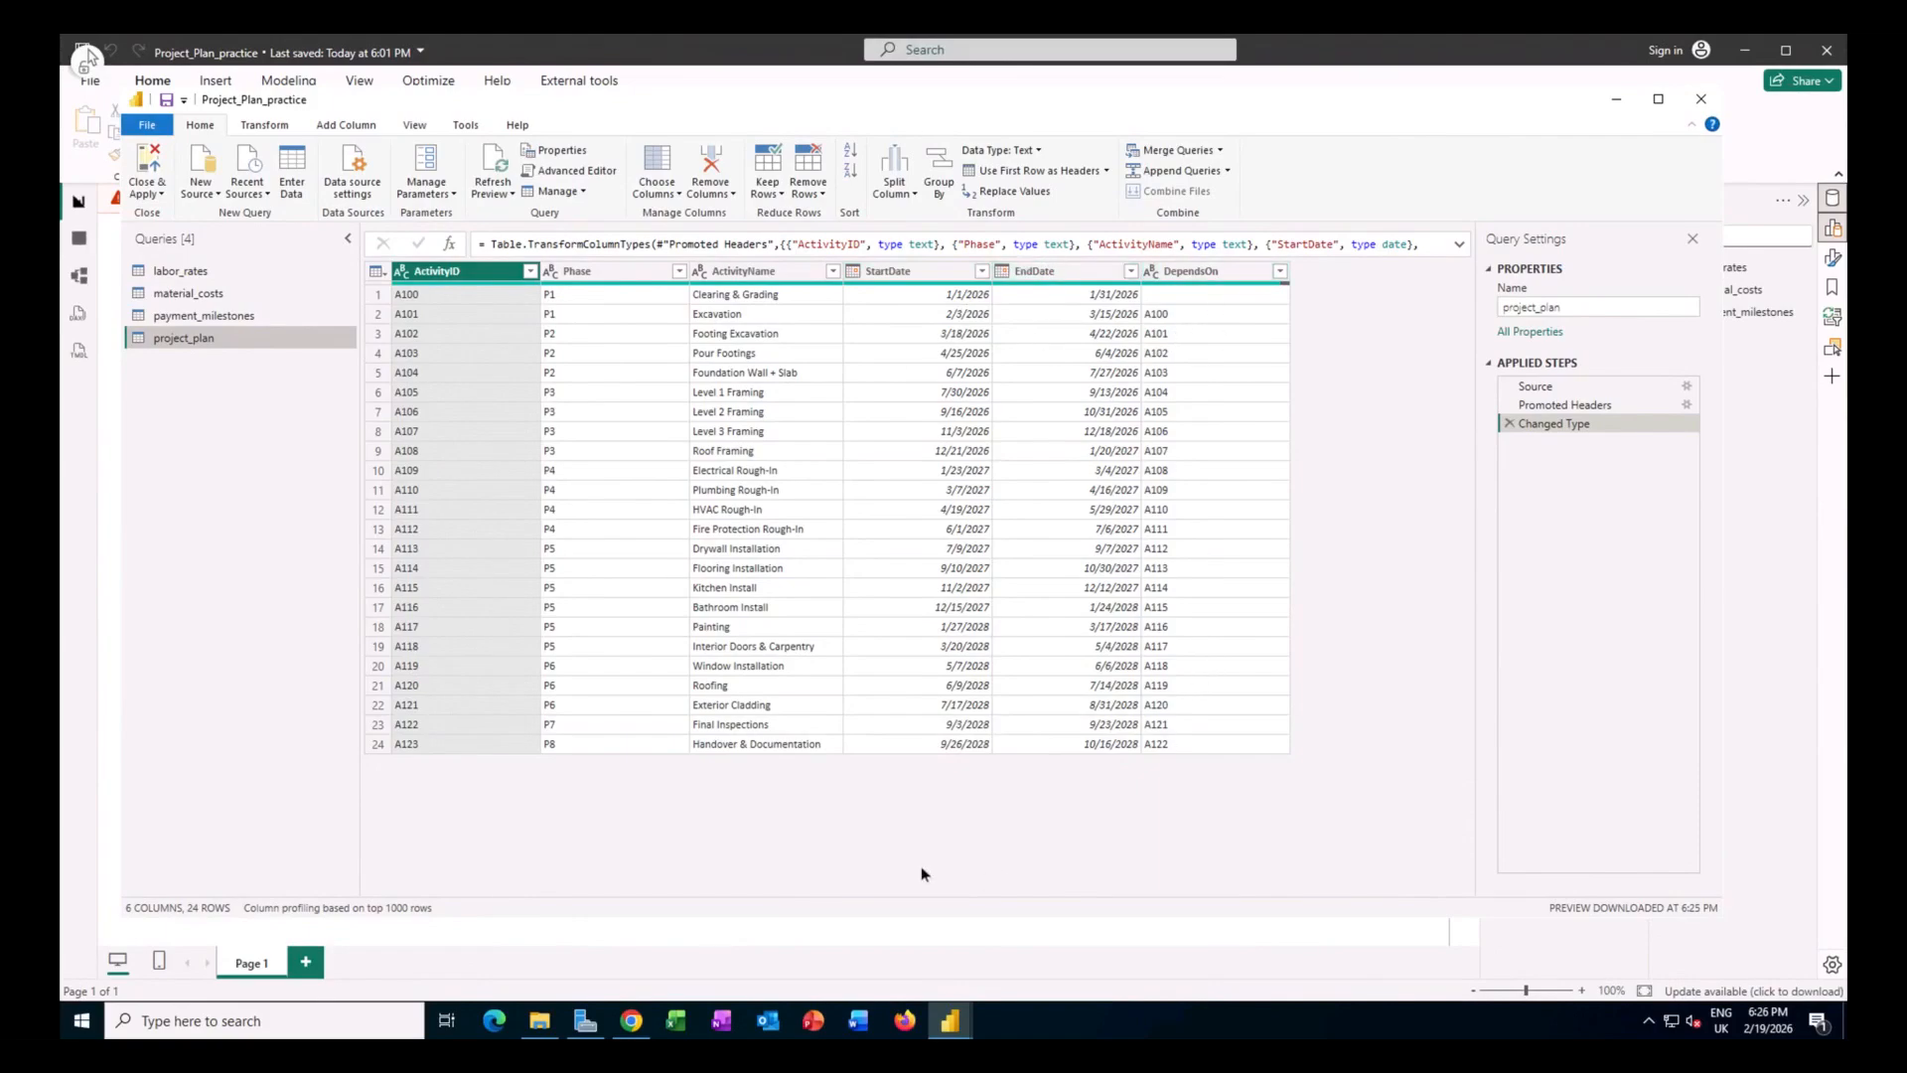
{"action": "left_click", "coordinate": [149, 169]}
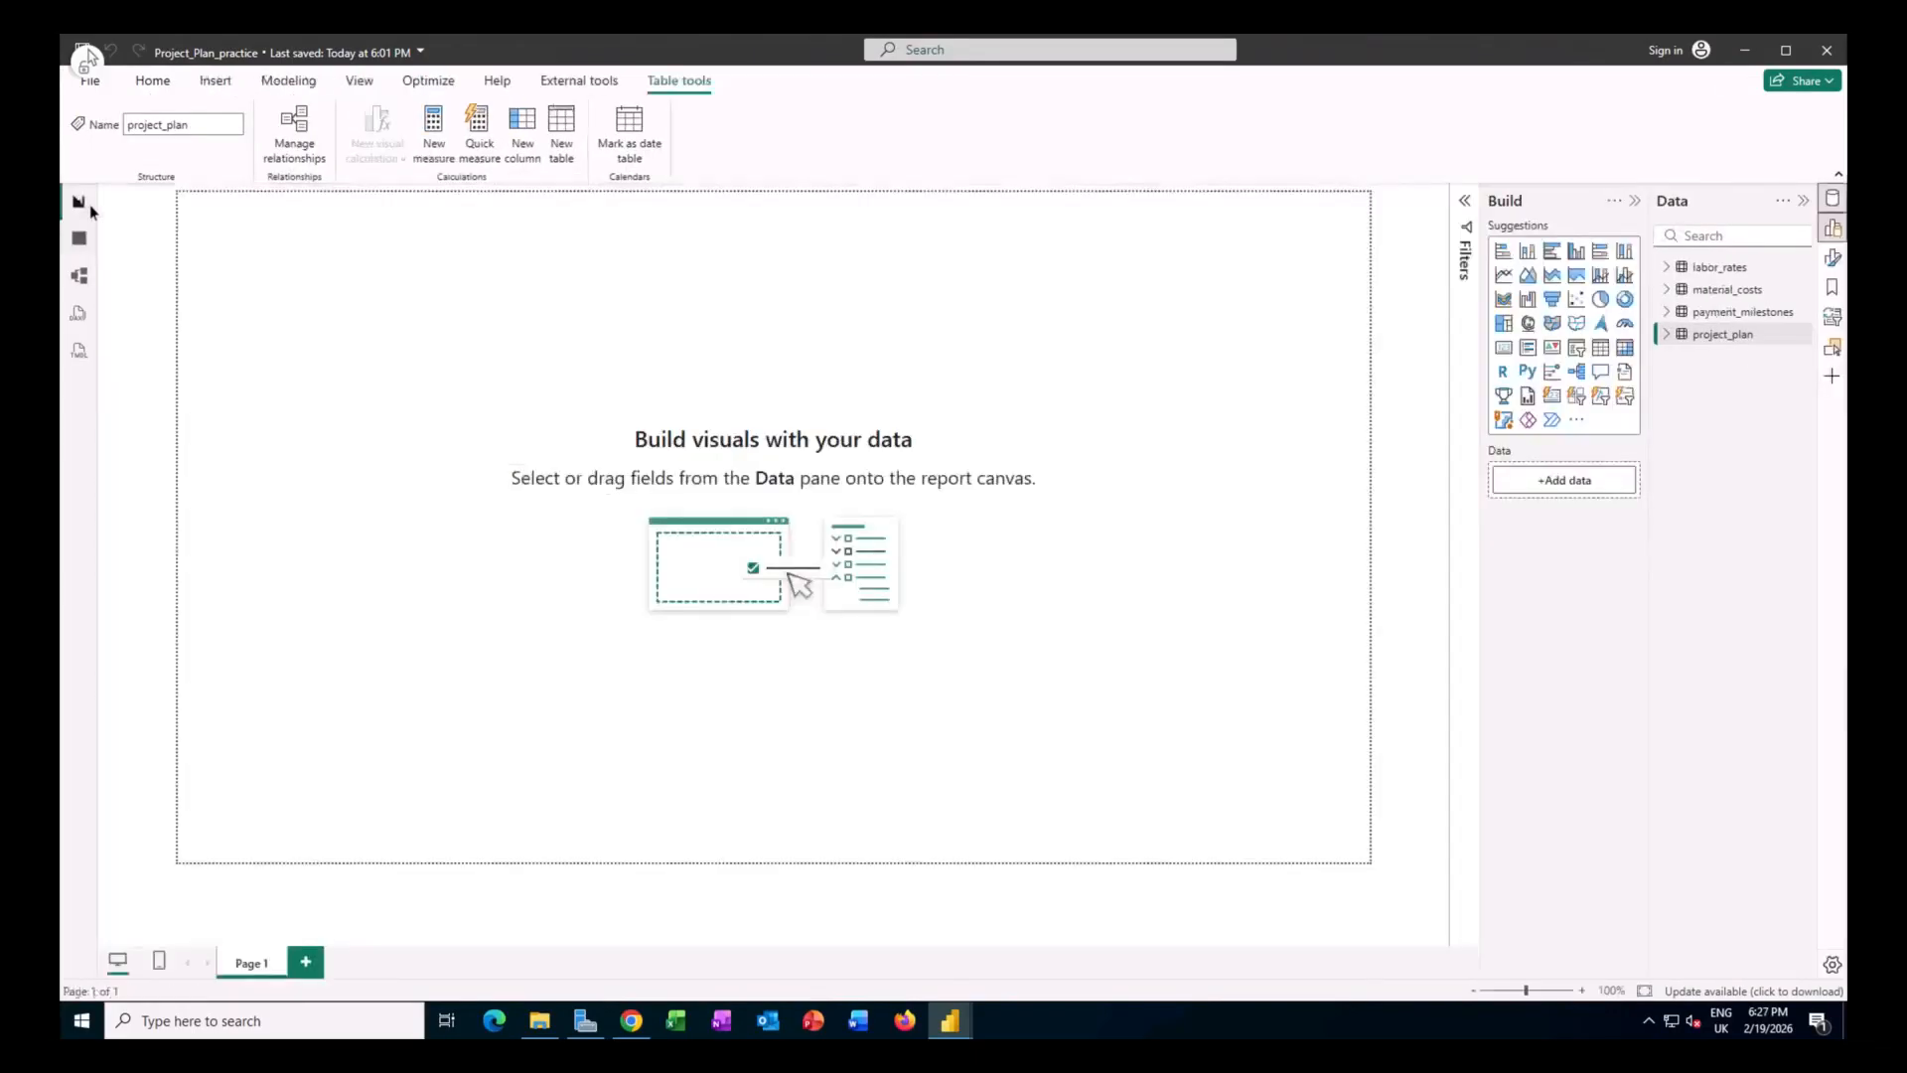
Import project_resources.csv from the Data folder through Power Query Editor, apply the query and switch to Model view.
{"action": "left_click", "coordinate": [246, 163]}
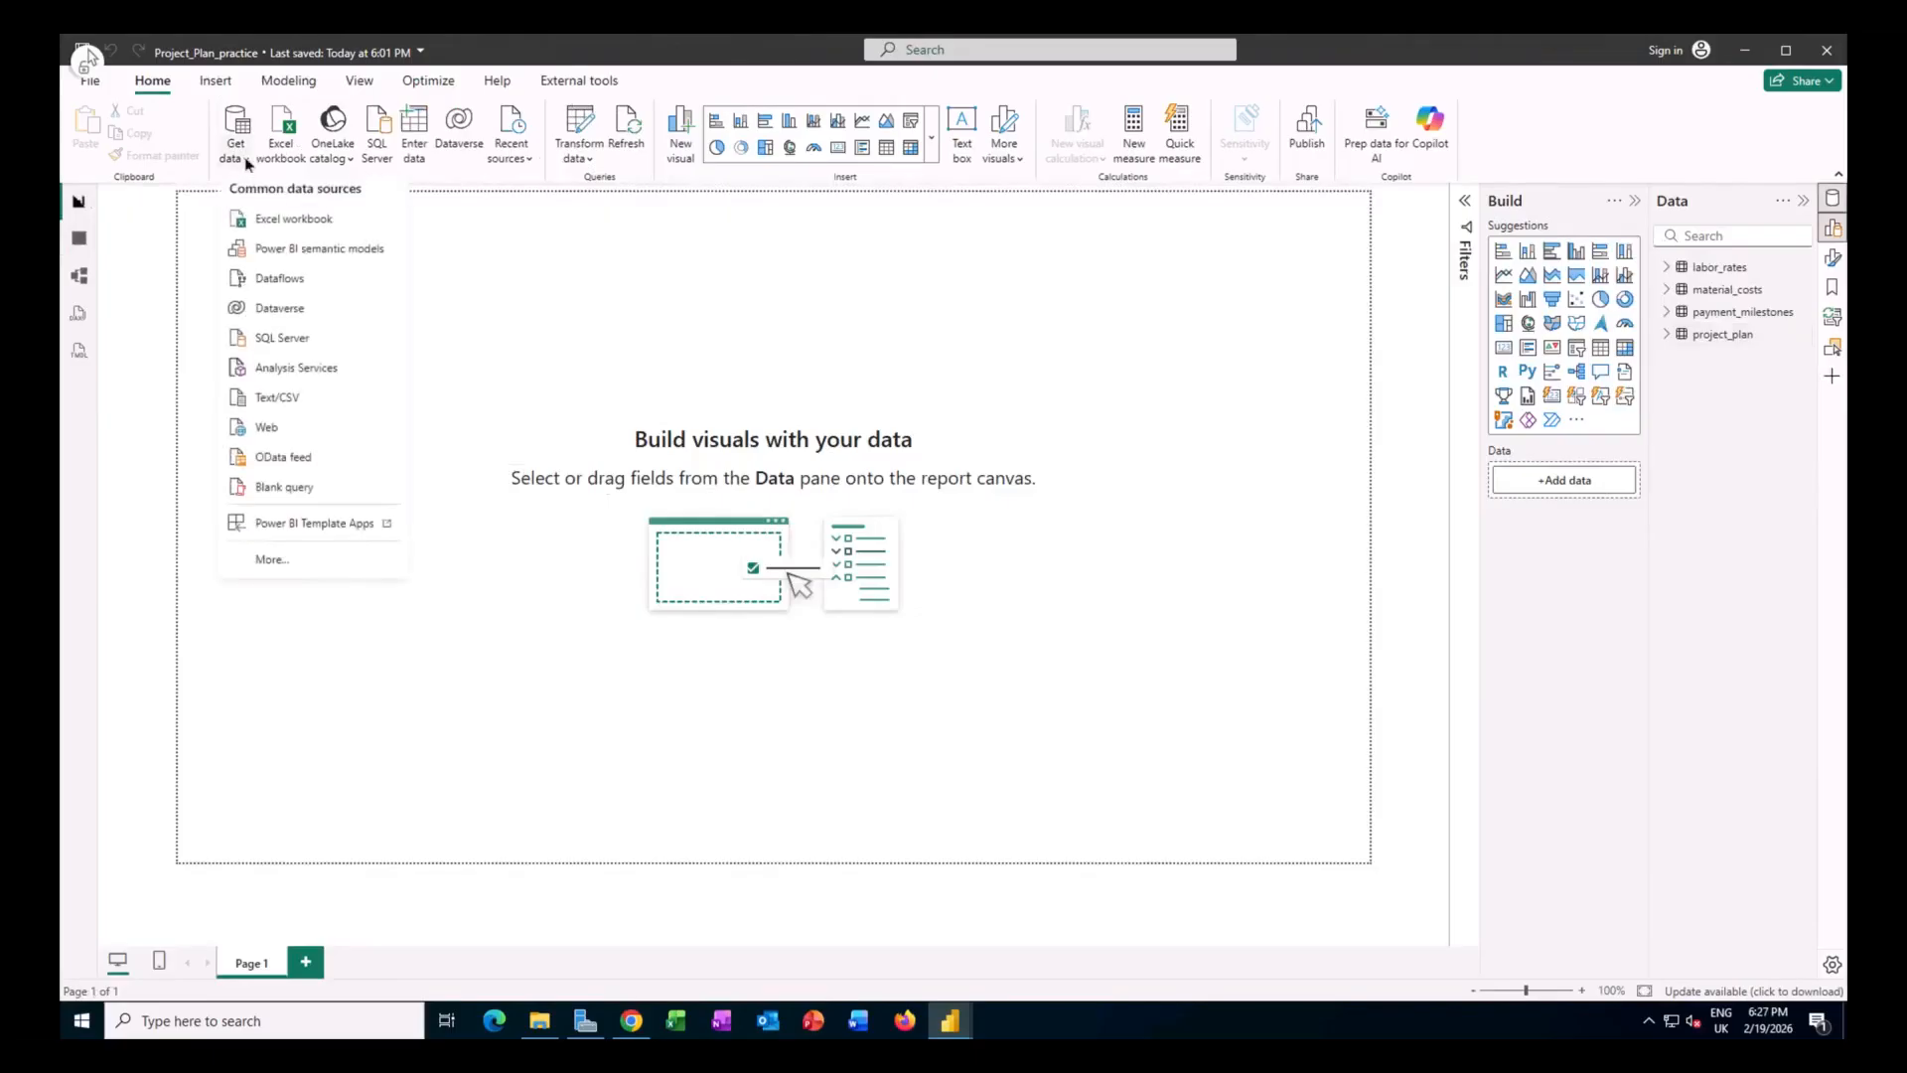
{"action": "left_click", "coordinate": [303, 397]}
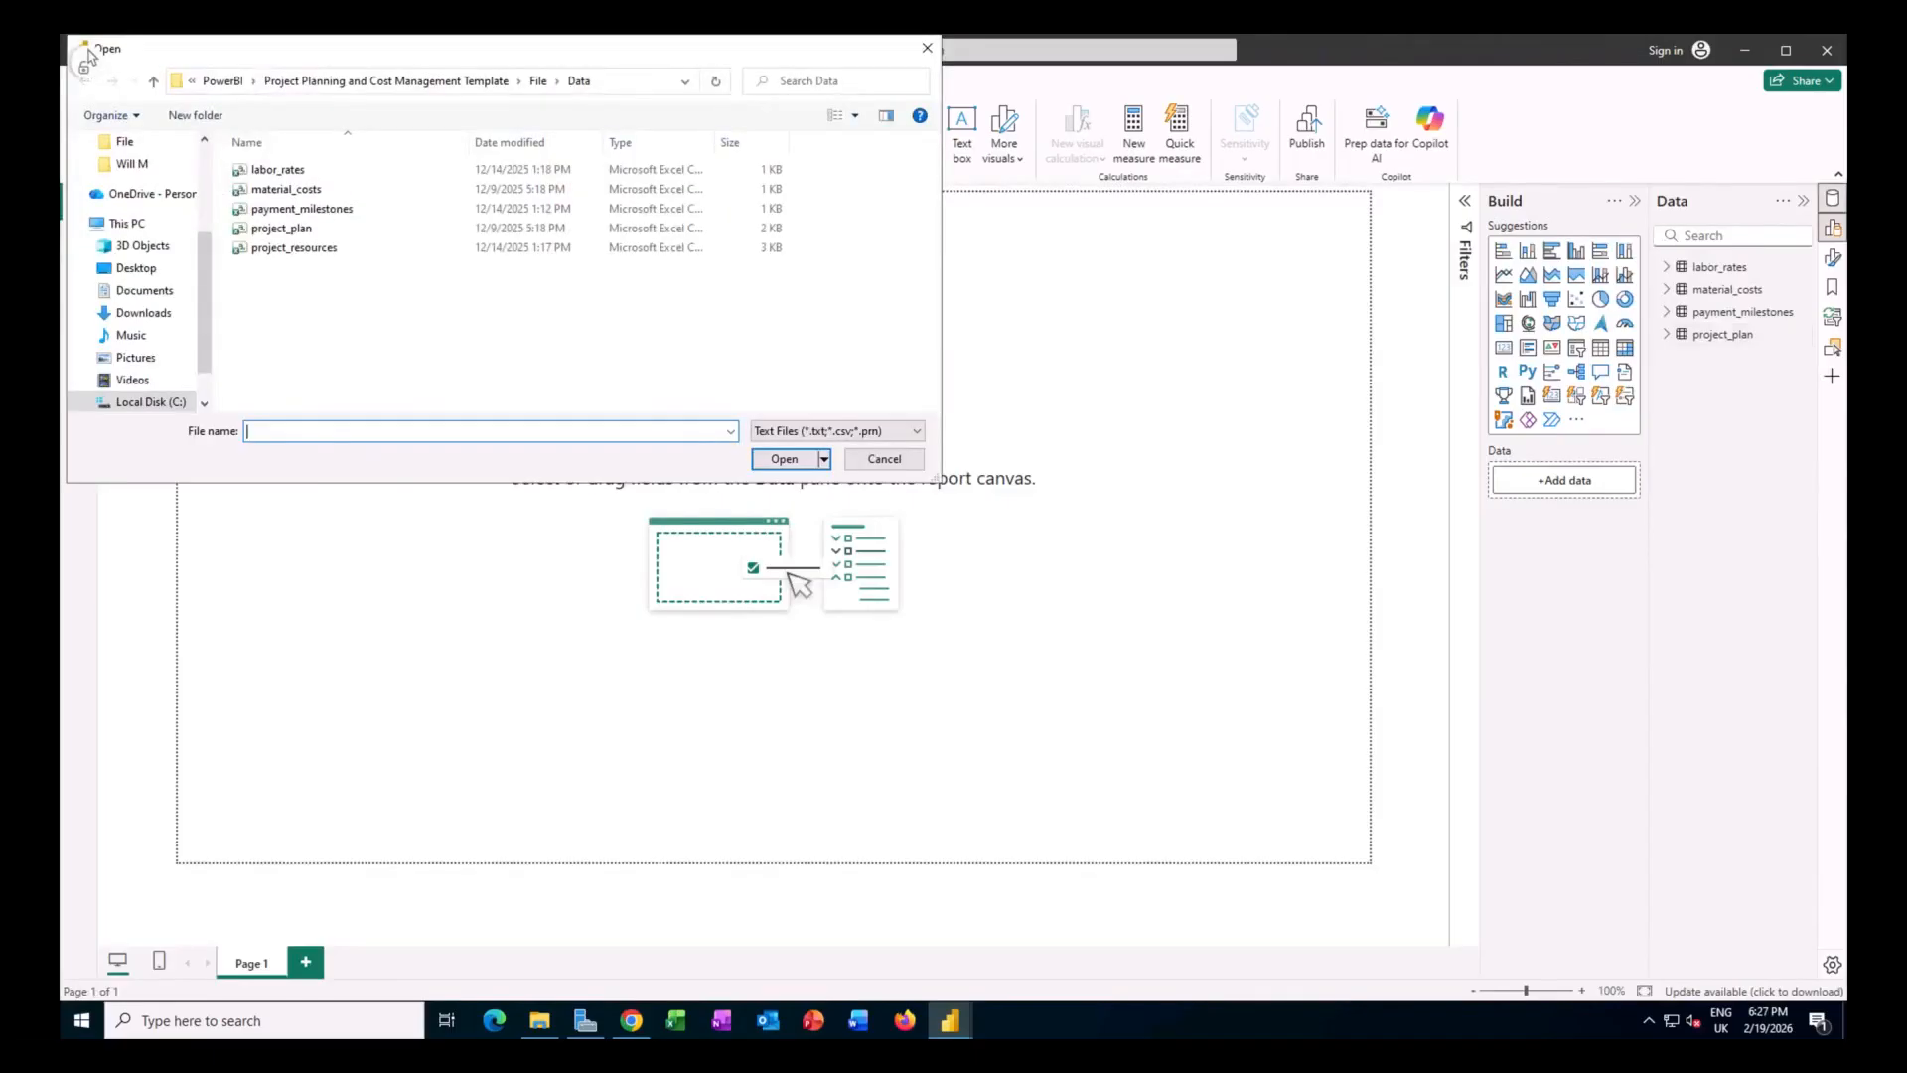
{"action": "left_click", "coordinate": [312, 249]}
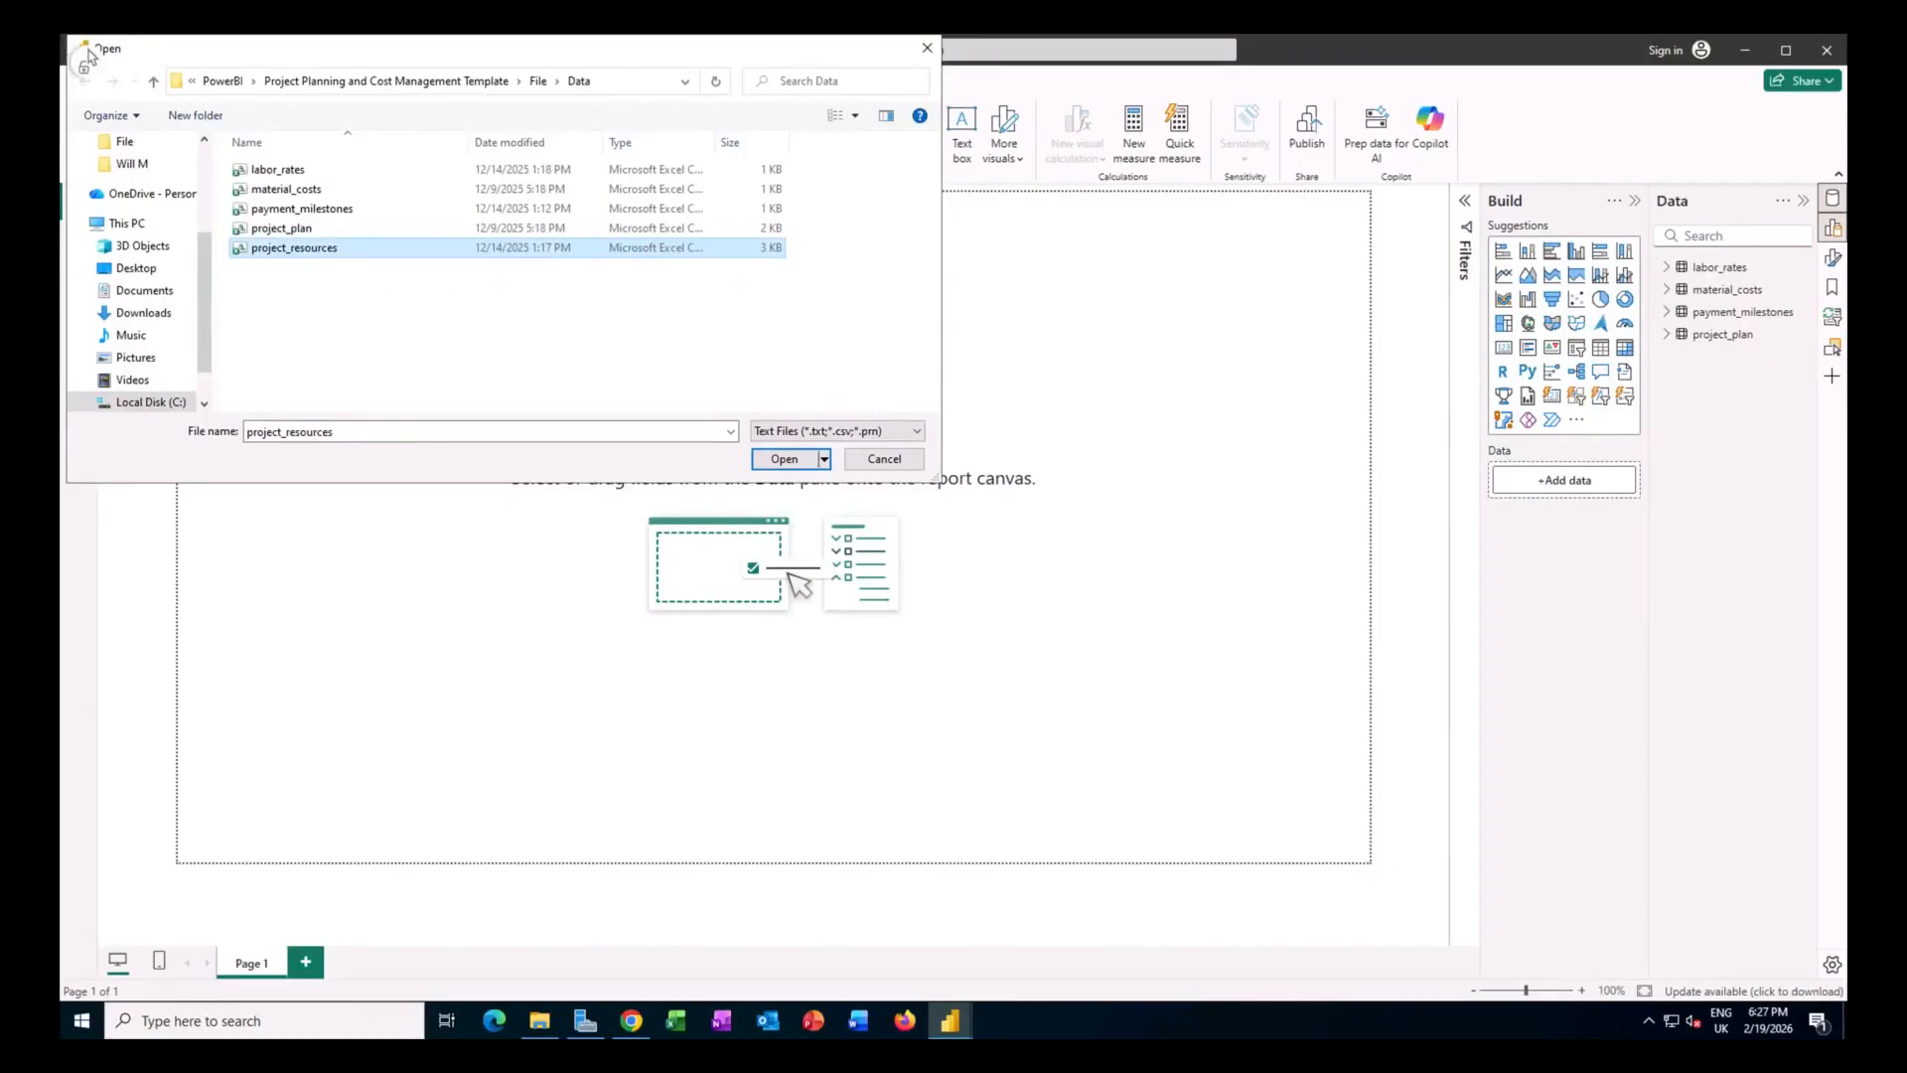
{"action": "left_click", "coordinate": [782, 458]}
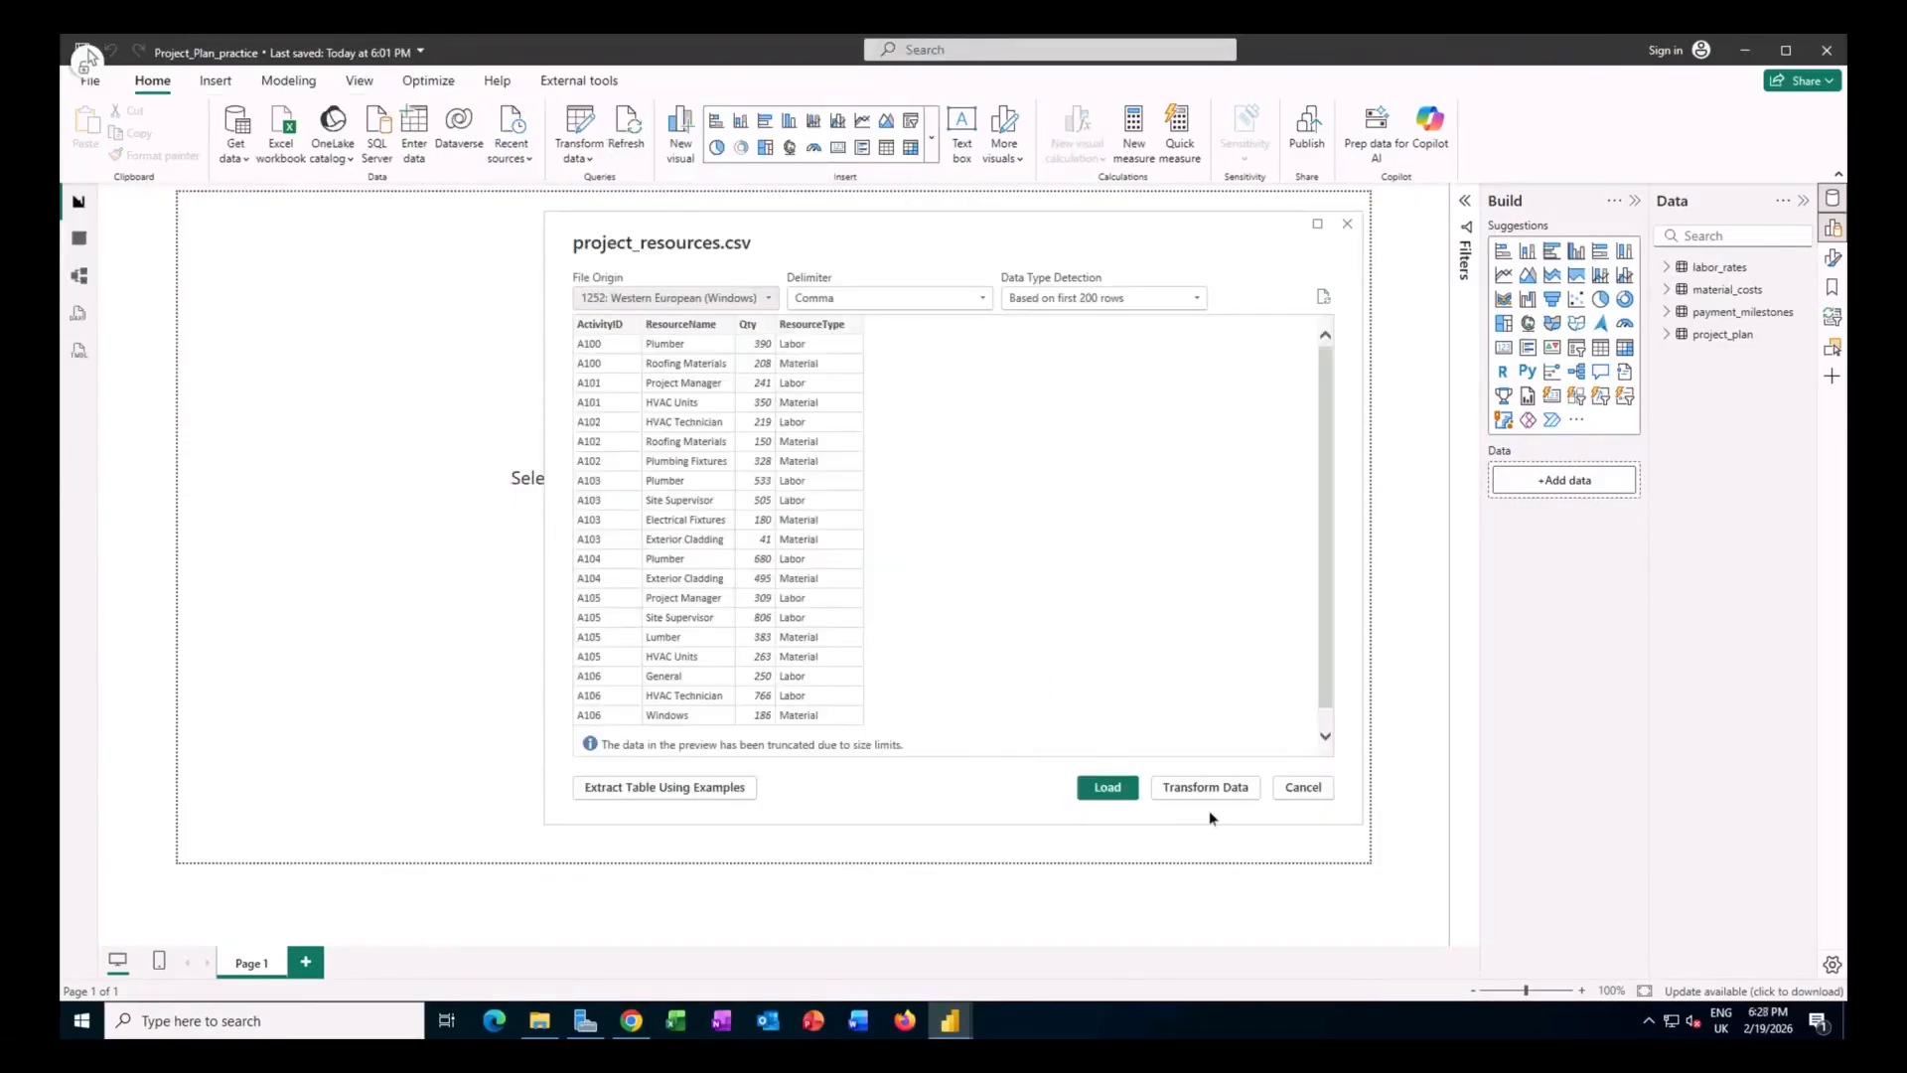
{"action": "left_click", "coordinate": [1214, 790]}
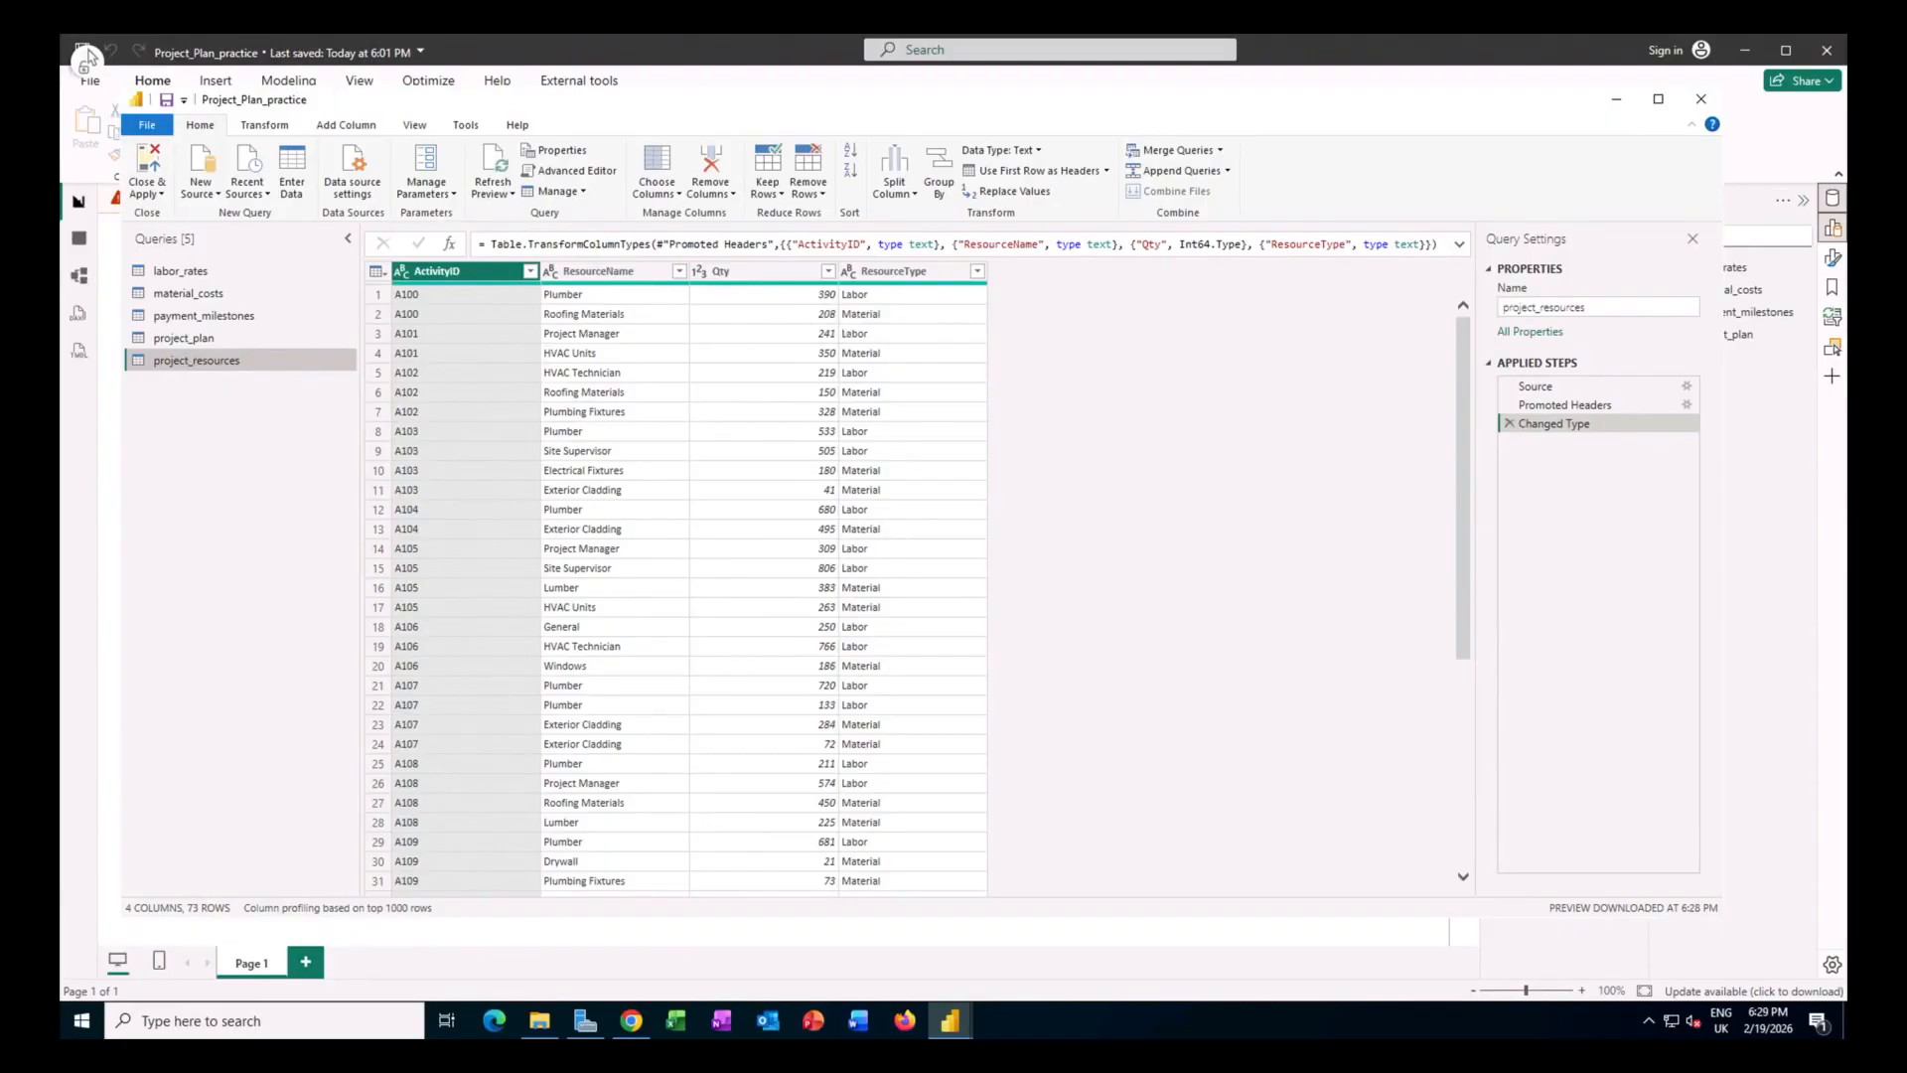
{"action": "left_click", "coordinate": [151, 169]}
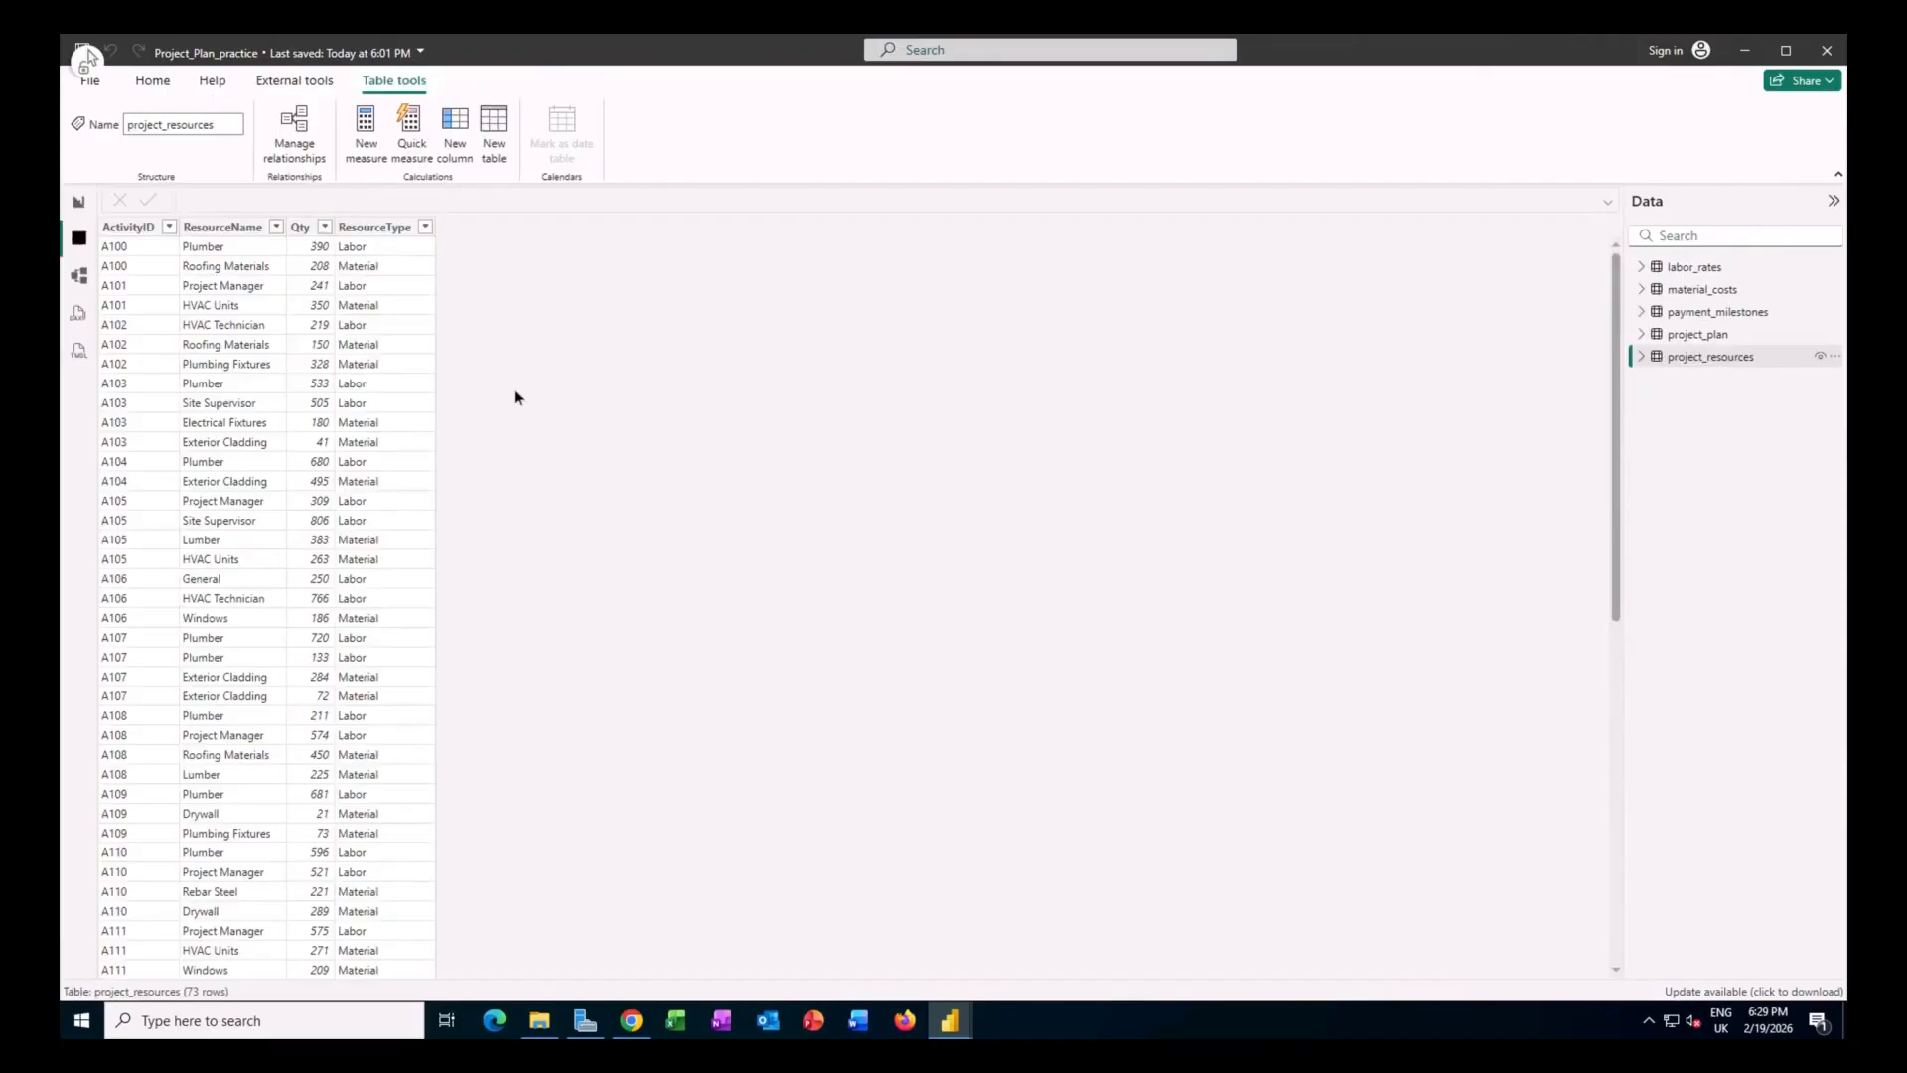
{"action": "left_click", "coordinate": [79, 276]}
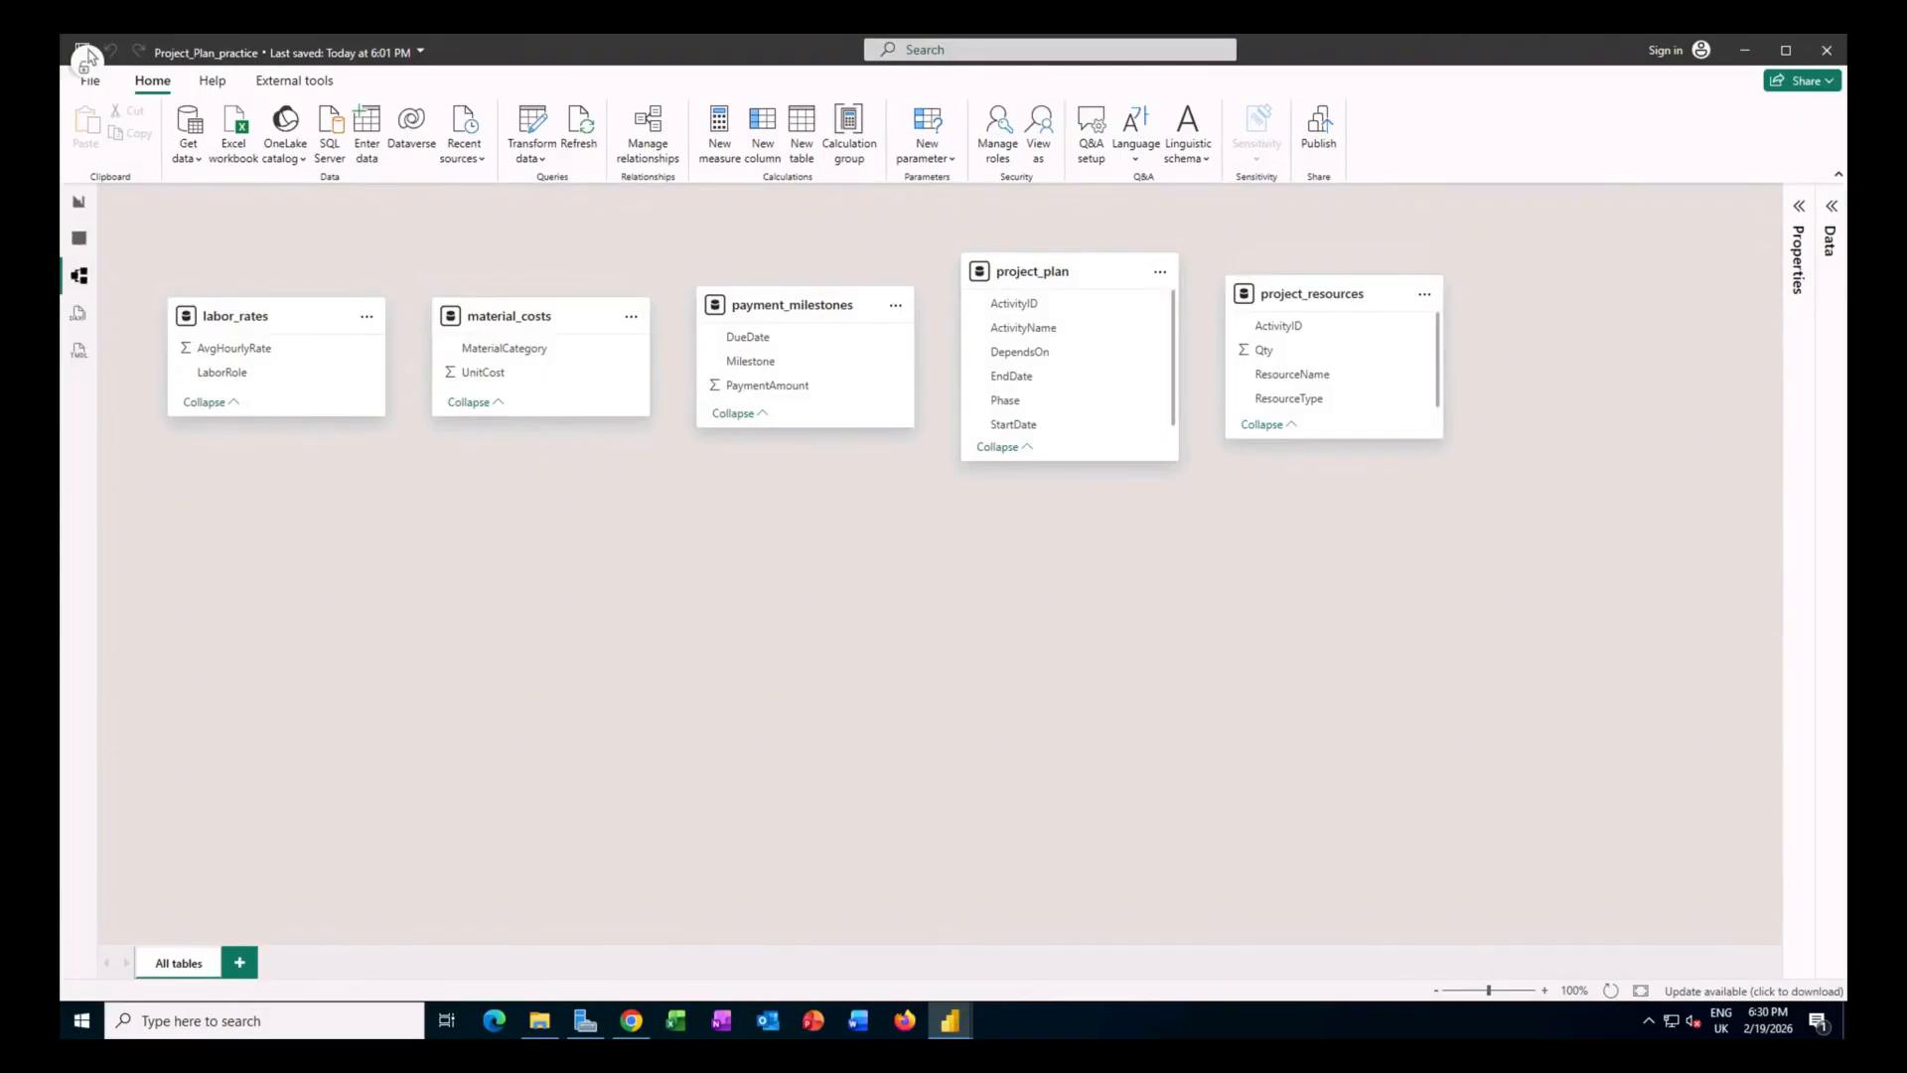
{"action": "mouse_move", "coordinate": [801, 314]}
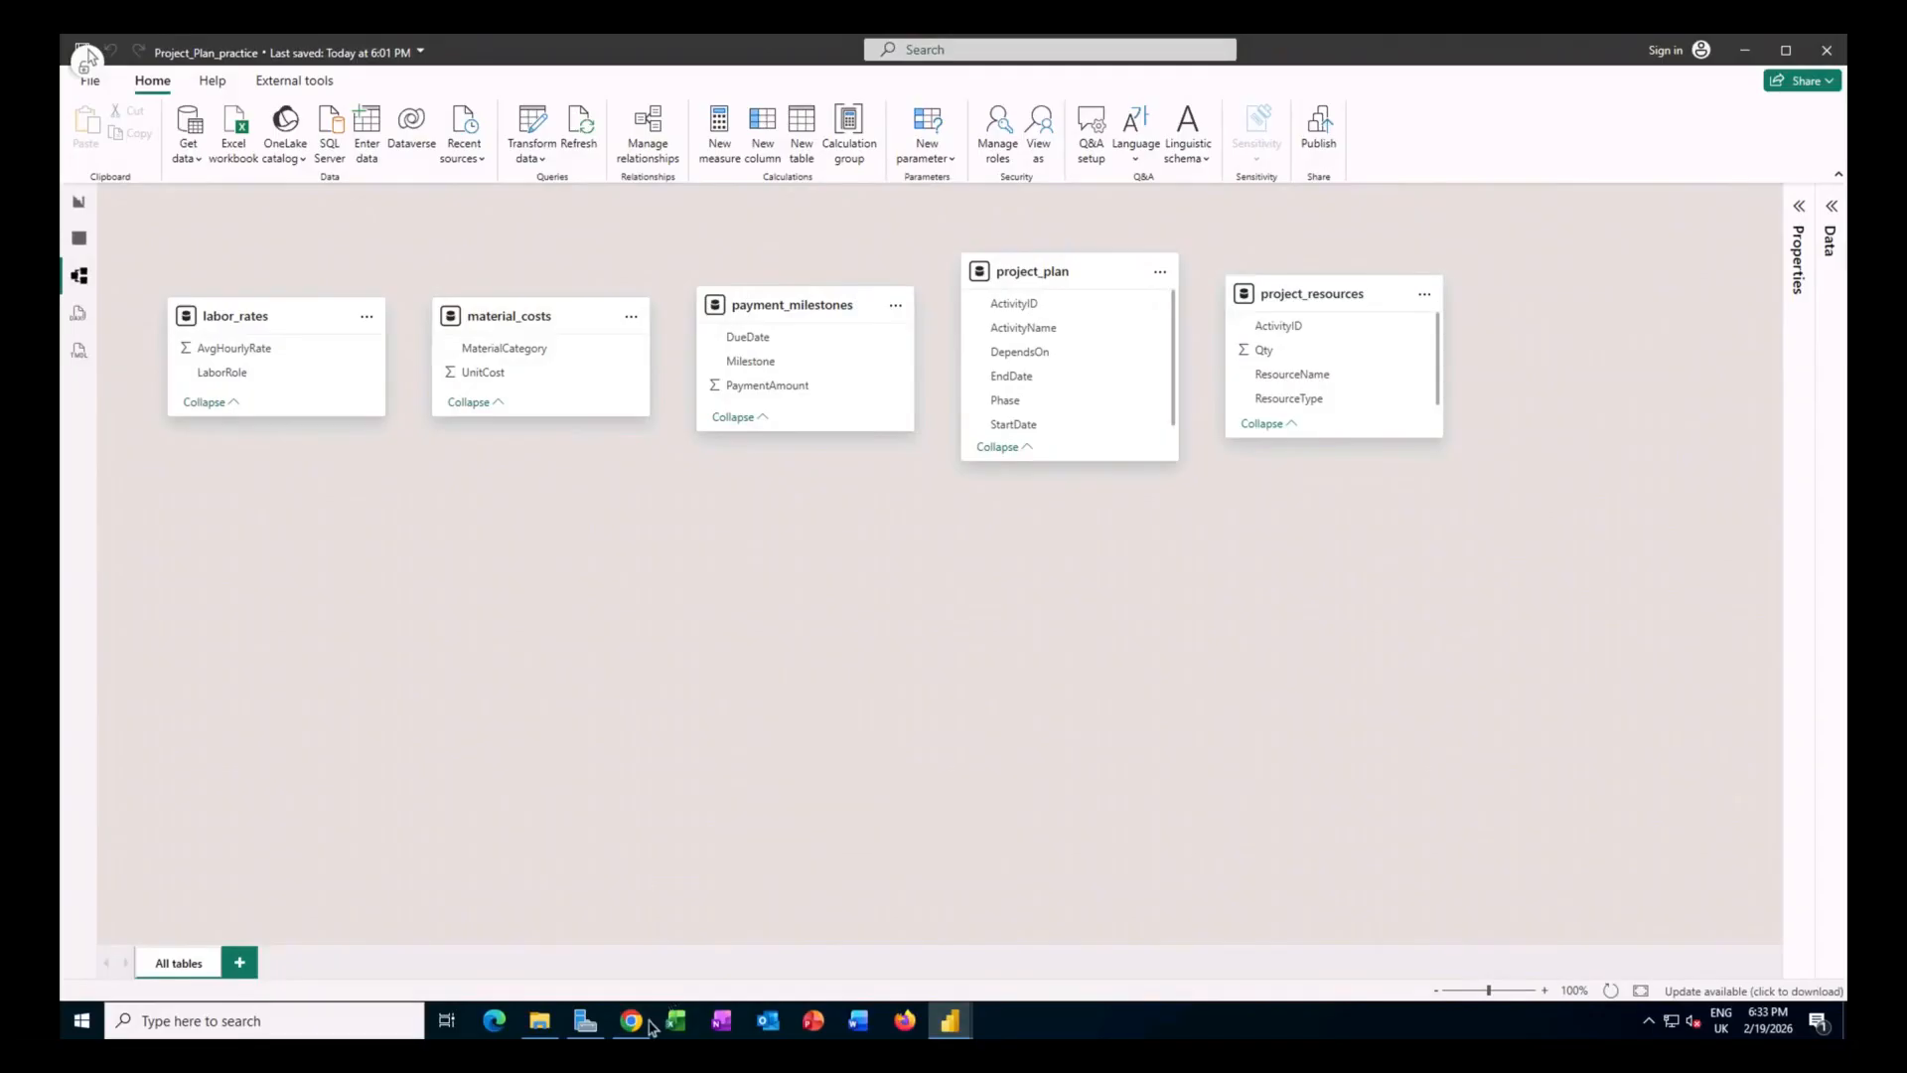
Switch to the ChallengeJP tutorial in Chrome and read through Step 1c and its Calendar table DAX code.
{"action": "mouse_move", "coordinate": [650, 1026]}
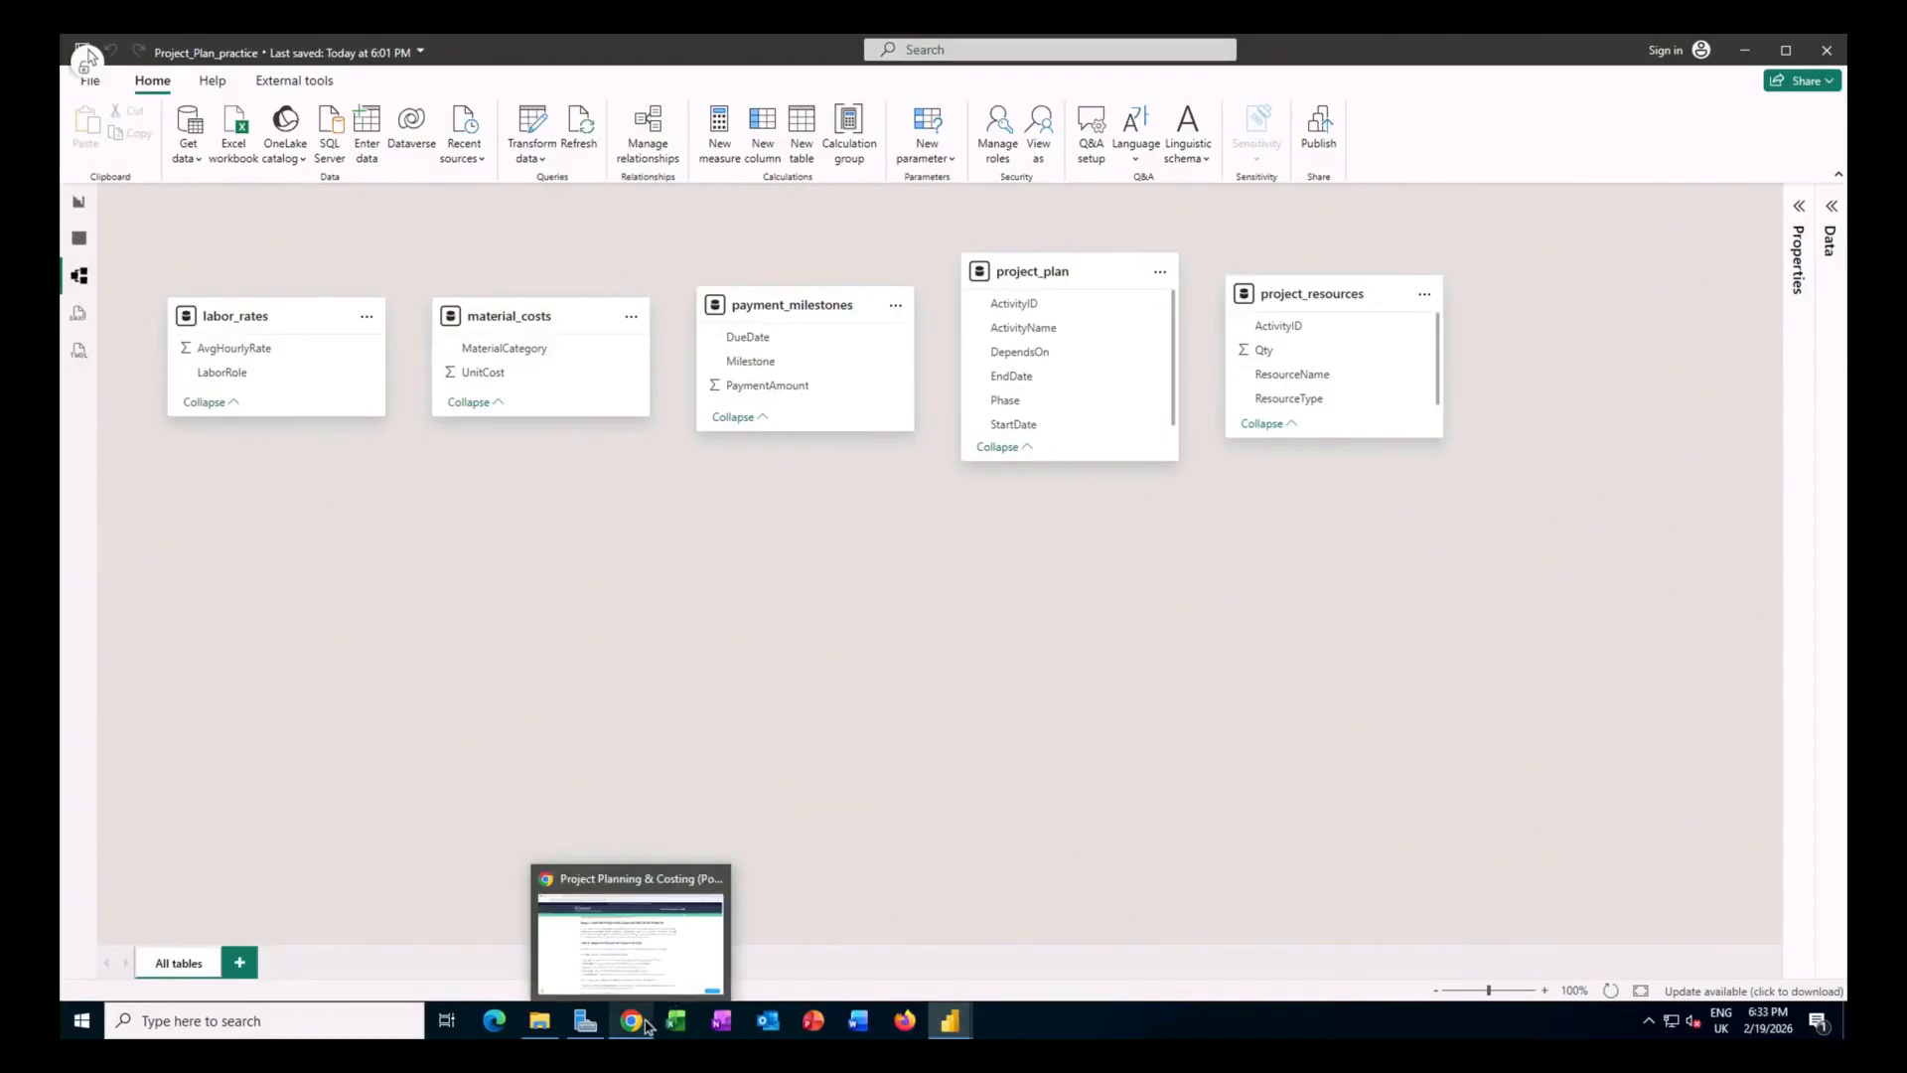
{"action": "left_click", "coordinate": [652, 965]}
{"action": "scroll", "coordinate": [1239, 499], "scroll_direction": "down", "scroll_amount": 1}
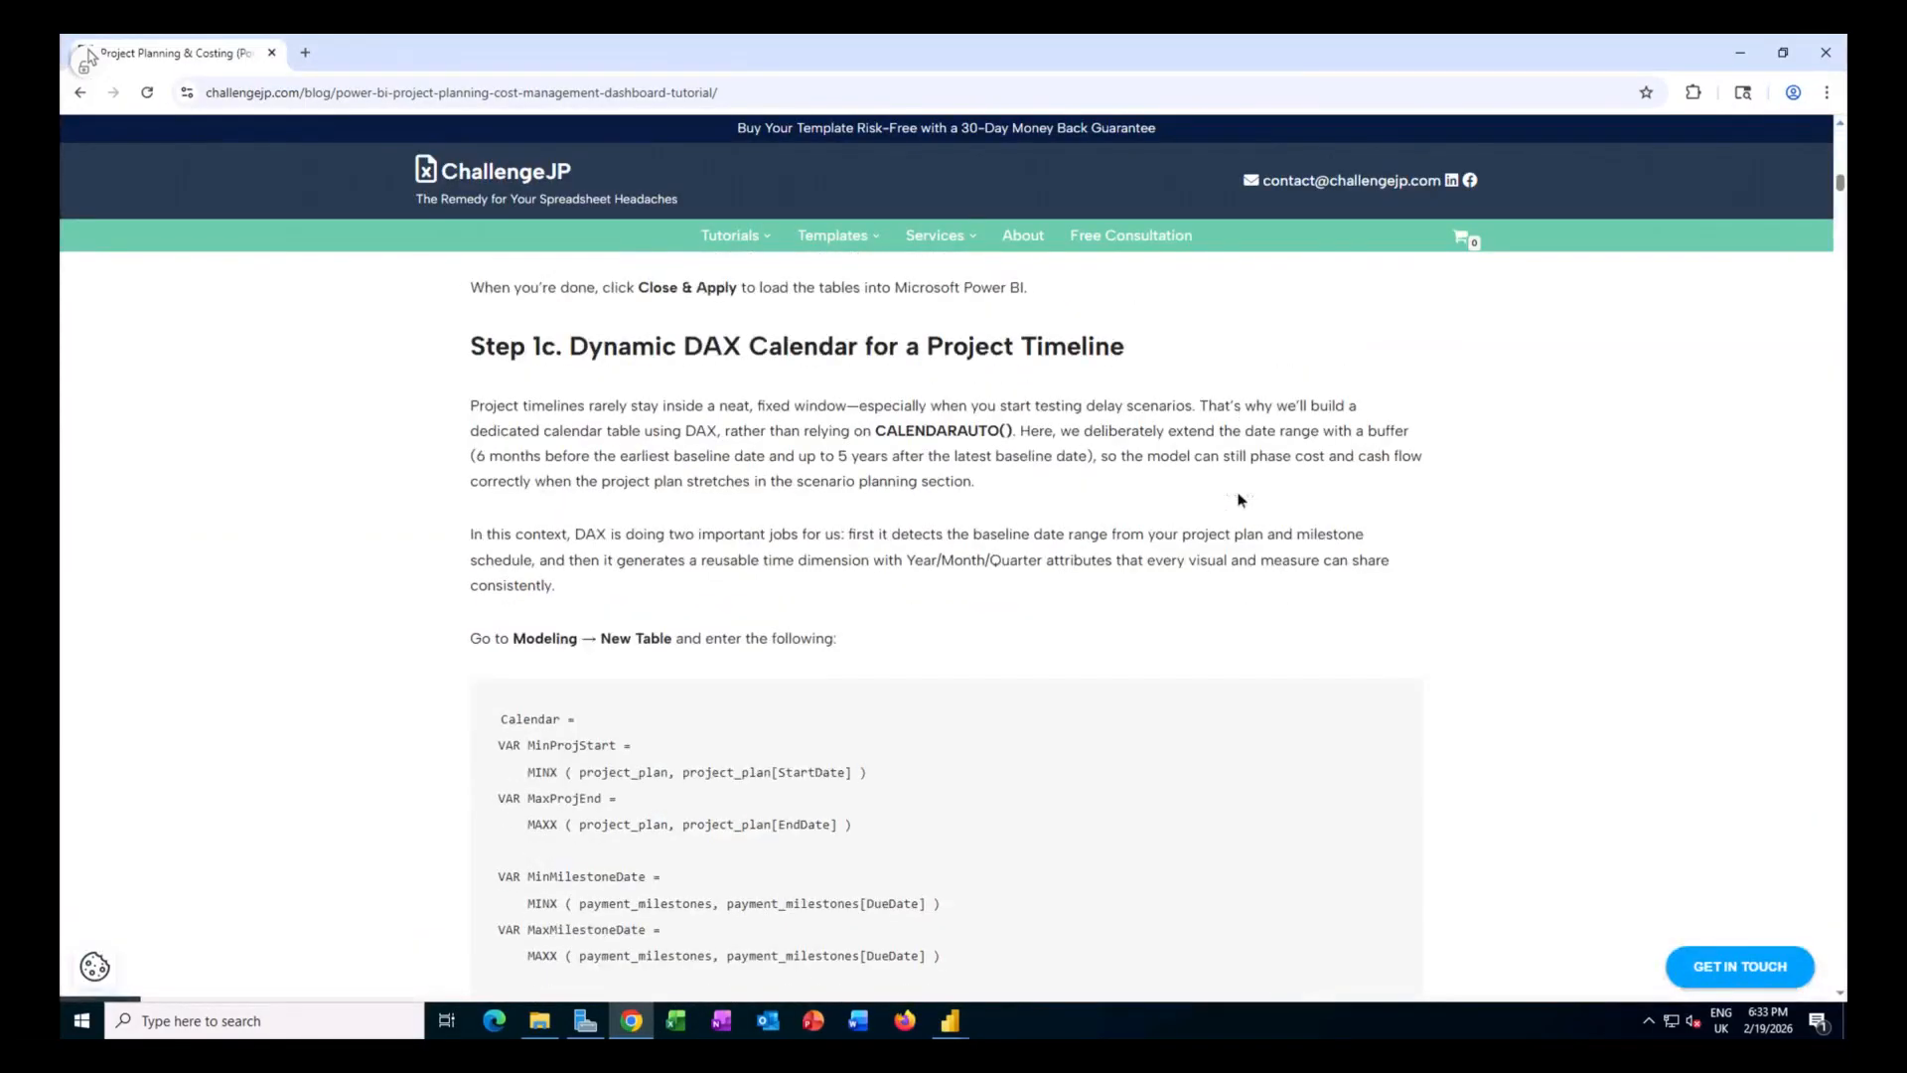
{"action": "scroll", "coordinate": [1240, 499], "scroll_direction": "down", "scroll_amount": 1}
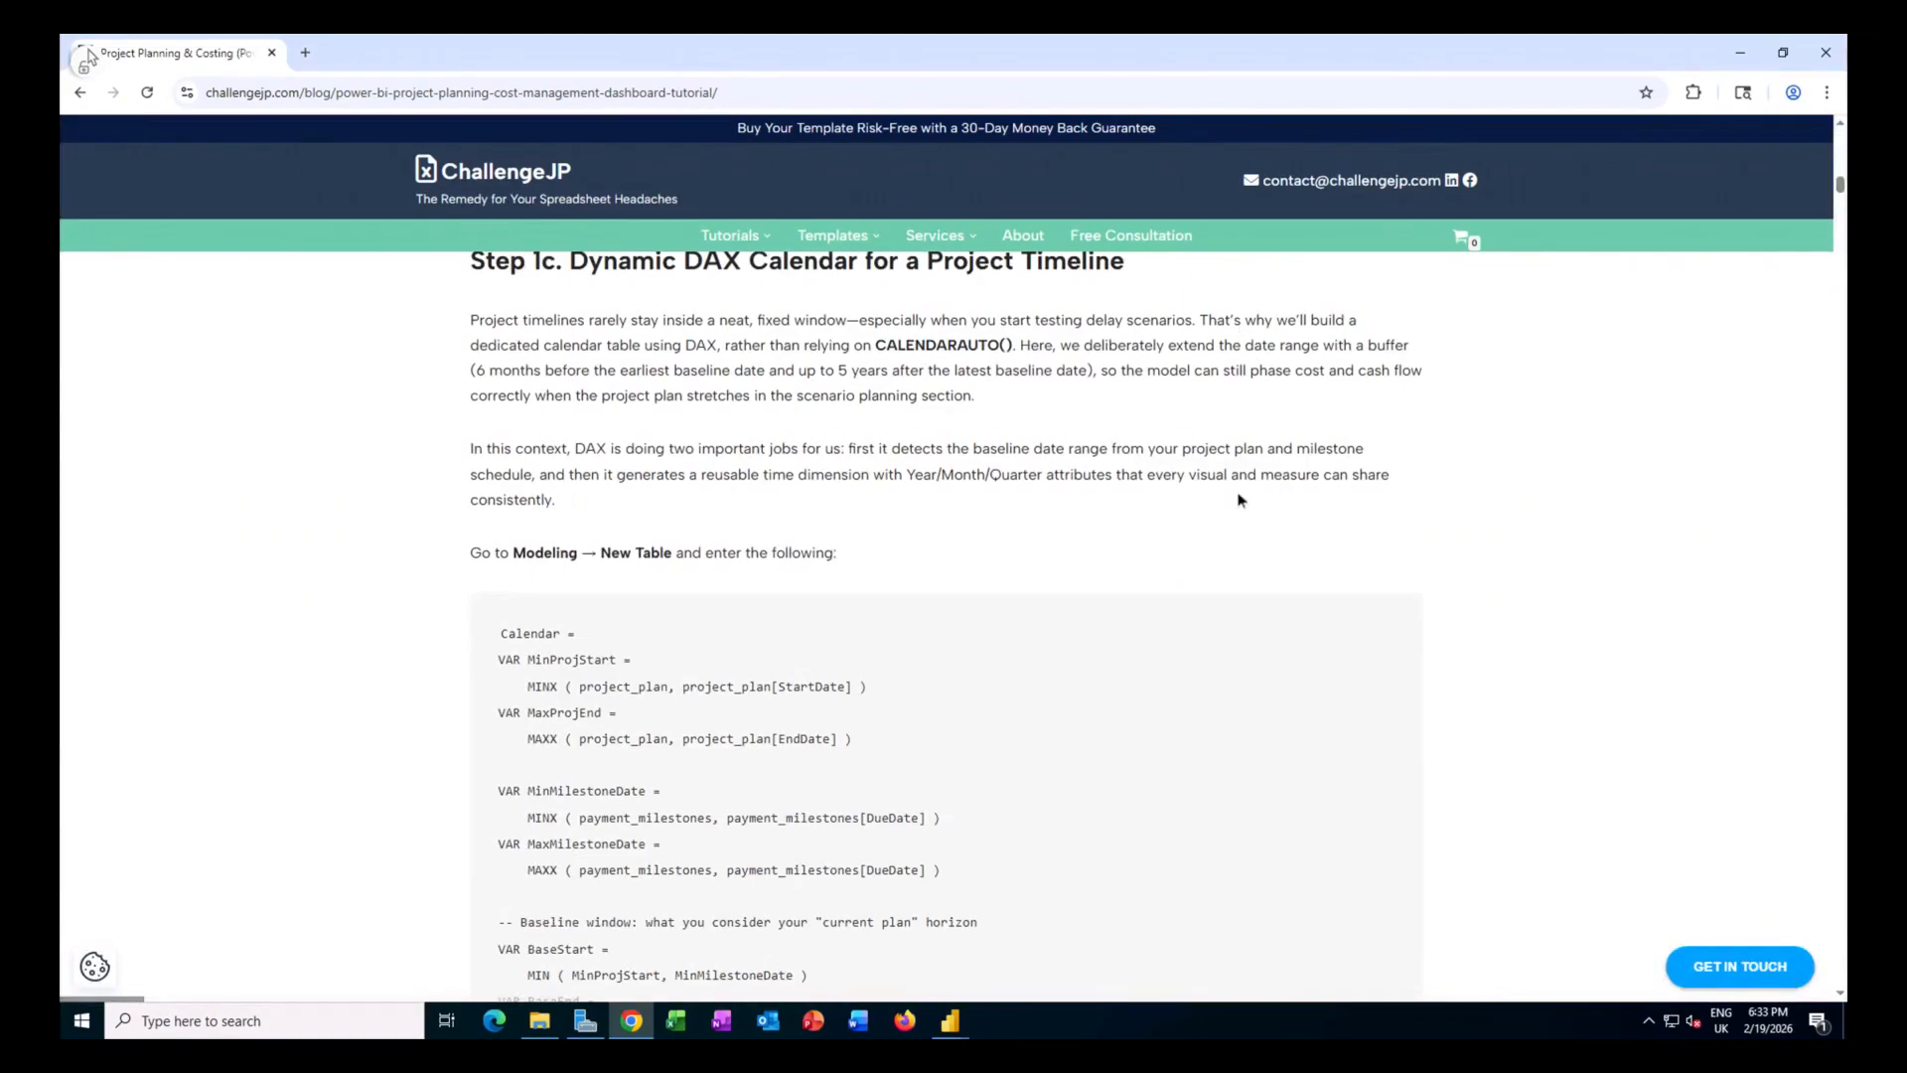
{"action": "scroll", "coordinate": [1240, 500], "scroll_direction": "down", "scroll_amount": 1}
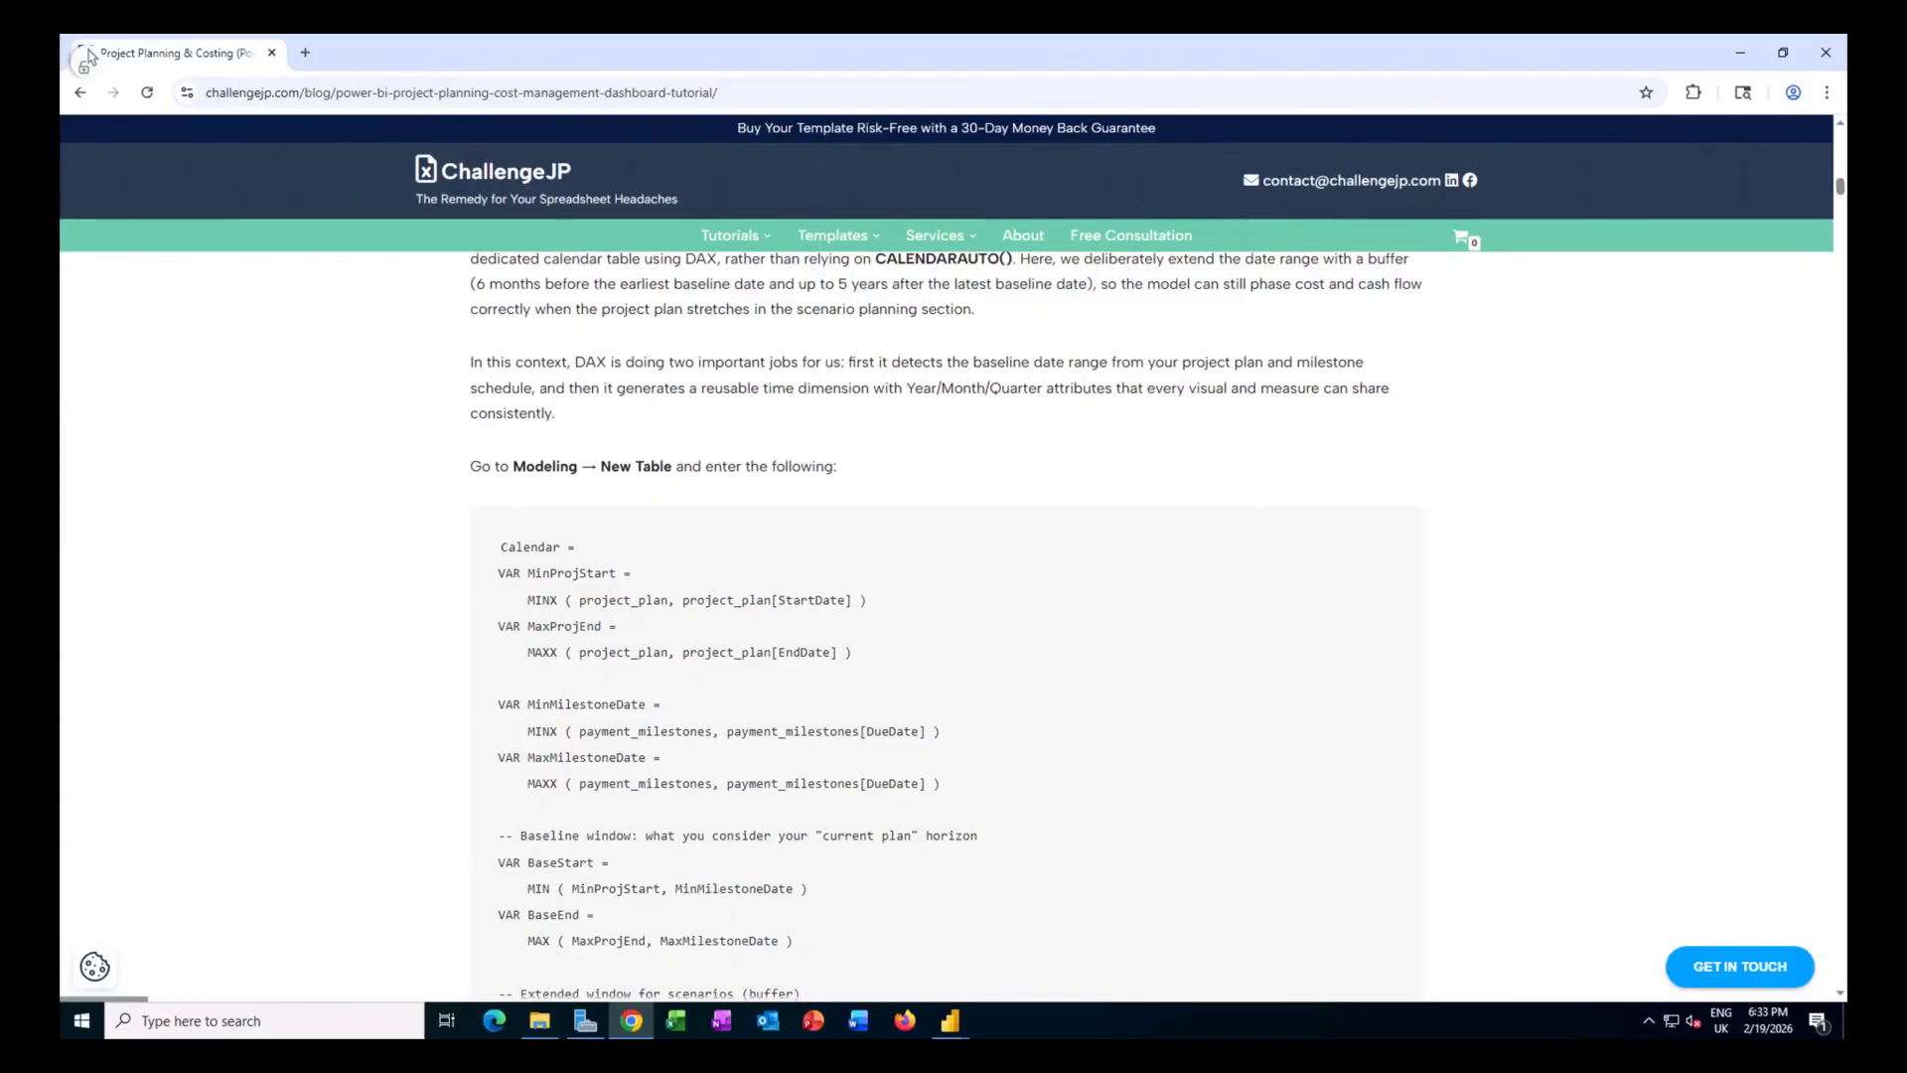
{"action": "scroll", "coordinate": [944, 596], "scroll_direction": "down", "scroll_amount": 2}
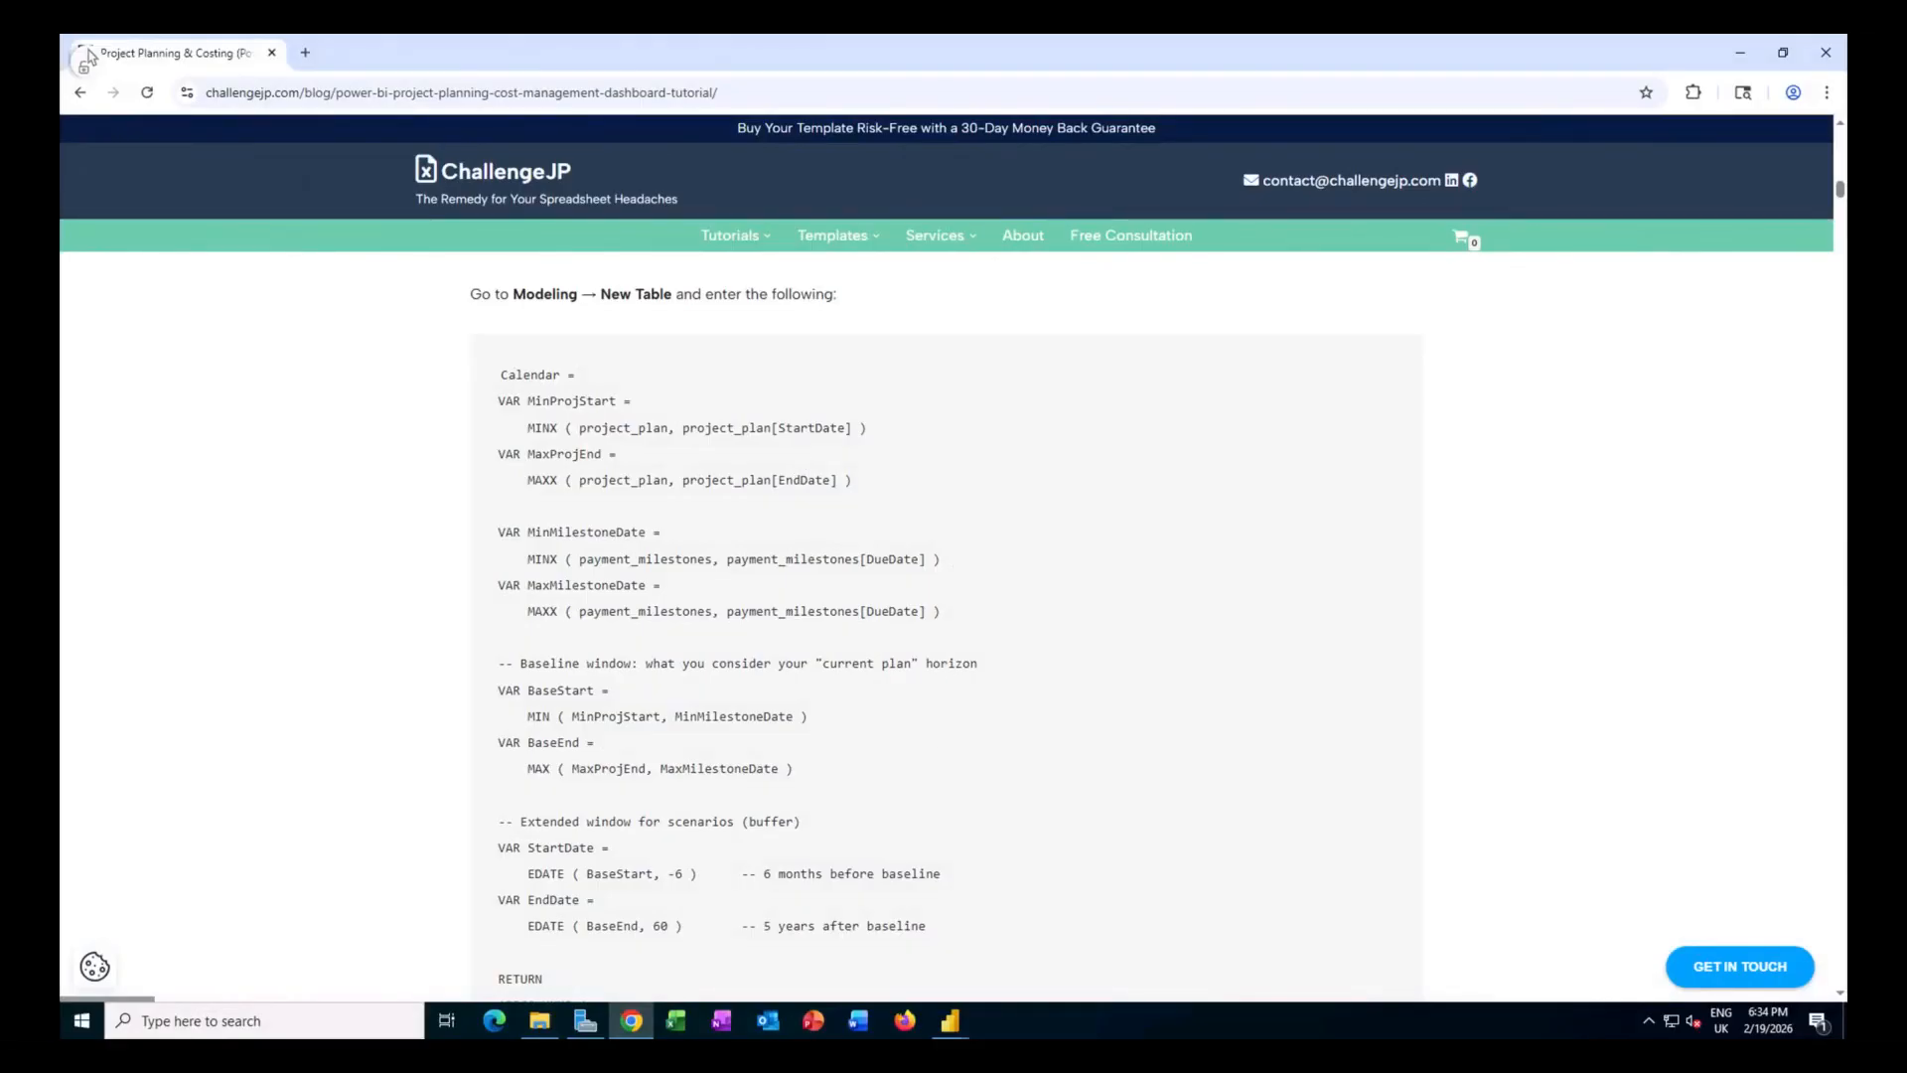
{"action": "scroll", "coordinate": [929, 741], "scroll_direction": "down", "scroll_amount": 3}
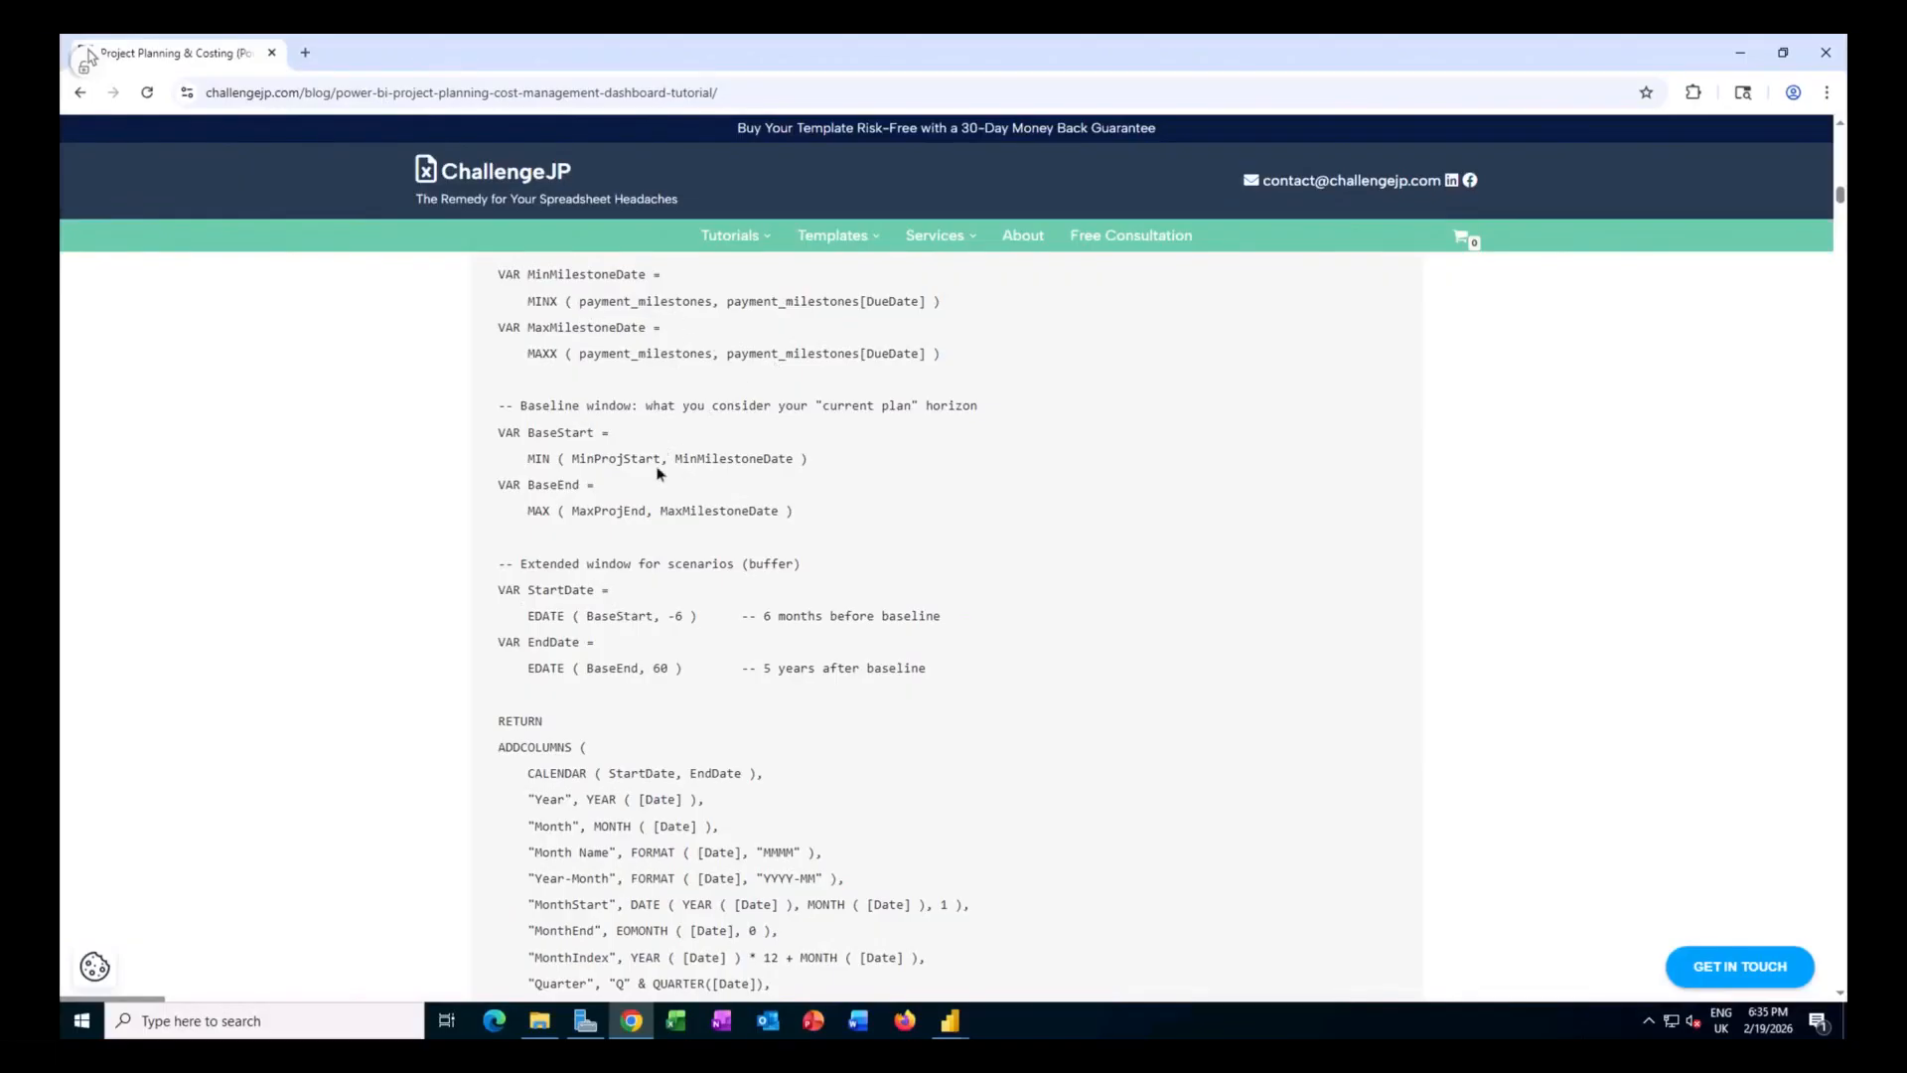
{"action": "scroll", "coordinate": [646, 407], "scroll_direction": "up", "scroll_amount": 2}
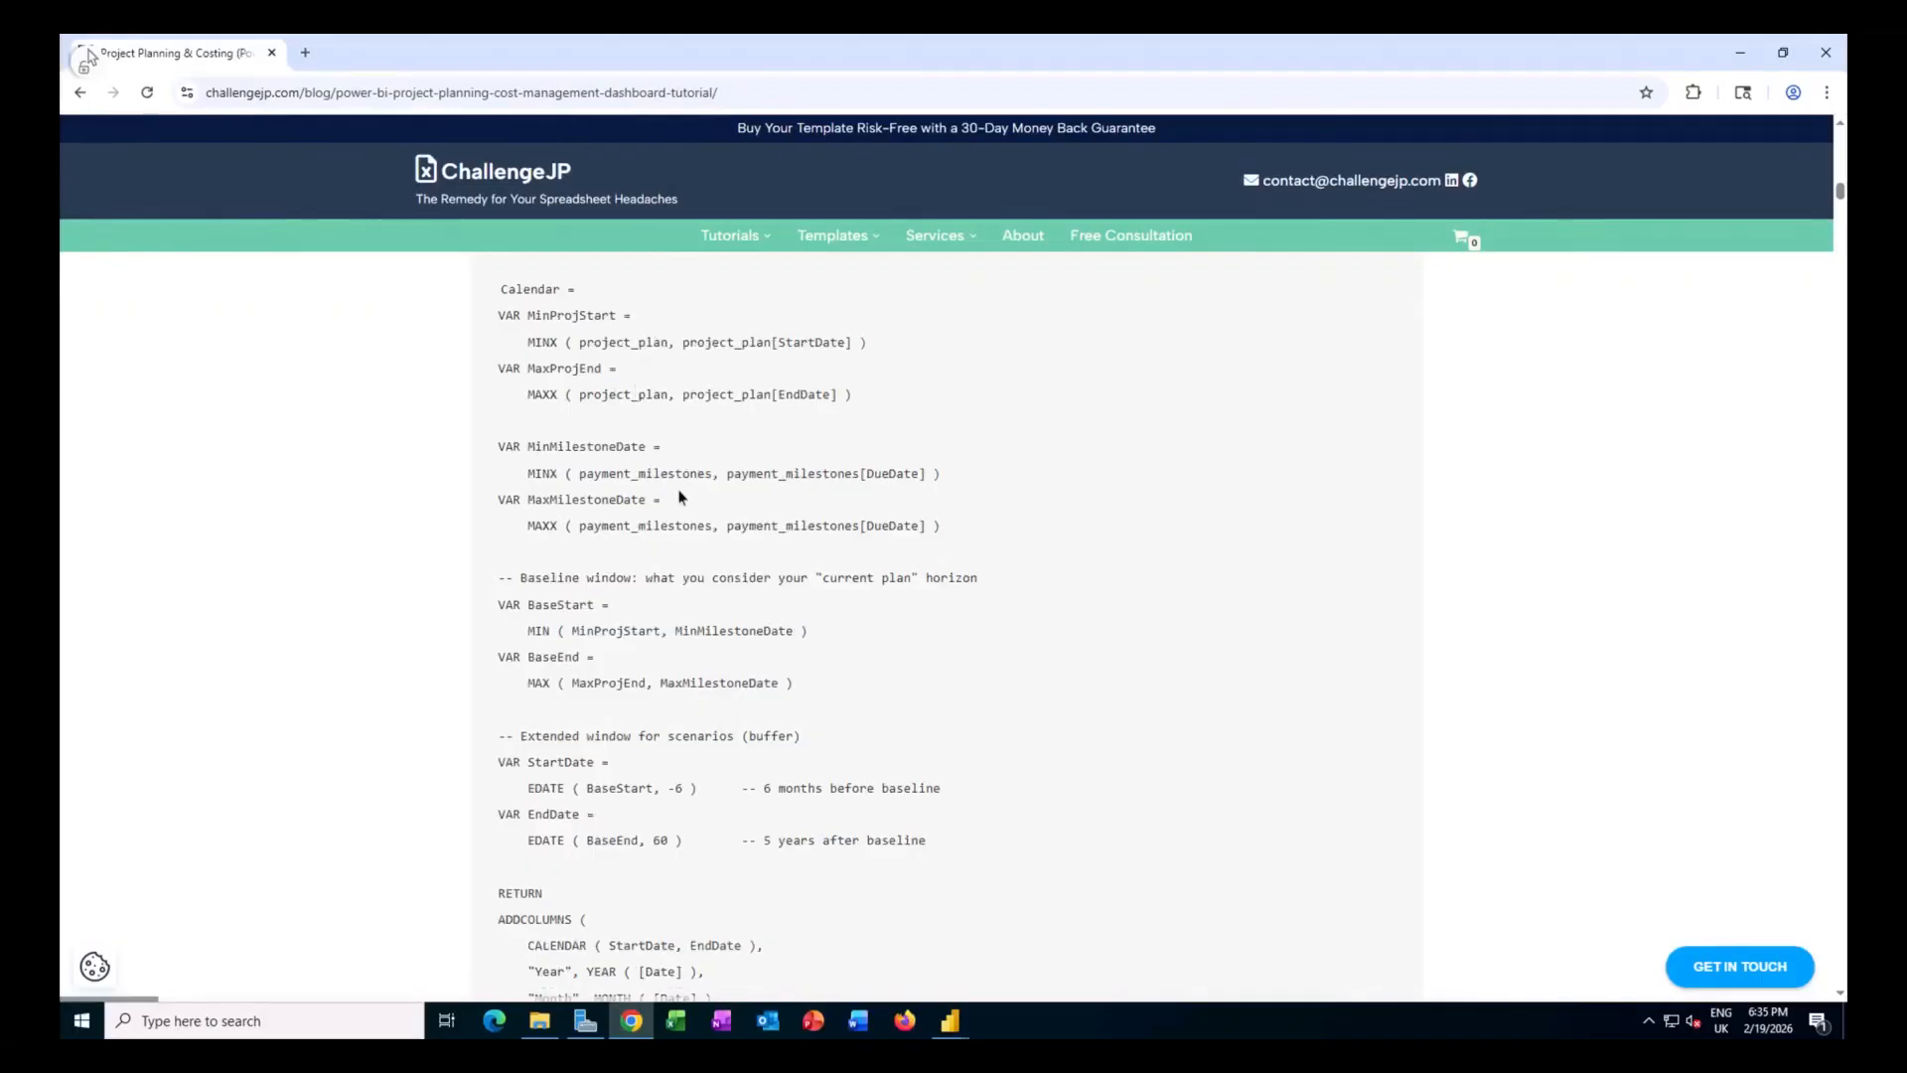
{"action": "scroll", "coordinate": [678, 498], "scroll_direction": "down", "scroll_amount": 1}
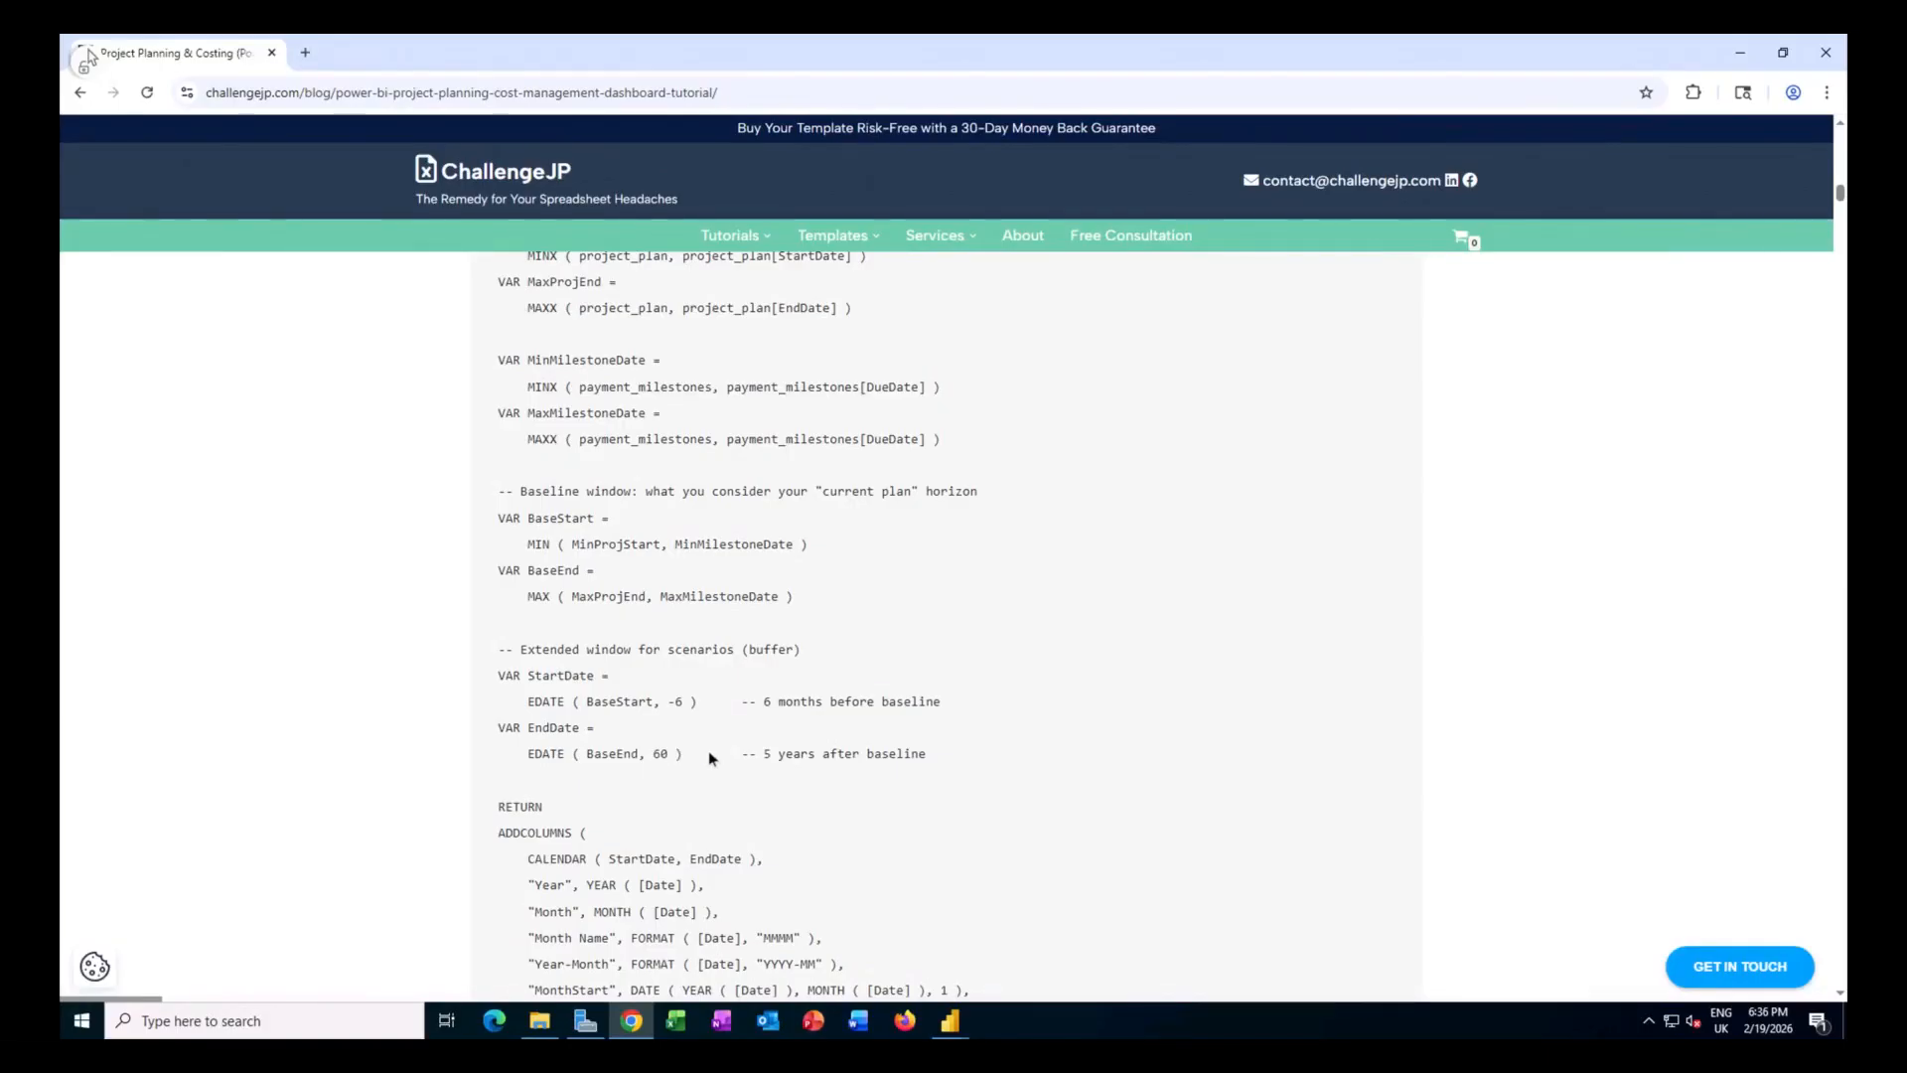
{"action": "scroll", "coordinate": [709, 757], "scroll_direction": "down", "scroll_amount": 1}
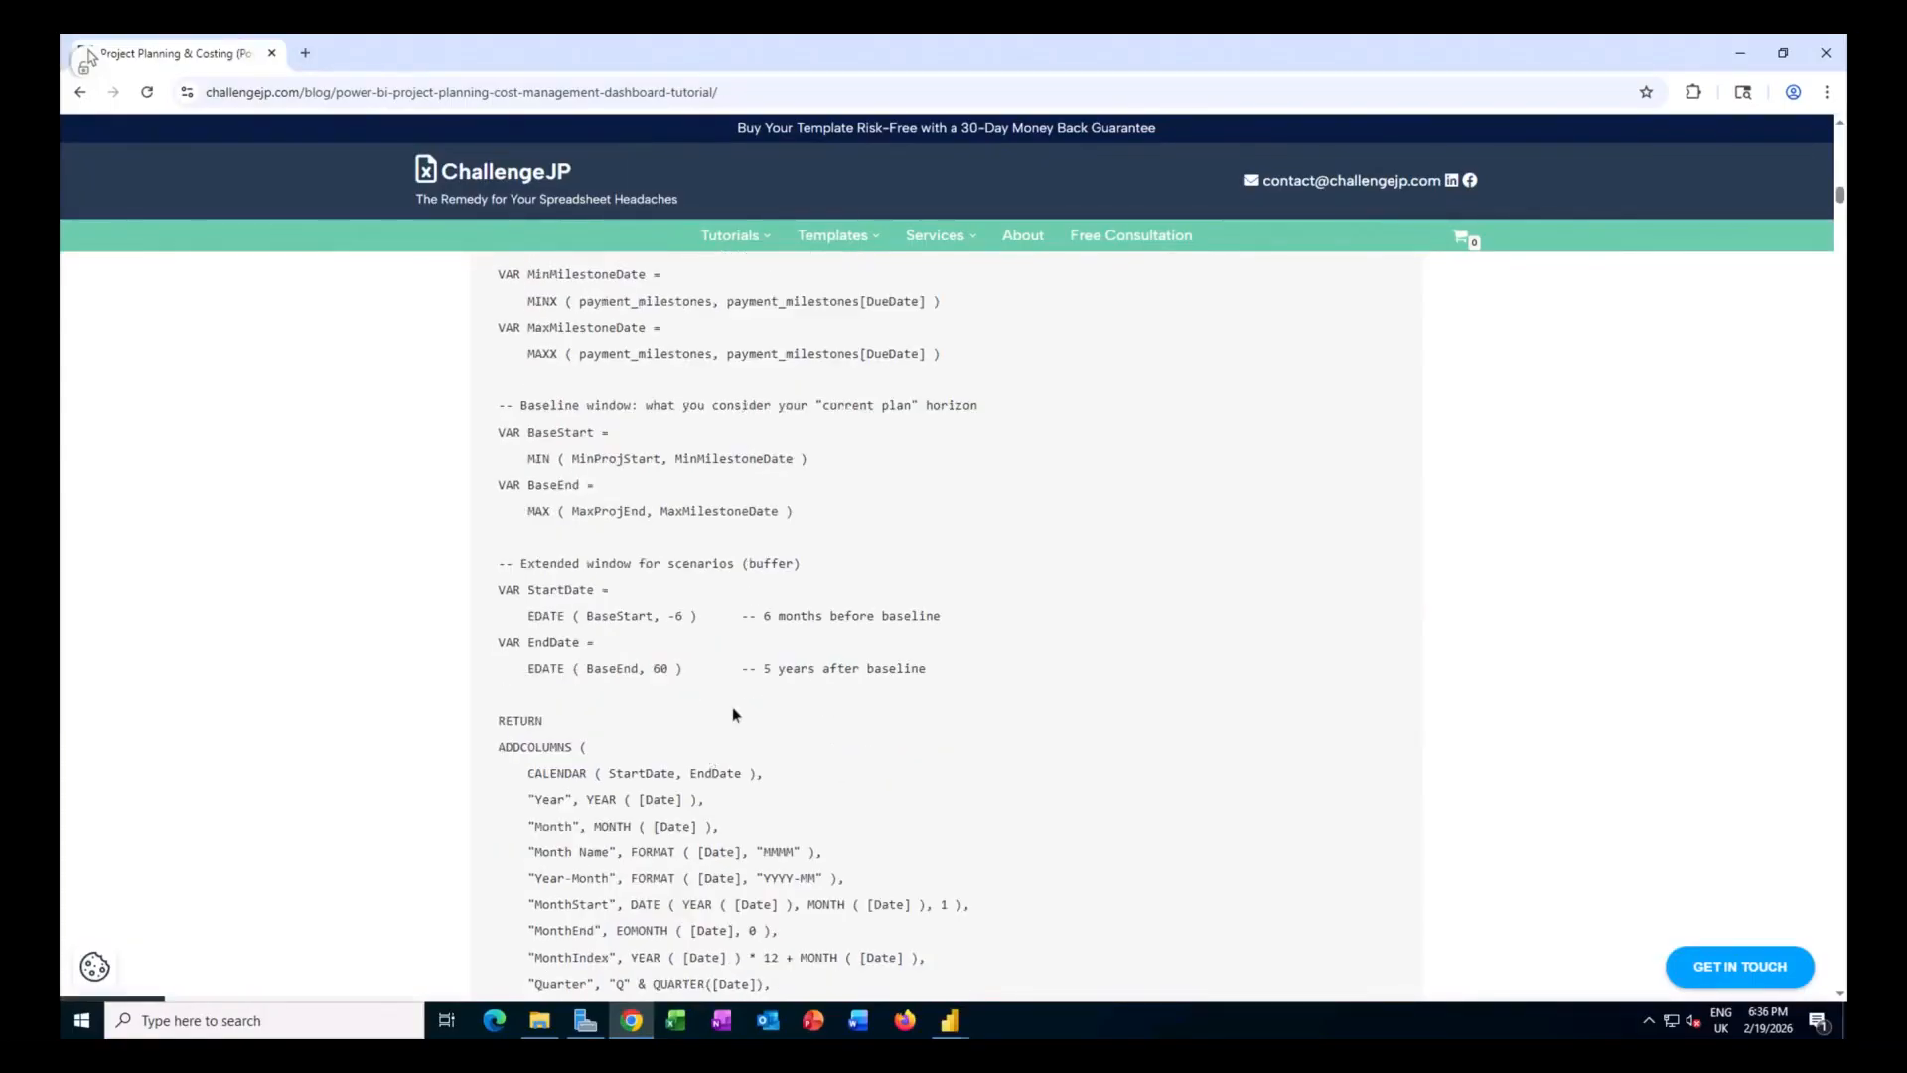
{"action": "scroll", "coordinate": [735, 715], "scroll_direction": "down", "scroll_amount": 2}
{"action": "scroll", "coordinate": [733, 711], "scroll_direction": "down", "scroll_amount": 1}
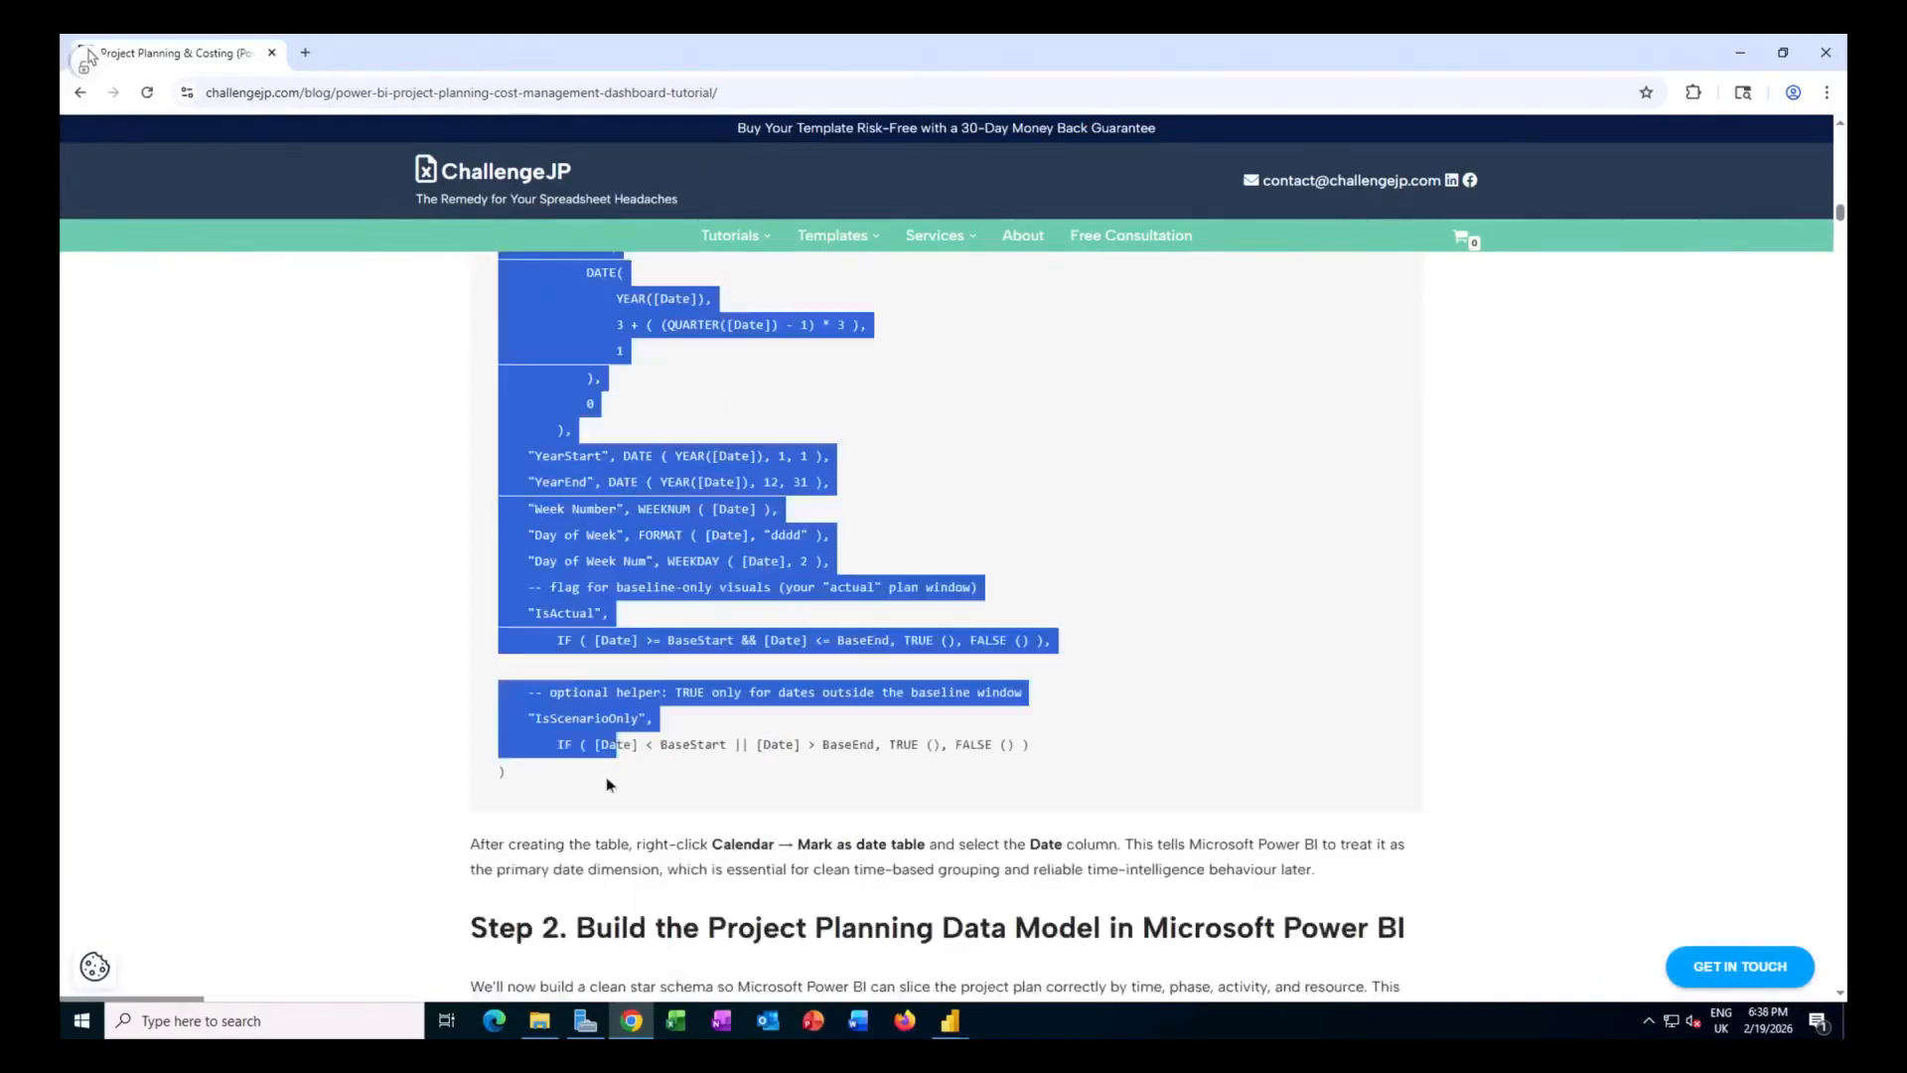
Copy the complete Calendar table DAX code from Step 1c of the tutorial page.
{"action": "left_click_drag", "start_coordinate": [636, 720], "coordinate": [608, 784]}
{"action": "right_click", "coordinate": [608, 733]}
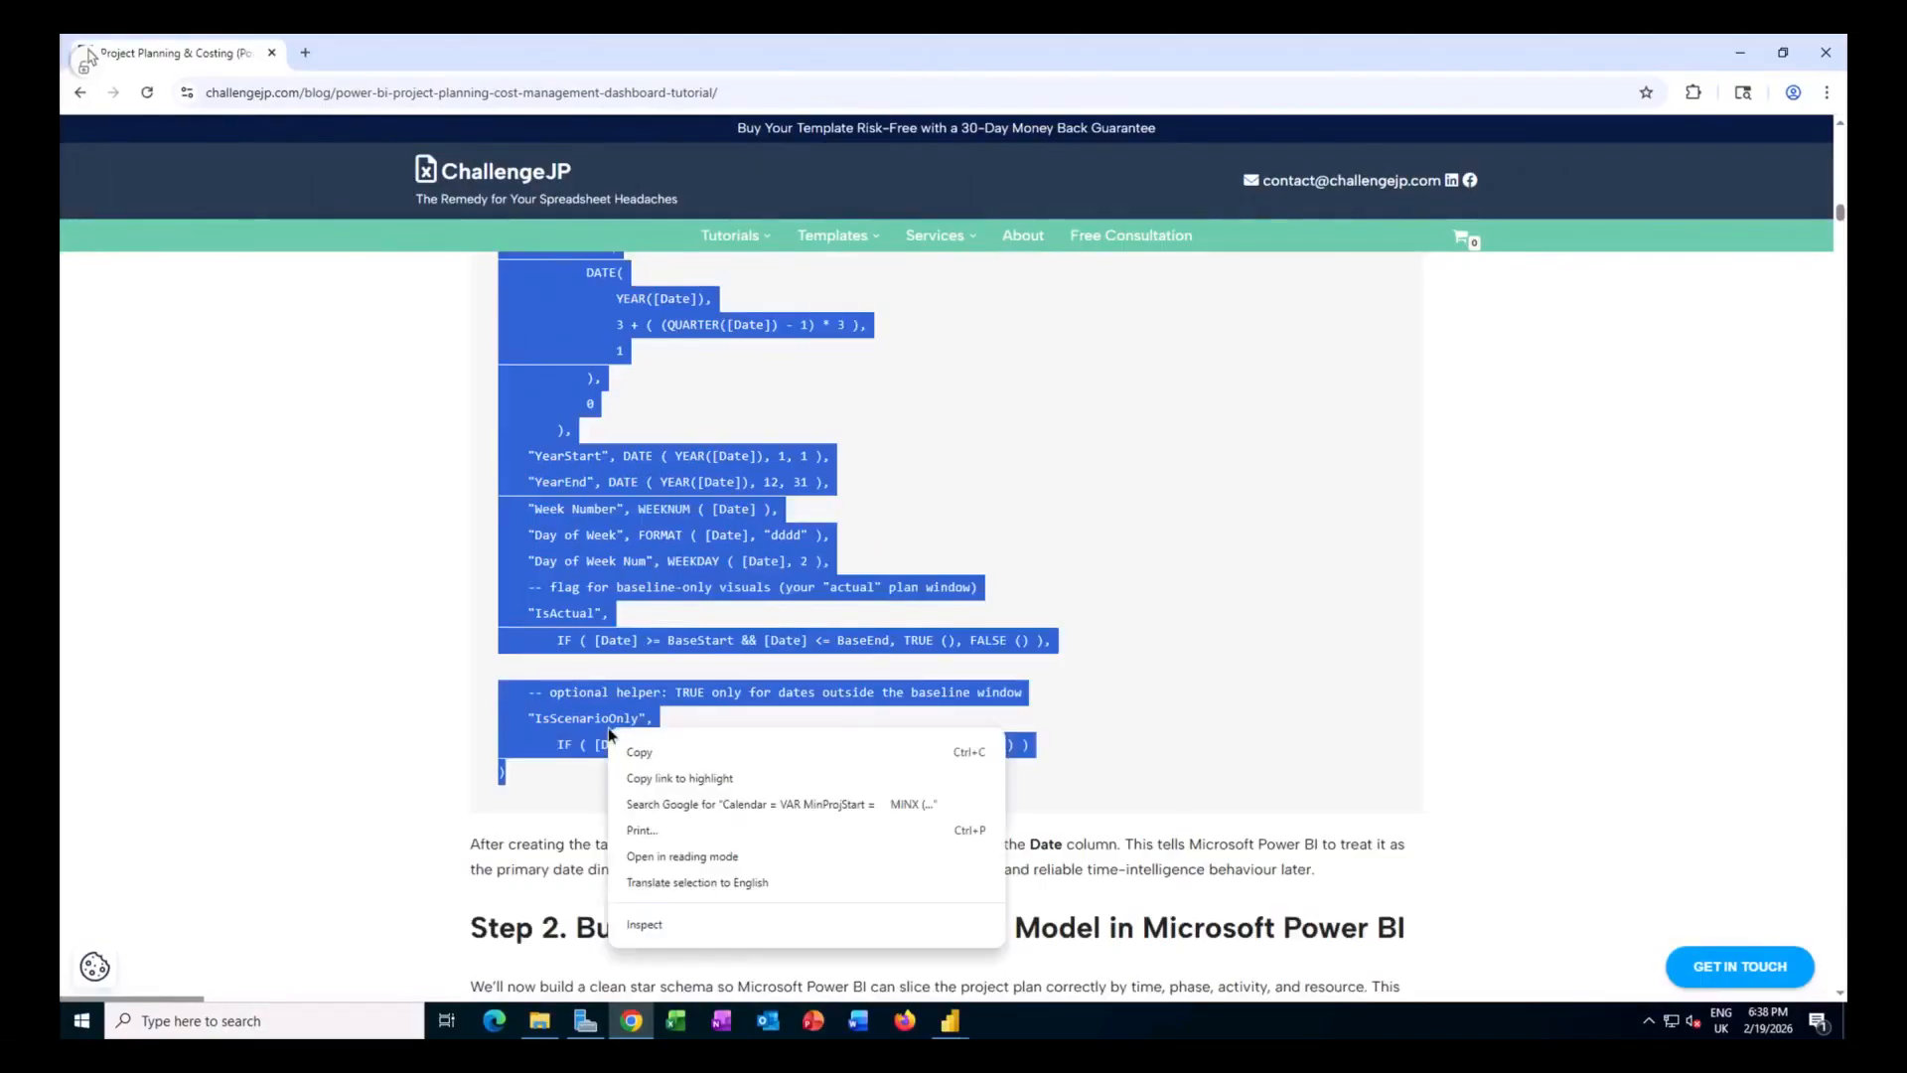
{"action": "left_click", "coordinate": [646, 767]}
Switch to the Project_Plan_practice report in Power BI and create a Calendar calculated table from the copied DAX code.
{"action": "mouse_move", "coordinate": [961, 1030]}
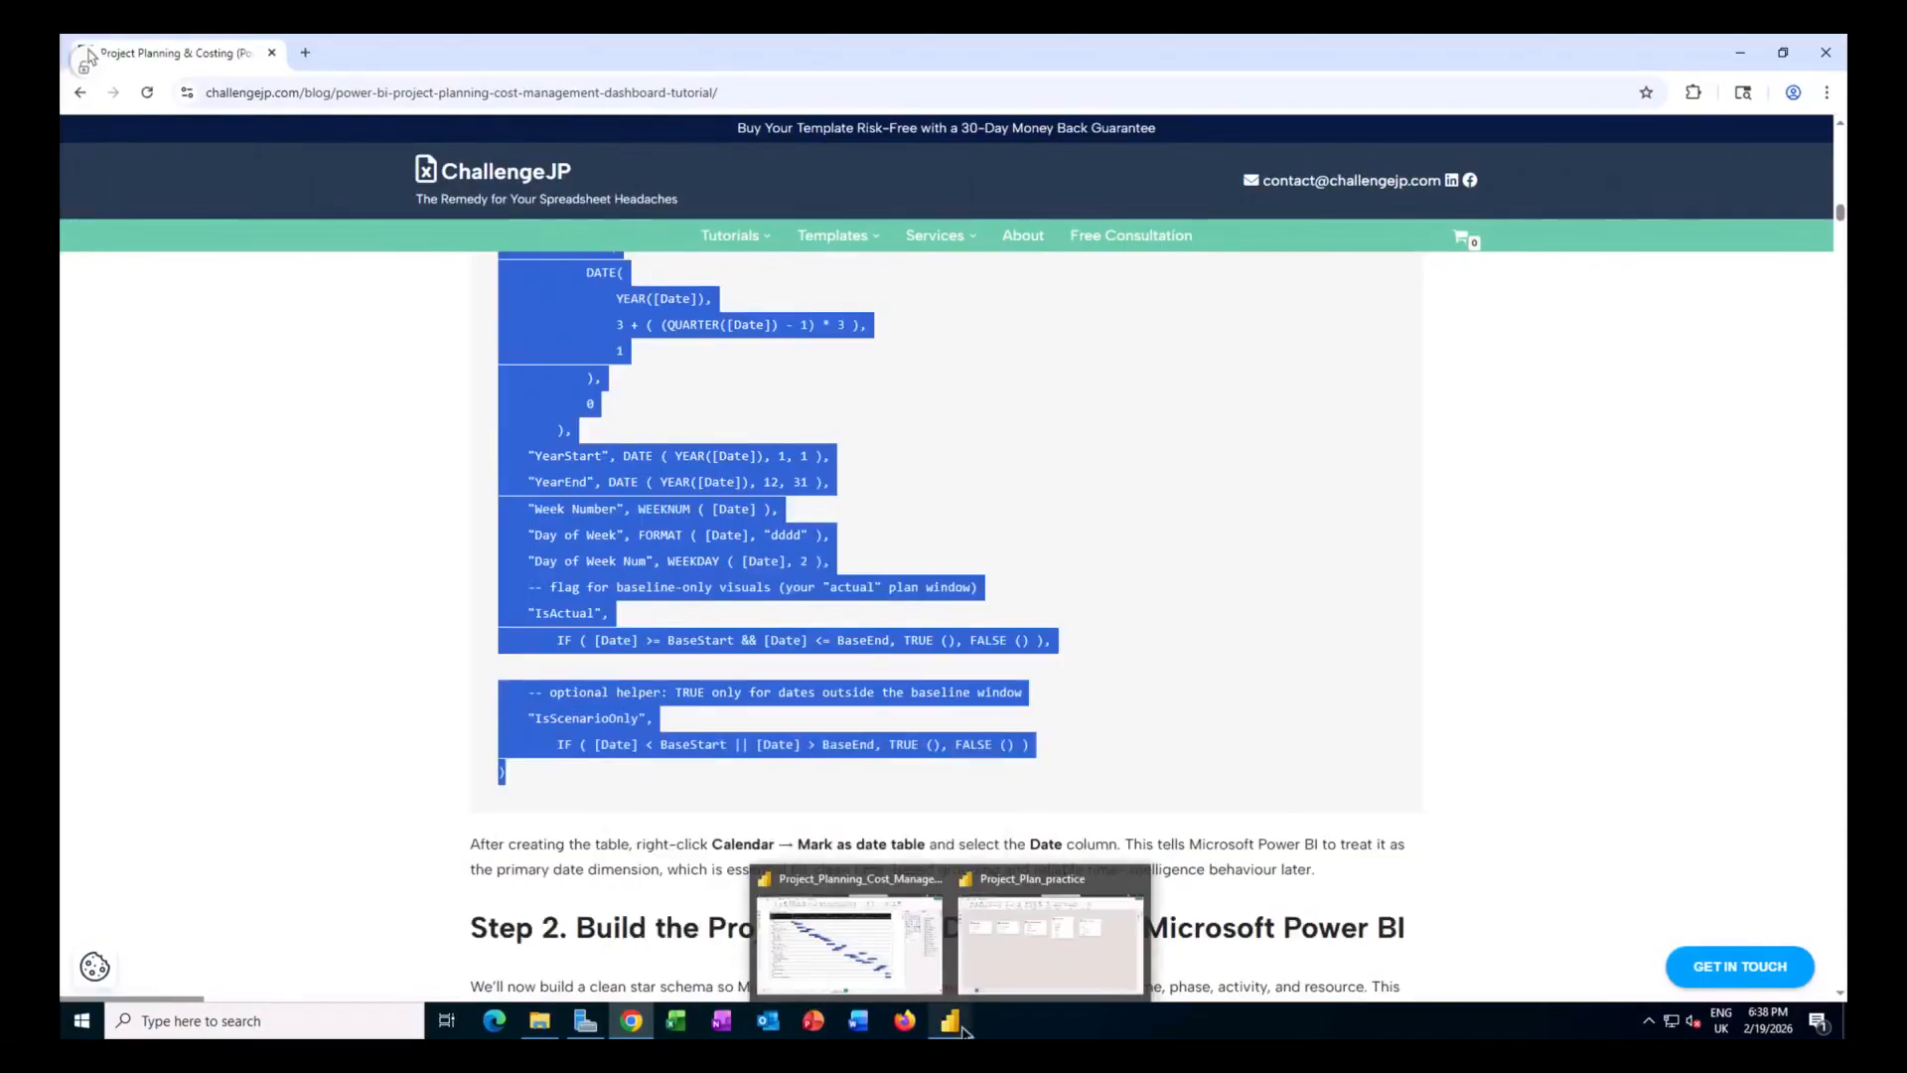
{"action": "left_click", "coordinate": [1028, 940]}
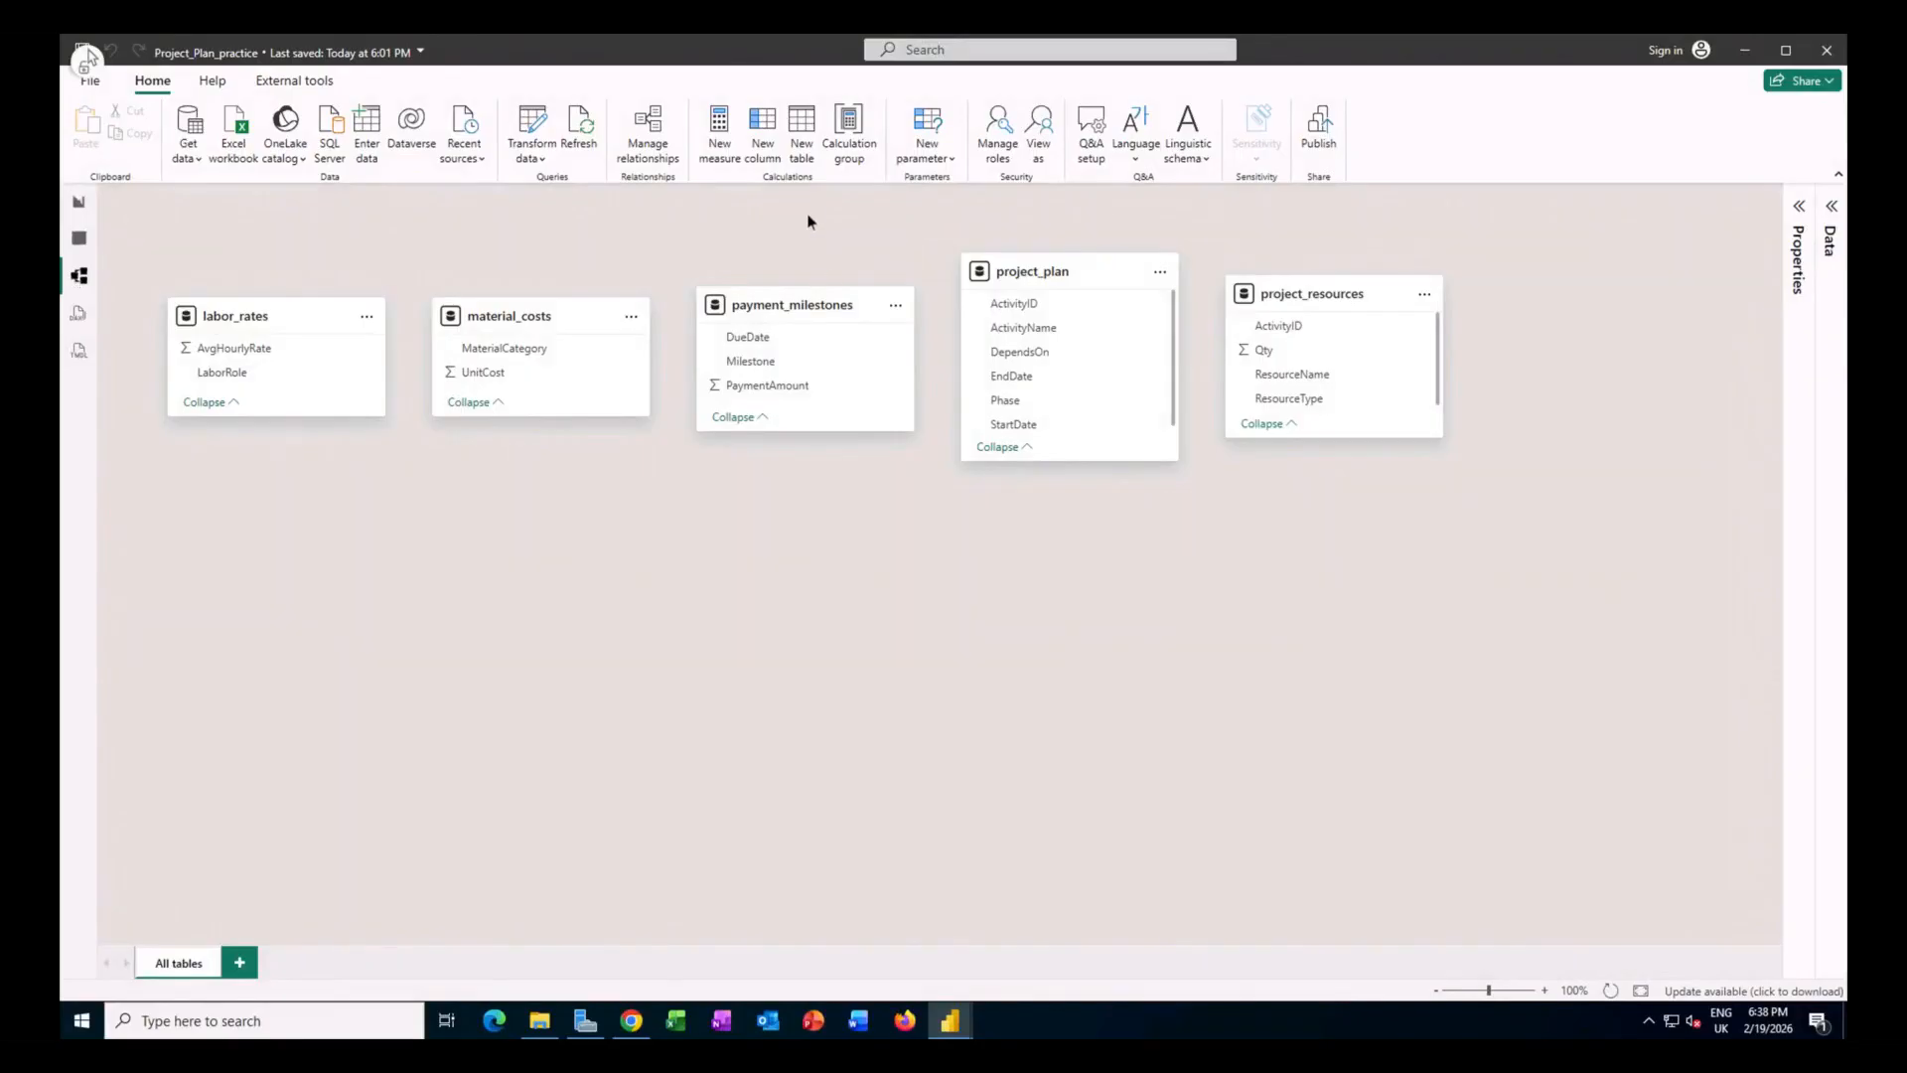
{"action": "left_click", "coordinate": [805, 142]}
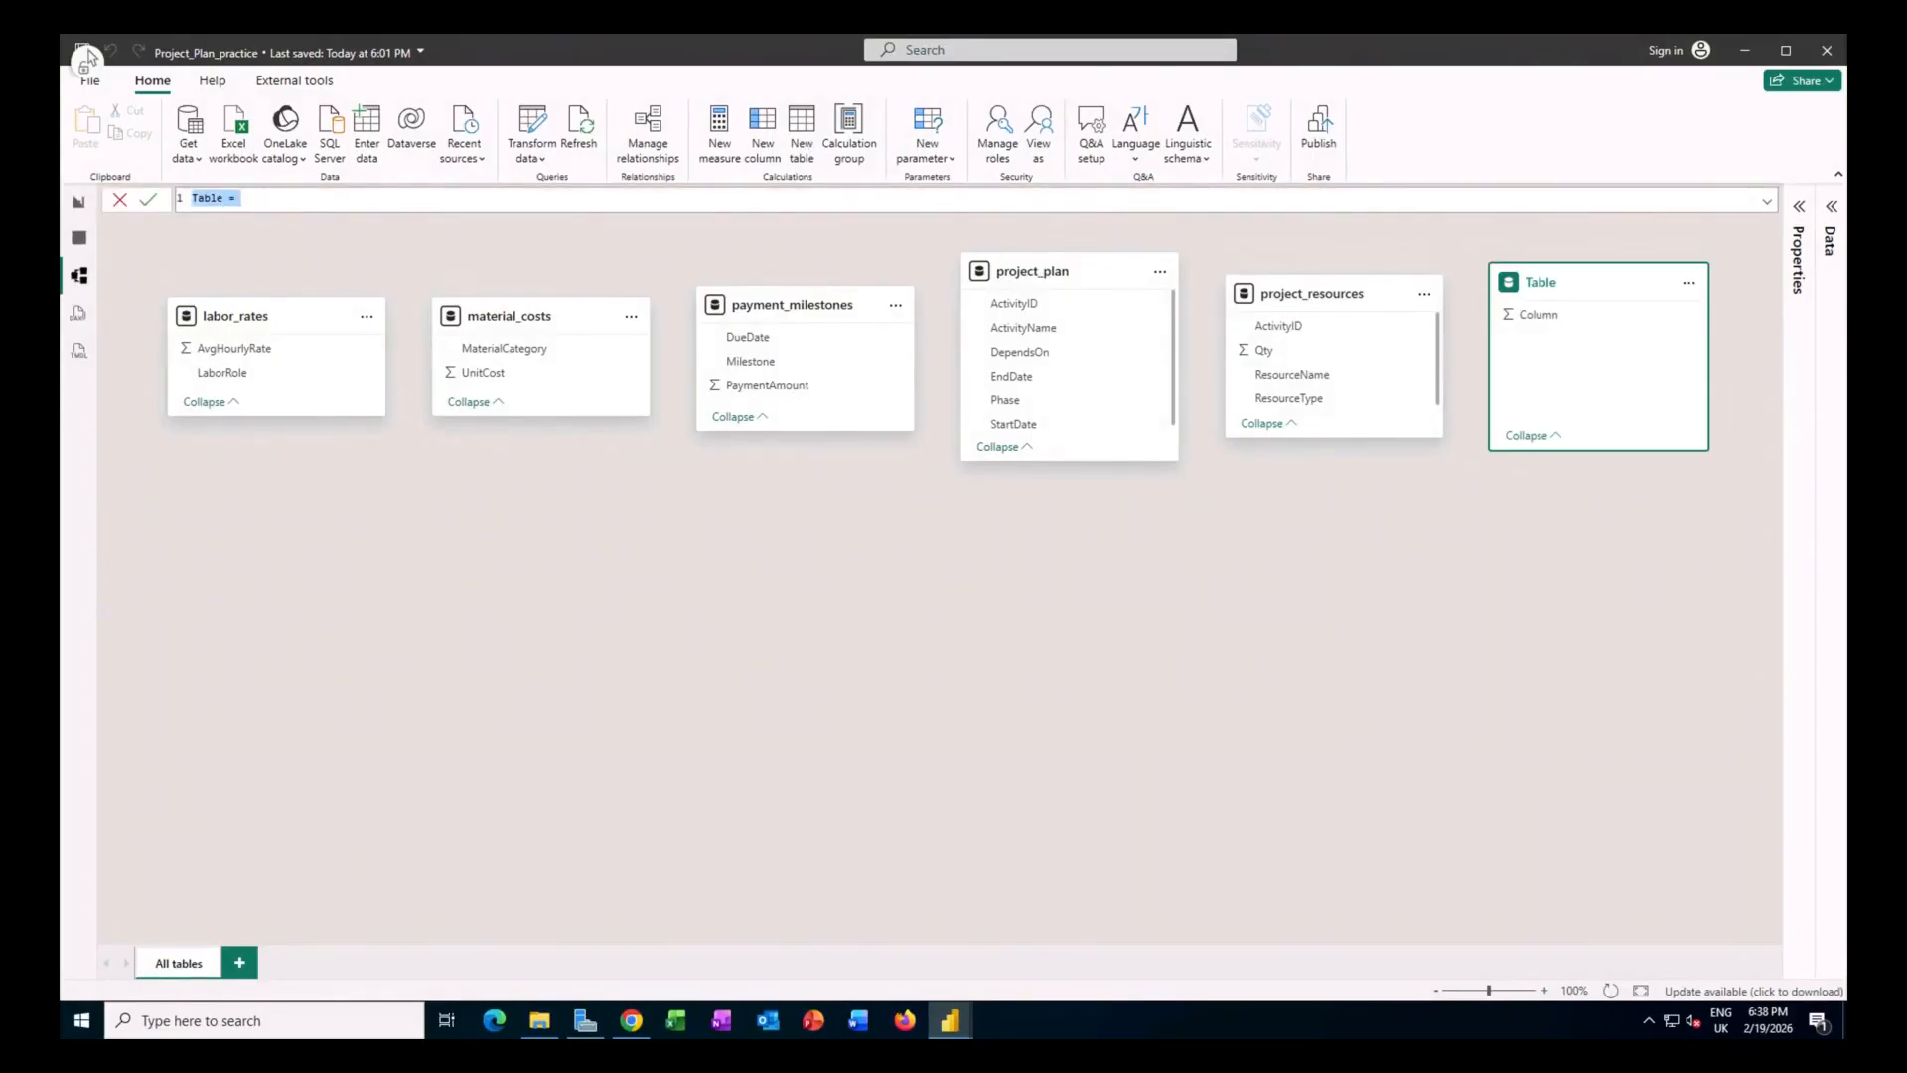
{"action": "key", "text": "ctrl+v"}
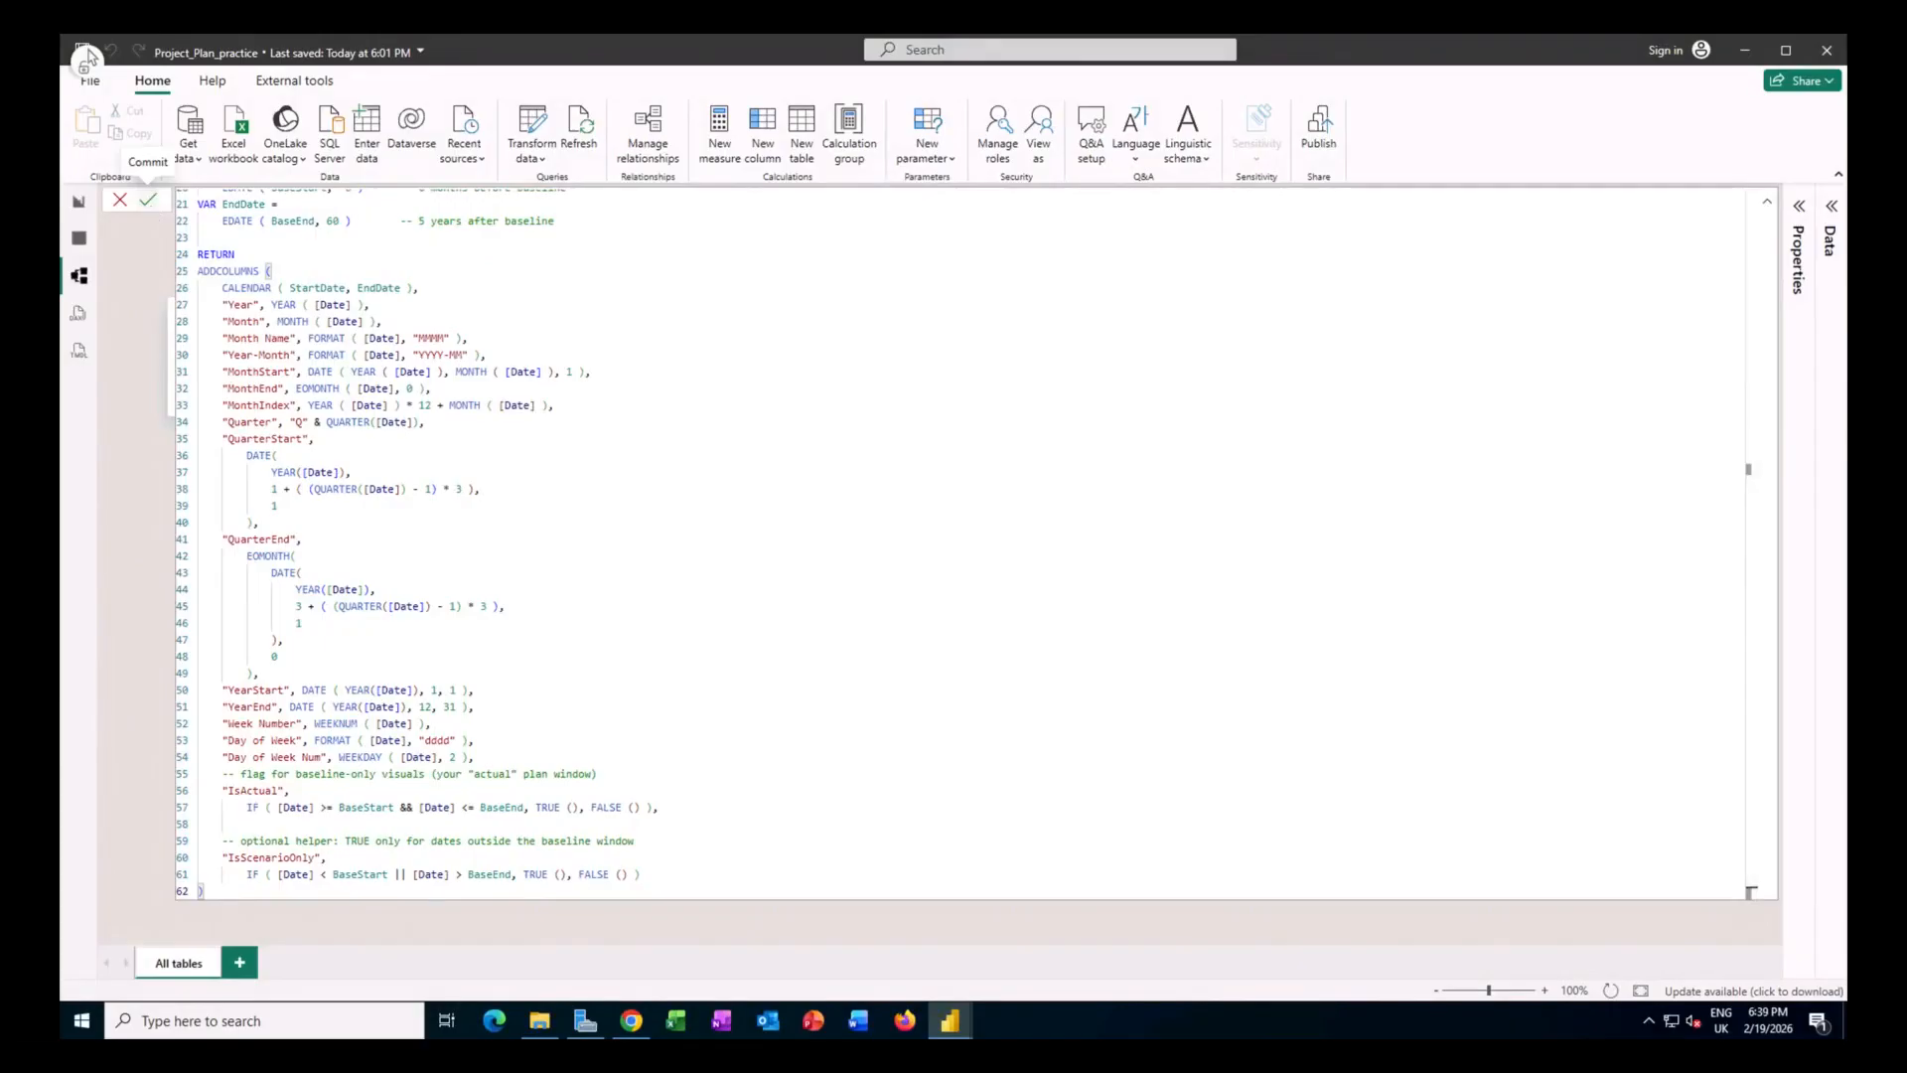
{"action": "left_click", "coordinate": [149, 201]}
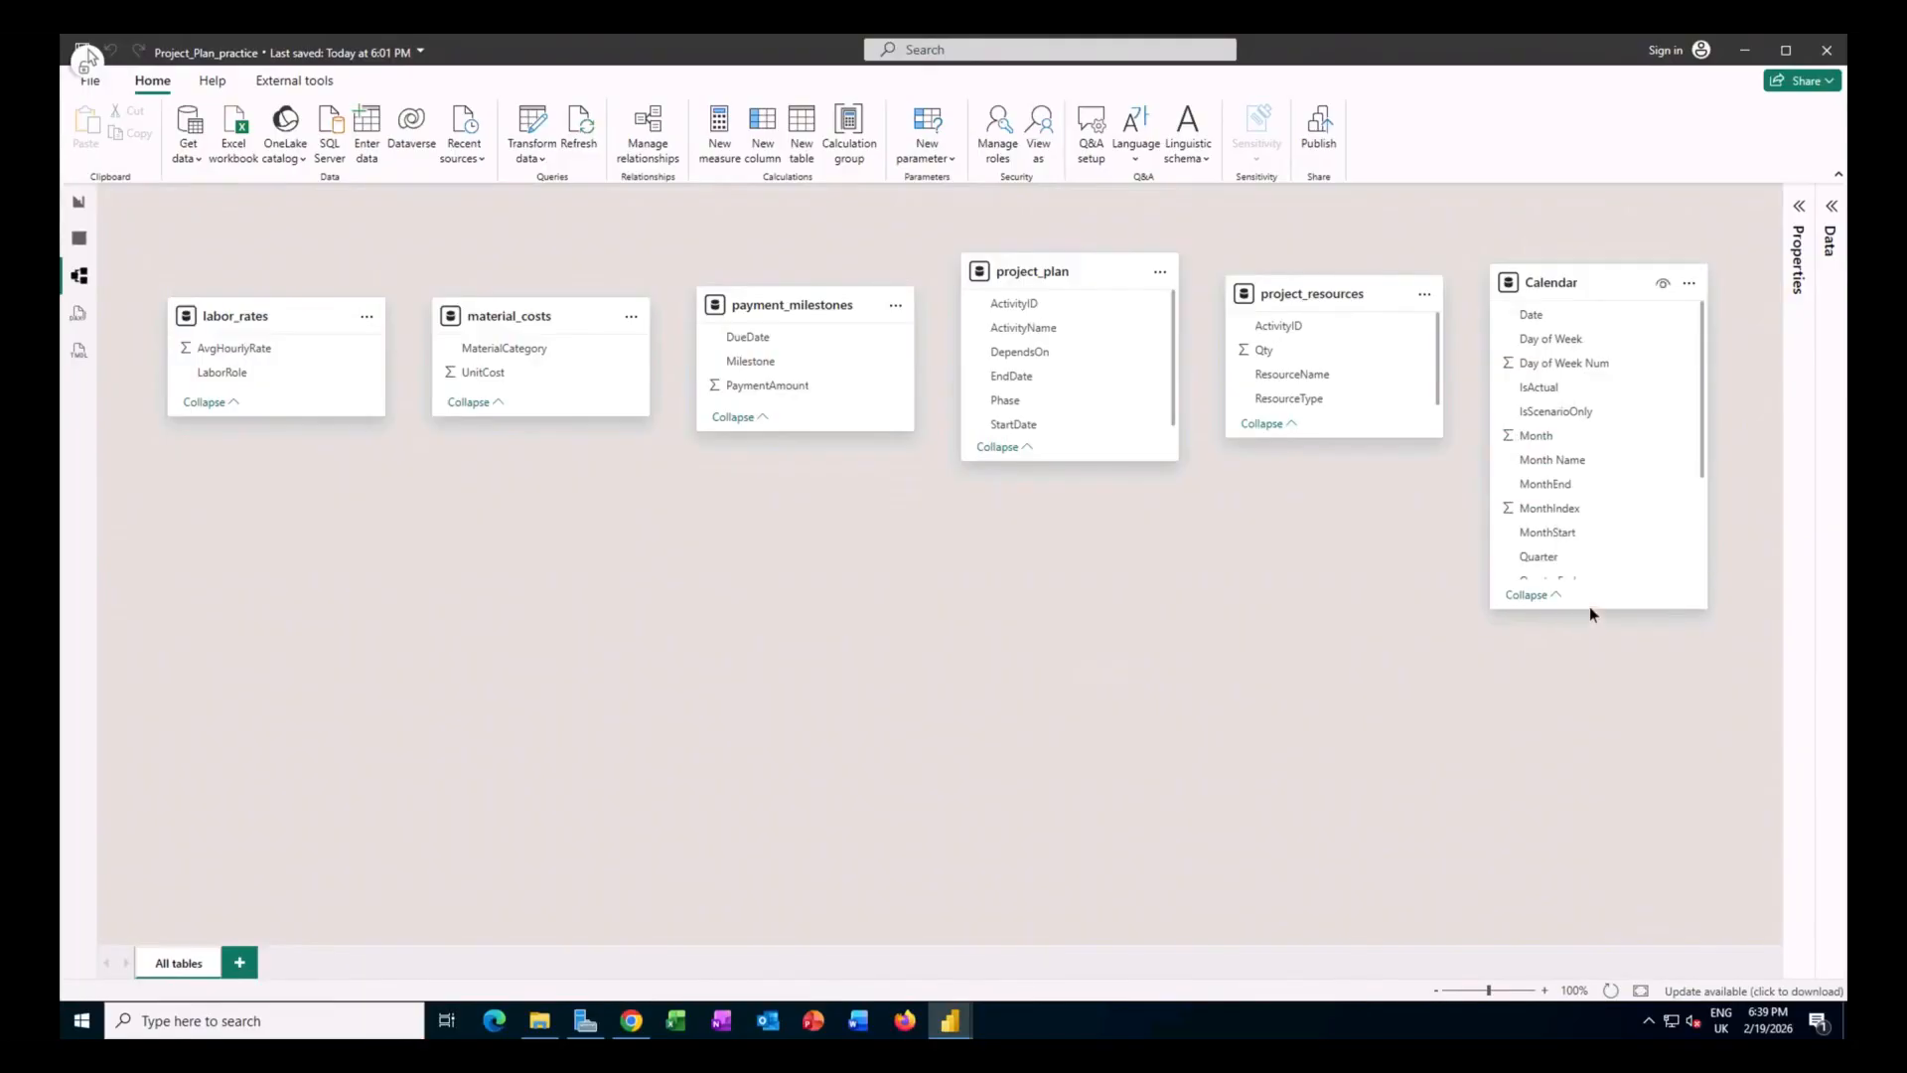
Resize the Calendar table card in the model diagram to a compact height showing the fields from Date to Month Name.
{"action": "left_click_drag", "start_coordinate": [1592, 703], "coordinate": [1594, 742]}
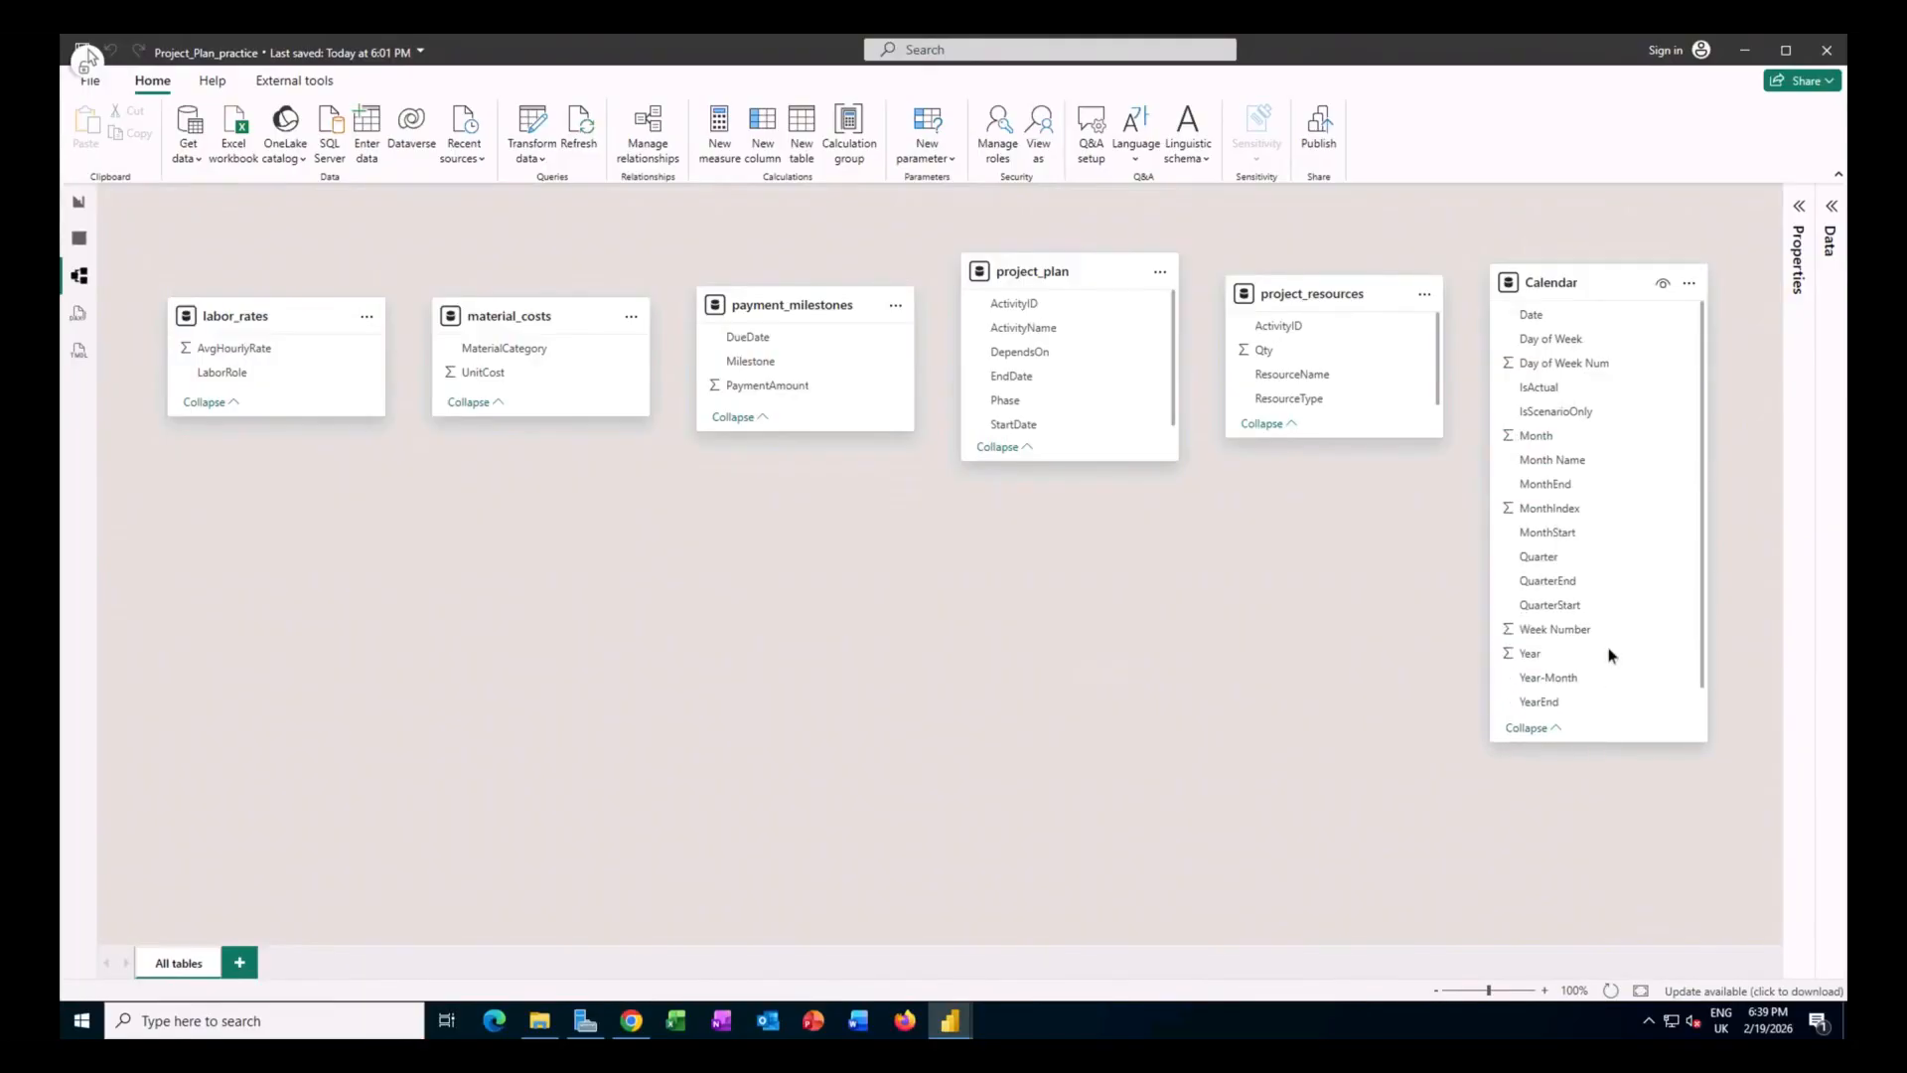
{"action": "left_click_drag", "start_coordinate": [1609, 656], "coordinate": [1611, 579]}
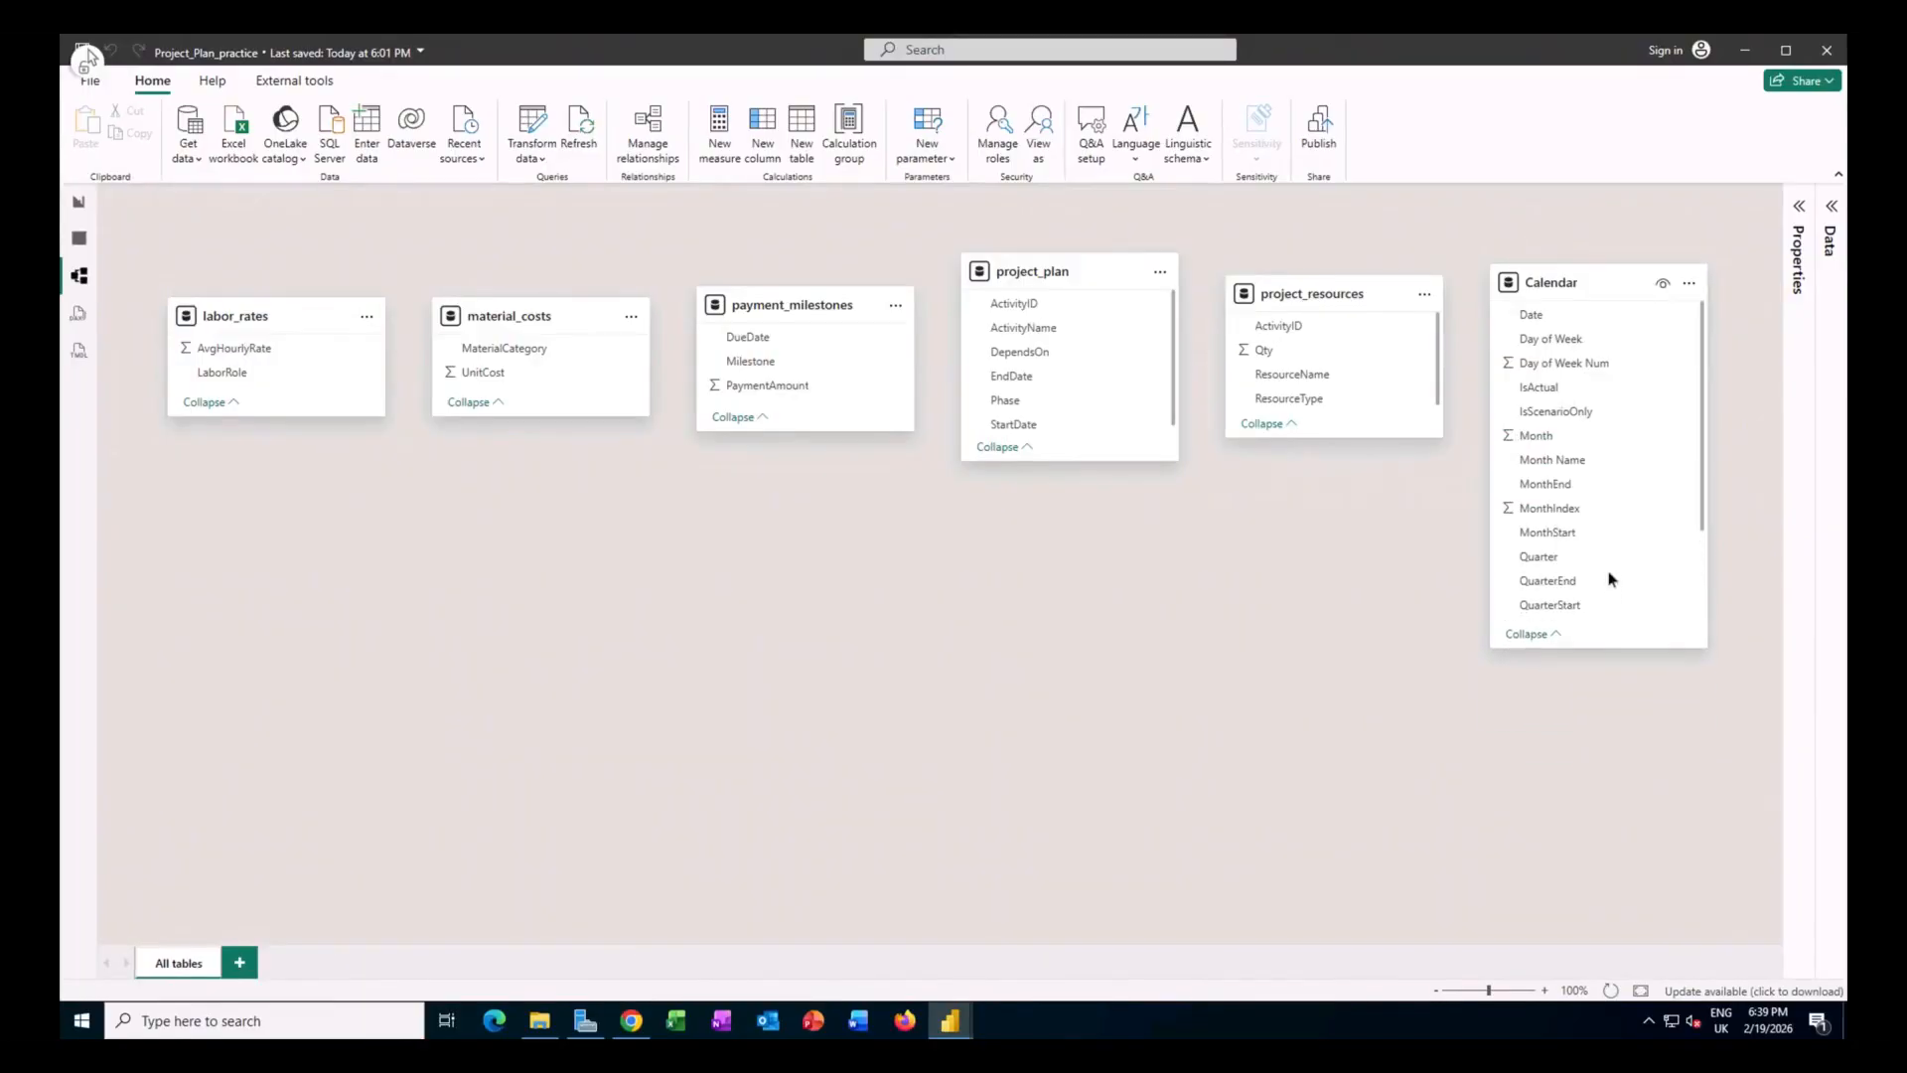
{"action": "left_click", "coordinate": [1565, 284]}
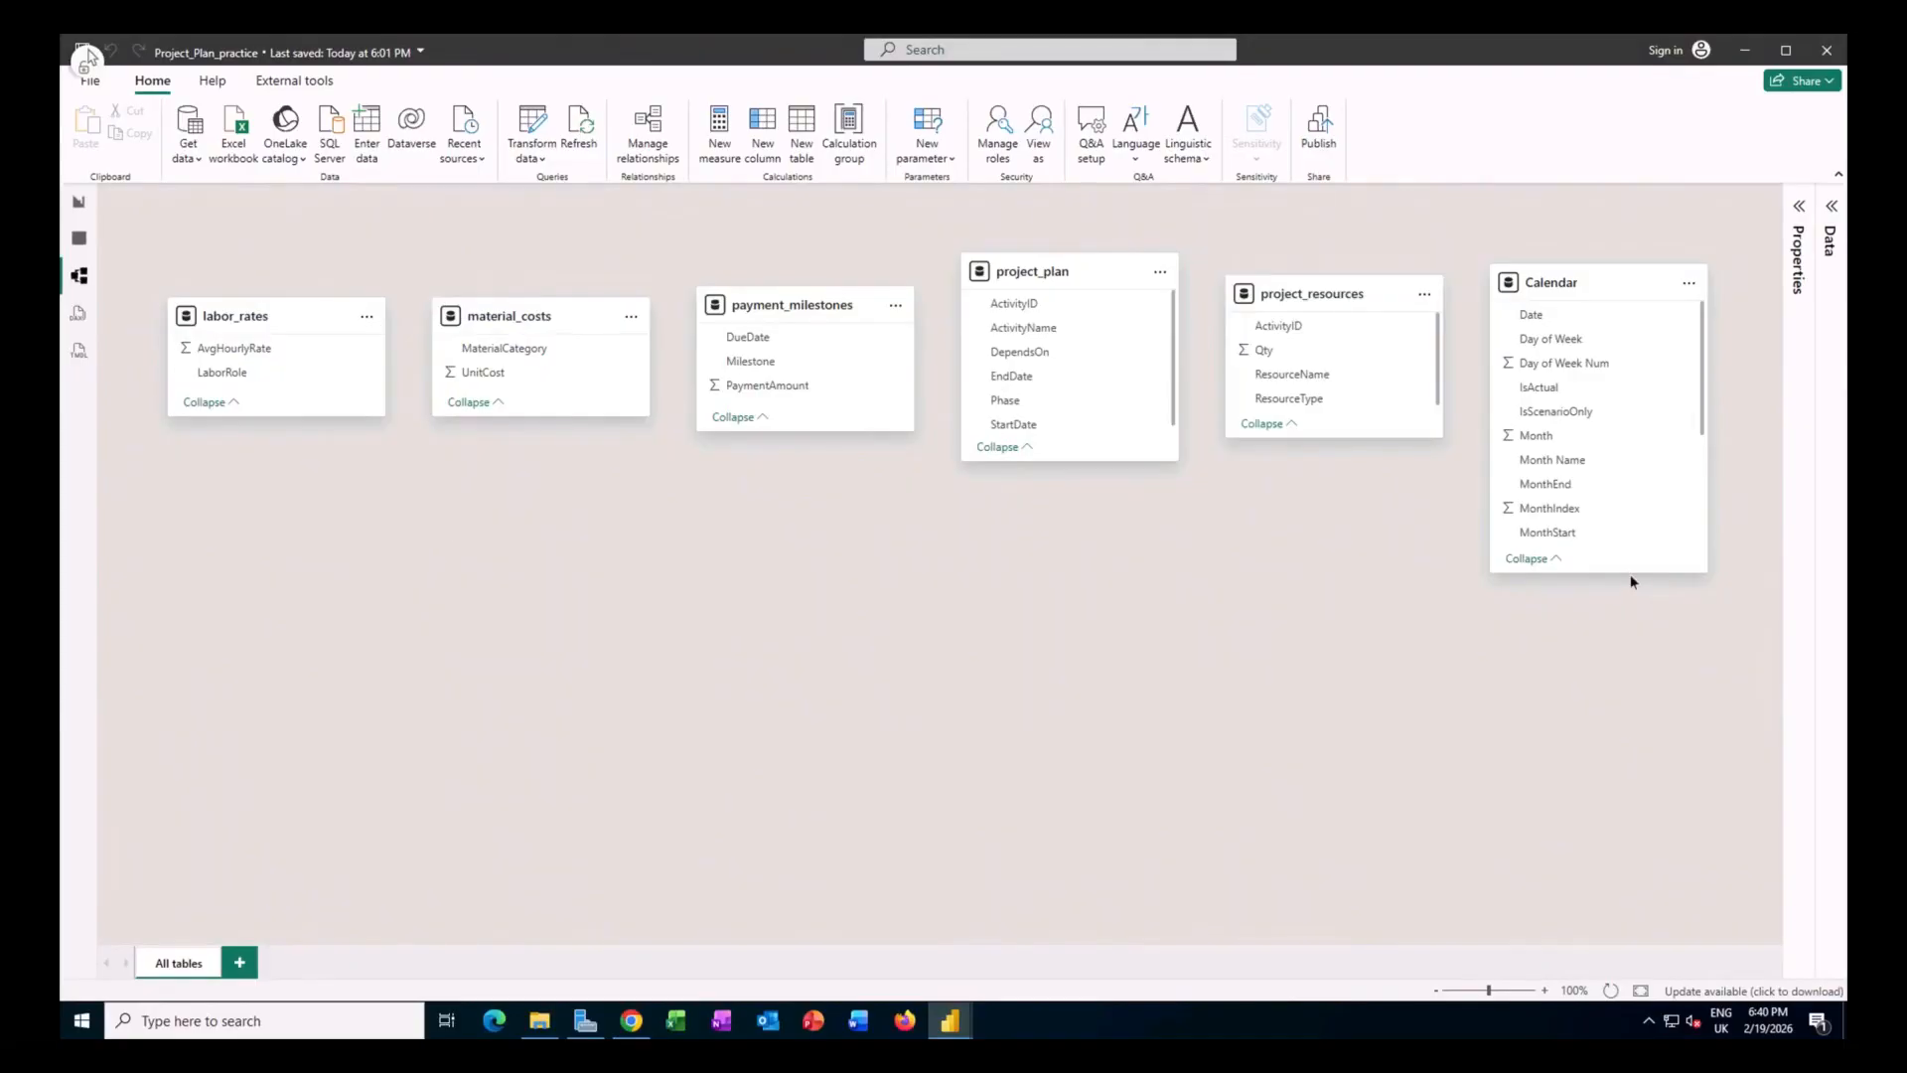
{"action": "left_click_drag", "start_coordinate": [1630, 575], "coordinate": [1619, 503]}
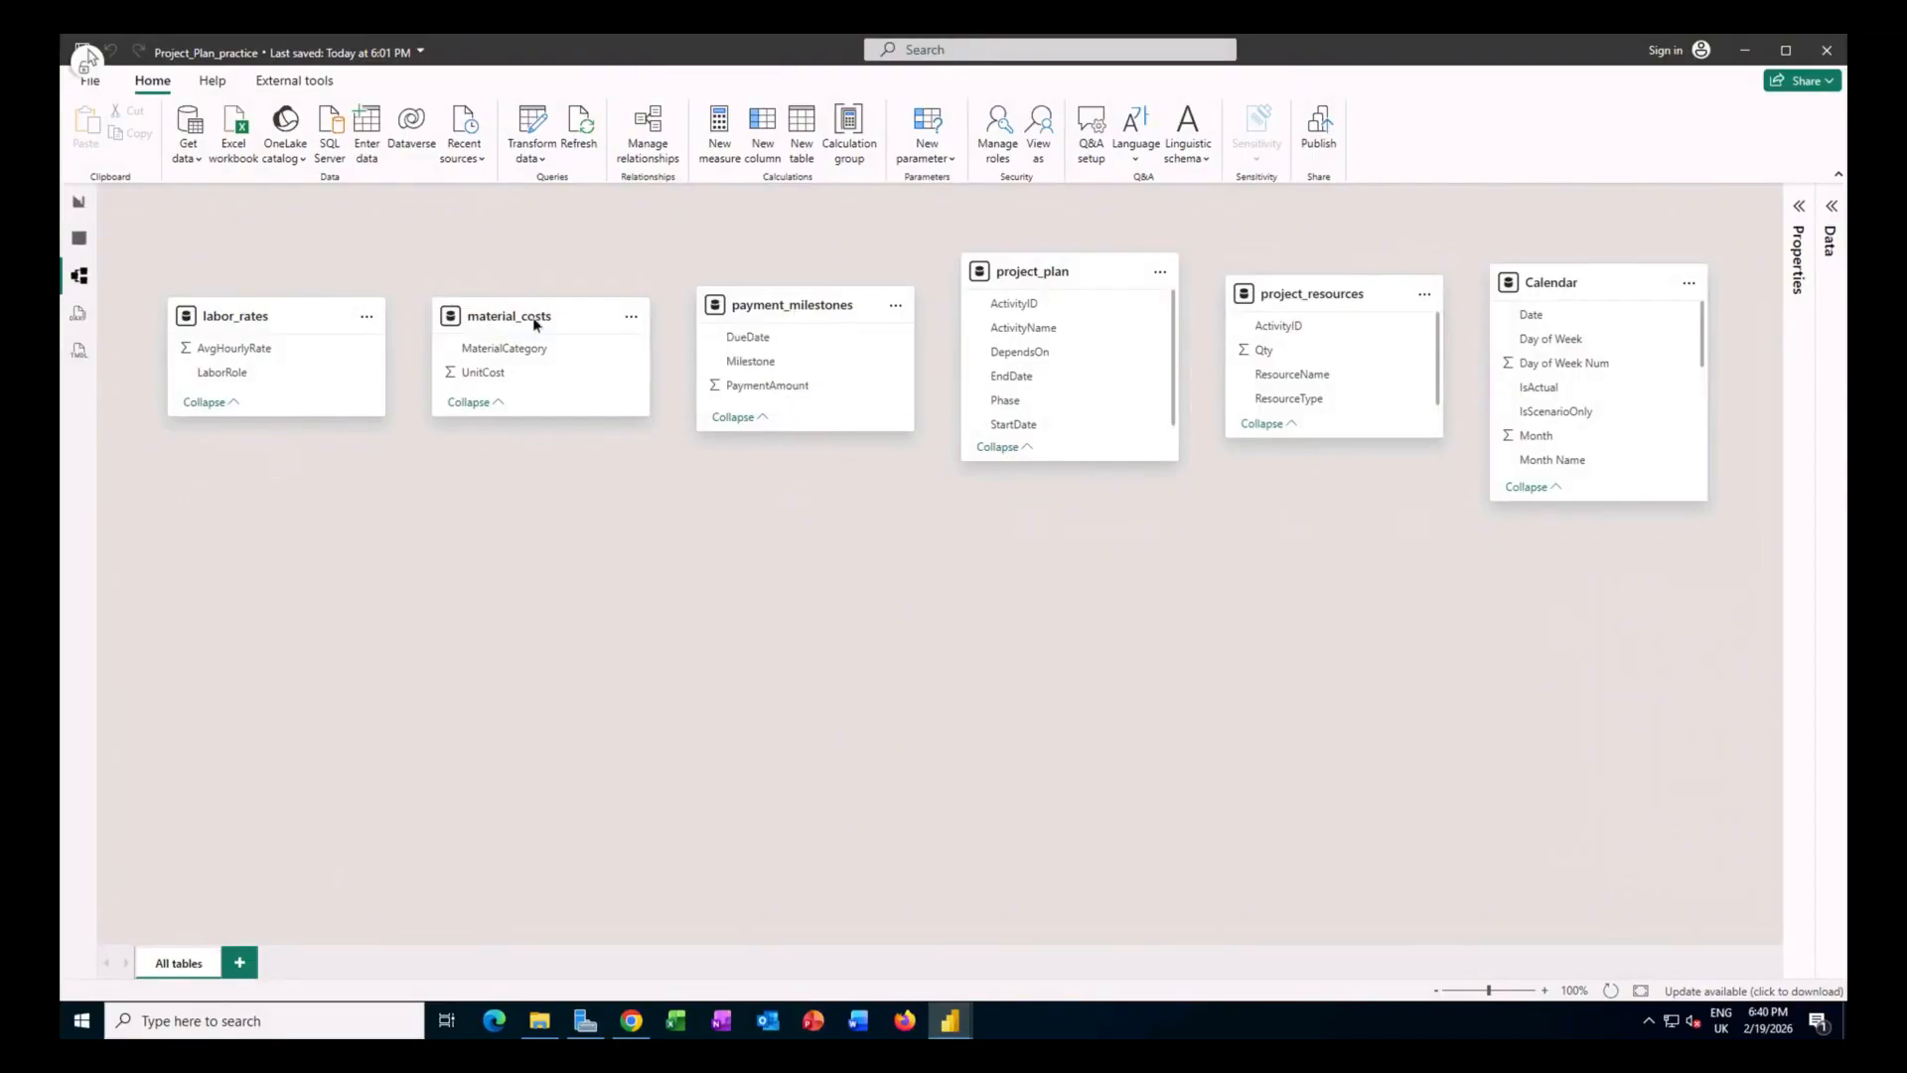
Arrange the model diagram with material_costs under labor_rates, payment_milestones, project_plan and project_resources in a lower row, and Calendar above project_plan.
{"action": "left_click_drag", "start_coordinate": [537, 316], "coordinate": [274, 452]}
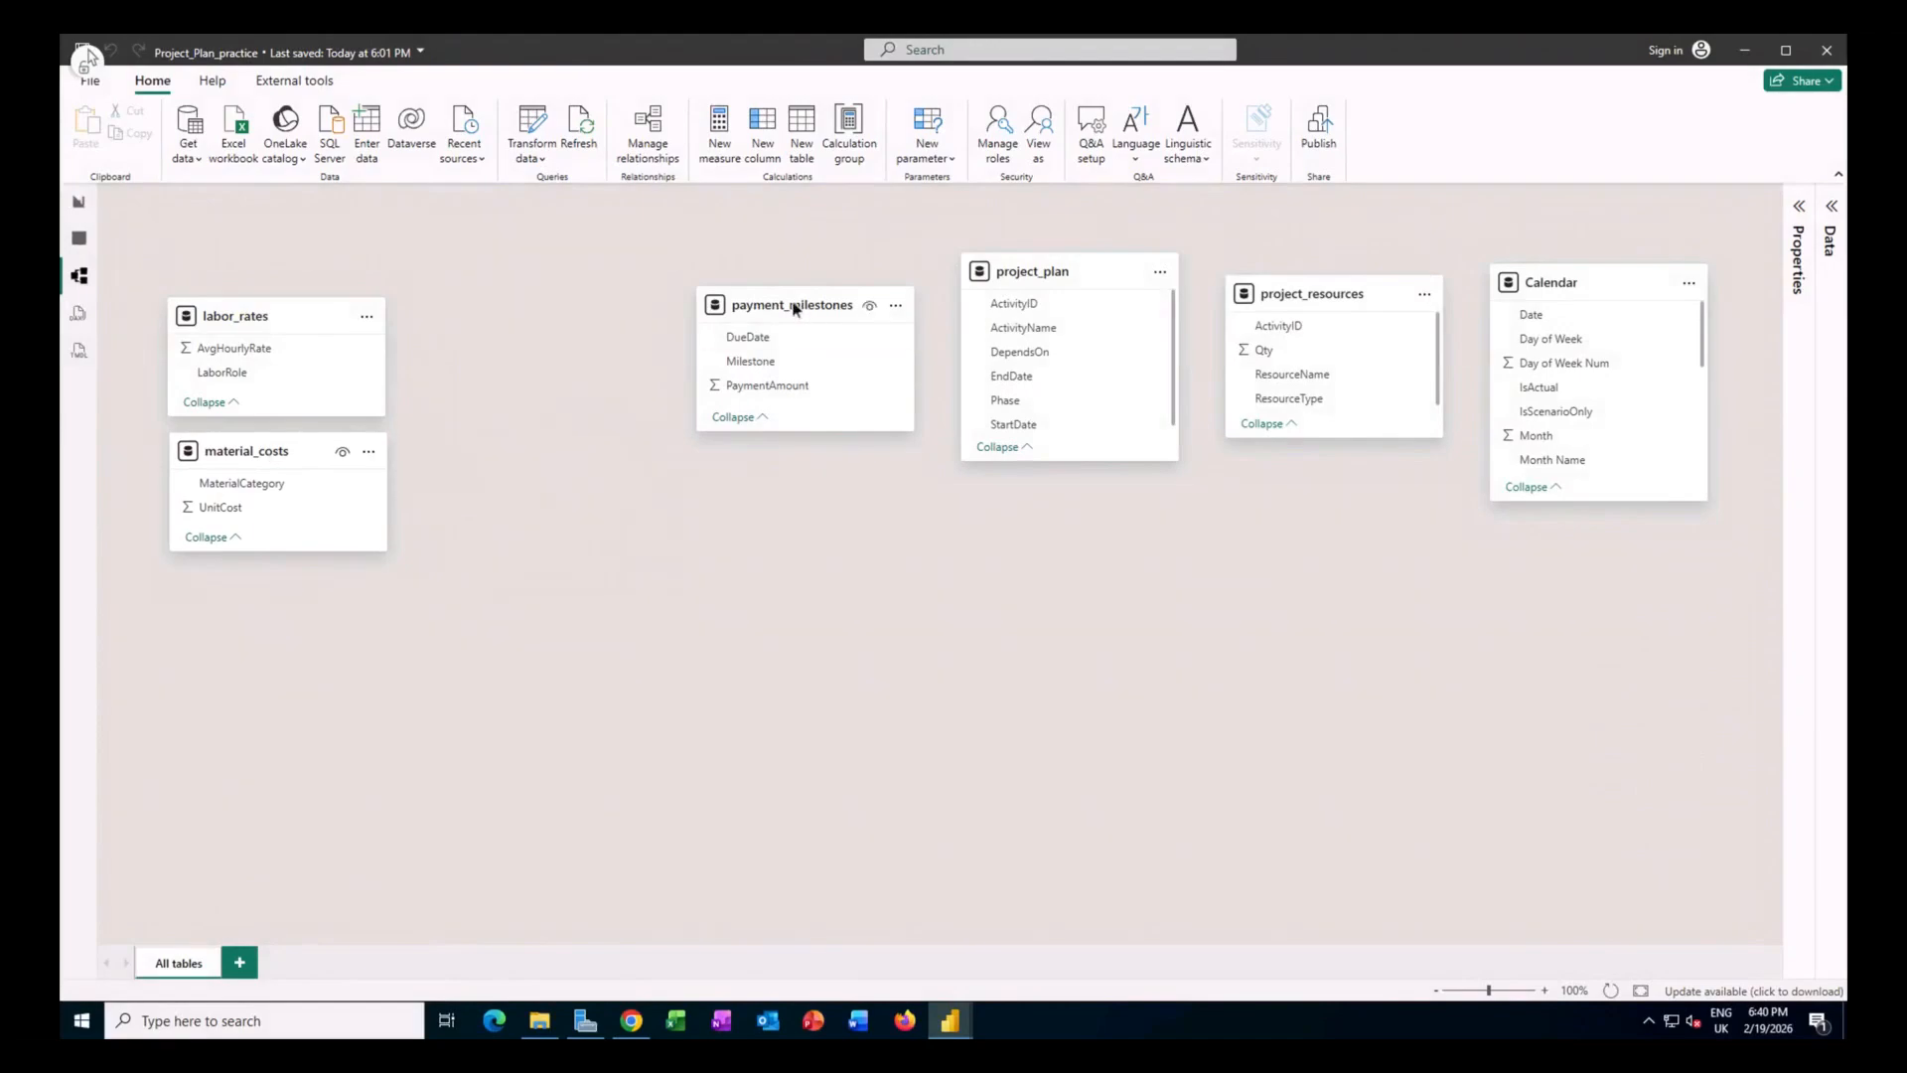
{"action": "left_click_drag", "start_coordinate": [795, 305], "coordinate": [725, 636]}
{"action": "left_click_drag", "start_coordinate": [1035, 283], "coordinate": [954, 654]}
{"action": "left_click_drag", "start_coordinate": [1328, 295], "coordinate": [1260, 647]}
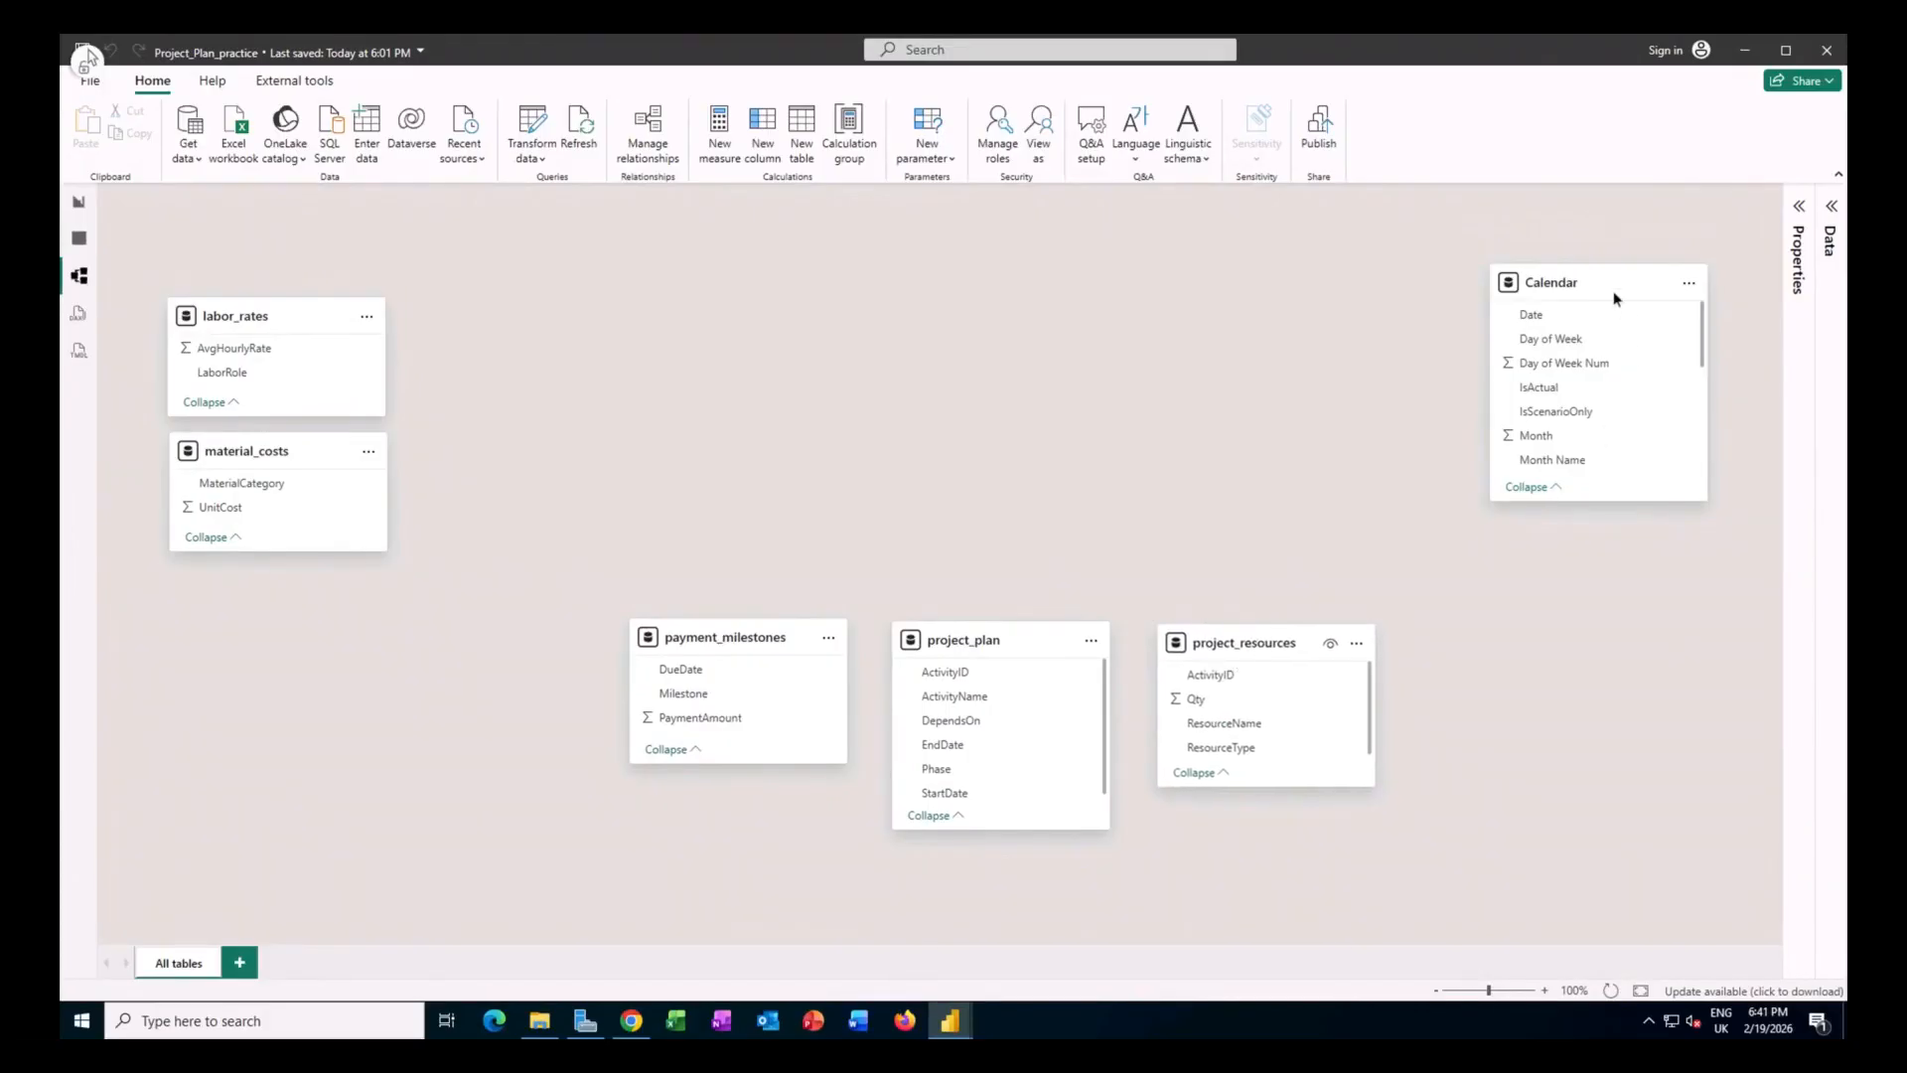
{"action": "left_click_drag", "start_coordinate": [1618, 280], "coordinate": [993, 273]}
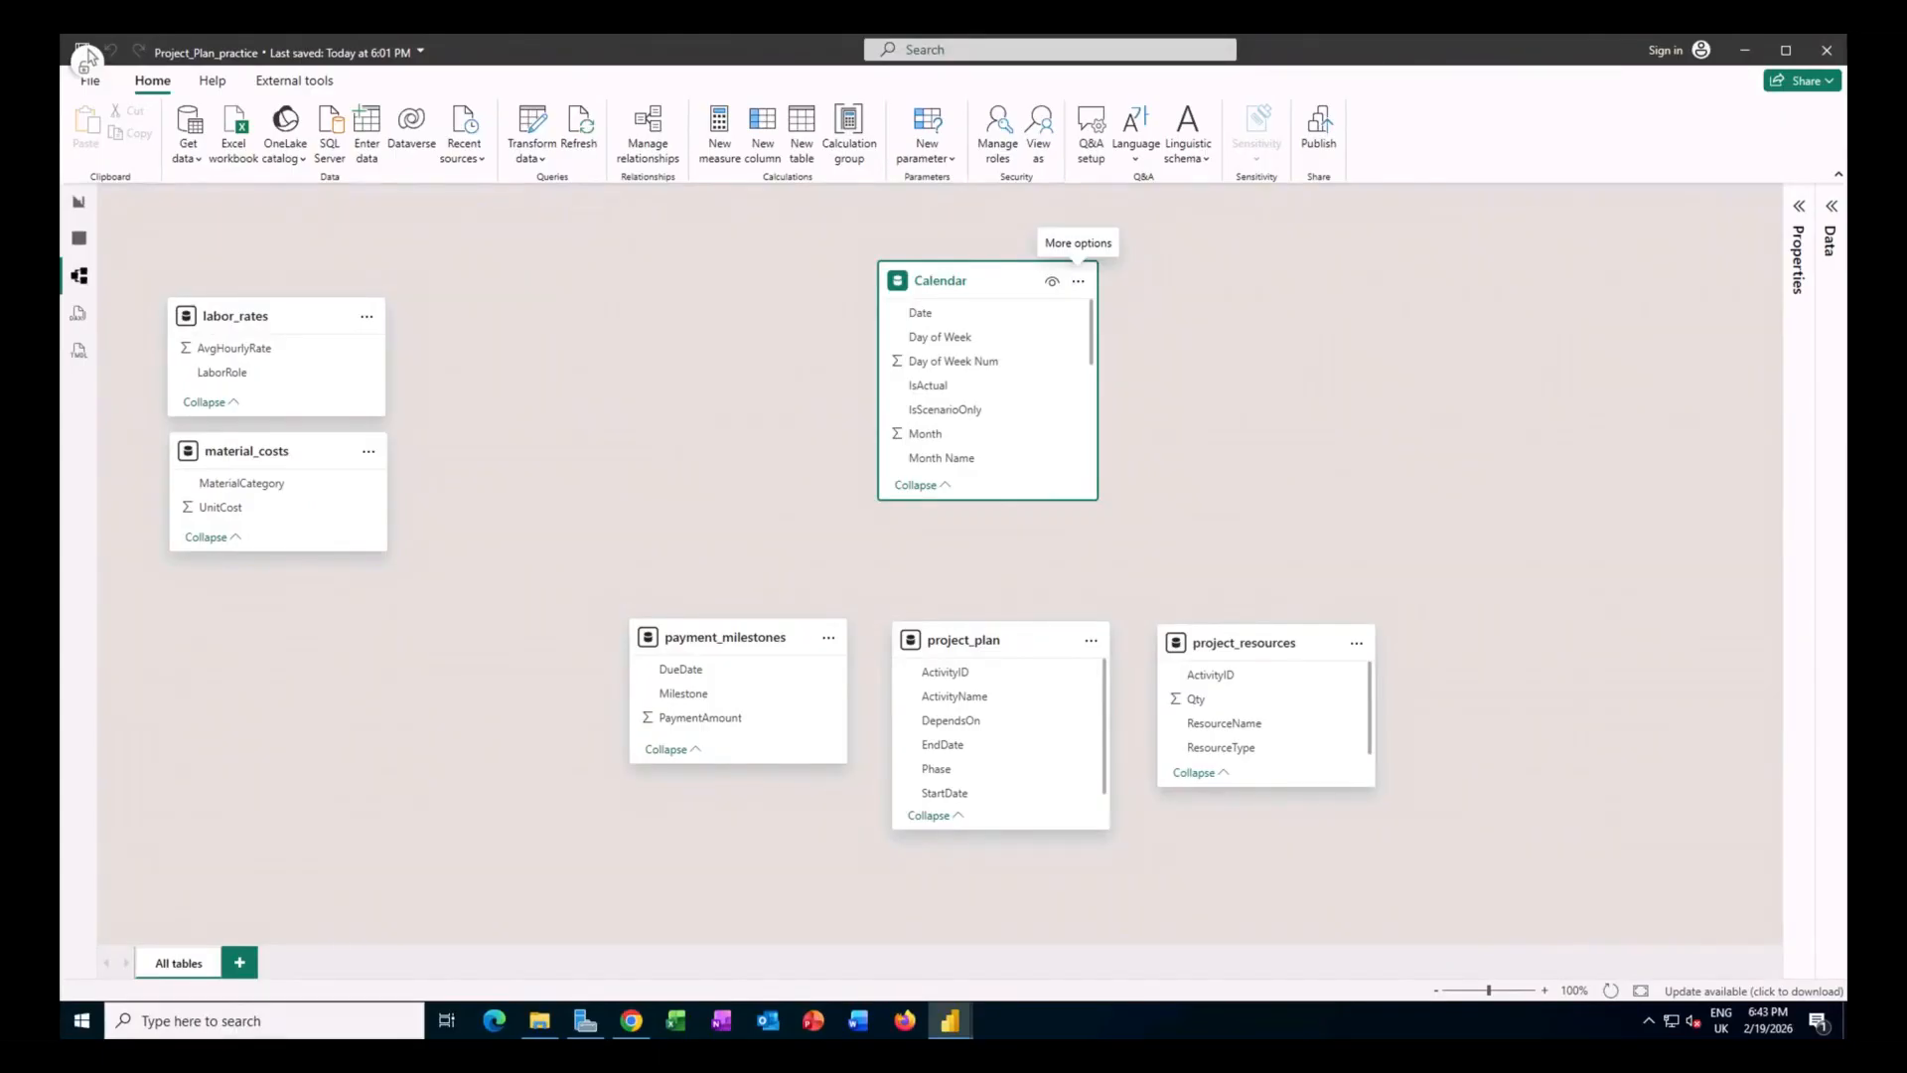
Mark the Calendar table as a date table using its Date column and save the setting.
{"action": "left_click", "coordinate": [1079, 283]}
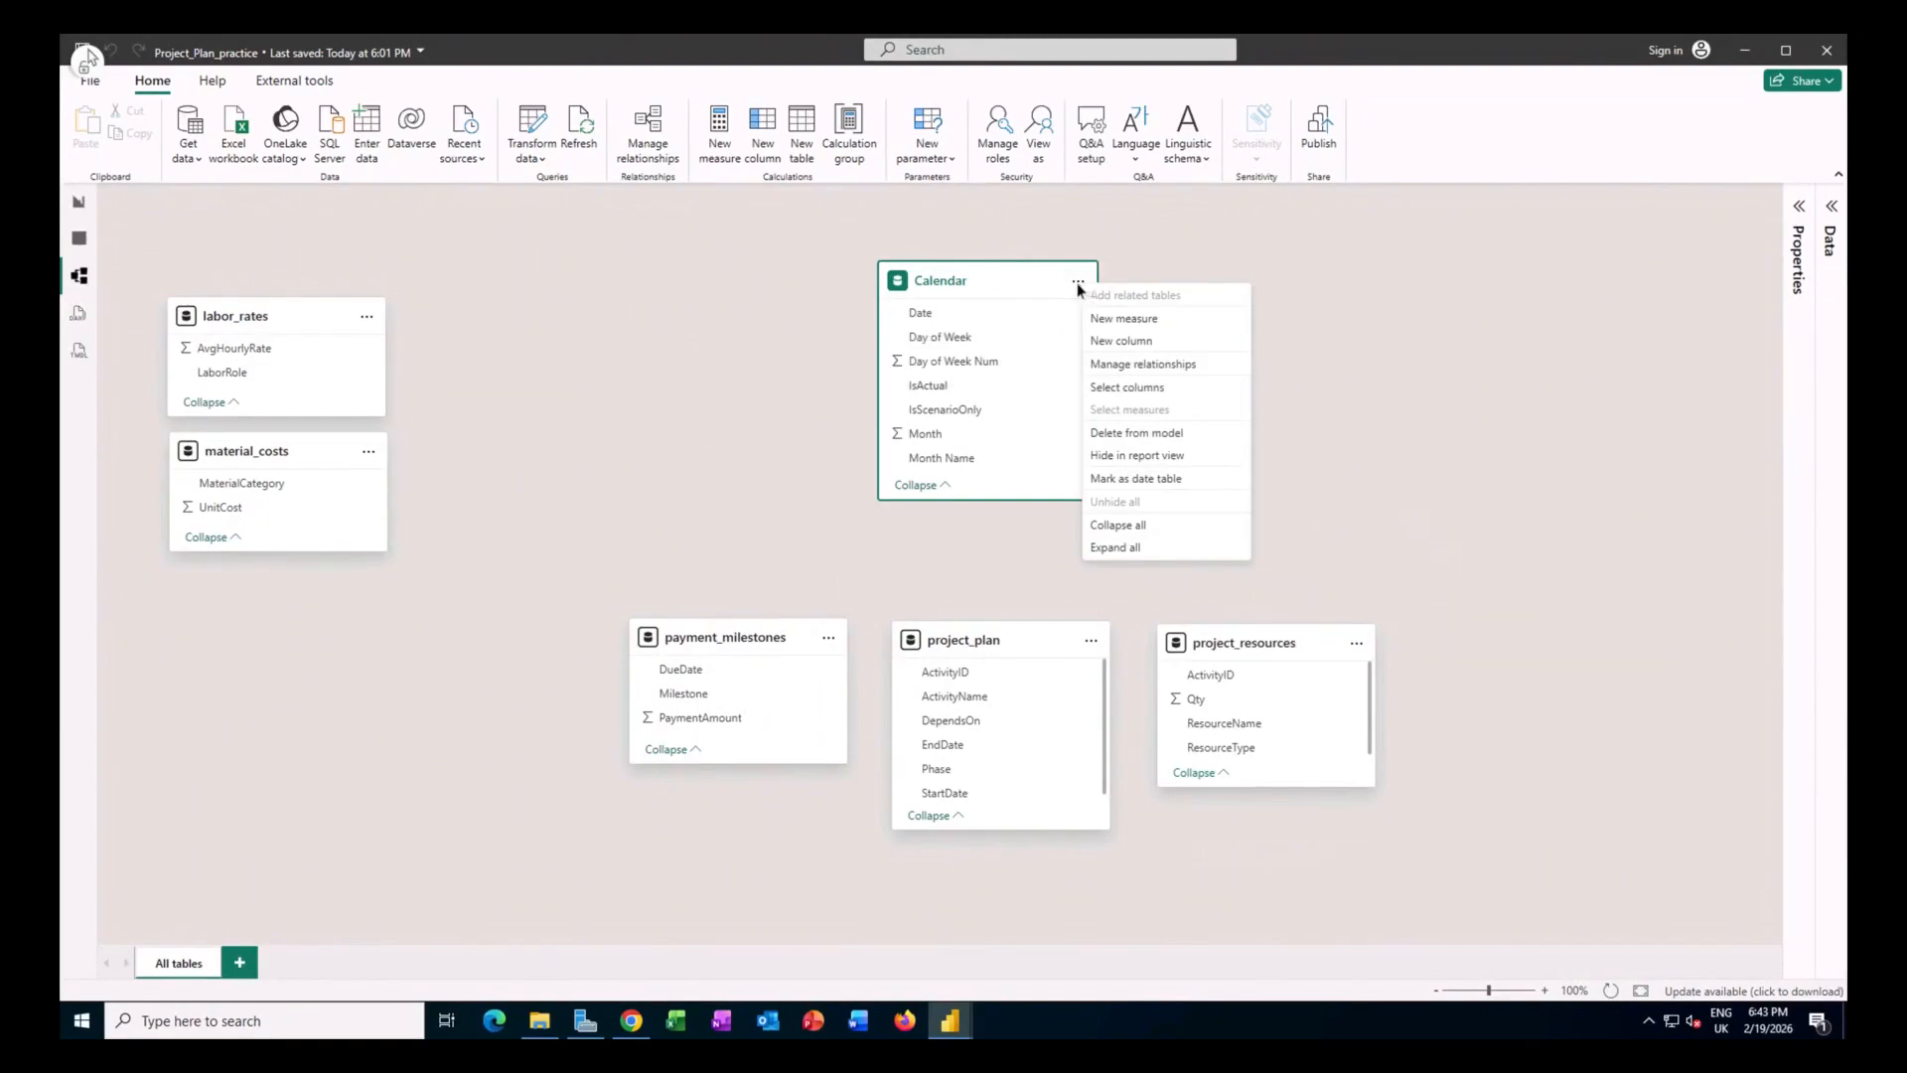
{"action": "left_click", "coordinate": [1162, 479]}
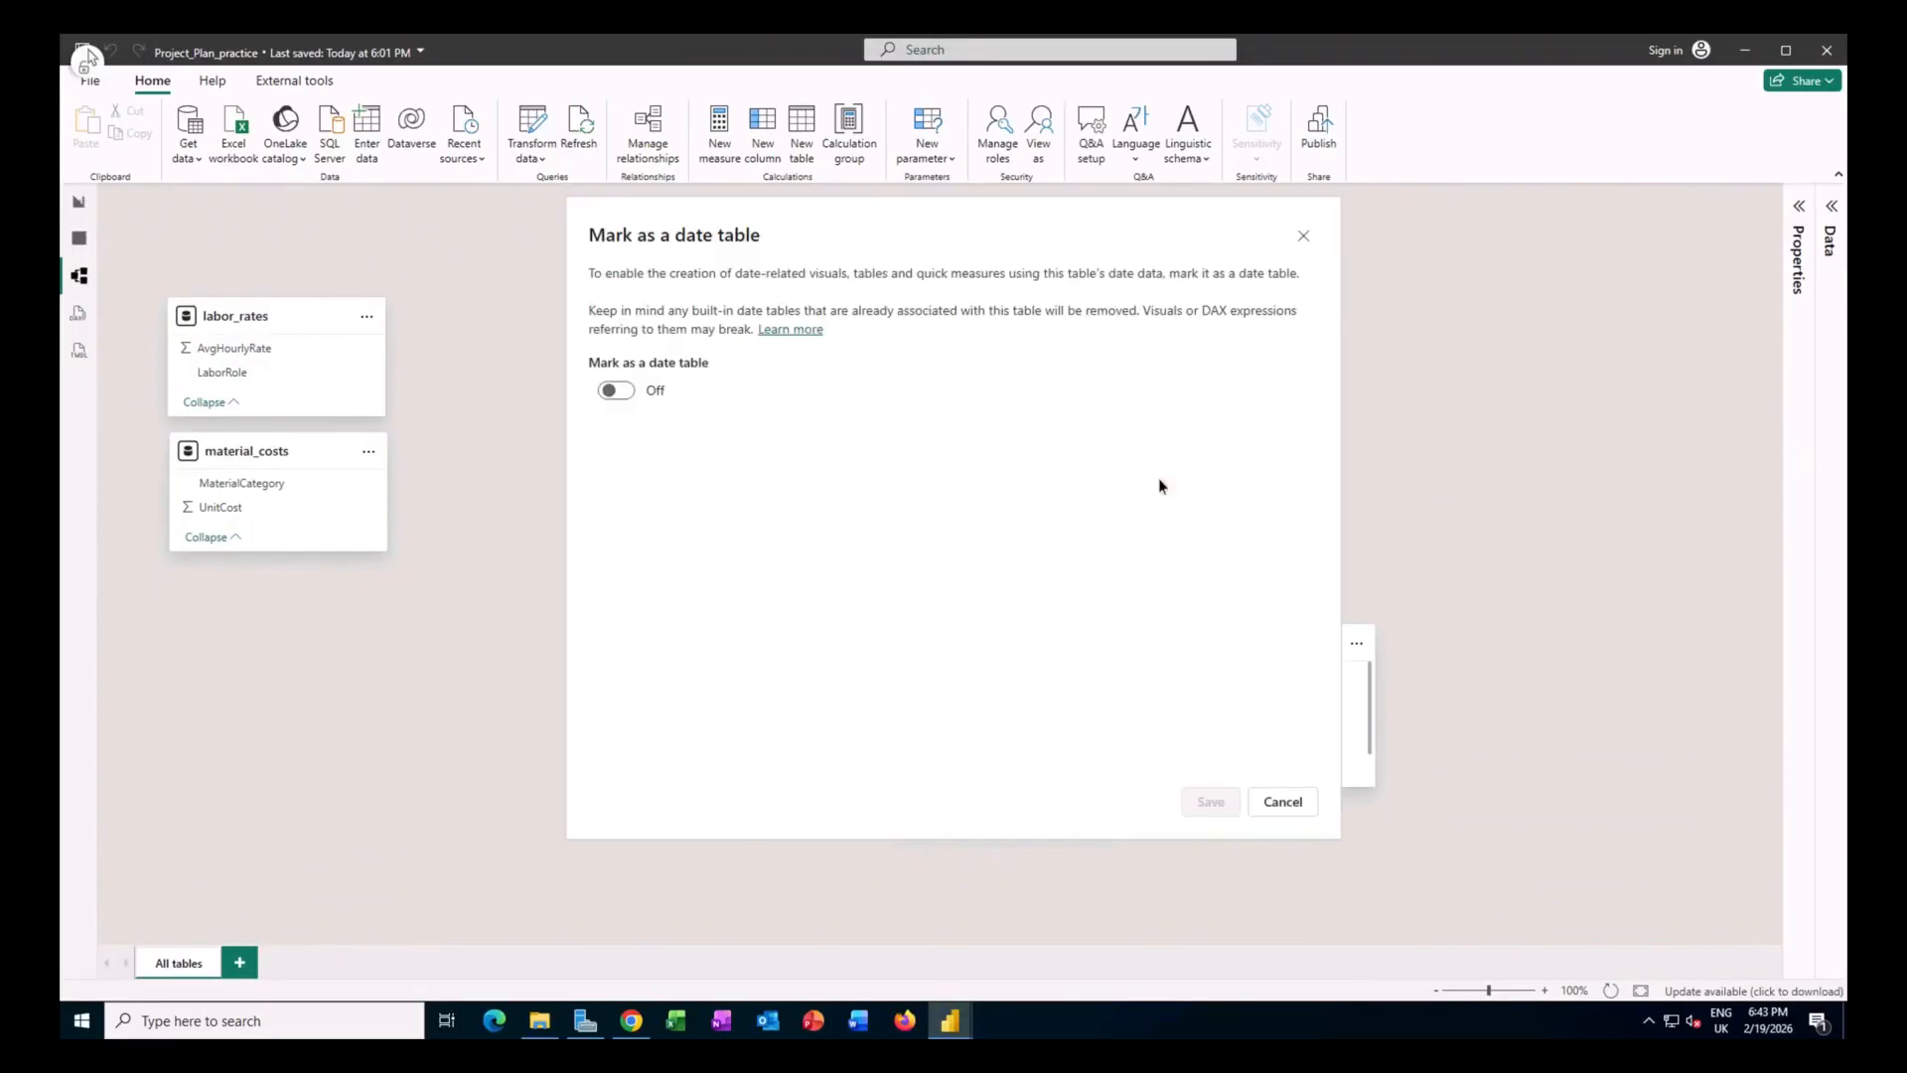
{"action": "left_click", "coordinate": [617, 397]}
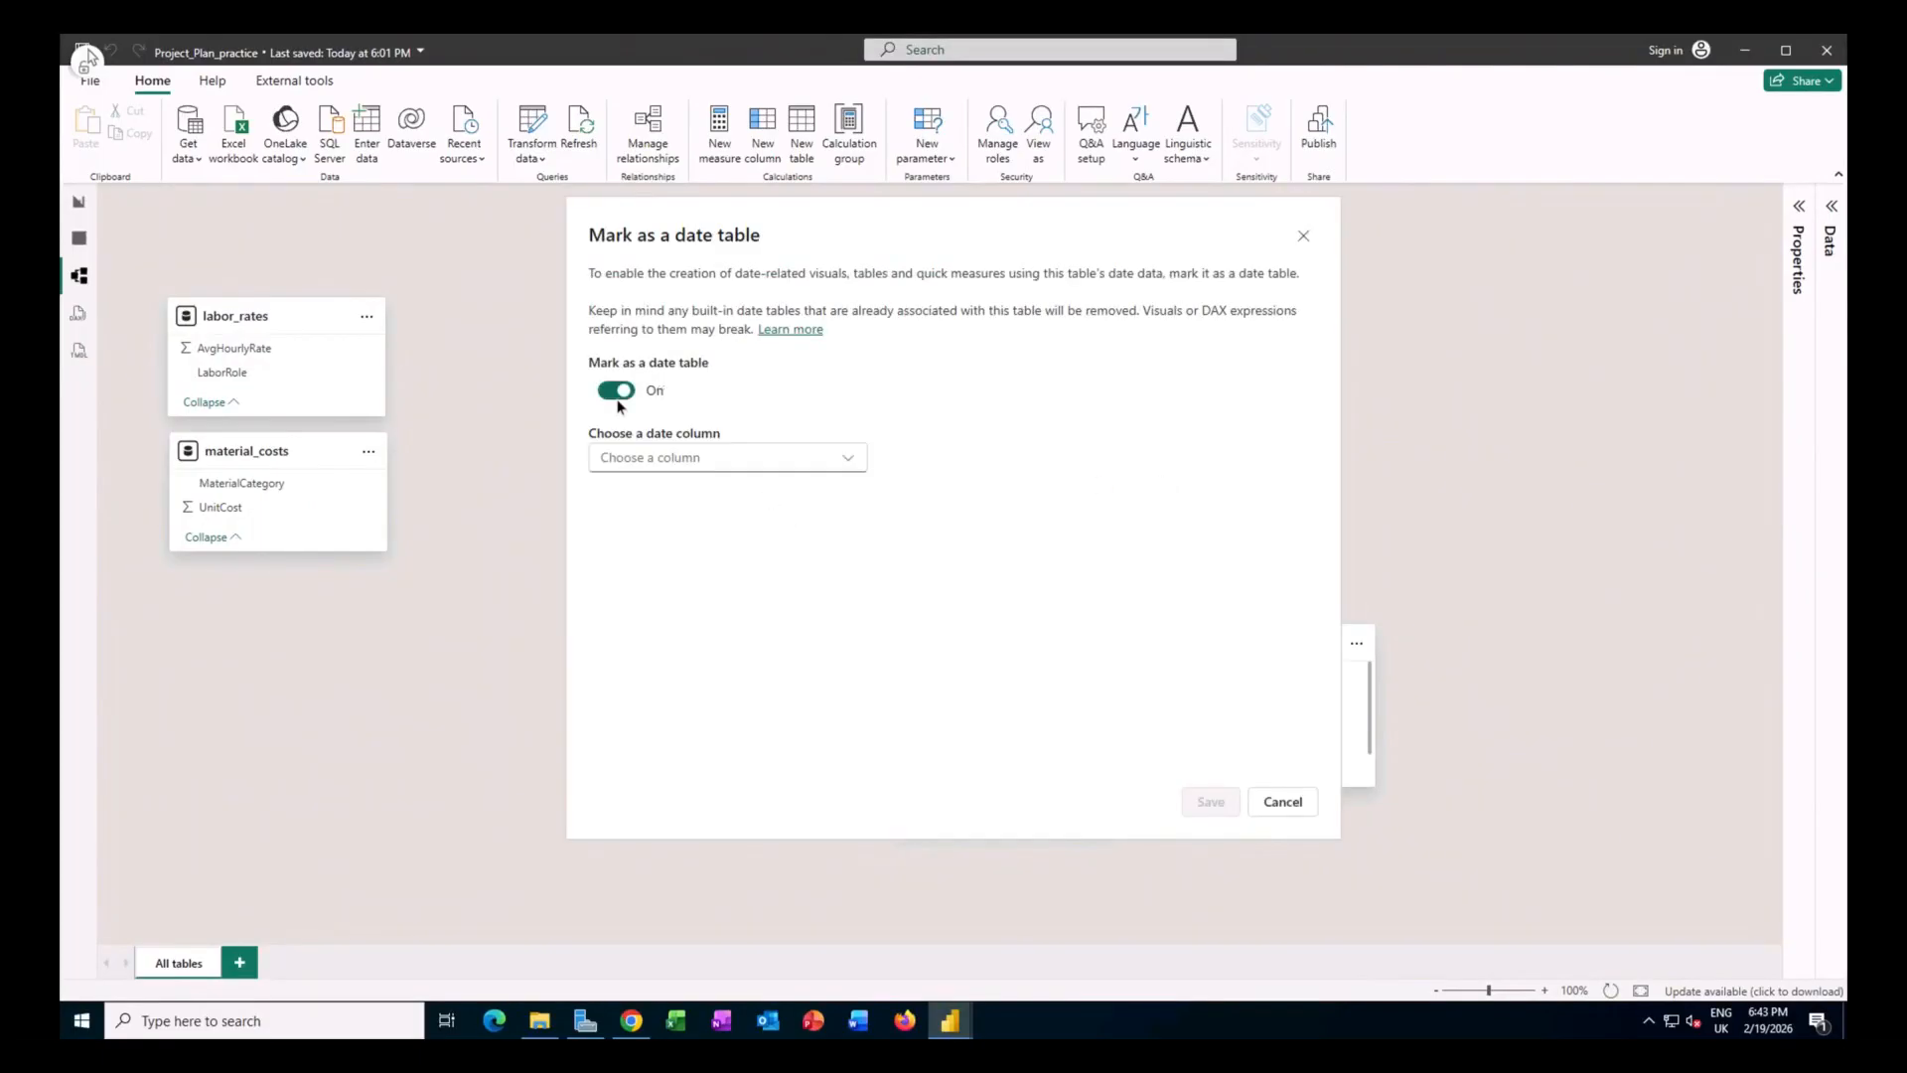
{"action": "left_click", "coordinate": [688, 463]}
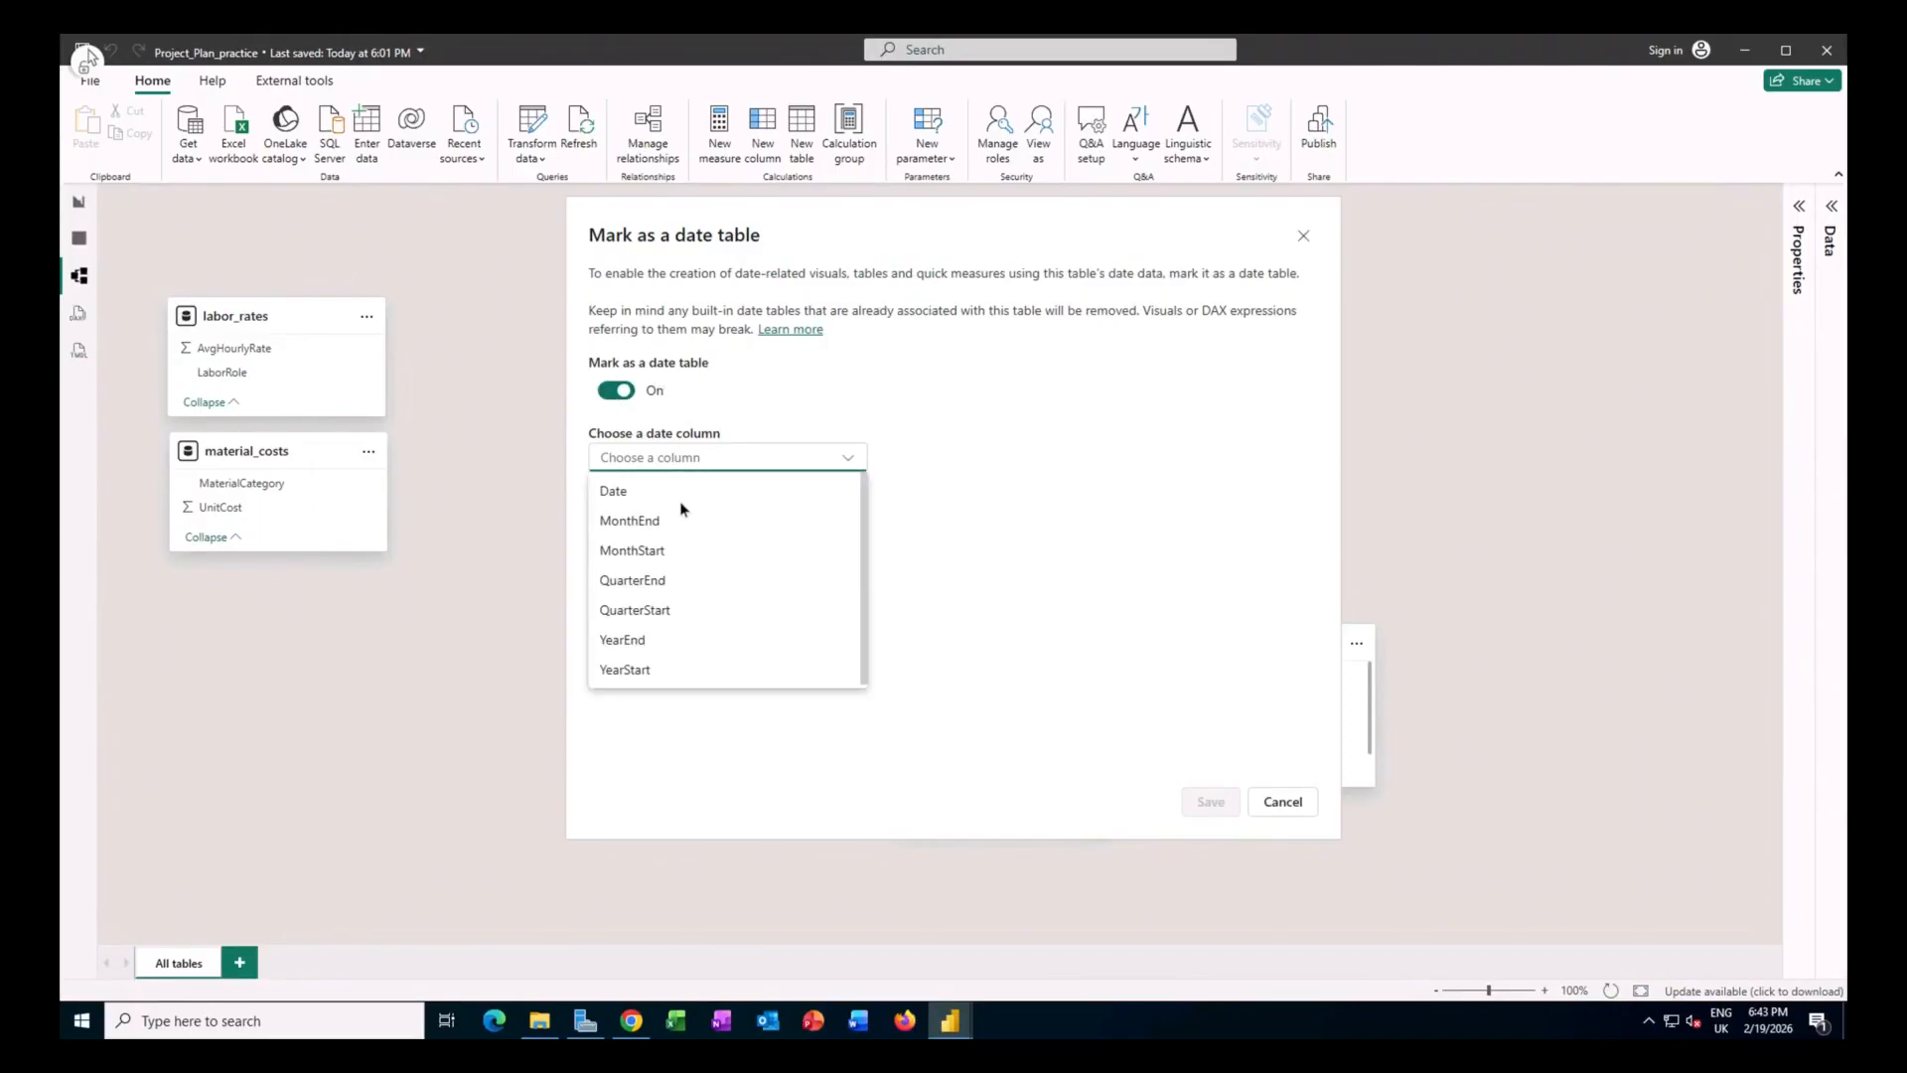
{"action": "left_click", "coordinate": [677, 497]}
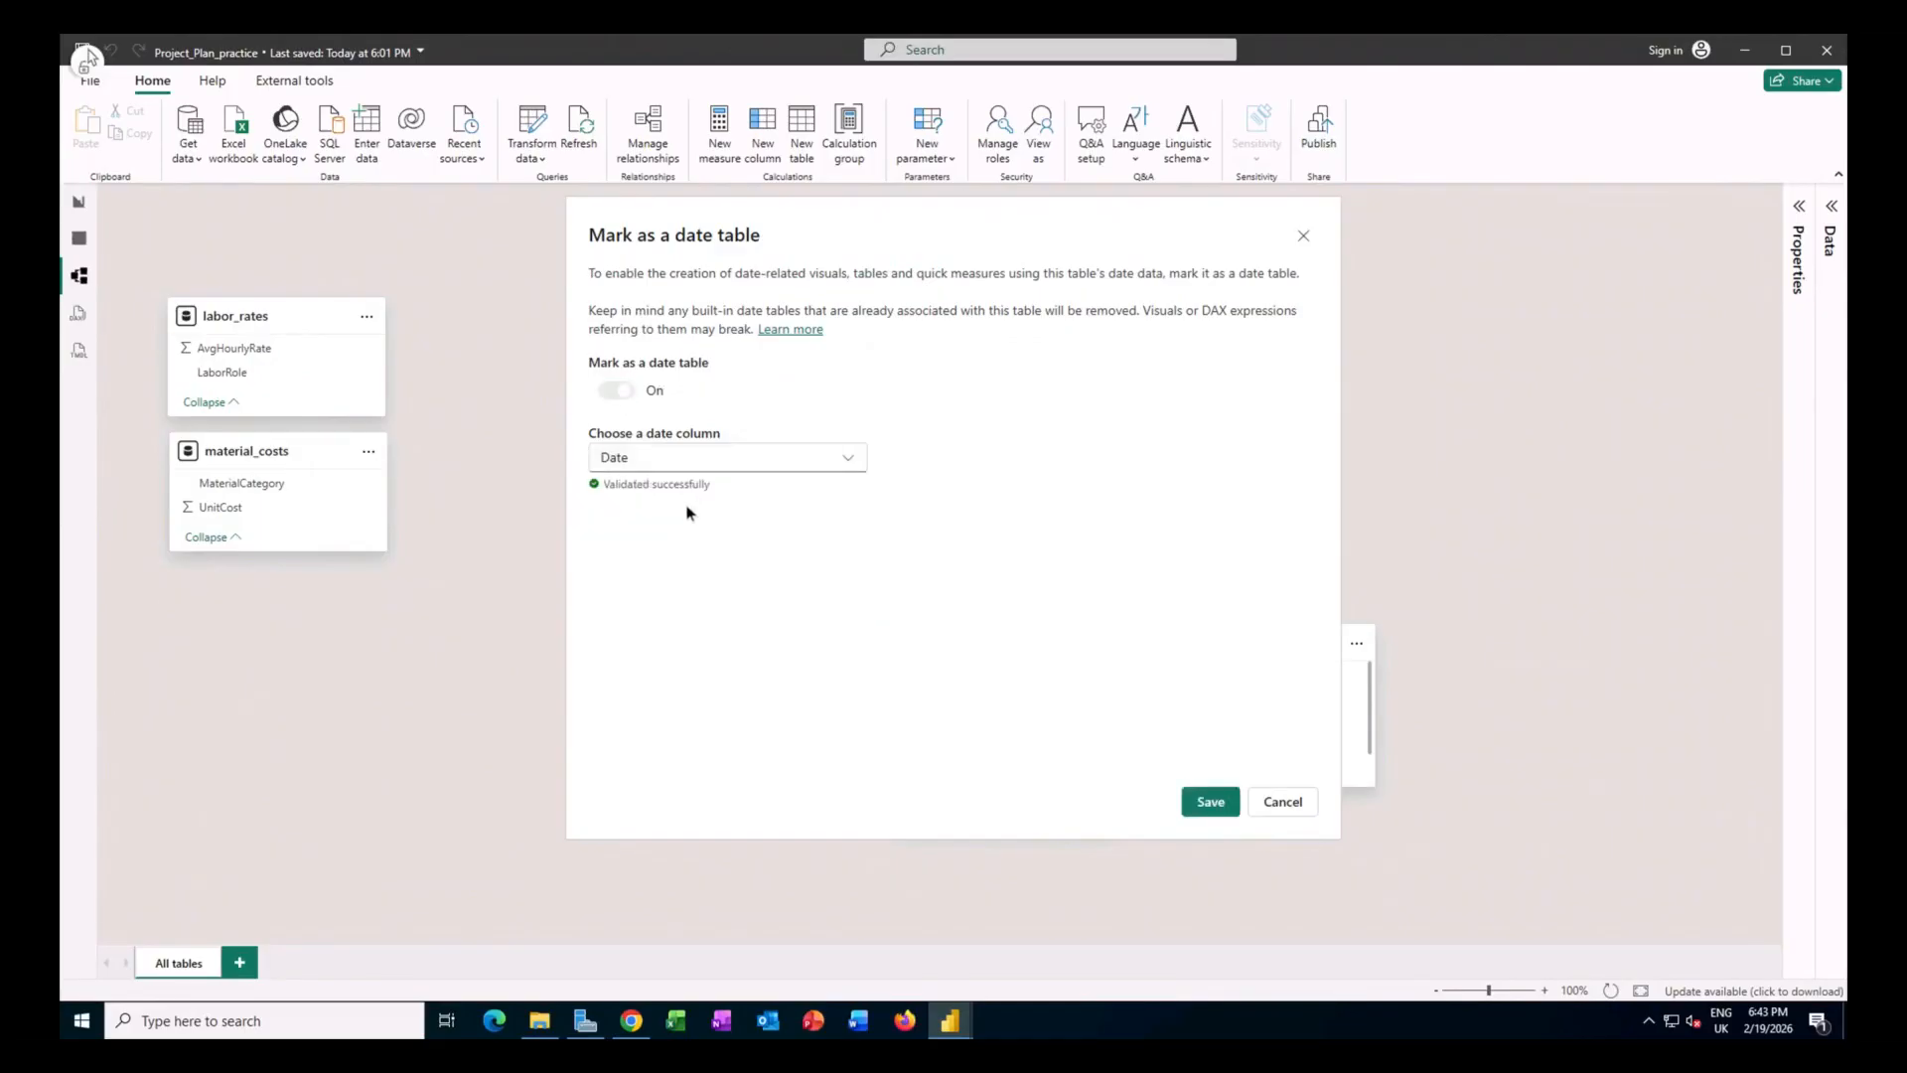
{"action": "left_click", "coordinate": [1219, 807]}
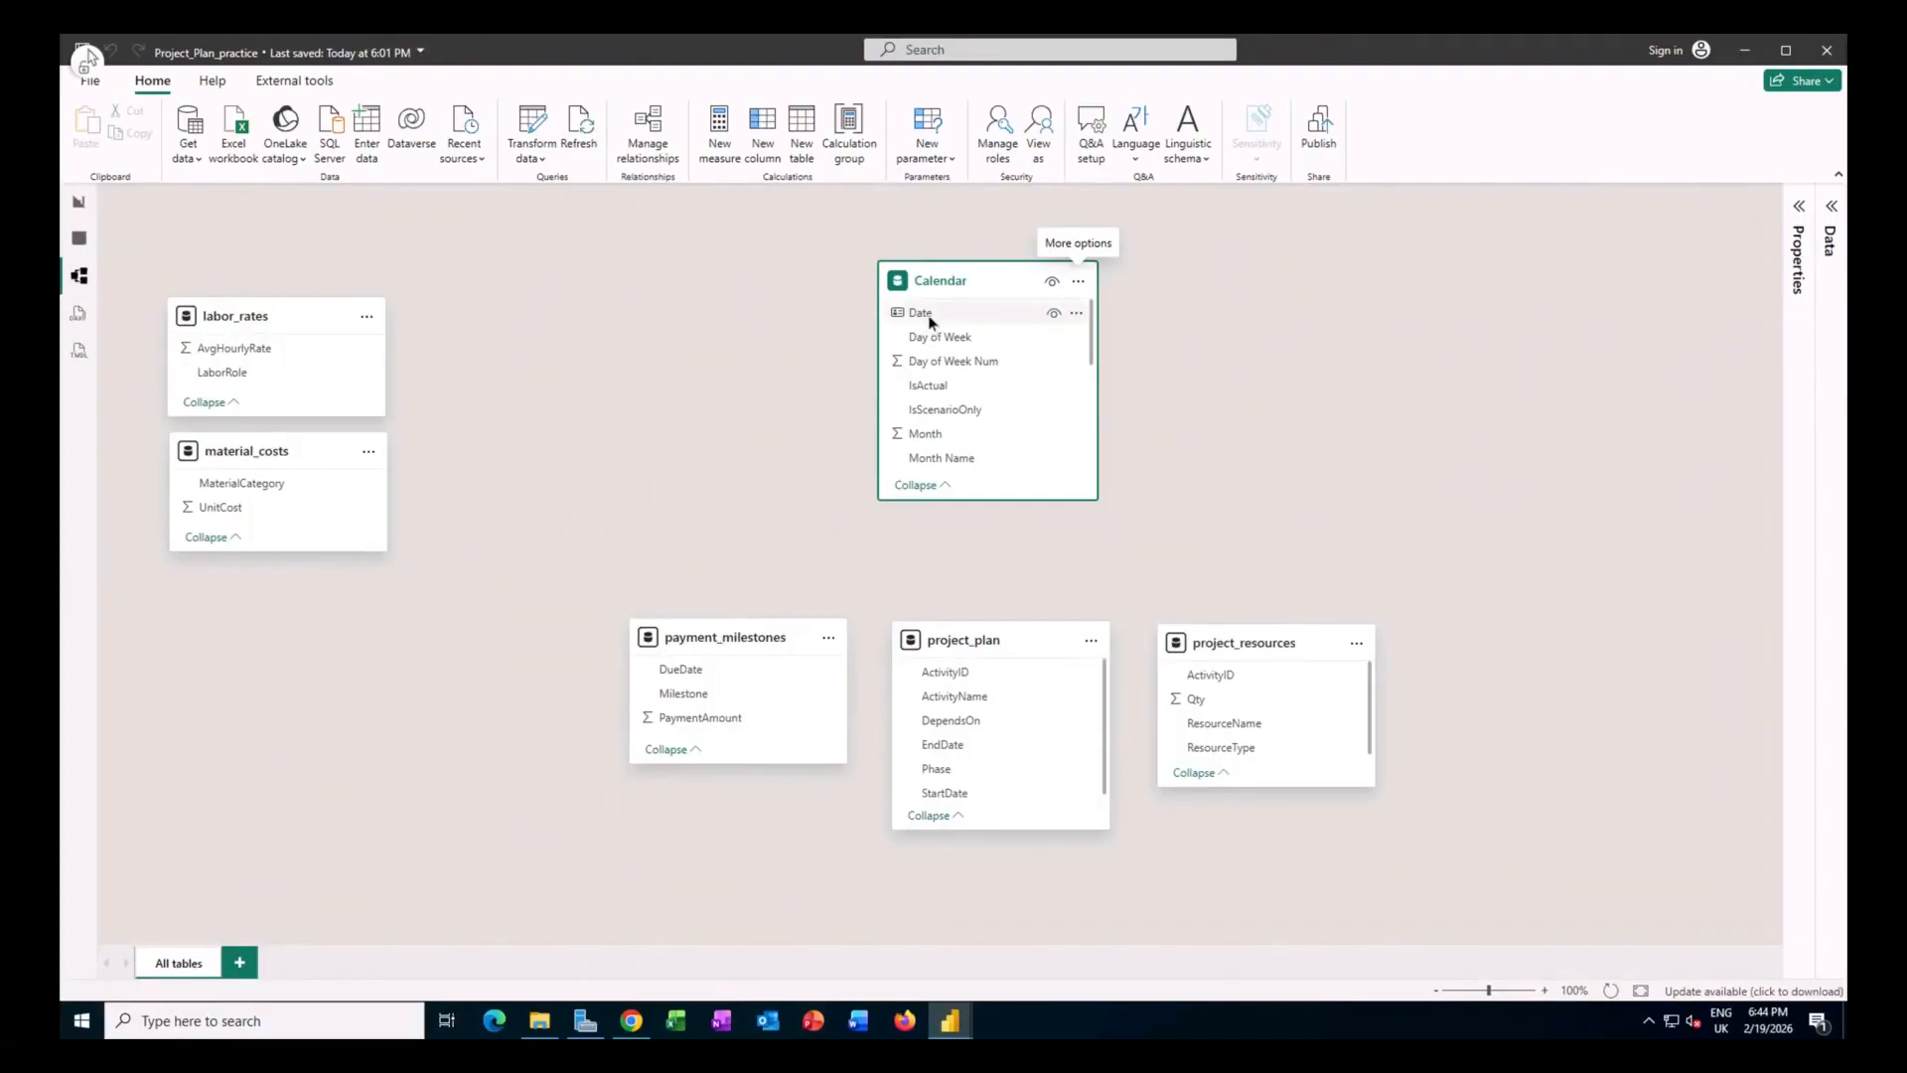
Create an active relationship from Calendar Date to payment_milestones DueDate with One to many (1:*) cardinality and Single cross-filter direction.
{"action": "left_click_drag", "start_coordinate": [931, 320], "coordinate": [728, 671]}
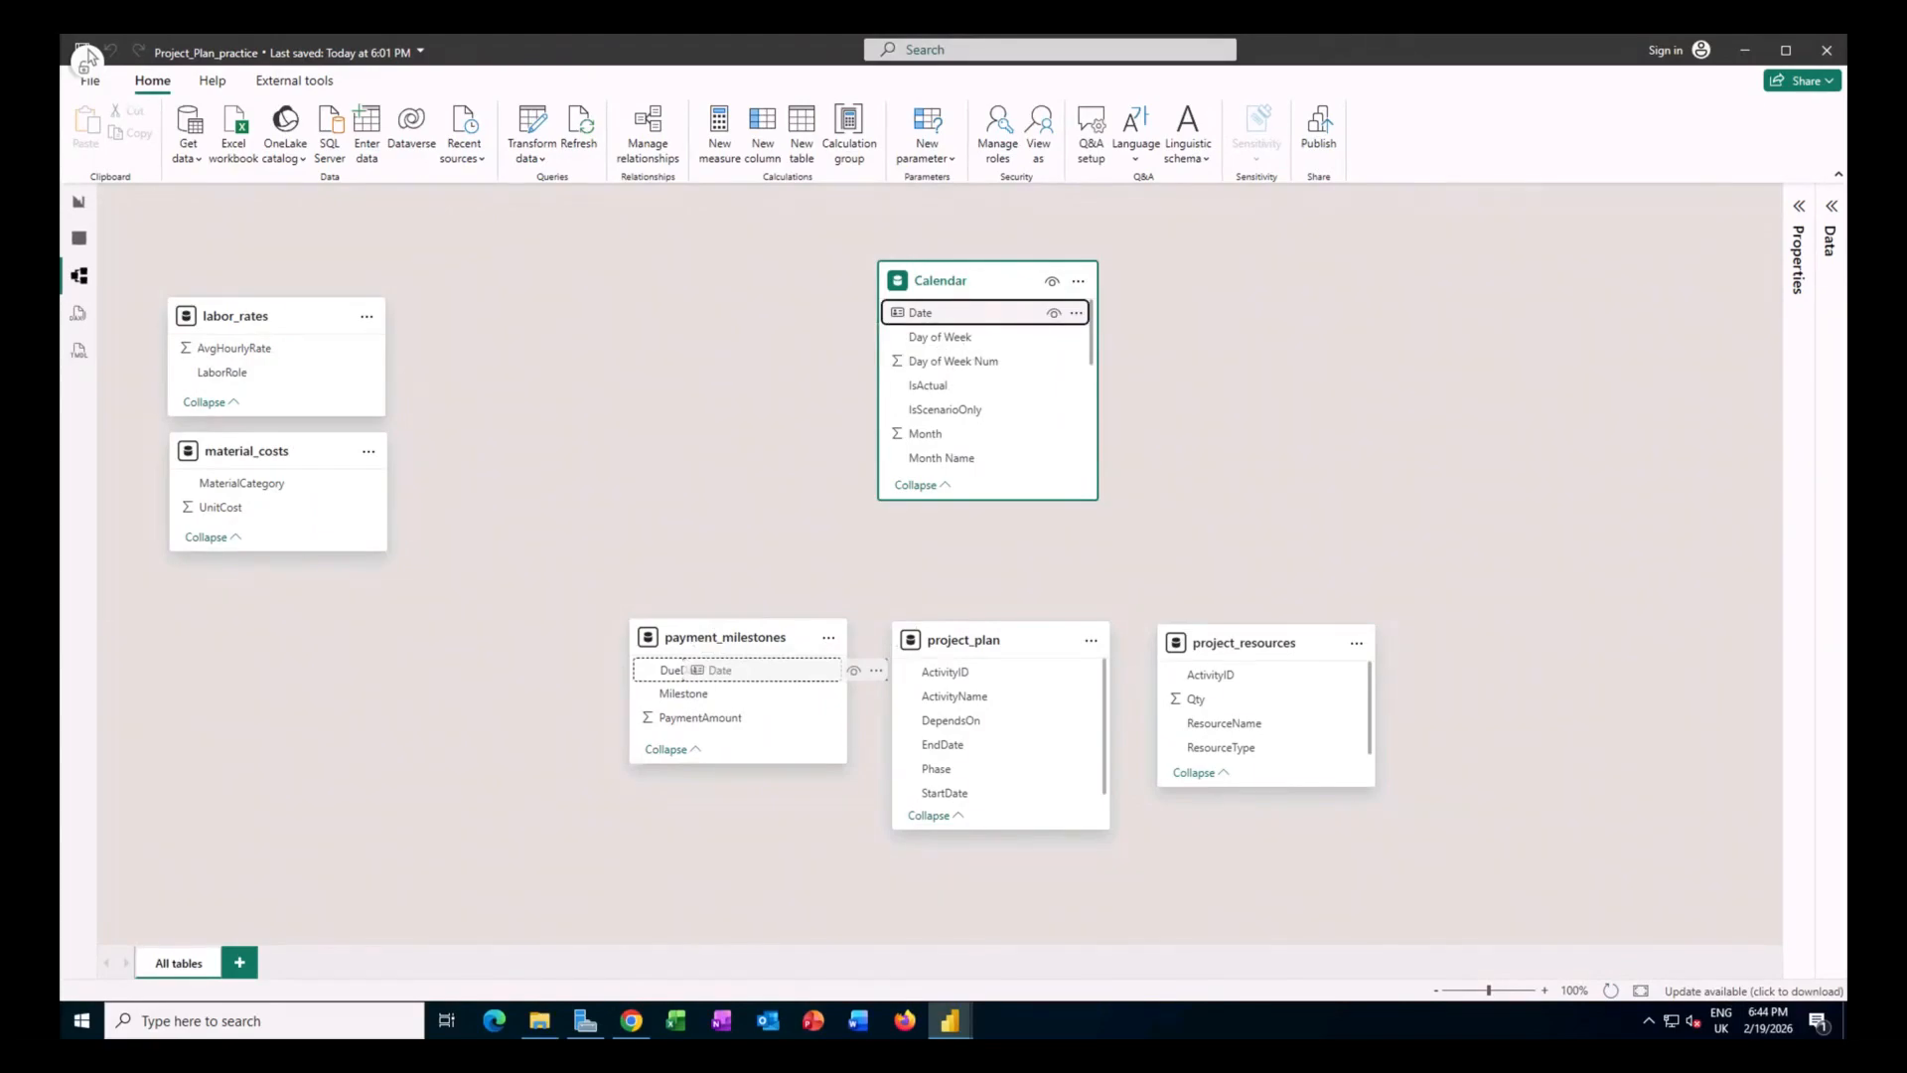
{"action": "mouse_move", "coordinate": [728, 672]}
{"action": "left_mouse_down"}
{"action": "mouse_move", "coordinate": [715, 682]}
{"action": "mouse_move", "coordinate": [765, 679]}
{"action": "left_mouse_up"}
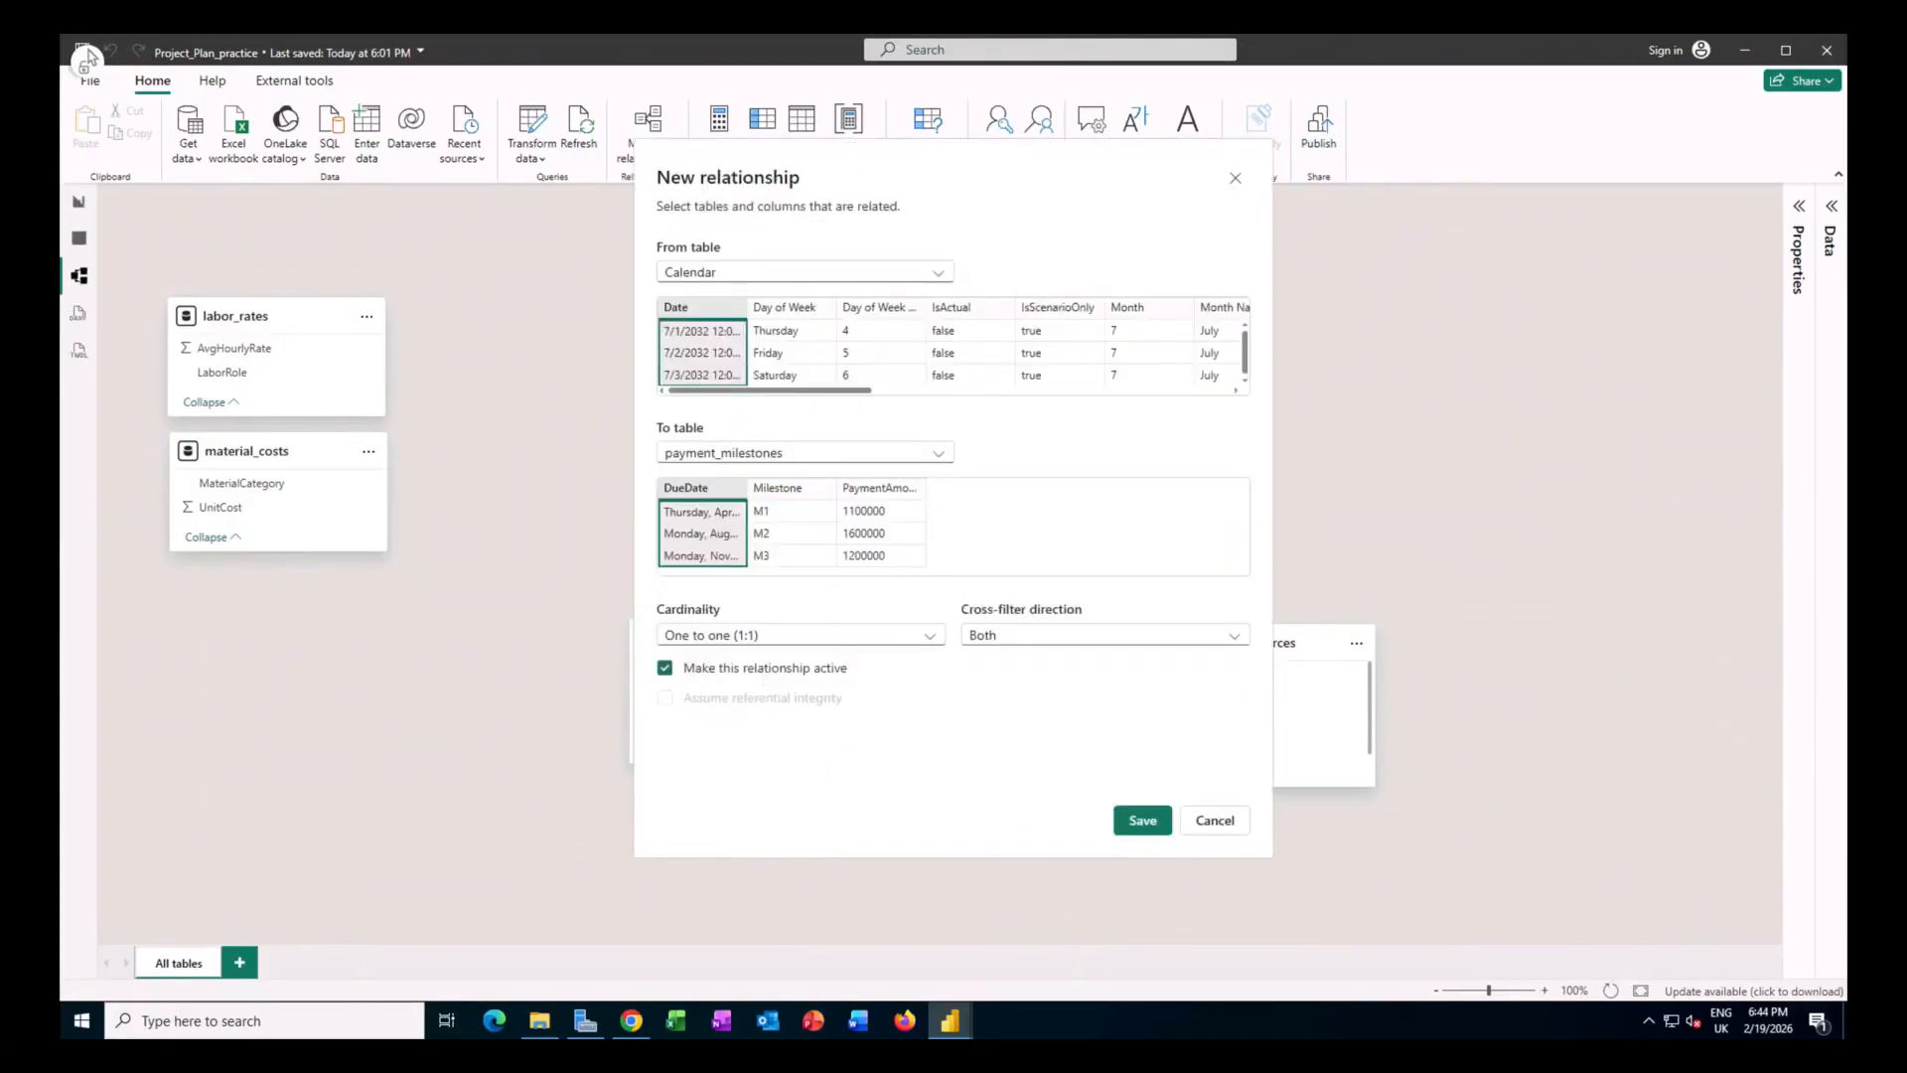
{"action": "left_click", "coordinate": [846, 638]}
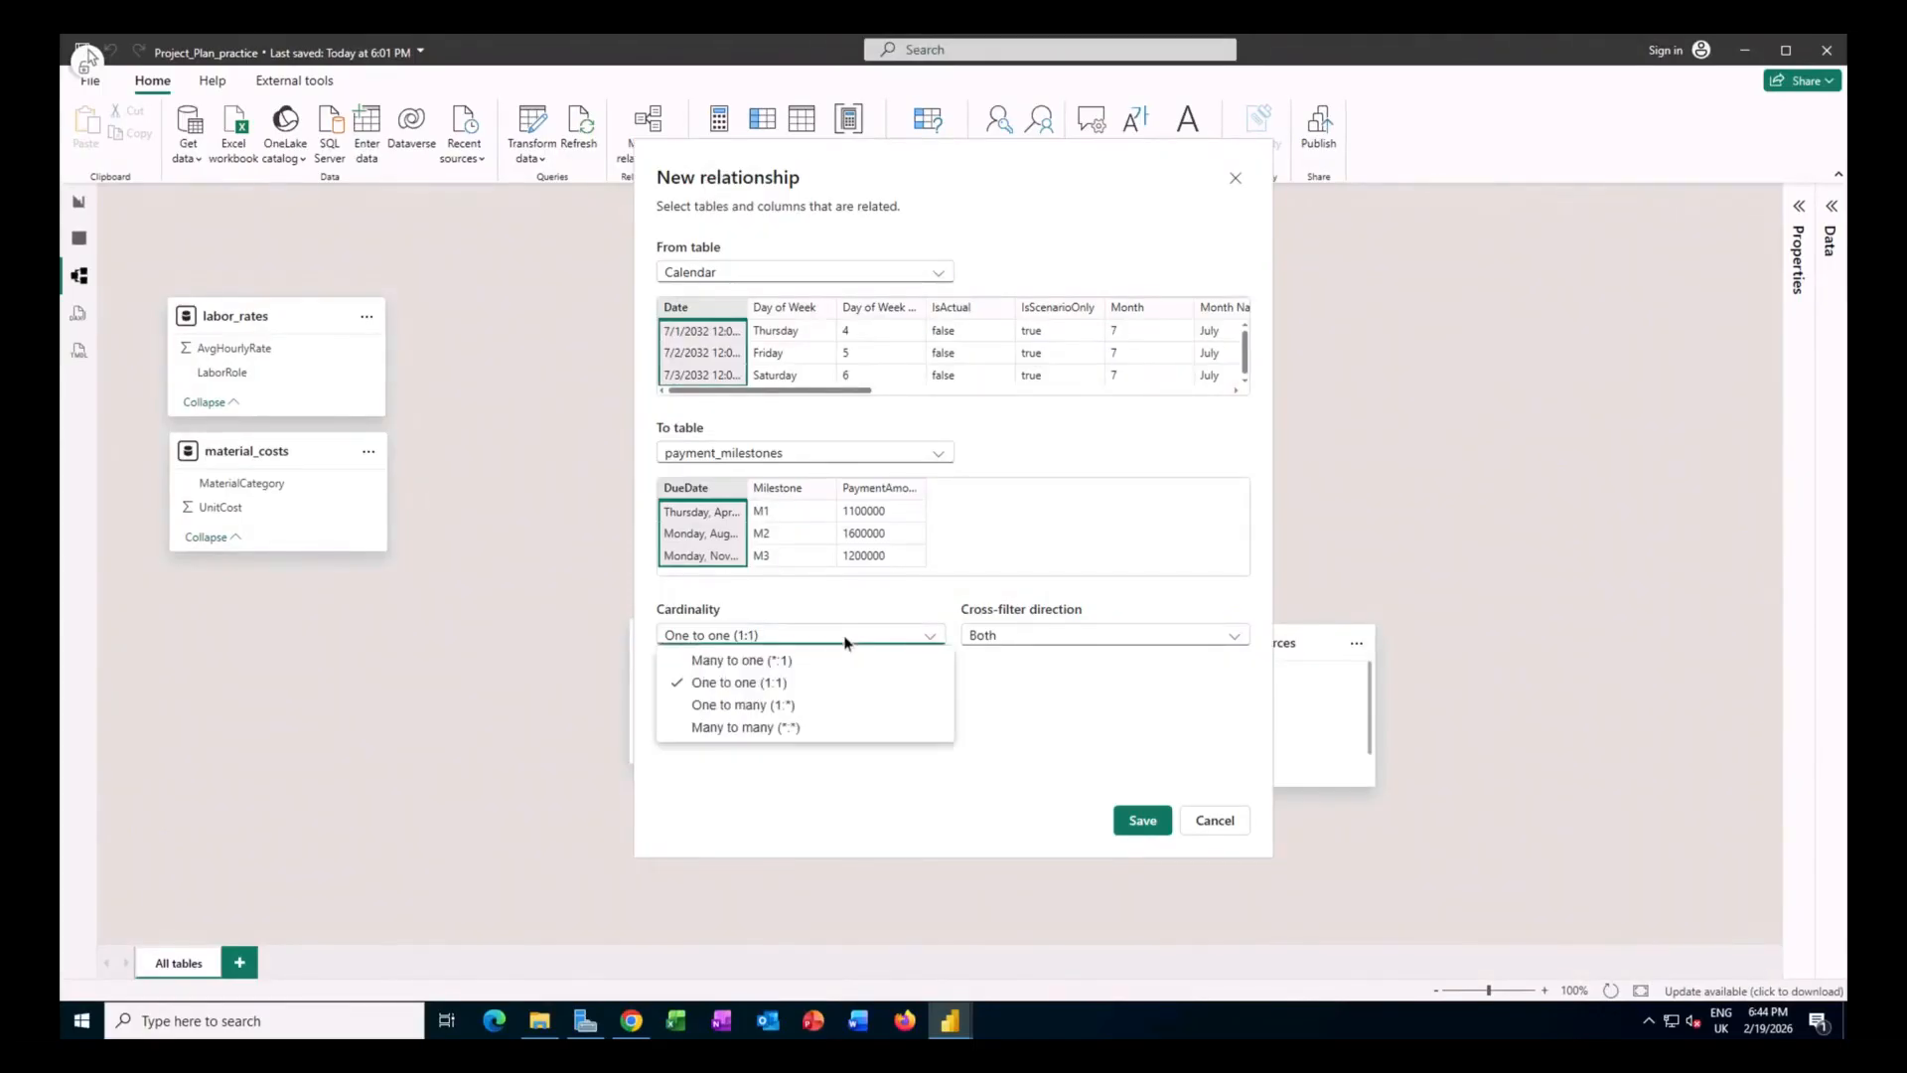
{"action": "left_click", "coordinate": [823, 705]}
{"action": "left_click", "coordinate": [1042, 641]}
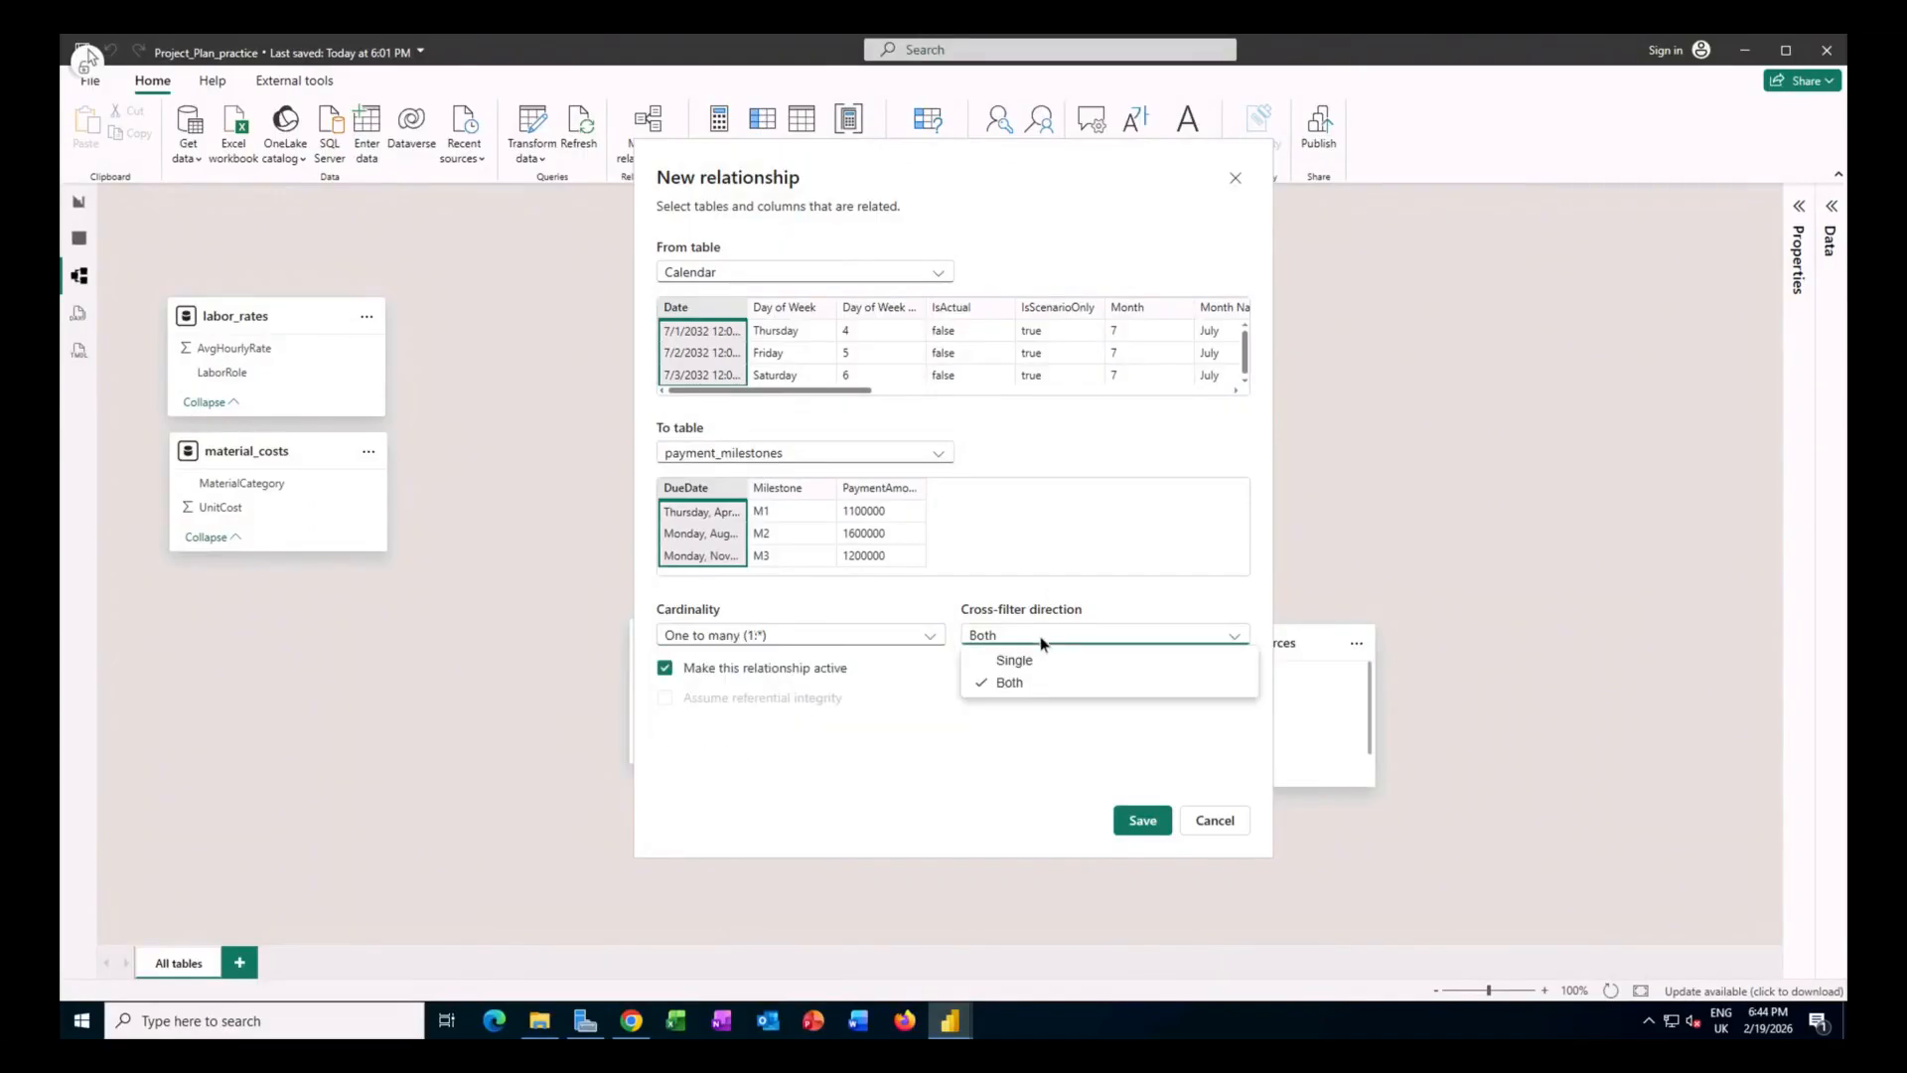
{"action": "left_click", "coordinate": [1039, 661]}
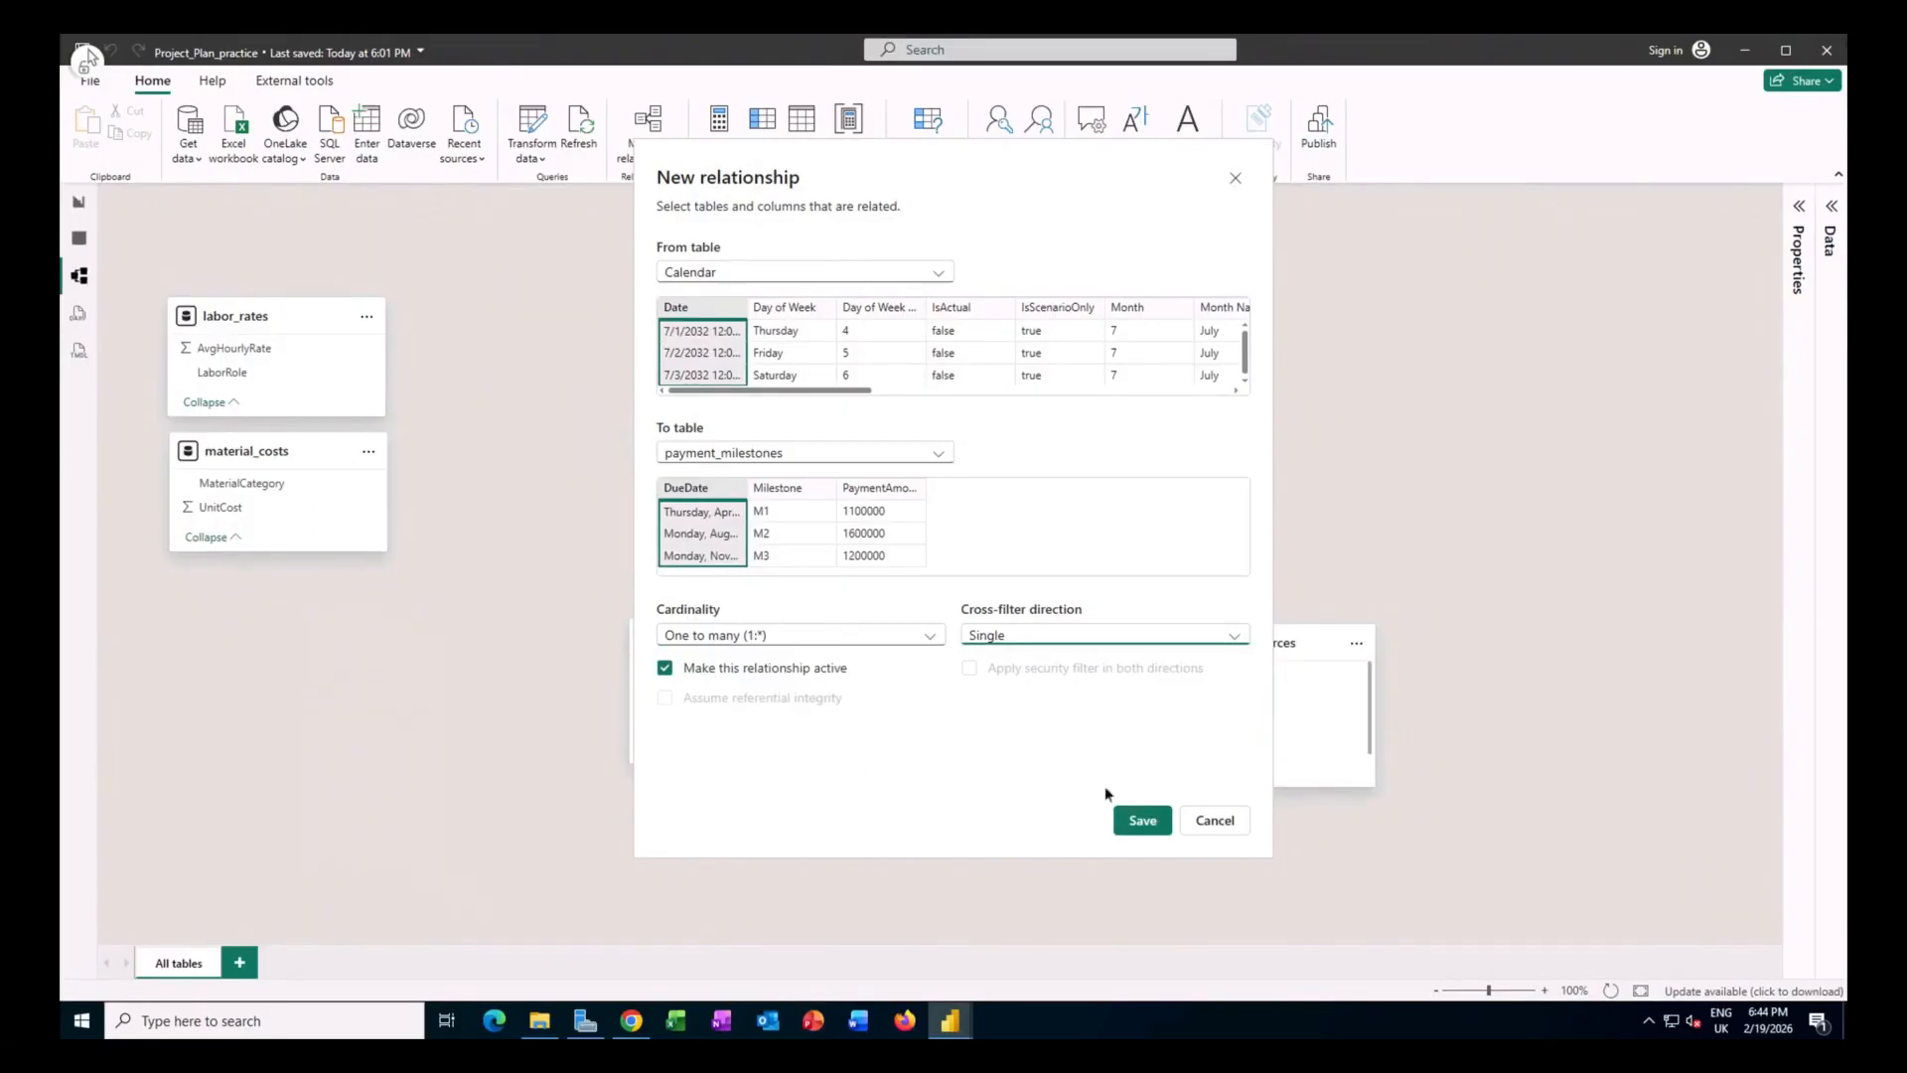
{"action": "left_click", "coordinate": [1141, 822]}
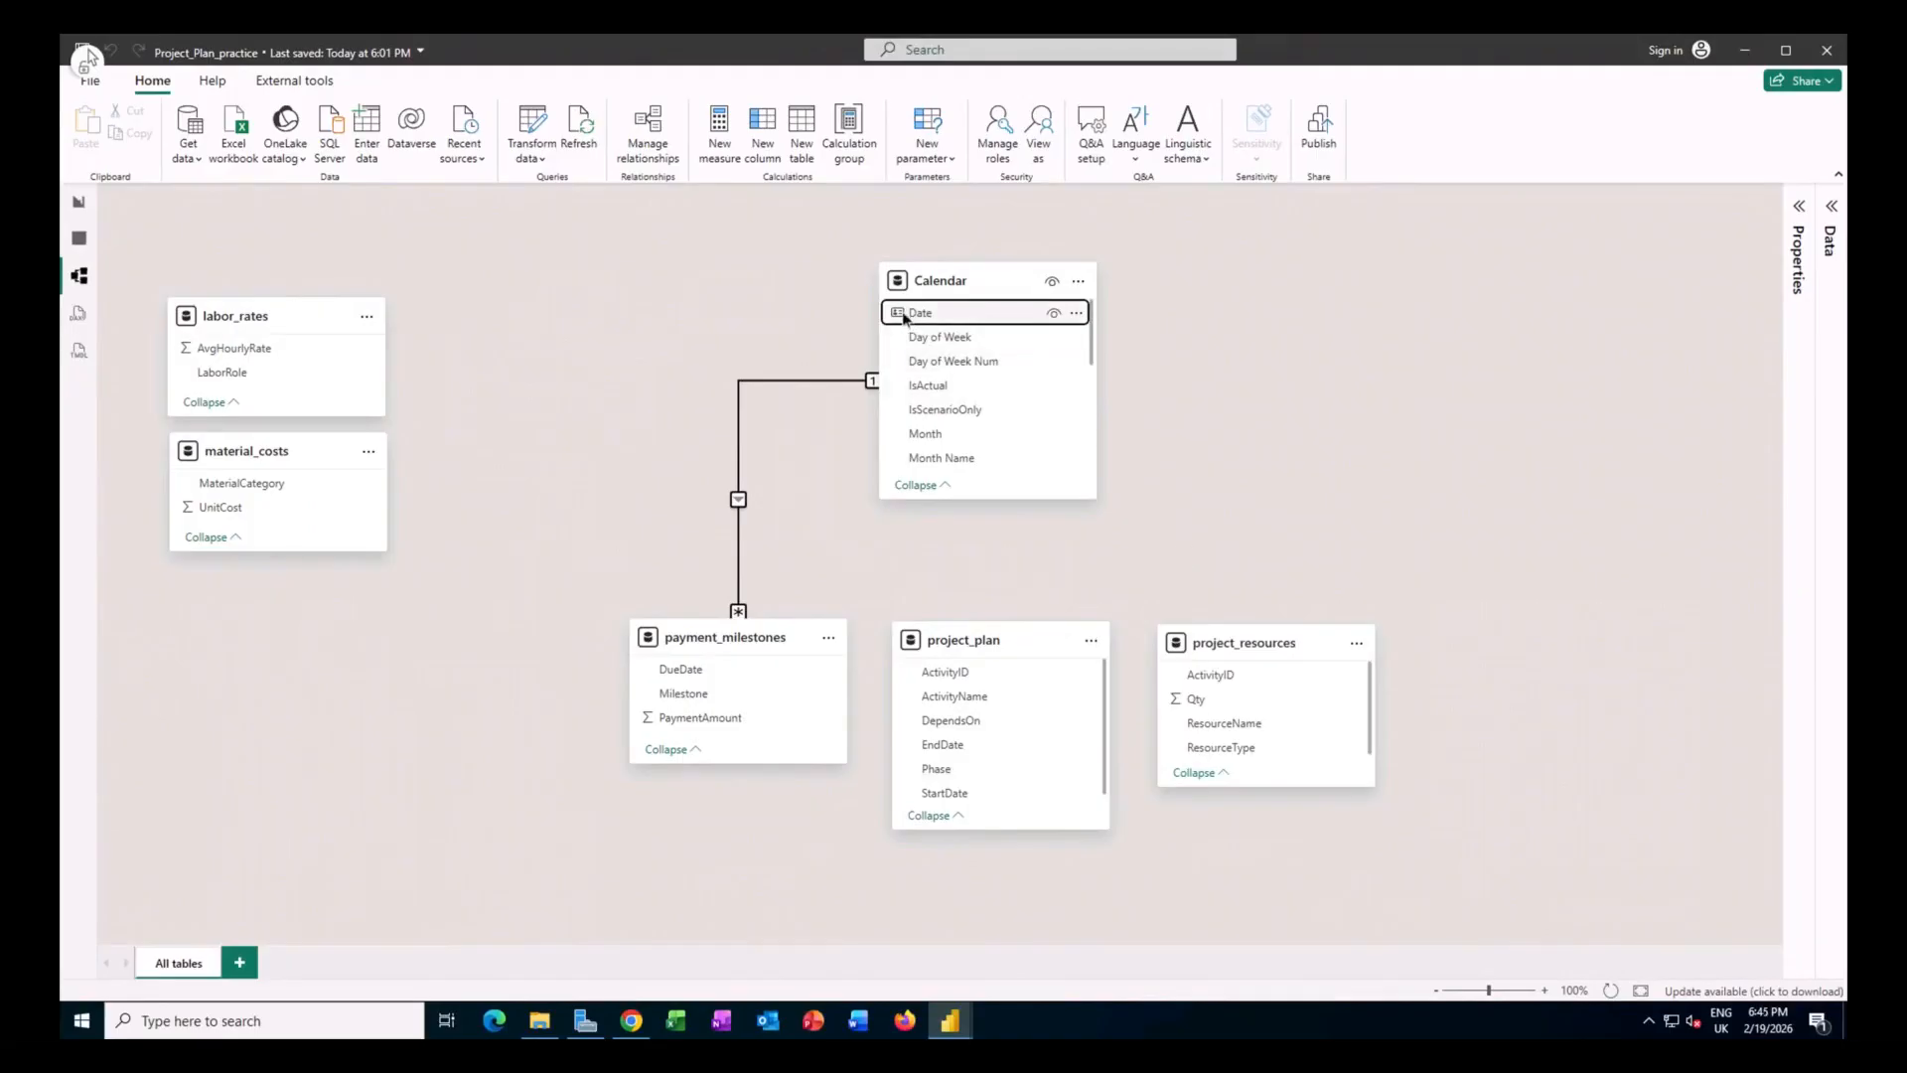
Create an active relationship from Calendar Date to project_plan StartDate with One to many (1:*) cardinality and Single cross-filter direction.
{"action": "left_click_drag", "start_coordinate": [906, 320], "coordinate": [966, 795]}
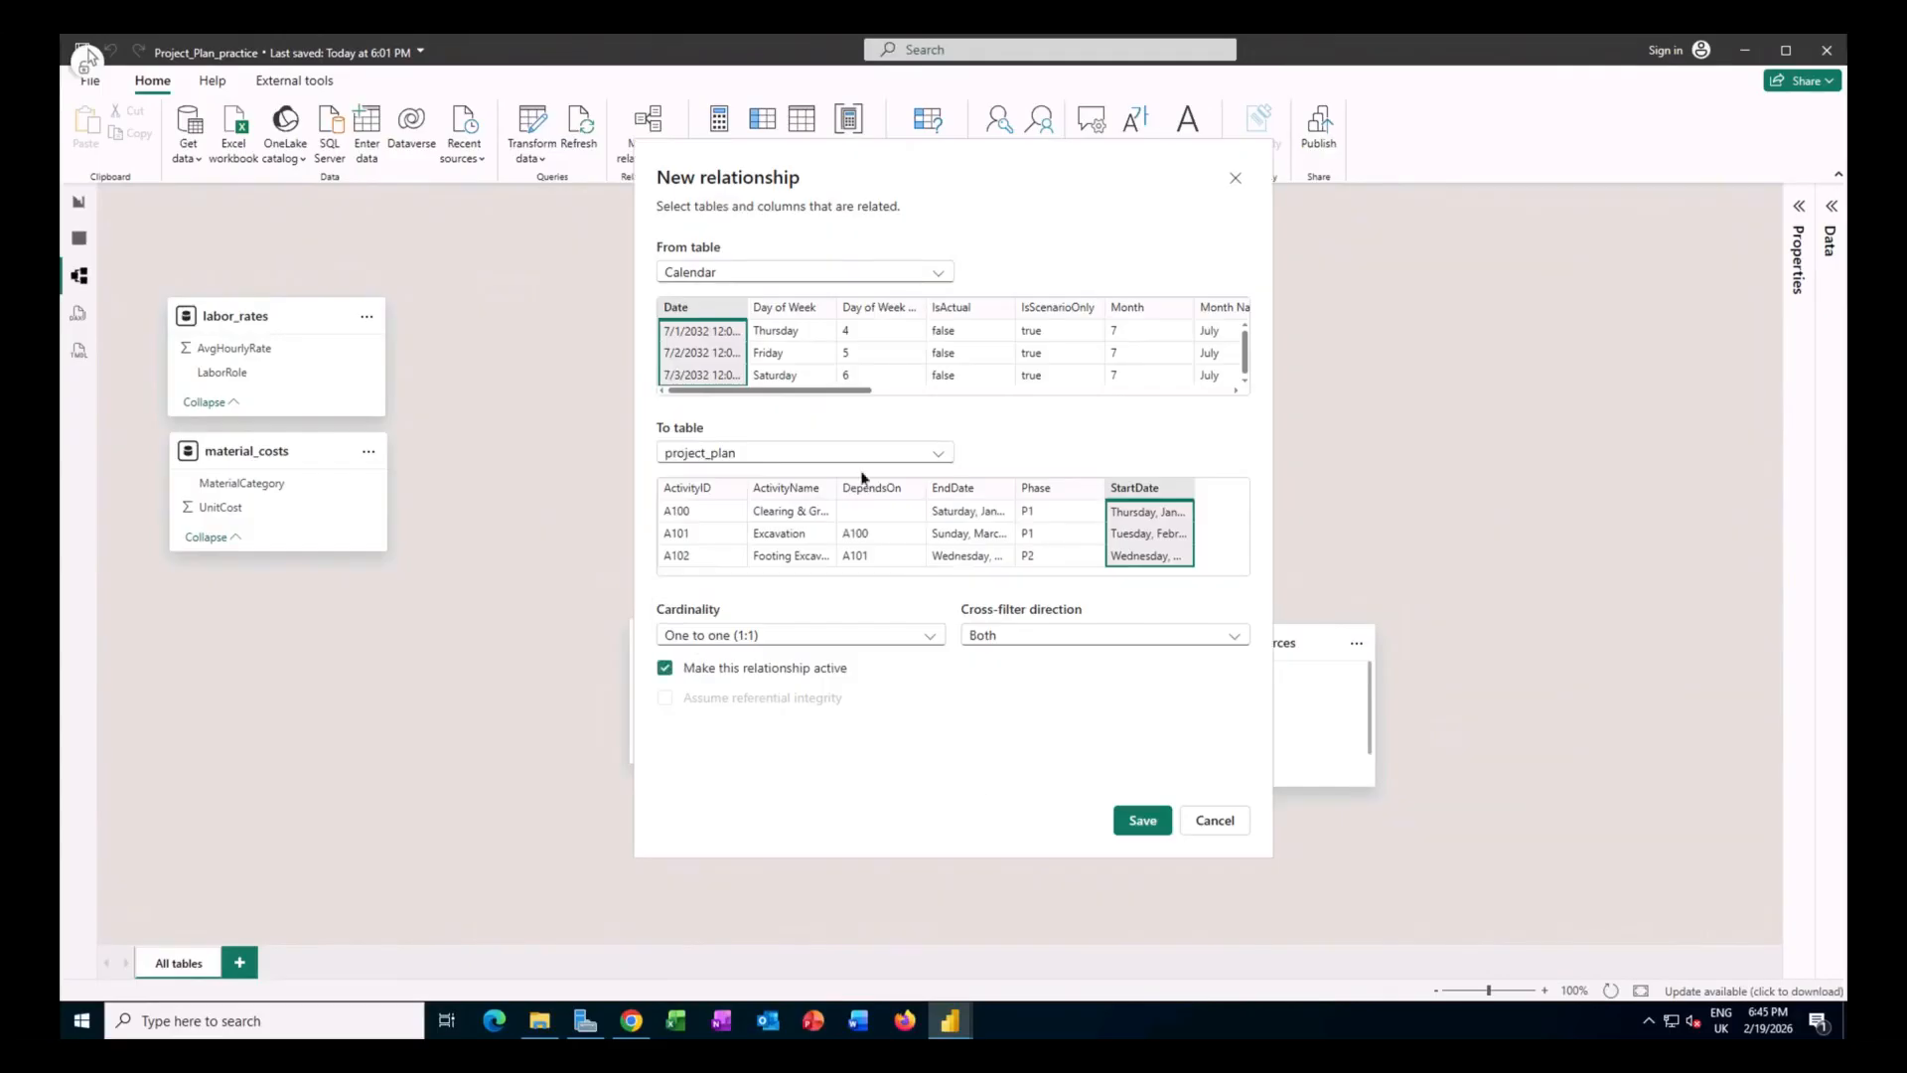
{"action": "left_click", "coordinate": [891, 637]}
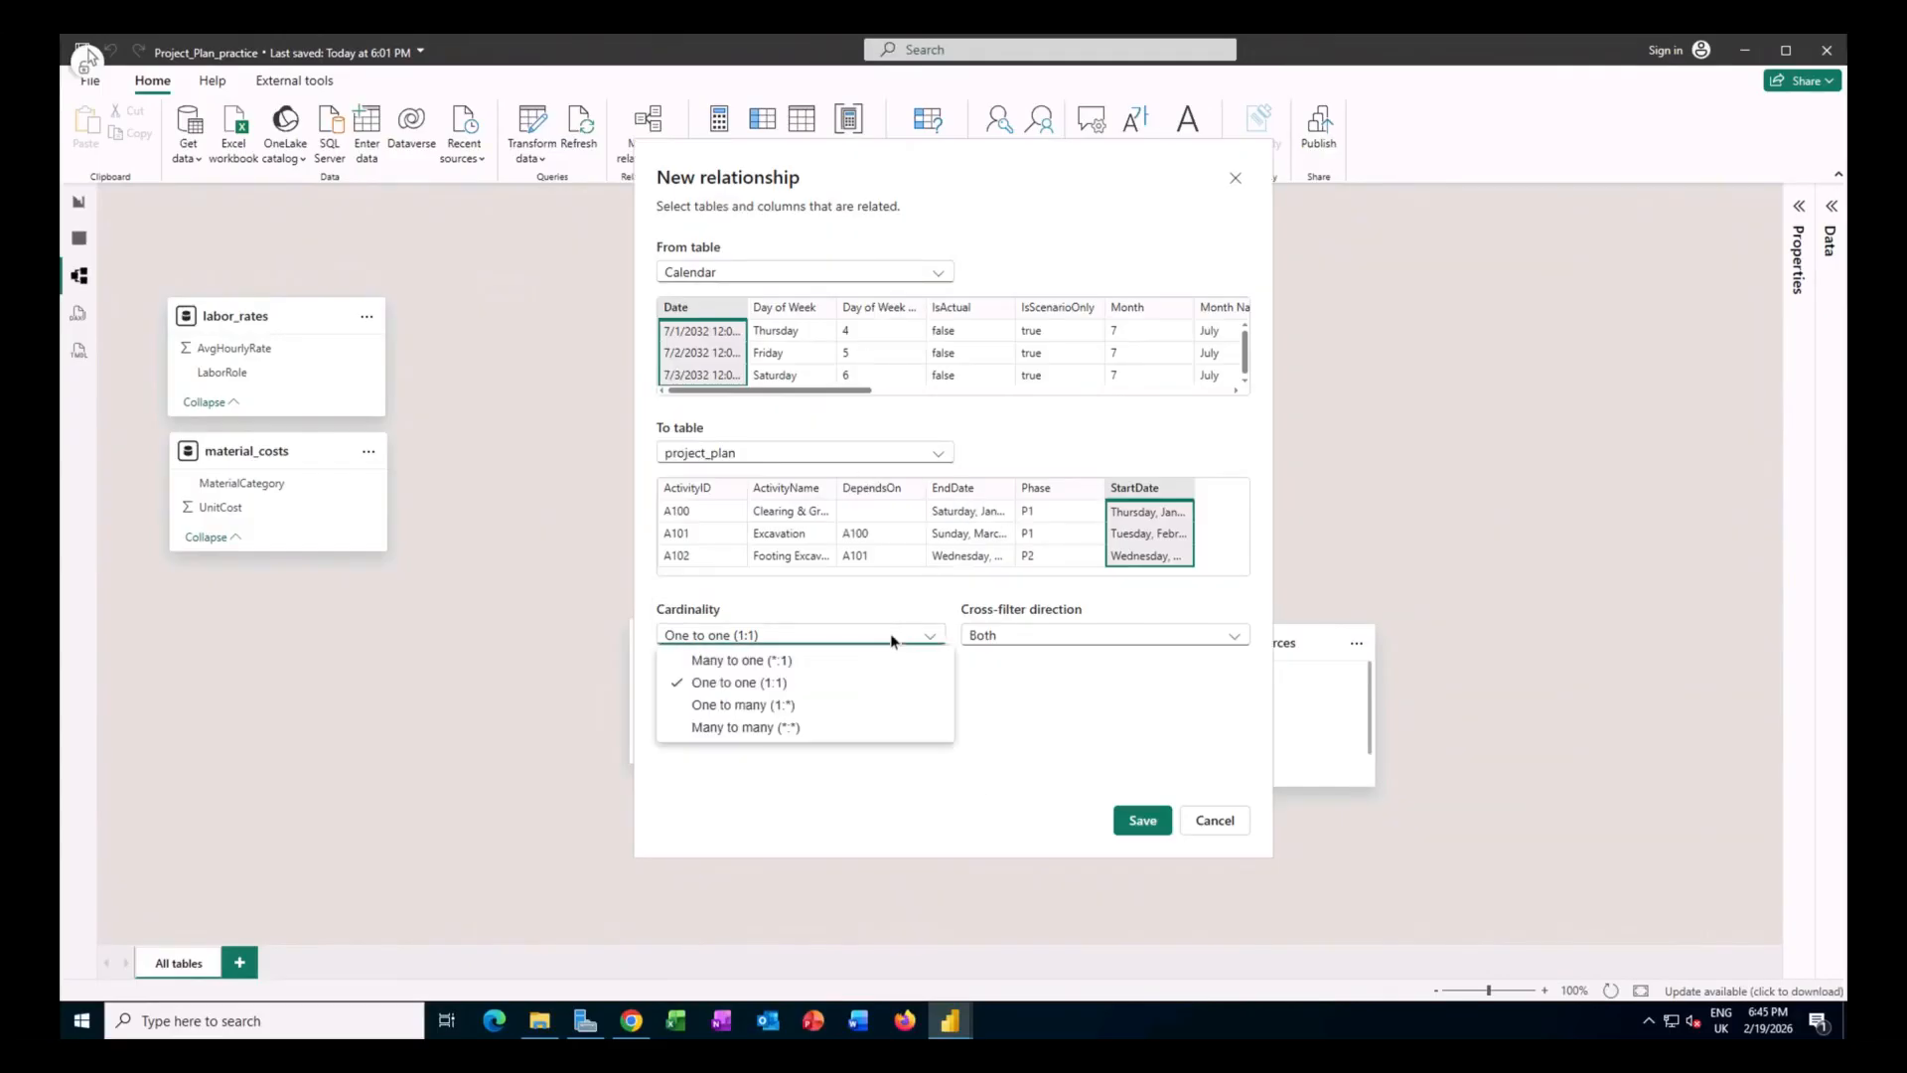
{"action": "left_click", "coordinate": [815, 706]}
{"action": "left_click", "coordinate": [1053, 639]}
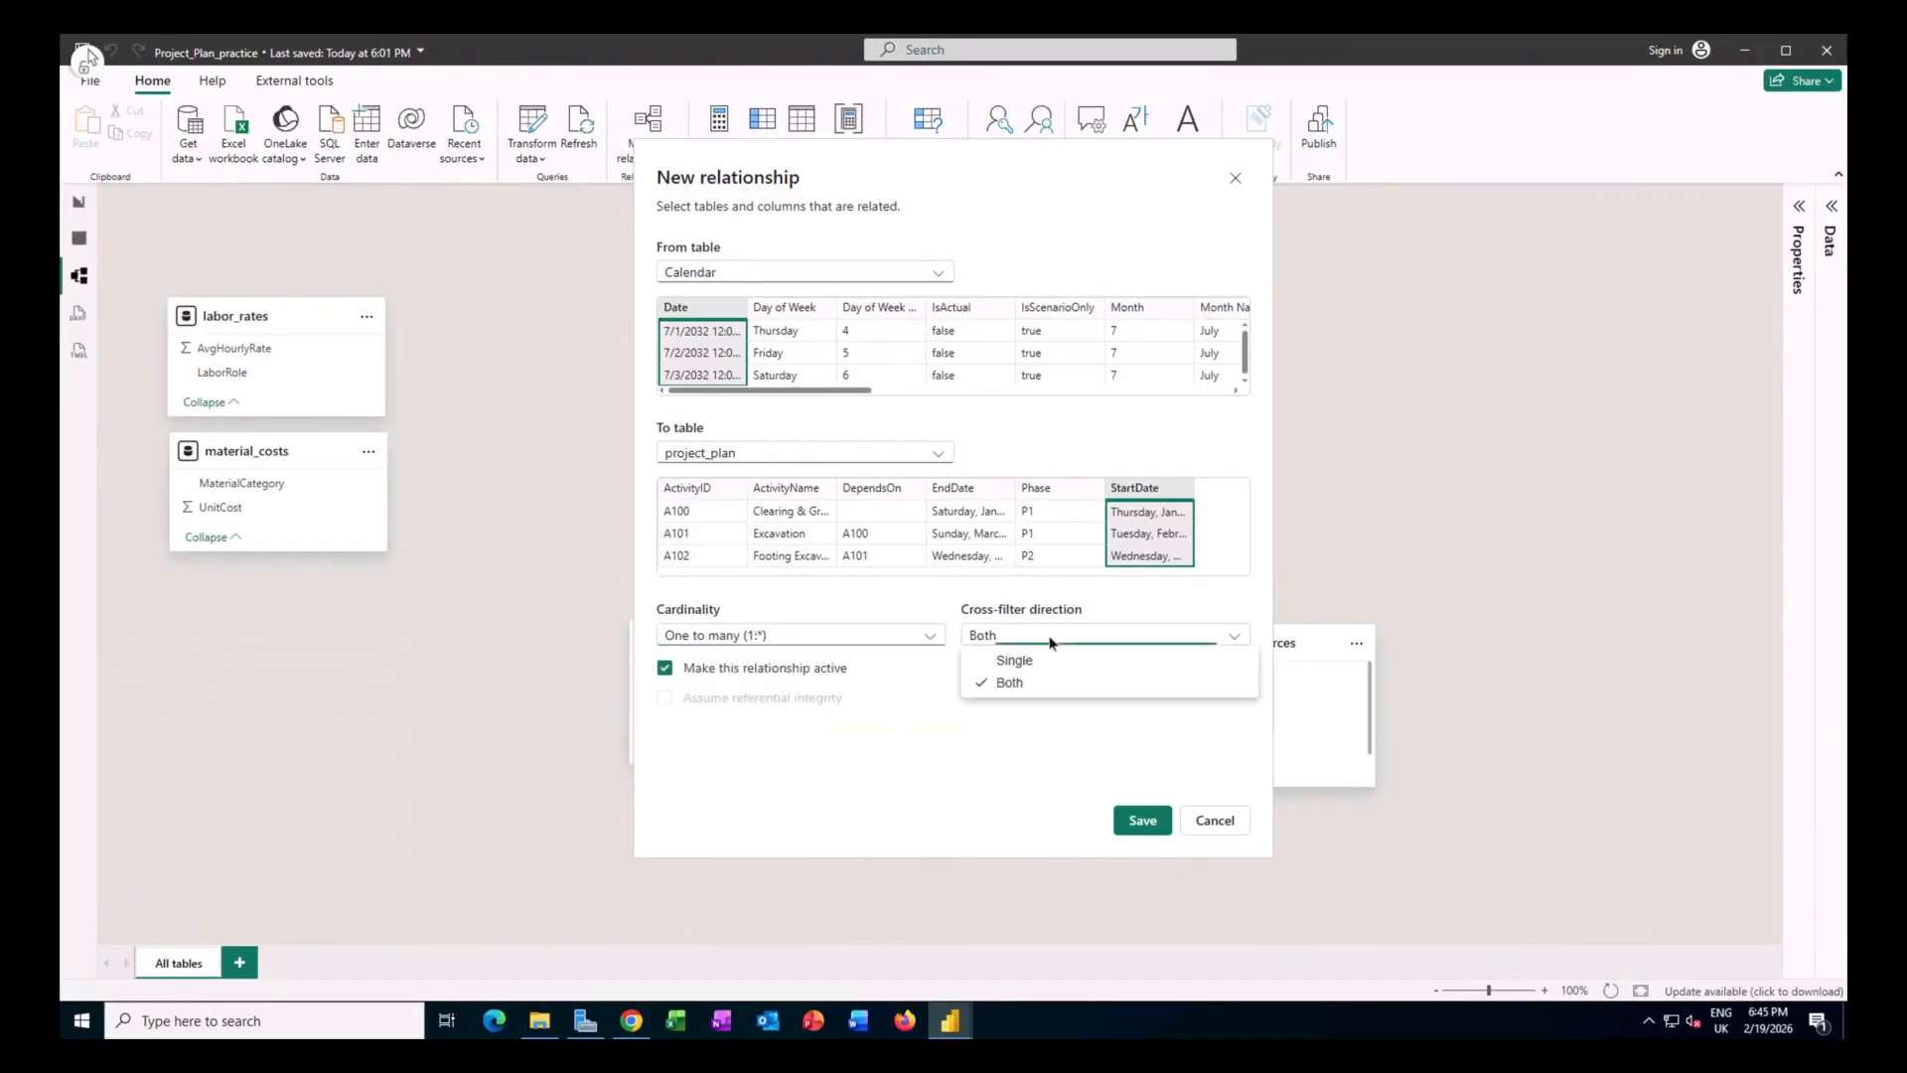
{"action": "left_click", "coordinate": [1051, 662]}
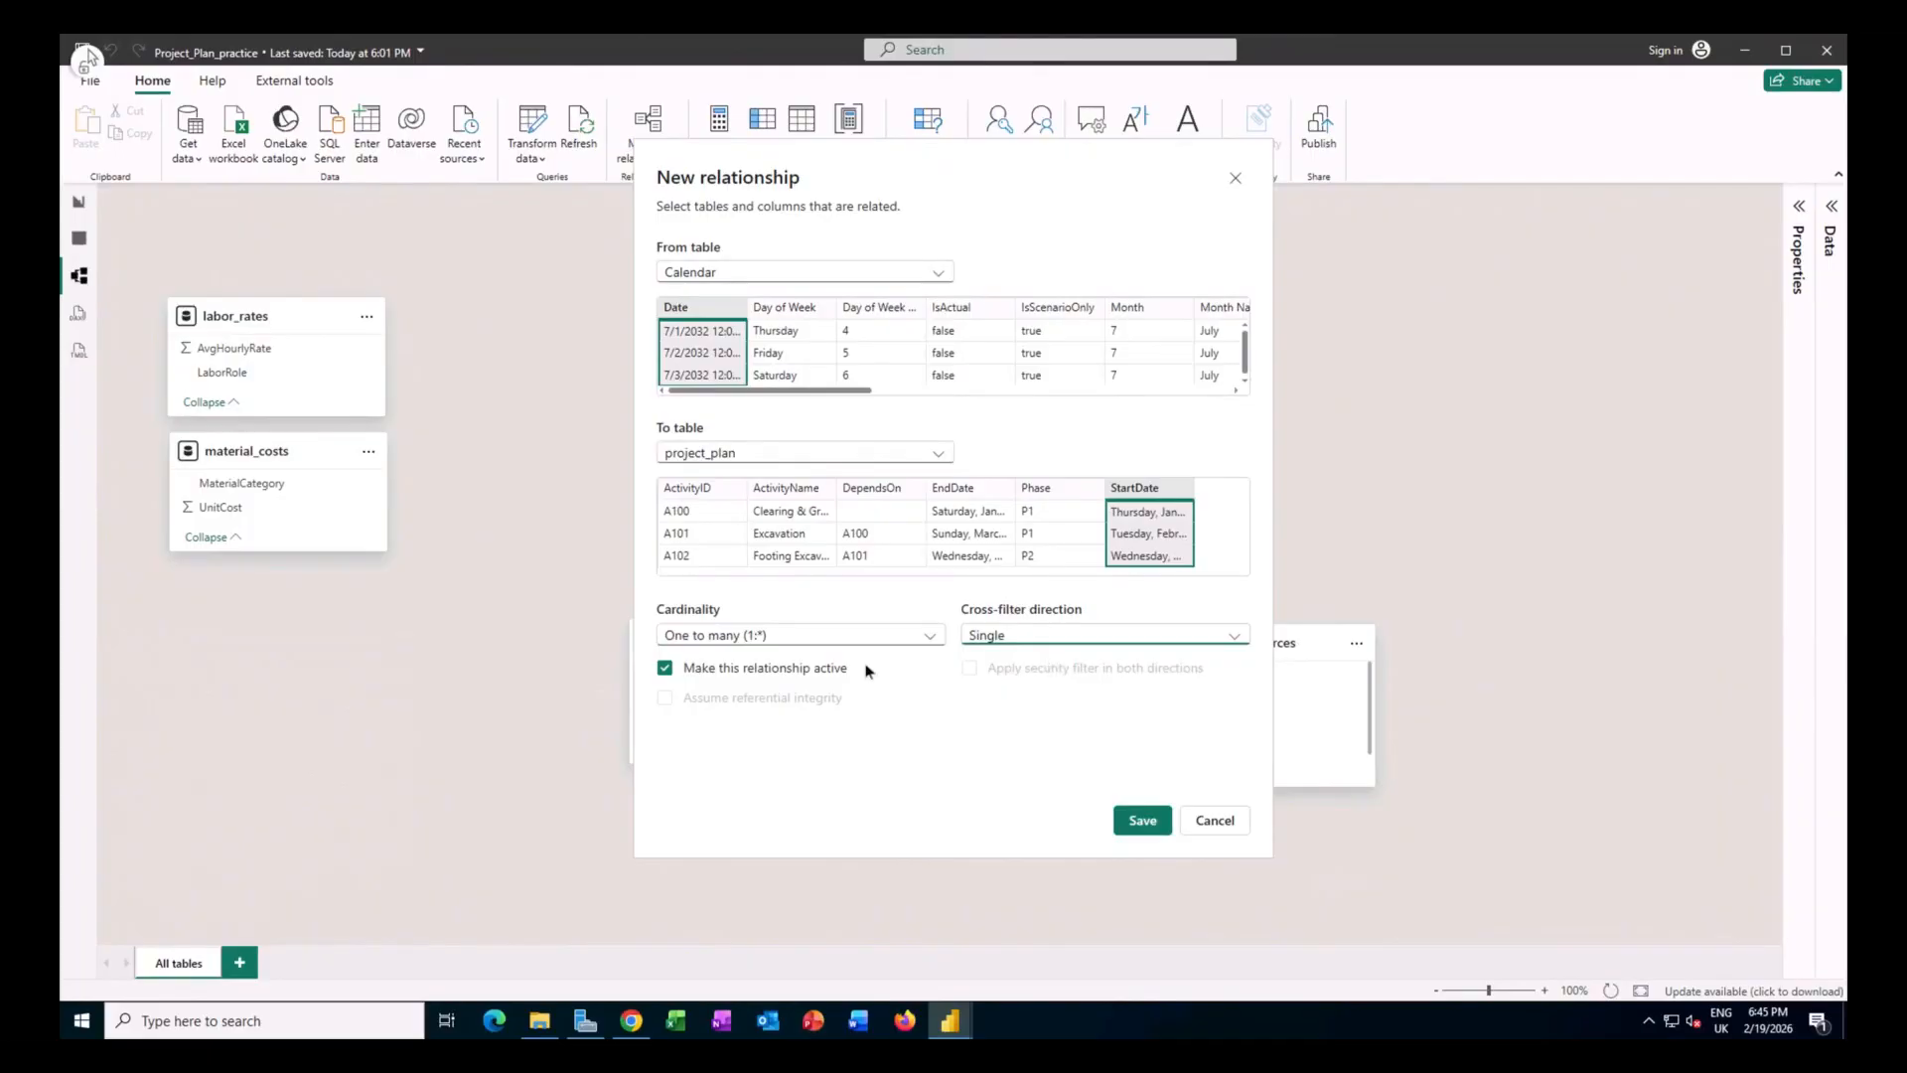
{"action": "left_click", "coordinate": [1140, 821]}
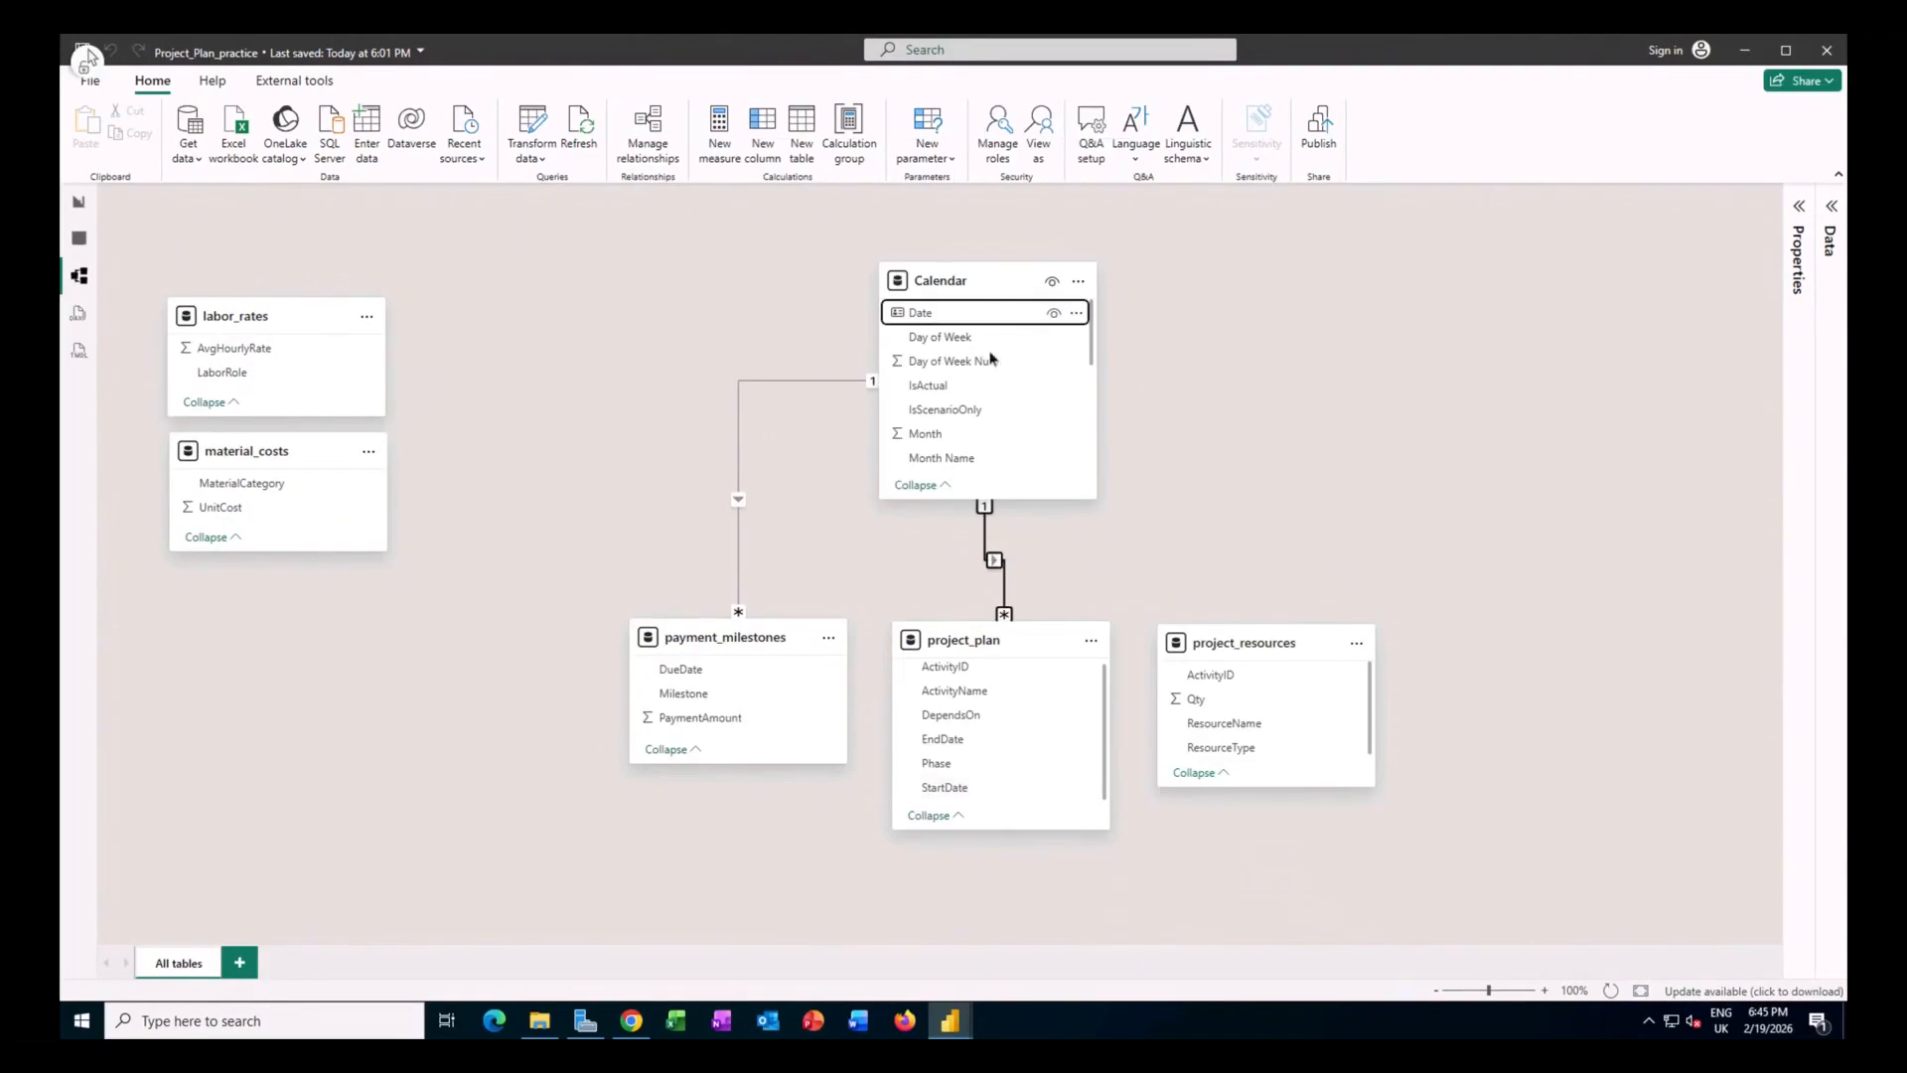
Create an inactive relationship from Calendar Date to project_plan EndDate with One to many (1:*) cardinality and Single cross-filter direction.
{"action": "left_click_drag", "start_coordinate": [917, 318], "coordinate": [976, 748]}
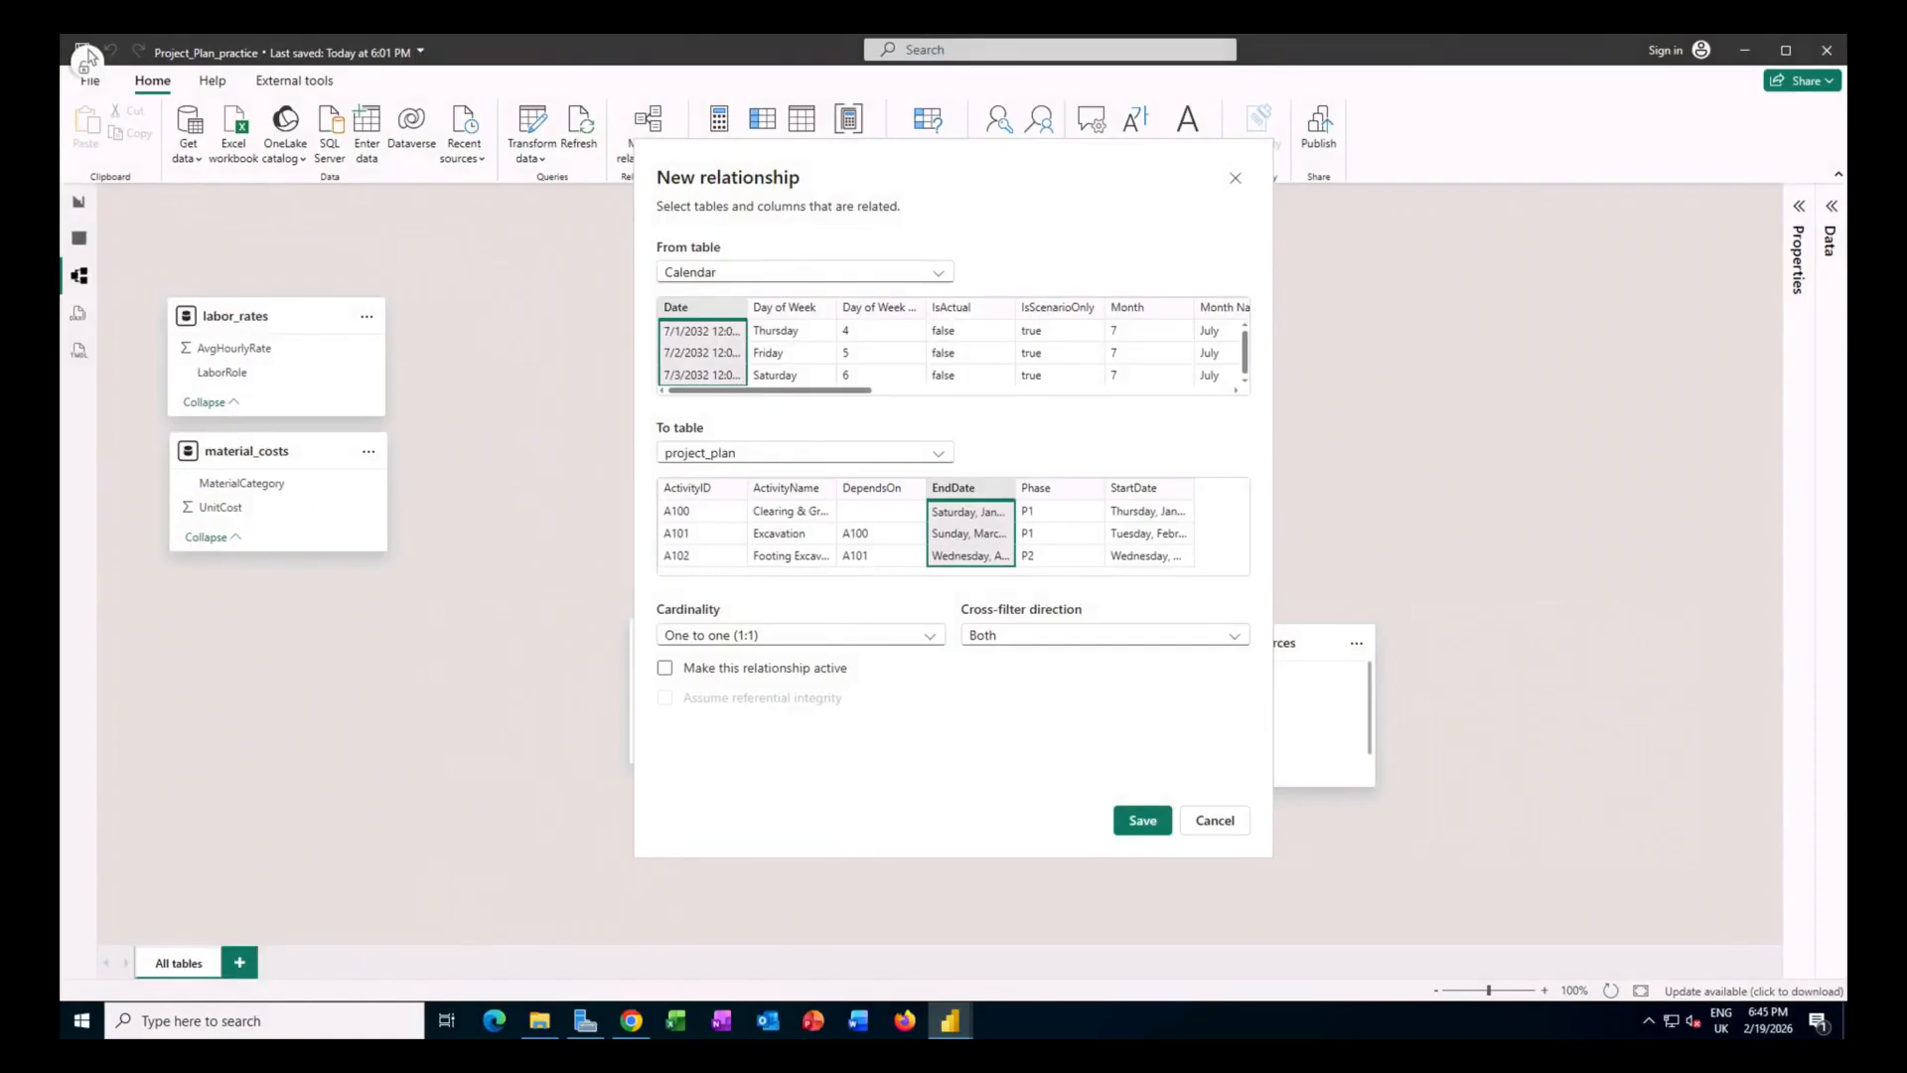
{"action": "left_click", "coordinate": [887, 642]}
{"action": "left_click", "coordinate": [836, 708]}
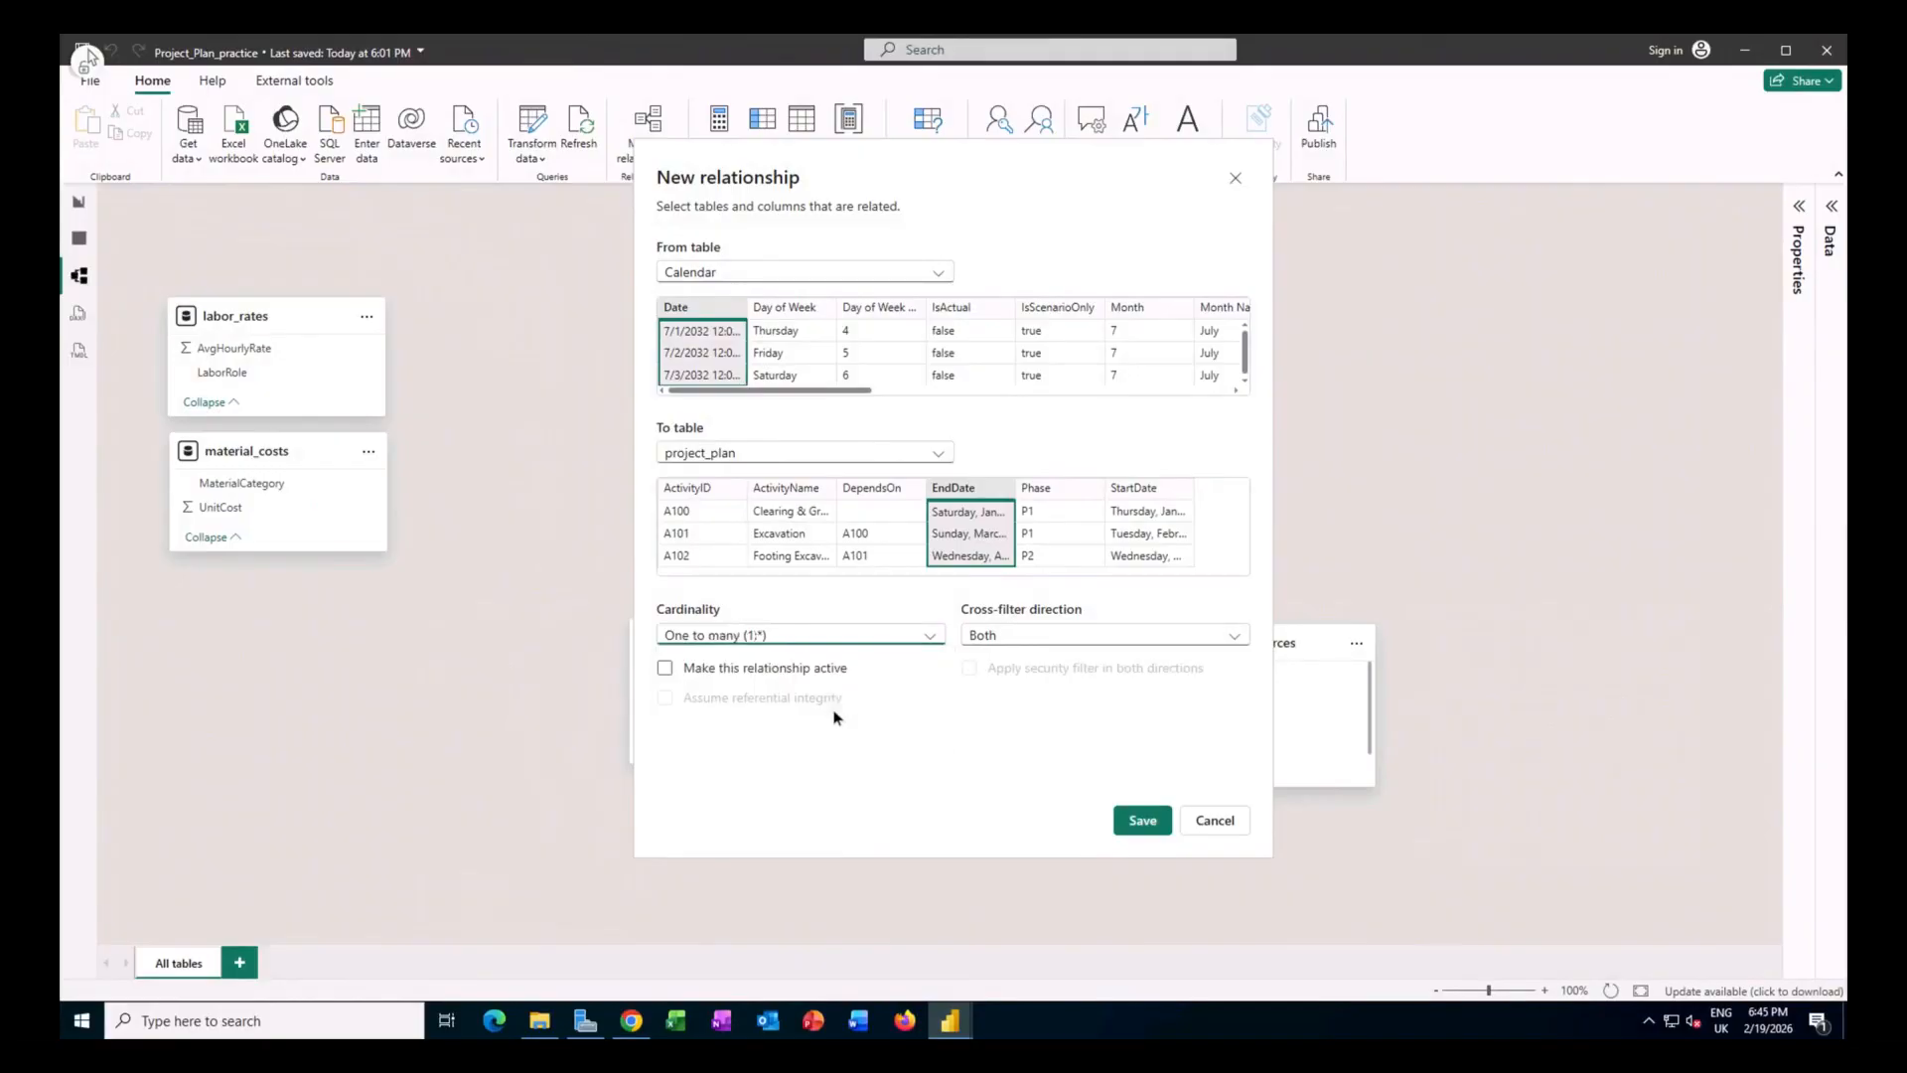
{"action": "left_click", "coordinate": [1037, 636]}
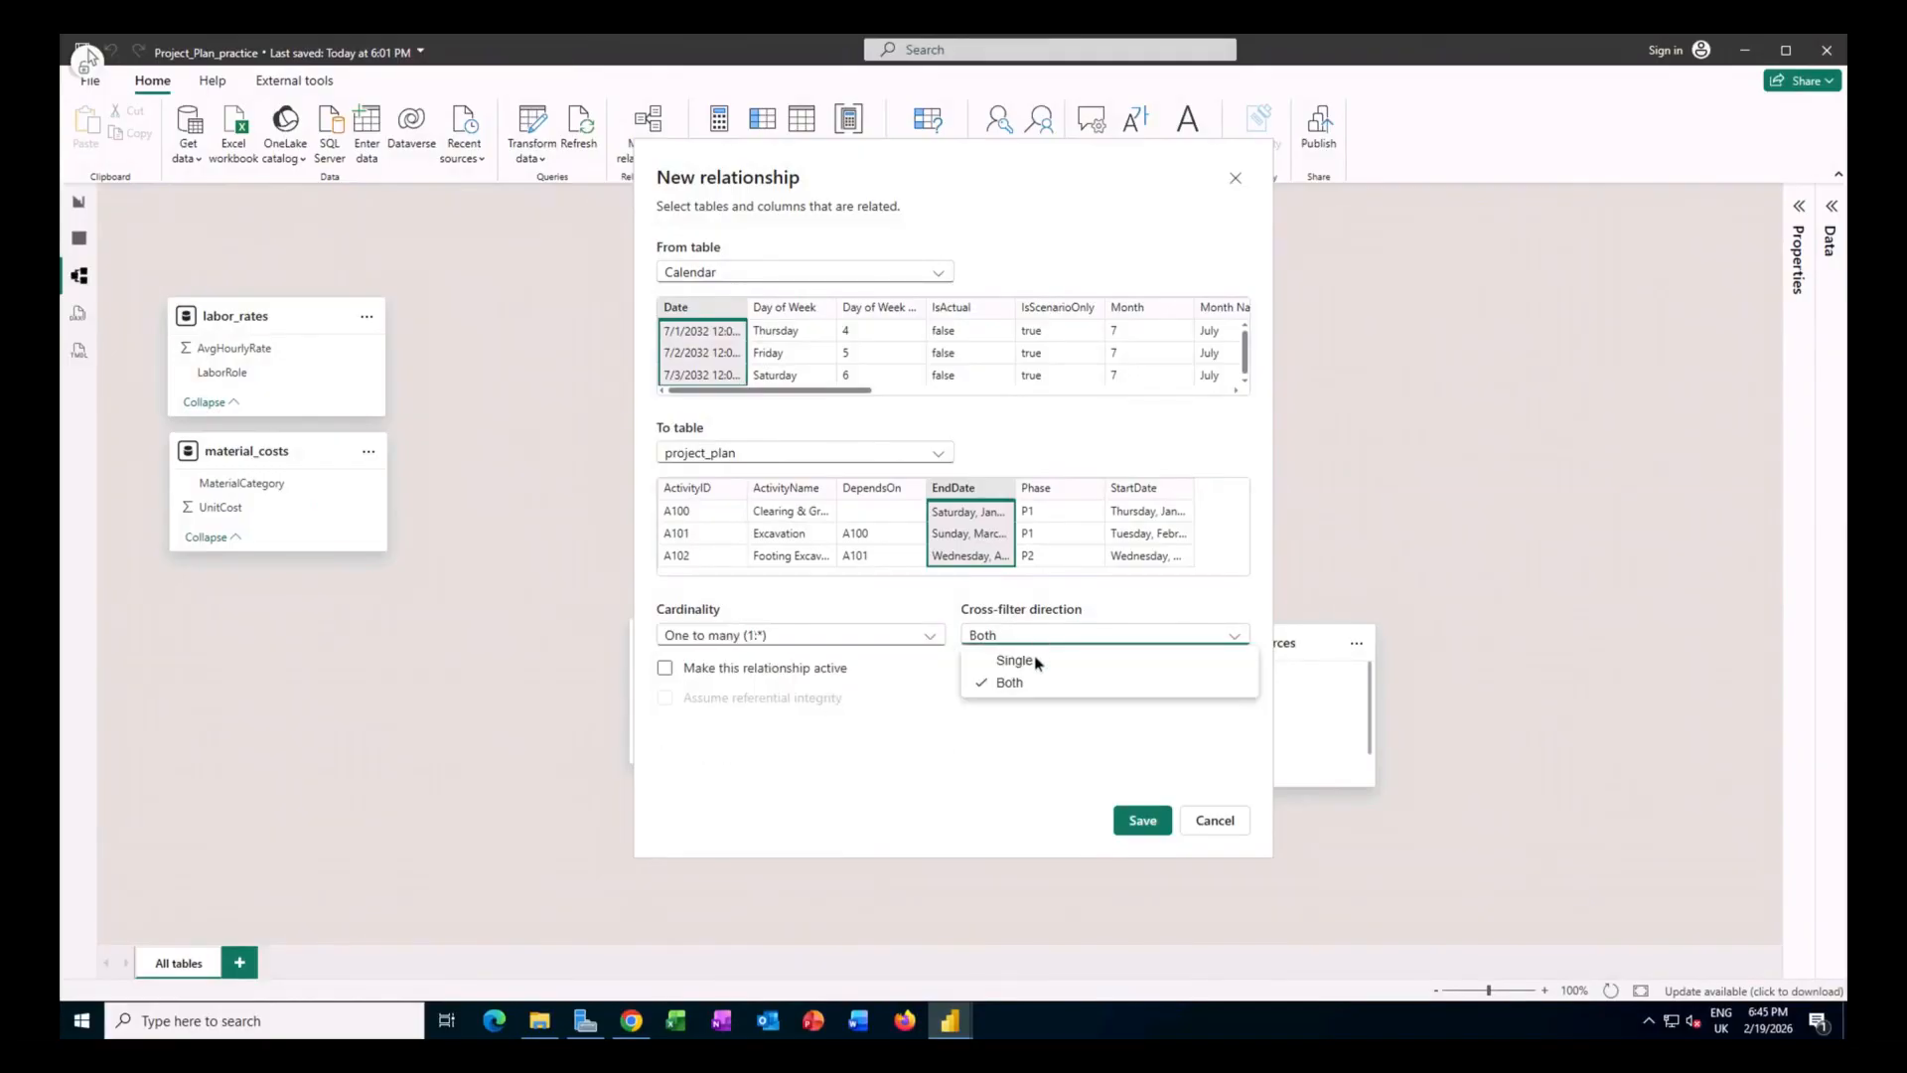
{"action": "left_click", "coordinate": [1035, 662]}
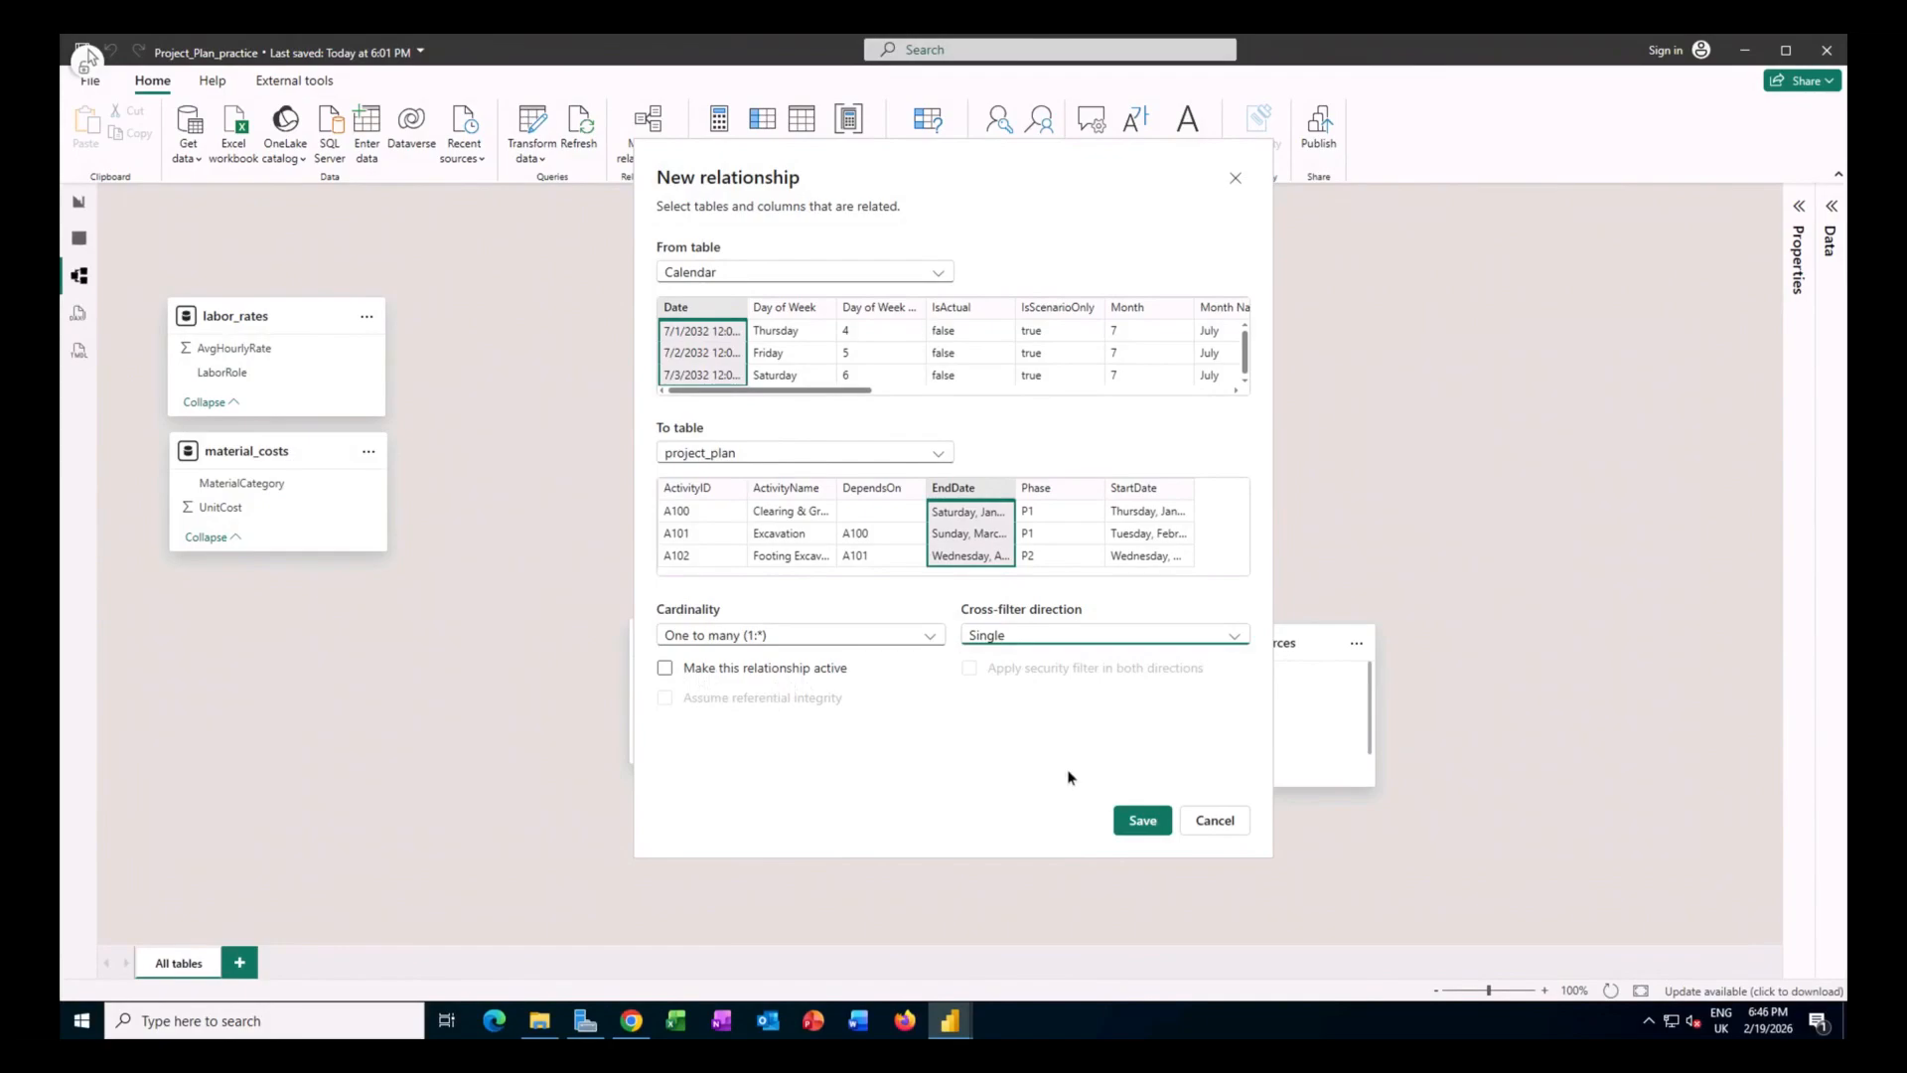
{"action": "left_click", "coordinate": [1146, 827]}
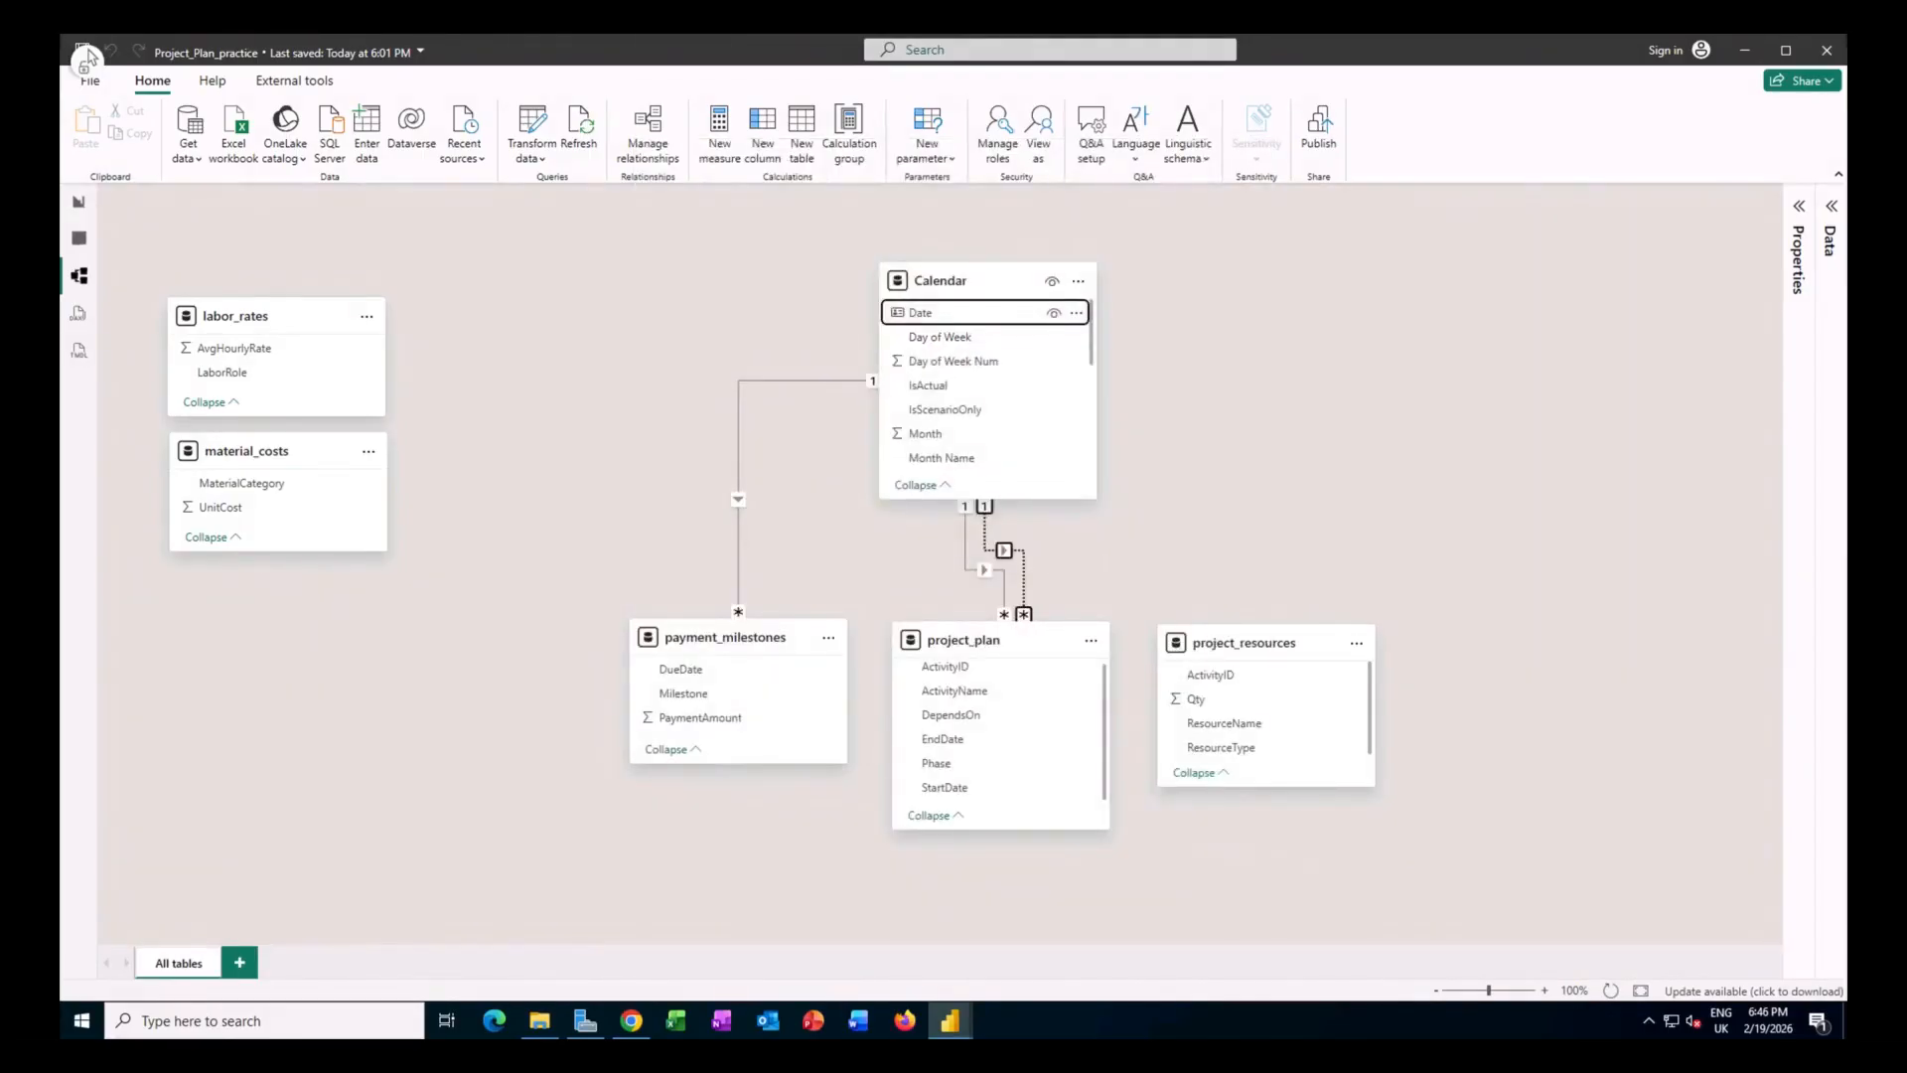
Switch to the ChallengeJP tutorial in Chrome and read through Step 2a to the DimPhase code in Step 2b.
{"action": "left_click", "coordinate": [636, 1023]}
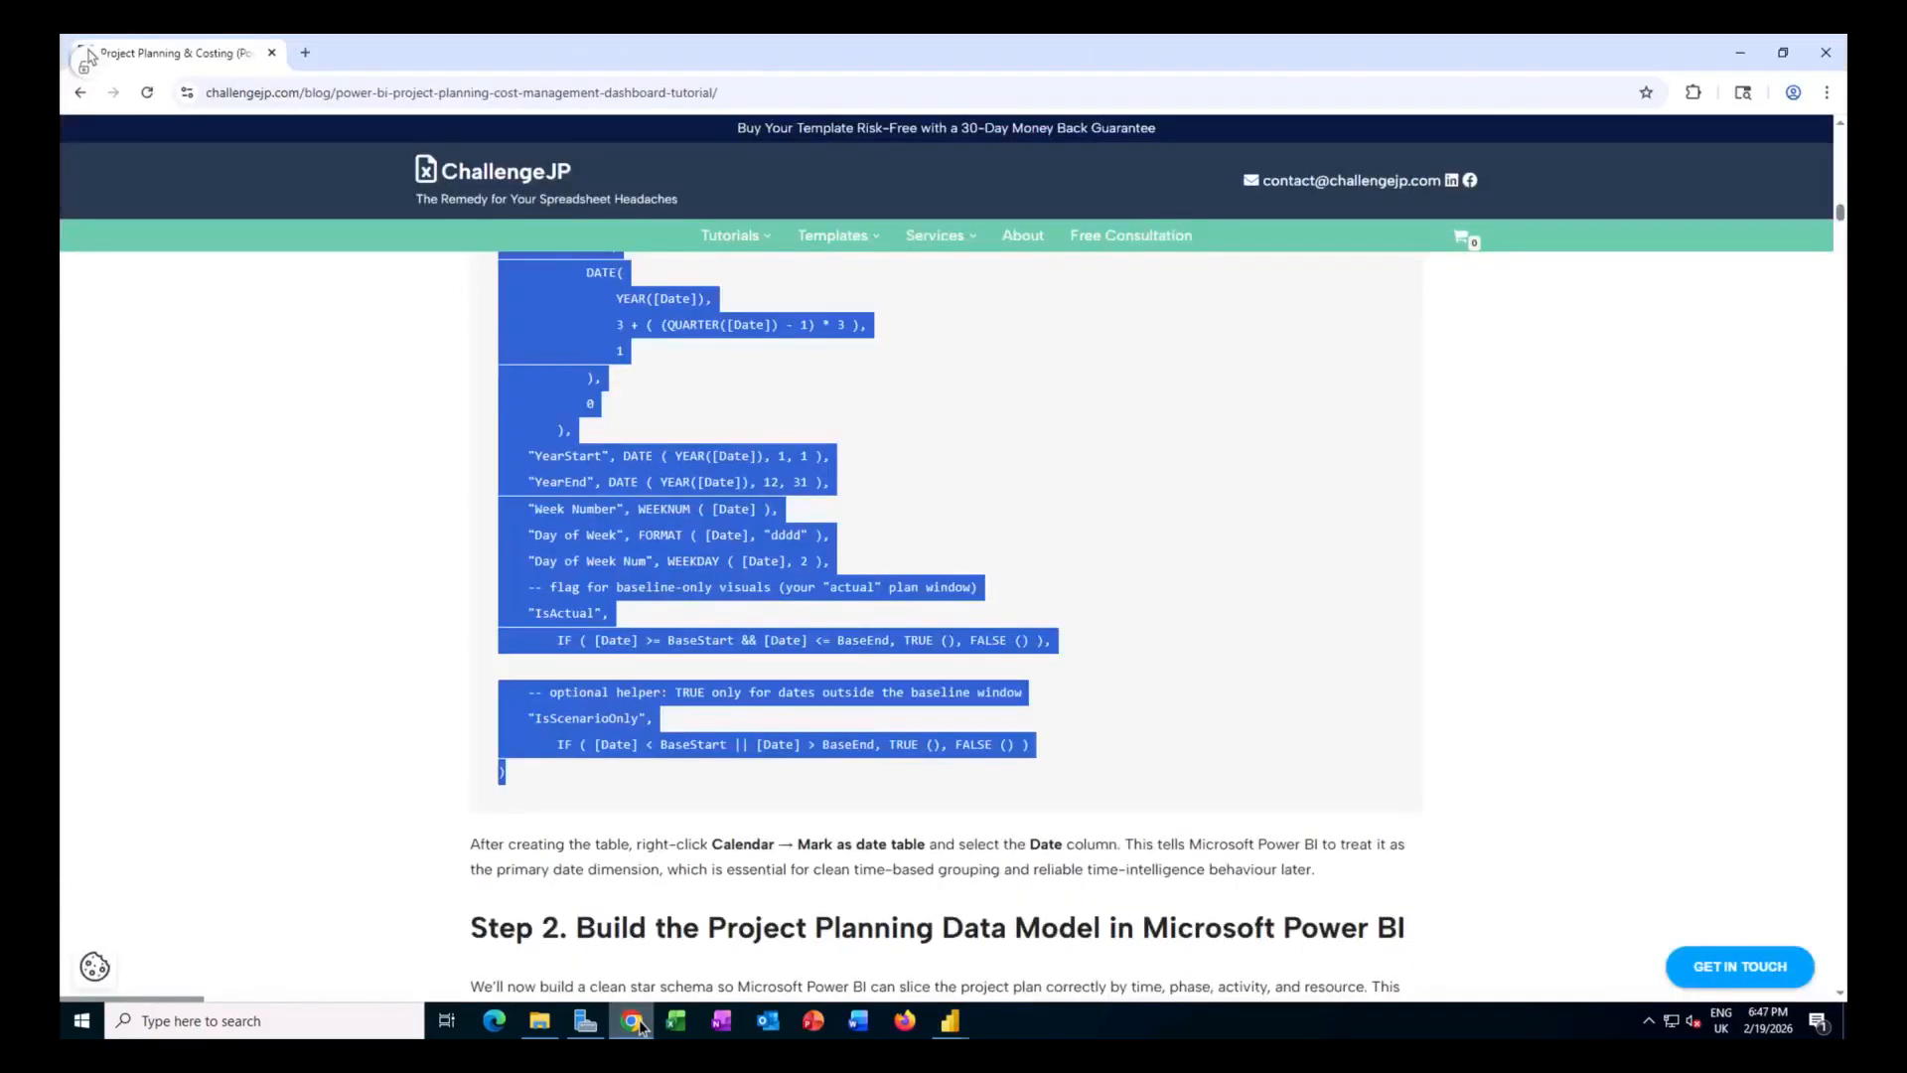
{"action": "left_click", "coordinate": [1219, 672]}
{"action": "scroll", "coordinate": [1219, 672], "scroll_direction": "down", "scroll_amount": 2}
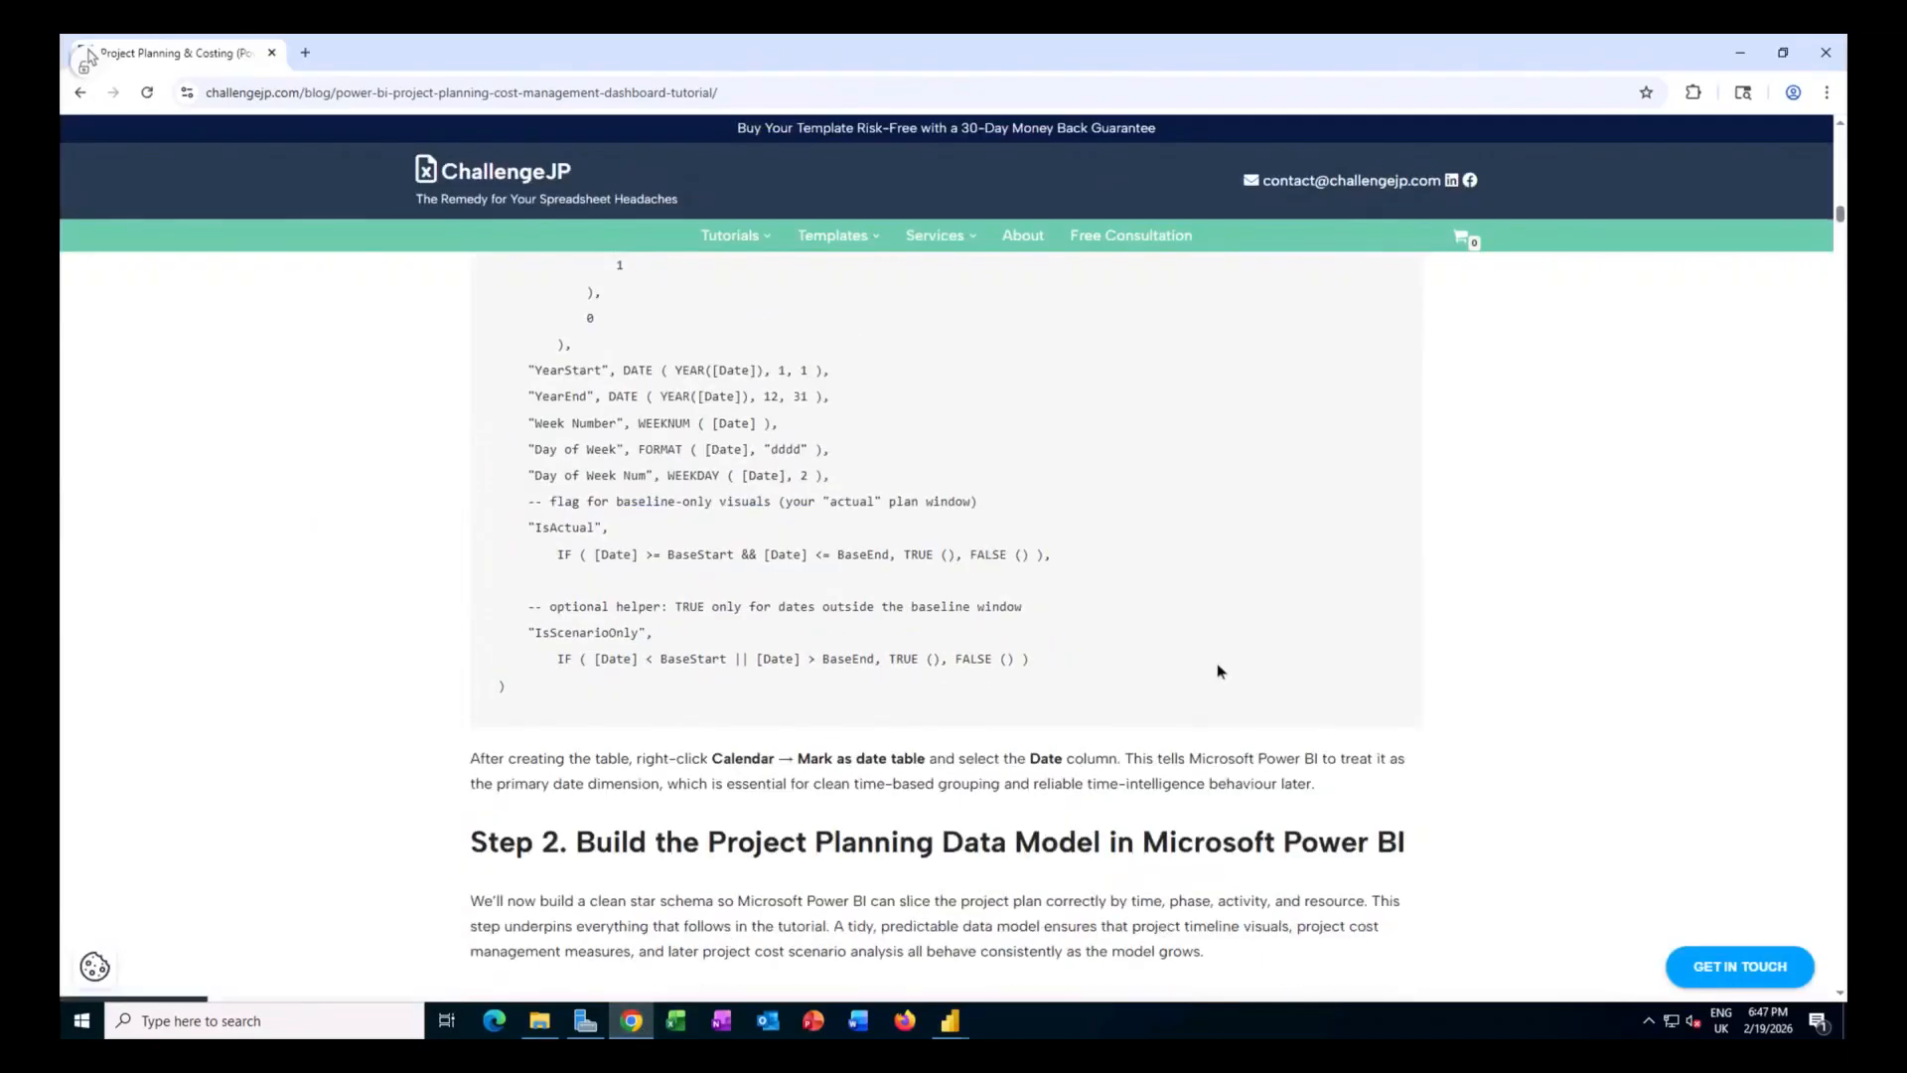
{"action": "scroll", "coordinate": [1218, 665], "scroll_direction": "down", "scroll_amount": 4}
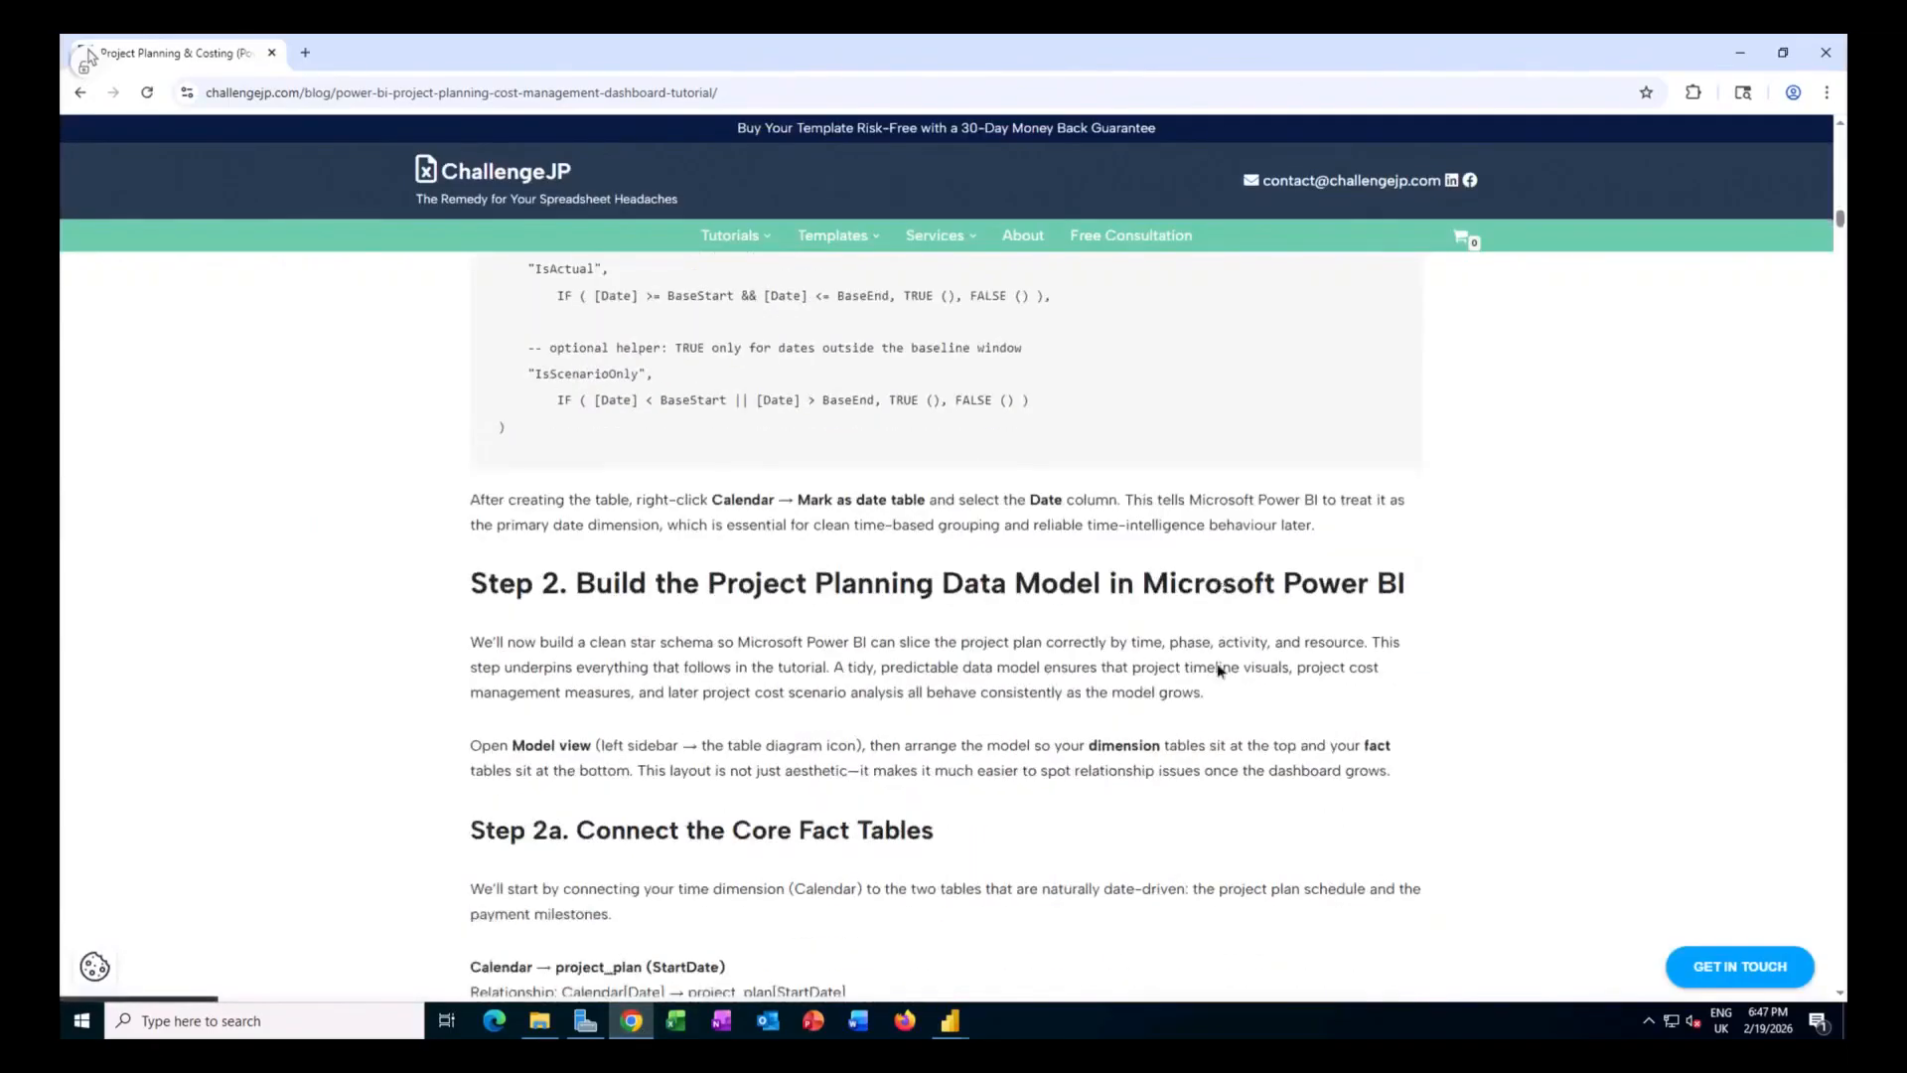
{"action": "scroll", "coordinate": [1220, 672], "scroll_direction": "down", "scroll_amount": 5}
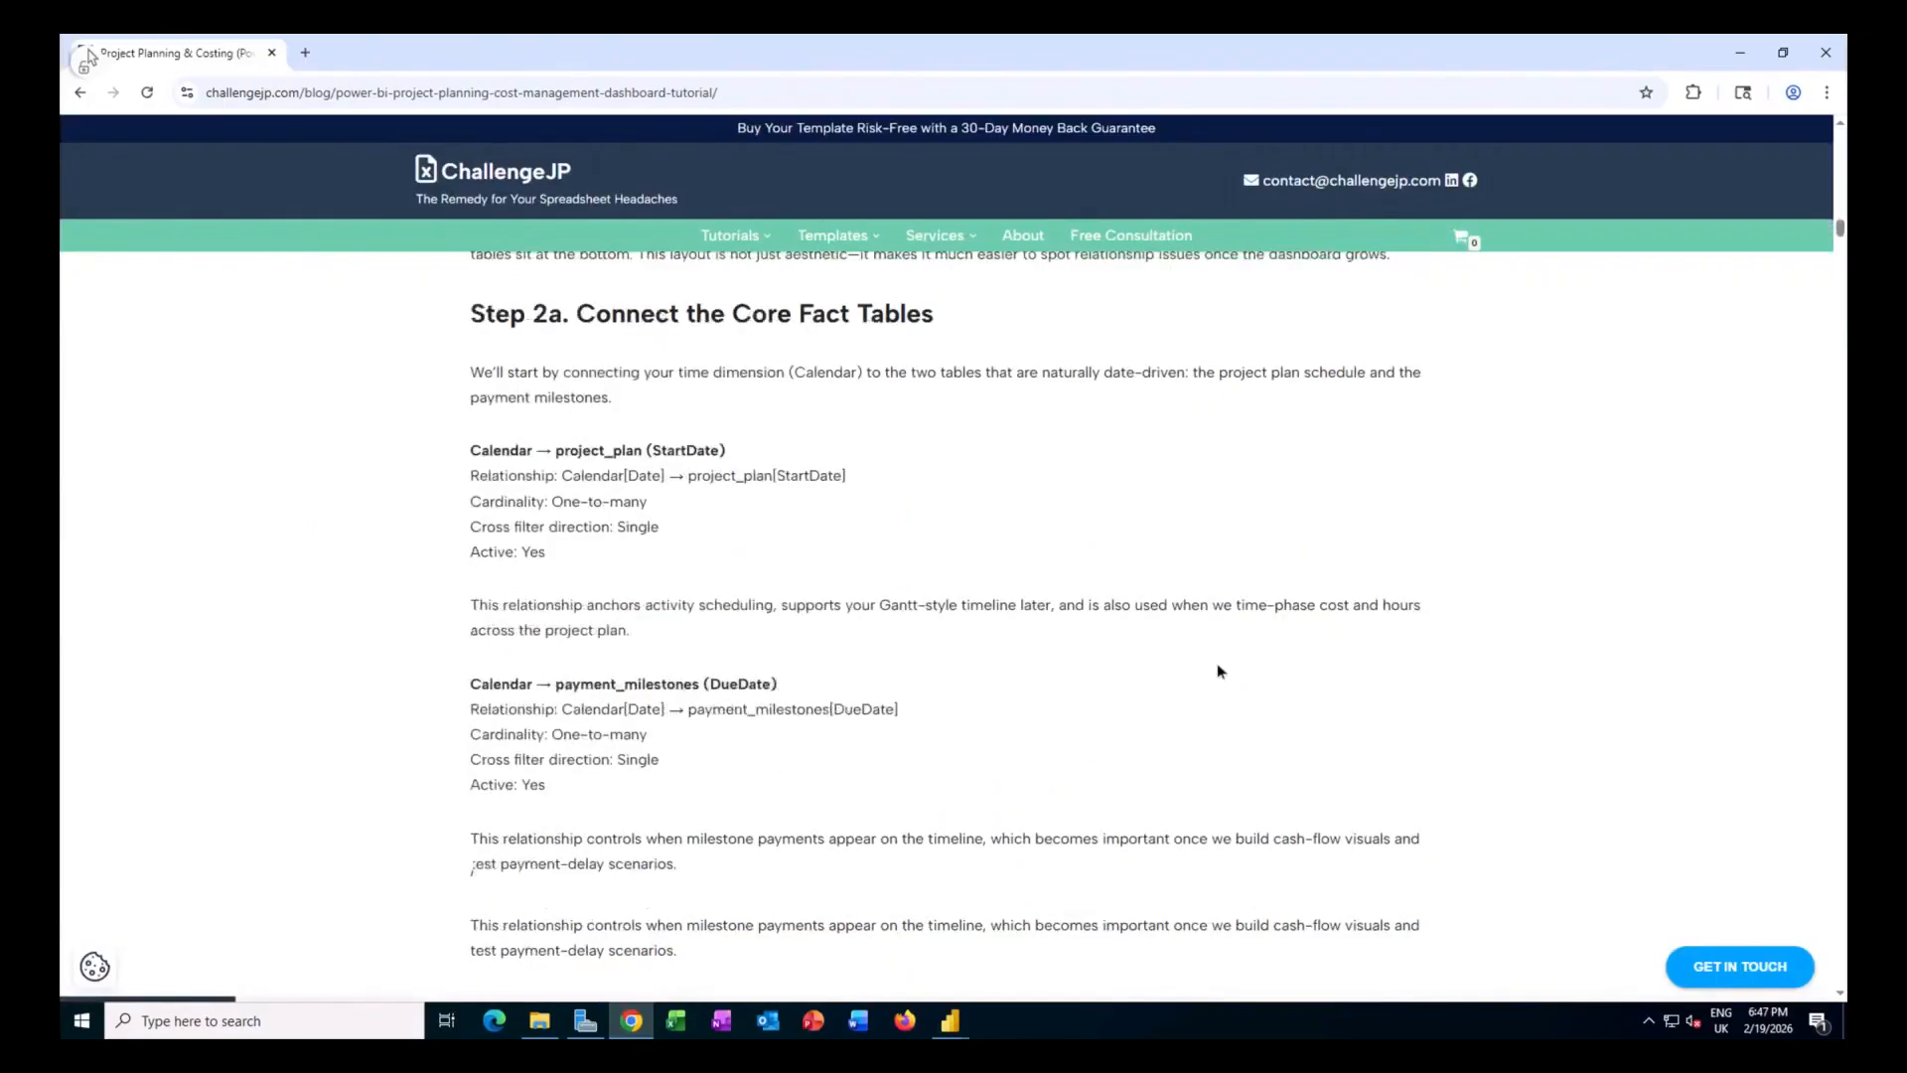
{"action": "scroll", "coordinate": [1141, 610], "scroll_direction": "down", "scroll_amount": 3}
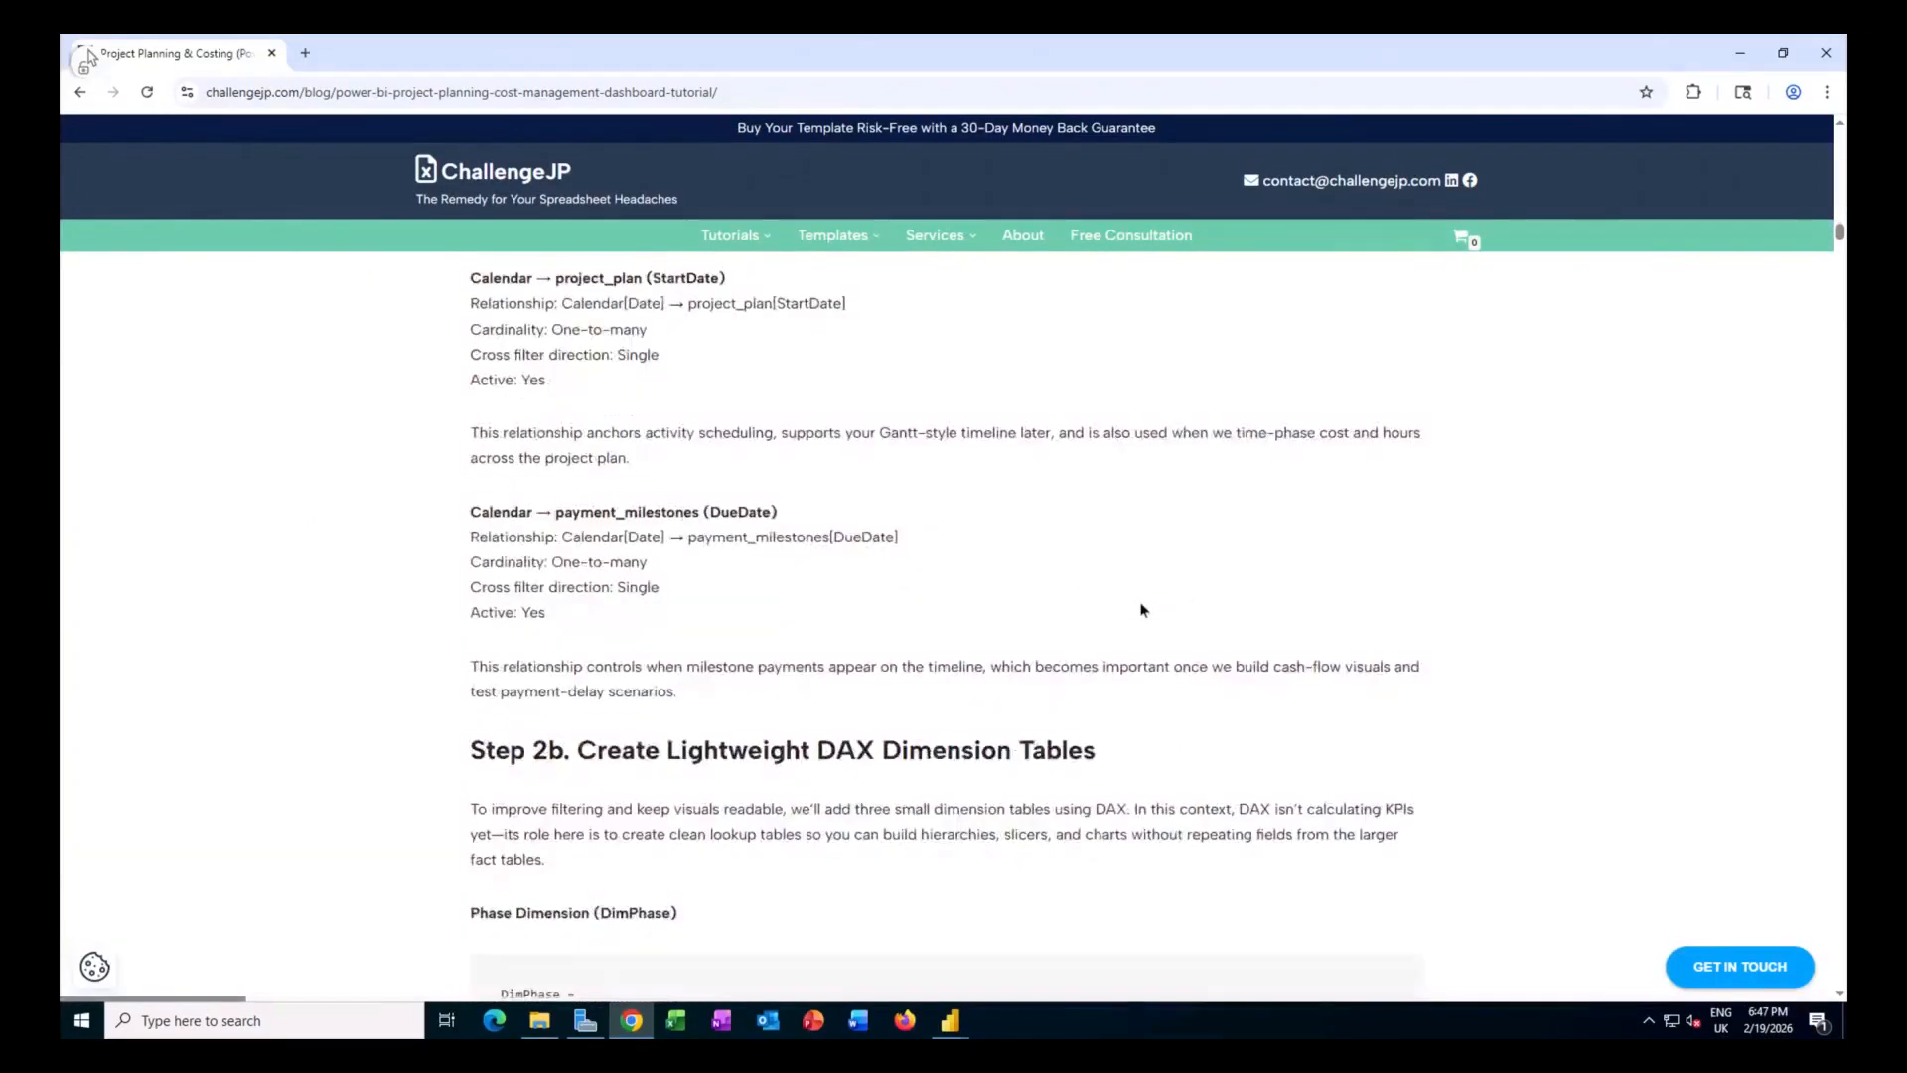
{"action": "scroll", "coordinate": [1141, 609], "scroll_direction": "down", "scroll_amount": 2}
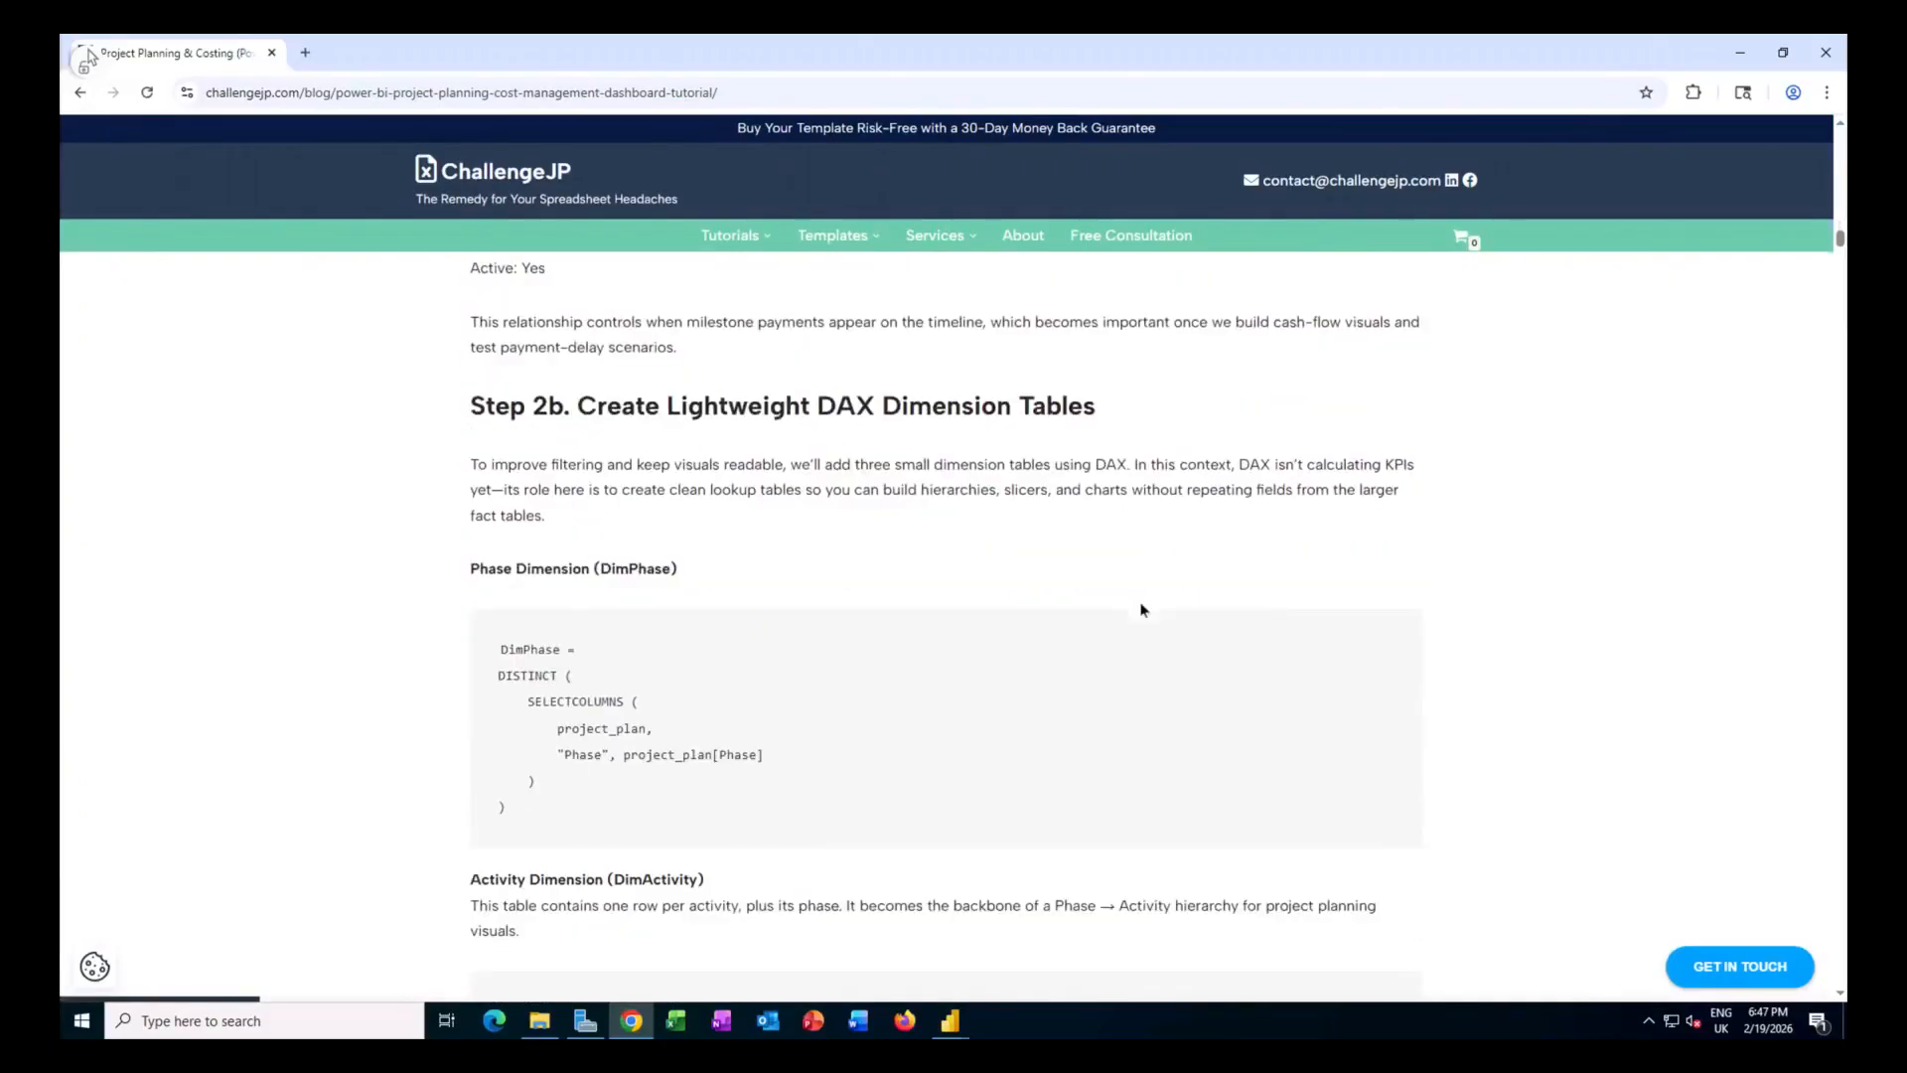
Copy the complete DimPhase DAX code from Step 2b of the ChallengeJP tutorial.
{"action": "scroll", "coordinate": [1142, 609], "scroll_direction": "down", "scroll_amount": 2}
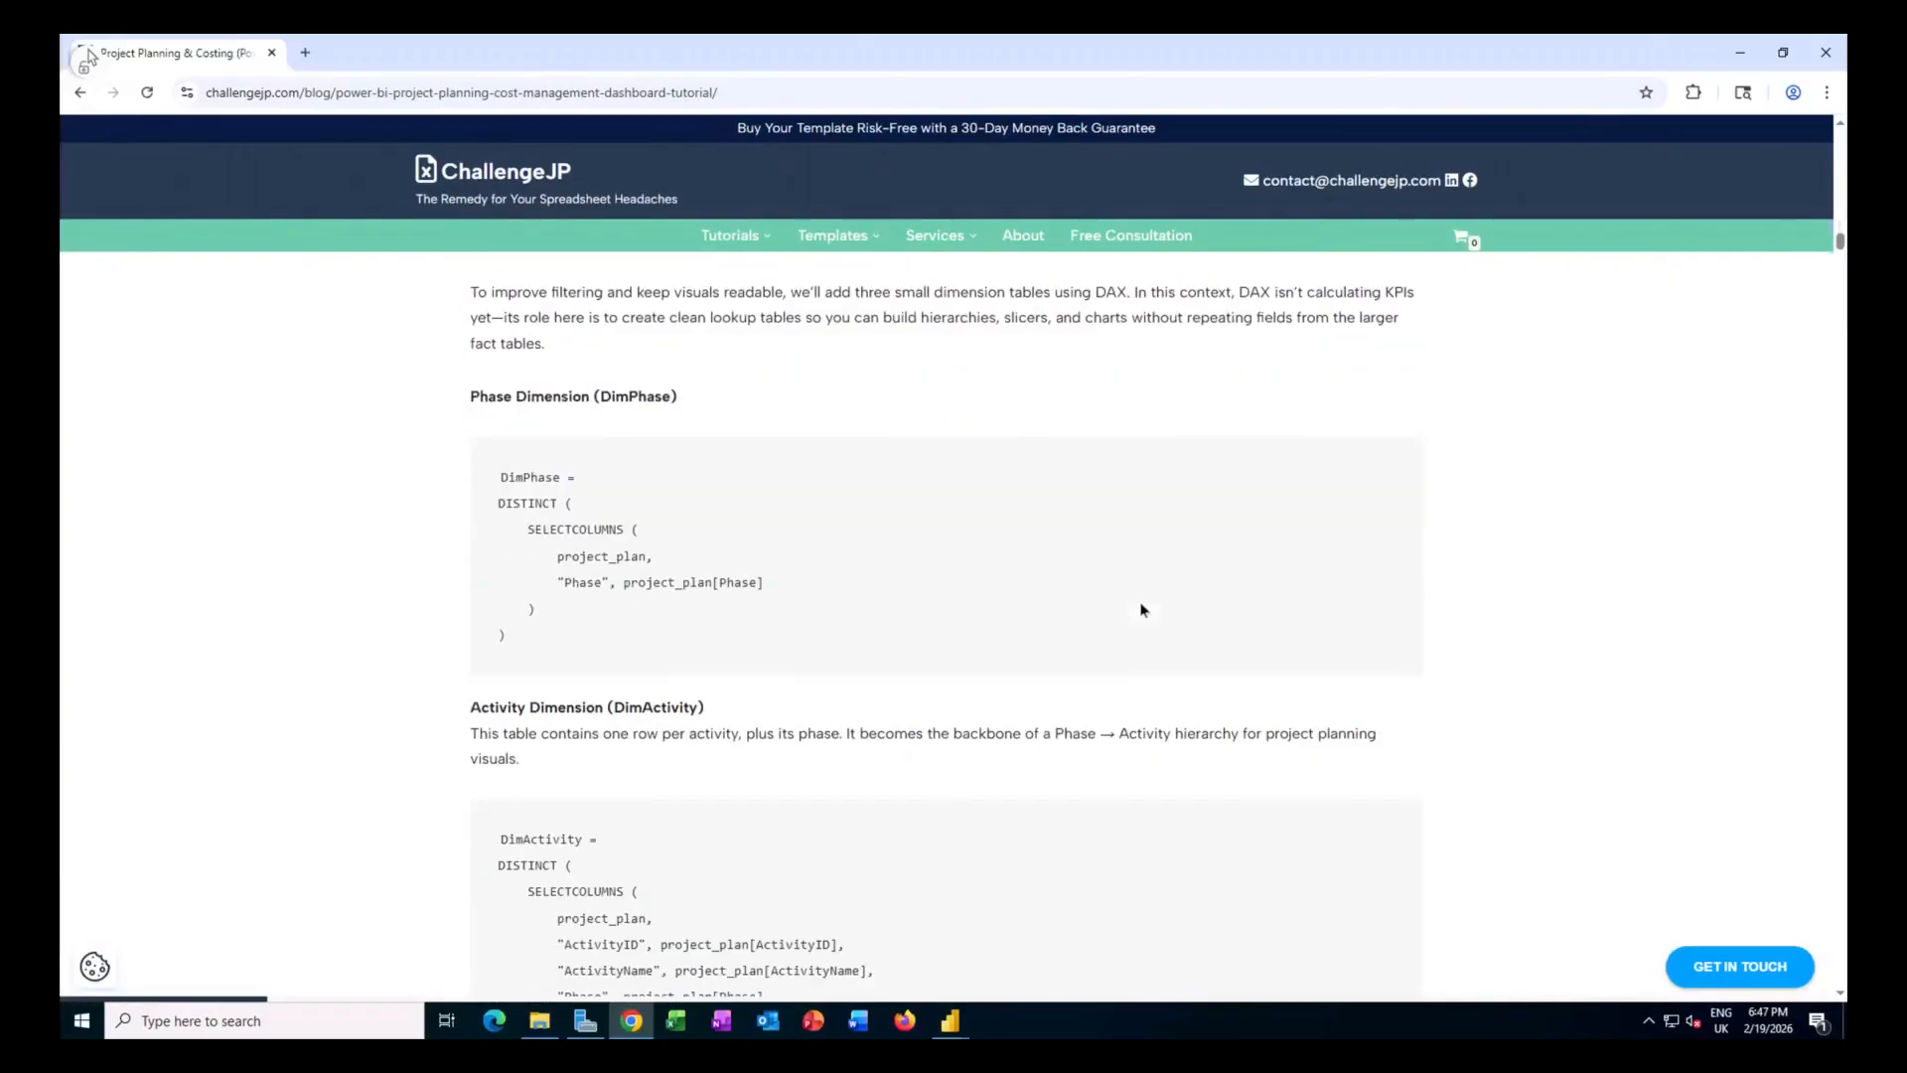
{"action": "scroll", "coordinate": [1141, 610], "scroll_direction": "up", "scroll_amount": 1}
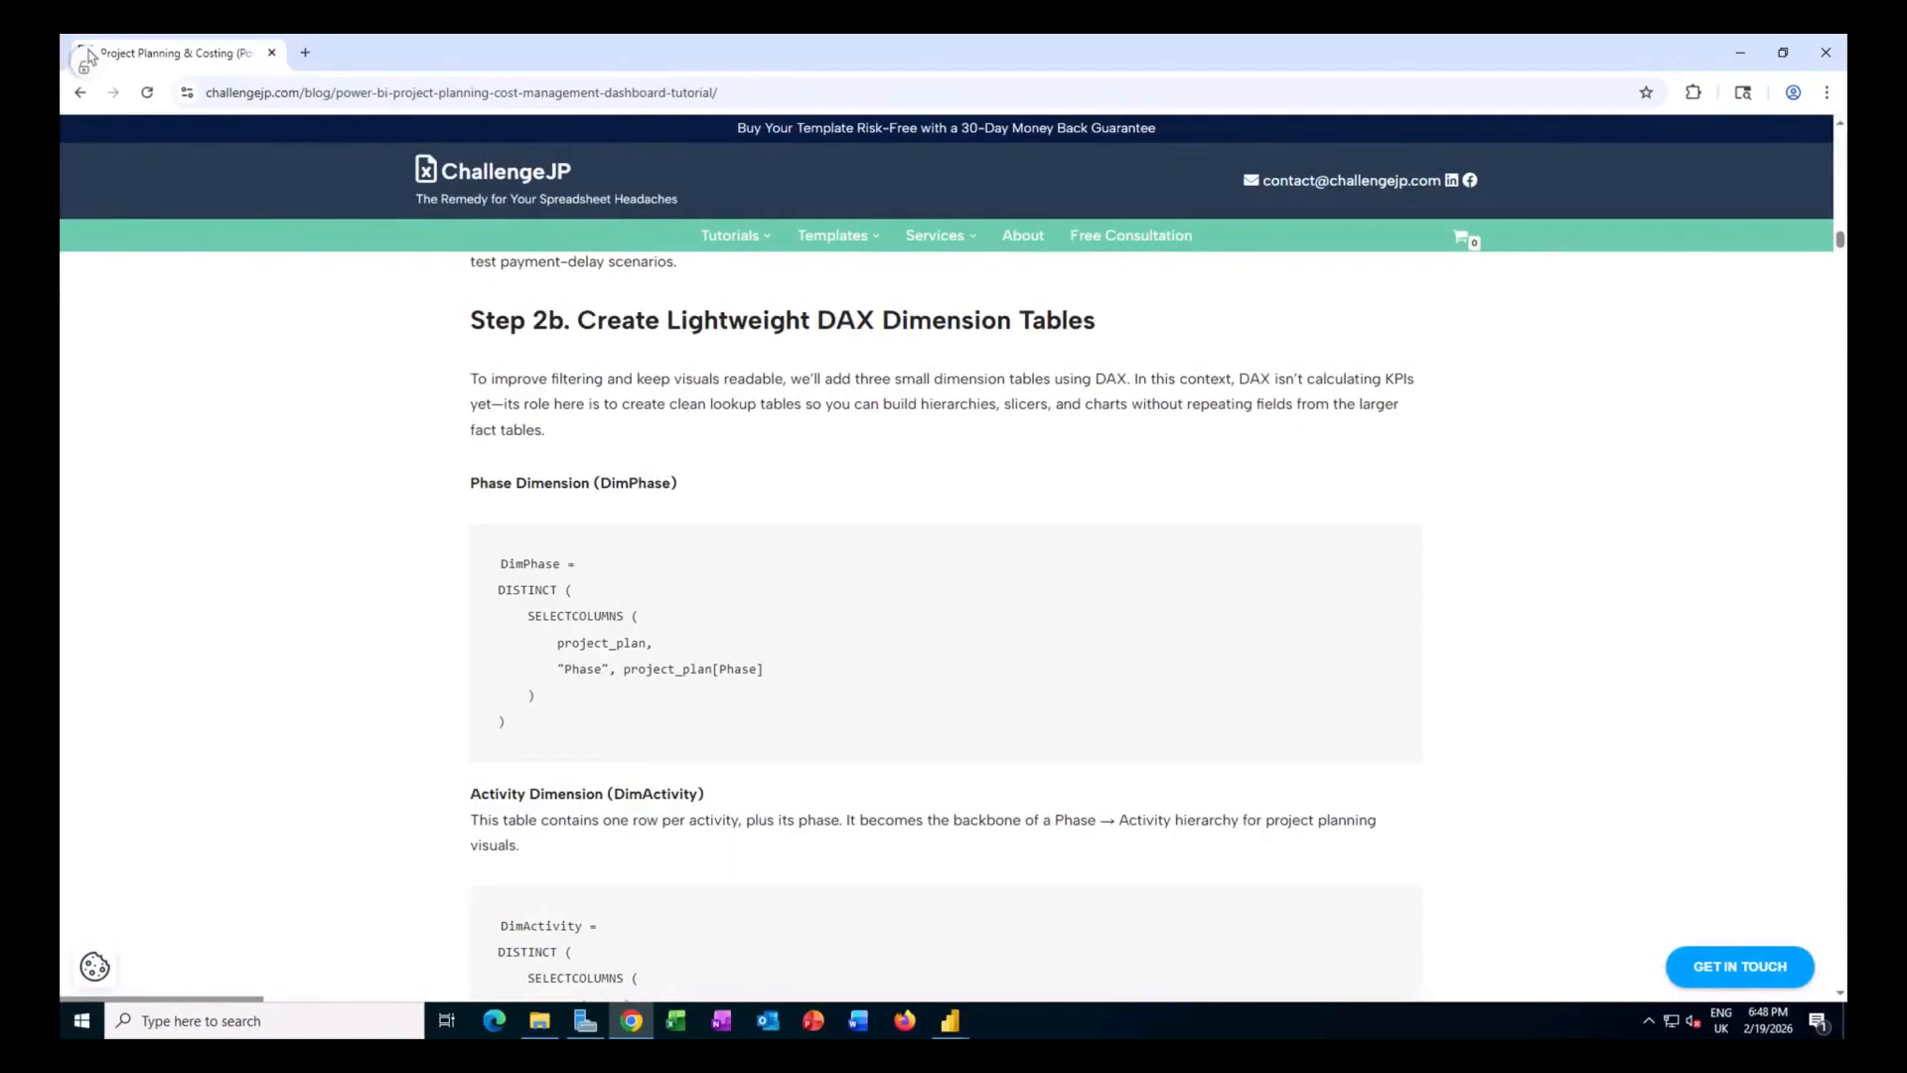
{"action": "left_click_drag", "start_coordinate": [504, 564], "coordinate": [533, 732]}
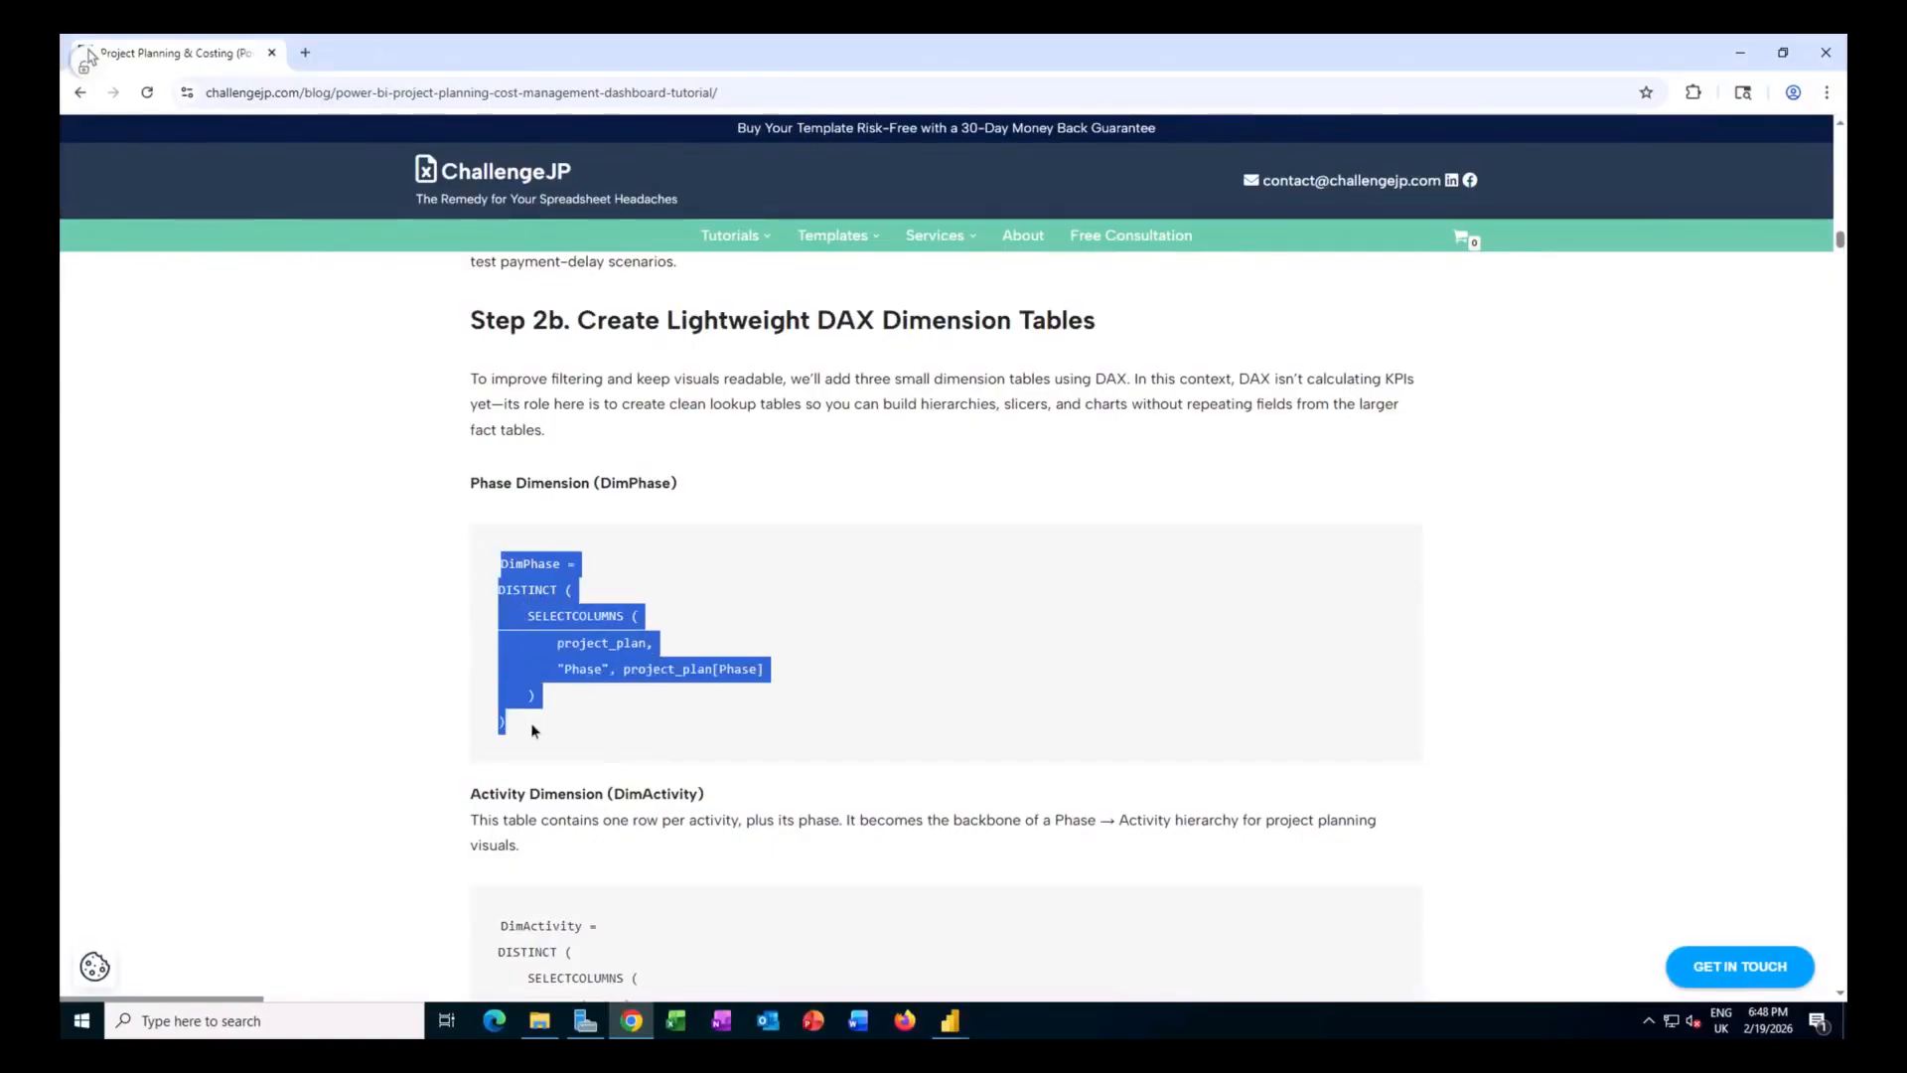
{"action": "right_click", "coordinate": [589, 623]}
{"action": "left_click", "coordinate": [636, 647]}
{"action": "right_click", "coordinate": [651, 675]}
{"action": "left_click", "coordinate": [685, 696]}
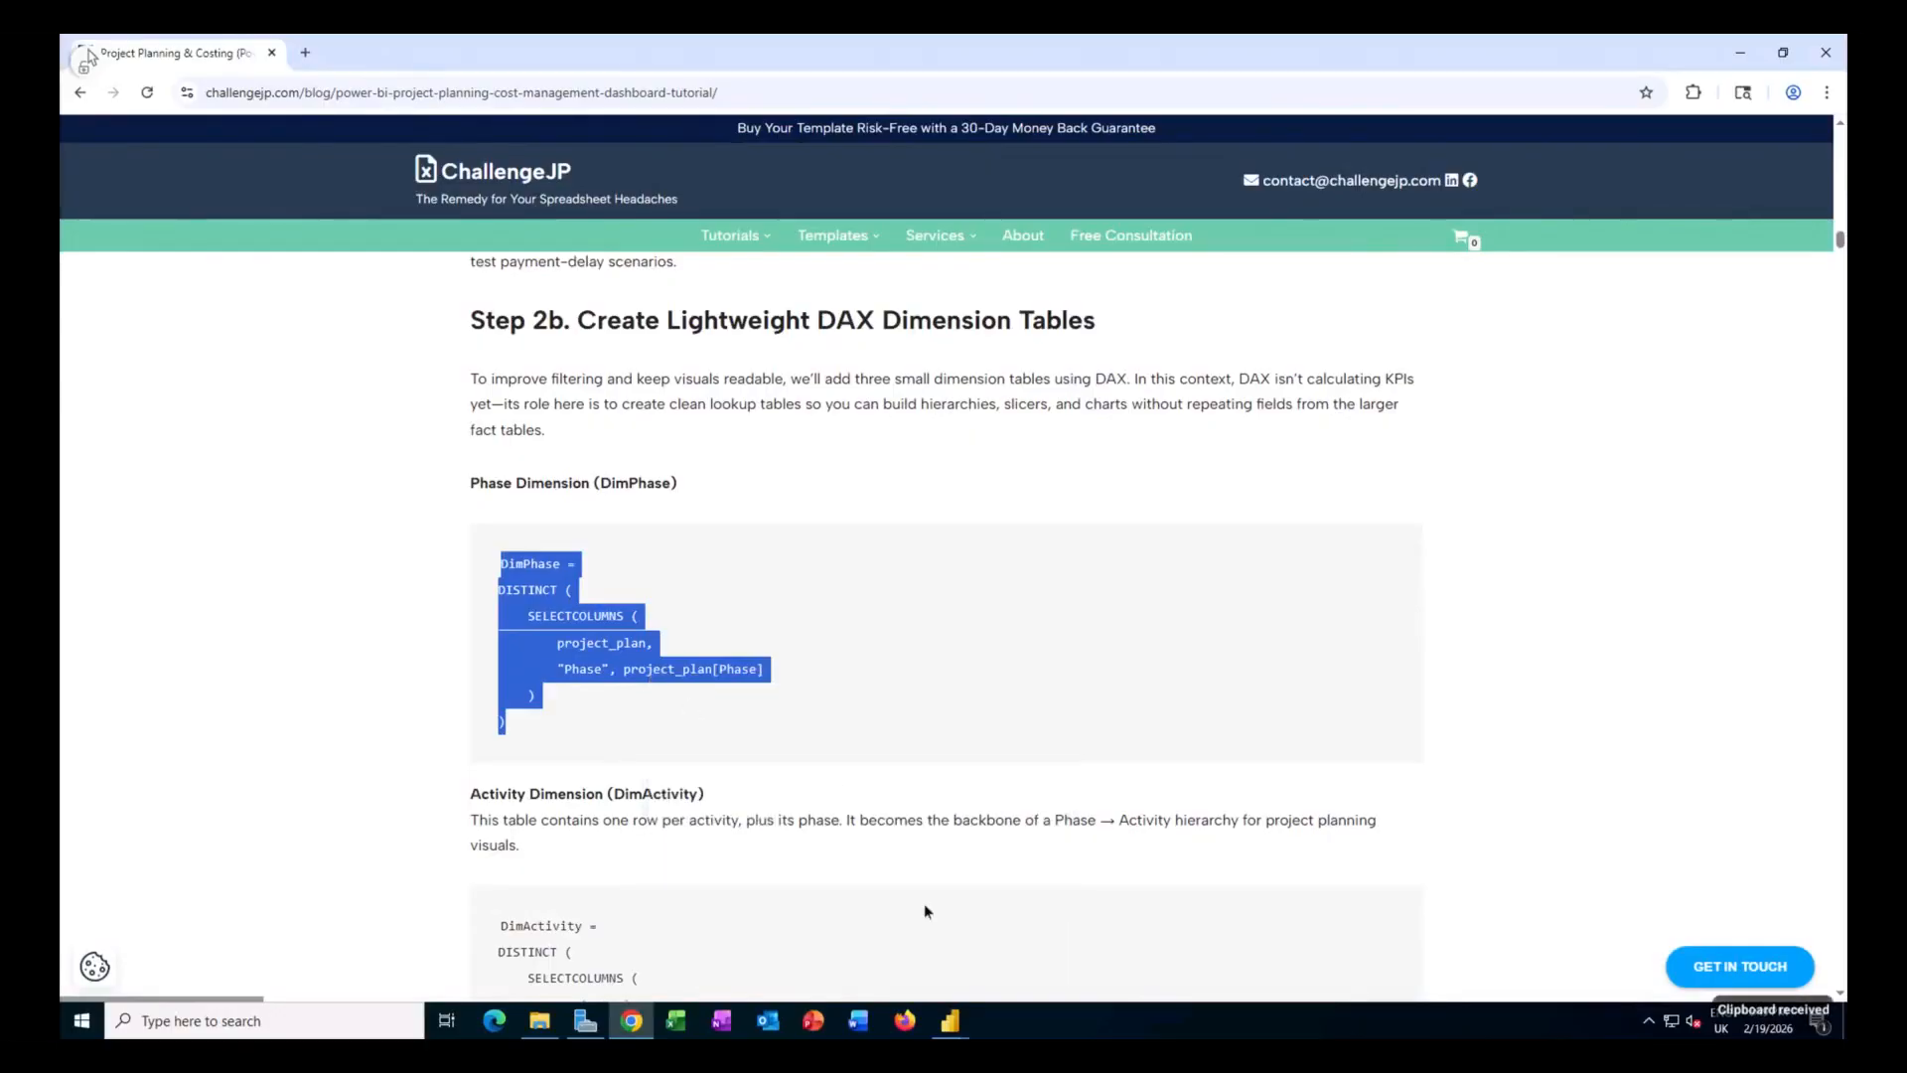
Switch to Project_Plan_practice in Power BI and create the DimPhase calculated table from the copied DISTINCT/SELECTCOLUMNS code.
{"action": "mouse_move", "coordinate": [952, 1028]}
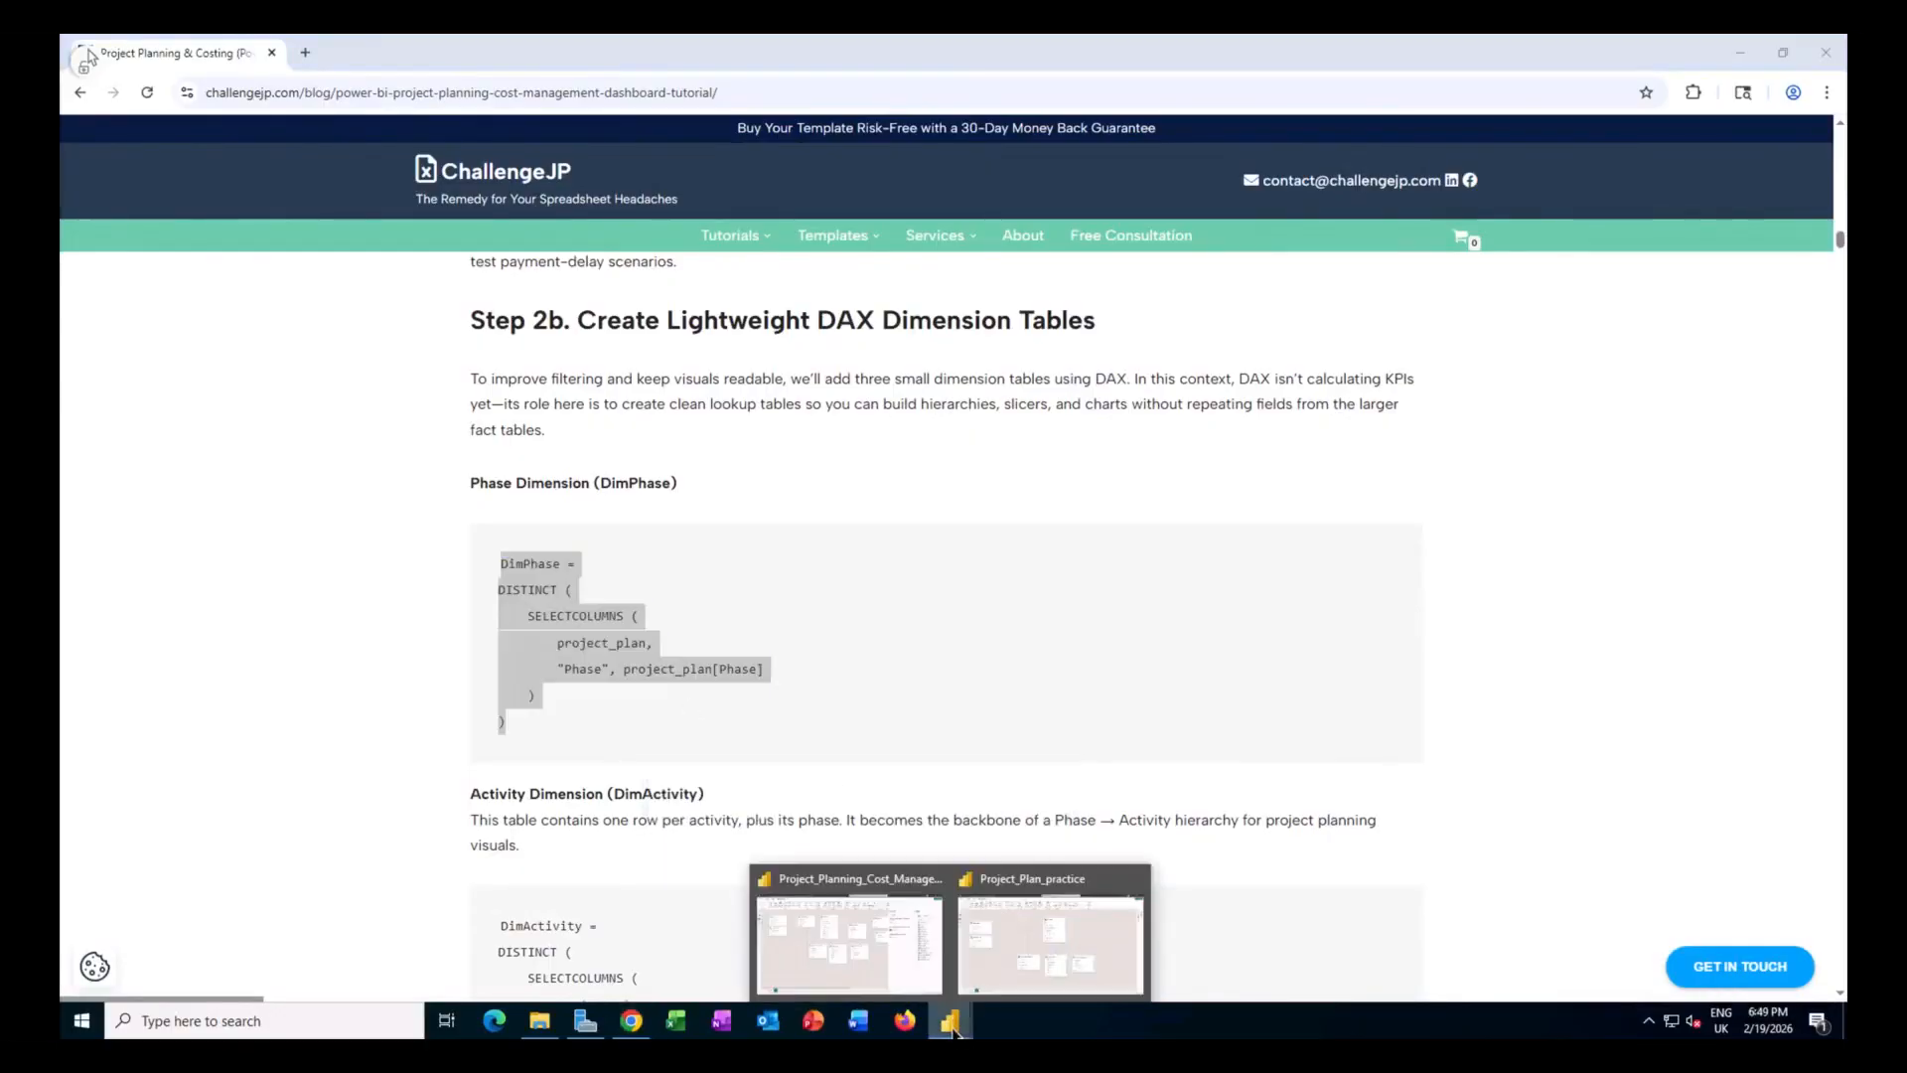
{"action": "left_click", "coordinate": [987, 963]}
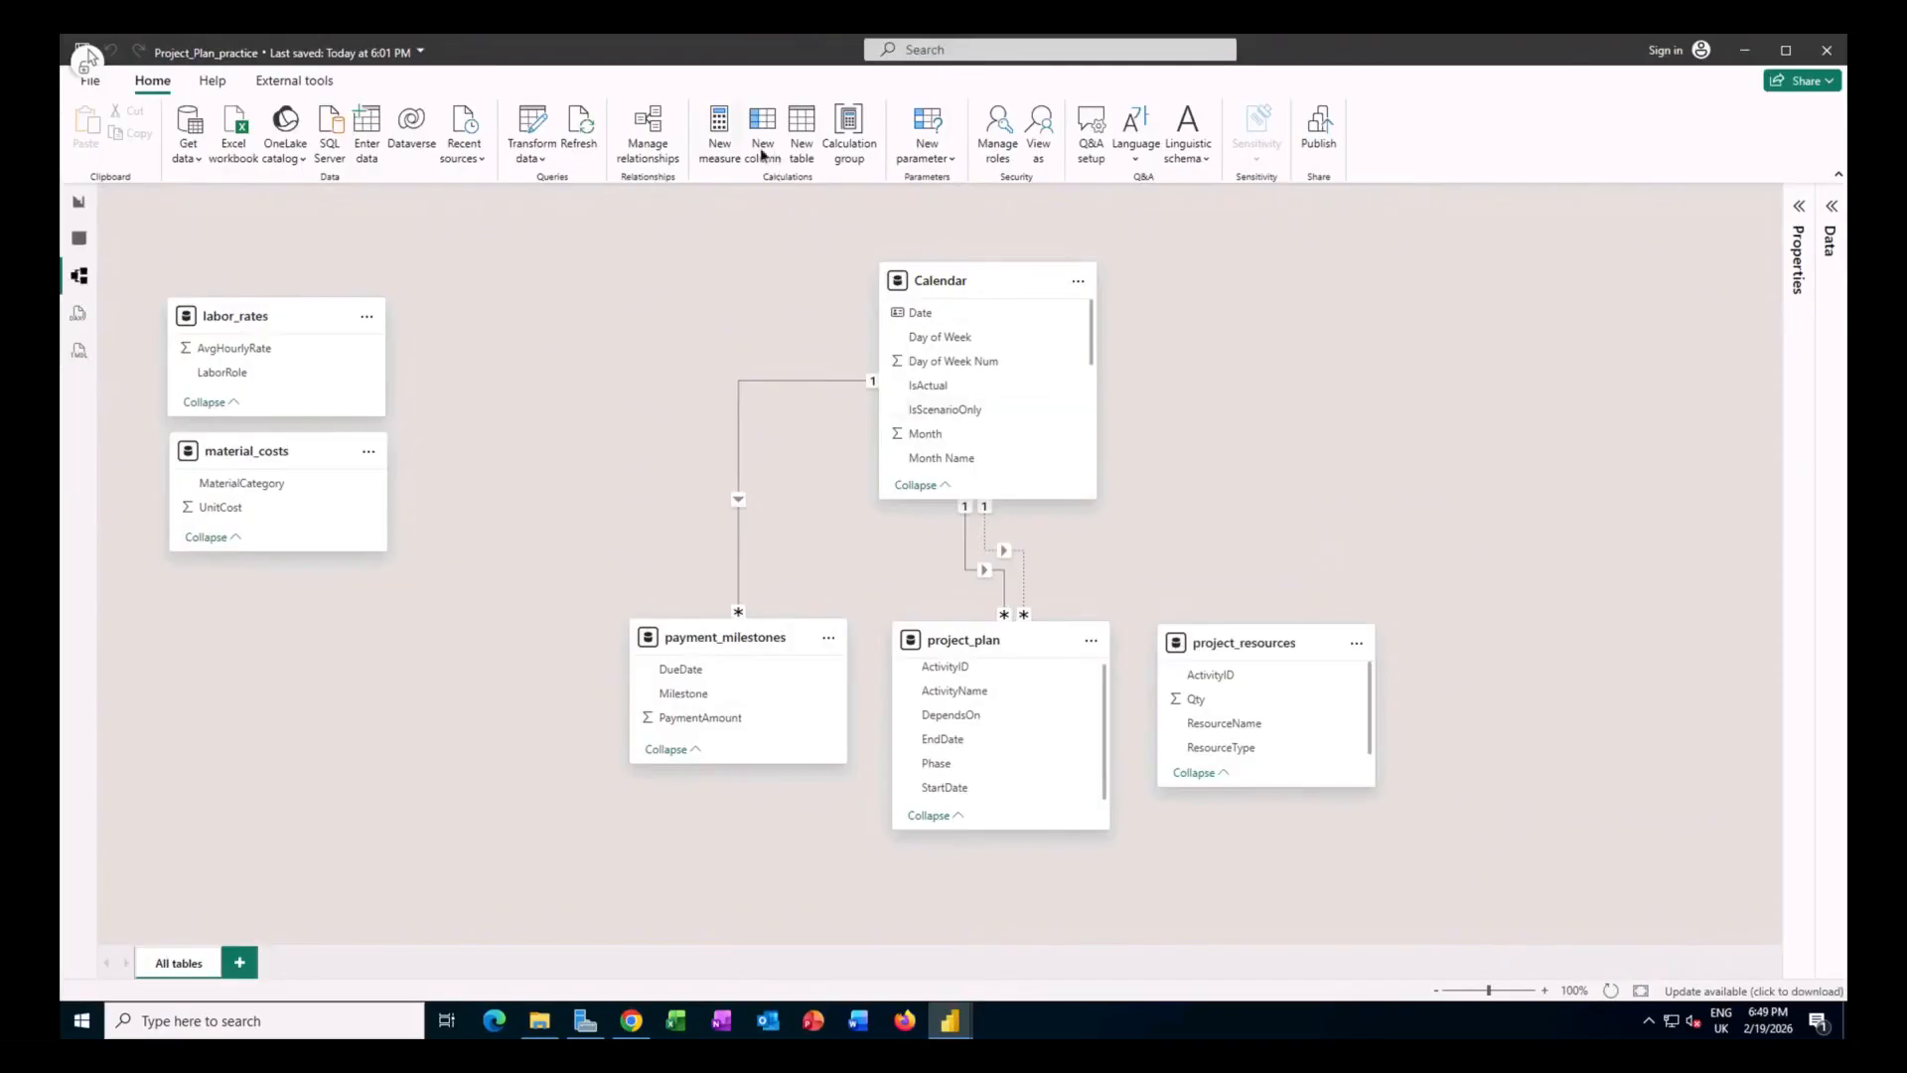
{"action": "left_click", "coordinate": [801, 124]}
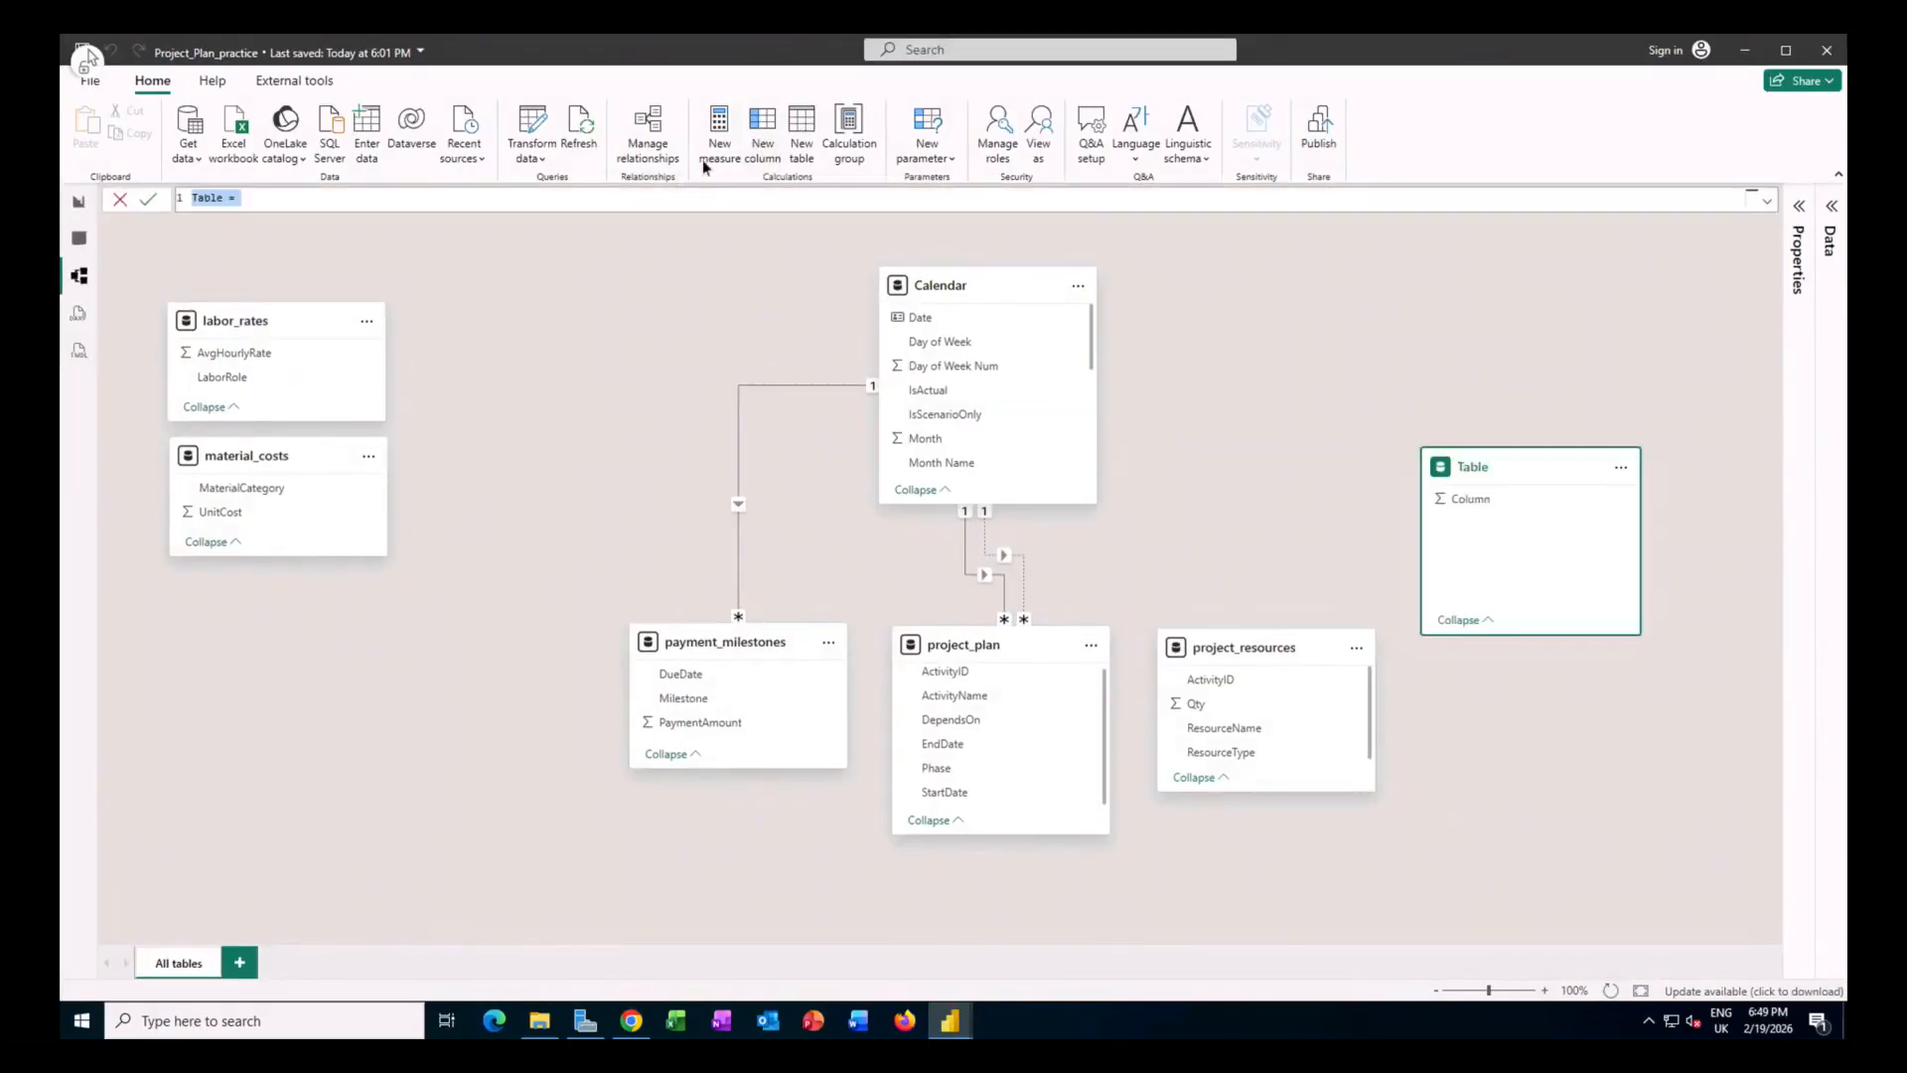
{"action": "key", "text": "ctrl+v"}
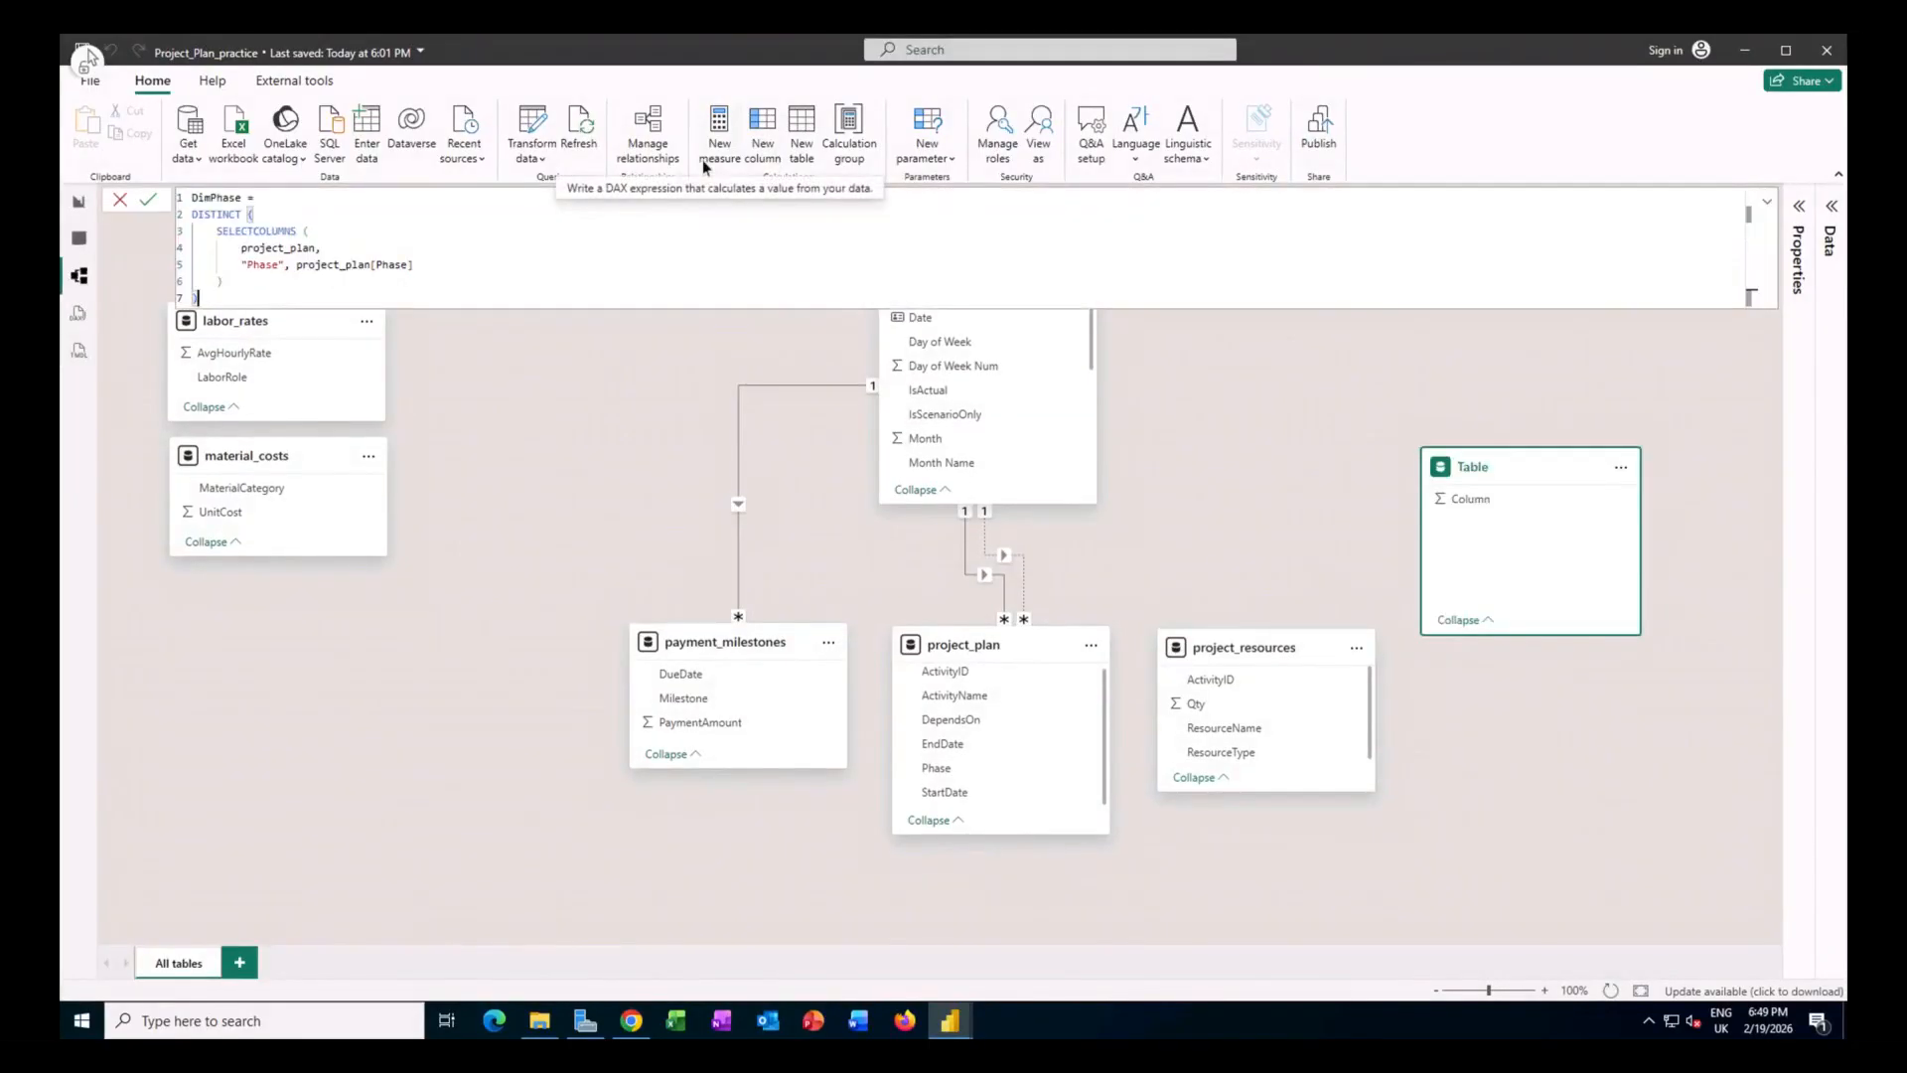
{"action": "left_click", "coordinate": [149, 201]}
{"action": "left_click", "coordinate": [1545, 657]}
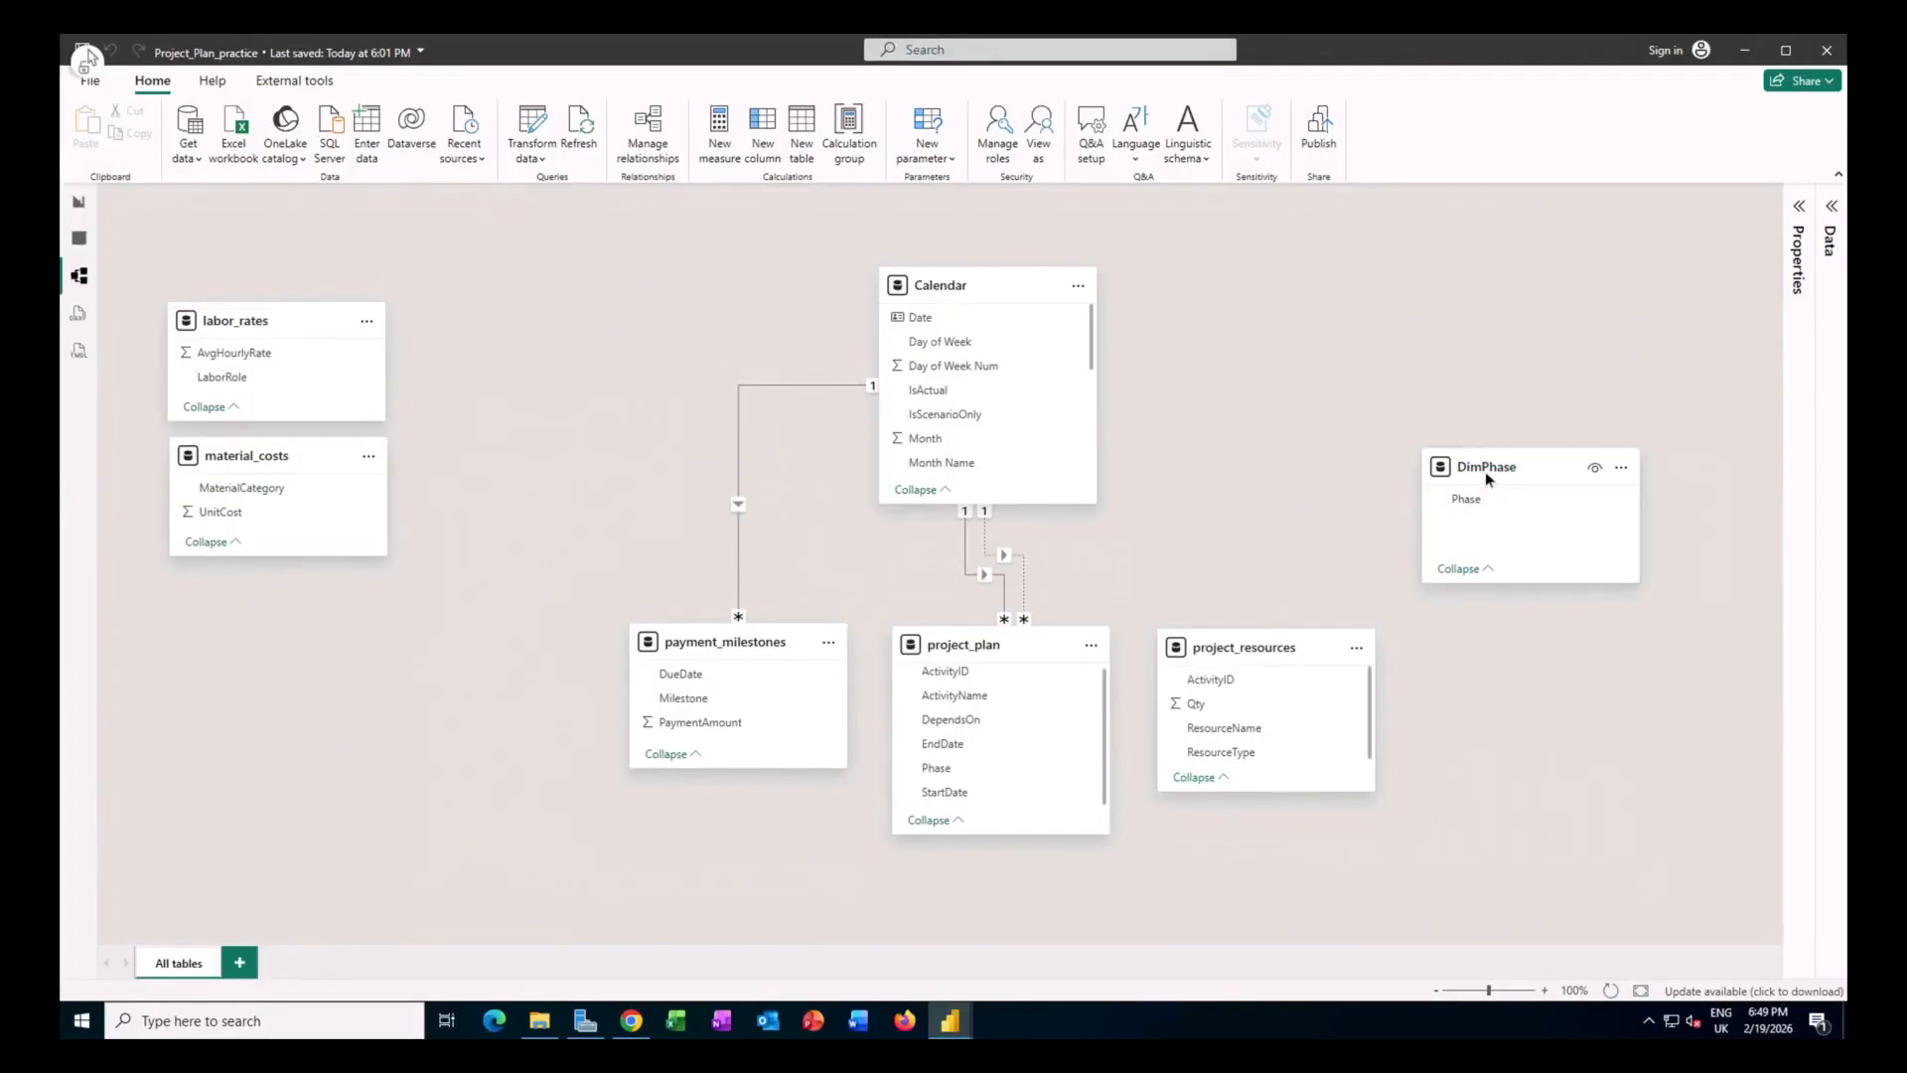
Inspect the Phase rows of the DimPhase table in Table view, and return to the model diagram.
{"action": "left_click", "coordinate": [1487, 479]}
{"action": "left_click", "coordinate": [78, 237]}
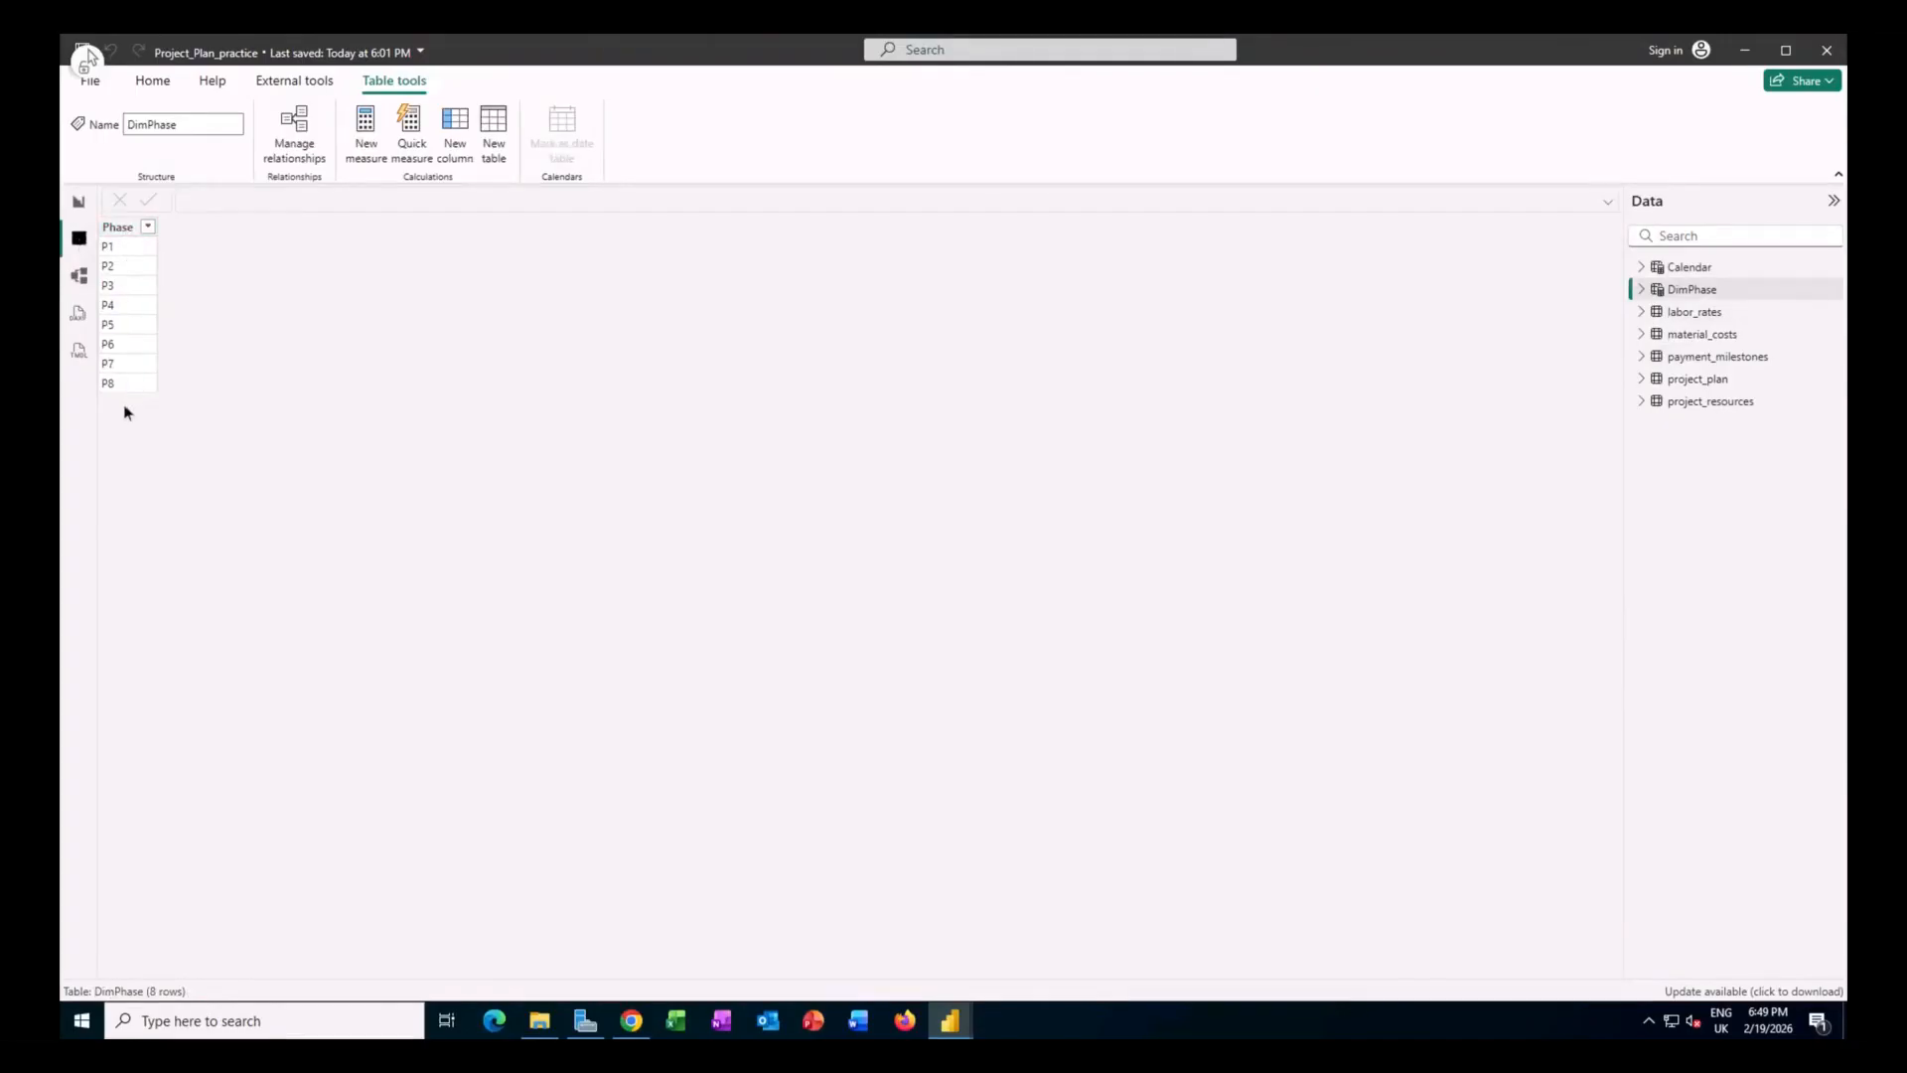
{"action": "left_click", "coordinate": [78, 275]}
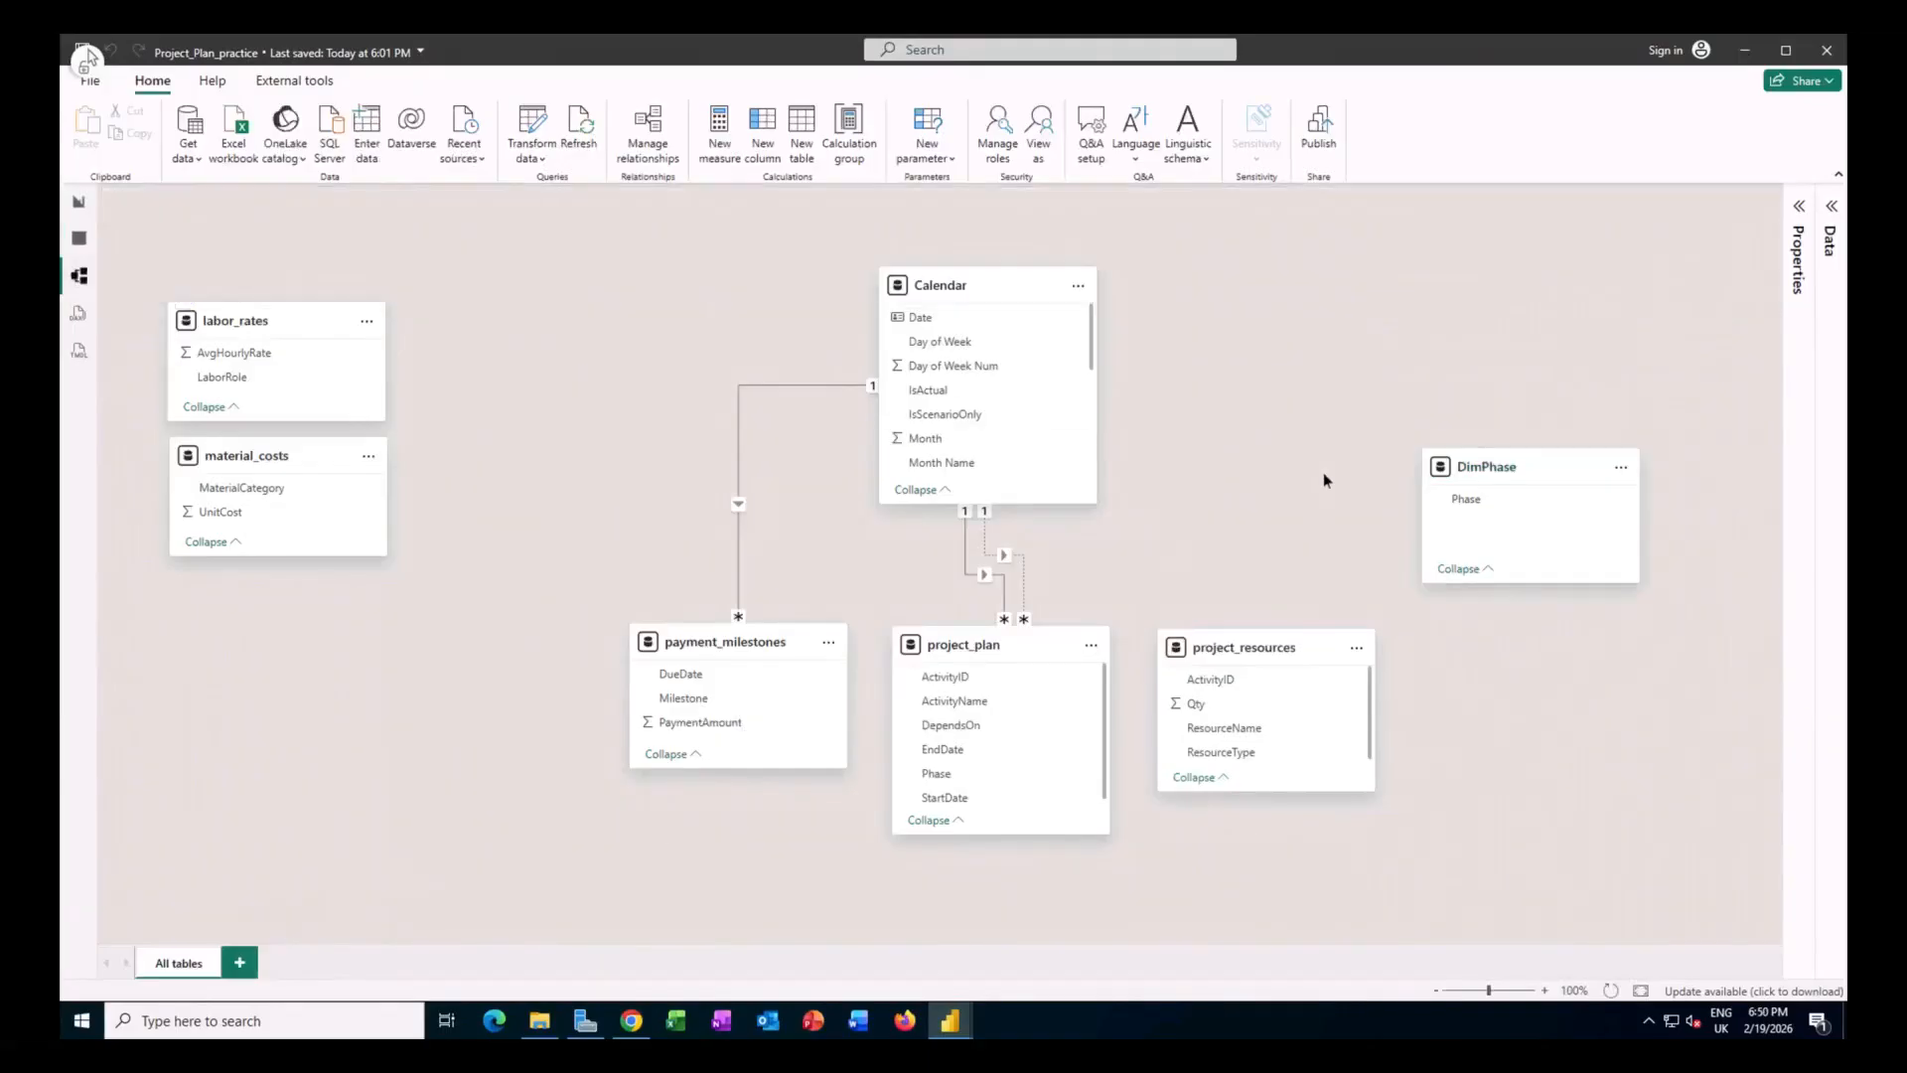
Switch to the tutorial in Chrome and copy the complete DimActivity DAX code.
{"action": "left_click", "coordinate": [636, 1023]}
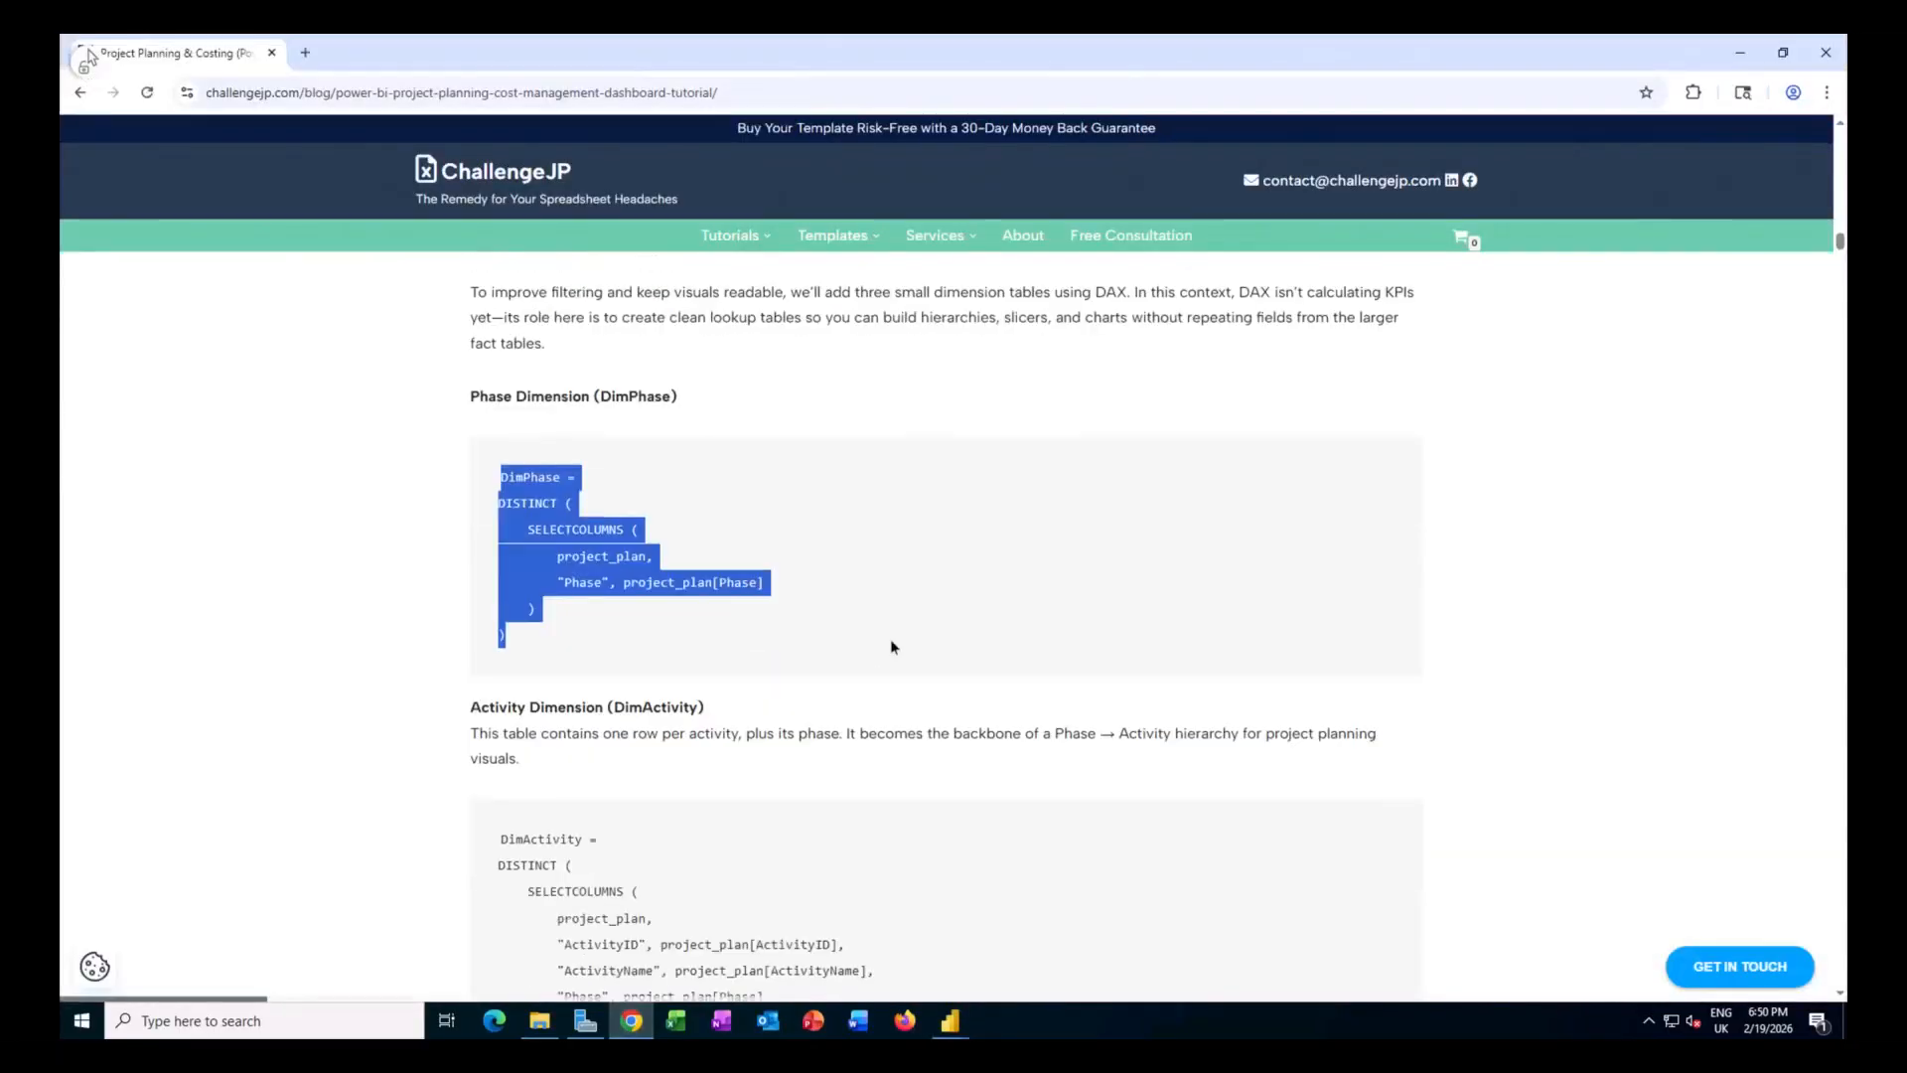
{"action": "scroll", "coordinate": [890, 647], "scroll_direction": "down", "scroll_amount": 1}
{"action": "scroll", "coordinate": [891, 647], "scroll_direction": "down", "scroll_amount": 2}
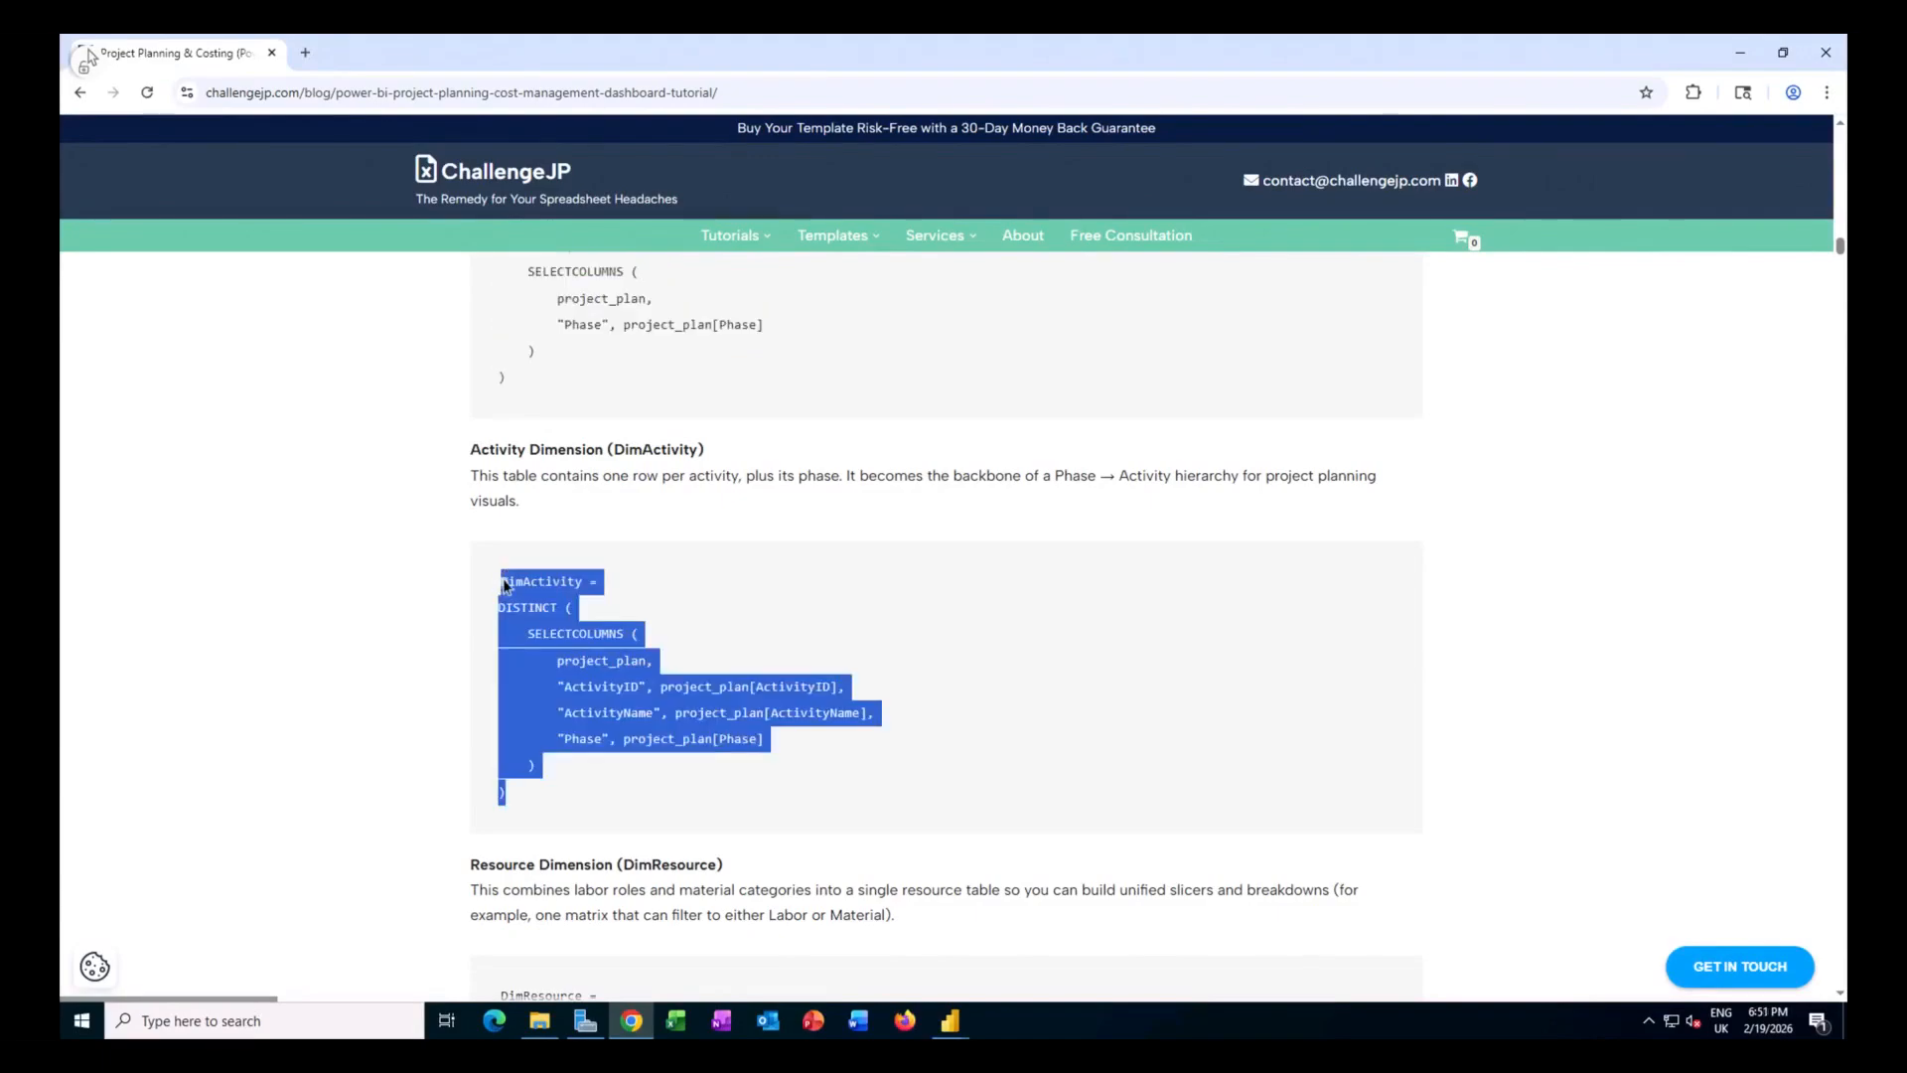
Switch to Project_Plan_practice in Power BI and create the DimActivity calculated table with ActivityID, ActivityName and Phase from the copied code.
{"action": "left_click", "coordinate": [951, 1020]}
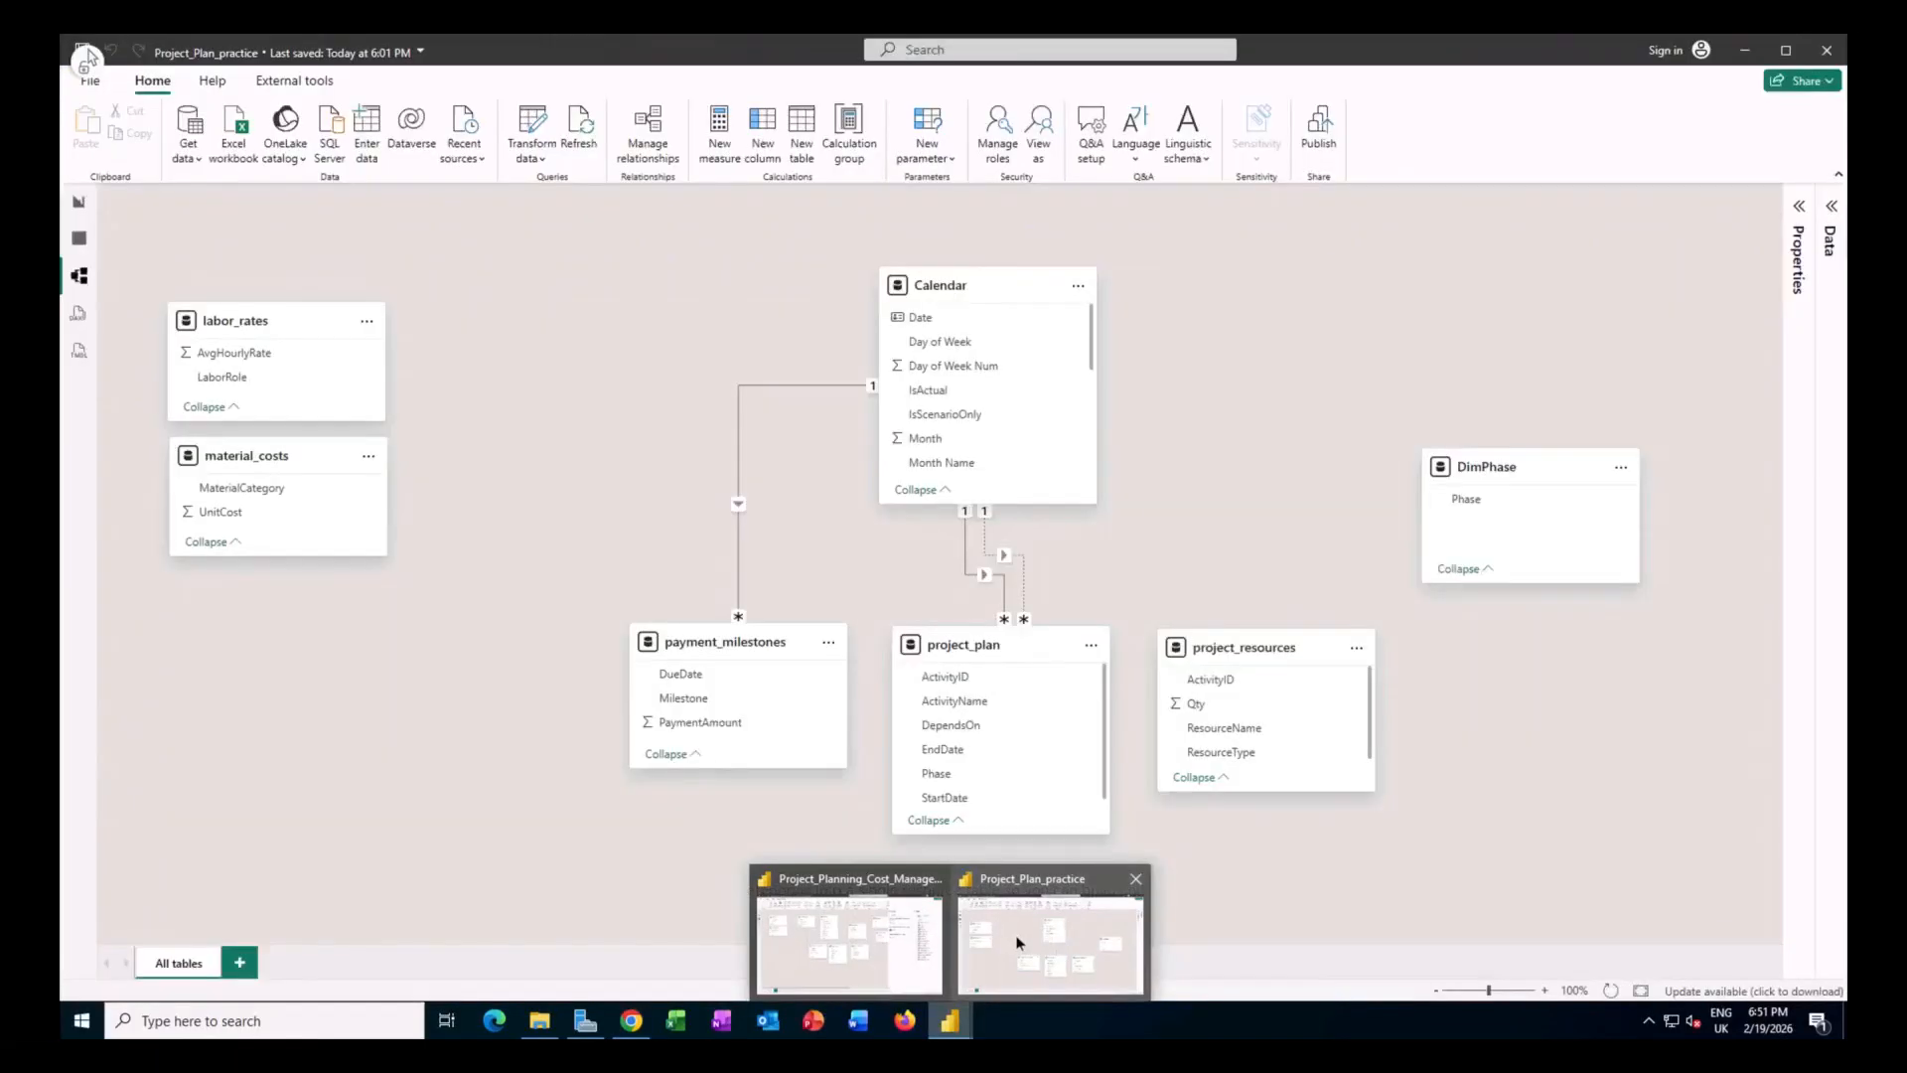
{"action": "left_click", "coordinate": [1018, 942]}
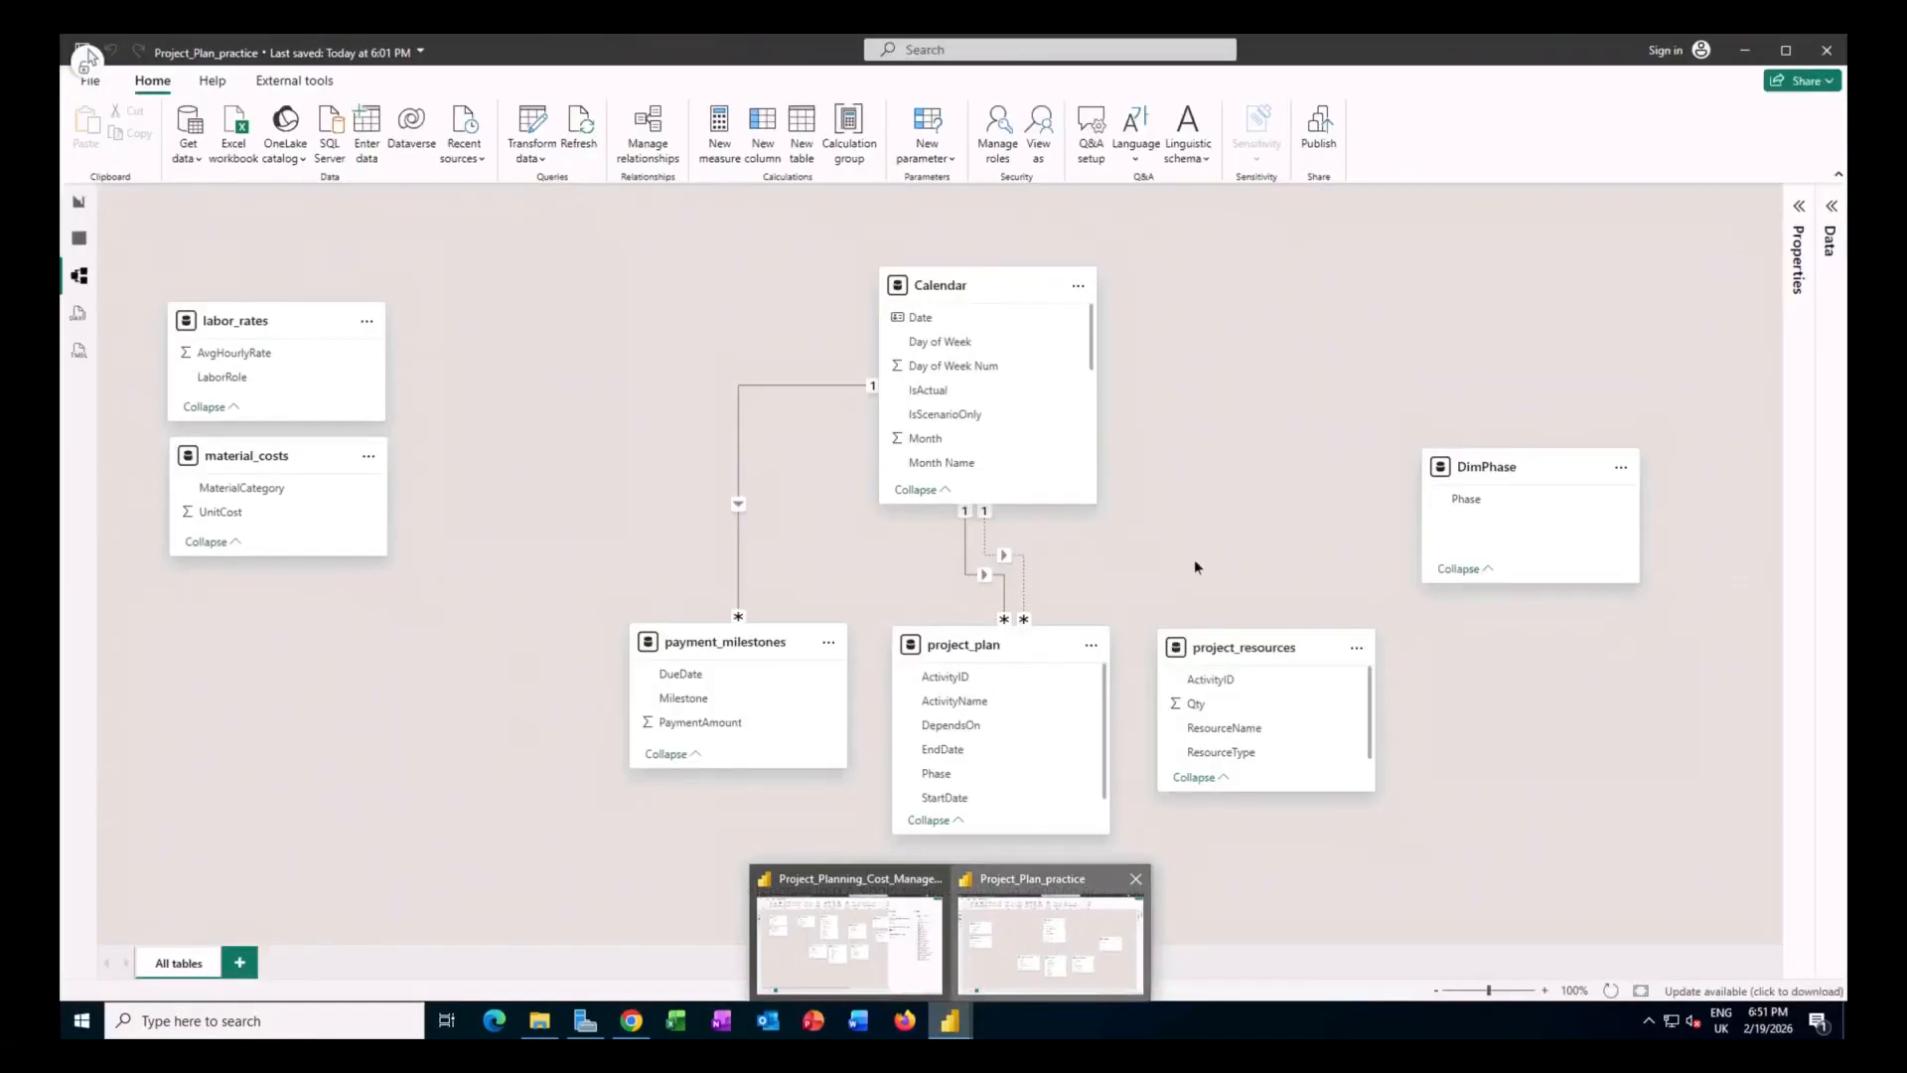
{"action": "left_click", "coordinate": [804, 137]}
{"action": "key", "text": "ctrl+v"}
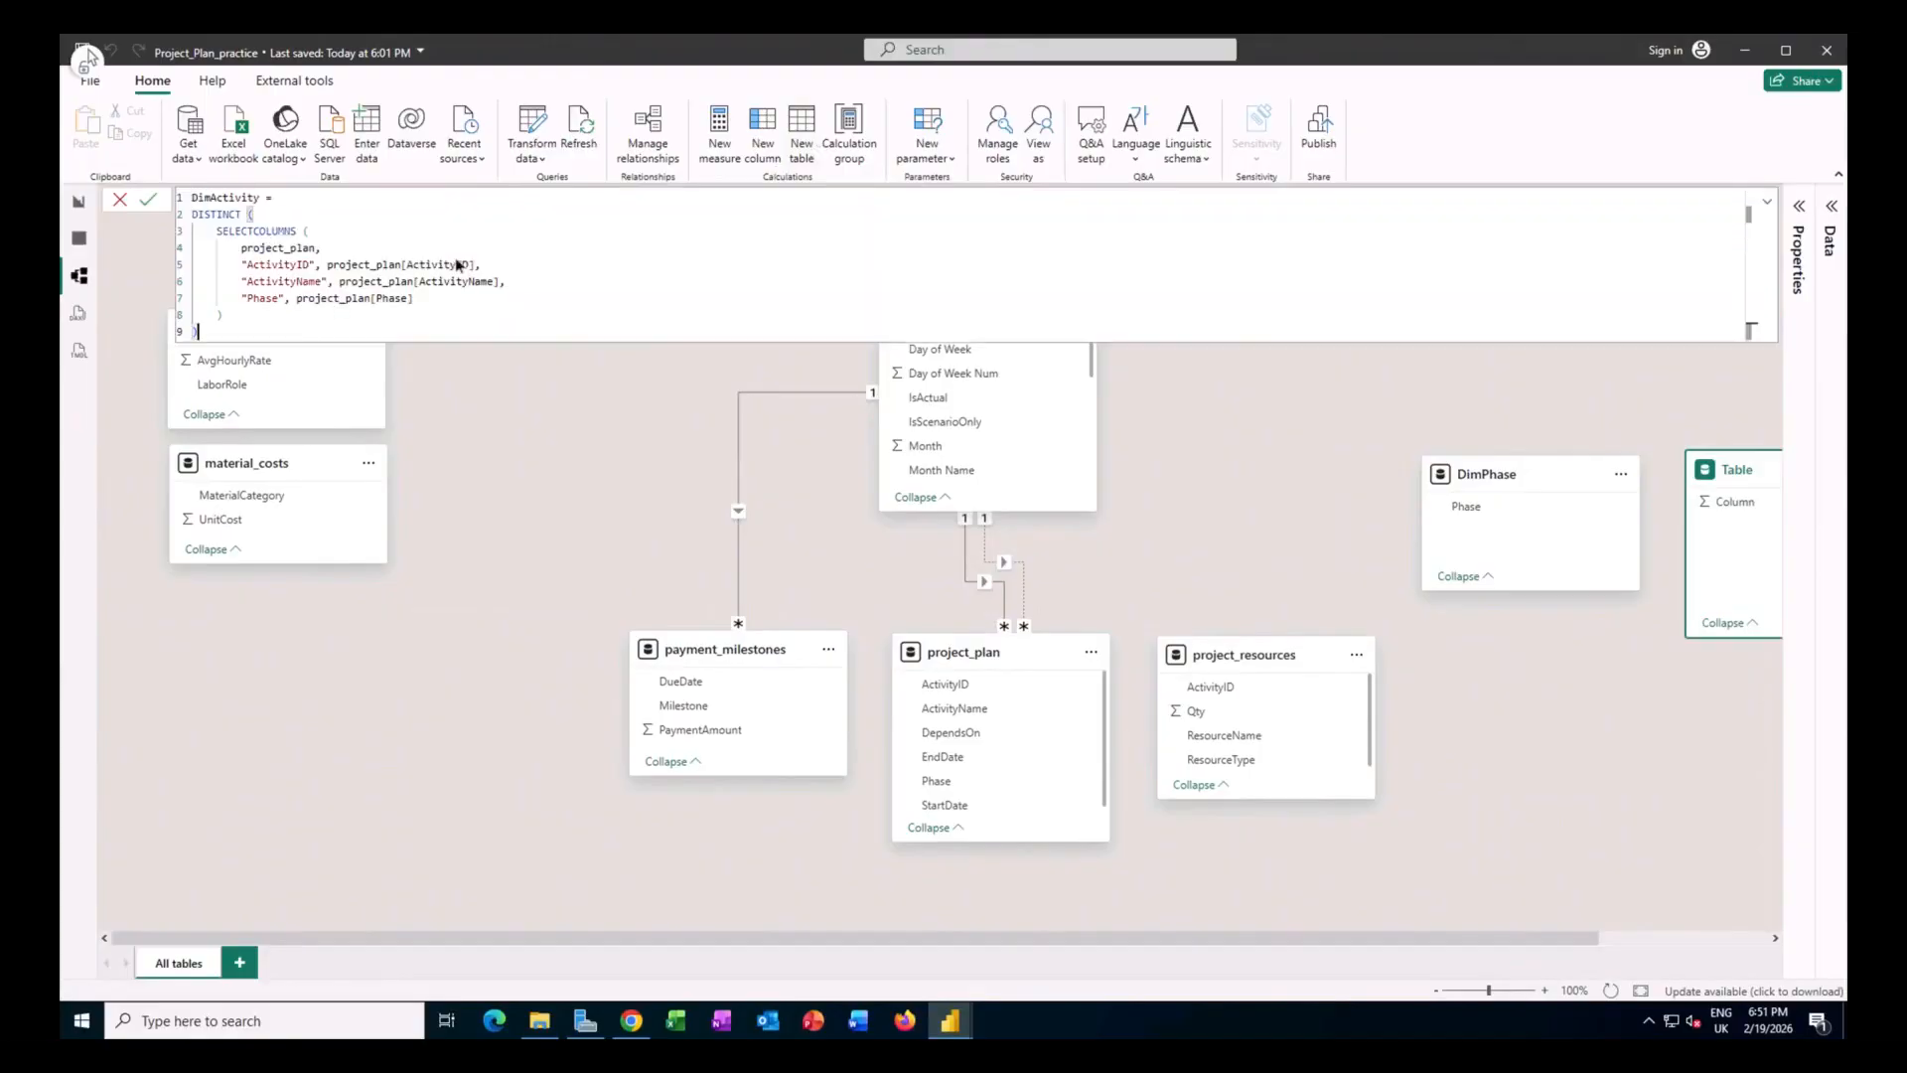
{"action": "left_click", "coordinate": [154, 206]}
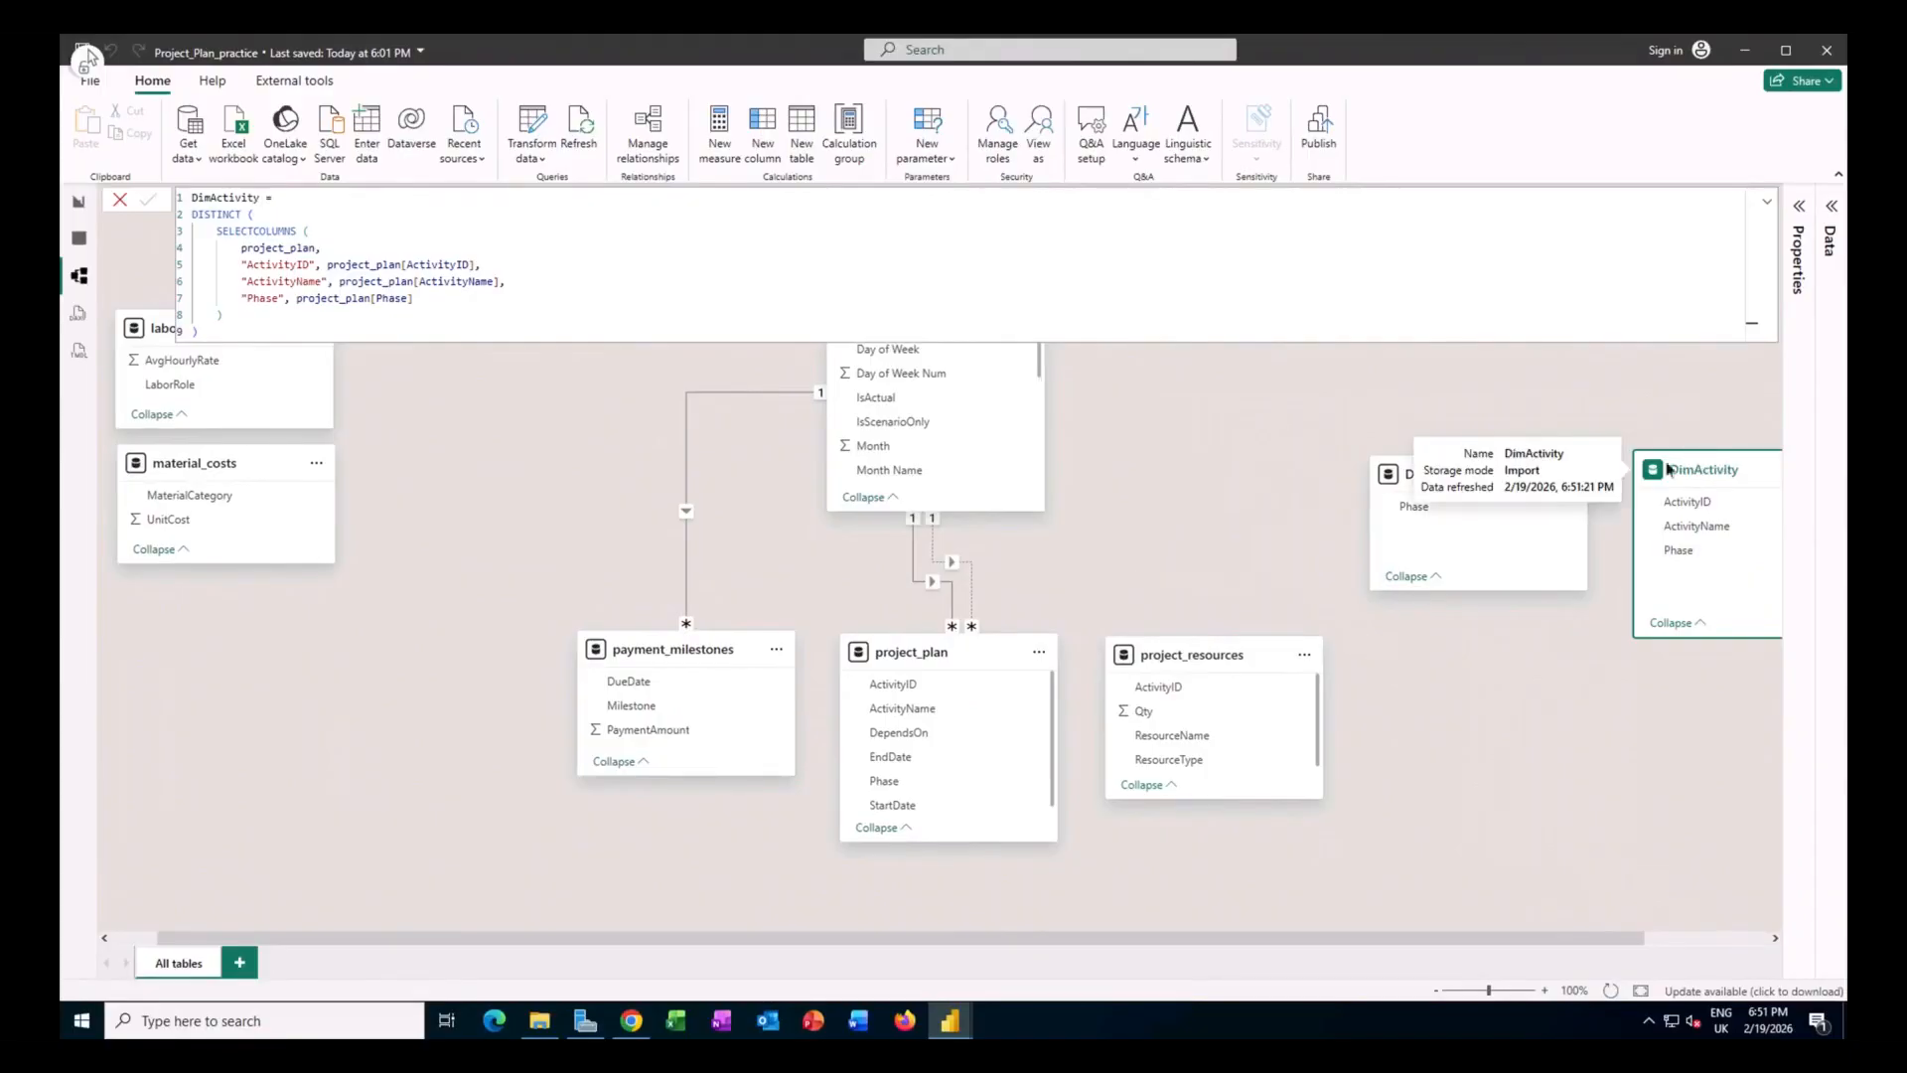
Arrange DimActivity above DimPhase to the right of Calendar in the model diagram and shorten the DimActivity card.
{"action": "left_click_drag", "start_coordinate": [1702, 471], "coordinate": [1629, 573]}
{"action": "left_click_drag", "start_coordinate": [1552, 459], "coordinate": [1489, 354]}
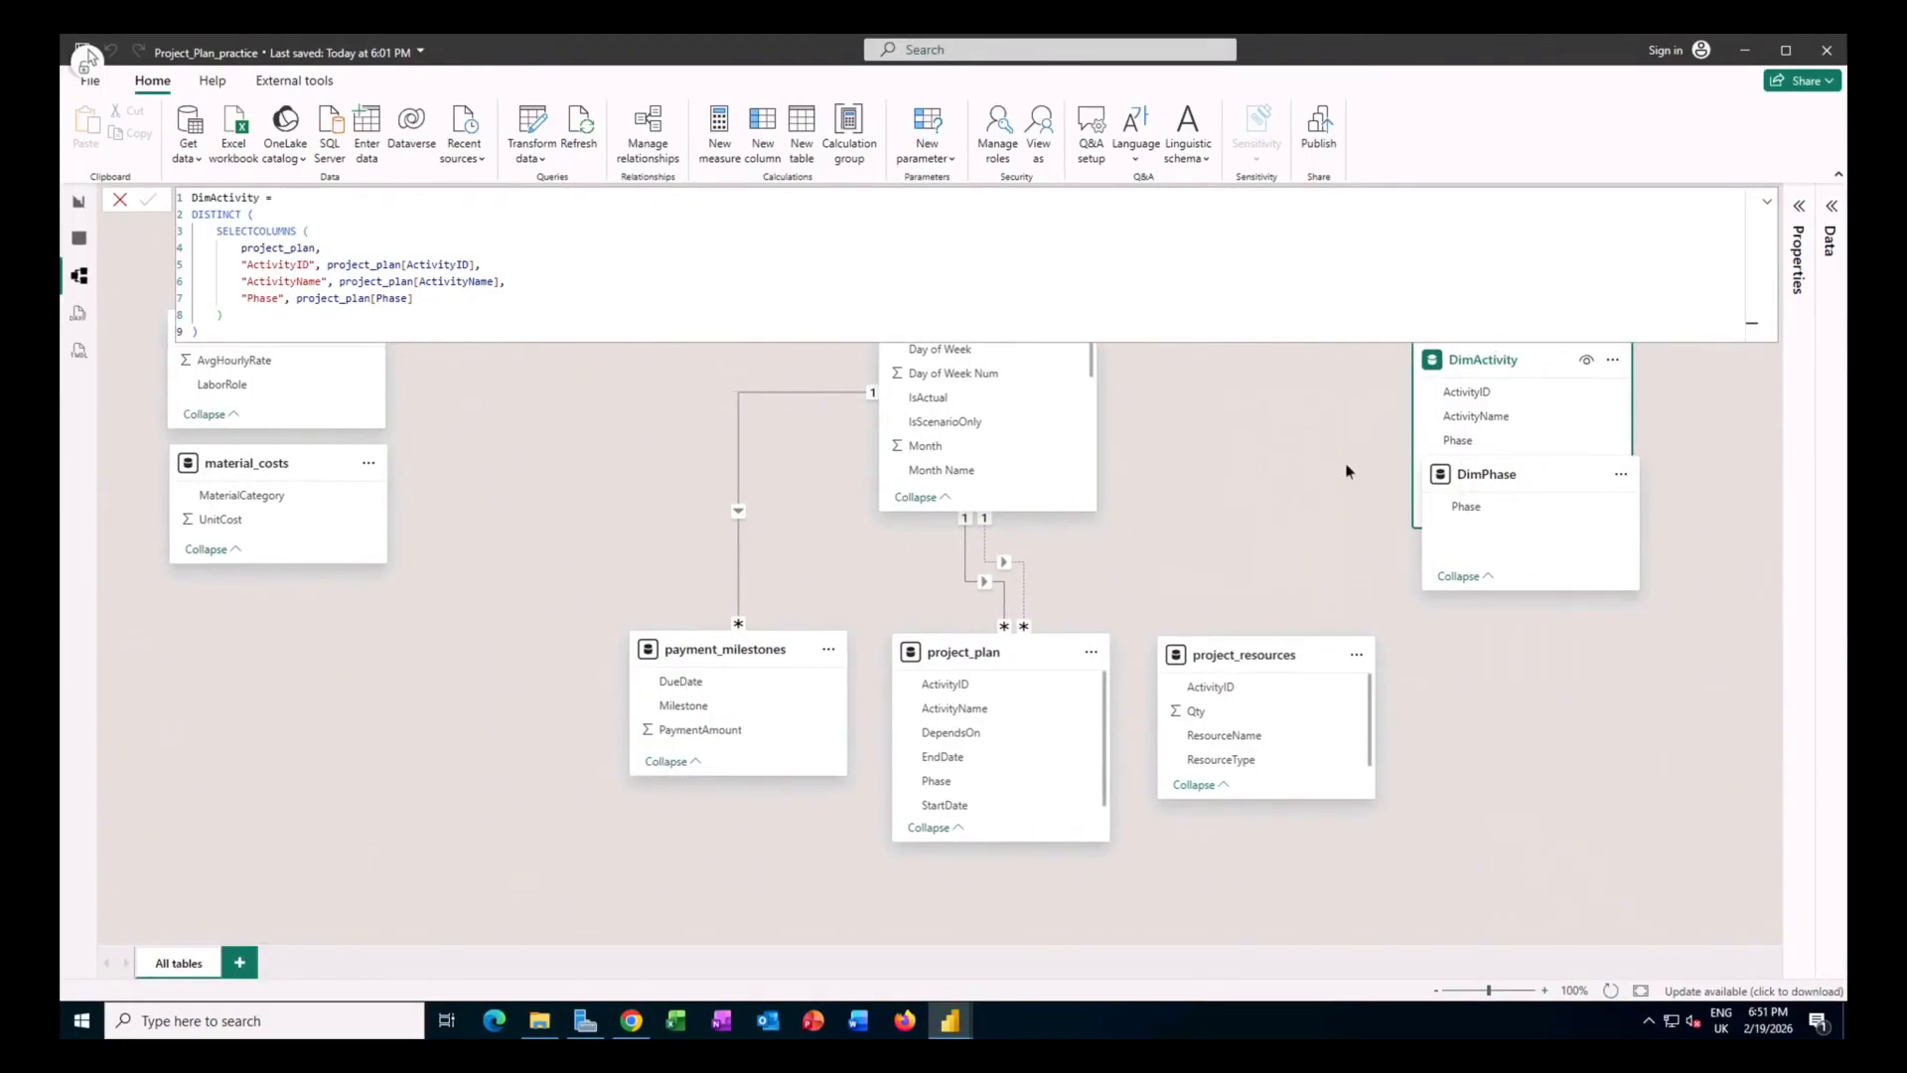
{"action": "left_click", "coordinate": [1319, 481]}
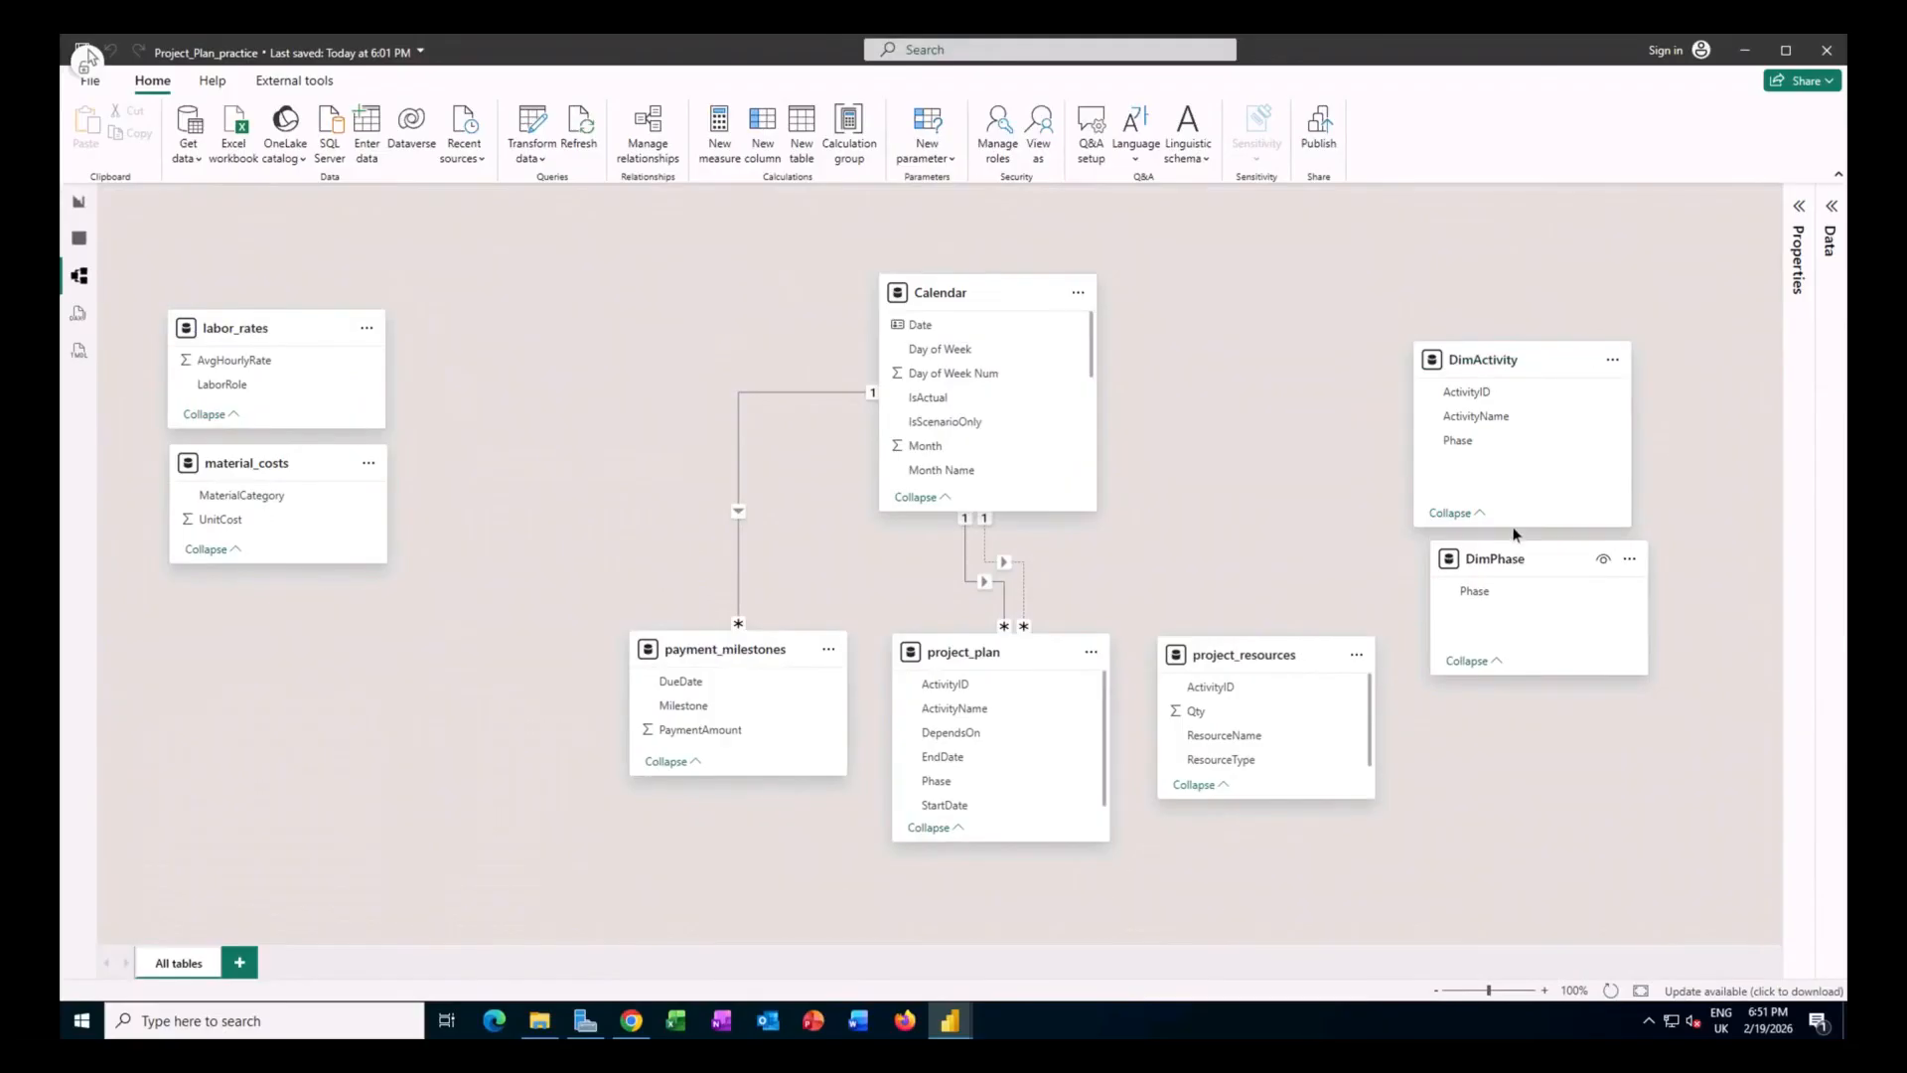
{"action": "left_click_drag", "start_coordinate": [1517, 538], "coordinate": [1518, 446]}
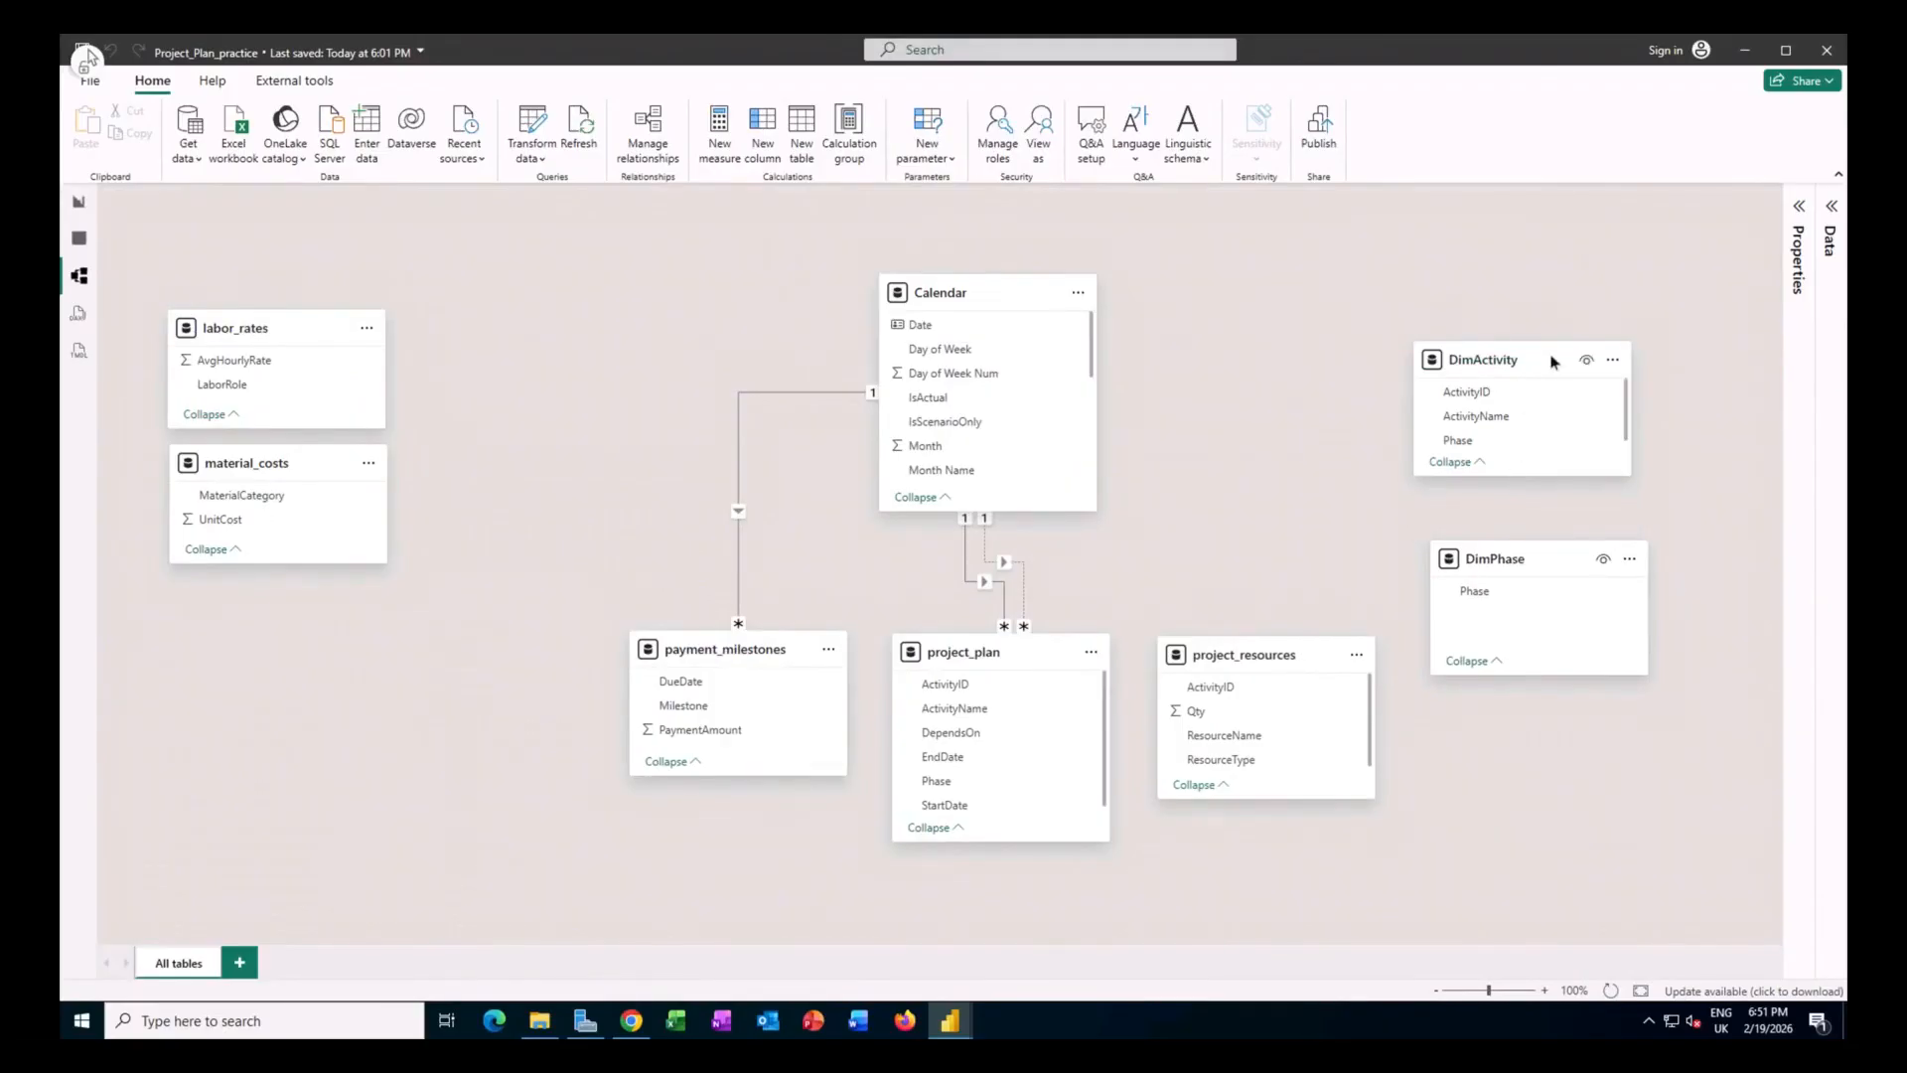
Switch to the tutorial in Chrome and copy the complete DimResource UNION code.
{"action": "left_click", "coordinate": [632, 1020]}
{"action": "scroll", "coordinate": [971, 635], "scroll_direction": "down", "scroll_amount": 2}
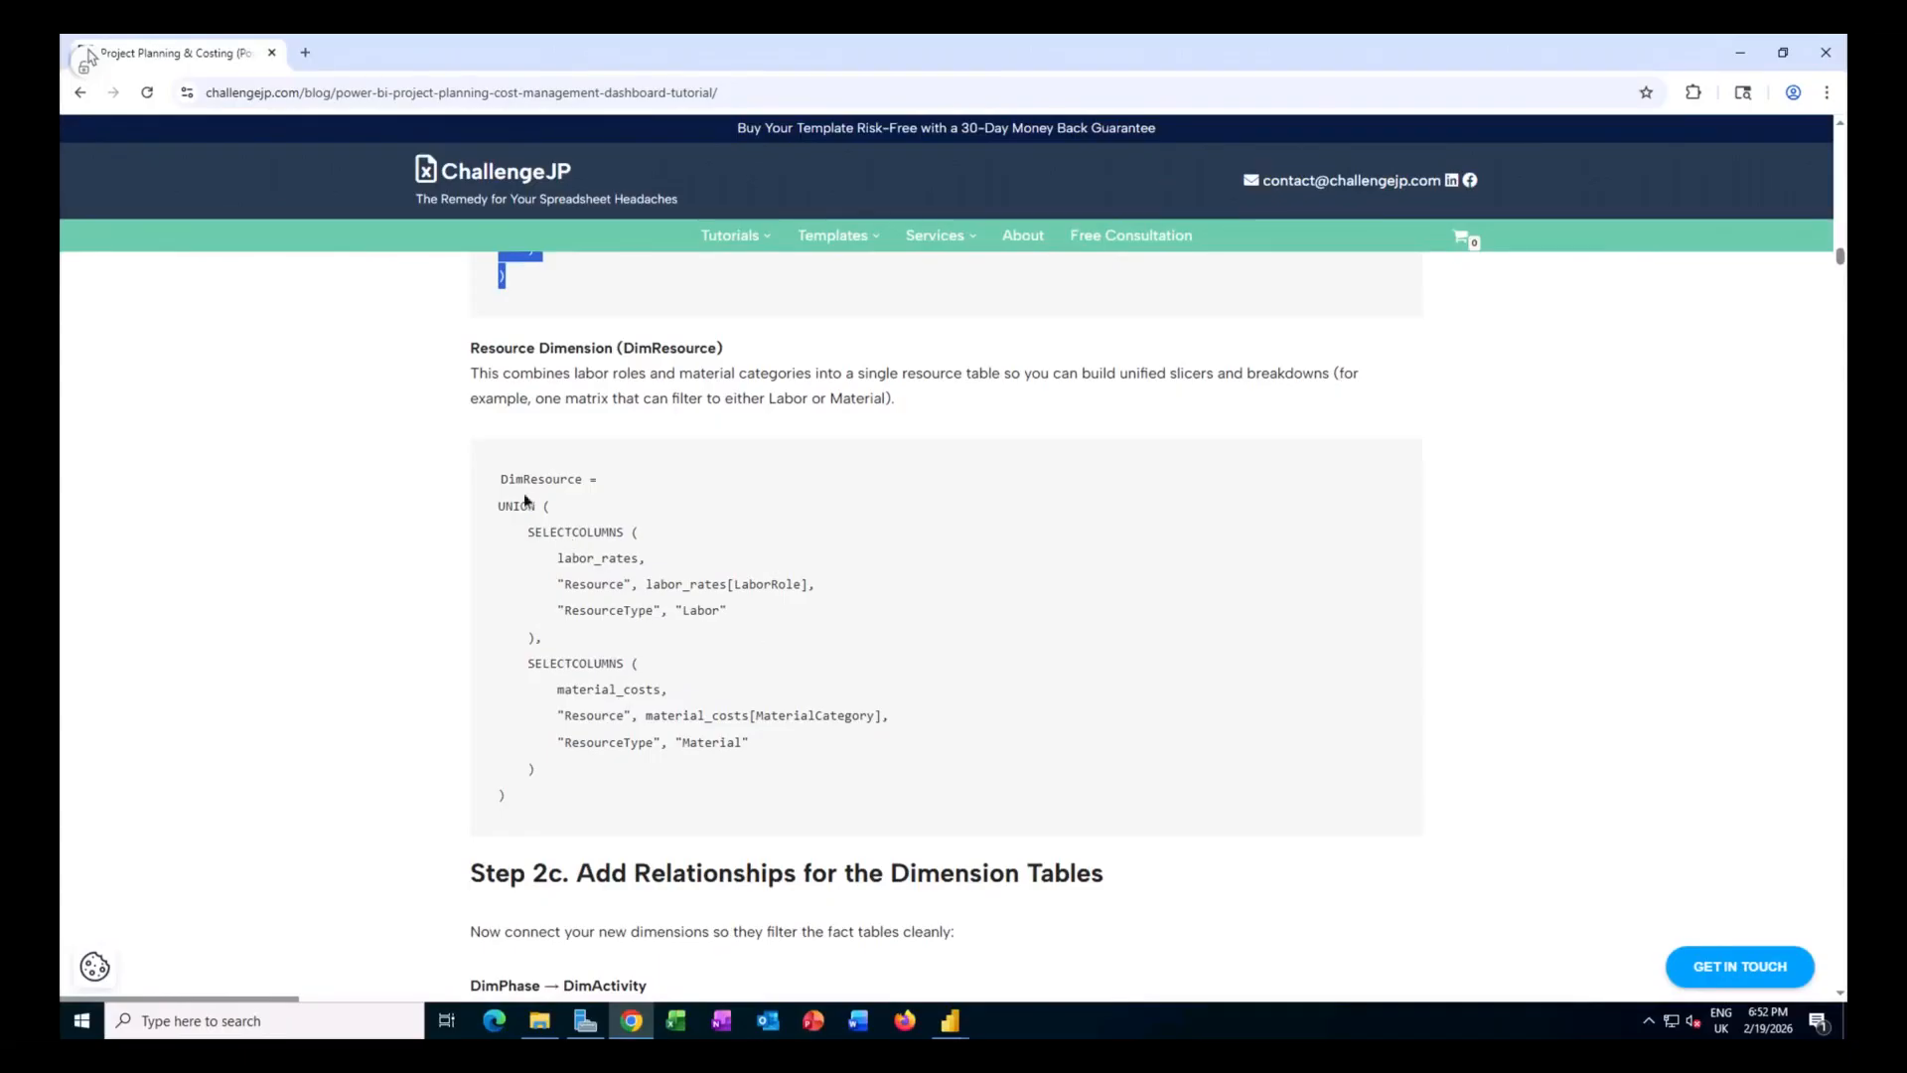
{"action": "left_click_drag", "start_coordinate": [502, 480], "coordinate": [509, 795]}
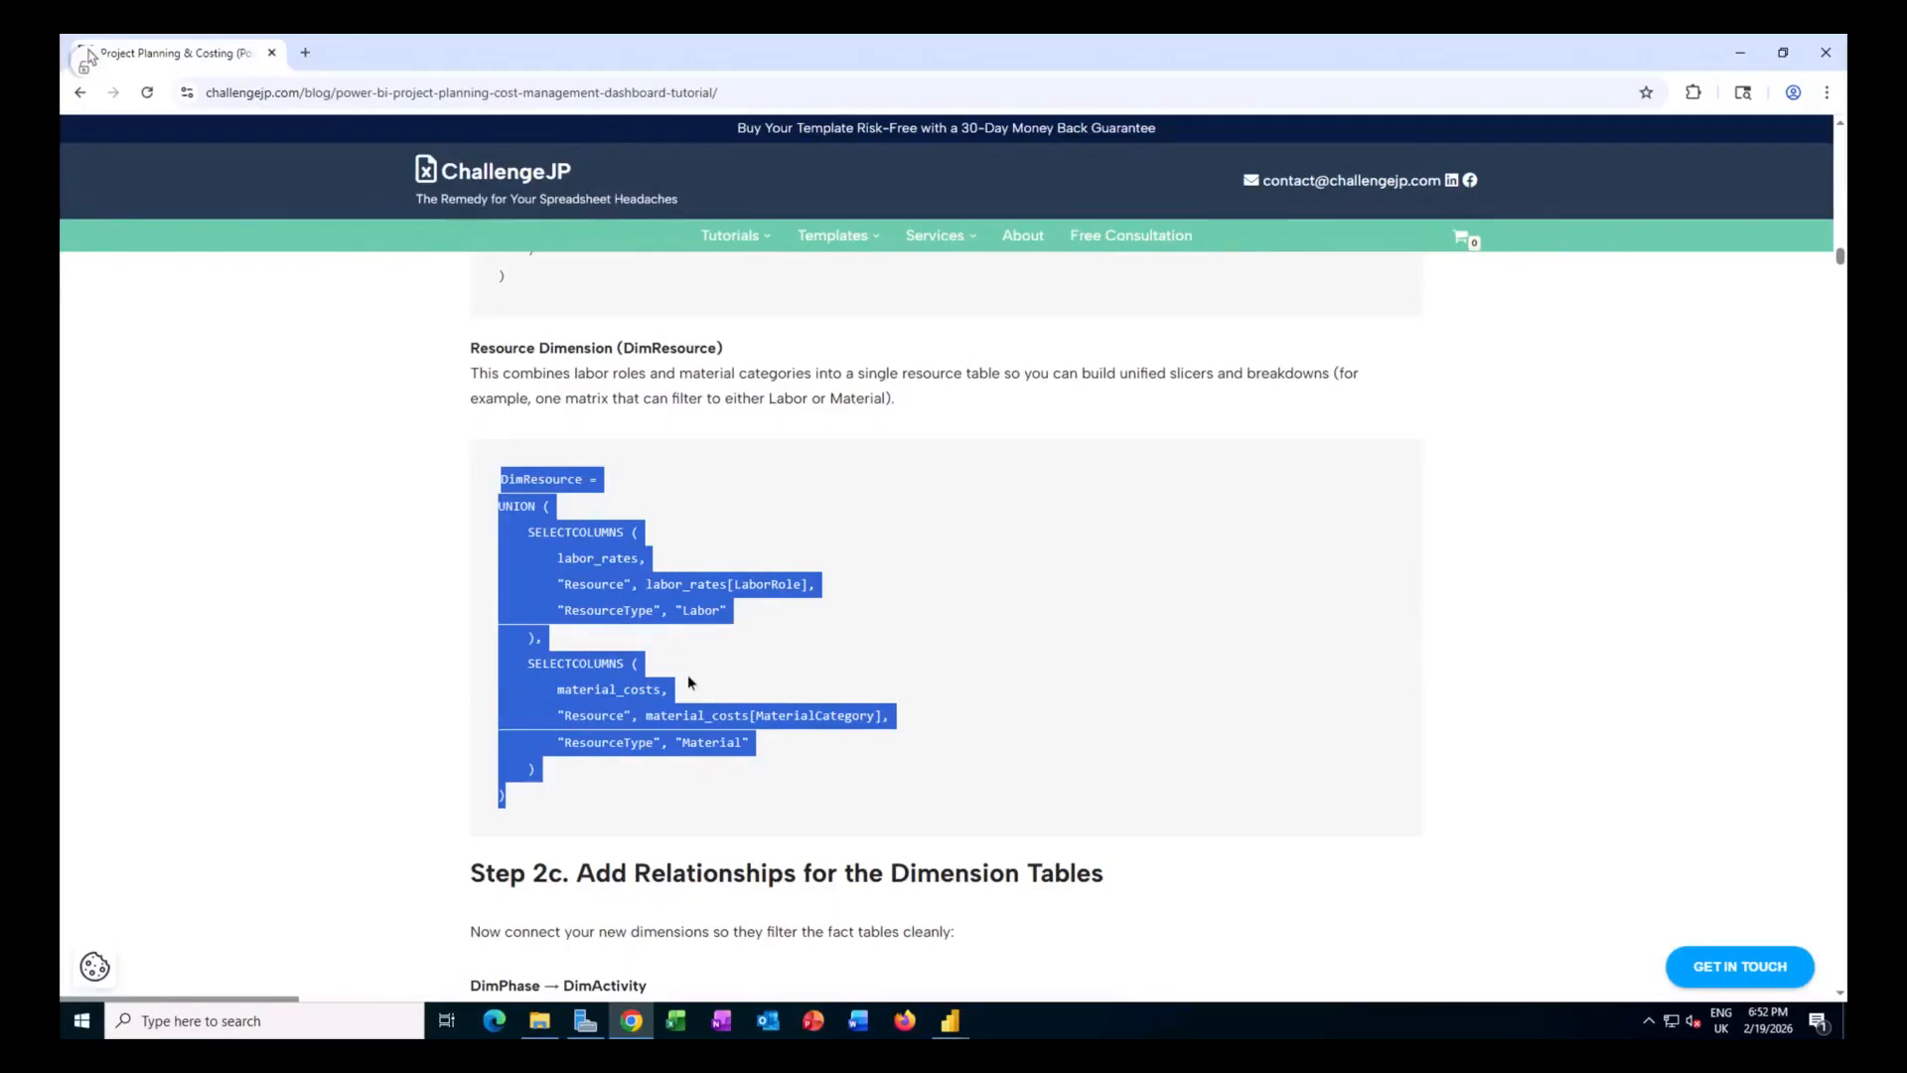
{"action": "right_click", "coordinate": [624, 565]}
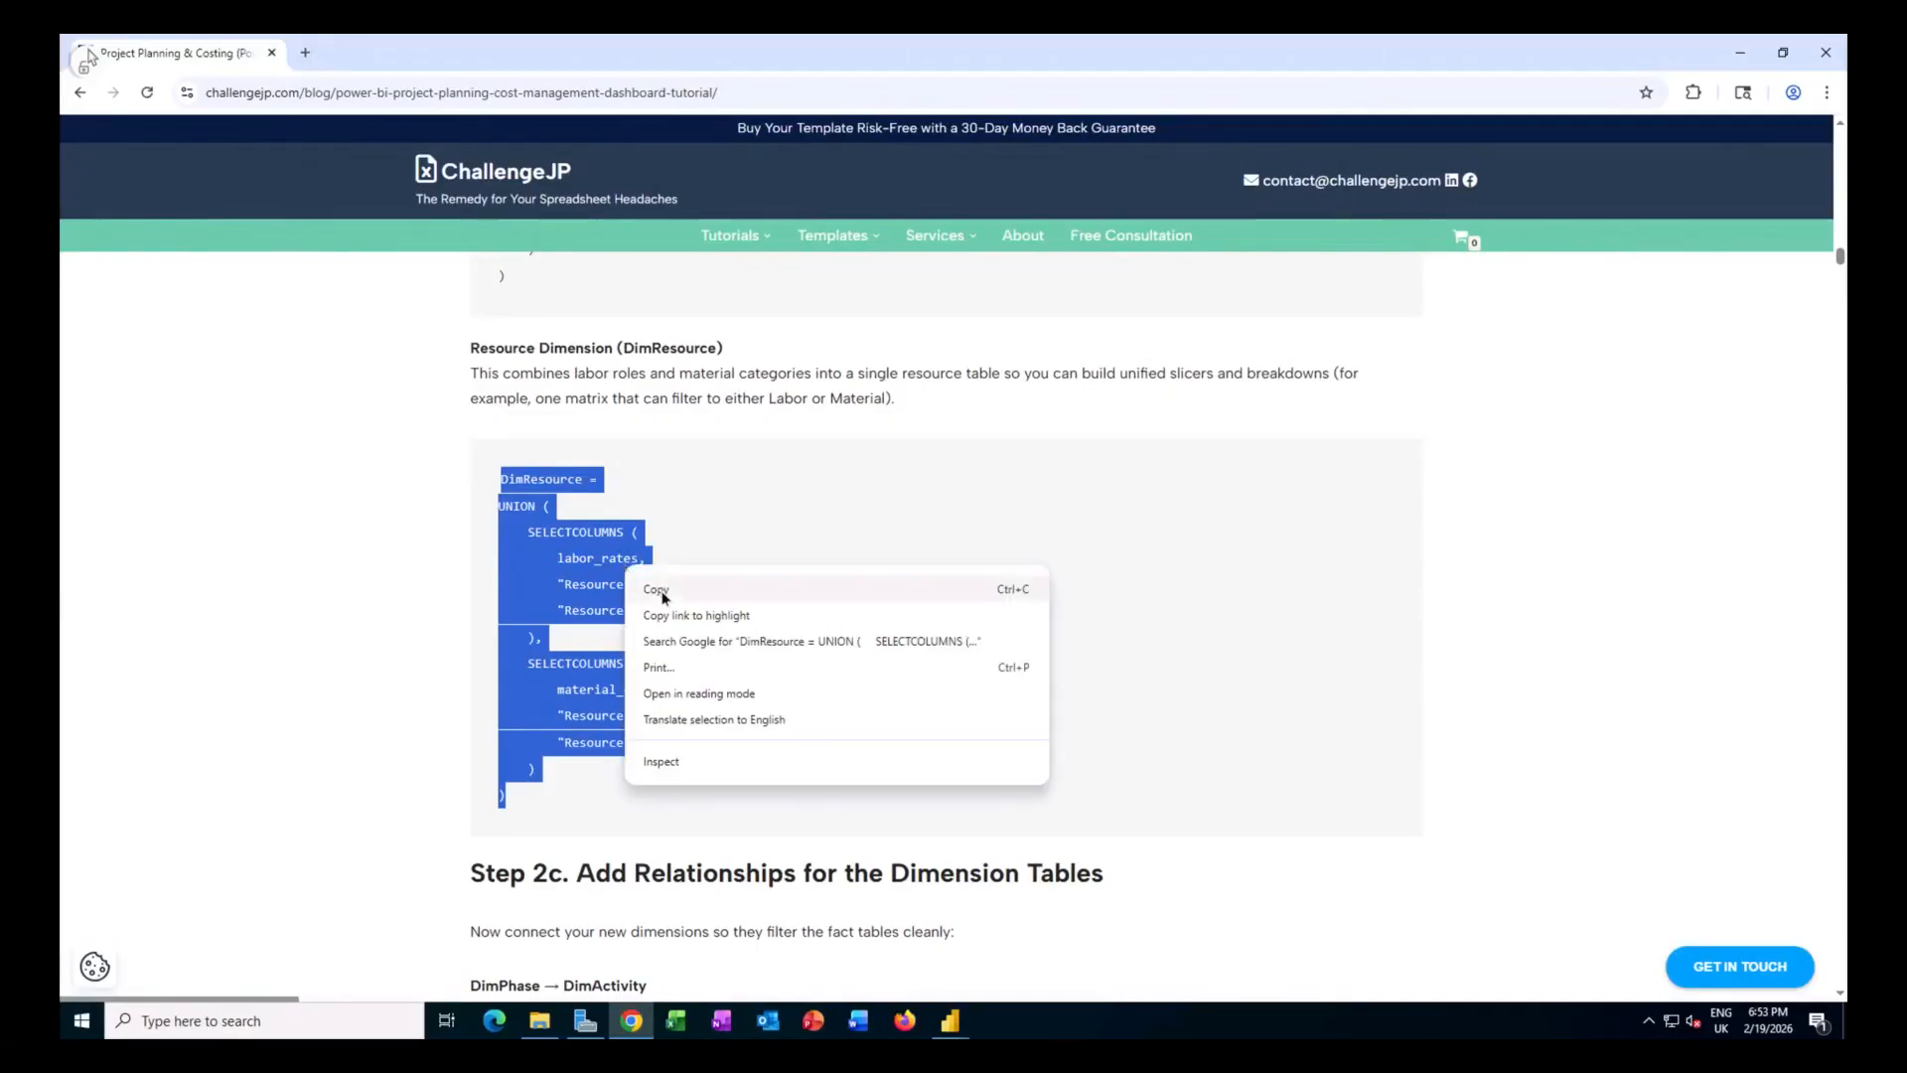
{"action": "left_click", "coordinate": [662, 596]}
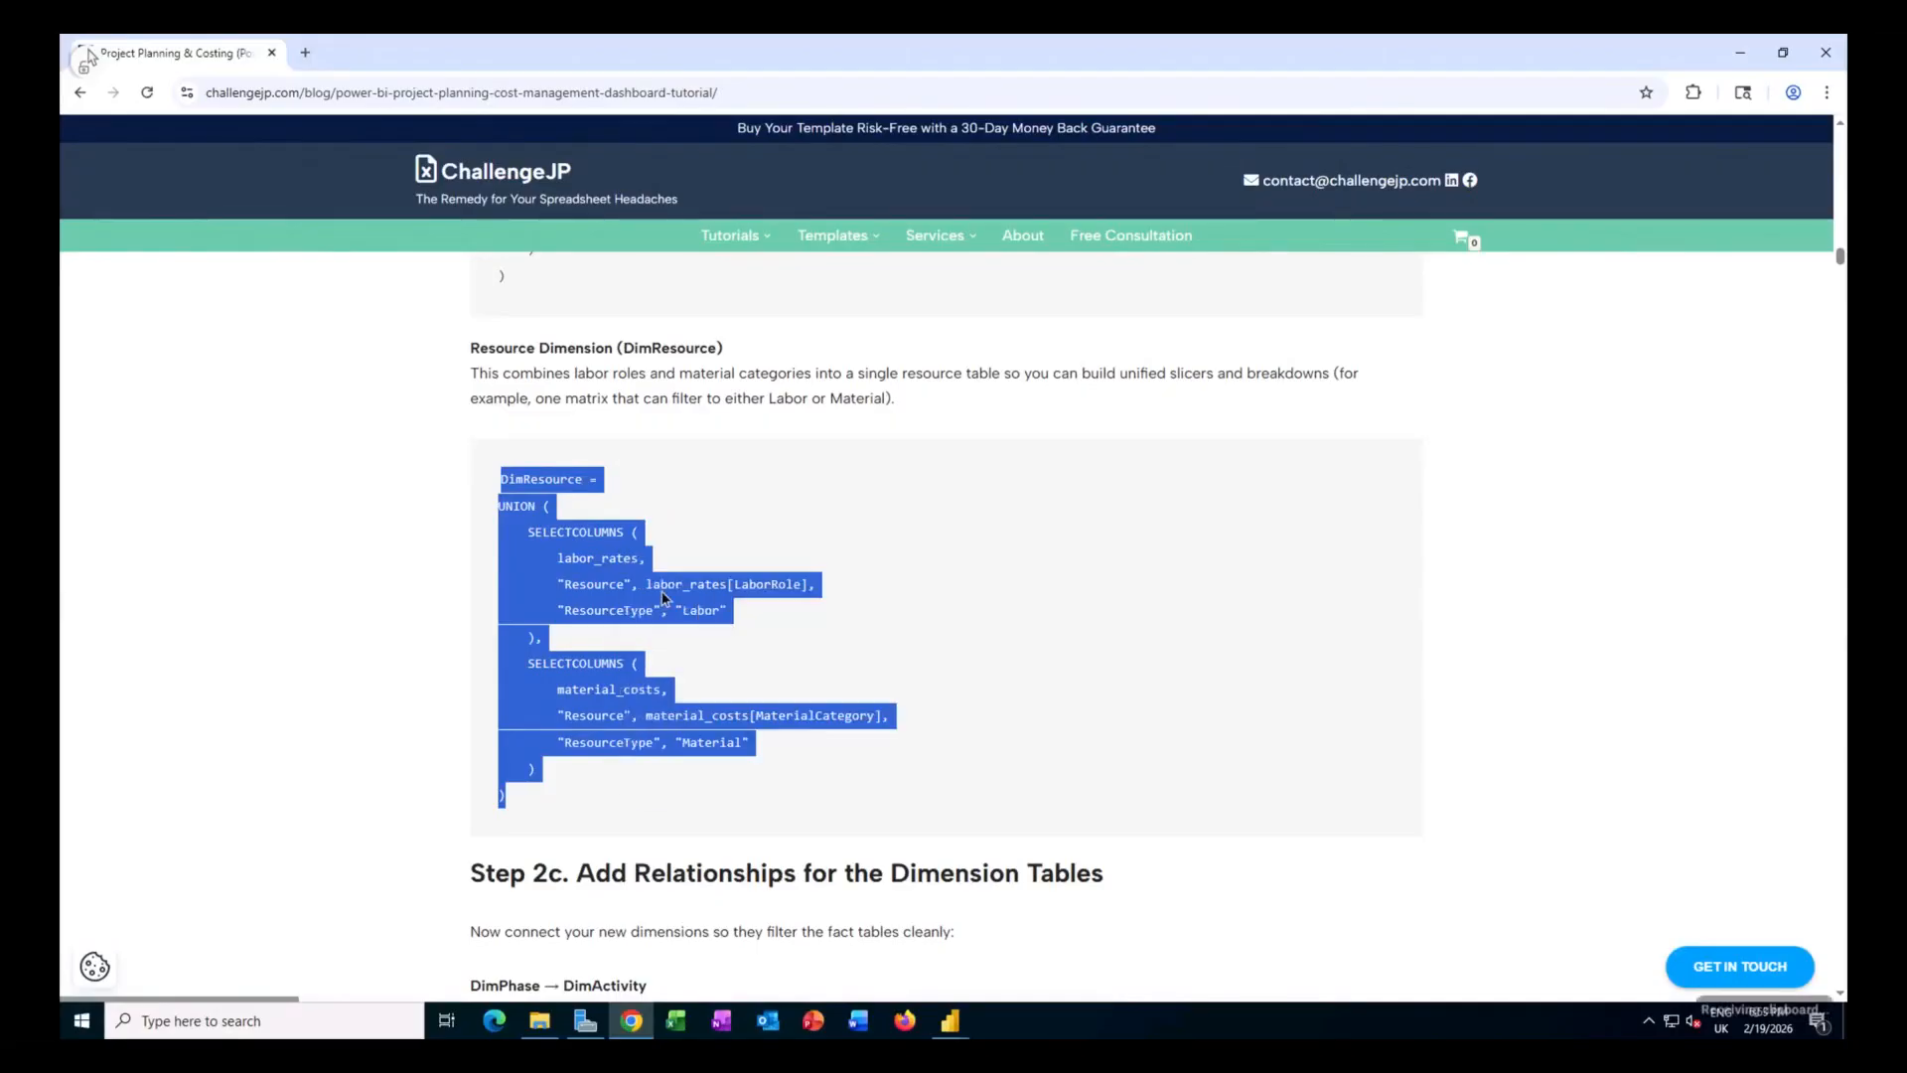
Switch to Project_Plan_practice in Power BI, create the DimResource calculated table from the copied code, and move its card closer to the other tables.
{"action": "left_click", "coordinate": [962, 1028]}
{"action": "left_click", "coordinate": [1031, 955]}
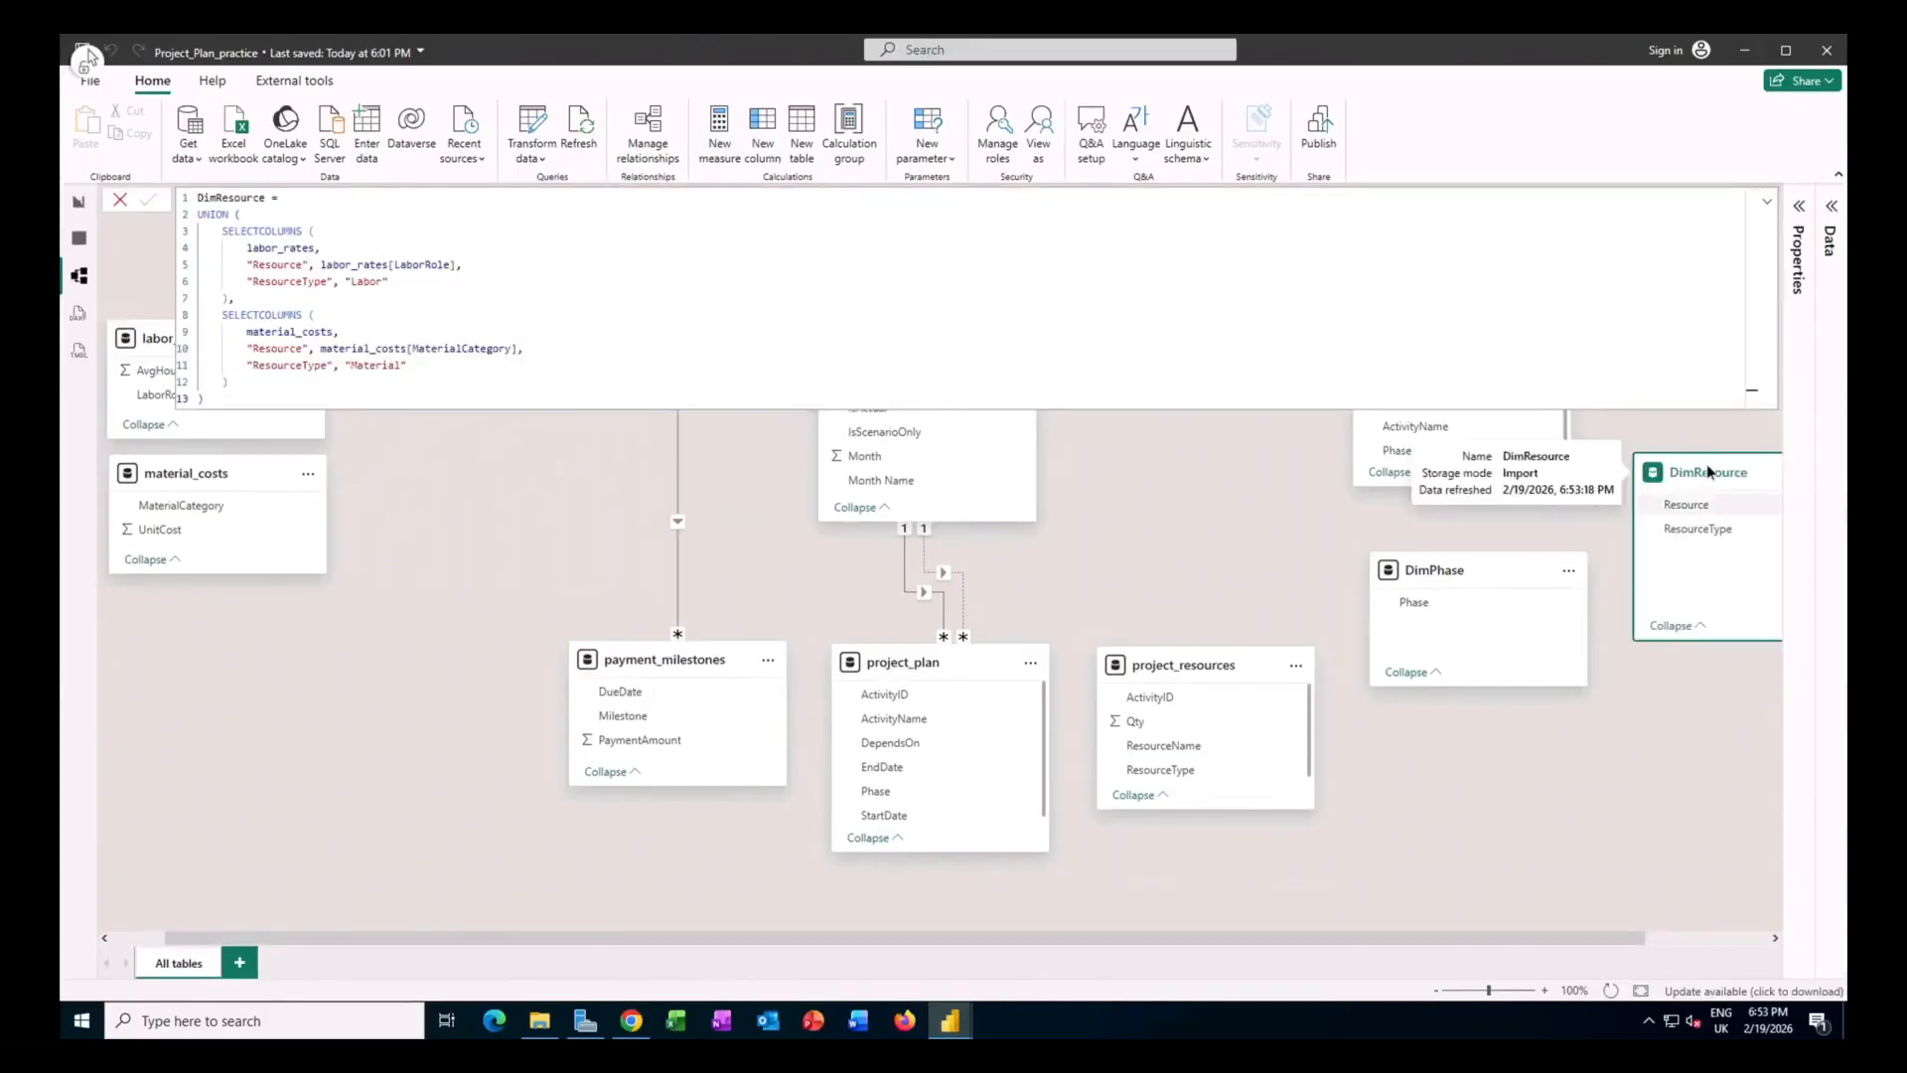
{"action": "left_click_drag", "start_coordinate": [1714, 474], "coordinate": [1252, 450]}
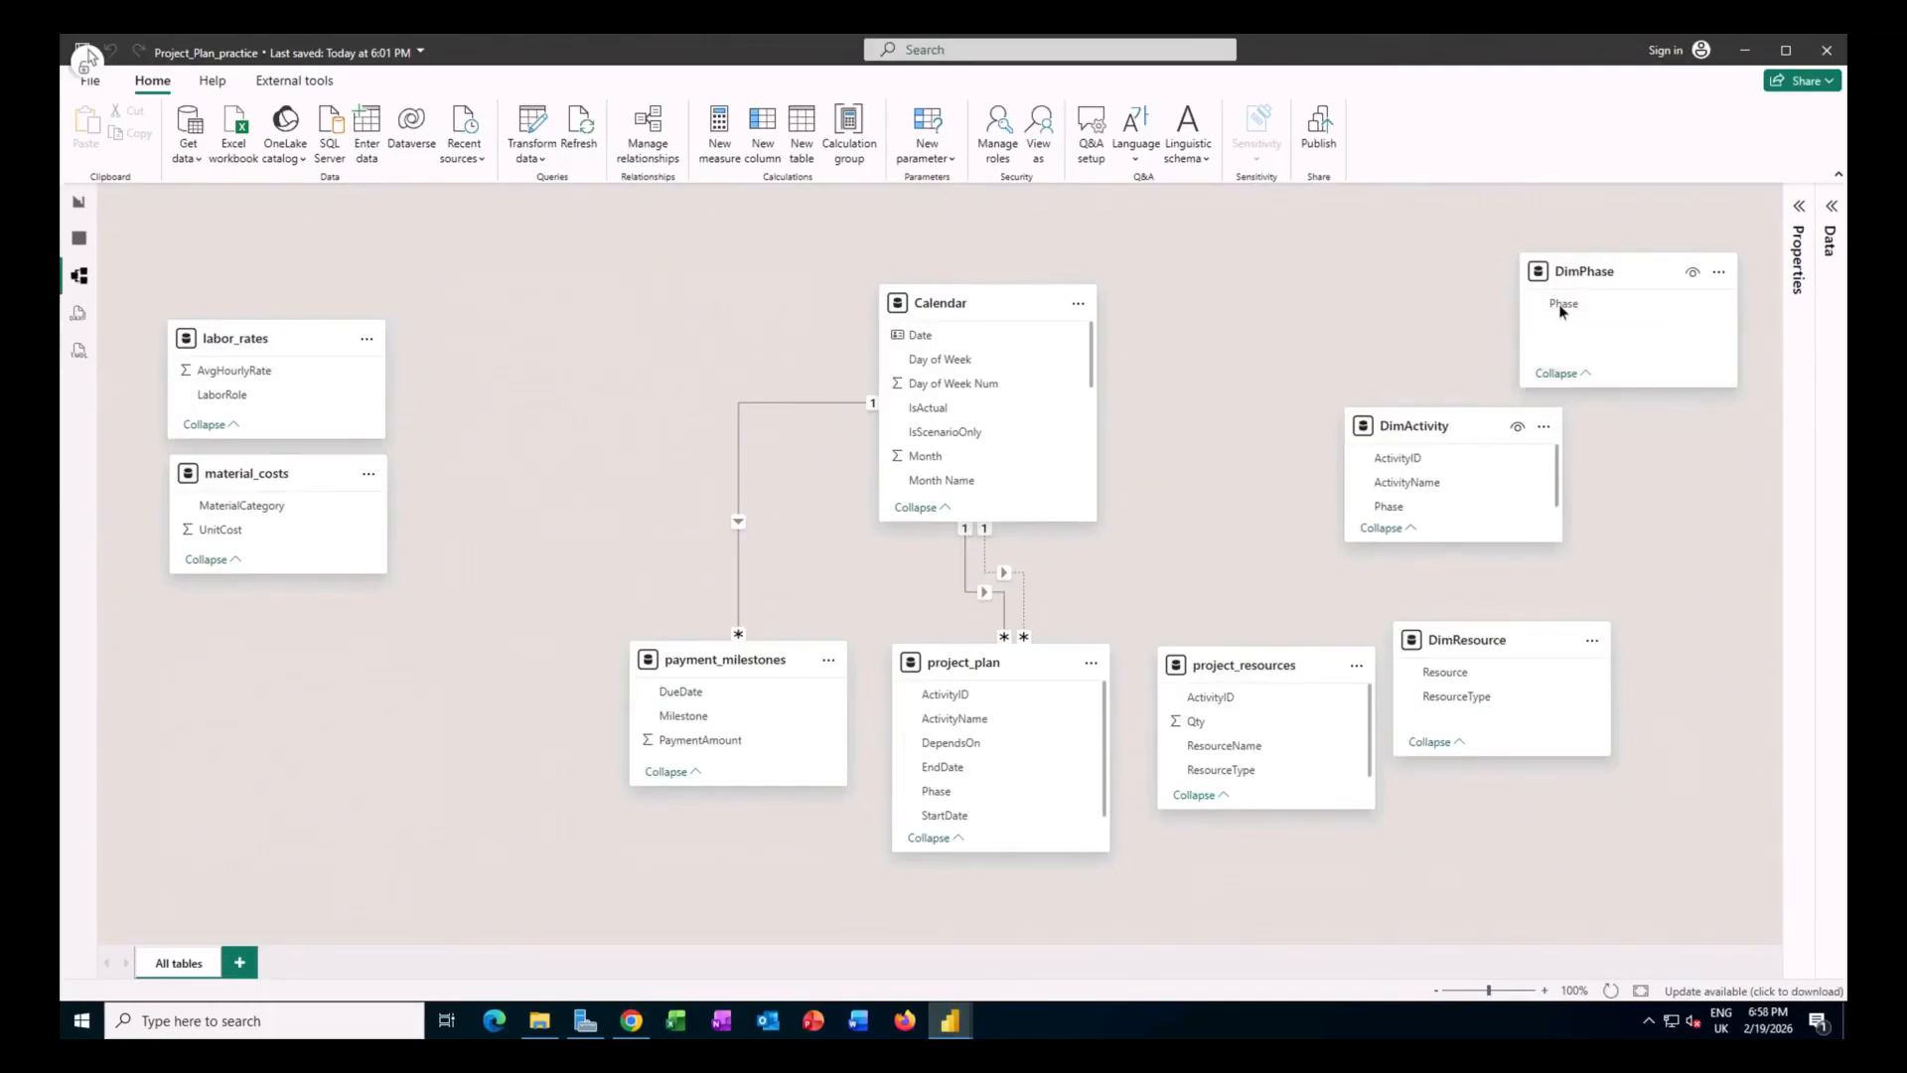
Create an active relationship from DimPhase Phase to DimActivity Phase with One to many (1:*) cardinality and Single cross-filter direction.
{"action": "left_click_drag", "start_coordinate": [1560, 304], "coordinate": [1389, 500]}
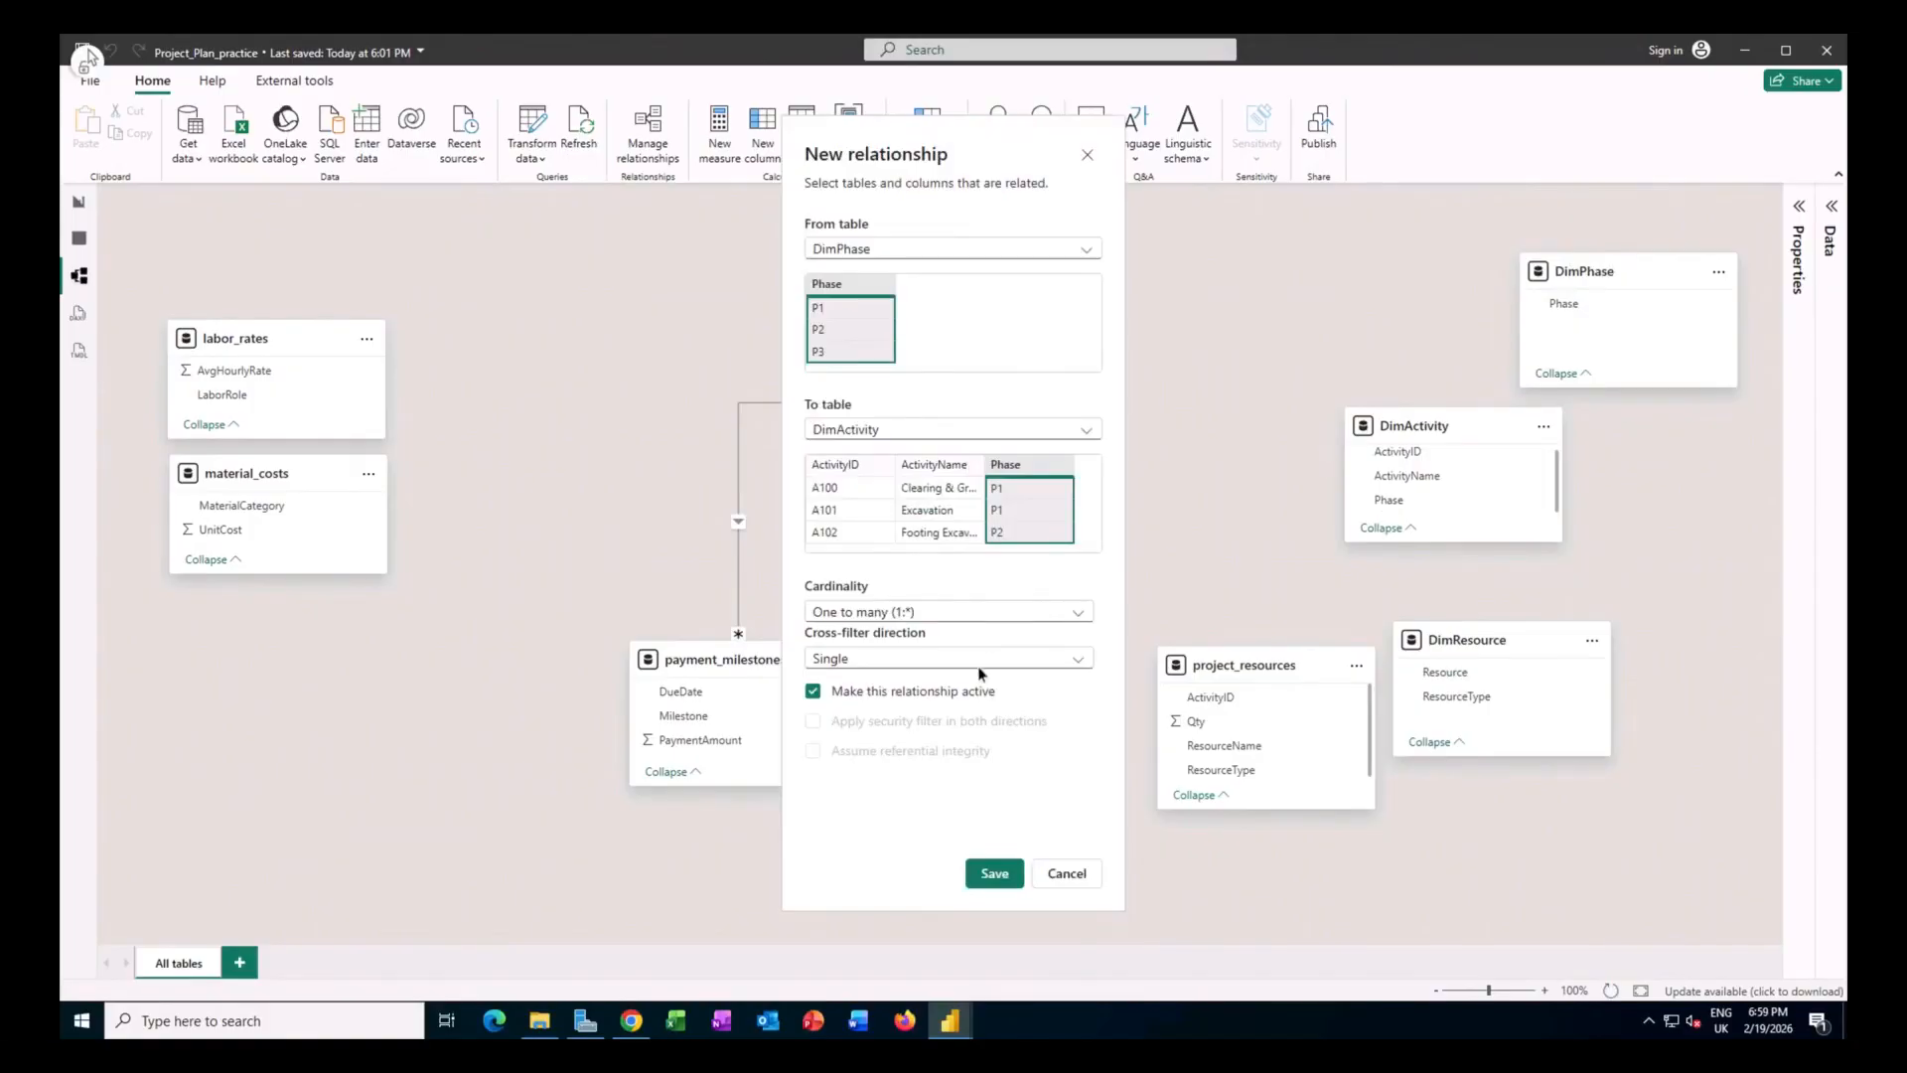
{"action": "left_click", "coordinate": [994, 873]}
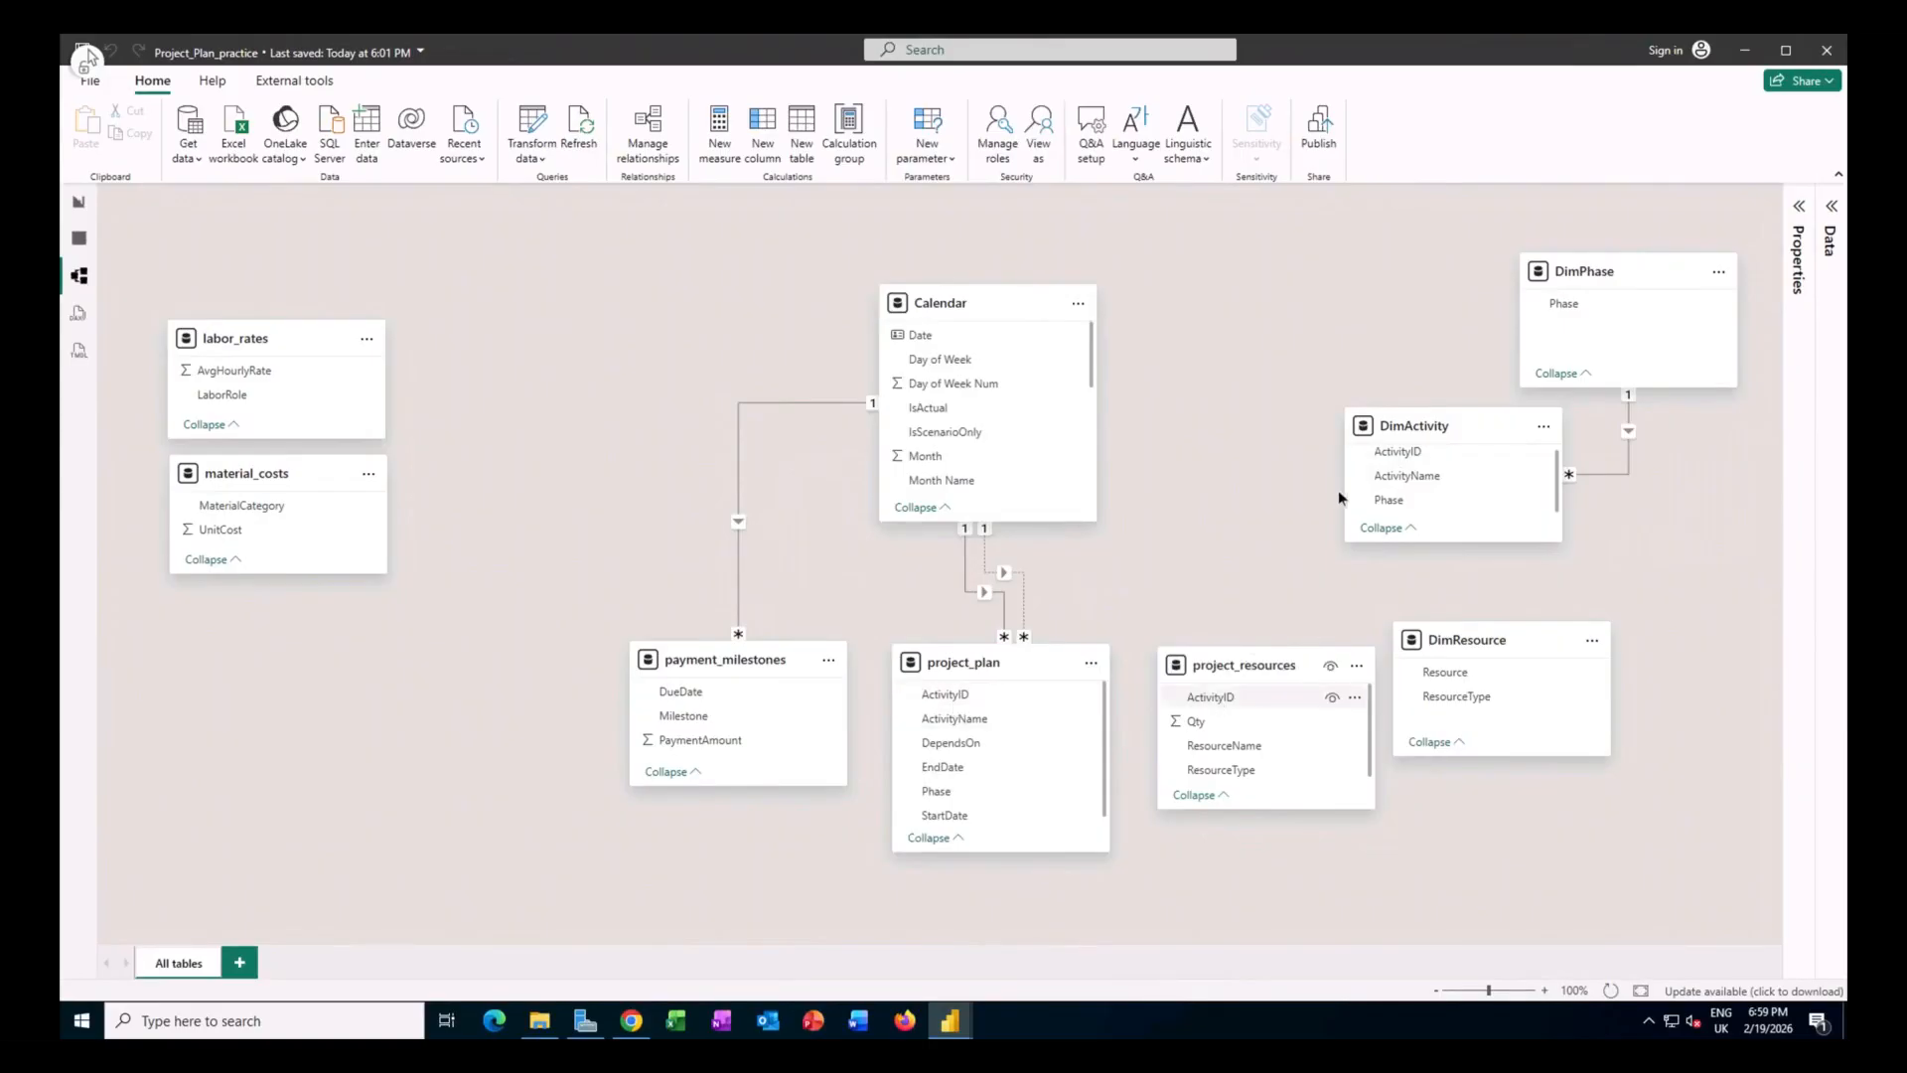
Relate DimActivity ActivityID to ActivityID in project_plan and in project_resources as active One to many (1:*) relationships with Single cross-filter direction.
{"action": "left_click_drag", "start_coordinate": [1396, 459], "coordinate": [999, 699]}
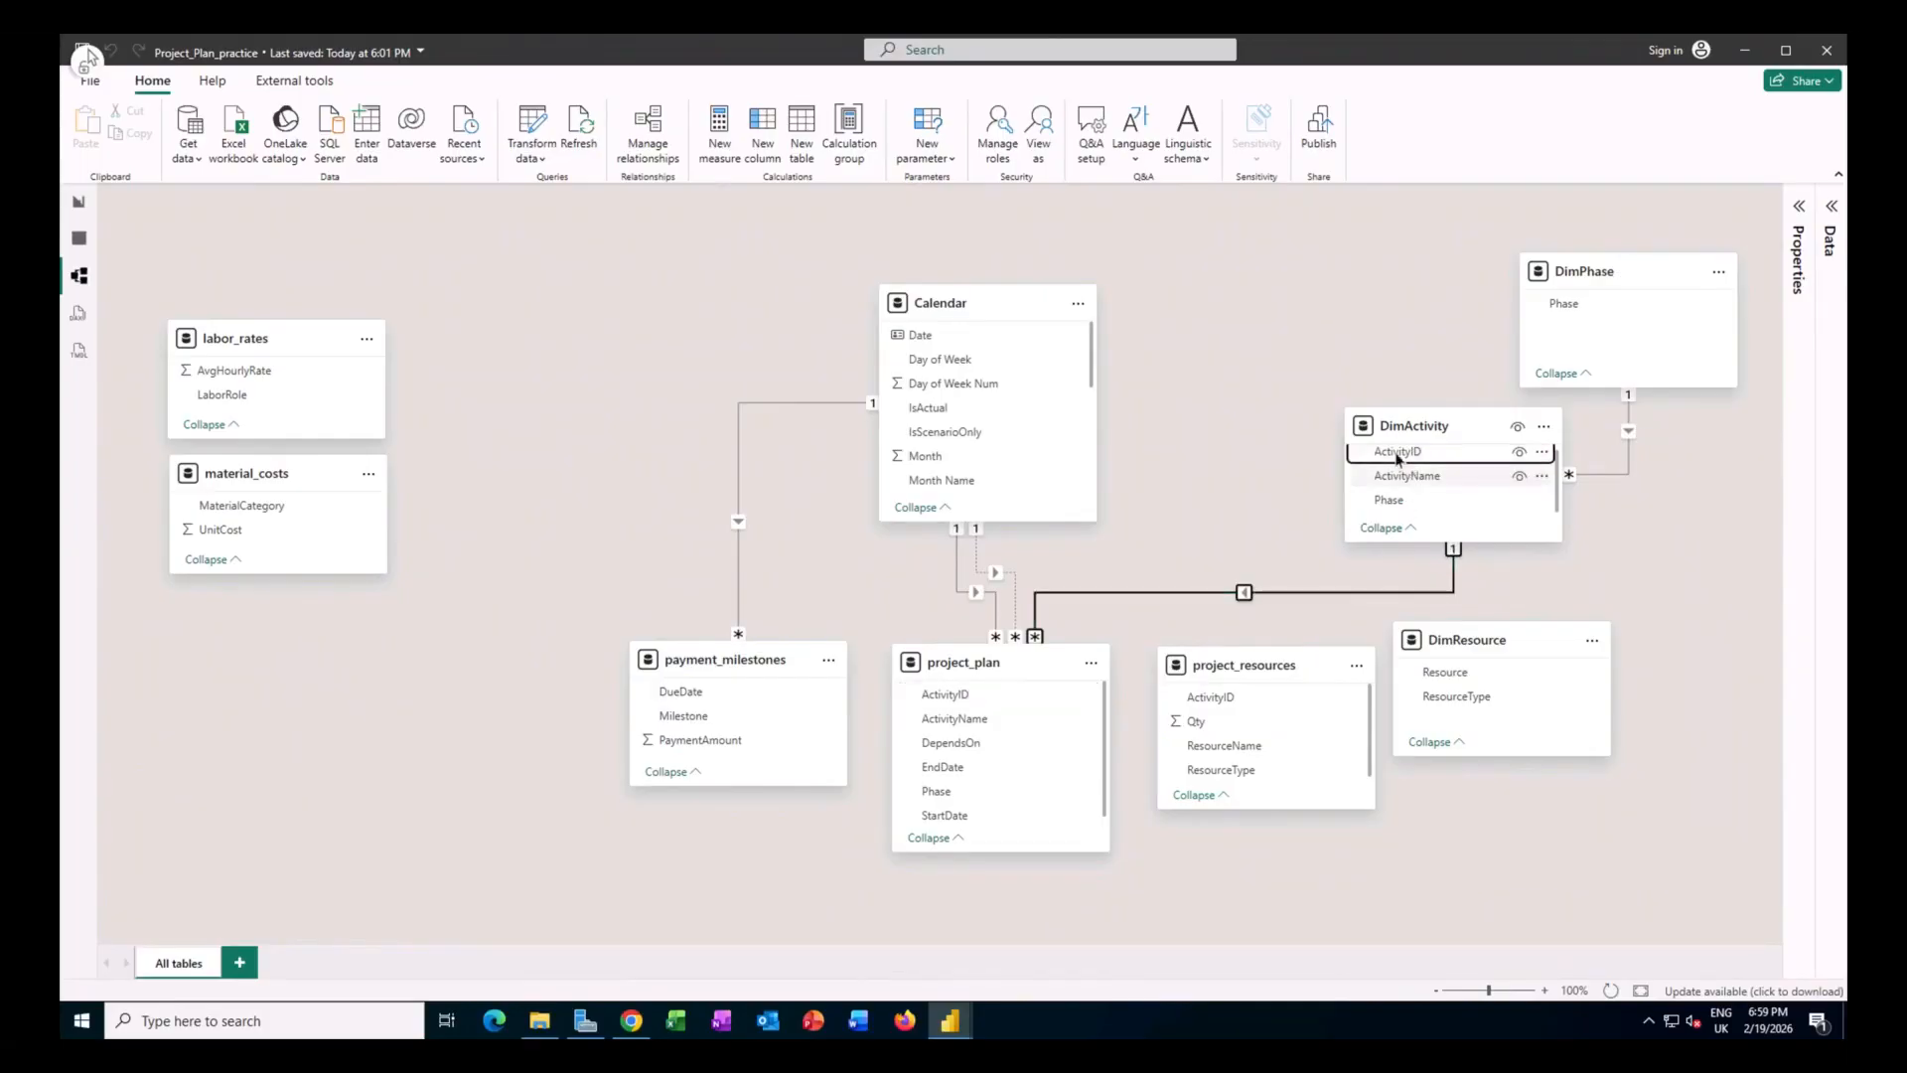
{"action": "left_click_drag", "start_coordinate": [1397, 457], "coordinate": [1258, 704]}
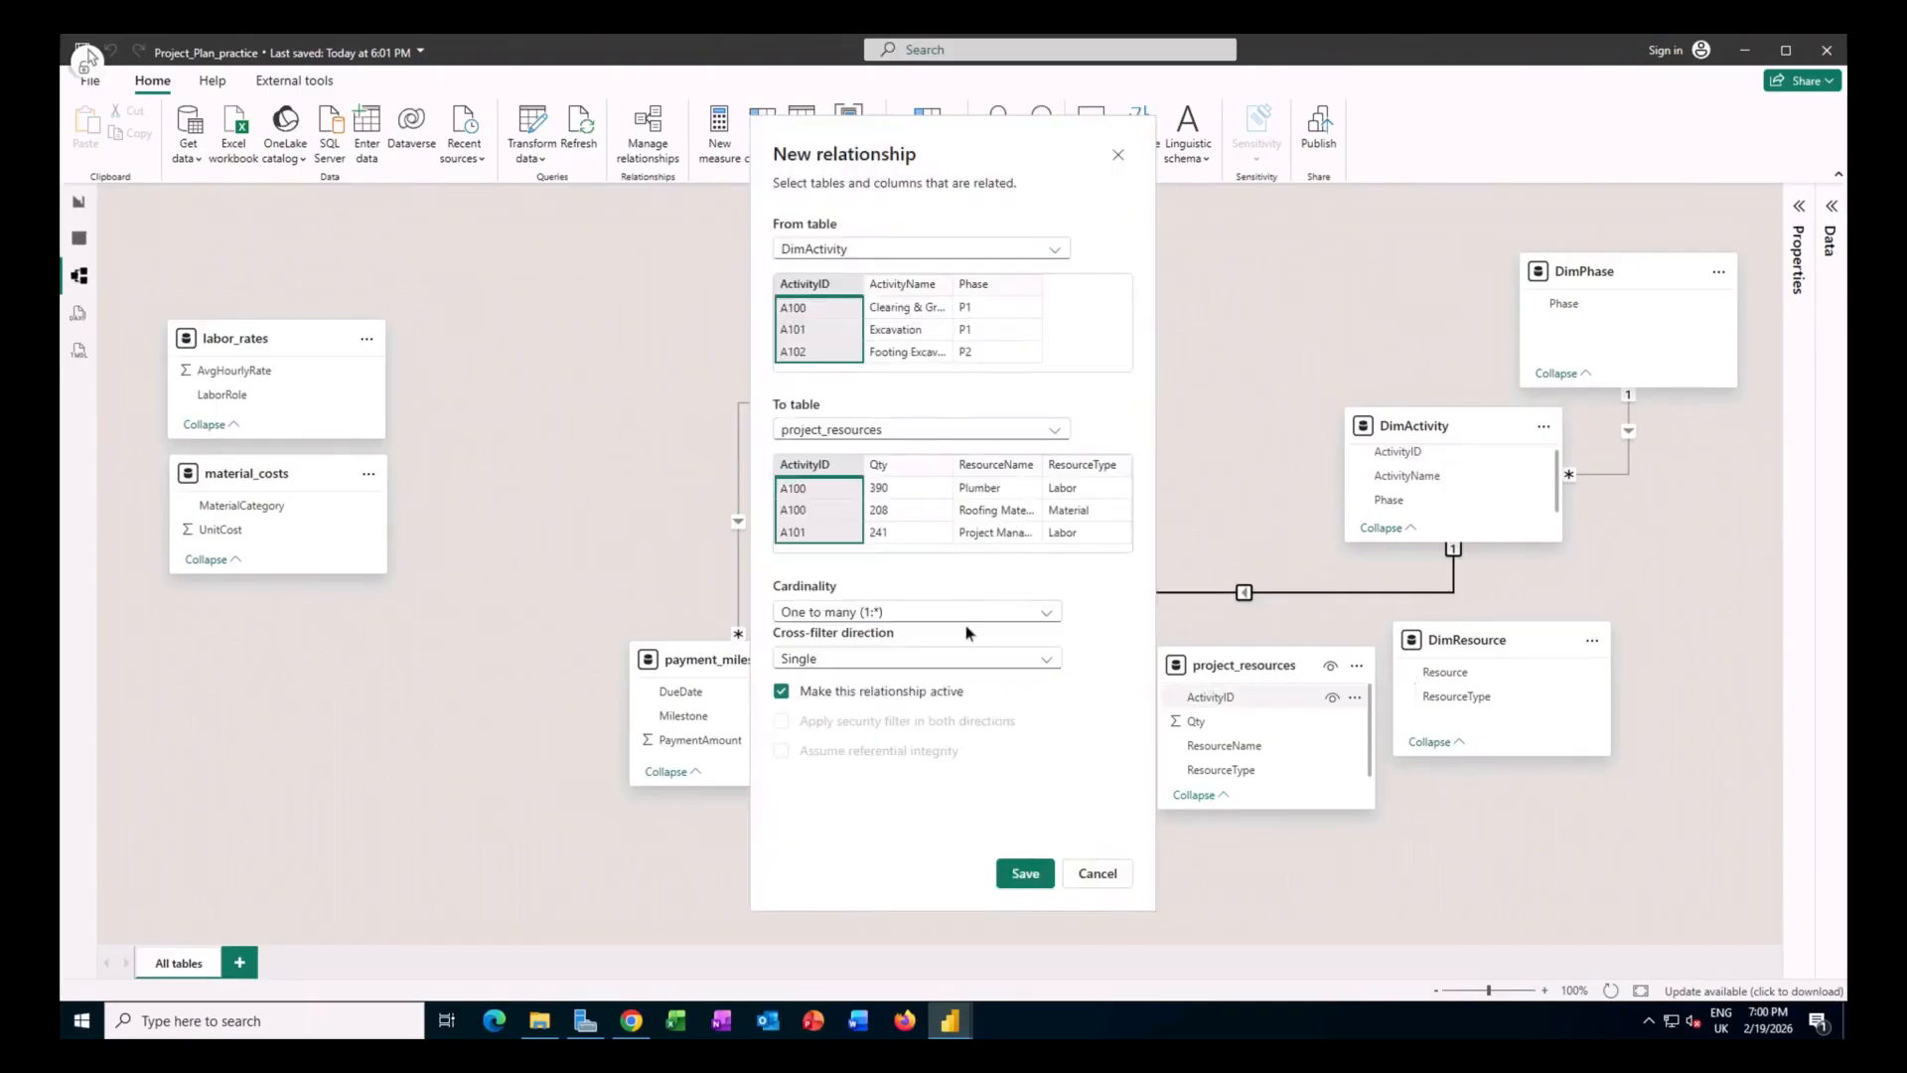
{"action": "key", "text": "Return"}
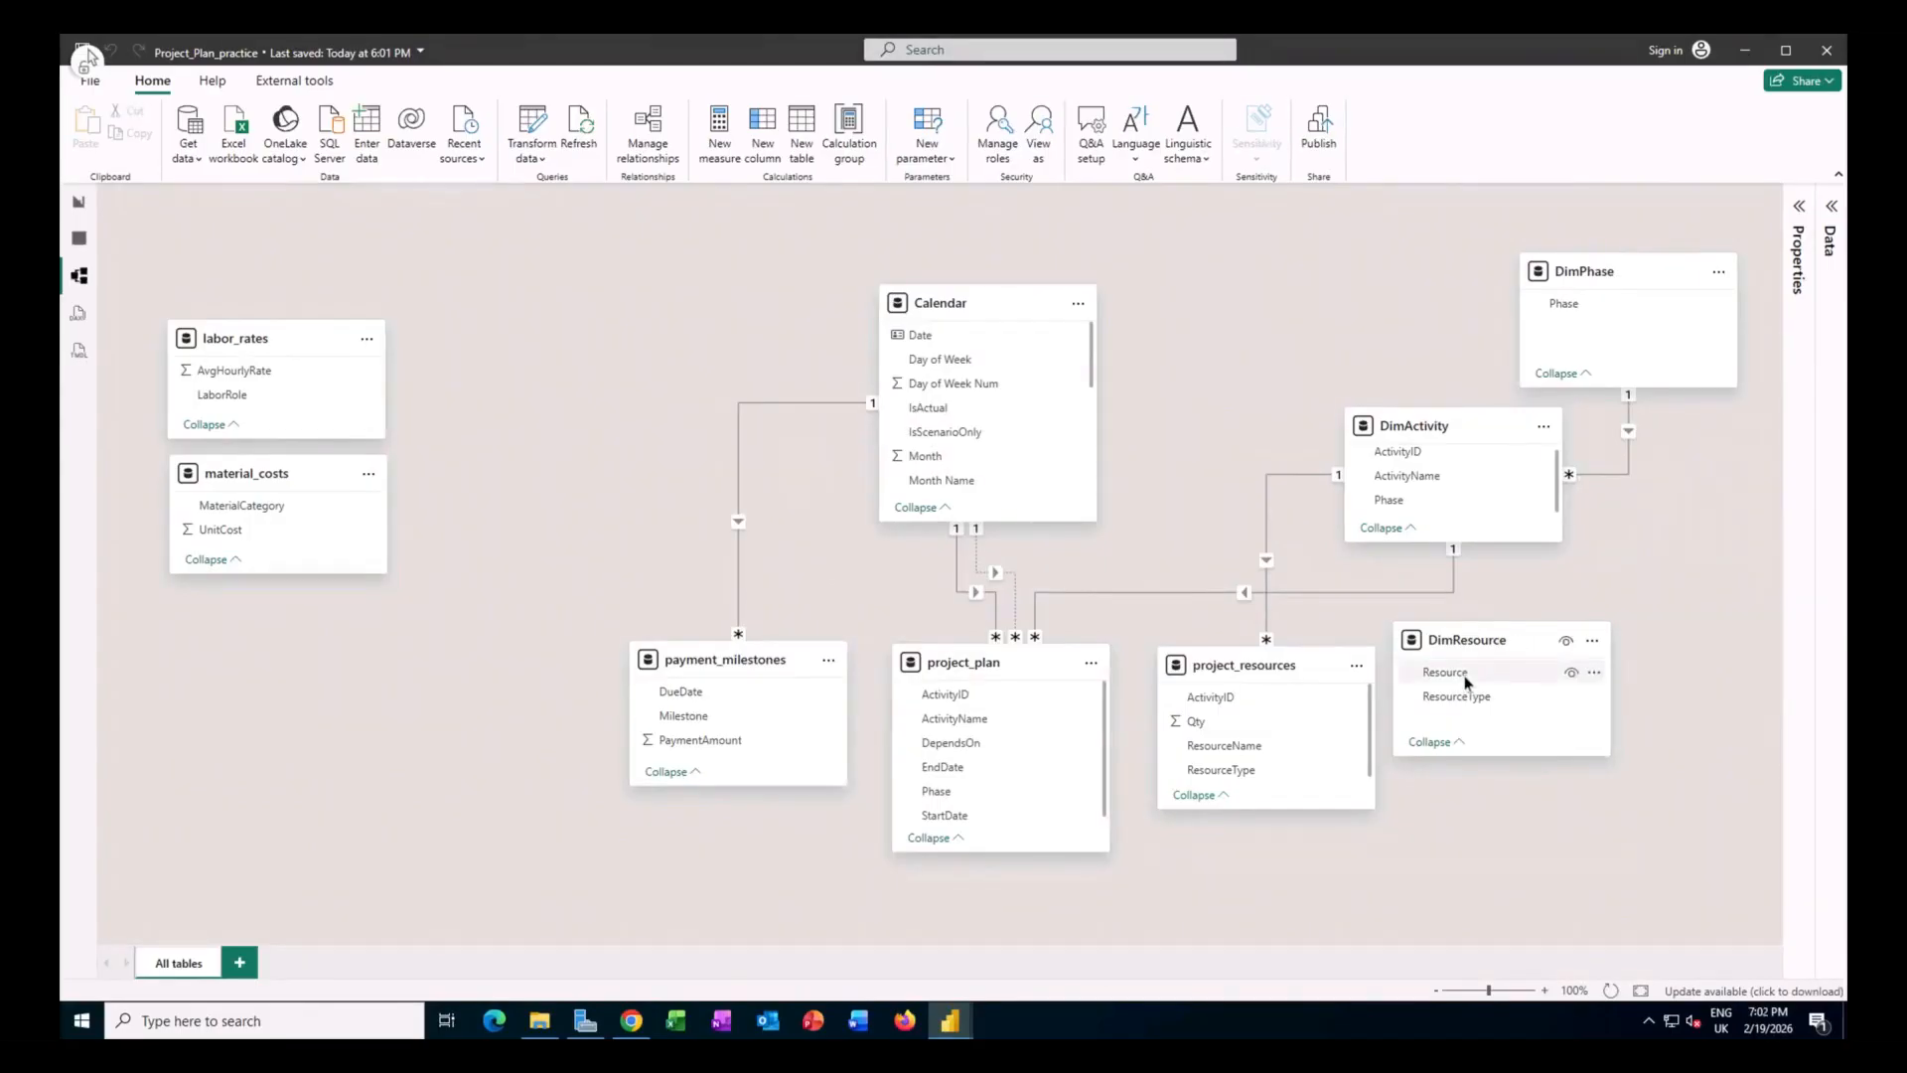
Create an active relationship from DimResource Resource to project_resources ResourceName with One to many (1:*) cardinality and Single cross-filter direction.
{"action": "left_click_drag", "start_coordinate": [1463, 682], "coordinate": [1246, 752]}
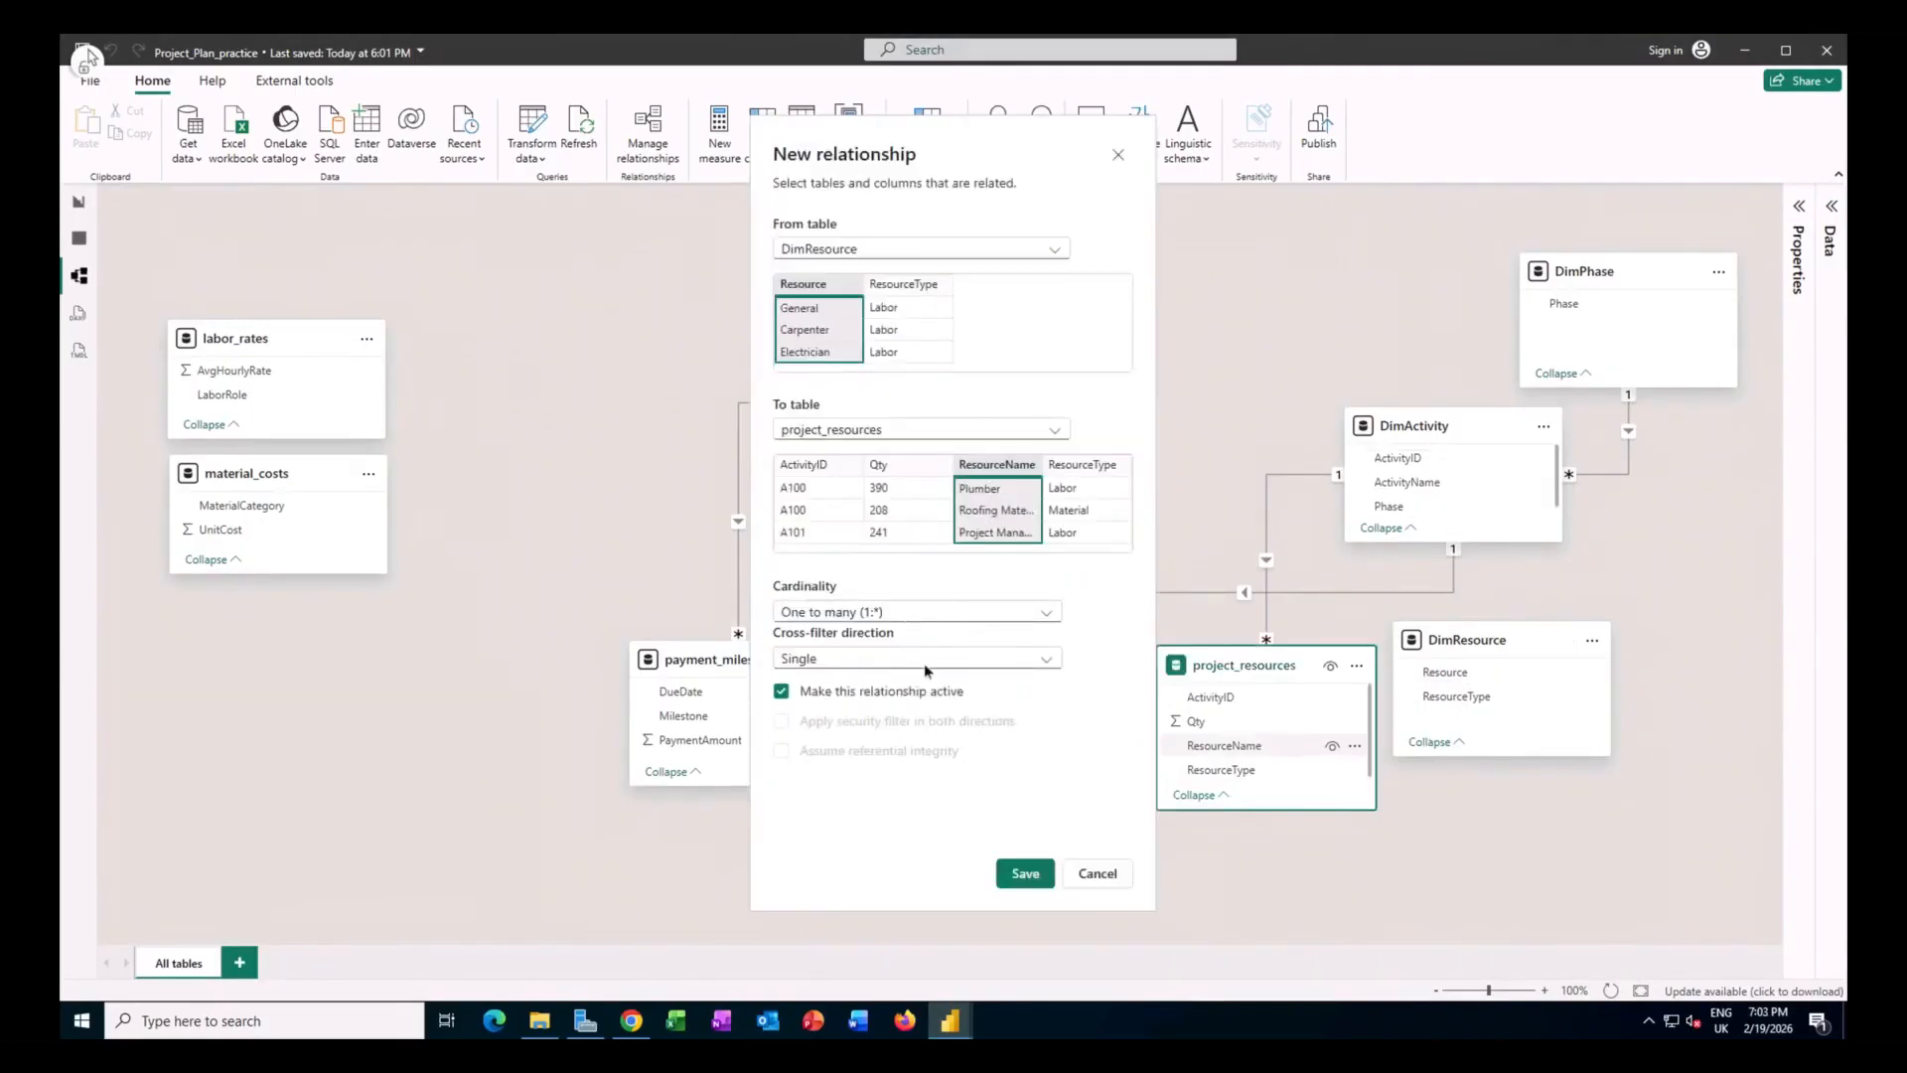
{"action": "left_click", "coordinate": [1024, 877]}
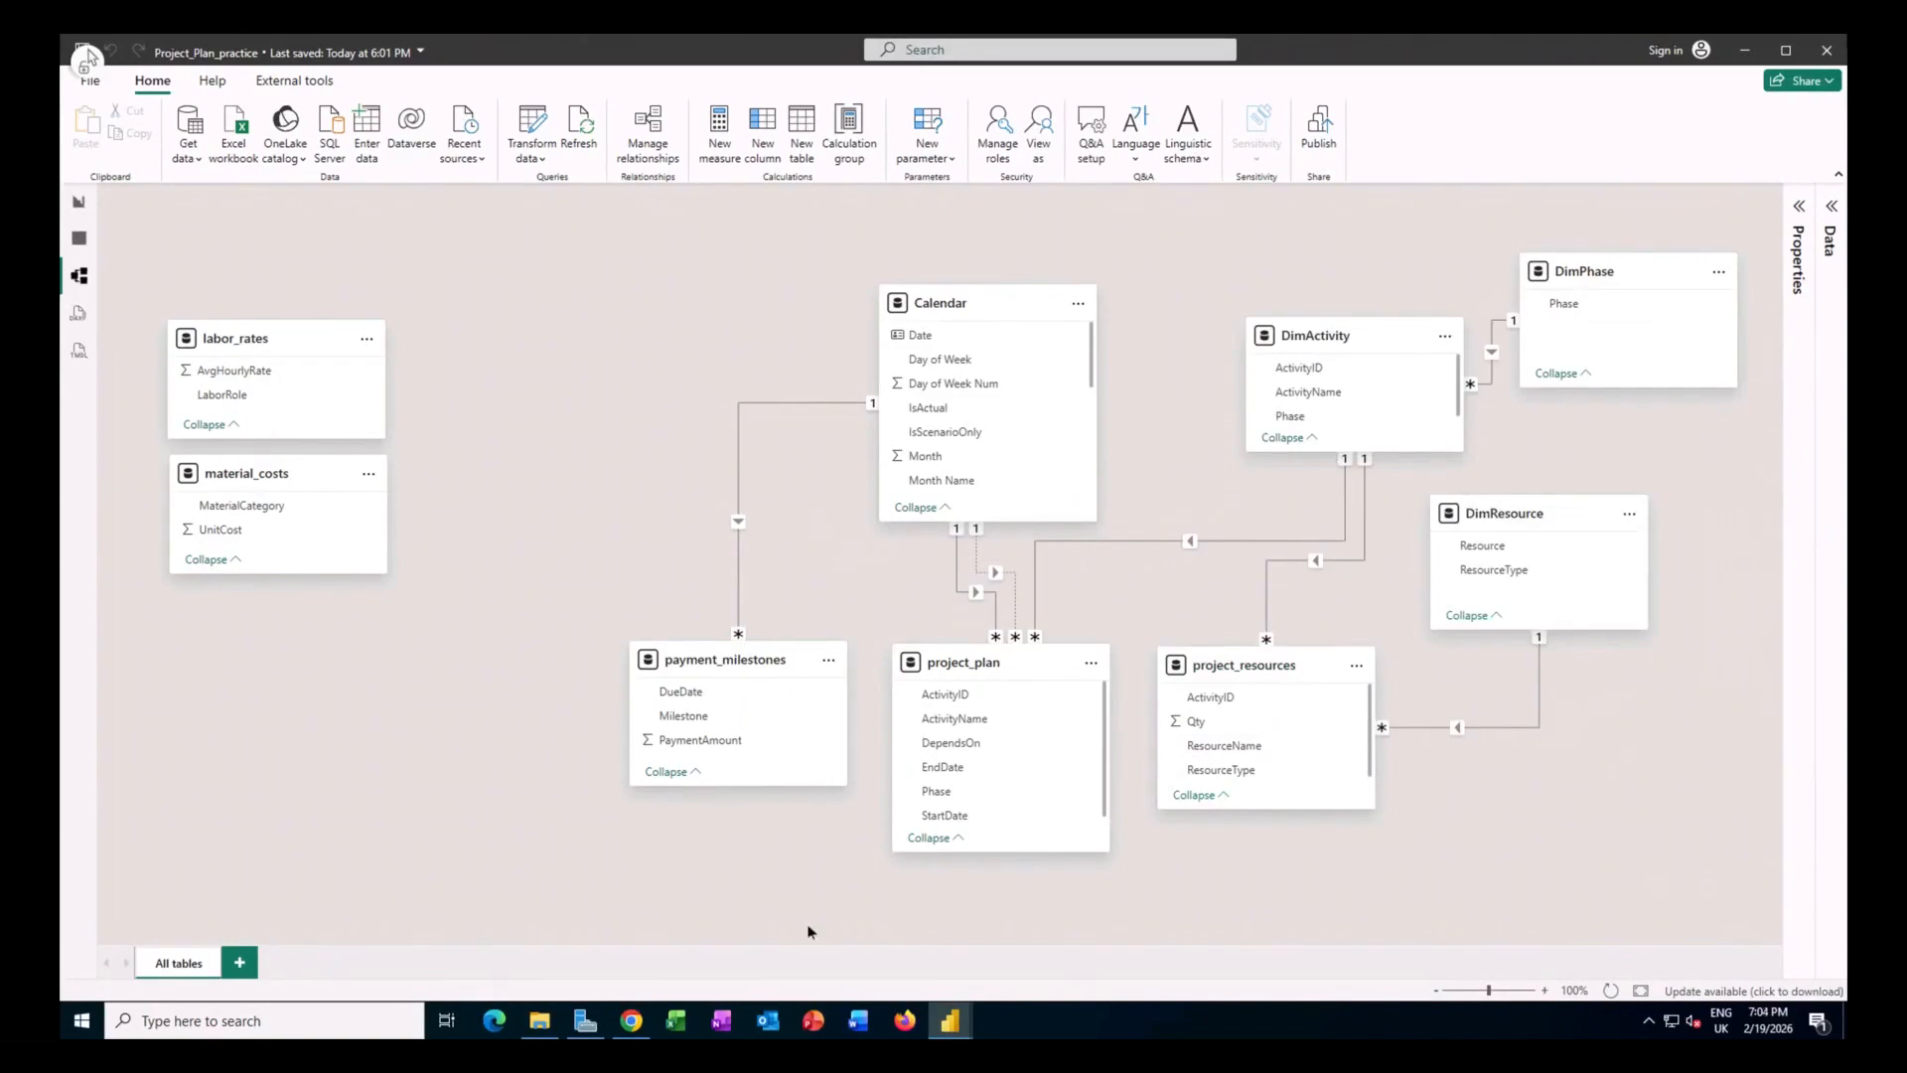
Switch to the tutorial page in Chrome and review the completed data model screenshot and the Step 3 instructions on baseline DAX measures.
{"action": "left_click", "coordinate": [632, 1020]}
{"action": "scroll", "coordinate": [1028, 684], "scroll_direction": "down", "scroll_amount": 1}
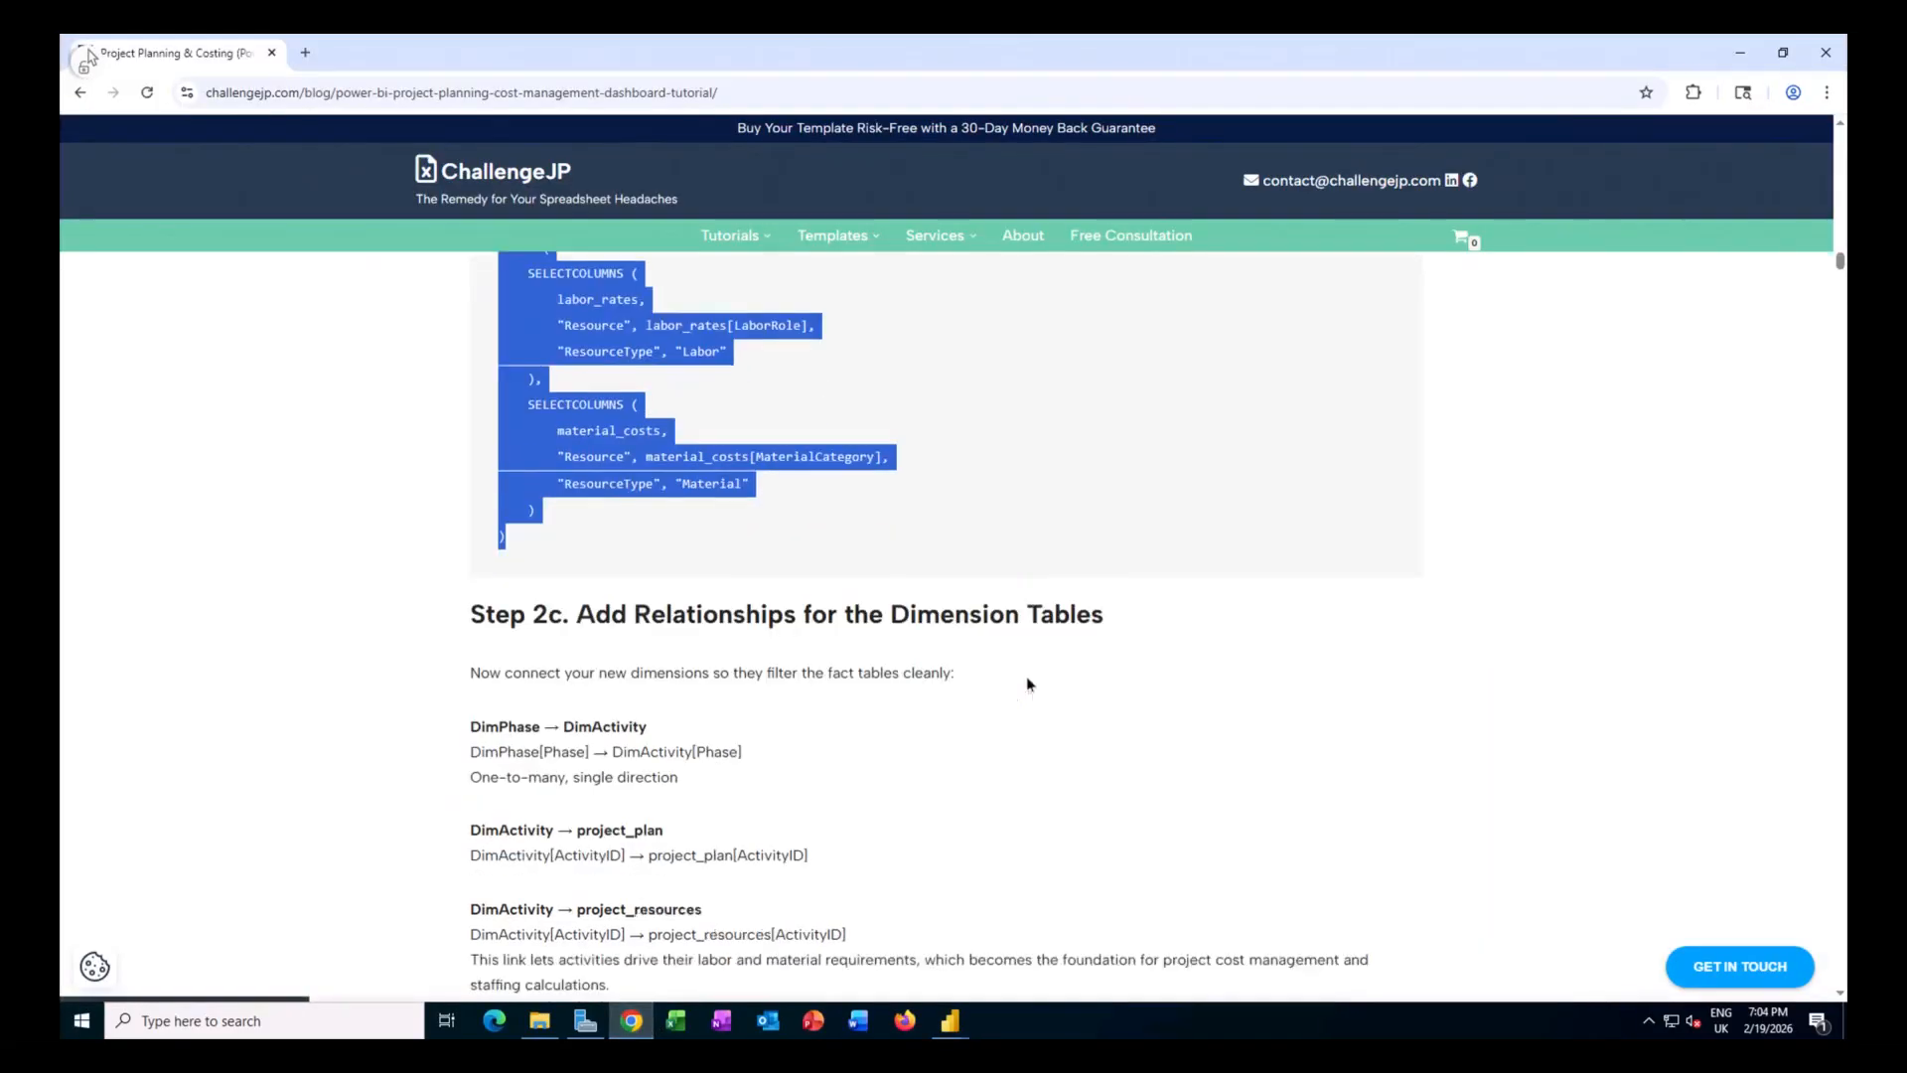
{"action": "scroll", "coordinate": [1014, 682], "scroll_direction": "down", "scroll_amount": 9}
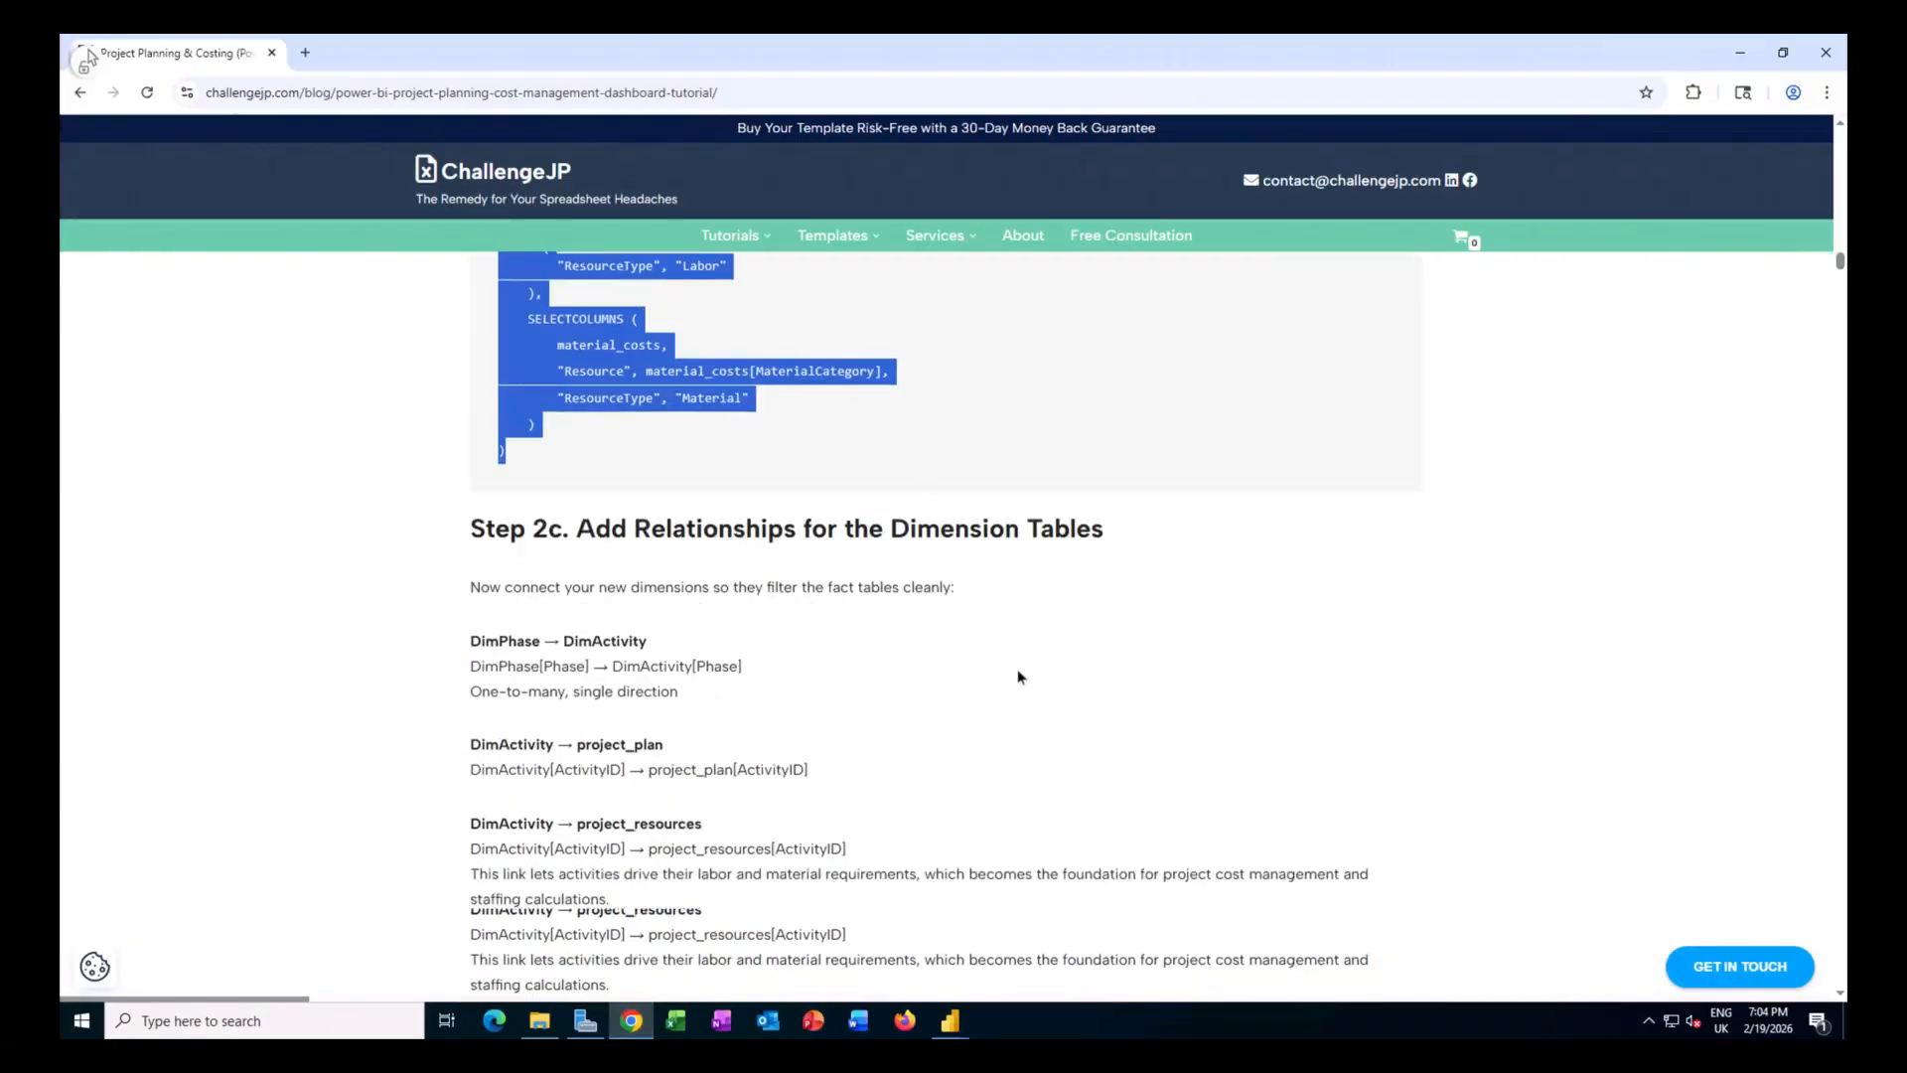
{"action": "scroll", "coordinate": [1017, 672], "scroll_direction": "down", "scroll_amount": 1}
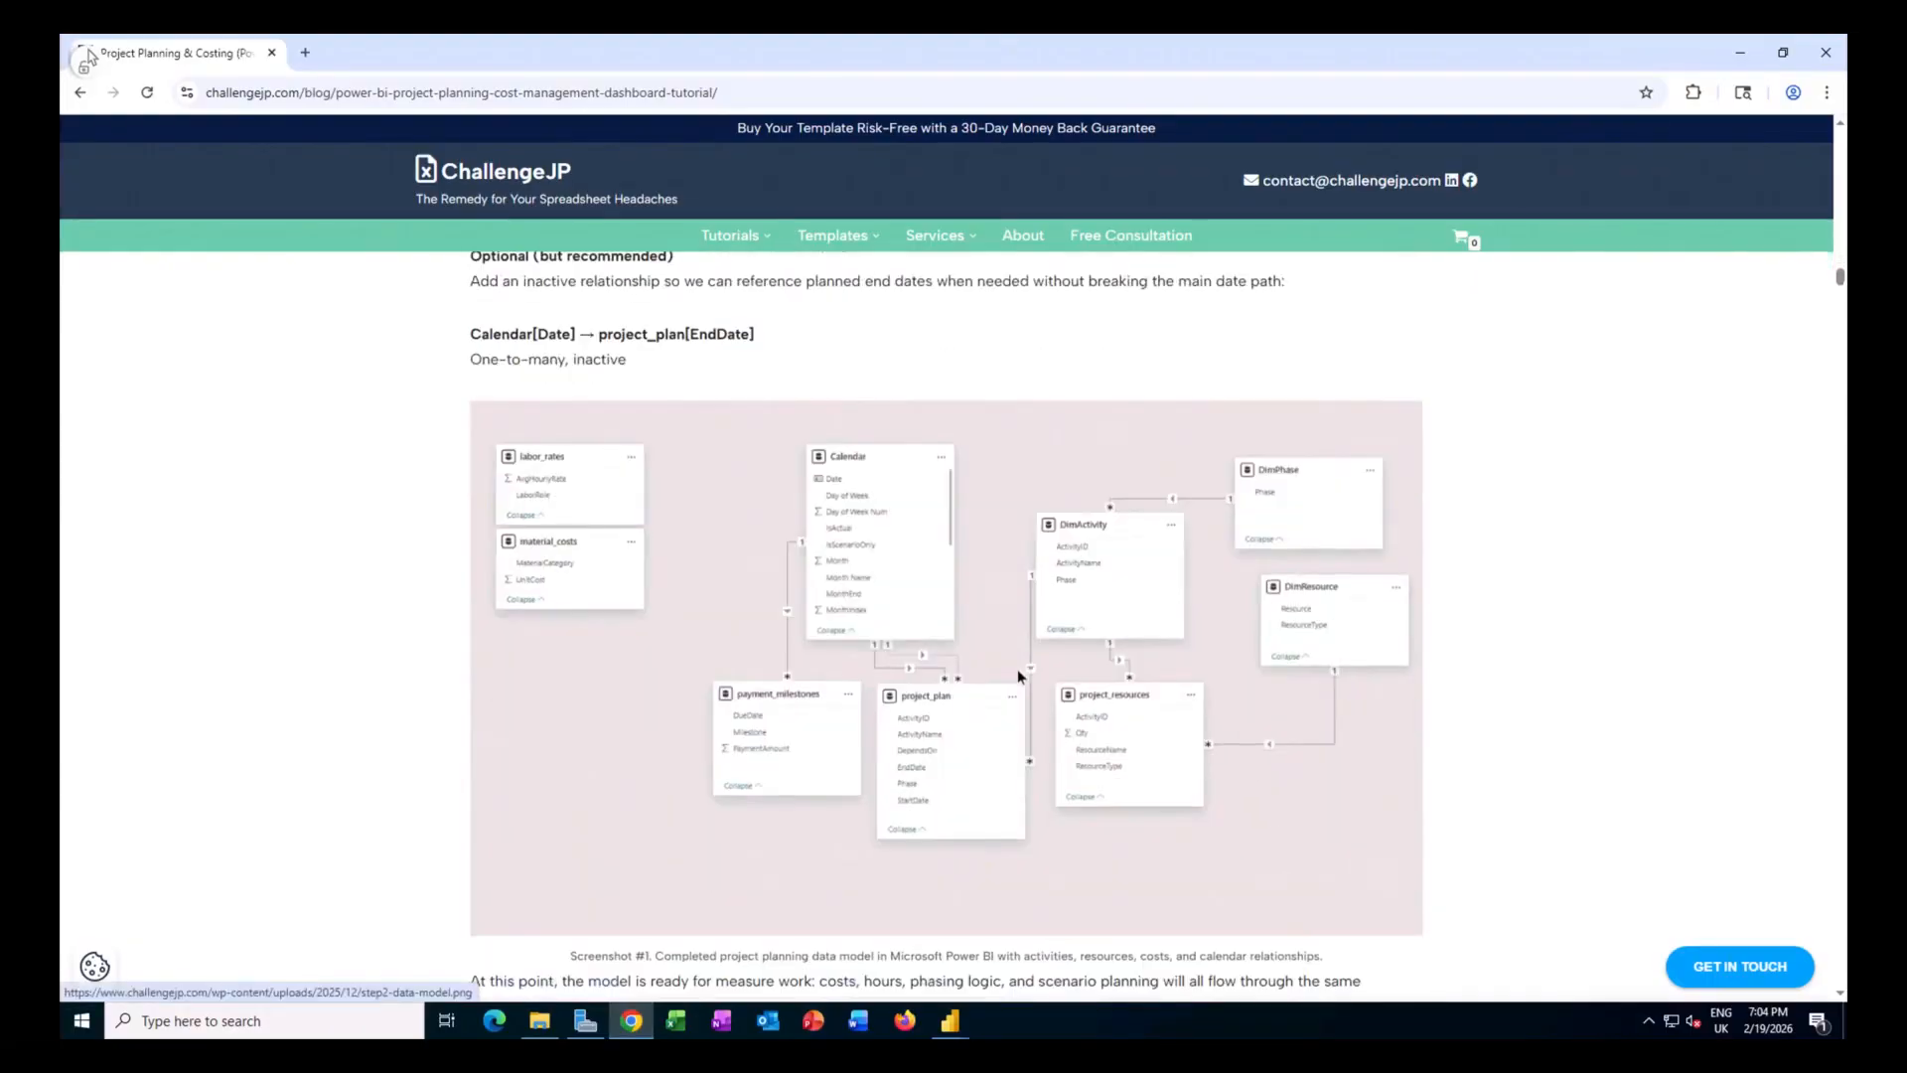
{"action": "scroll", "coordinate": [1017, 672], "scroll_direction": "down", "scroll_amount": 2}
{"action": "scroll", "coordinate": [1068, 545], "scroll_direction": "up", "scroll_amount": 1}
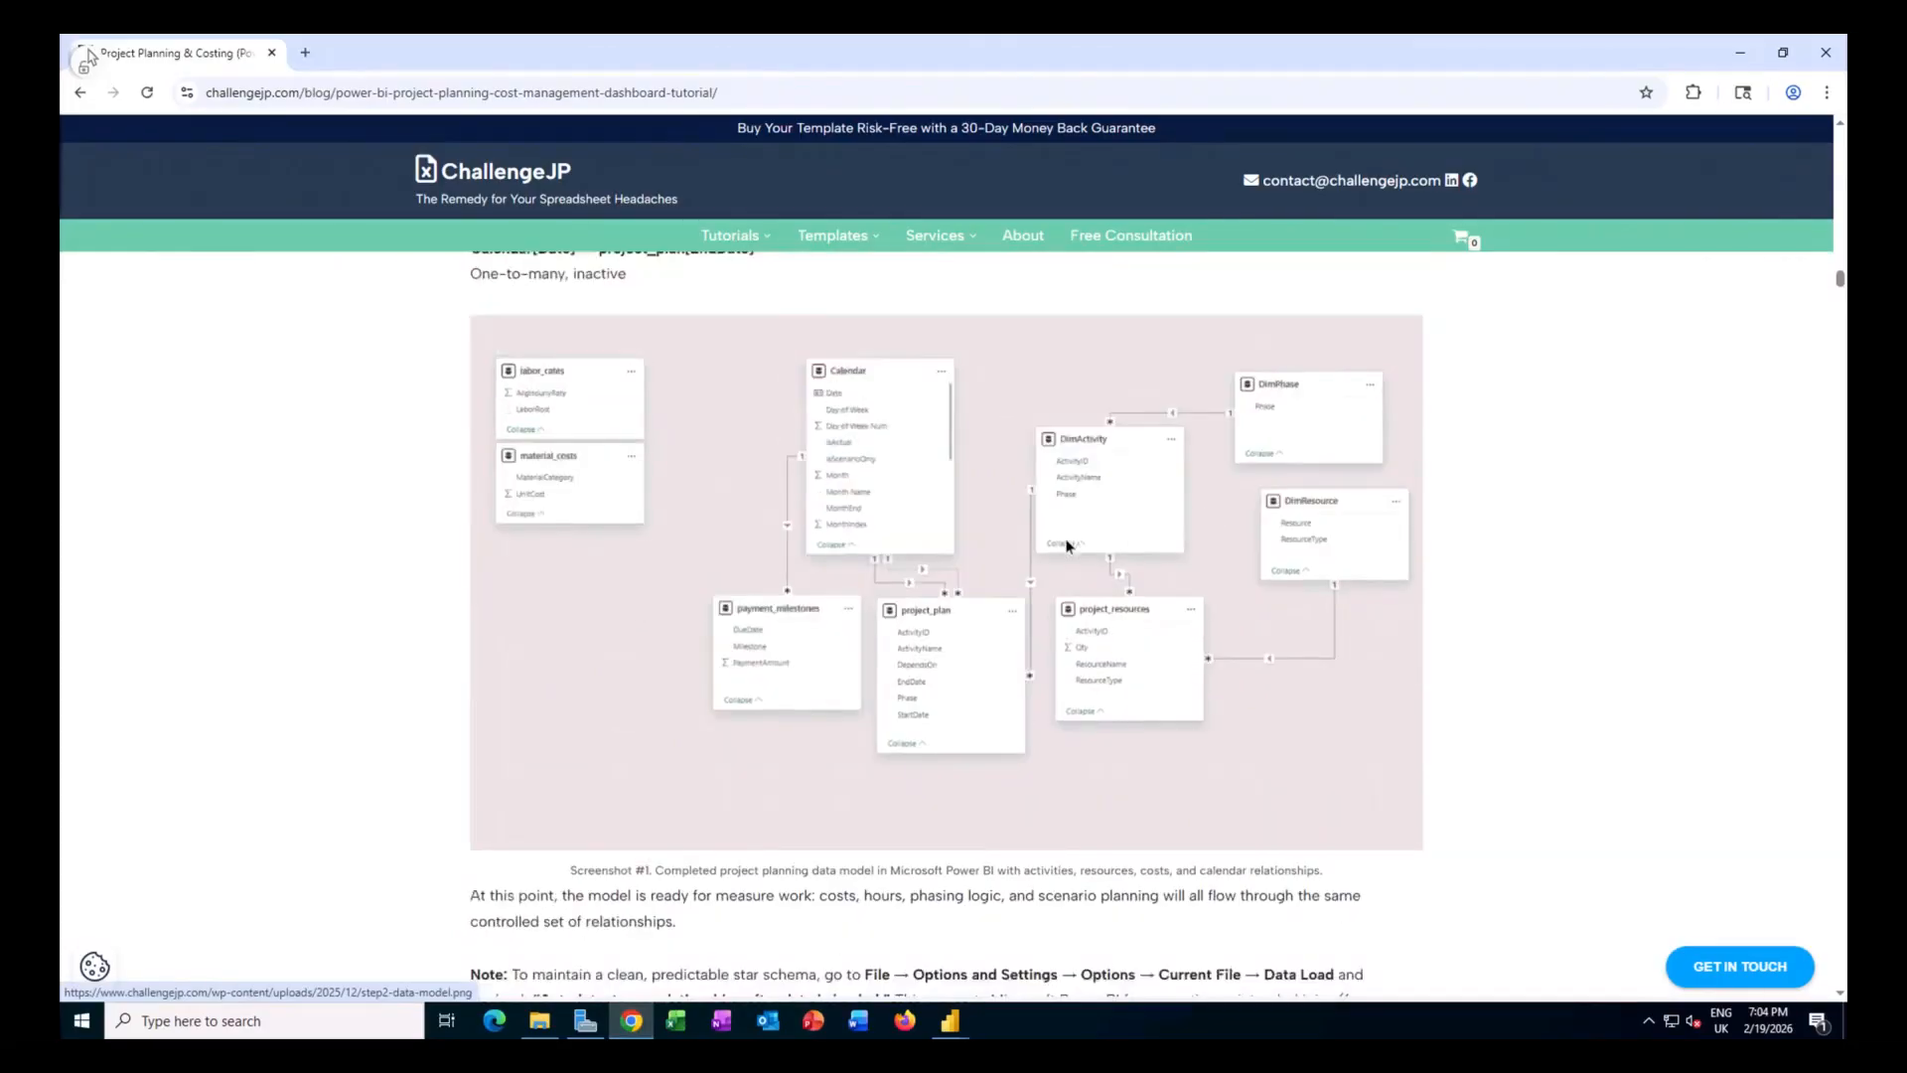
{"action": "scroll", "coordinate": [1067, 545], "scroll_direction": "down", "scroll_amount": 1}
{"action": "scroll", "coordinate": [1068, 545], "scroll_direction": "up", "scroll_amount": 1}
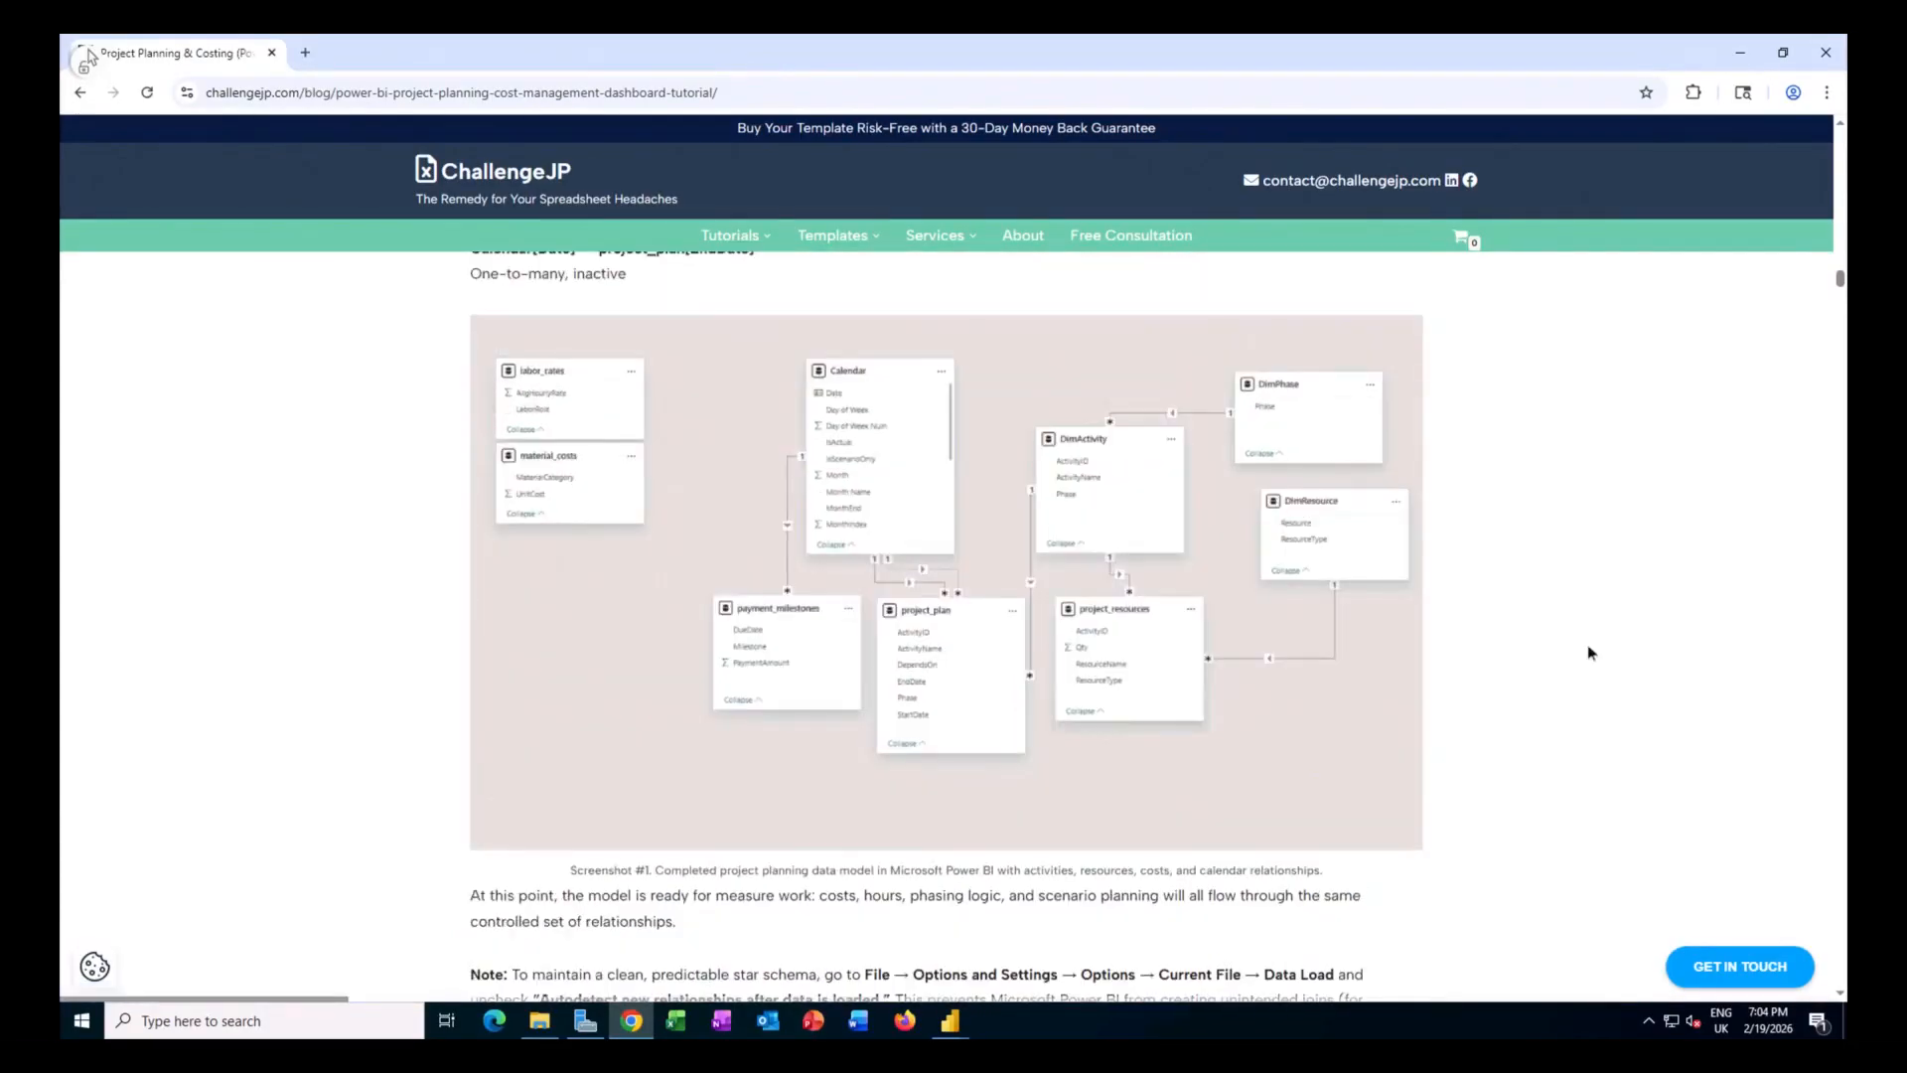
{"action": "scroll", "coordinate": [1589, 652], "scroll_direction": "down", "scroll_amount": 4}
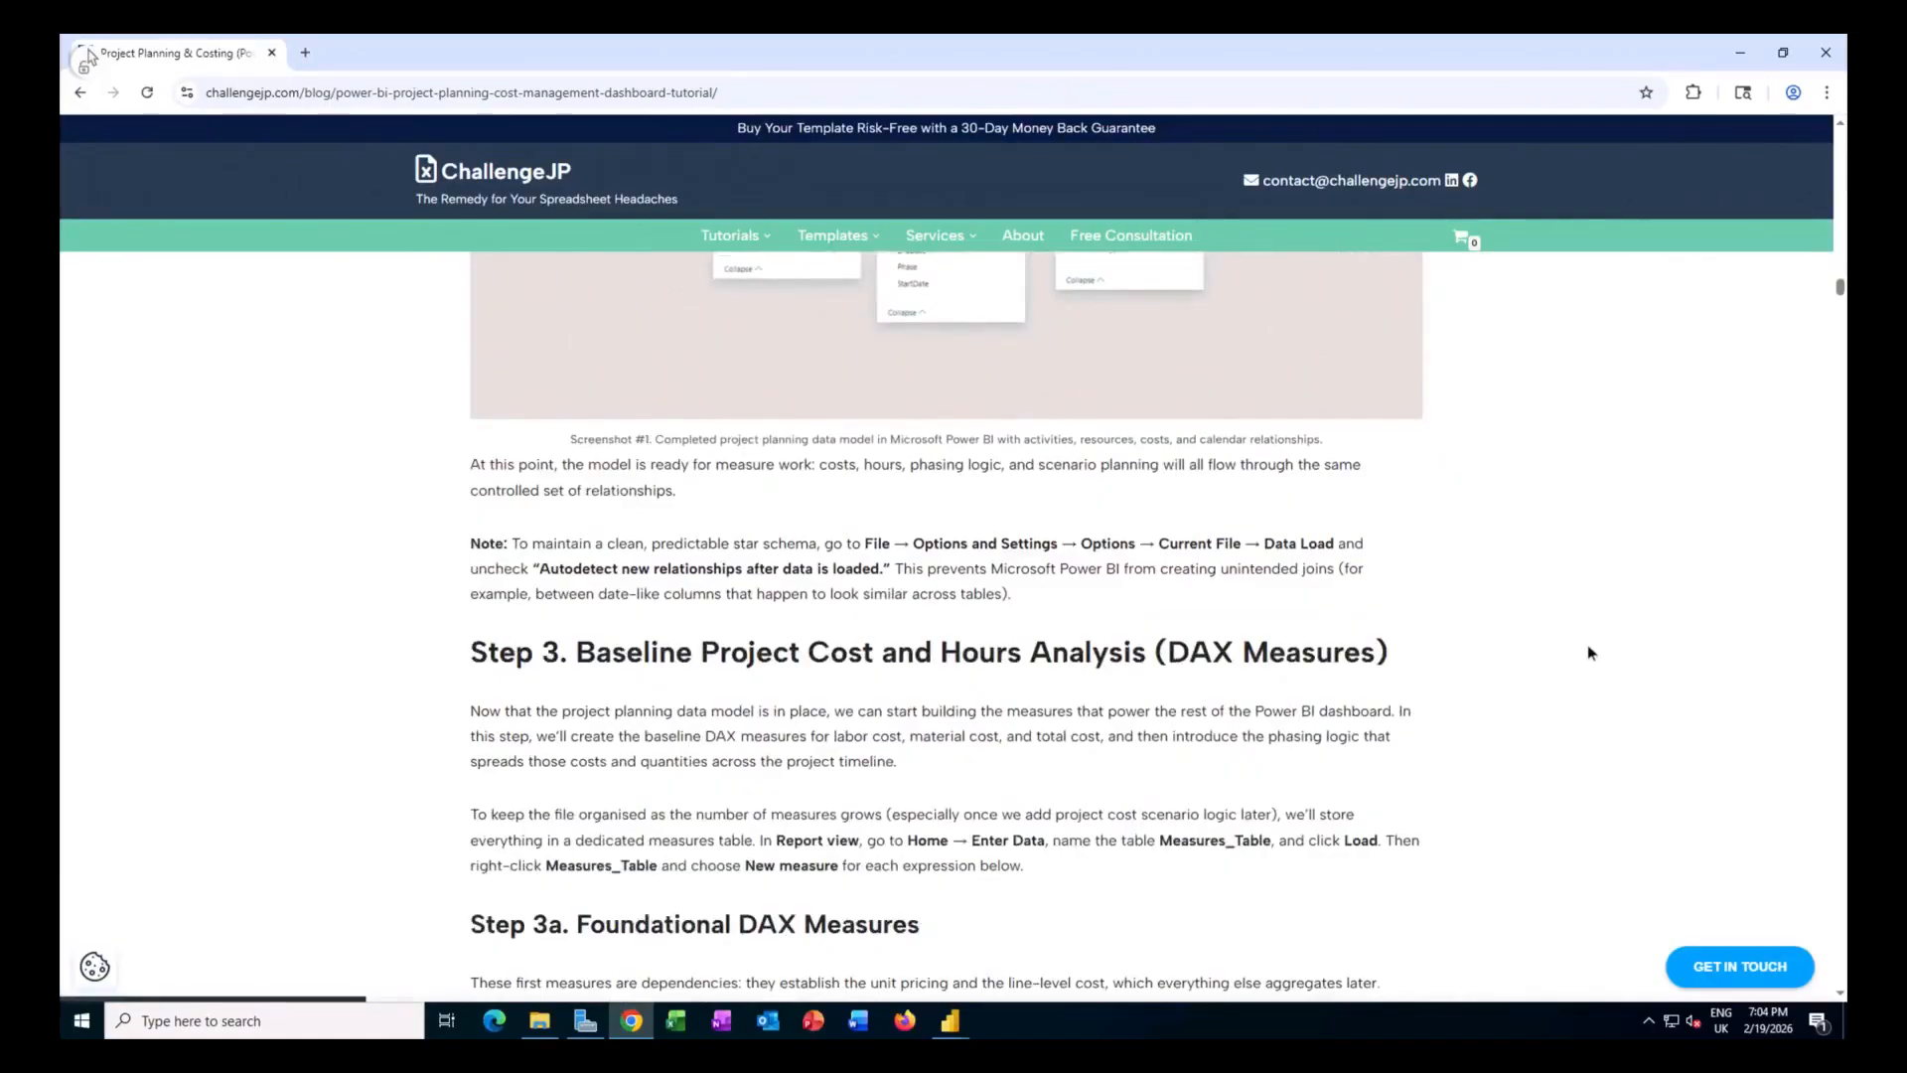
{"action": "scroll", "coordinate": [1591, 653], "scroll_direction": "down", "scroll_amount": 2}
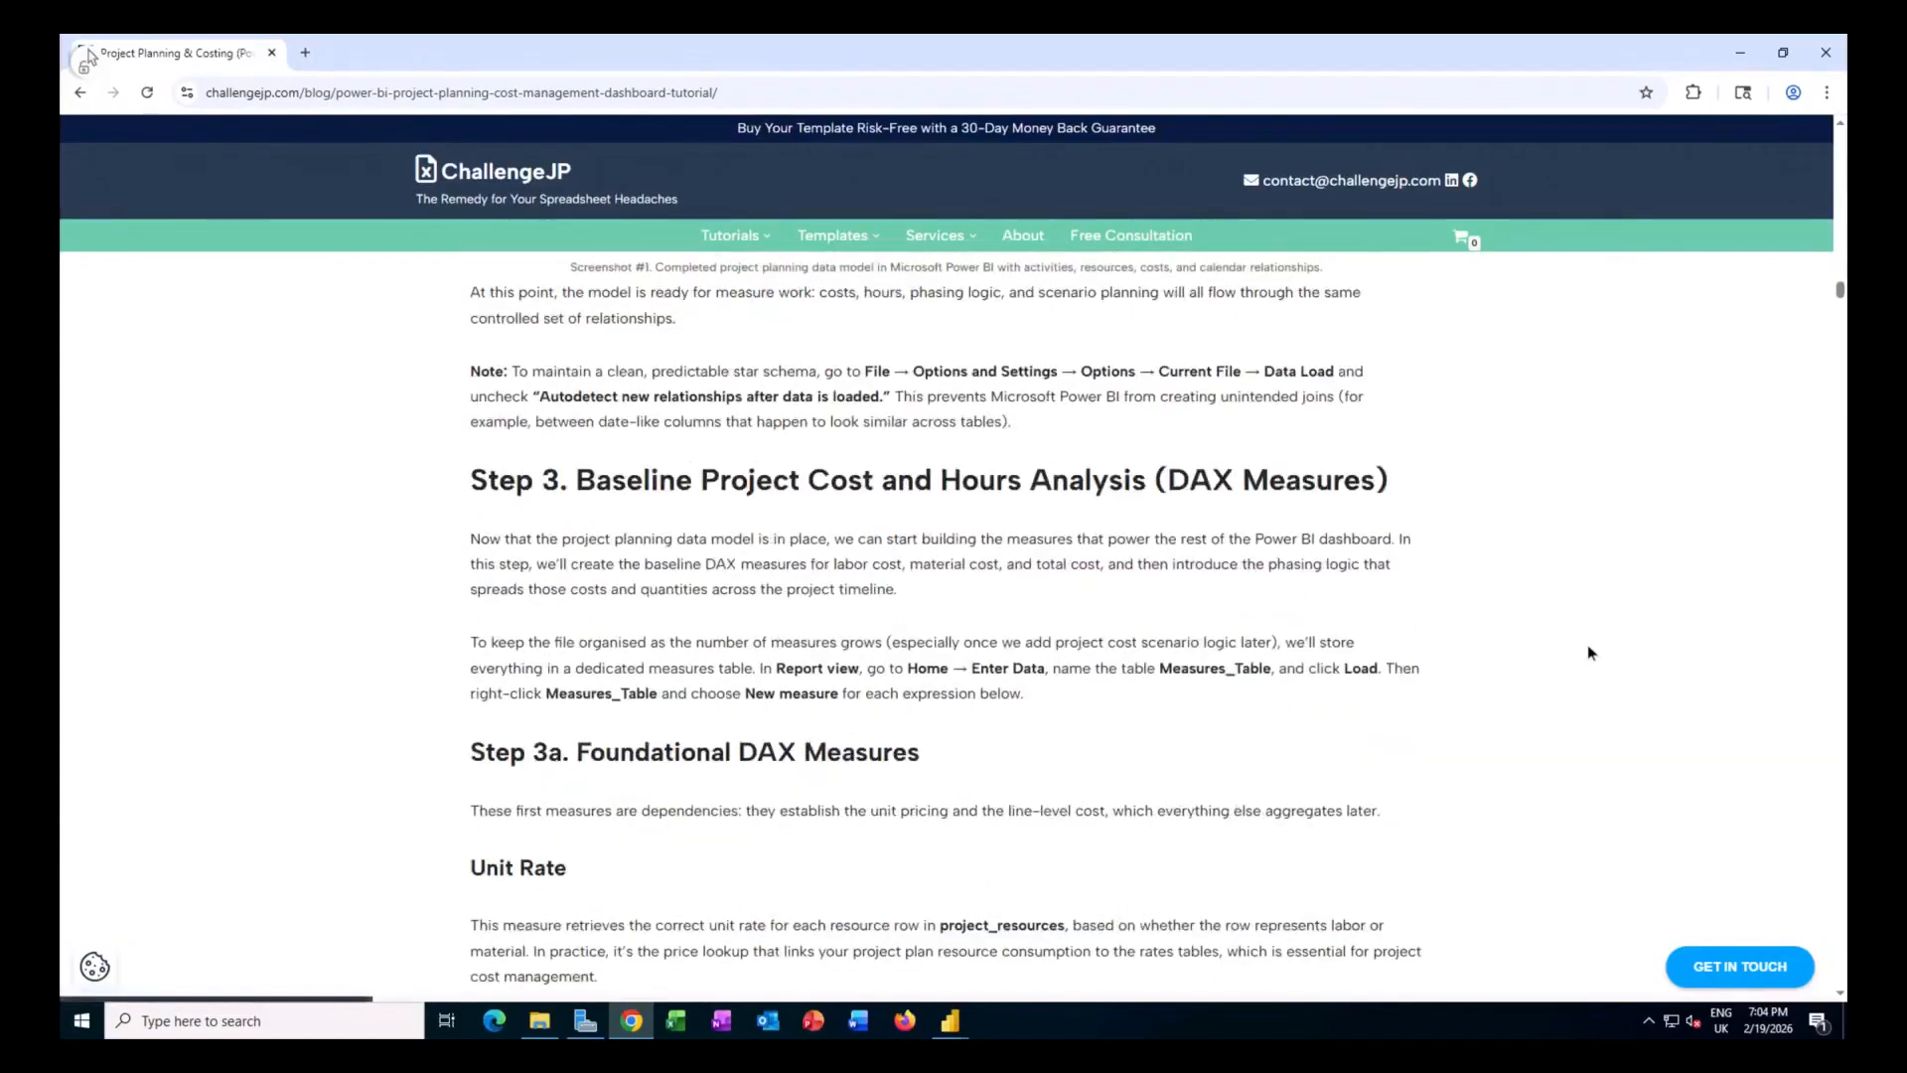
{"action": "scroll", "coordinate": [1591, 653], "scroll_direction": "down", "scroll_amount": 2}
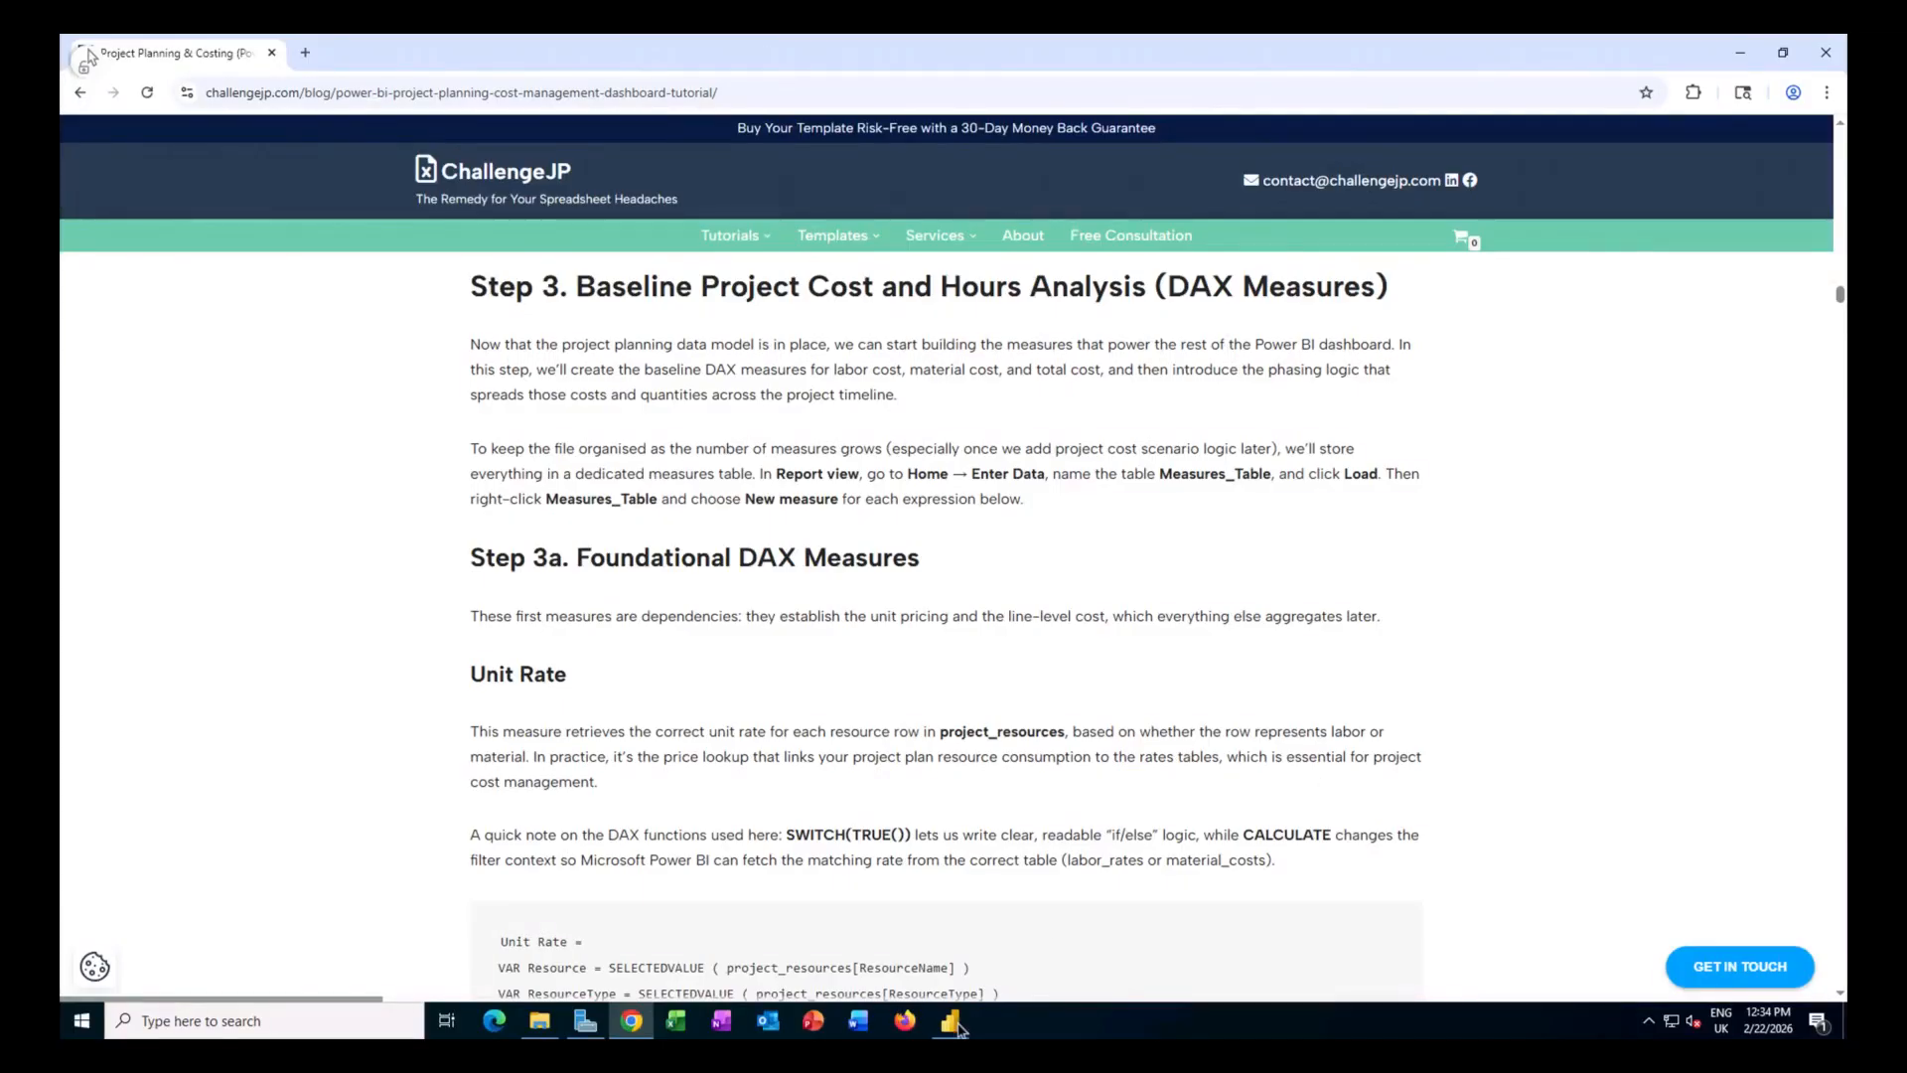
Switch to the Project_Planning_Cost_Management_Template report in Power BI and review its Overview, Resources and Cash Flow, and Project Plan pages.
{"action": "mouse_move", "coordinate": [954, 1023]}
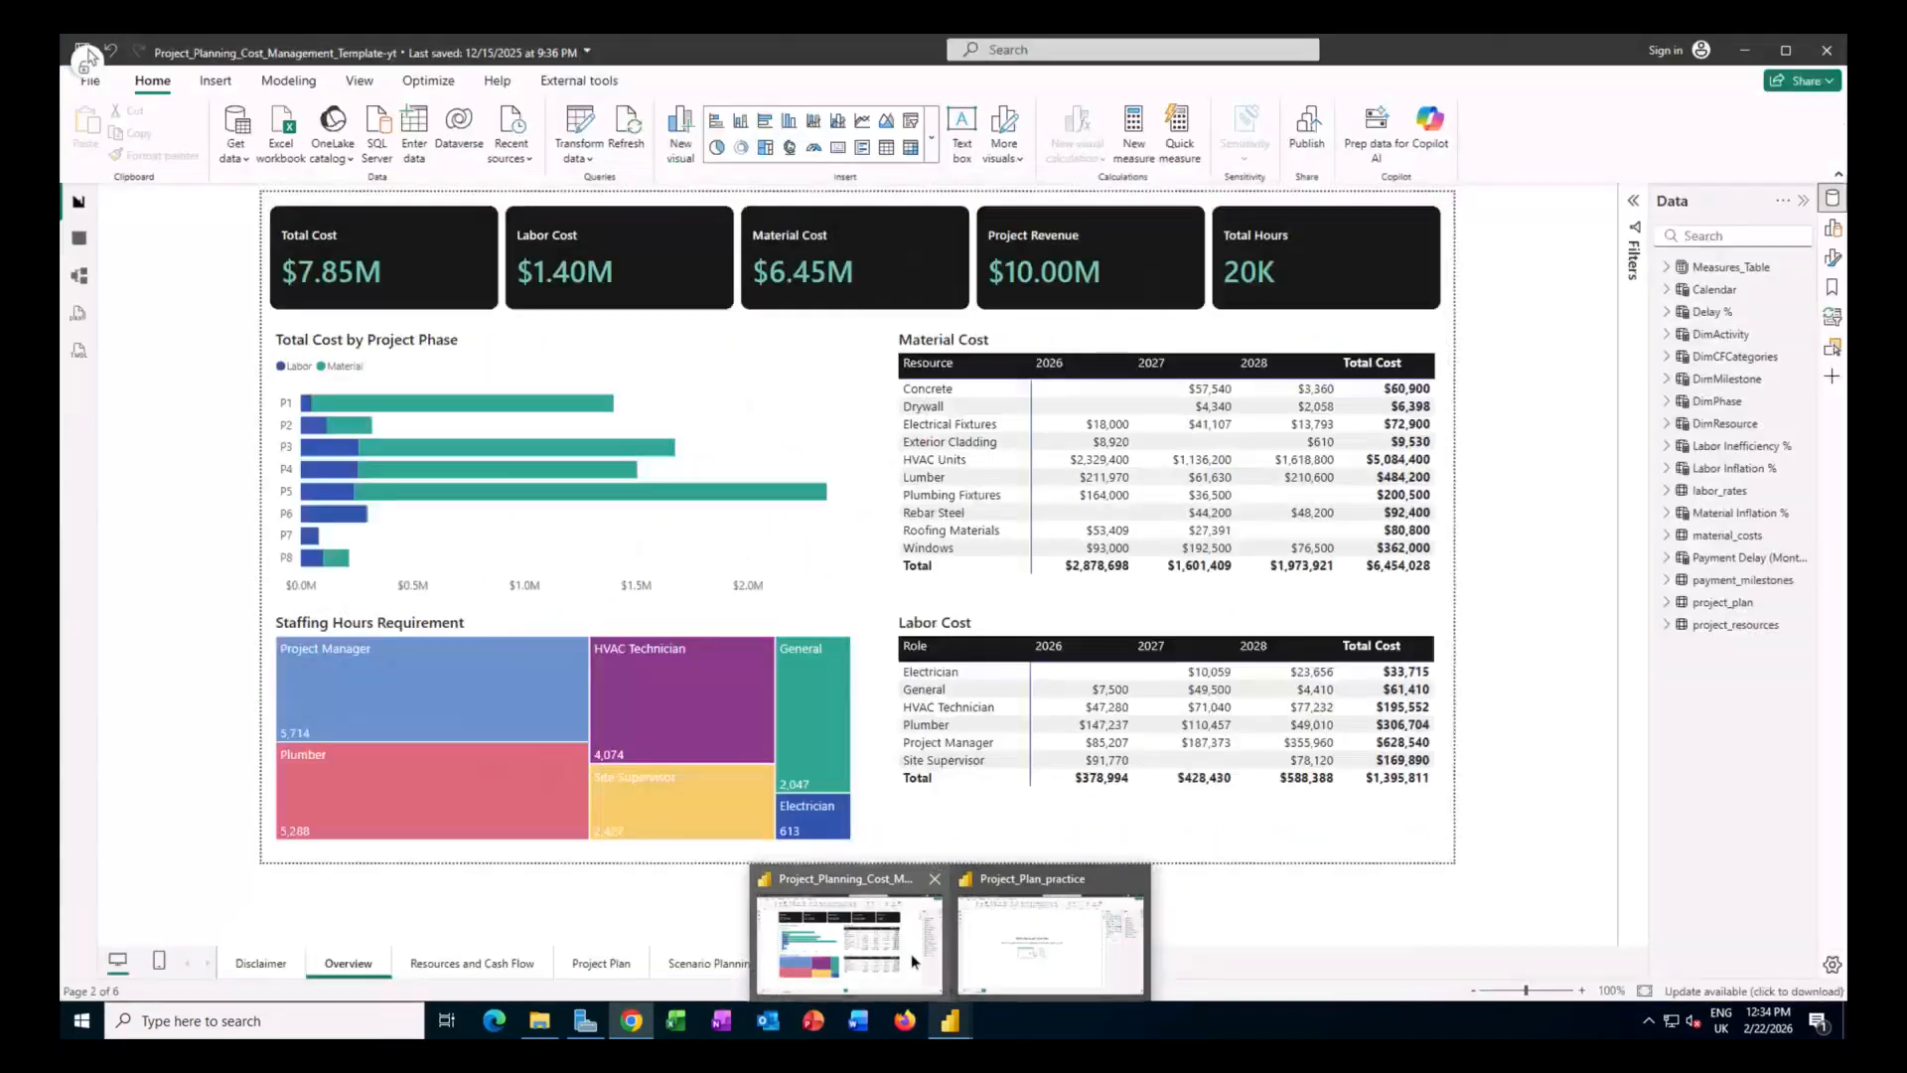
{"action": "left_click", "coordinate": [910, 954]}
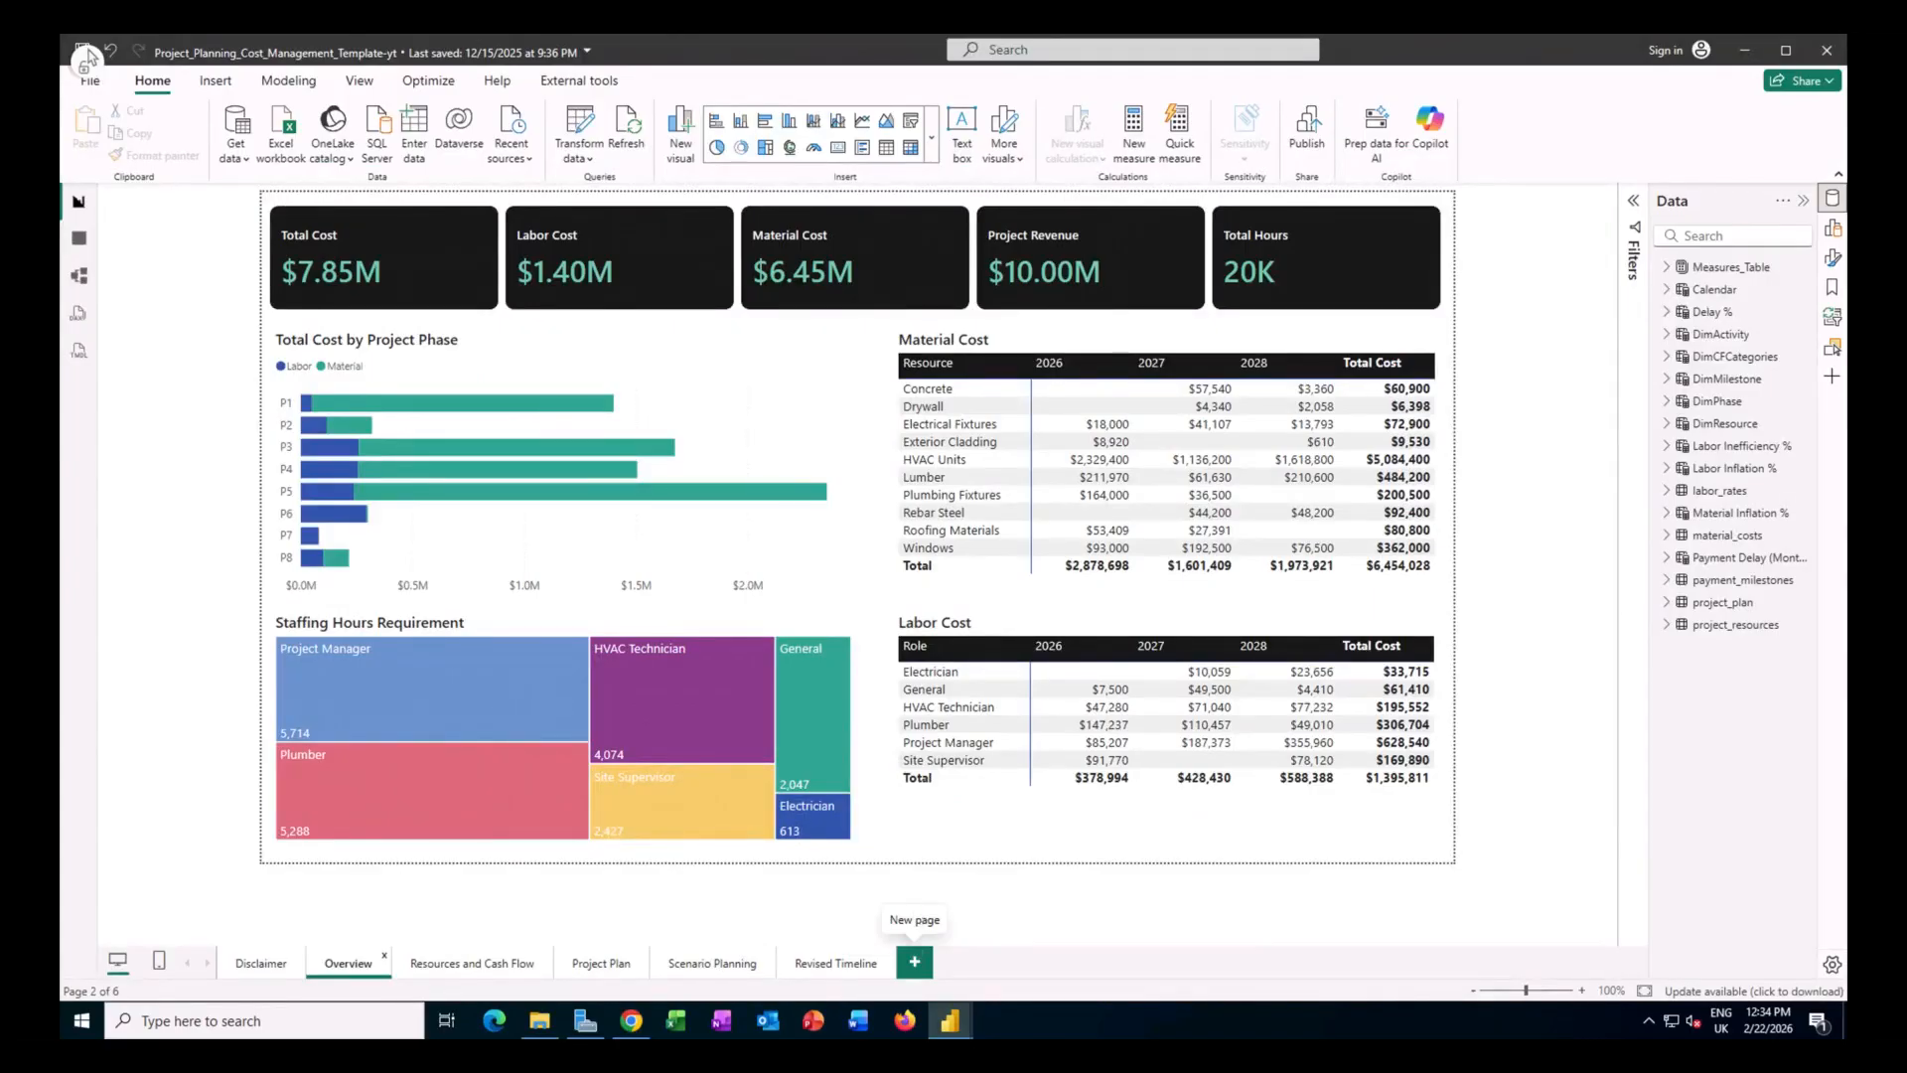
{"action": "left_click", "coordinate": [457, 968]}
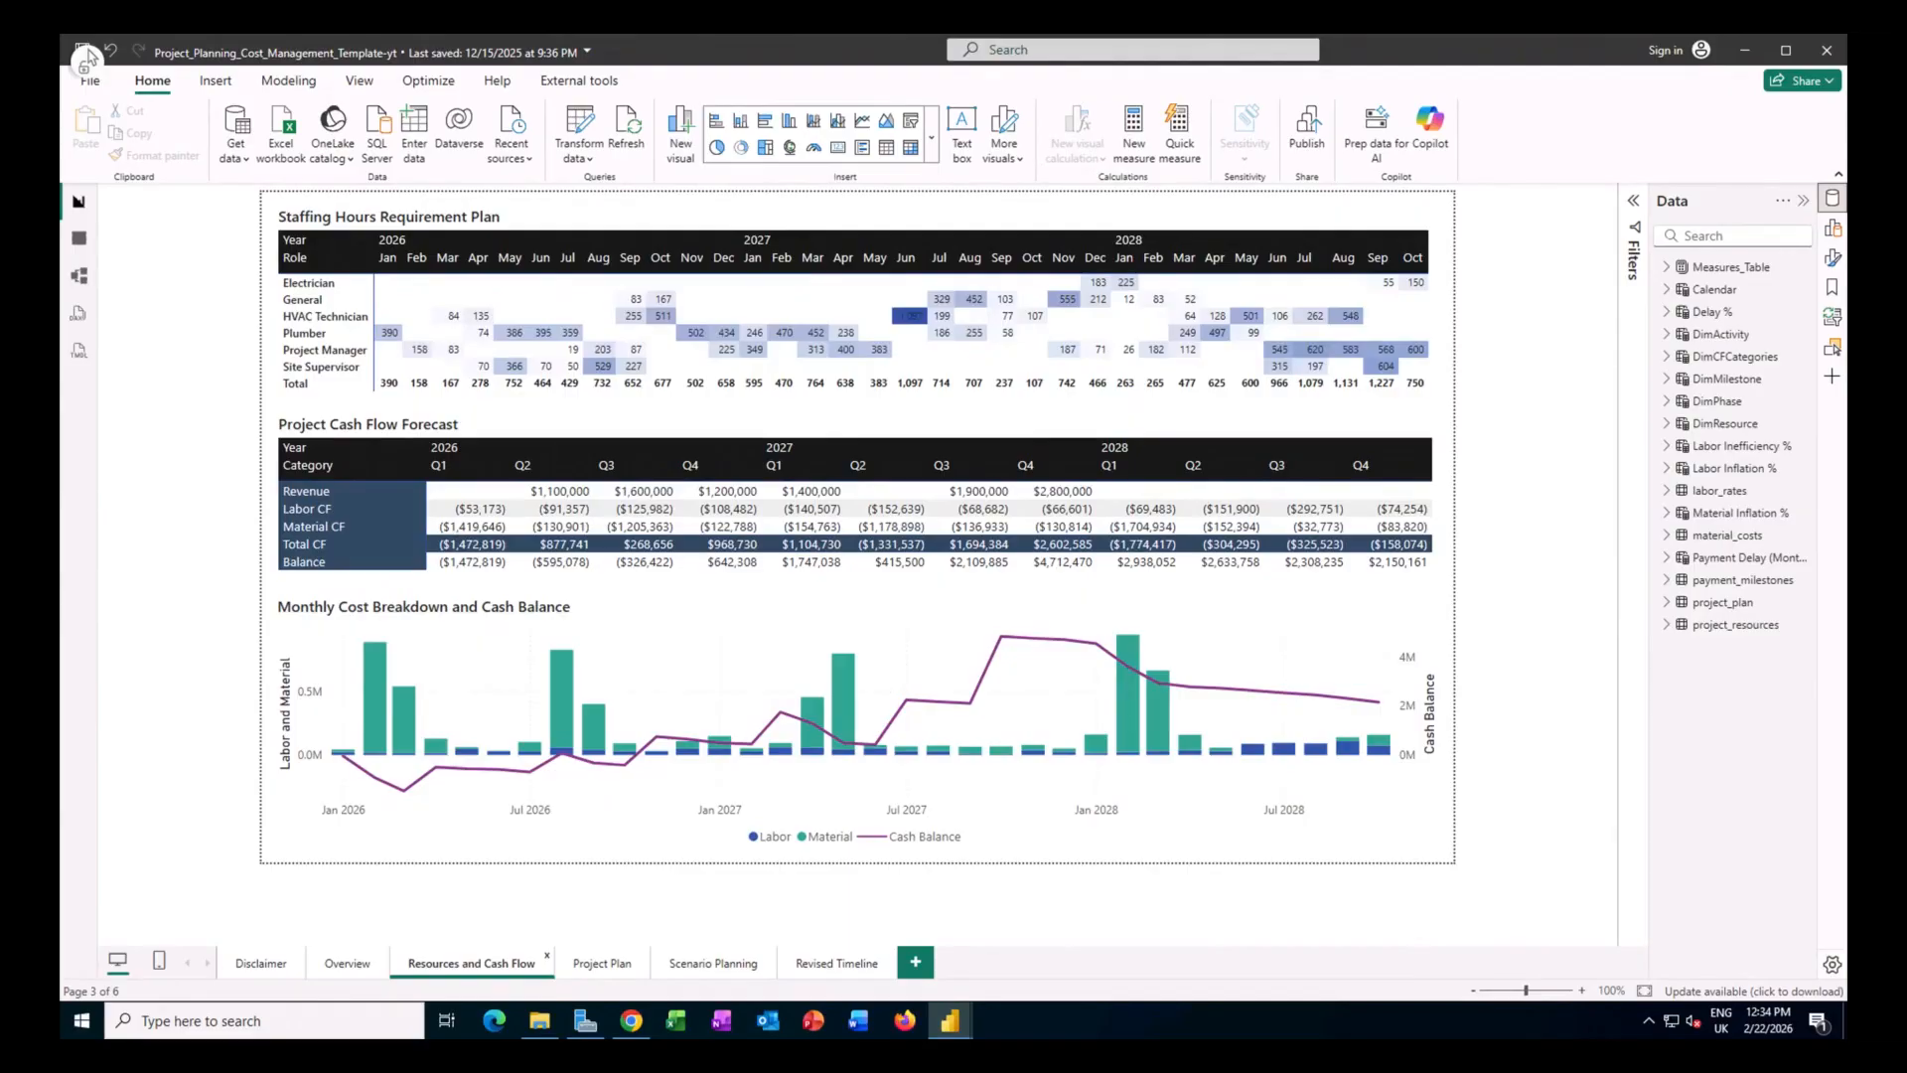
{"action": "left_click", "coordinate": [616, 974]}
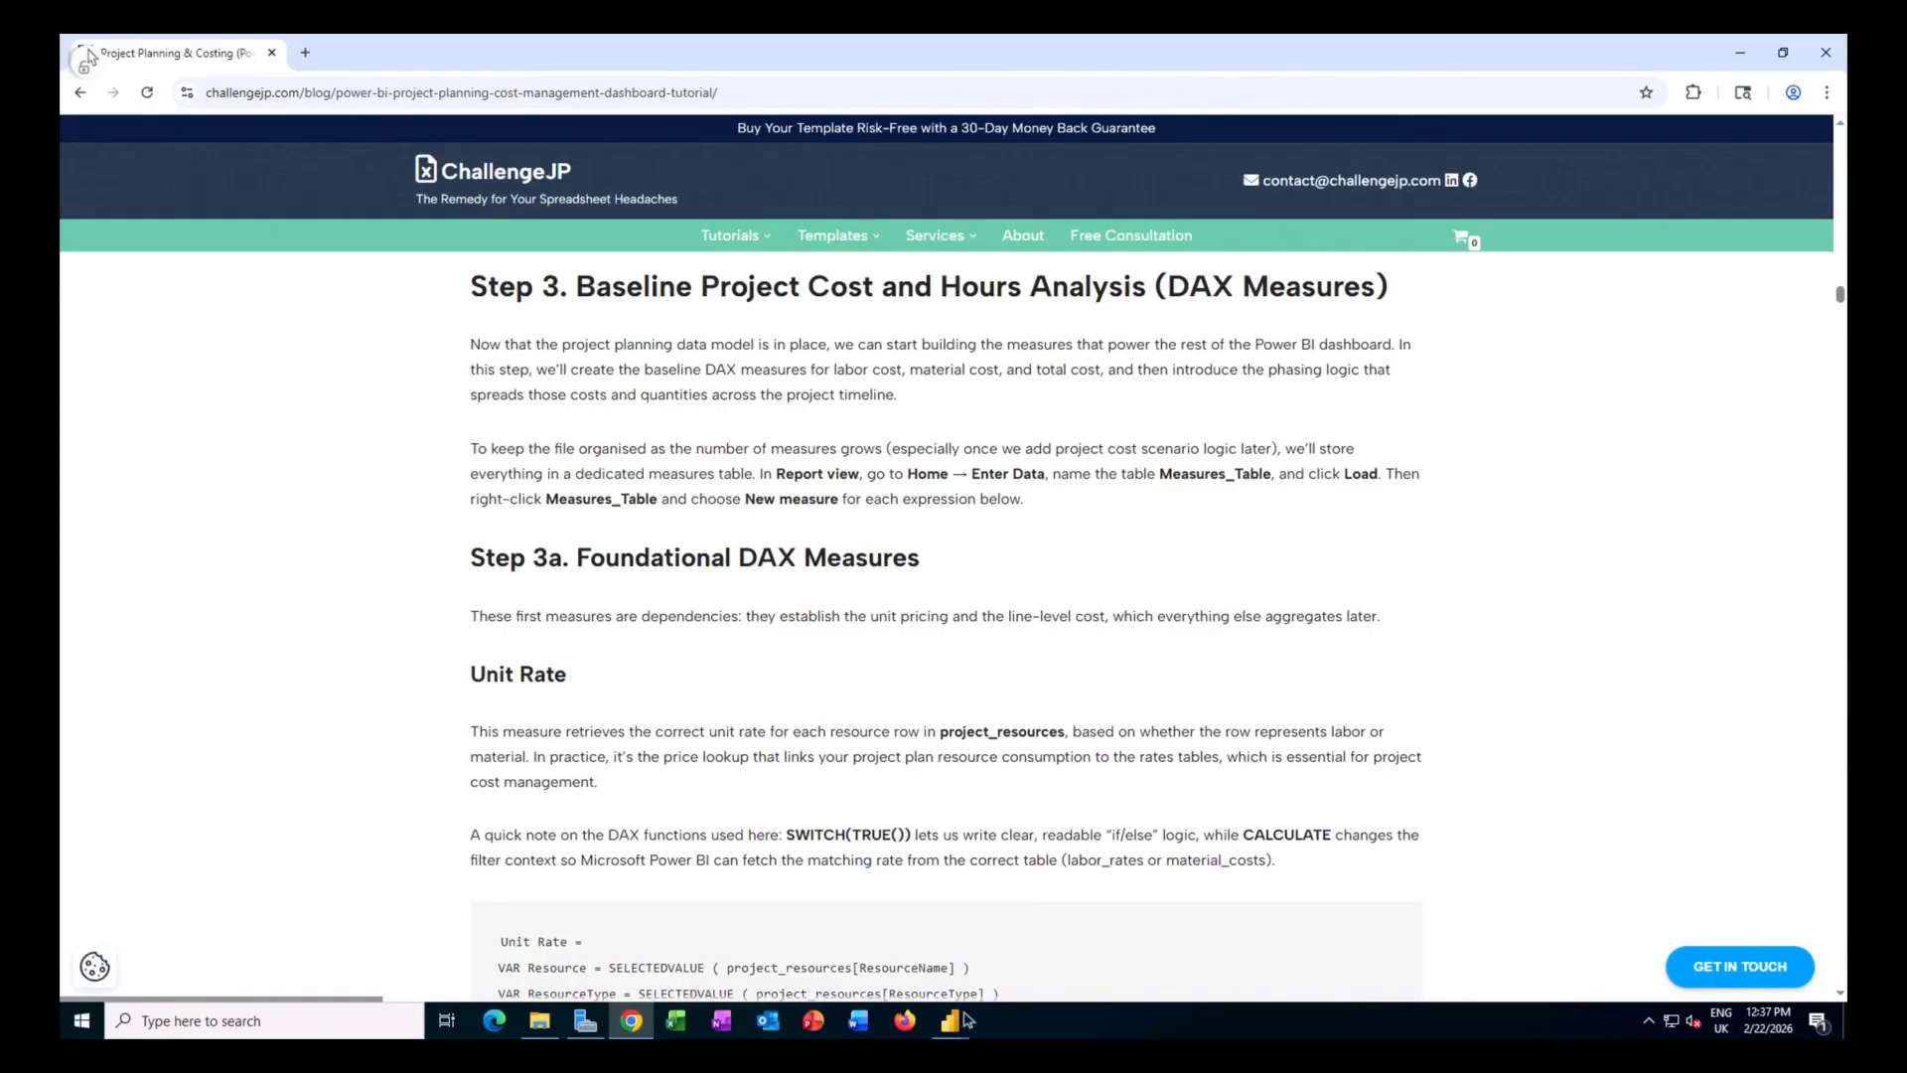
Switch to Project_Plan_practice in Power BI, then create and load an empty manually entered table named Measures_Table.
{"action": "mouse_move", "coordinate": [961, 1026]}
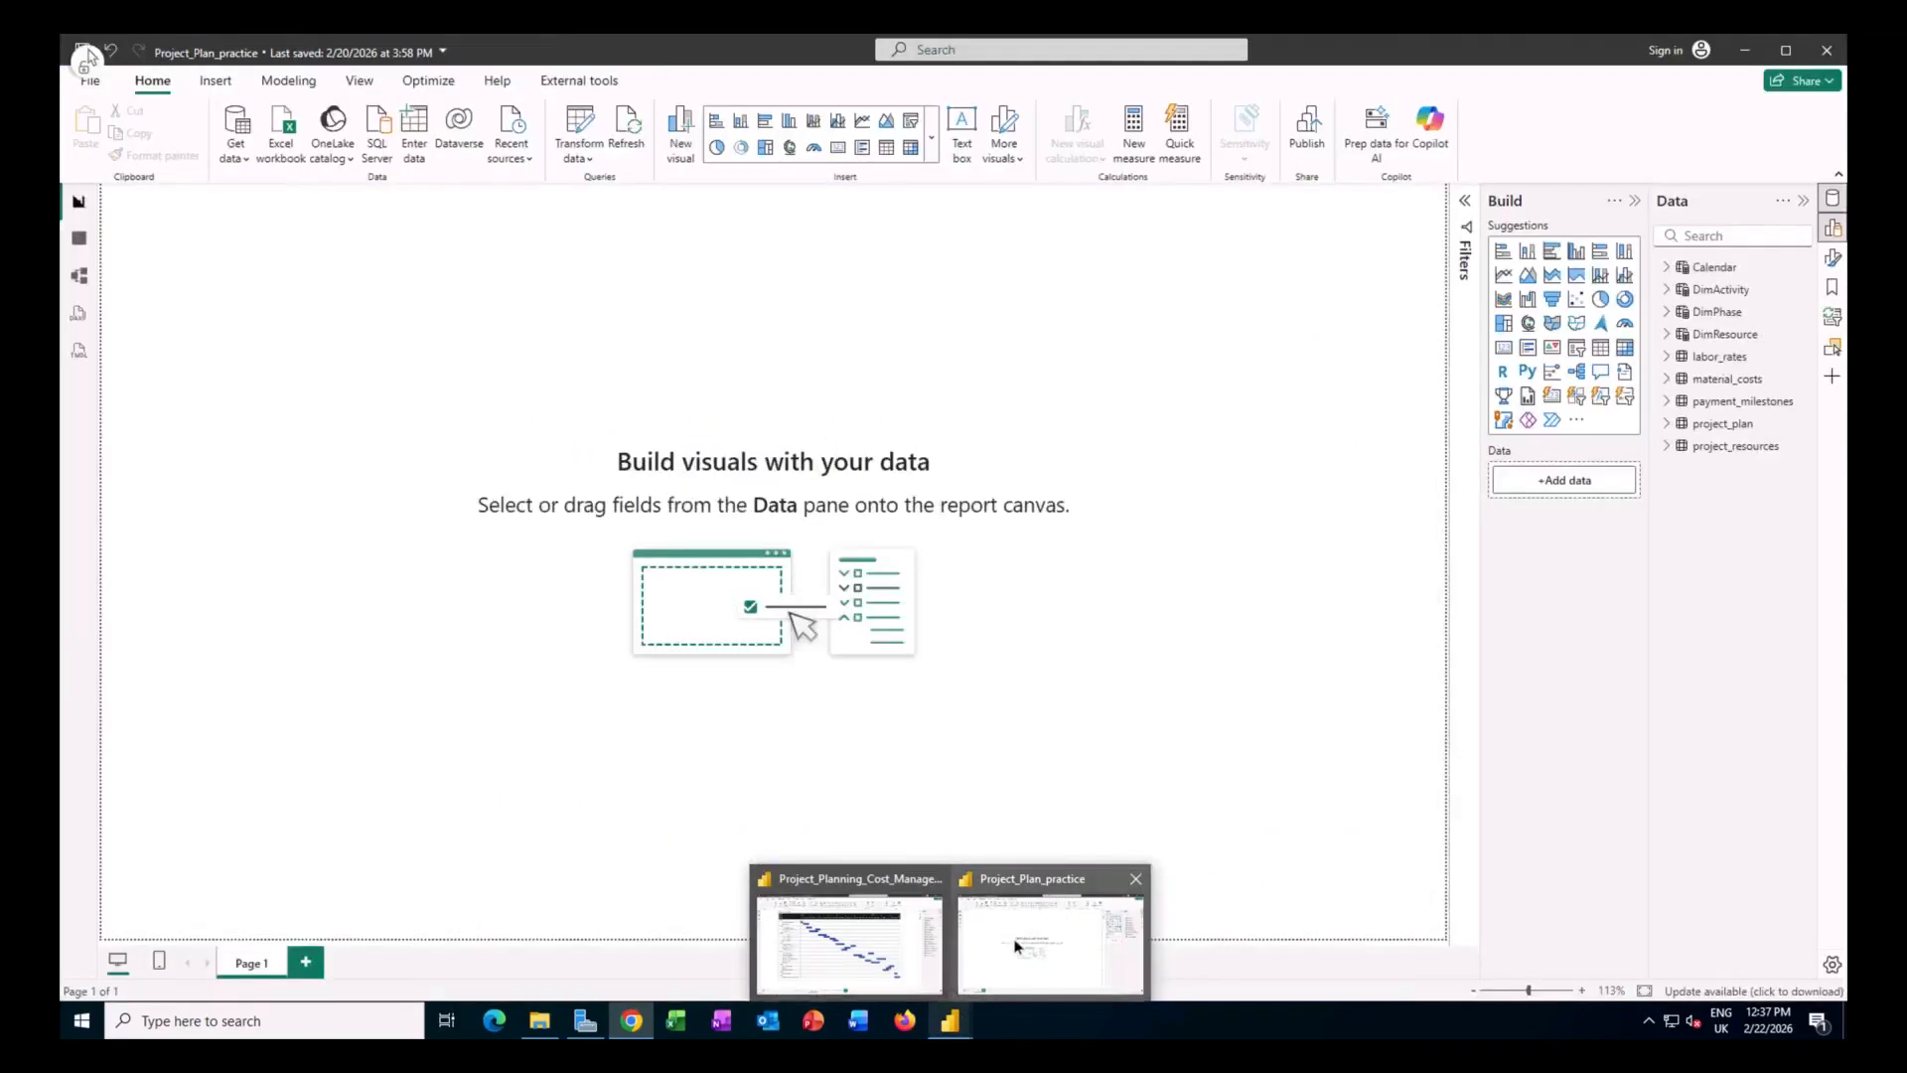
{"action": "left_click", "coordinate": [1013, 946]}
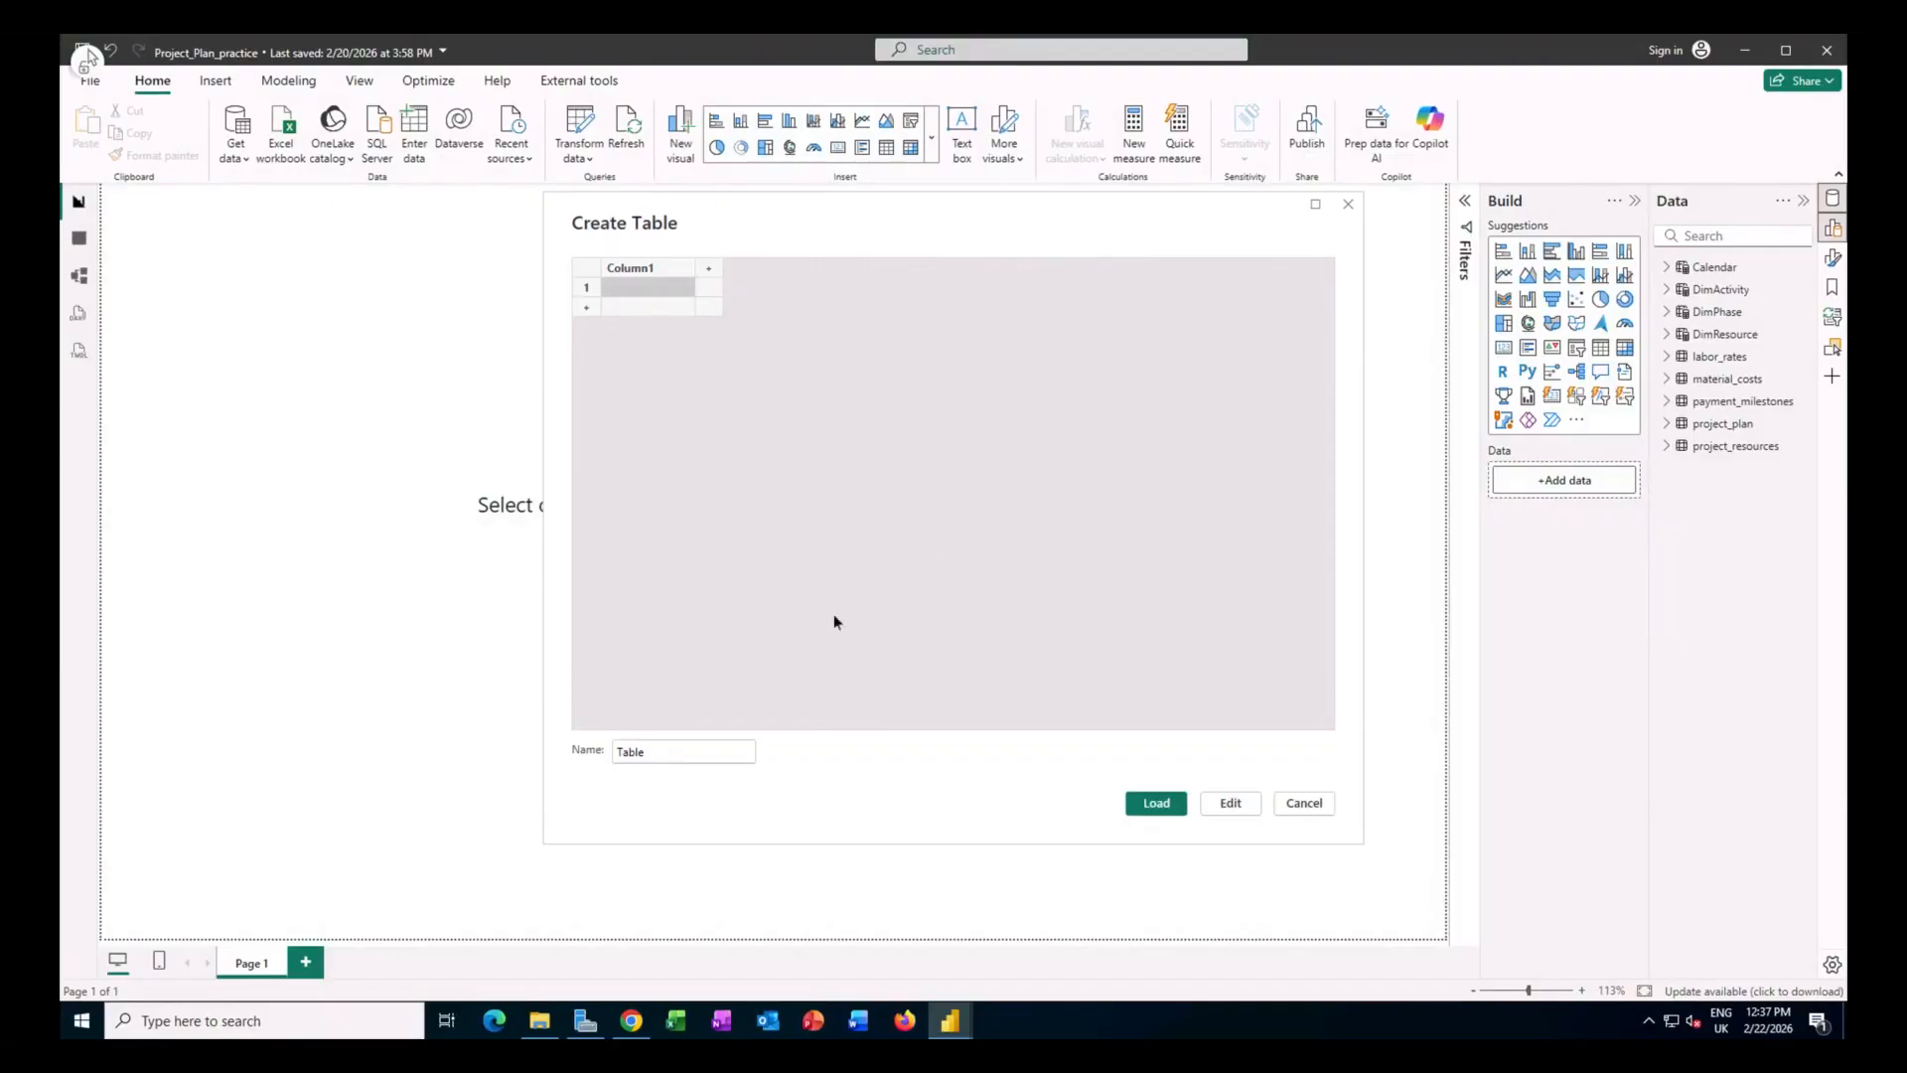
{"action": "left_click", "coordinate": [698, 761]}
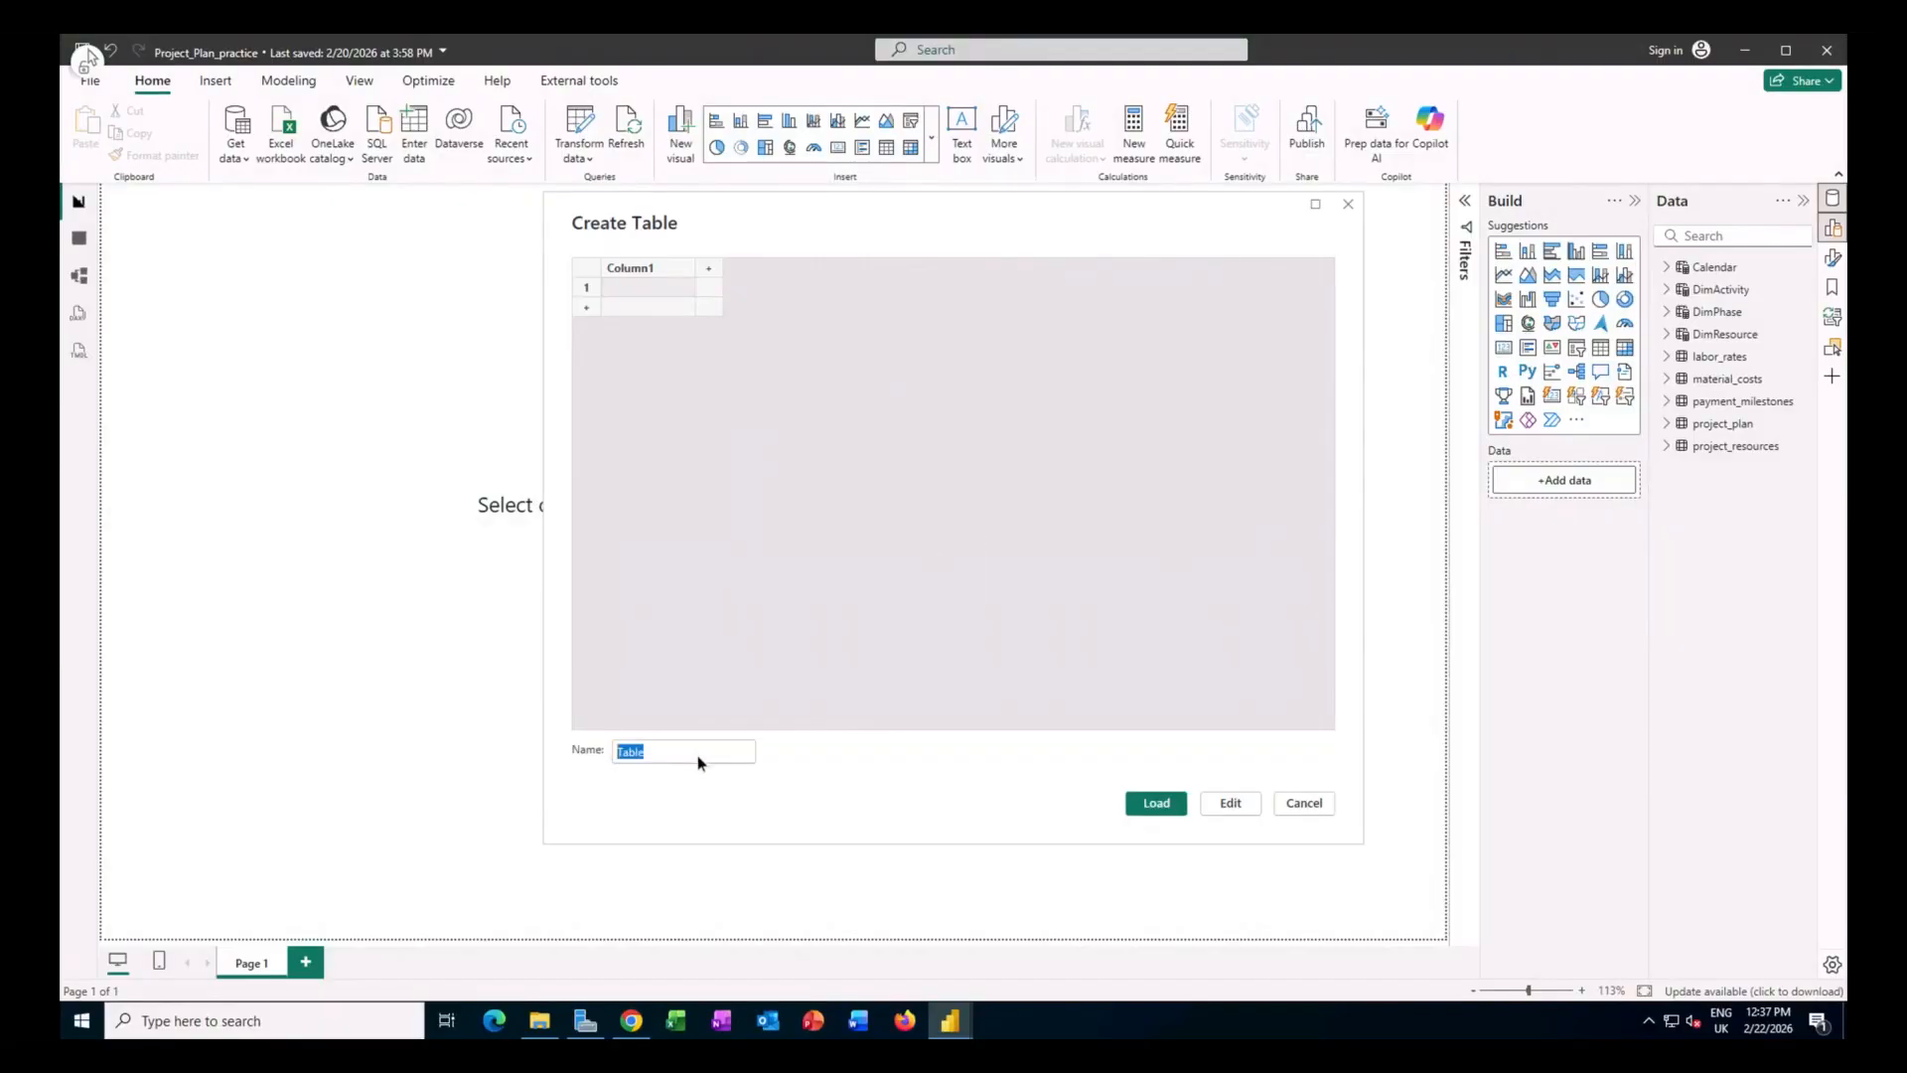
{"action": "type", "text": "Measures_Table"}
{"action": "left_click", "coordinate": [1155, 803]}
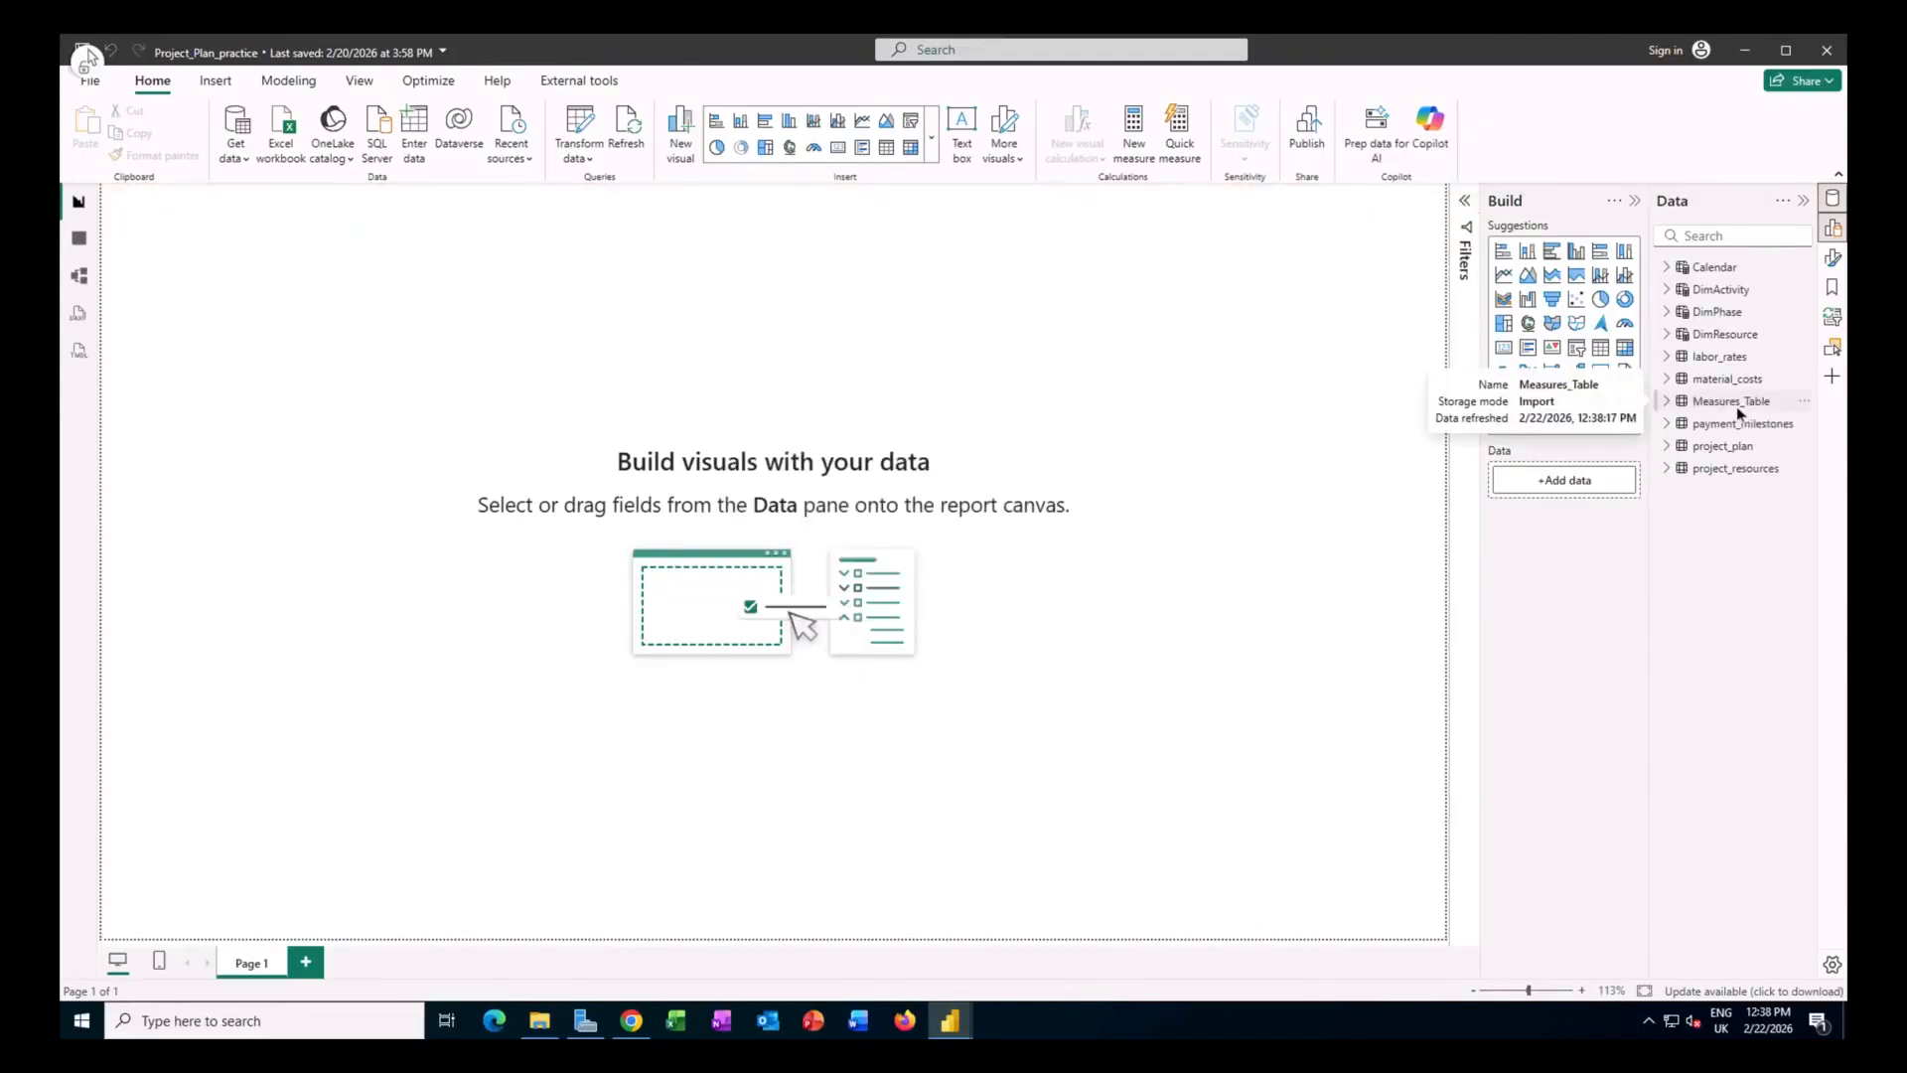
Start a new measure in Measures_Table and copy the complete Unit Rate DAX code from the tutorial page in Chrome.
{"action": "left_click", "coordinate": [1668, 401]}
{"action": "right_click", "coordinate": [1742, 403]}
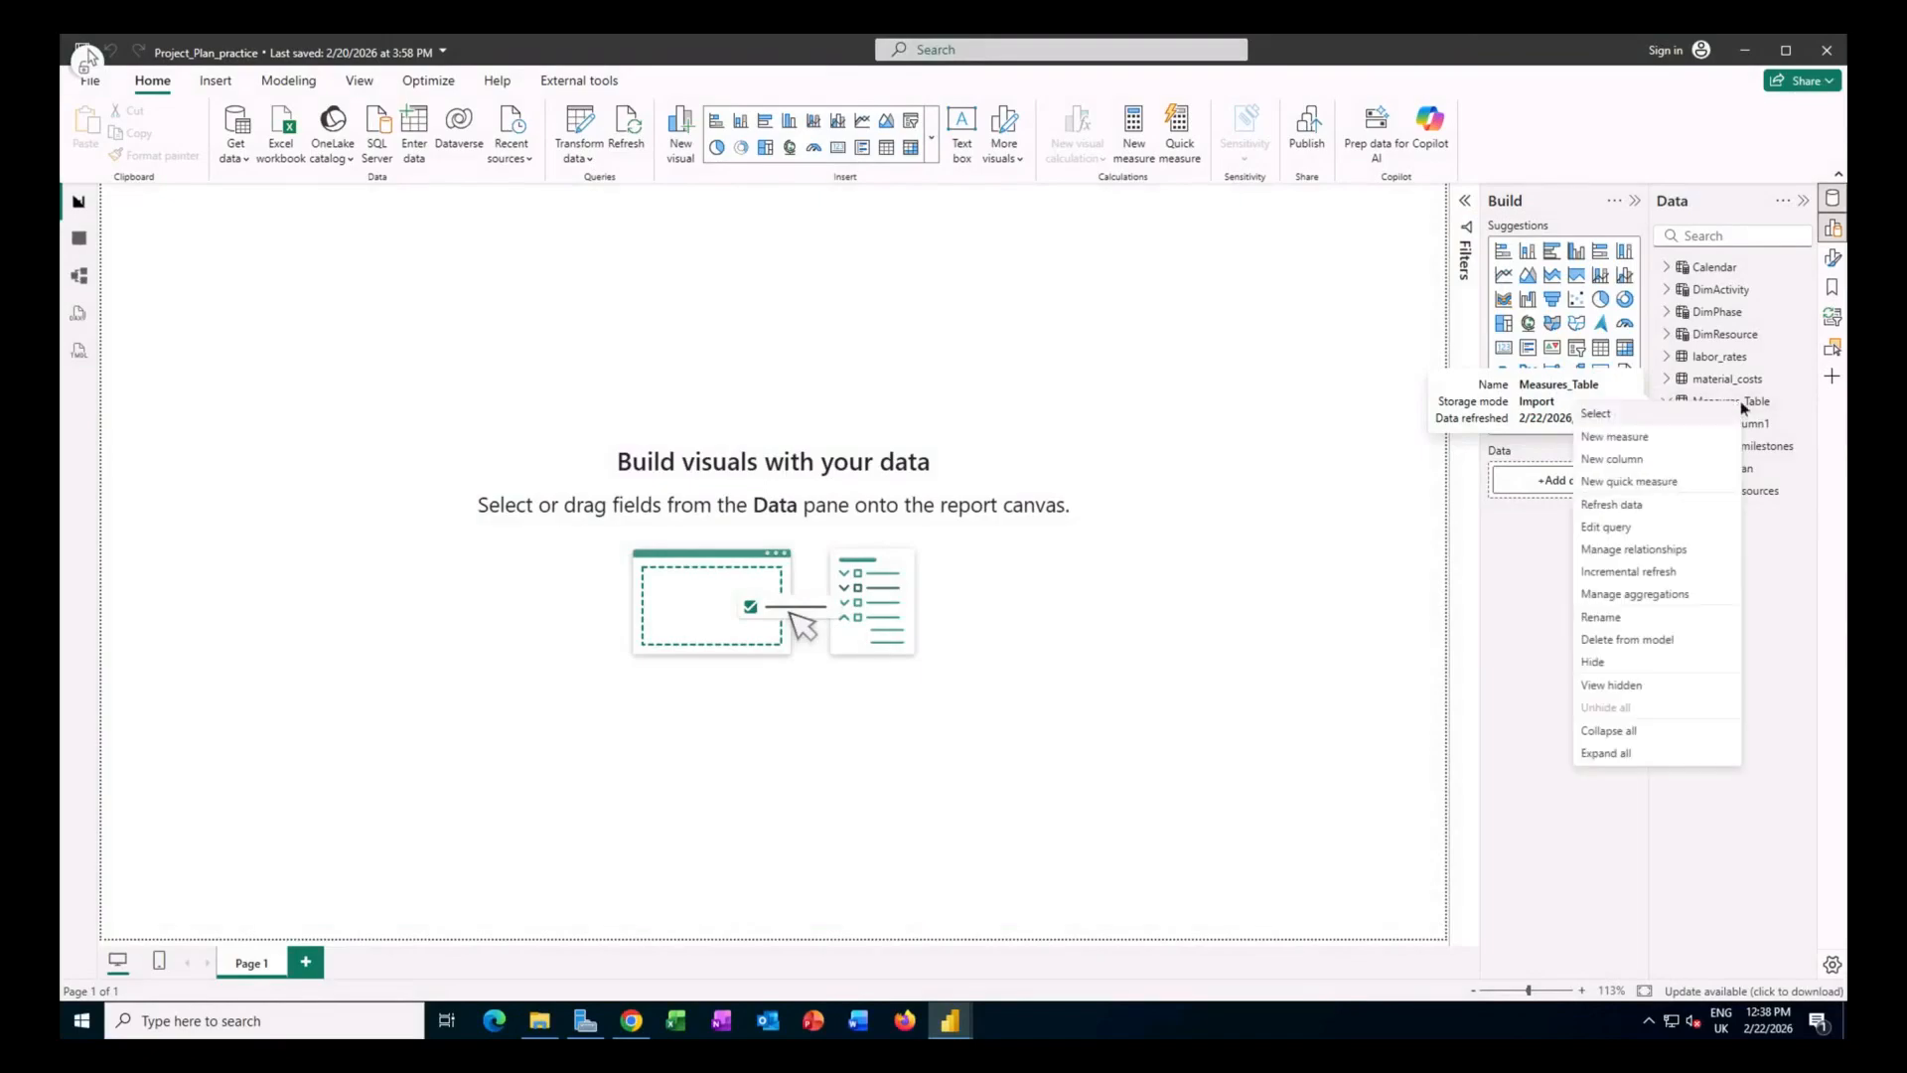
{"action": "left_click", "coordinate": [1625, 437]}
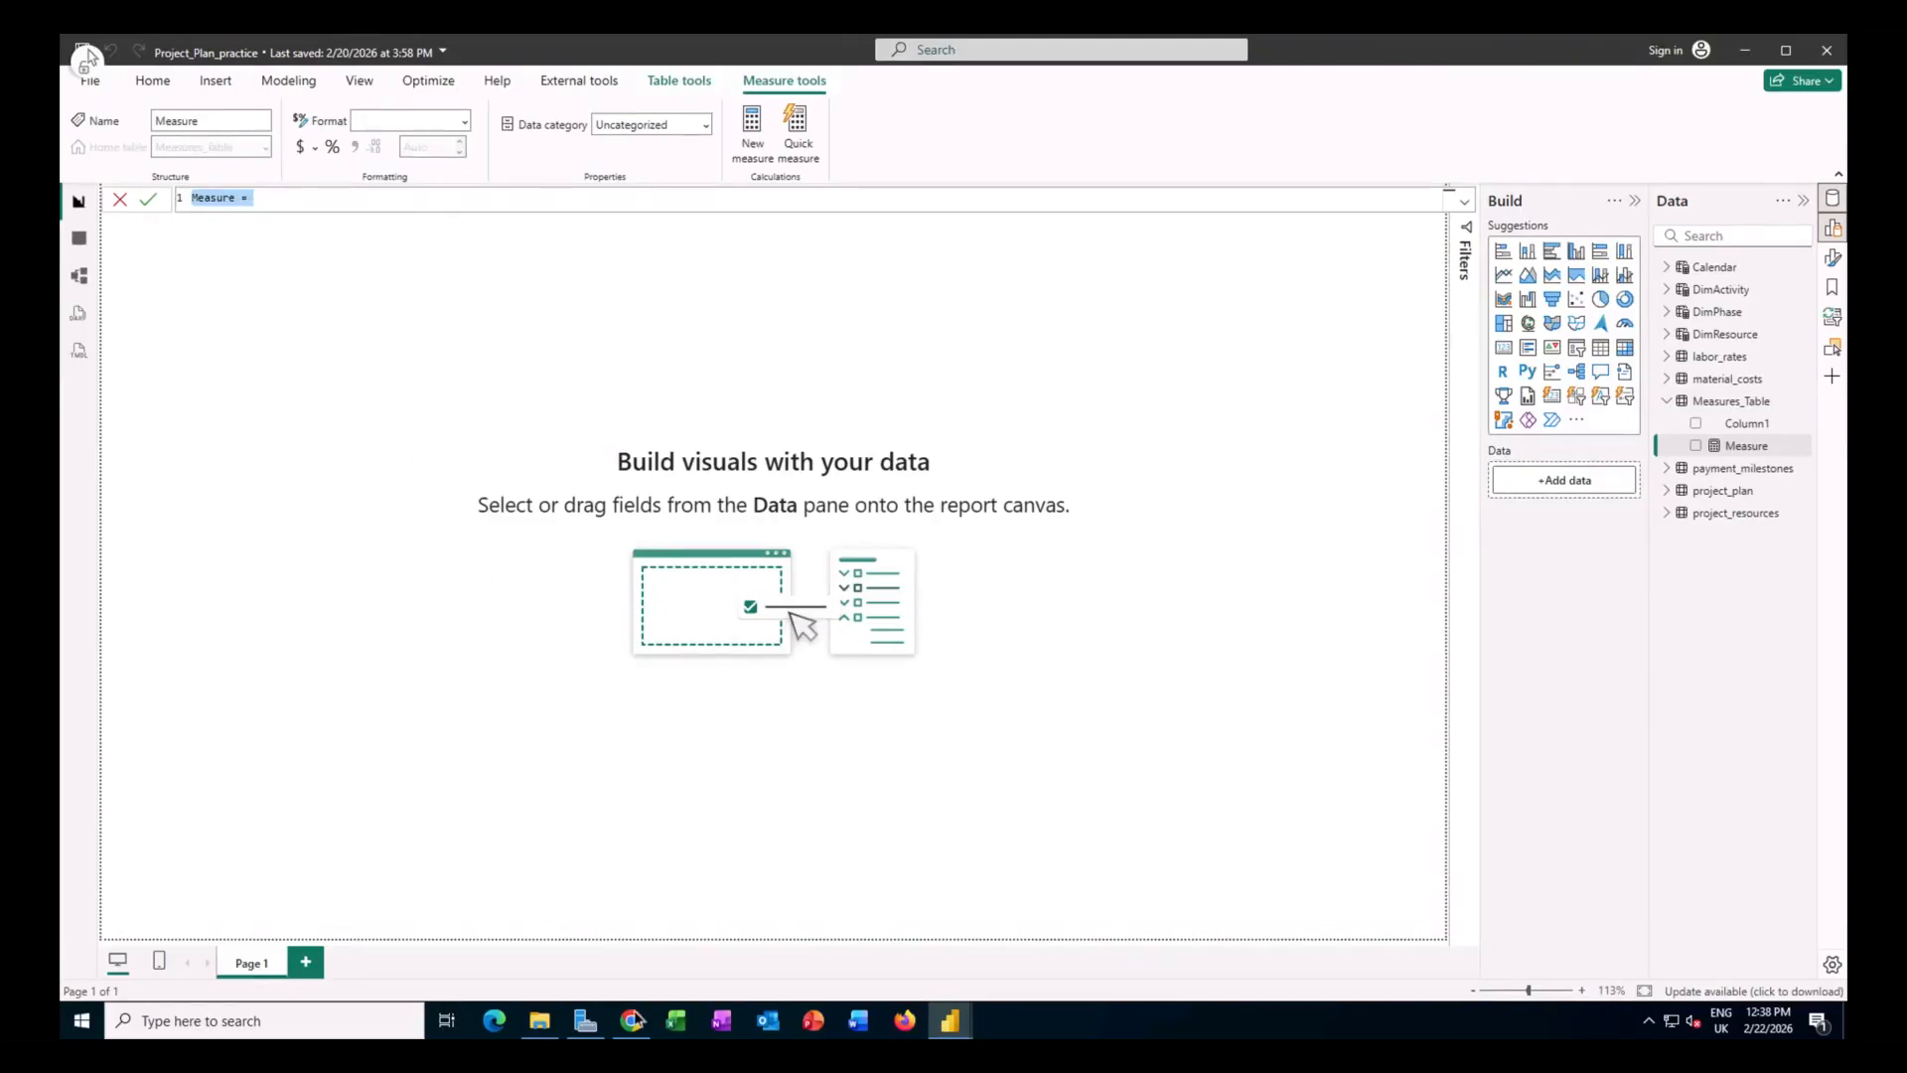
{"action": "mouse_move", "coordinate": [632, 1031]}
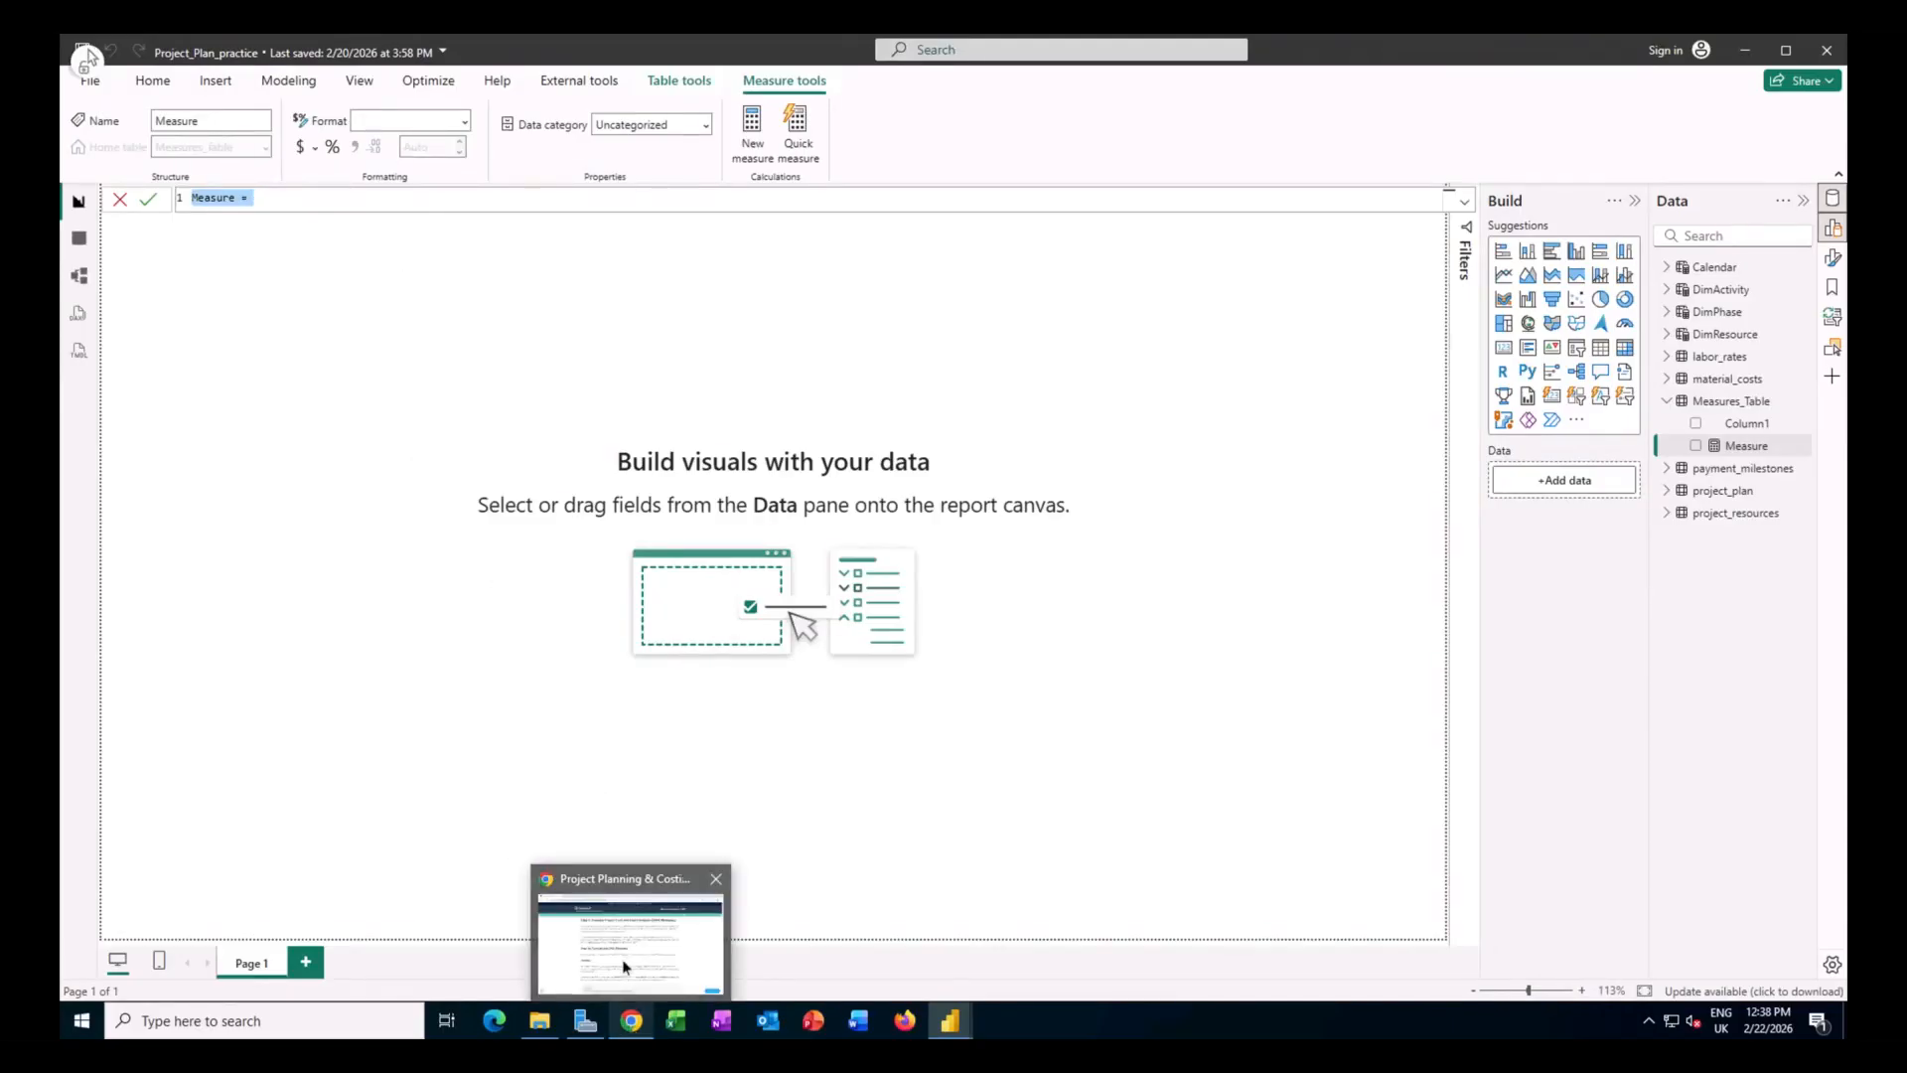
{"action": "left_click", "coordinate": [621, 958]}
{"action": "scroll", "coordinate": [889, 708], "scroll_direction": "down", "scroll_amount": 3}
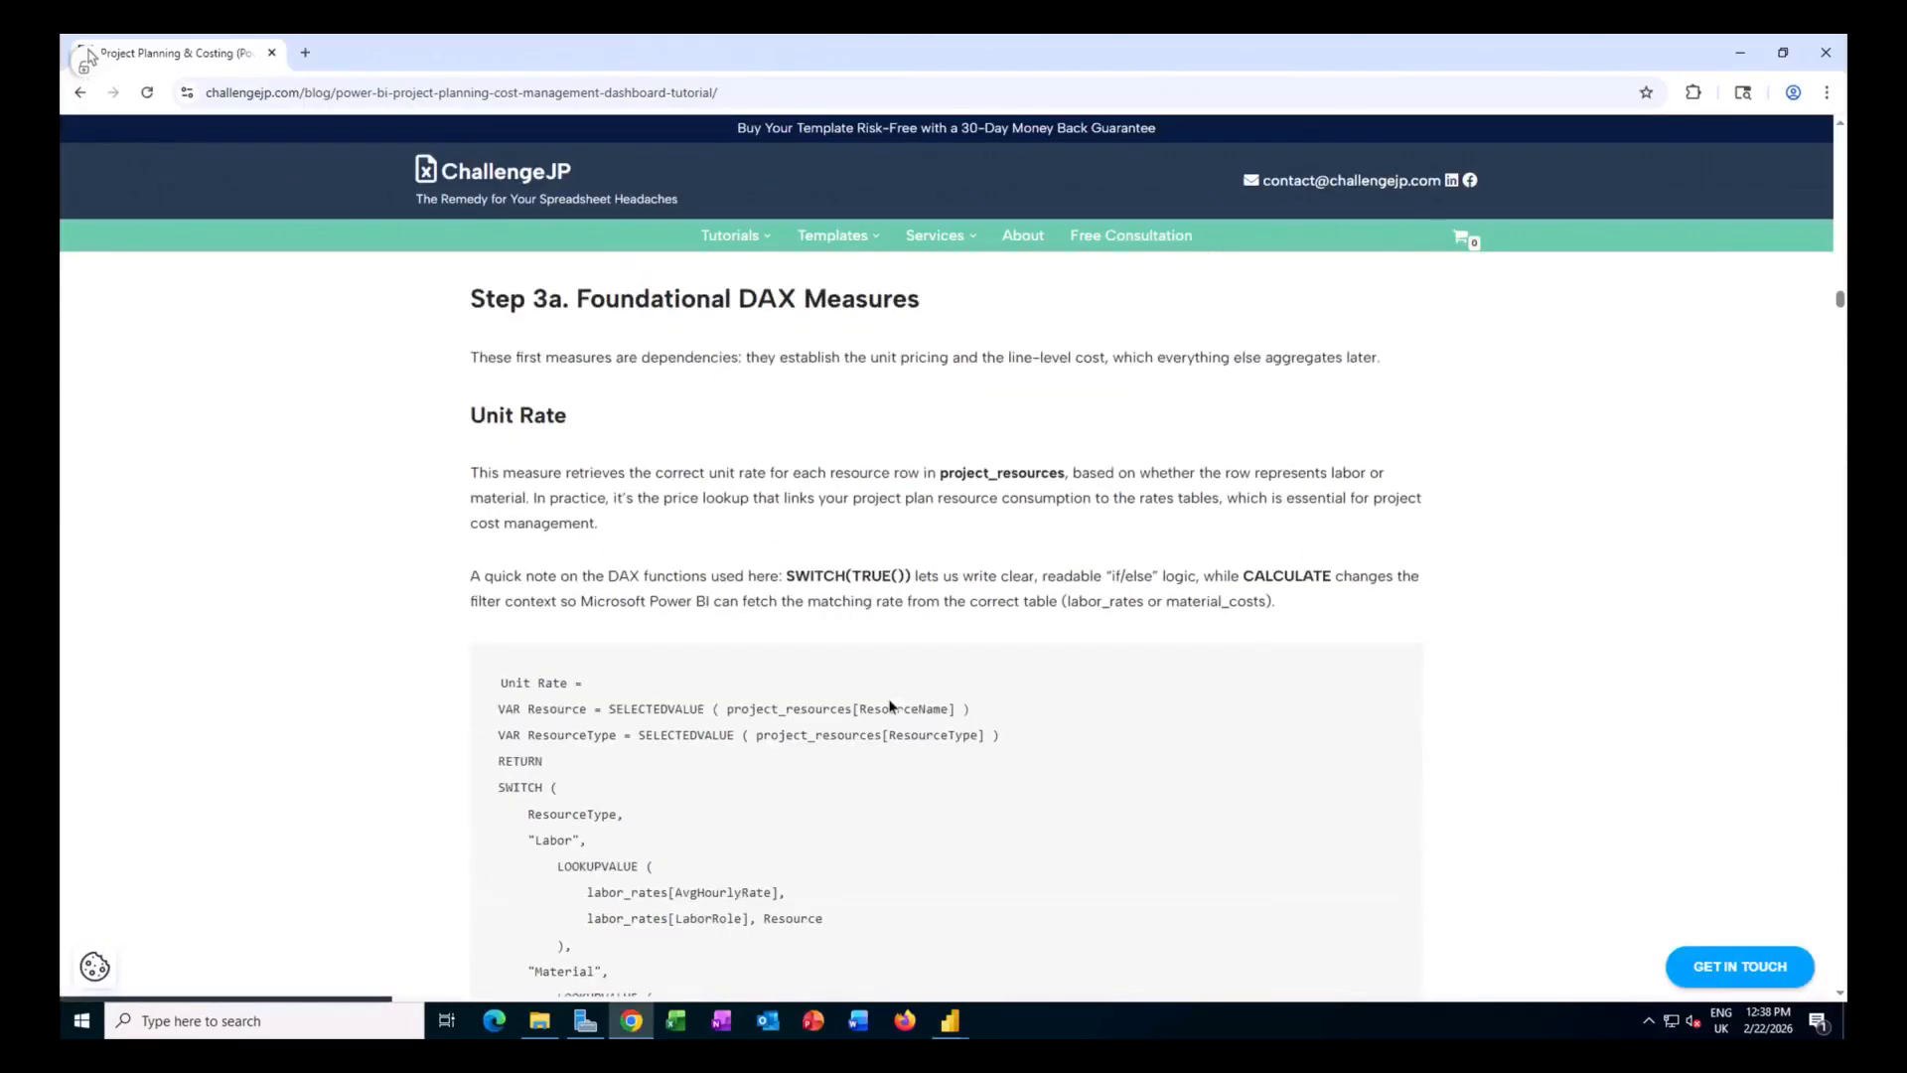
{"action": "scroll", "coordinate": [891, 706], "scroll_direction": "down", "scroll_amount": 2}
{"action": "scroll", "coordinate": [889, 707], "scroll_direction": "down", "scroll_amount": 1}
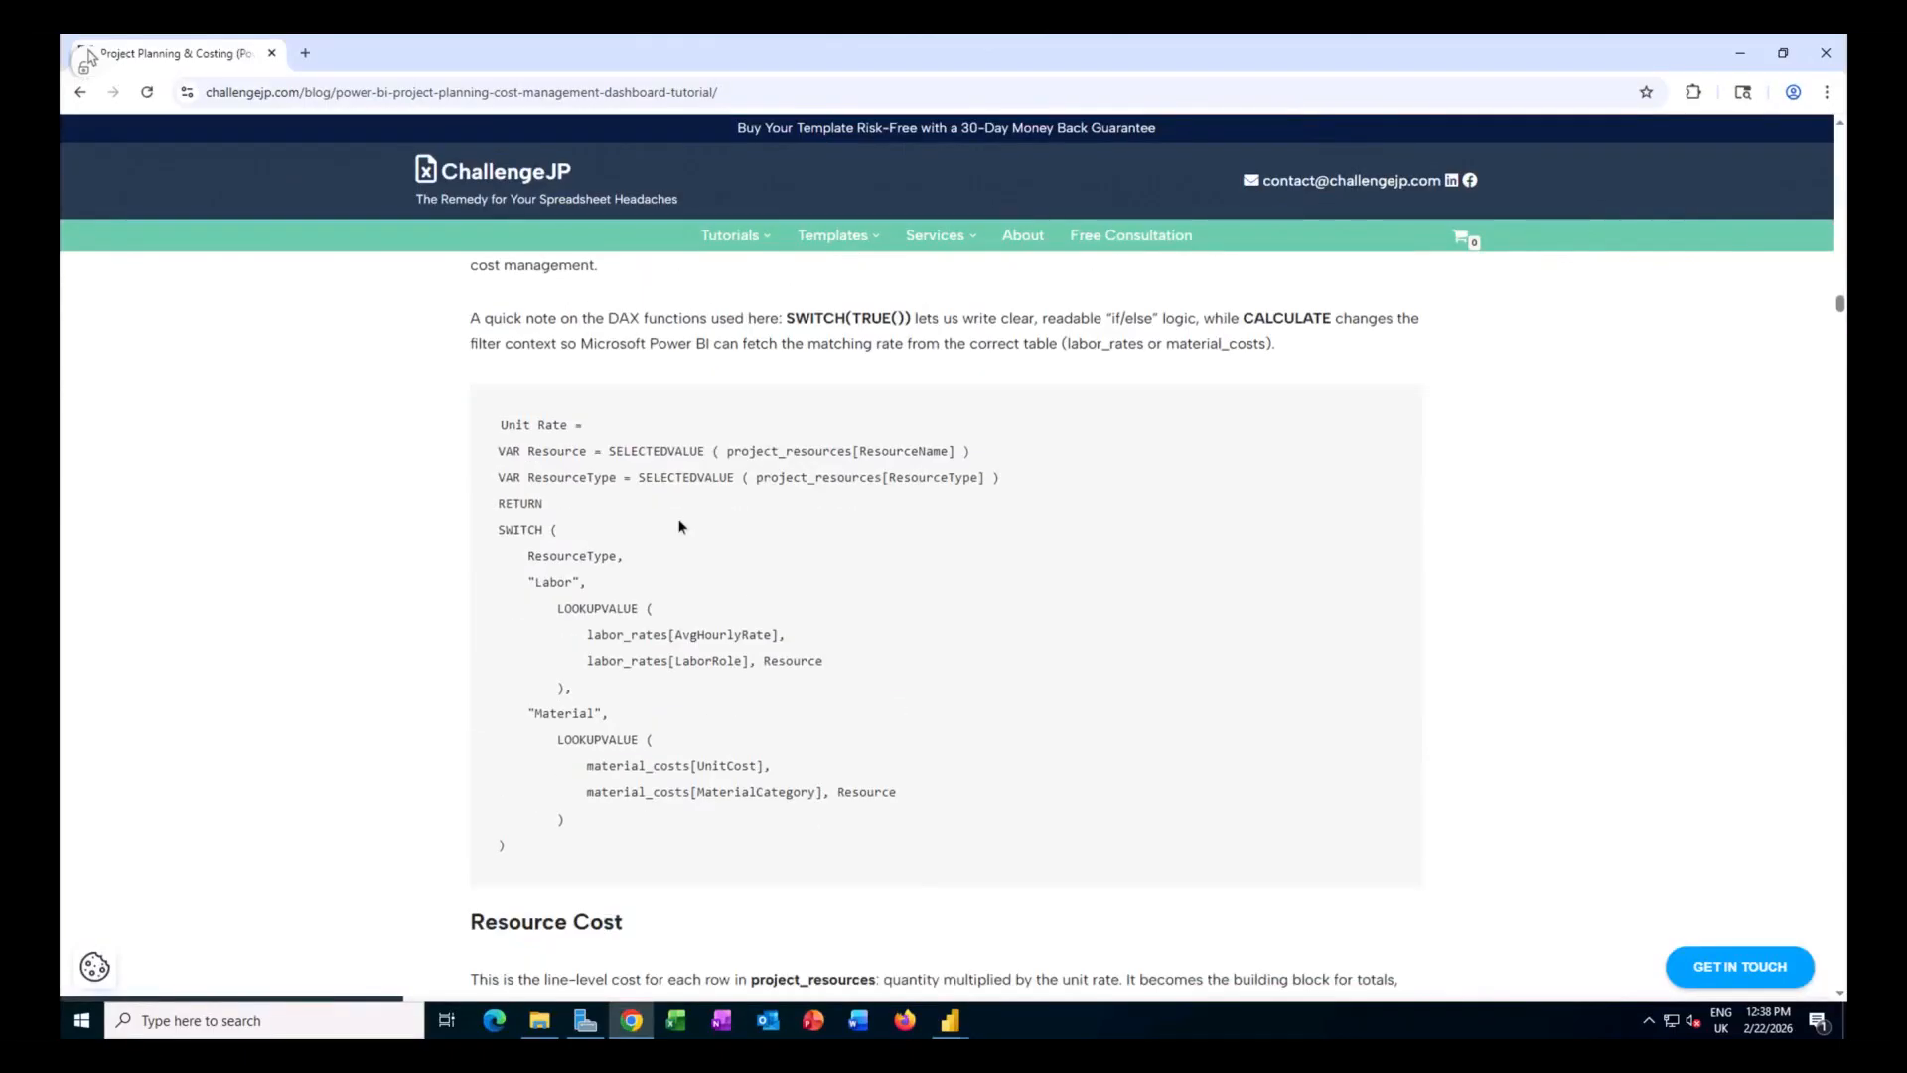
{"action": "left_click_drag", "start_coordinate": [502, 425], "coordinate": [575, 857]}
{"action": "key", "text": "ctrl+c"}
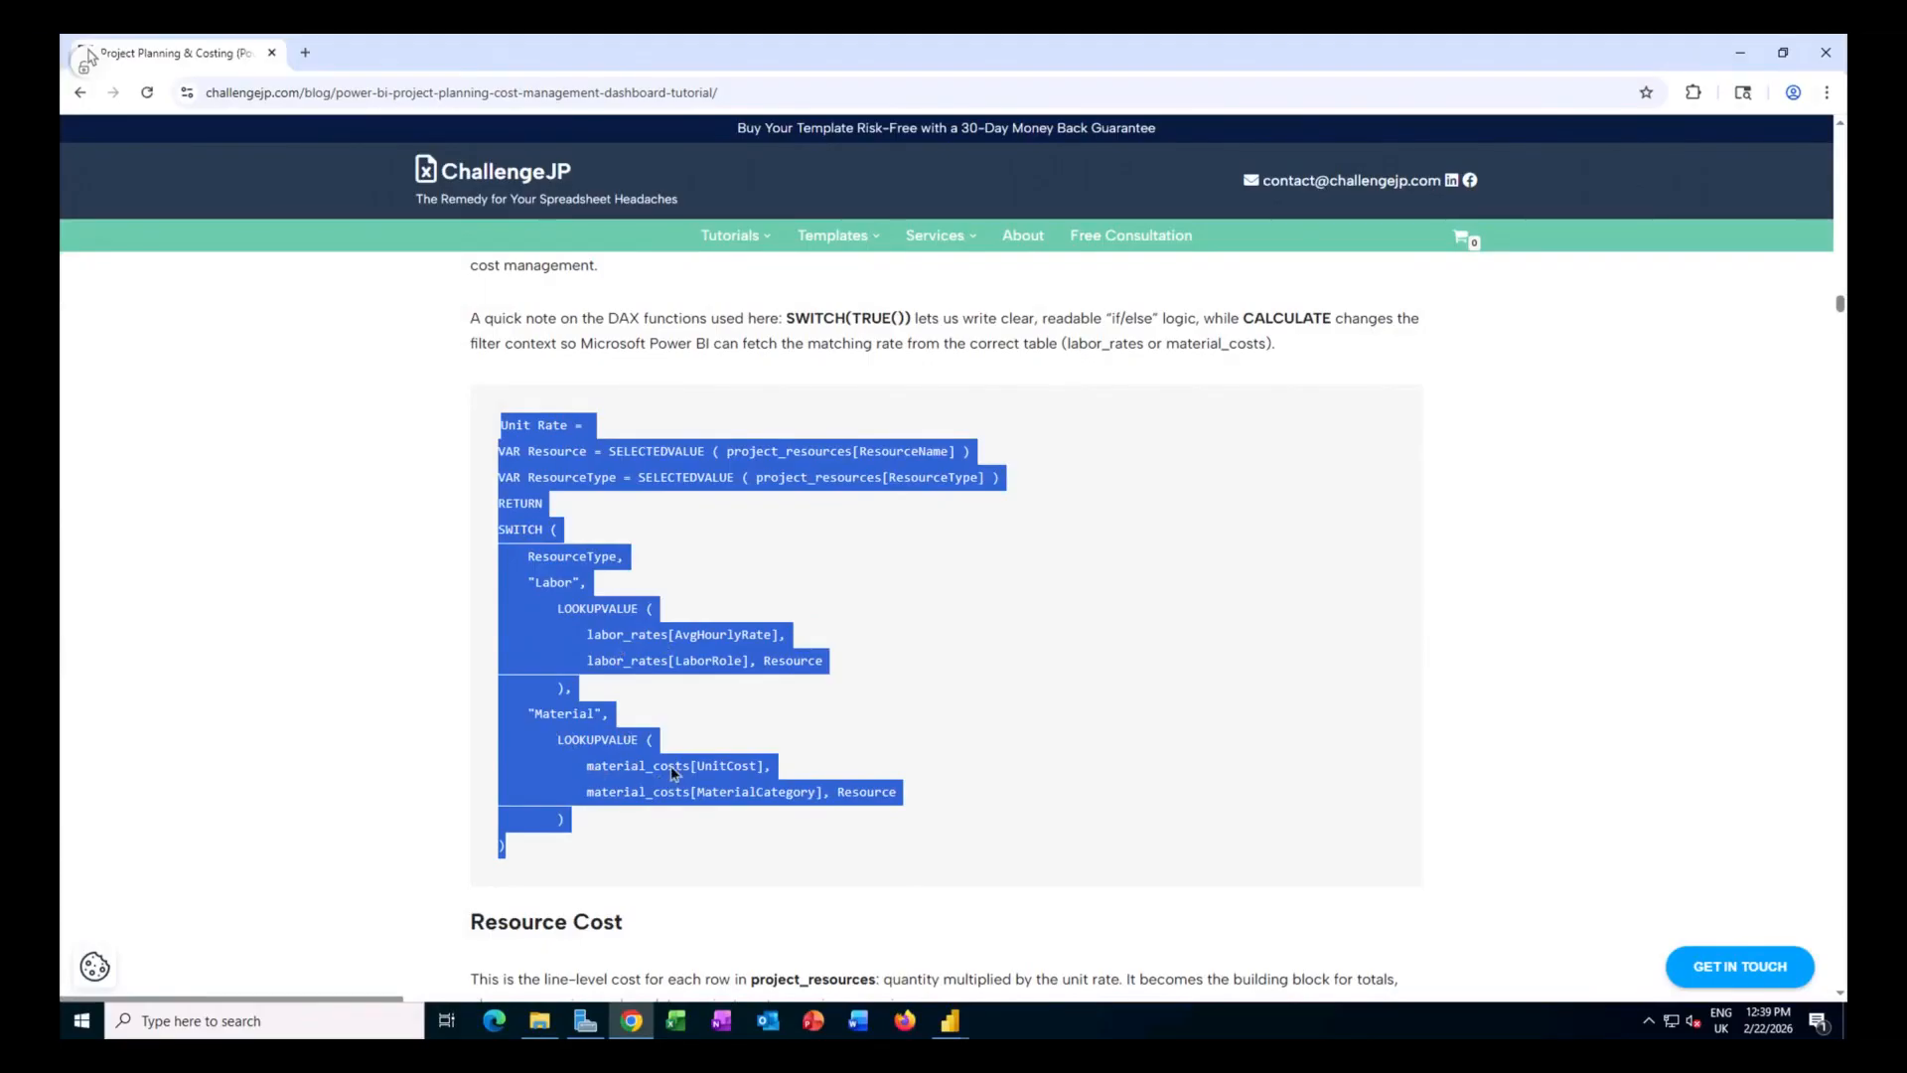
{"action": "right_click", "coordinate": [681, 675]}
{"action": "left_click", "coordinate": [708, 687]}
Switch back to Project_Plan_practice in Power BI and replace the new measure's default formula with the copied Unit Rate code.
{"action": "mouse_move", "coordinate": [949, 1028]}
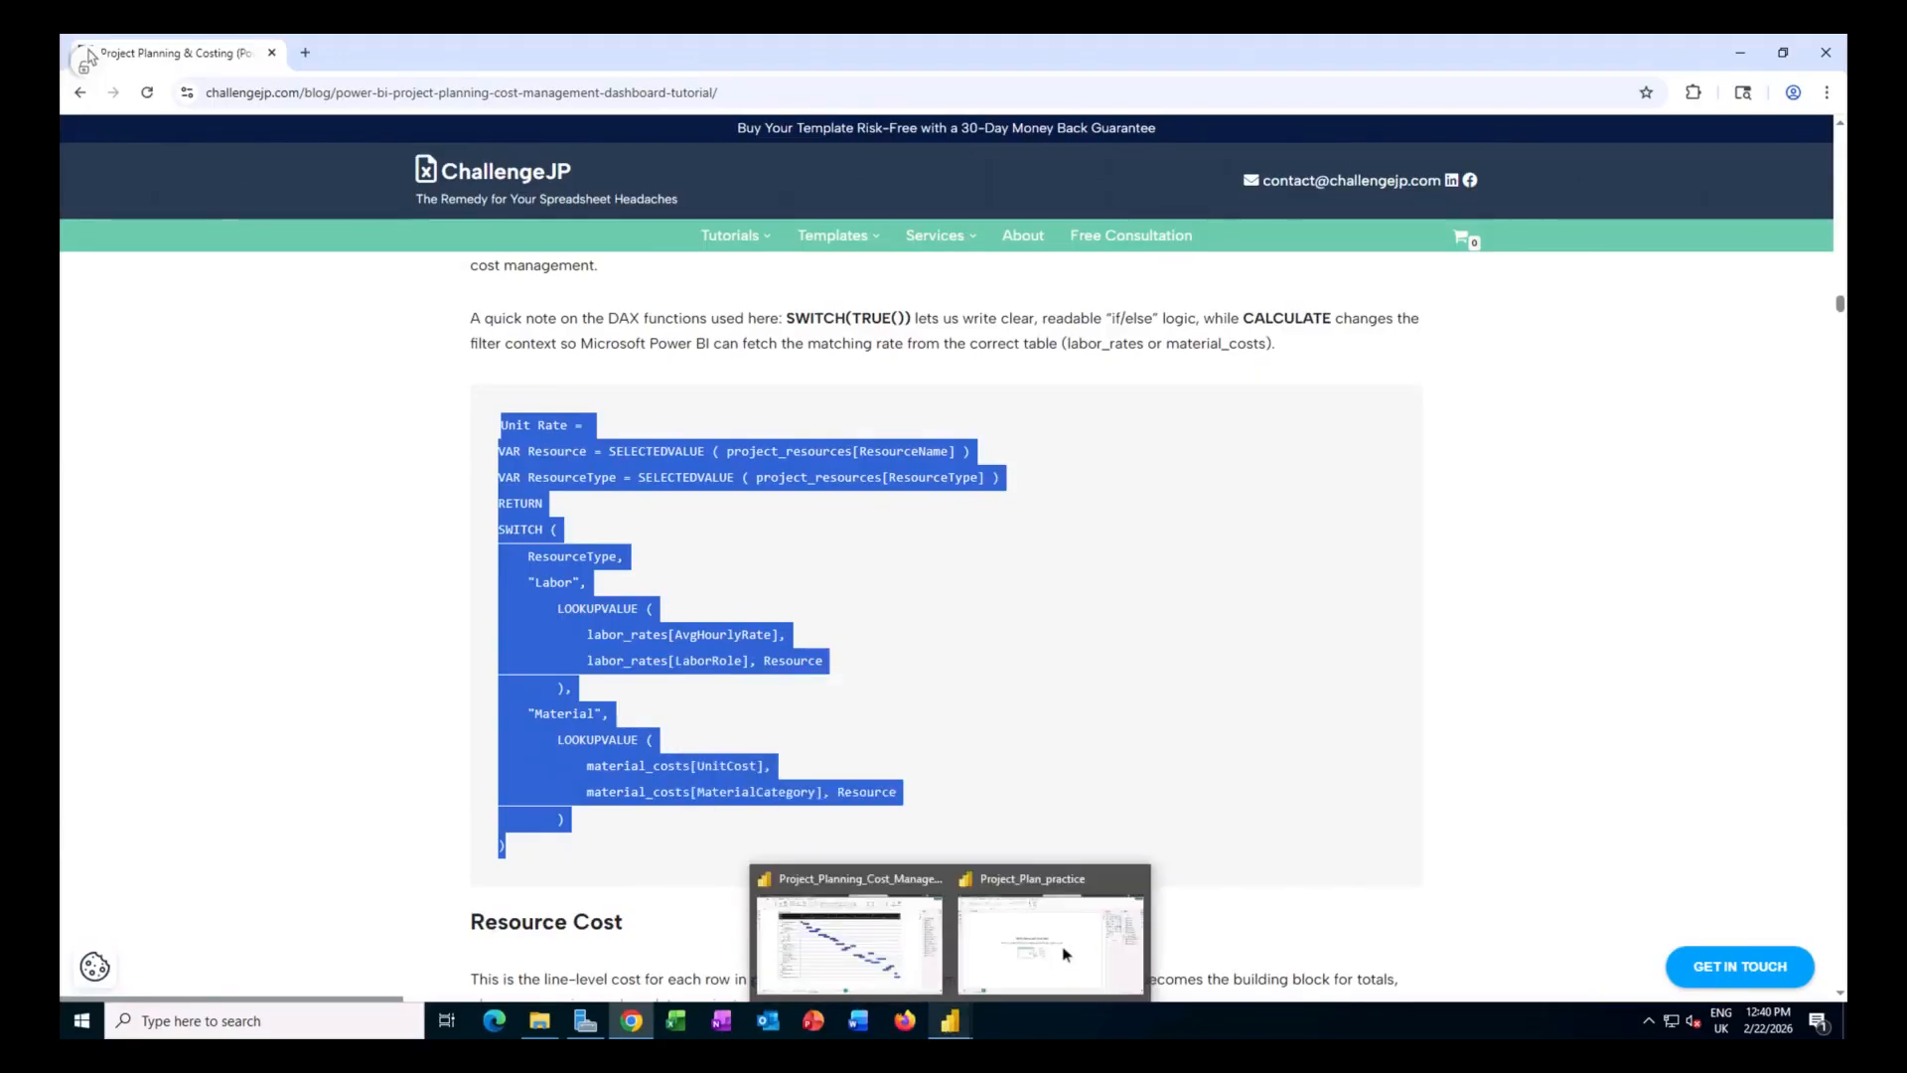
{"action": "left_click", "coordinate": [1070, 952]}
{"action": "left_click", "coordinate": [326, 208]}
{"action": "key", "text": "ctrl+a"}
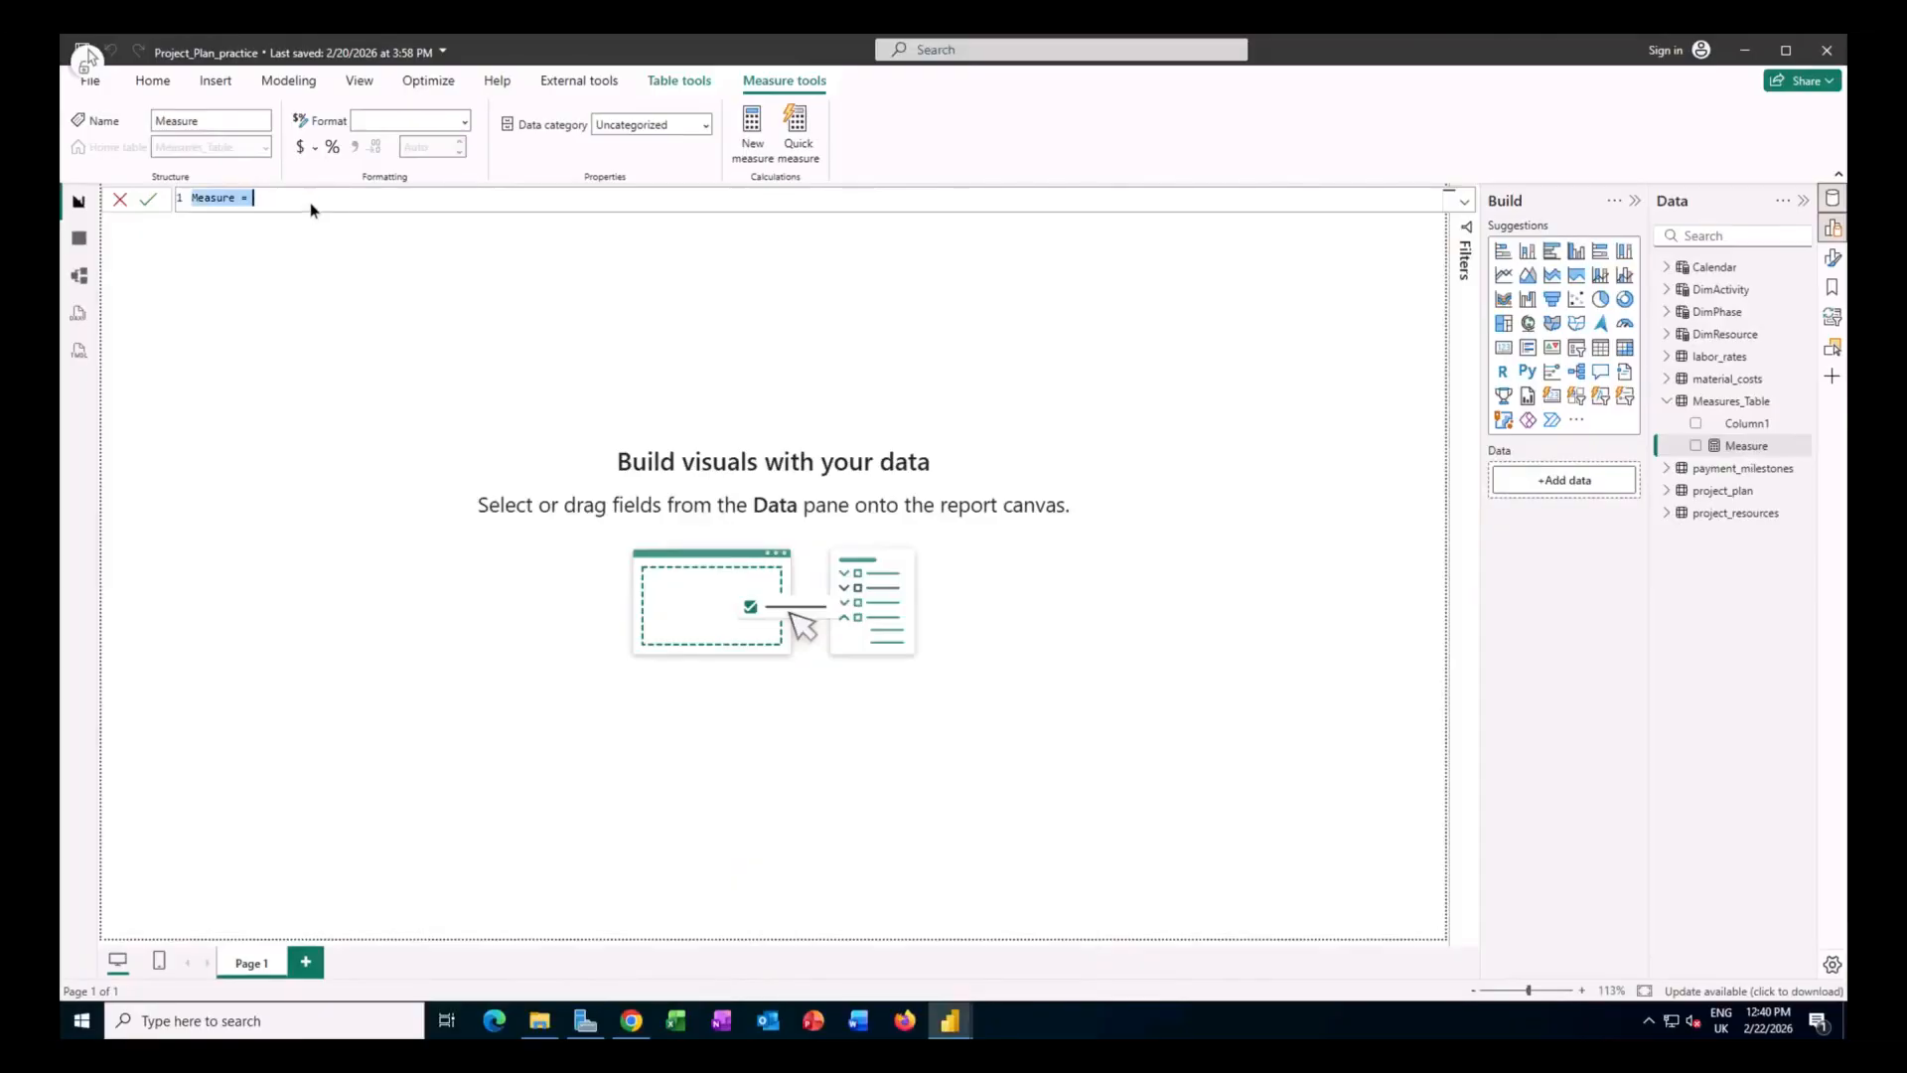
{"action": "key", "text": "ctrl+v"}
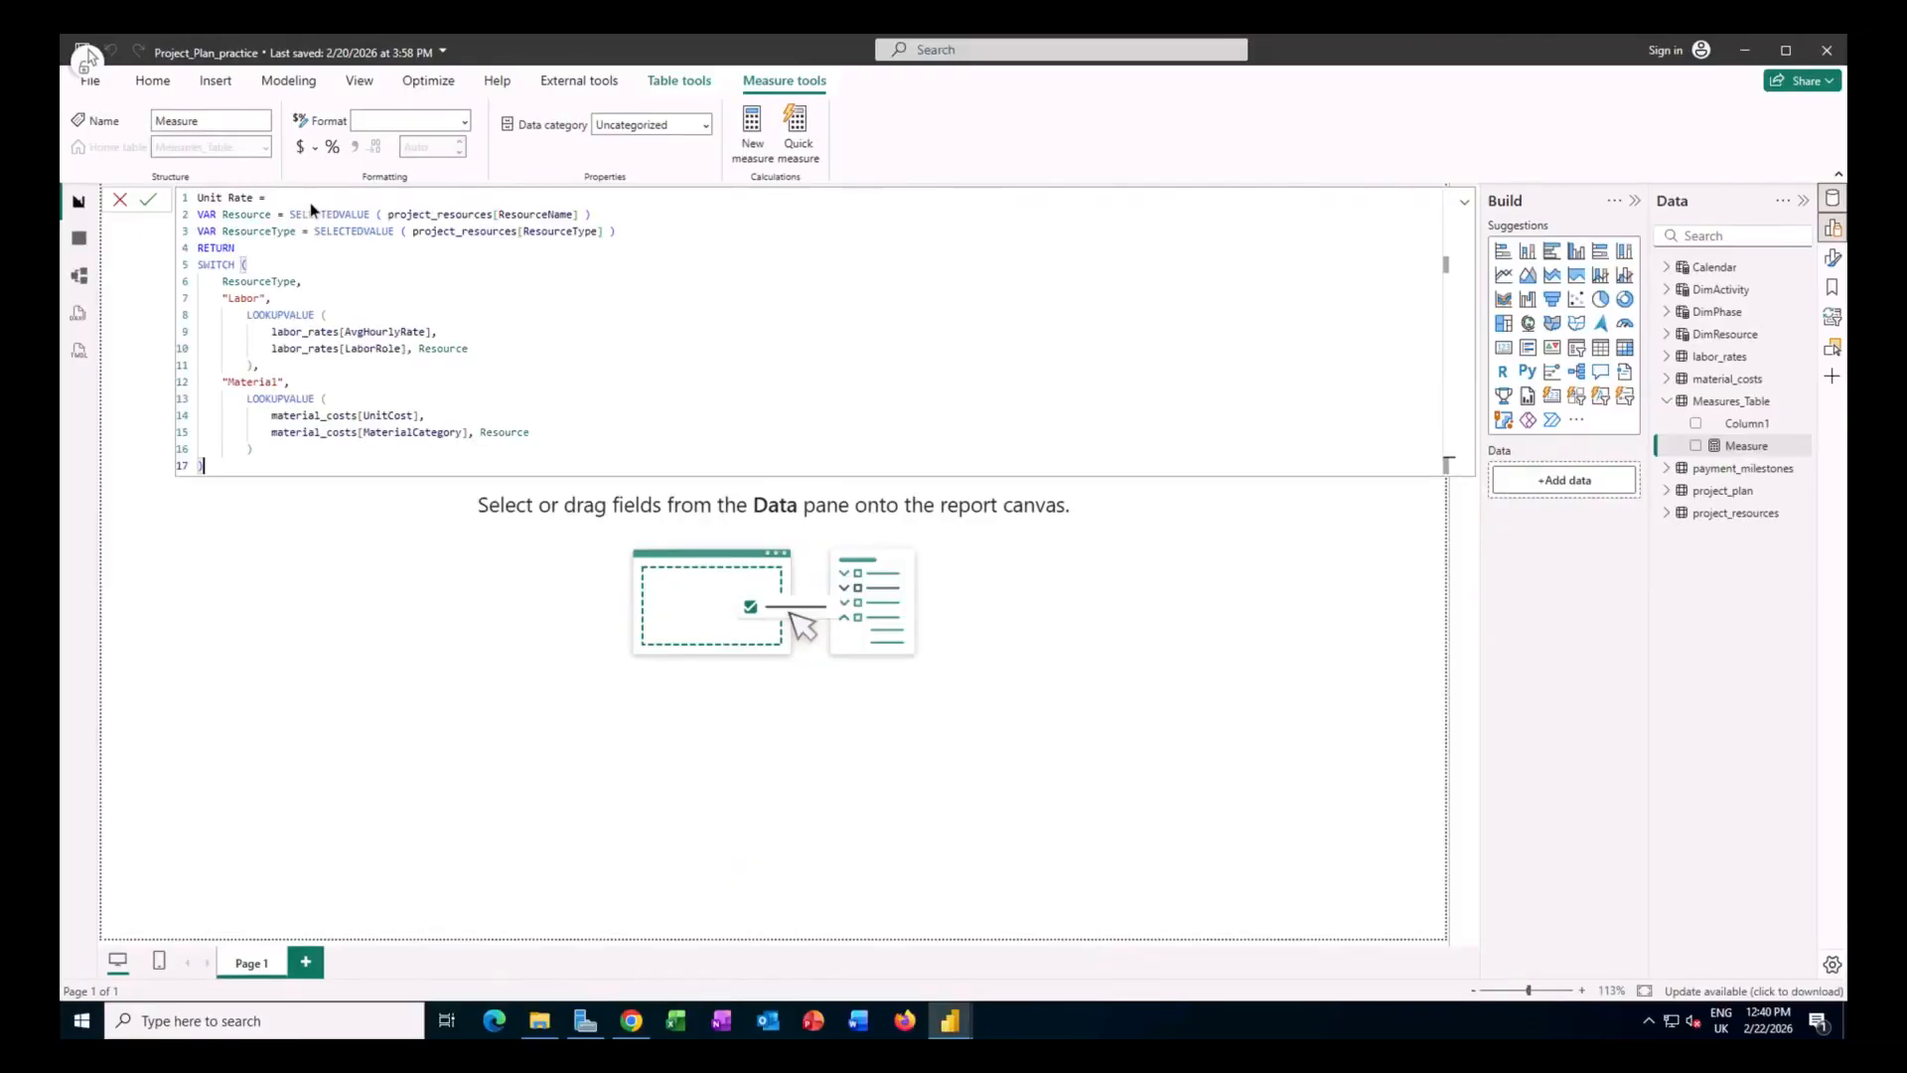
{"action": "left_click", "coordinate": [149, 199]}
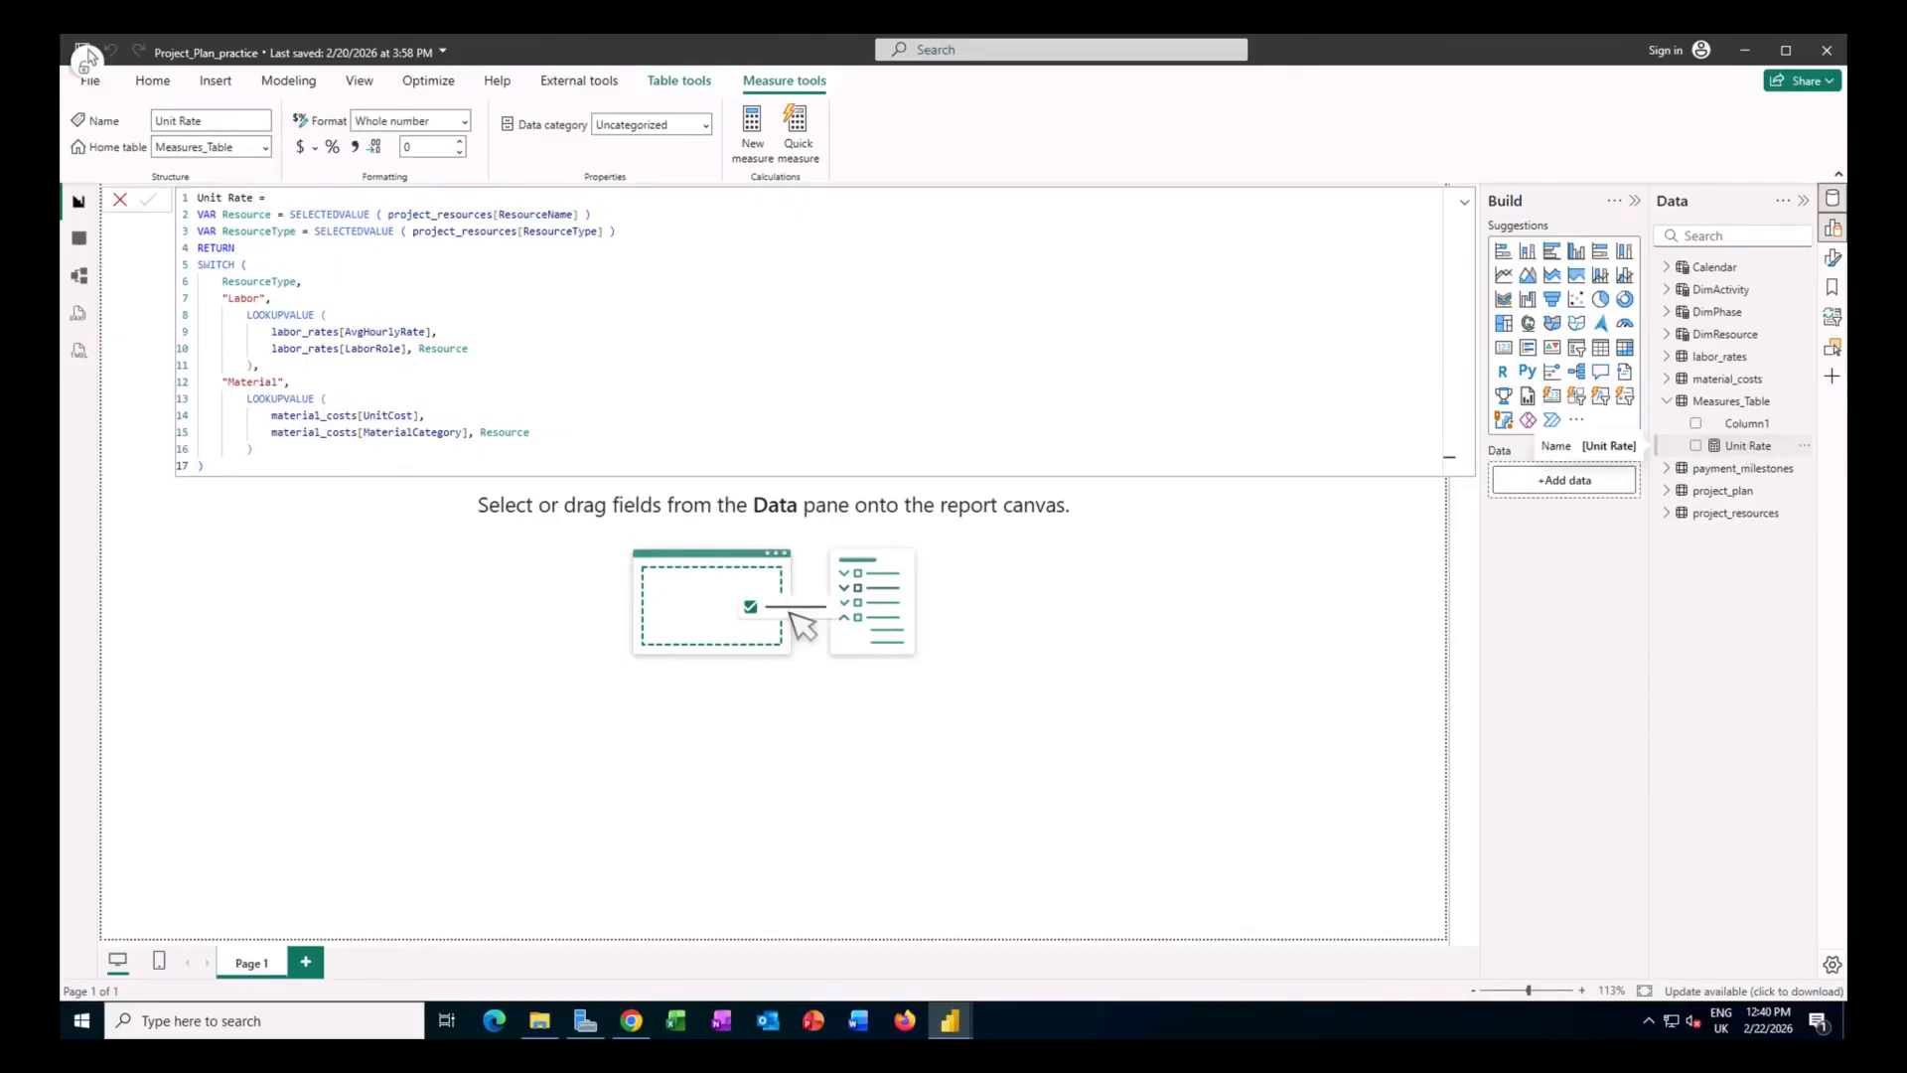
Delete the placeholder Column1 from Measures_Table in the model.
{"action": "left_click", "coordinate": [1749, 426]}
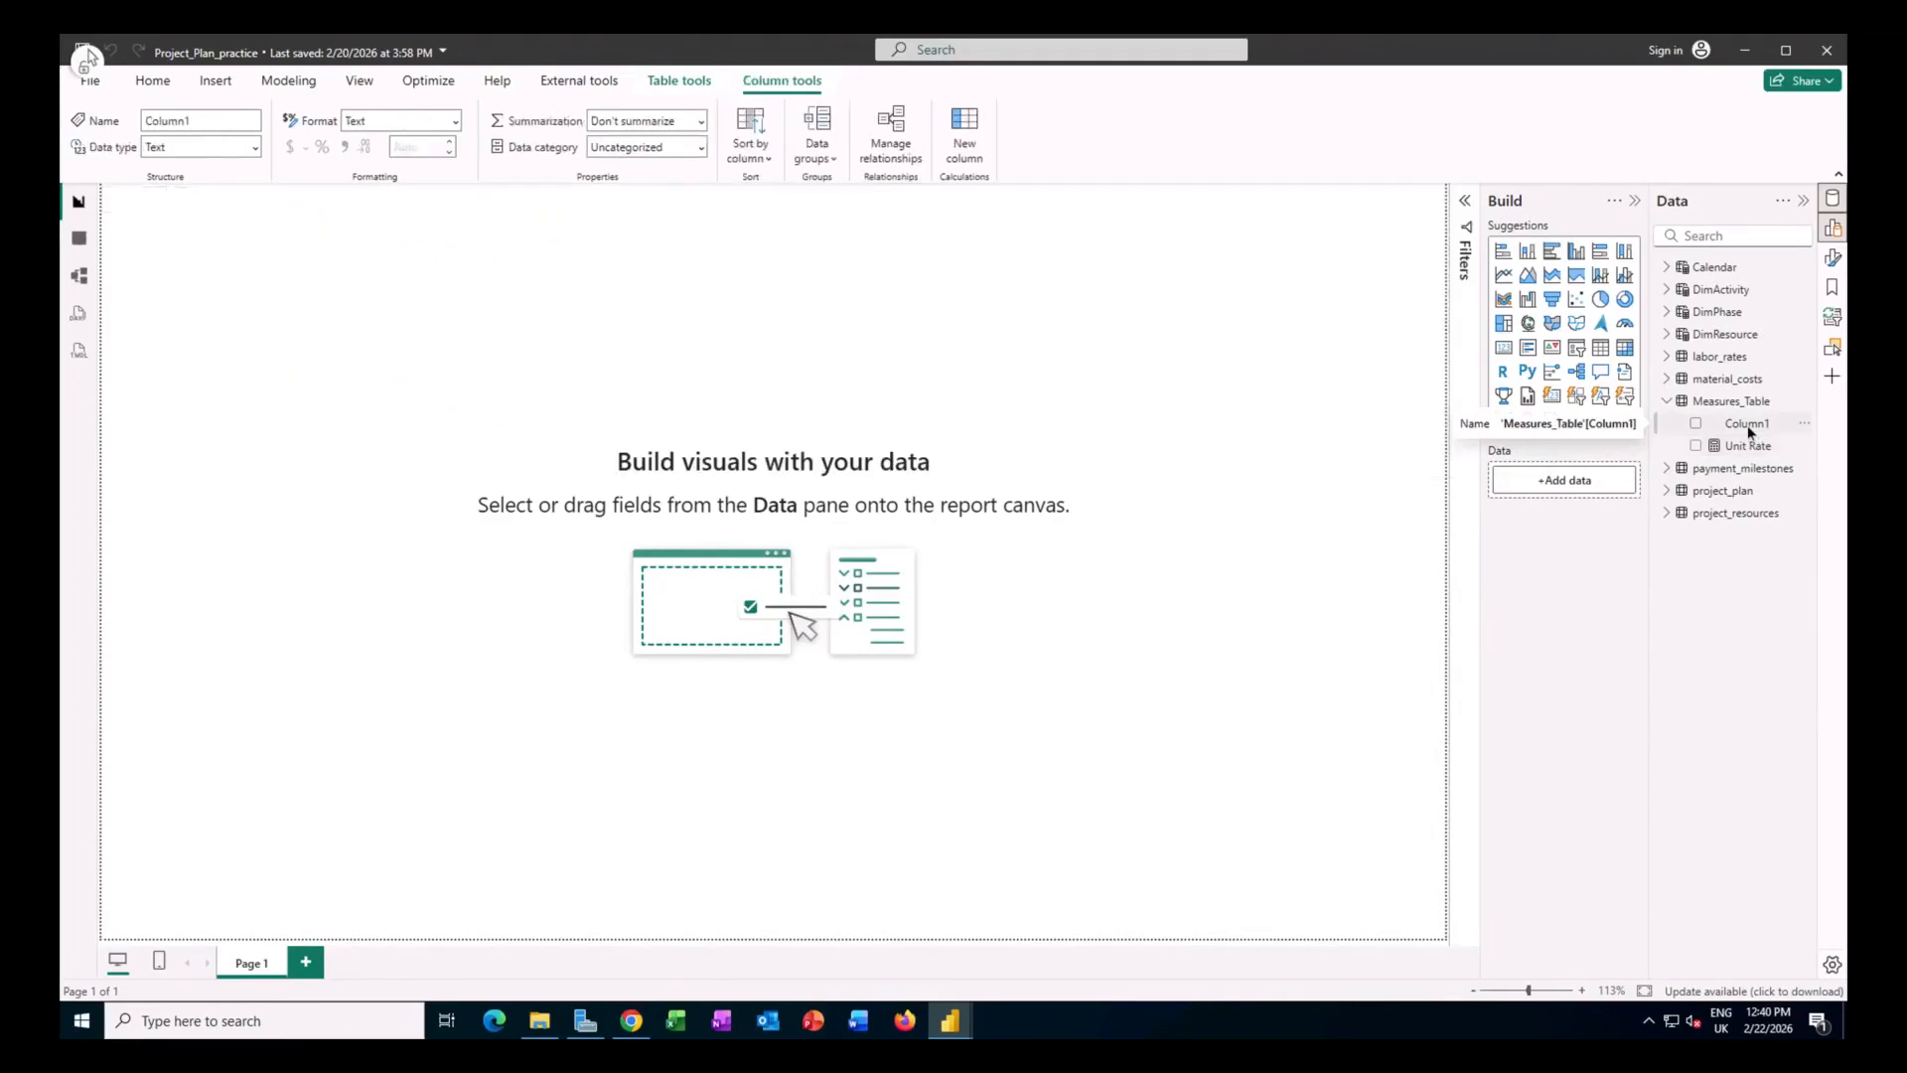
{"action": "right_click", "coordinate": [1749, 425]}
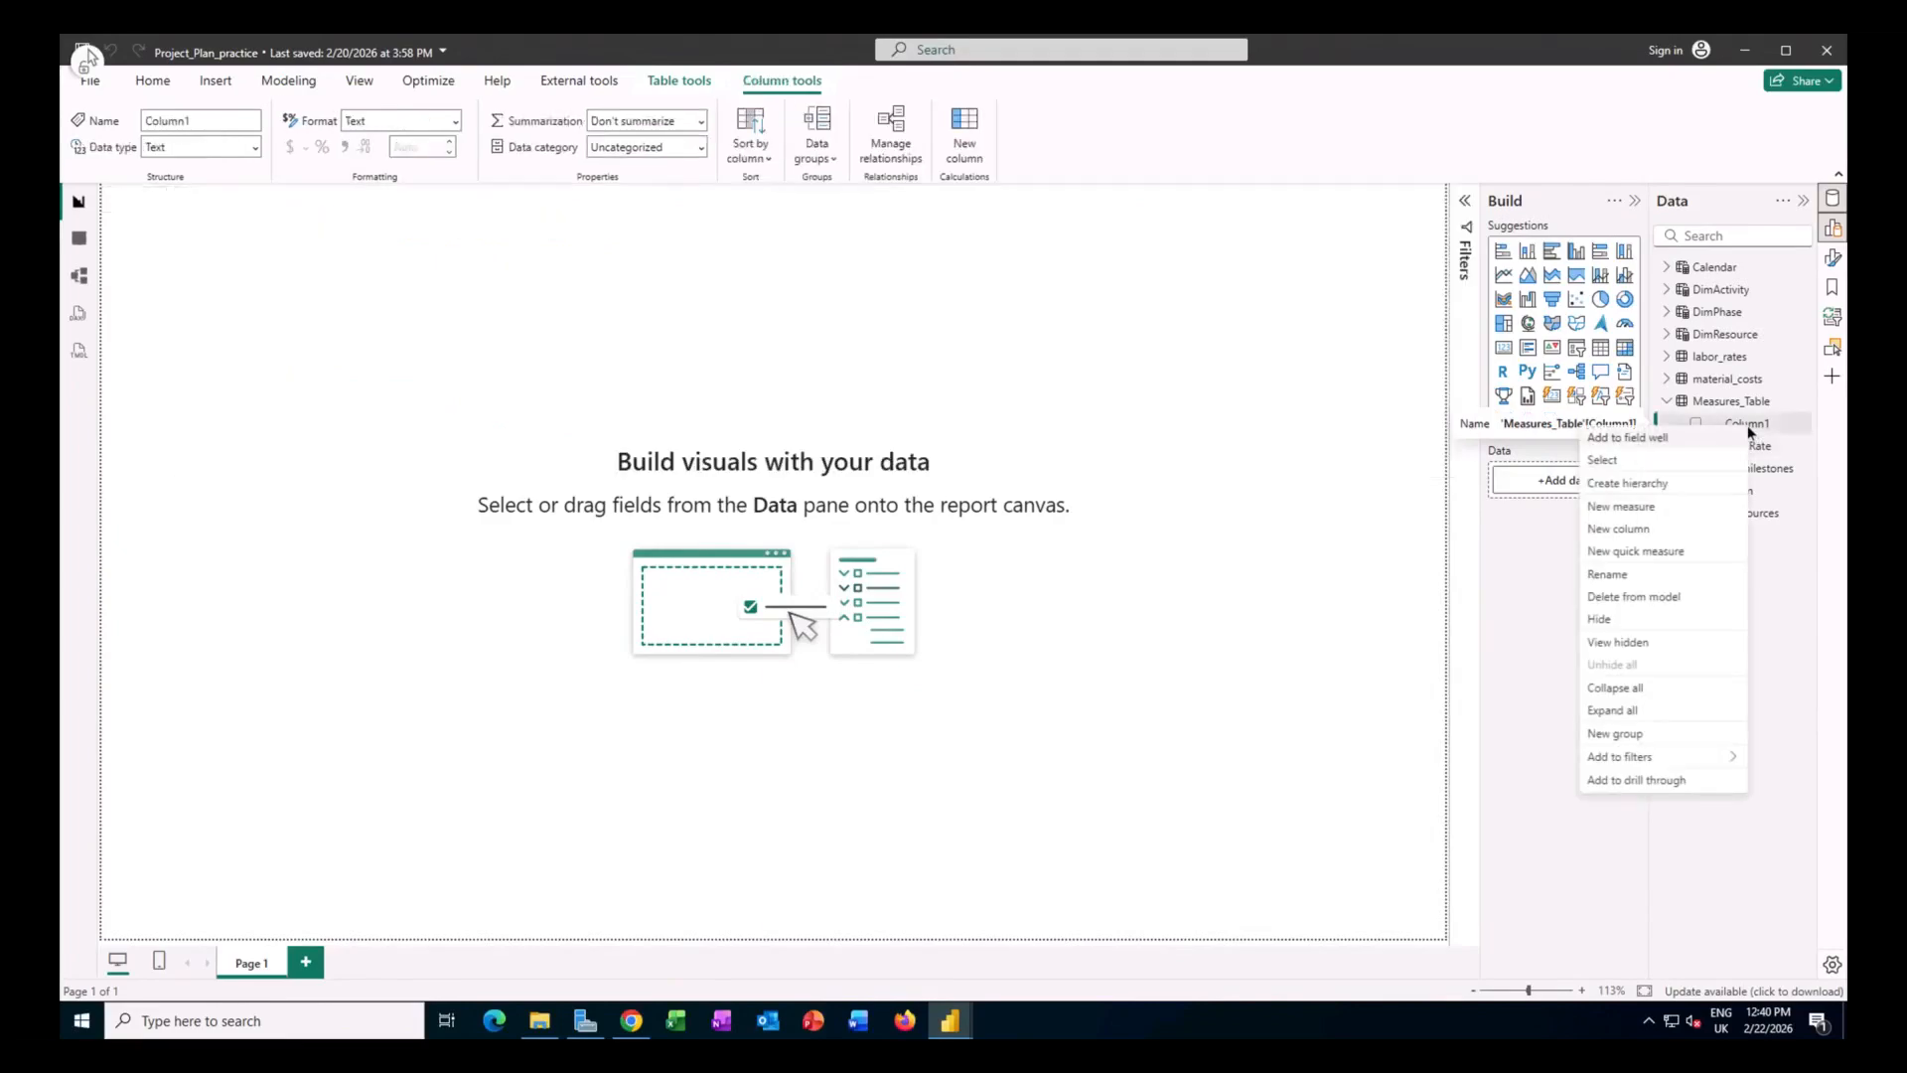
{"action": "left_click", "coordinate": [1654, 598]}
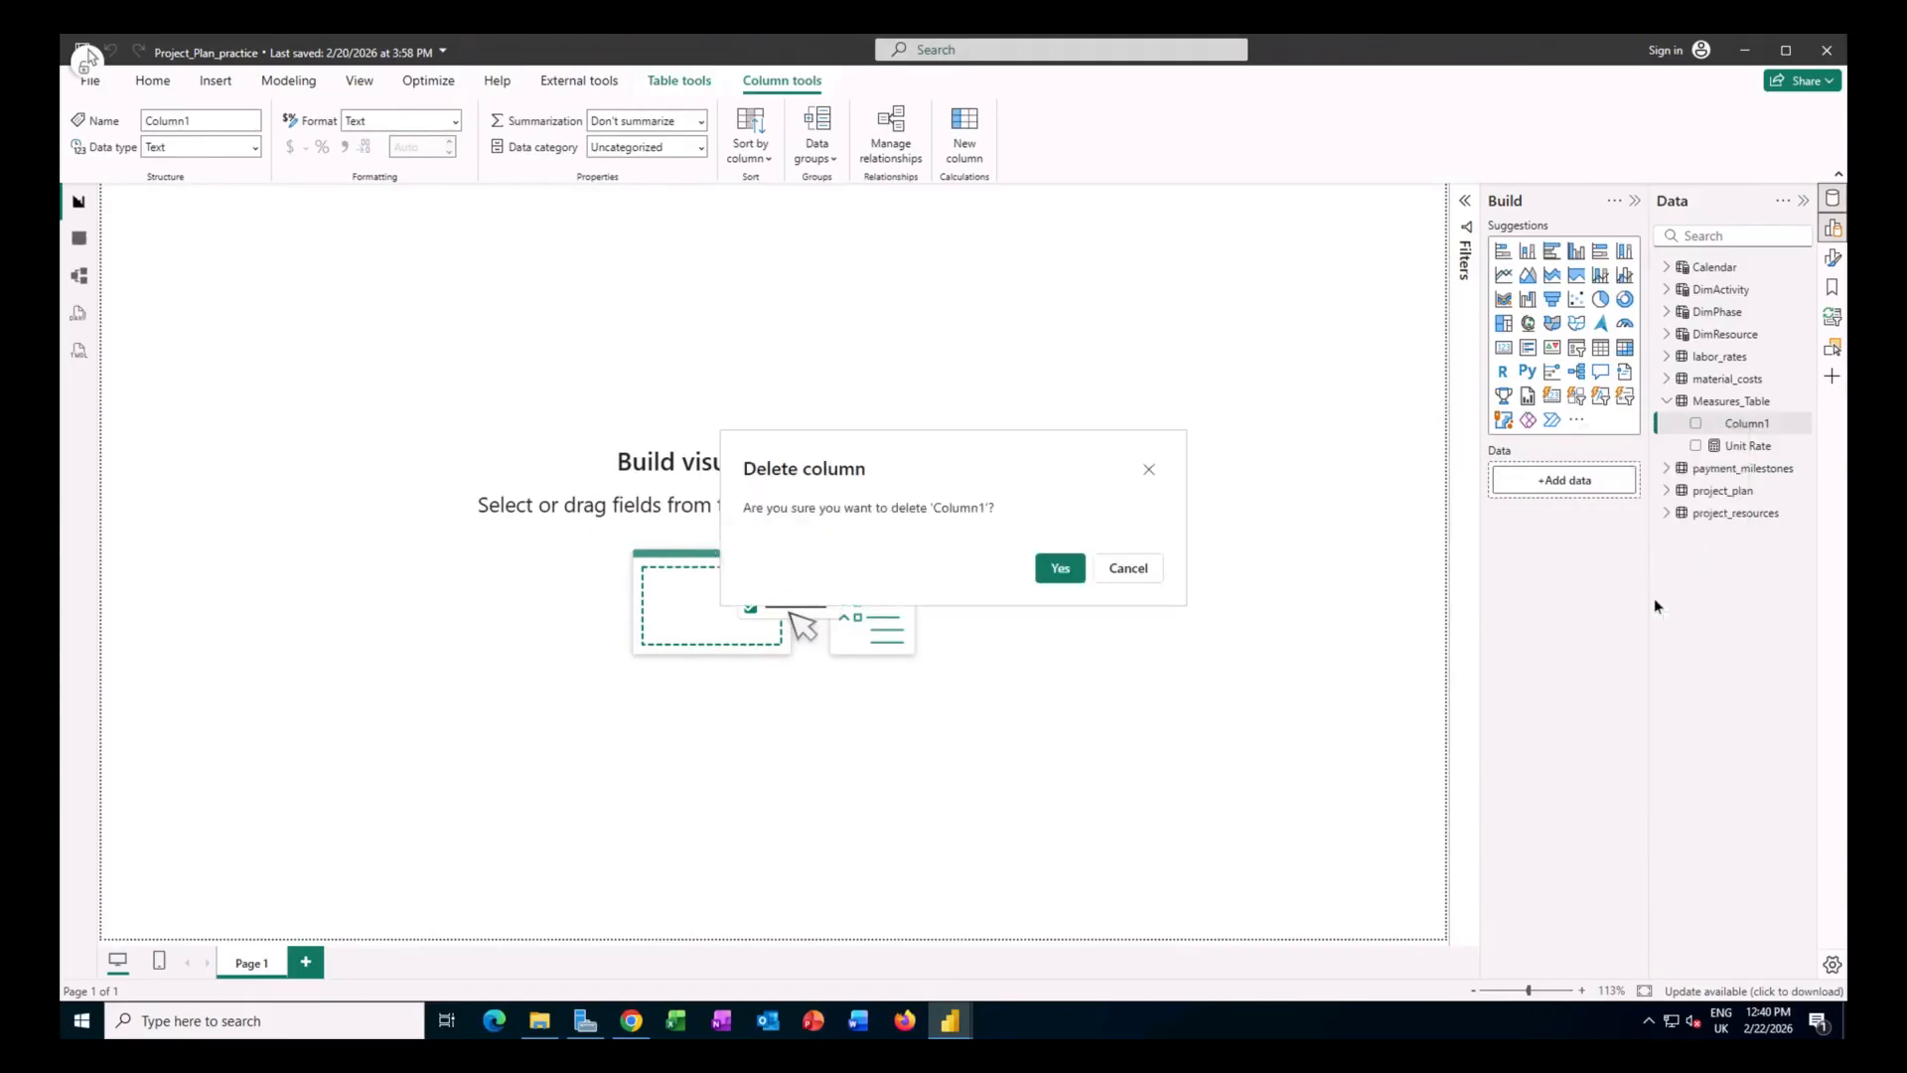
{"action": "left_click", "coordinate": [1060, 567]}
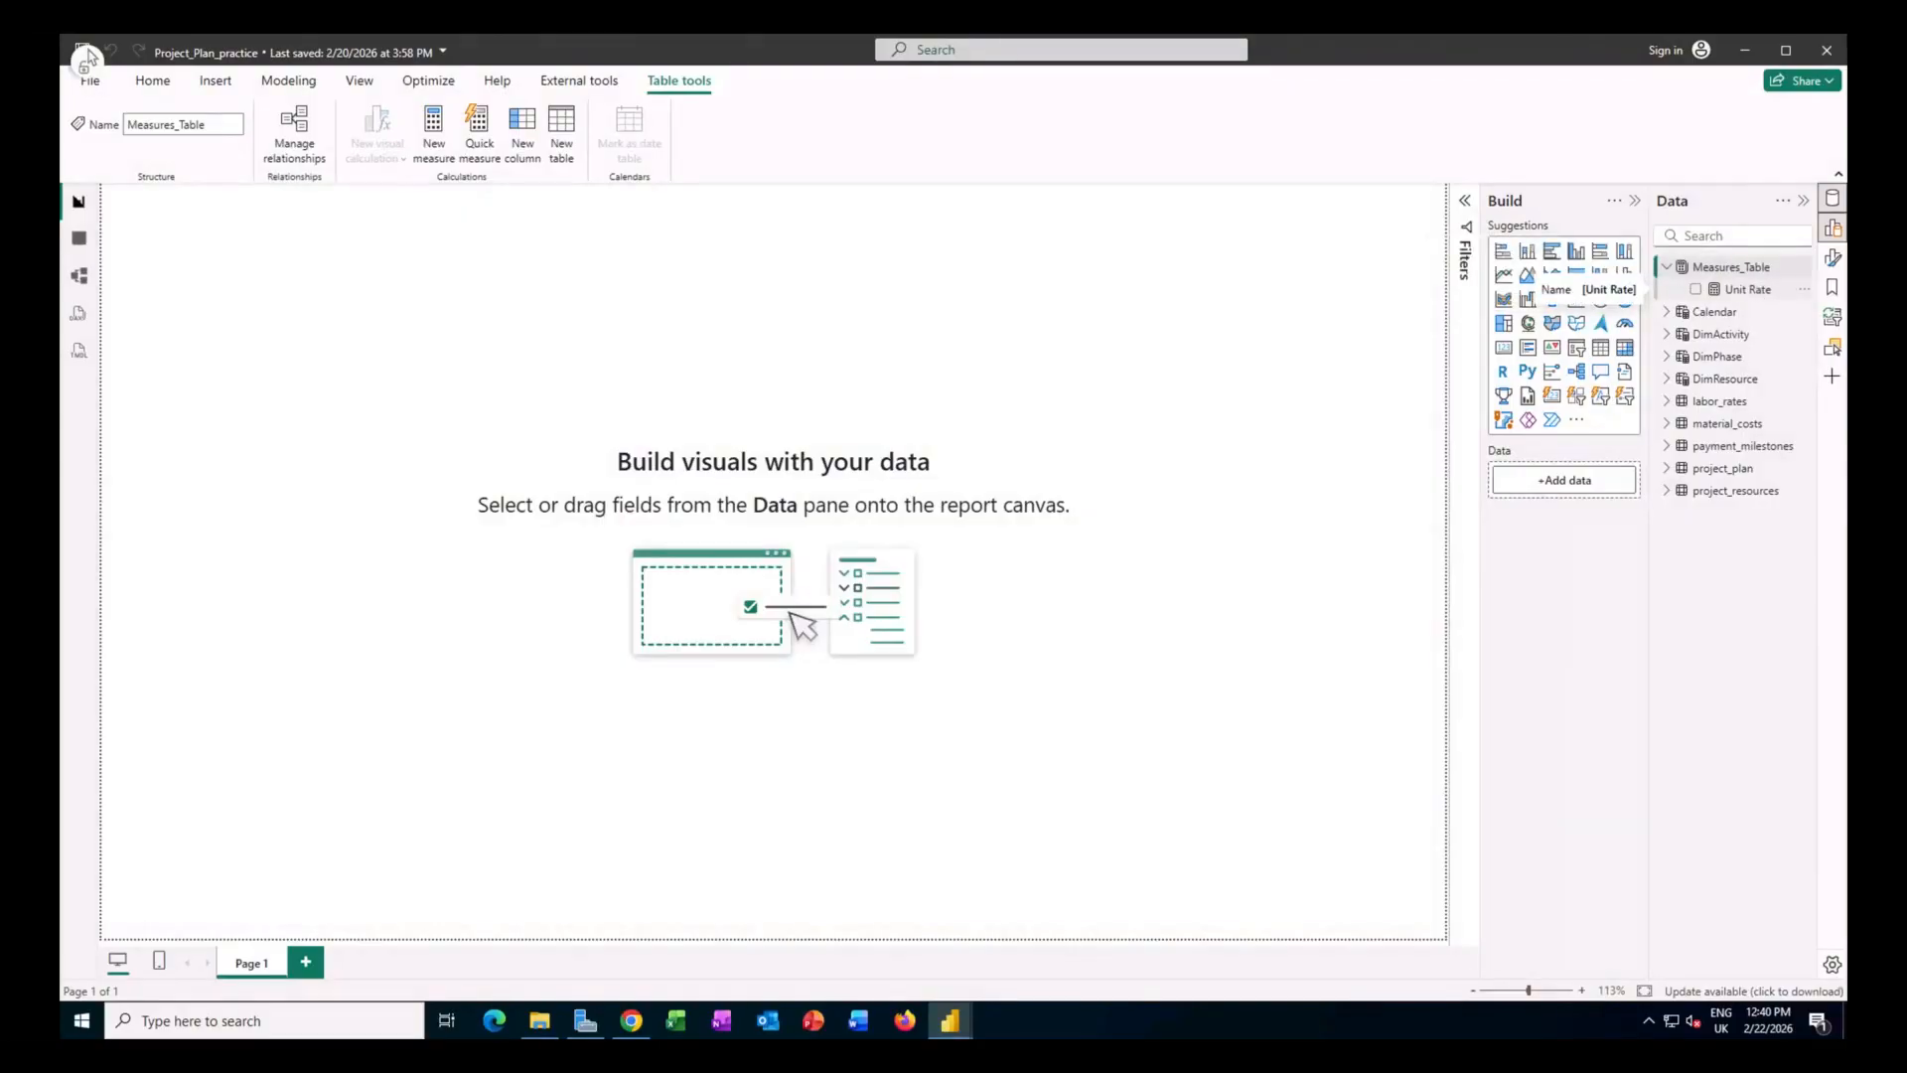
Assign the Unit Rate measure to a display folder named Base in the model view.
{"action": "left_click", "coordinate": [1748, 289]}
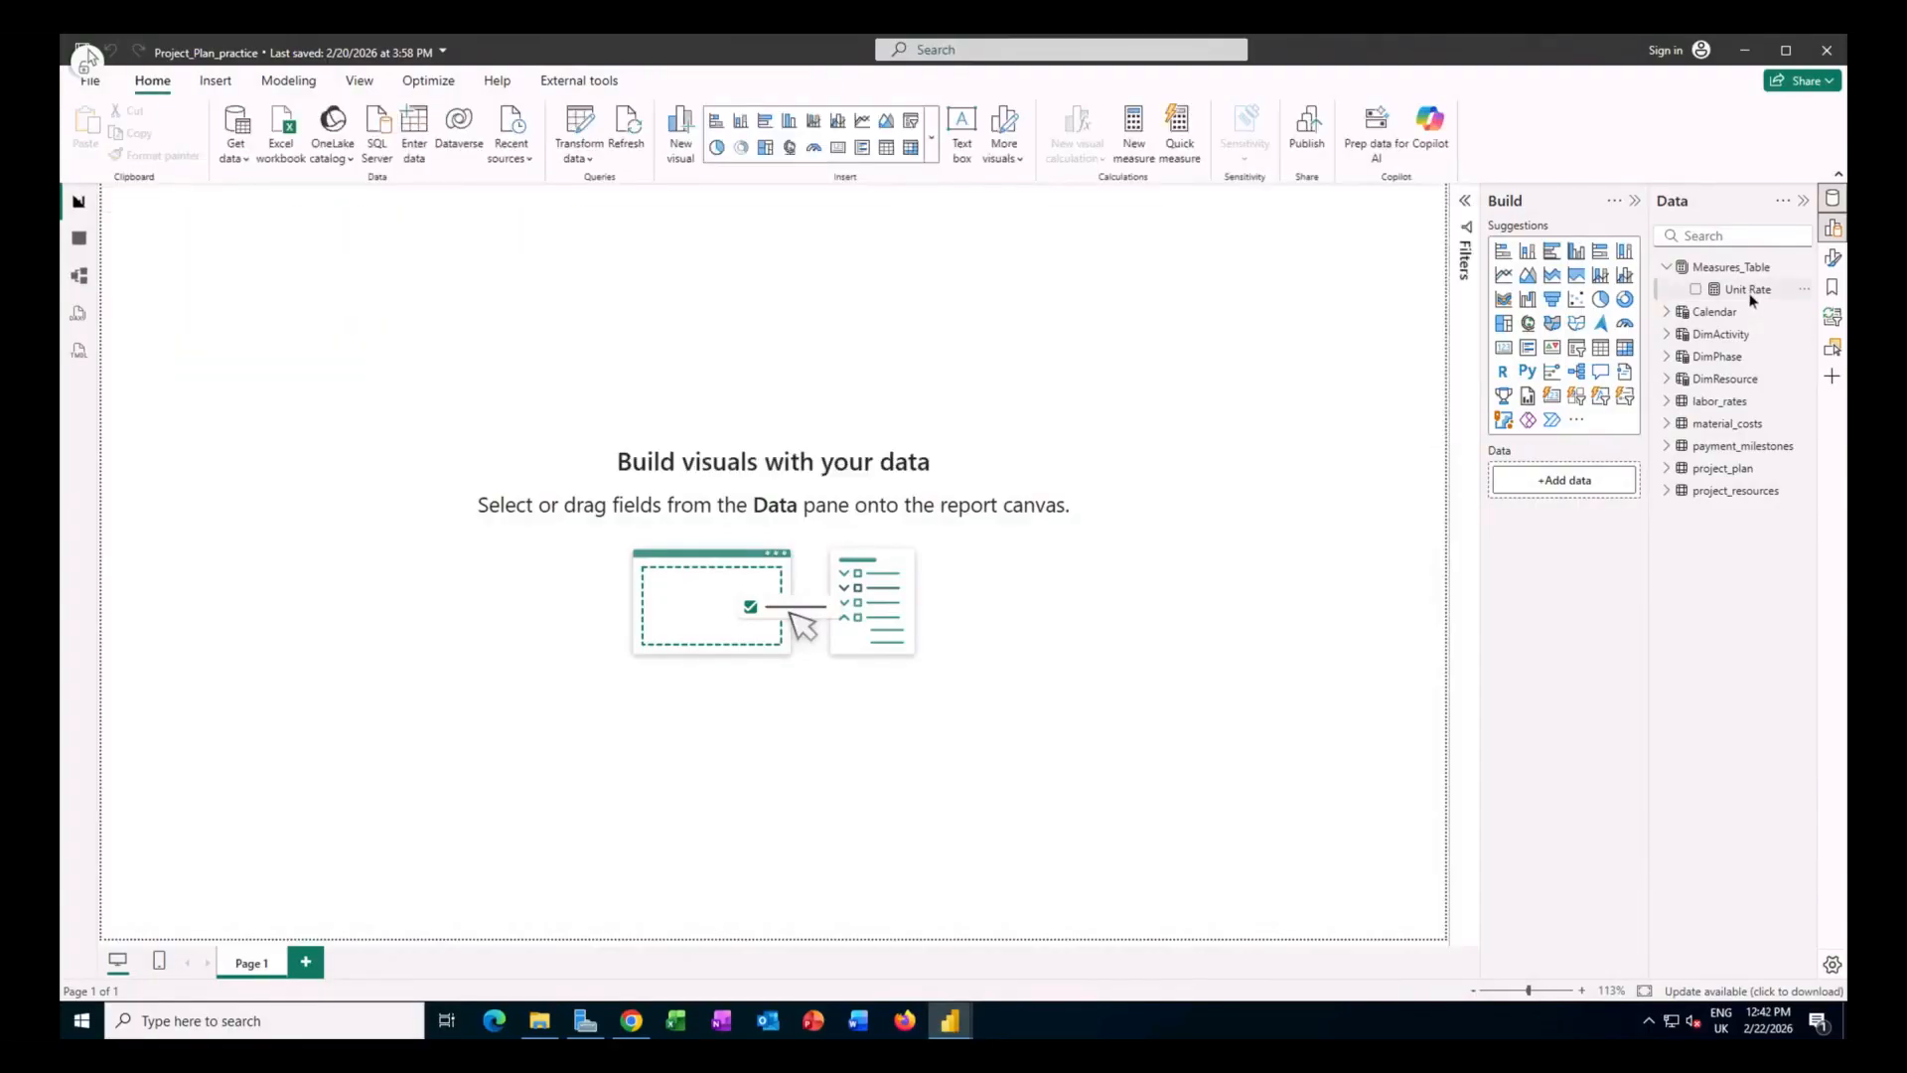
{"action": "left_click", "coordinate": [1750, 292]}
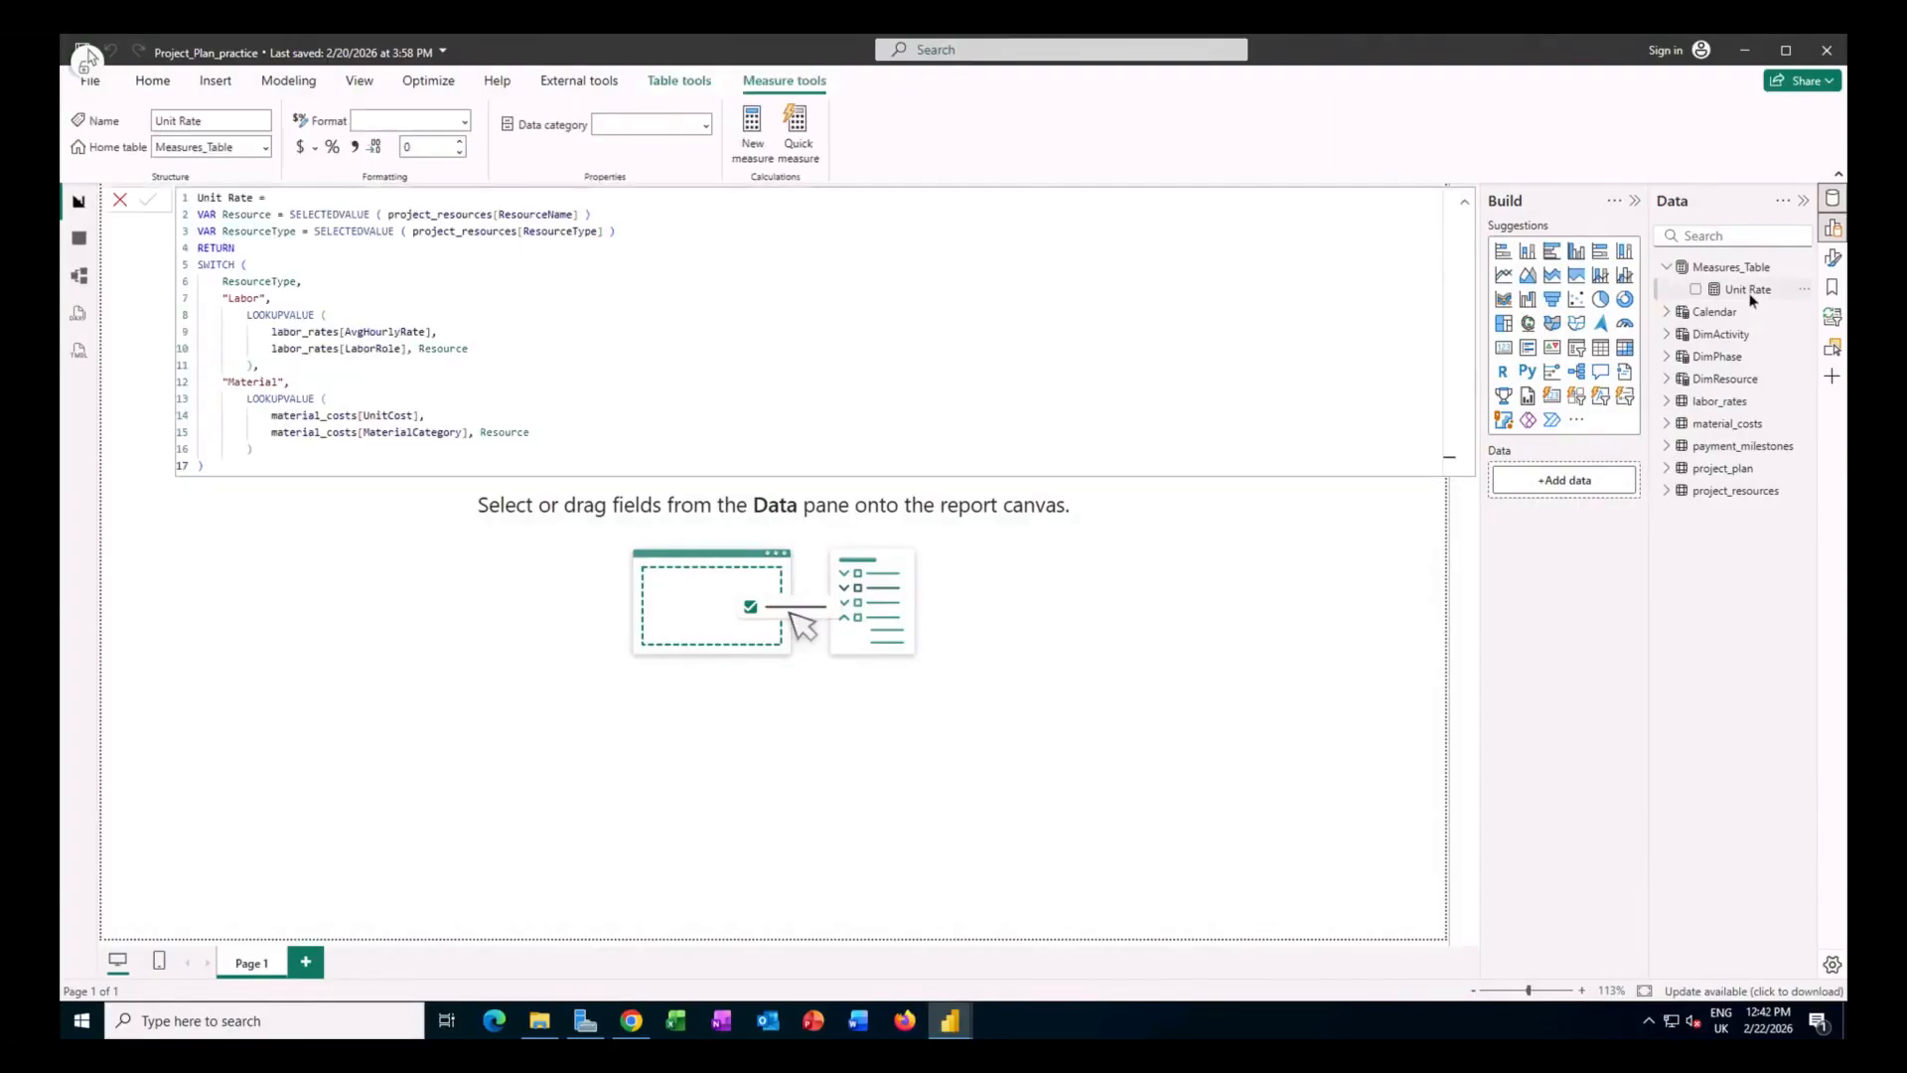
{"action": "left_click", "coordinate": [80, 280]}
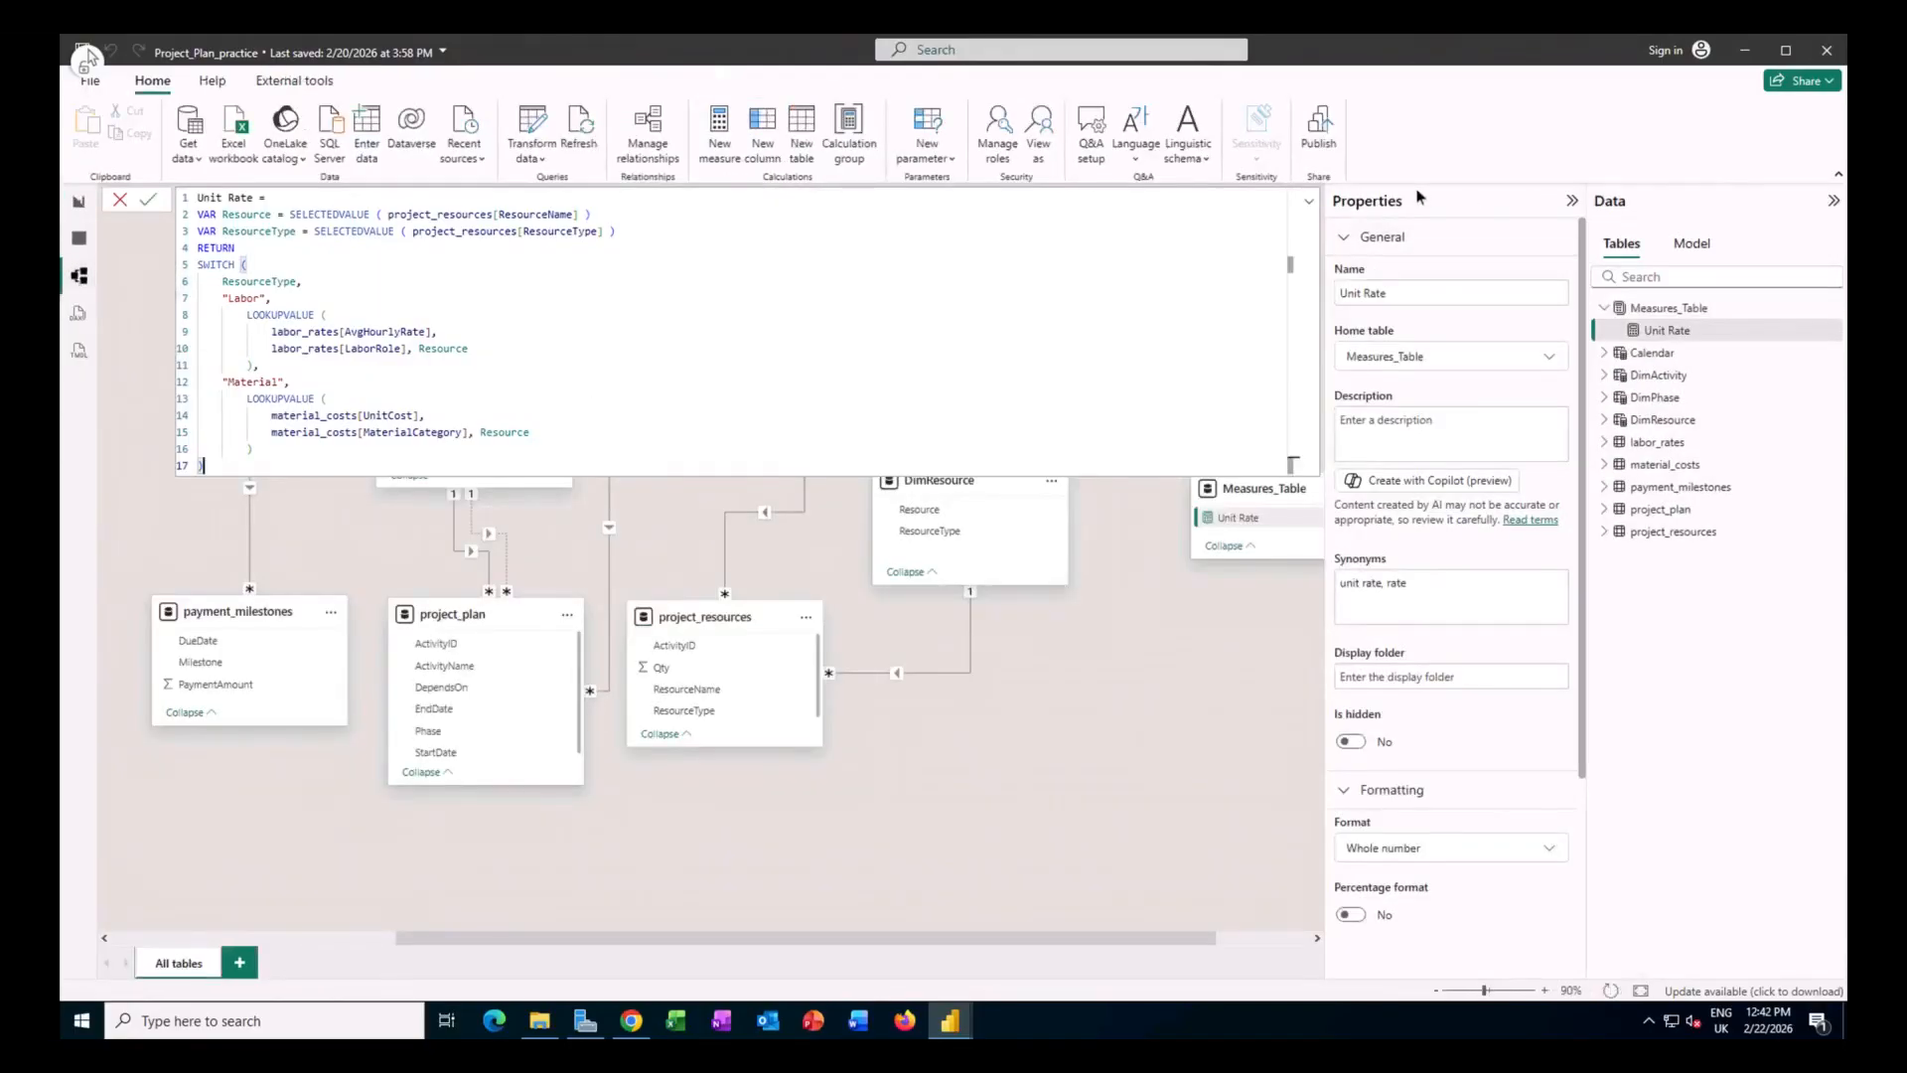
{"action": "left_click", "coordinate": [1423, 680]}
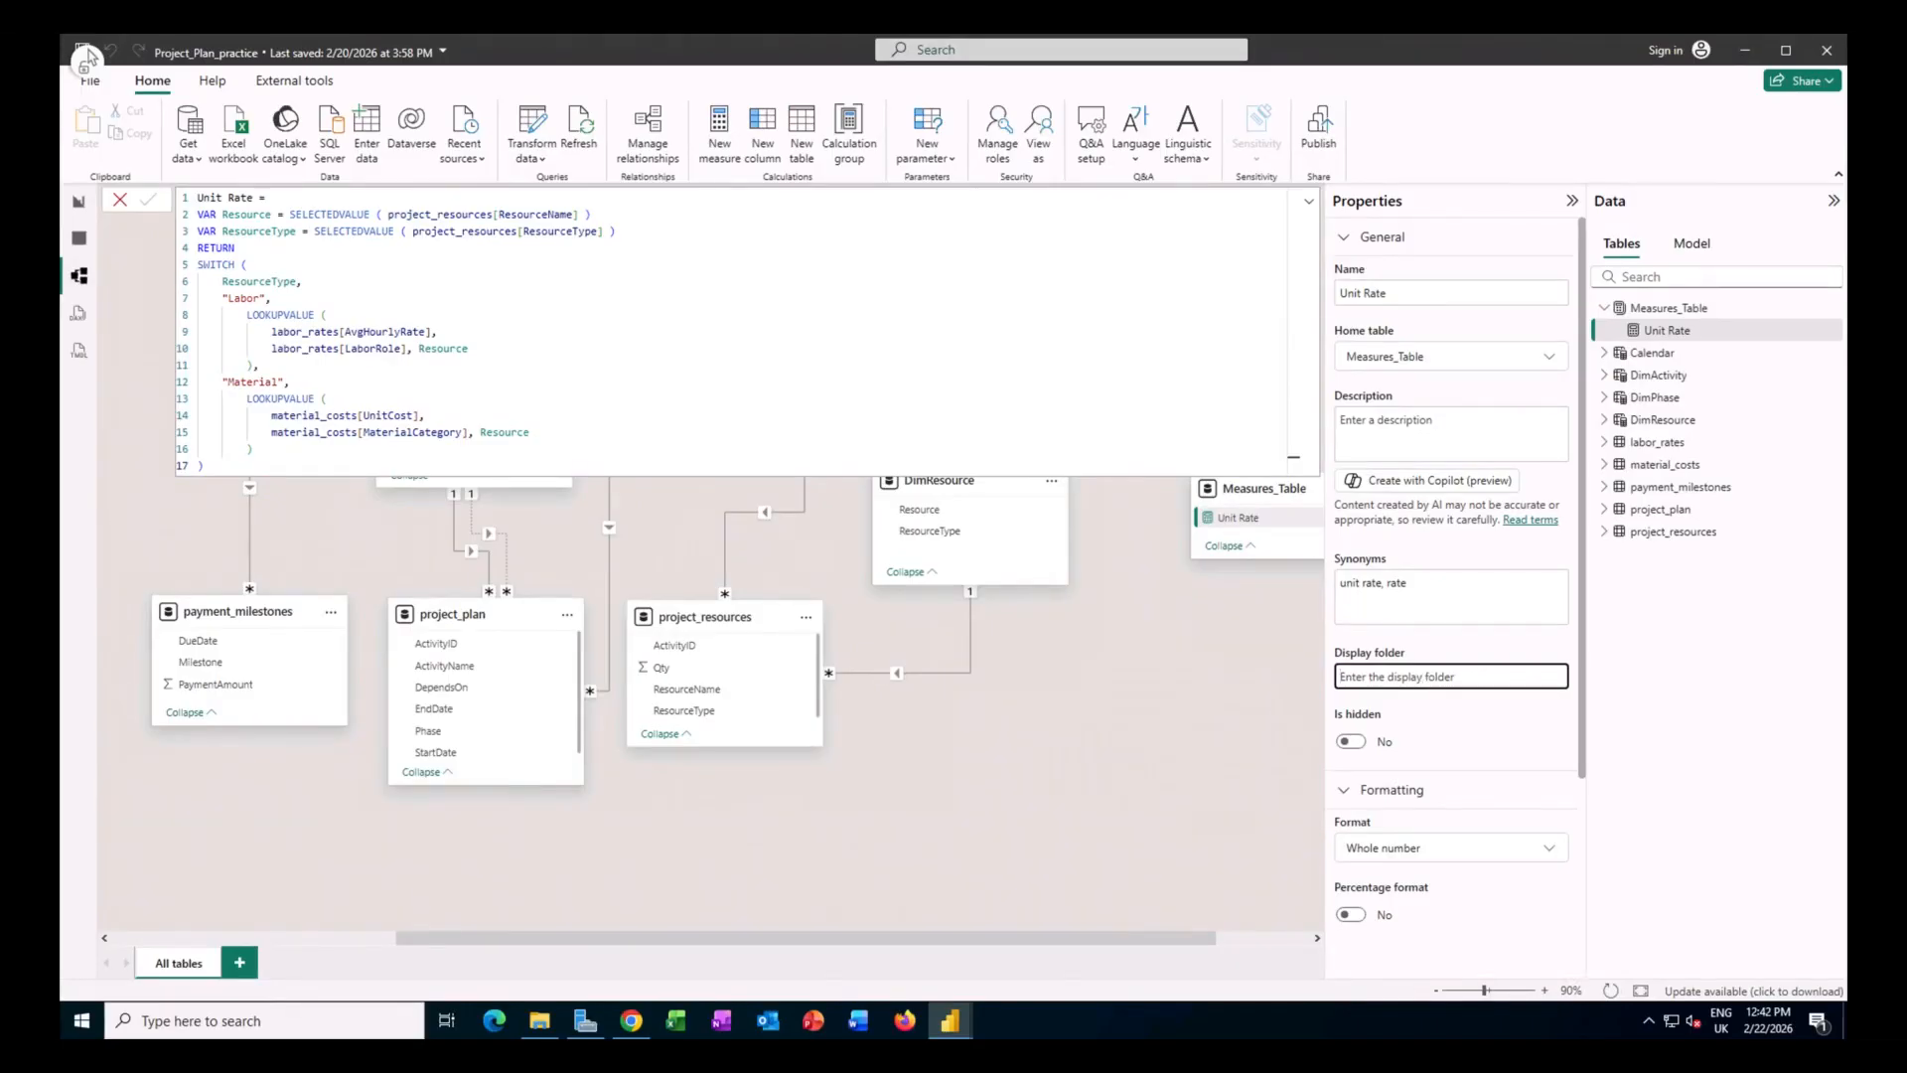
{"action": "type", "text": "Base"}
{"action": "key", "text": "Return"}
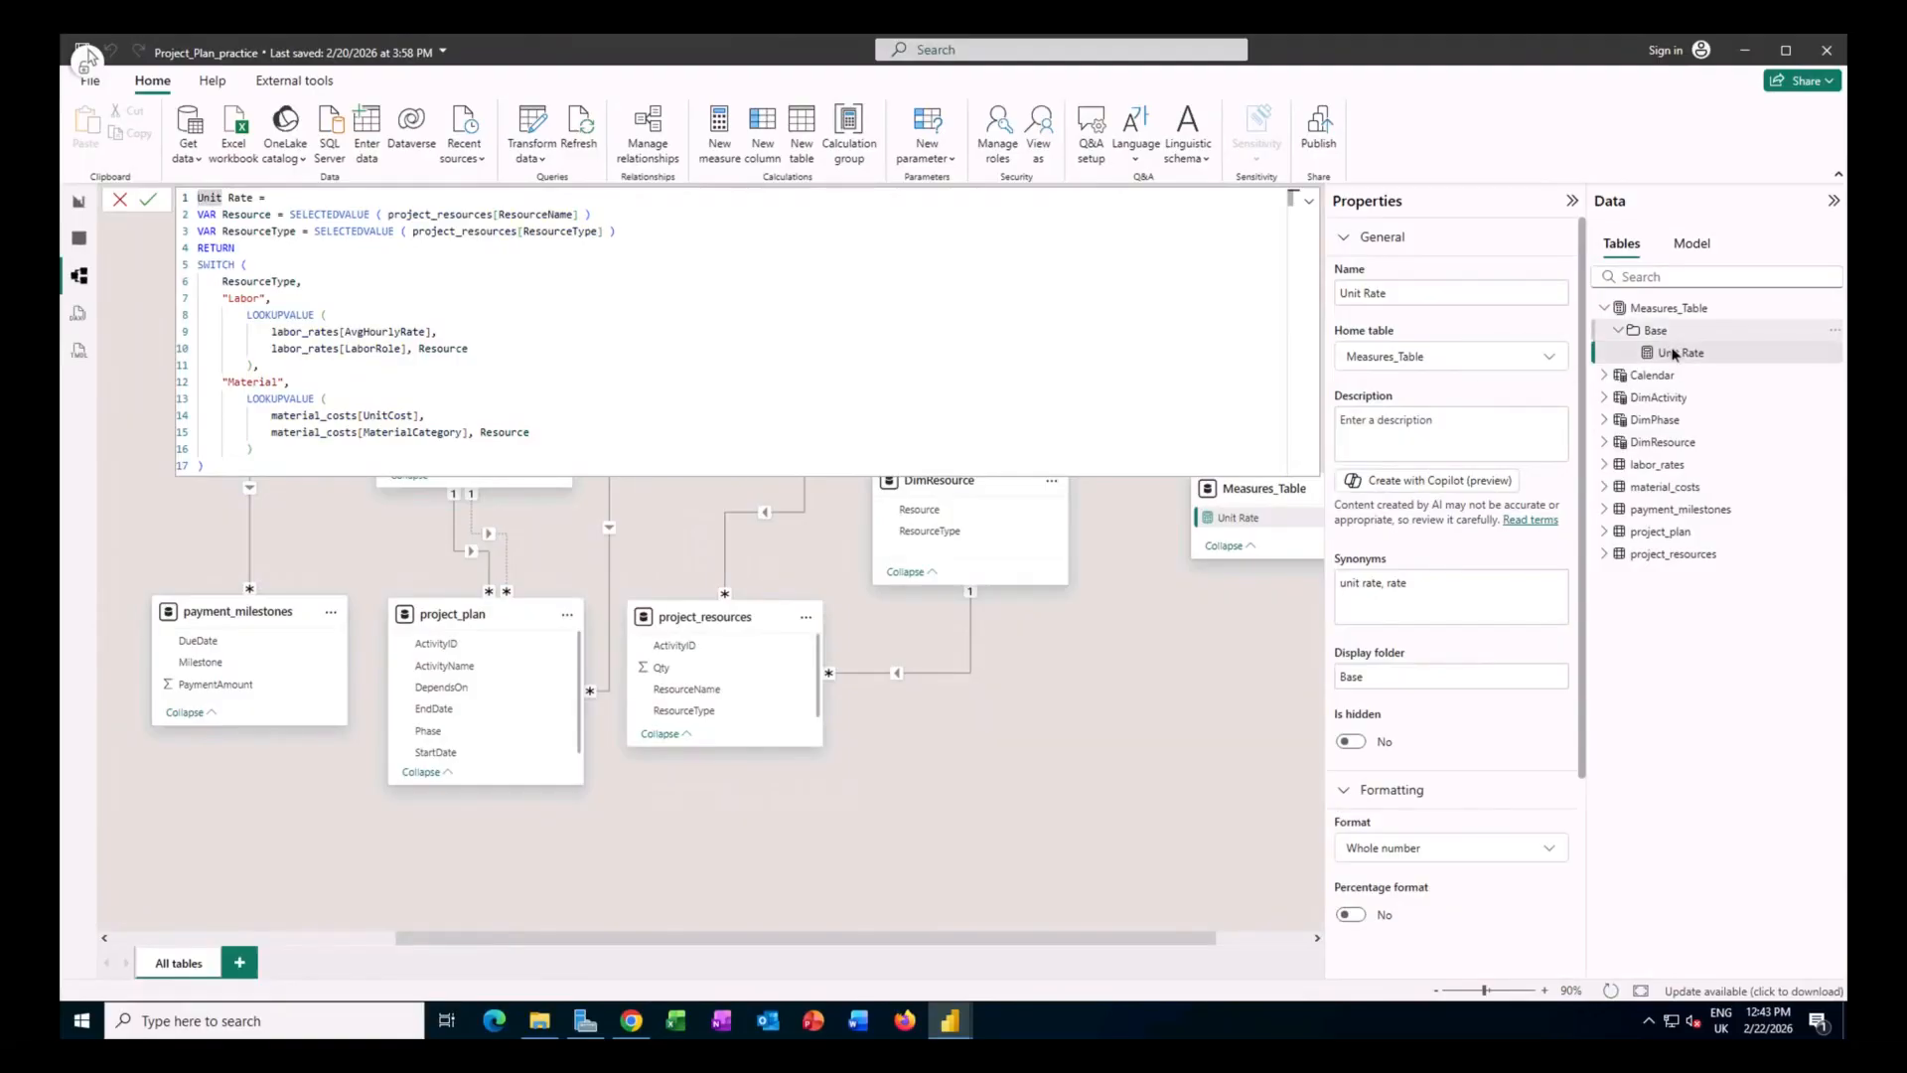
Switch to the report view and start a new measure in the Base folder of Measures_Table.
{"action": "left_click", "coordinate": [84, 205]}
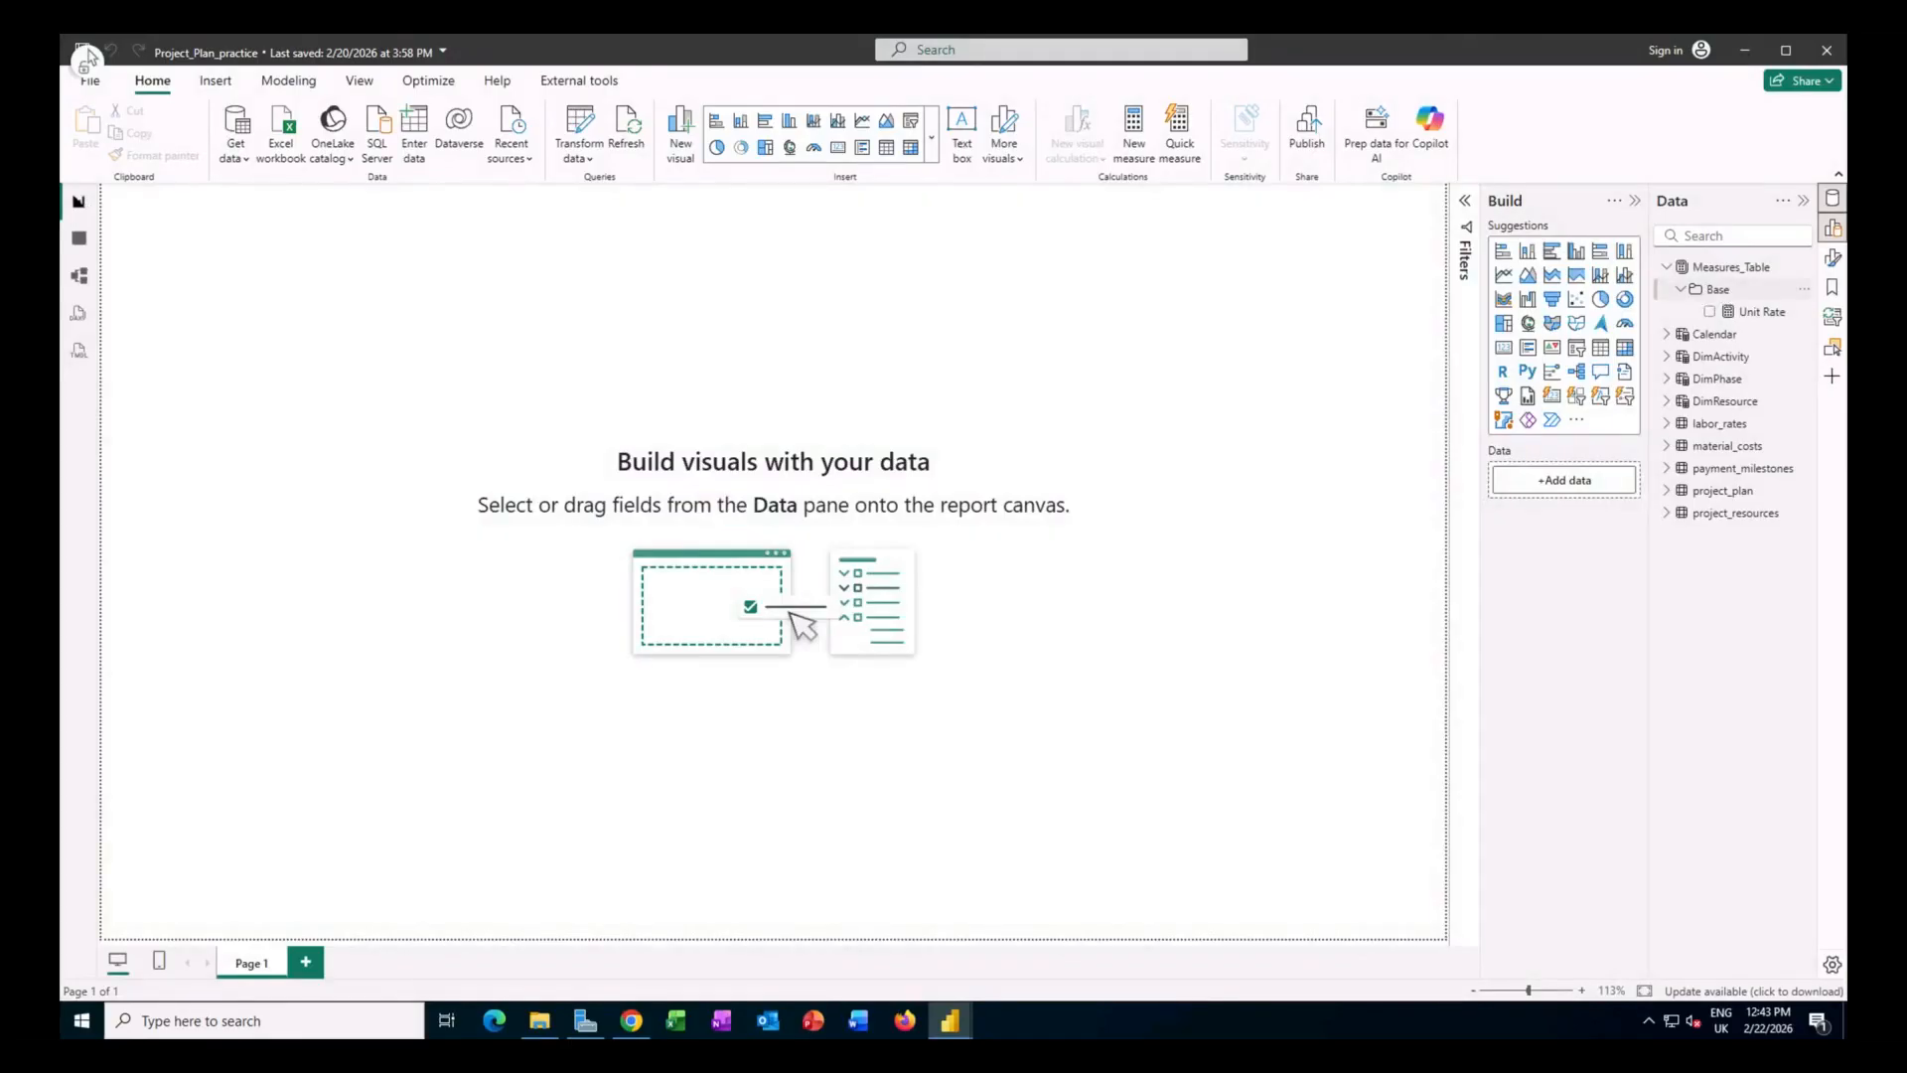
{"action": "right_click", "coordinate": [1723, 298]}
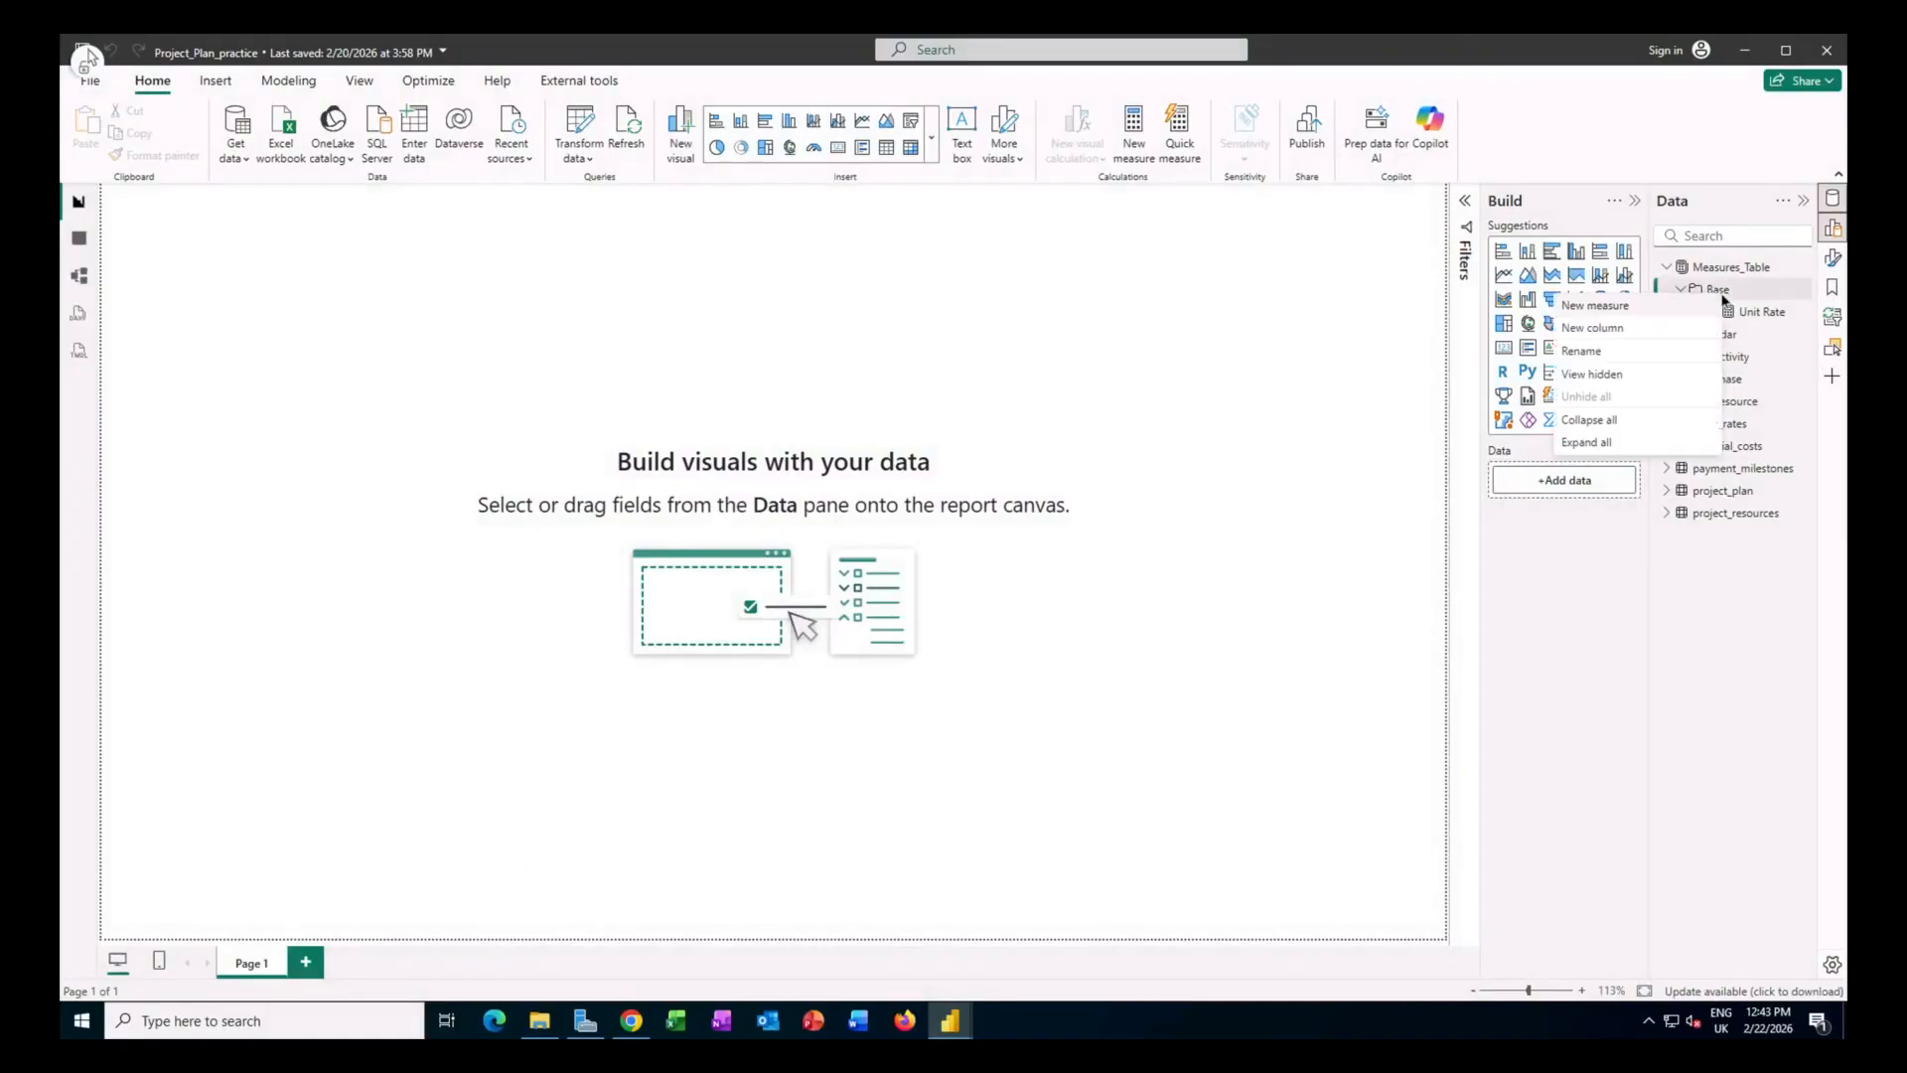
{"action": "left_click", "coordinate": [1631, 307]}
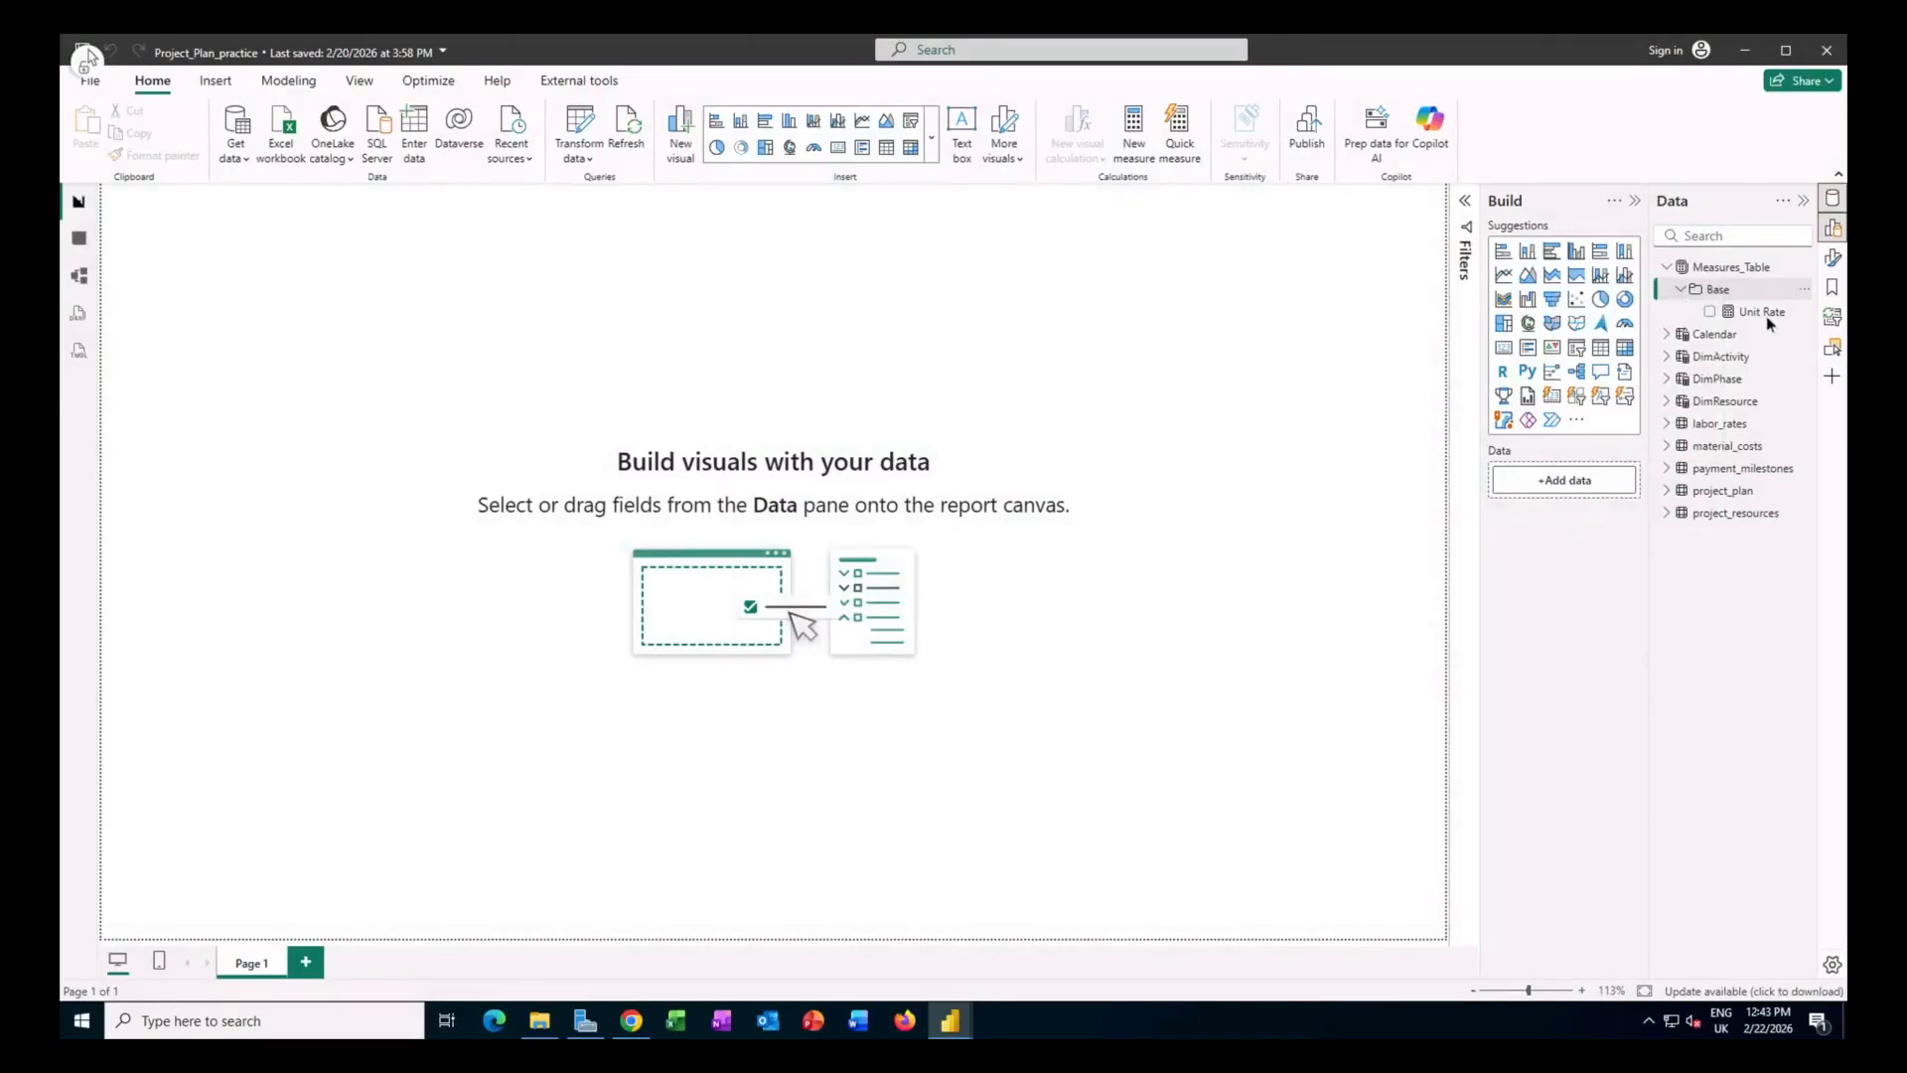
Switch to the tutorial page in Chrome and copy the complete Resource Cost DAX code.
{"action": "left_click", "coordinate": [651, 970]}
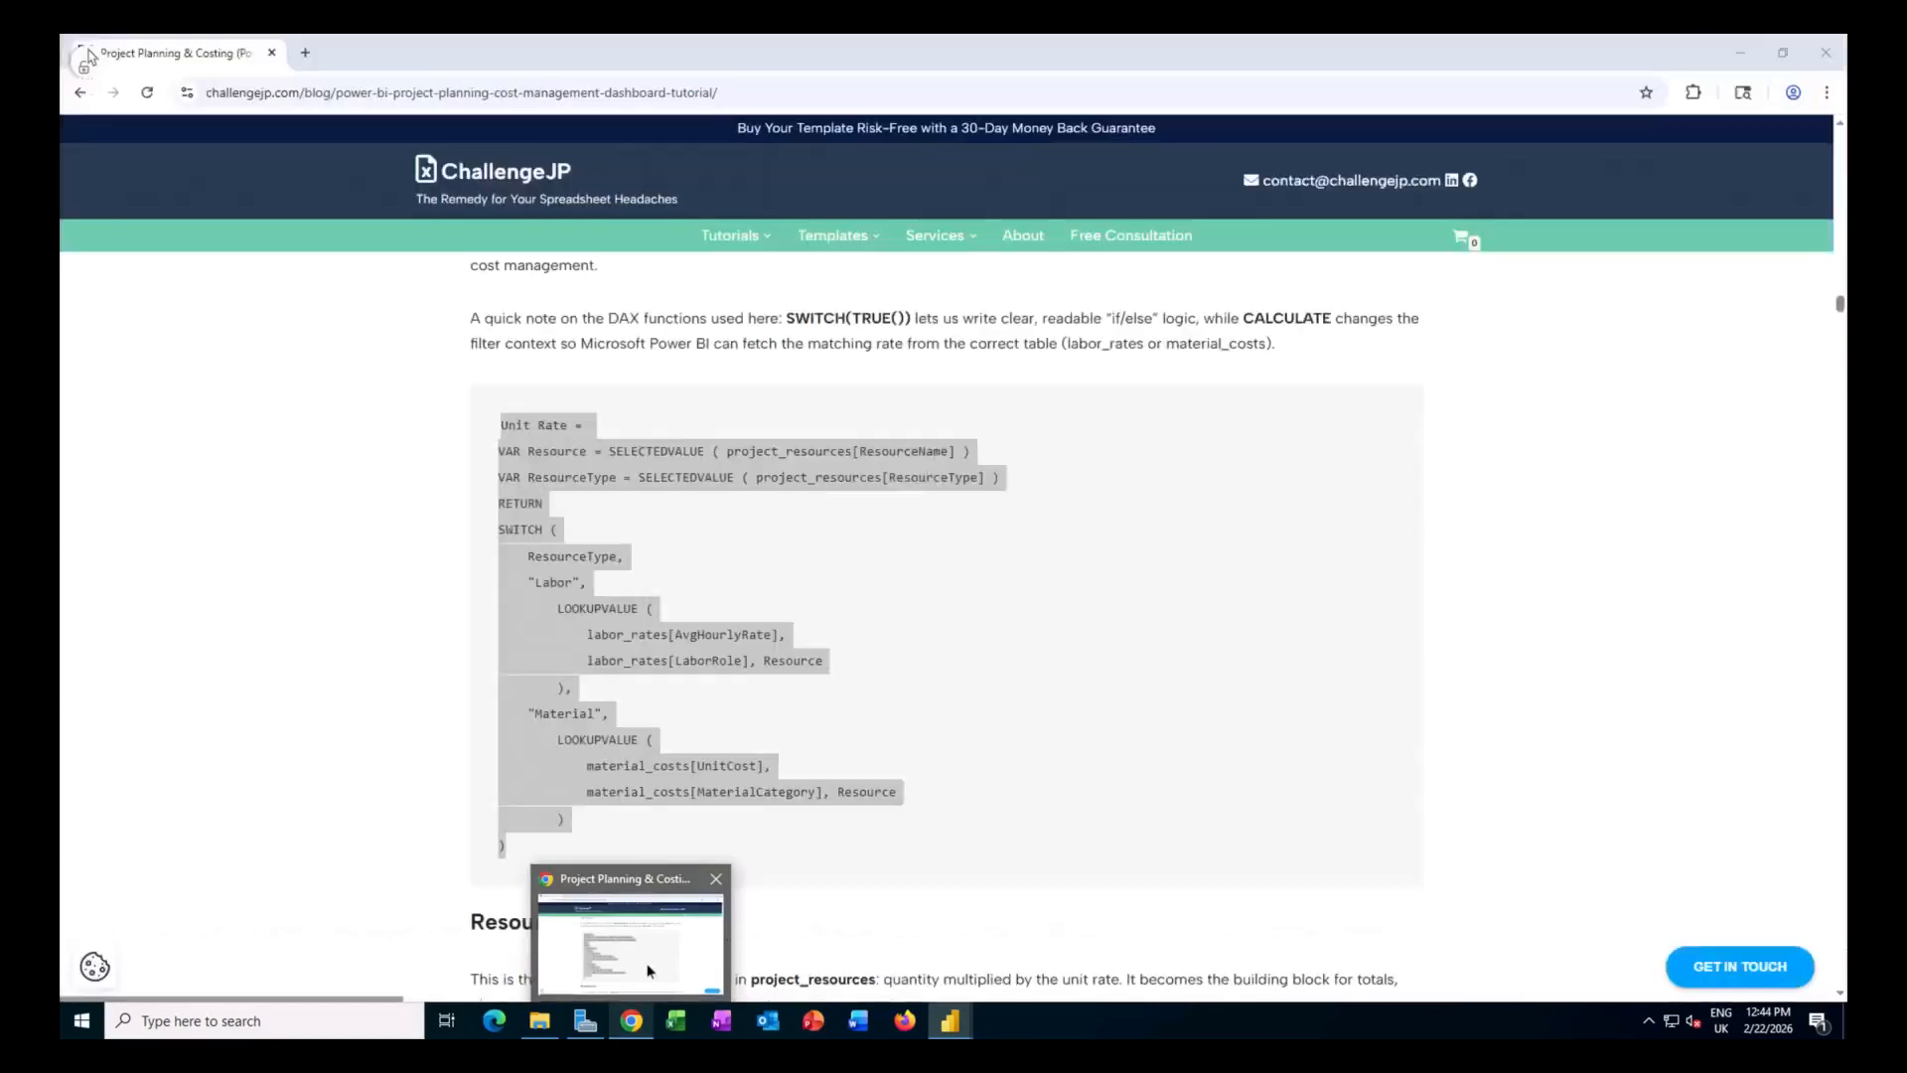
{"action": "scroll", "coordinate": [862, 661], "scroll_direction": "down", "scroll_amount": 2}
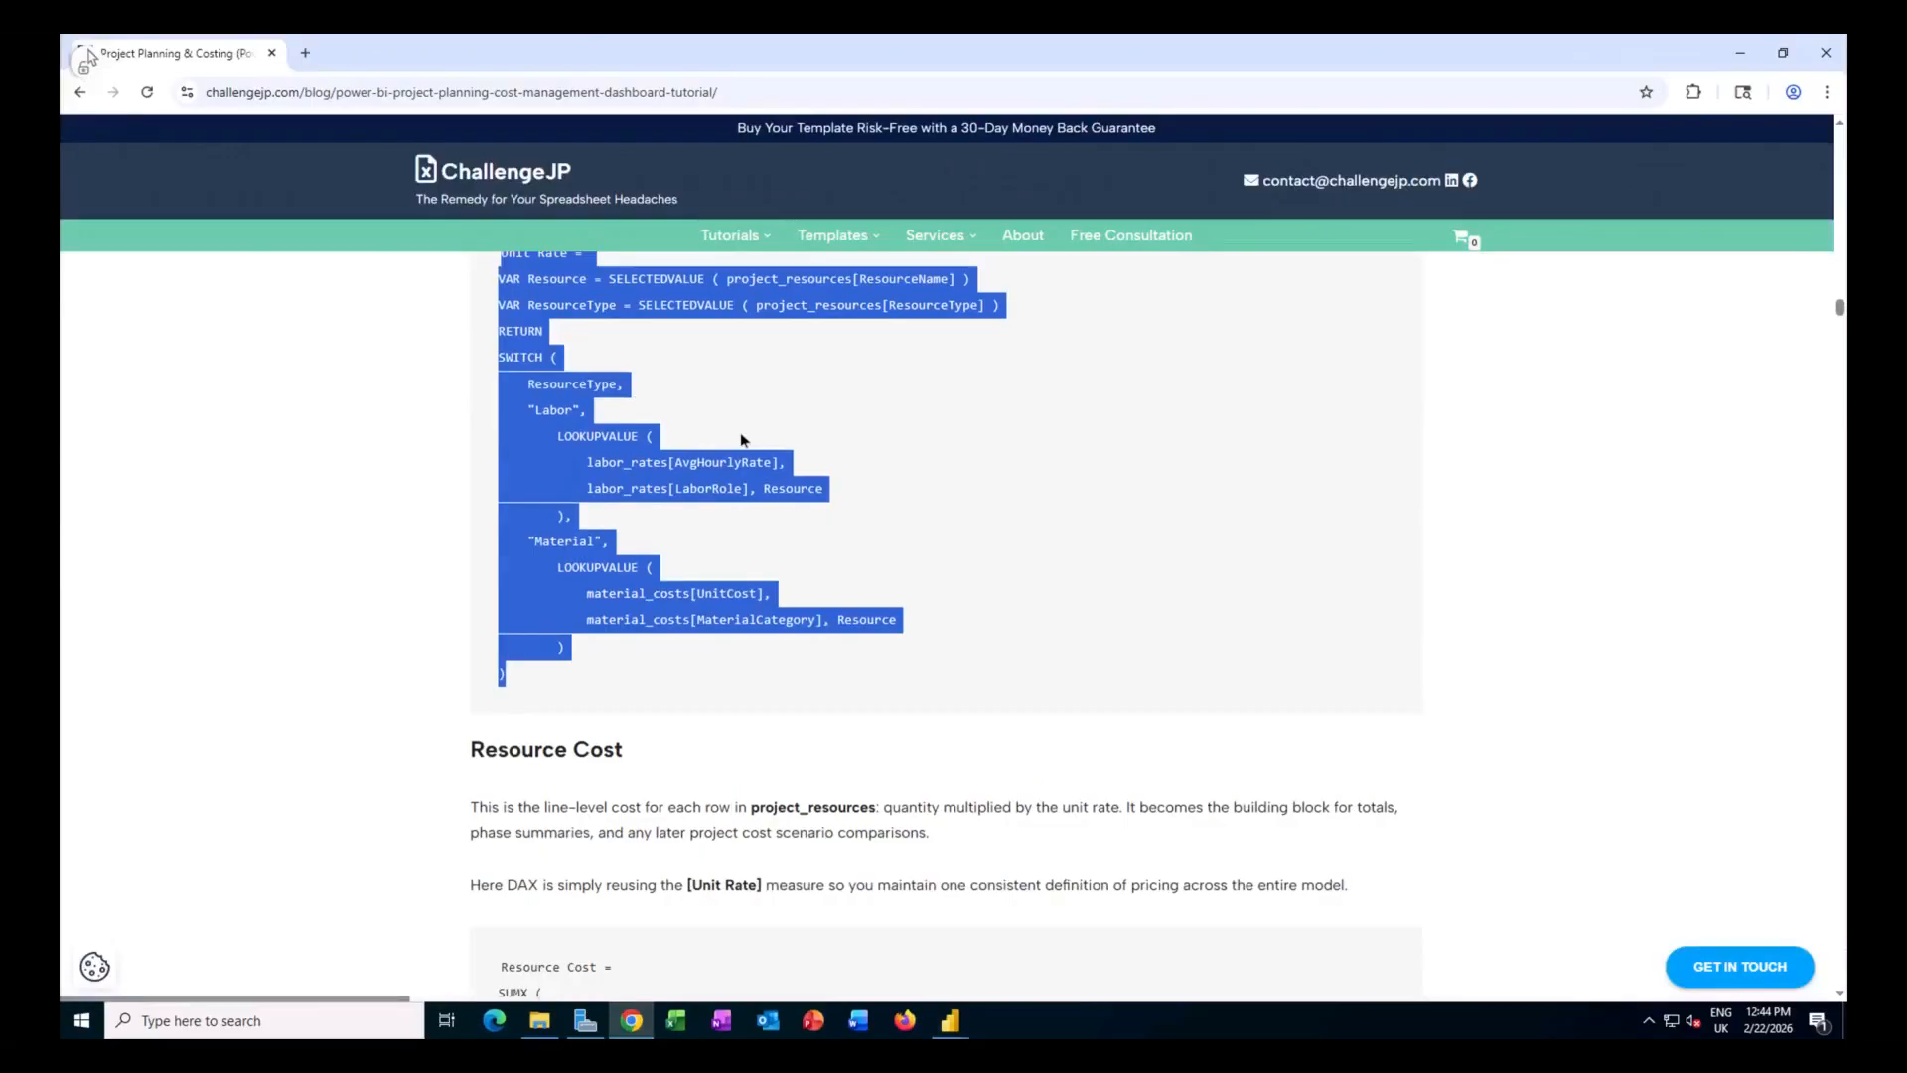
{"action": "scroll", "coordinate": [741, 440], "scroll_direction": "down", "scroll_amount": 3}
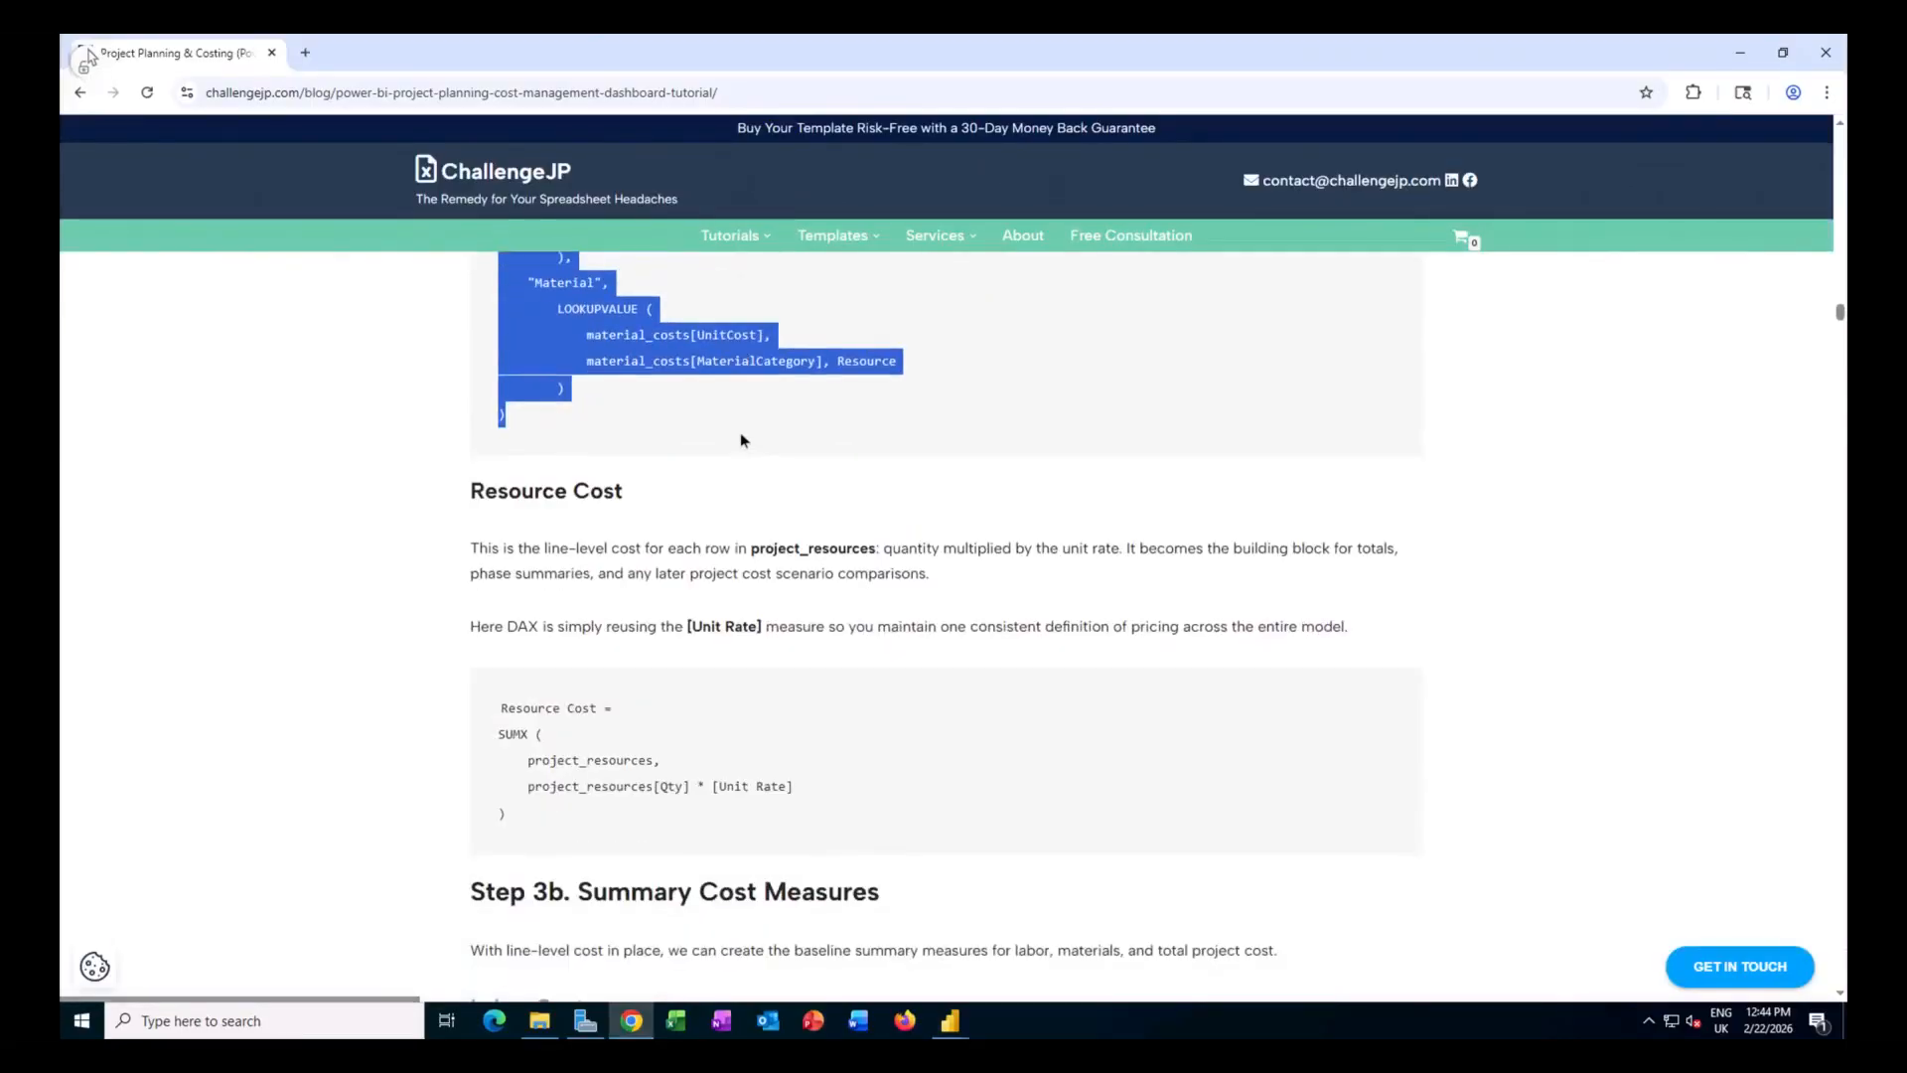
{"action": "left_click_drag", "start_coordinate": [508, 815], "coordinate": [502, 719]}
{"action": "right_click", "coordinate": [524, 714]}
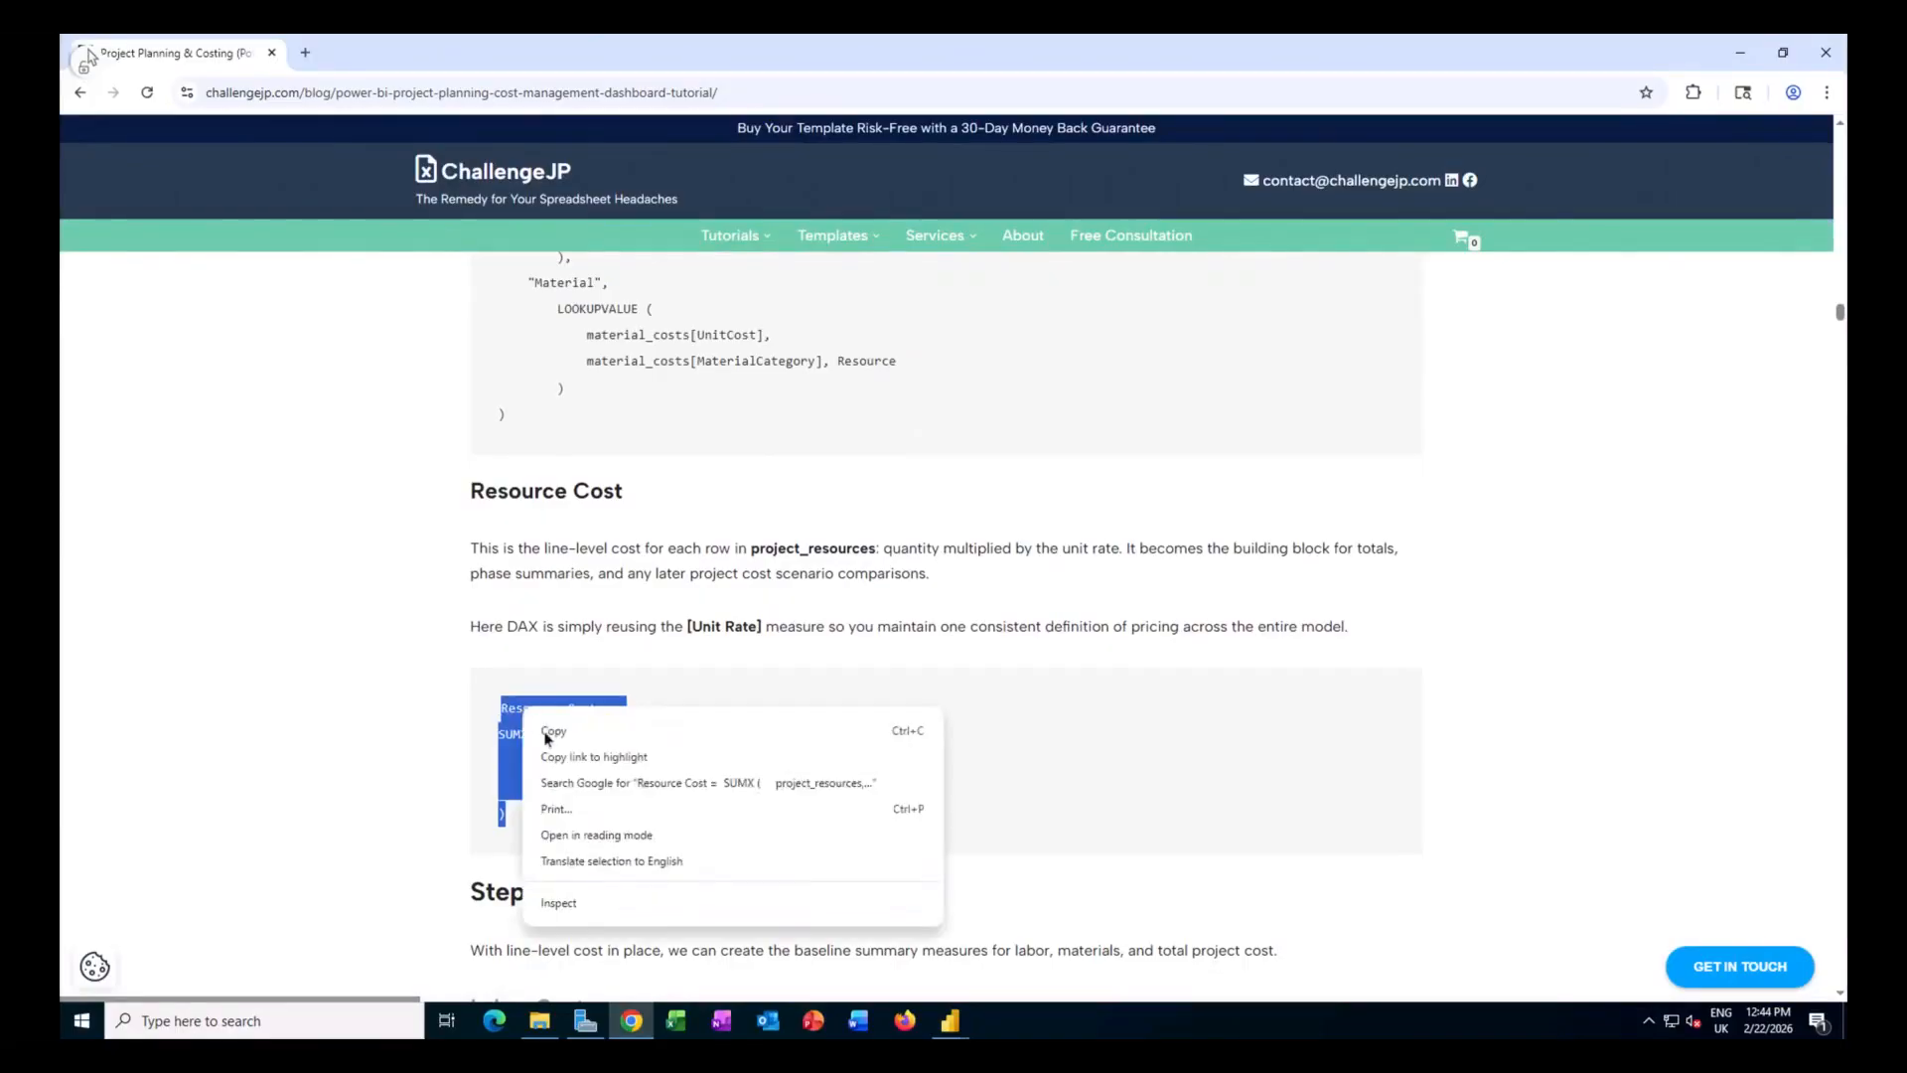
{"action": "left_click", "coordinate": [548, 735]}
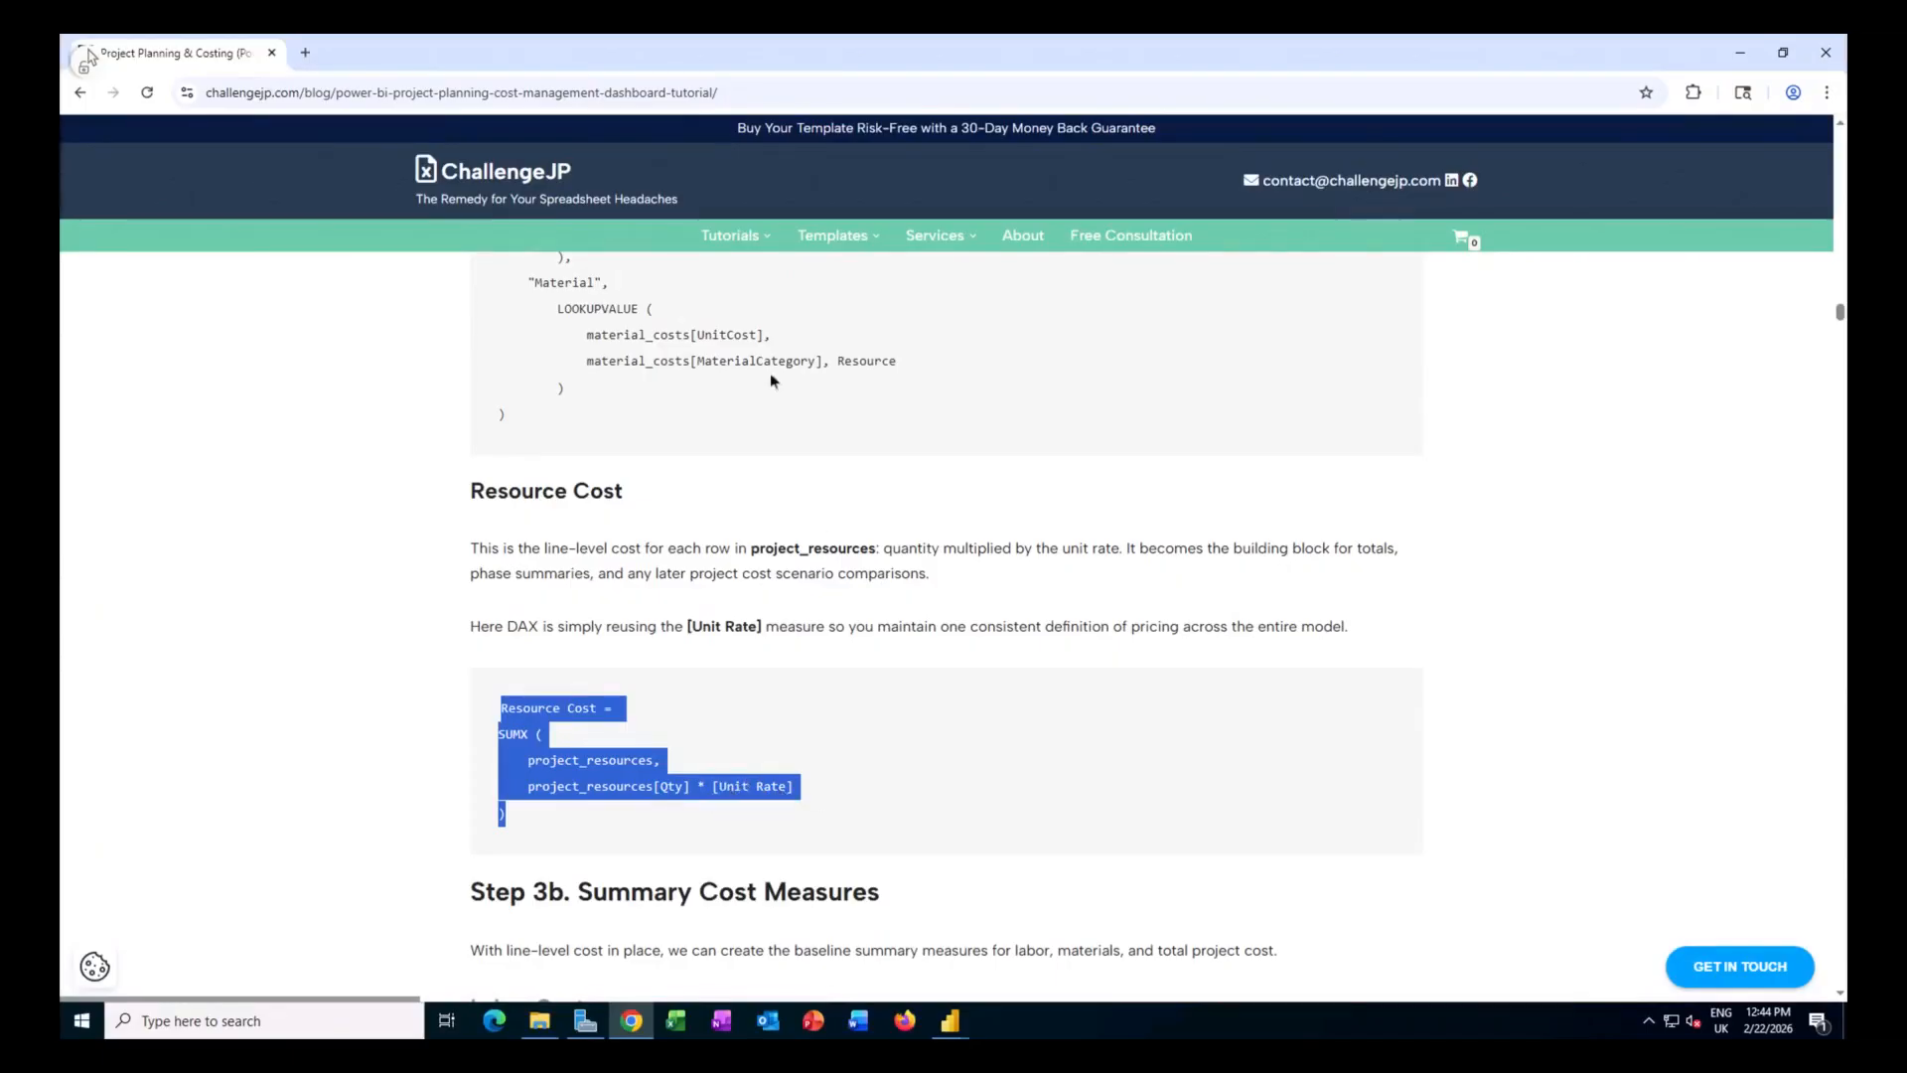
{"action": "right_click", "coordinate": [584, 763]}
{"action": "left_click", "coordinate": [628, 789]}
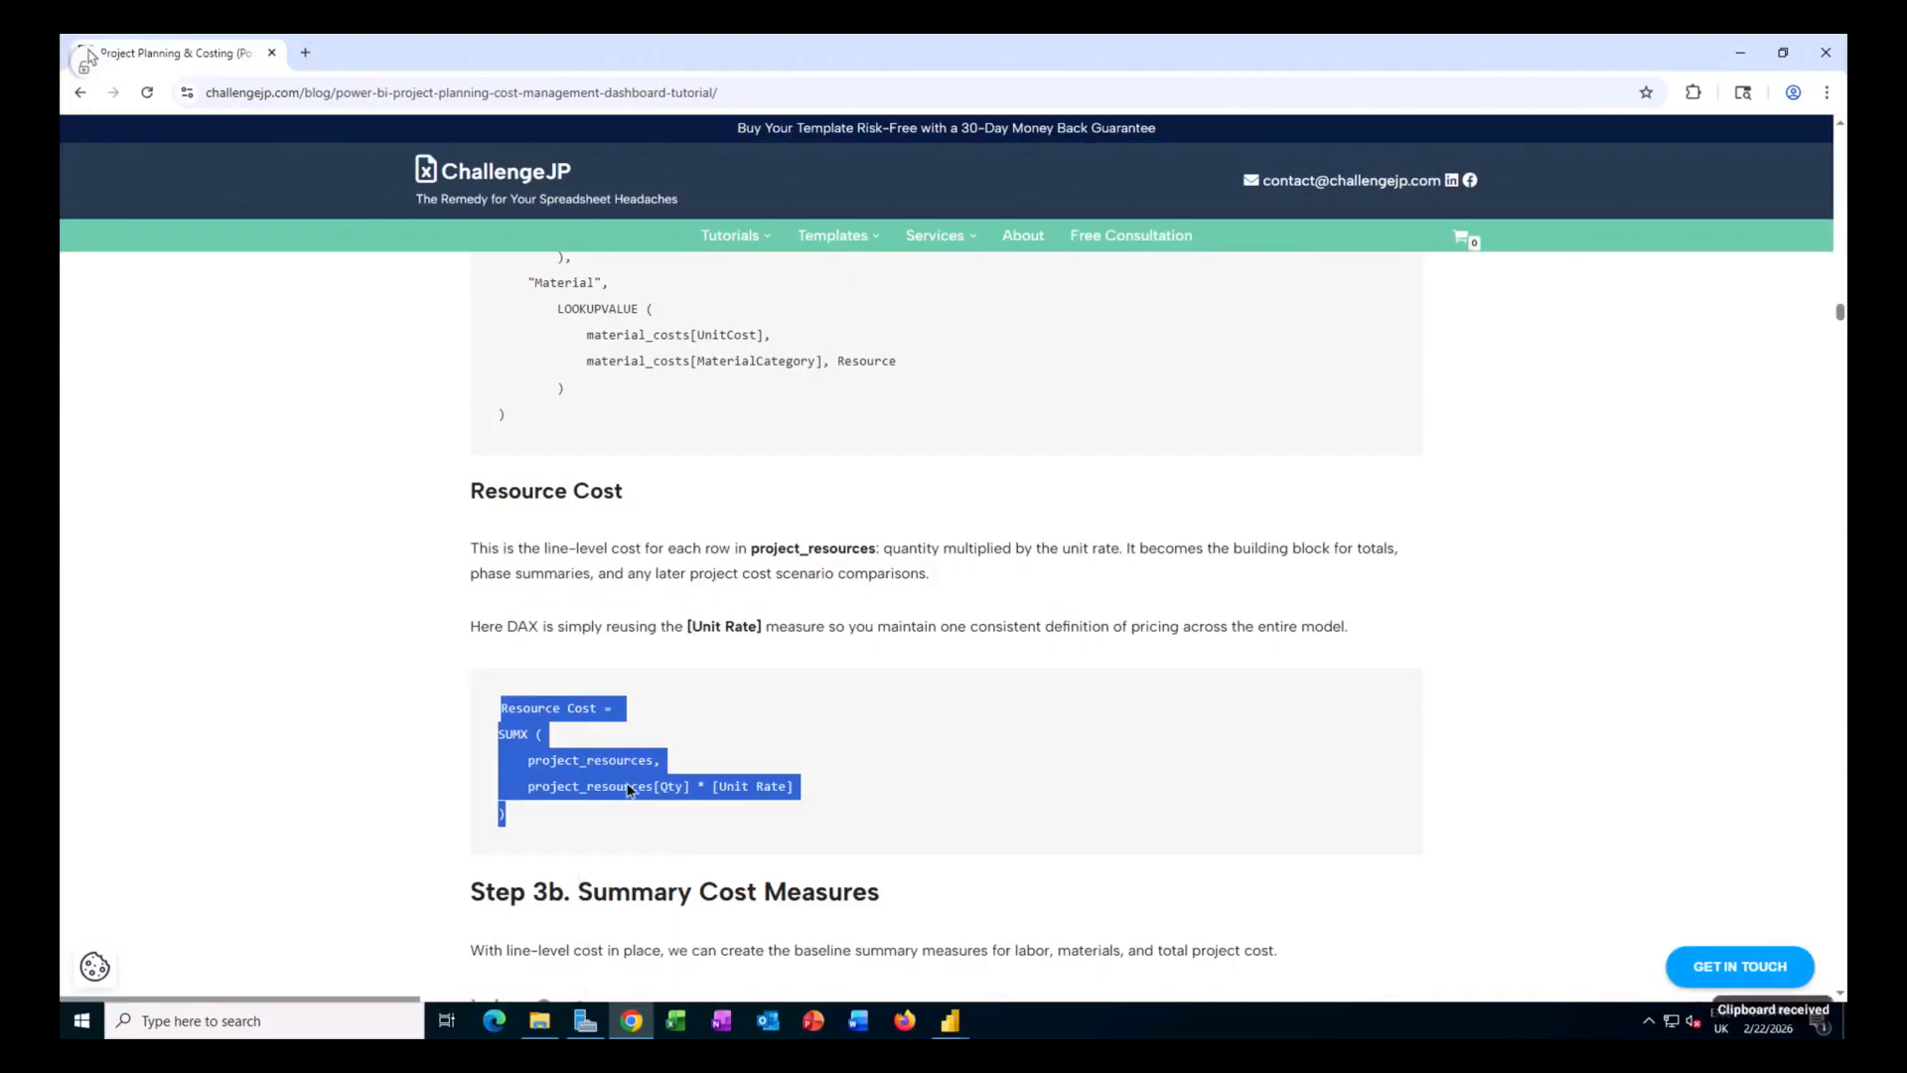
Return to Project_Plan_practice in Power BI, replace the new measure's default formula with the copied Resource Cost code and commit it.
{"action": "mouse_move", "coordinate": [950, 1021]}
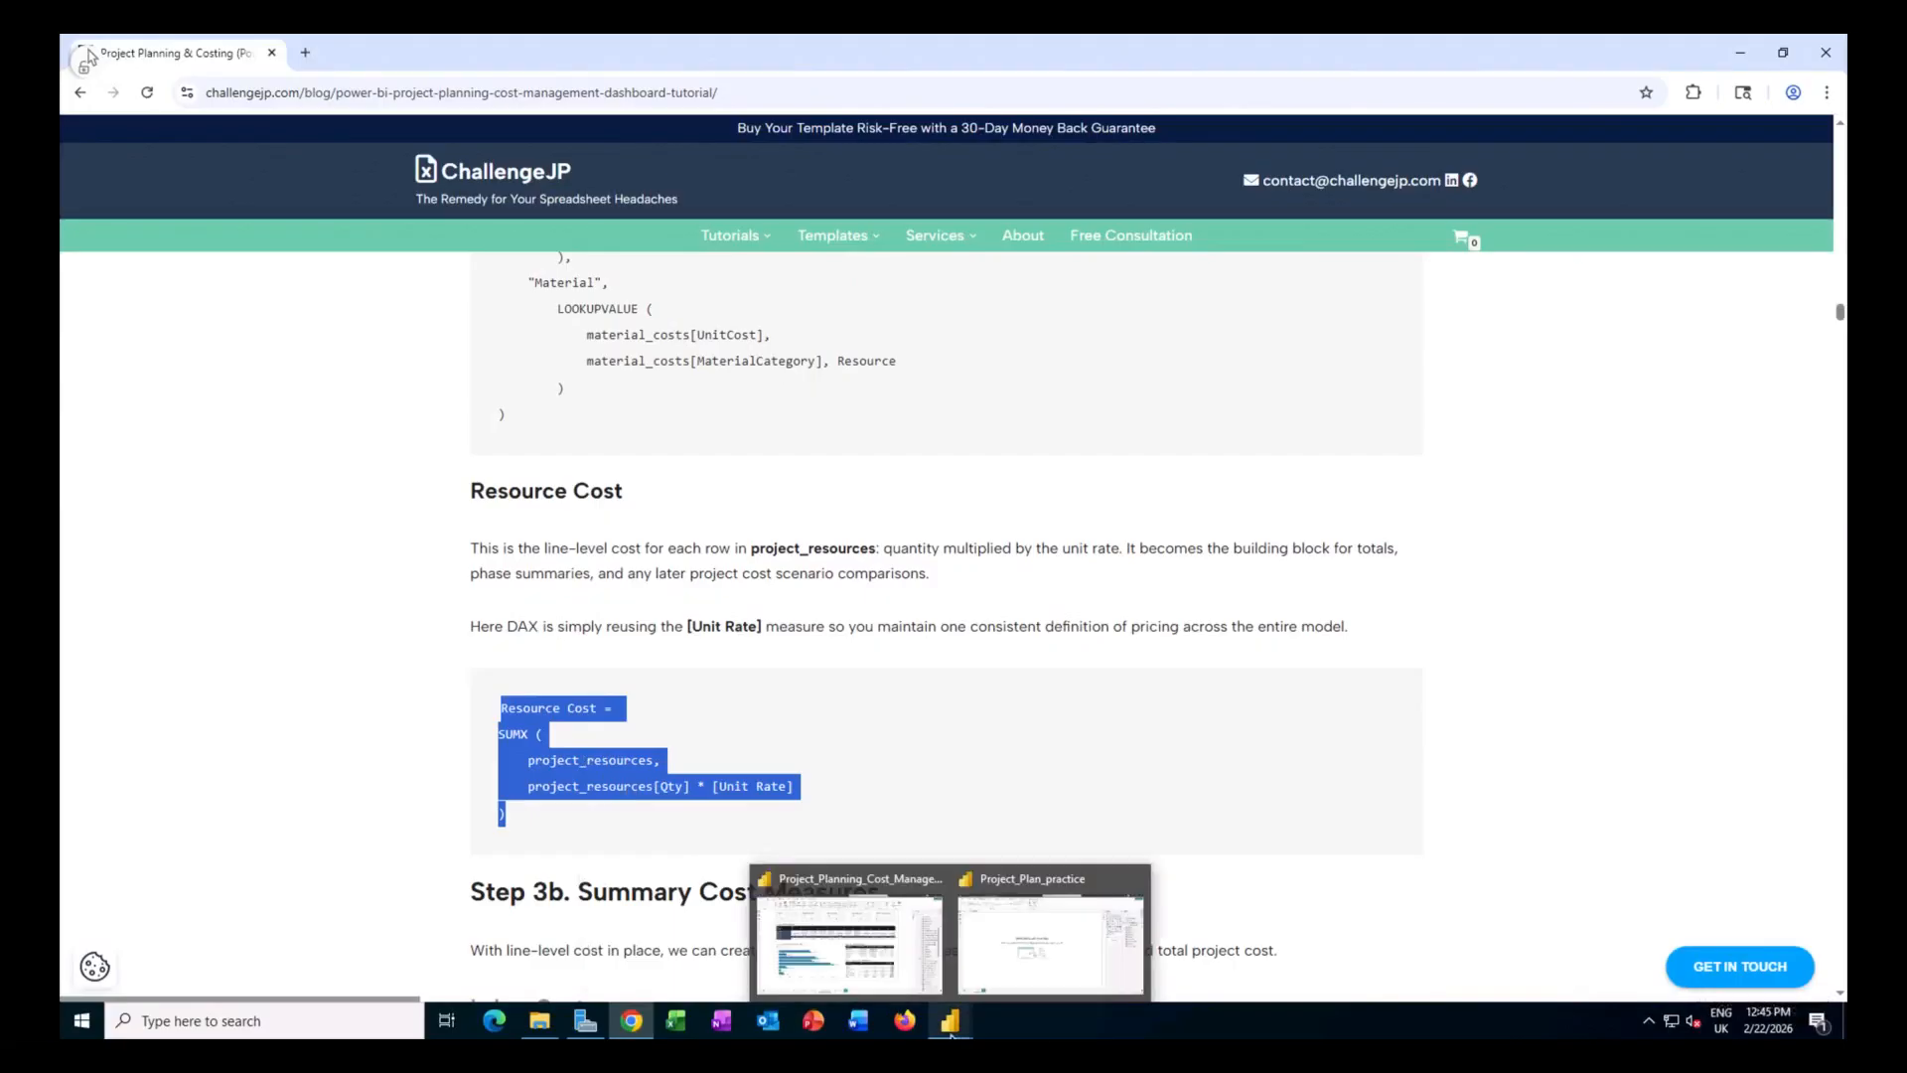
{"action": "left_click", "coordinate": [1028, 949]}
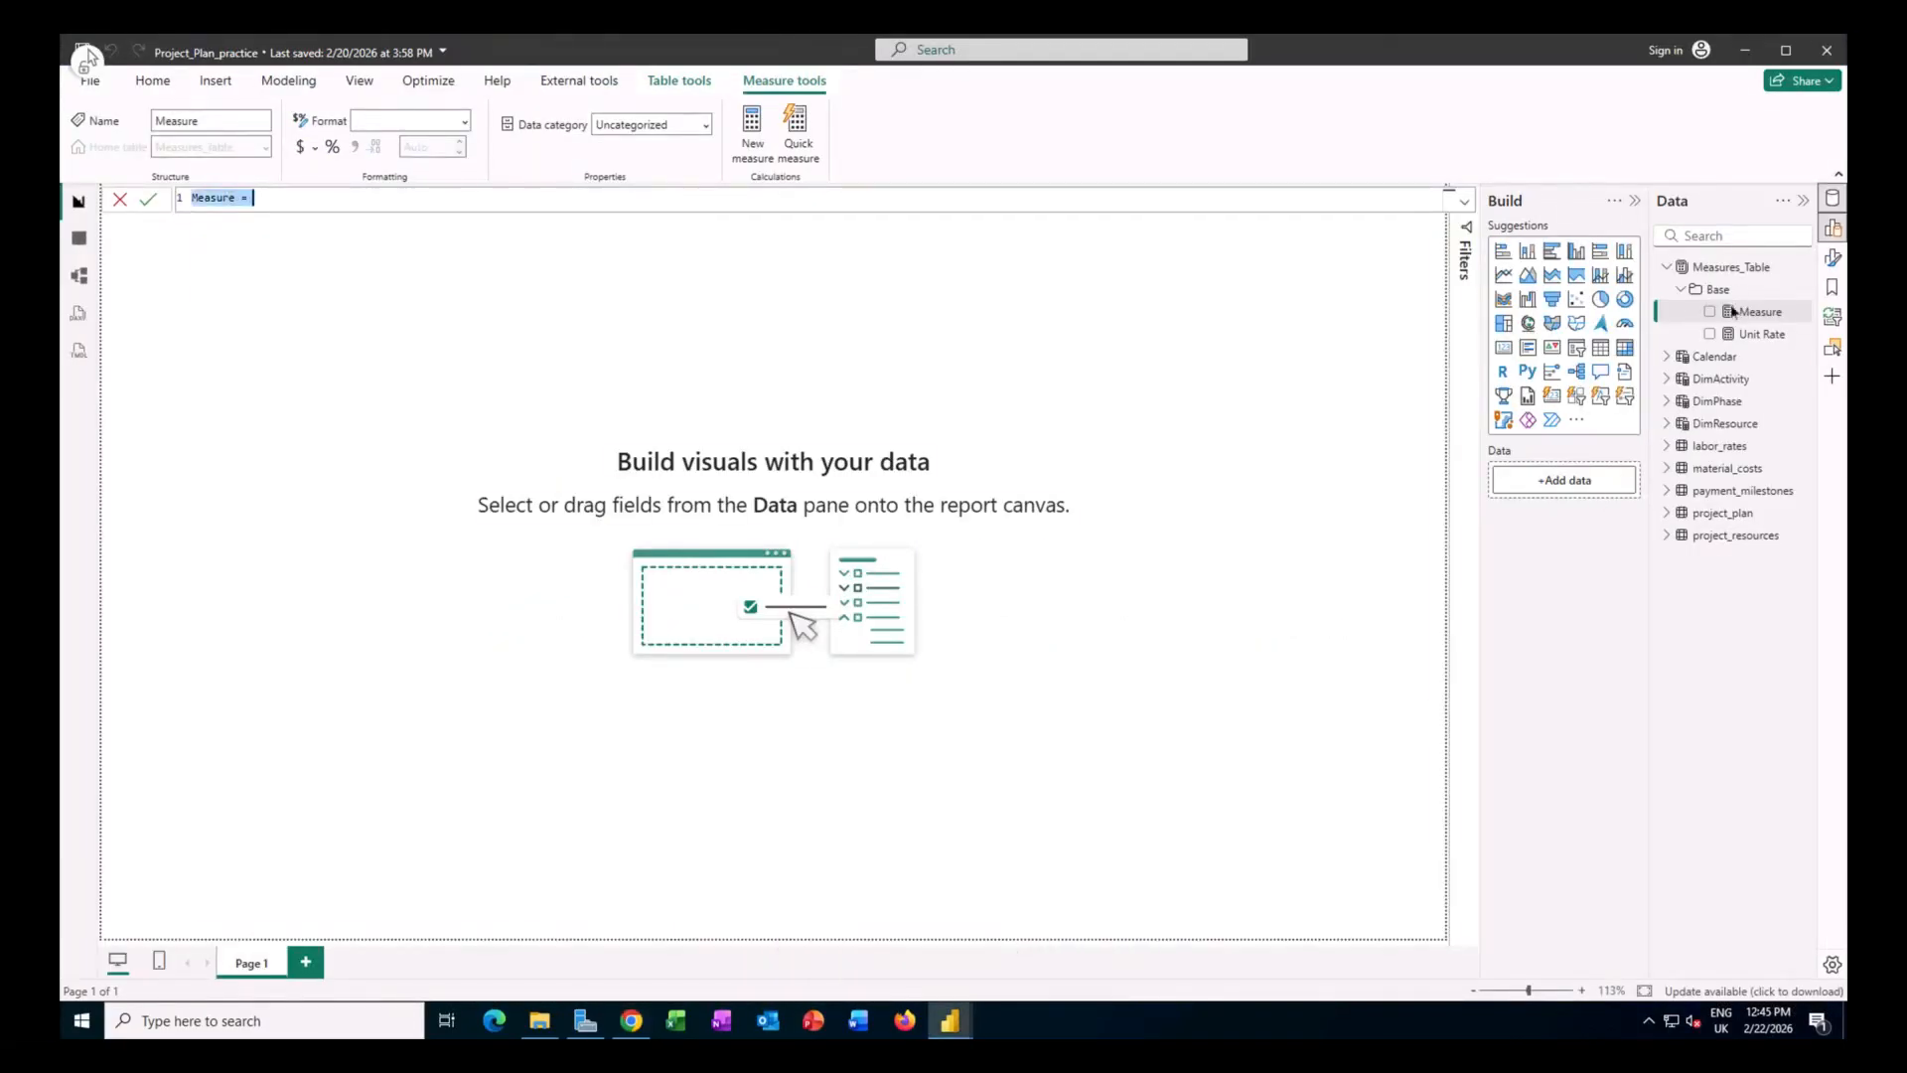
{"action": "left_click", "coordinate": [473, 207]}
{"action": "key", "text": "ctrl+a"}
{"action": "key", "text": "ctrl+v"}
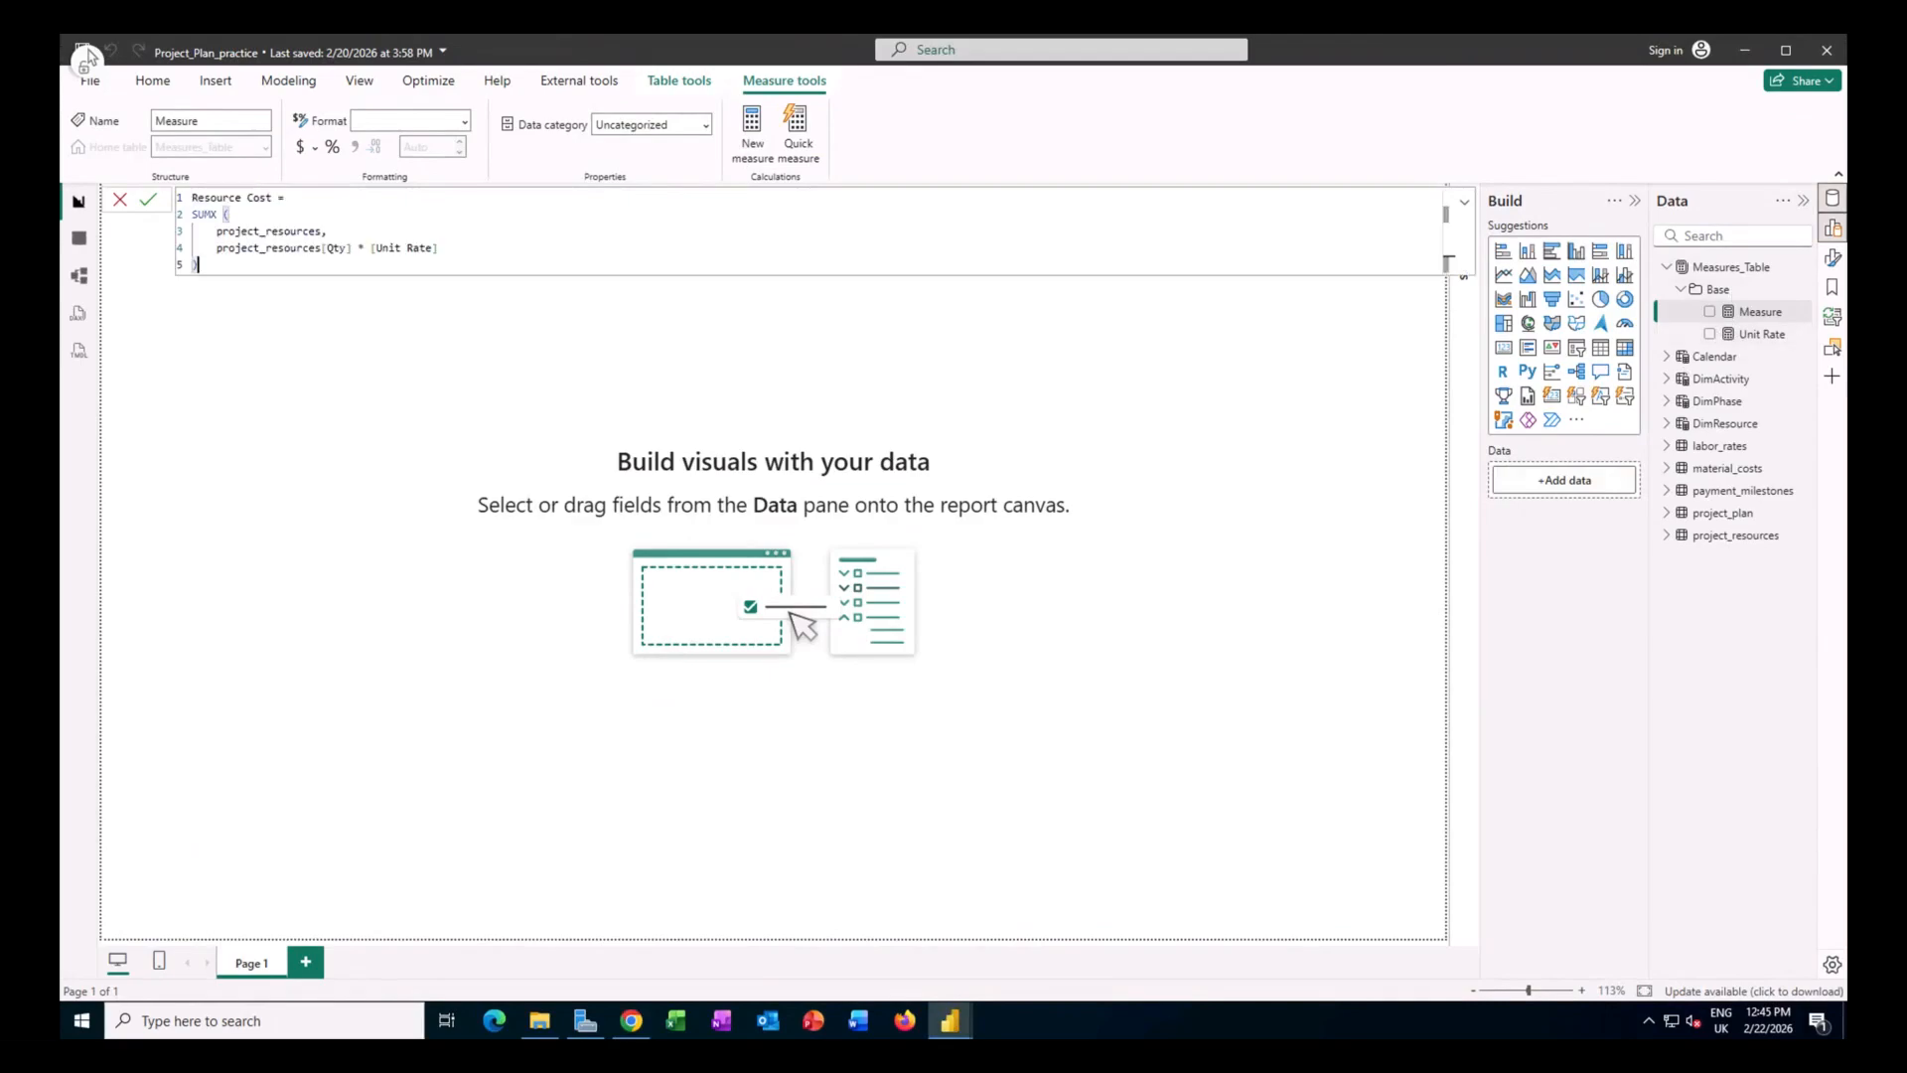
{"action": "left_click", "coordinate": [151, 203]}
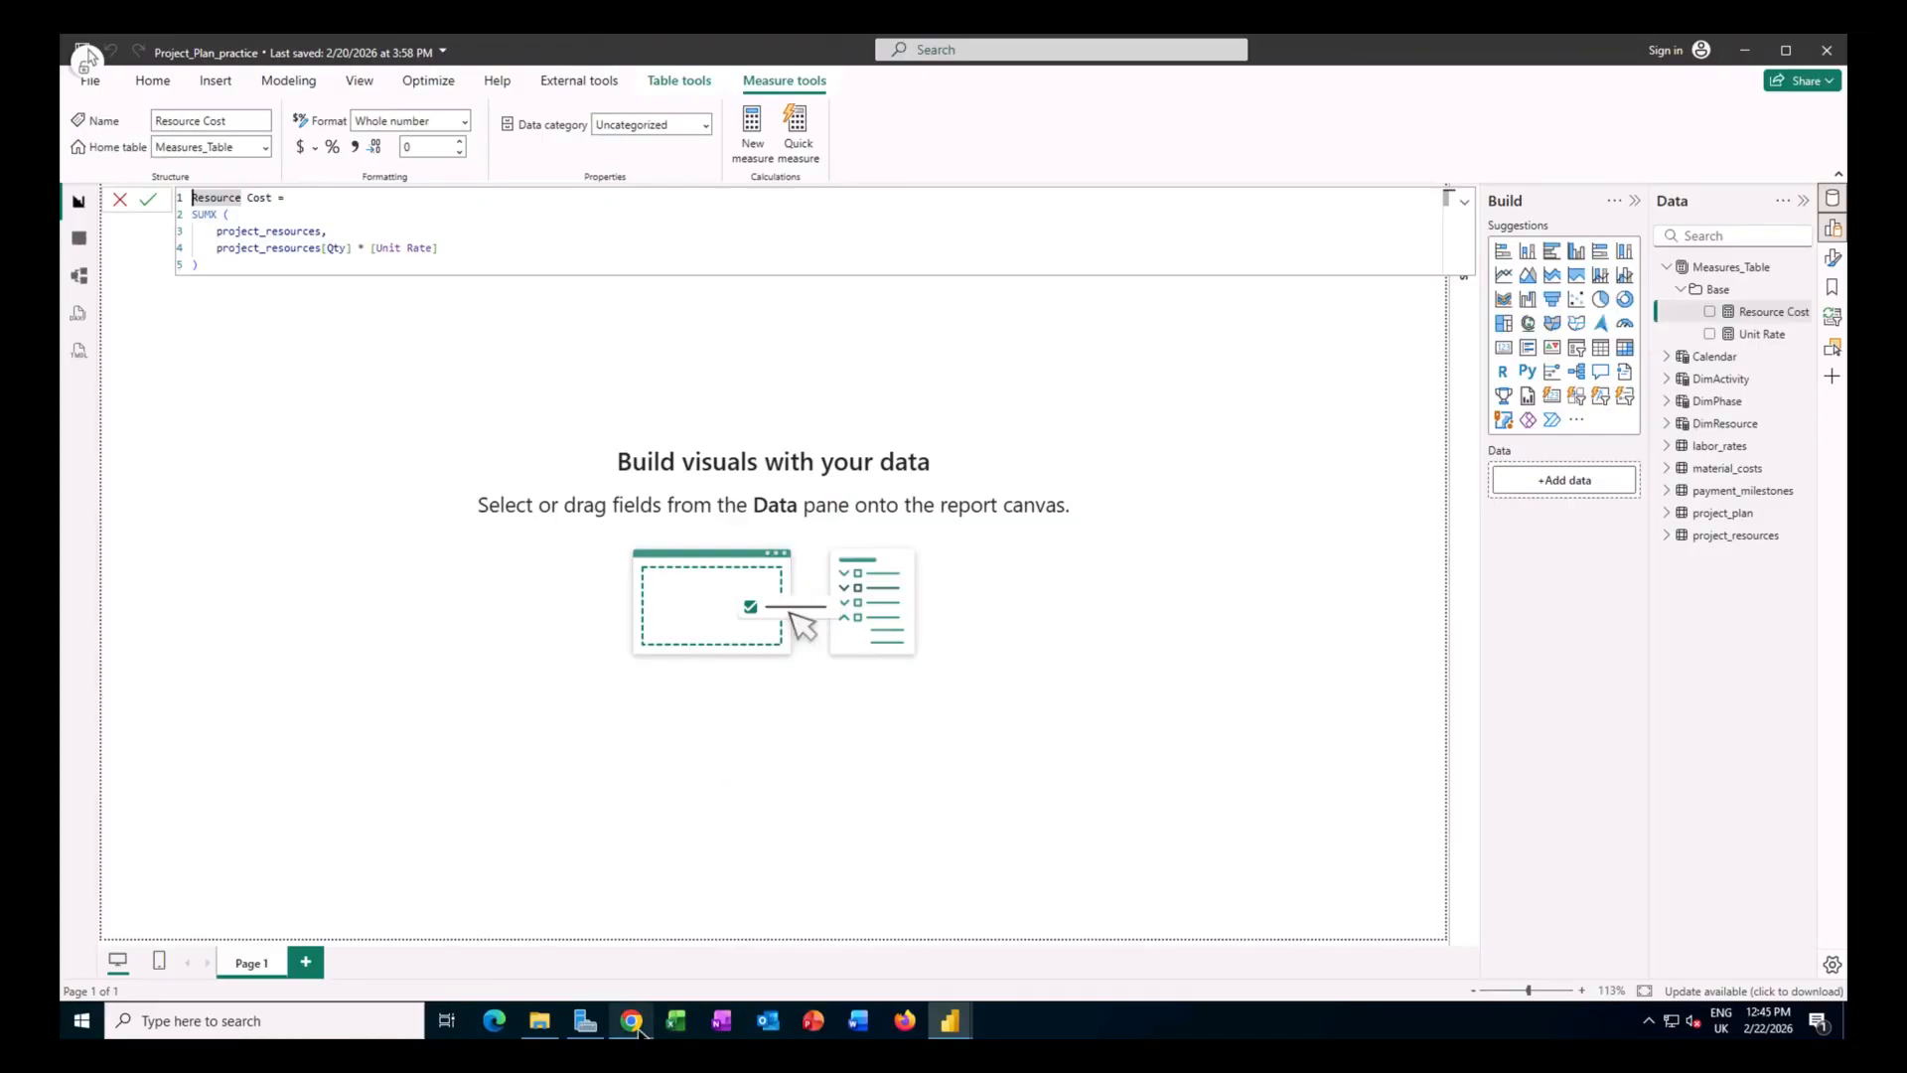
Go back to the tutorial page in Chrome and copy the Labor Cost DAX code under Step 3b.
{"action": "mouse_move", "coordinate": [639, 1032]}
{"action": "left_click", "coordinate": [663, 968]}
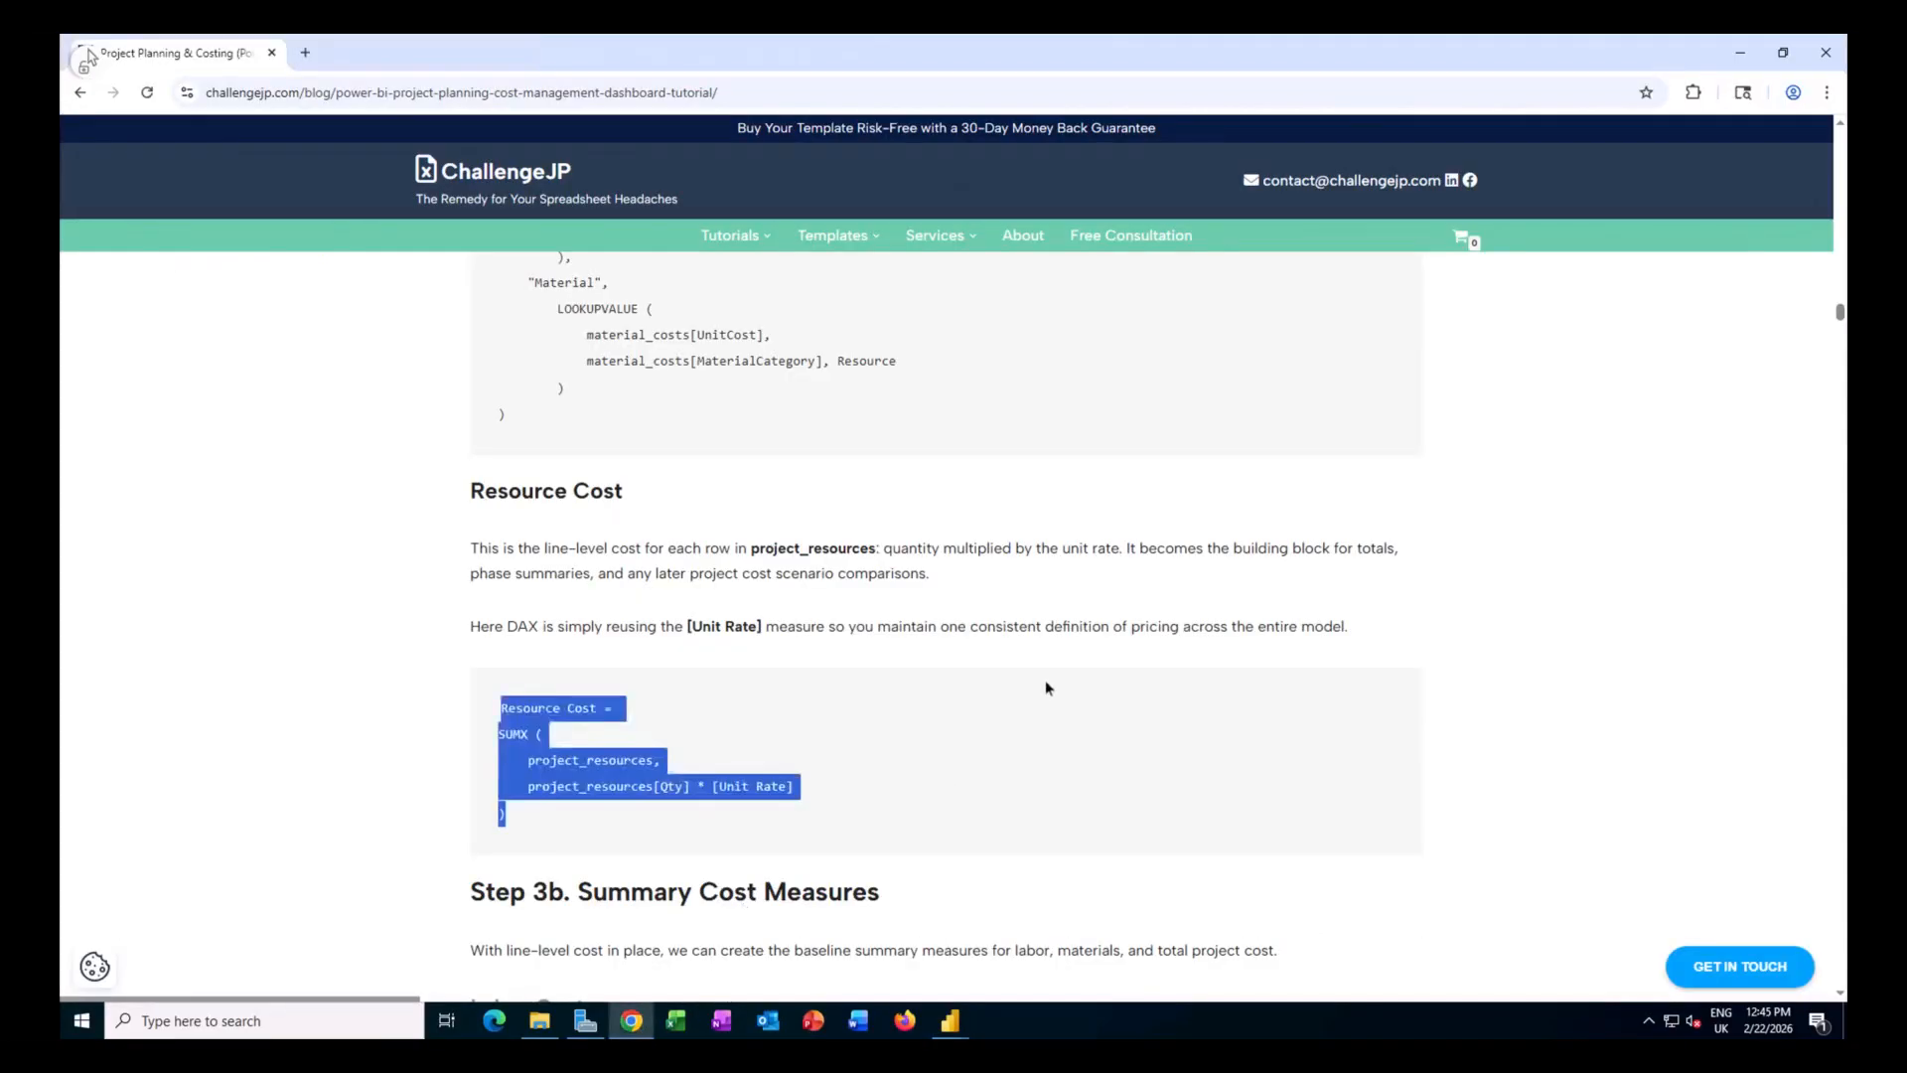
{"action": "scroll", "coordinate": [1046, 686], "scroll_direction": "down", "scroll_amount": 2}
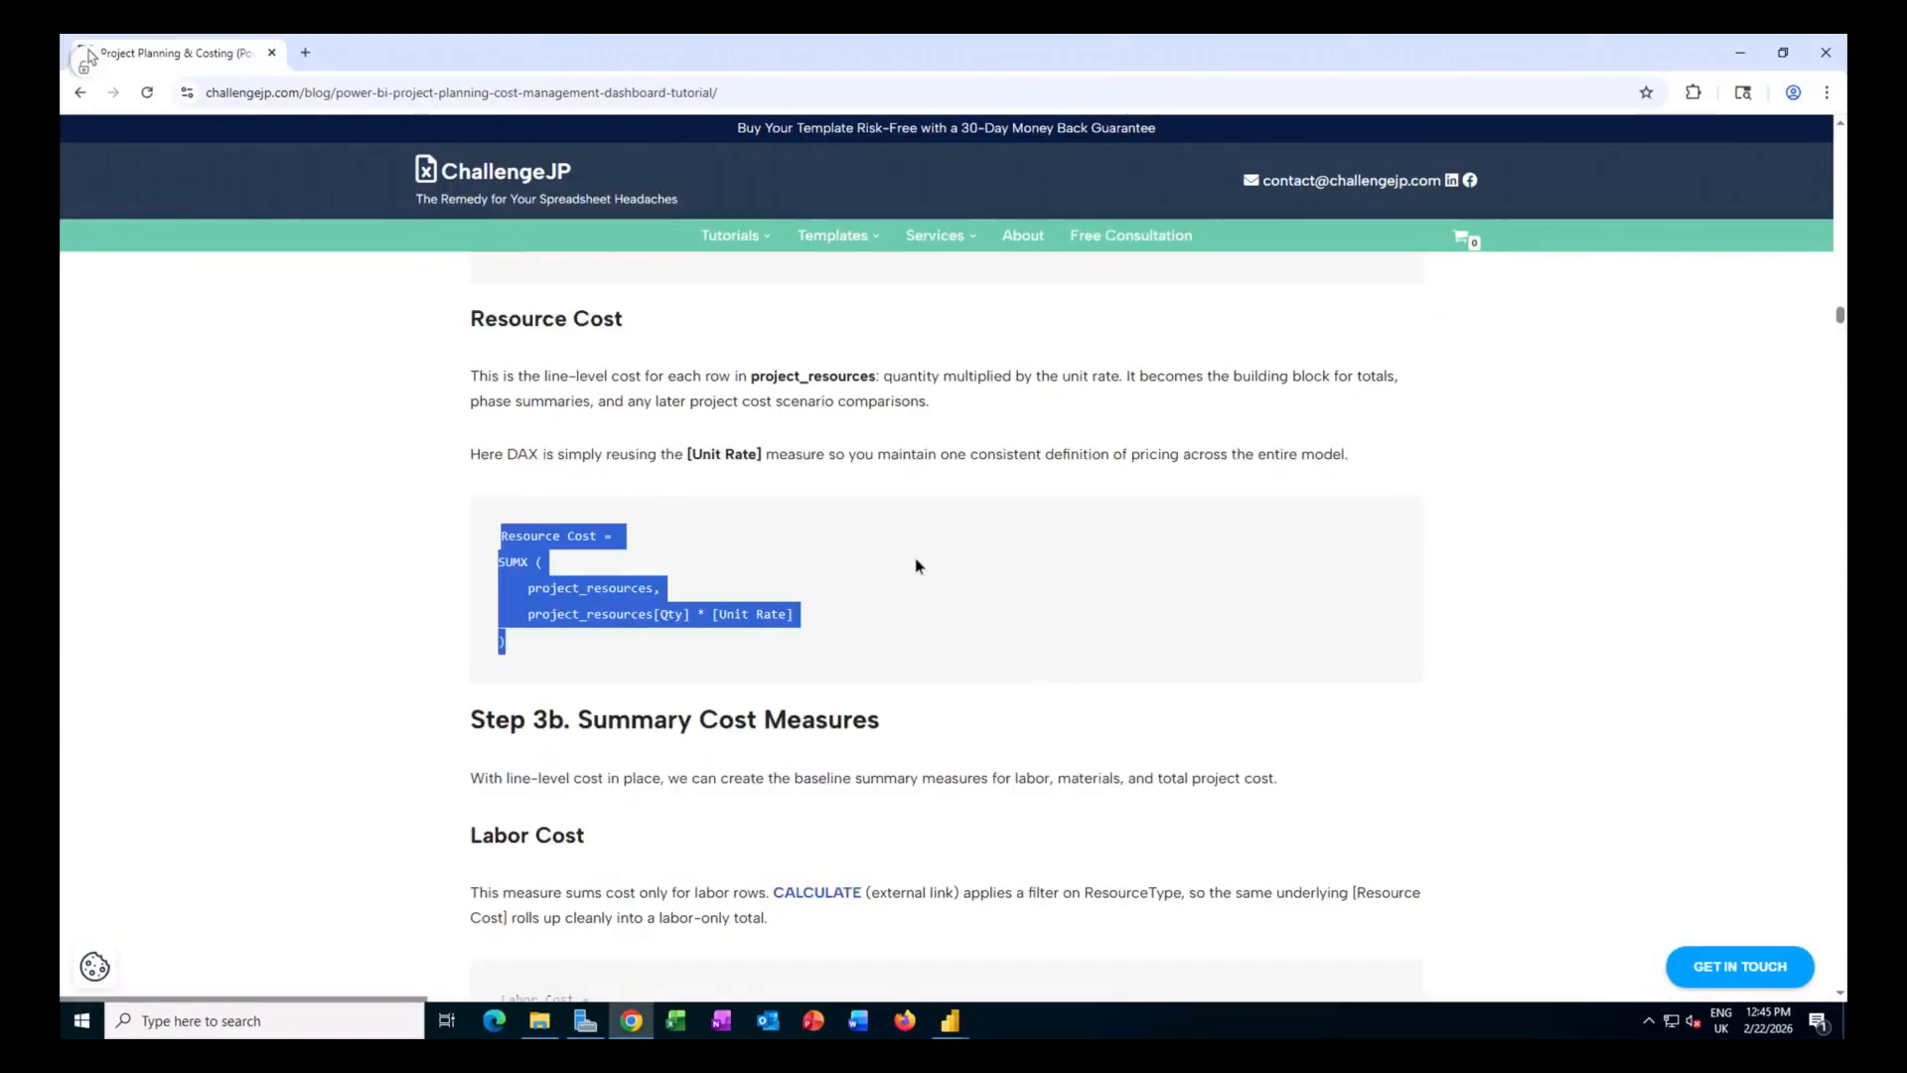
{"action": "scroll", "coordinate": [932, 570], "scroll_direction": "down", "scroll_amount": 2}
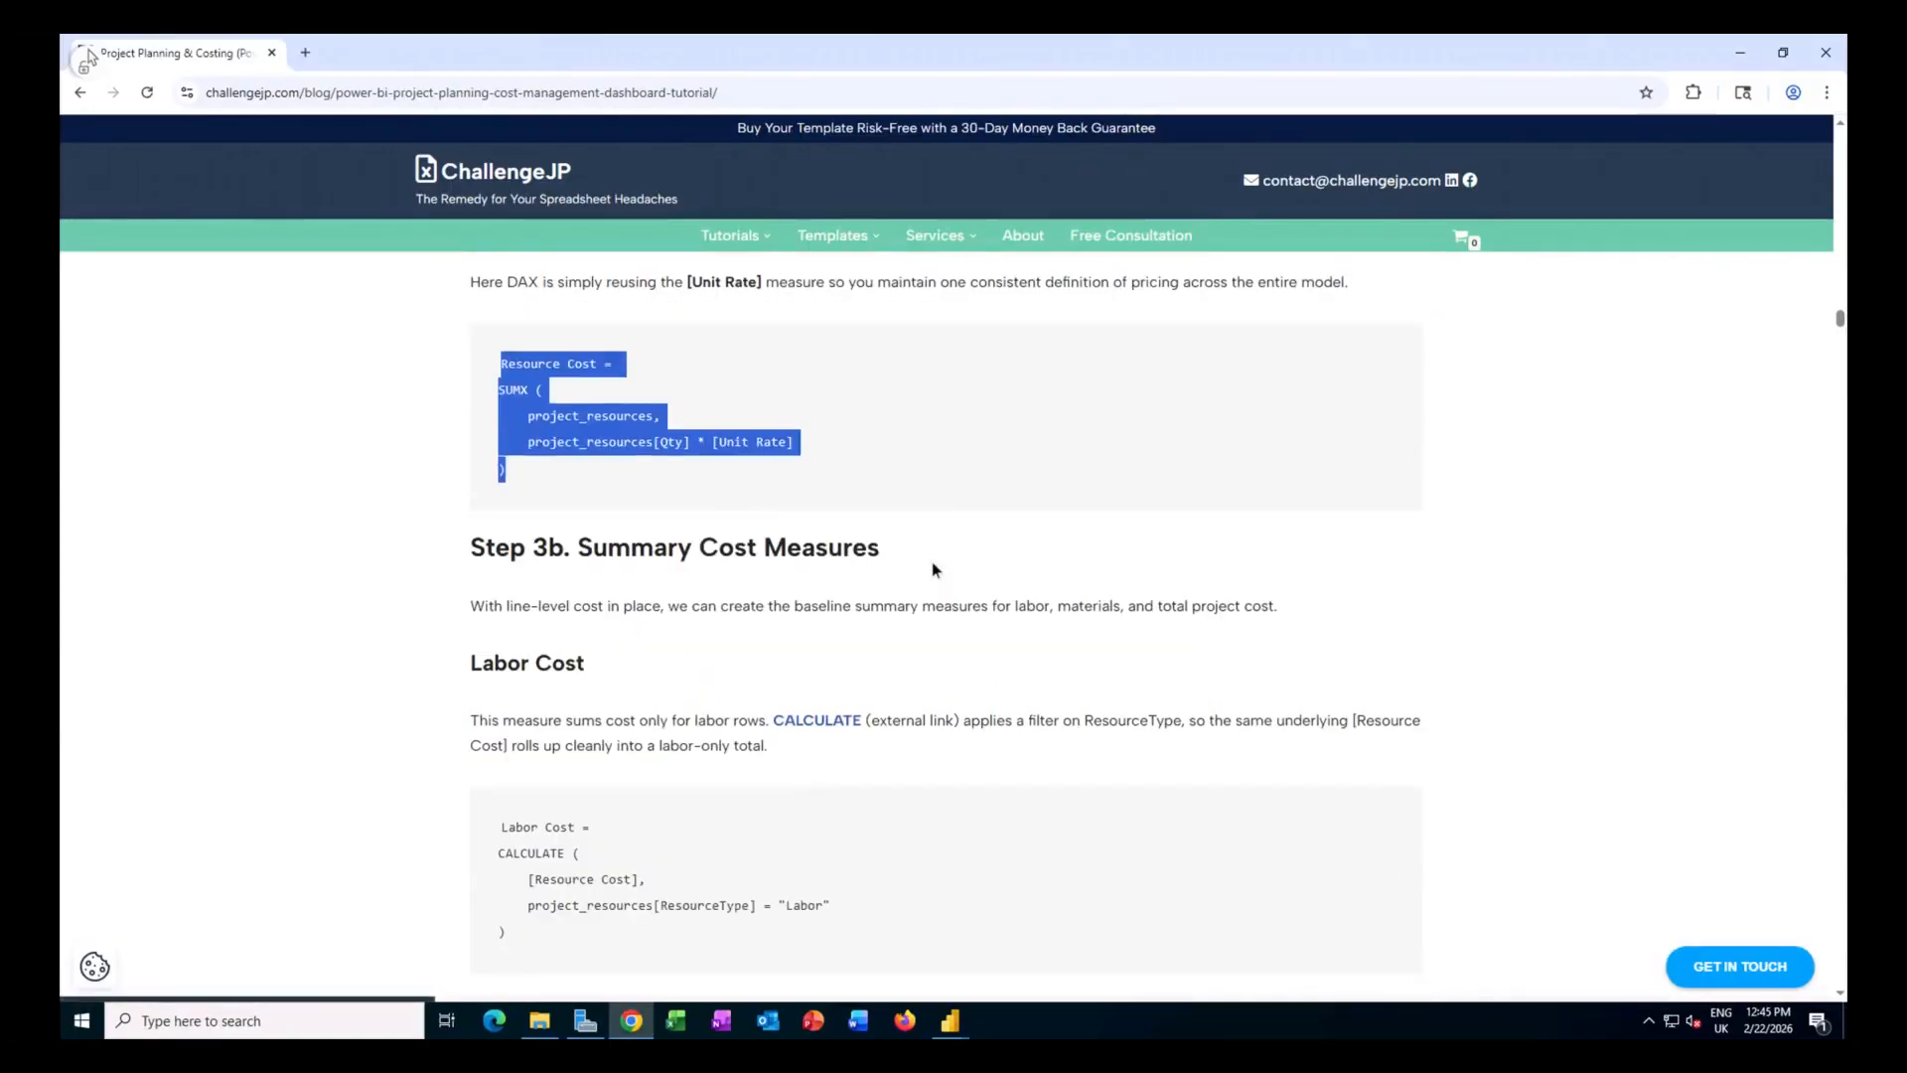
{"action": "scroll", "coordinate": [932, 570], "scroll_direction": "down", "scroll_amount": 1}
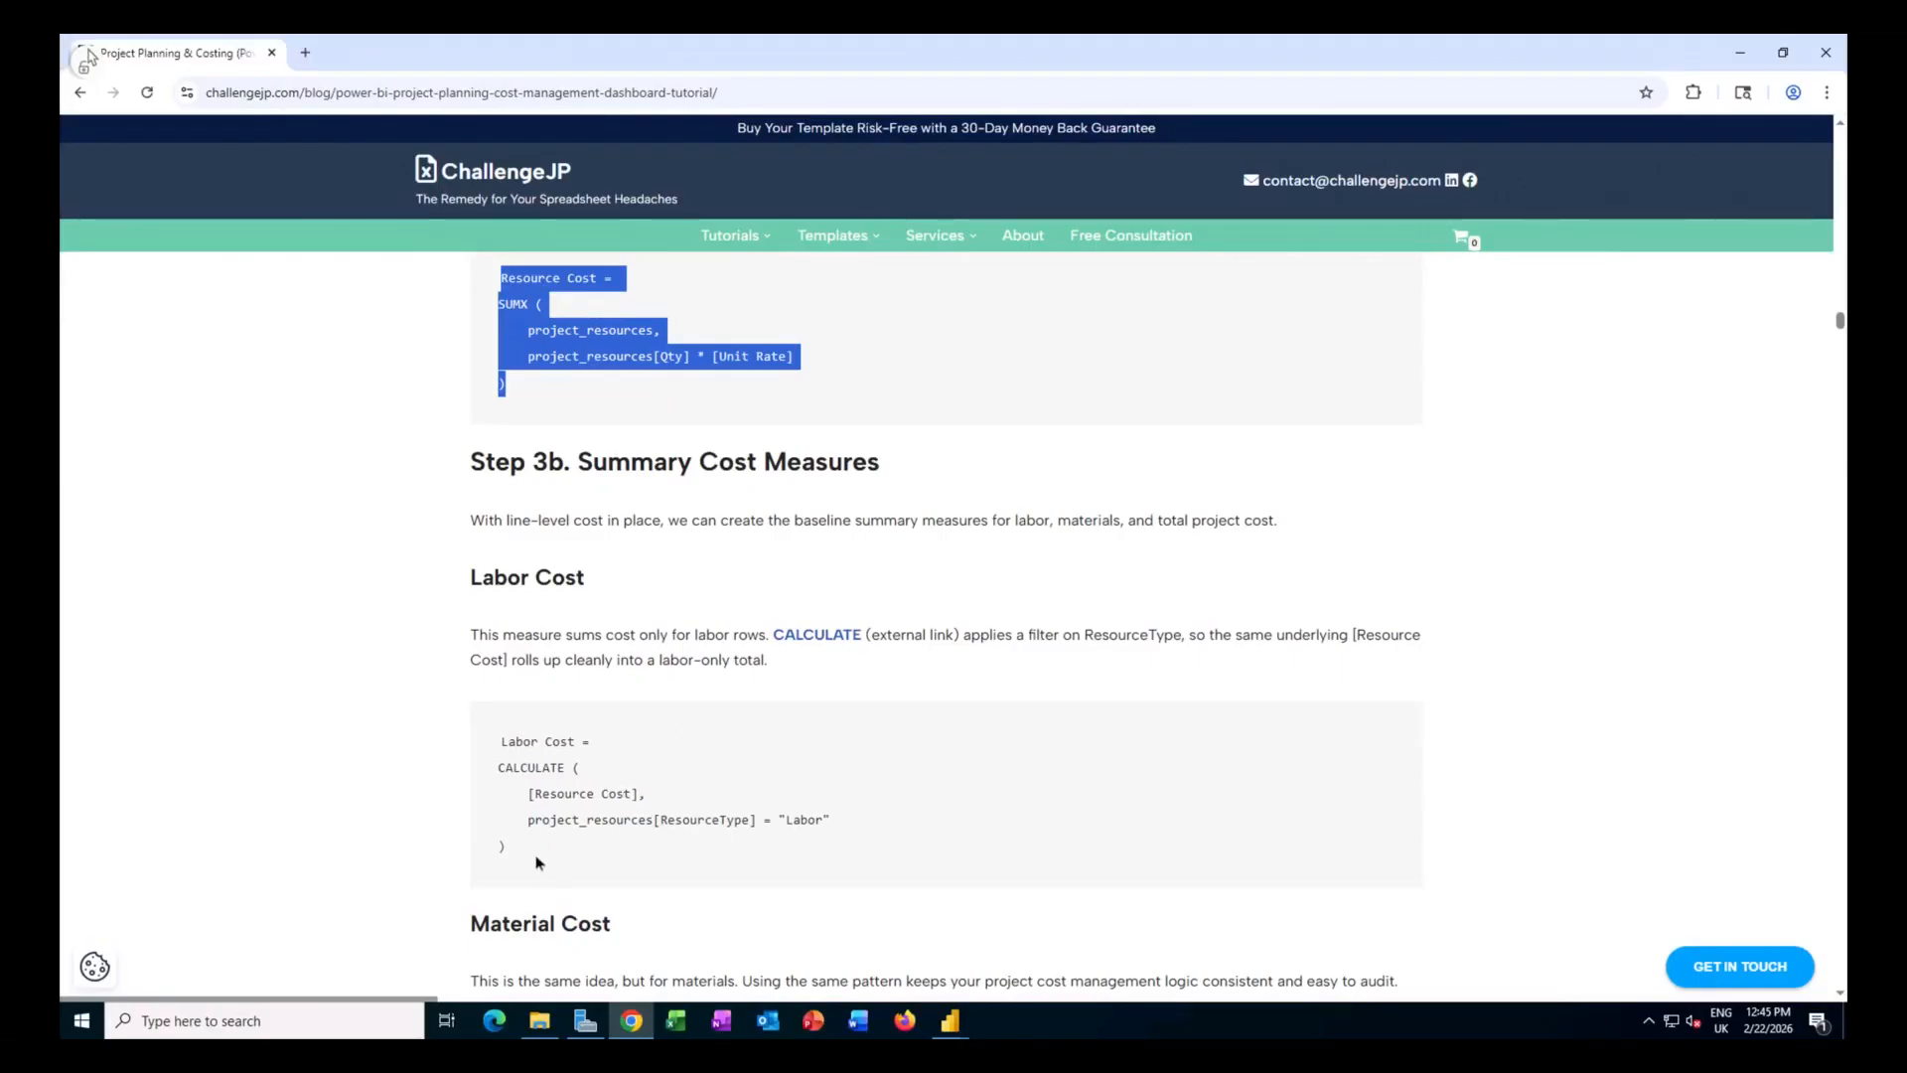
{"action": "left_click_drag", "start_coordinate": [532, 851], "coordinate": [492, 745]}
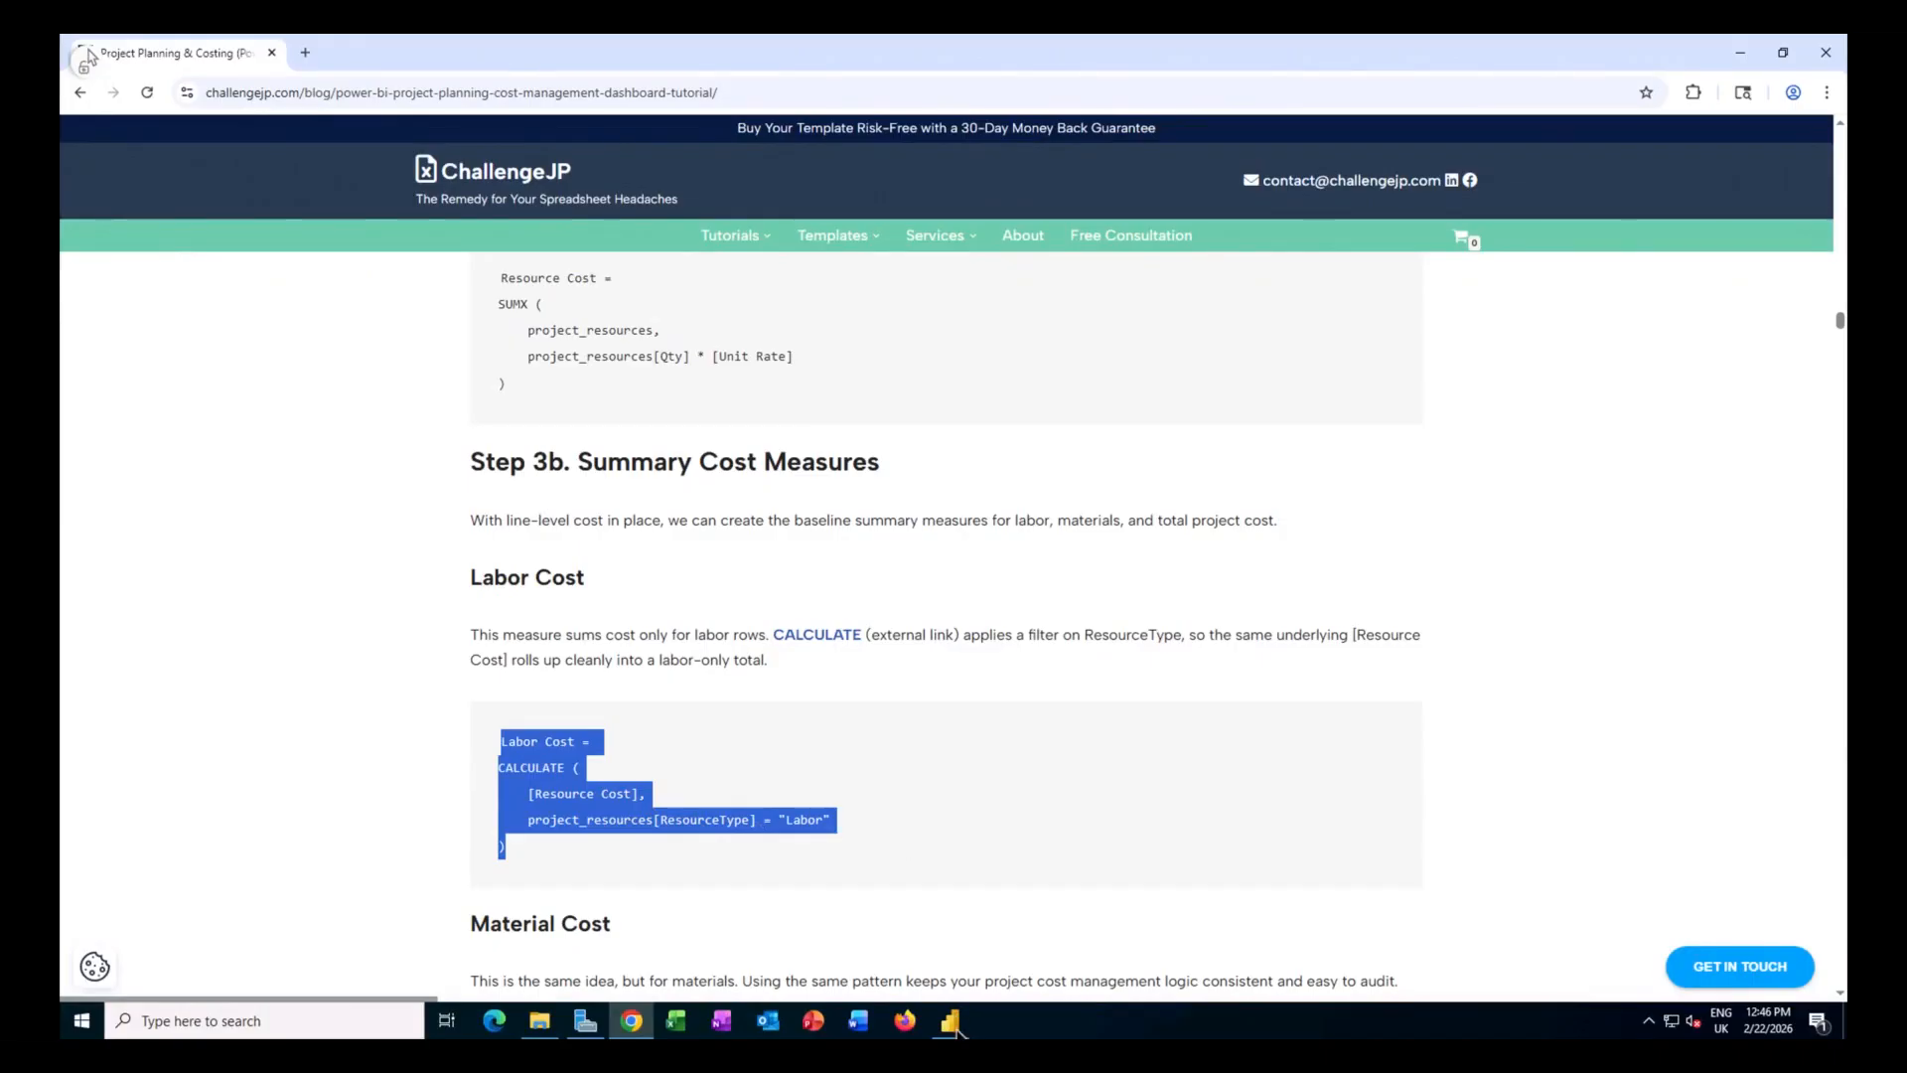
Switch to Project_Plan_practice in Power BI and create a measure in the Base folder from the copied Labor Cost code.
{"action": "mouse_move", "coordinate": [956, 1033]}
{"action": "left_click", "coordinate": [1007, 976]}
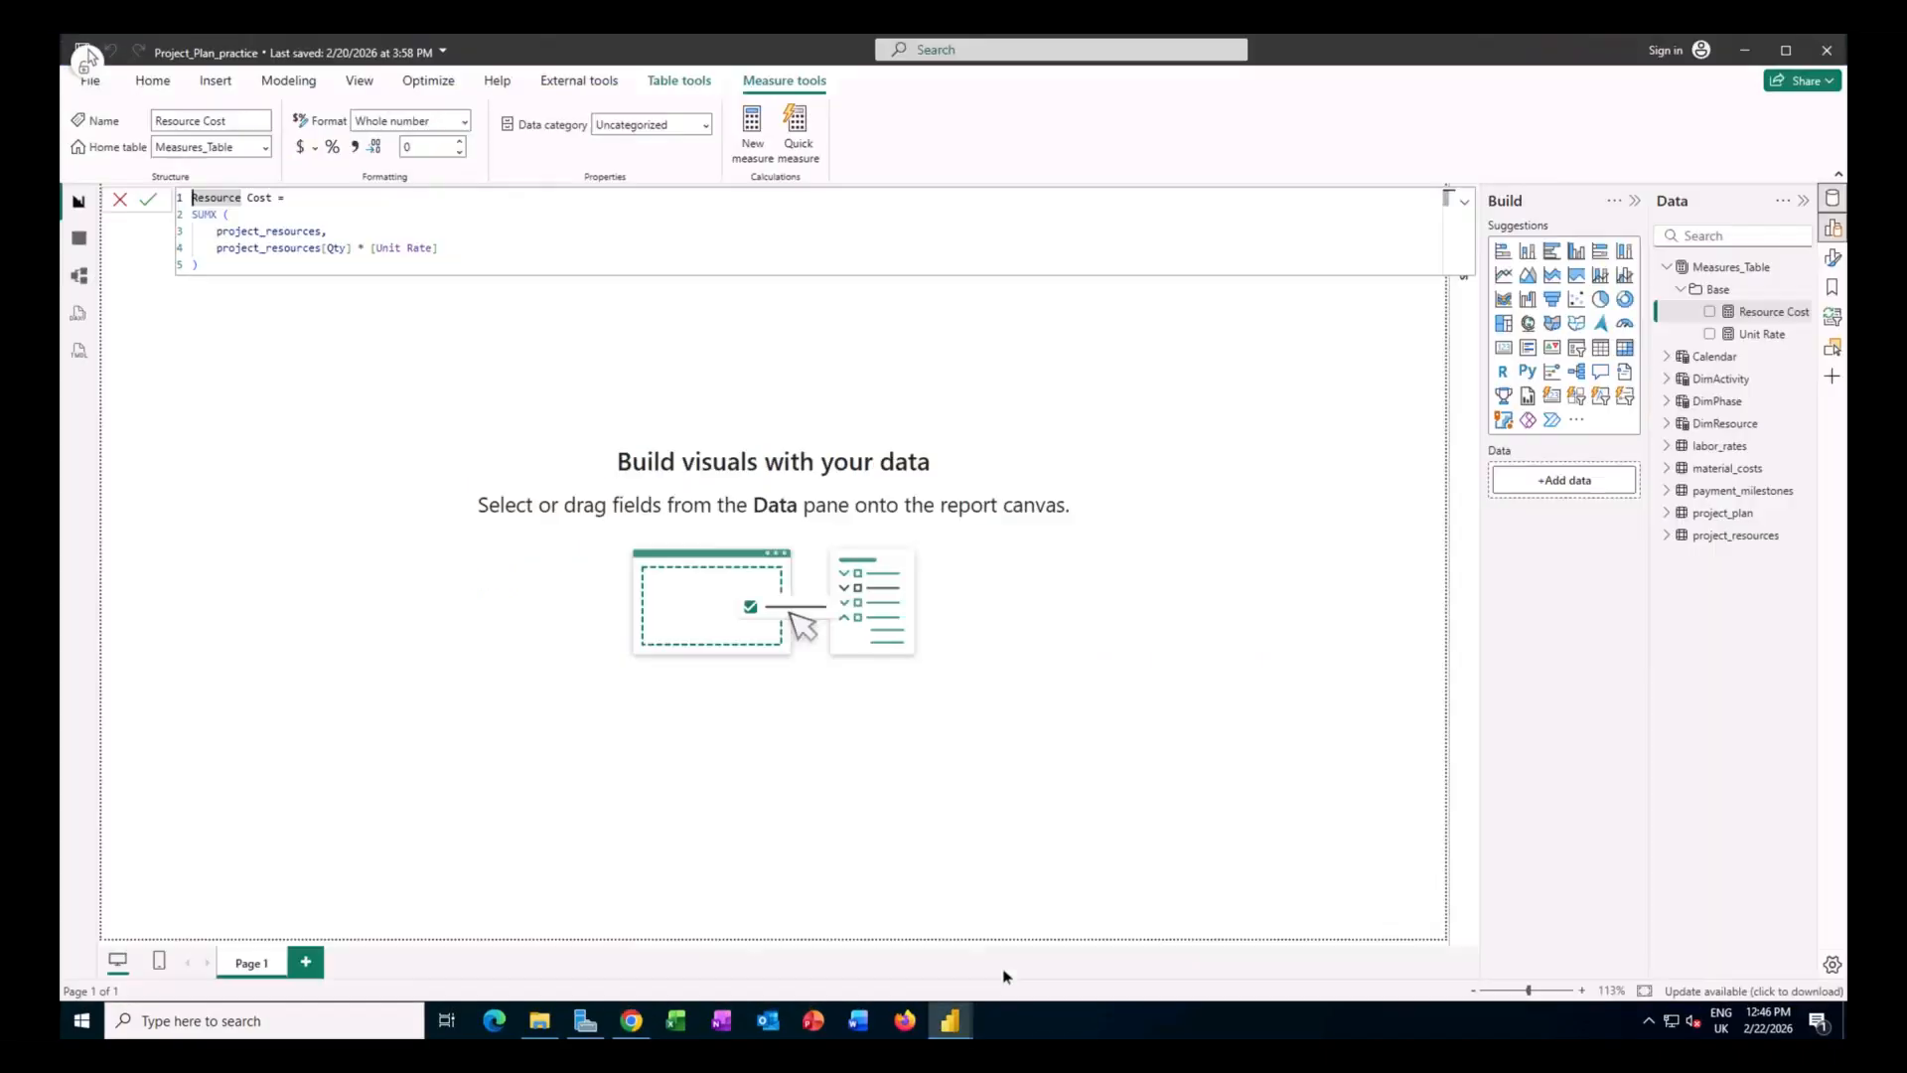
{"action": "right_click", "coordinate": [1724, 291]}
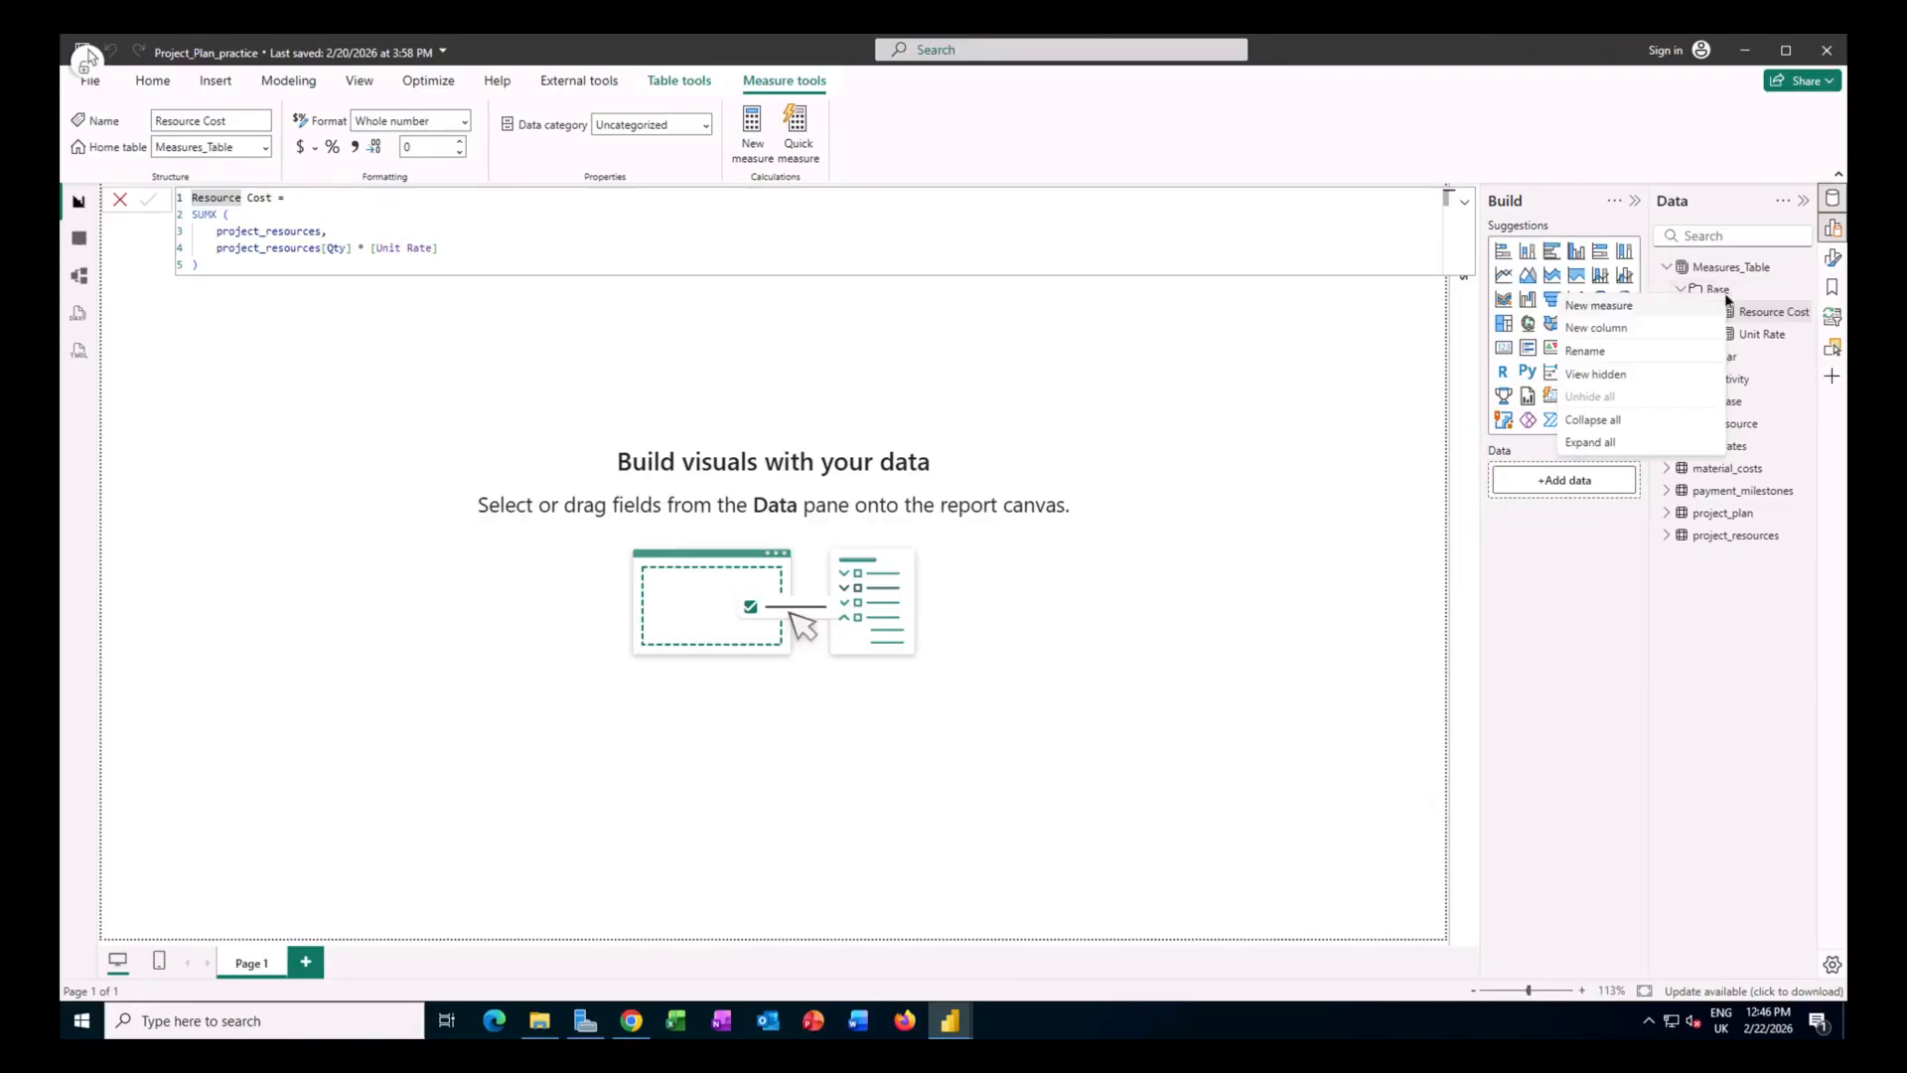
{"action": "left_click", "coordinate": [1669, 307]}
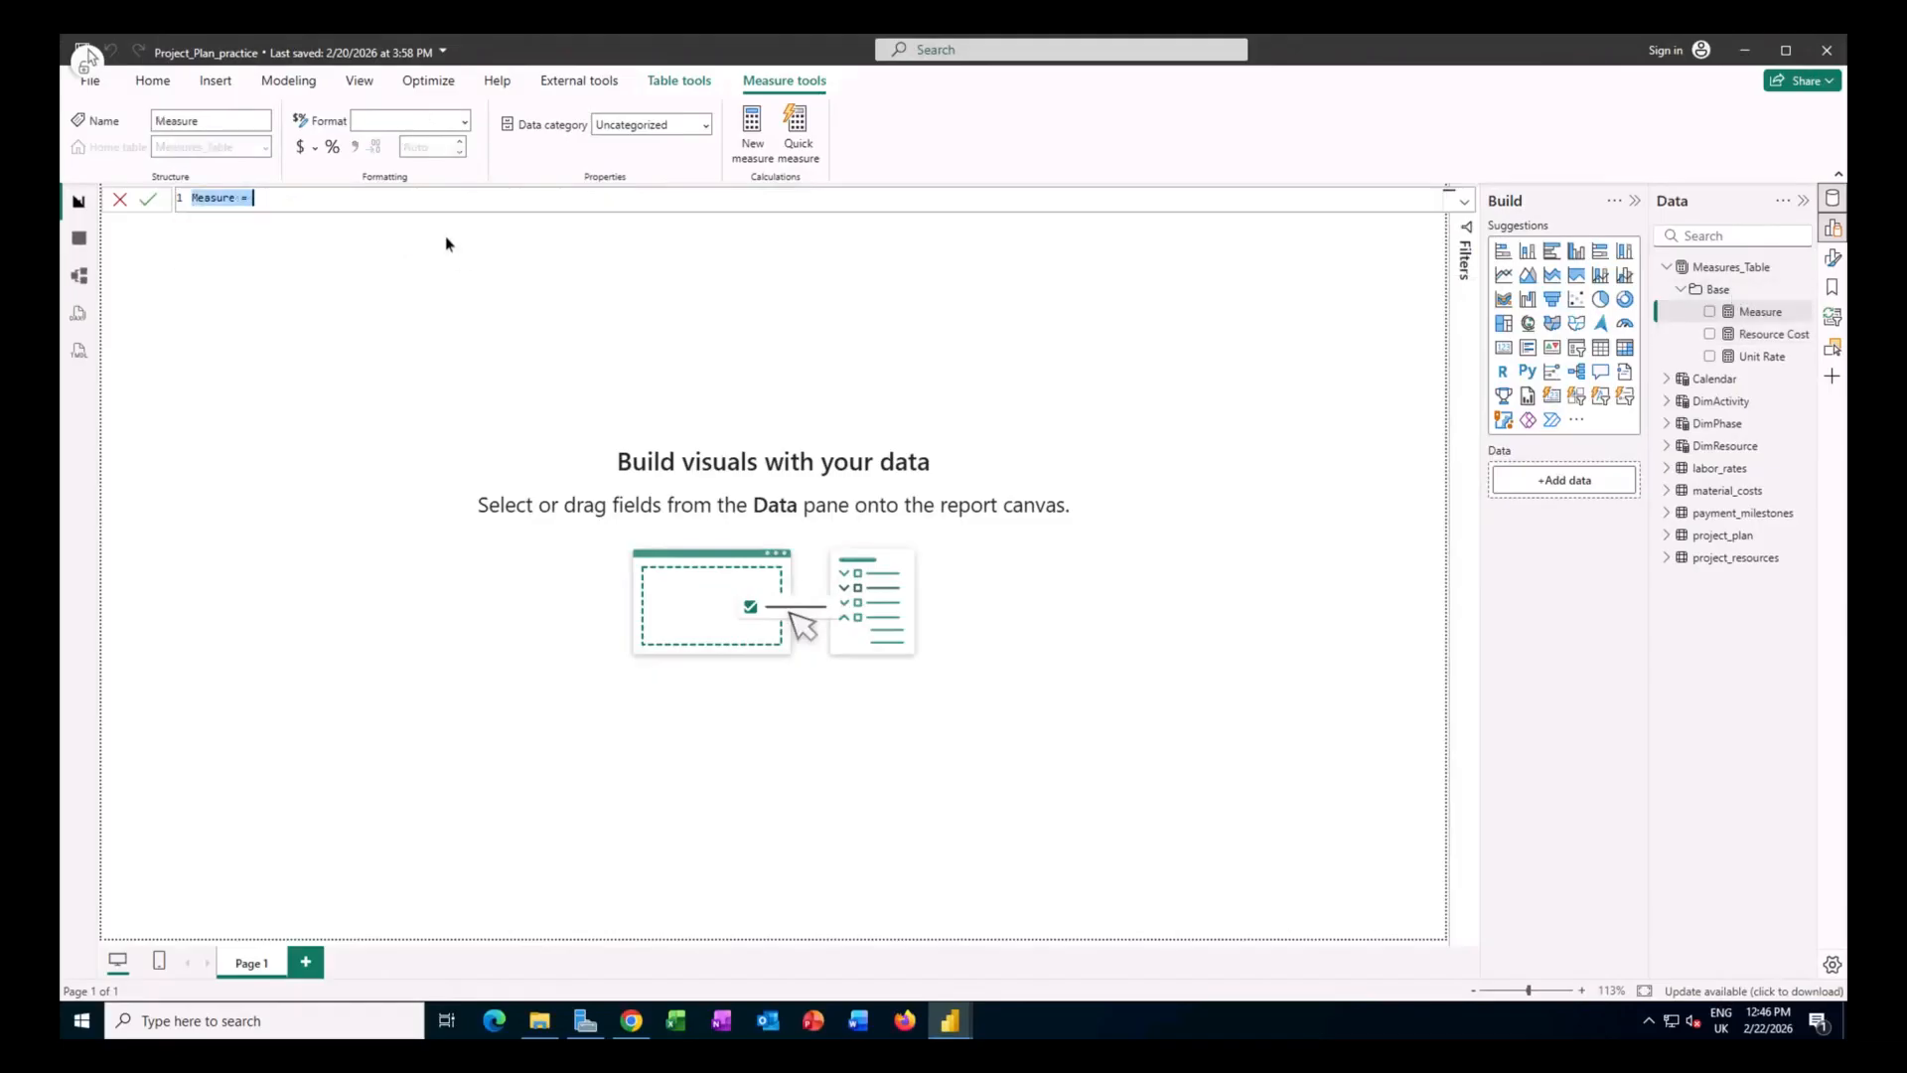
{"action": "key", "text": "ctrl+v"}
{"action": "left_click", "coordinate": [147, 199]}
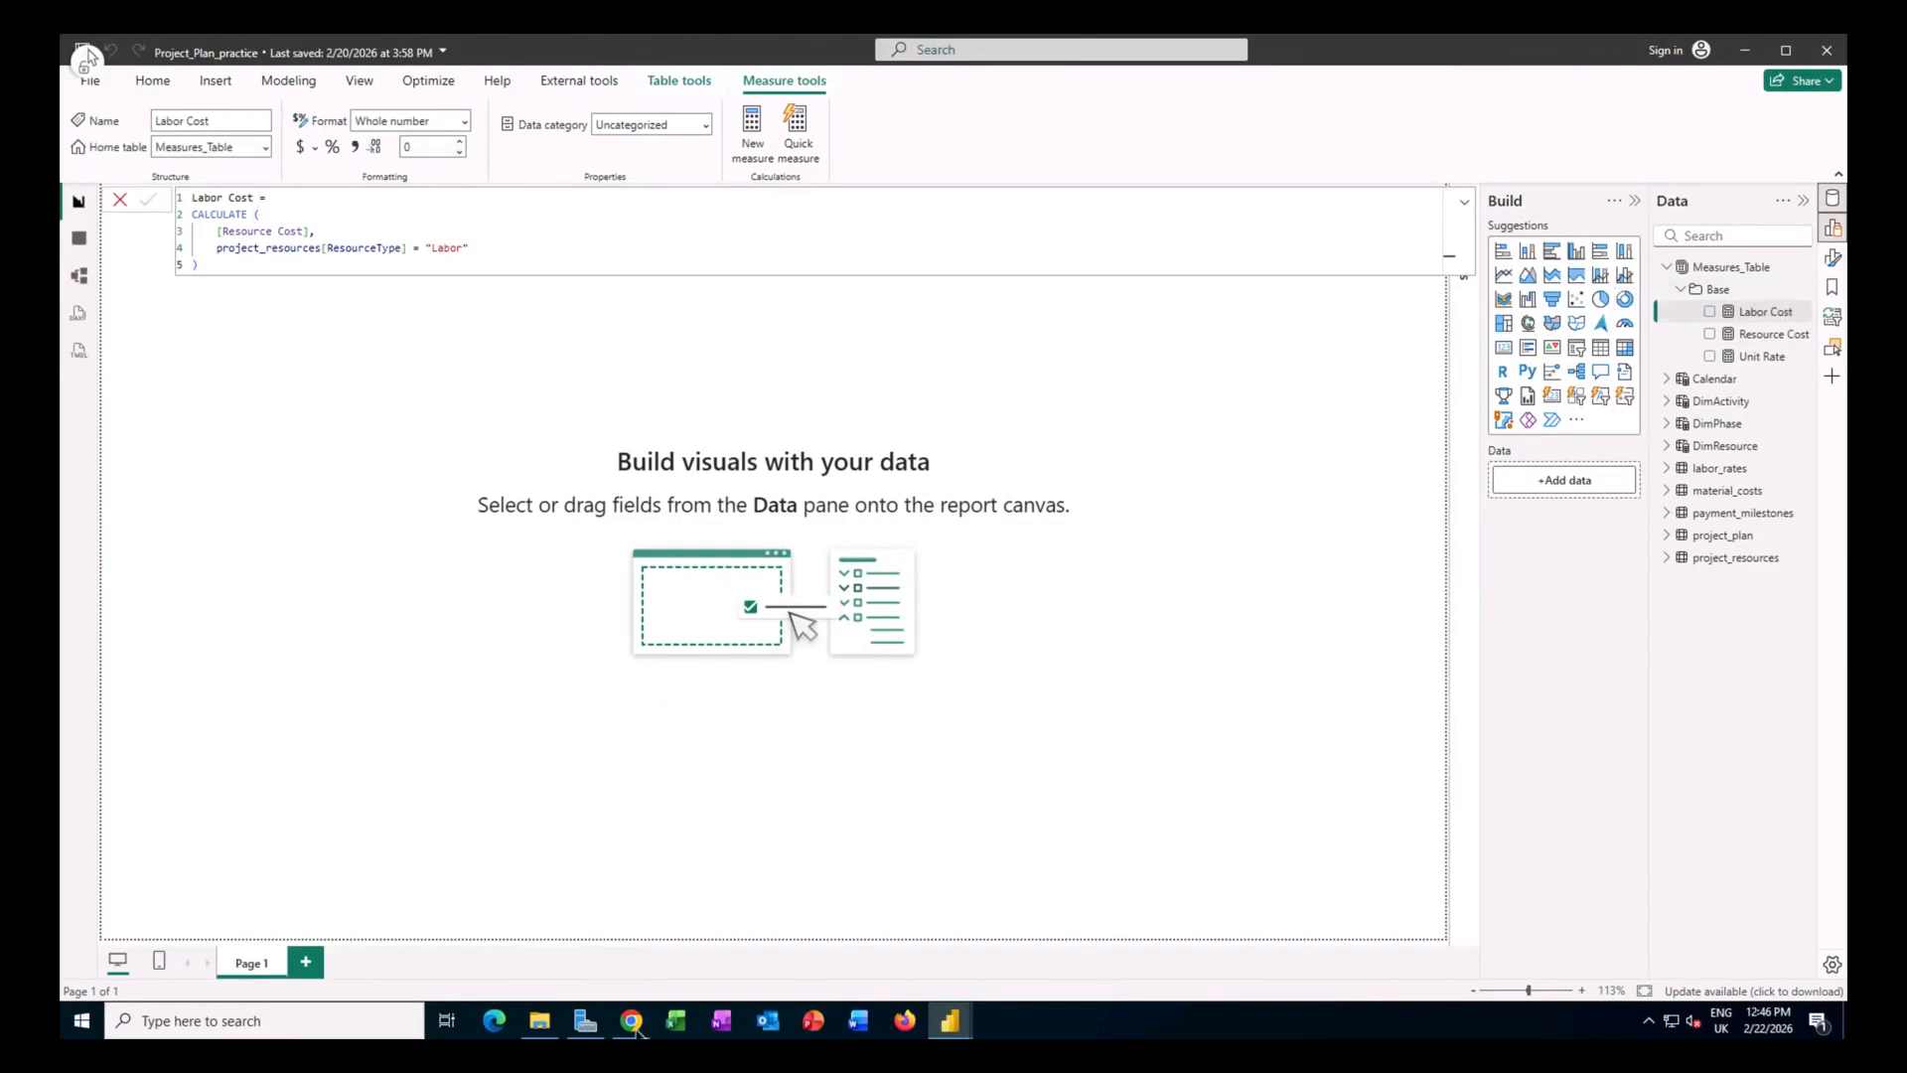
Switch to the tutorial page in Chrome and copy the Material Cost DAX code.
{"action": "mouse_move", "coordinate": [636, 1030]}
{"action": "left_click", "coordinate": [661, 966]}
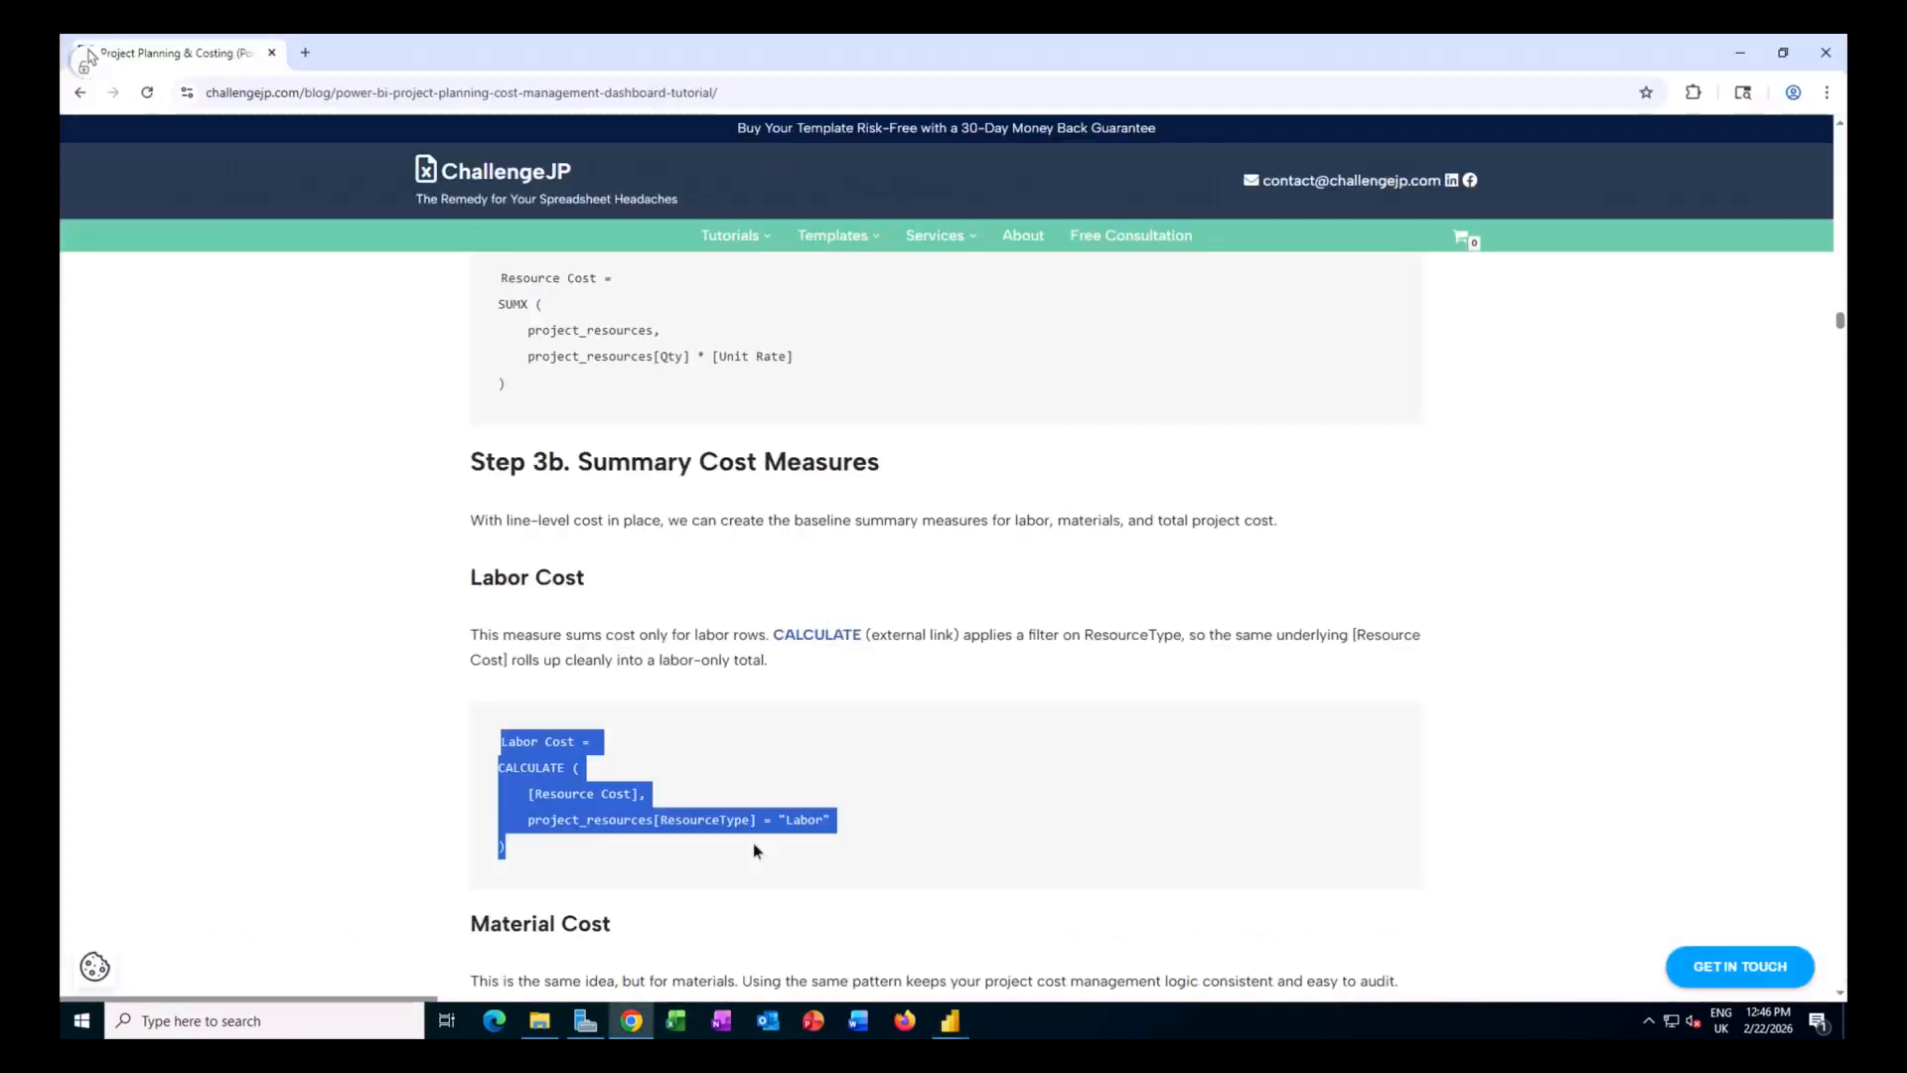
{"action": "scroll", "coordinate": [987, 560], "scroll_direction": "down", "scroll_amount": 4}
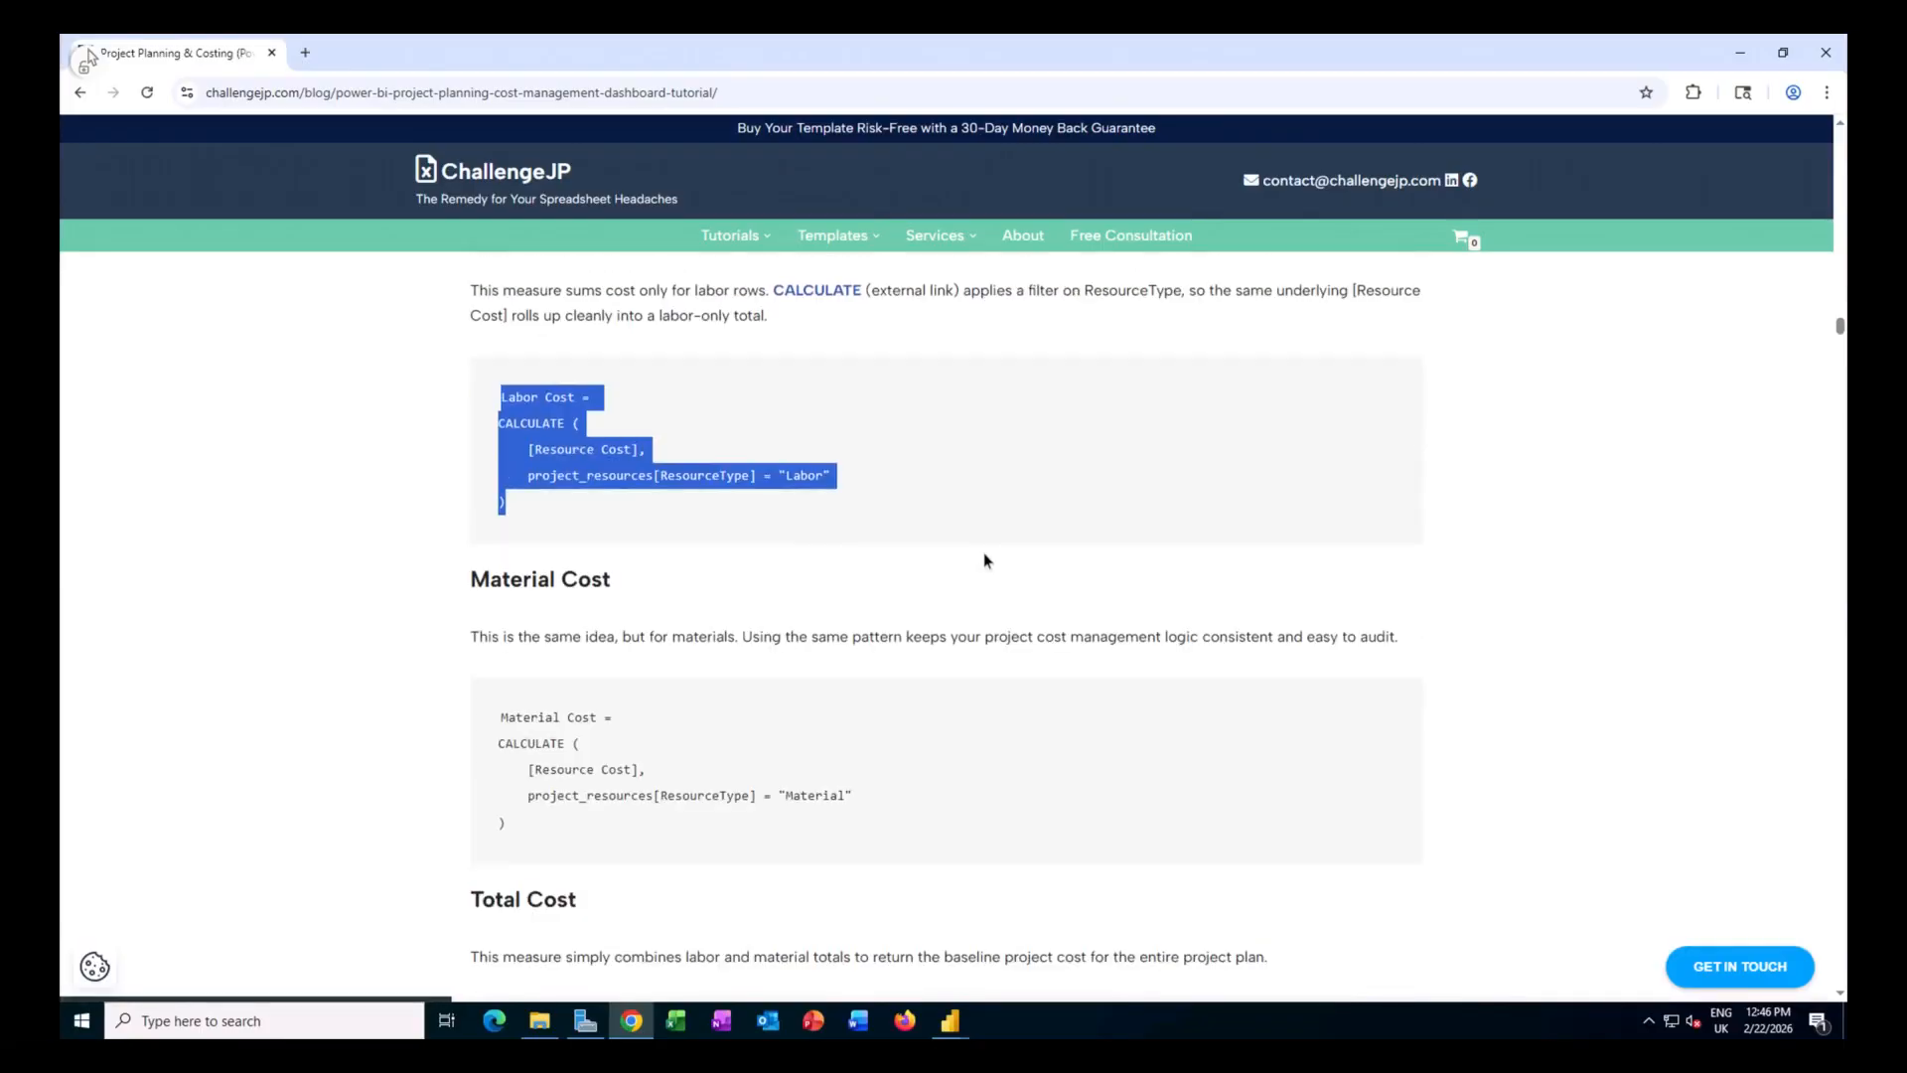
{"action": "left_click_drag", "start_coordinate": [512, 744], "coordinate": [528, 639]}
{"action": "right_click", "coordinate": [527, 640]}
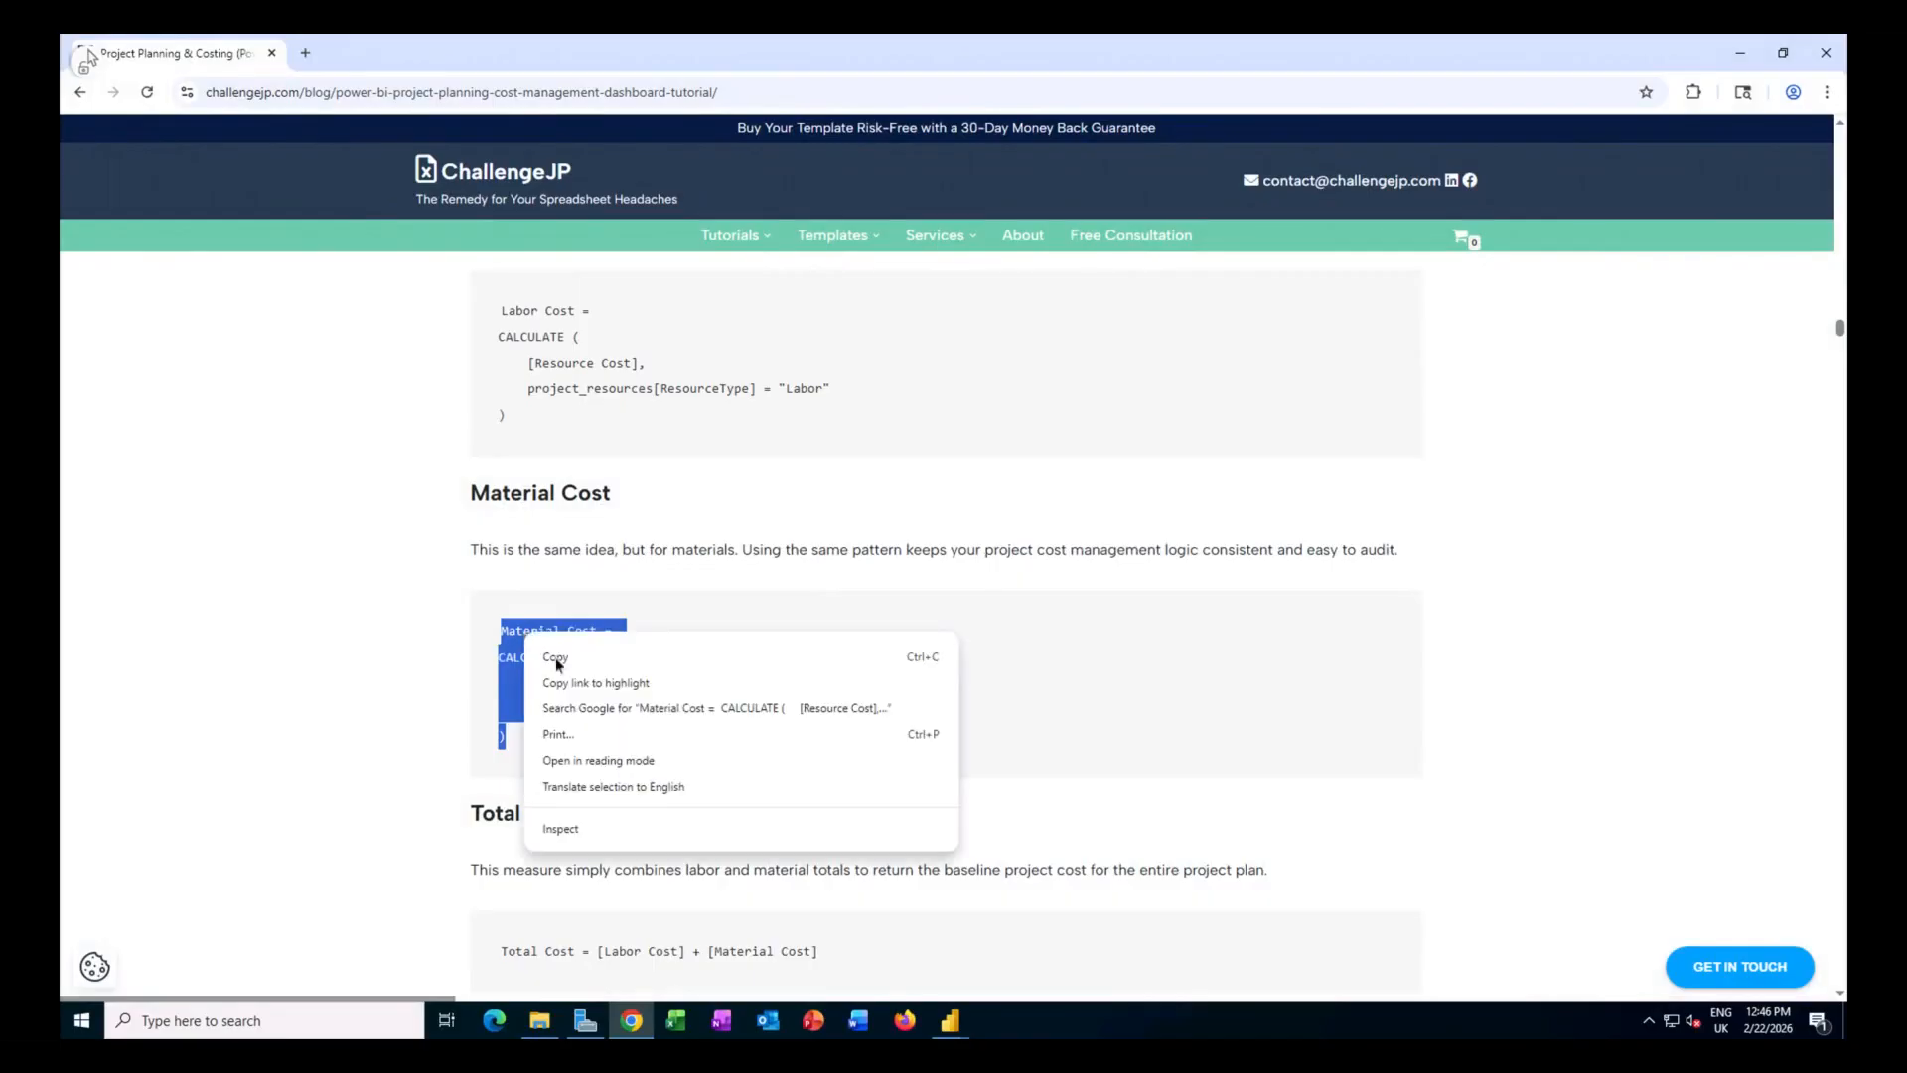
{"action": "left_click", "coordinate": [557, 662]}
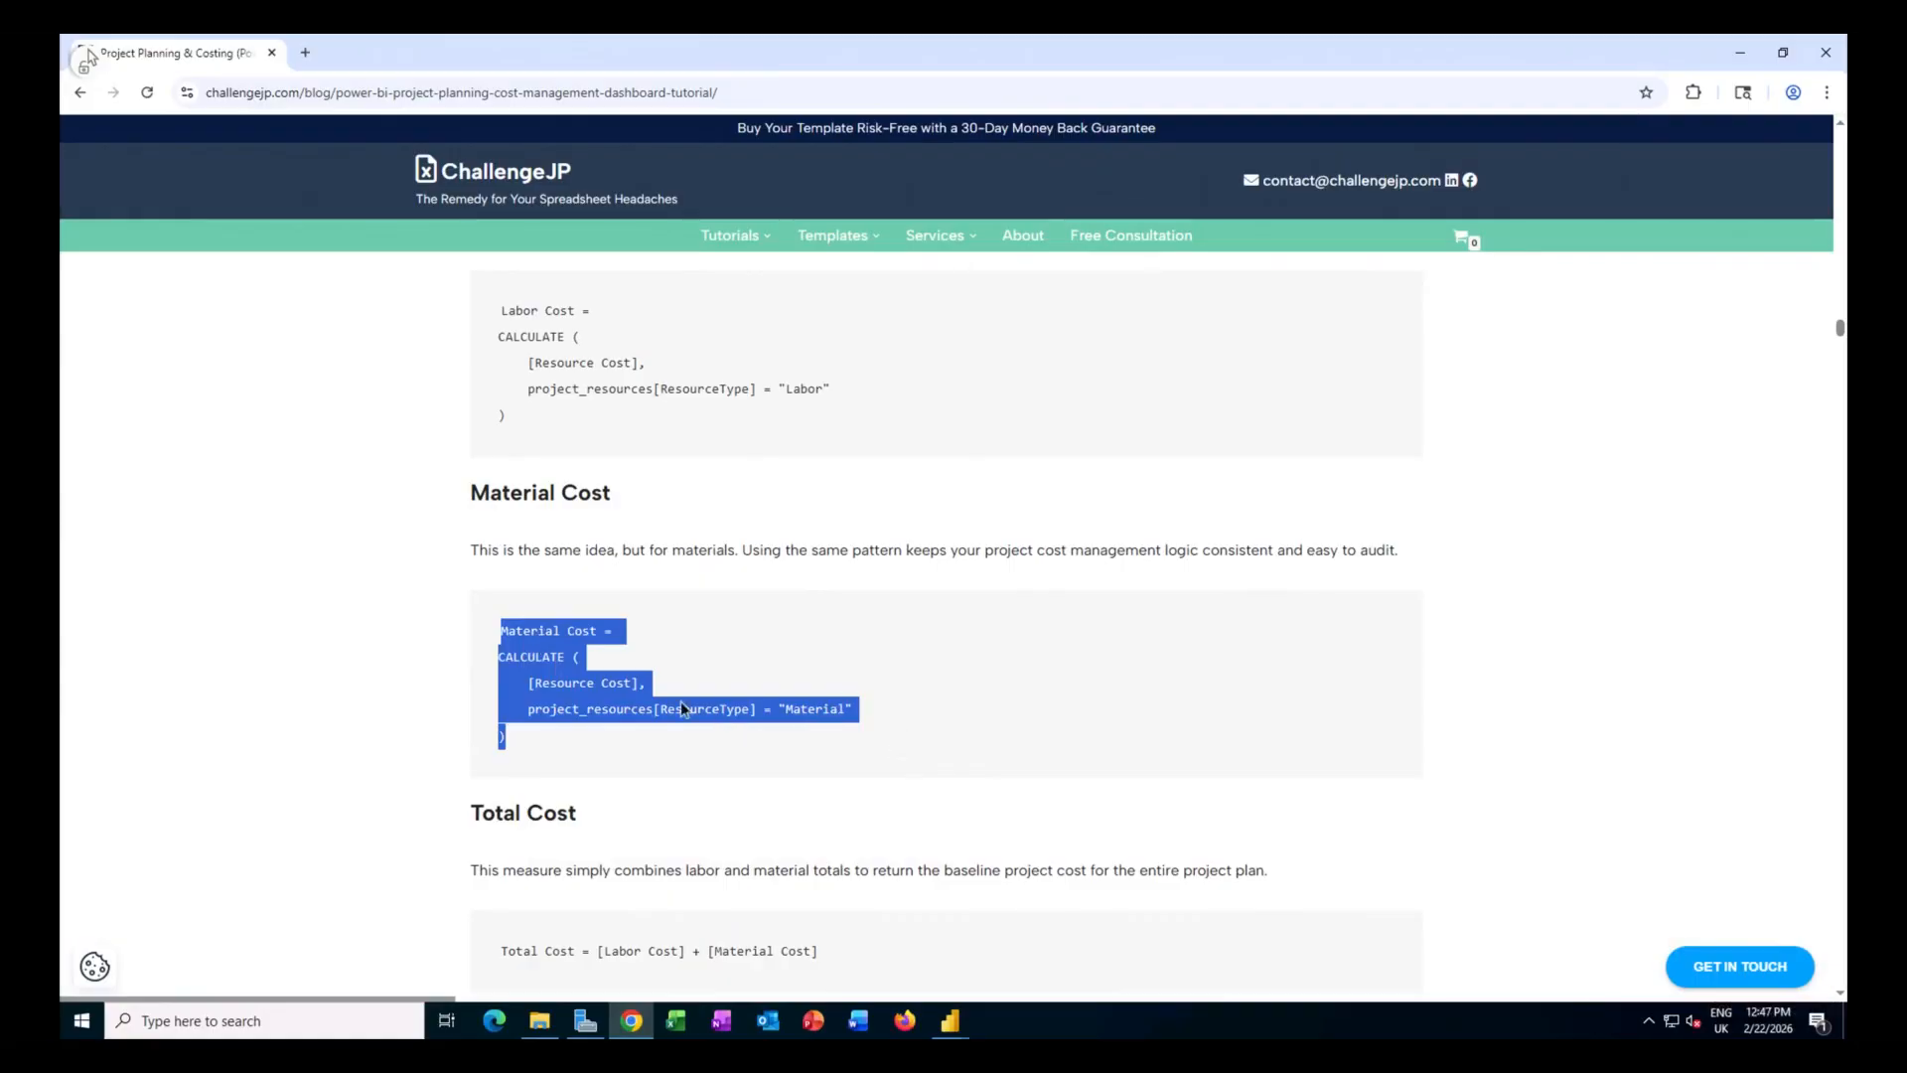
Return to Power BI and add a measure in the Base folder using the copied Material Cost code.
{"action": "key", "text": "alt+Tab"}
{"action": "right_click", "coordinate": [1730, 293]}
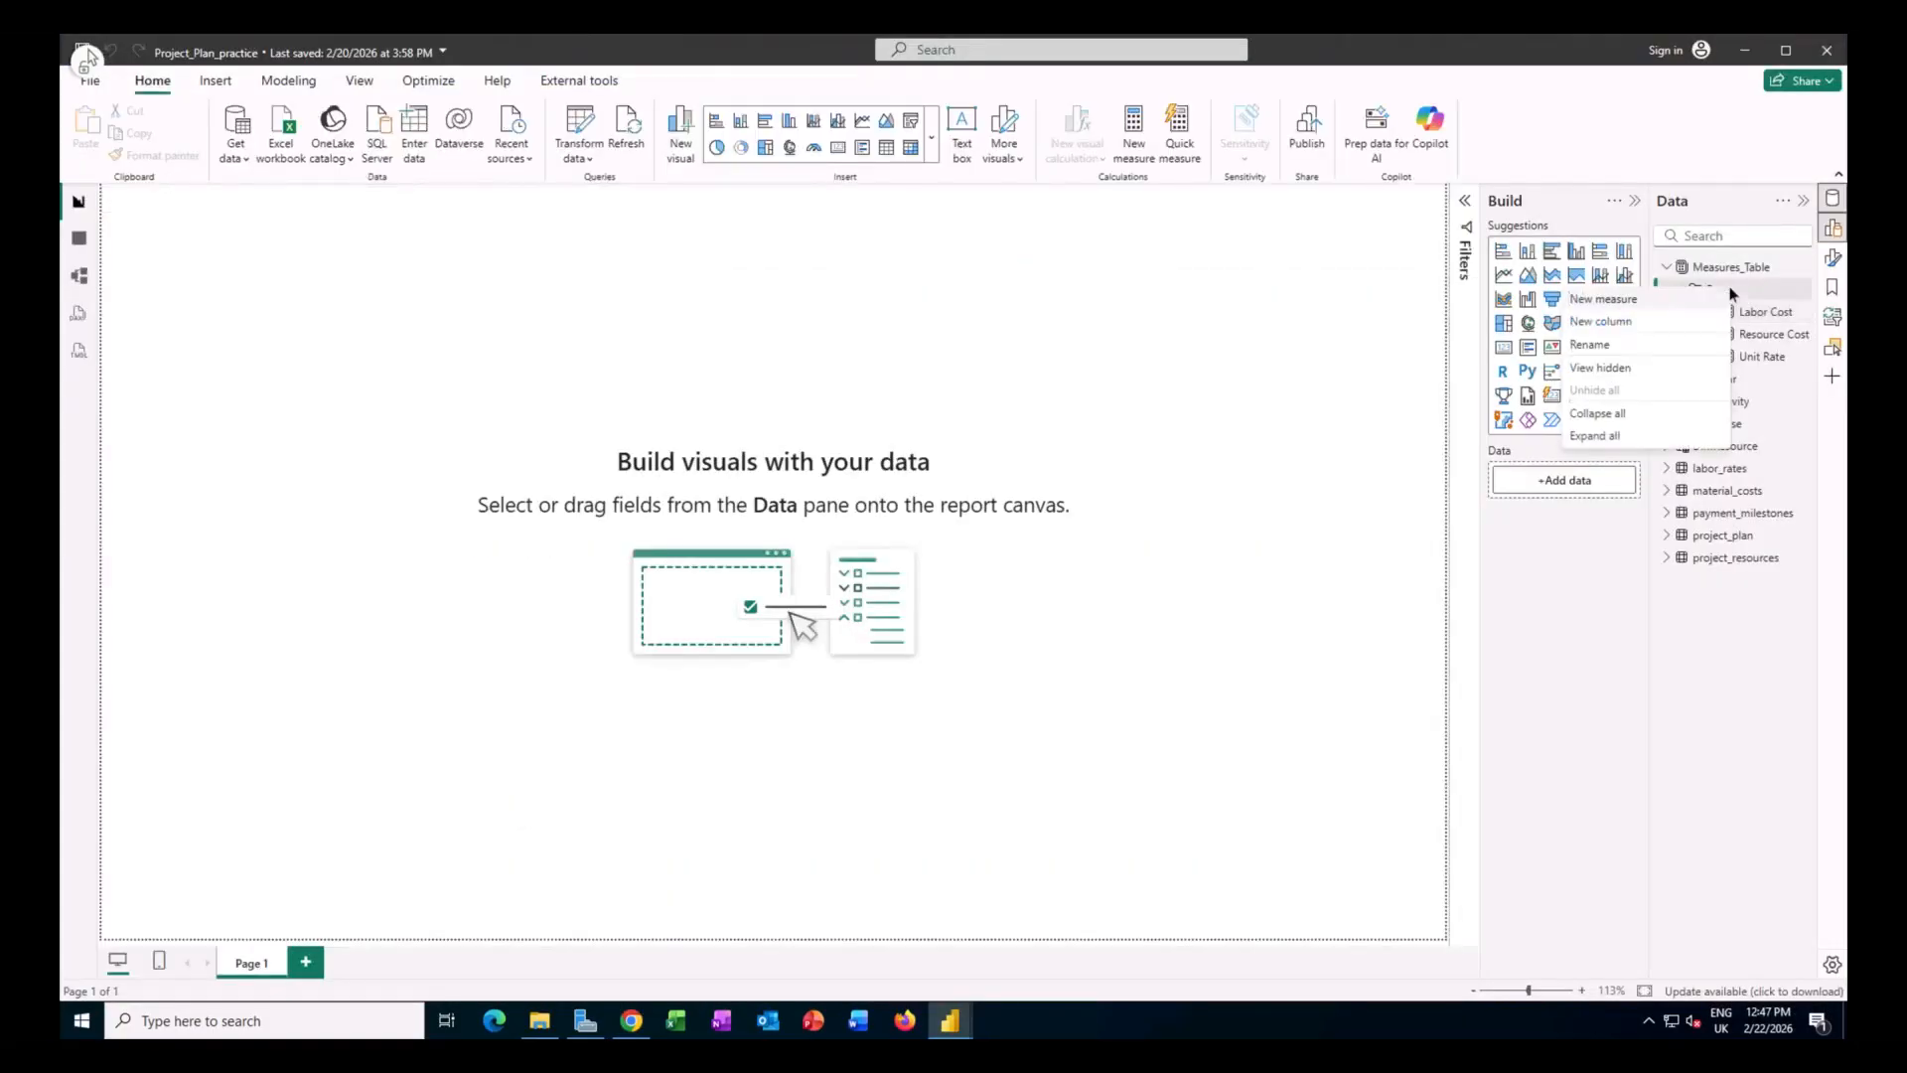
{"action": "left_click", "coordinate": [1631, 301]}
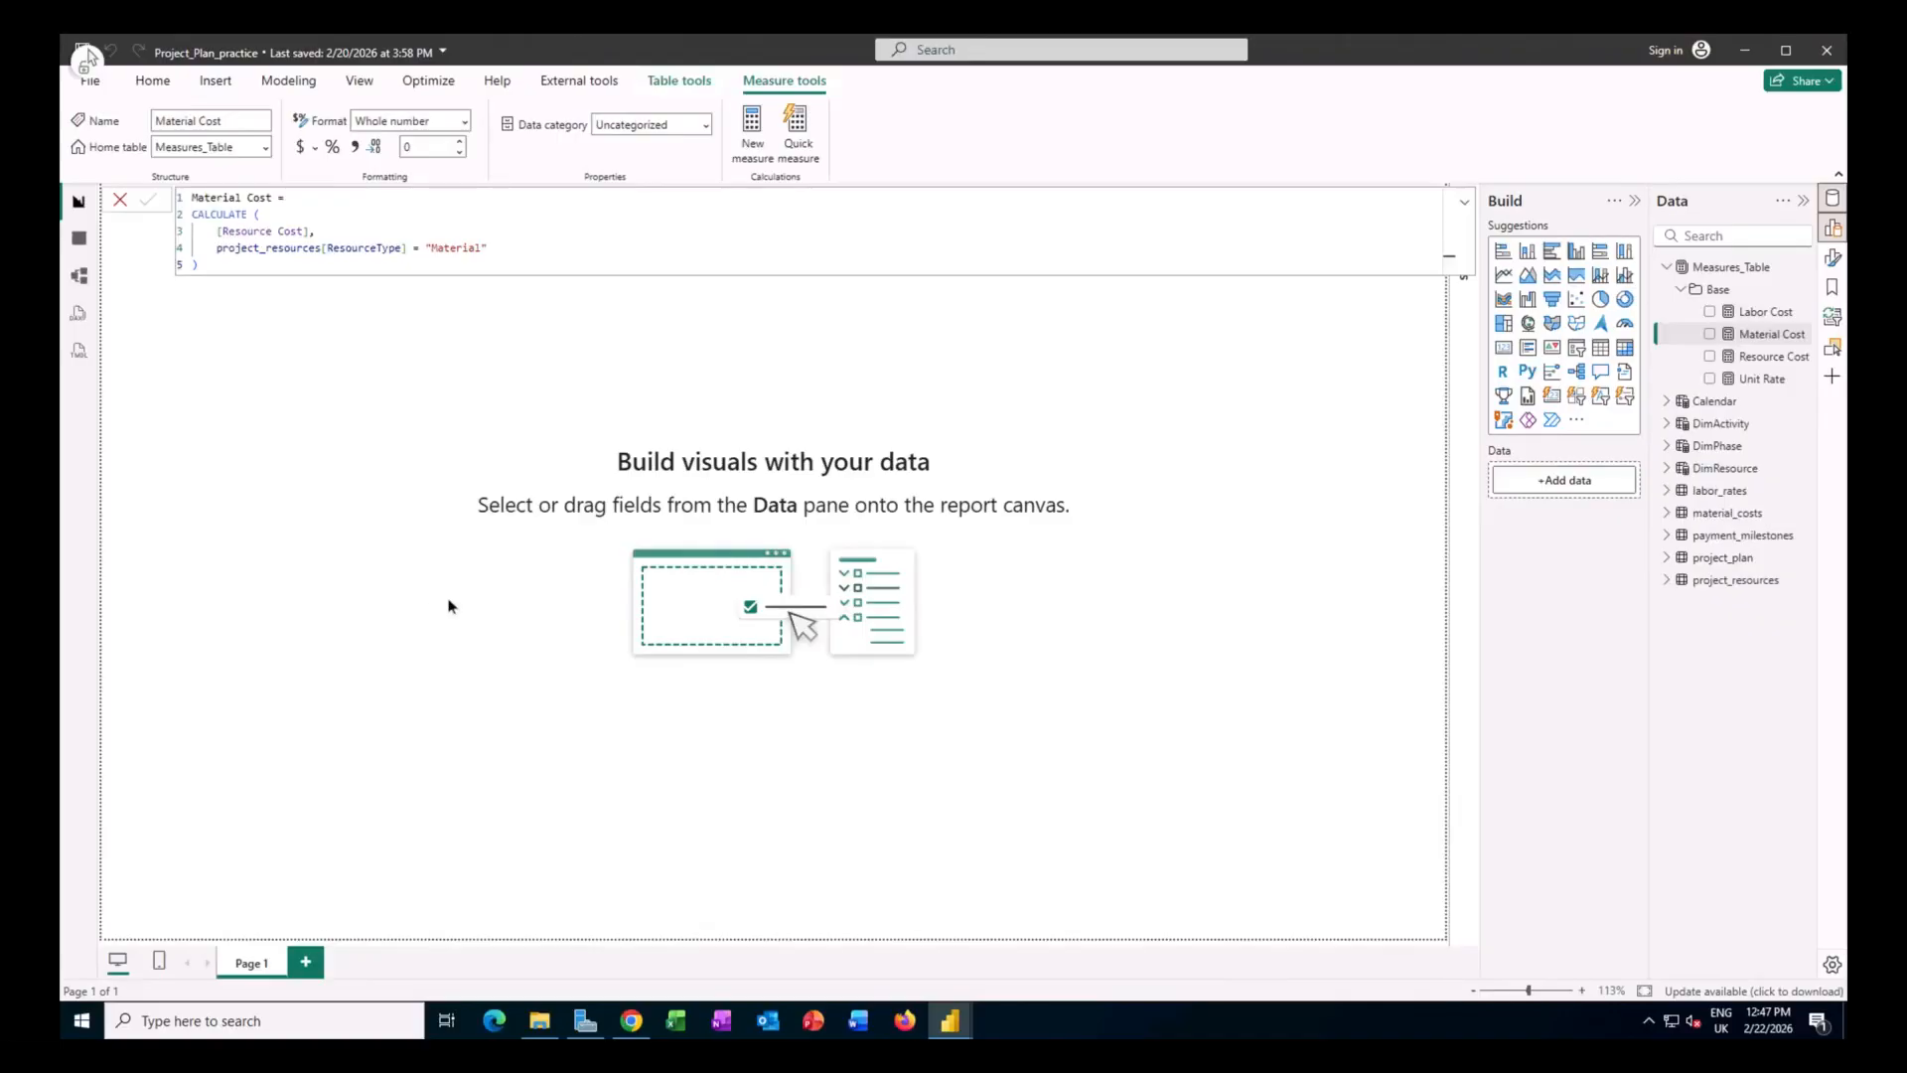
Copy the Total Cost formula from the tutorial page in Chrome and create it as a measure in the Base folder in Power BI.
{"action": "mouse_move", "coordinate": [626, 1033]}
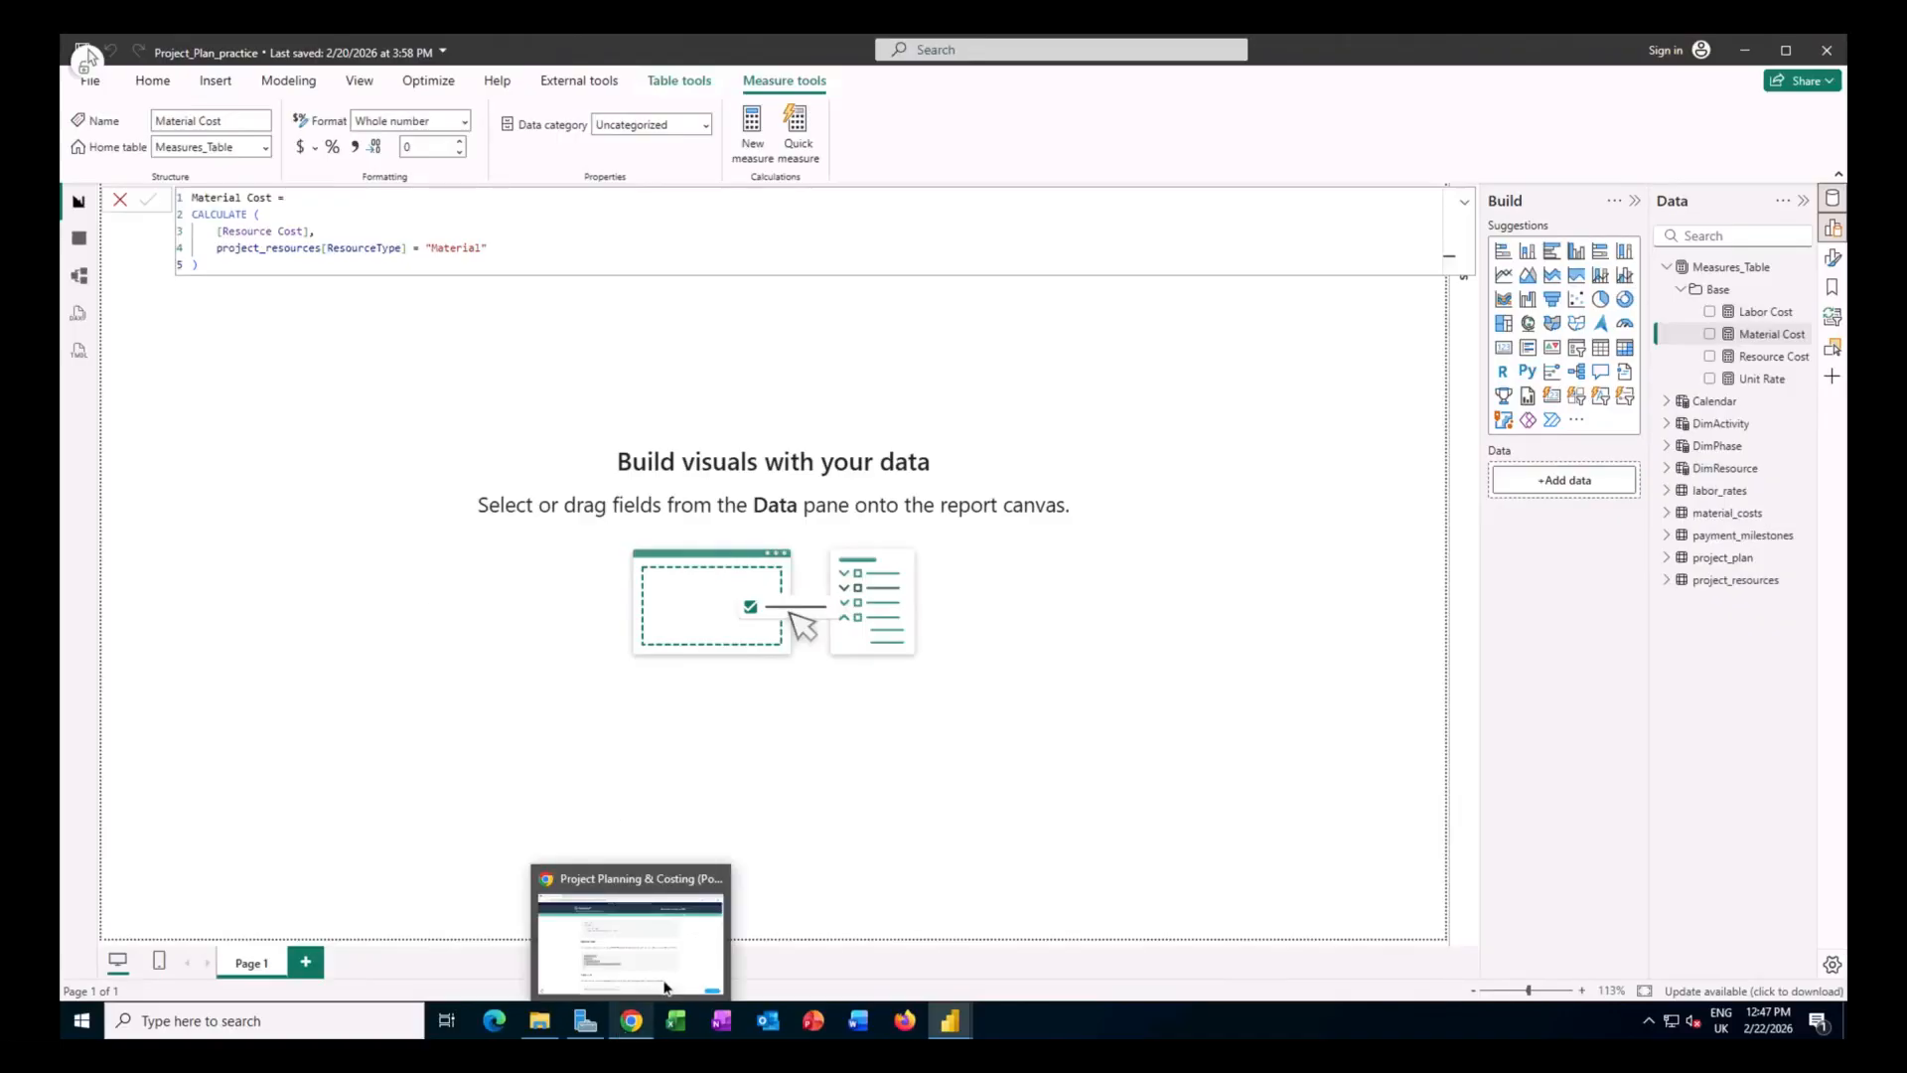
{"action": "left_click", "coordinate": [685, 884]}
{"action": "scroll", "coordinate": [906, 669], "scroll_direction": "down", "scroll_amount": 2}
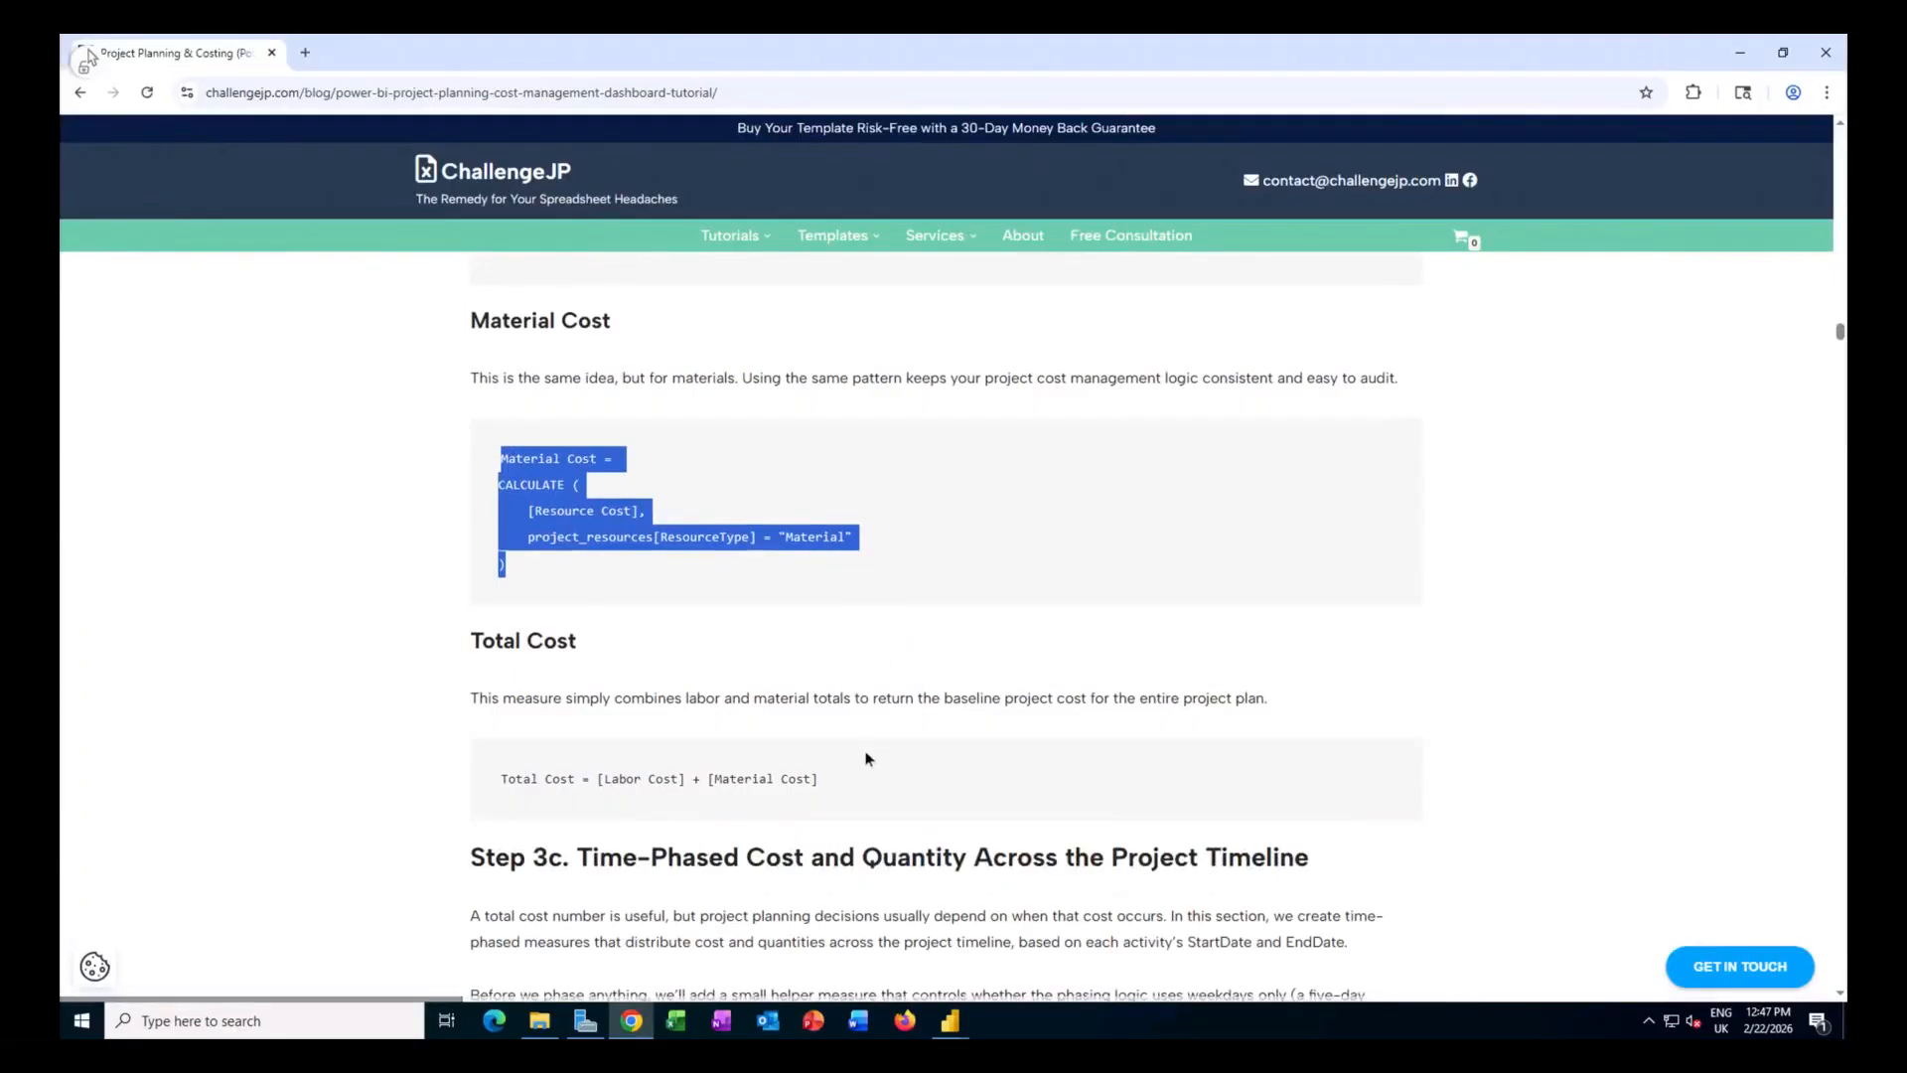
{"action": "left_click_drag", "start_coordinate": [849, 785], "coordinate": [495, 790]}
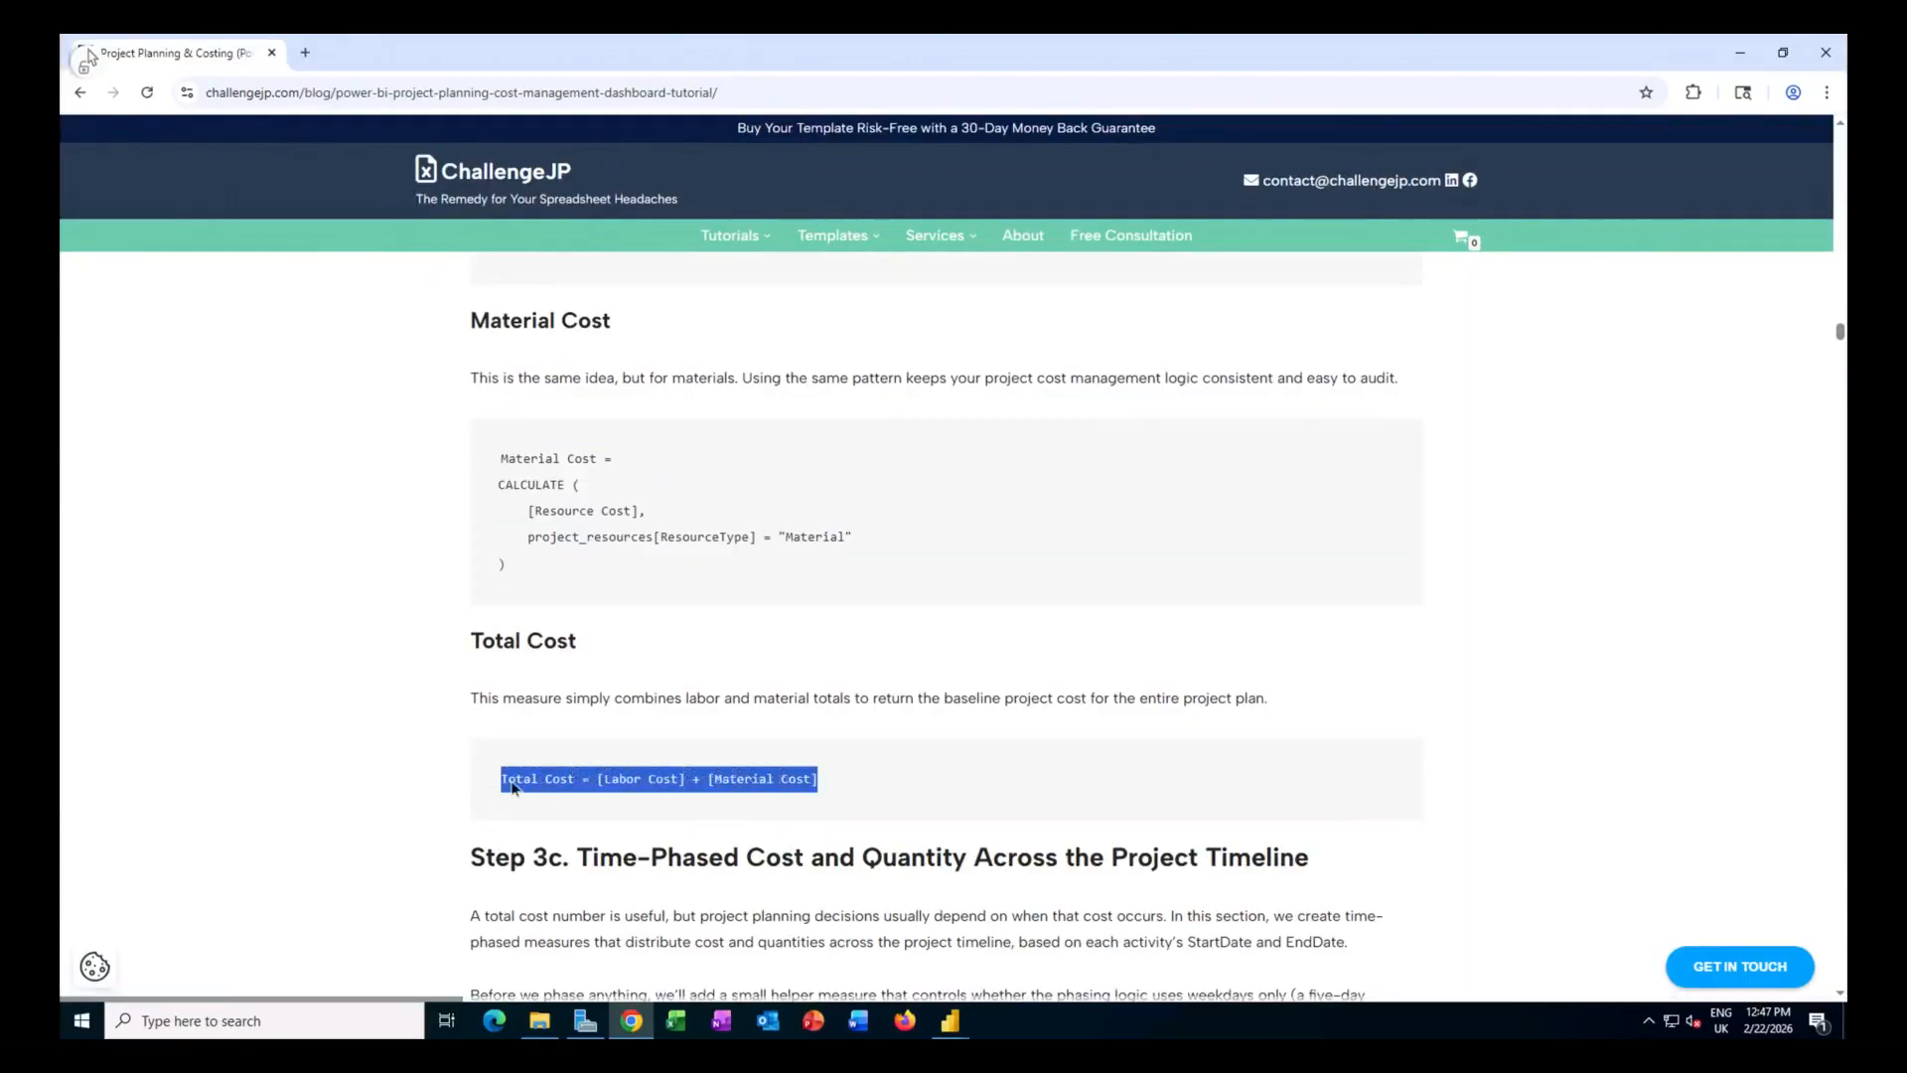
{"action": "key", "text": "ctrl+c"}
{"action": "key", "text": "alt+Tab"}
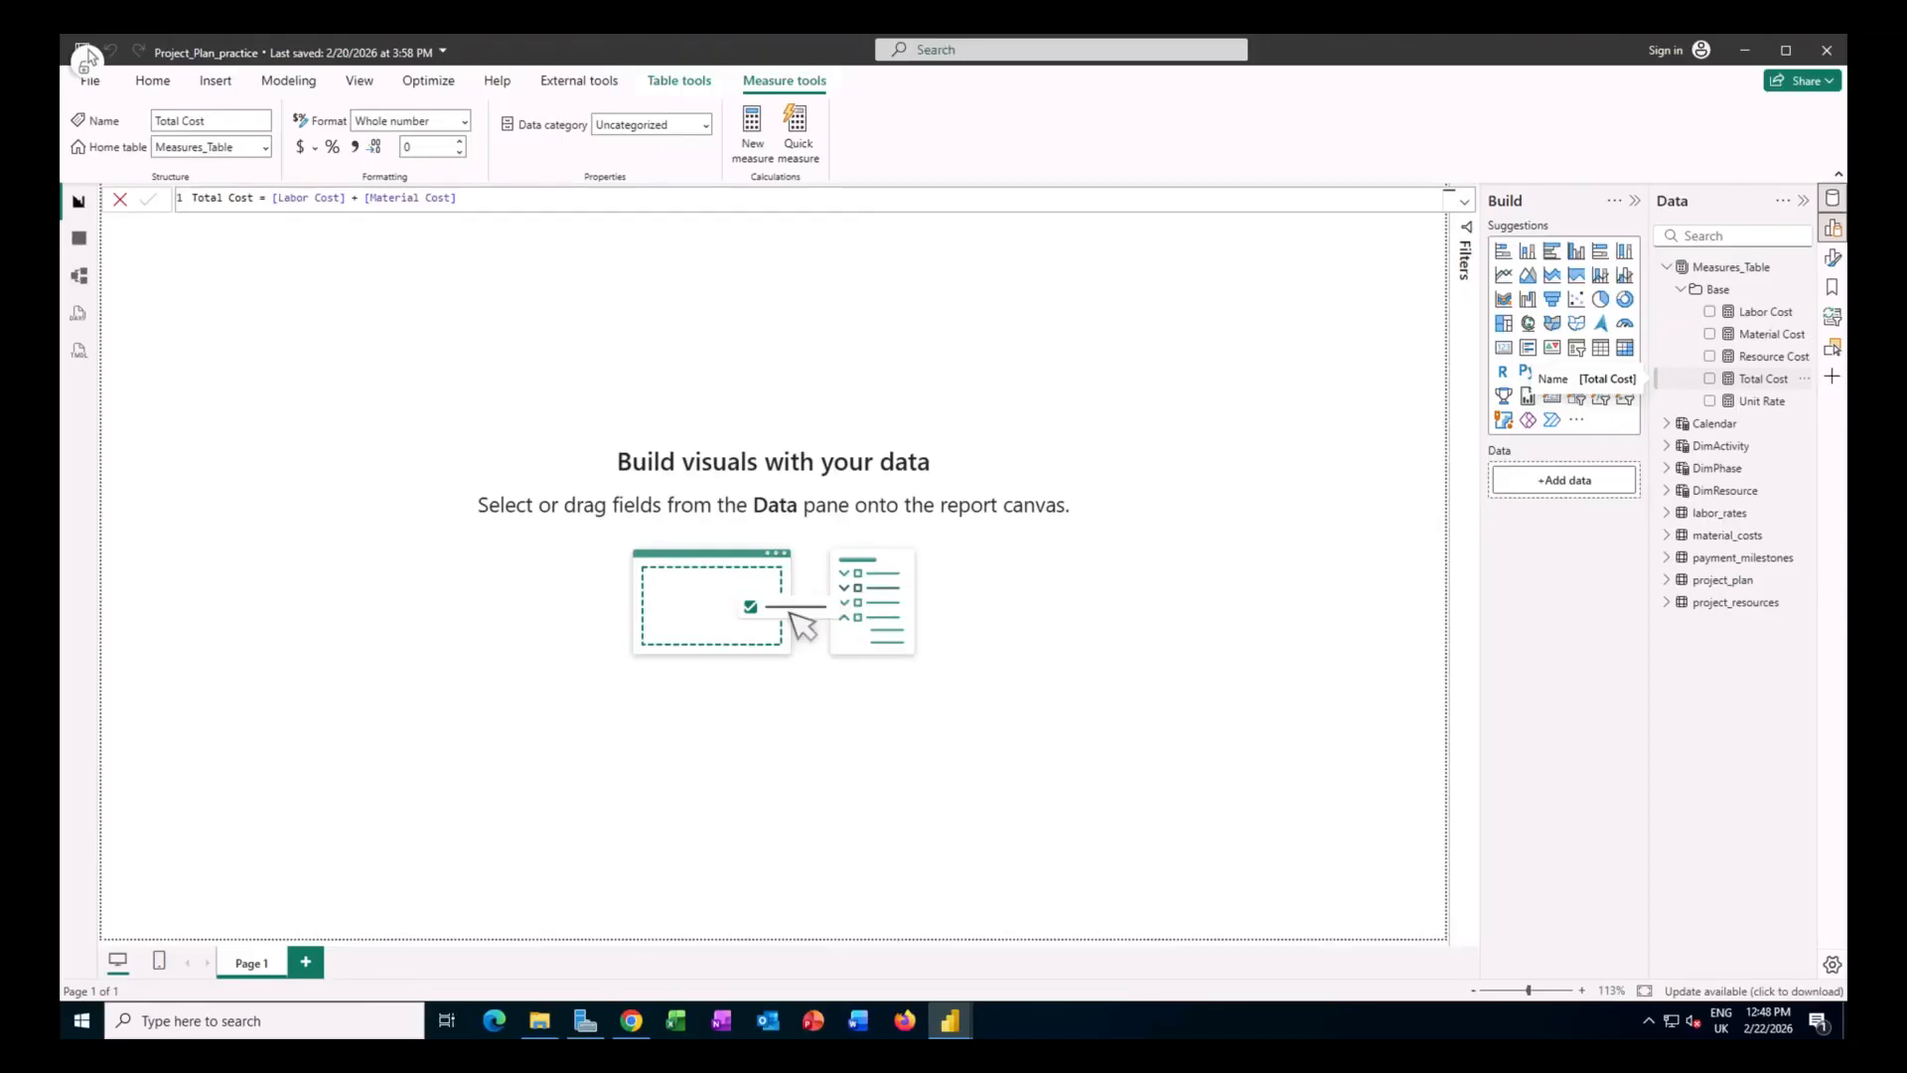
Insert a Card (new) visual showing Labor Cost, Material Cost and Total Cost, then widen it and reduce its height.
{"action": "left_click", "coordinate": [705, 304]}
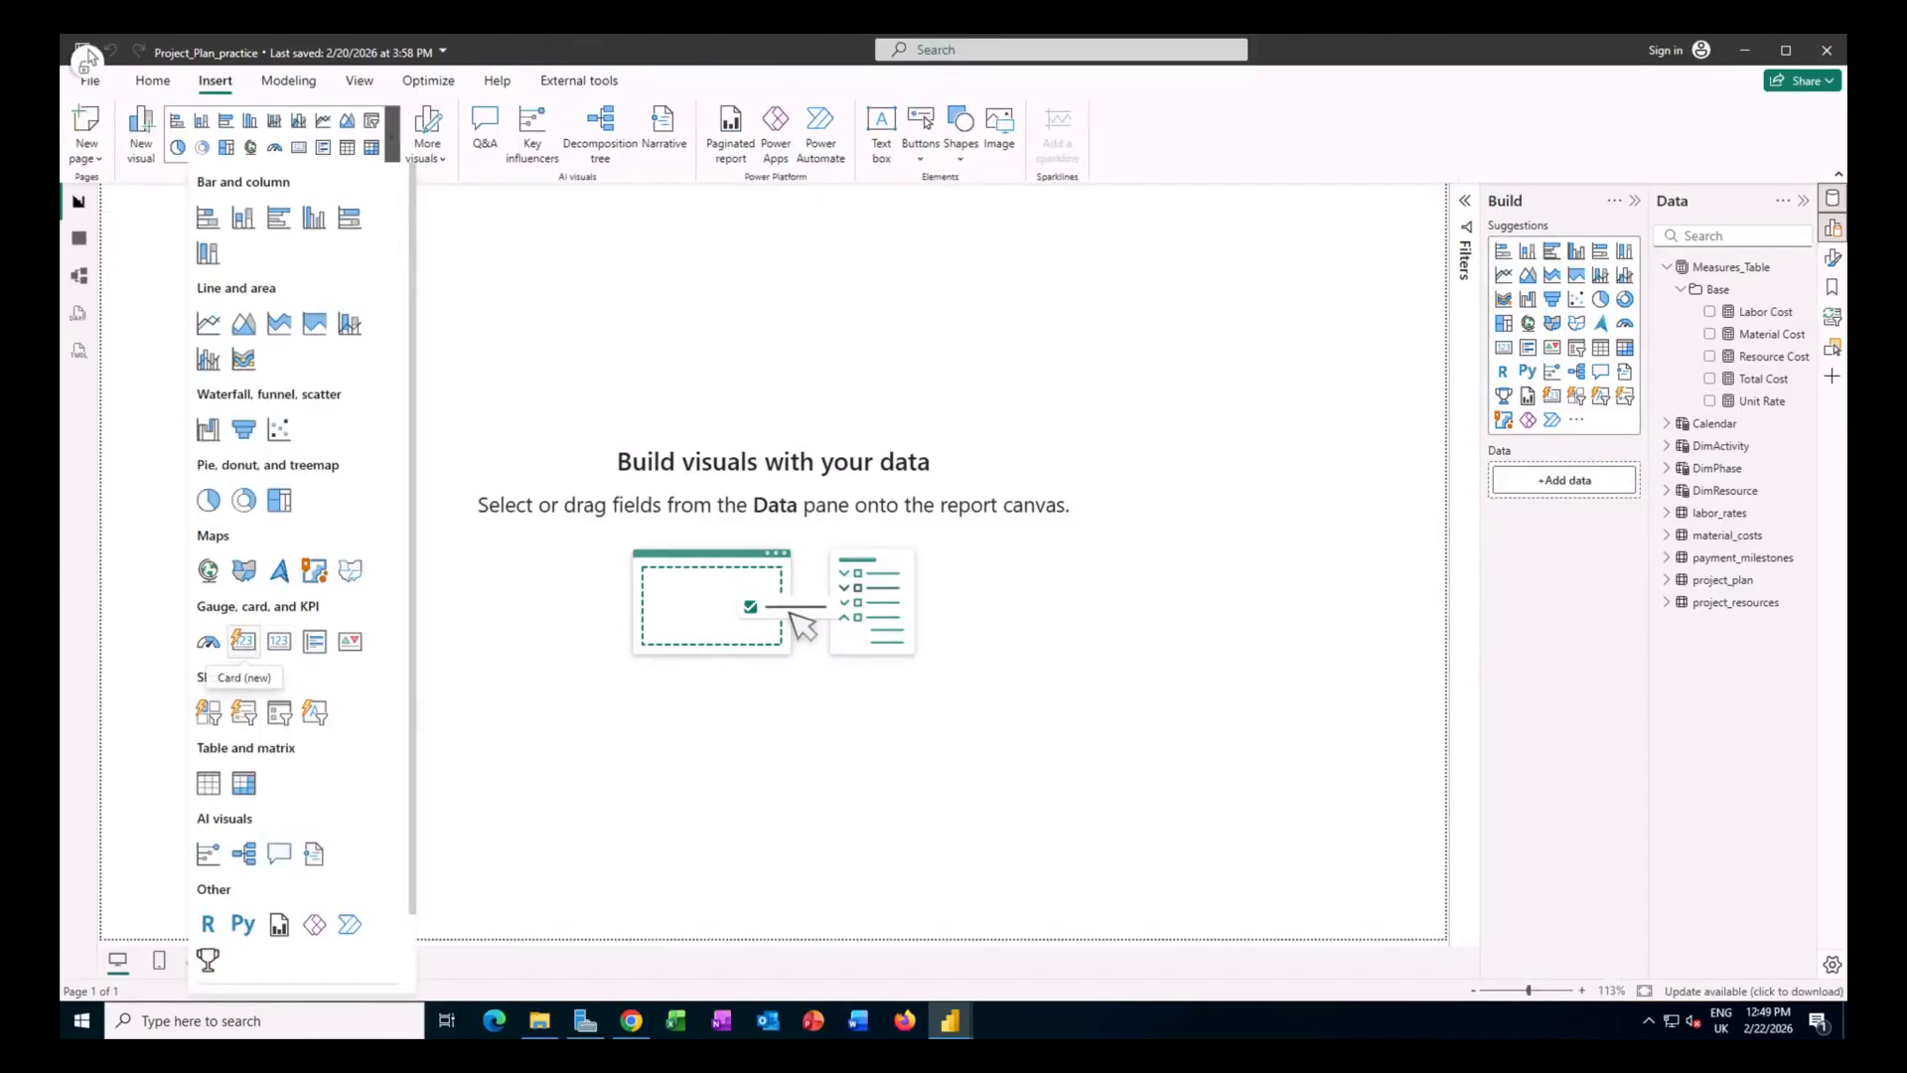
{"action": "left_click", "coordinate": [242, 642]}
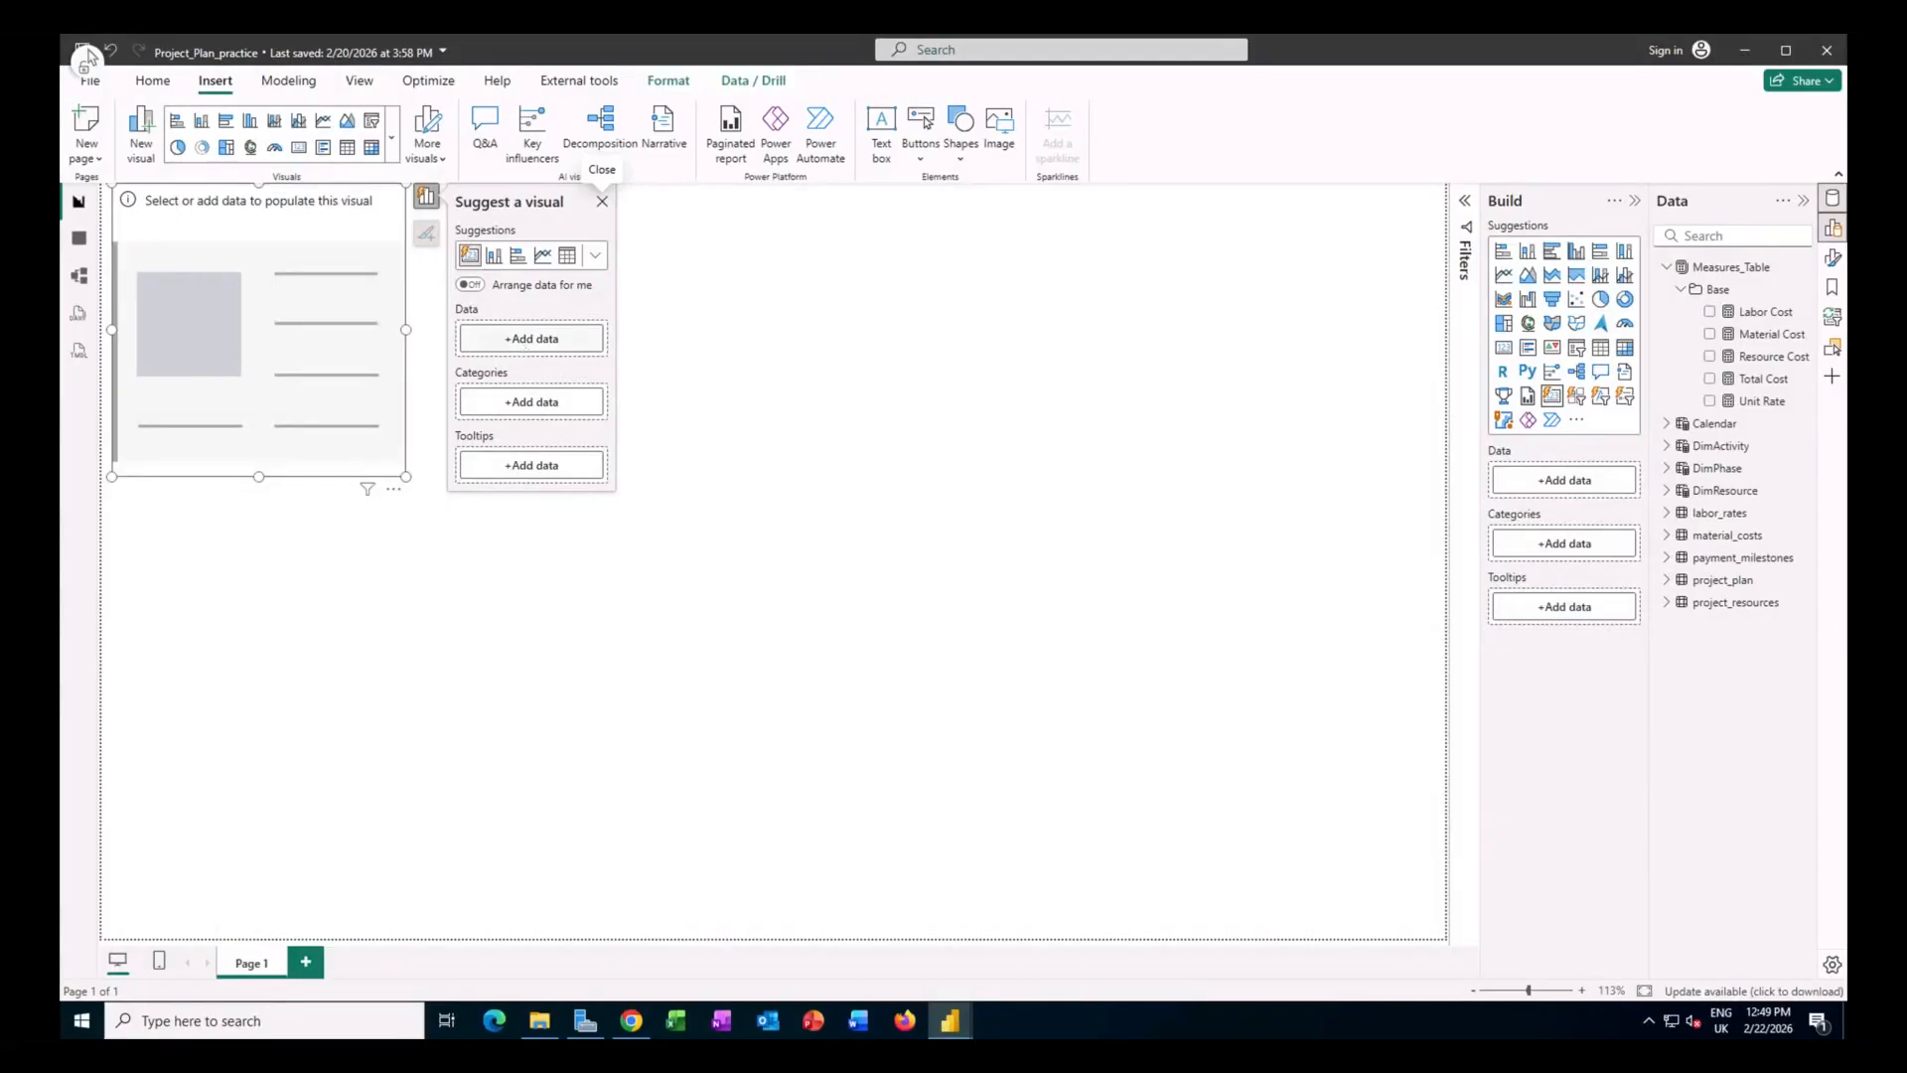
{"action": "left_click", "coordinate": [522, 343]}
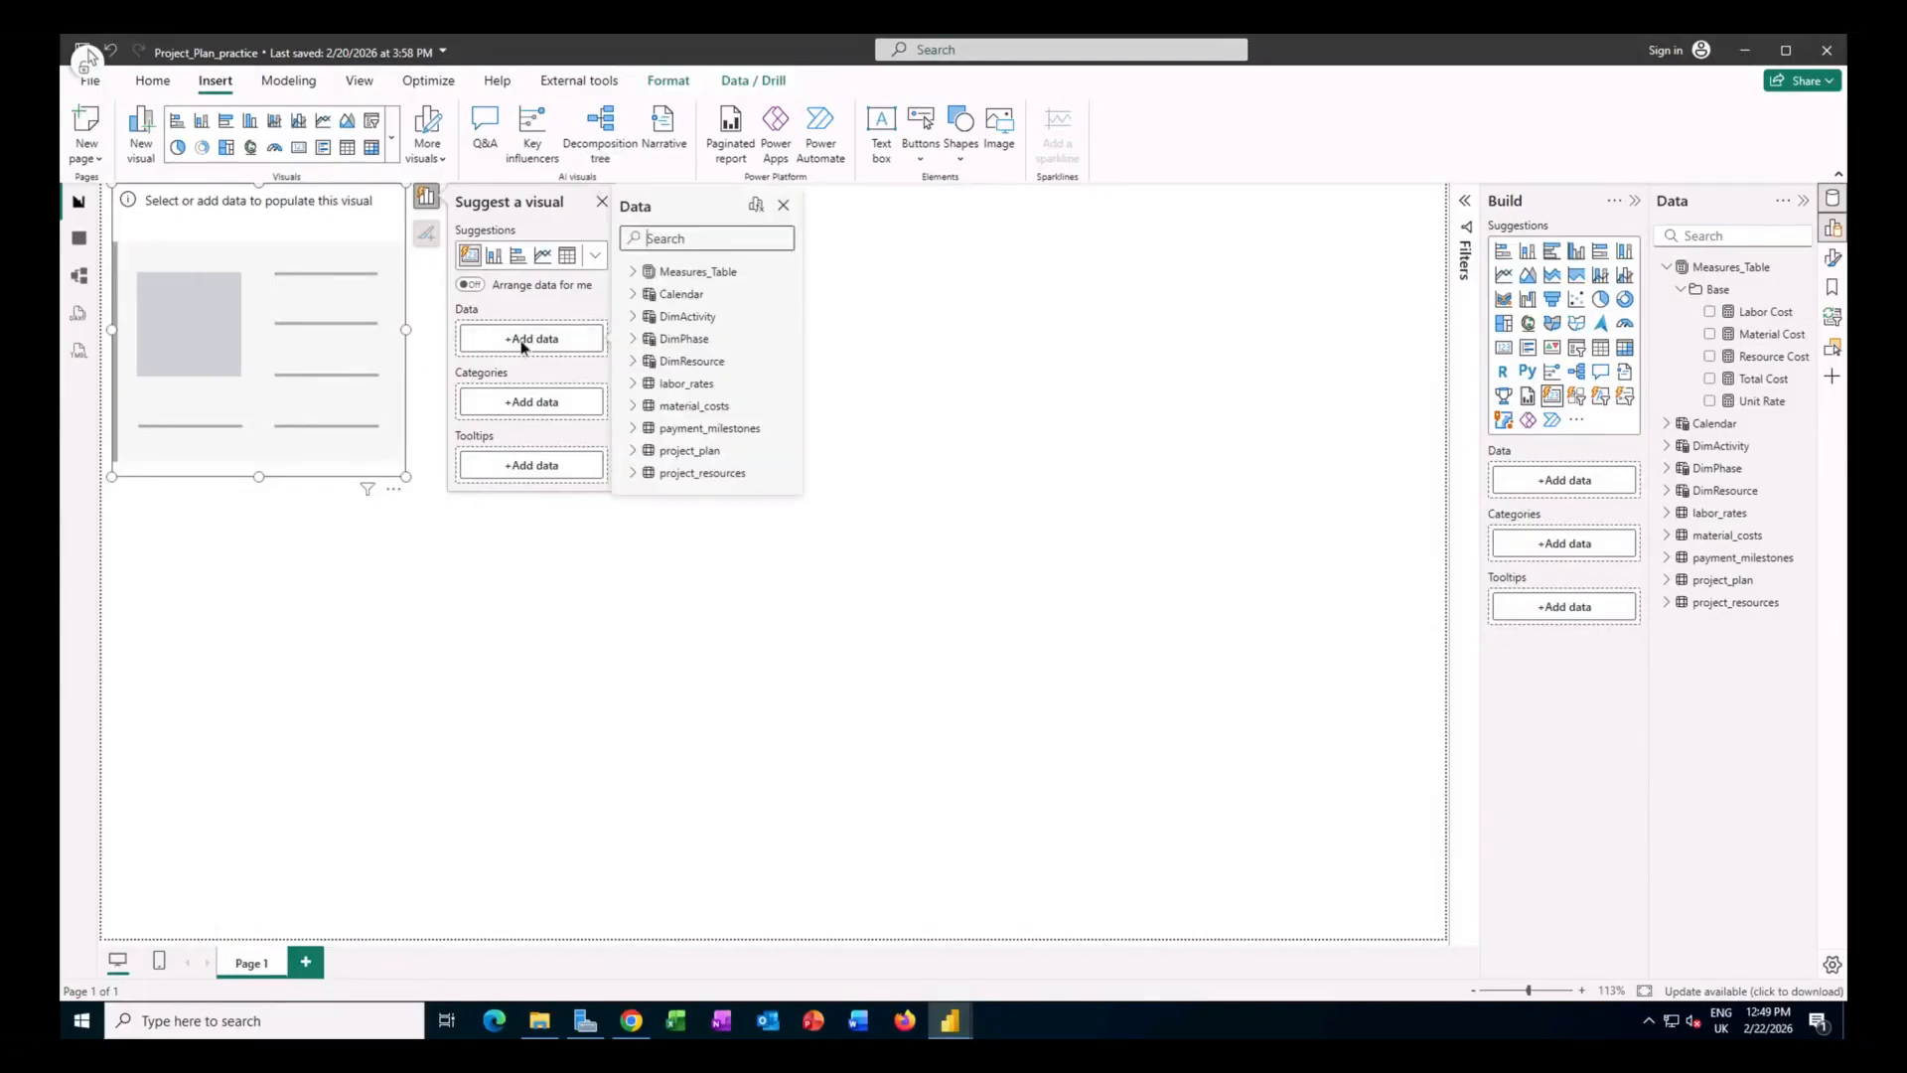
{"action": "left_click", "coordinate": [633, 271]}
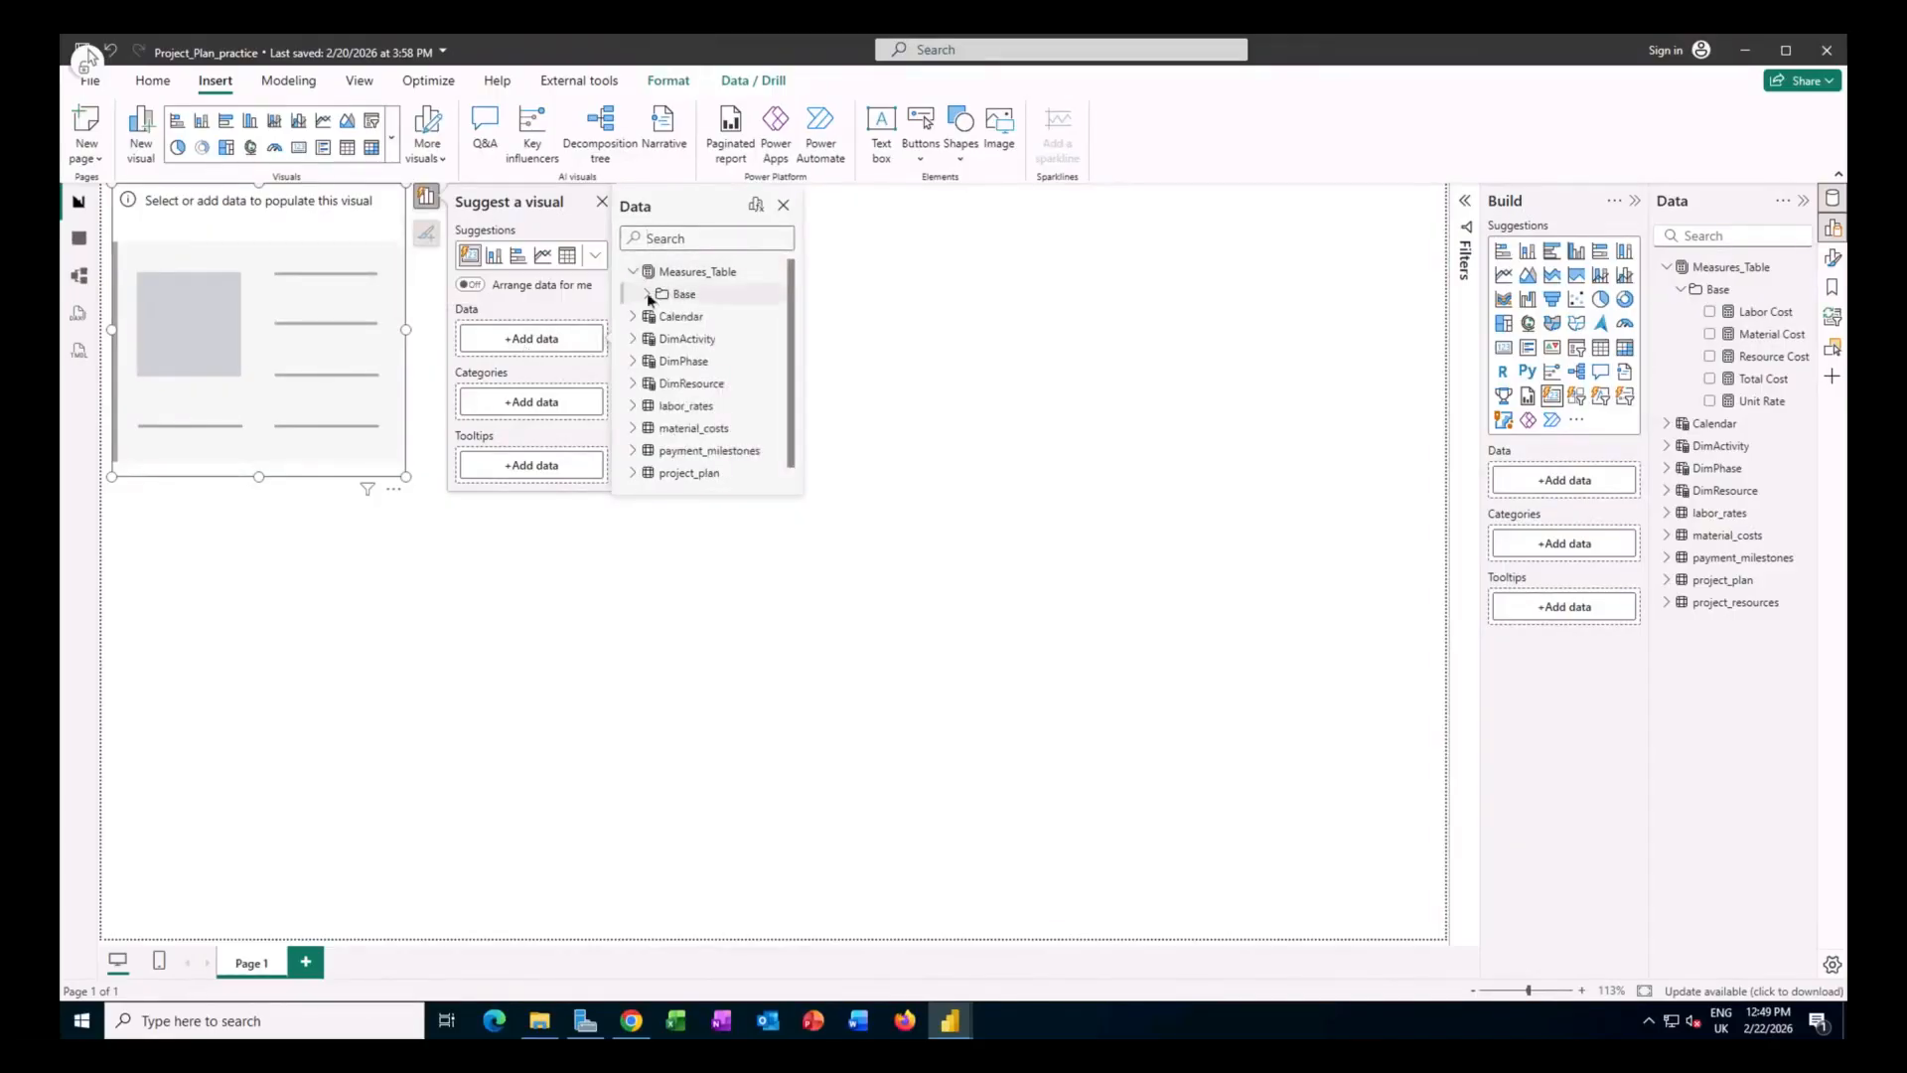
{"action": "left_click", "coordinate": [647, 293]}
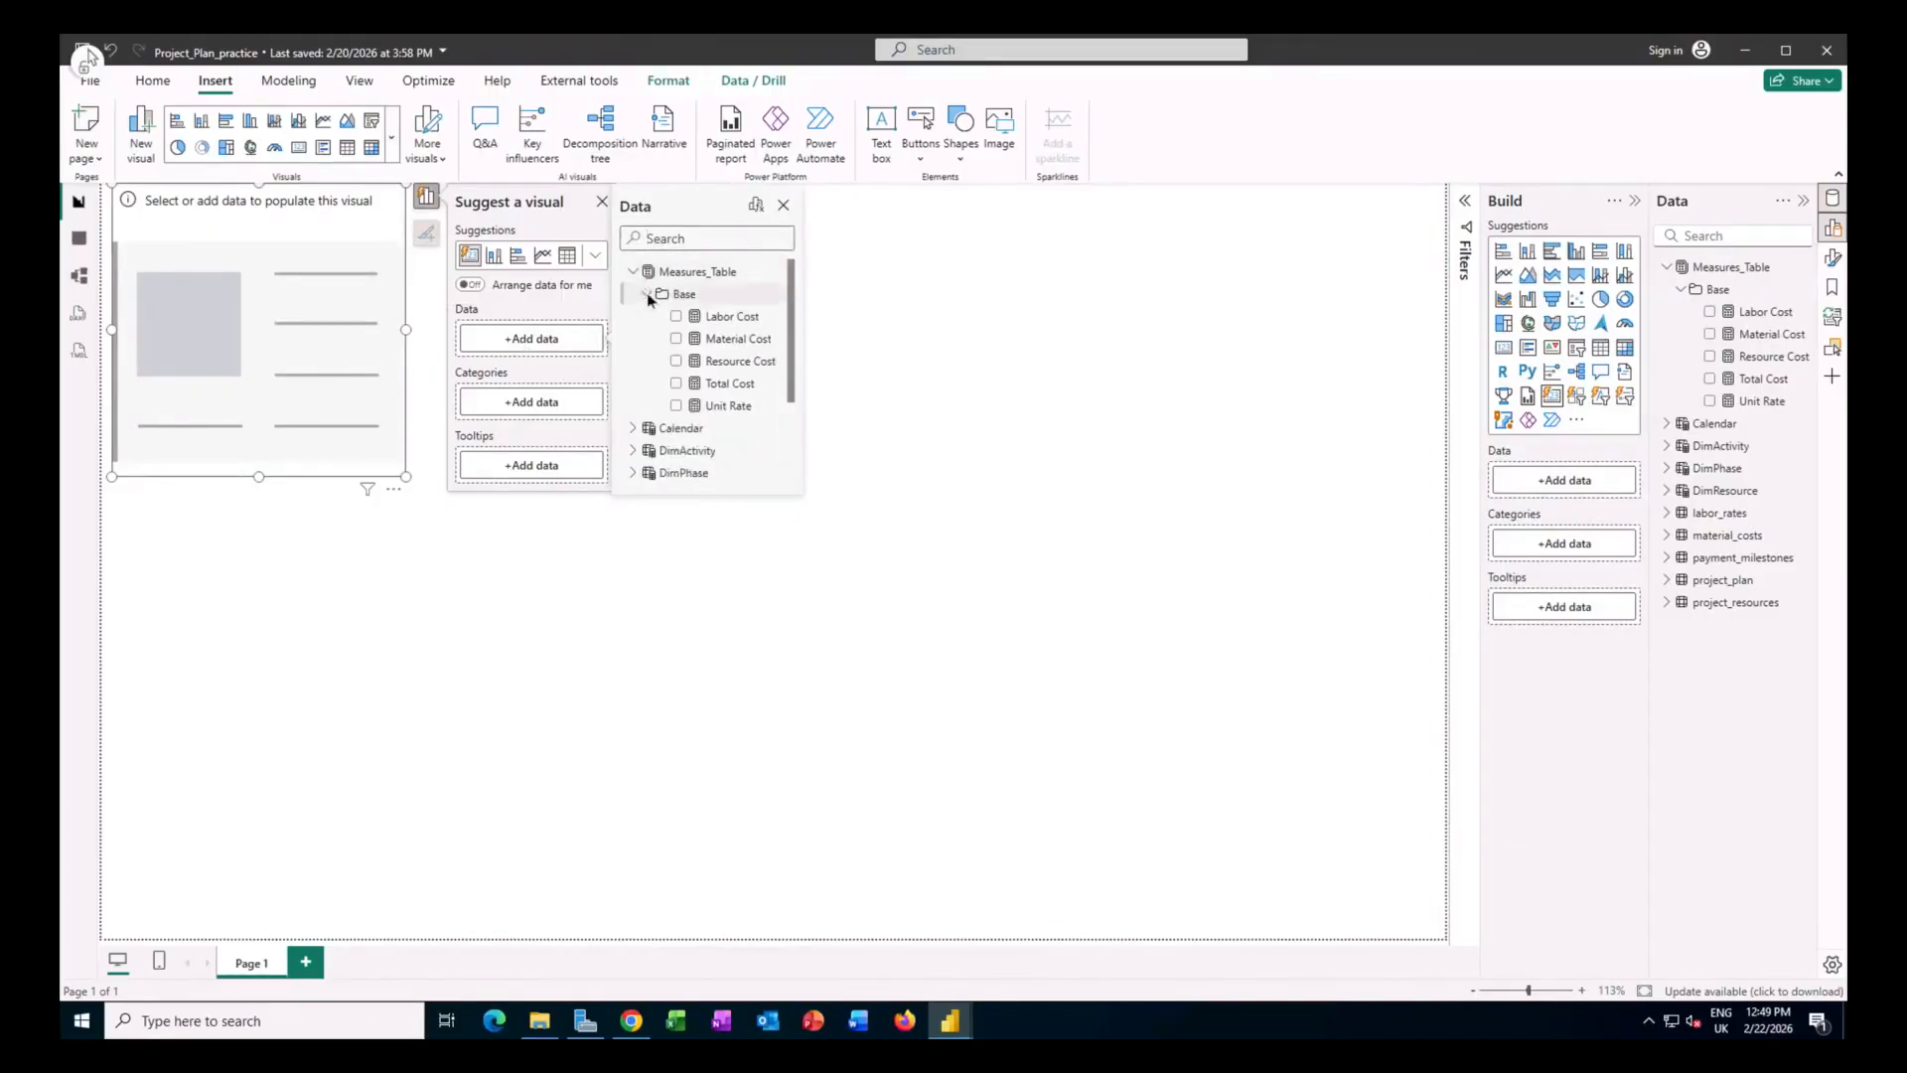
{"action": "left_click", "coordinate": [736, 319]}
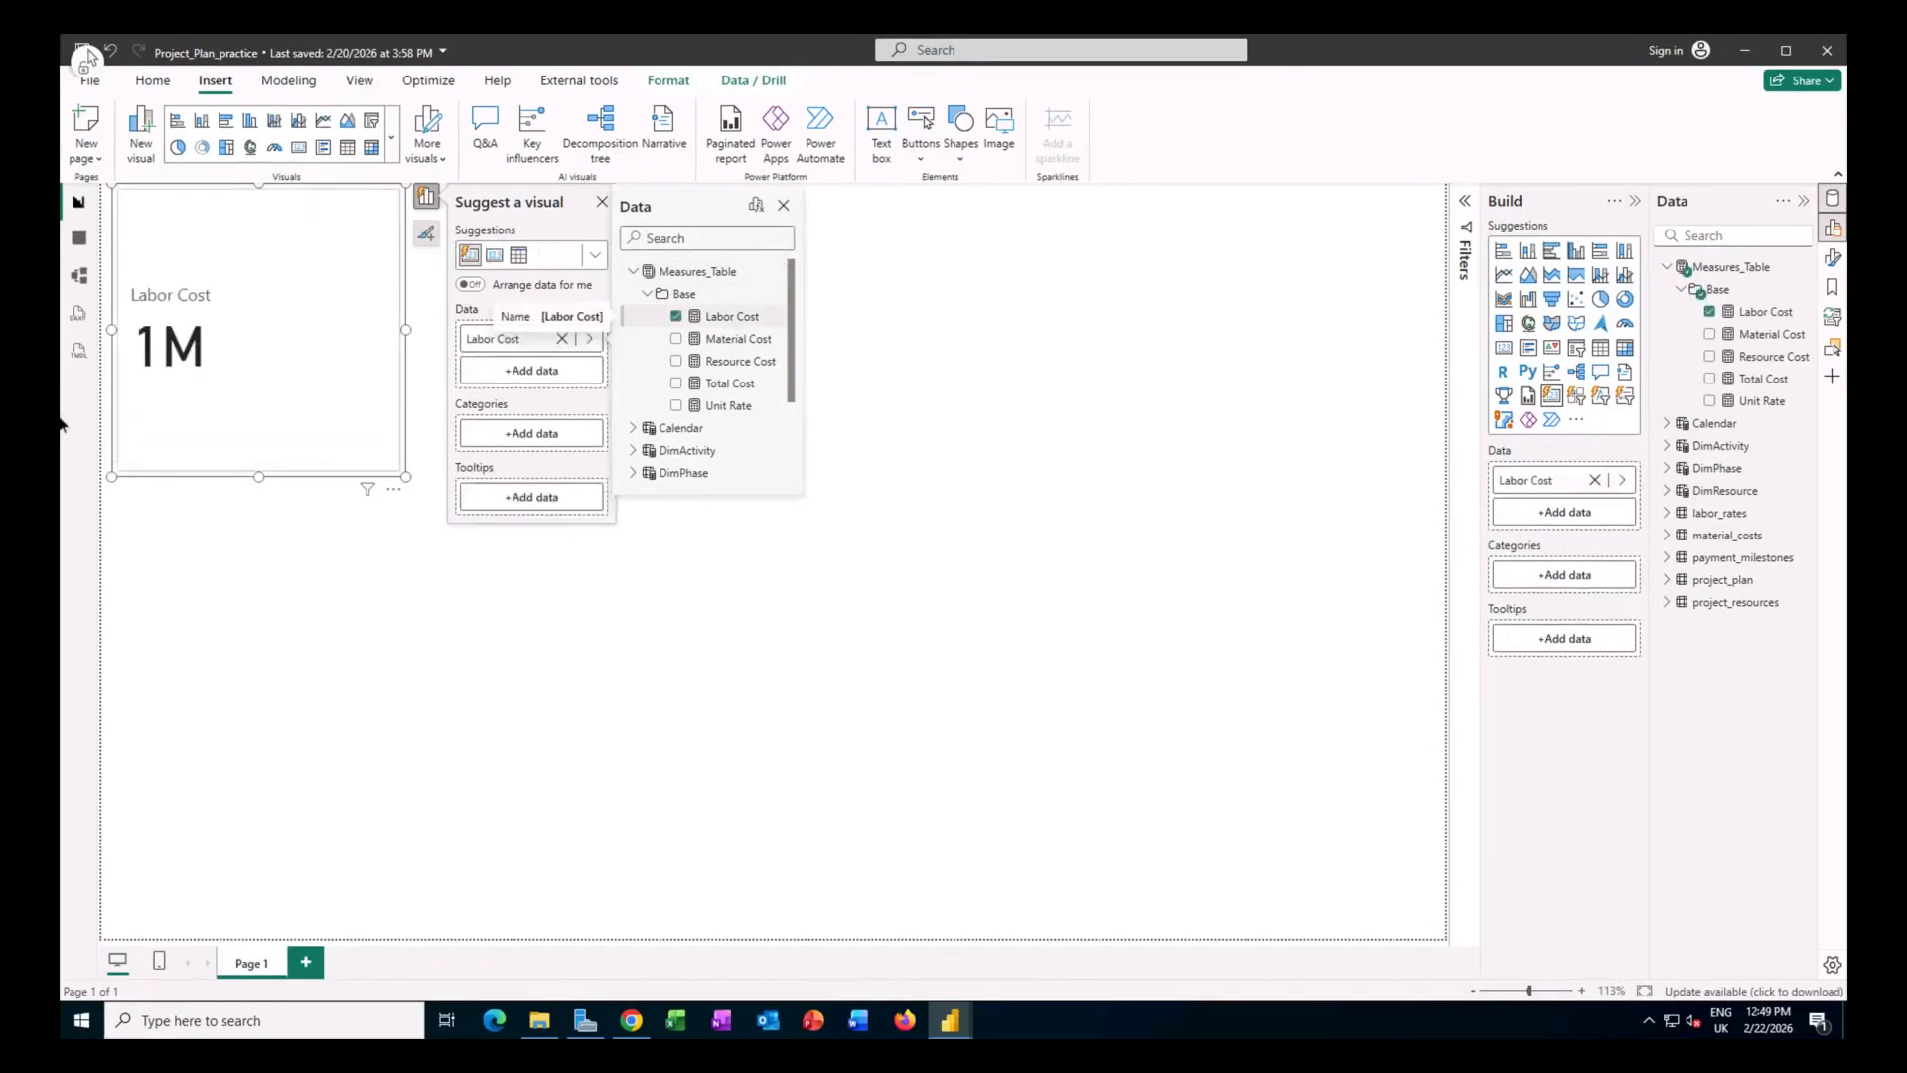
{"action": "left_click", "coordinate": [676, 339]}
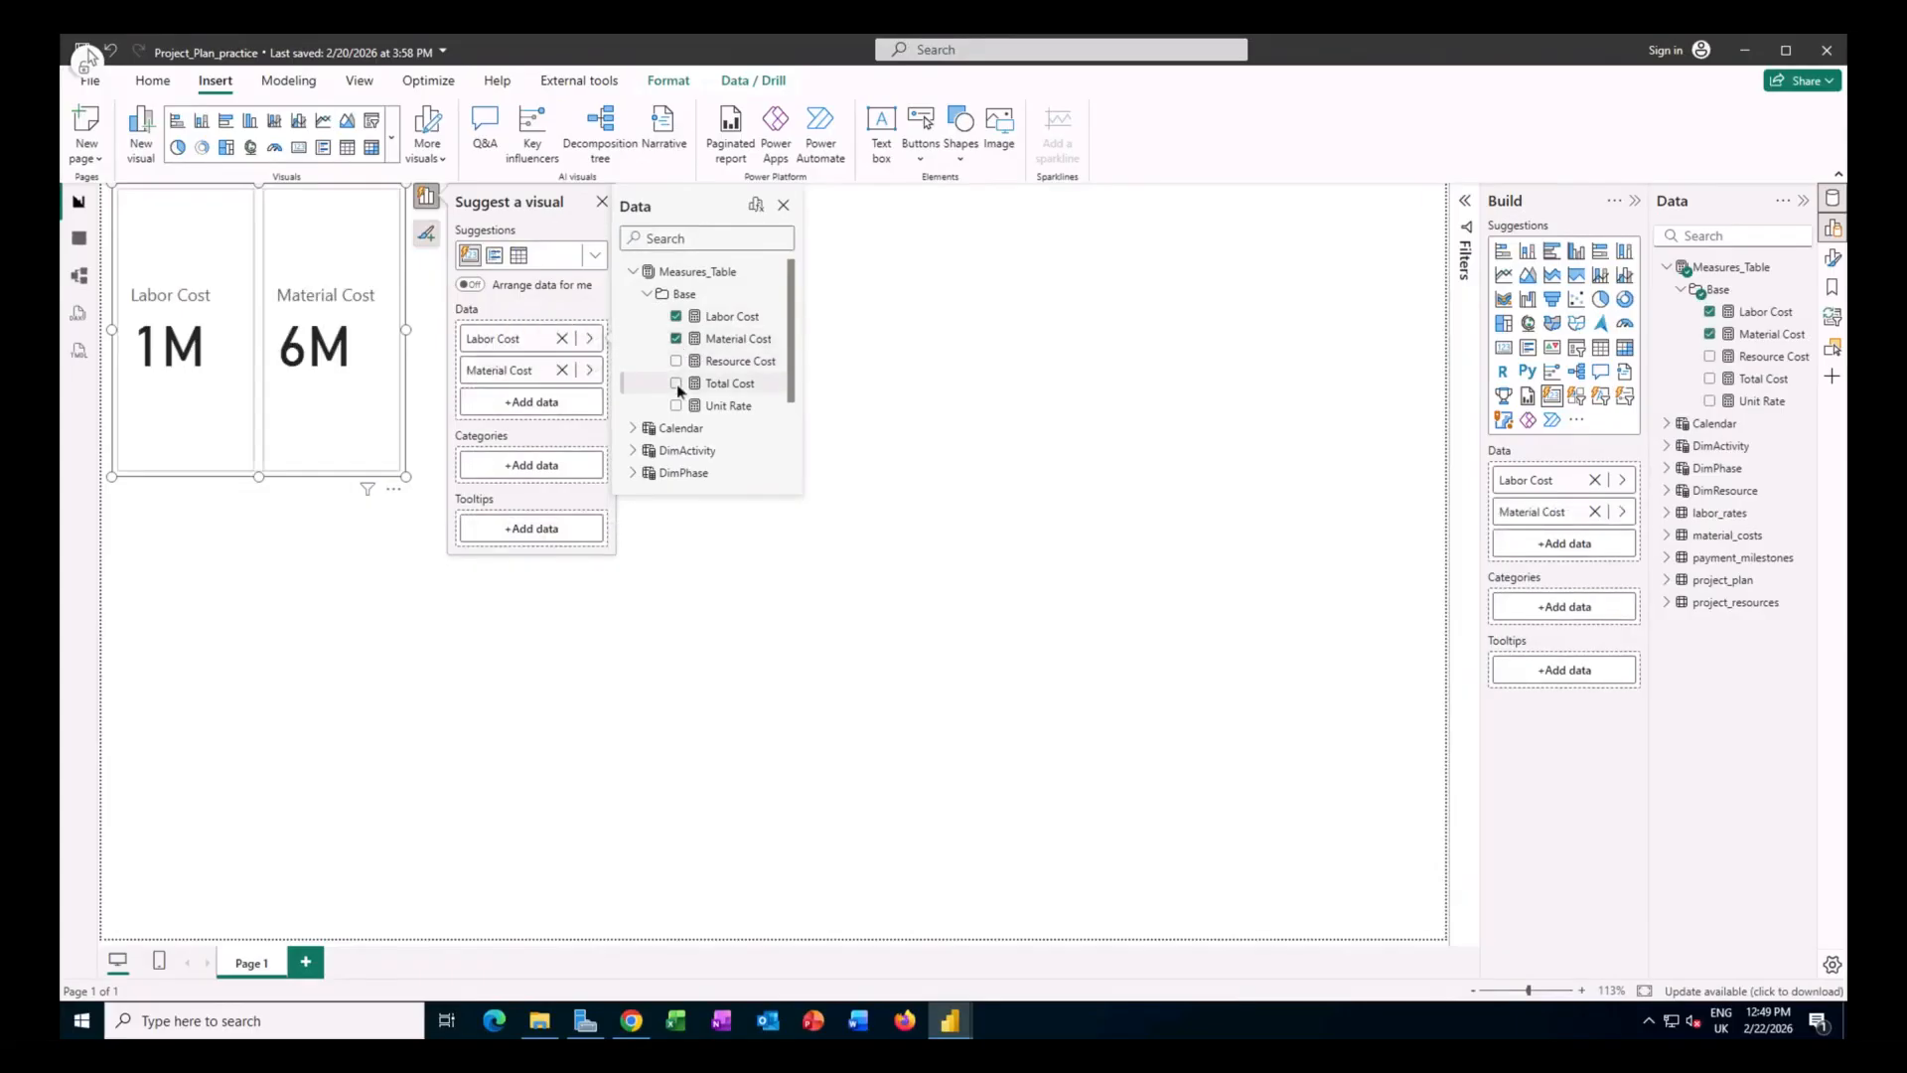
{"action": "left_click", "coordinate": [676, 383]}
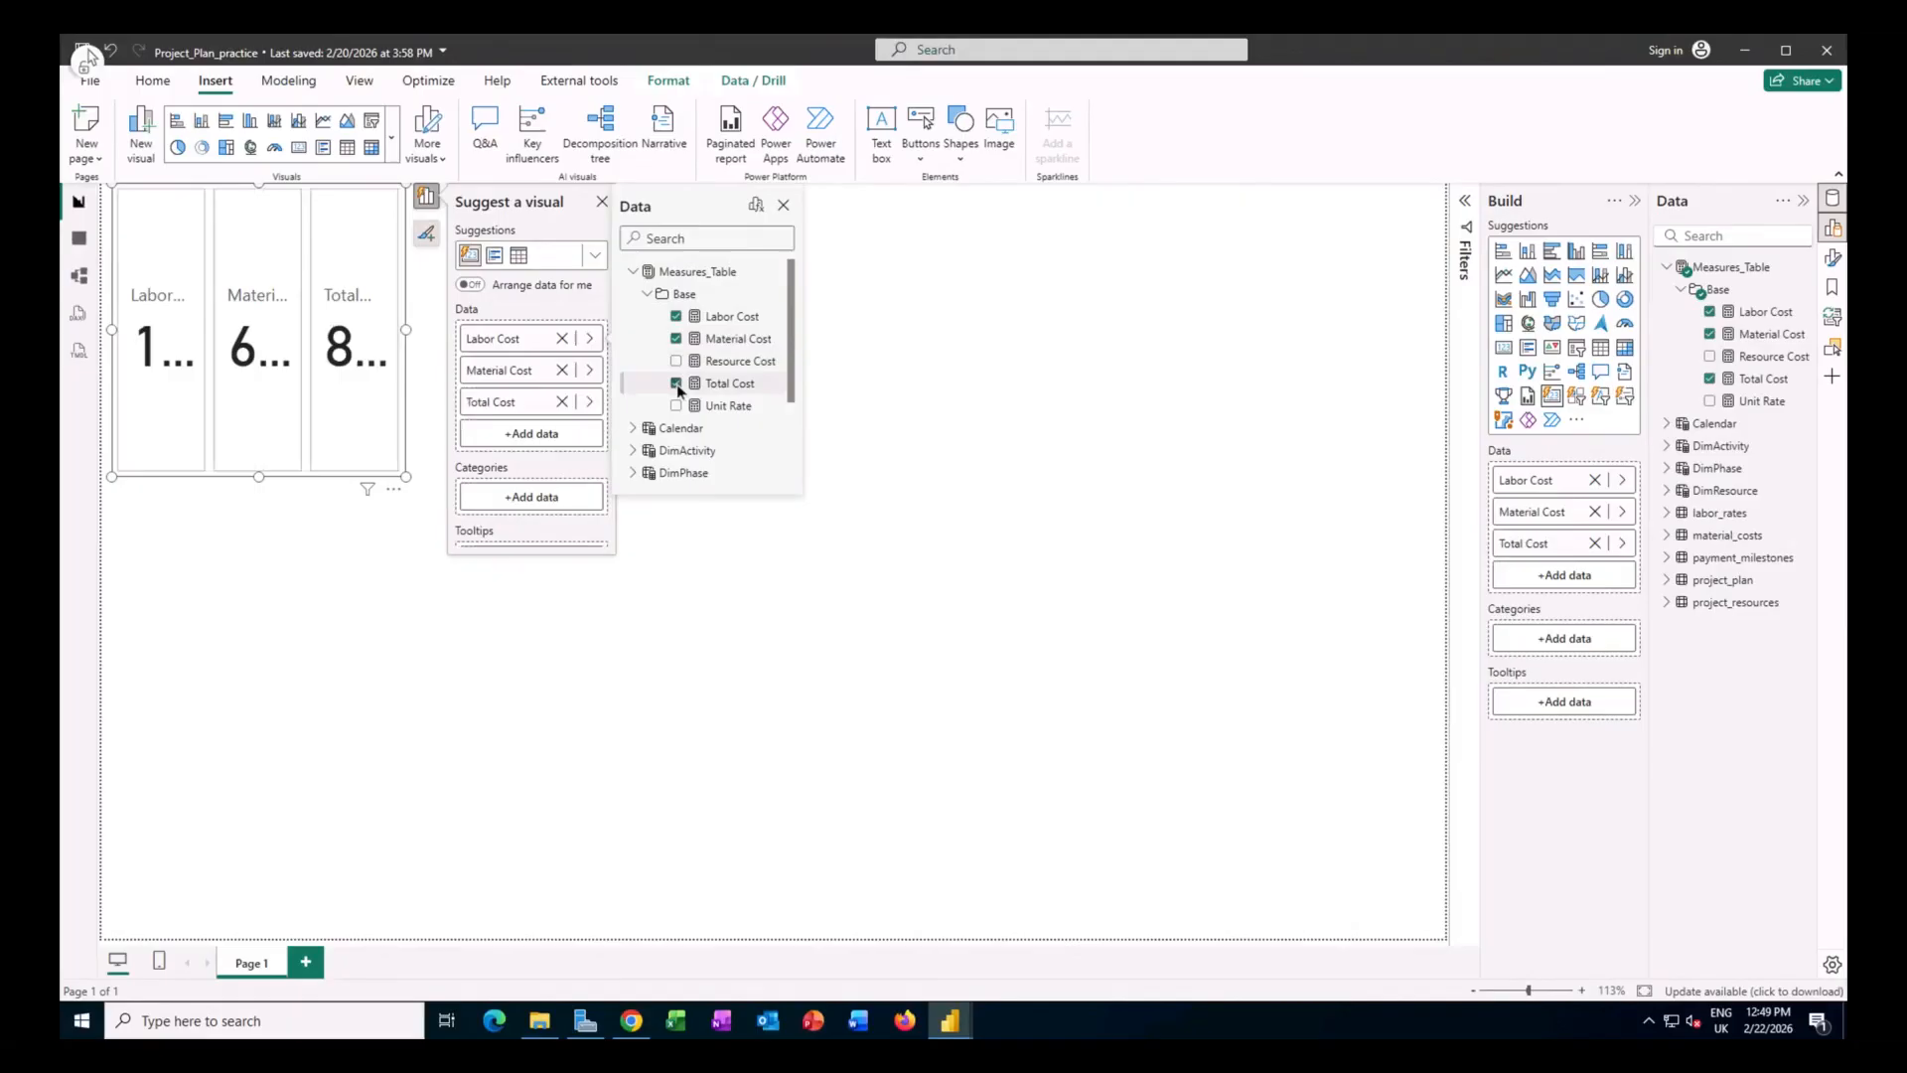
{"action": "left_click", "coordinate": [925, 391]}
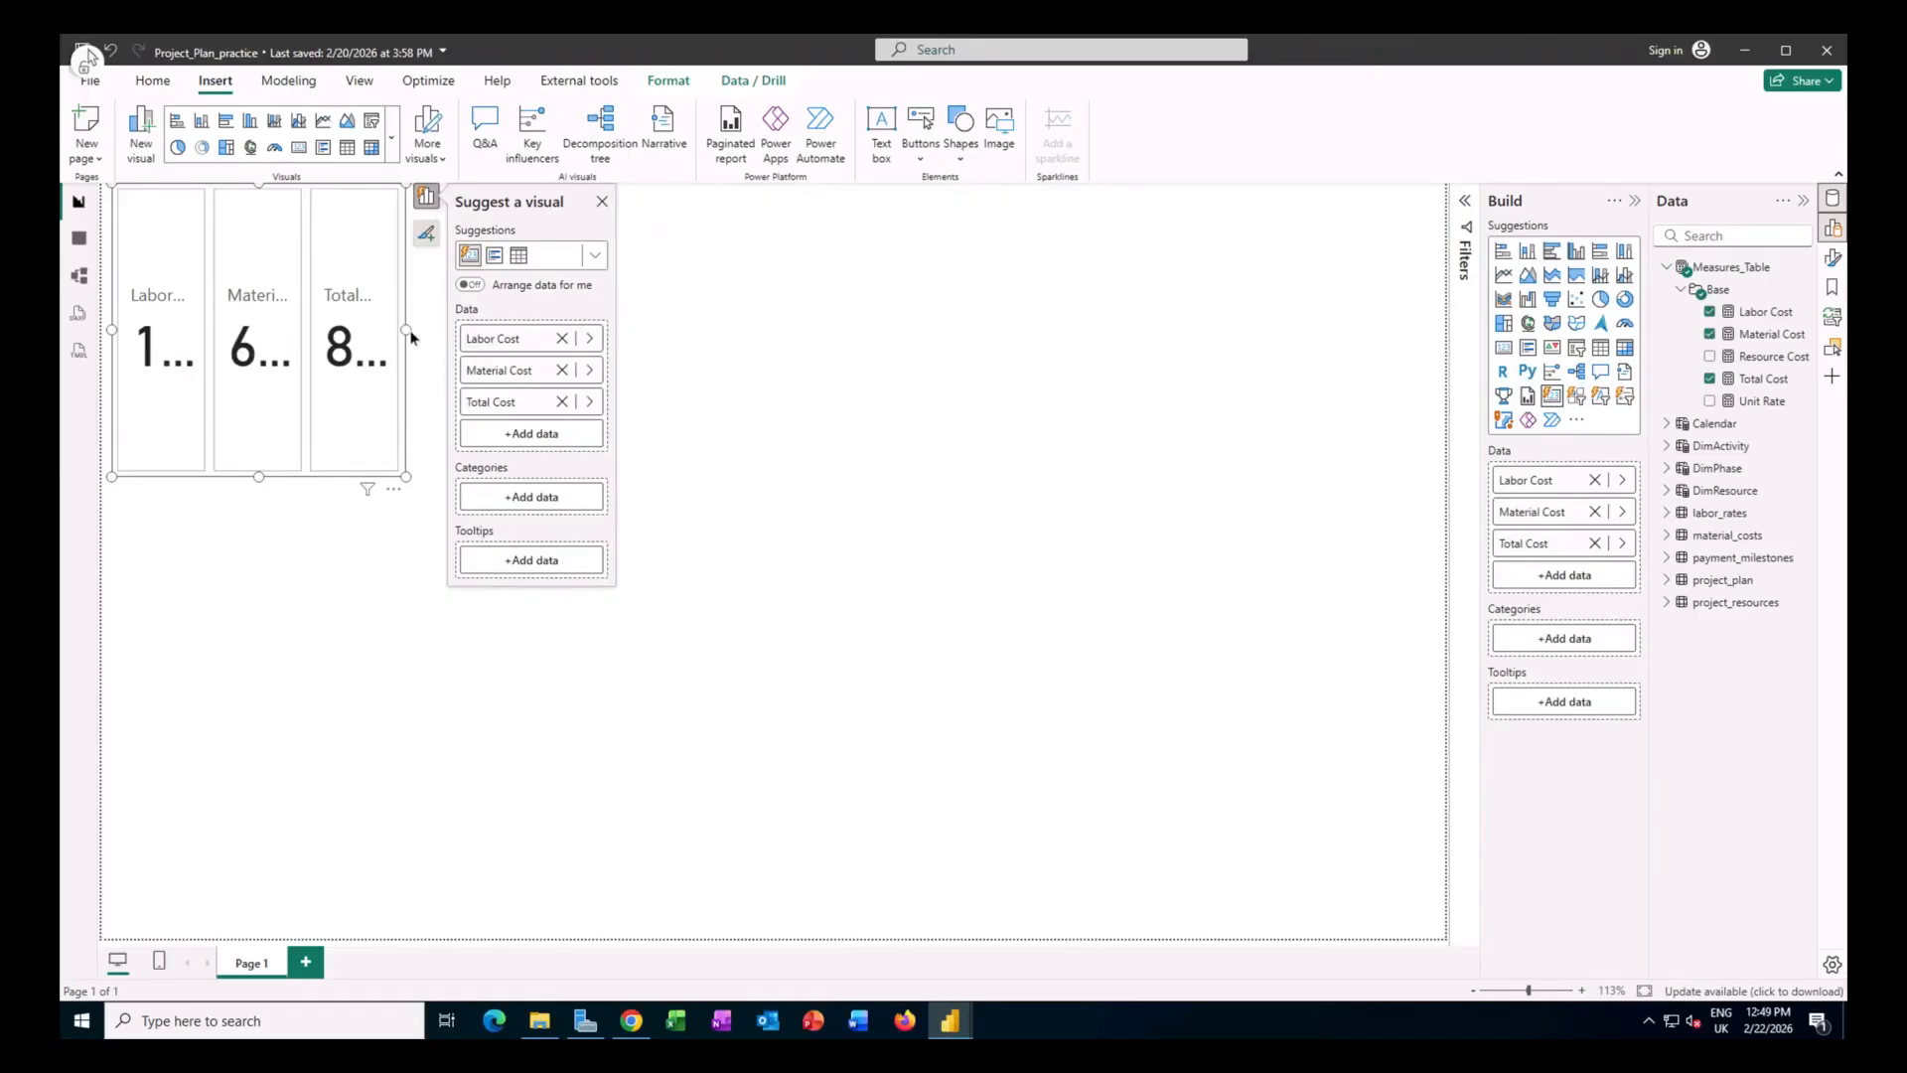
{"action": "left_click_drag", "start_coordinate": [412, 337], "coordinate": [823, 331]}
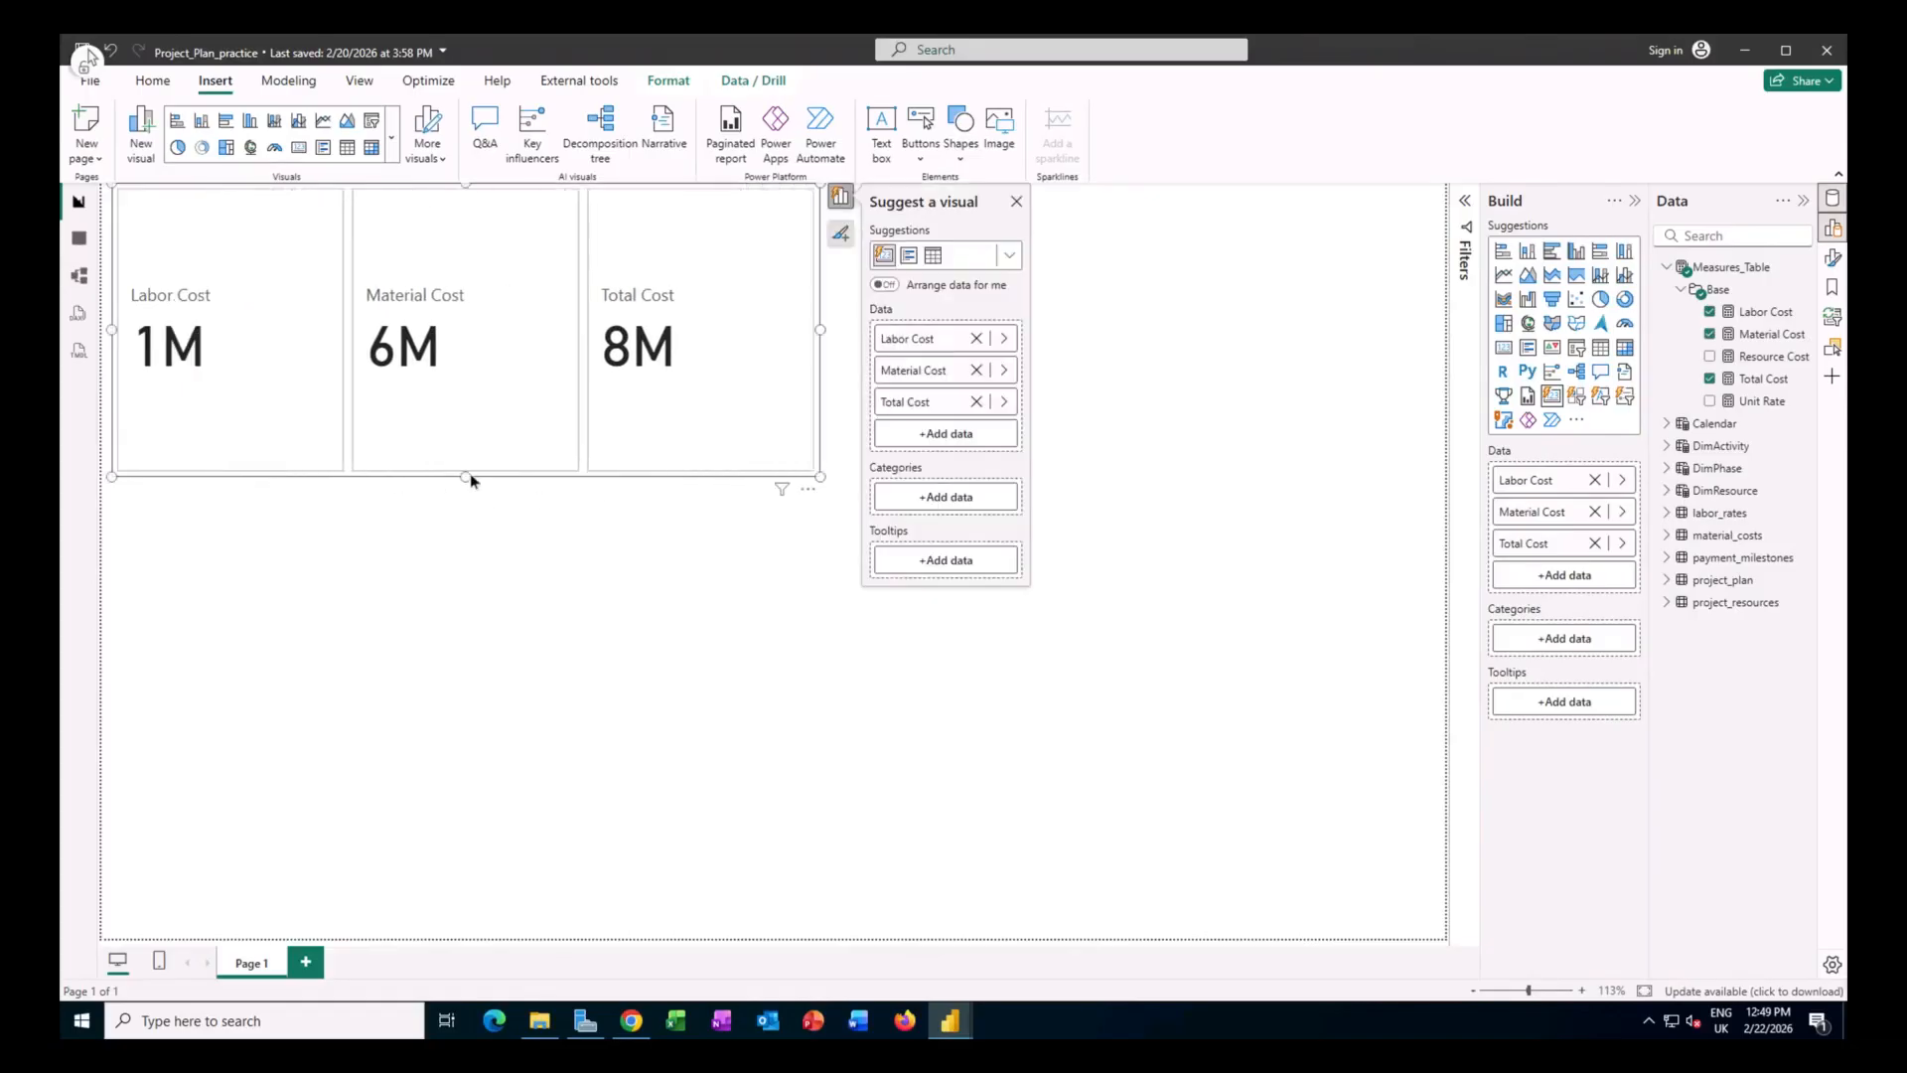
{"action": "left_click_drag", "start_coordinate": [467, 477], "coordinate": [483, 390]}
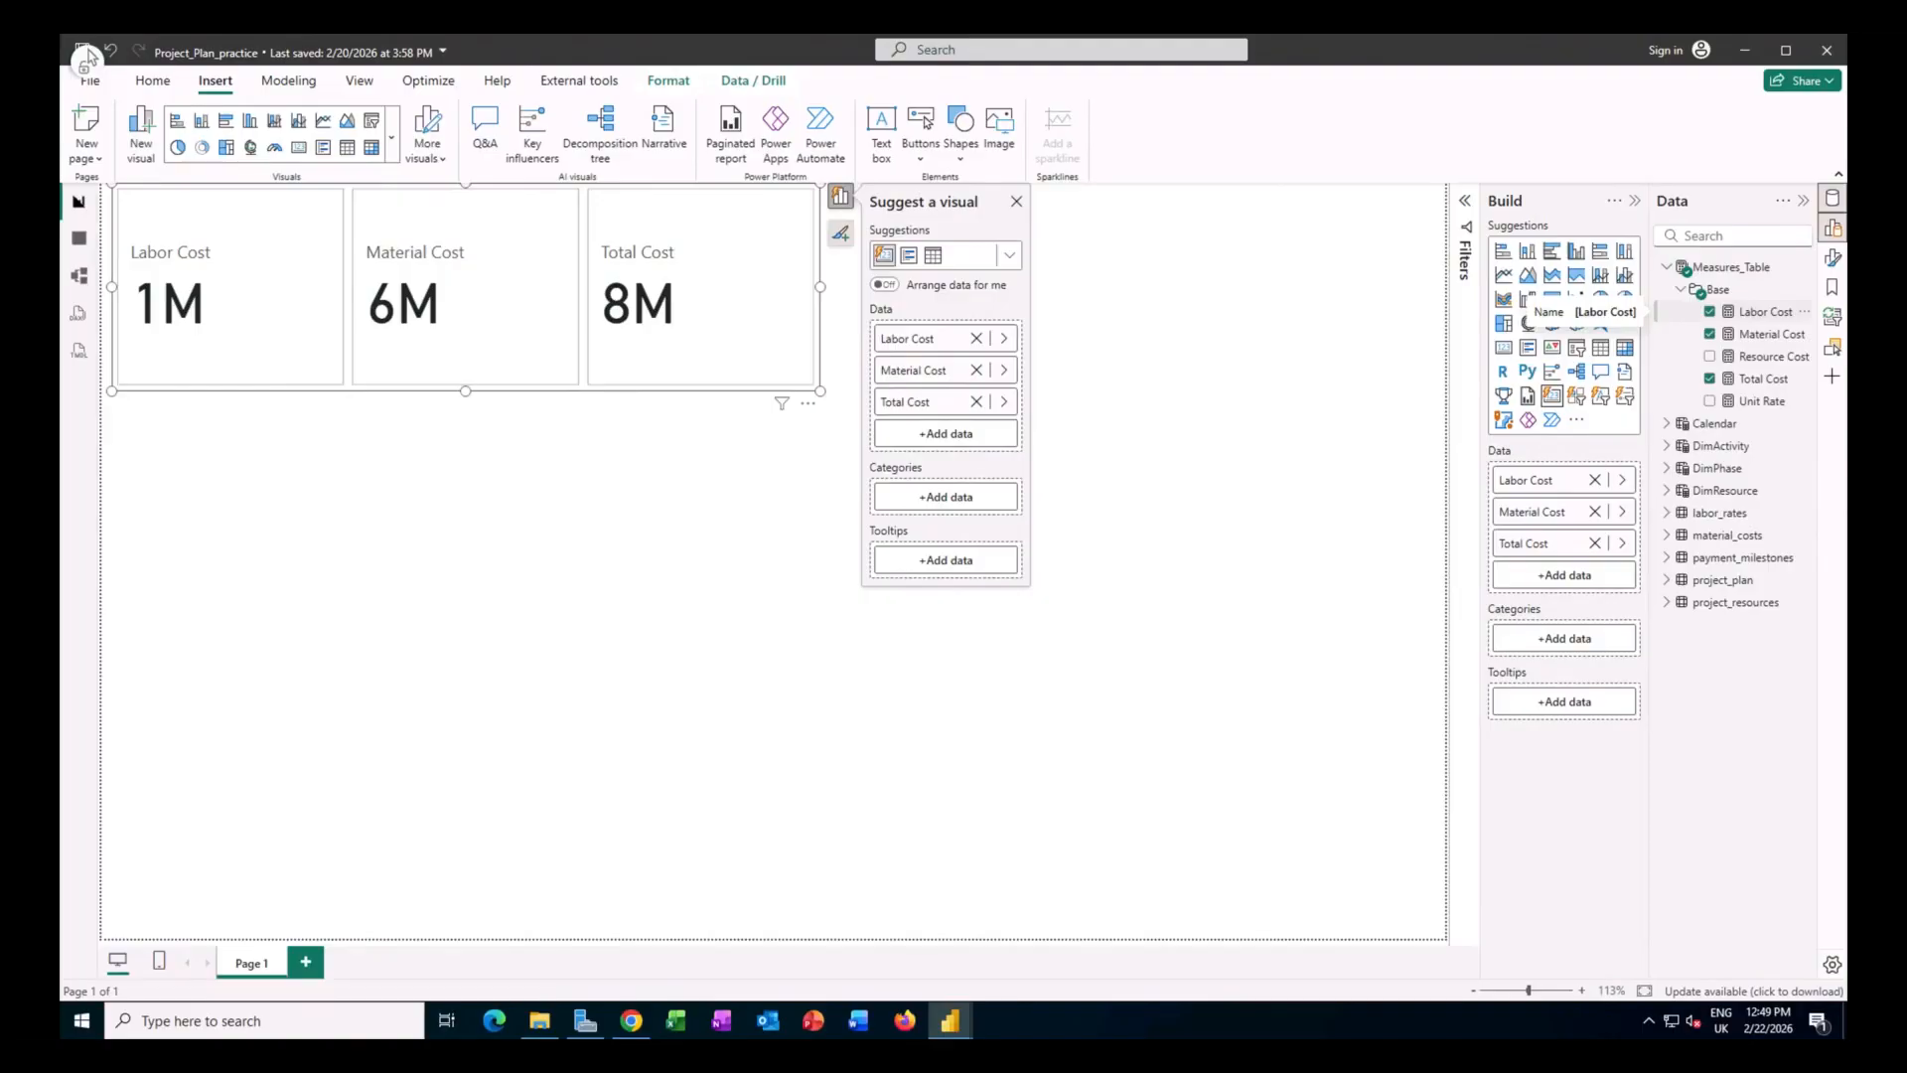
Format the Labor Cost, Material Cost and Total Cost measures as currency with 2 decimal places.
{"action": "left_click", "coordinate": [1751, 312]}
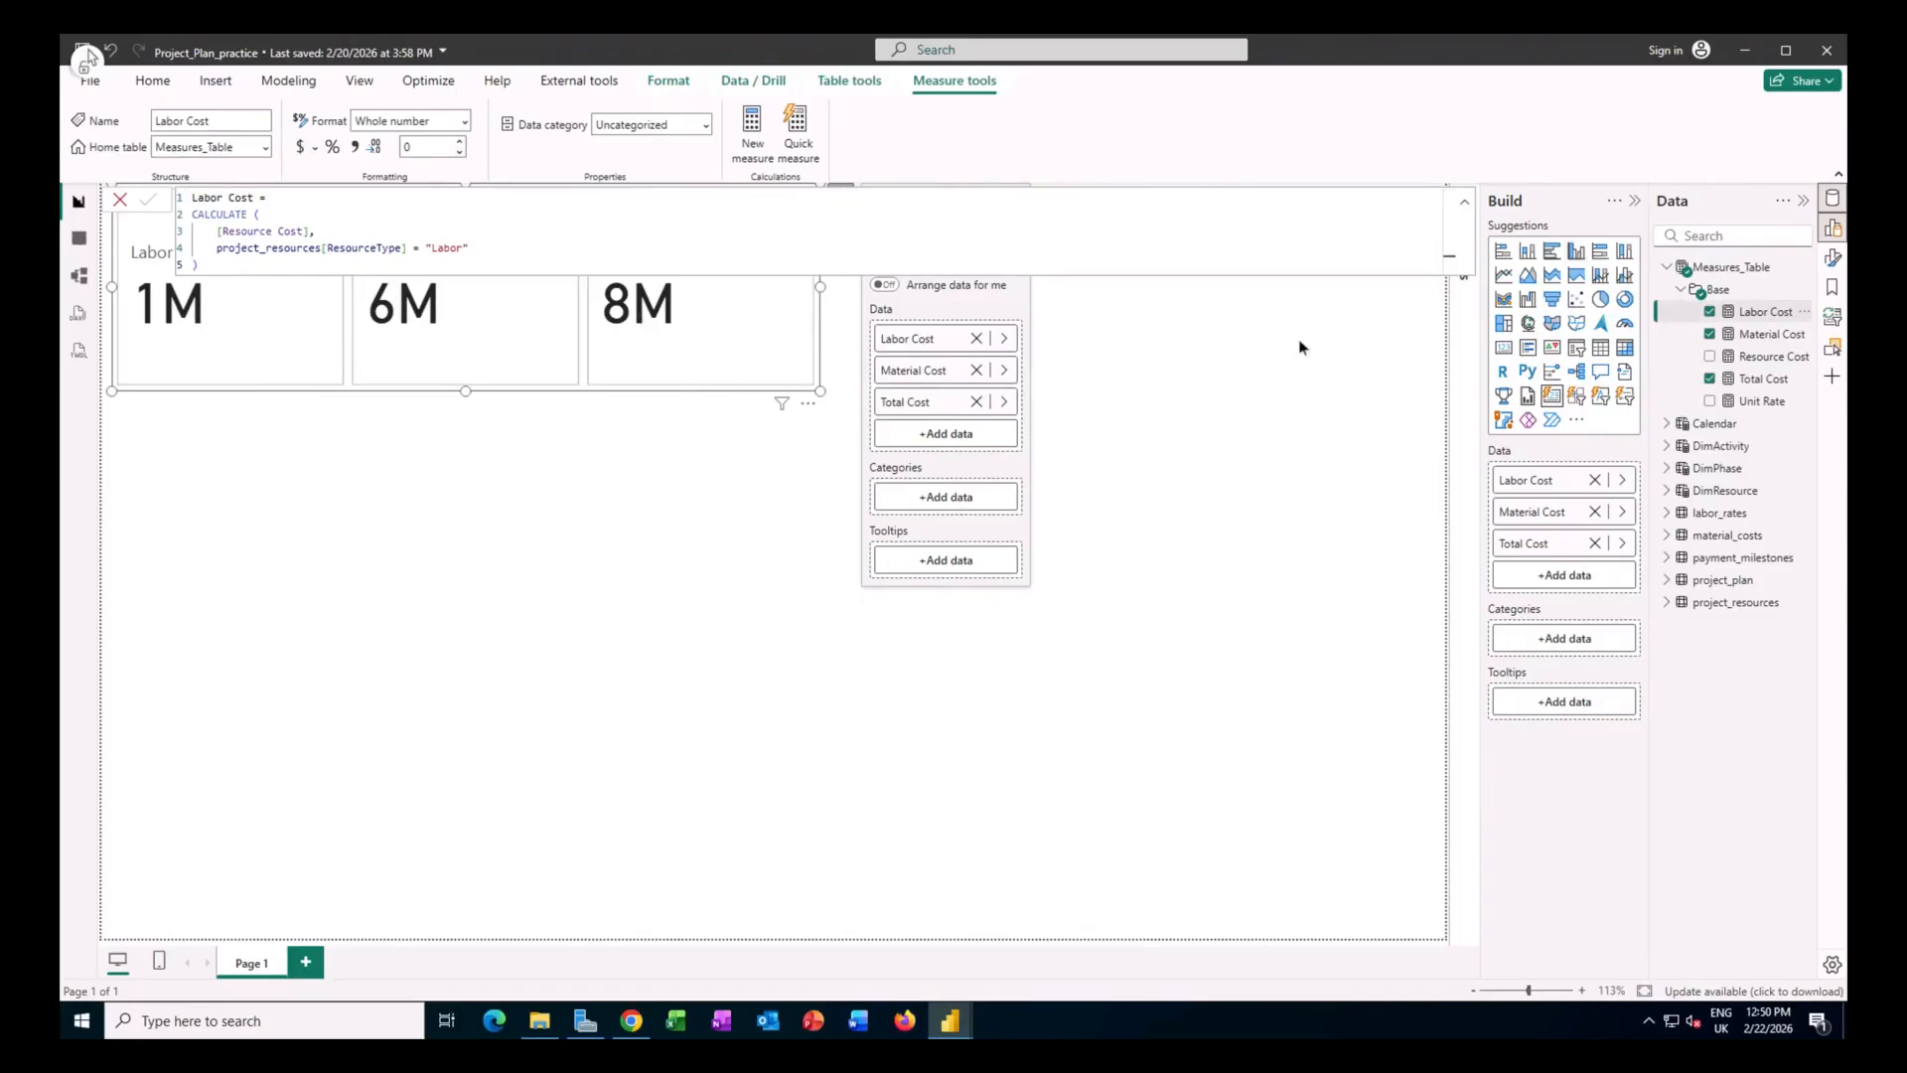
{"action": "left_click", "coordinate": [300, 147]}
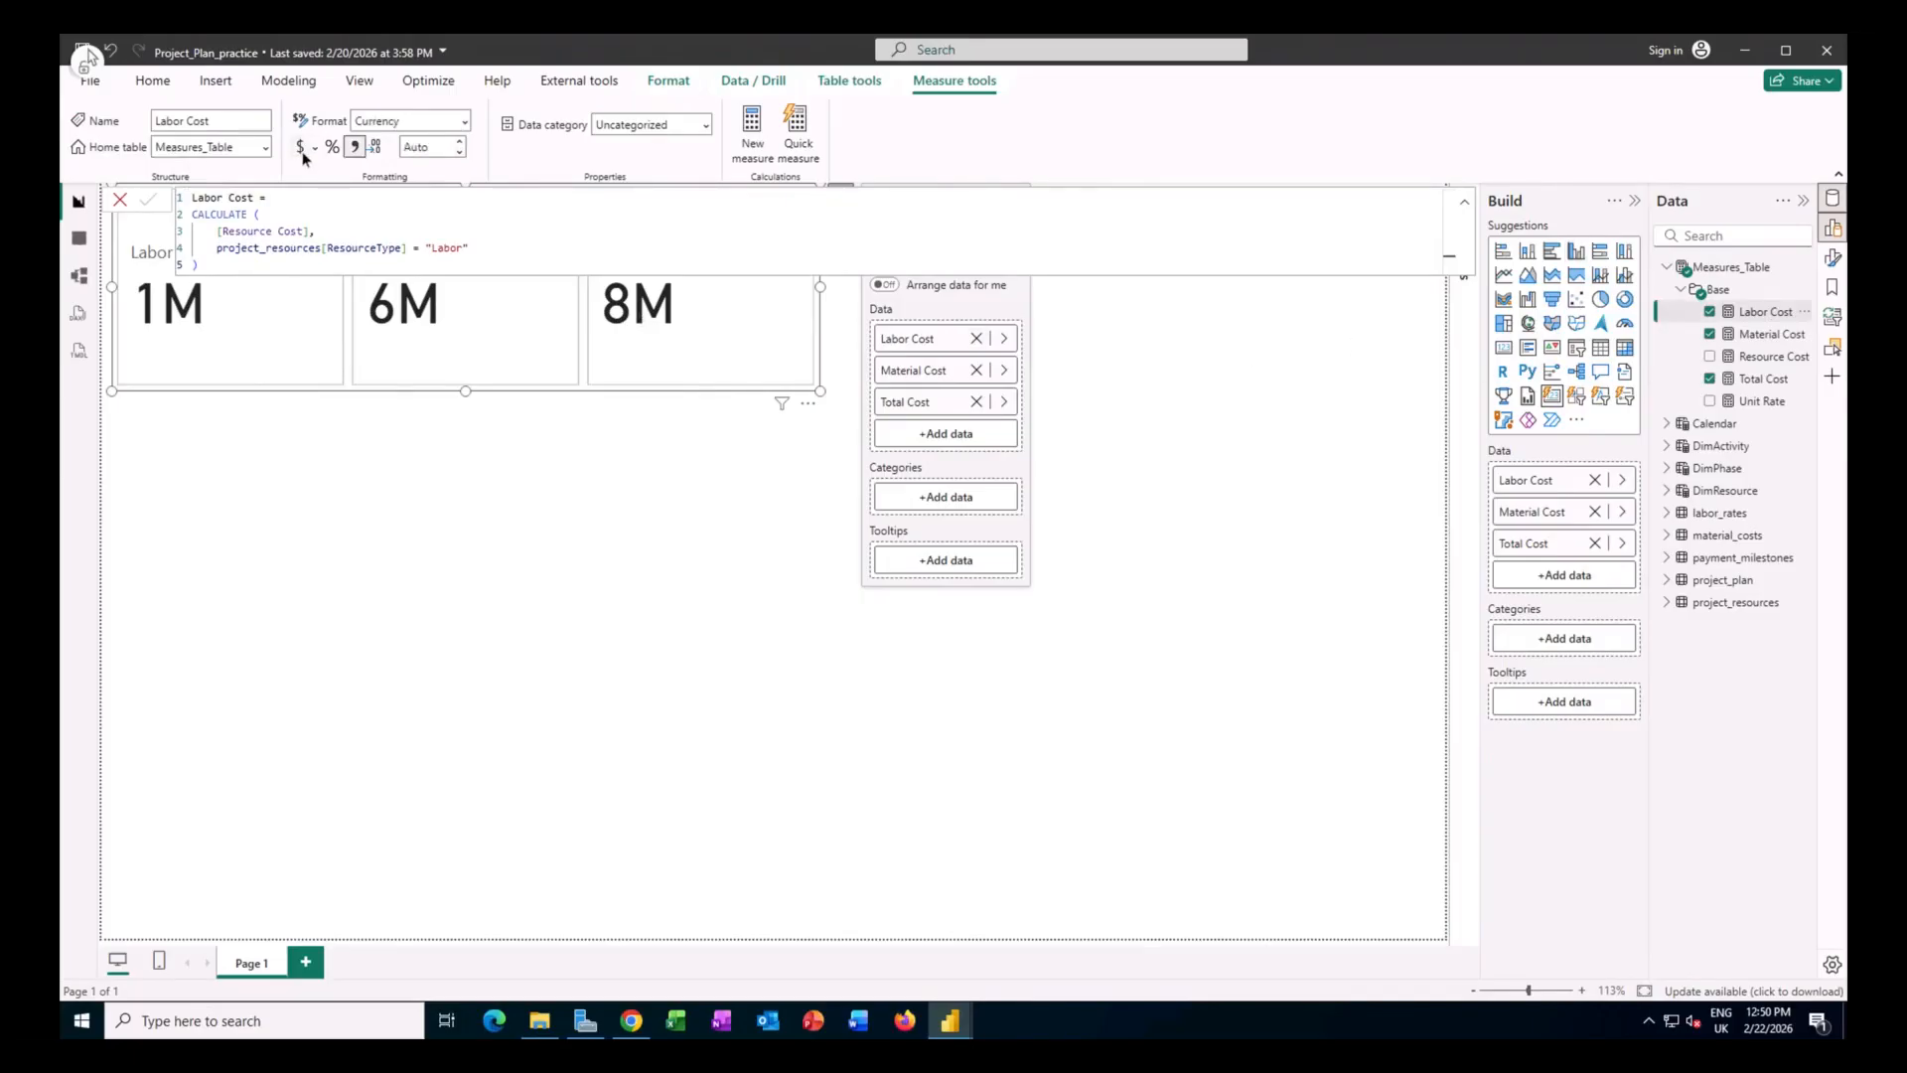
{"action": "left_click", "coordinate": [431, 151]}
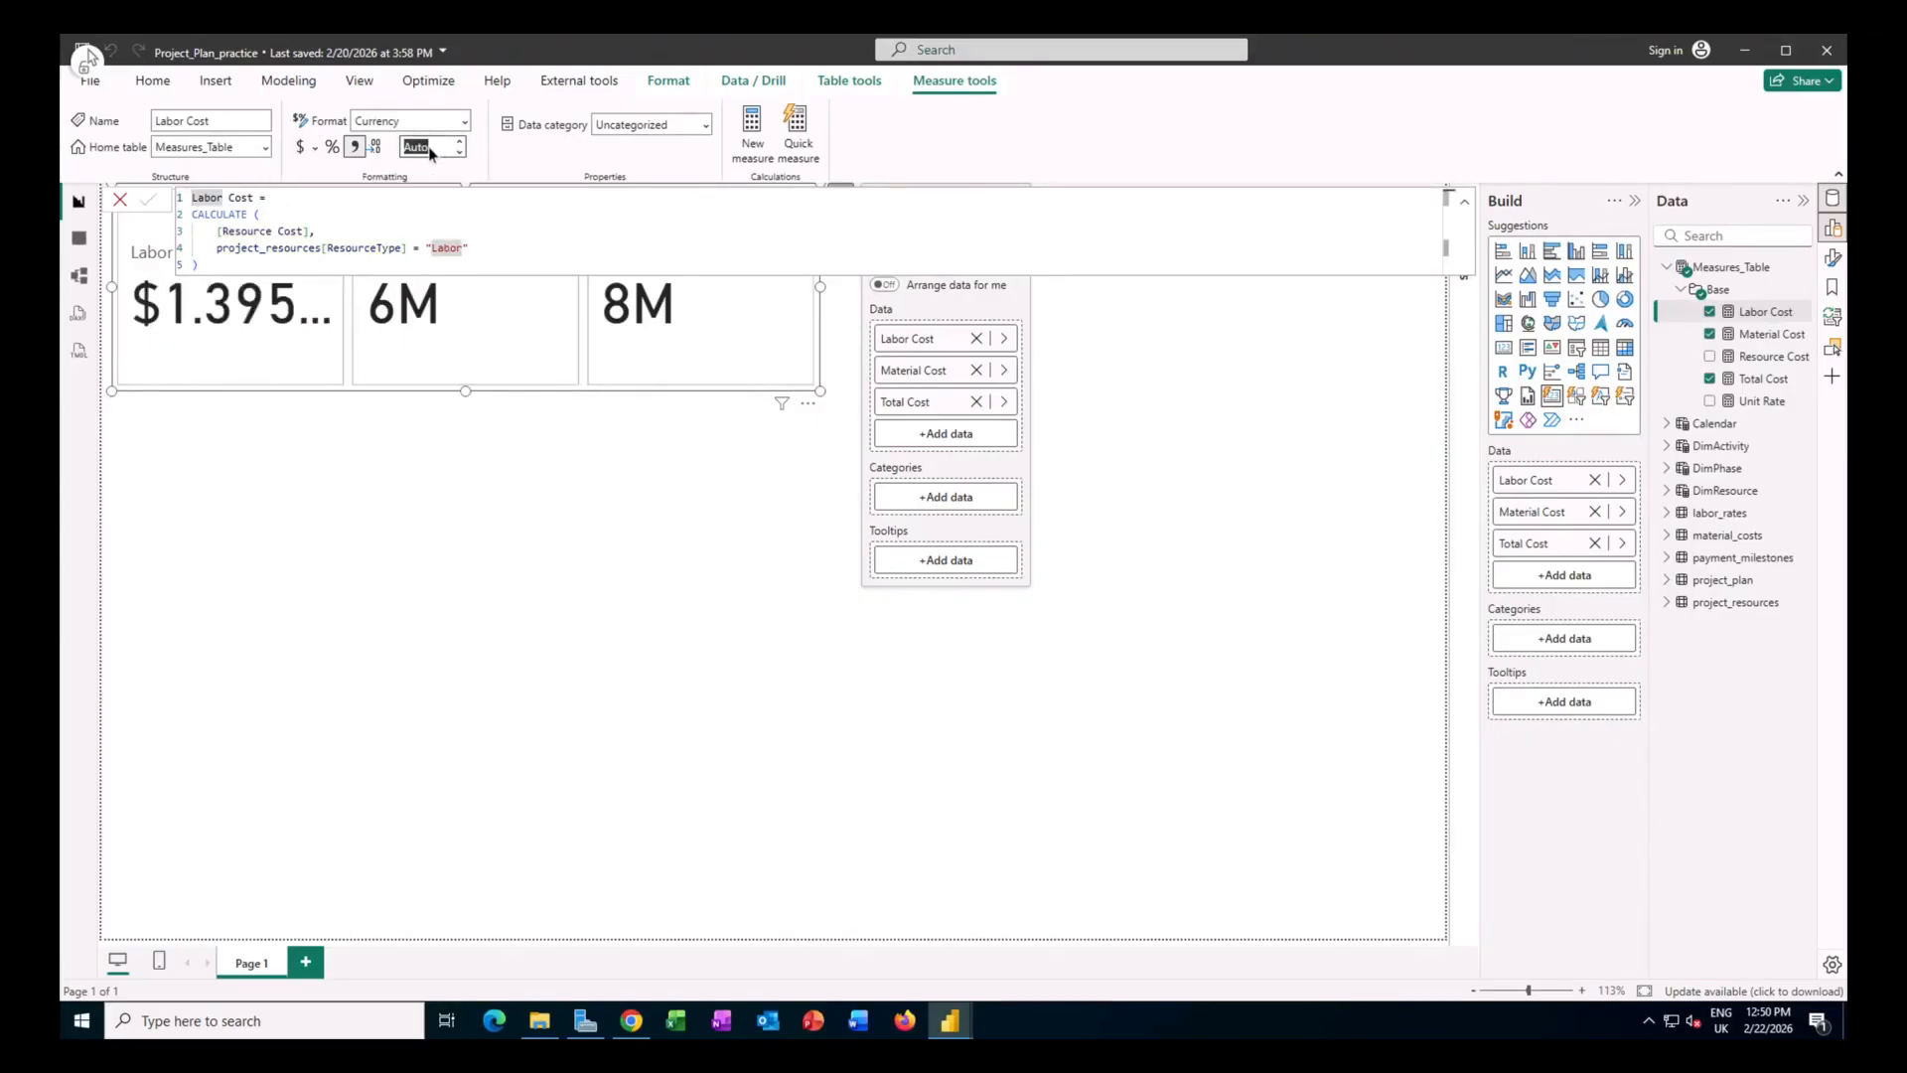
{"action": "type", "text": "2"}
{"action": "key", "text": "Return"}
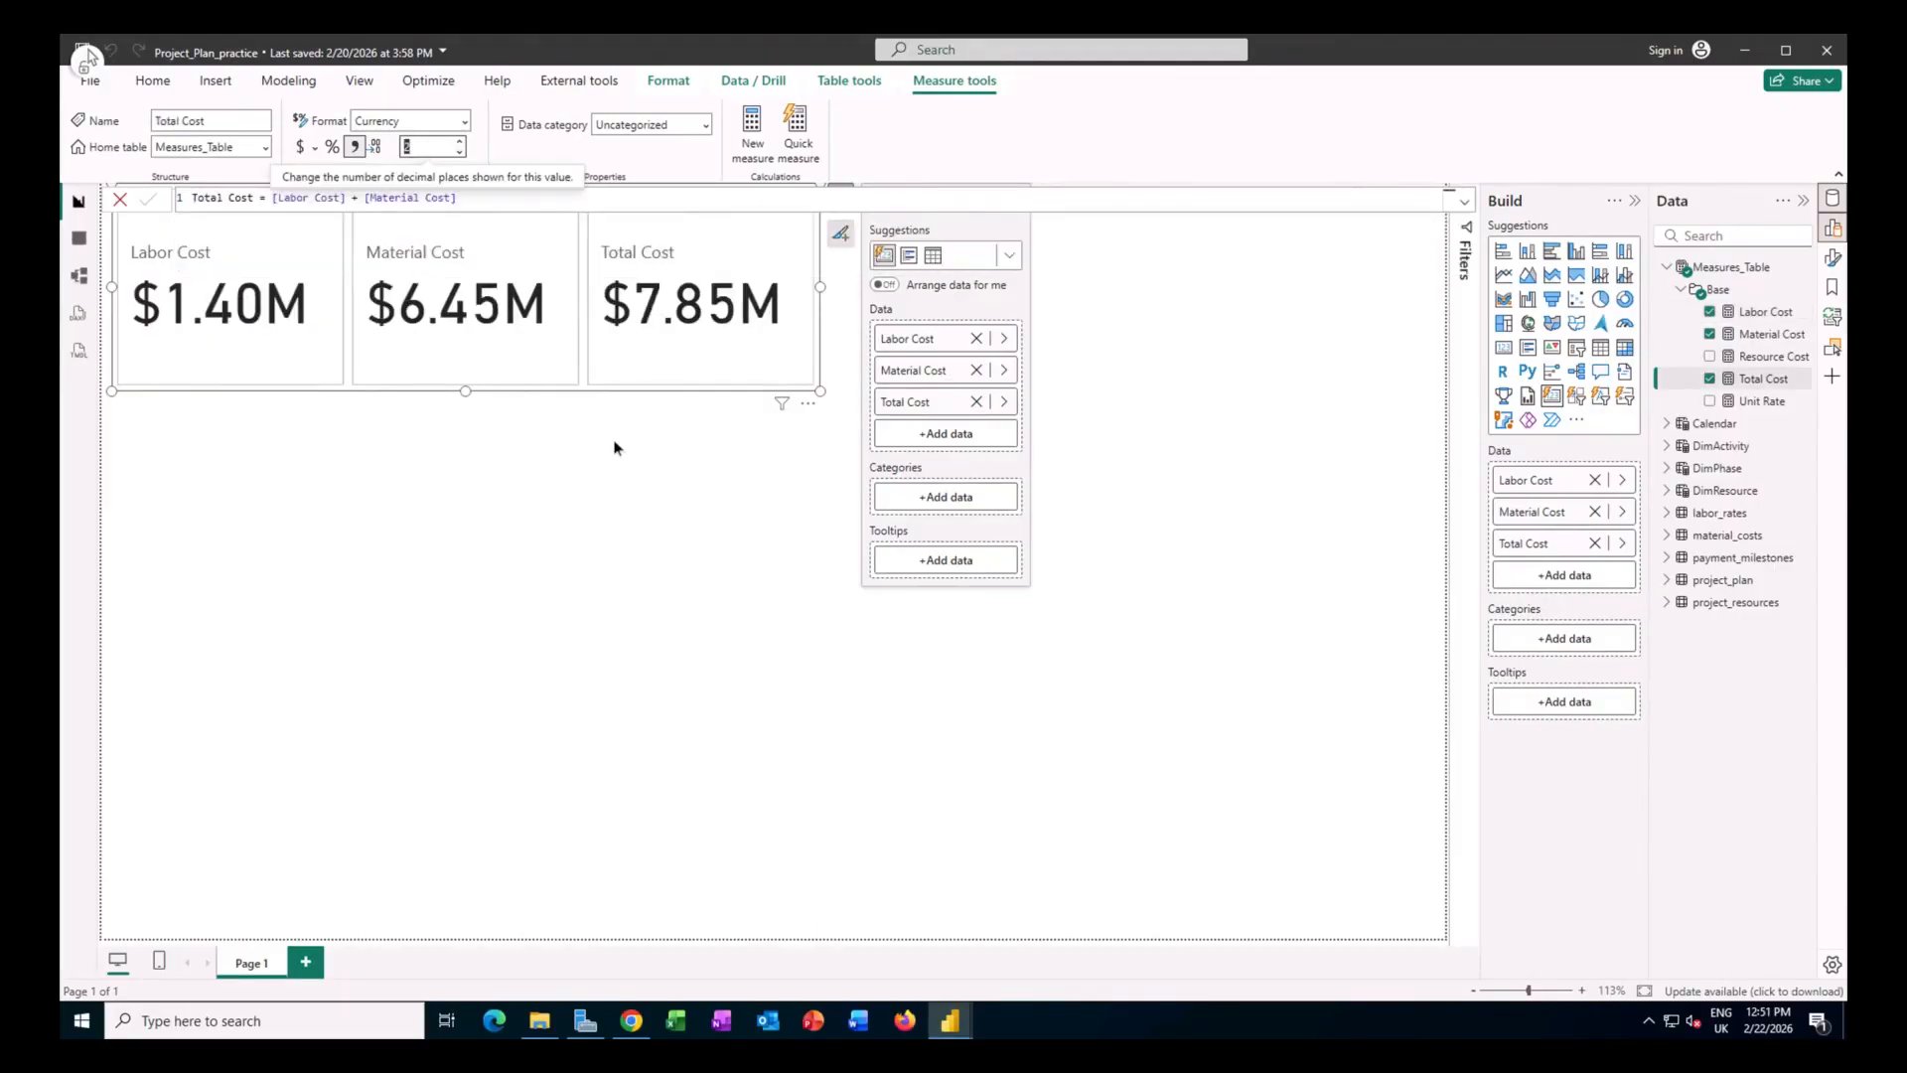
{"action": "left_click", "coordinate": [614, 447]}
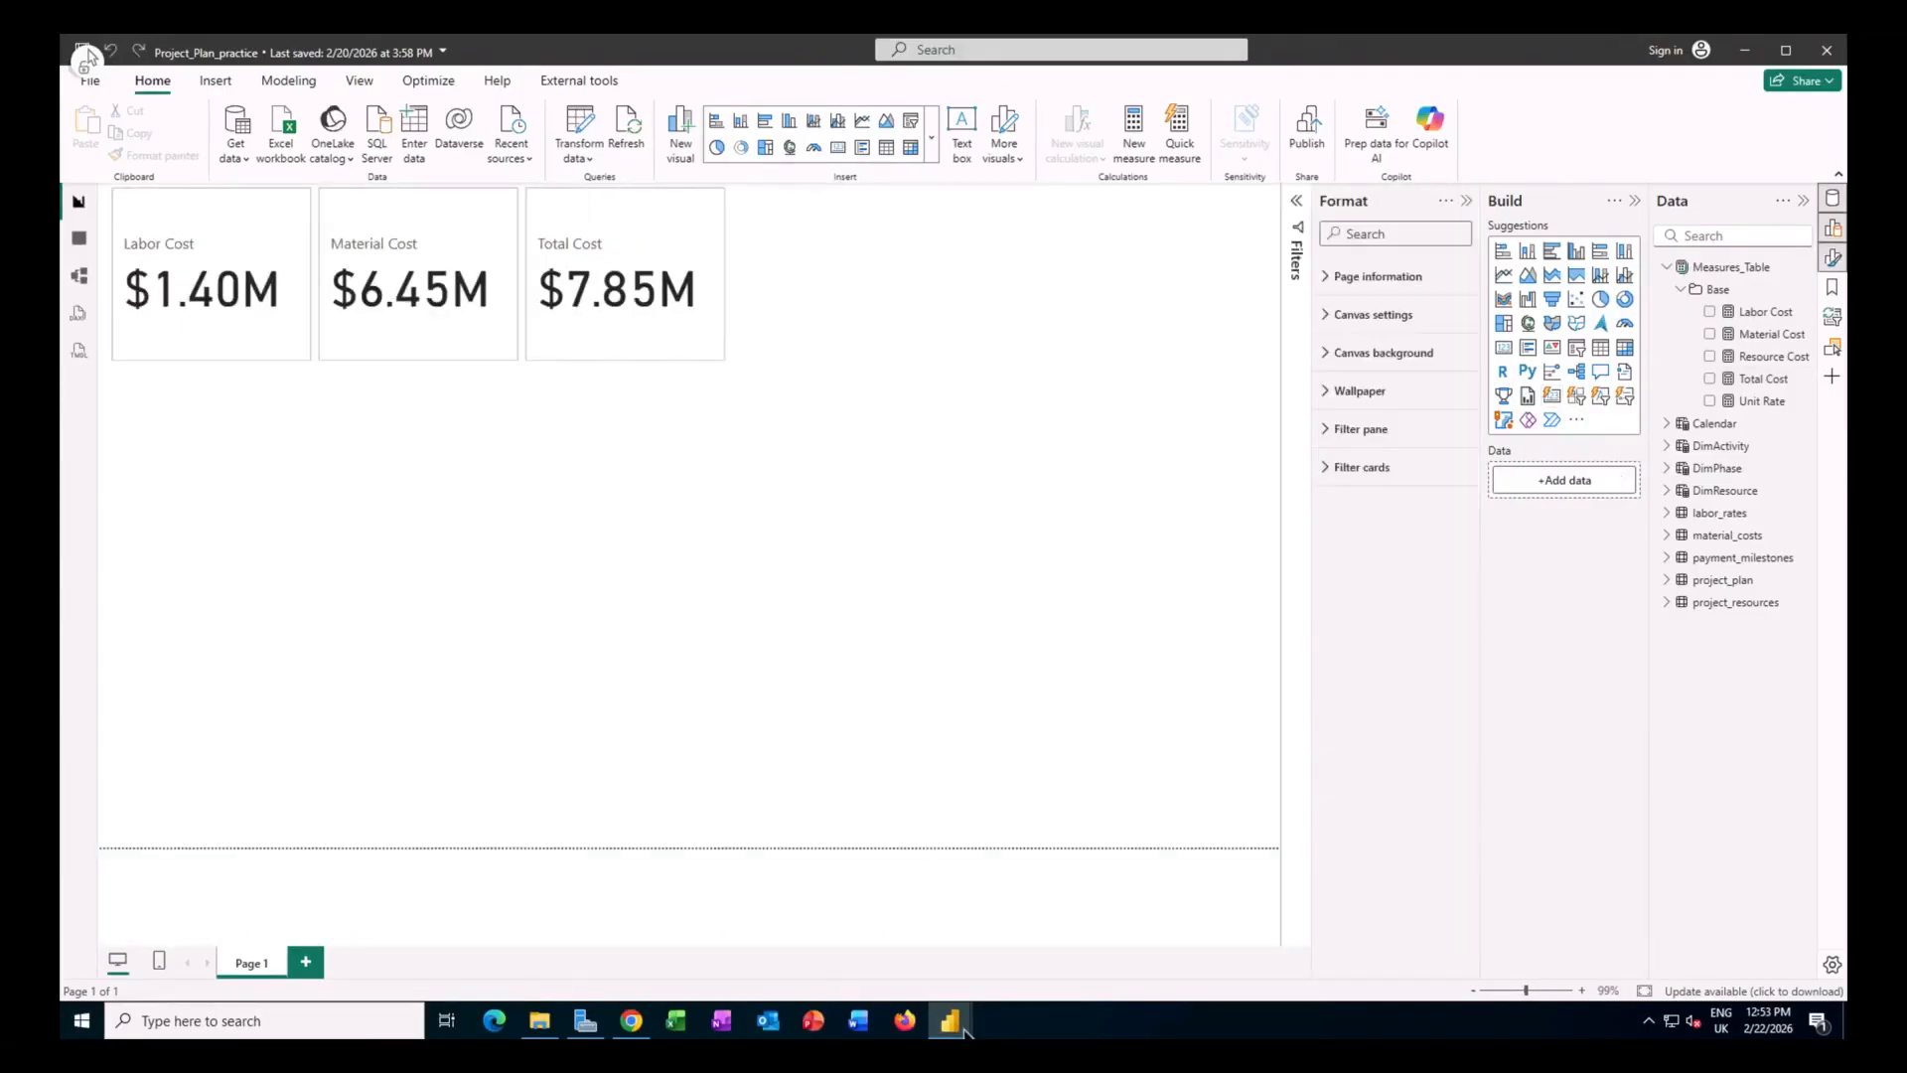
Switch to the Project_Planning_Cost_Management_Template-yt report, reselect Revenue for the Overview card's Project Revenue field, and view the Revenue measure's formula.
{"action": "mouse_move", "coordinate": [956, 1023]}
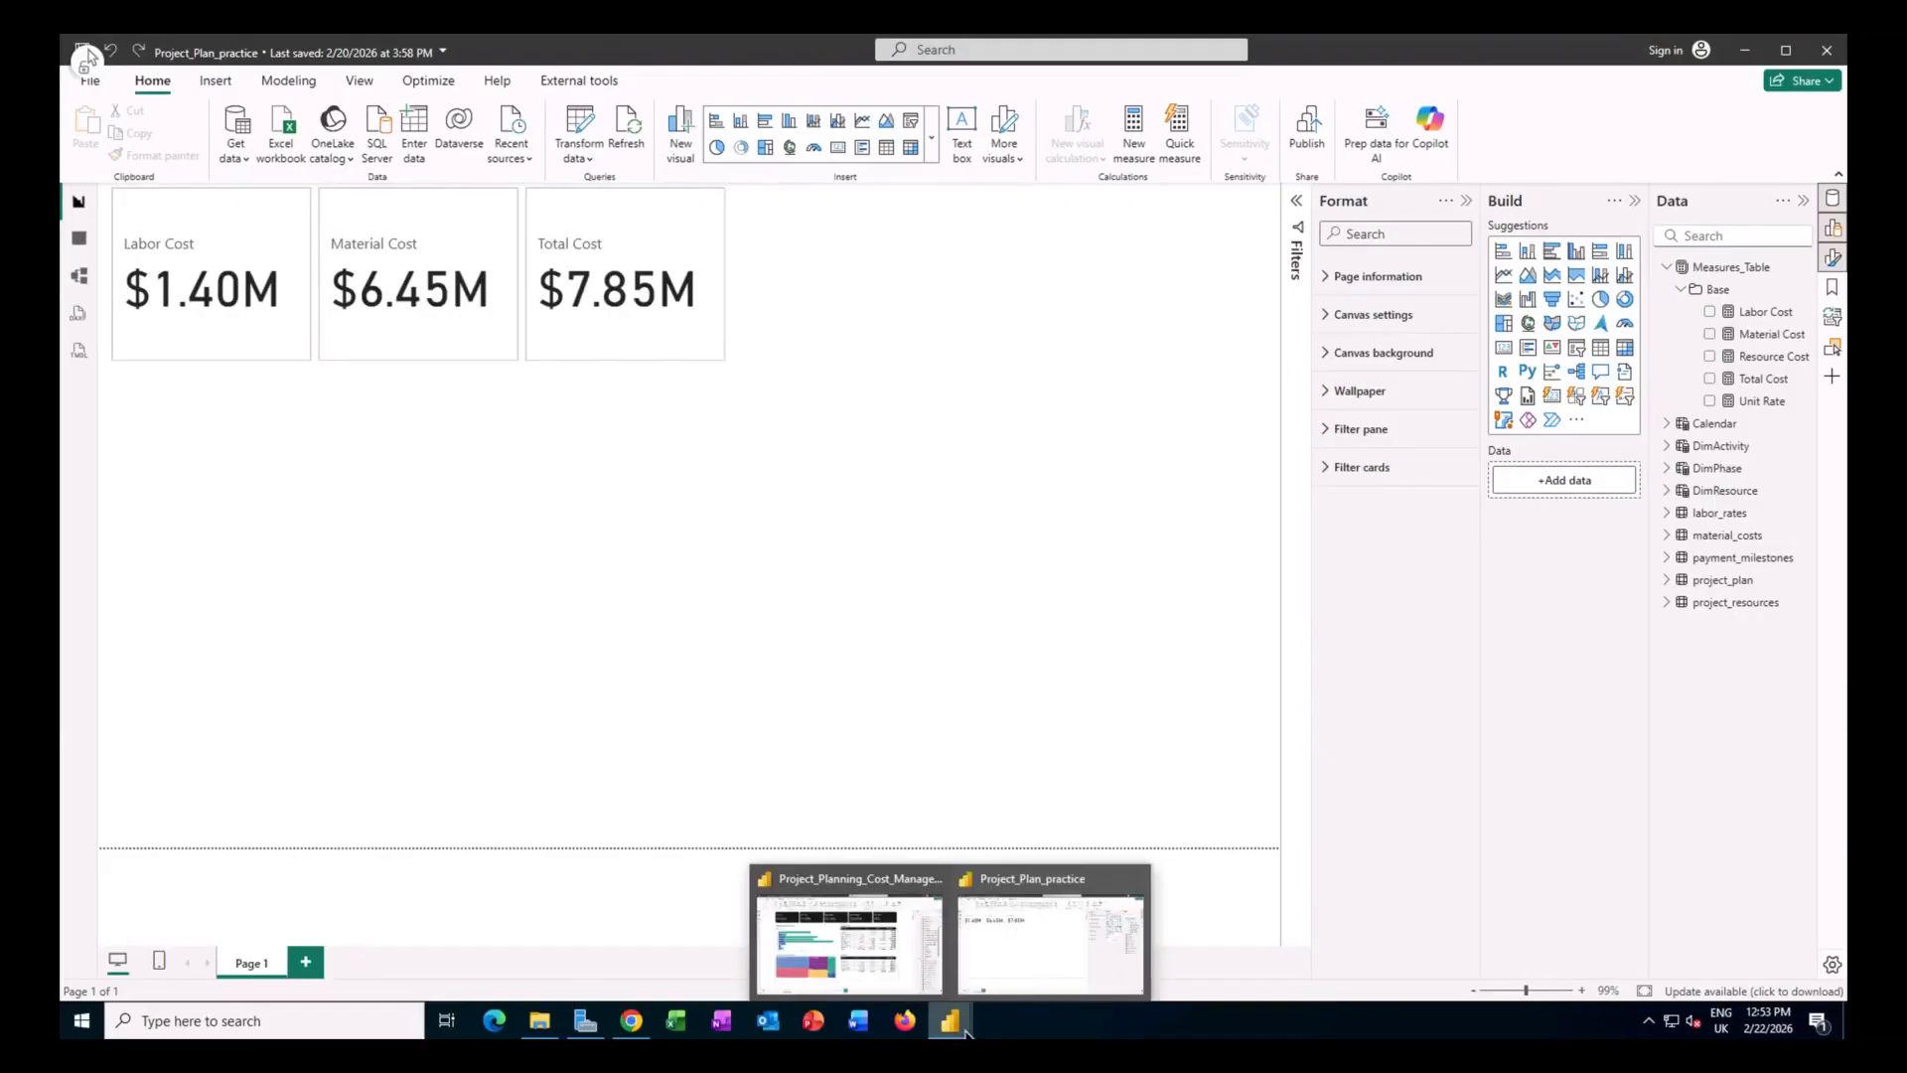
{"action": "left_click", "coordinate": [880, 969]}
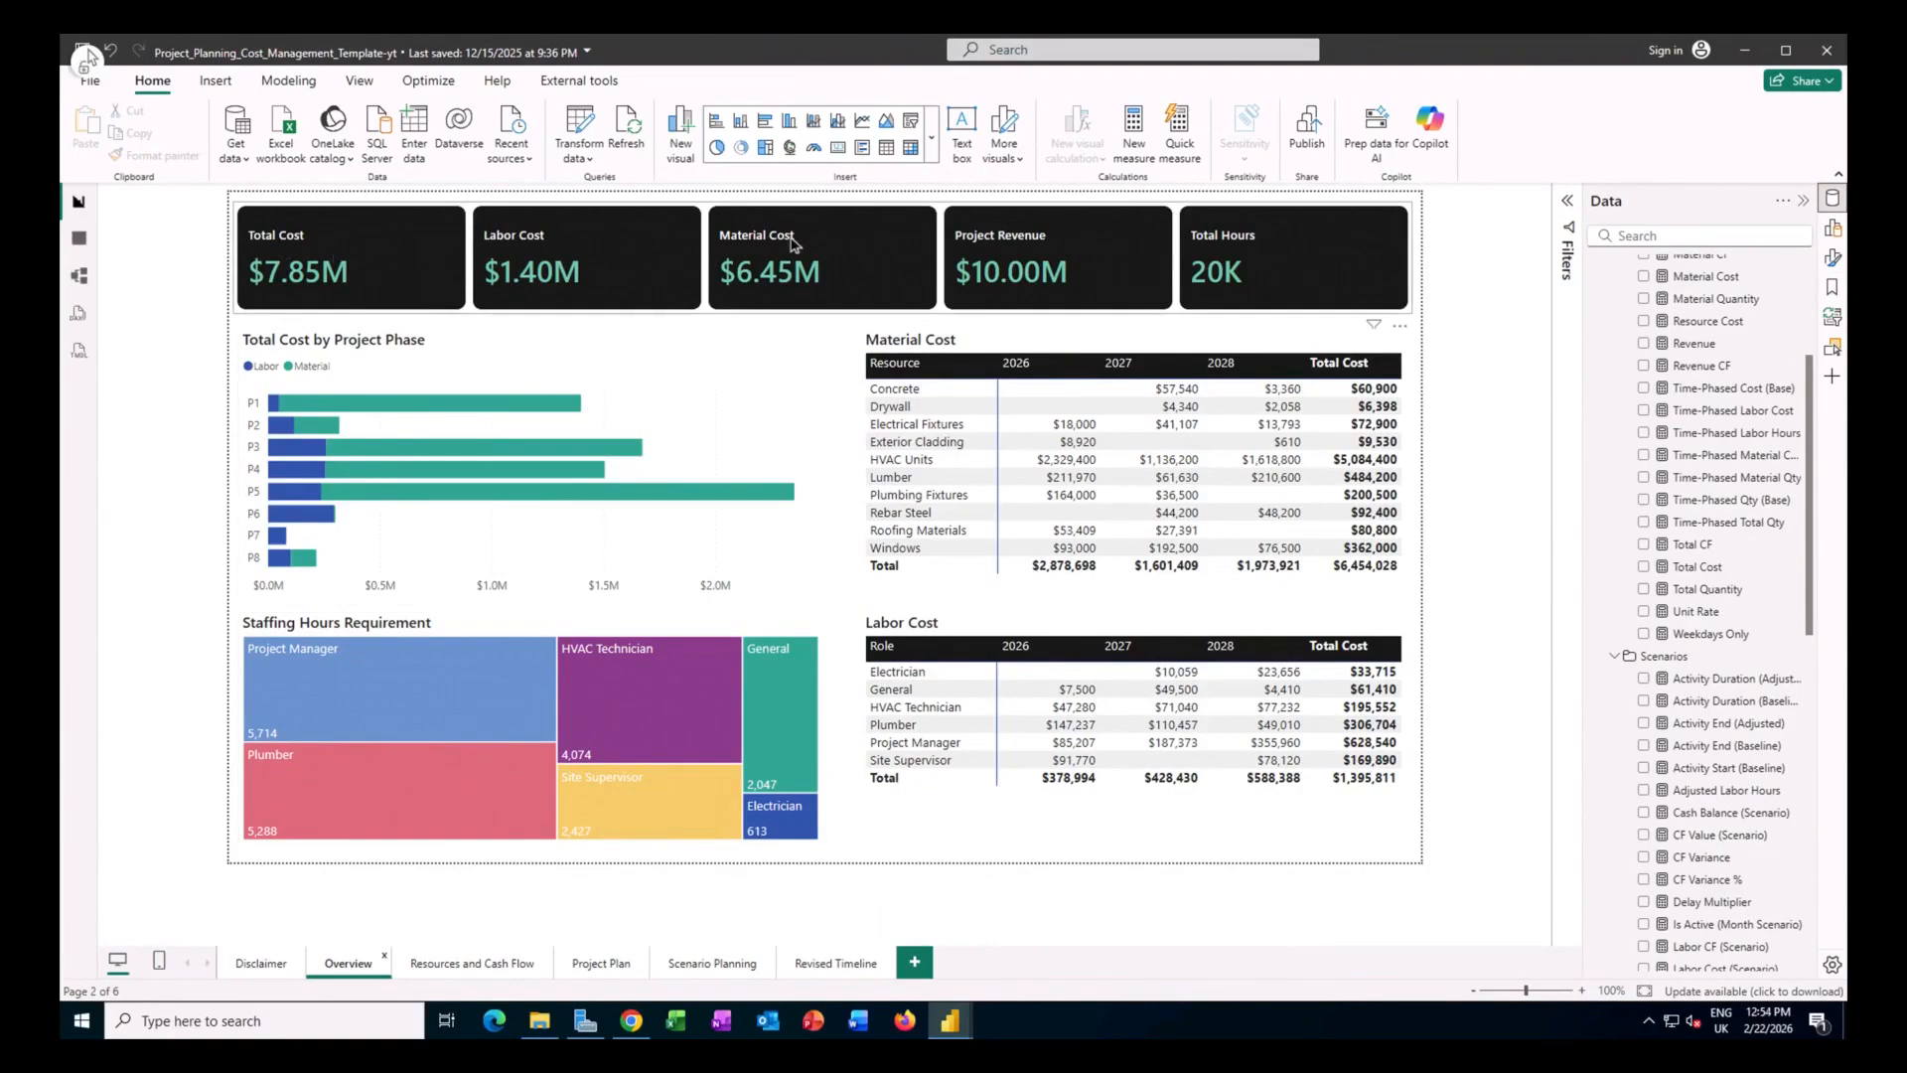
{"action": "left_click", "coordinate": [1302, 312]}
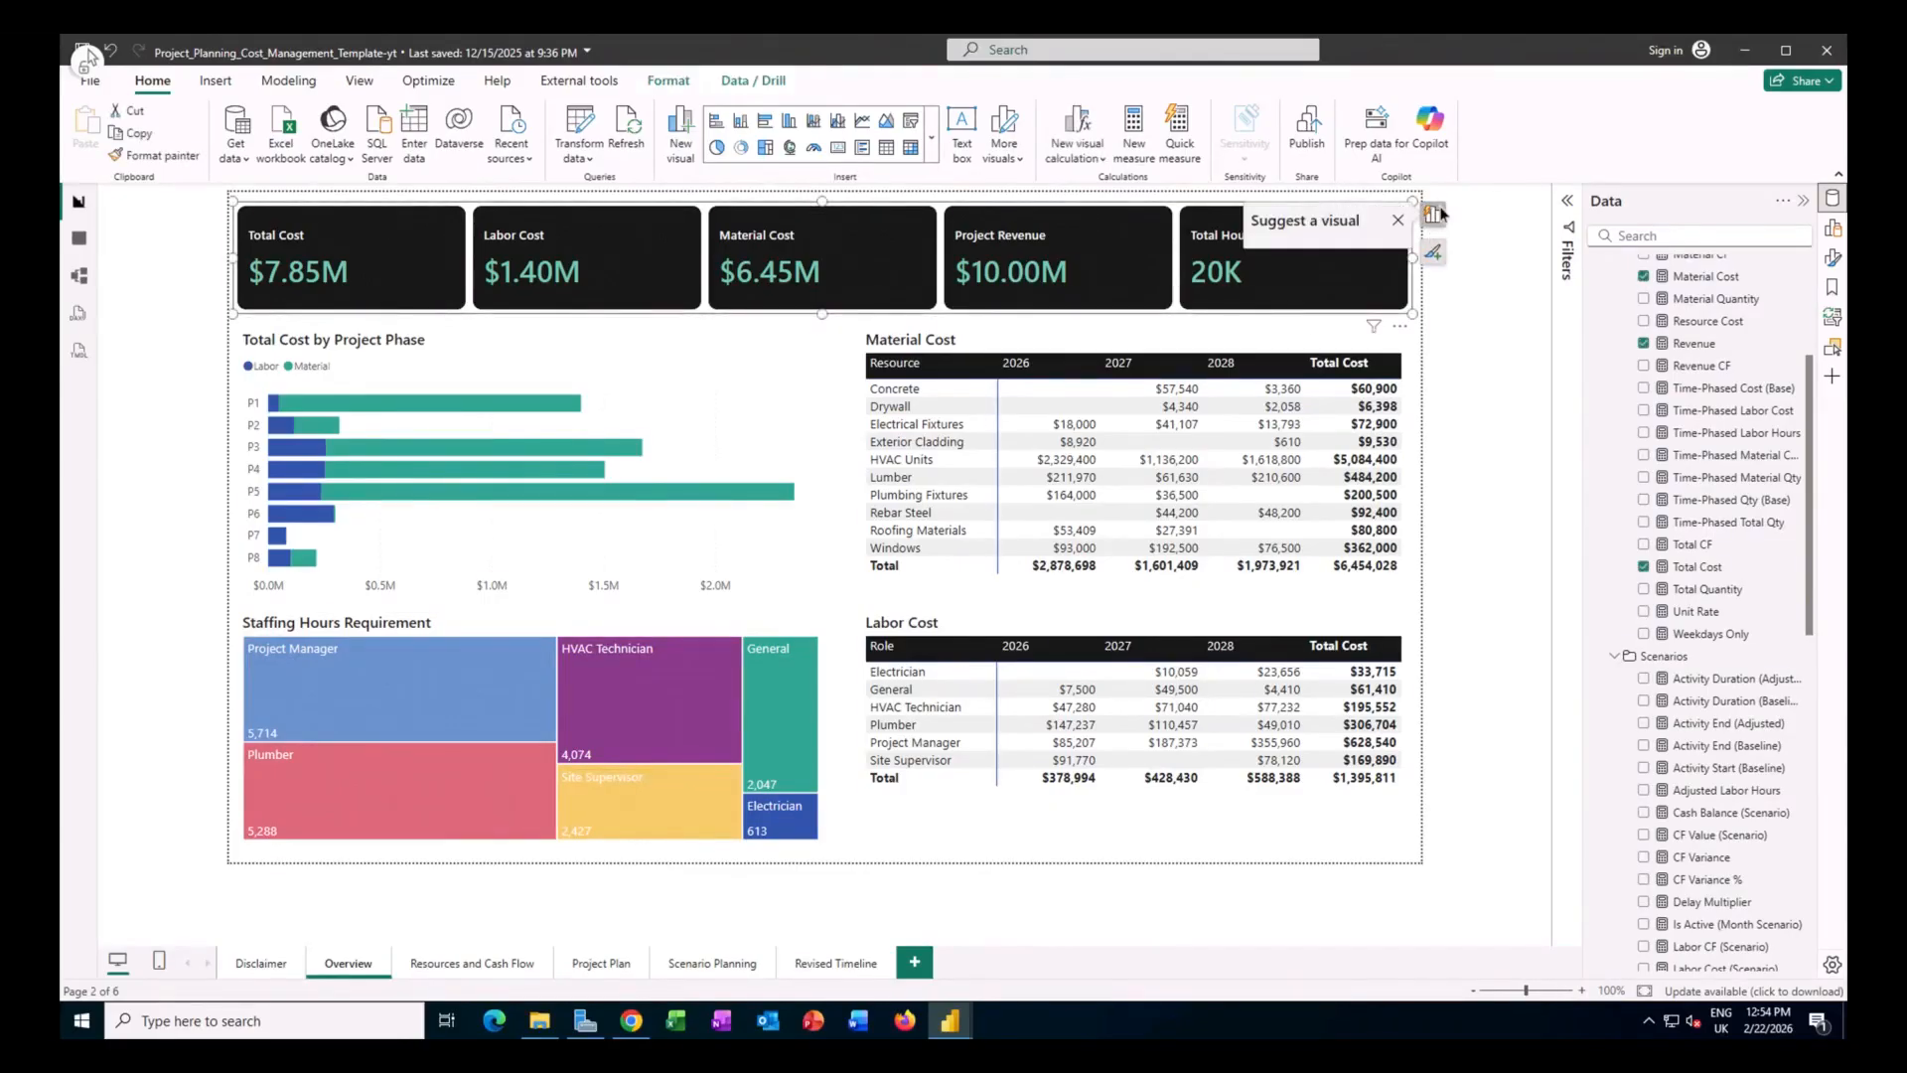
{"action": "left_click", "coordinate": [1436, 214]}
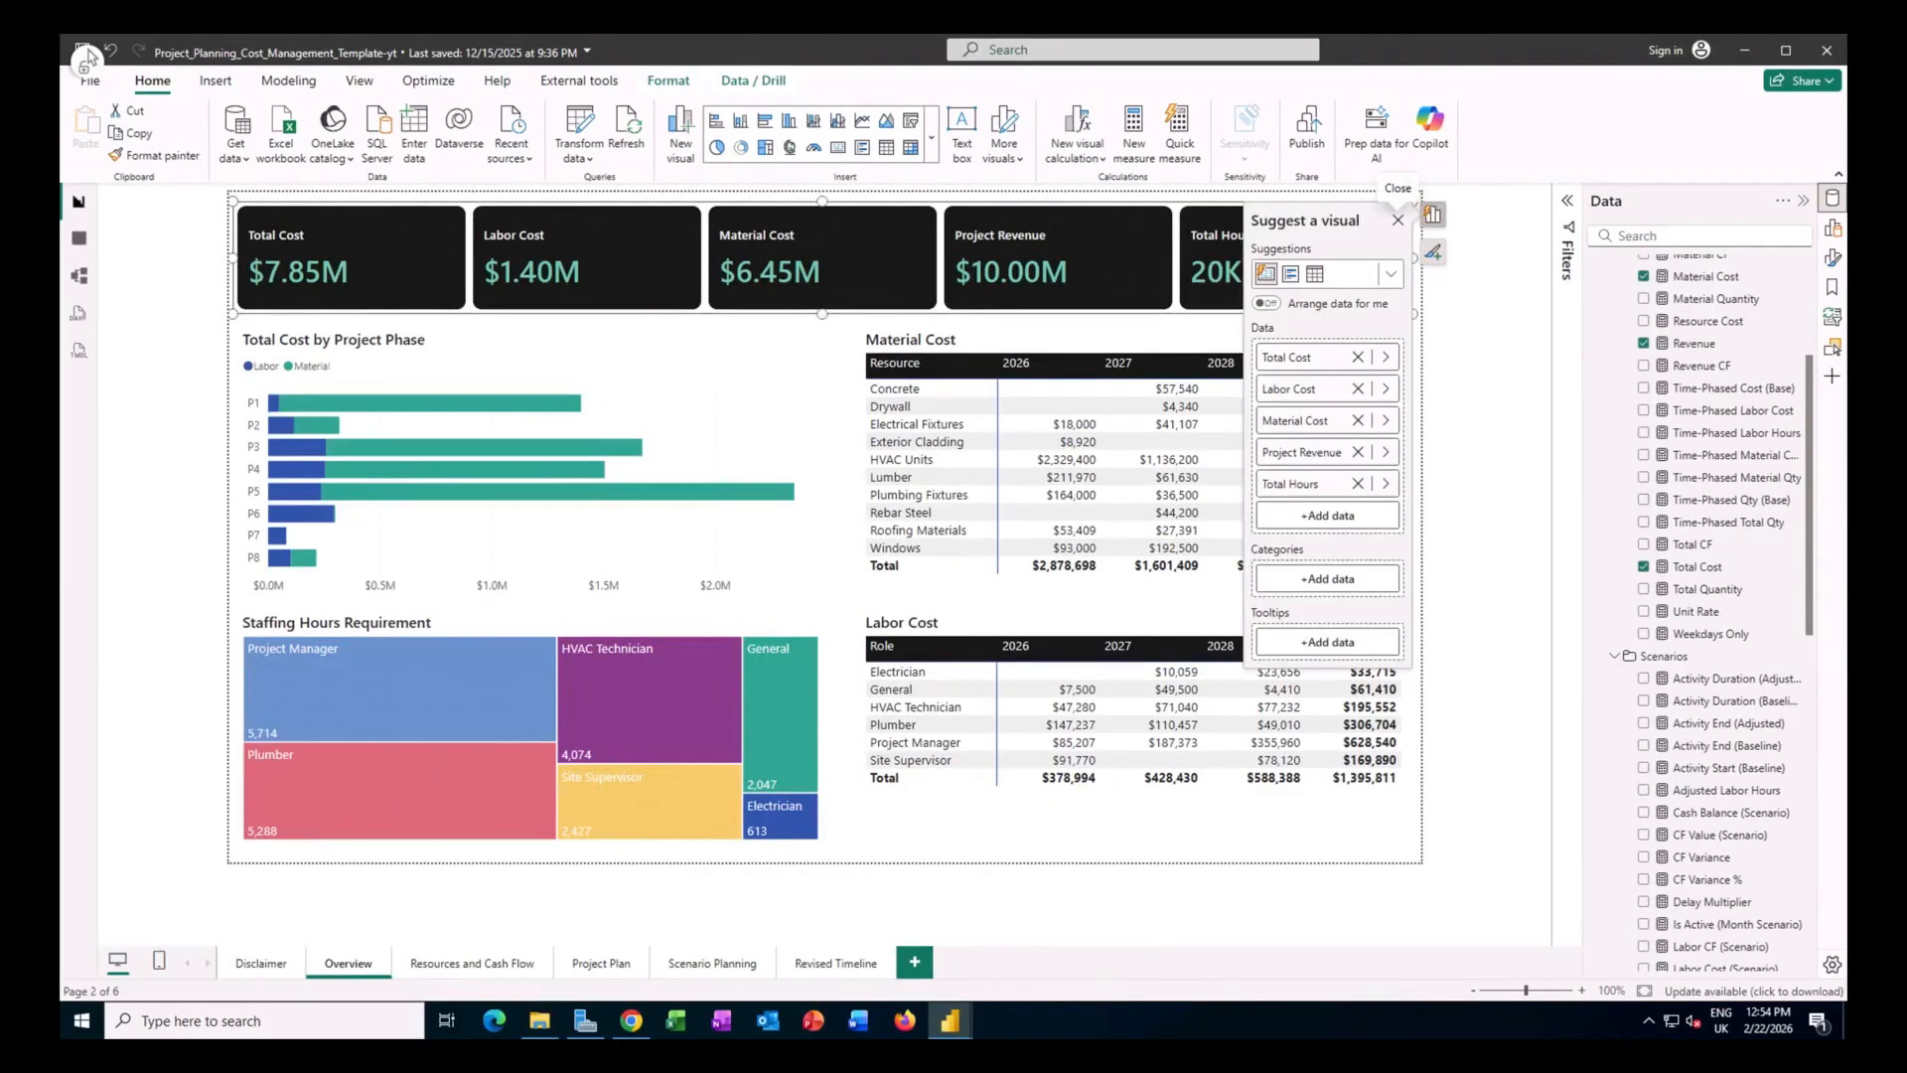
{"action": "left_click", "coordinate": [1308, 450]}
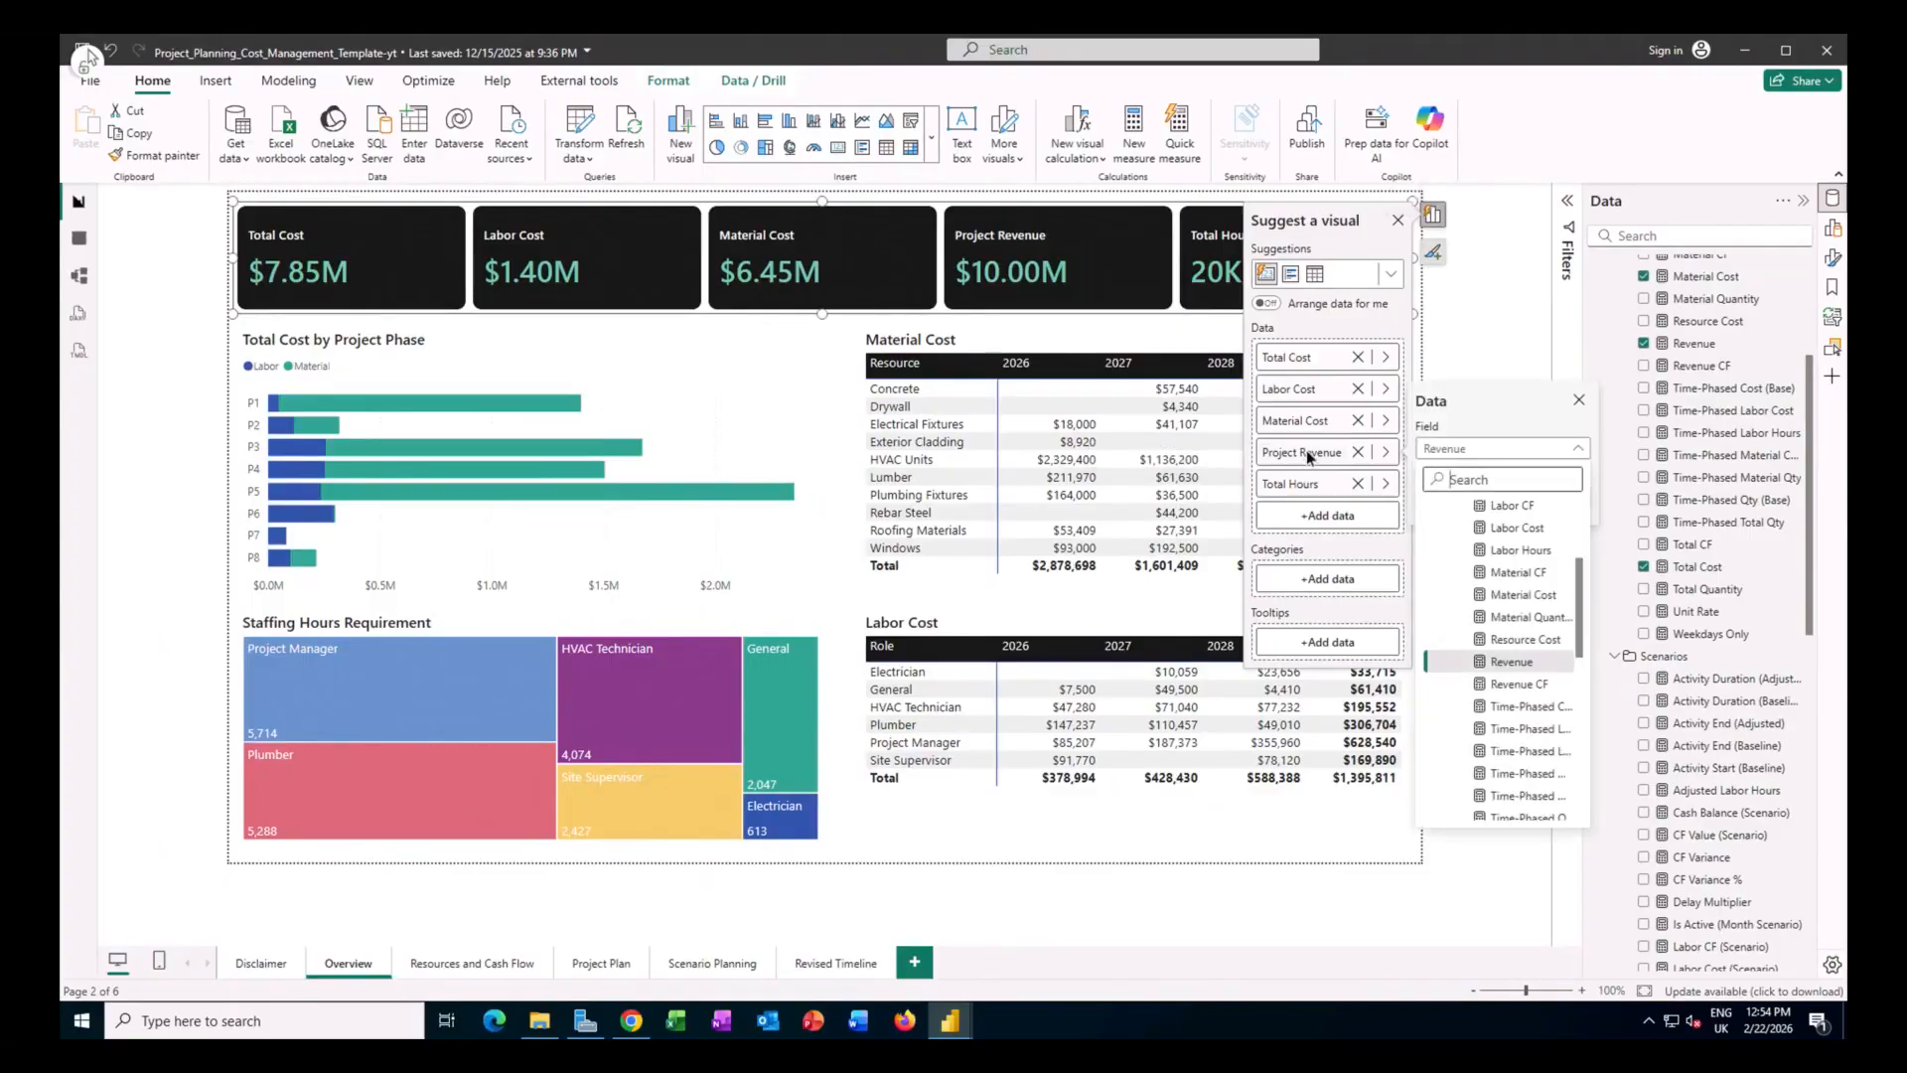
{"action": "left_click", "coordinate": [1507, 670]}
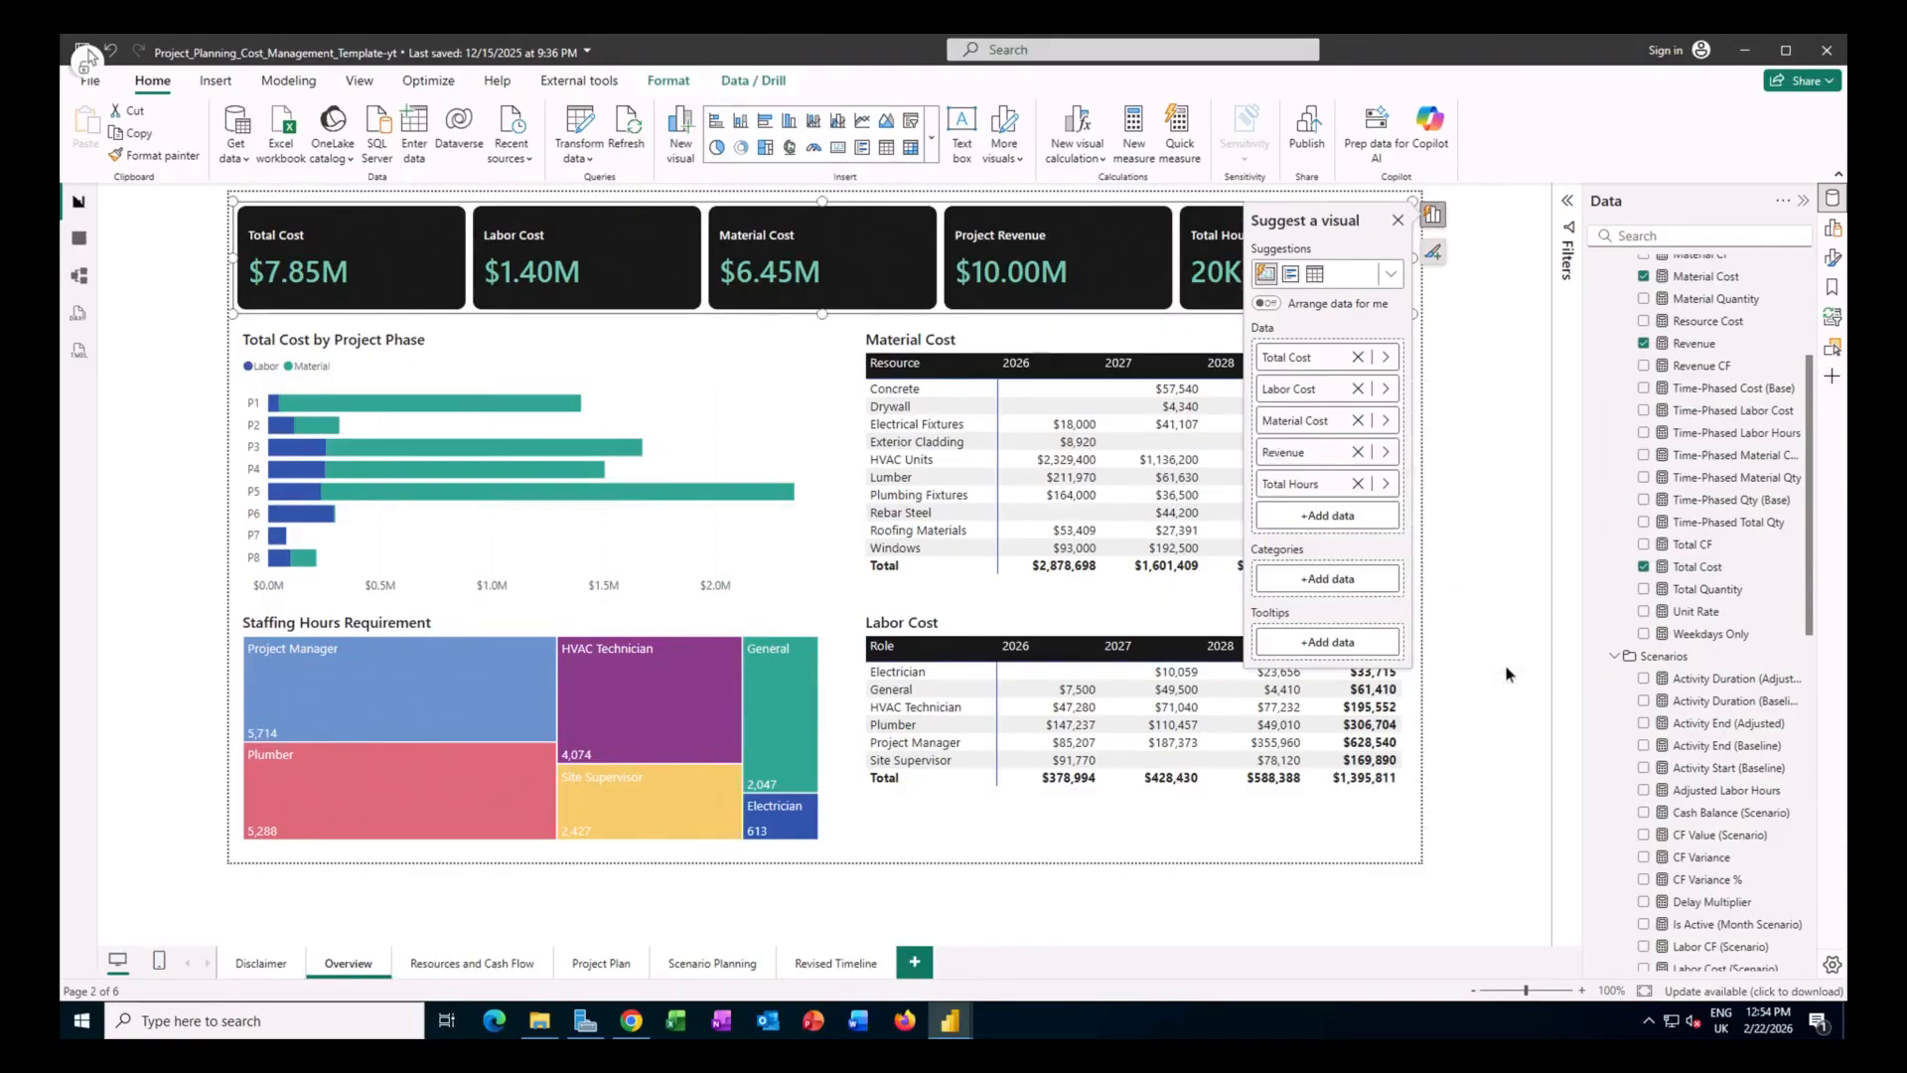
{"action": "left_click", "coordinate": [1694, 348]}
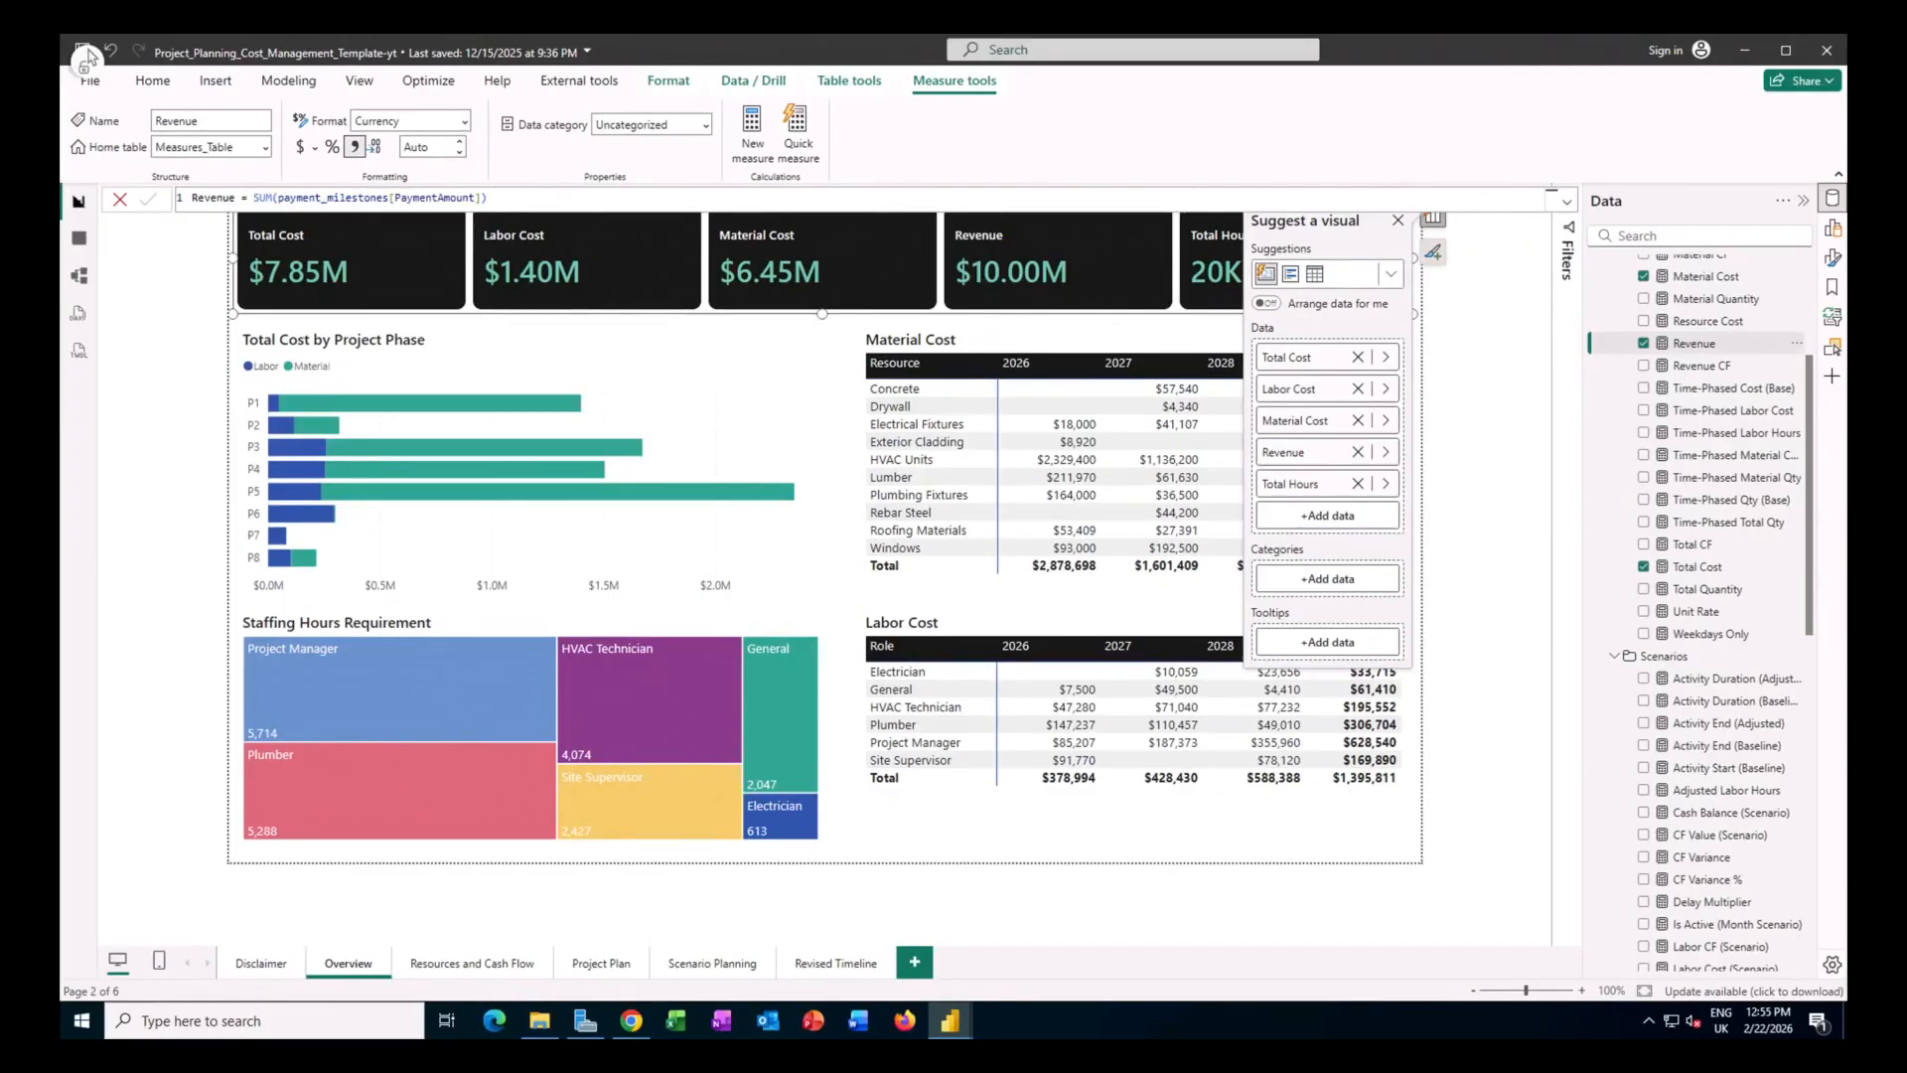
{"action": "left_click", "coordinate": [1474, 395]}
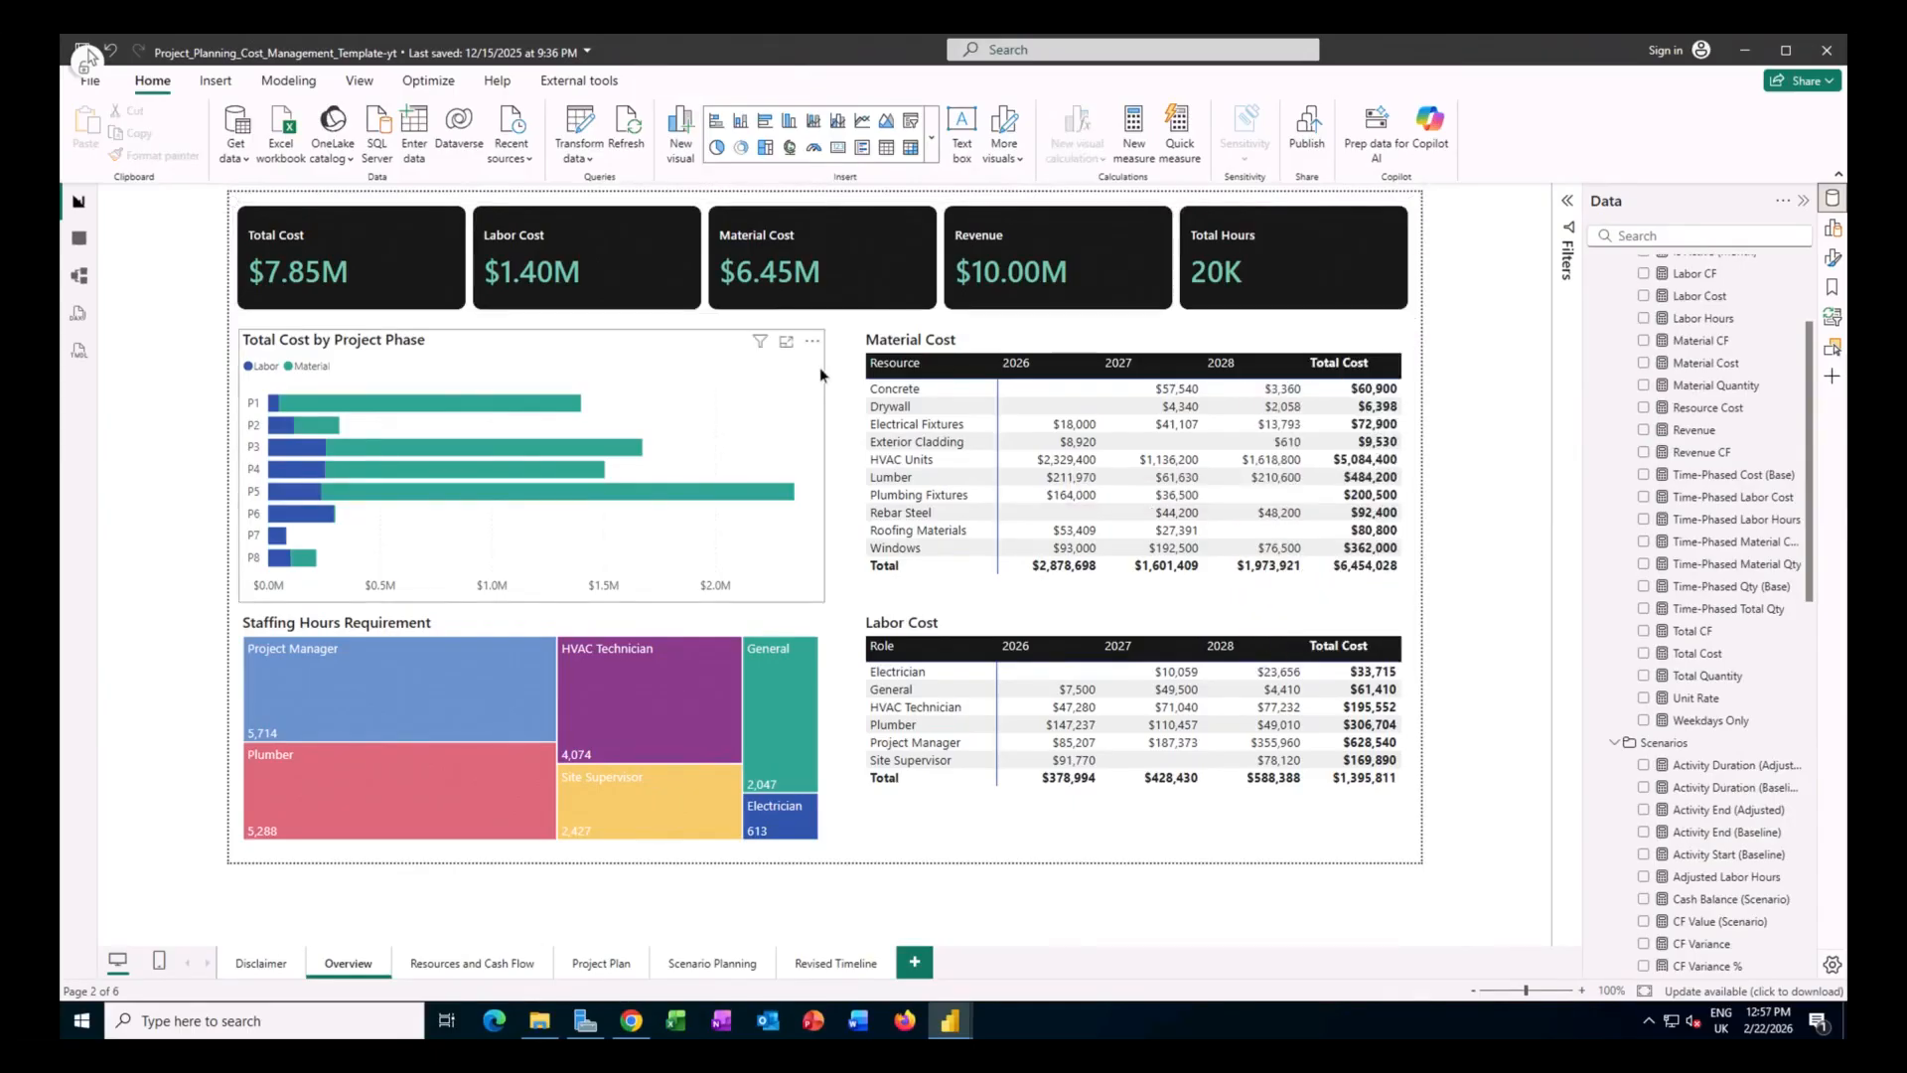
Examine the fields used by the Total Cost by Project Phase bar chart and the Staffing Hours Requirement treemap.
{"action": "left_click", "coordinate": [820, 370]}
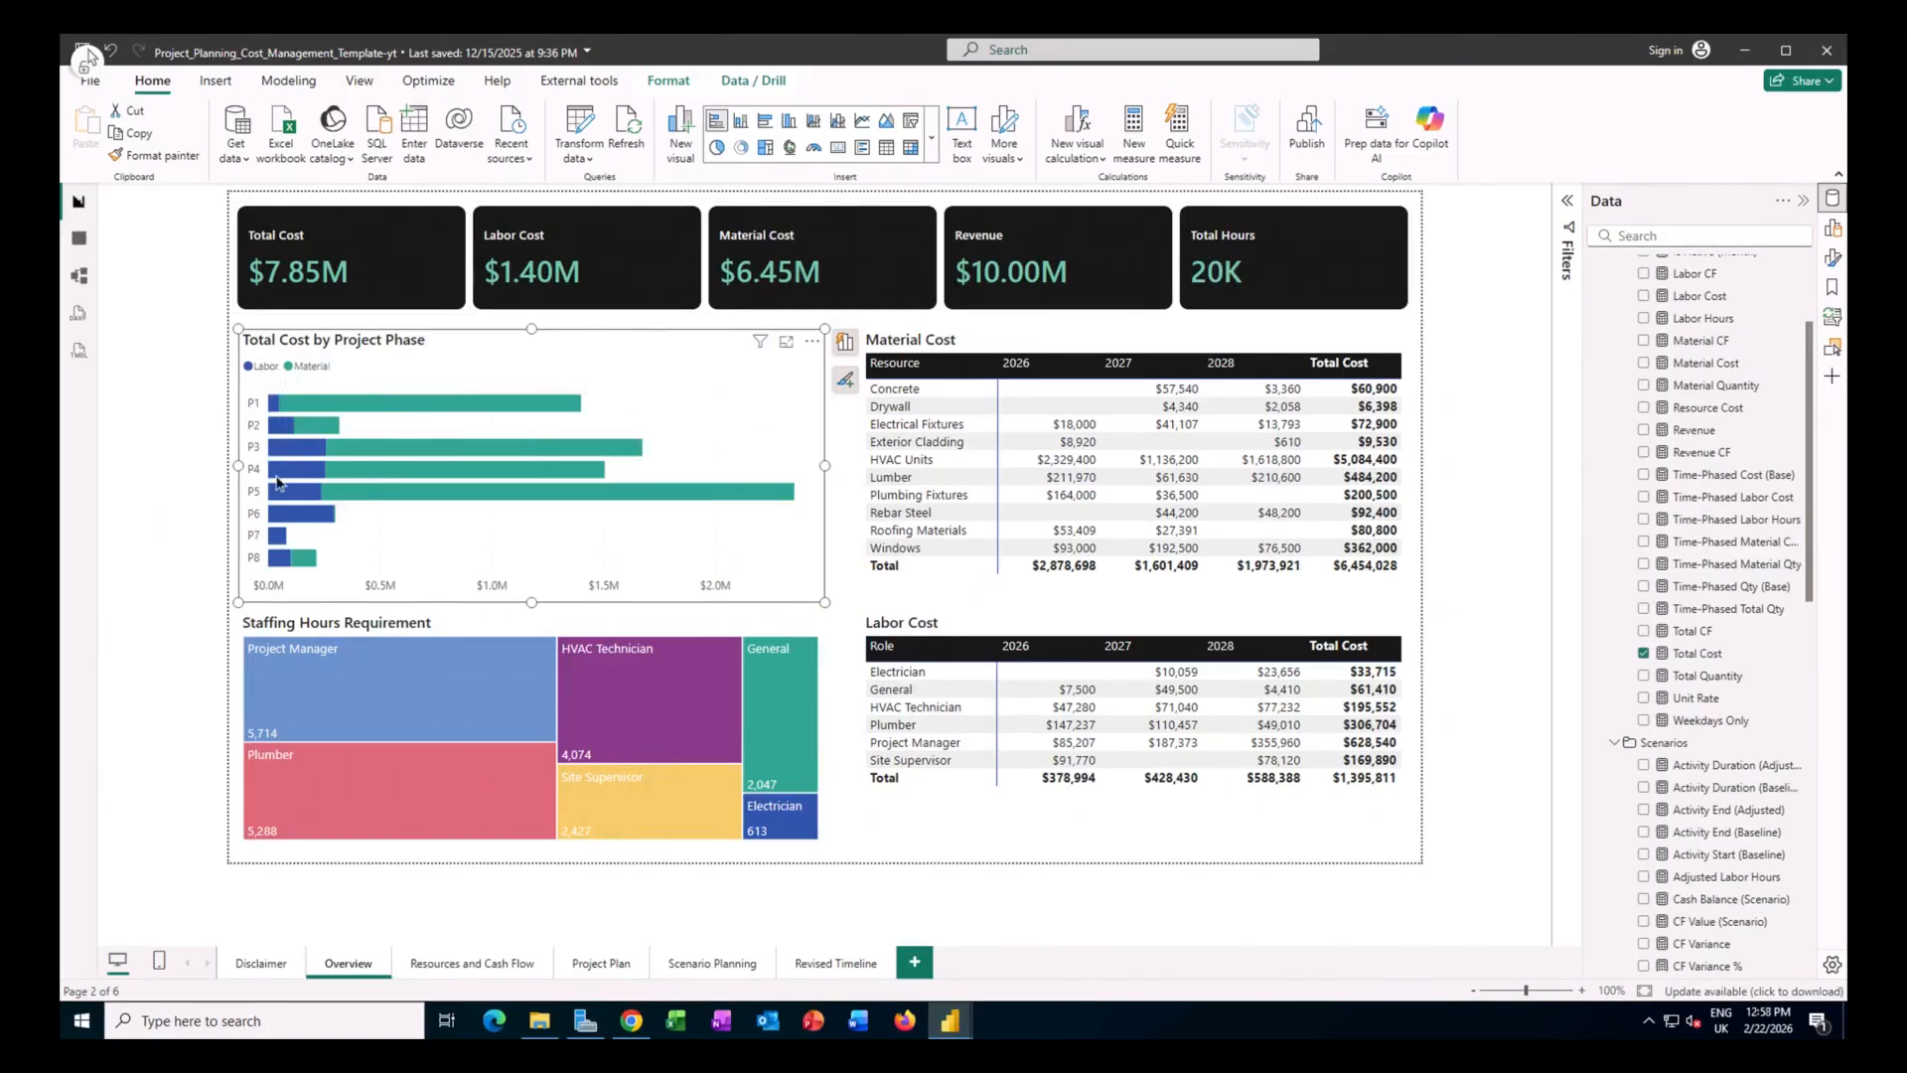
{"action": "left_click", "coordinate": [845, 345]}
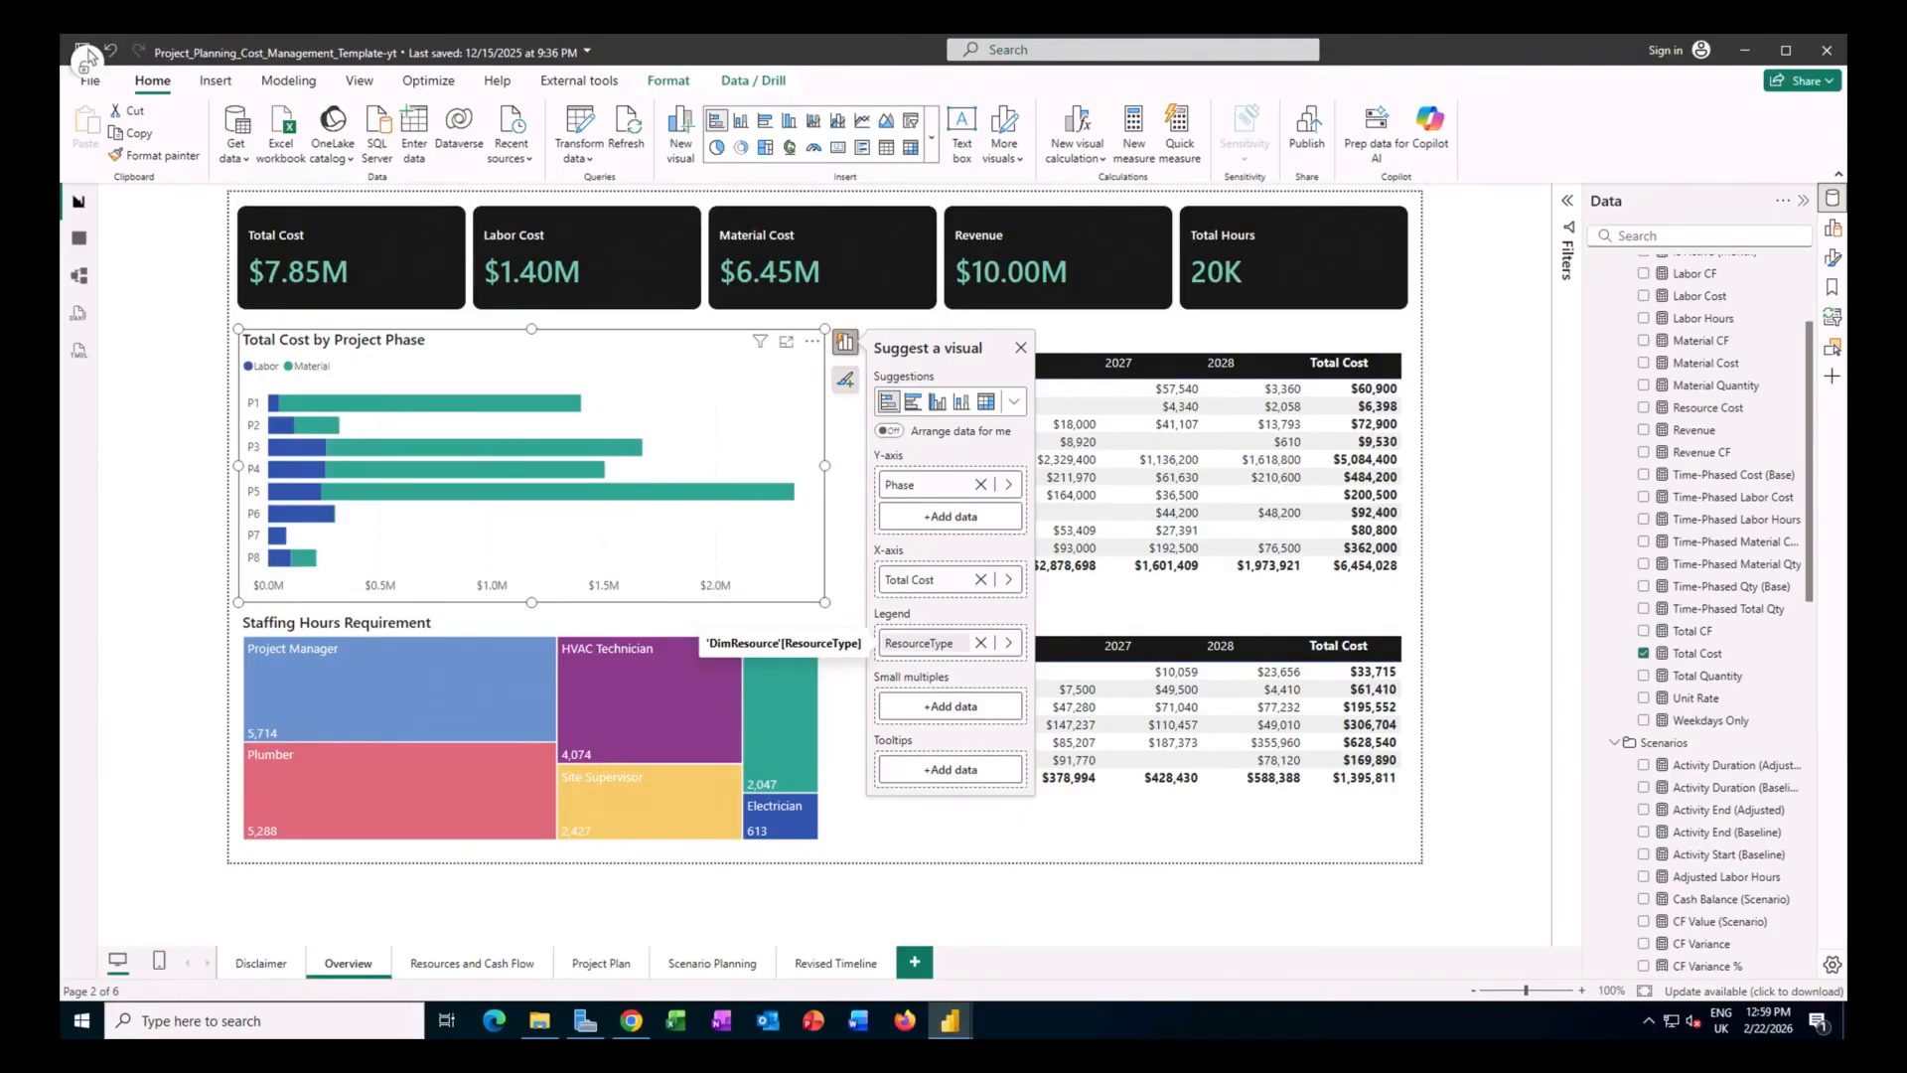
{"action": "left_click", "coordinate": [840, 584]}
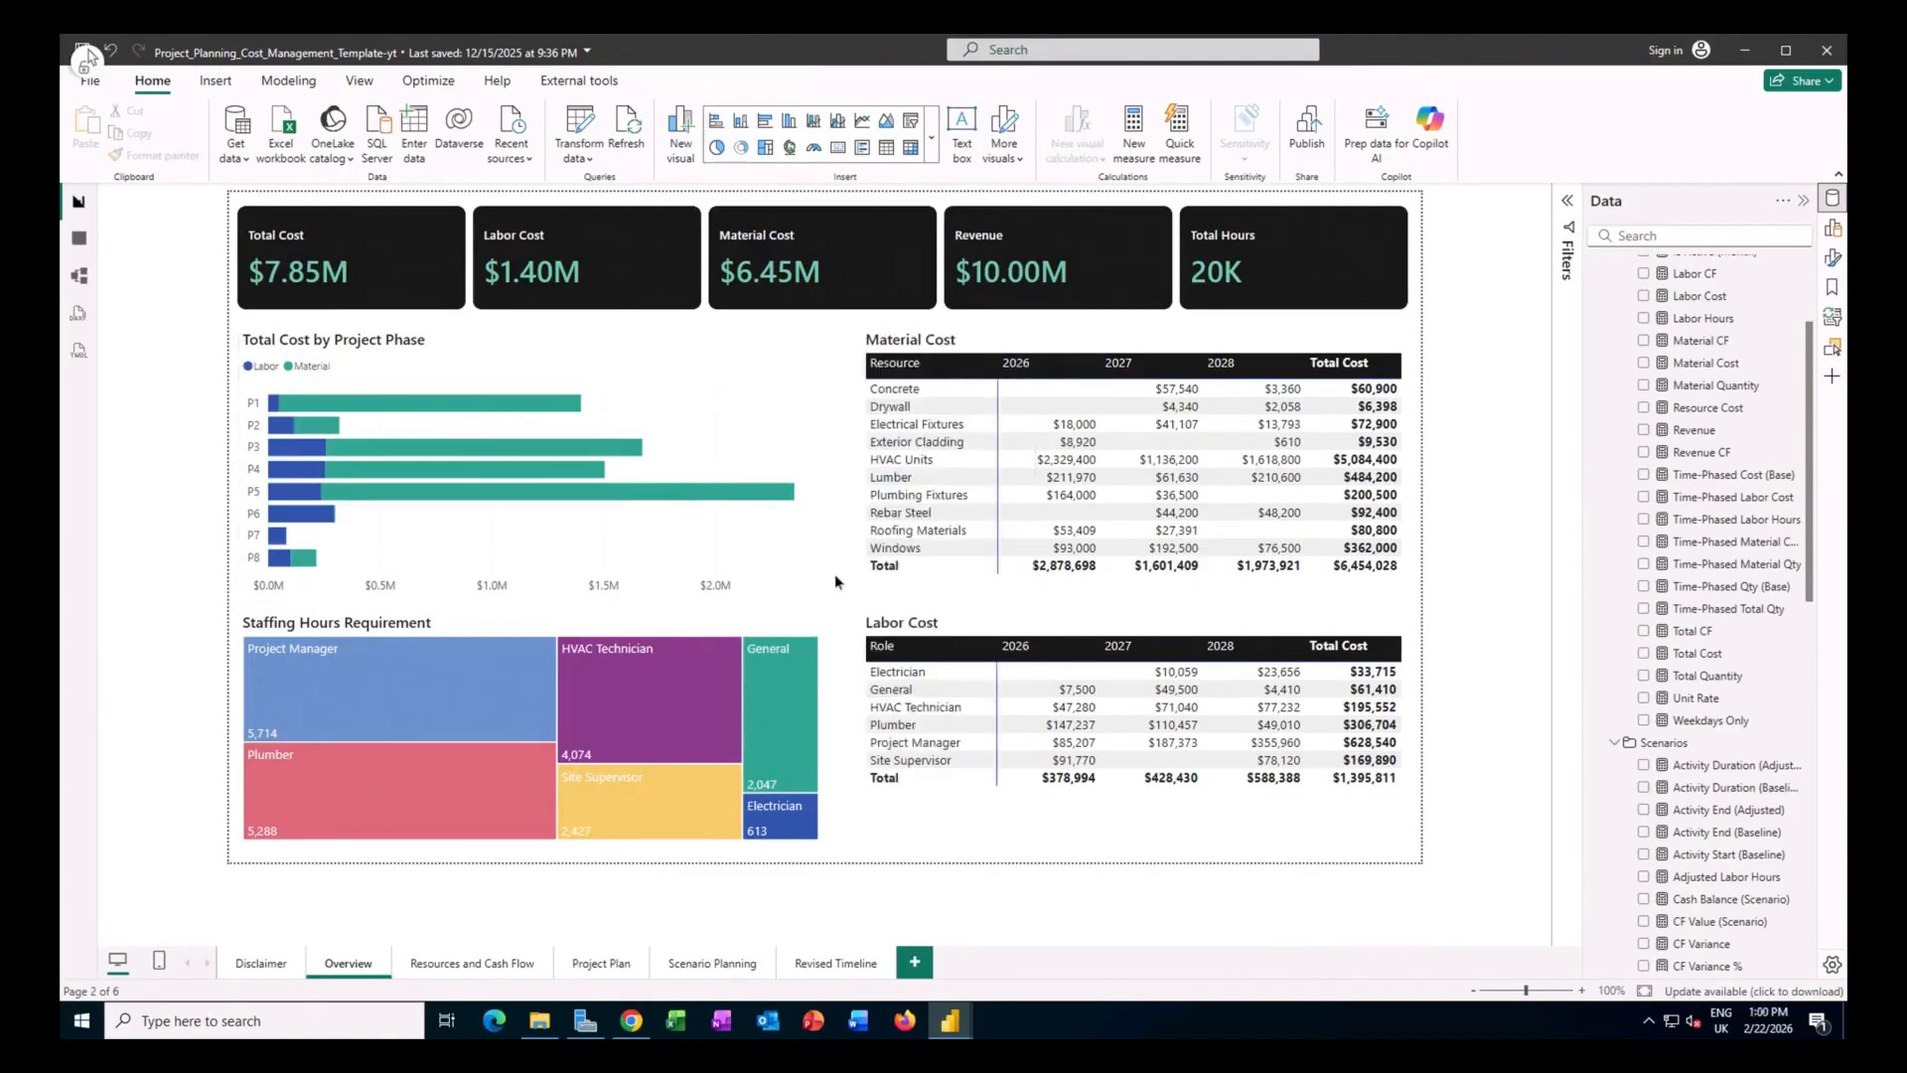
{"action": "left_click", "coordinate": [725, 623]}
{"action": "left_click", "coordinate": [844, 624]}
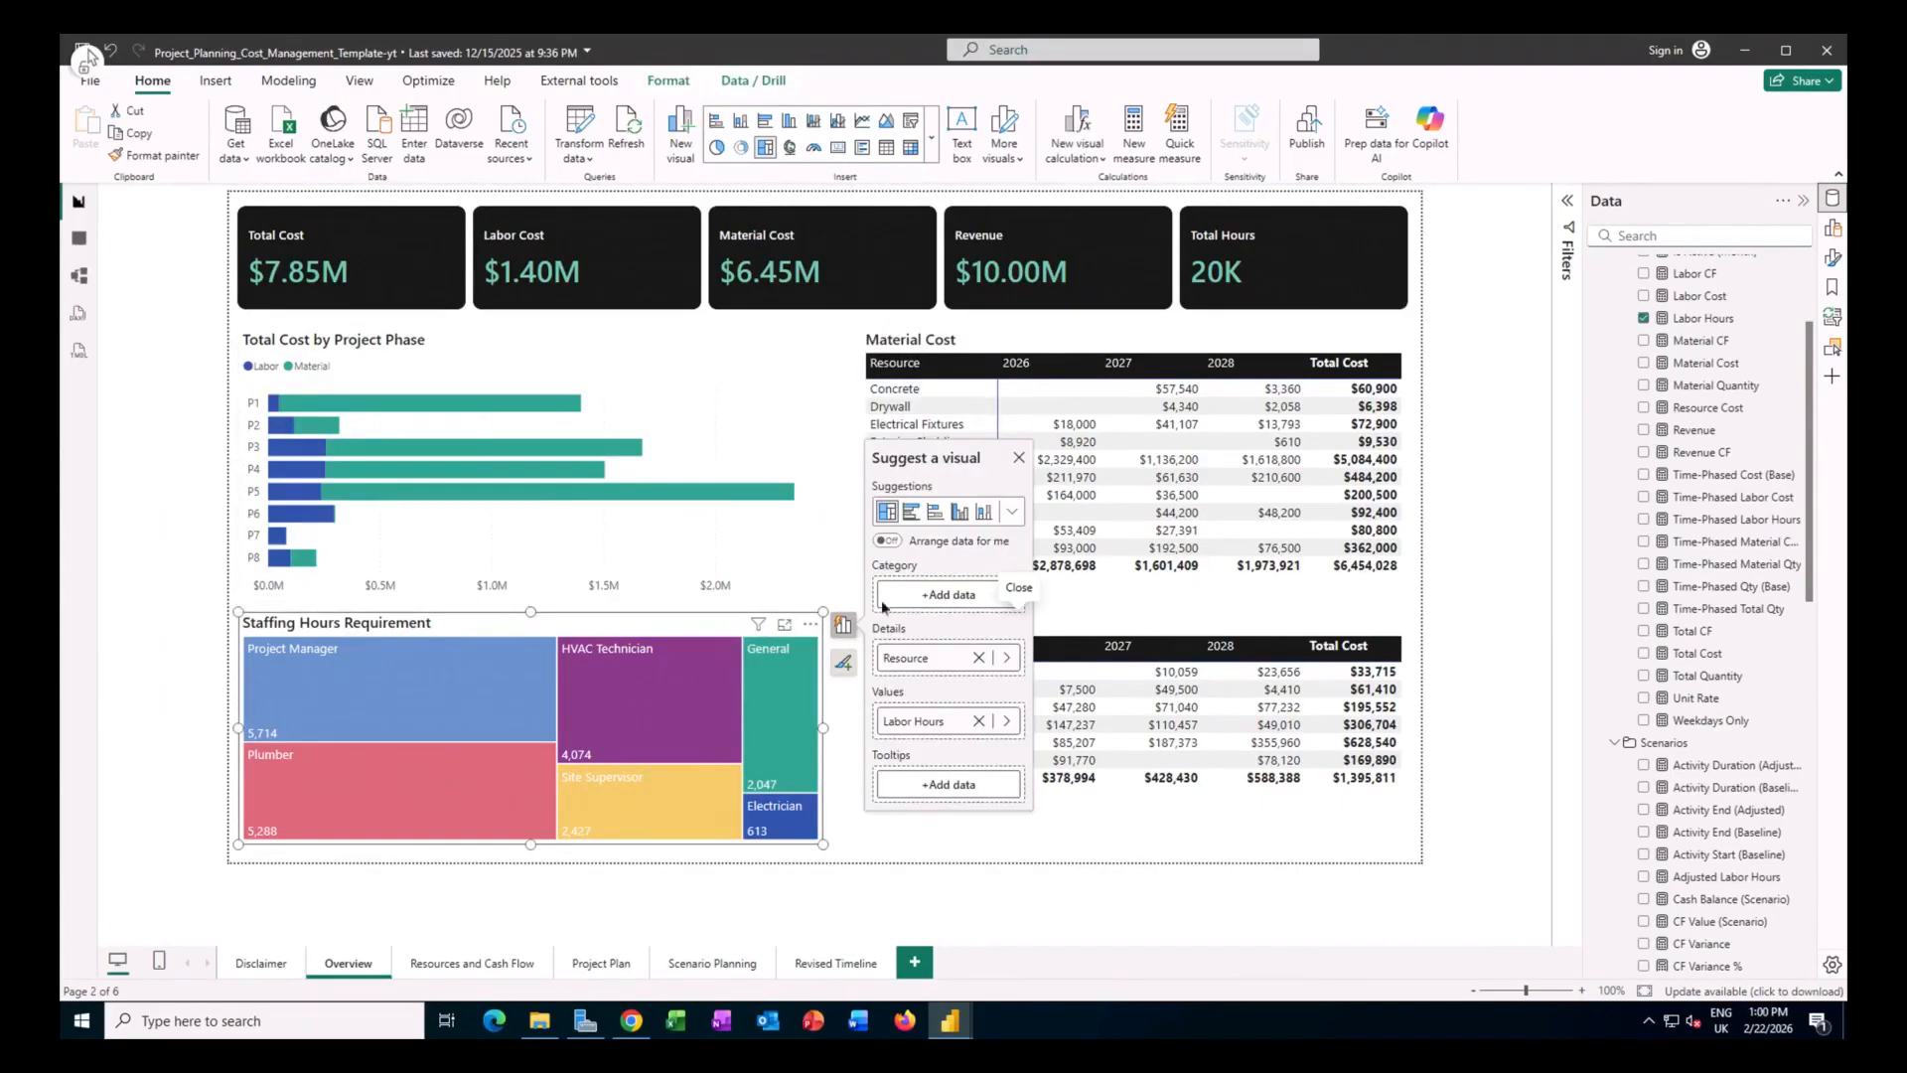
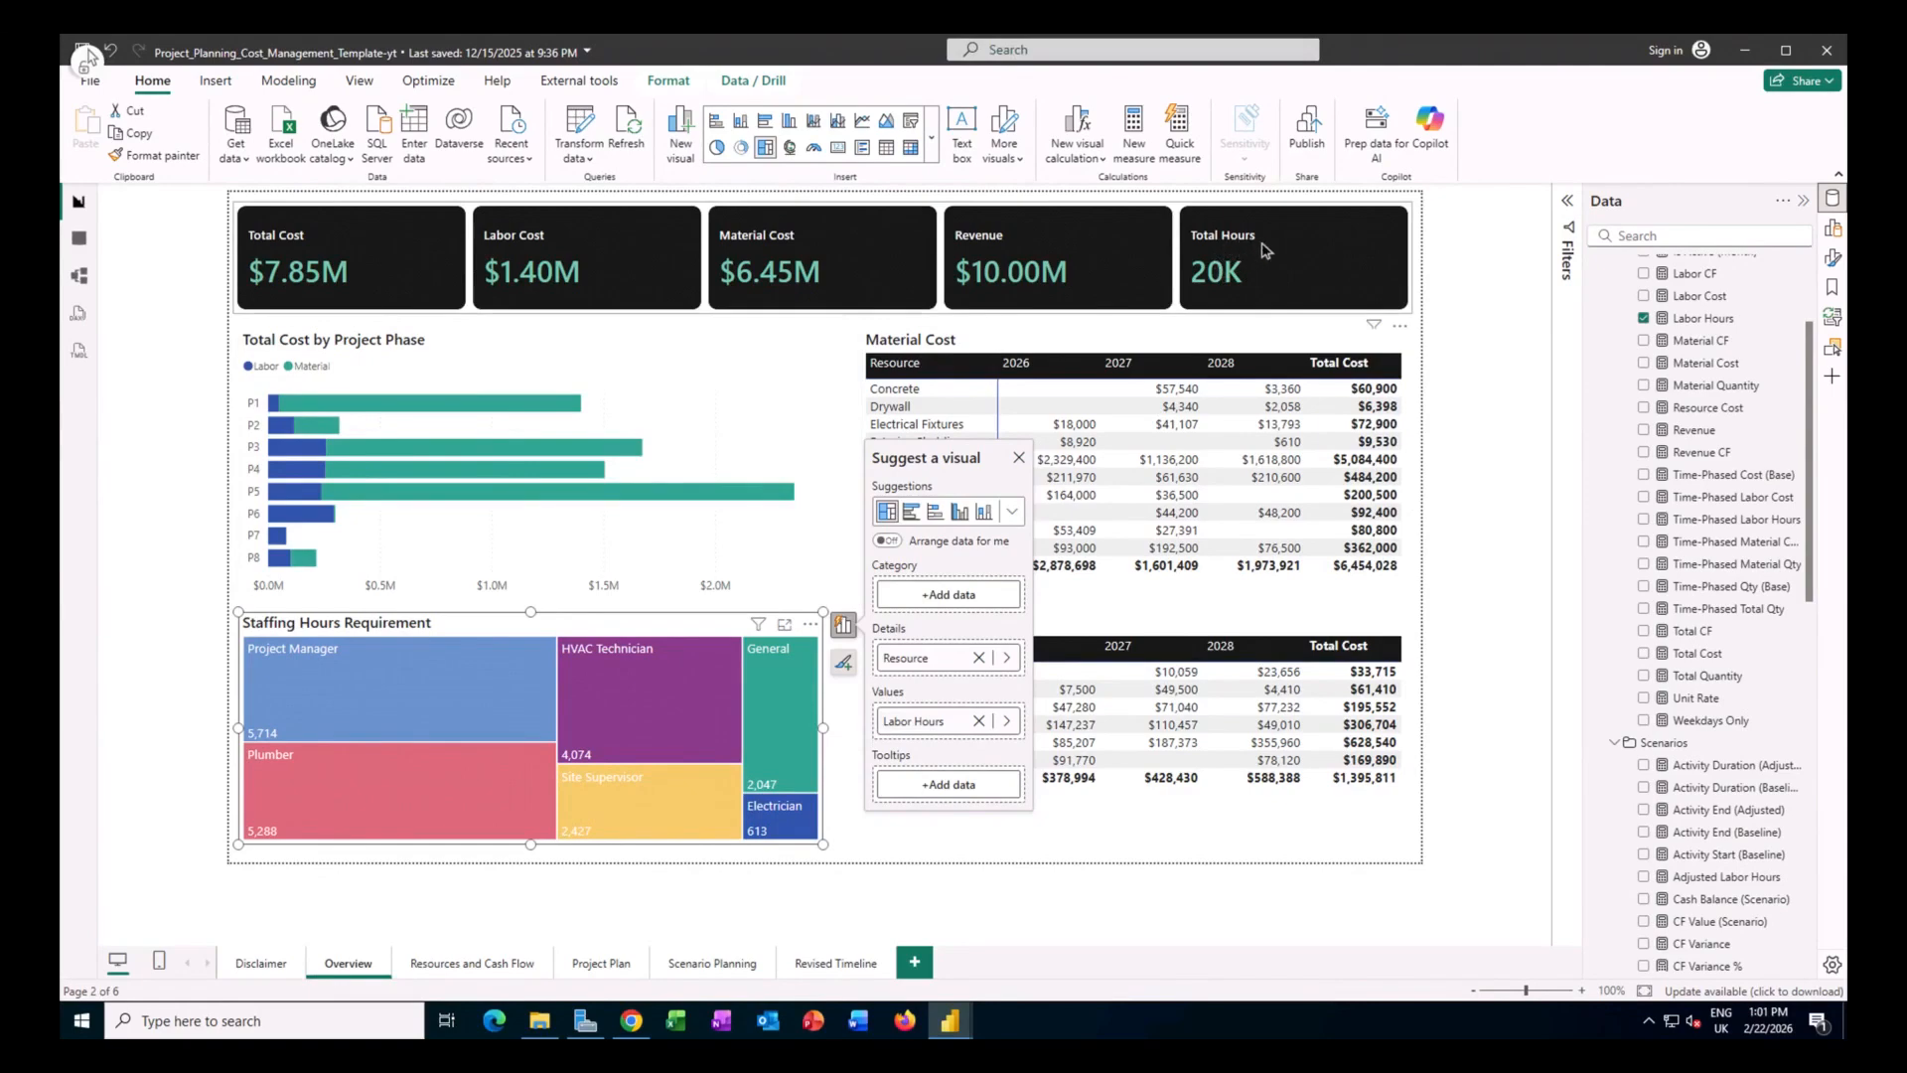
{"action": "left_click", "coordinate": [1081, 323]}
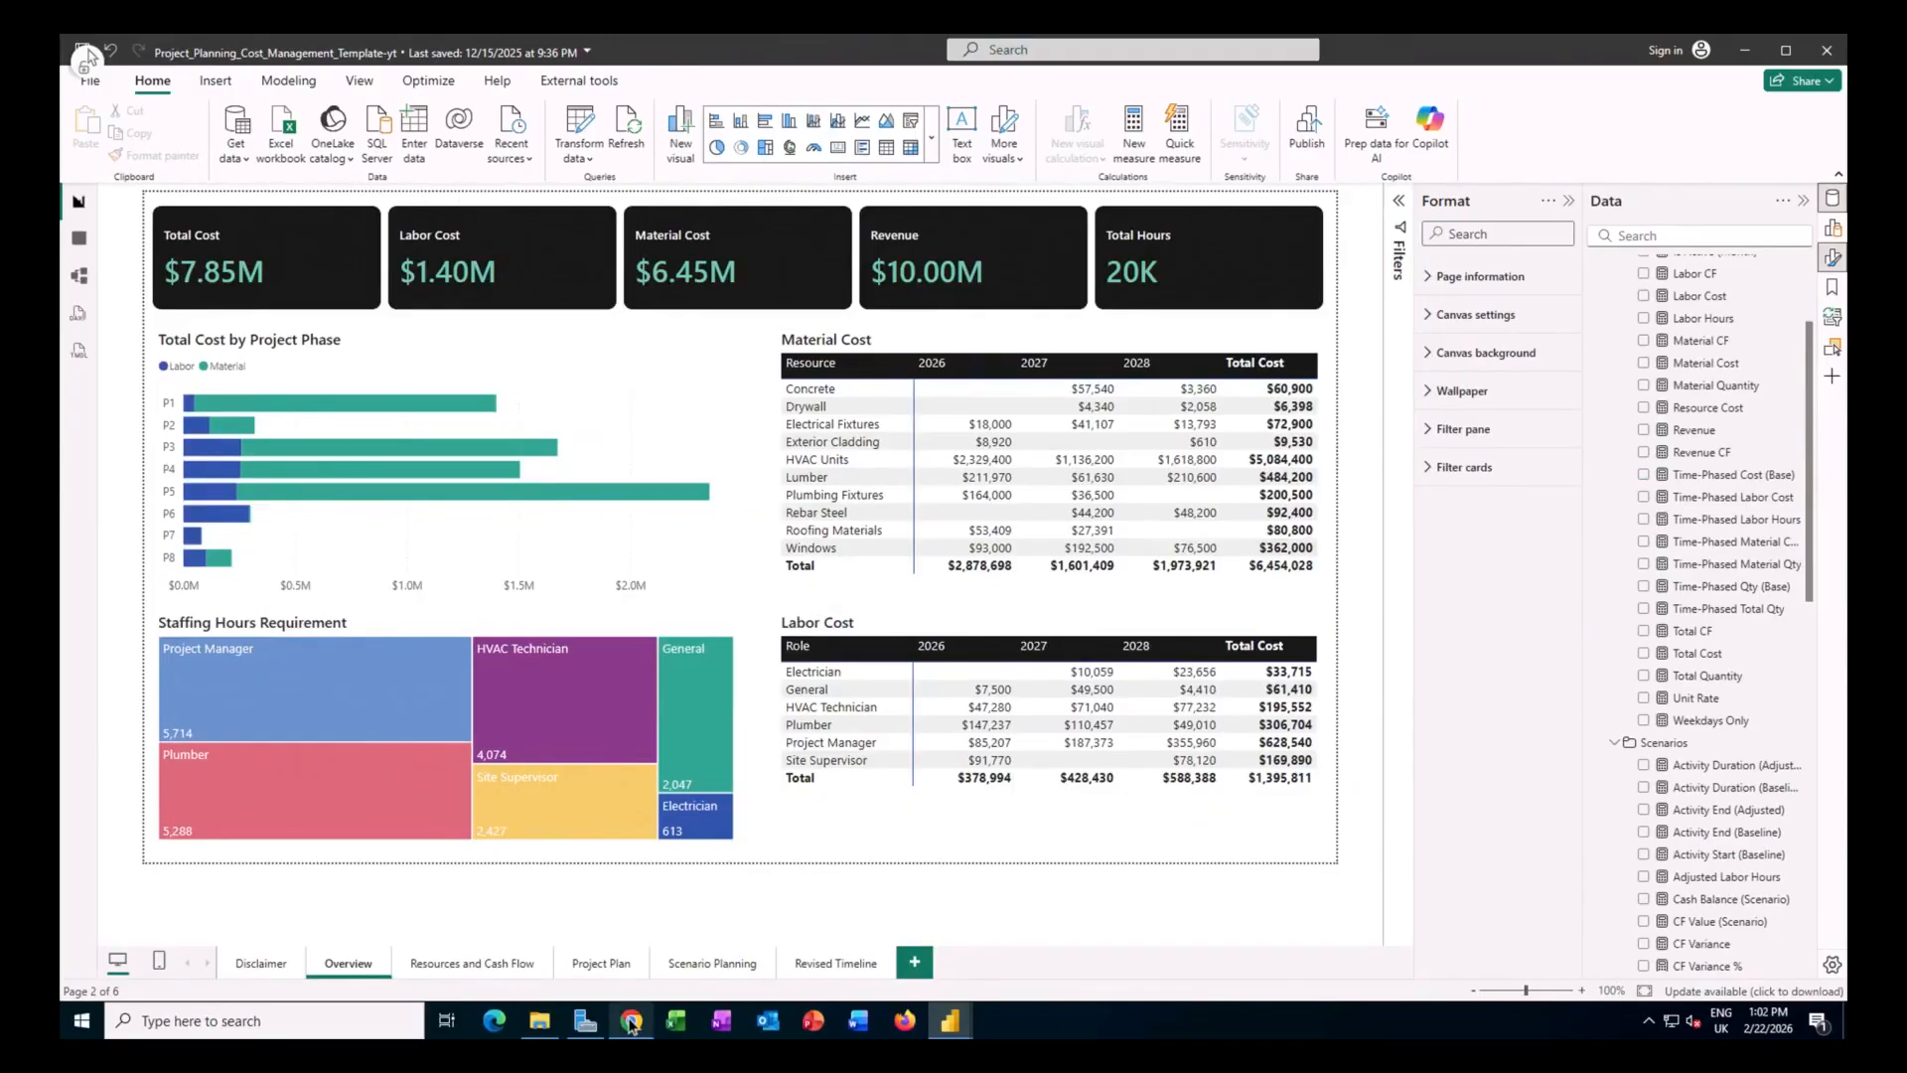
Switch to the tutorial page in Chrome and read through the Time-Phased Cost (Base) explanation and DAX code.
{"action": "mouse_move", "coordinate": [631, 1023]}
{"action": "left_click", "coordinate": [641, 967]}
{"action": "scroll", "coordinate": [641, 967], "scroll_direction": "down", "scroll_amount": 1}
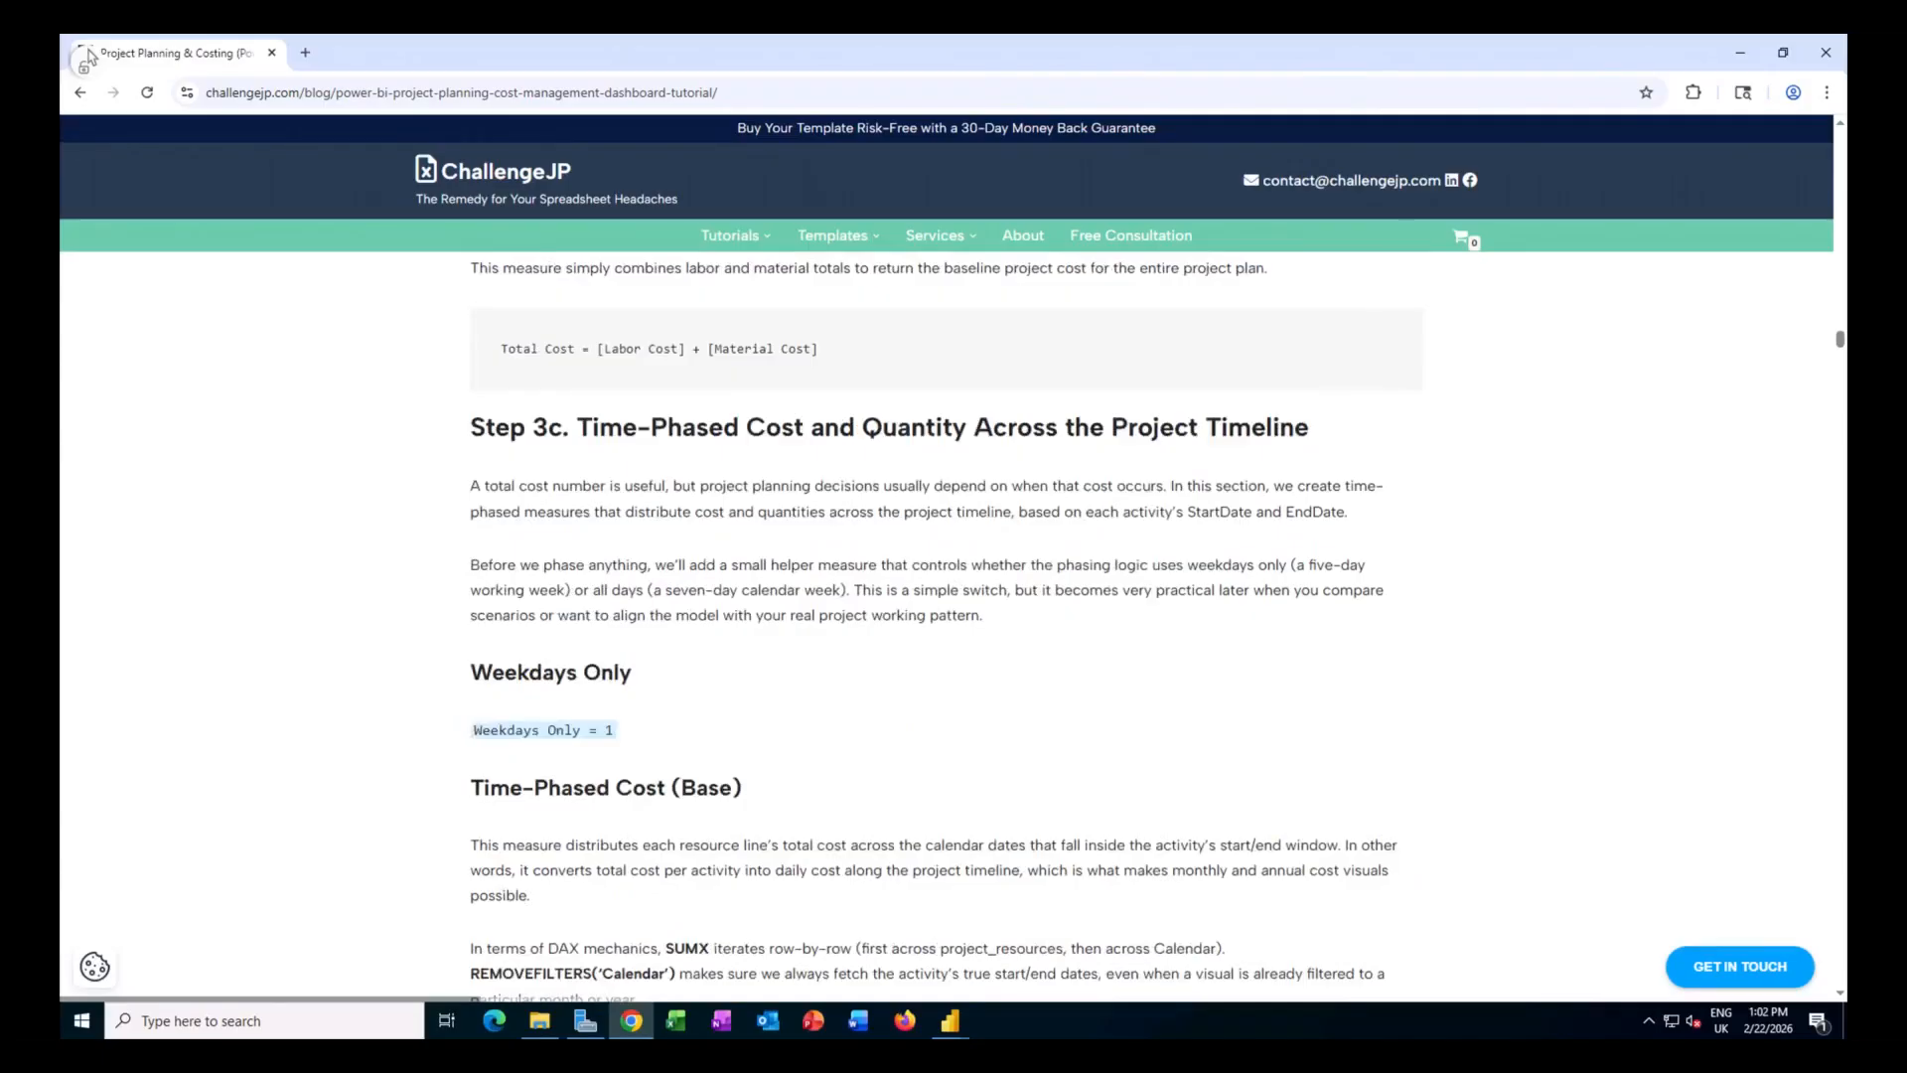
{"action": "scroll", "coordinate": [88, 56], "scroll_direction": "down", "scroll_amount": 3}
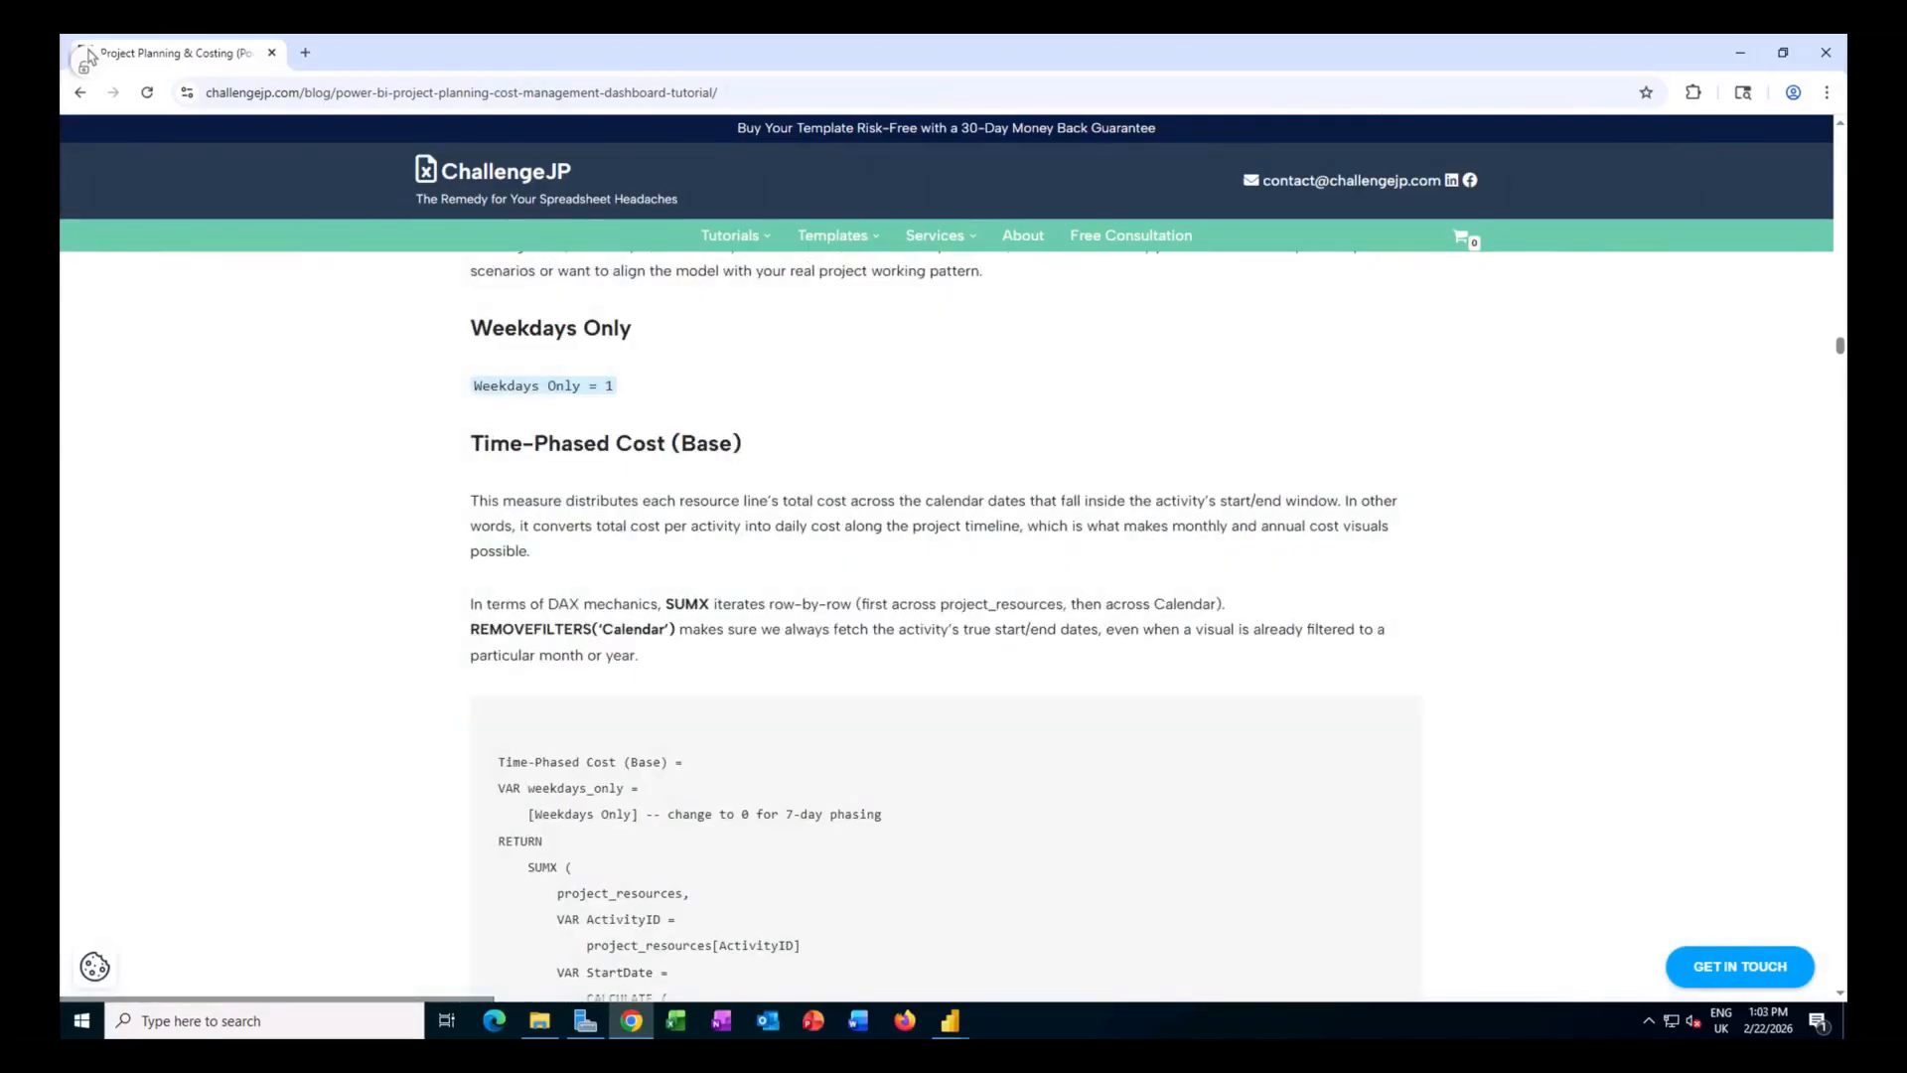
{"action": "scroll", "coordinate": [797, 542], "scroll_direction": "down", "scroll_amount": 2}
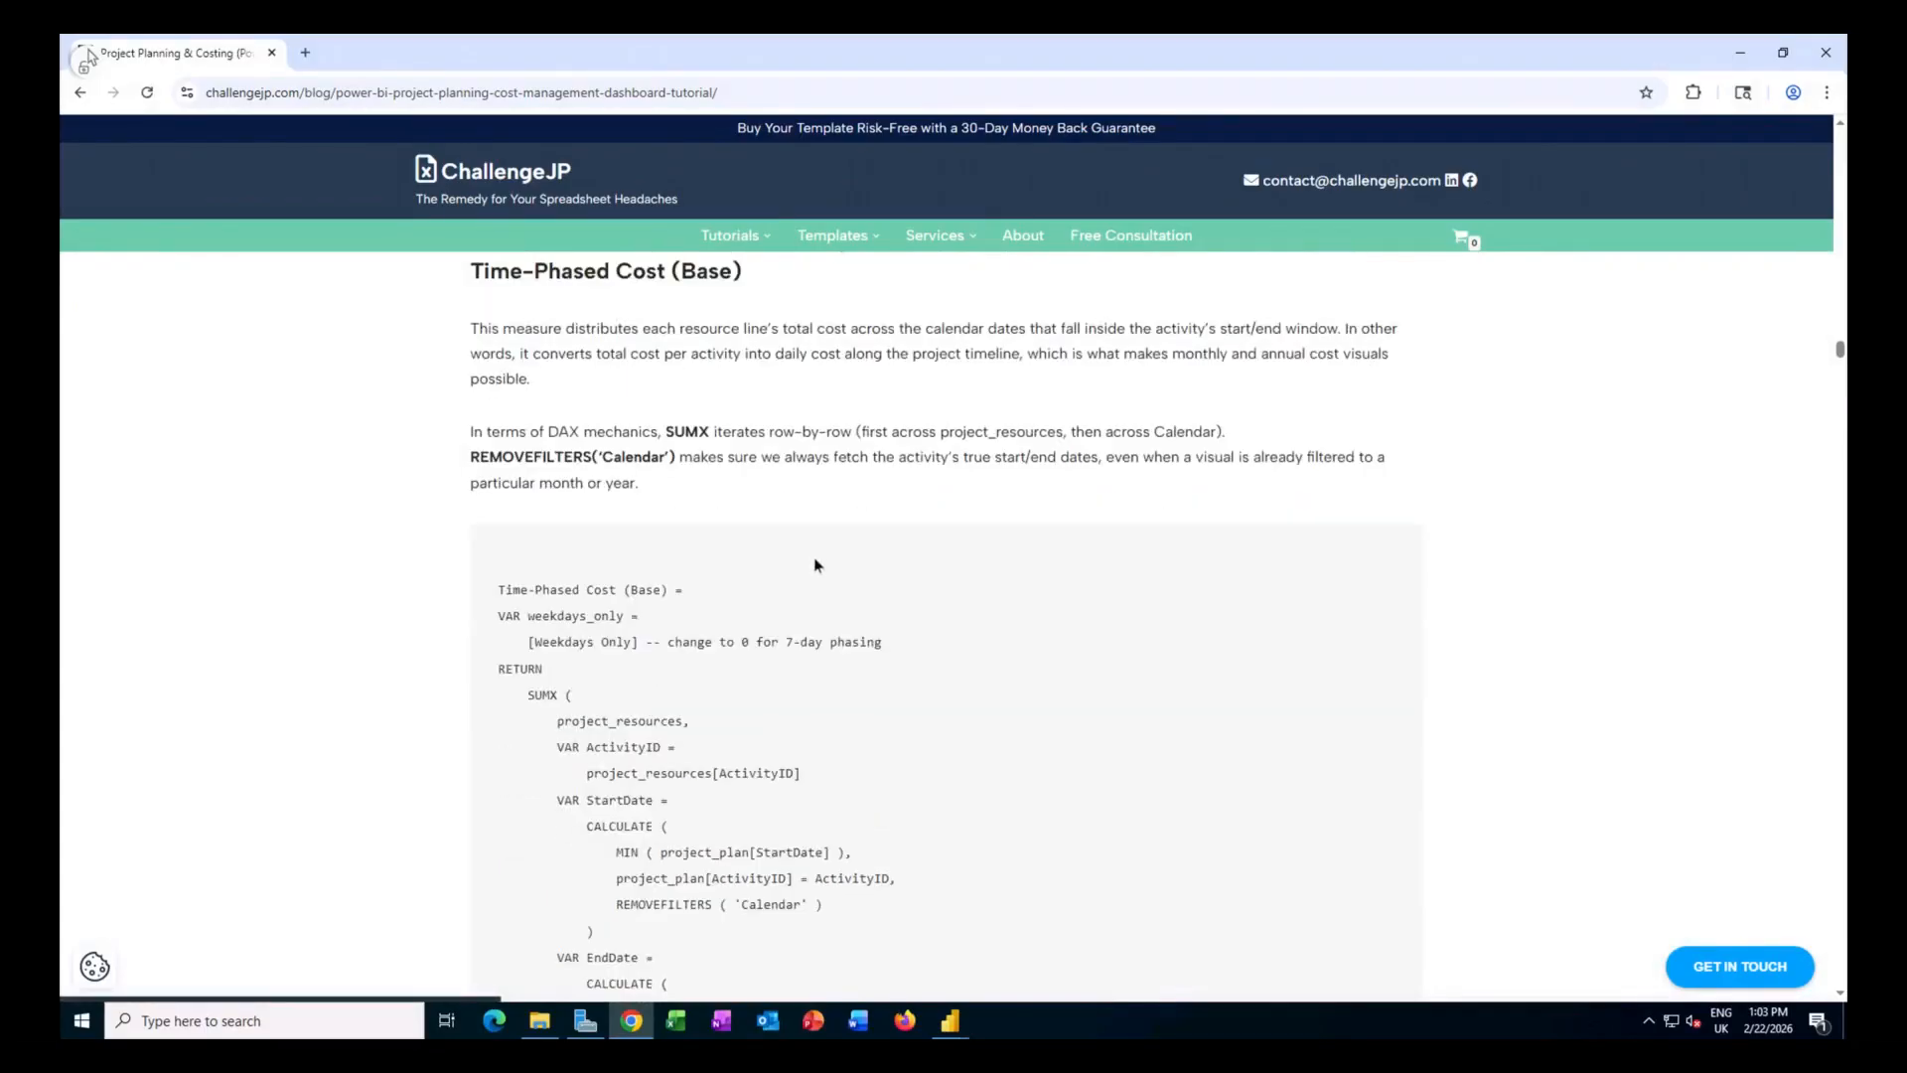
{"action": "scroll", "coordinate": [815, 586], "scroll_direction": "down", "scroll_amount": 1}
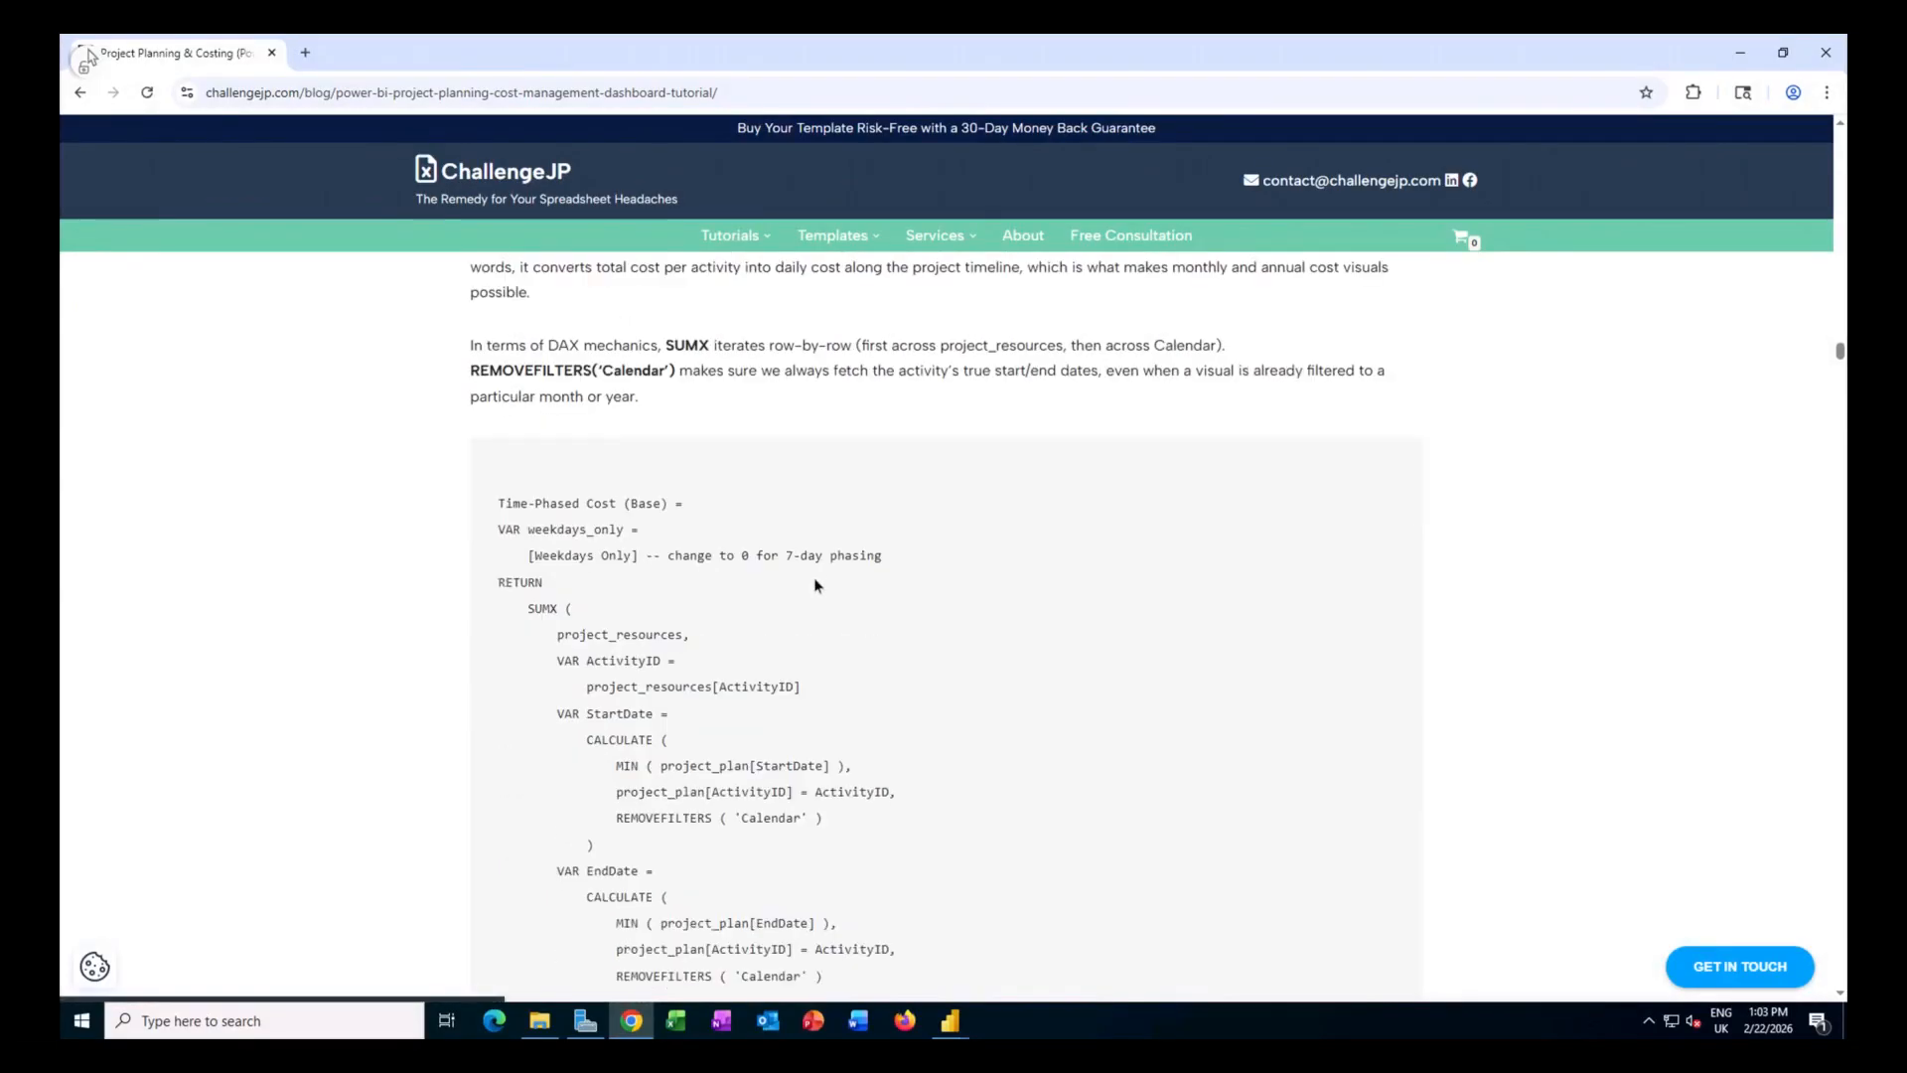
{"action": "scroll", "coordinate": [815, 586], "scroll_direction": "down", "scroll_amount": 2}
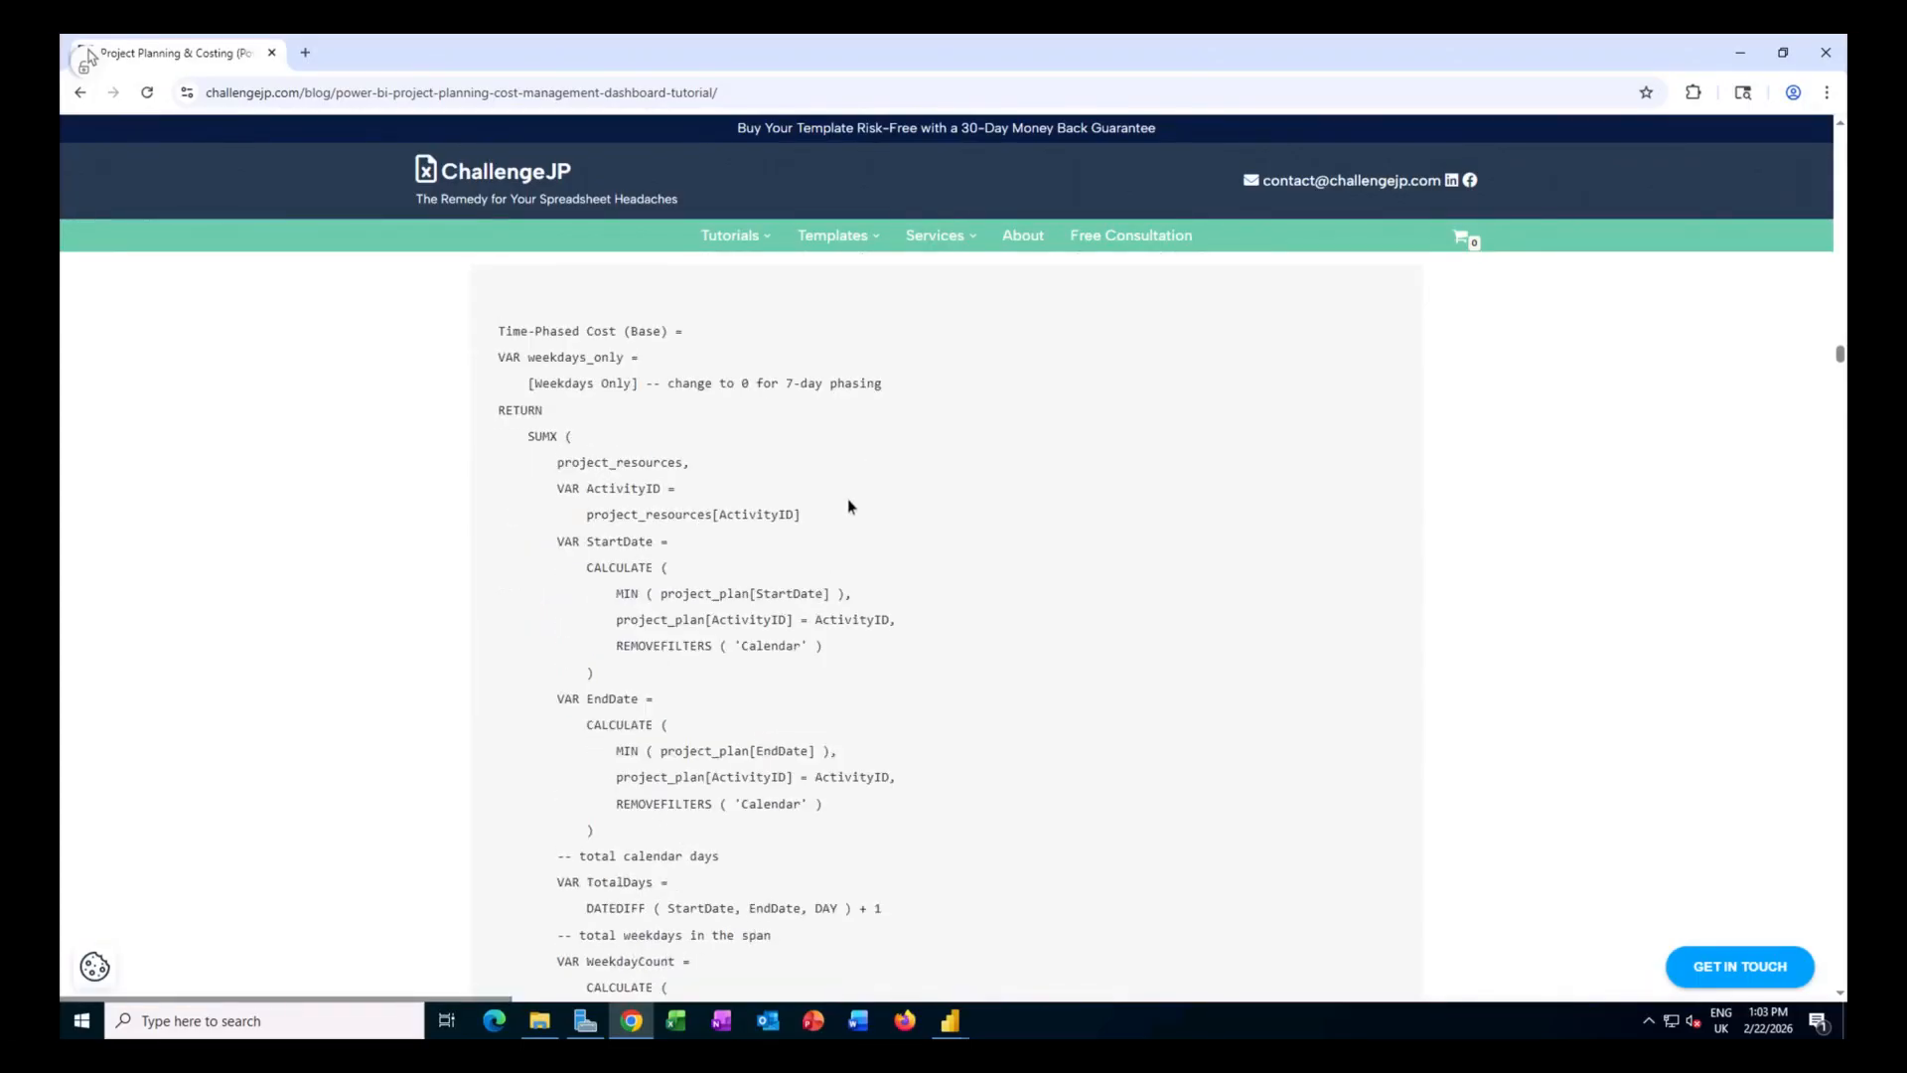
{"action": "scroll", "coordinate": [851, 507], "scroll_direction": "down", "scroll_amount": 1}
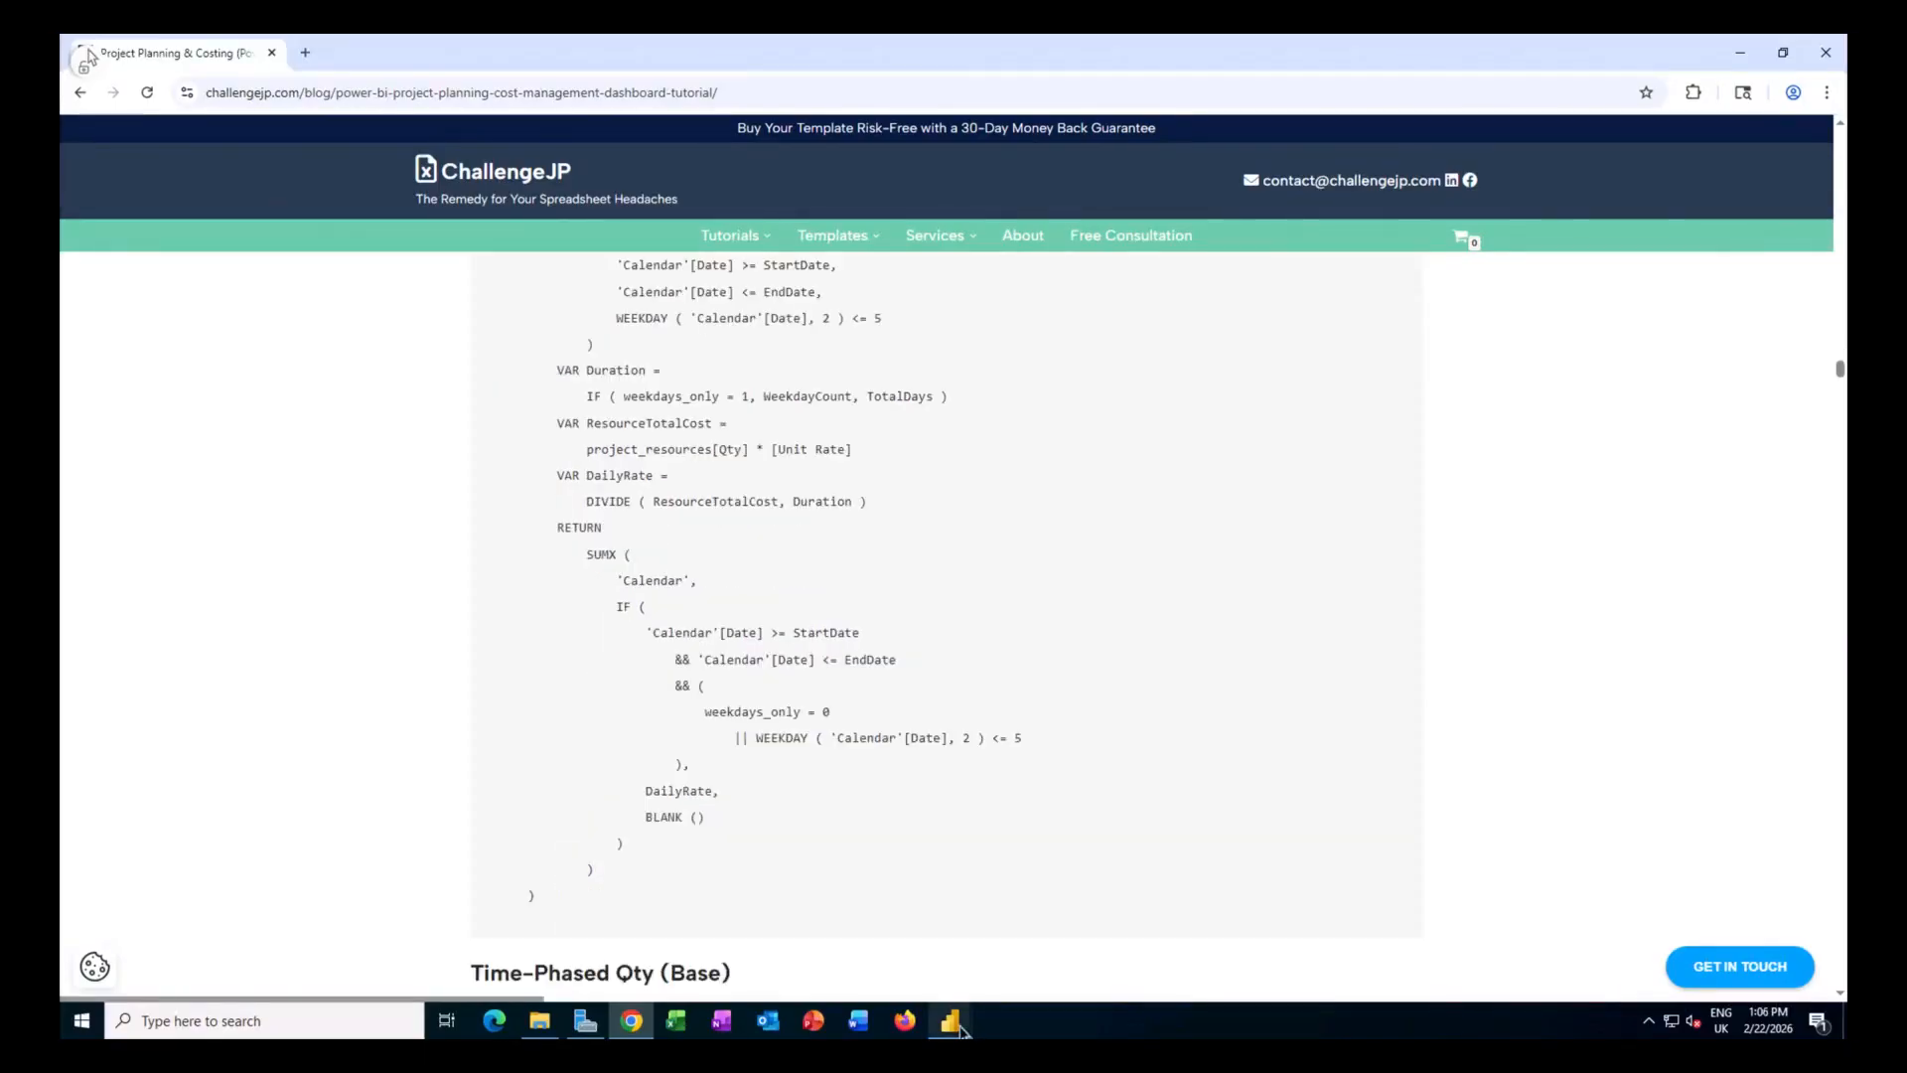
Return to the template report in Power BI and examine the Material Cost and Labor Cost matrices on the Overview page.
{"action": "mouse_move", "coordinate": [959, 1029]}
{"action": "left_click", "coordinate": [904, 932]}
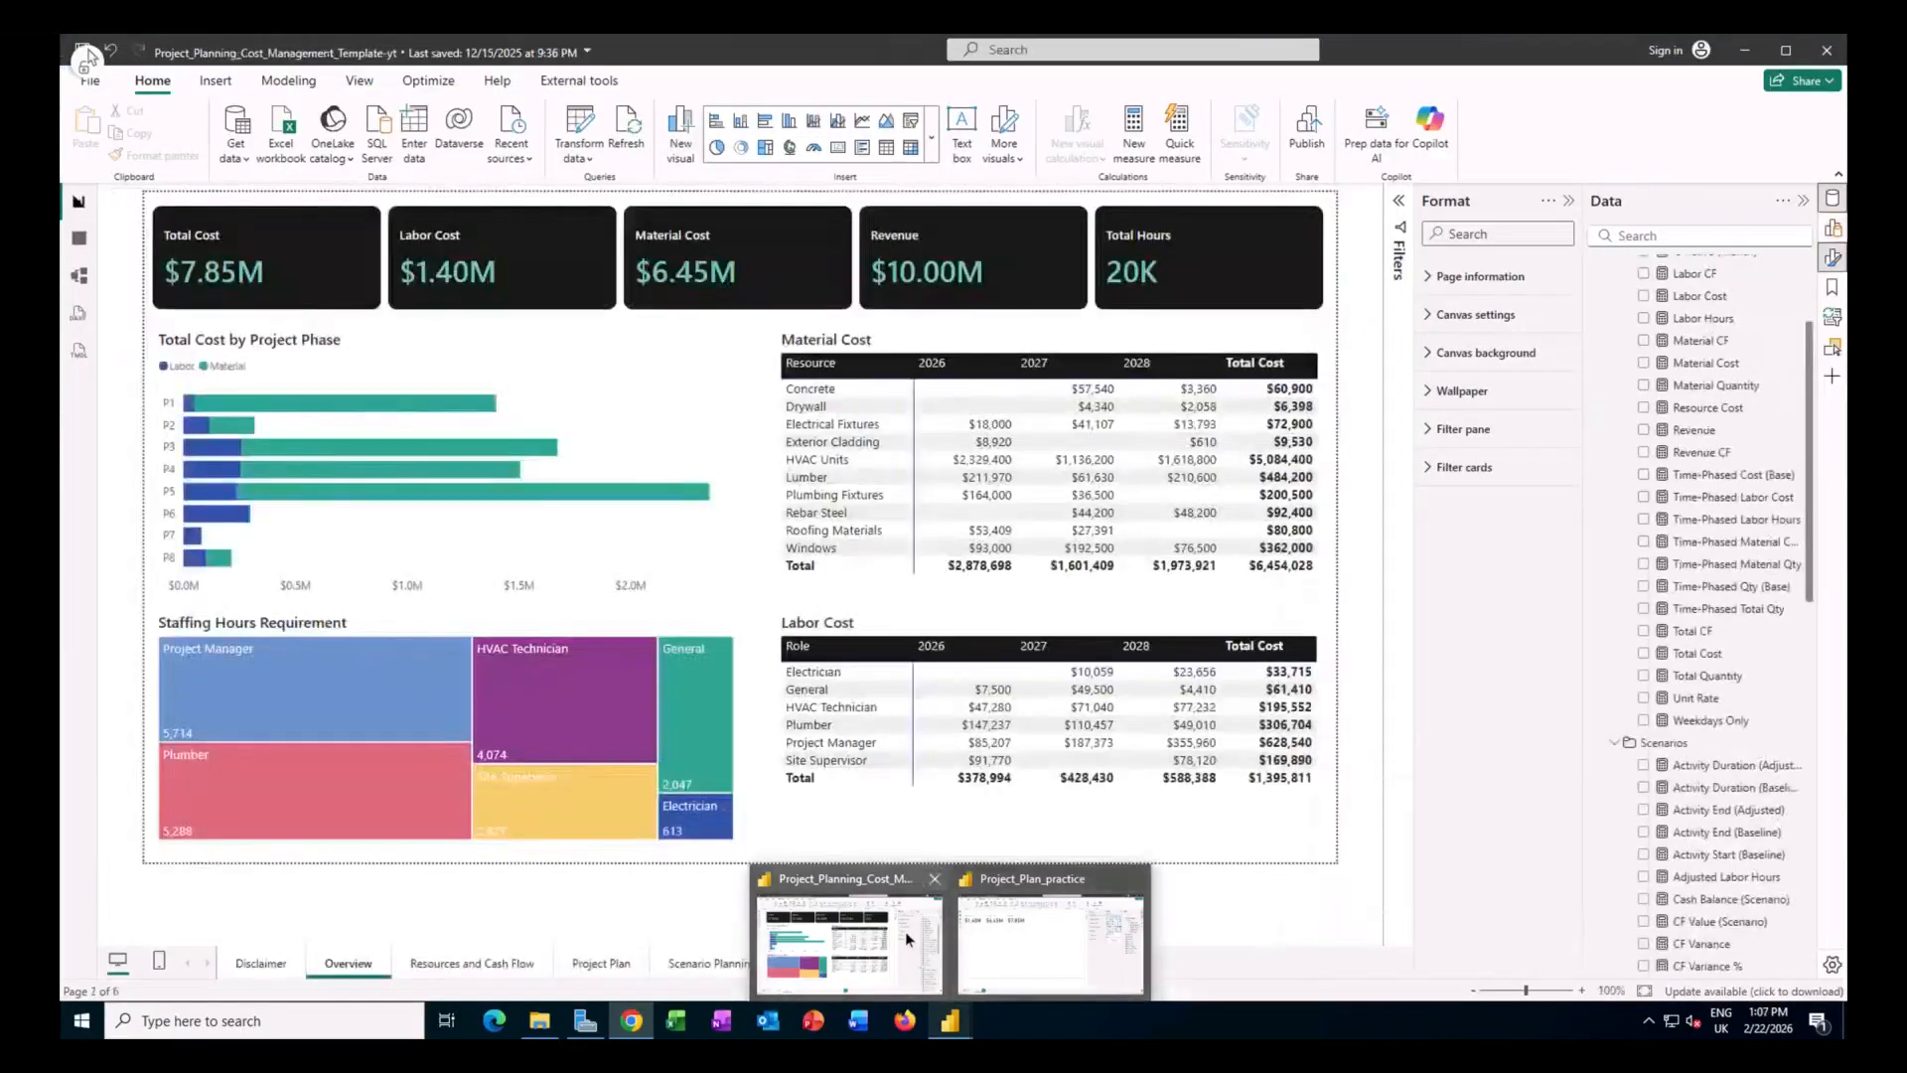
{"action": "left_click", "coordinate": [1292, 492]}
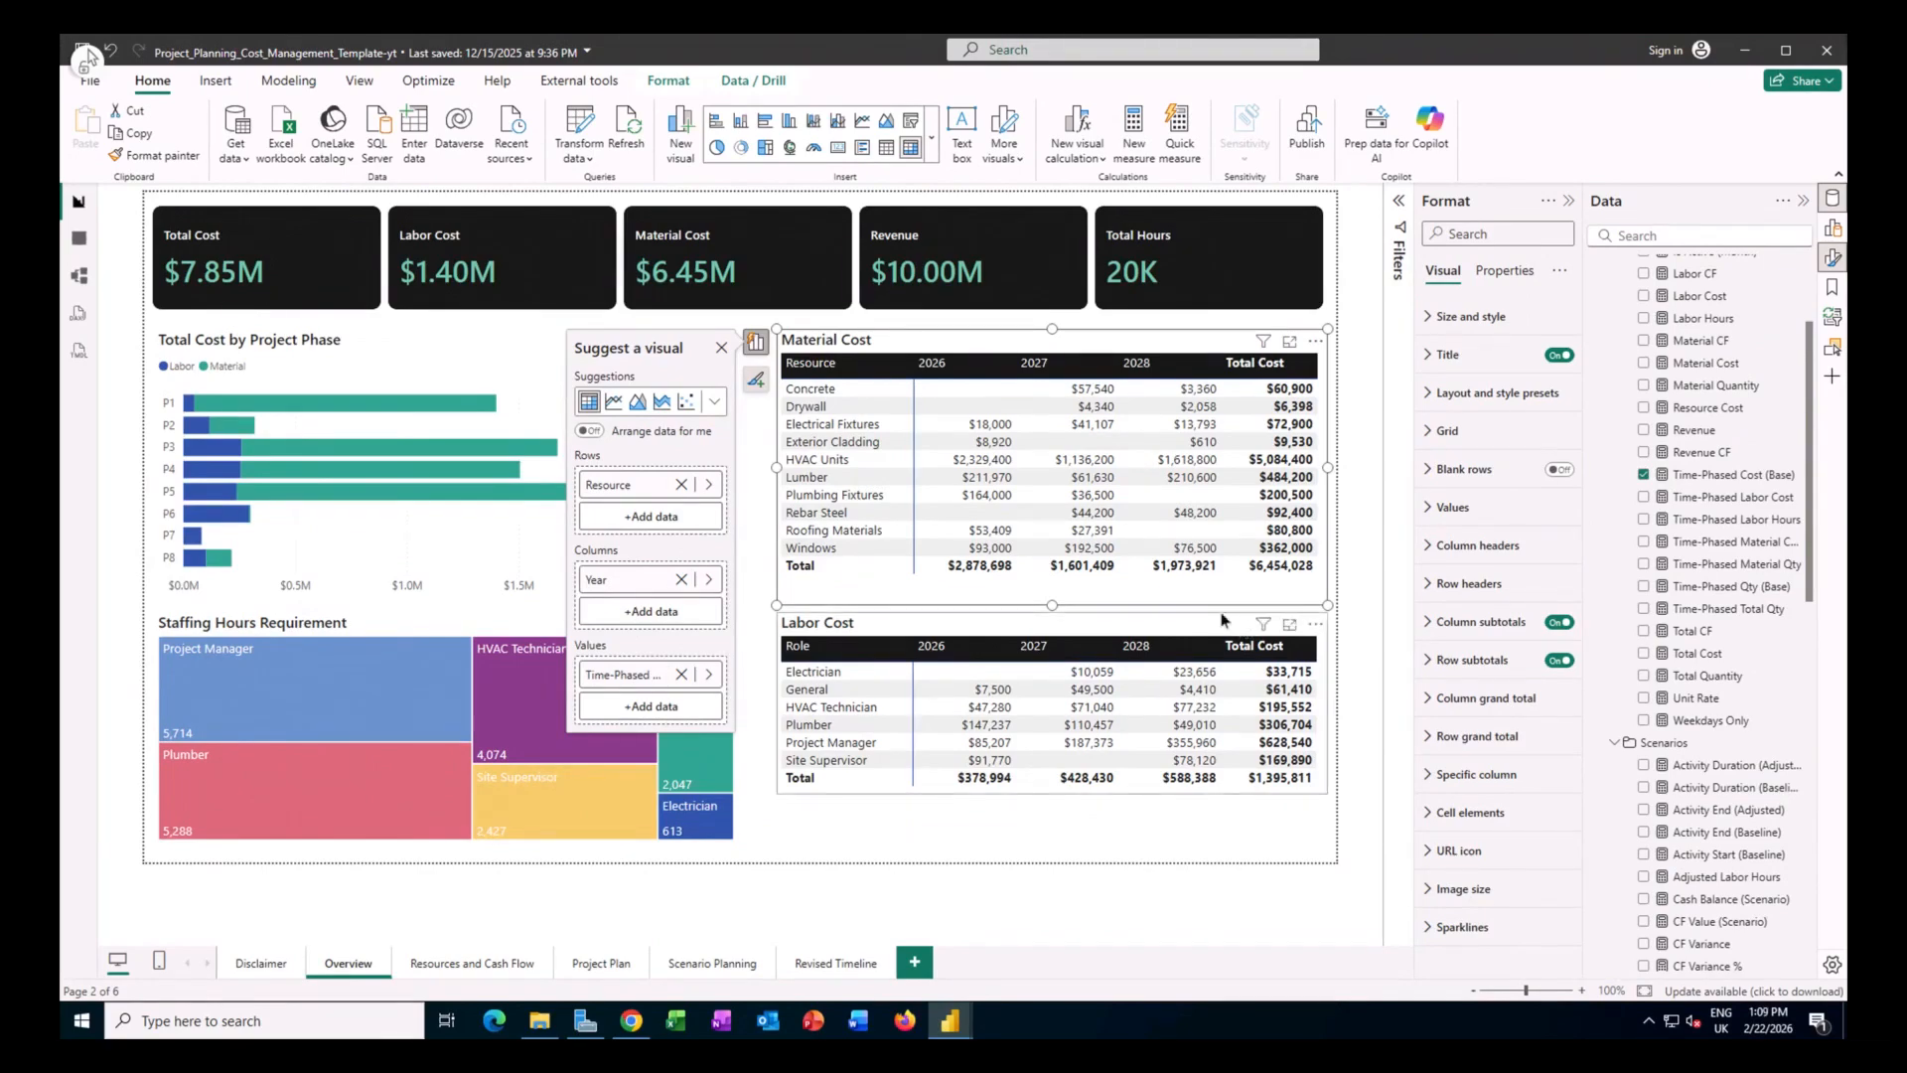
{"action": "left_click", "coordinate": [1221, 621]}
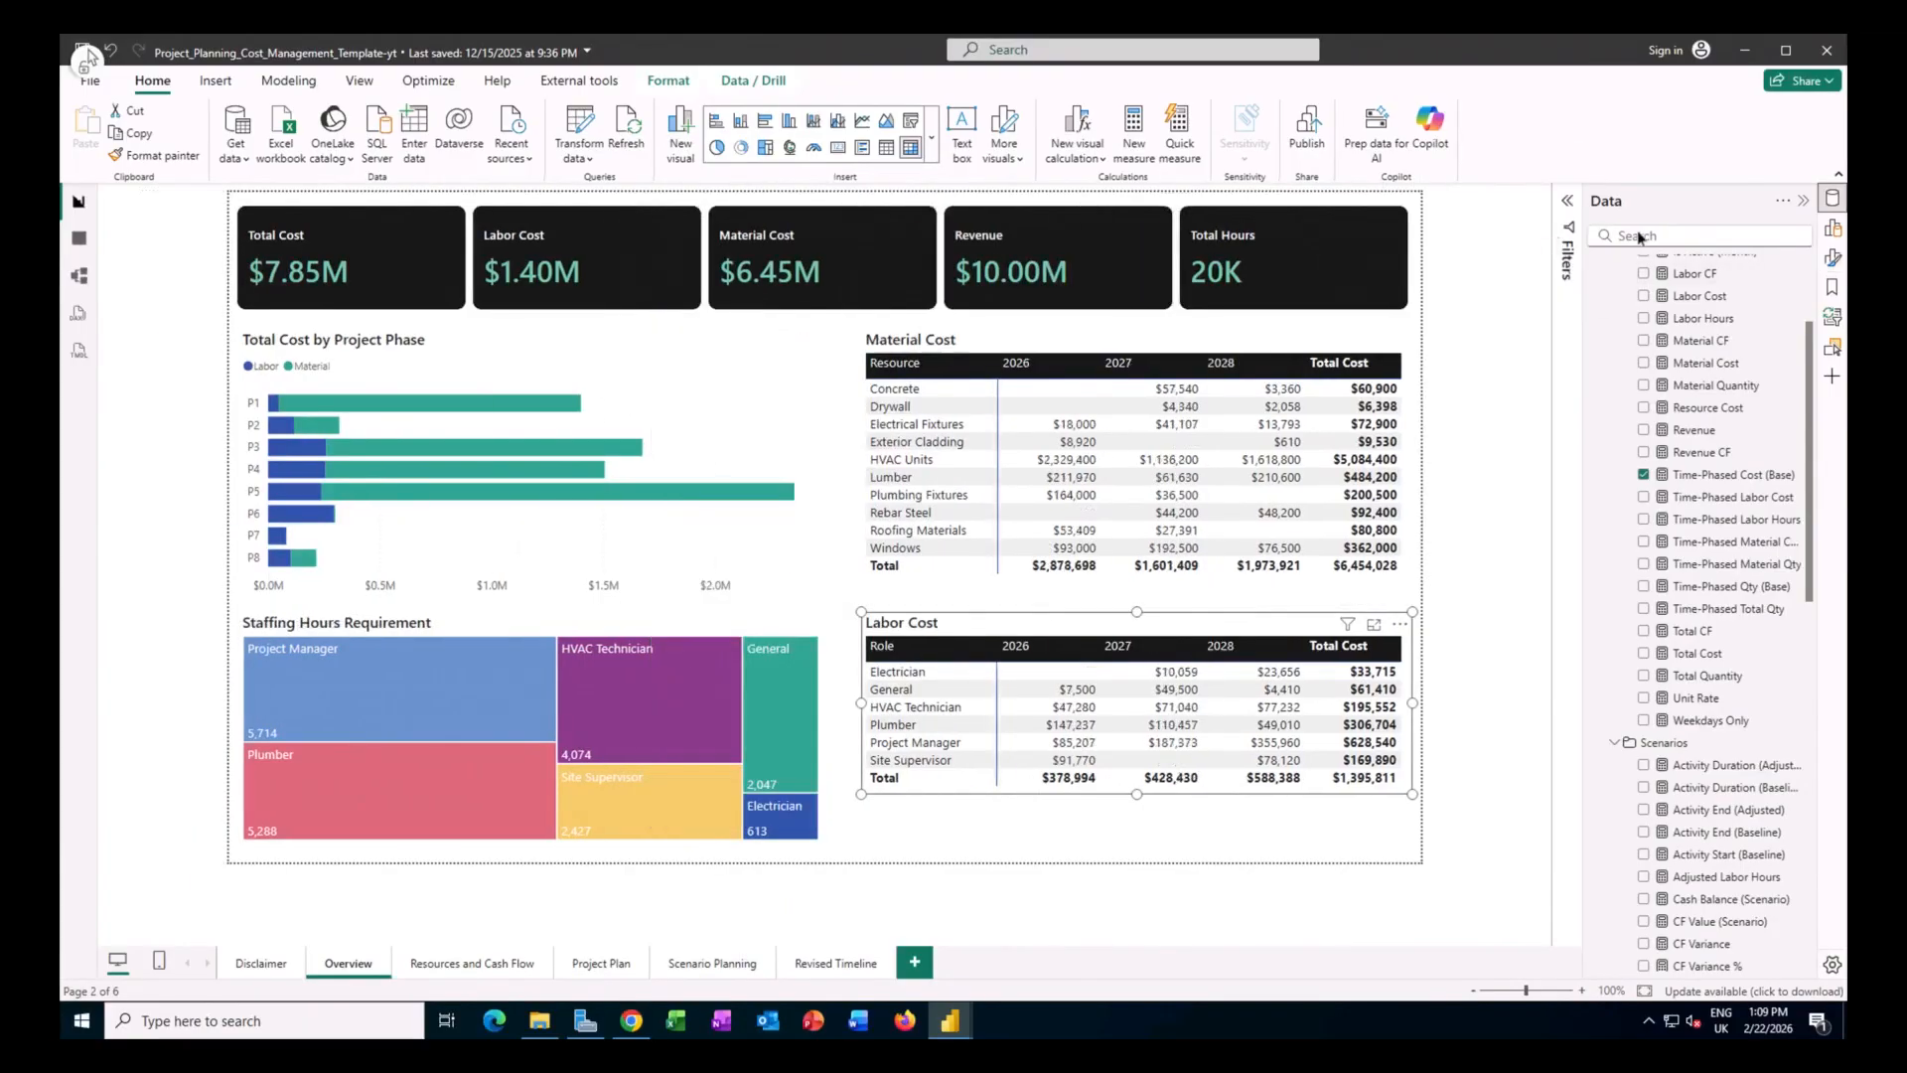
Inspect the ResourceType filters applied to the Labor Cost and Material Cost matrices on the Overview page.
{"action": "left_click", "coordinate": [1570, 202]}
{"action": "left_click", "coordinate": [1569, 204]}
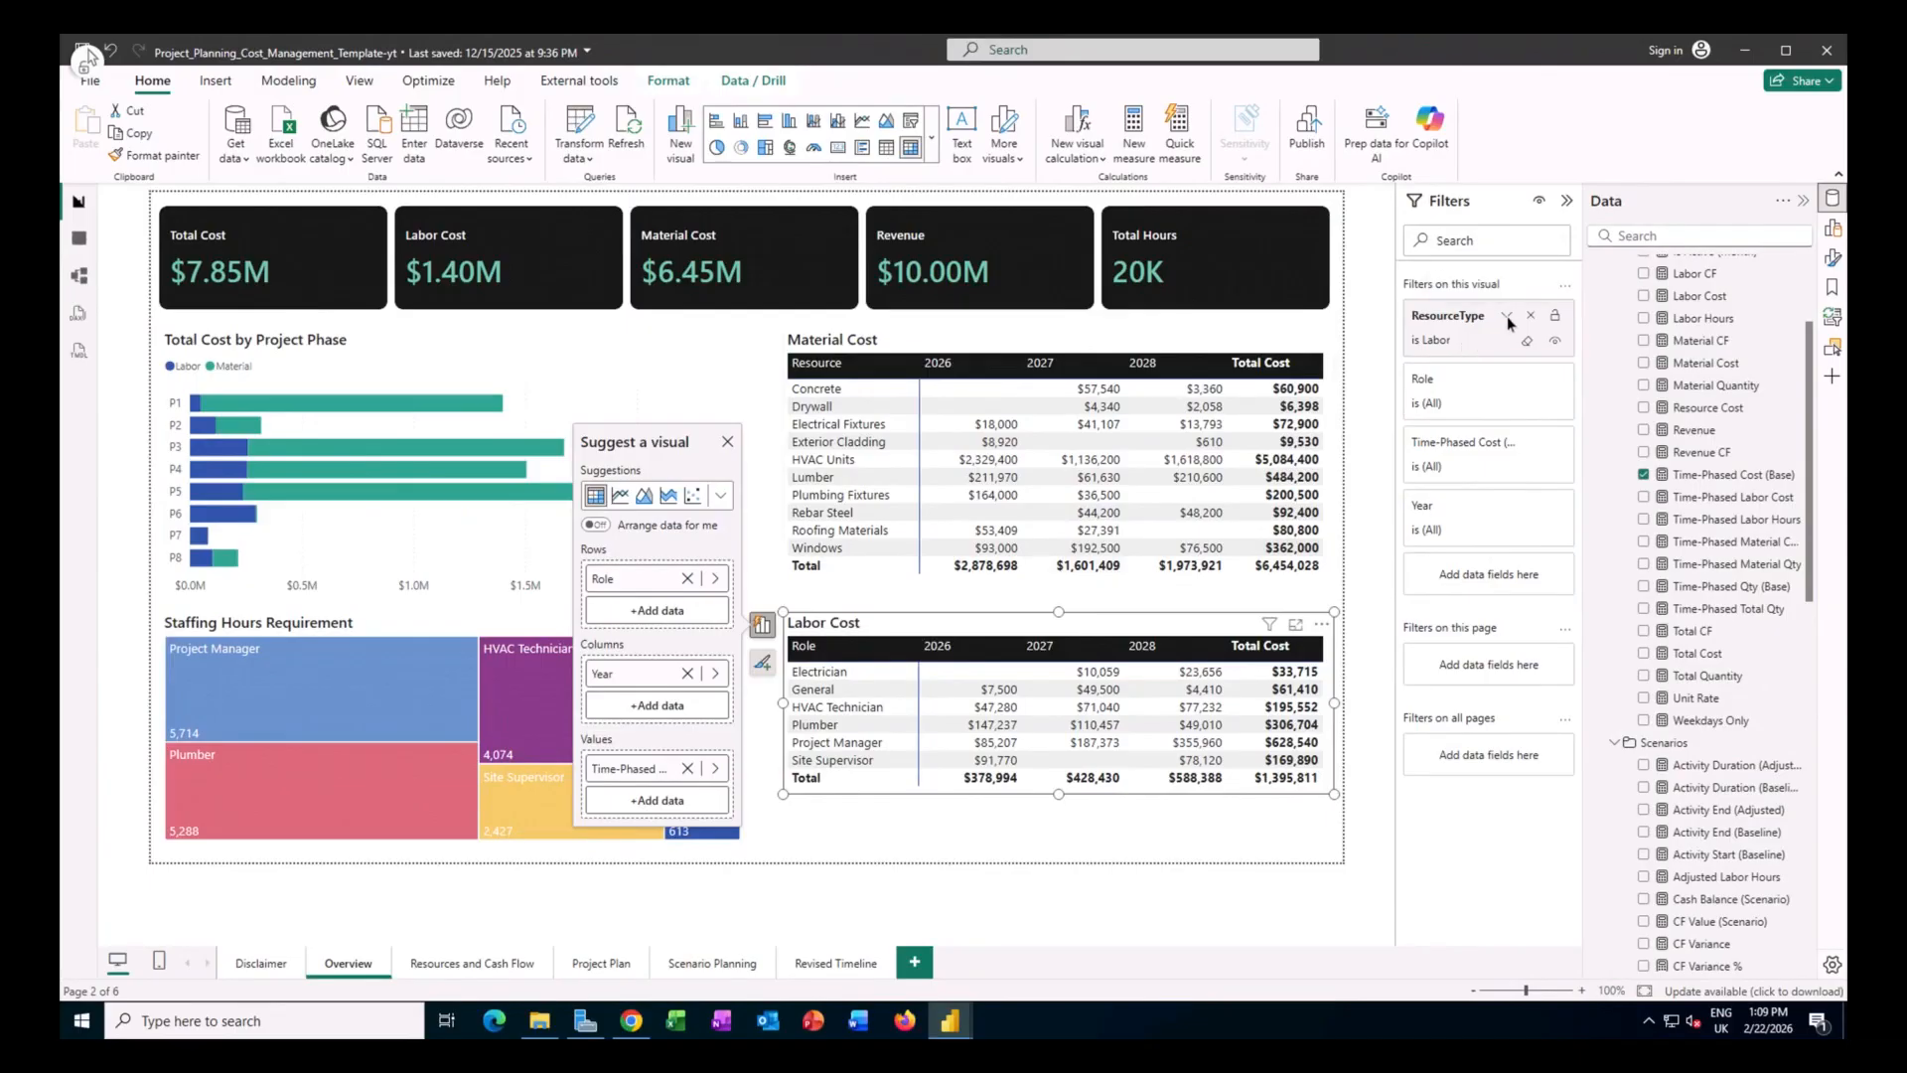
{"action": "left_click", "coordinate": [1507, 316]}
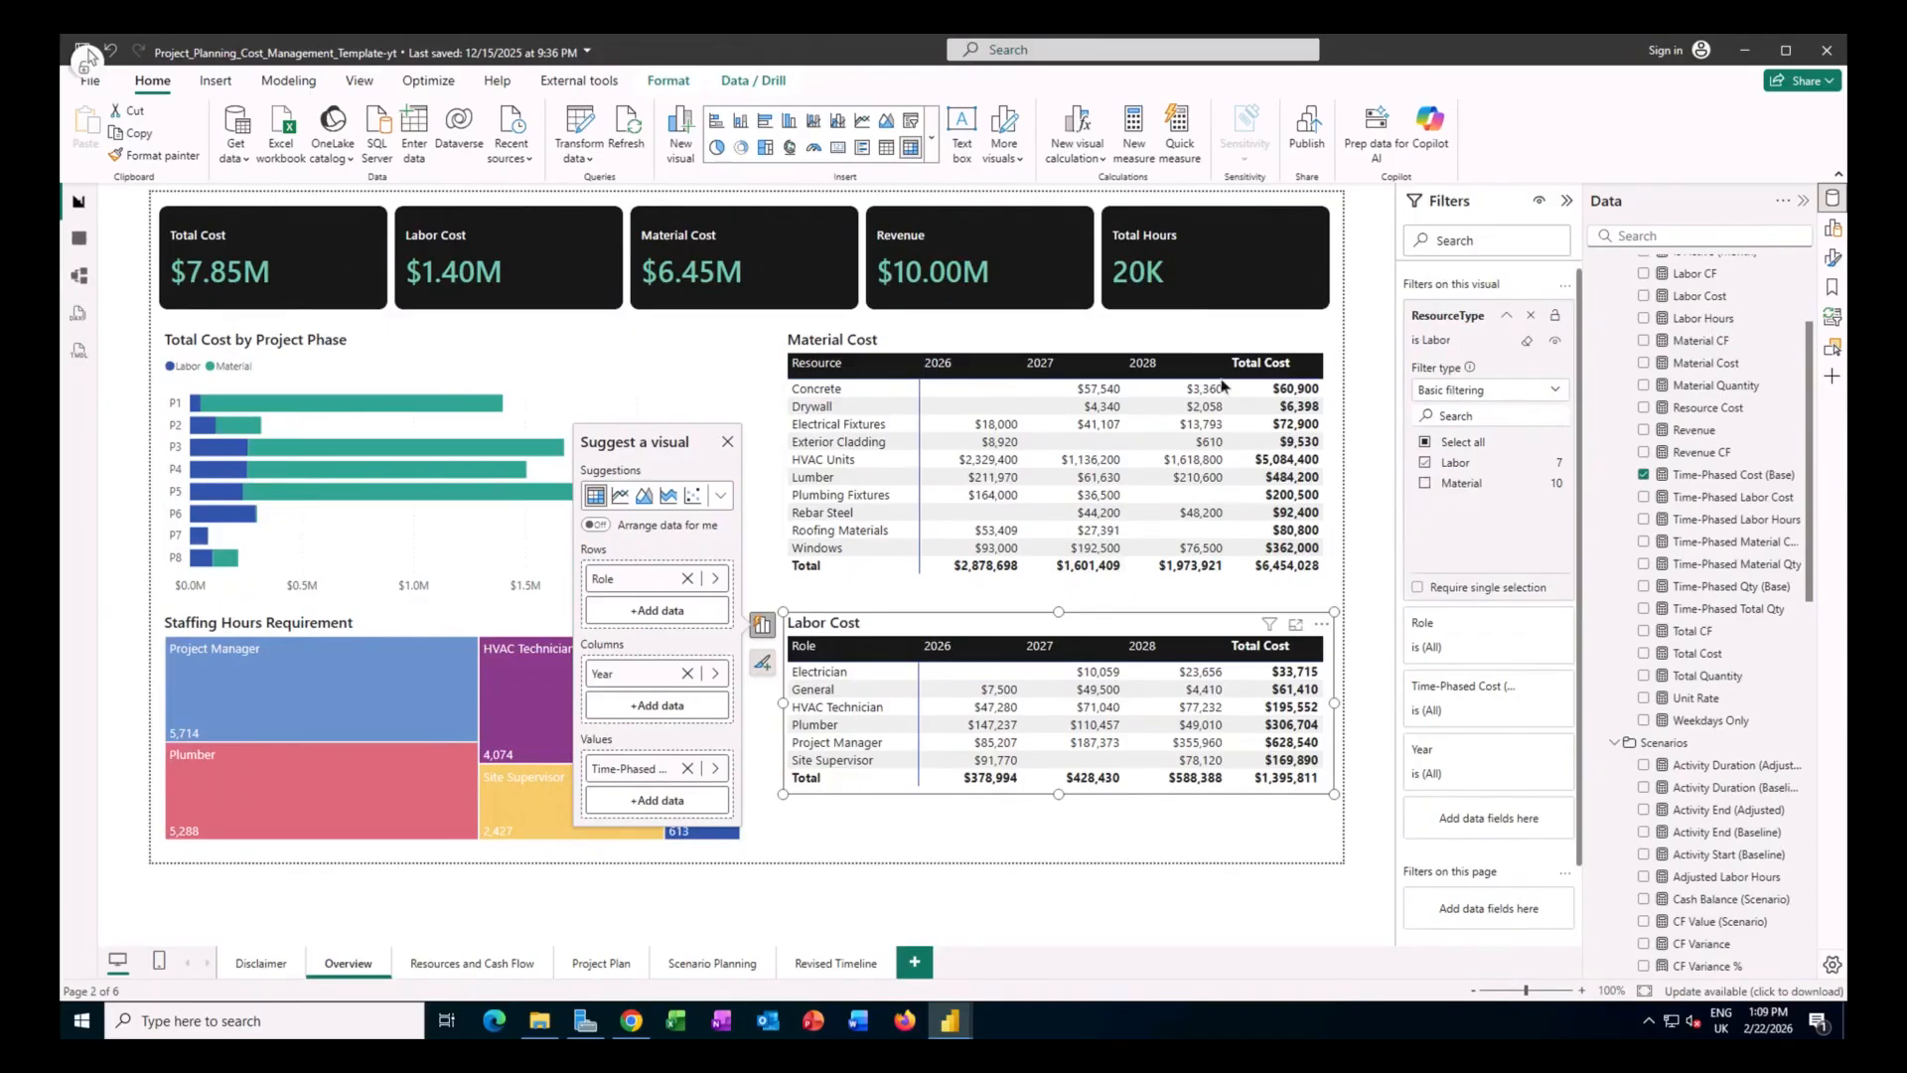
{"action": "left_click", "coordinate": [1182, 344]}
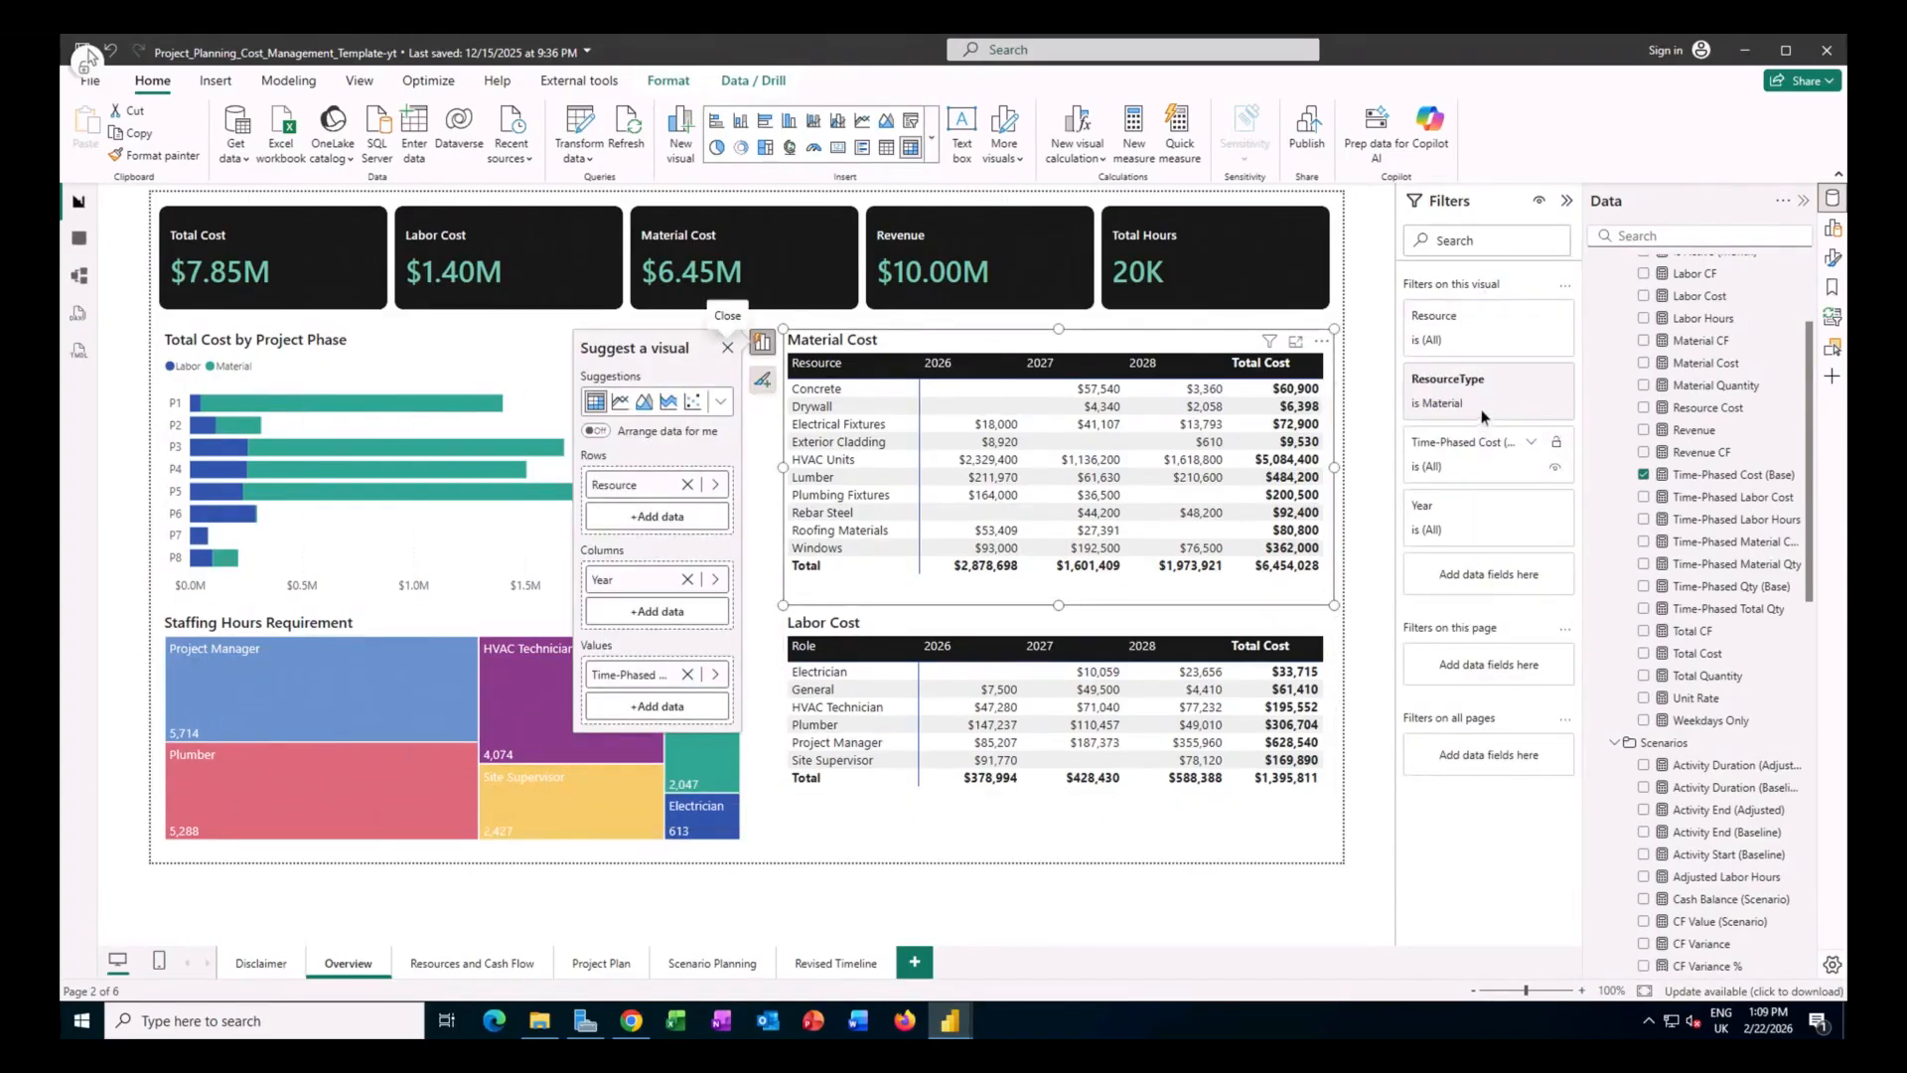
{"action": "left_click", "coordinate": [1500, 403]}
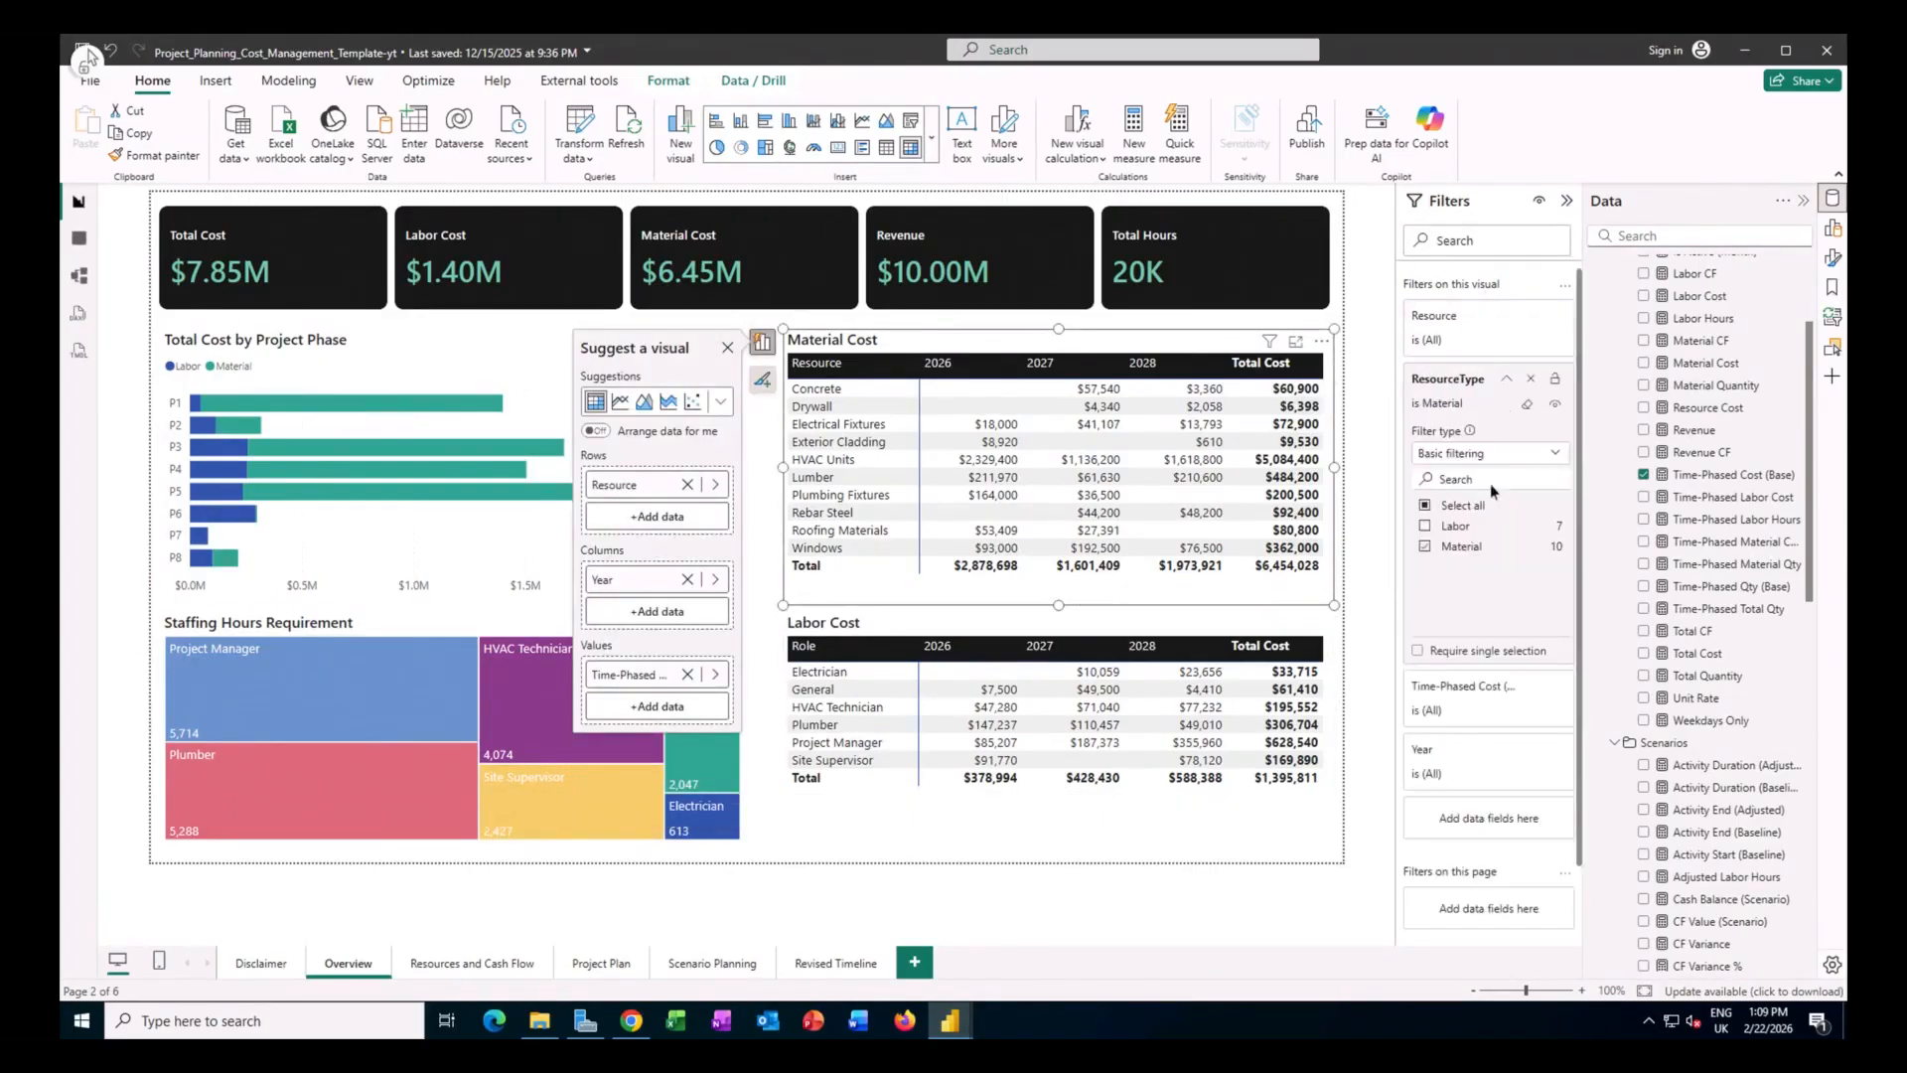
{"action": "left_click", "coordinate": [1368, 526]}
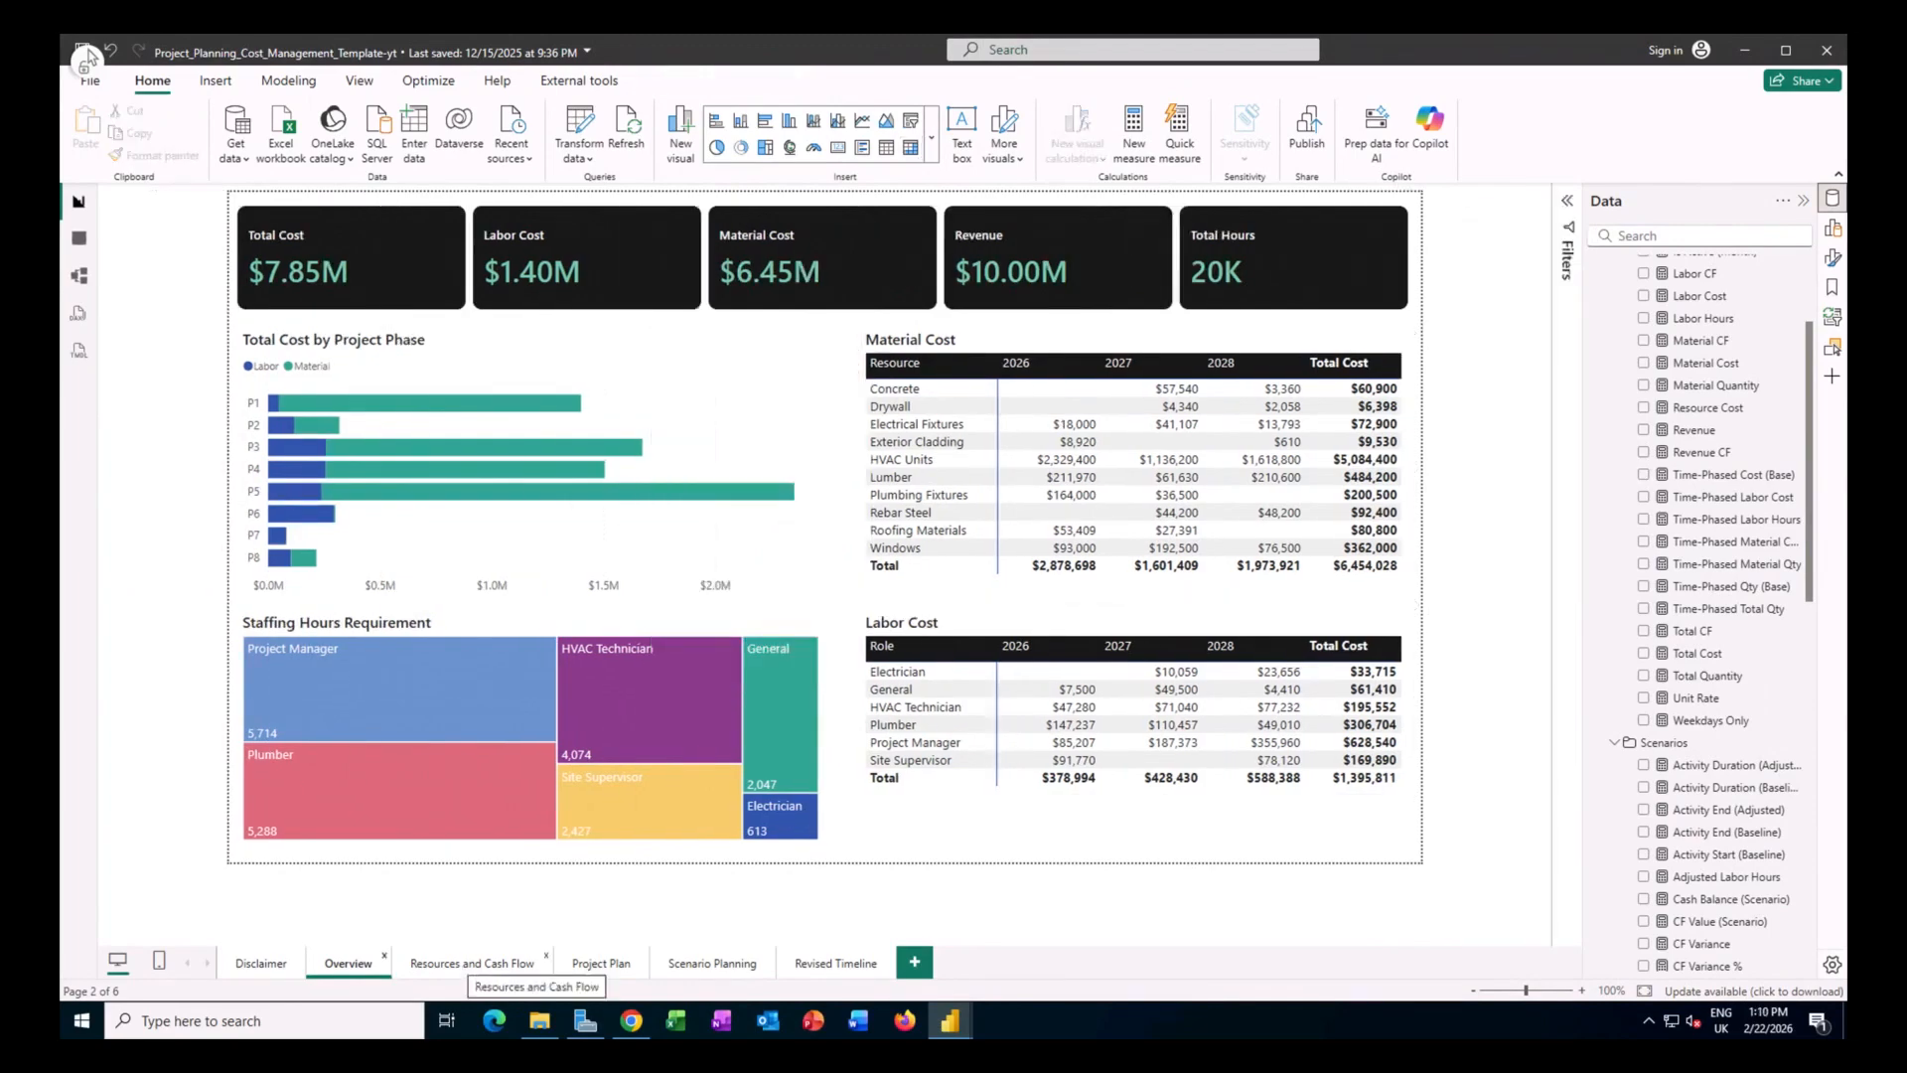
Open the Resources and Cash Flow page and switch to the Chrome tutorial to read the Time-Phased Qty (Base) measure's DAX code.
{"action": "left_click", "coordinate": [464, 968]}
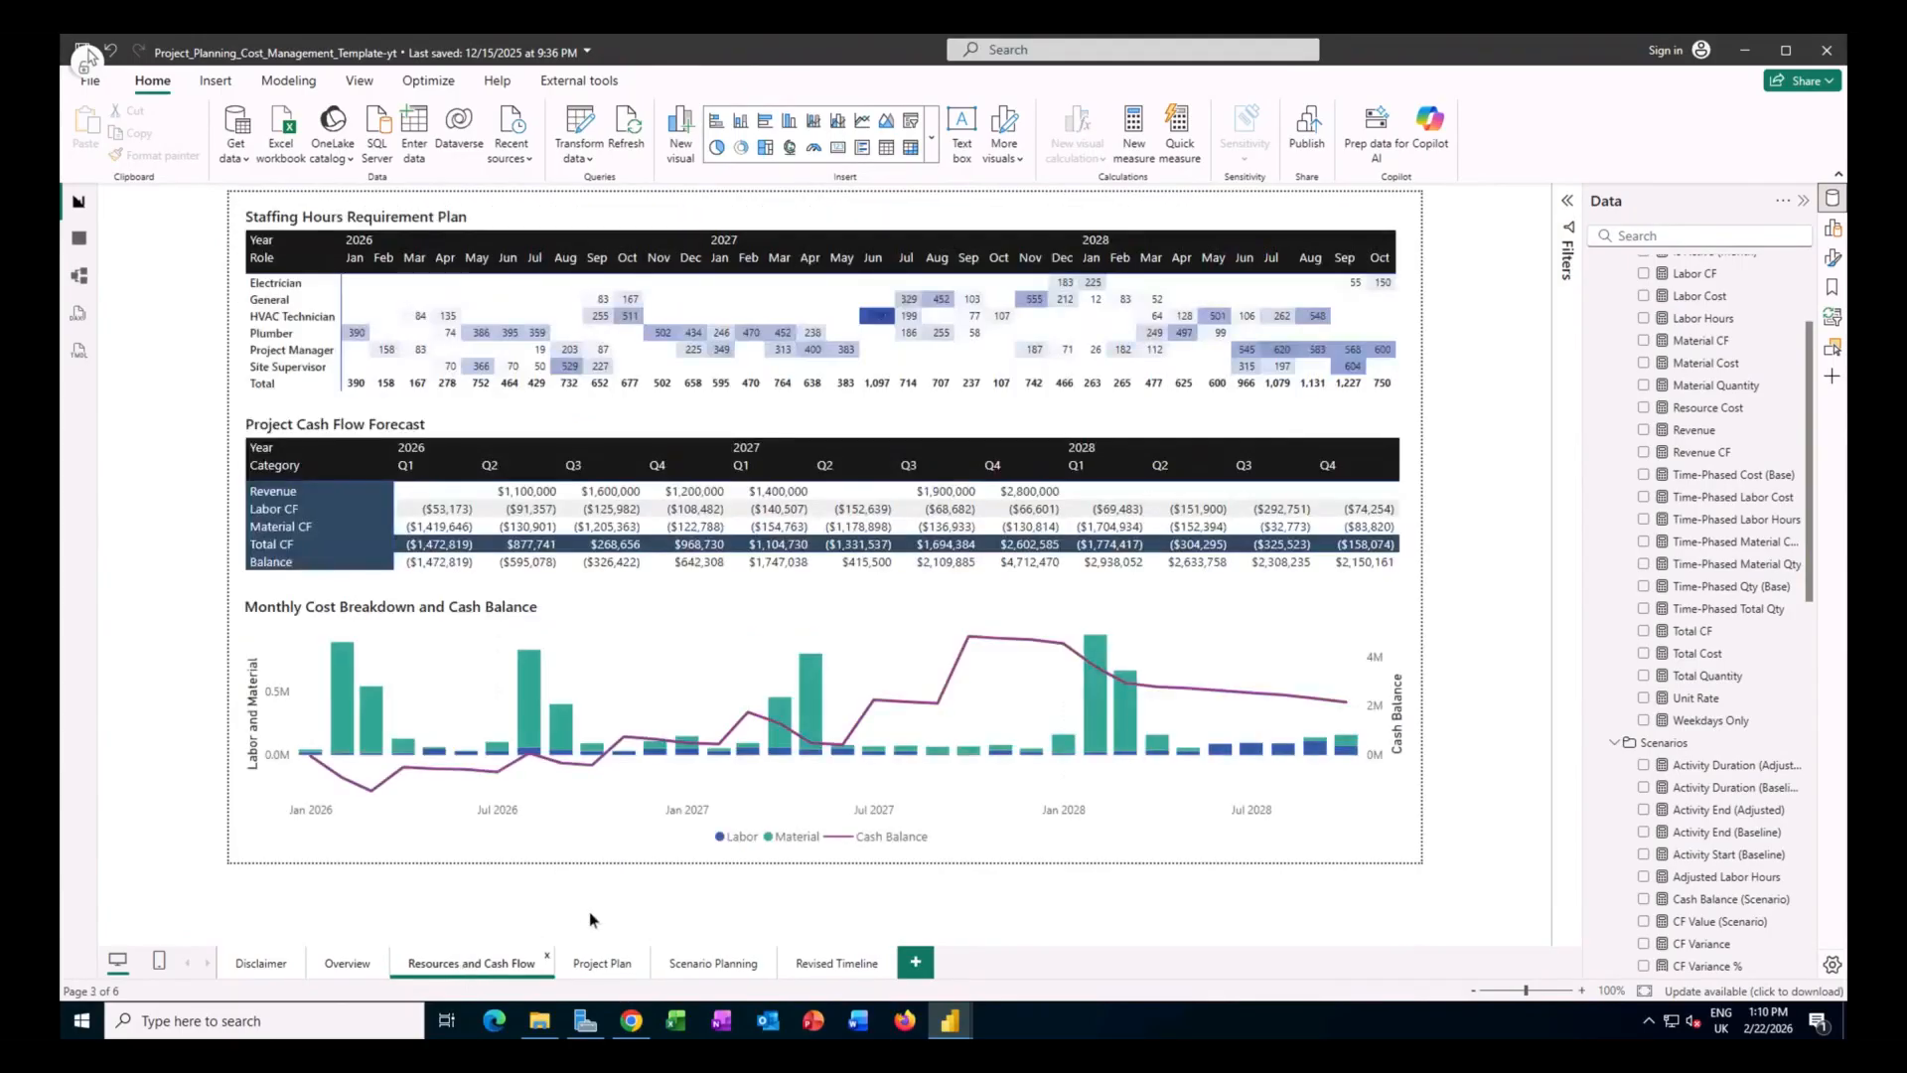
{"action": "mouse_move", "coordinate": [632, 1020]}
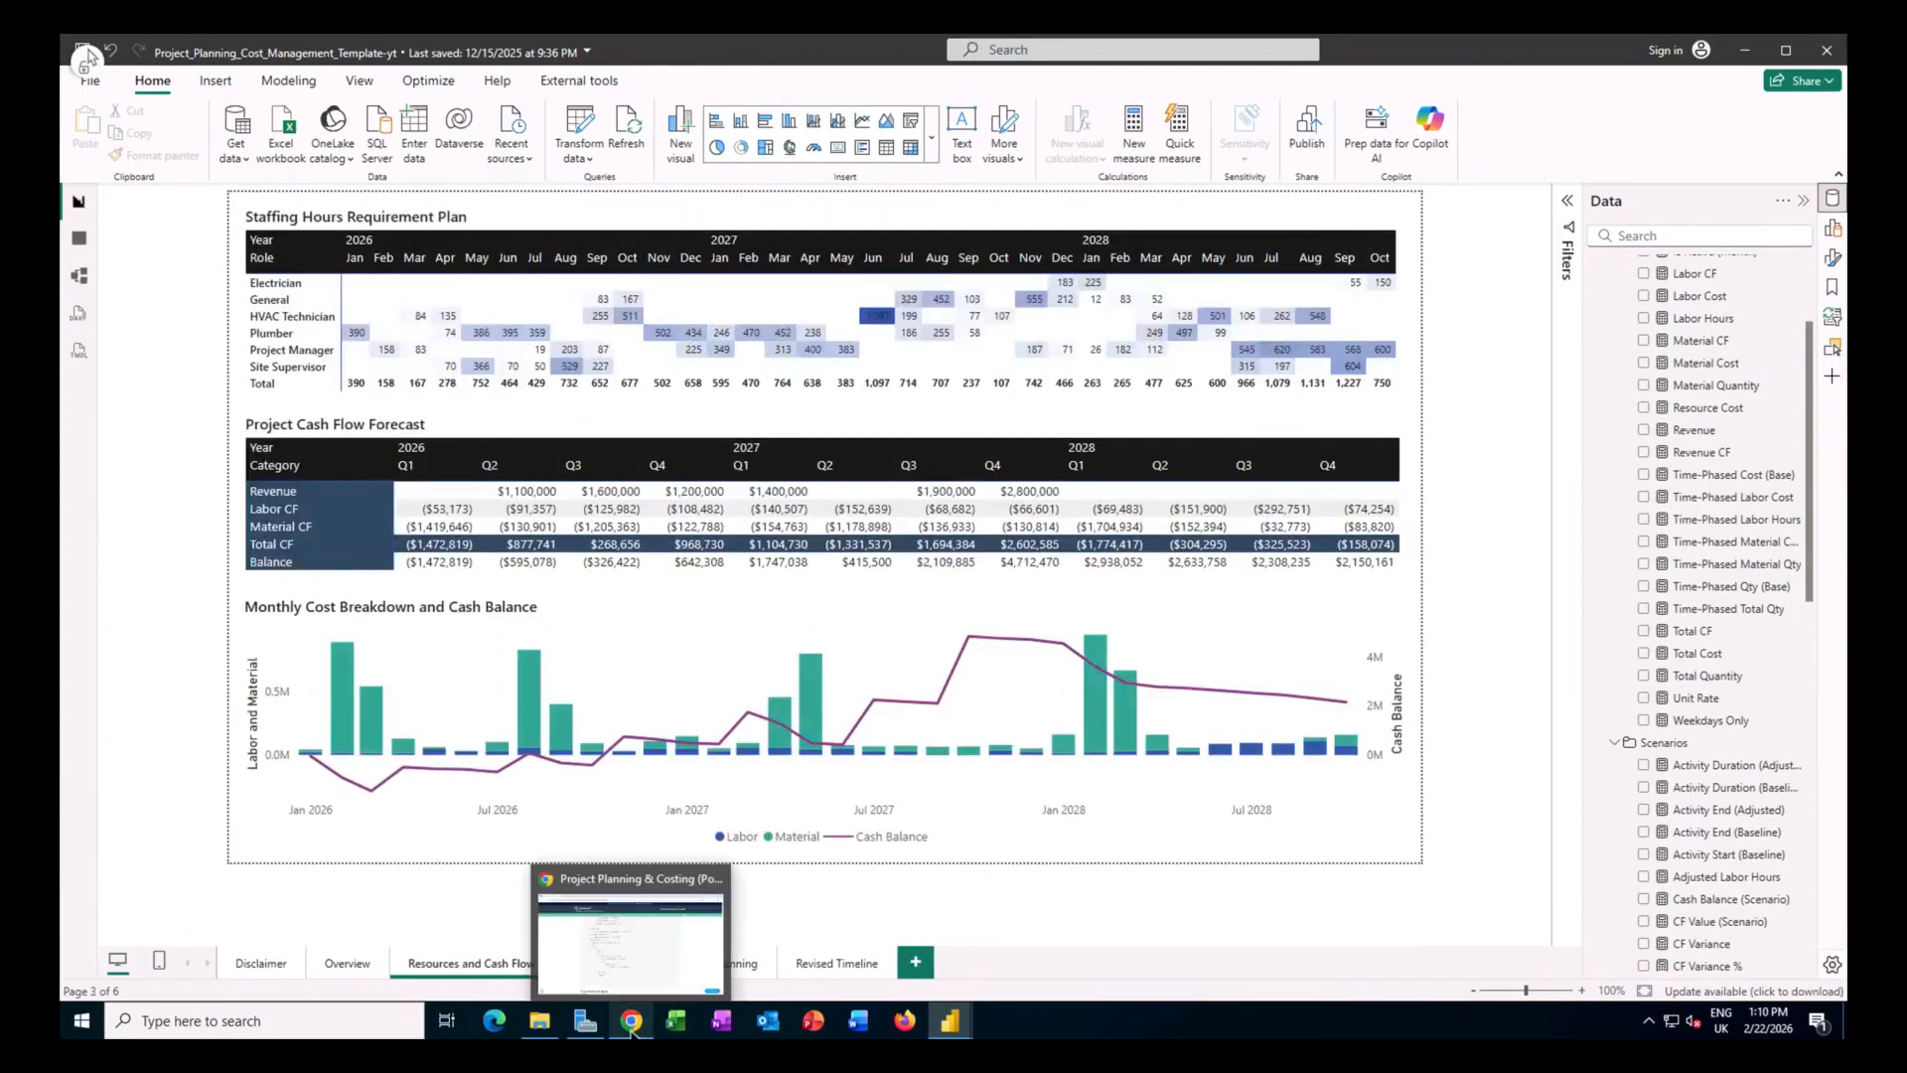
{"action": "left_click", "coordinate": [636, 941]}
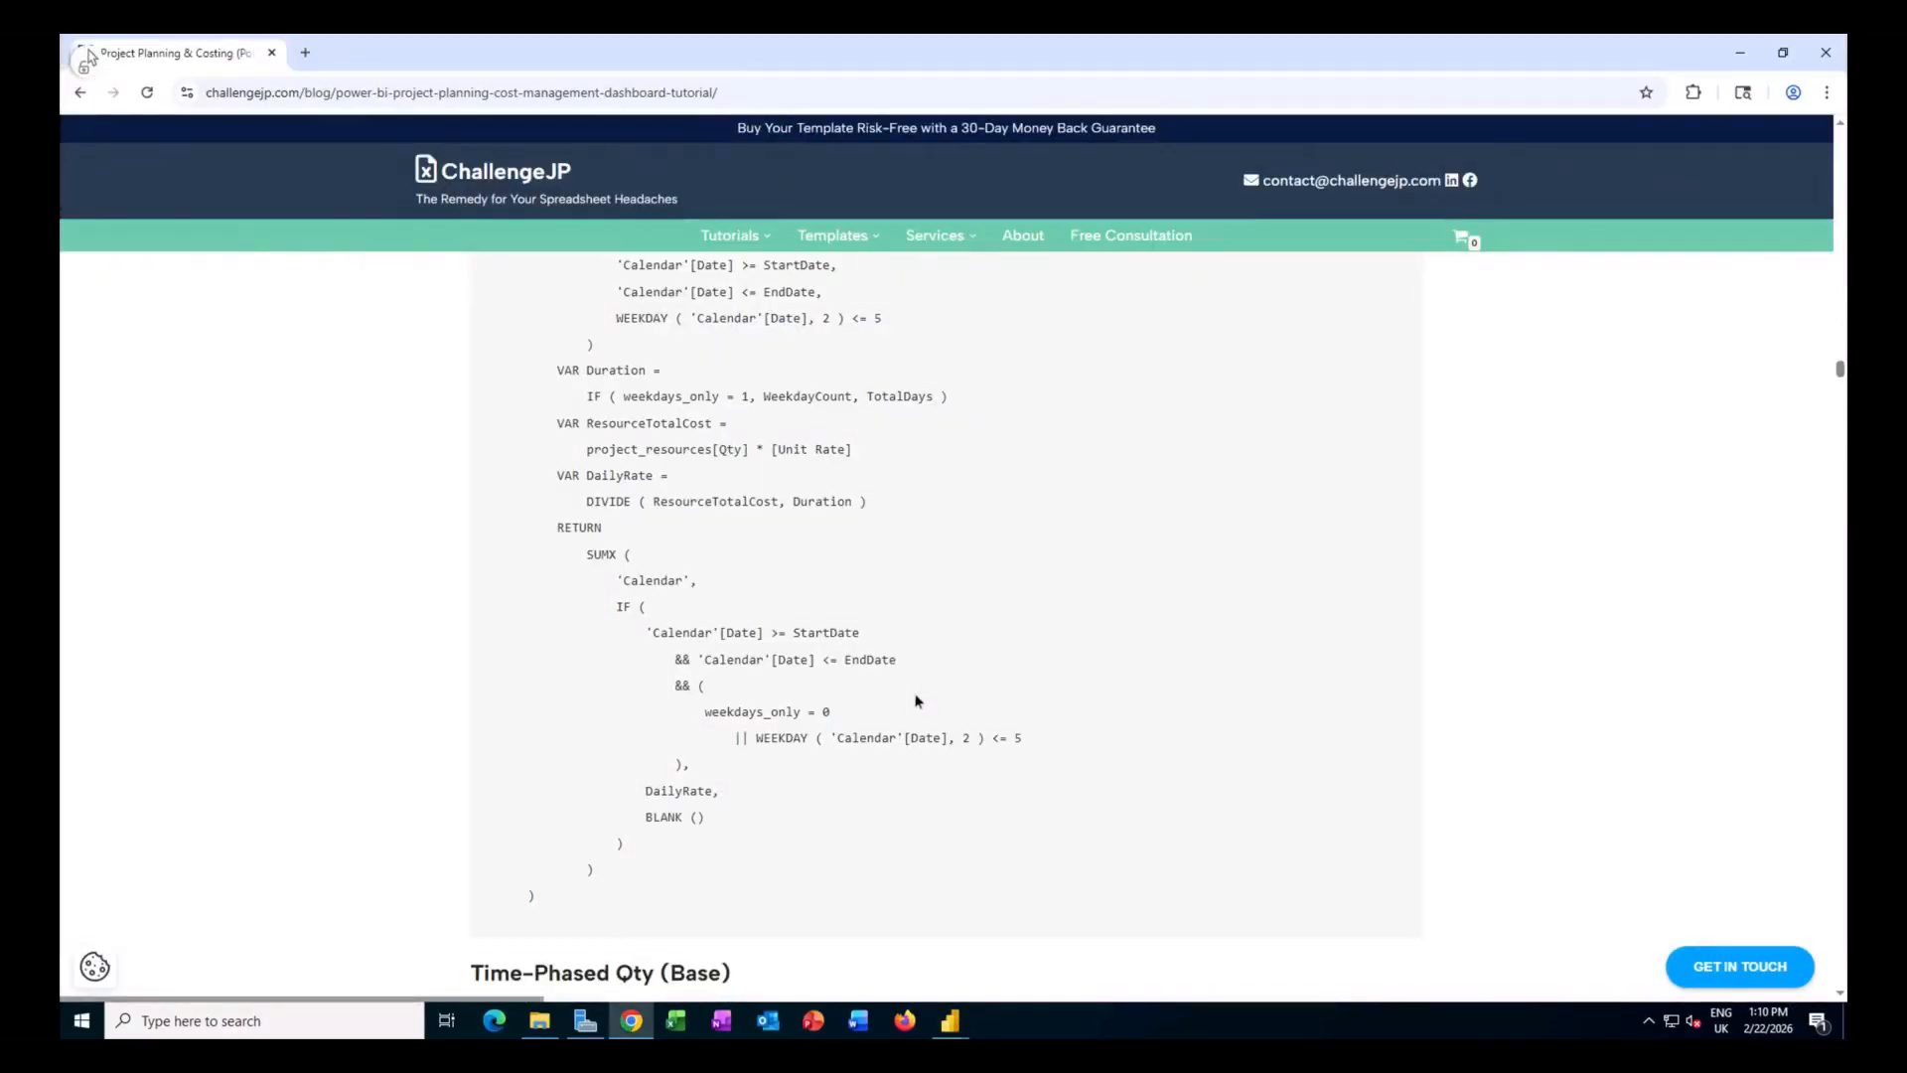
{"action": "scroll", "coordinate": [944, 655], "scroll_direction": "down", "scroll_amount": 2}
{"action": "scroll", "coordinate": [954, 652], "scroll_direction": "down", "scroll_amount": 2}
{"action": "scroll", "coordinate": [968, 641], "scroll_direction": "down", "scroll_amount": 2}
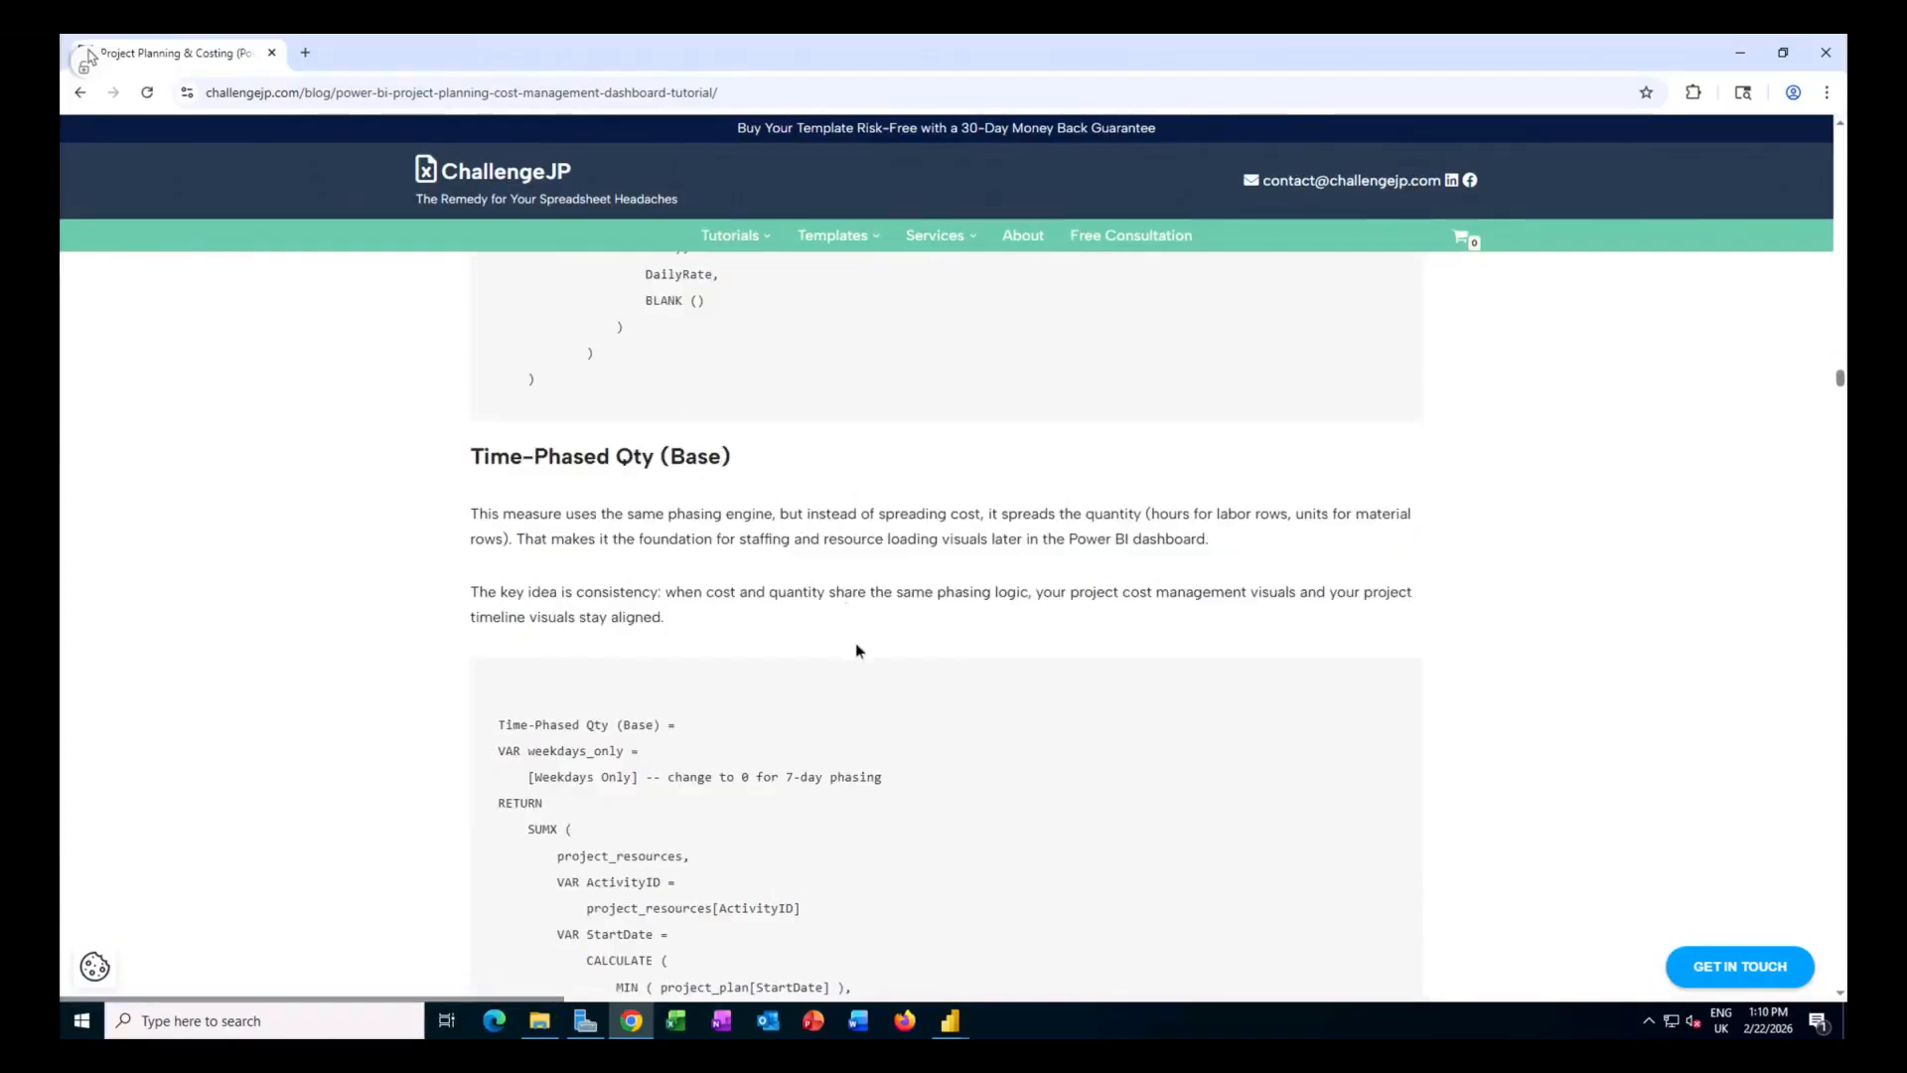
{"action": "scroll", "coordinate": [860, 650], "scroll_direction": "down", "scroll_amount": 2}
{"action": "scroll", "coordinate": [860, 651], "scroll_direction": "up", "scroll_amount": 3}
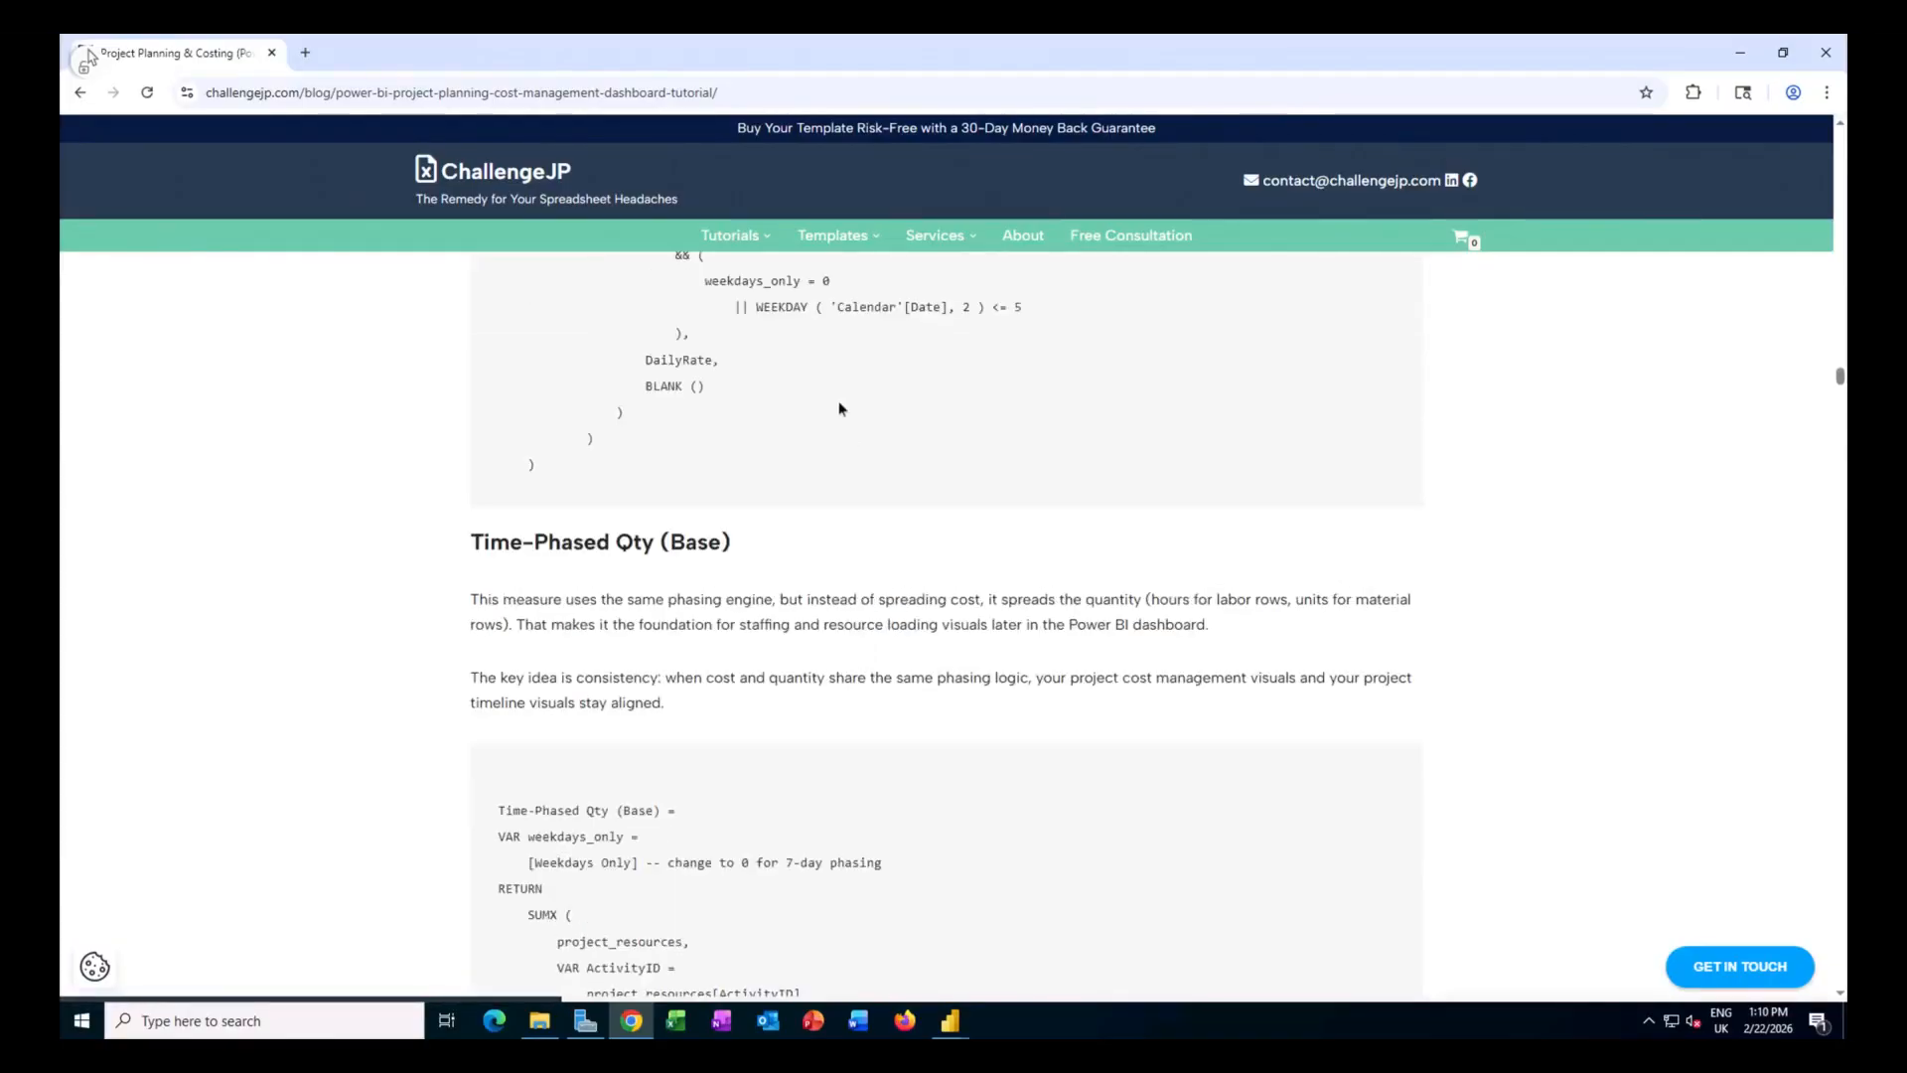
{"action": "scroll", "coordinate": [838, 408], "scroll_direction": "down", "scroll_amount": 2}
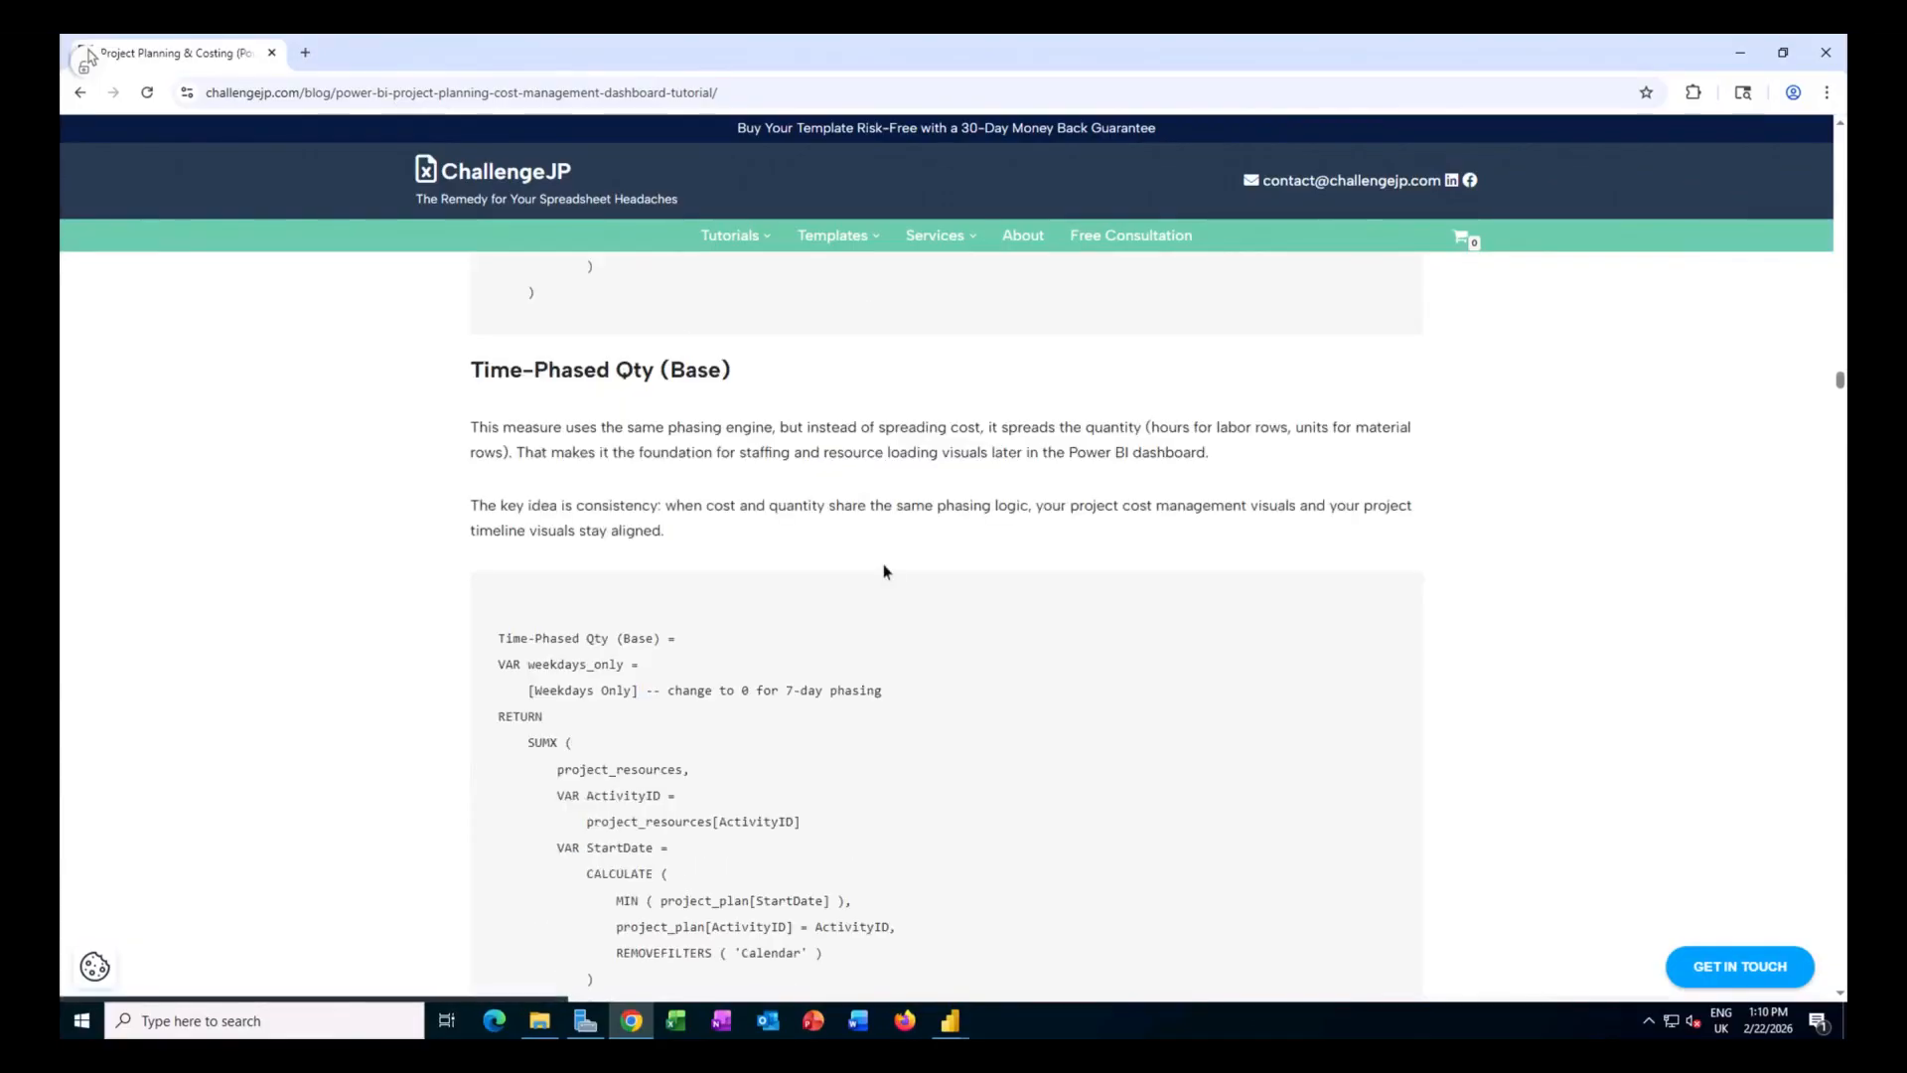
{"action": "scroll", "coordinate": [885, 568], "scroll_direction": "down", "scroll_amount": 3}
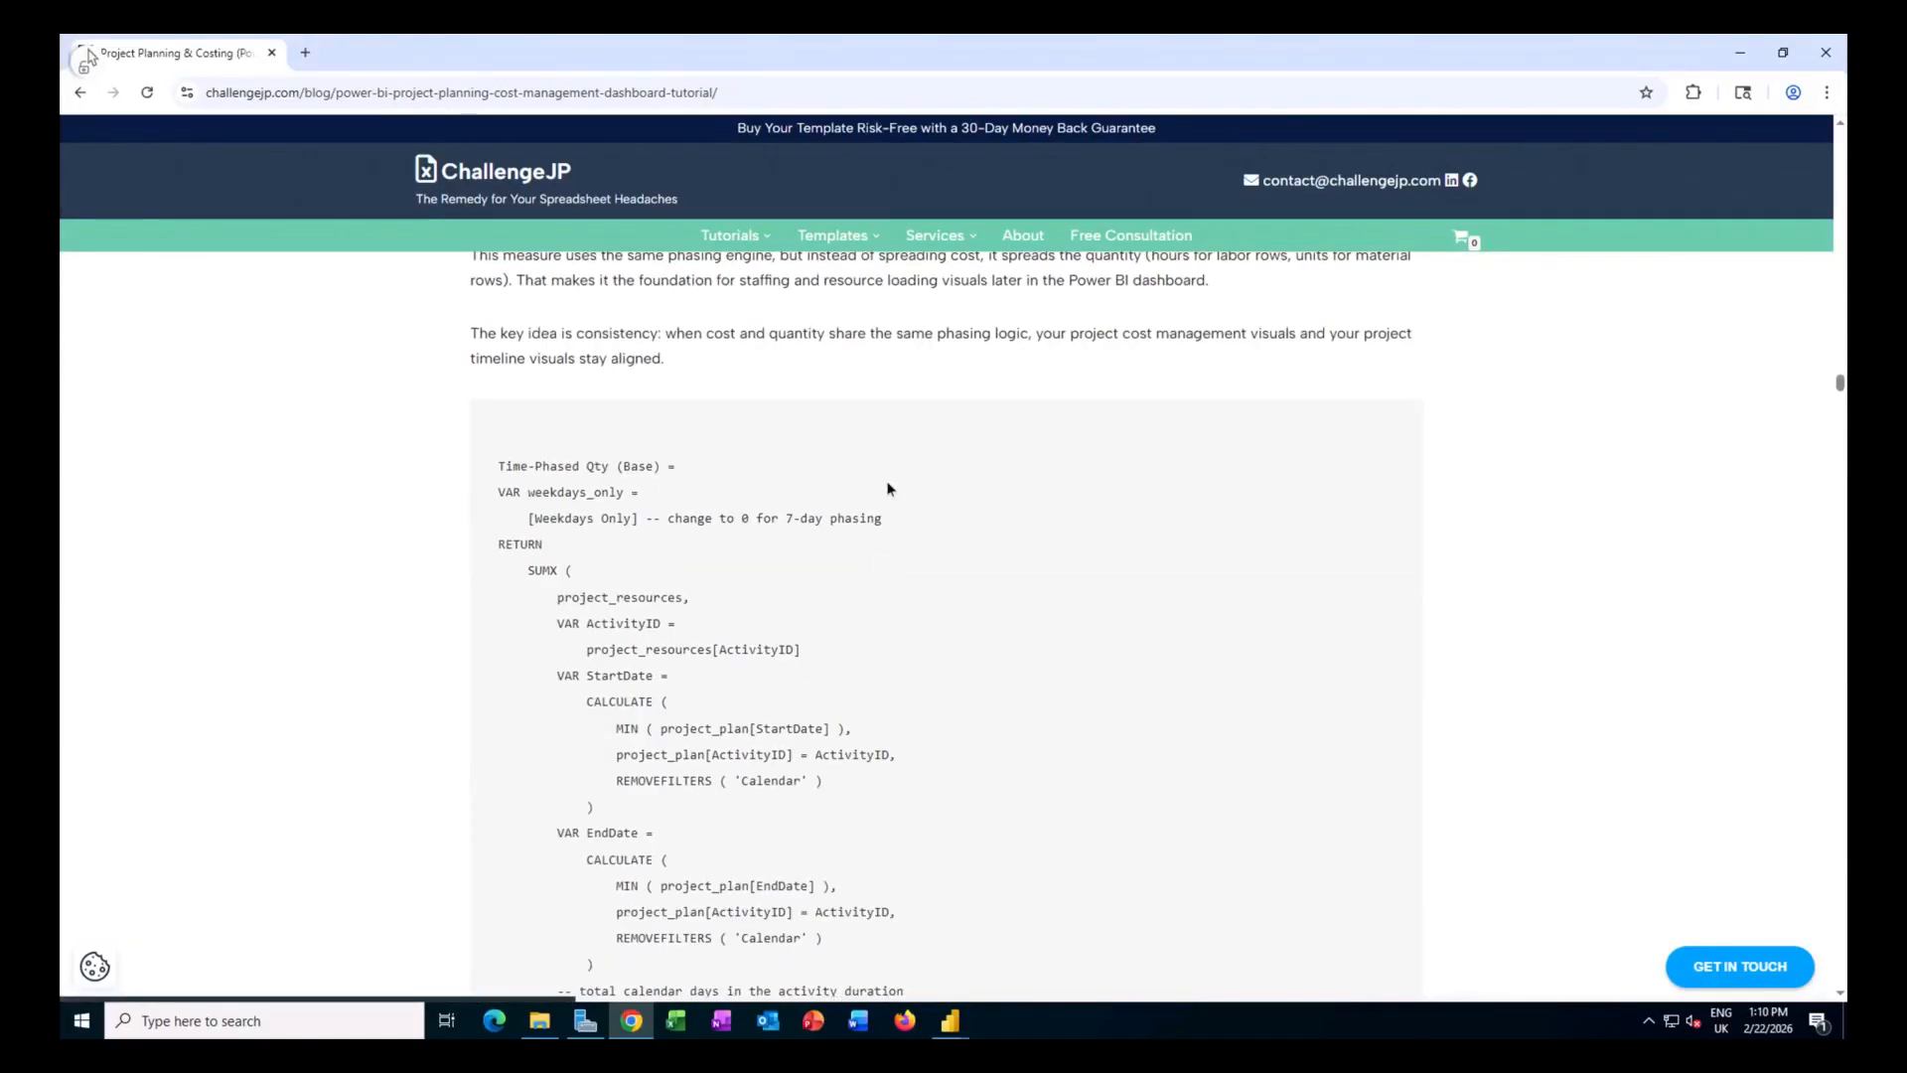
{"action": "scroll", "coordinate": [885, 489], "scroll_direction": "down", "scroll_amount": 1}
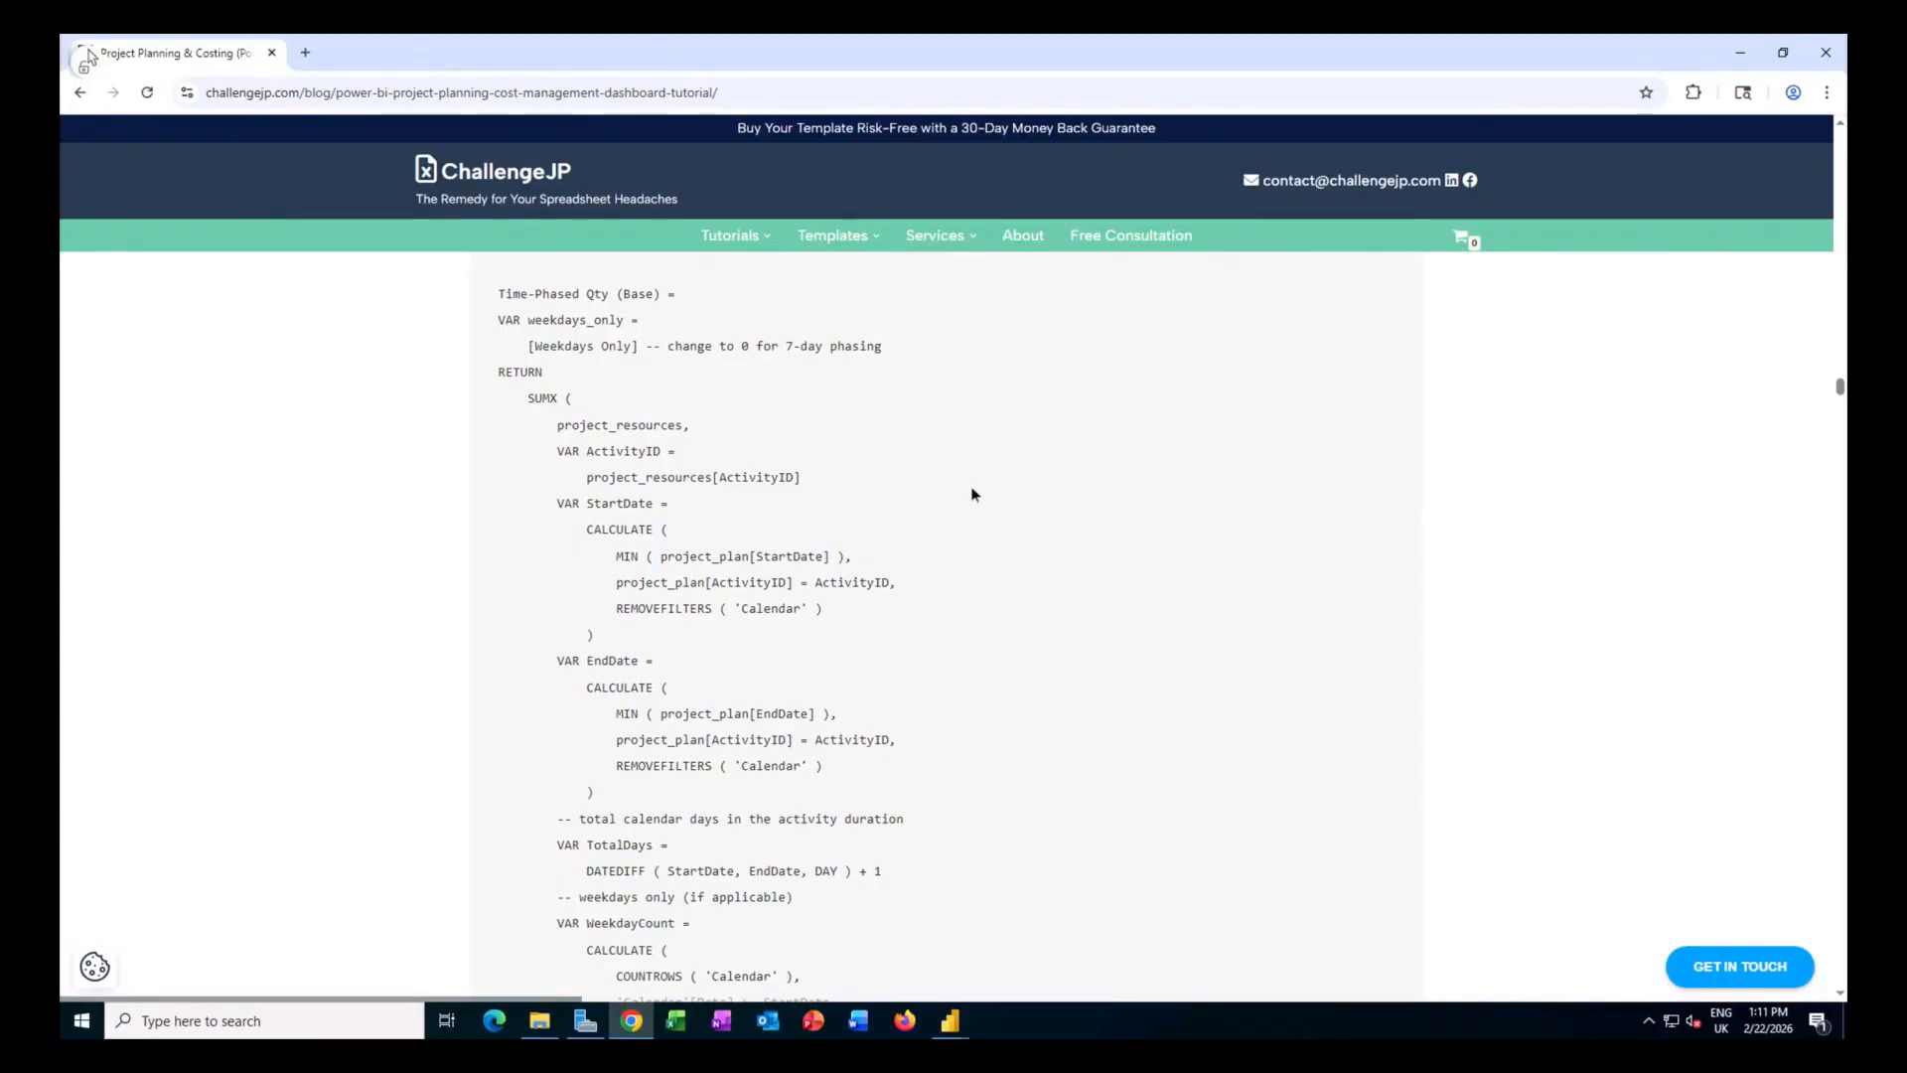
{"action": "scroll", "coordinate": [972, 494], "scroll_direction": "down", "scroll_amount": 2}
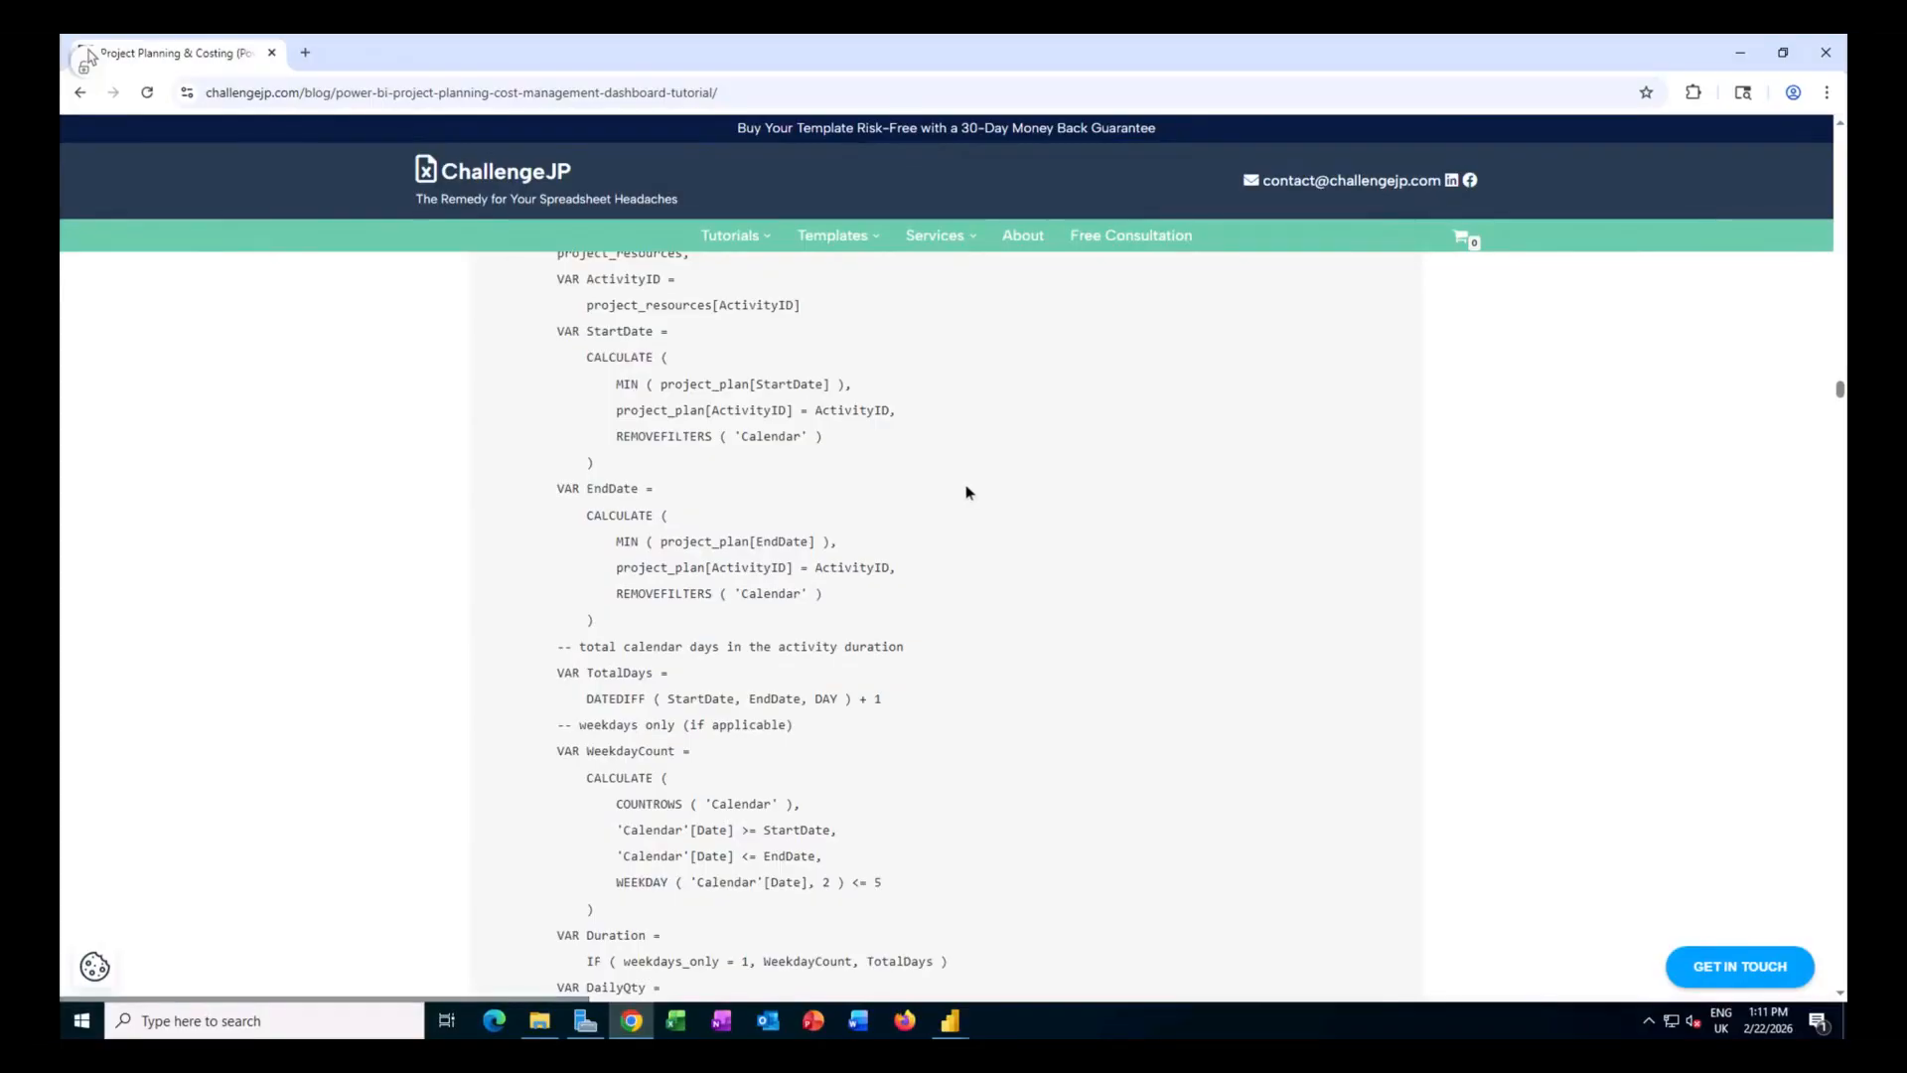
{"action": "scroll", "coordinate": [972, 494], "scroll_direction": "down", "scroll_amount": 1}
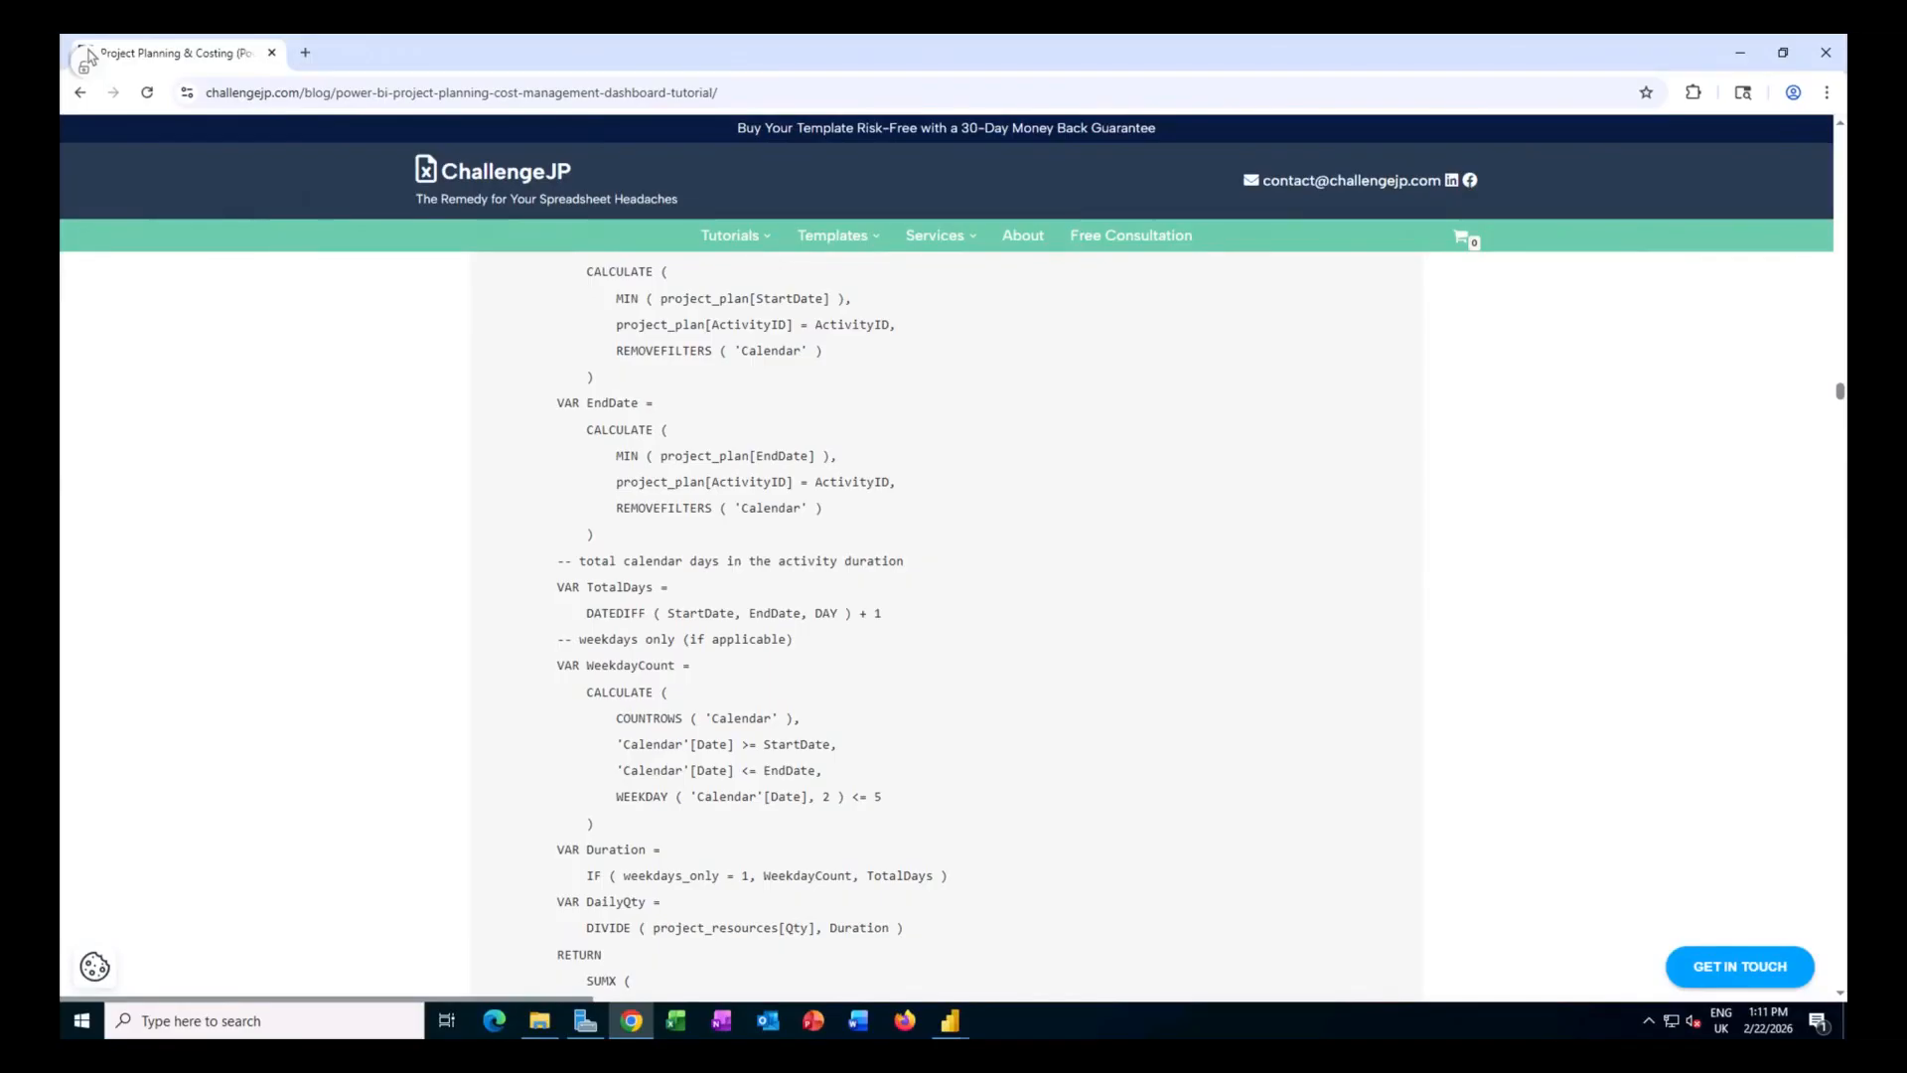
{"action": "scroll", "coordinate": [1021, 553], "scroll_direction": "down", "scroll_amount": 3}
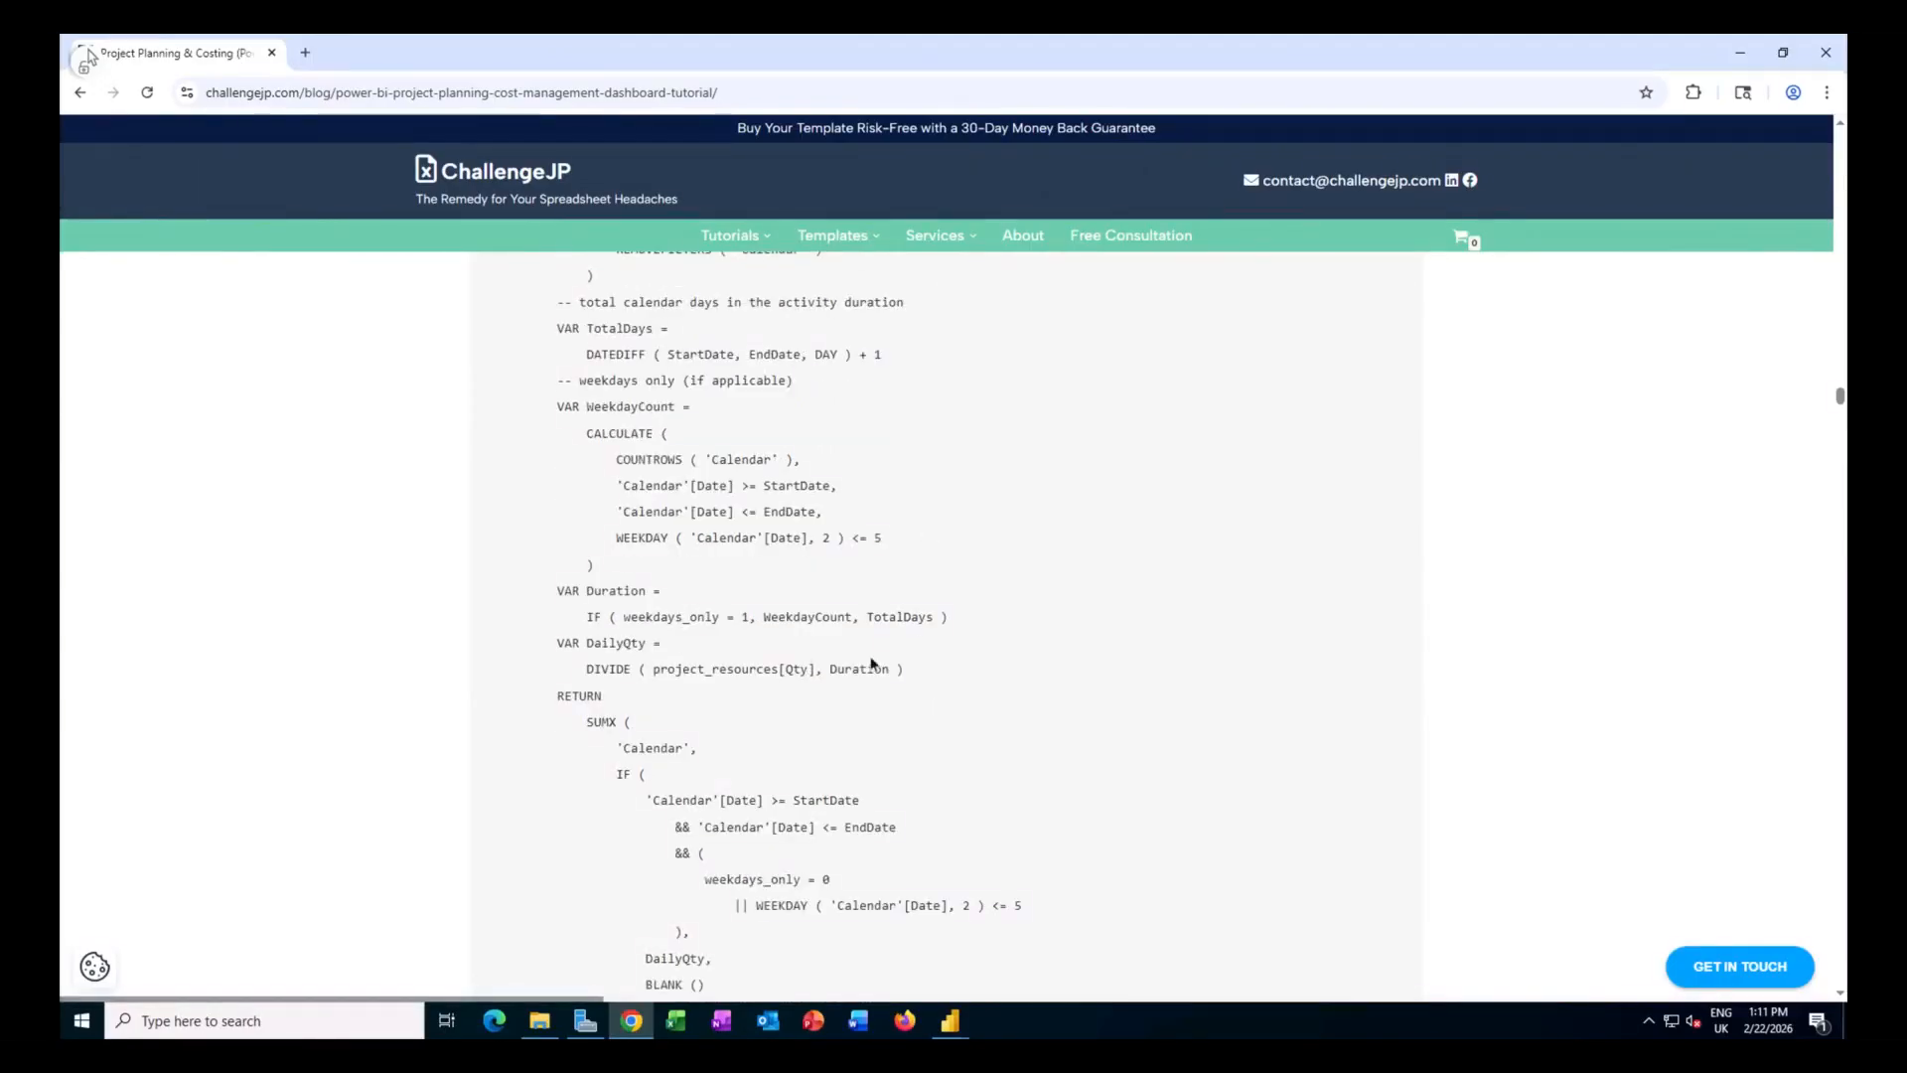
{"action": "scroll", "coordinate": [871, 663], "scroll_direction": "down", "scroll_amount": 1}
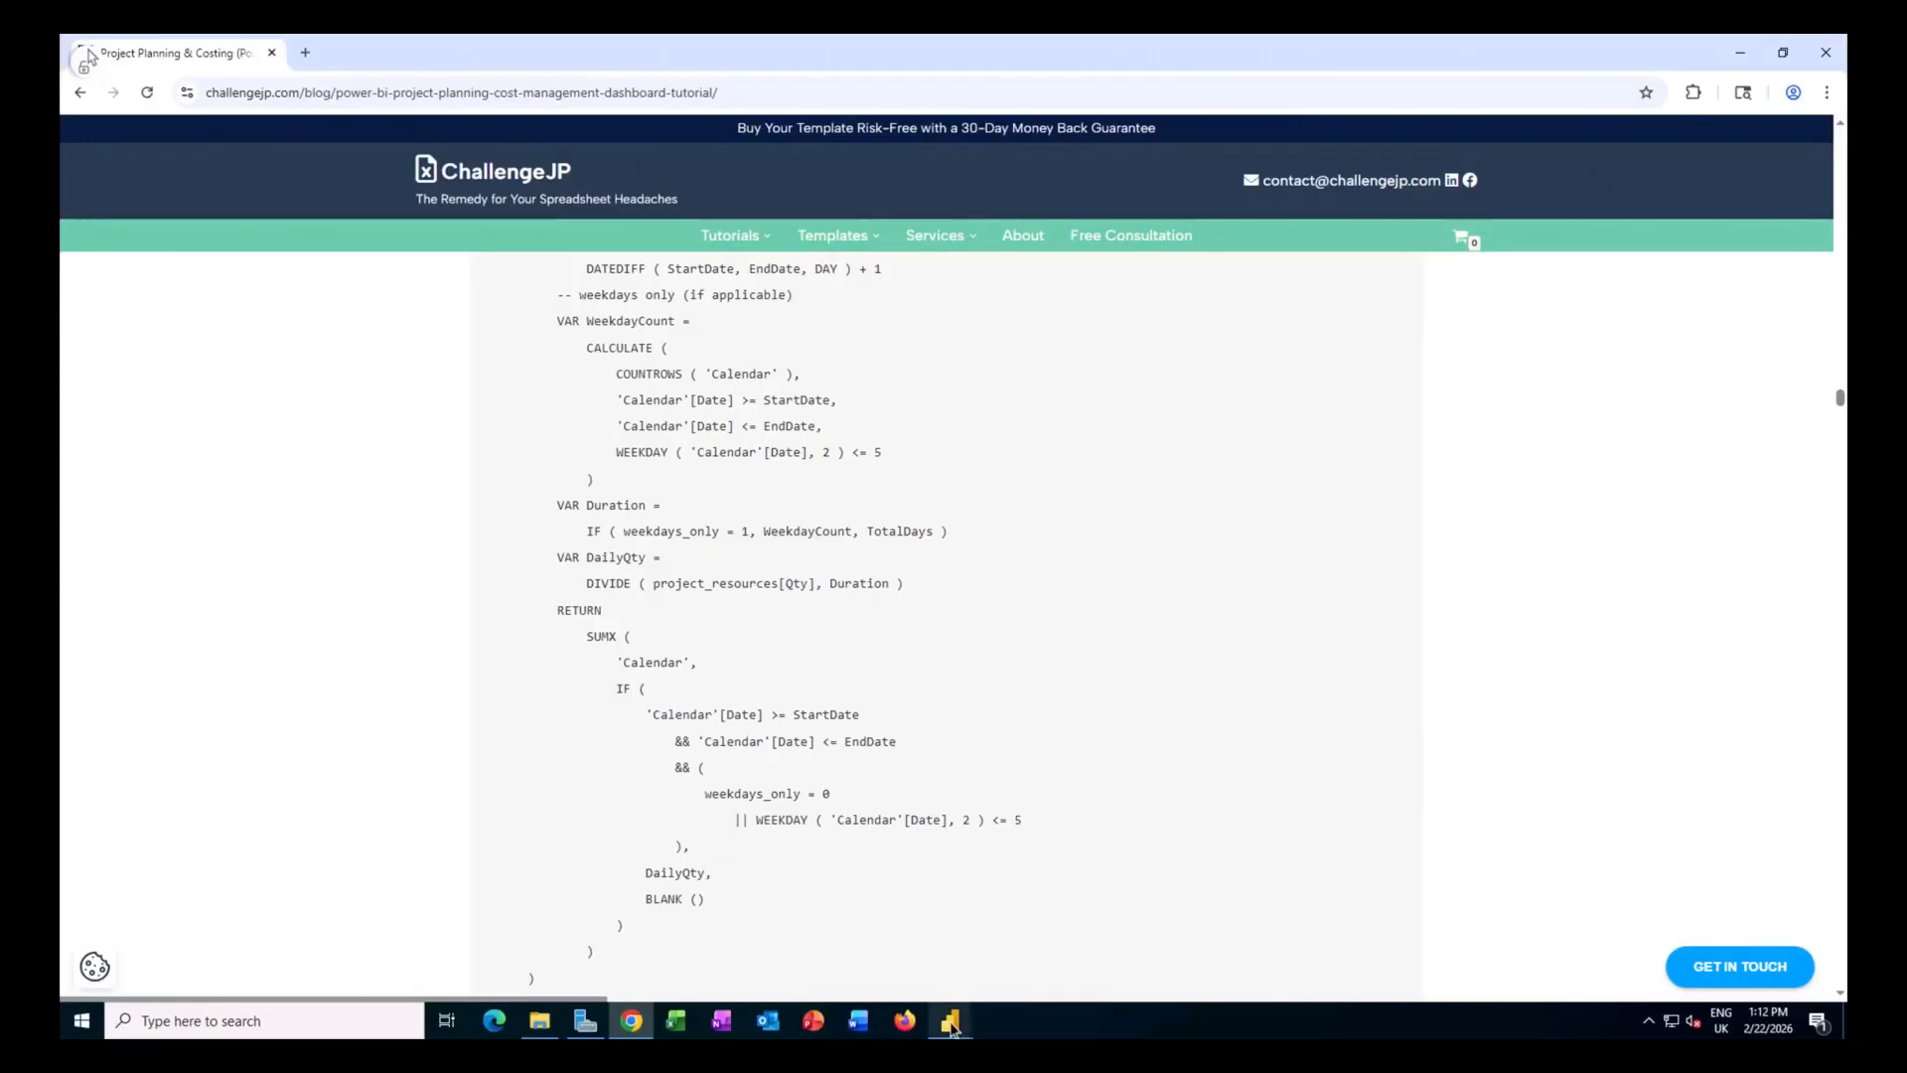
Switch back to Power BI and inspect the row, column and value fields of the Staffing Hours Requirement Plan matrix.
{"action": "mouse_move", "coordinate": [951, 1021]}
{"action": "left_click", "coordinate": [908, 955]}
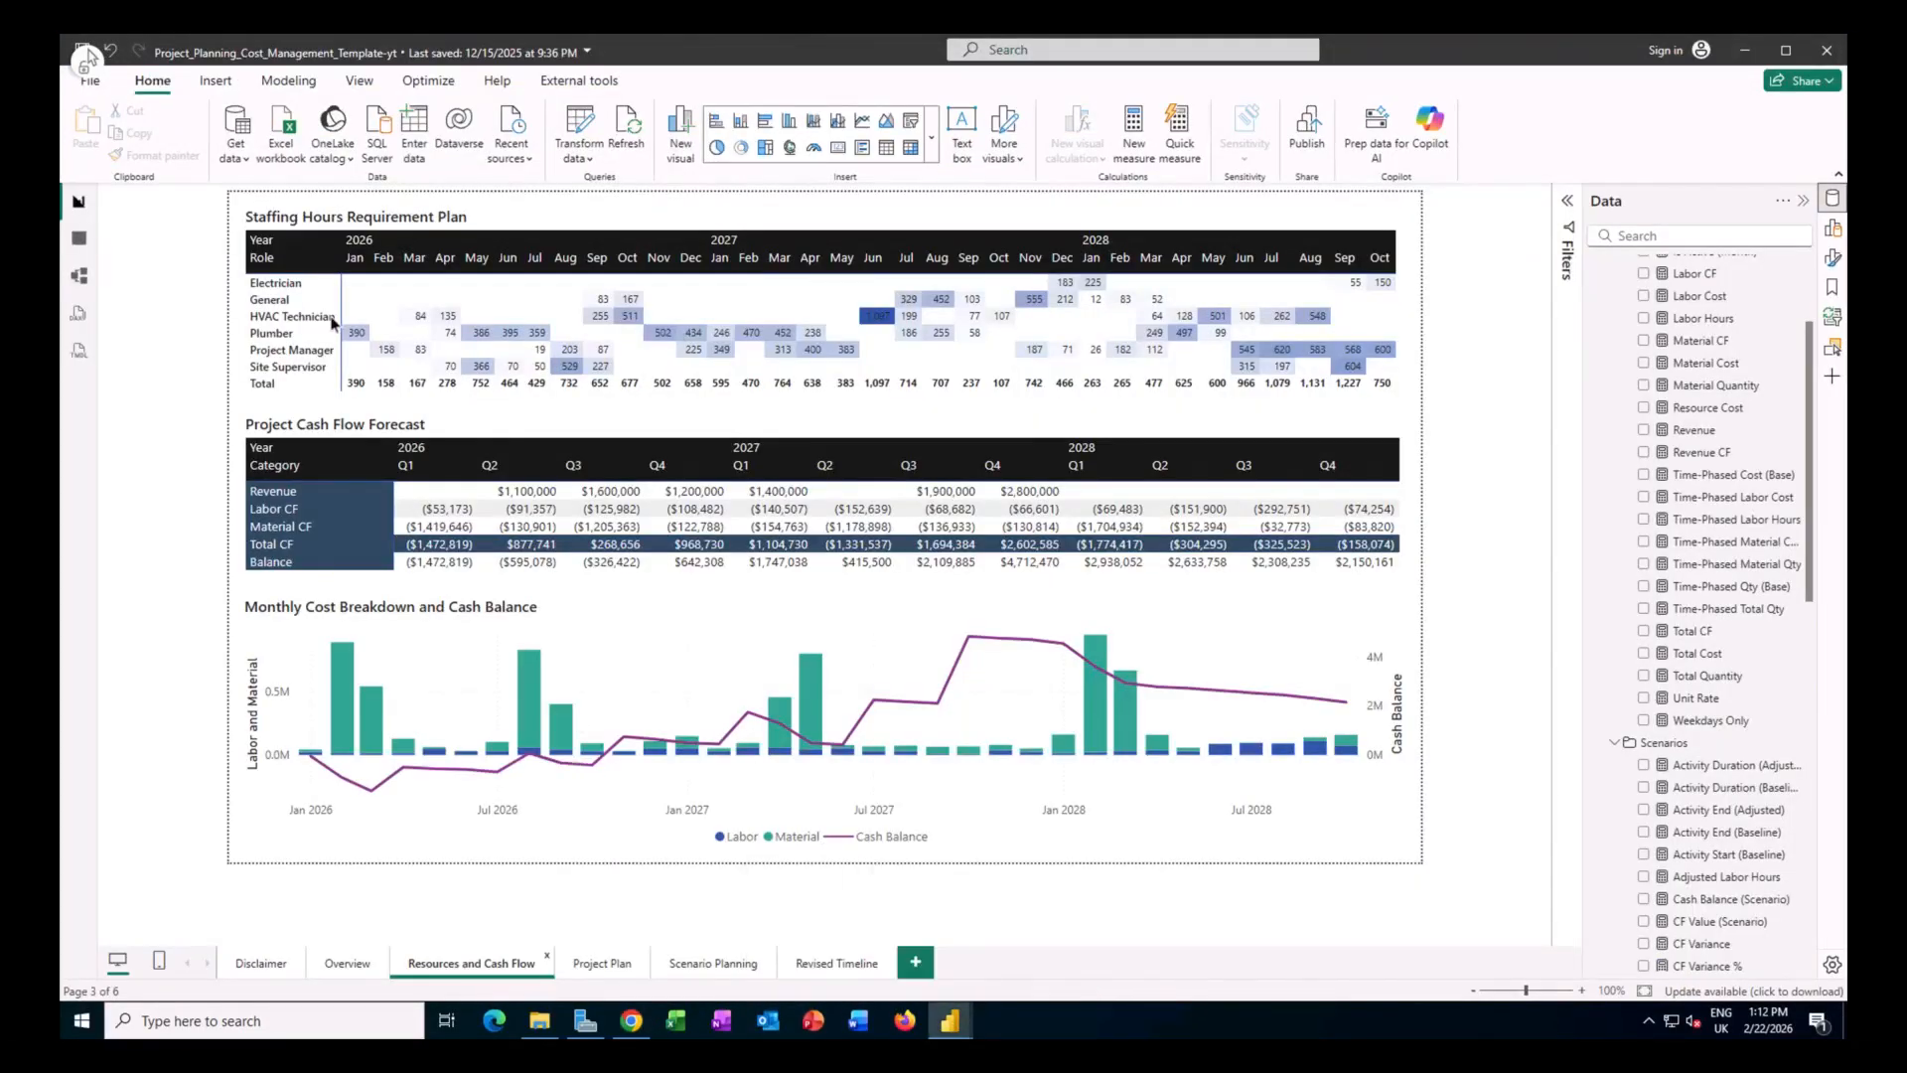
{"action": "left_click", "coordinate": [516, 217]}
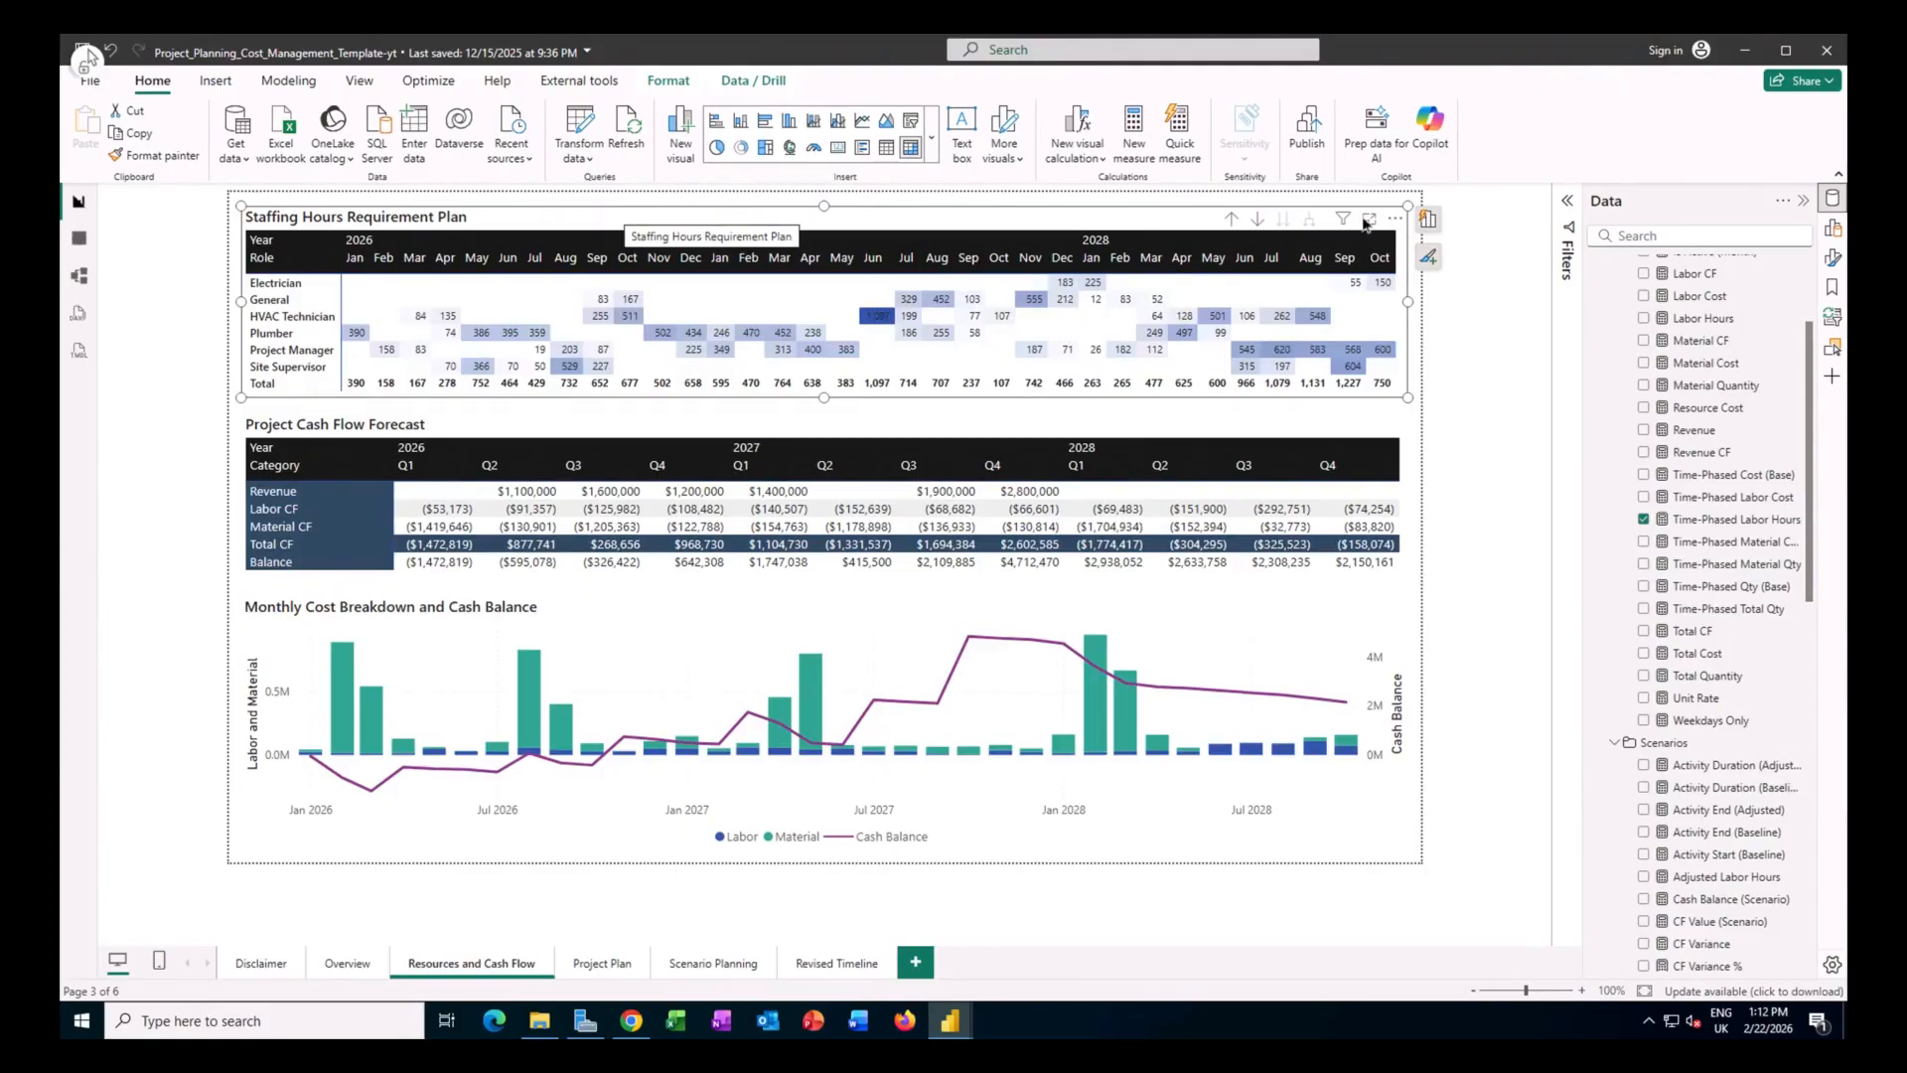
{"action": "left_click", "coordinate": [1427, 220]}
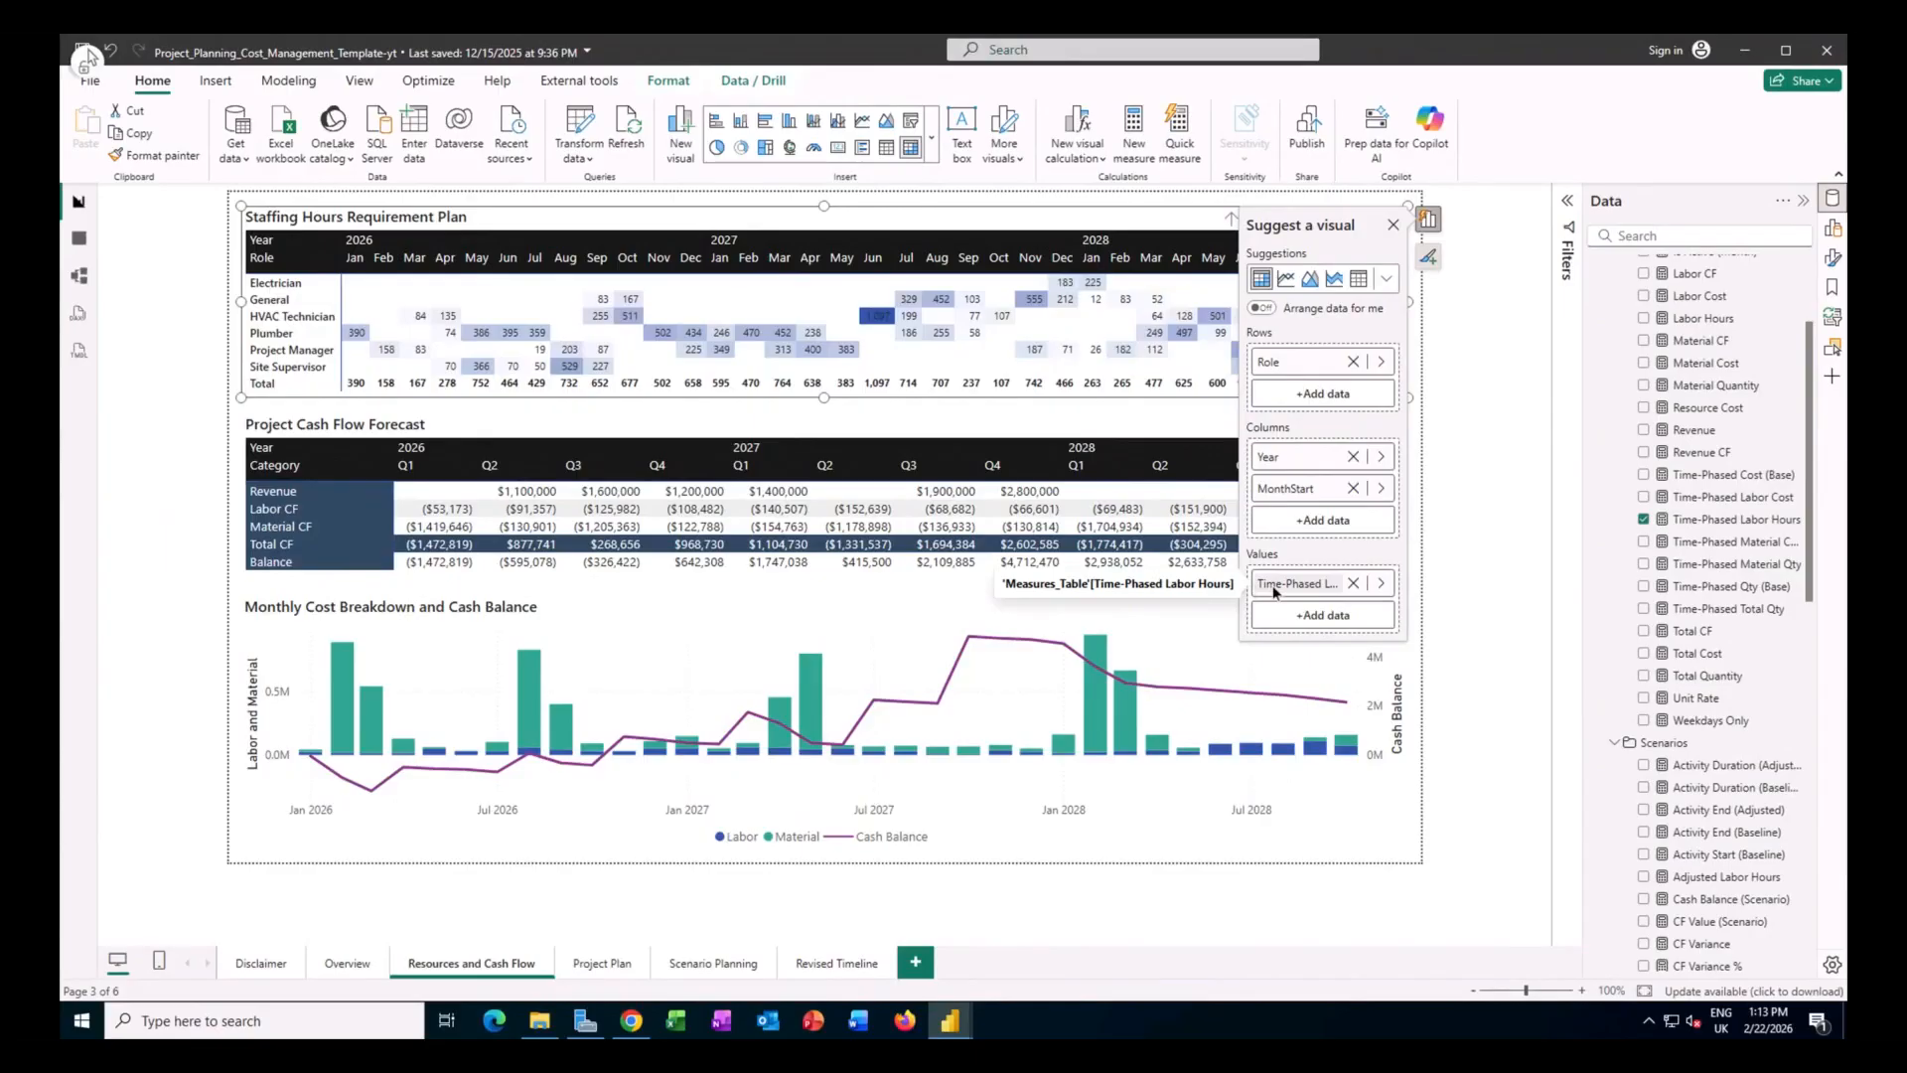
Check the Time-Phased Labor Hours measure definition in the Chrome tutorial and return to Power BI.
{"action": "mouse_move", "coordinate": [633, 1030]}
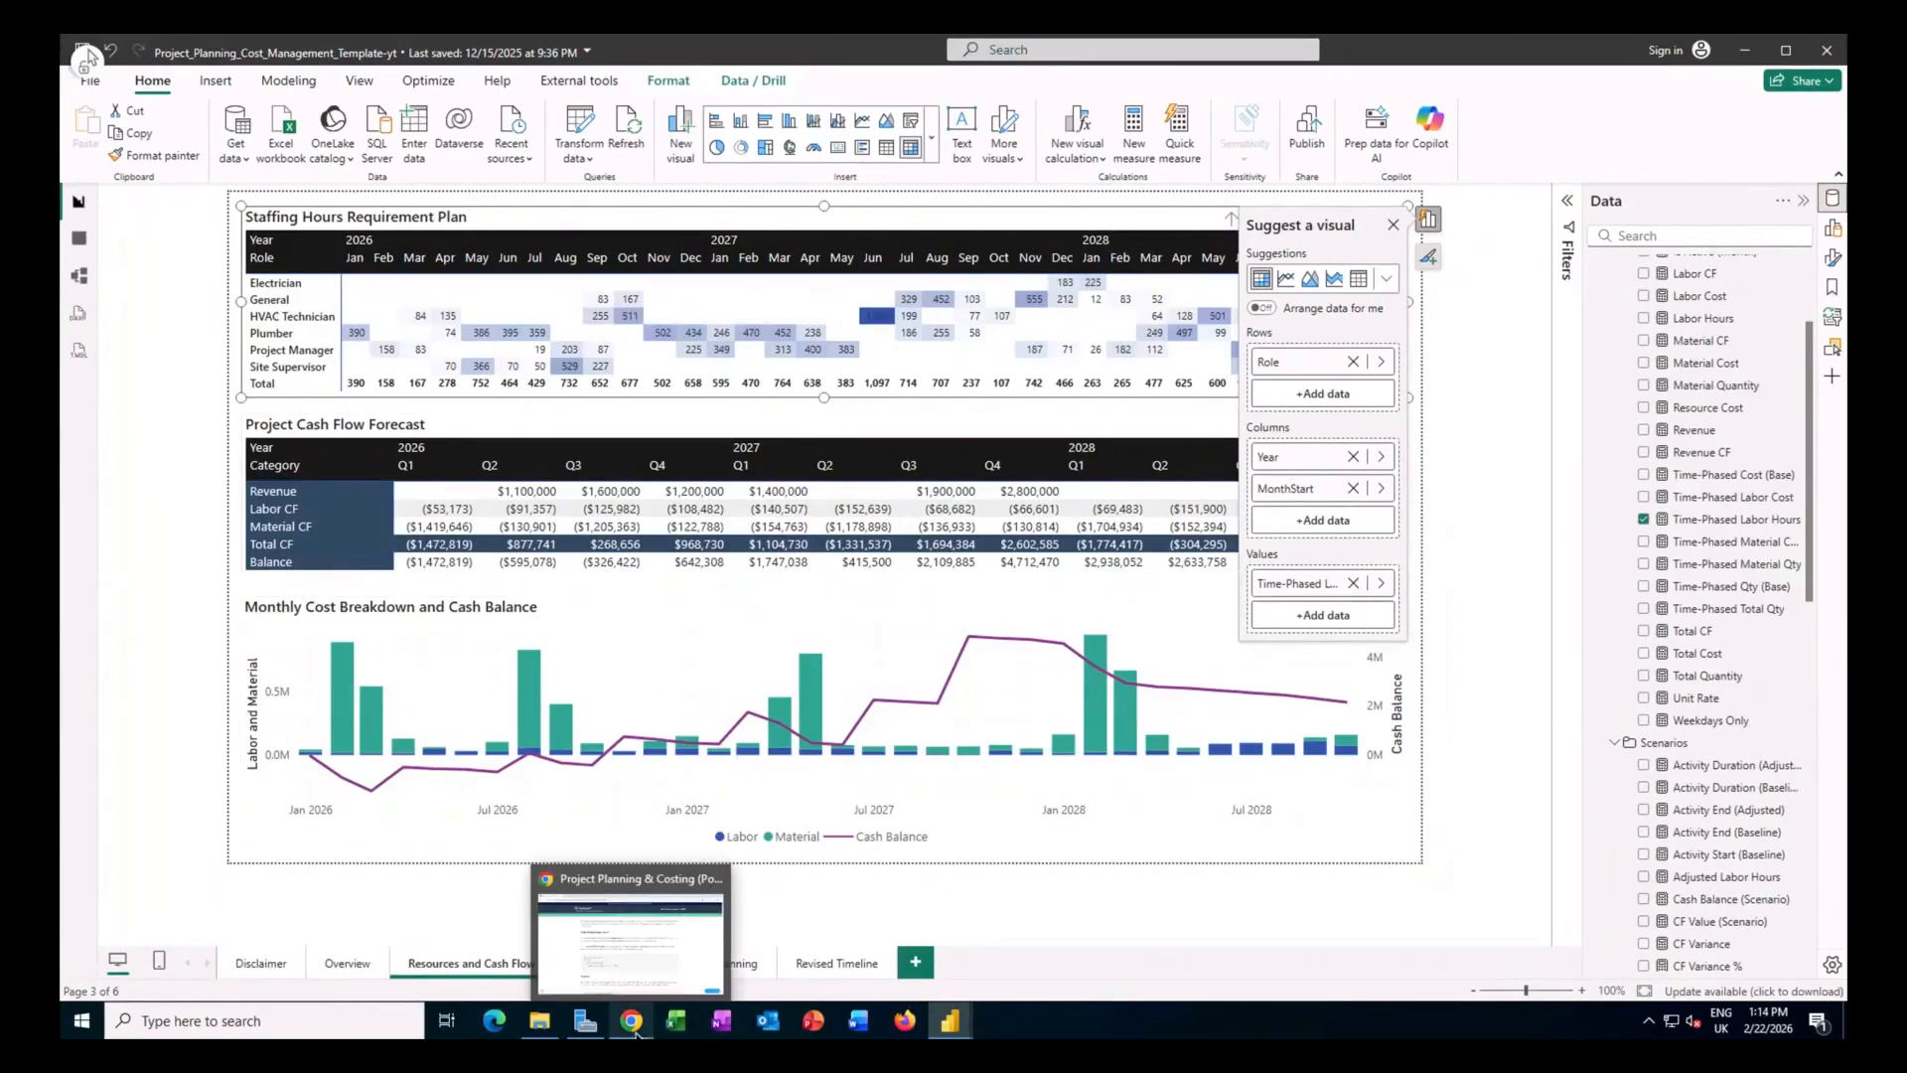
{"action": "left_click", "coordinate": [664, 943]}
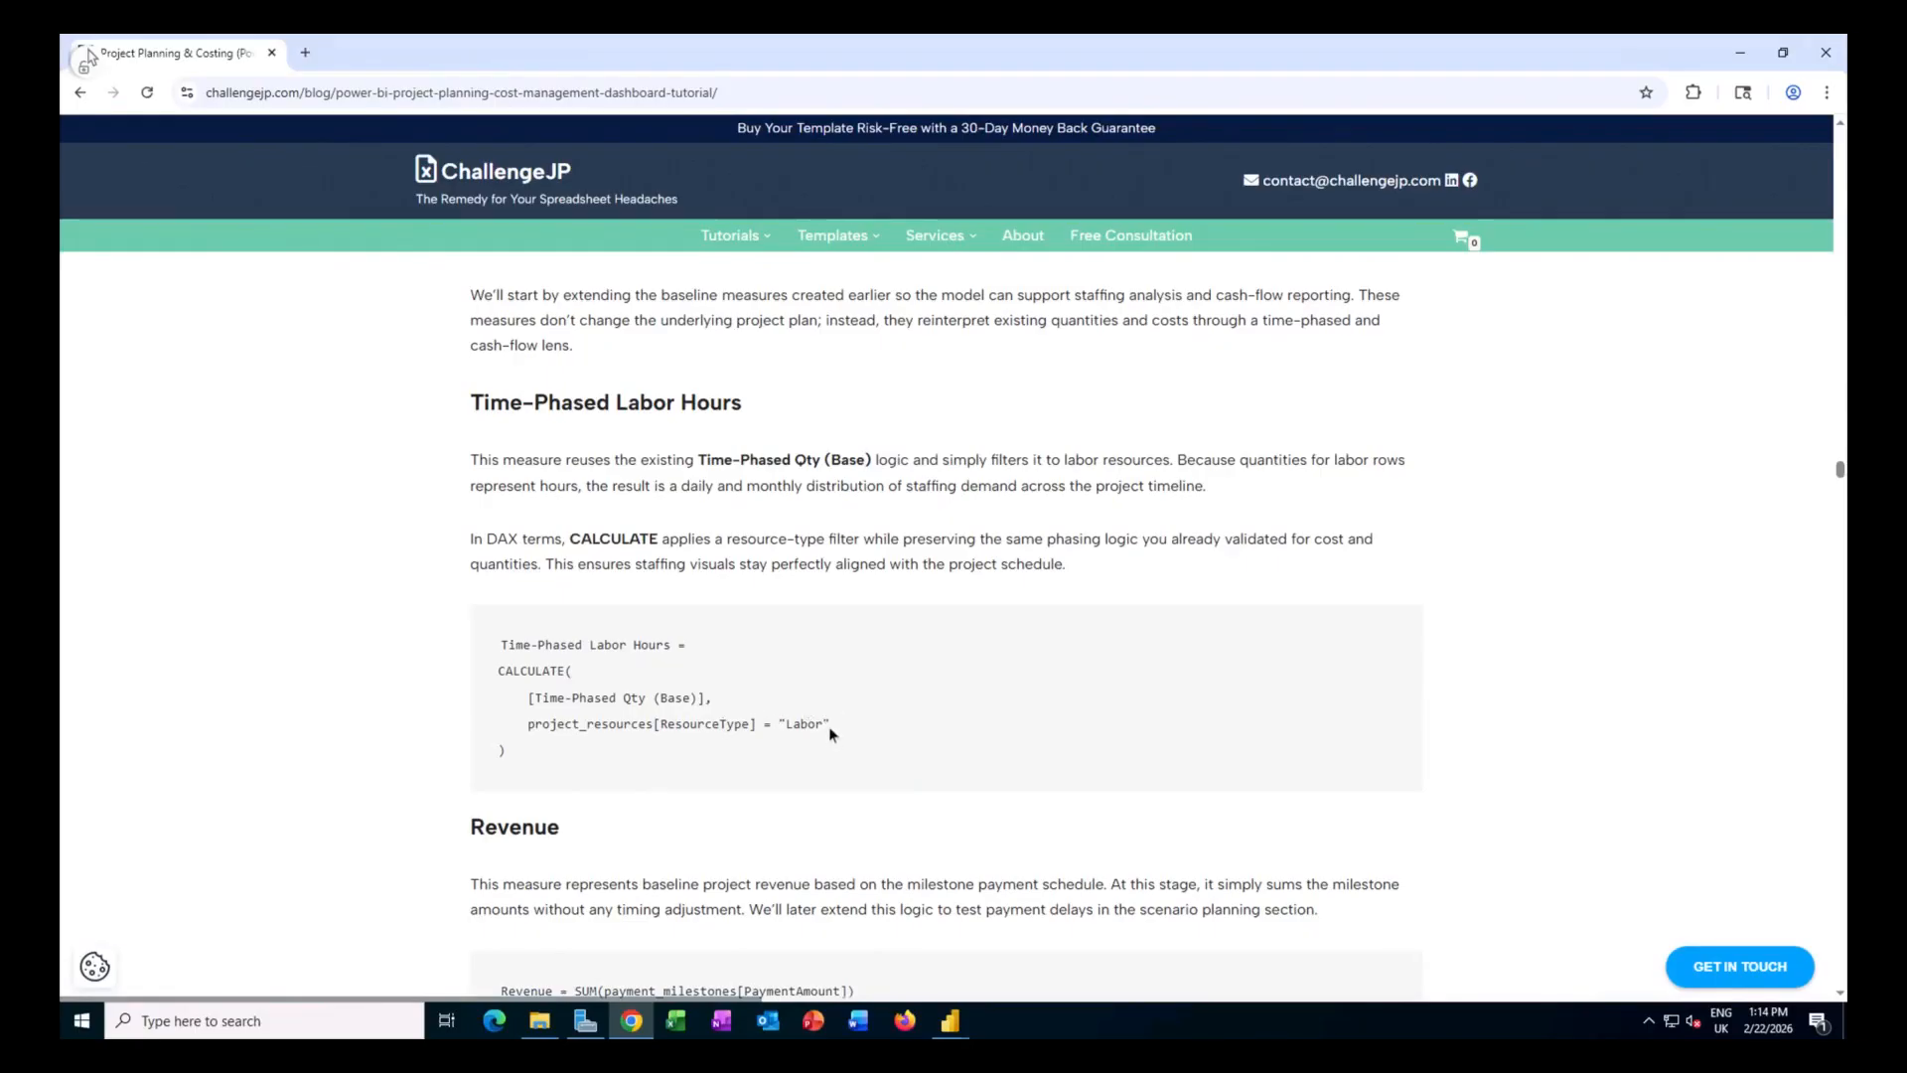
{"action": "key", "text": "alt+Tab"}
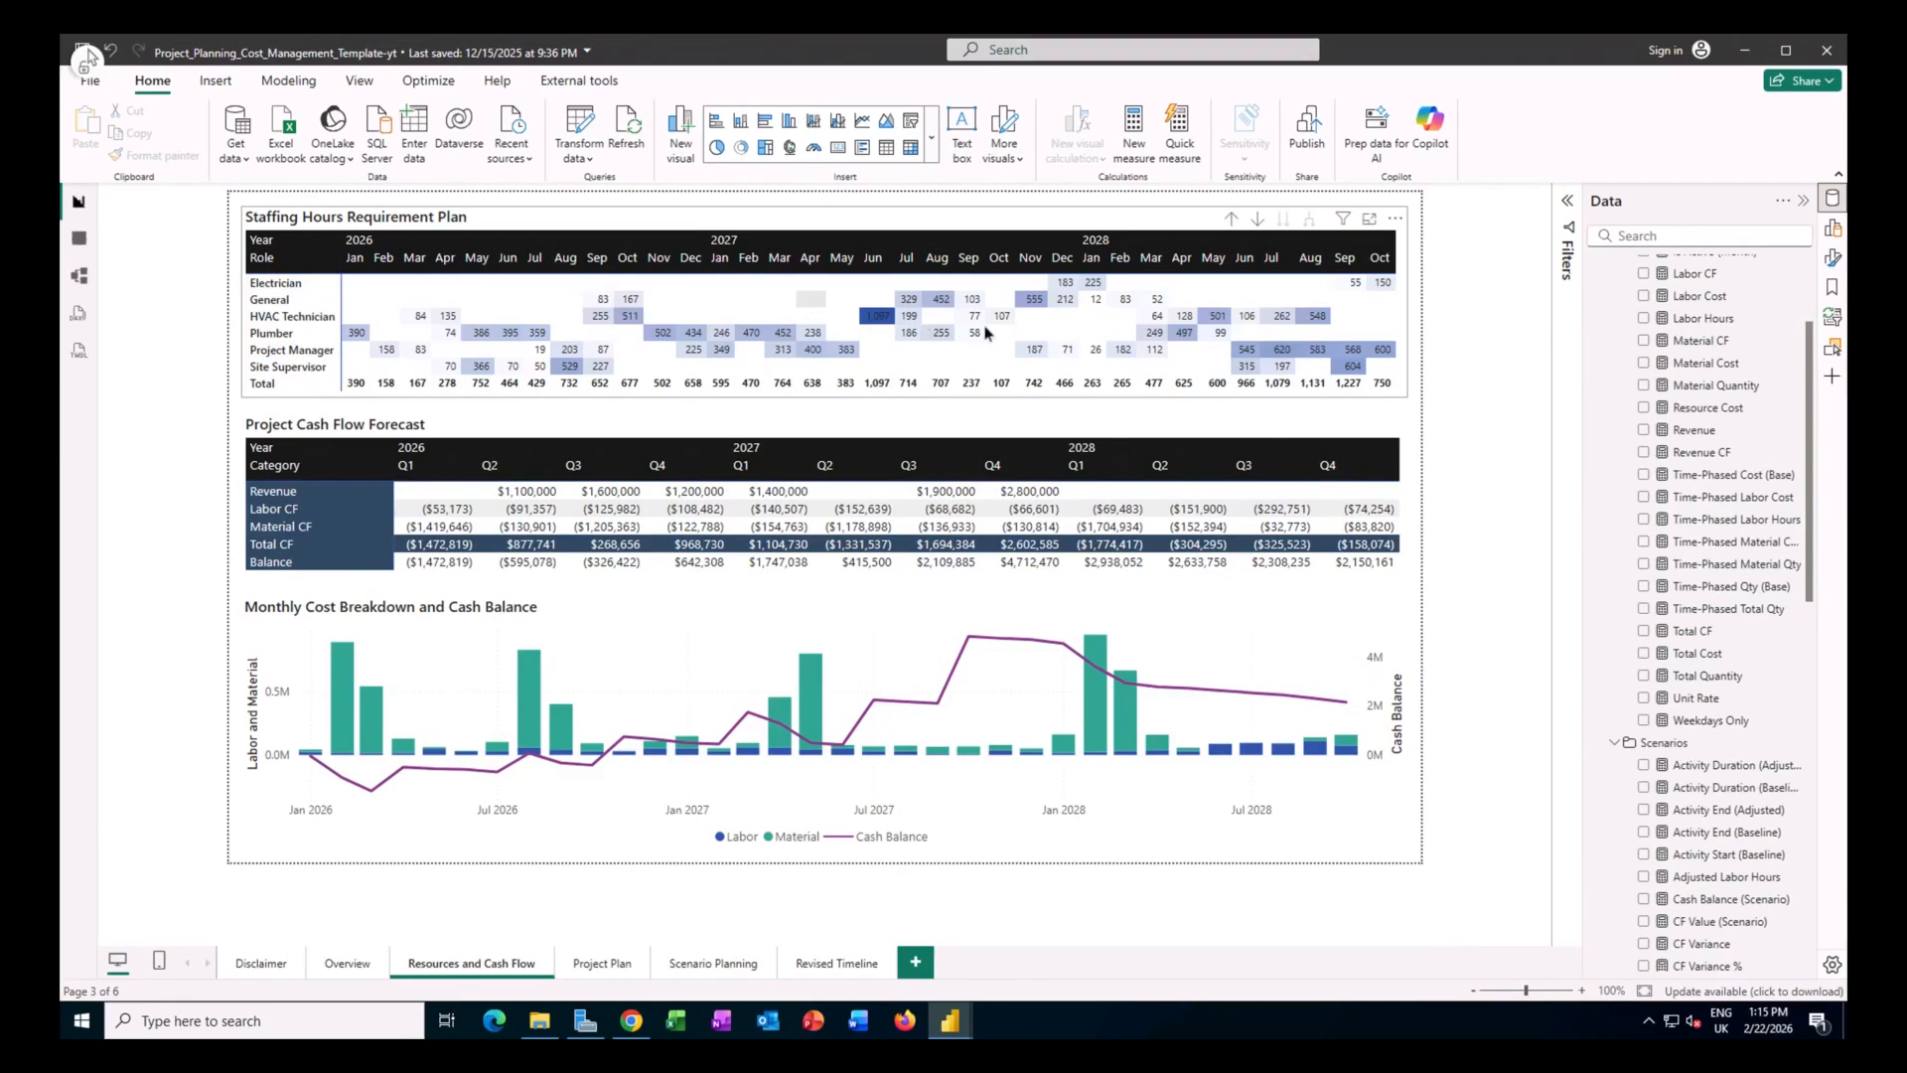
Examine the background color conditional formatting rule of the Staffing Hours Requirement Plan matrix and close it without changes.
{"action": "left_click", "coordinate": [1123, 217]}
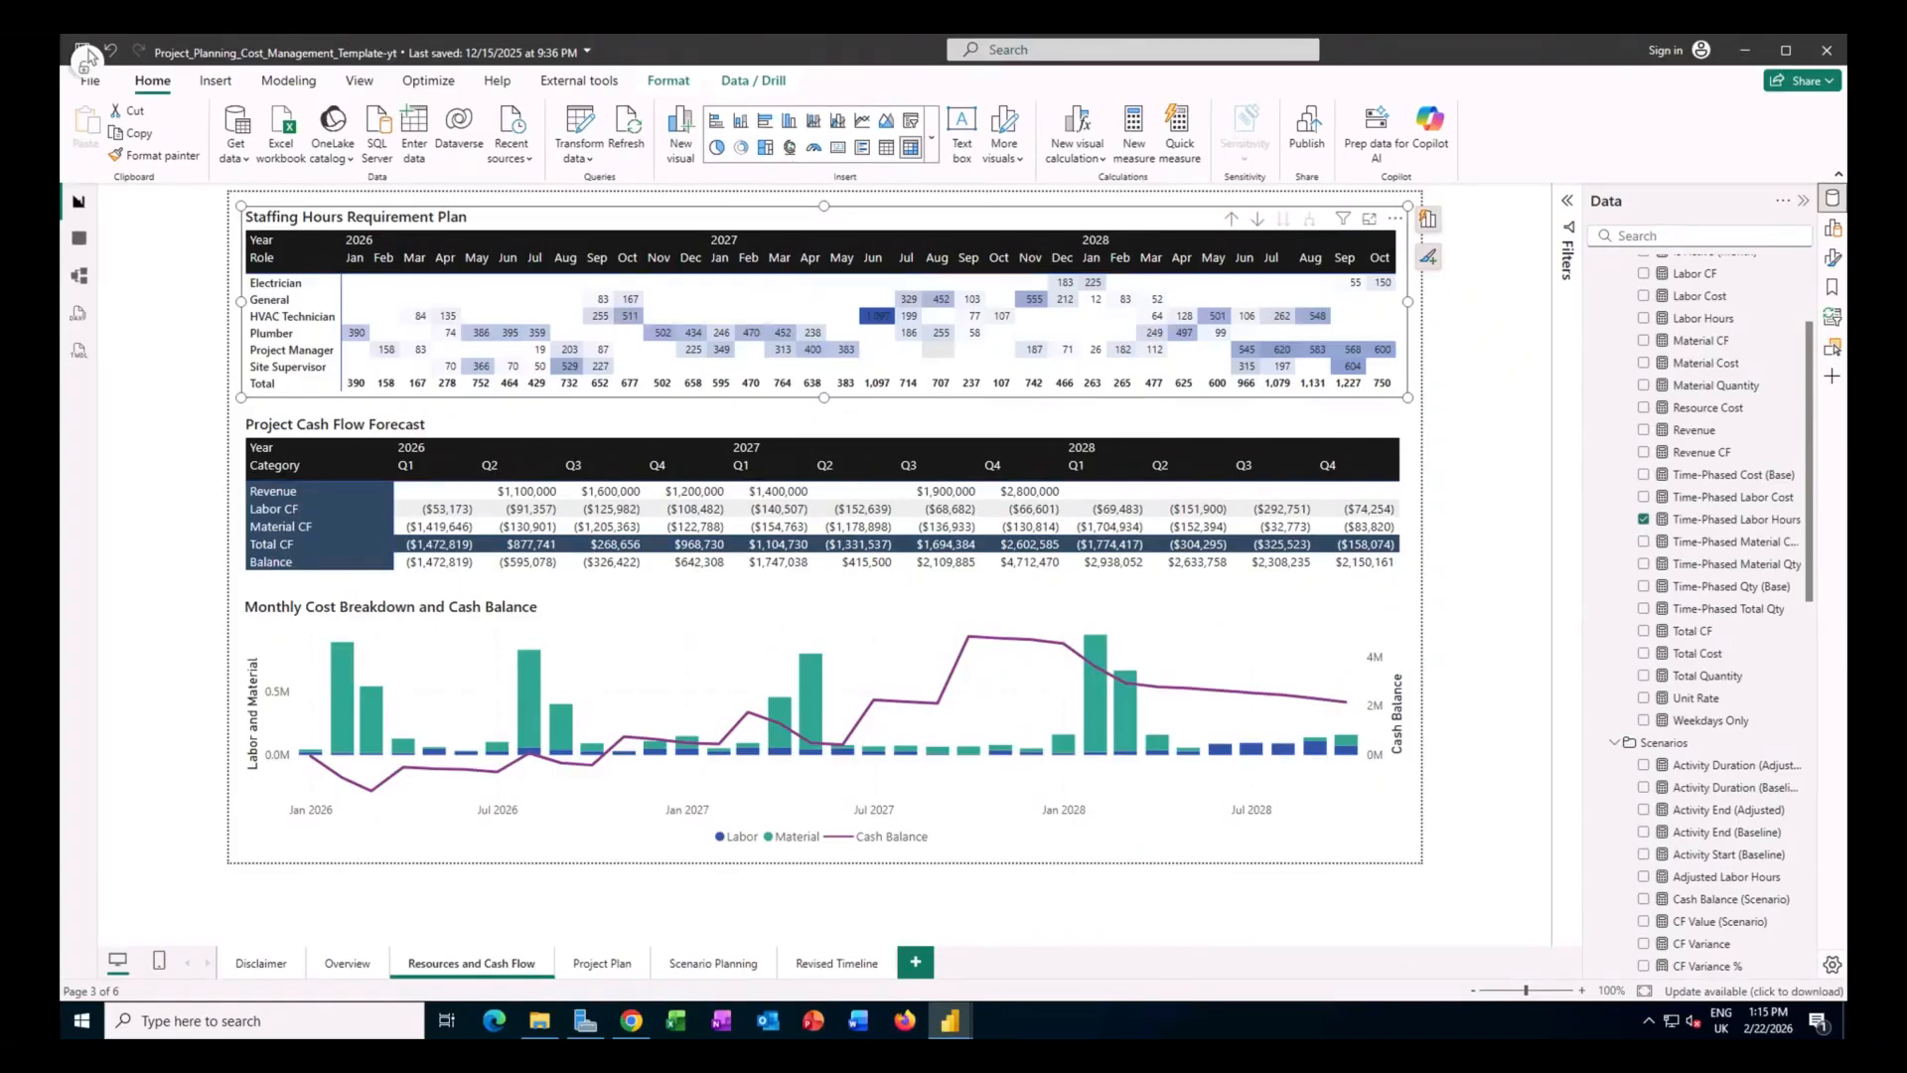
{"action": "left_click", "coordinate": [1834, 259]}
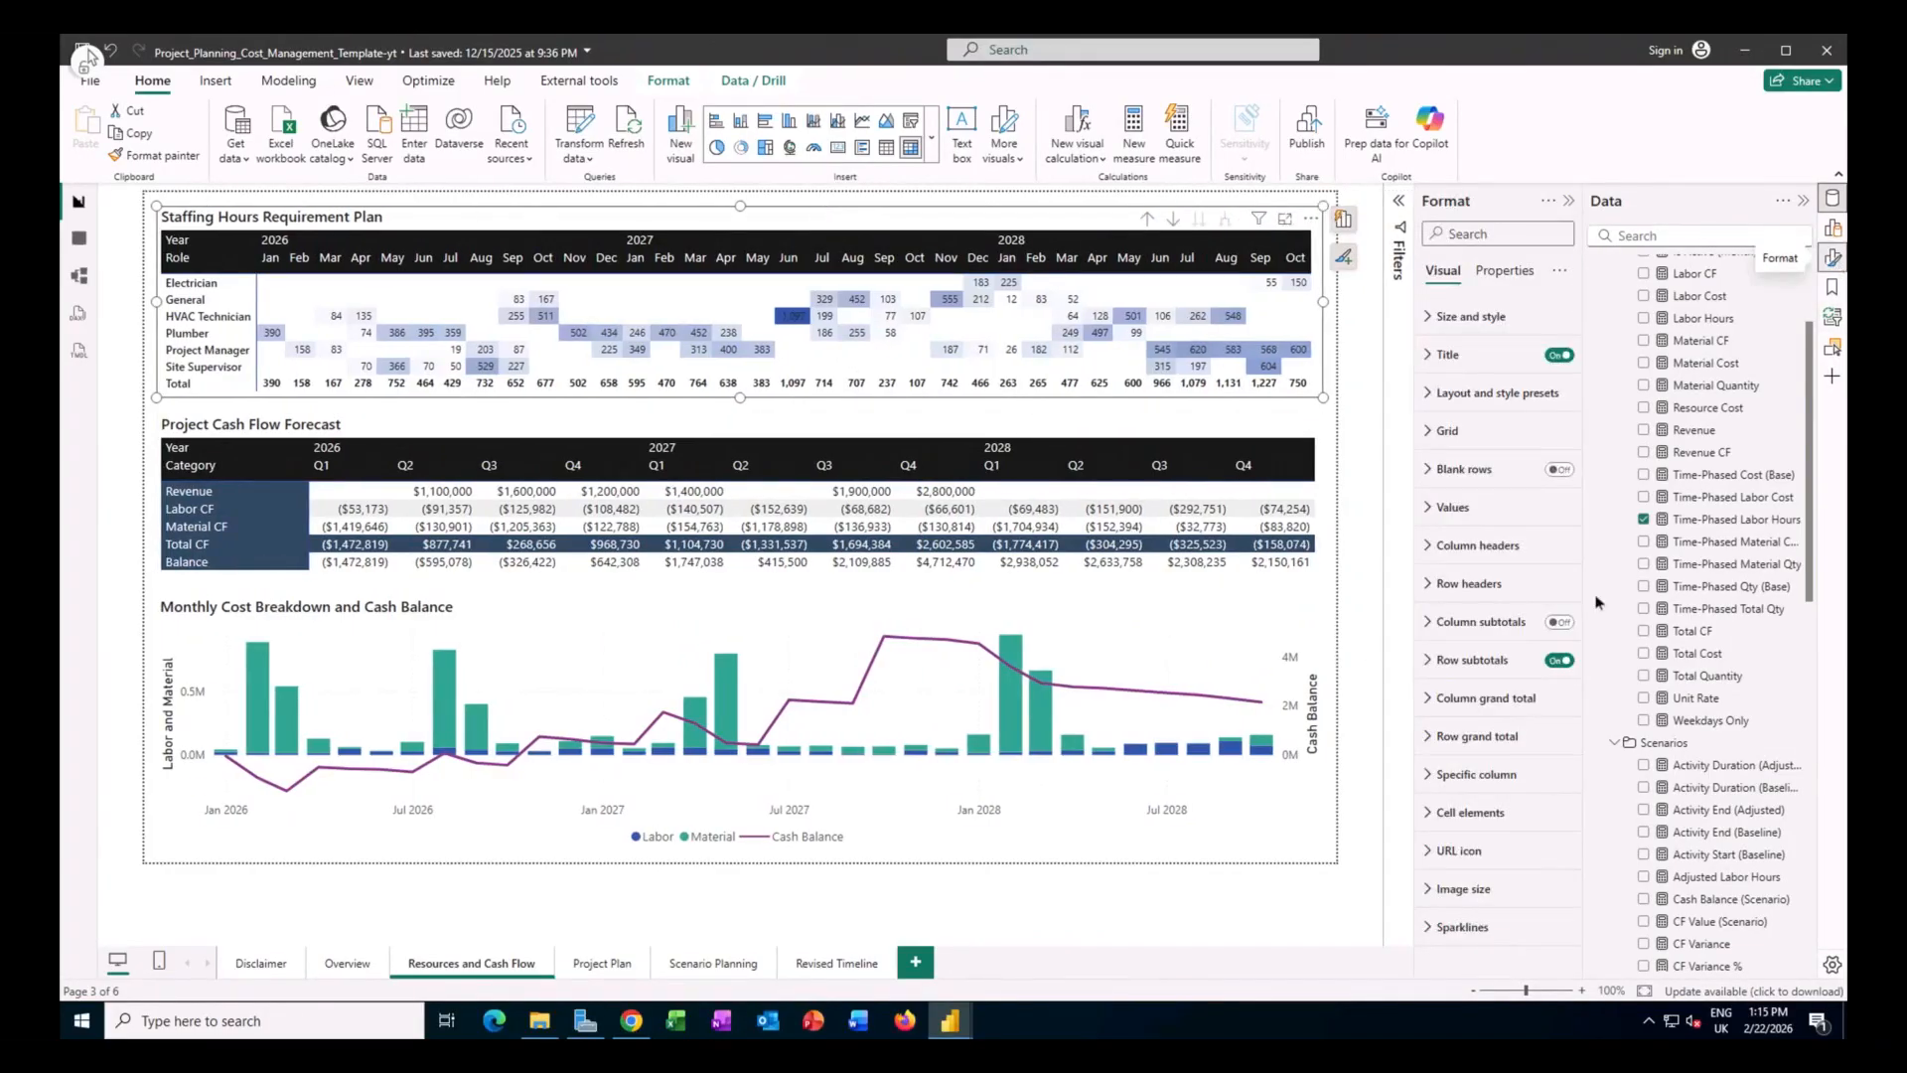
{"action": "left_click", "coordinate": [1443, 818]}
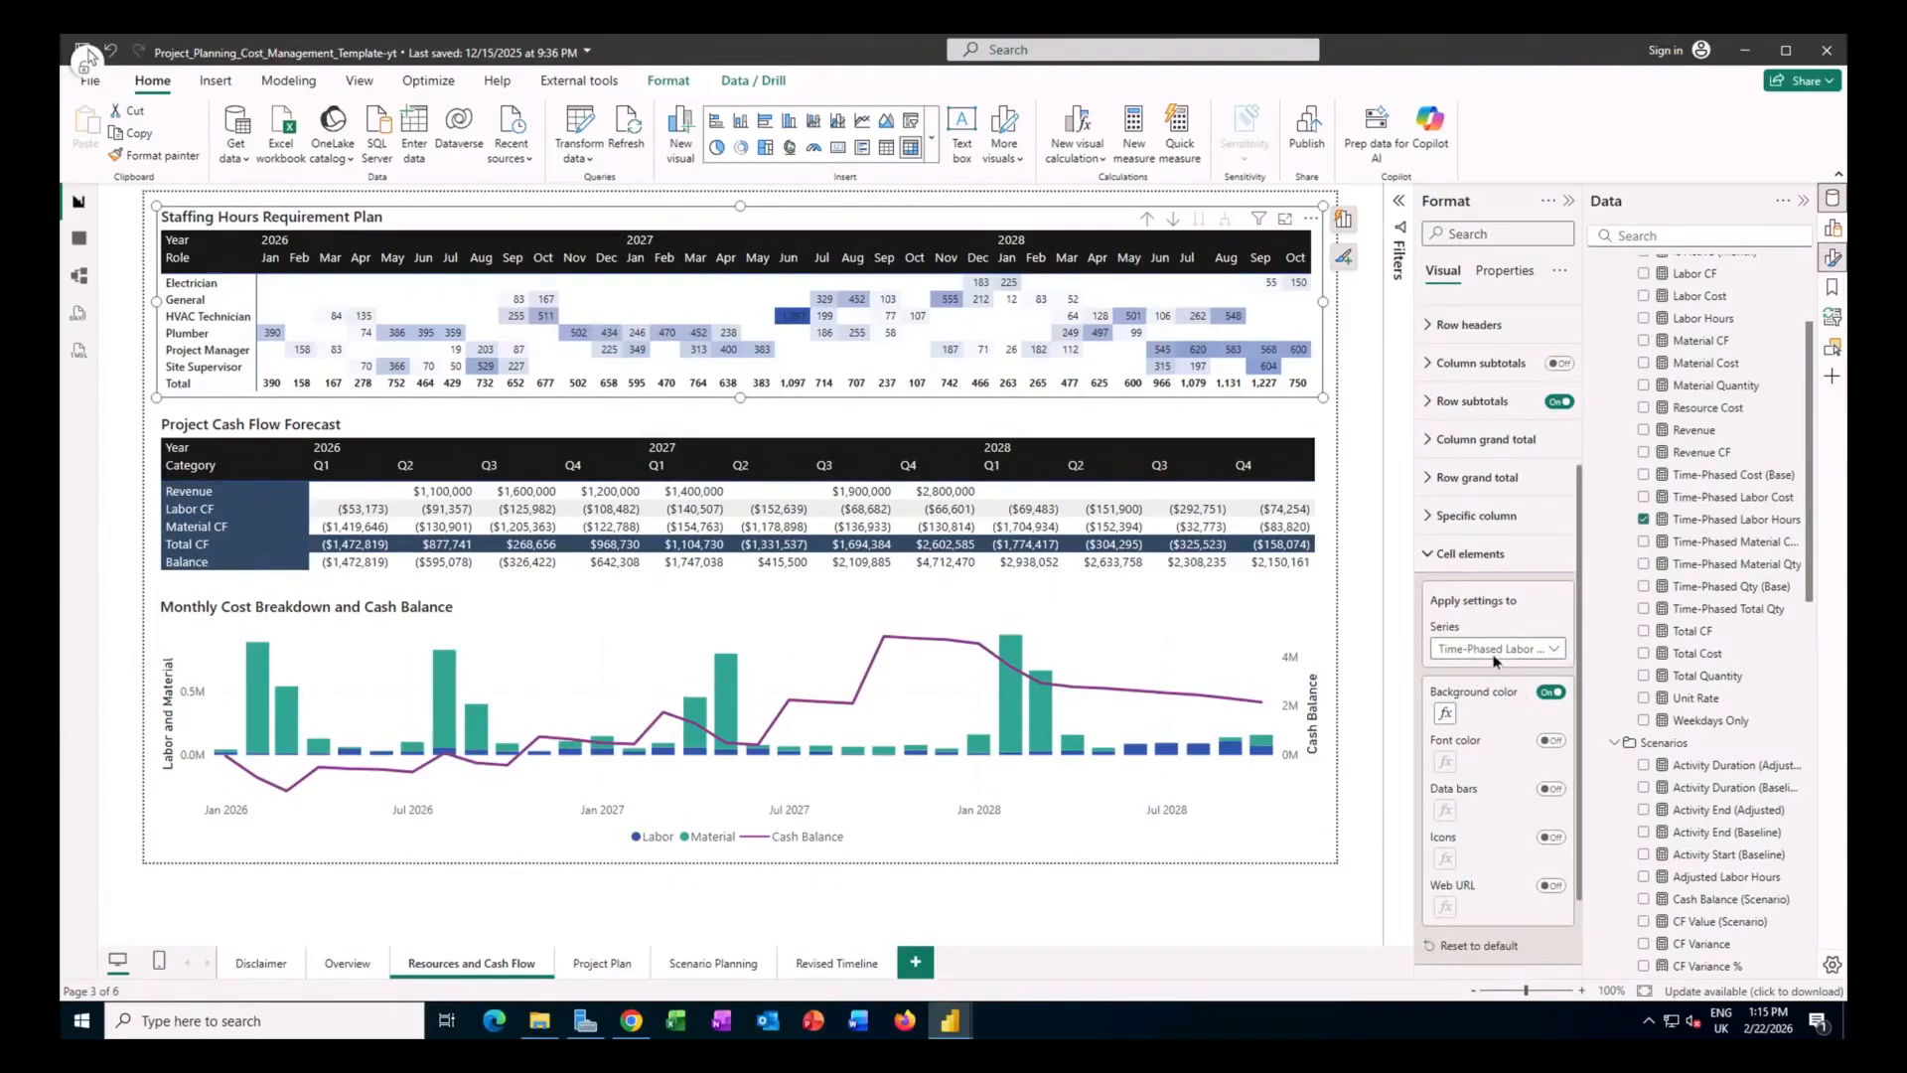
{"action": "left_click", "coordinate": [1446, 714]}
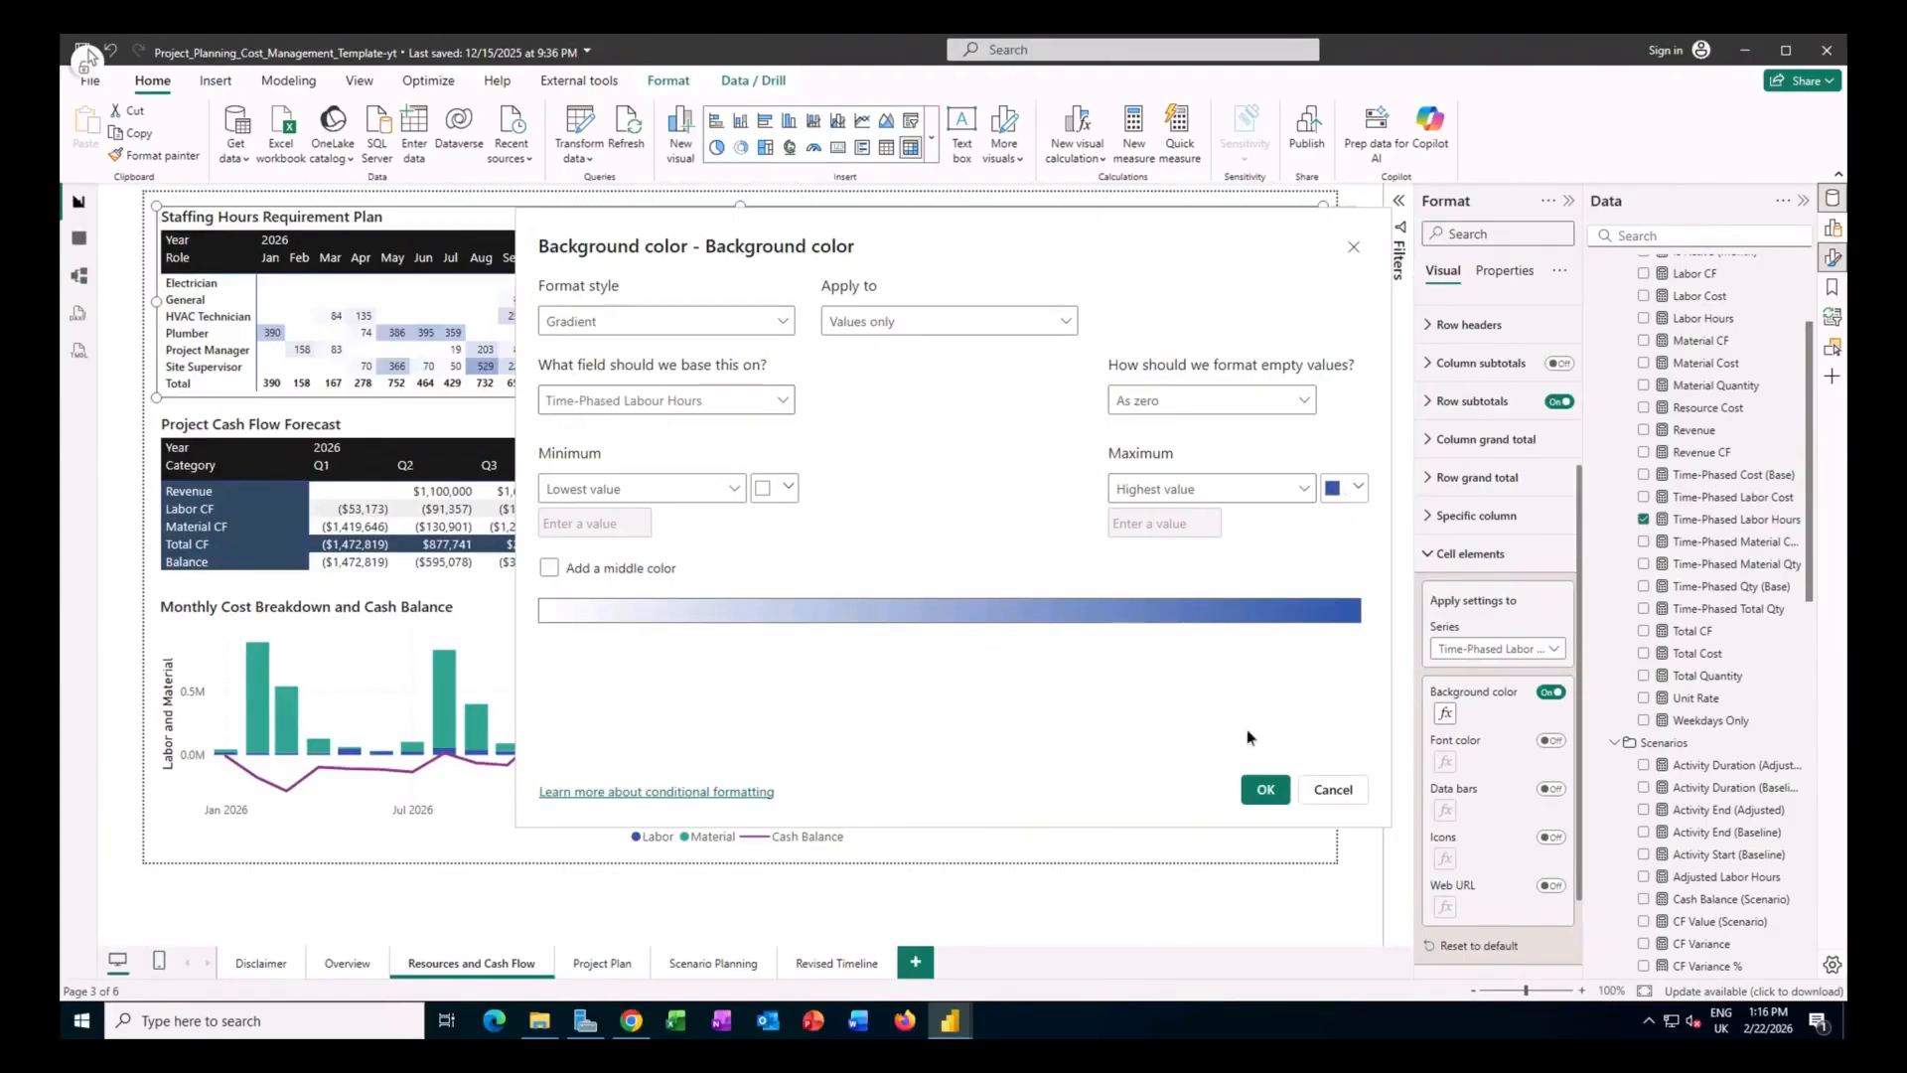
{"action": "left_click", "coordinate": [1317, 789]}
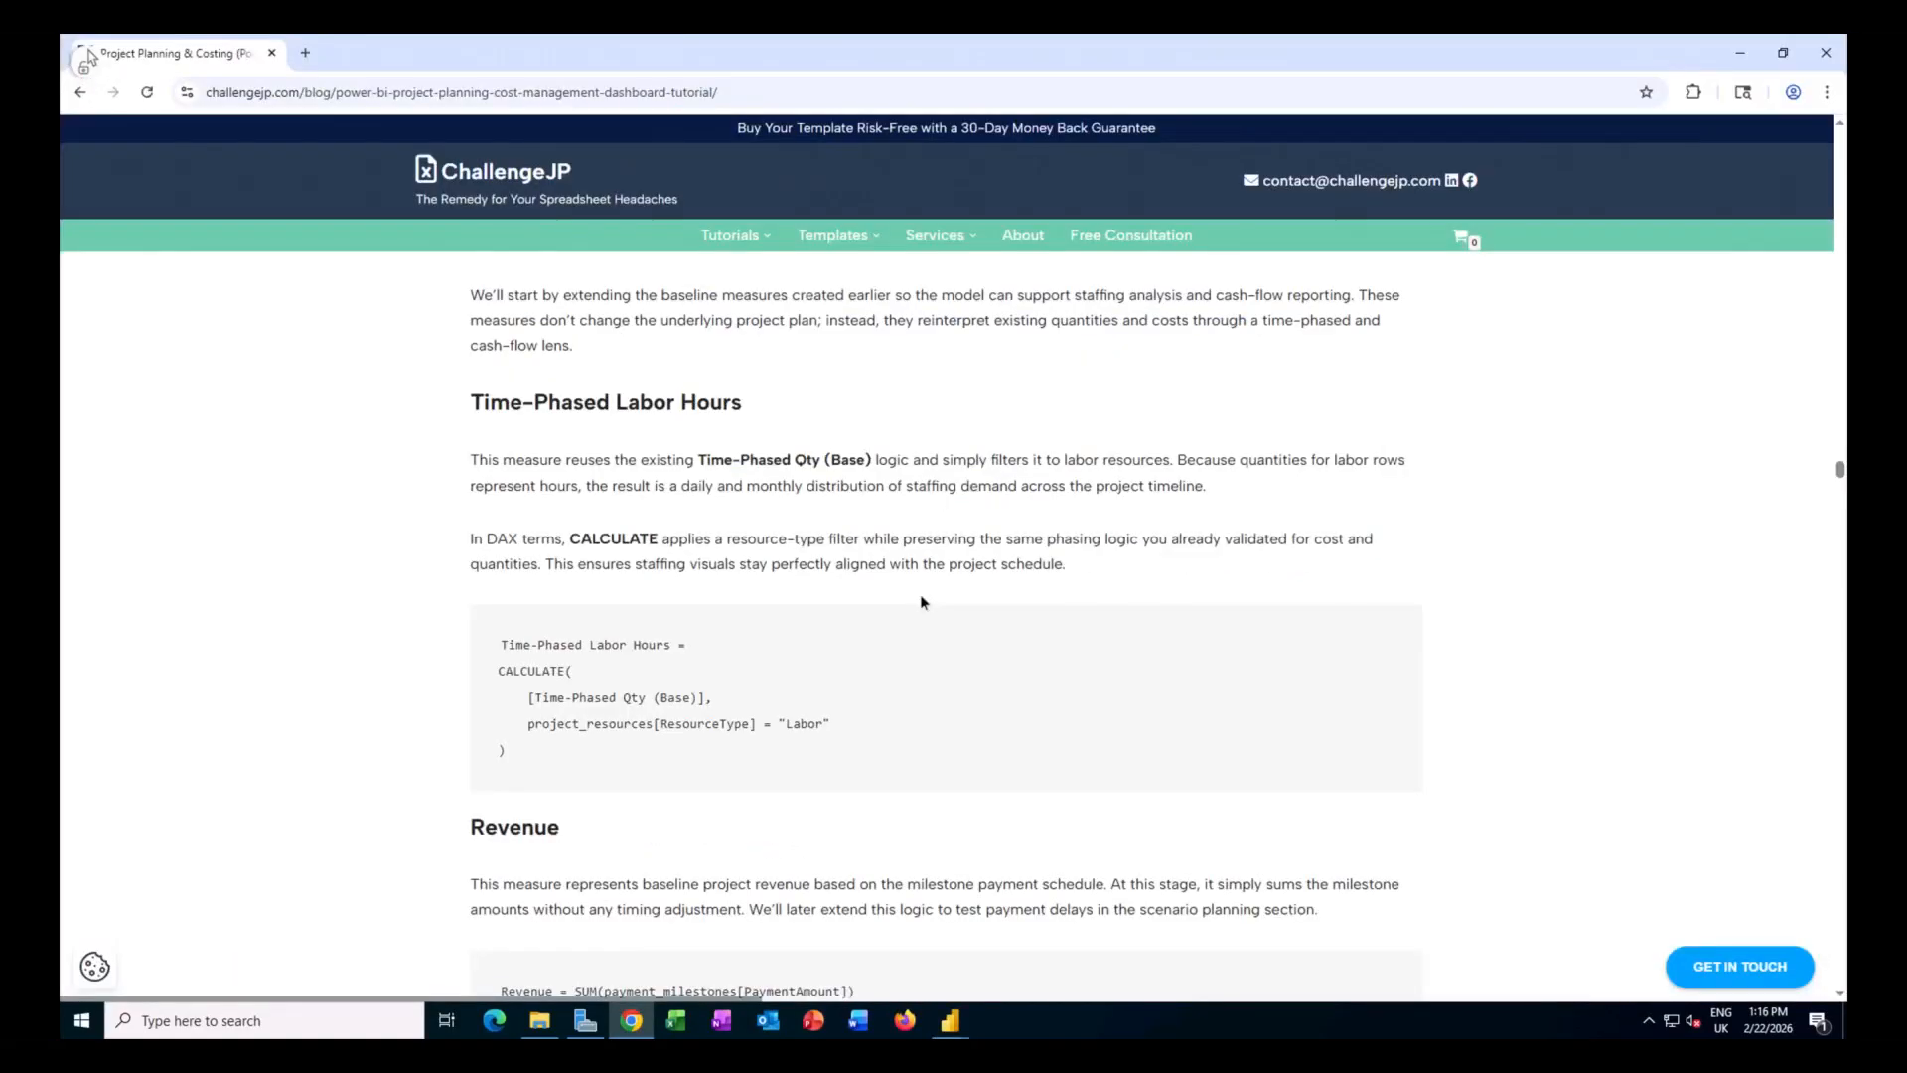
Read the tutorial's DAX definitions in Chrome from Revenue and Time-Phased Labor Cost through the cash-flow measures to Cash Balance.
{"action": "scroll", "coordinate": [922, 602], "scroll_direction": "down", "scroll_amount": 2}
{"action": "scroll", "coordinate": [921, 597], "scroll_direction": "down", "scroll_amount": 2}
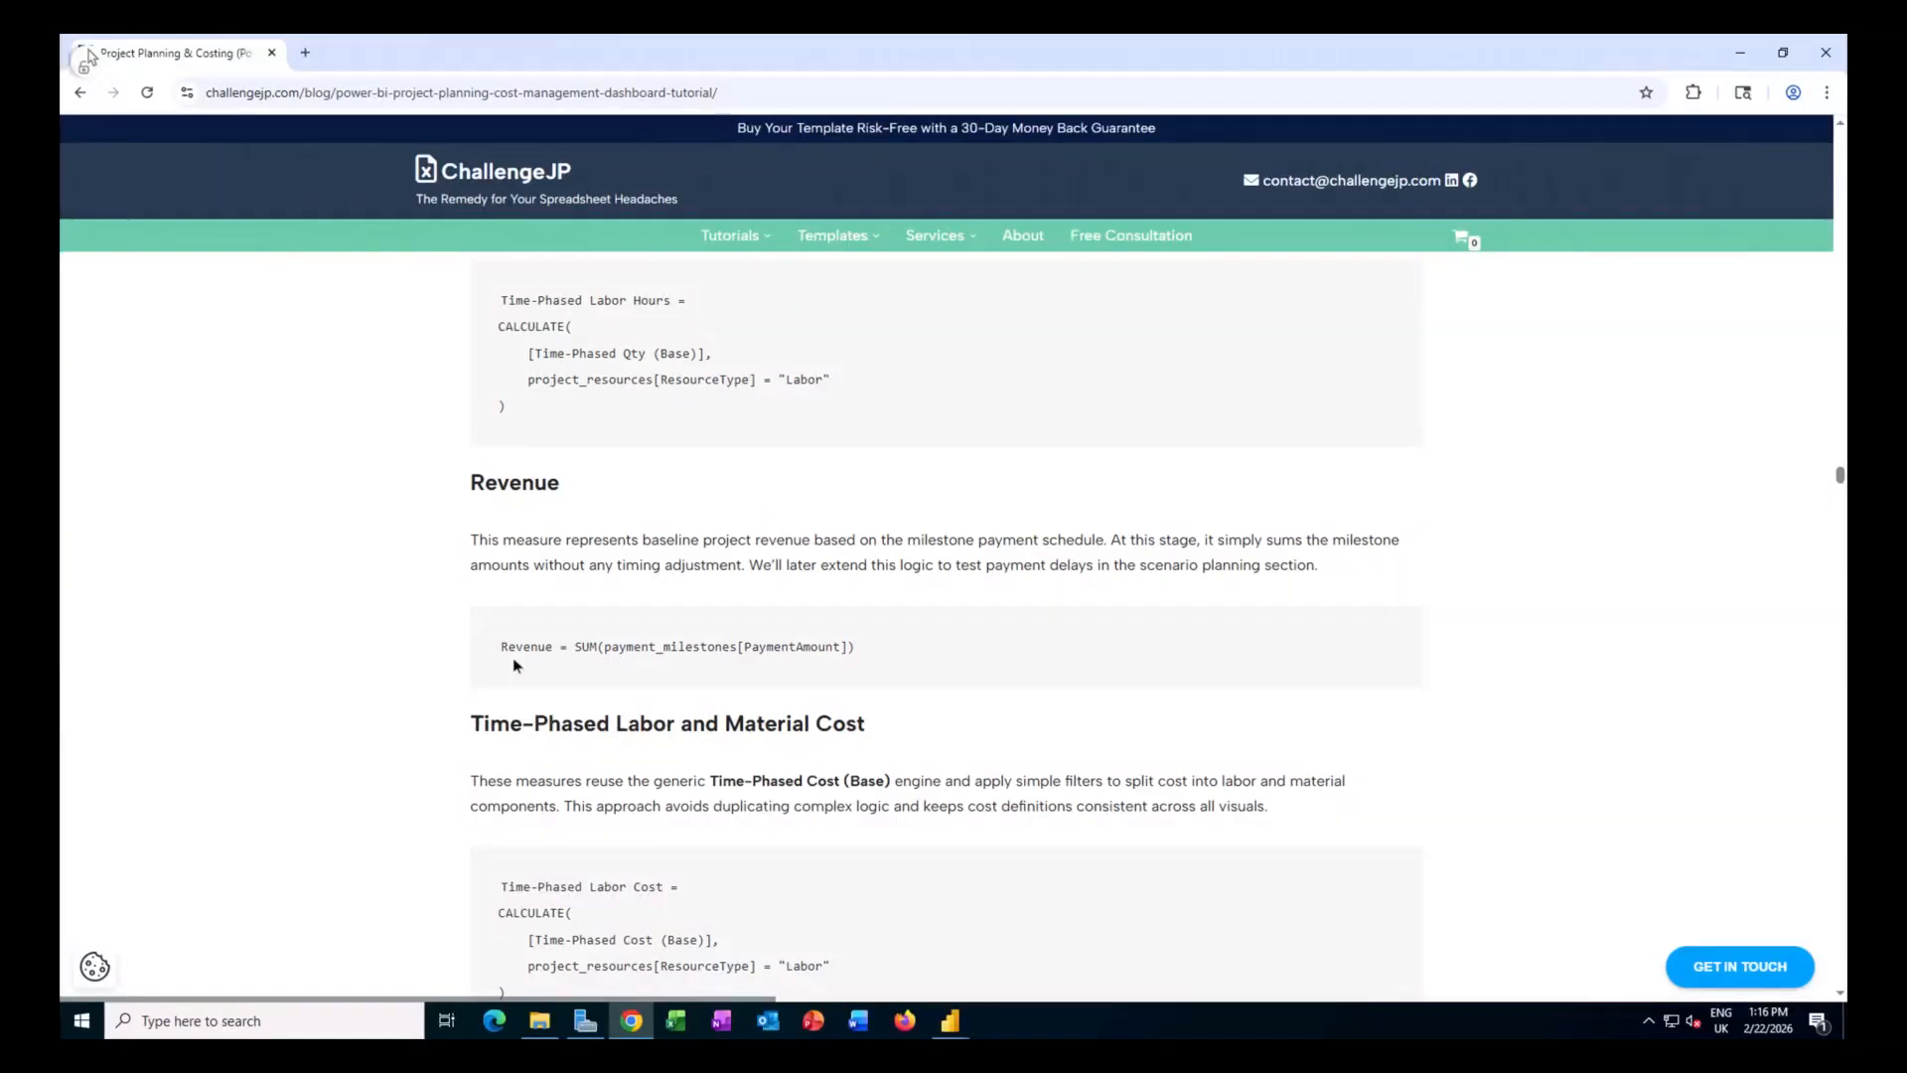
{"action": "scroll", "coordinate": [516, 664], "scroll_direction": "down", "scroll_amount": 2}
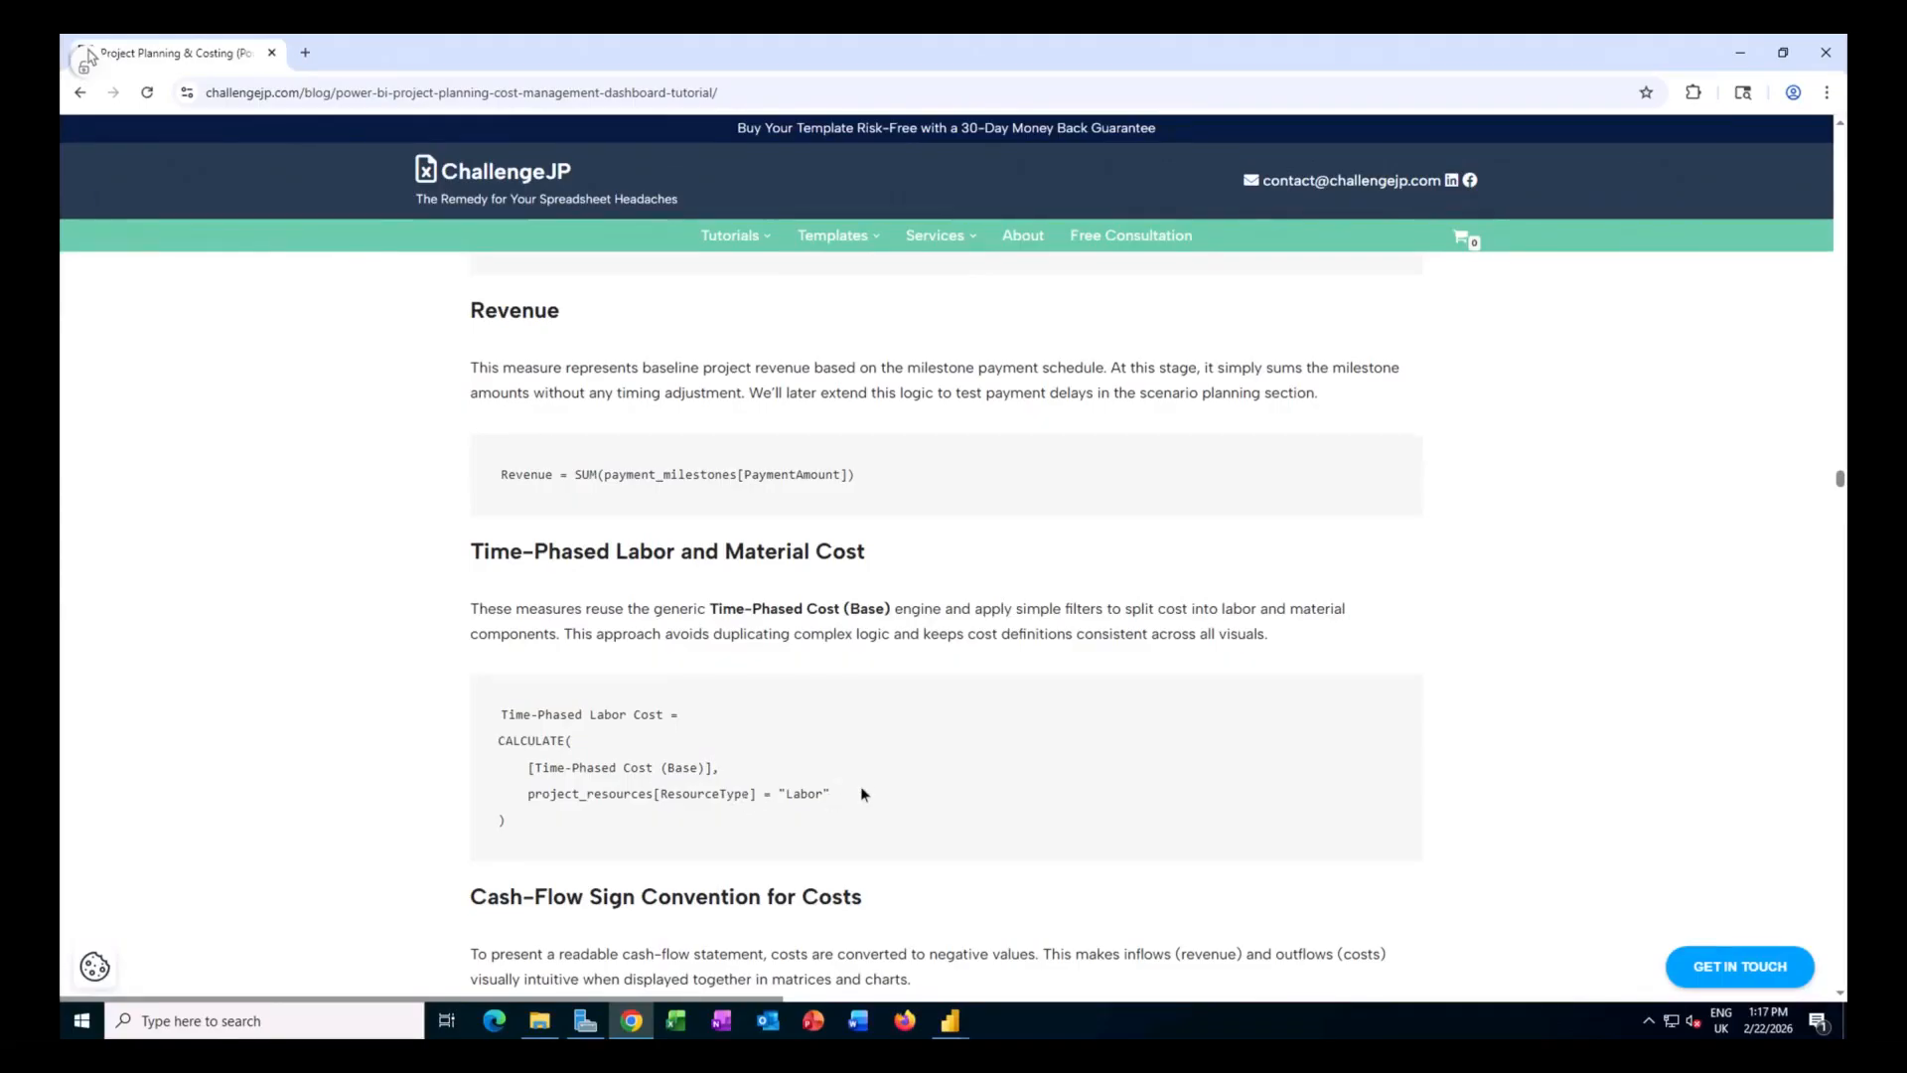
{"action": "scroll", "coordinate": [863, 790], "scroll_direction": "down", "scroll_amount": 3}
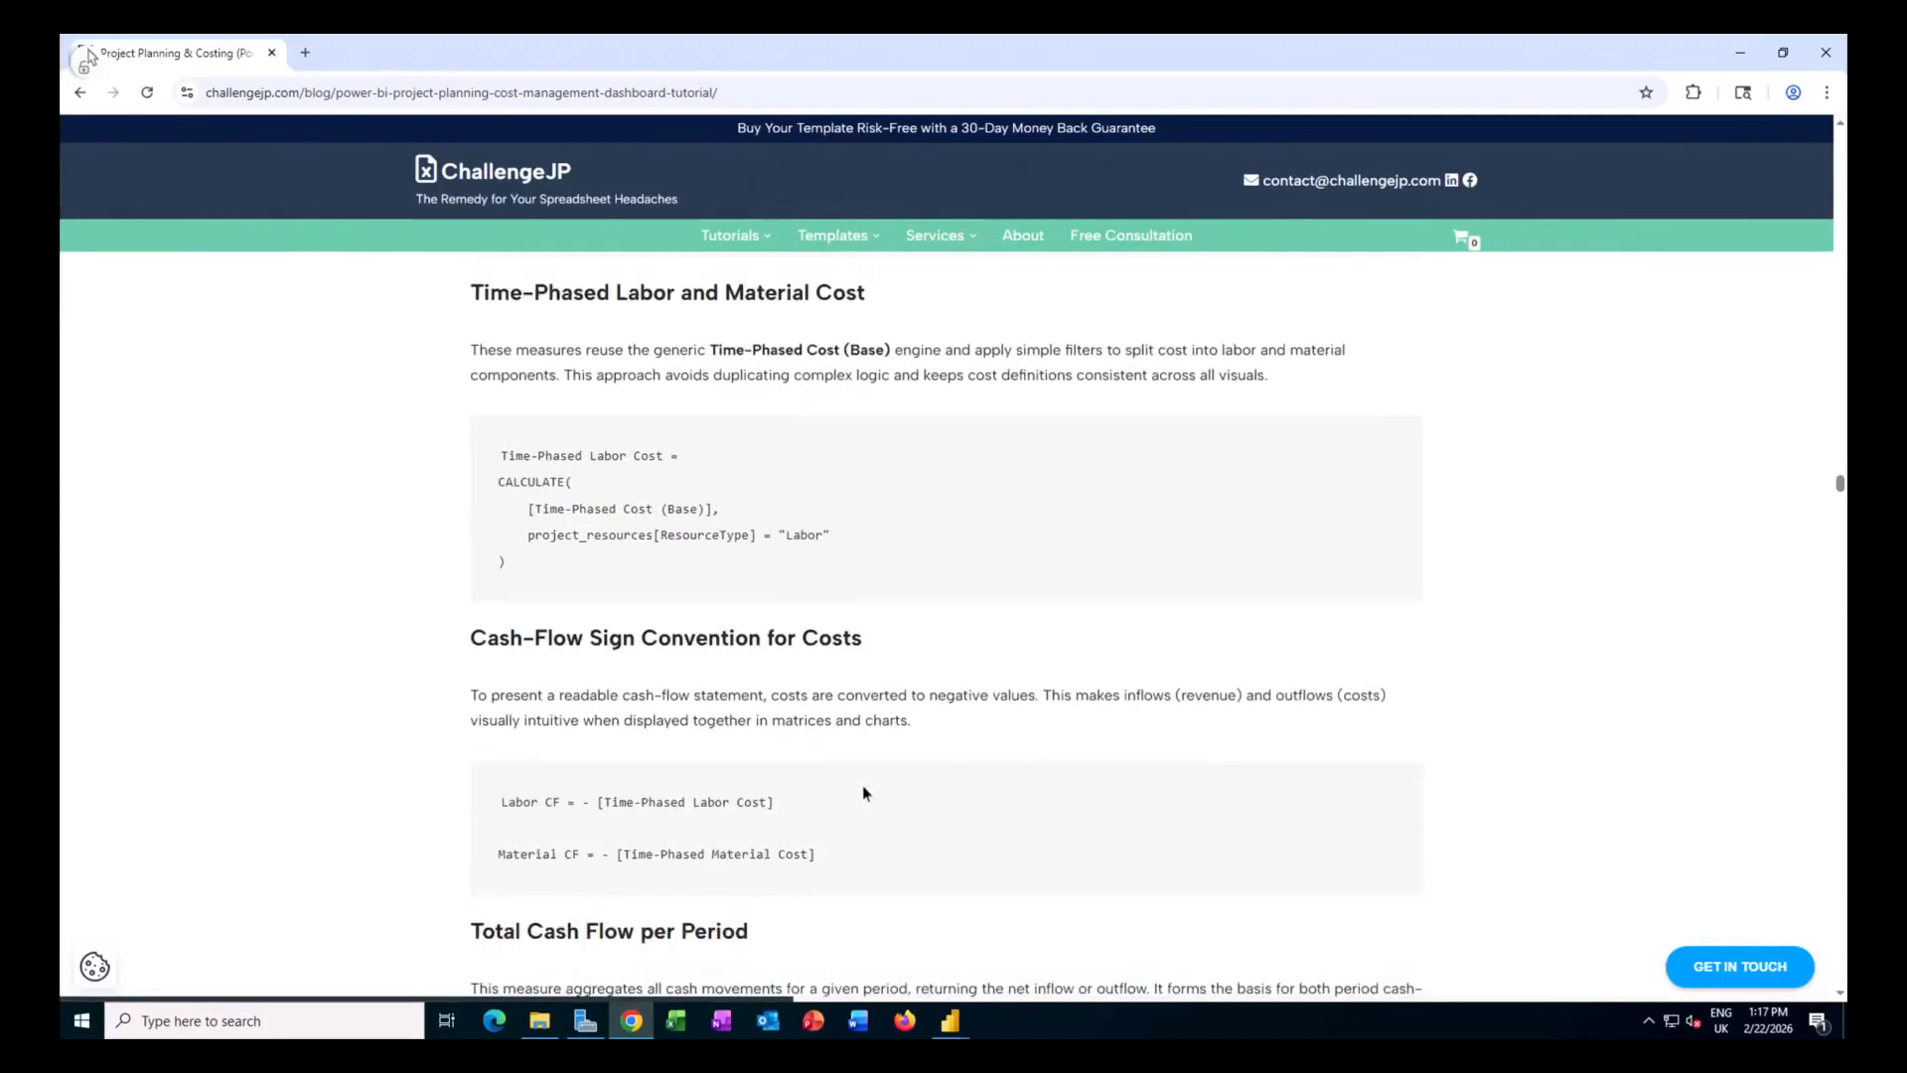
{"action": "scroll", "coordinate": [864, 790], "scroll_direction": "down", "scroll_amount": 2}
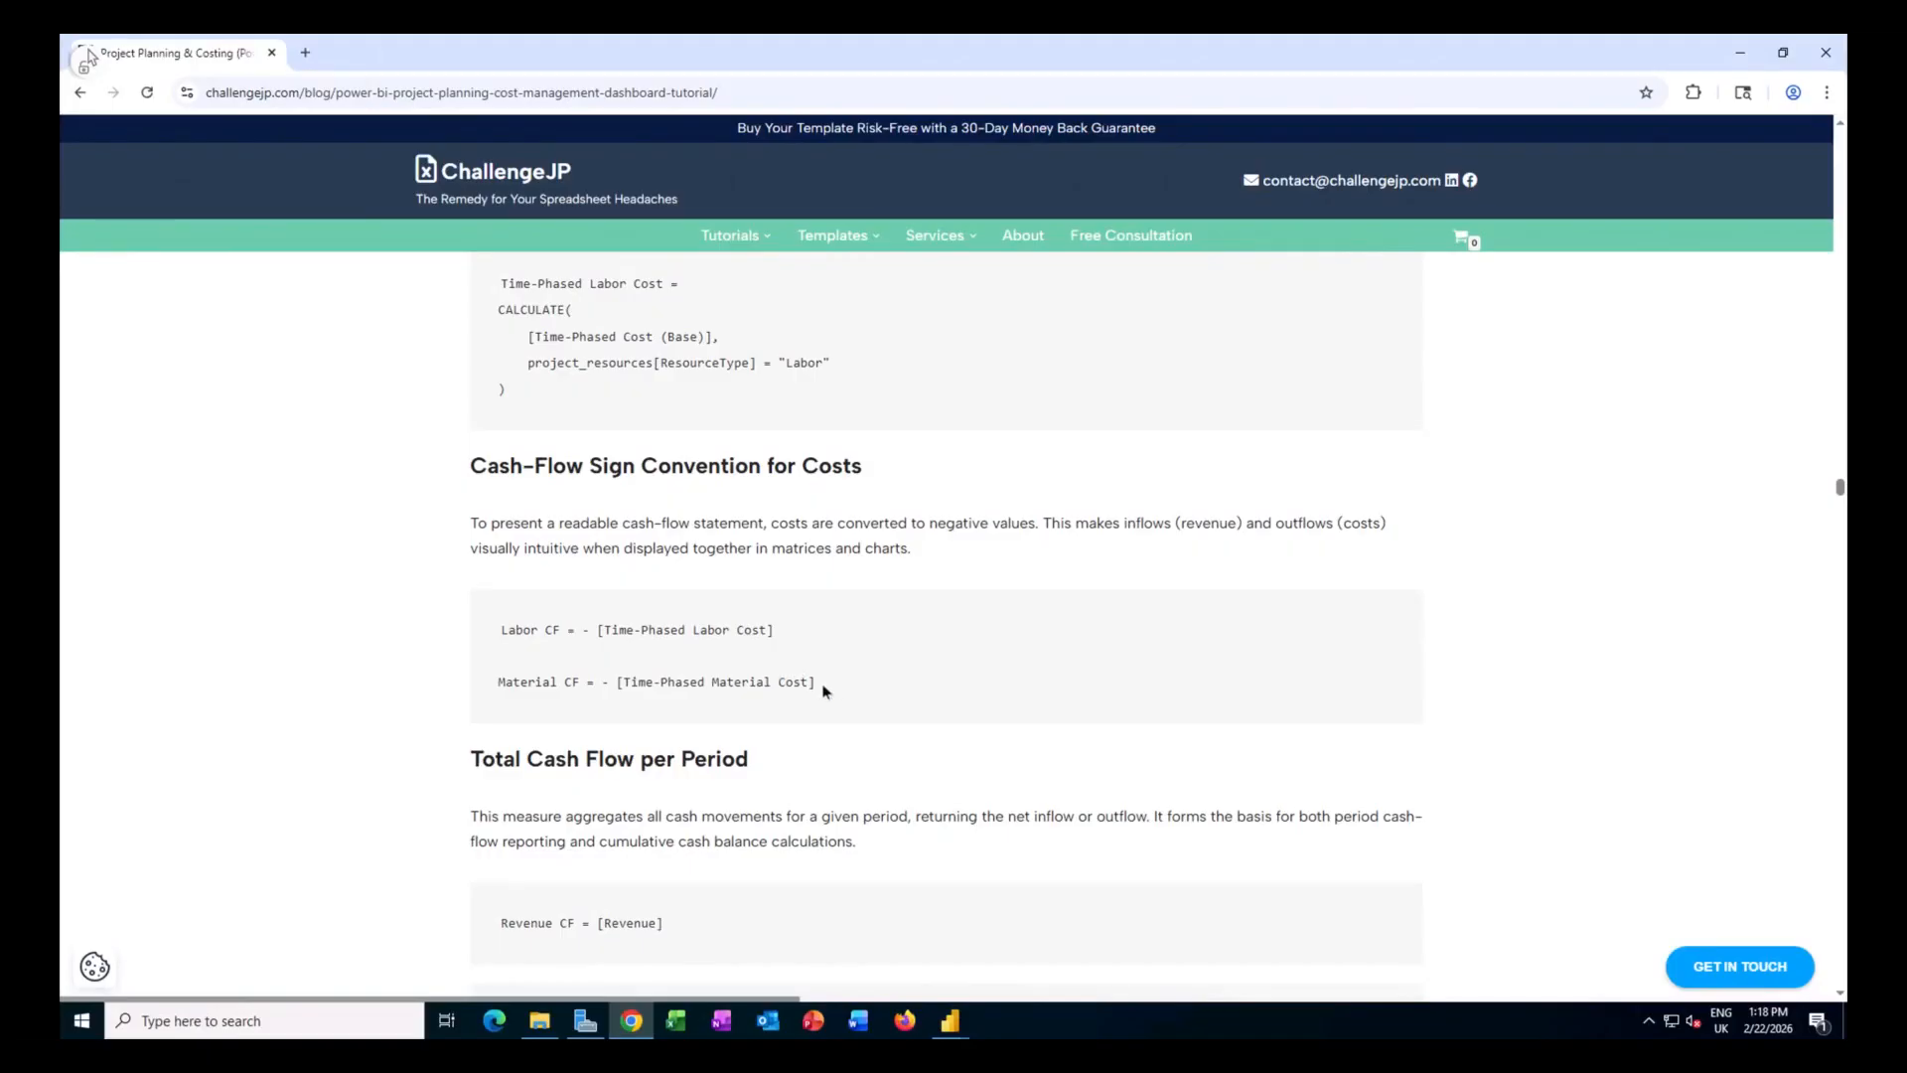
{"action": "scroll", "coordinate": [894, 646], "scroll_direction": "down", "scroll_amount": 2}
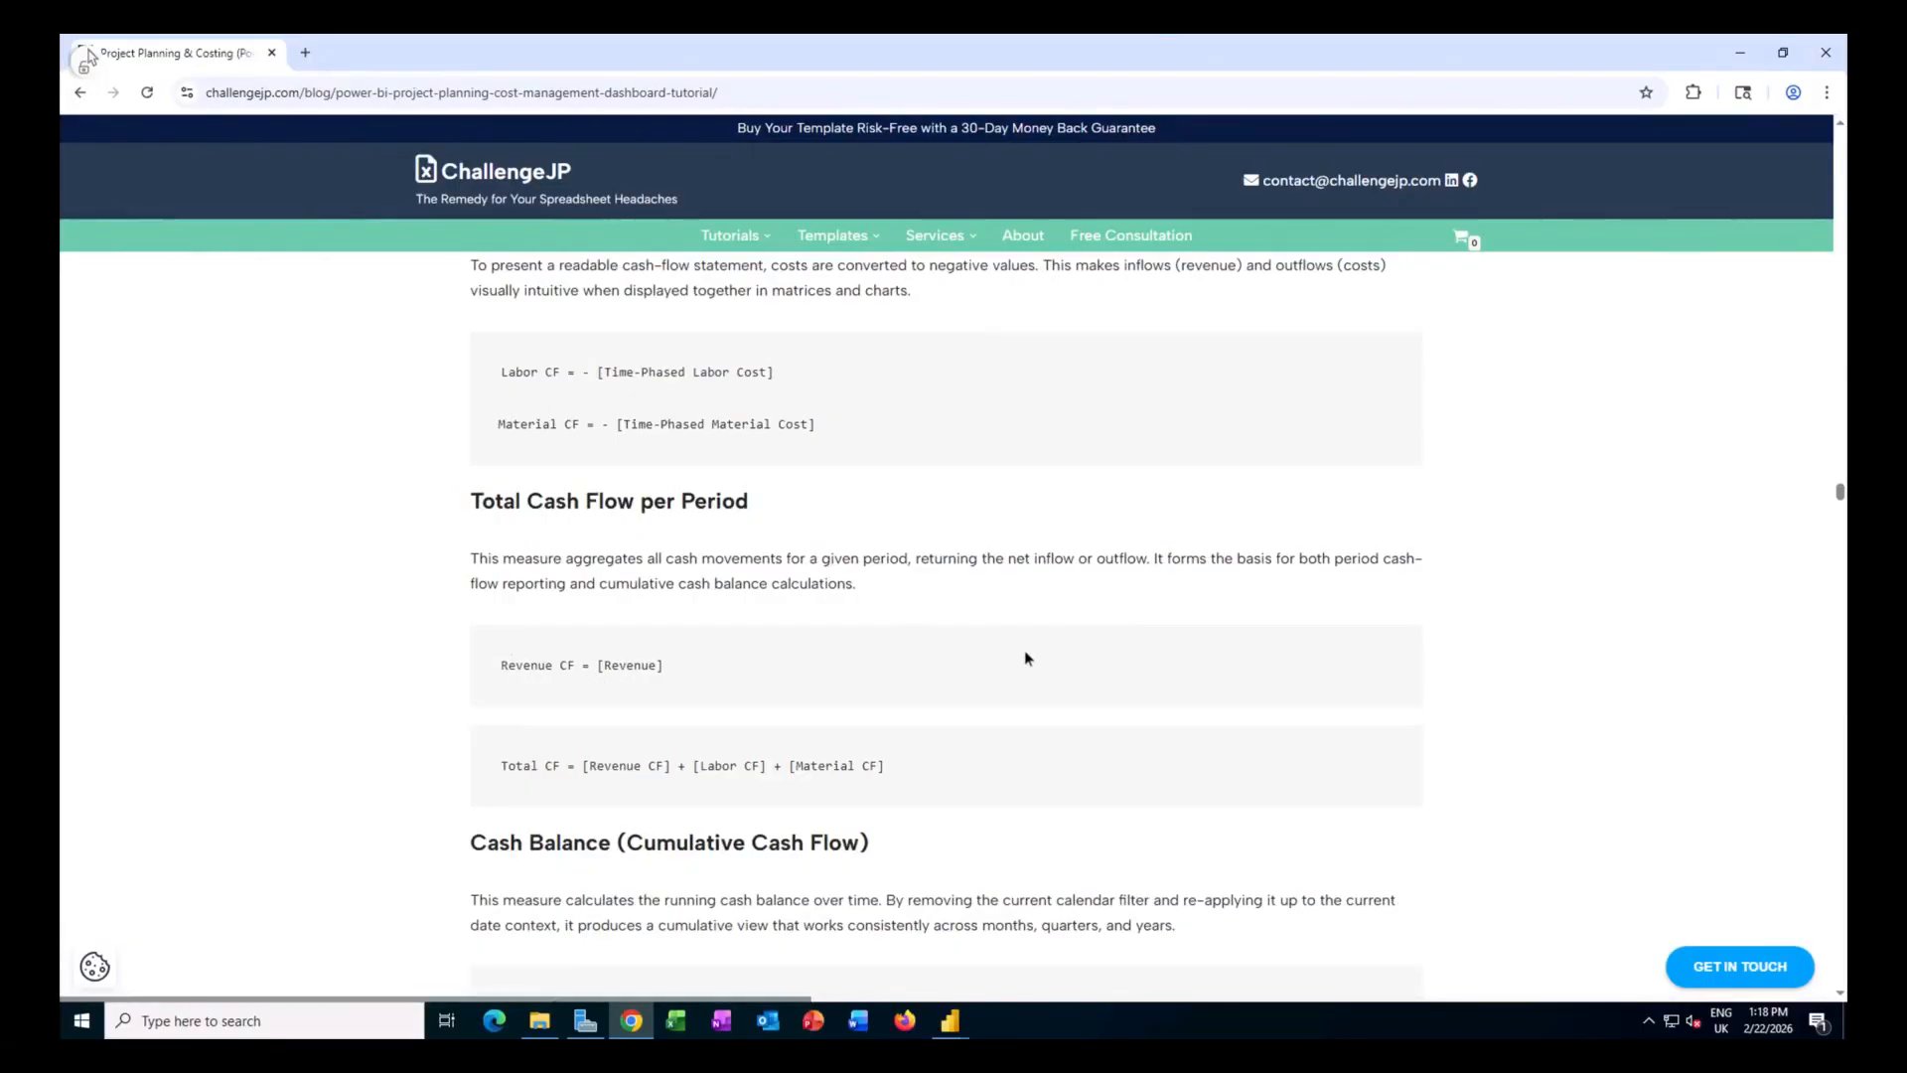
{"action": "scroll", "coordinate": [1023, 649], "scroll_direction": "down", "scroll_amount": 1}
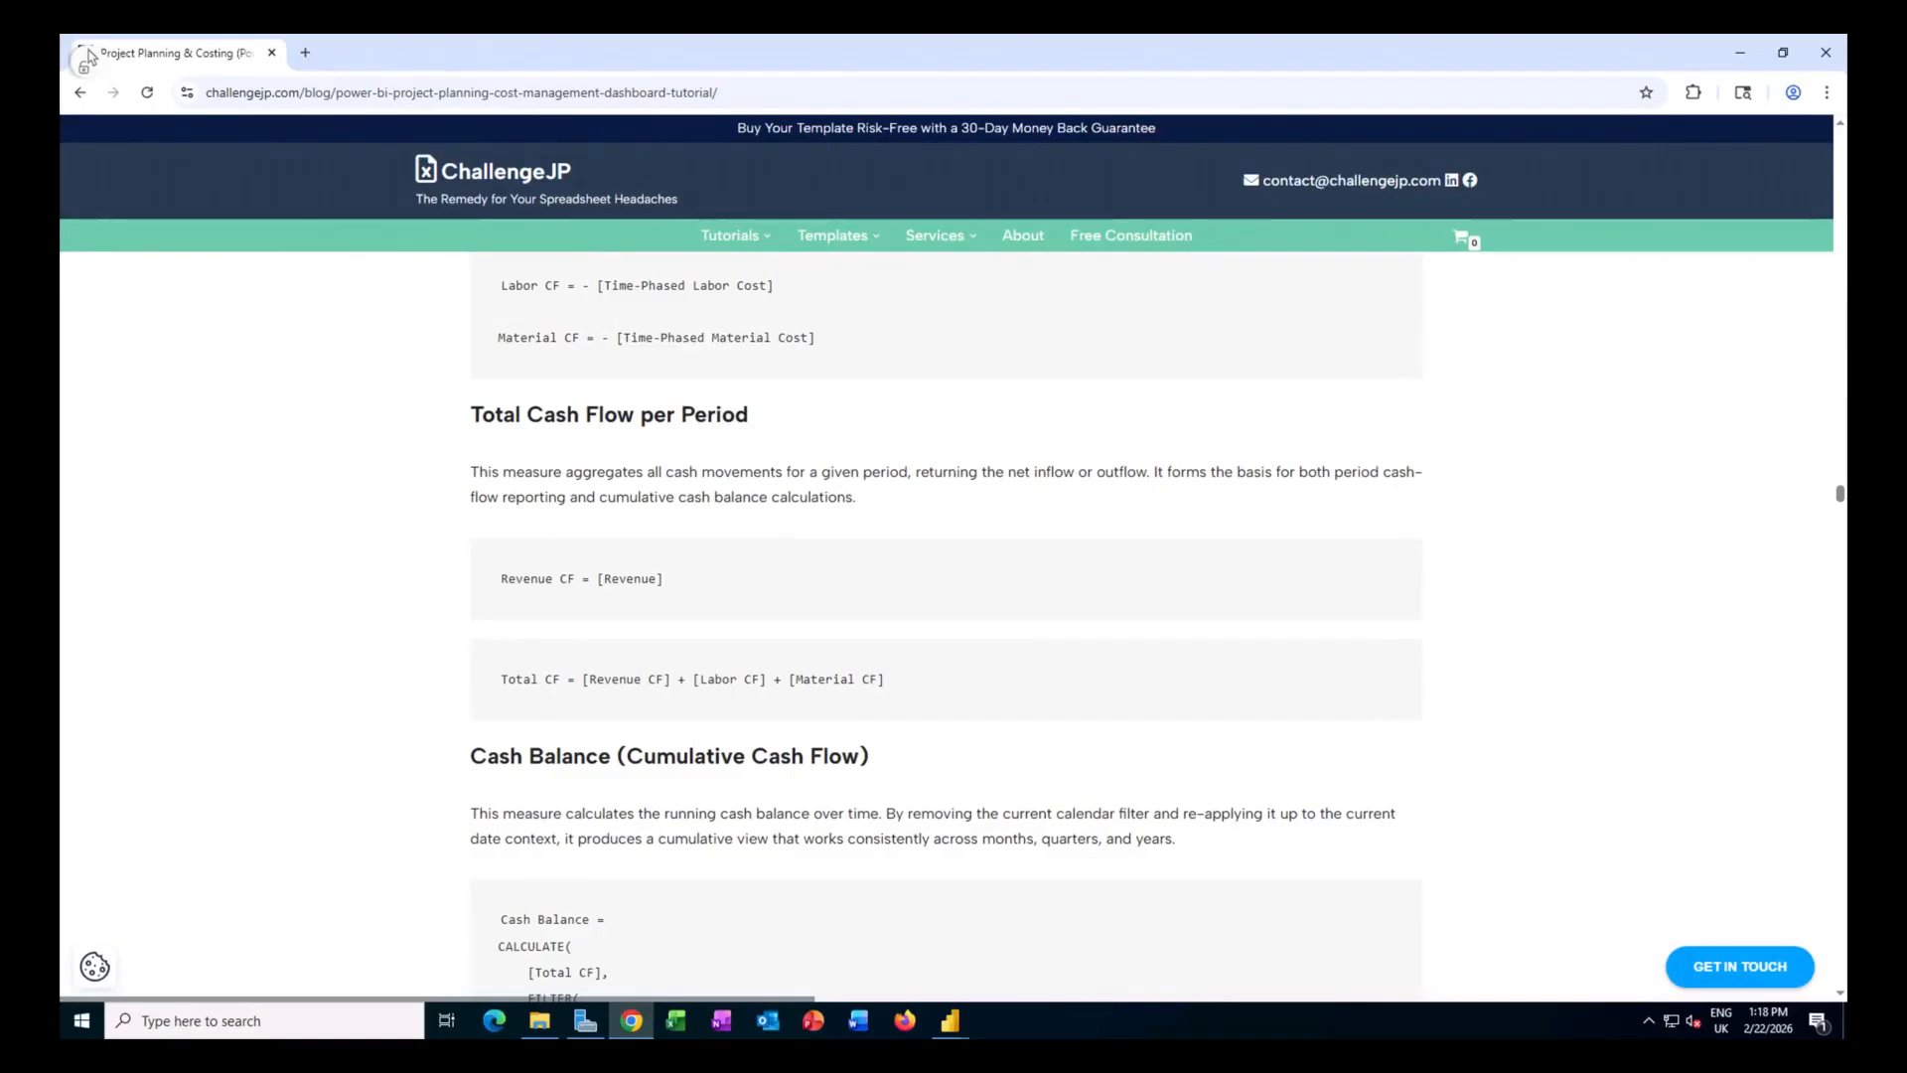
{"action": "scroll", "coordinate": [1008, 633], "scroll_direction": "down", "scroll_amount": 2}
{"action": "scroll", "coordinate": [1008, 632], "scroll_direction": "down", "scroll_amount": 1}
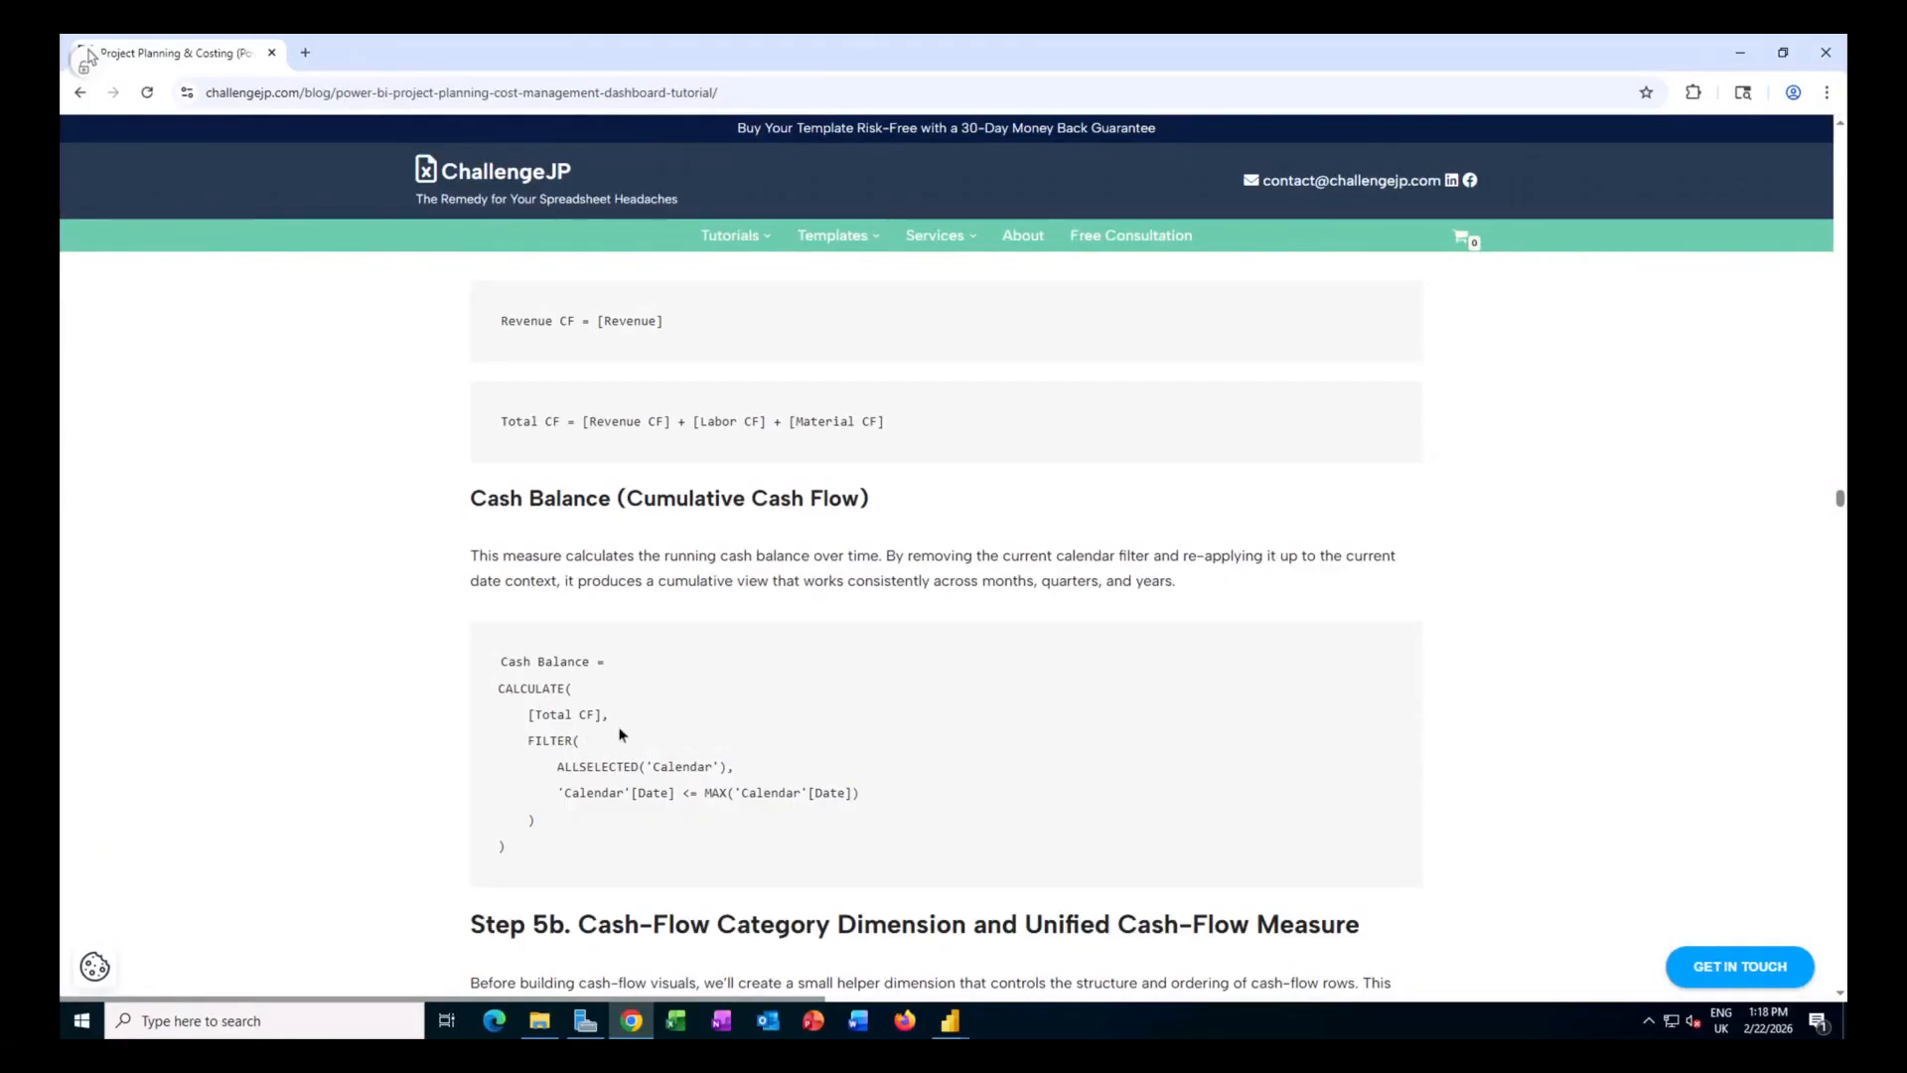
Switch to the Project_Planning_Cost_Management report in Power BI and inspect the row, column and value fields of the Project Cash Flow Forecast matrix.
{"action": "mouse_move", "coordinate": [950, 1021]}
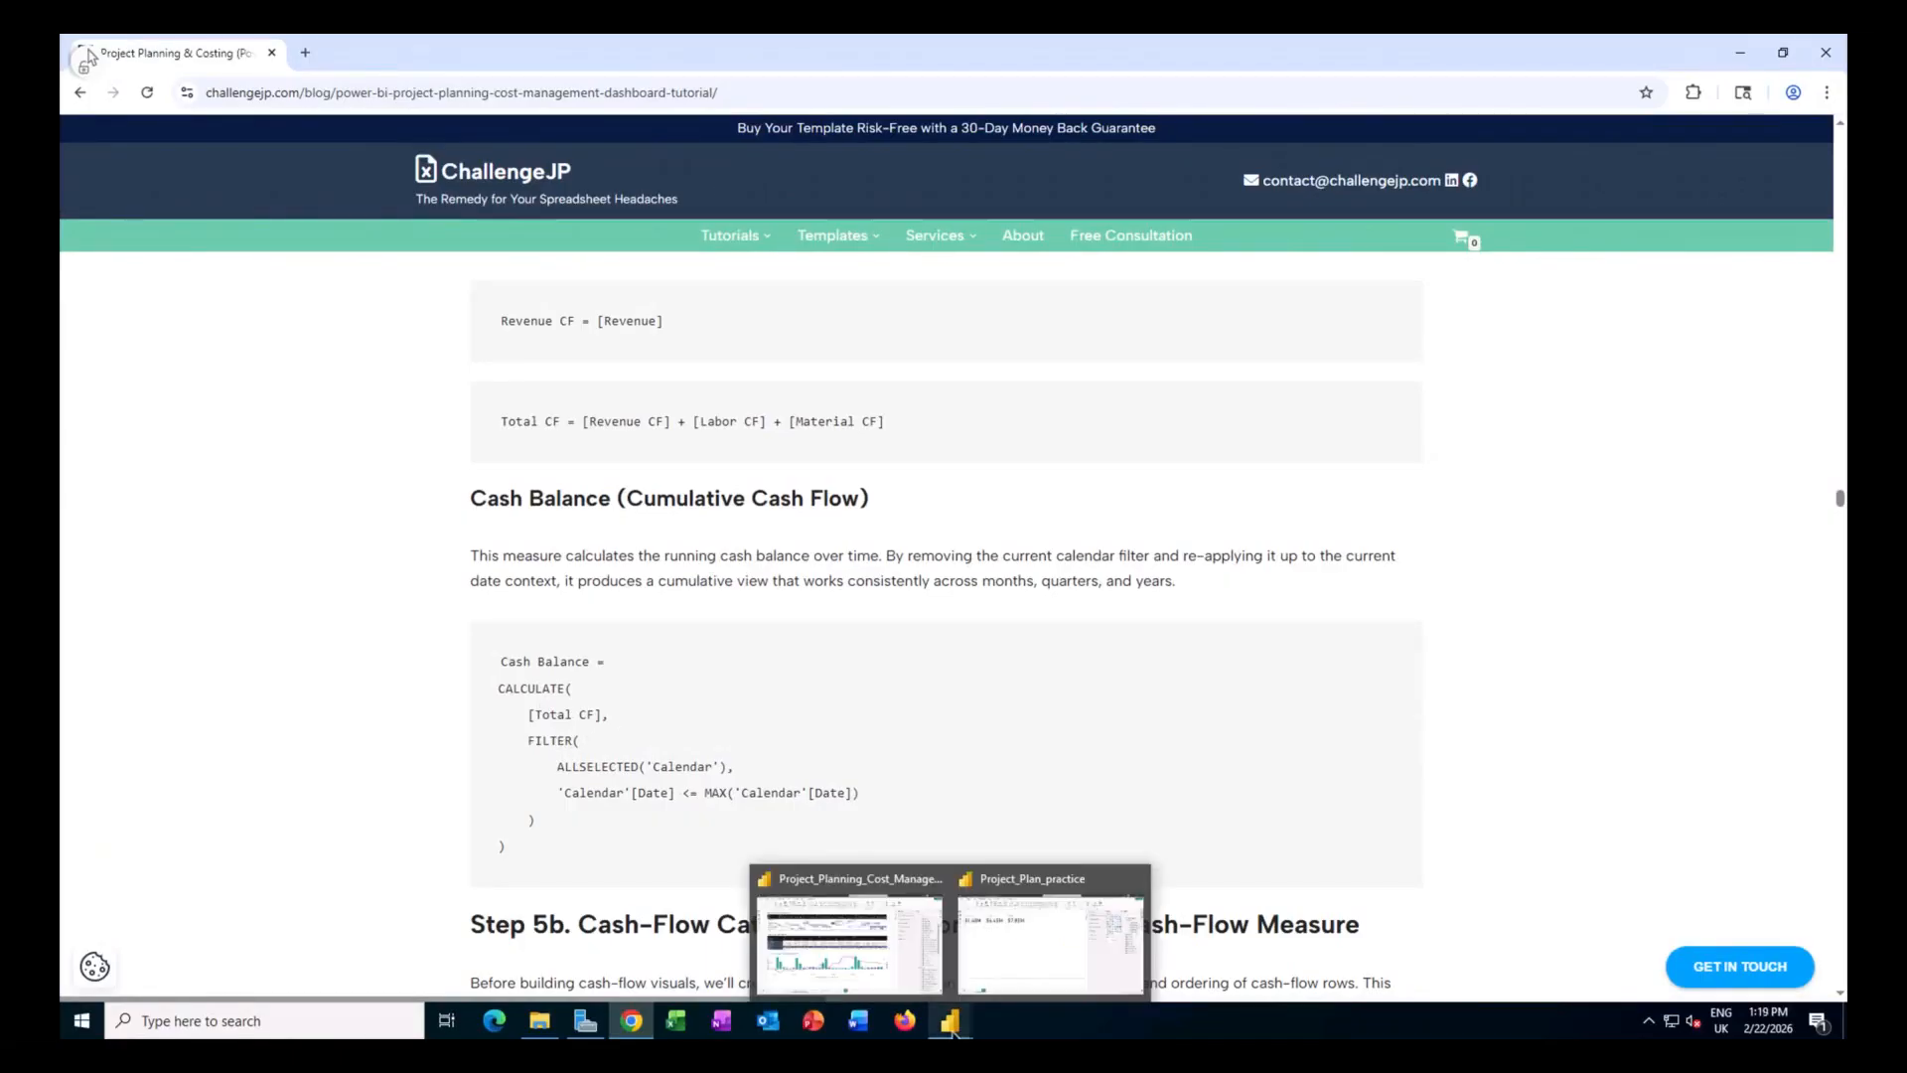
{"action": "left_click", "coordinate": [875, 967]}
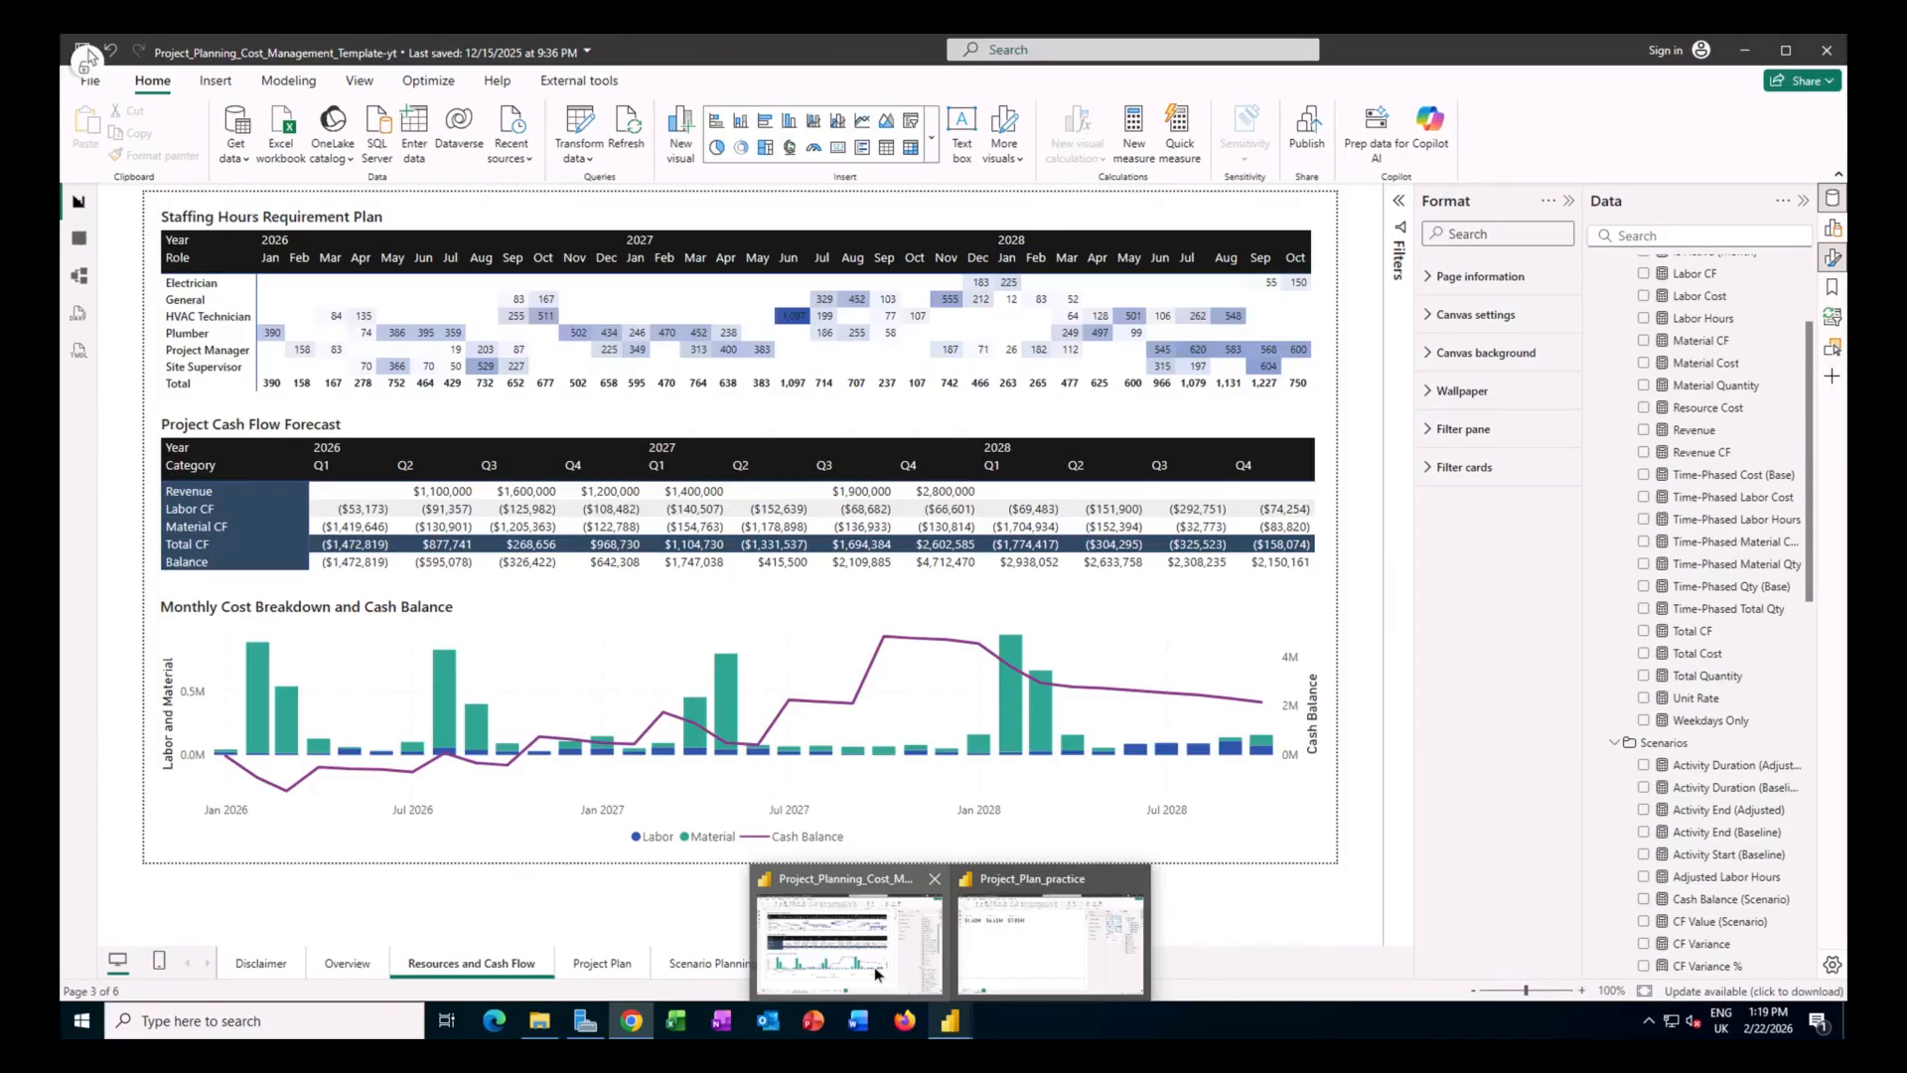
{"action": "left_click", "coordinate": [366, 425]}
{"action": "left_click", "coordinate": [1343, 426]}
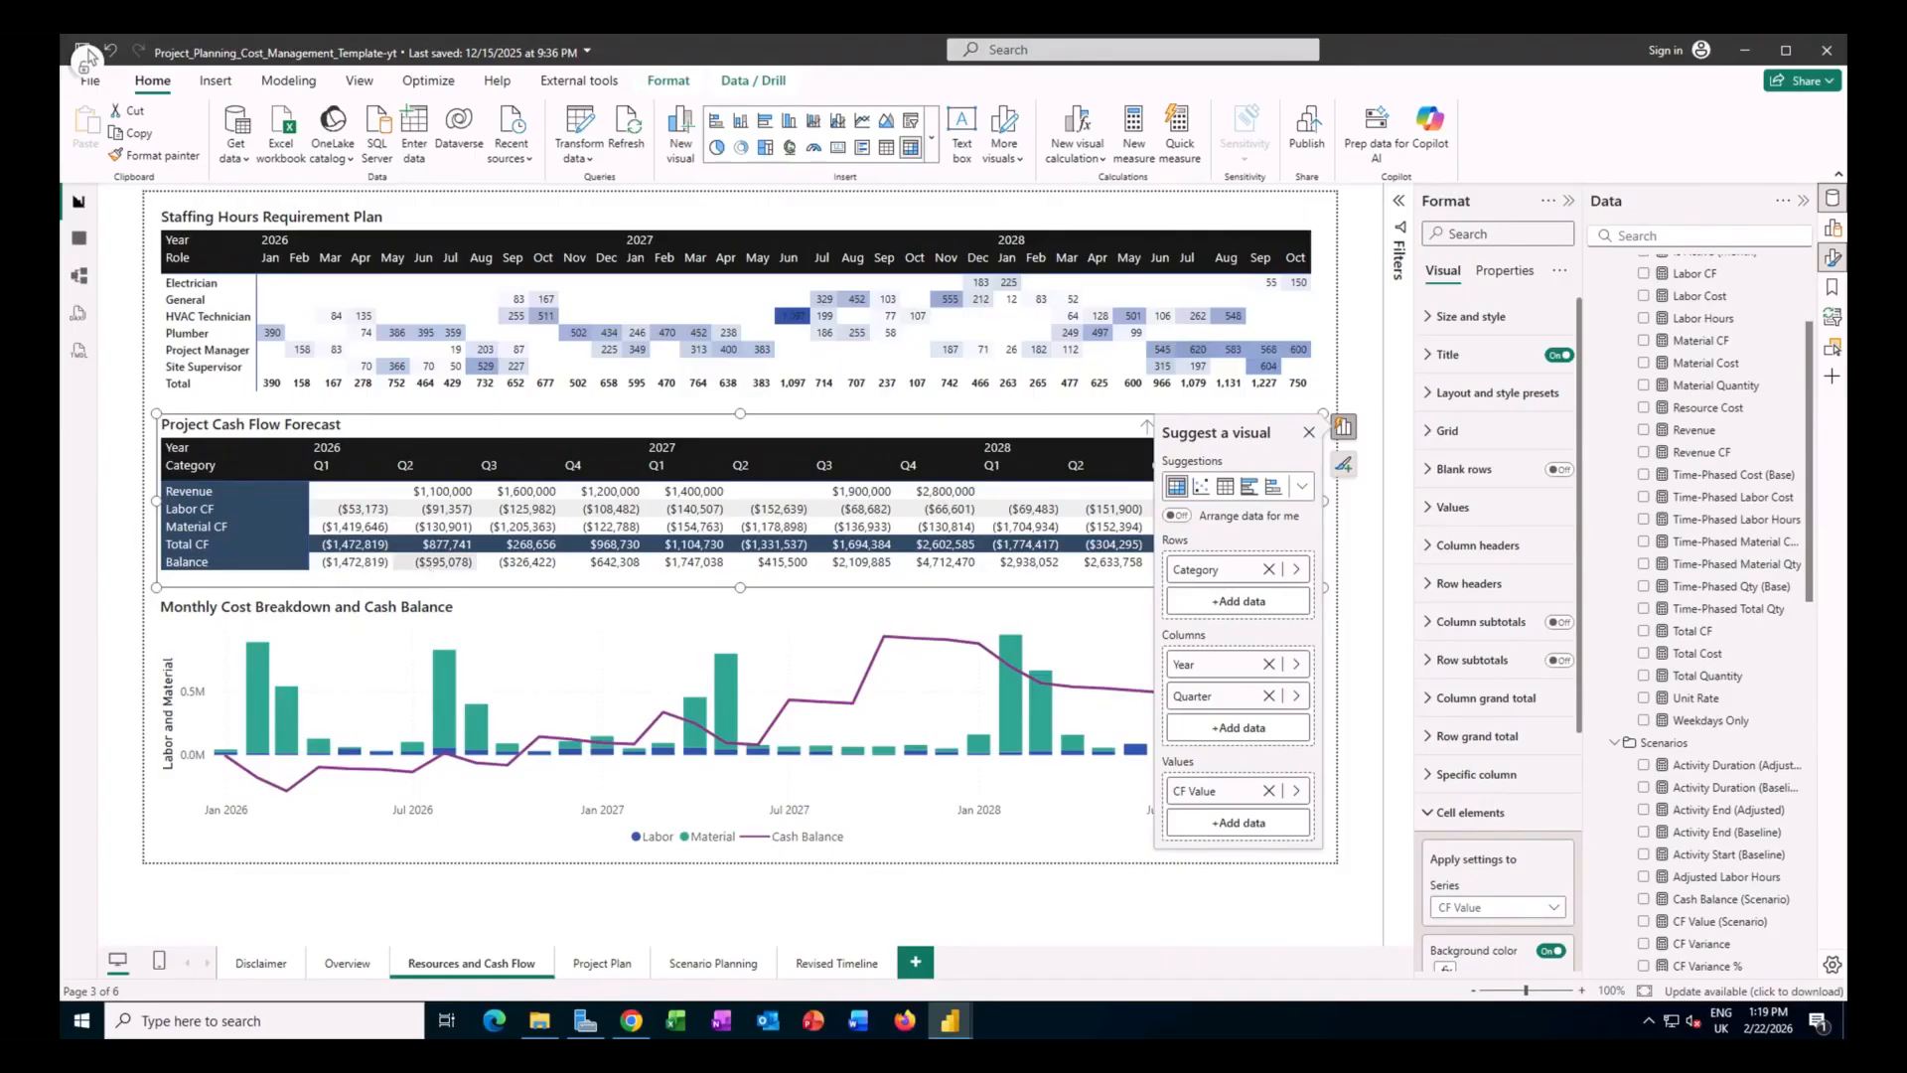
Read the tutorial's DimCFCategories table and CF Value measure definitions in Chrome.
{"action": "scroll", "coordinate": [970, 584], "scroll_direction": "down", "scroll_amount": 2}
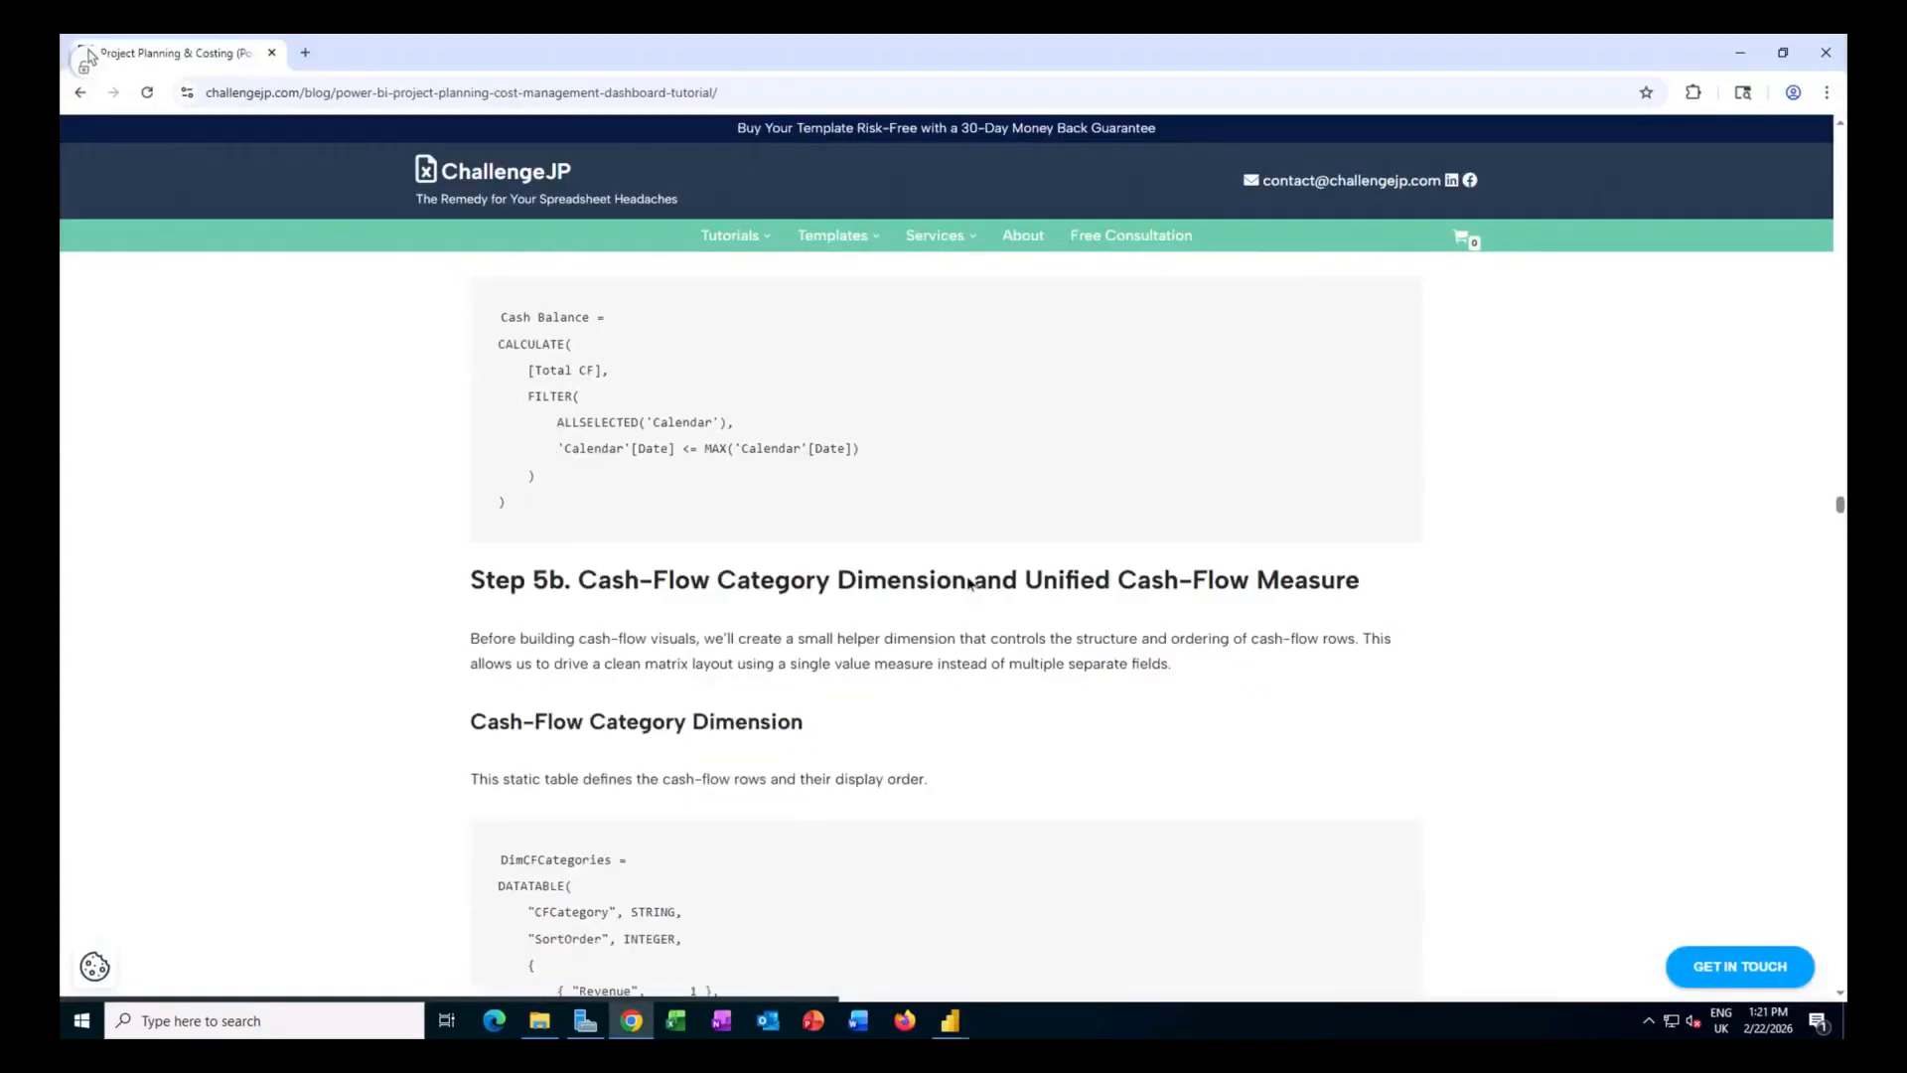
{"action": "scroll", "coordinate": [970, 584], "scroll_direction": "down", "scroll_amount": 2}
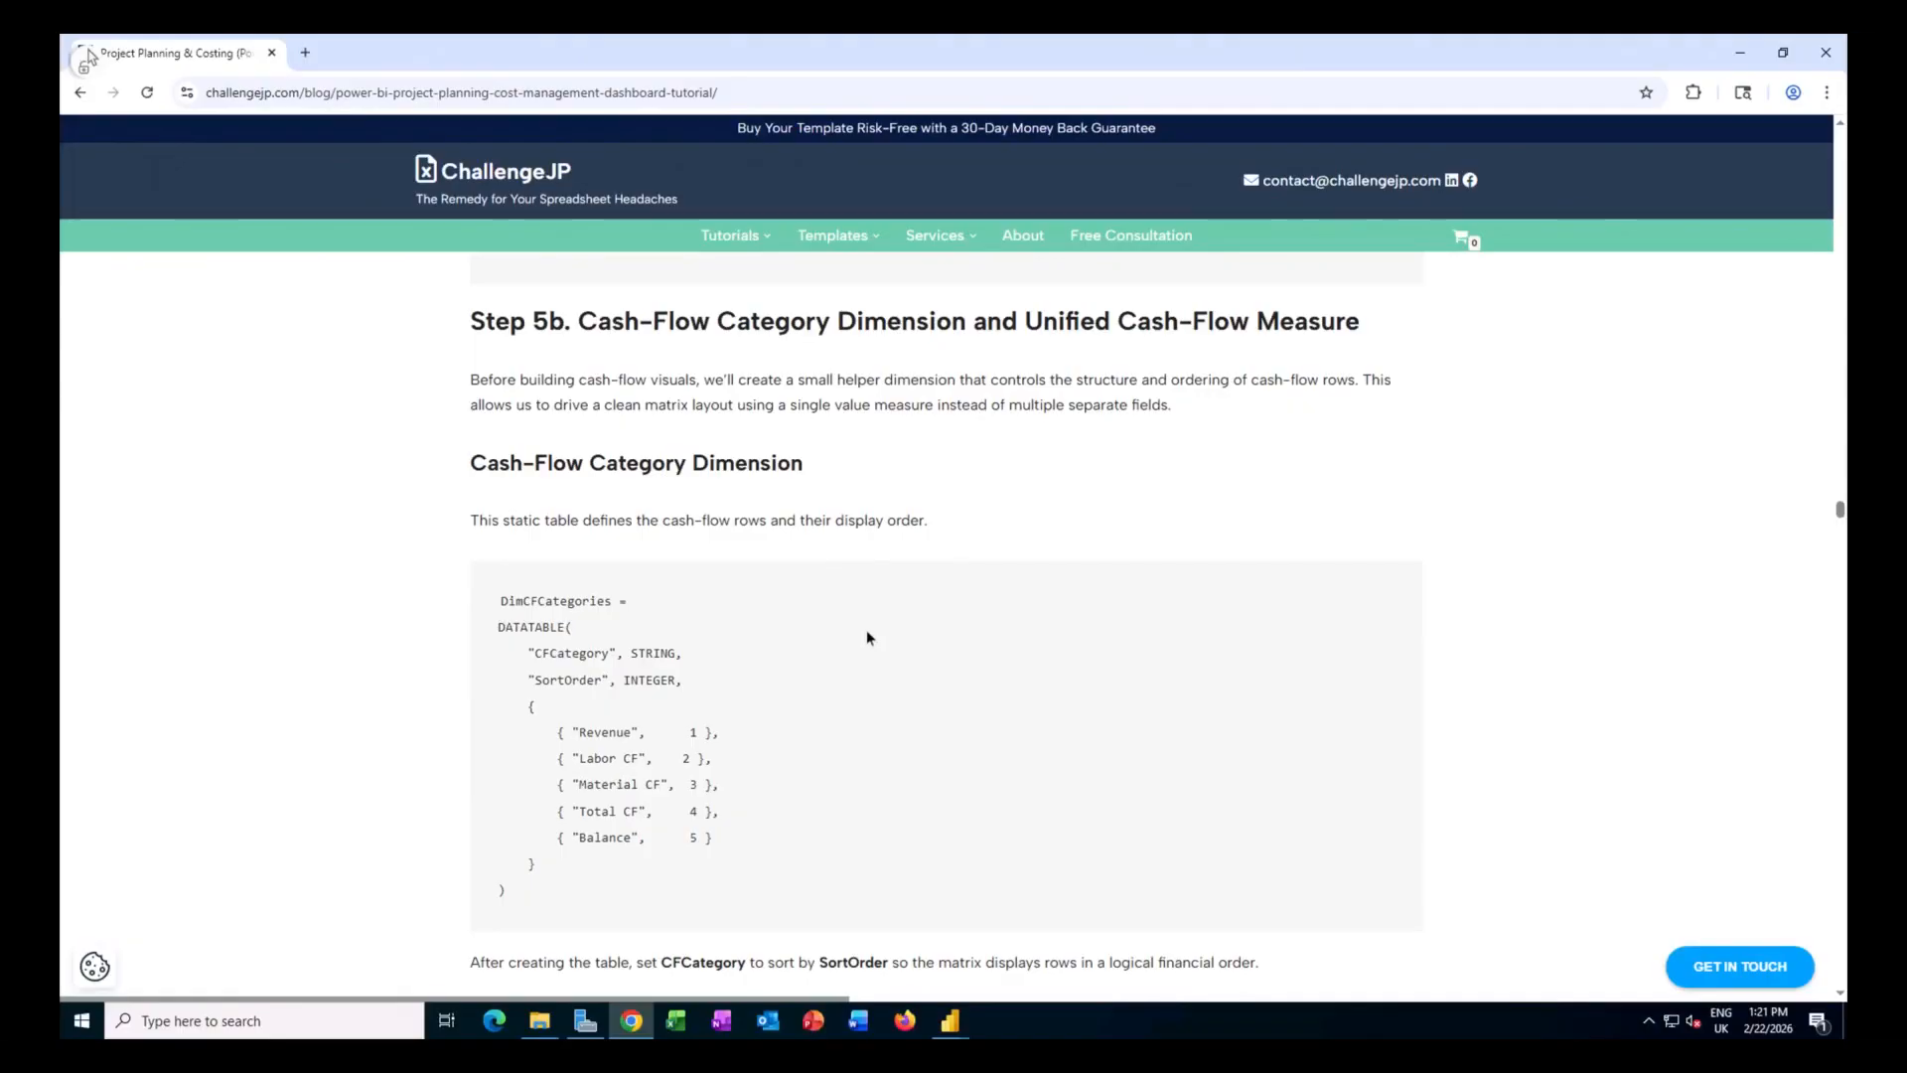
{"action": "scroll", "coordinate": [866, 630], "scroll_direction": "down", "scroll_amount": 1}
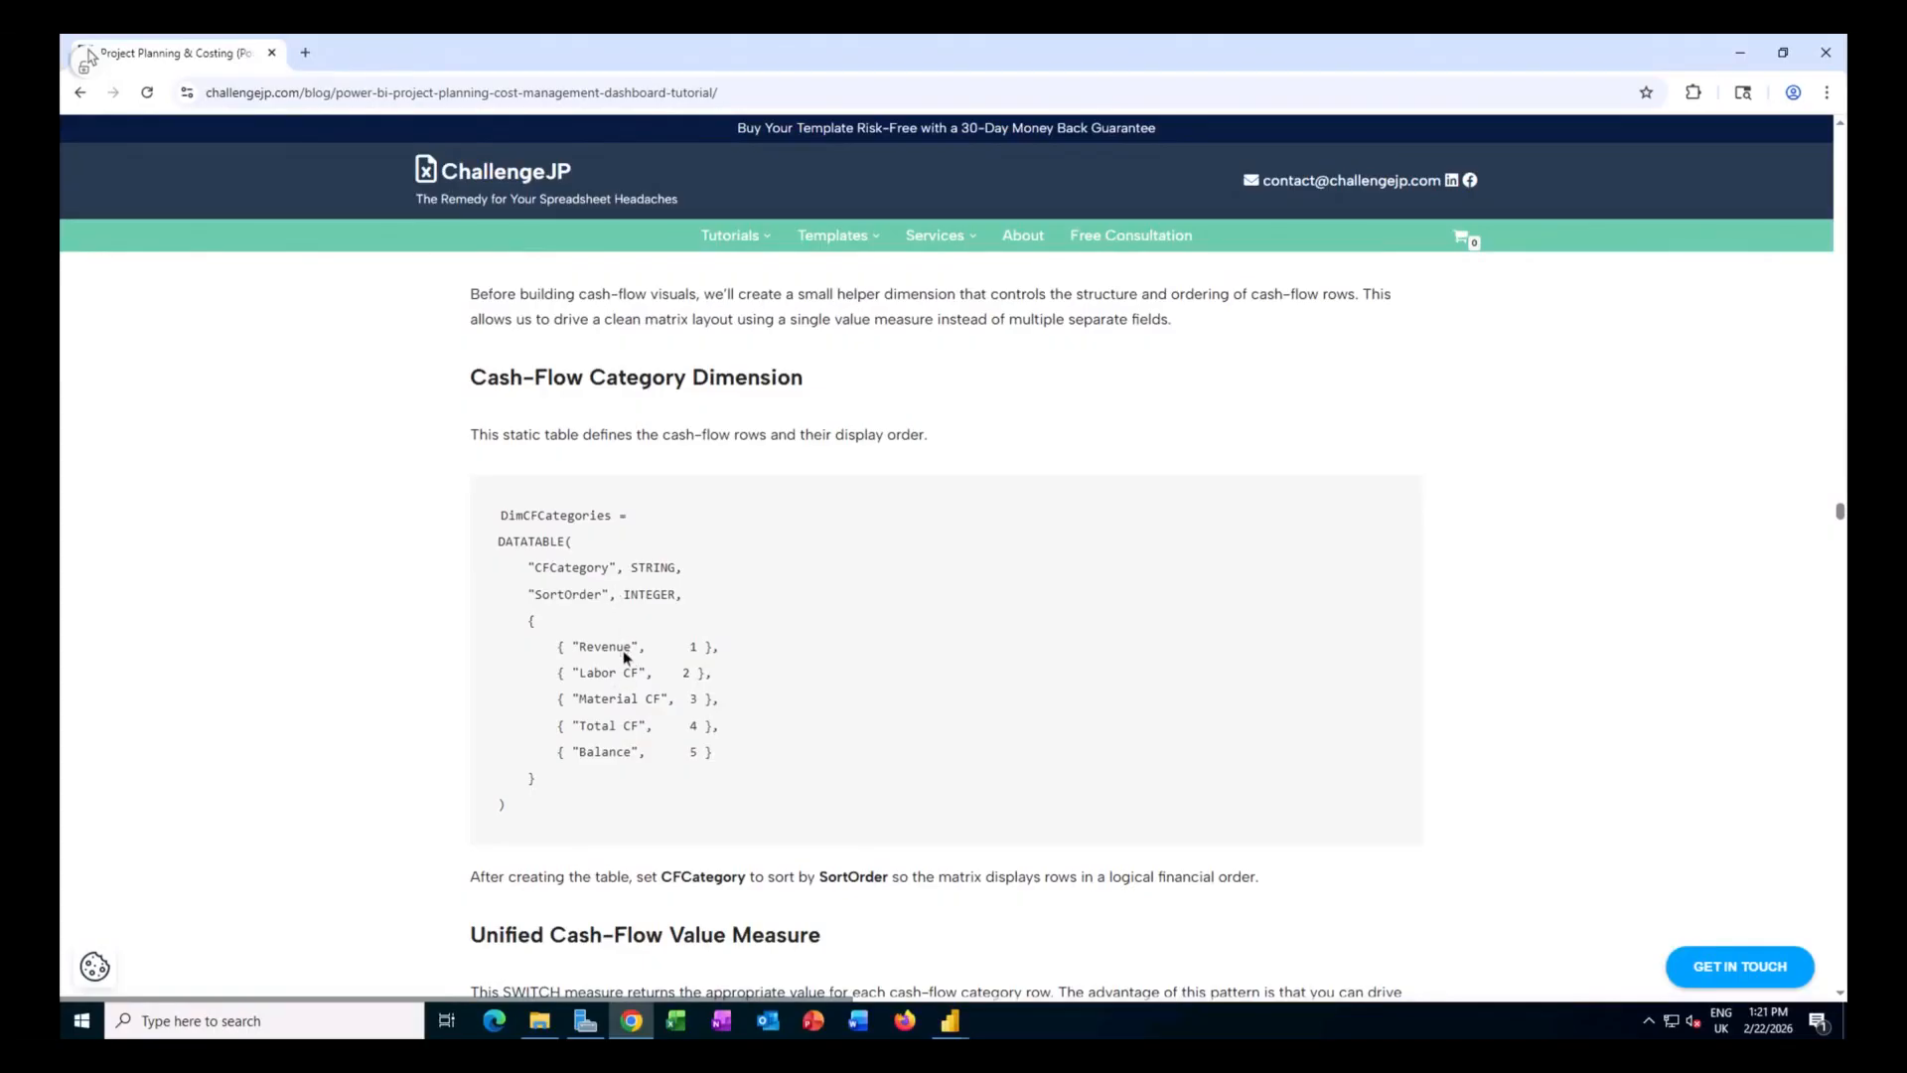
{"action": "scroll", "coordinate": [623, 649], "scroll_direction": "down", "scroll_amount": 6}
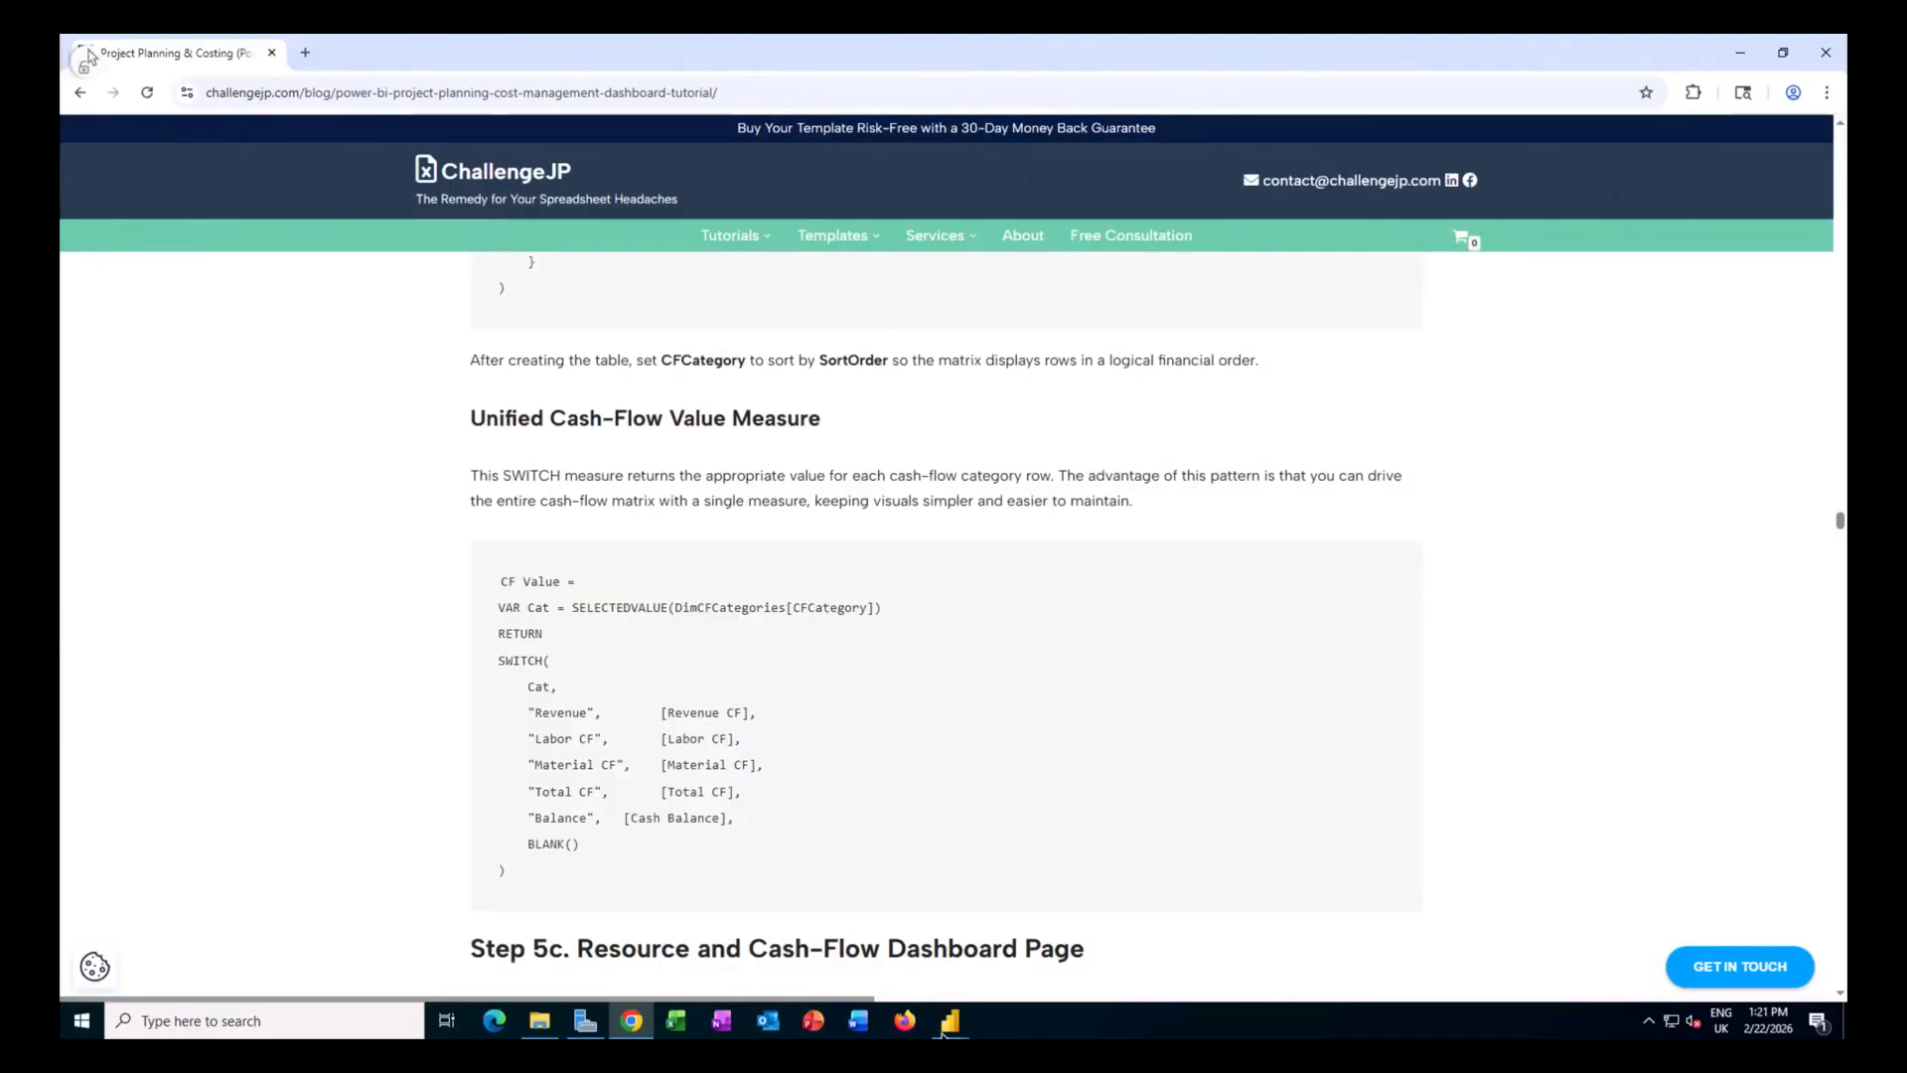
Return to Power BI, compare the cash flow matrix's category rows and inspect the fields of the Monthly Cost Breakdown and Cash Balance chart.
{"action": "mouse_move", "coordinate": [944, 1033]}
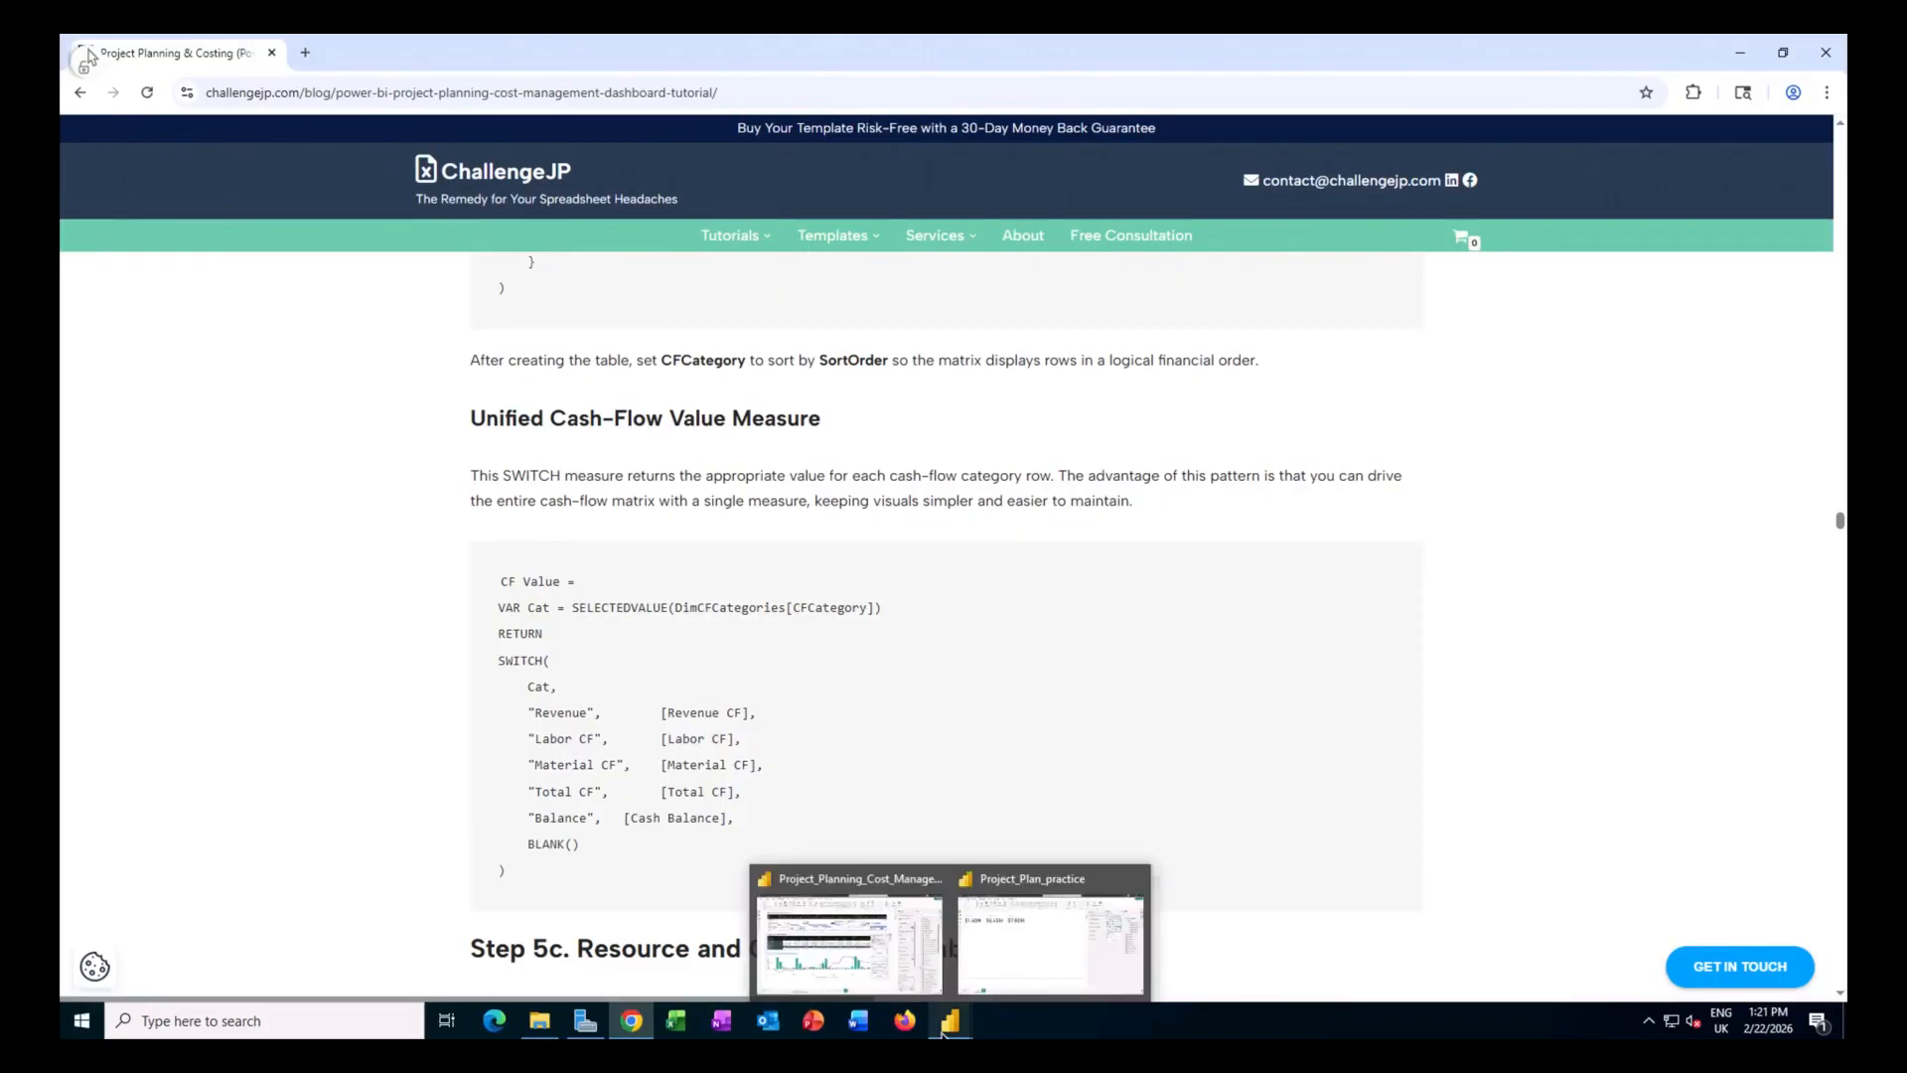
{"action": "left_click", "coordinate": [897, 978]}
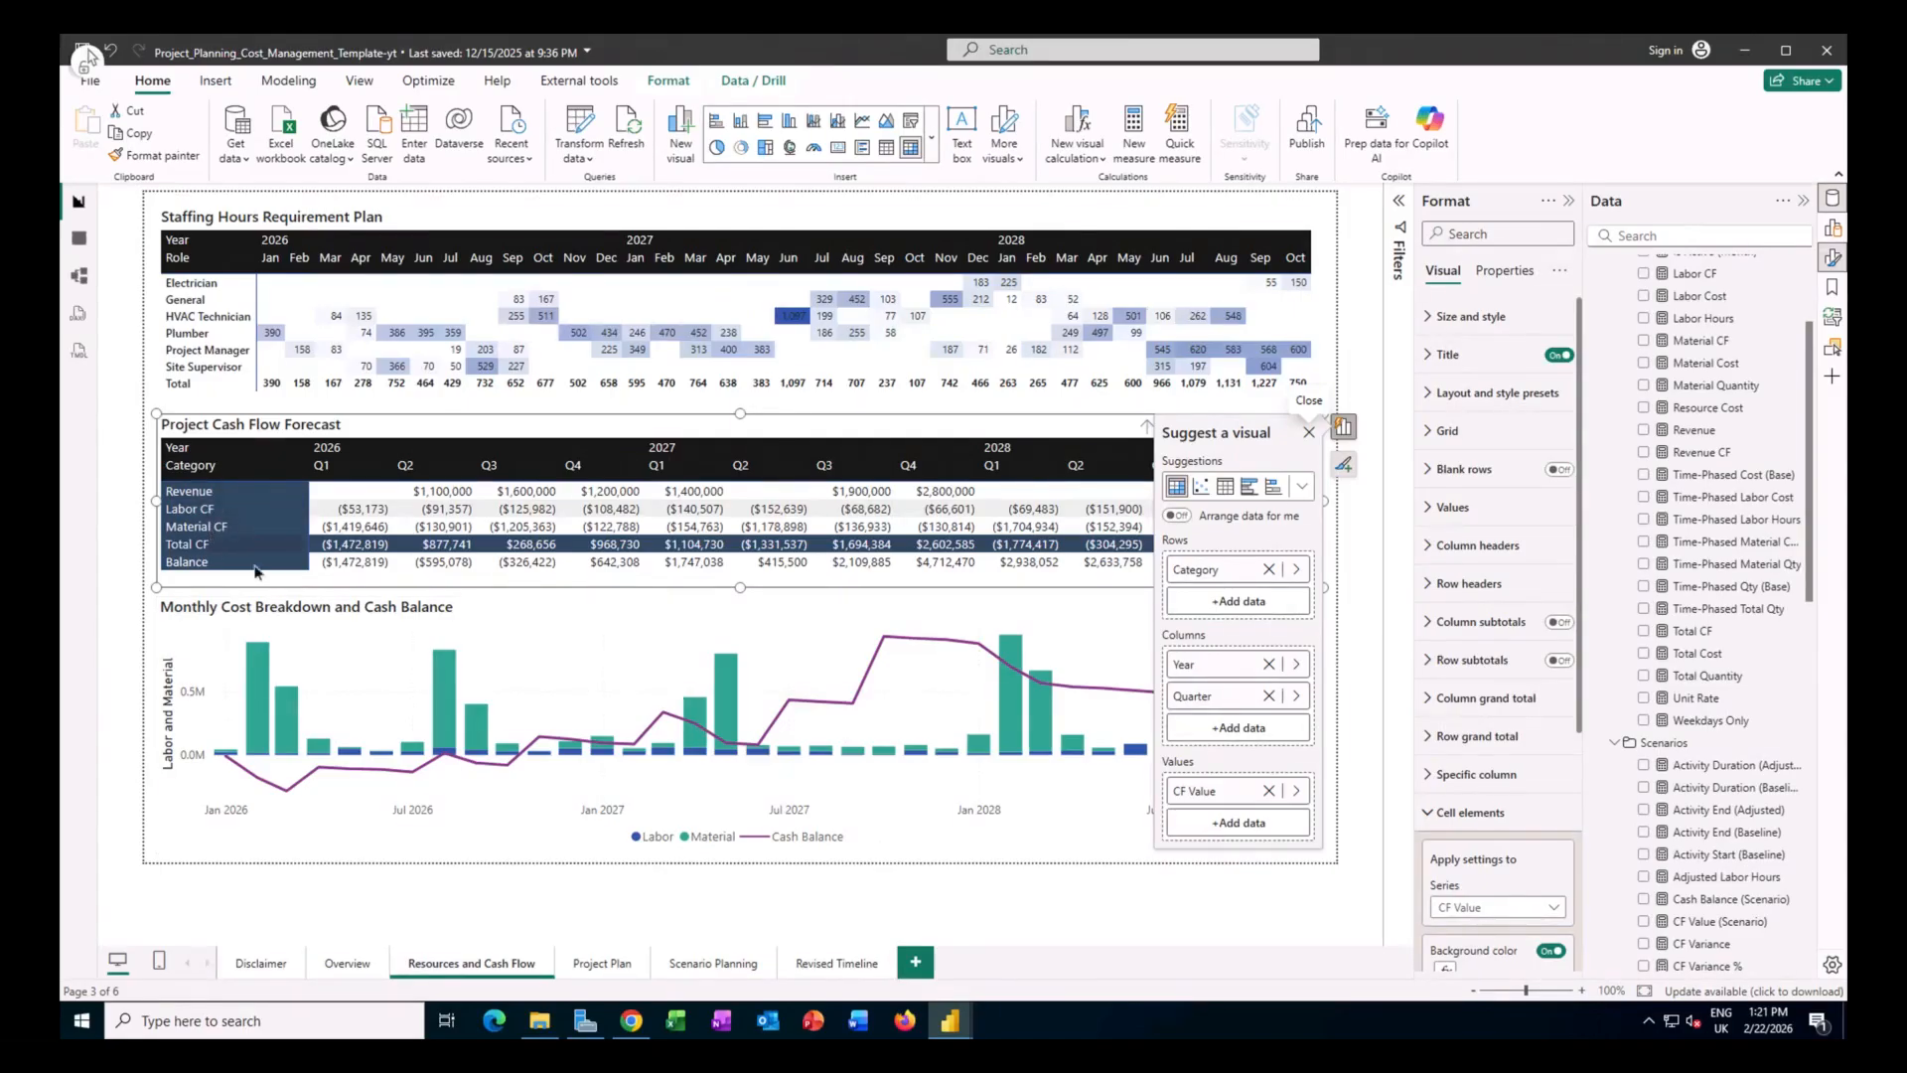
{"action": "mouse_move", "coordinate": [949, 1028]}
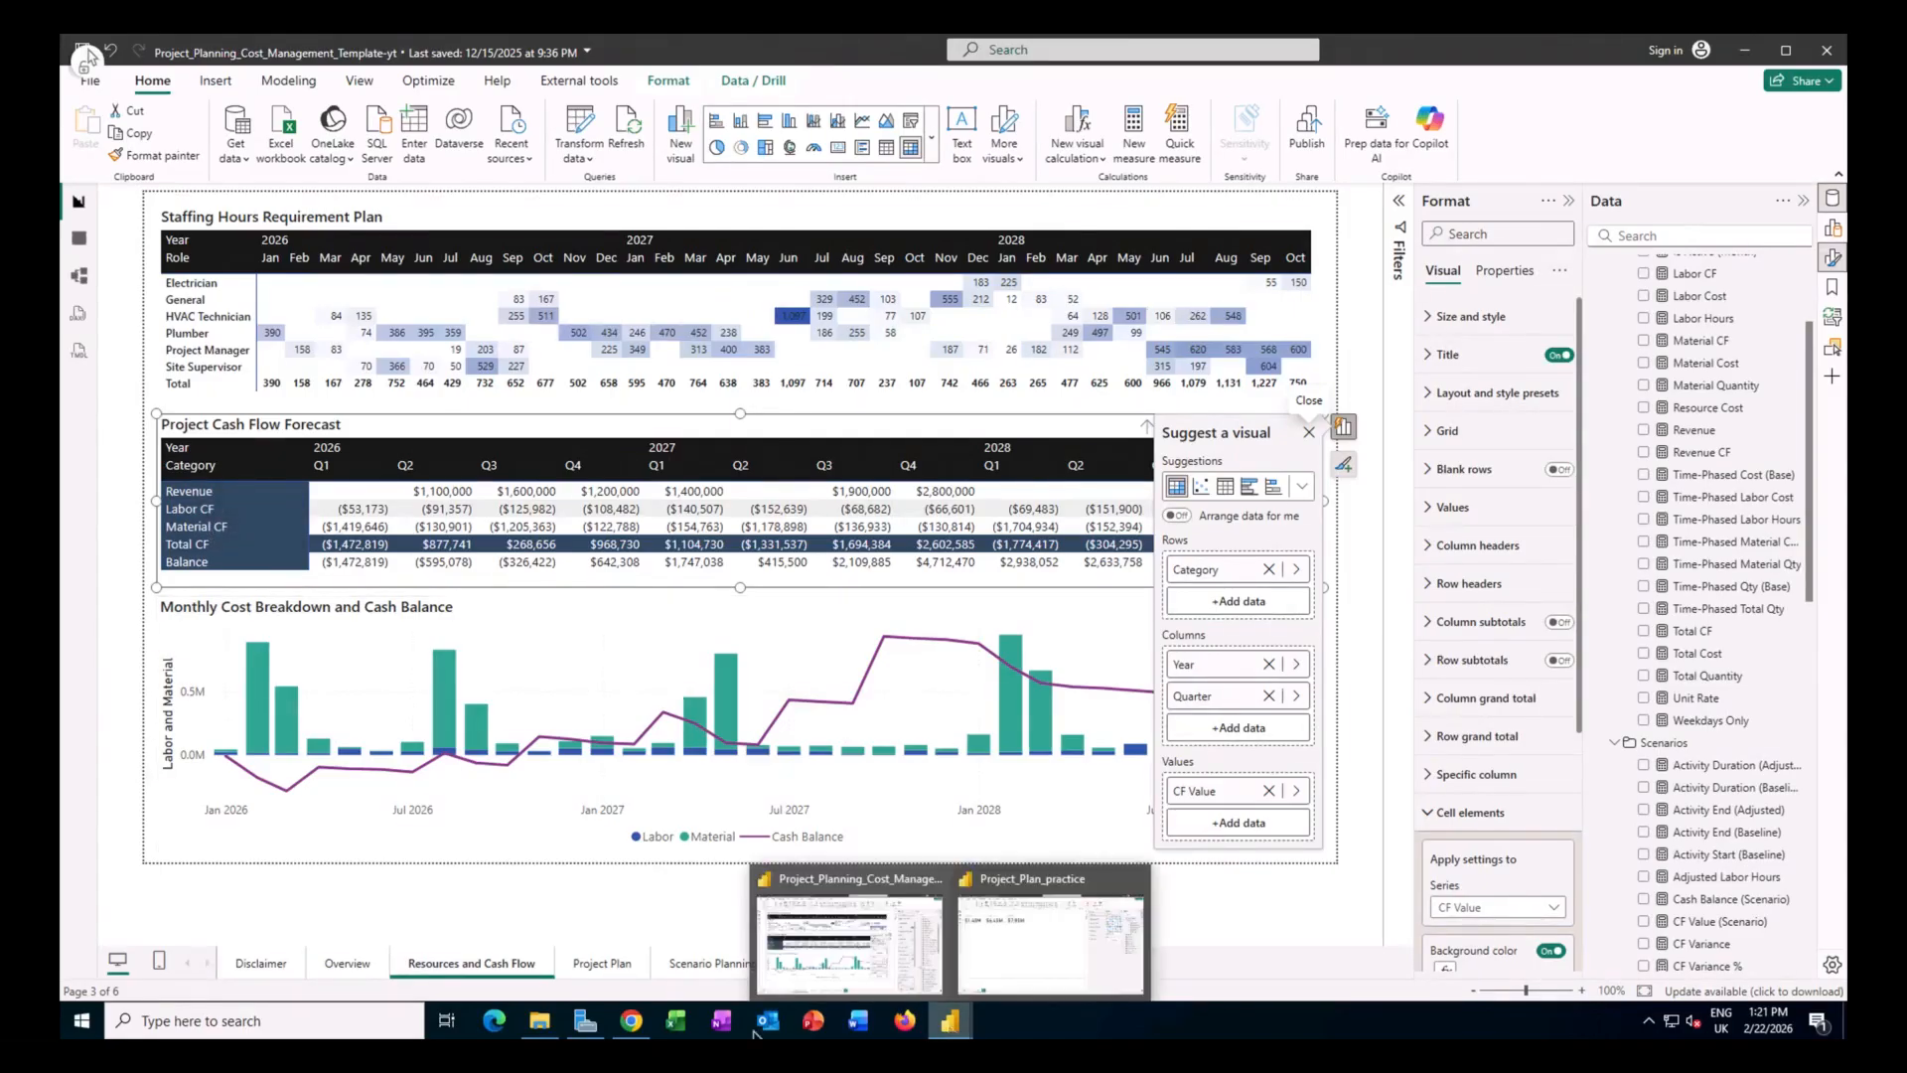
{"action": "left_click", "coordinate": [1053, 934]}
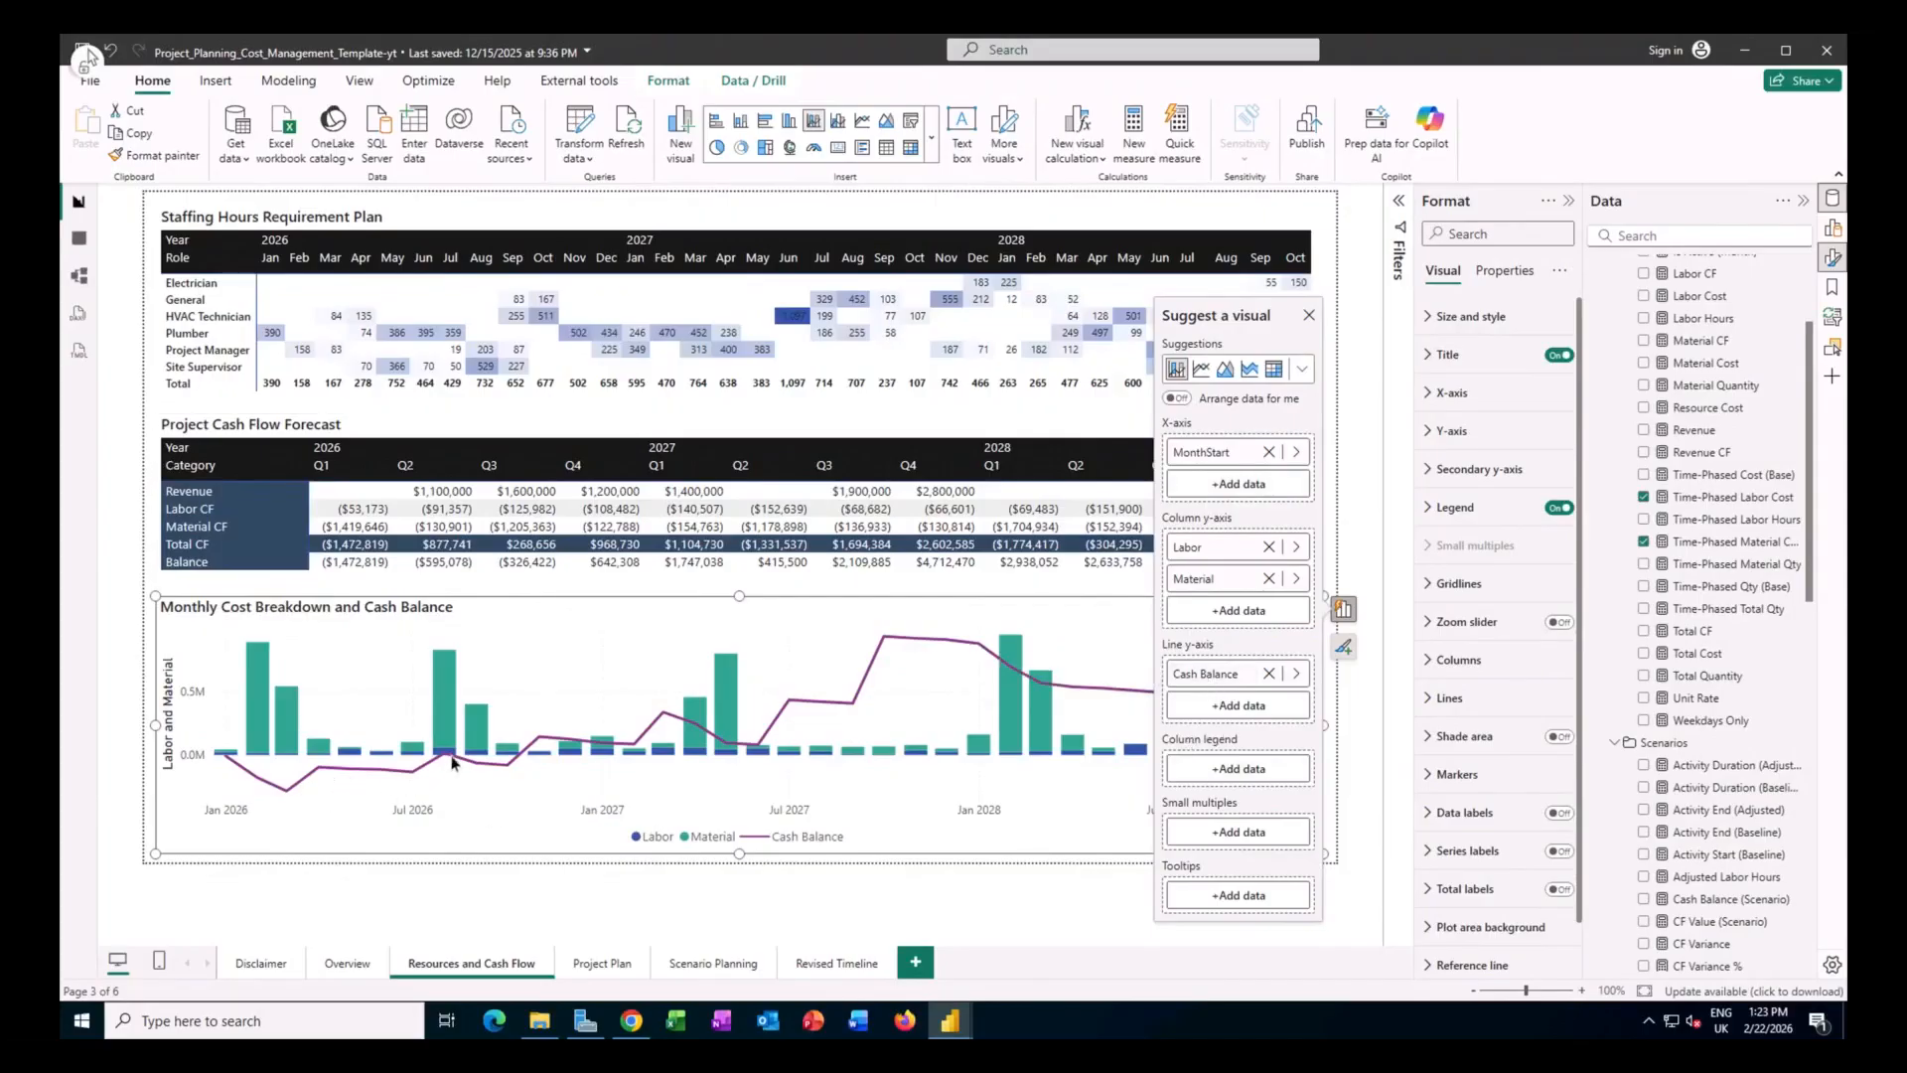
{"action": "left_click", "coordinate": [562, 878]}
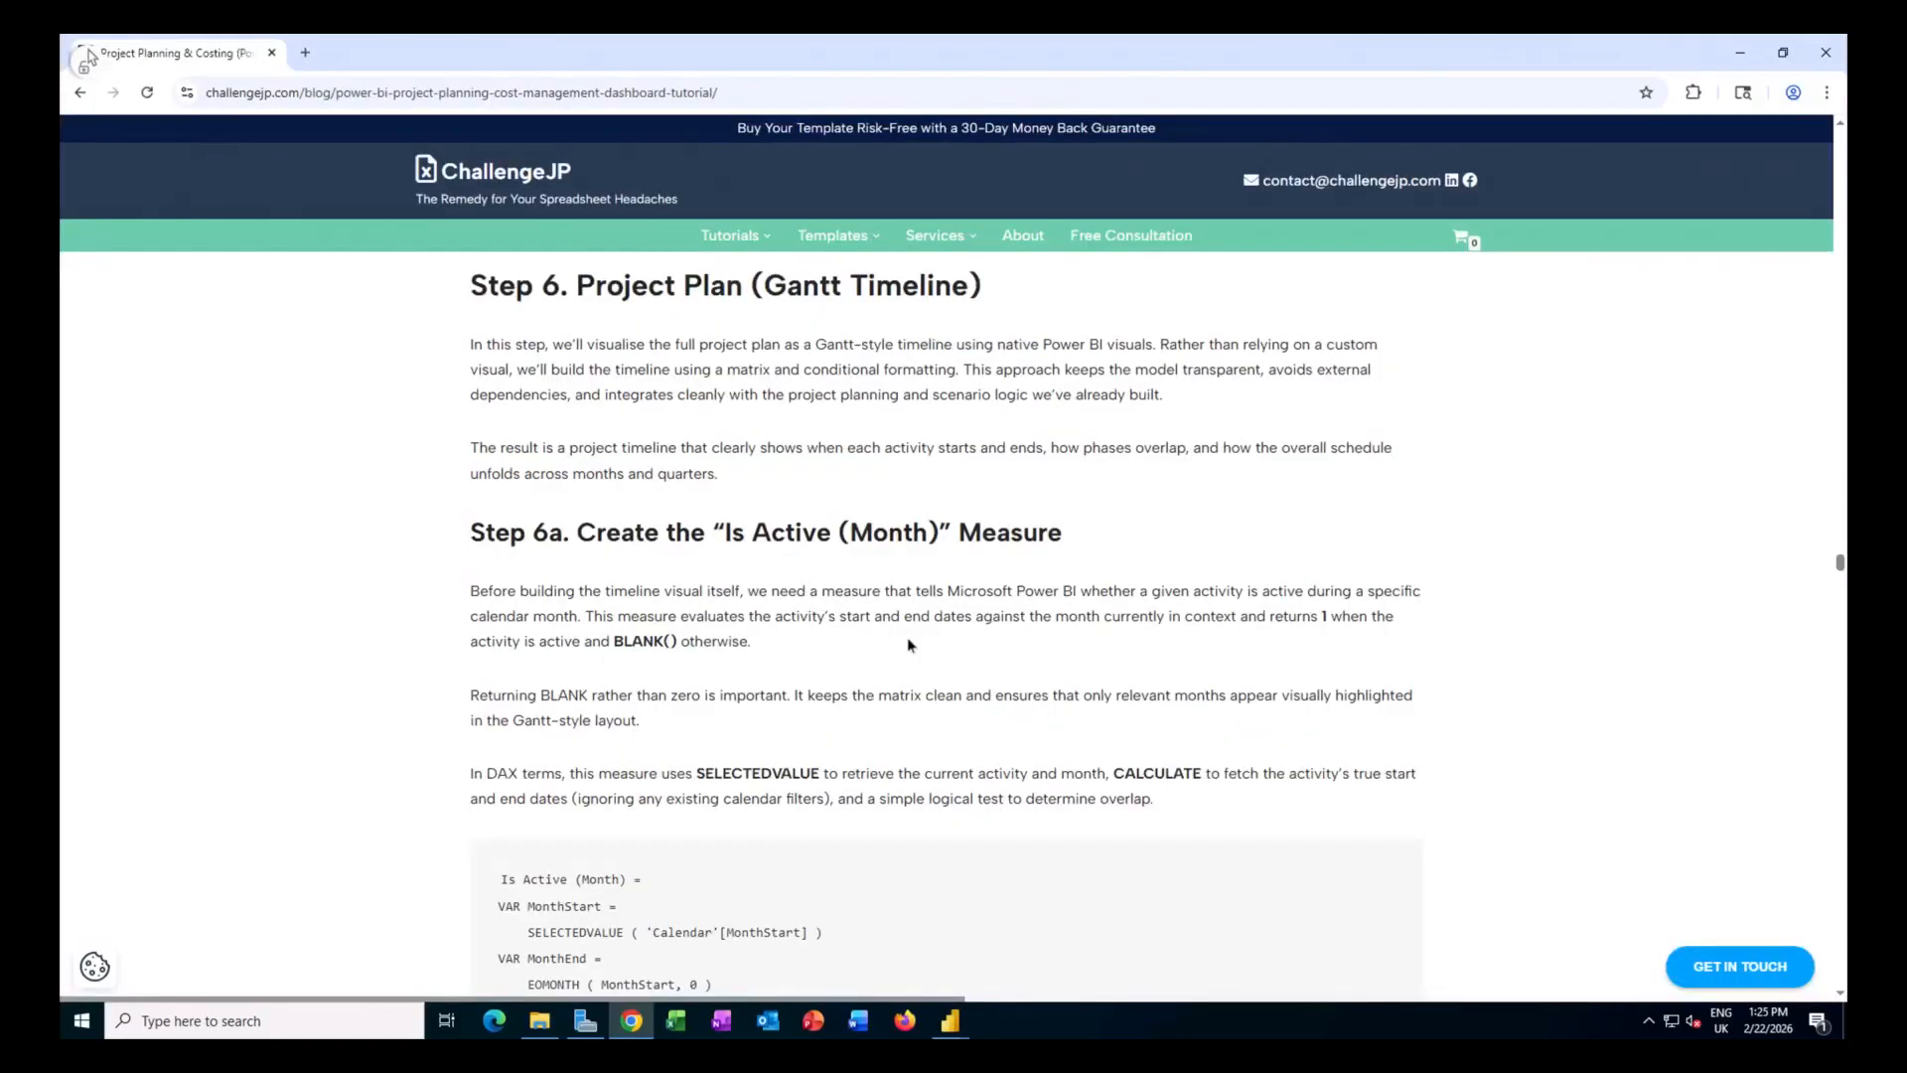
Switch from the tutorial to the Power BI report and select the Project Timeline matrix on the Project Plan page.
{"action": "mouse_move", "coordinate": [960, 1032]}
{"action": "left_click", "coordinate": [900, 958]}
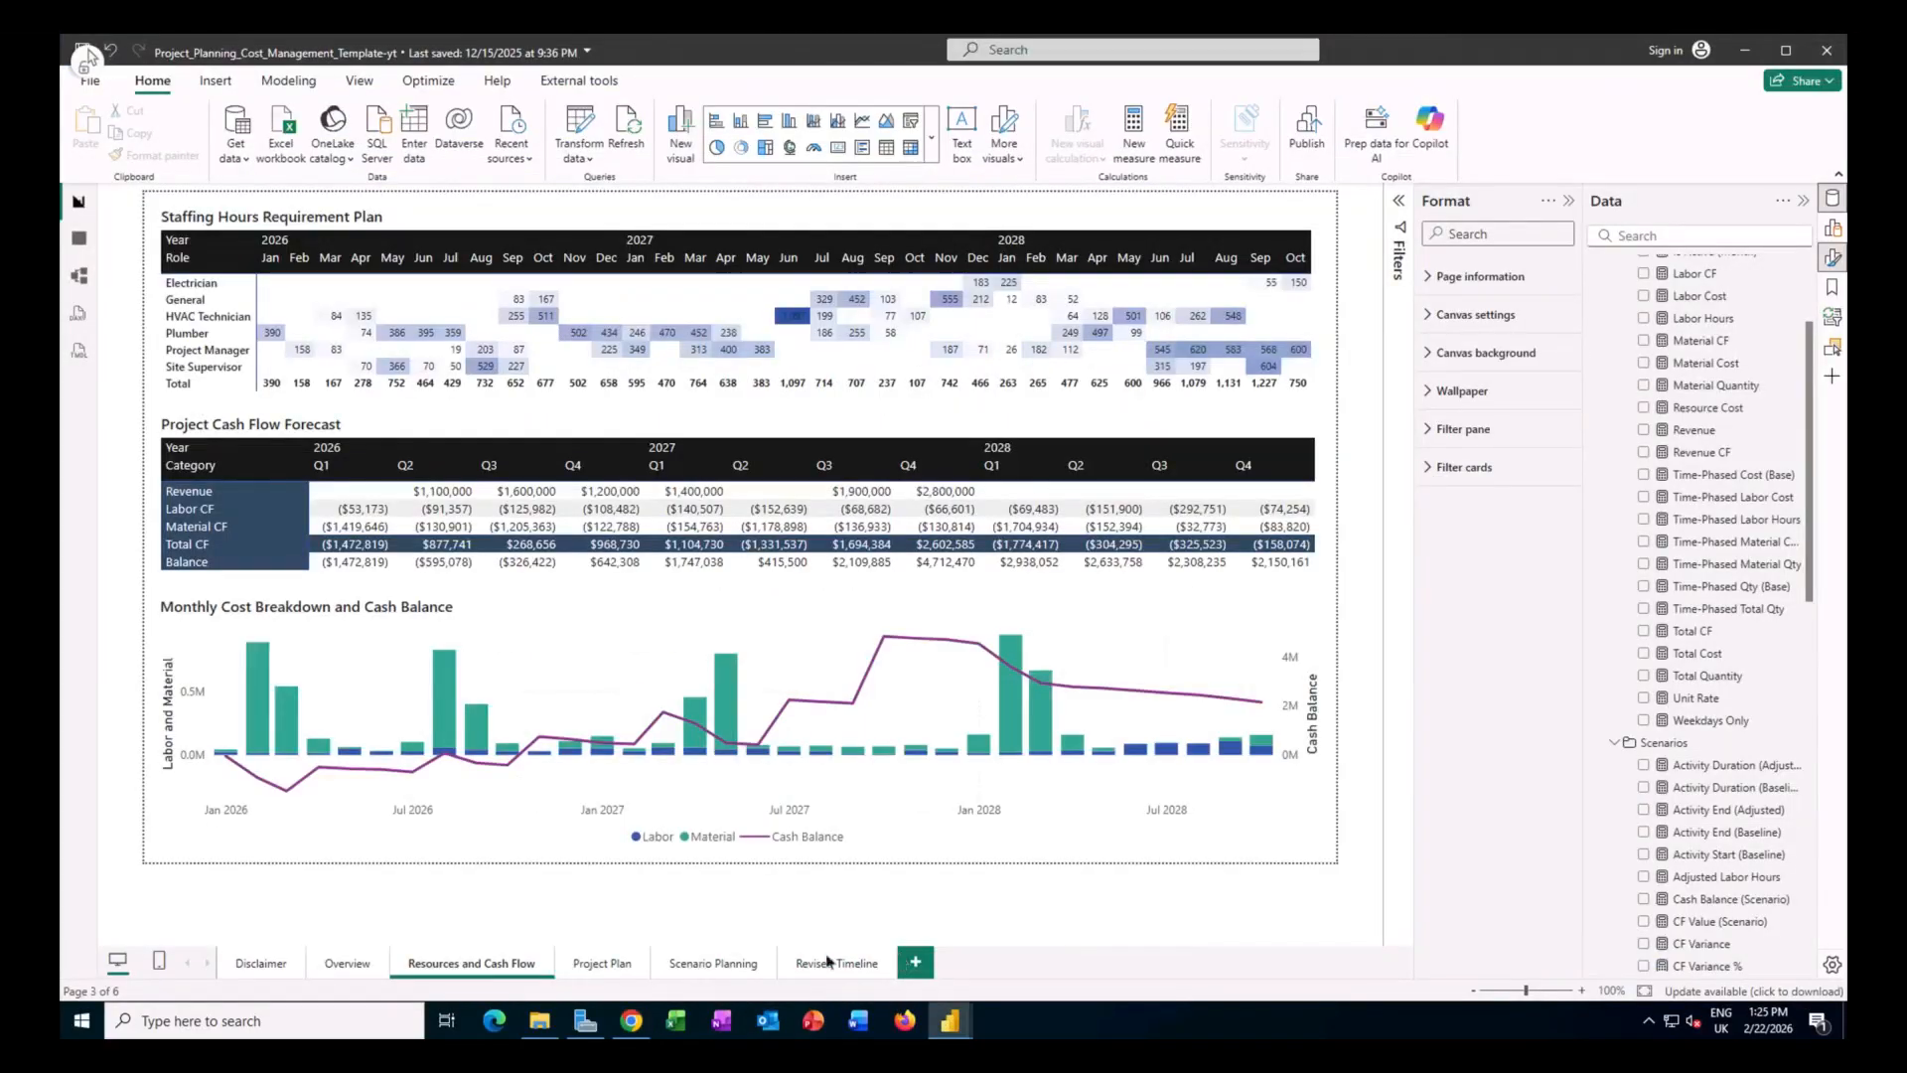
{"action": "left_click", "coordinate": [592, 968]}
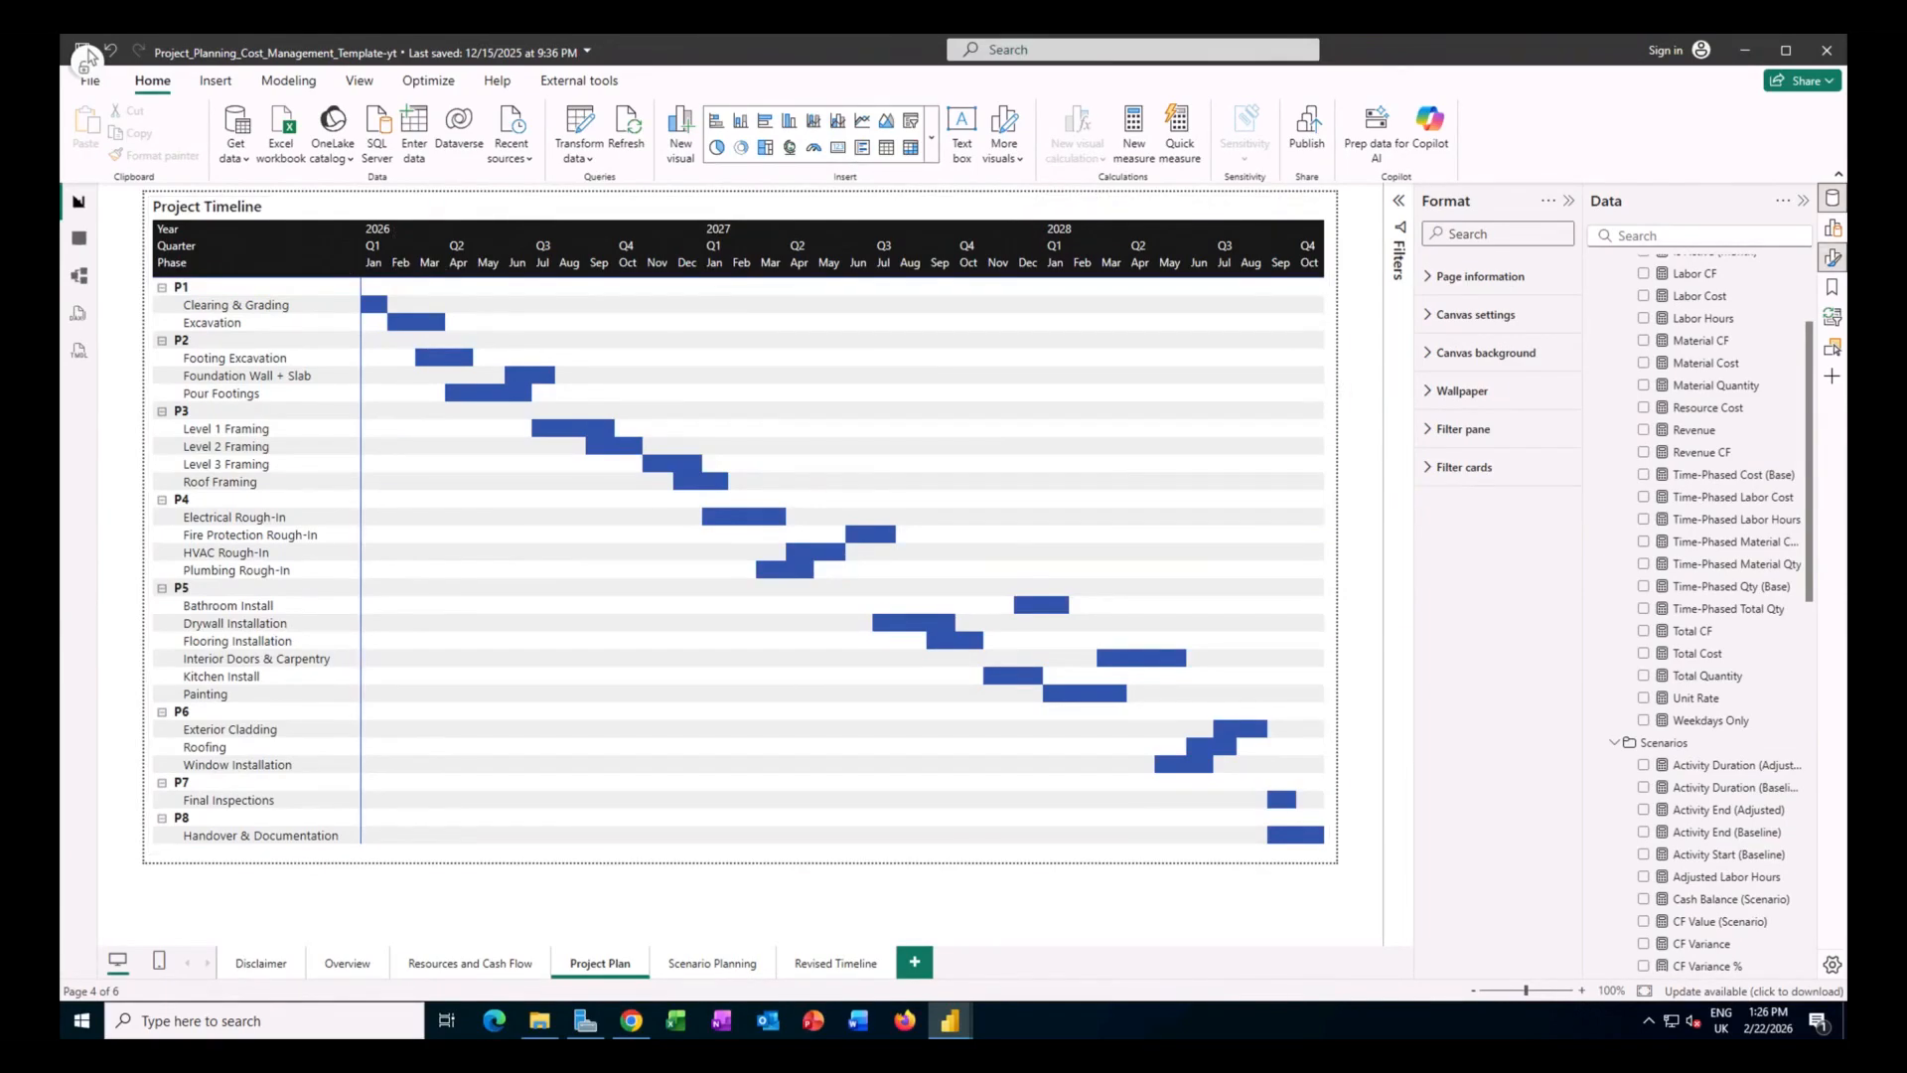
{"action": "left_click", "coordinate": [1331, 376]}
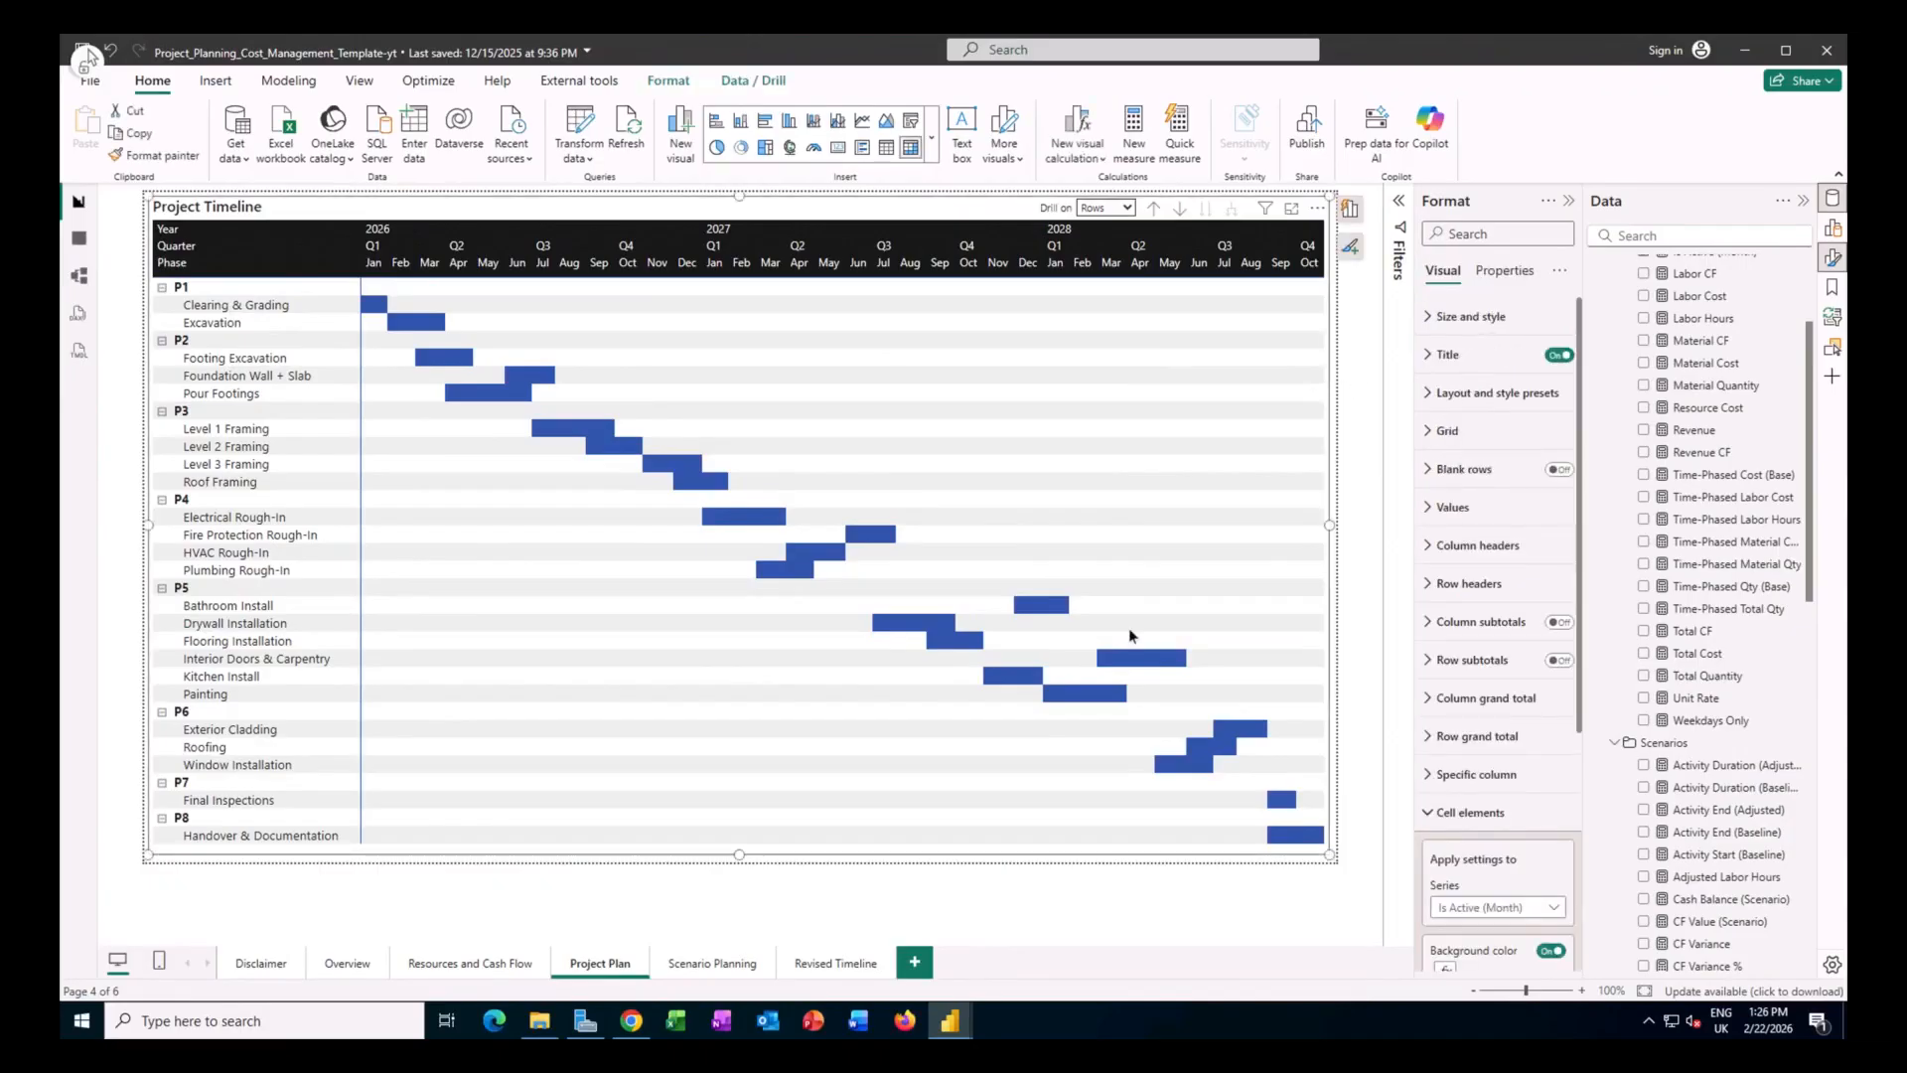
Read the full DAX definition of the Is Active (Month) measure in the Chrome tutorial.
{"action": "left_click", "coordinate": [632, 1021]}
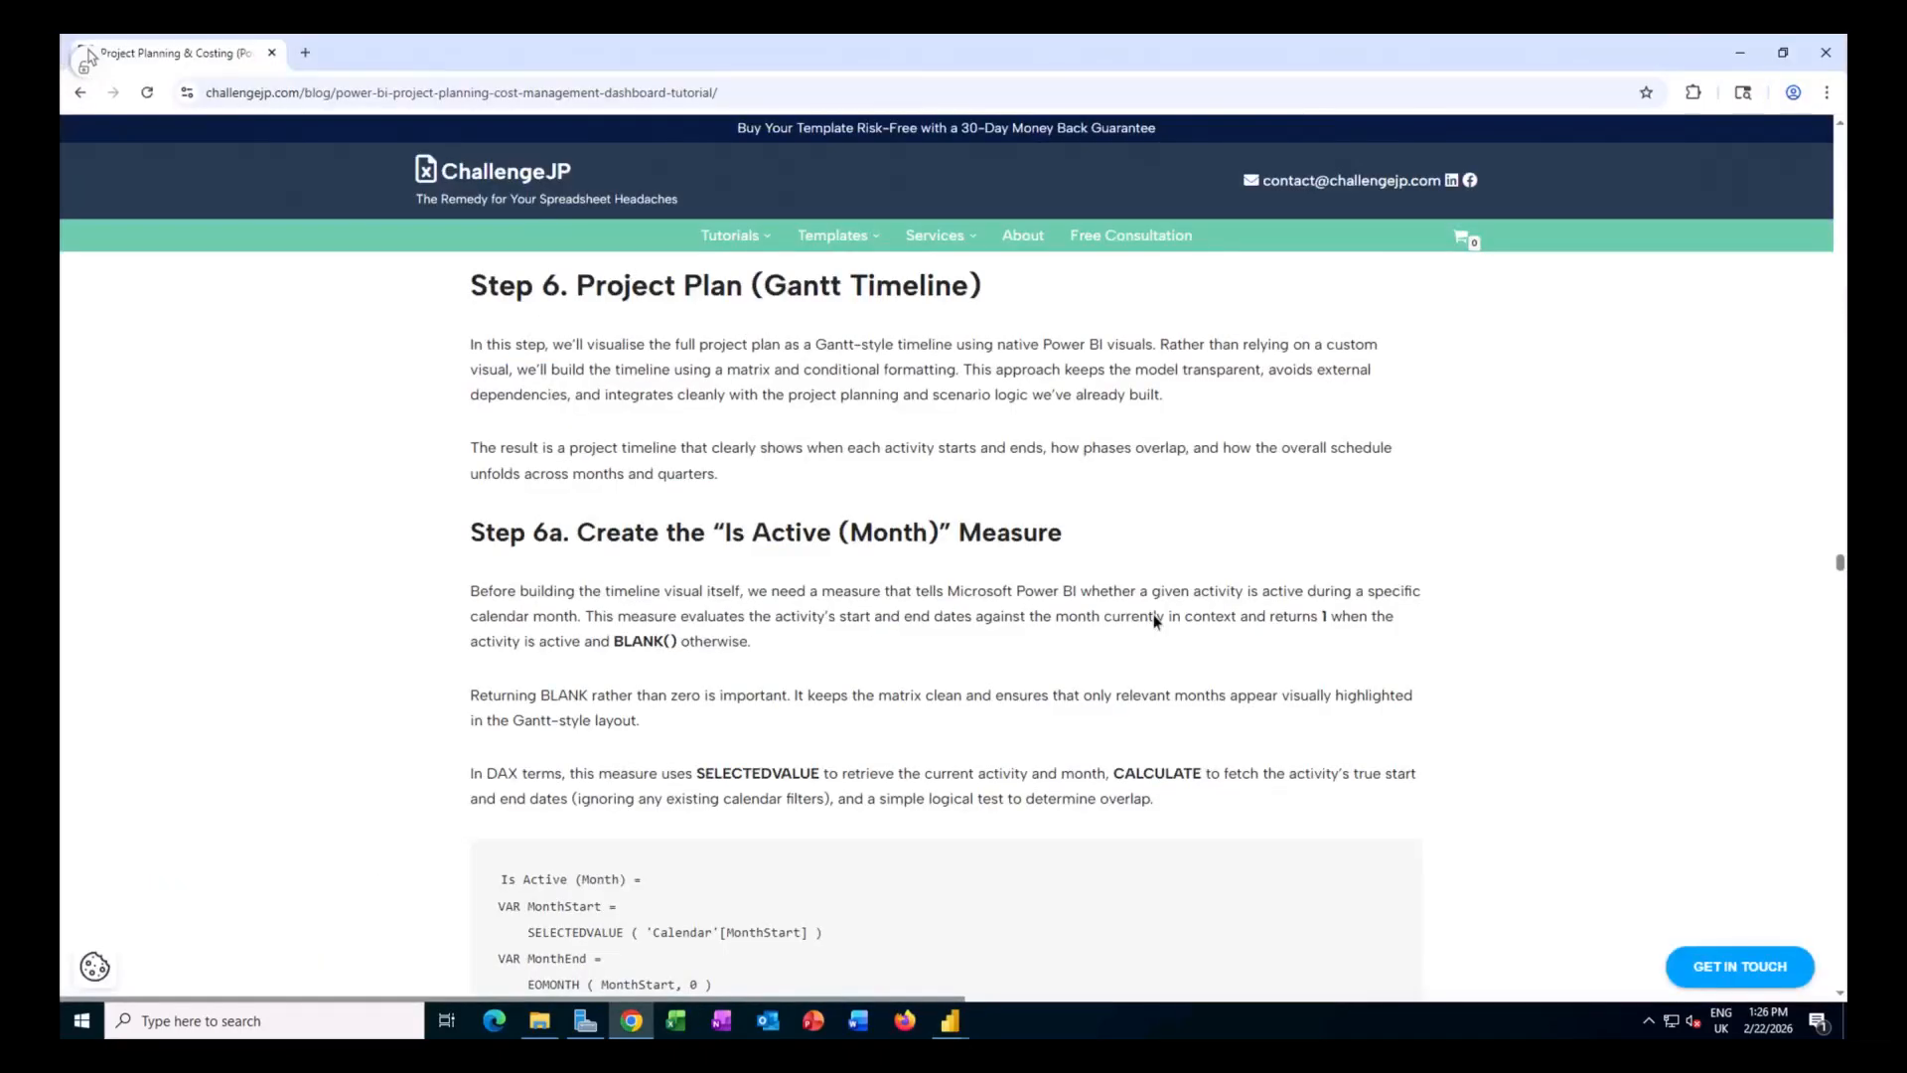
{"action": "scroll", "coordinate": [1155, 622], "scroll_direction": "down", "scroll_amount": 3}
{"action": "scroll", "coordinate": [1156, 621], "scroll_direction": "down", "scroll_amount": 2}
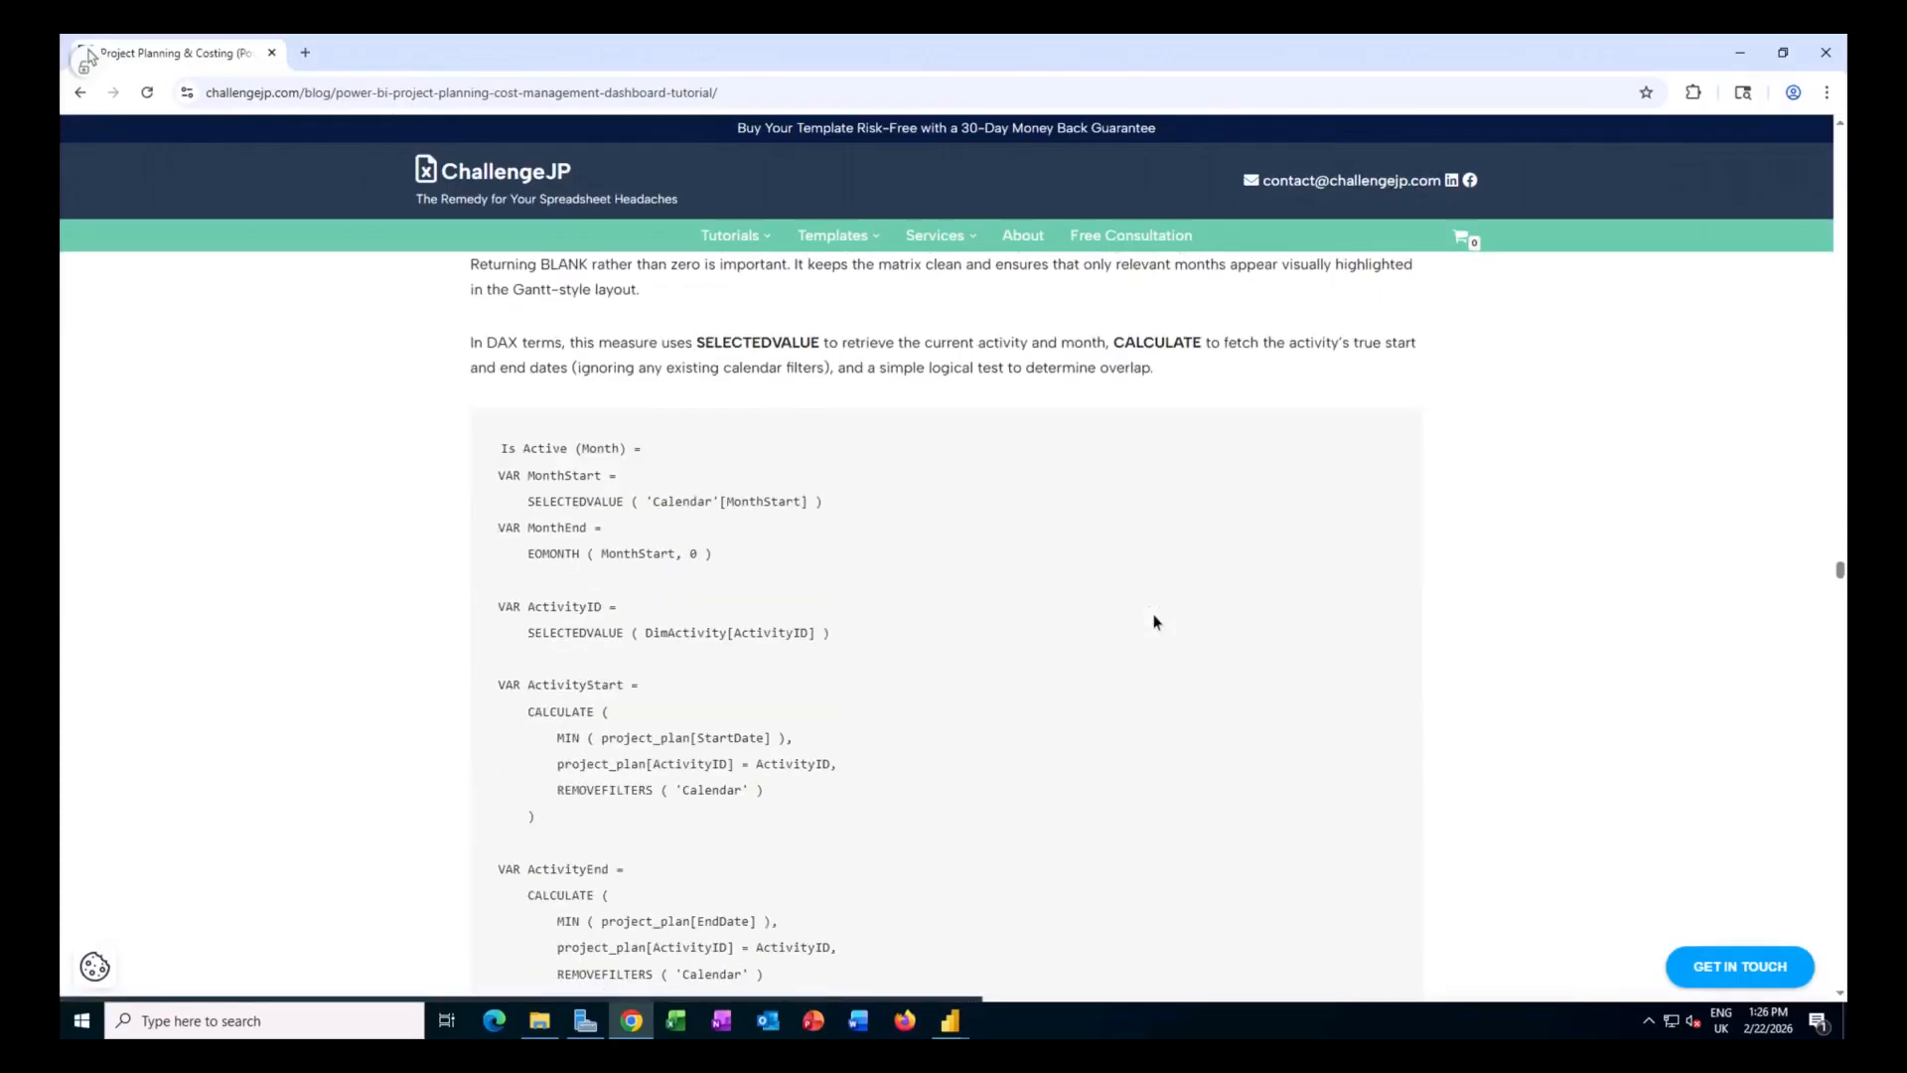
{"action": "scroll", "coordinate": [1155, 622], "scroll_direction": "down", "scroll_amount": 1}
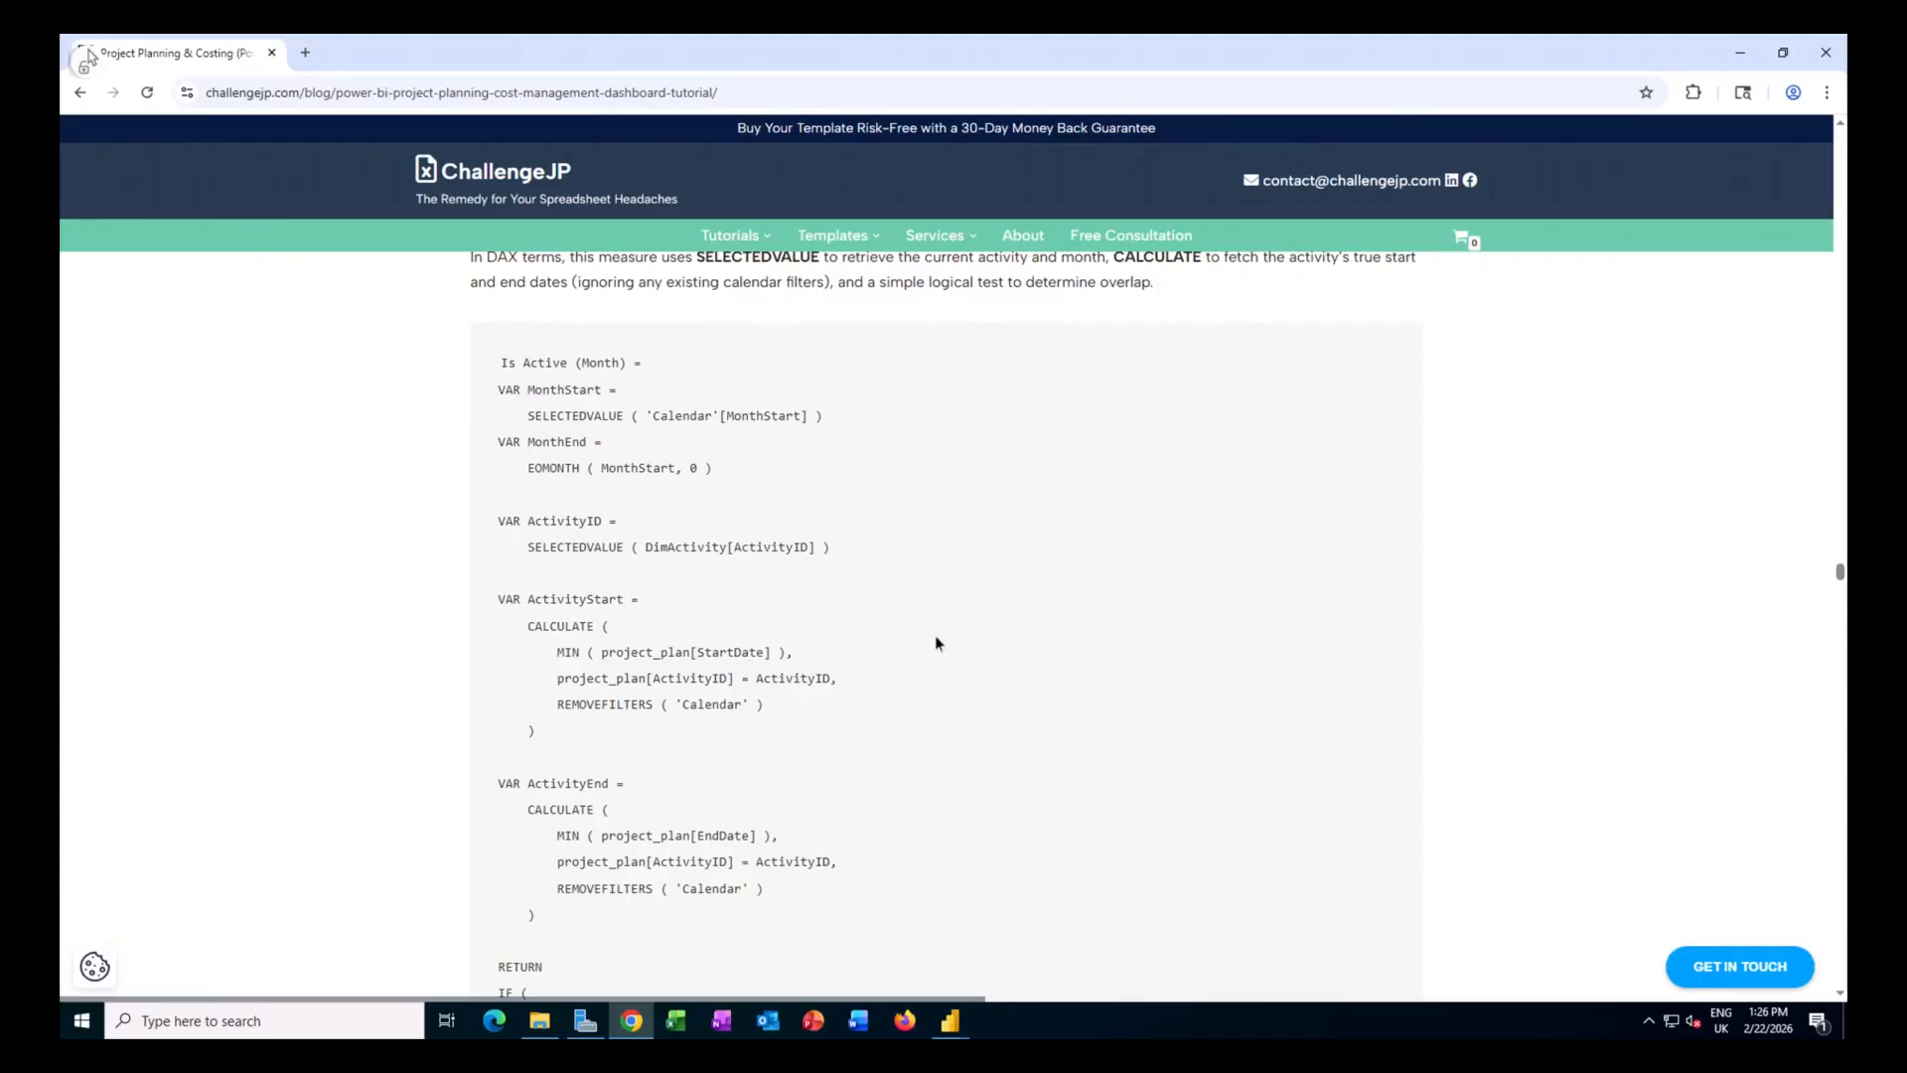
{"action": "scroll", "coordinate": [936, 644], "scroll_direction": "down", "scroll_amount": 1}
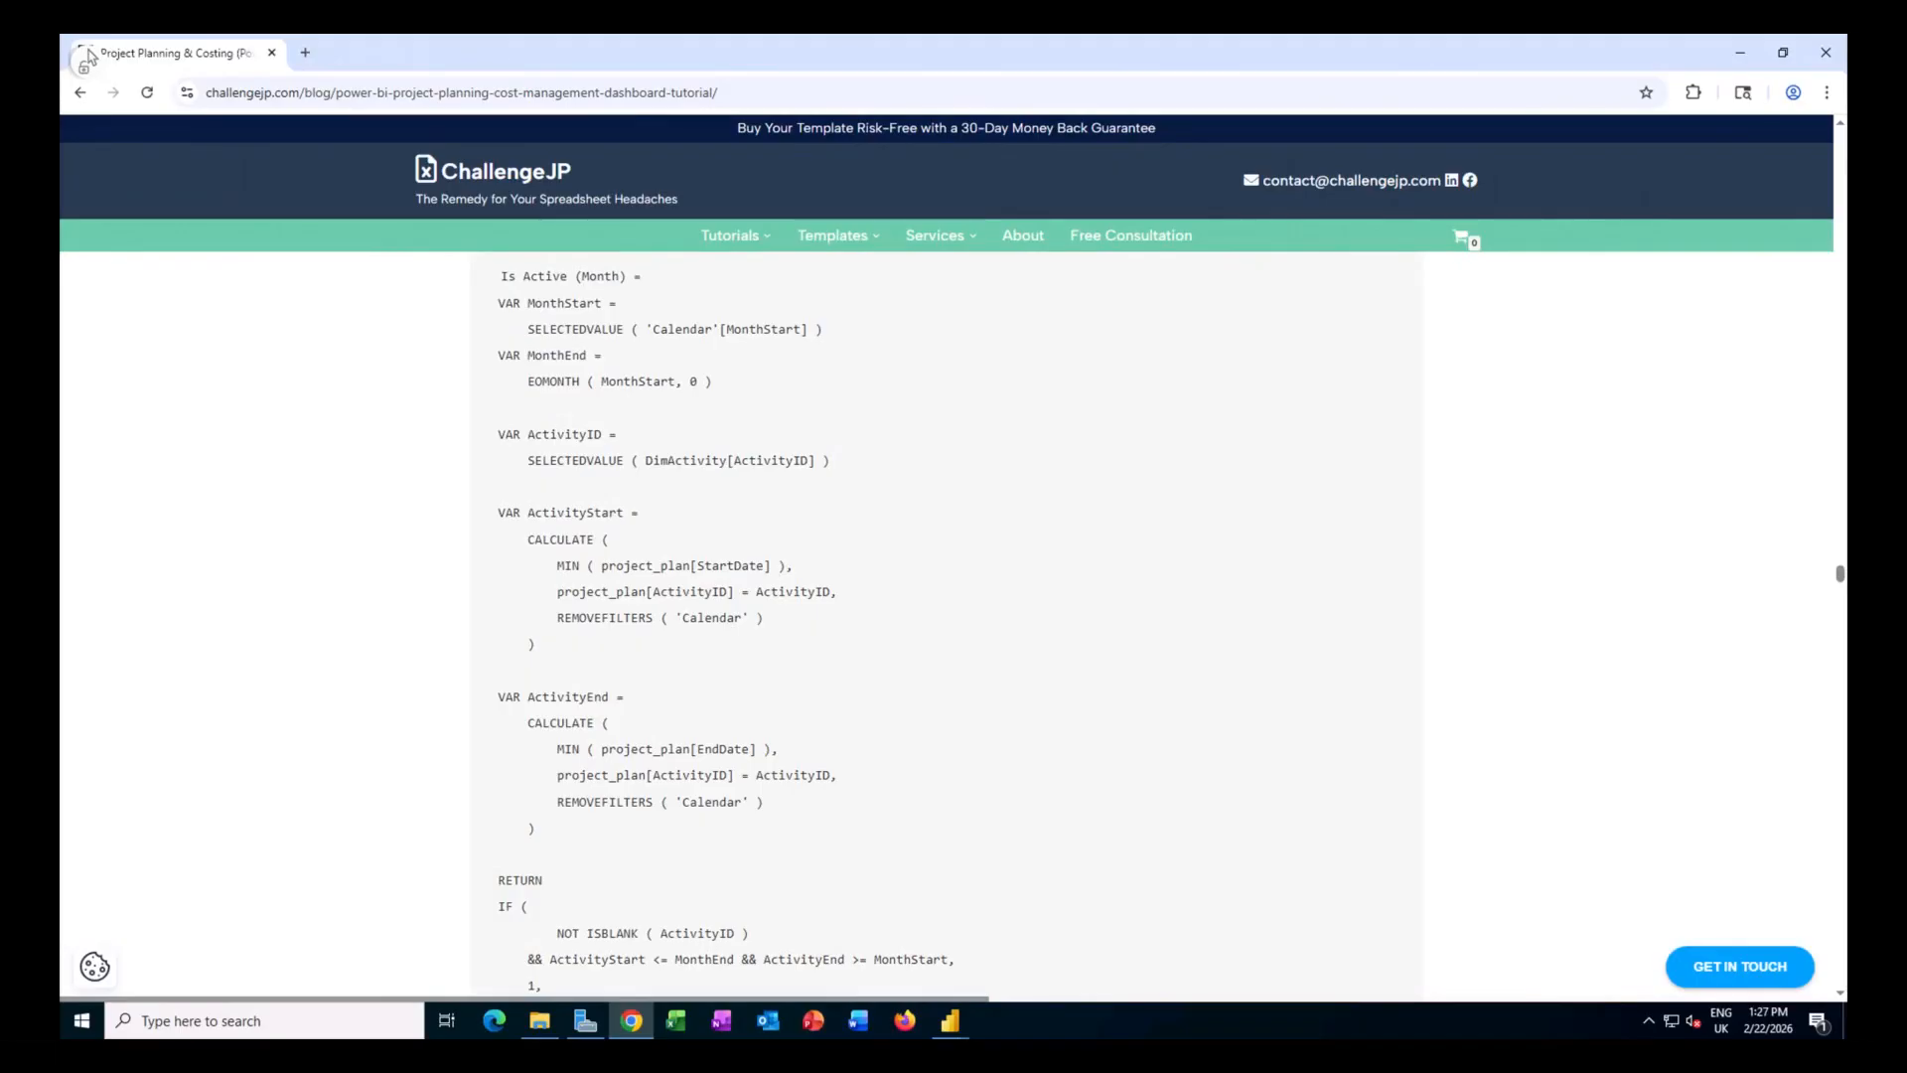
{"action": "scroll", "coordinate": [1006, 590], "scroll_direction": "down", "scroll_amount": 2}
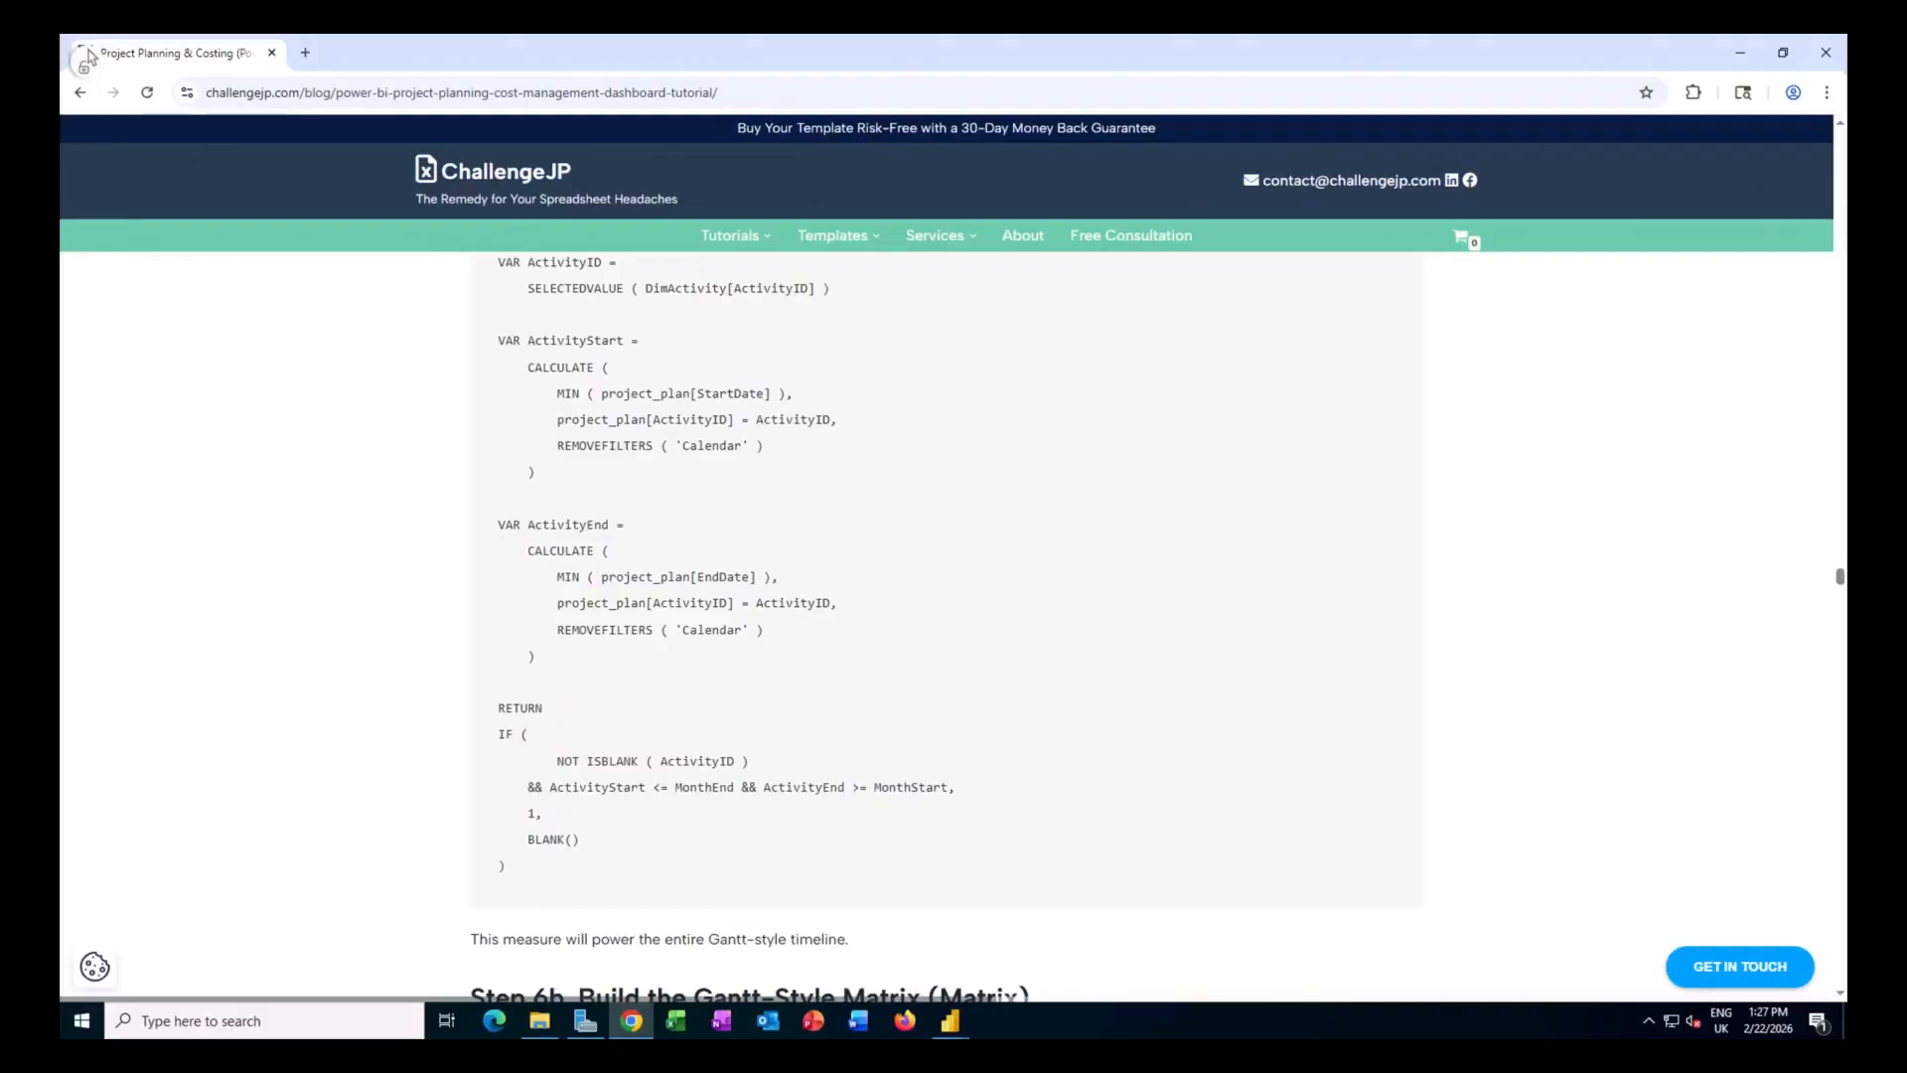
{"action": "scroll", "coordinate": [956, 983], "scroll_direction": "up", "scroll_amount": 1}
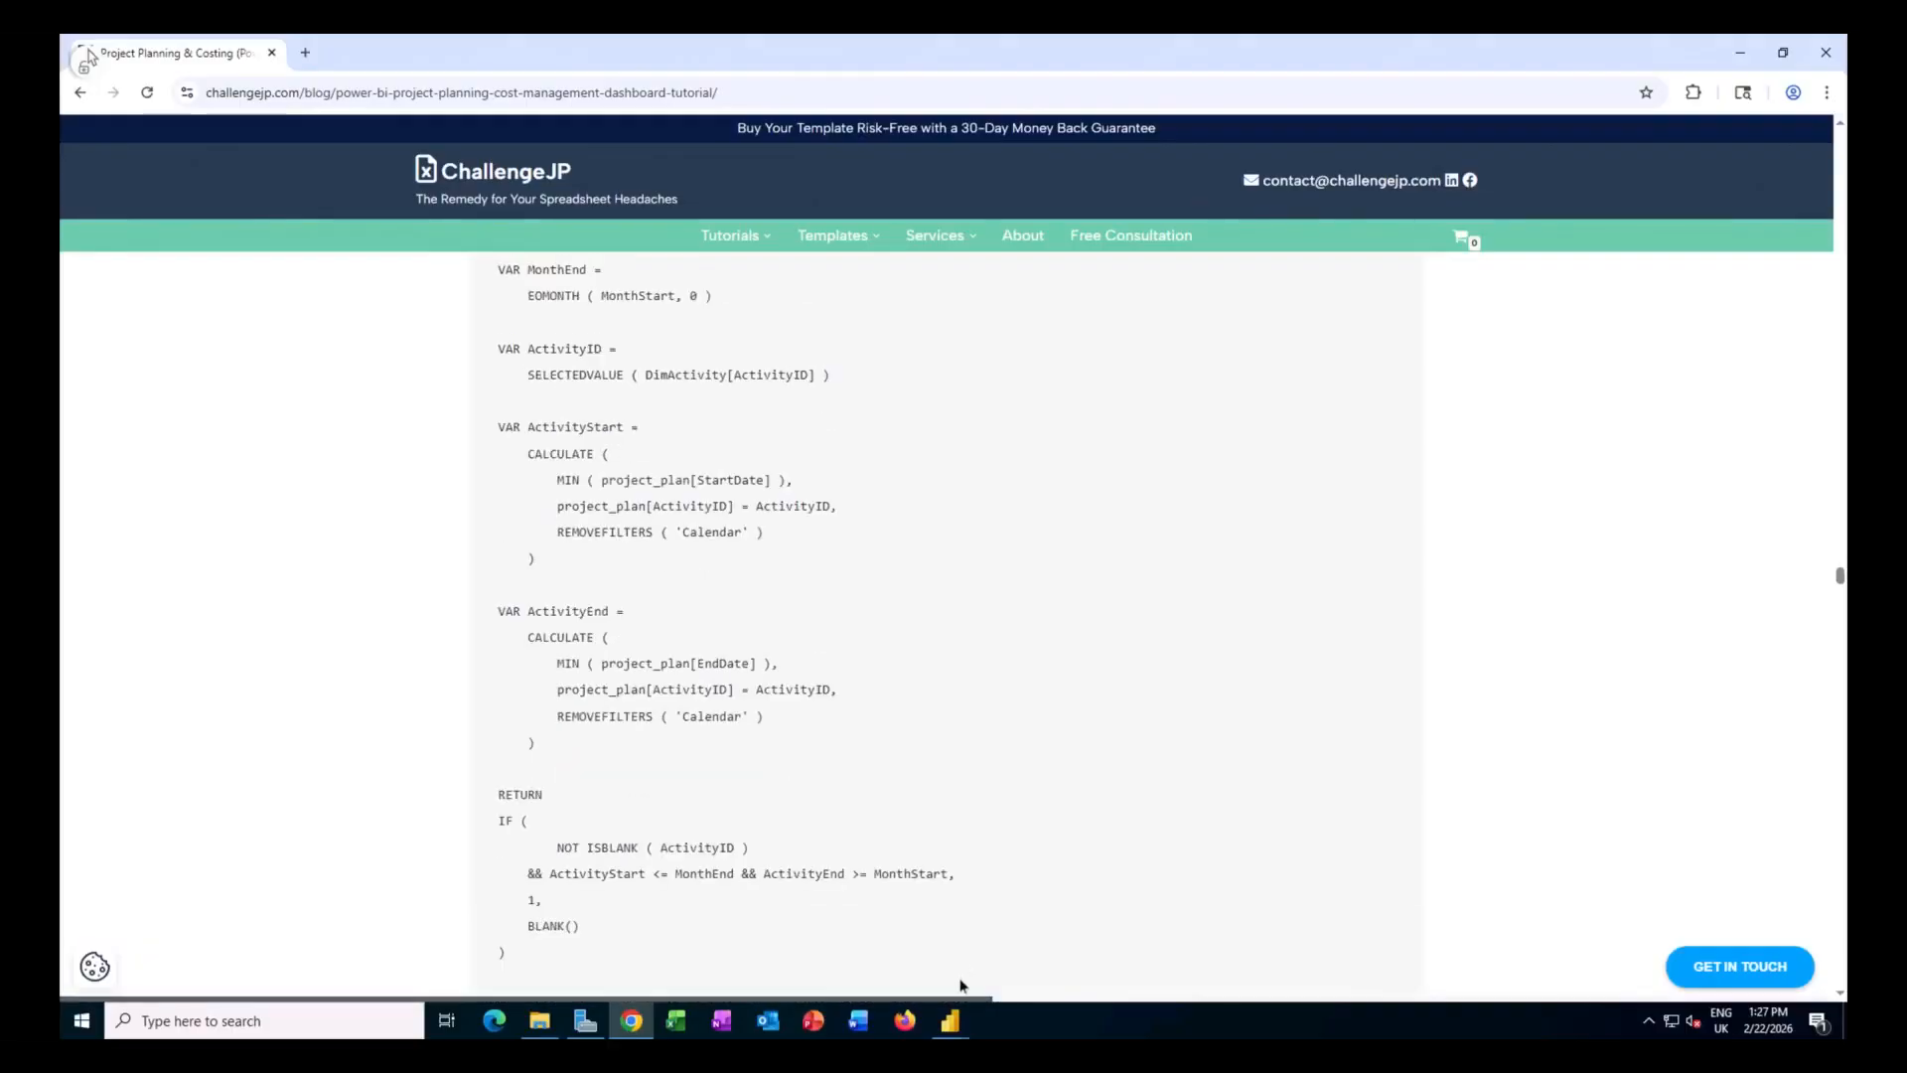
Switch back to Power BI and inspect the row, column and value fields of the Project Timeline matrix.
{"action": "mouse_move", "coordinate": [951, 1018]}
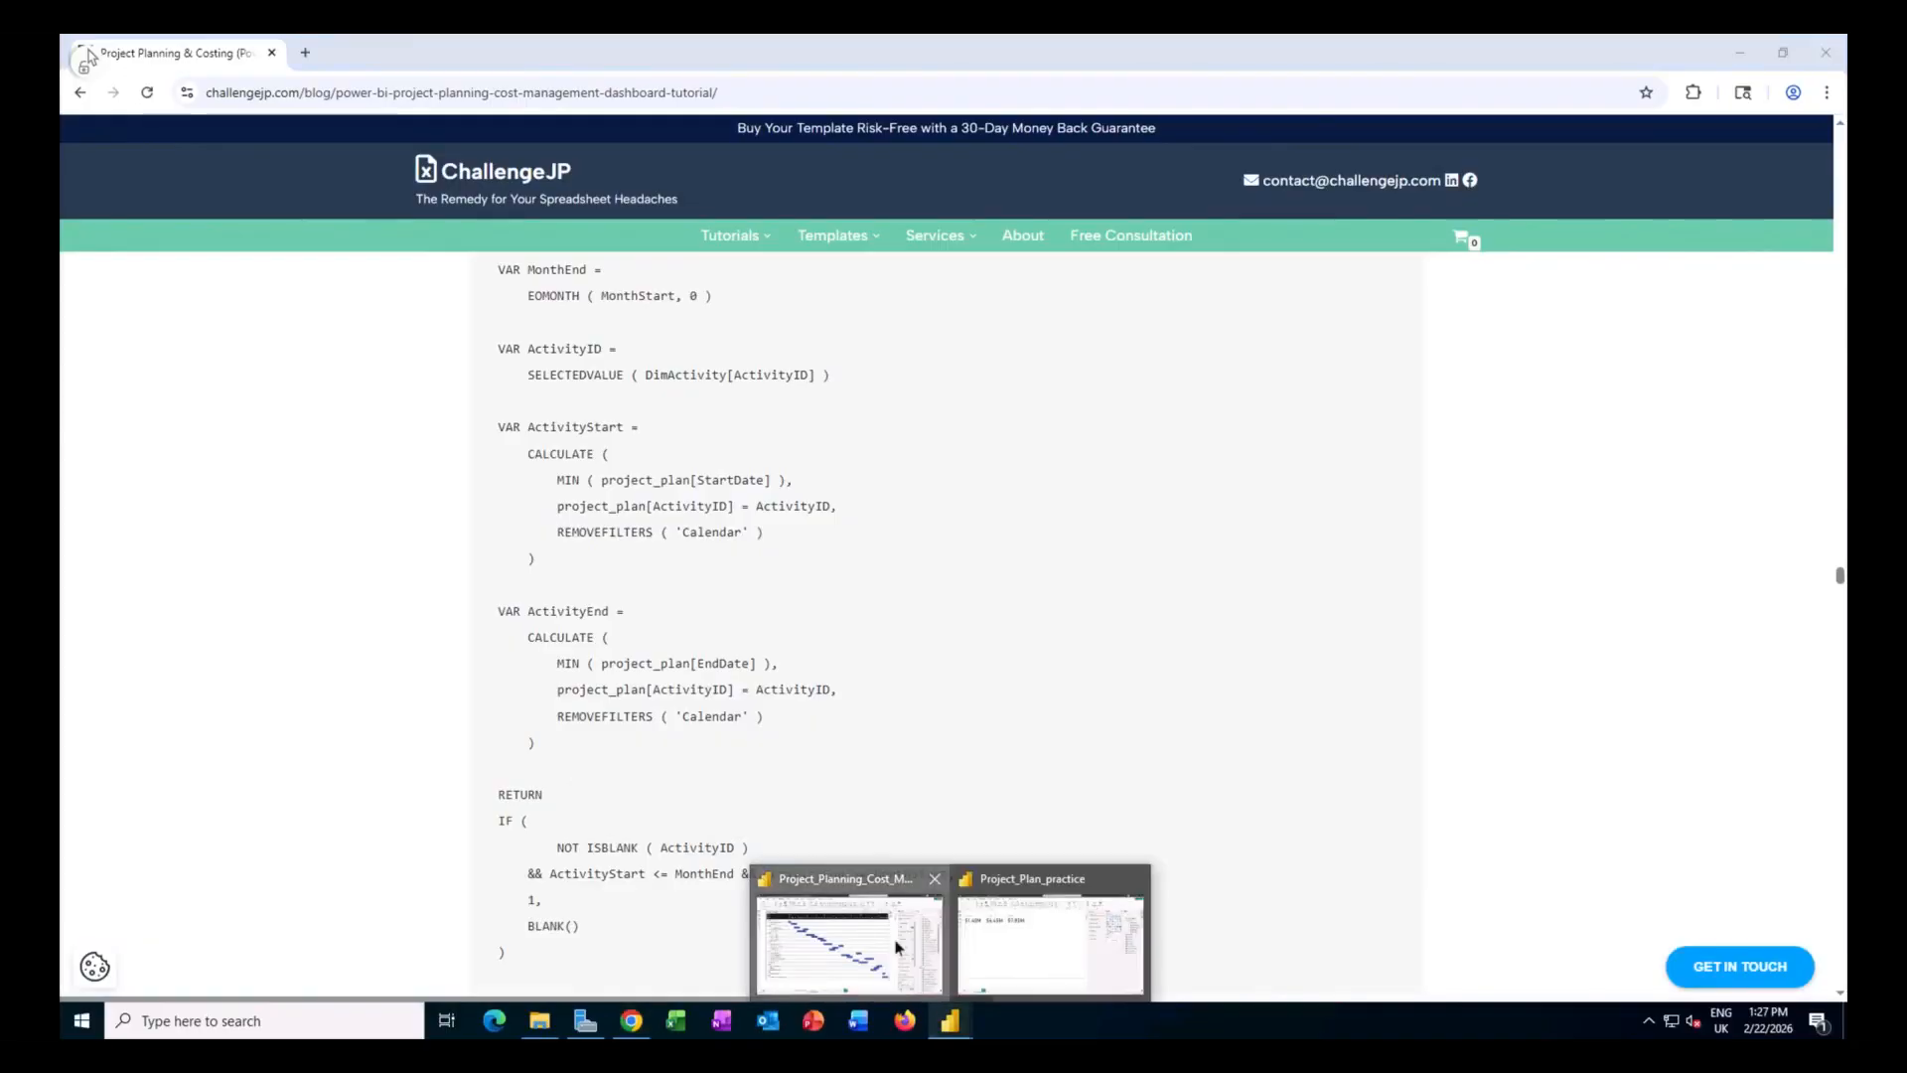
{"action": "left_click", "coordinate": [850, 939]}
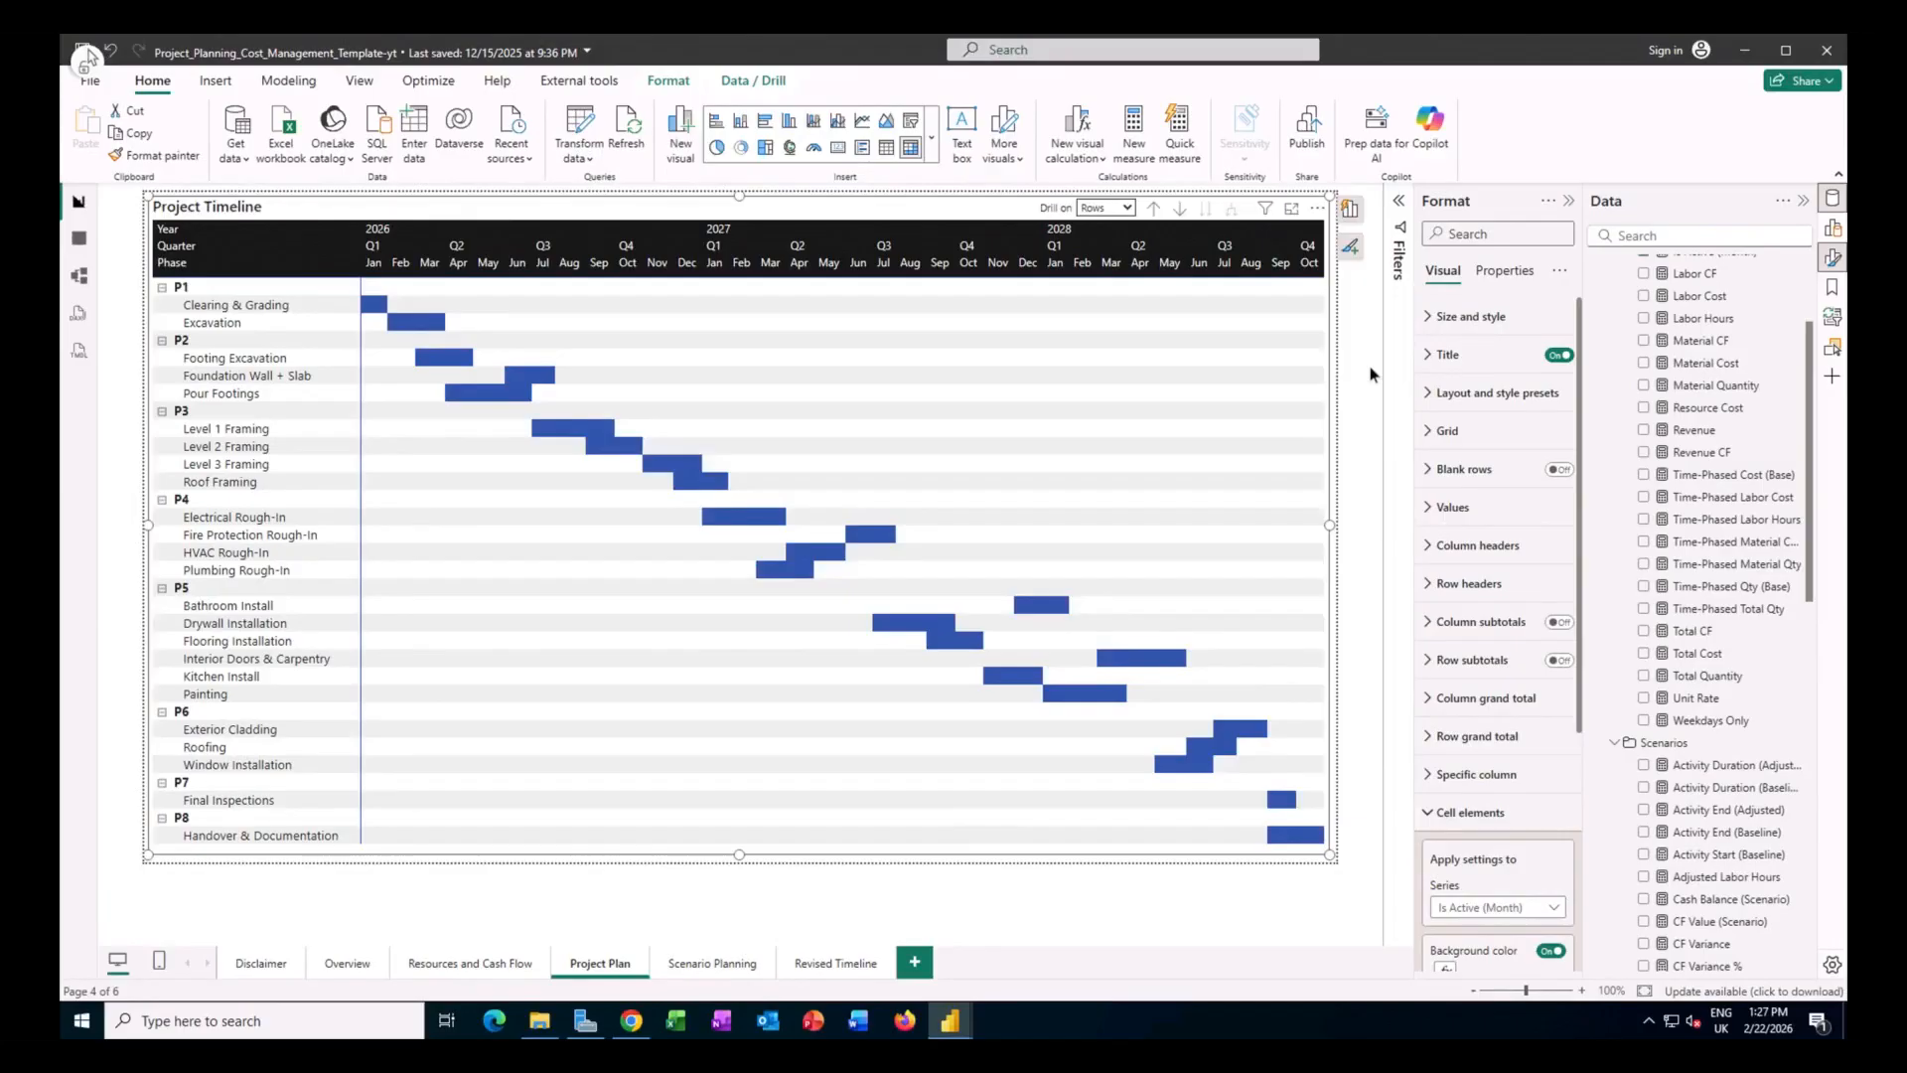
{"action": "left_click", "coordinate": [1351, 211]}
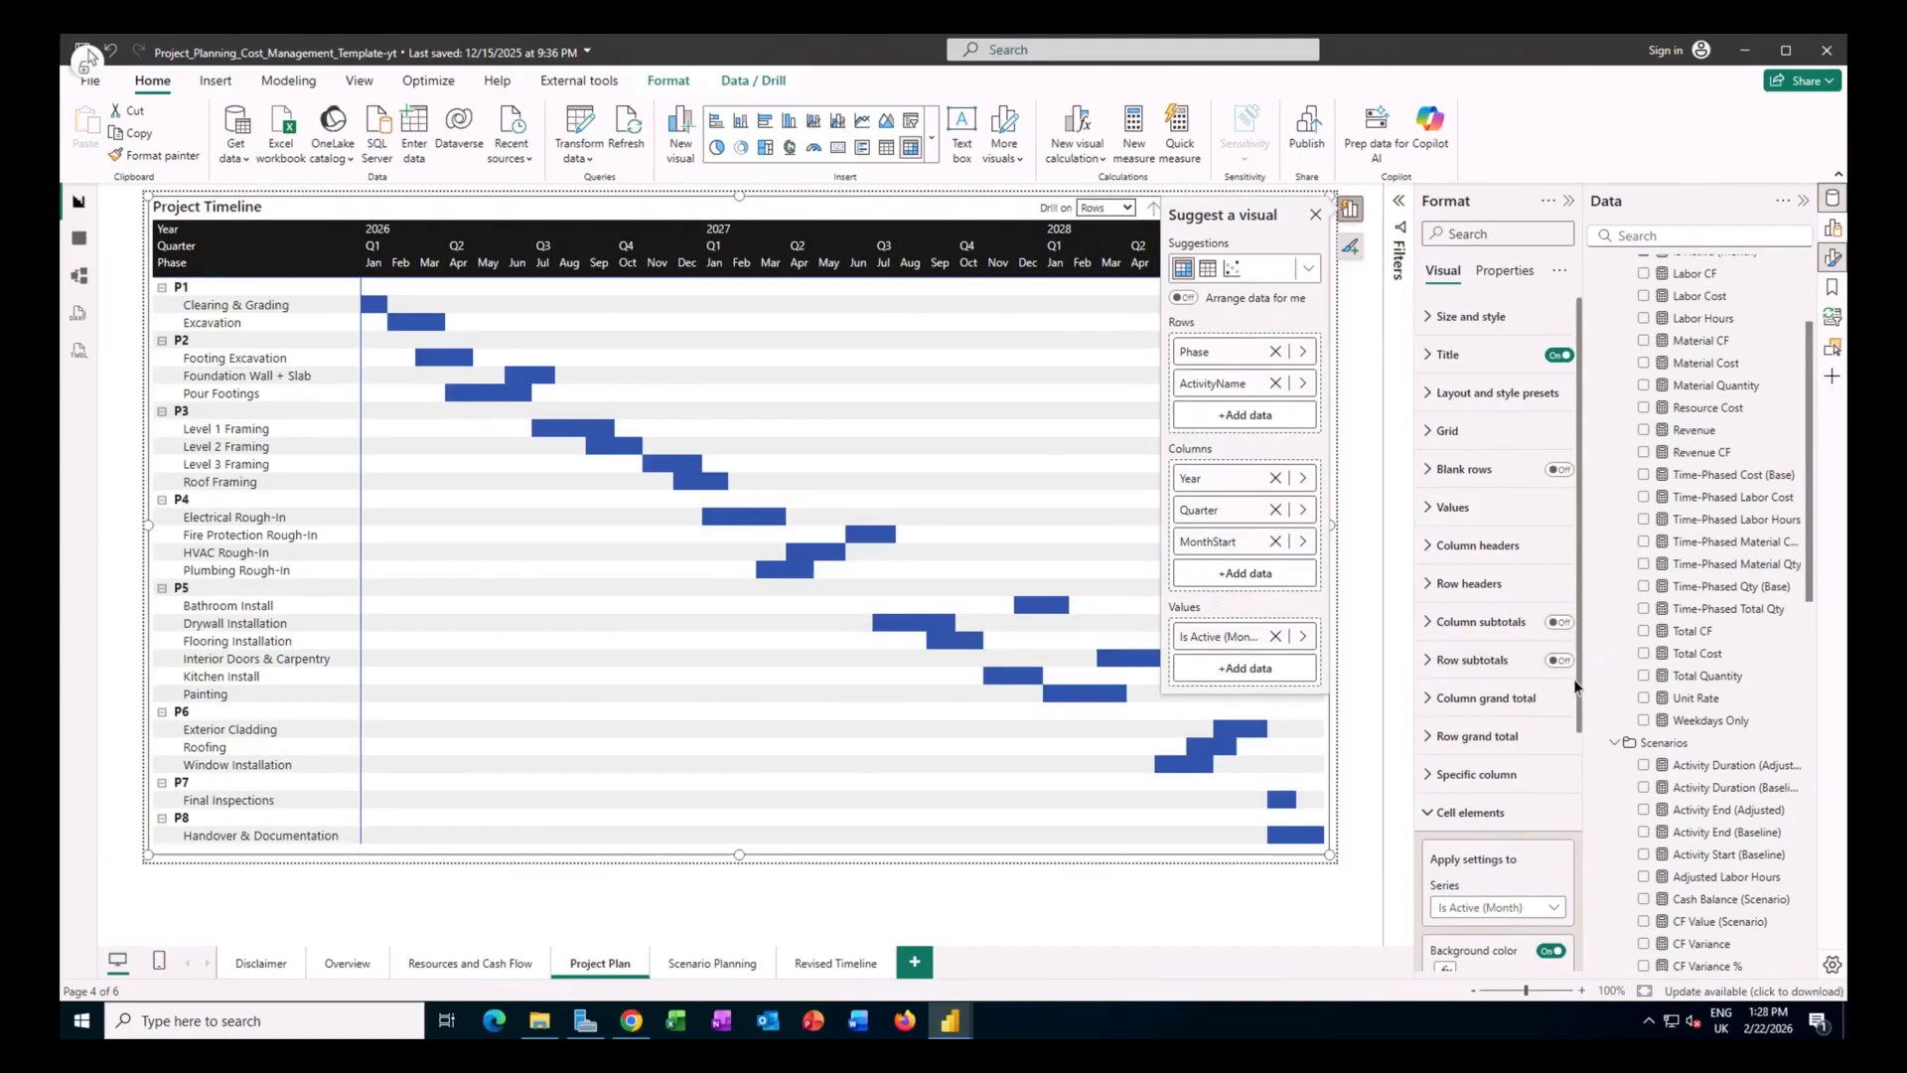
Turn off the font color and background color conditional formatting for Is Active (Month) in the Project Timeline matrix.
{"action": "scroll", "coordinate": [1581, 752], "scroll_direction": "down", "scroll_amount": 2}
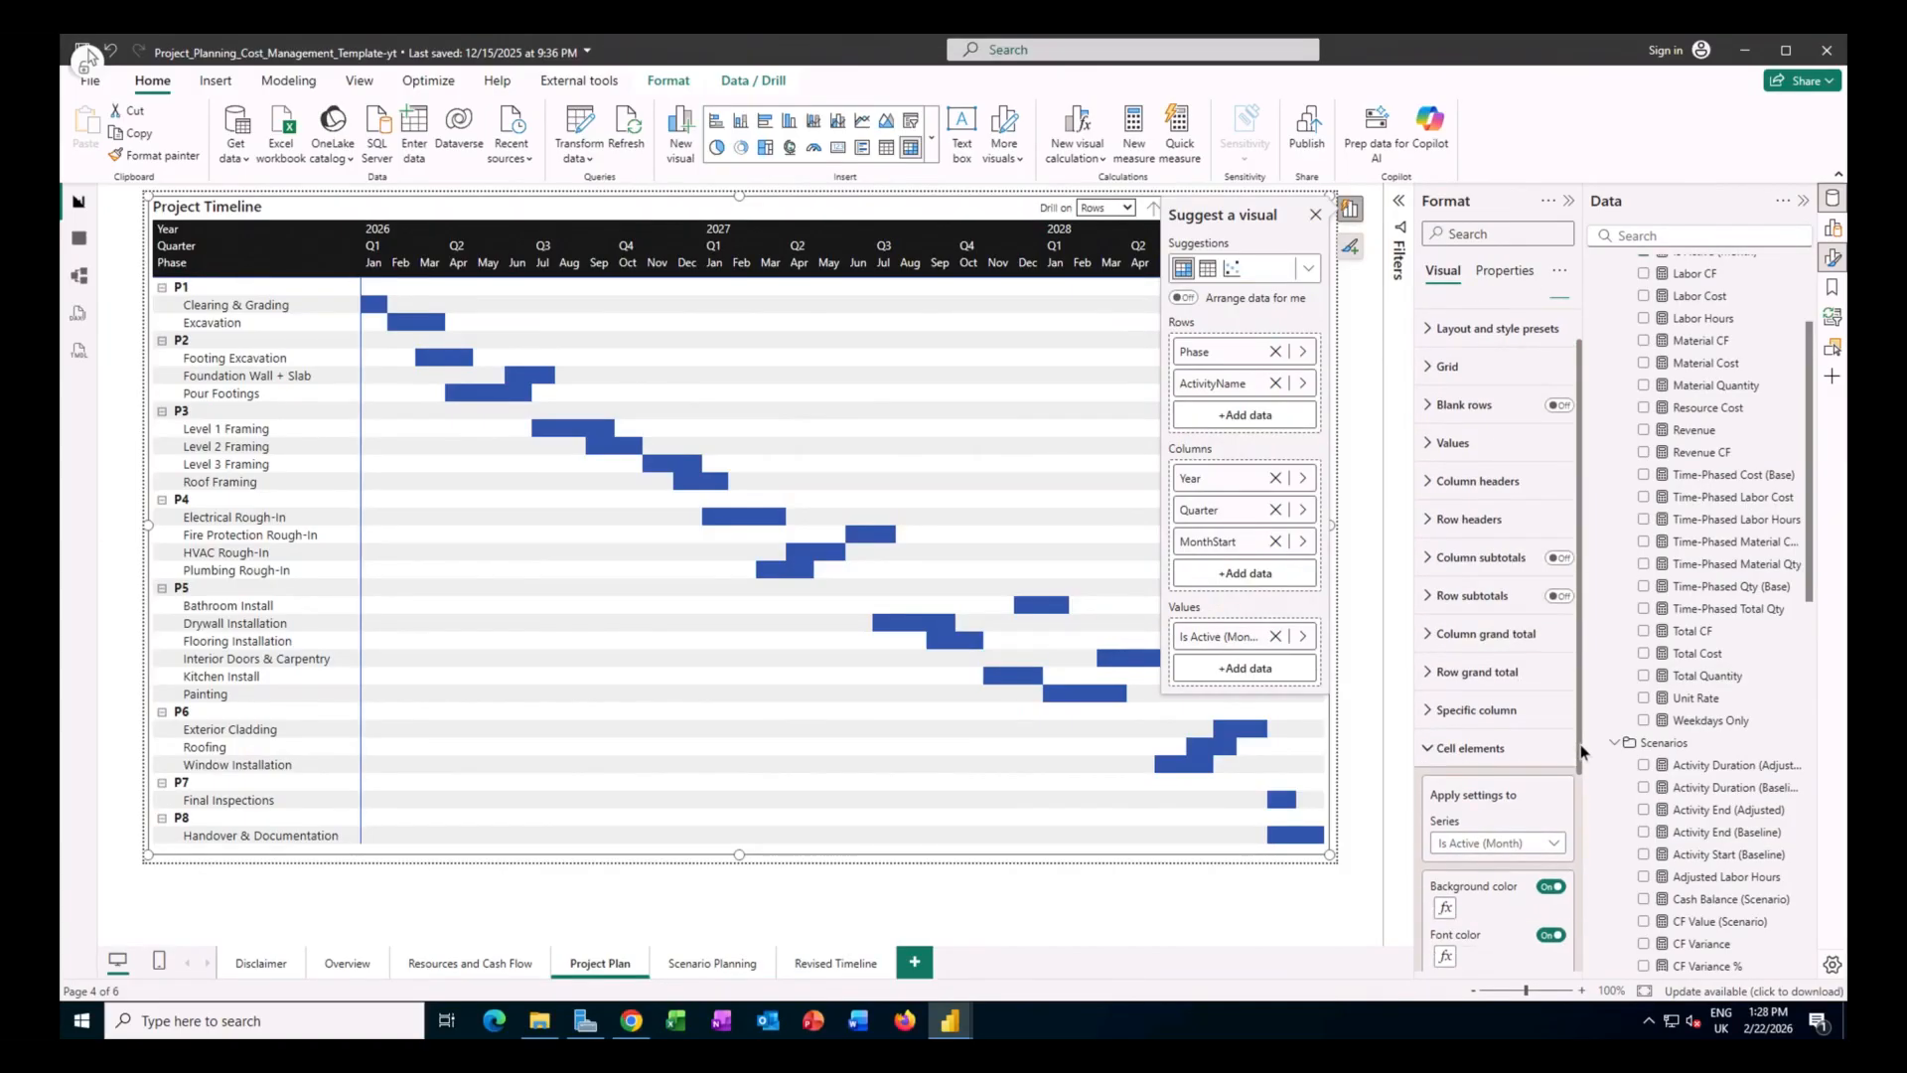
{"action": "scroll", "coordinate": [1570, 866], "scroll_direction": "down", "scroll_amount": 5}
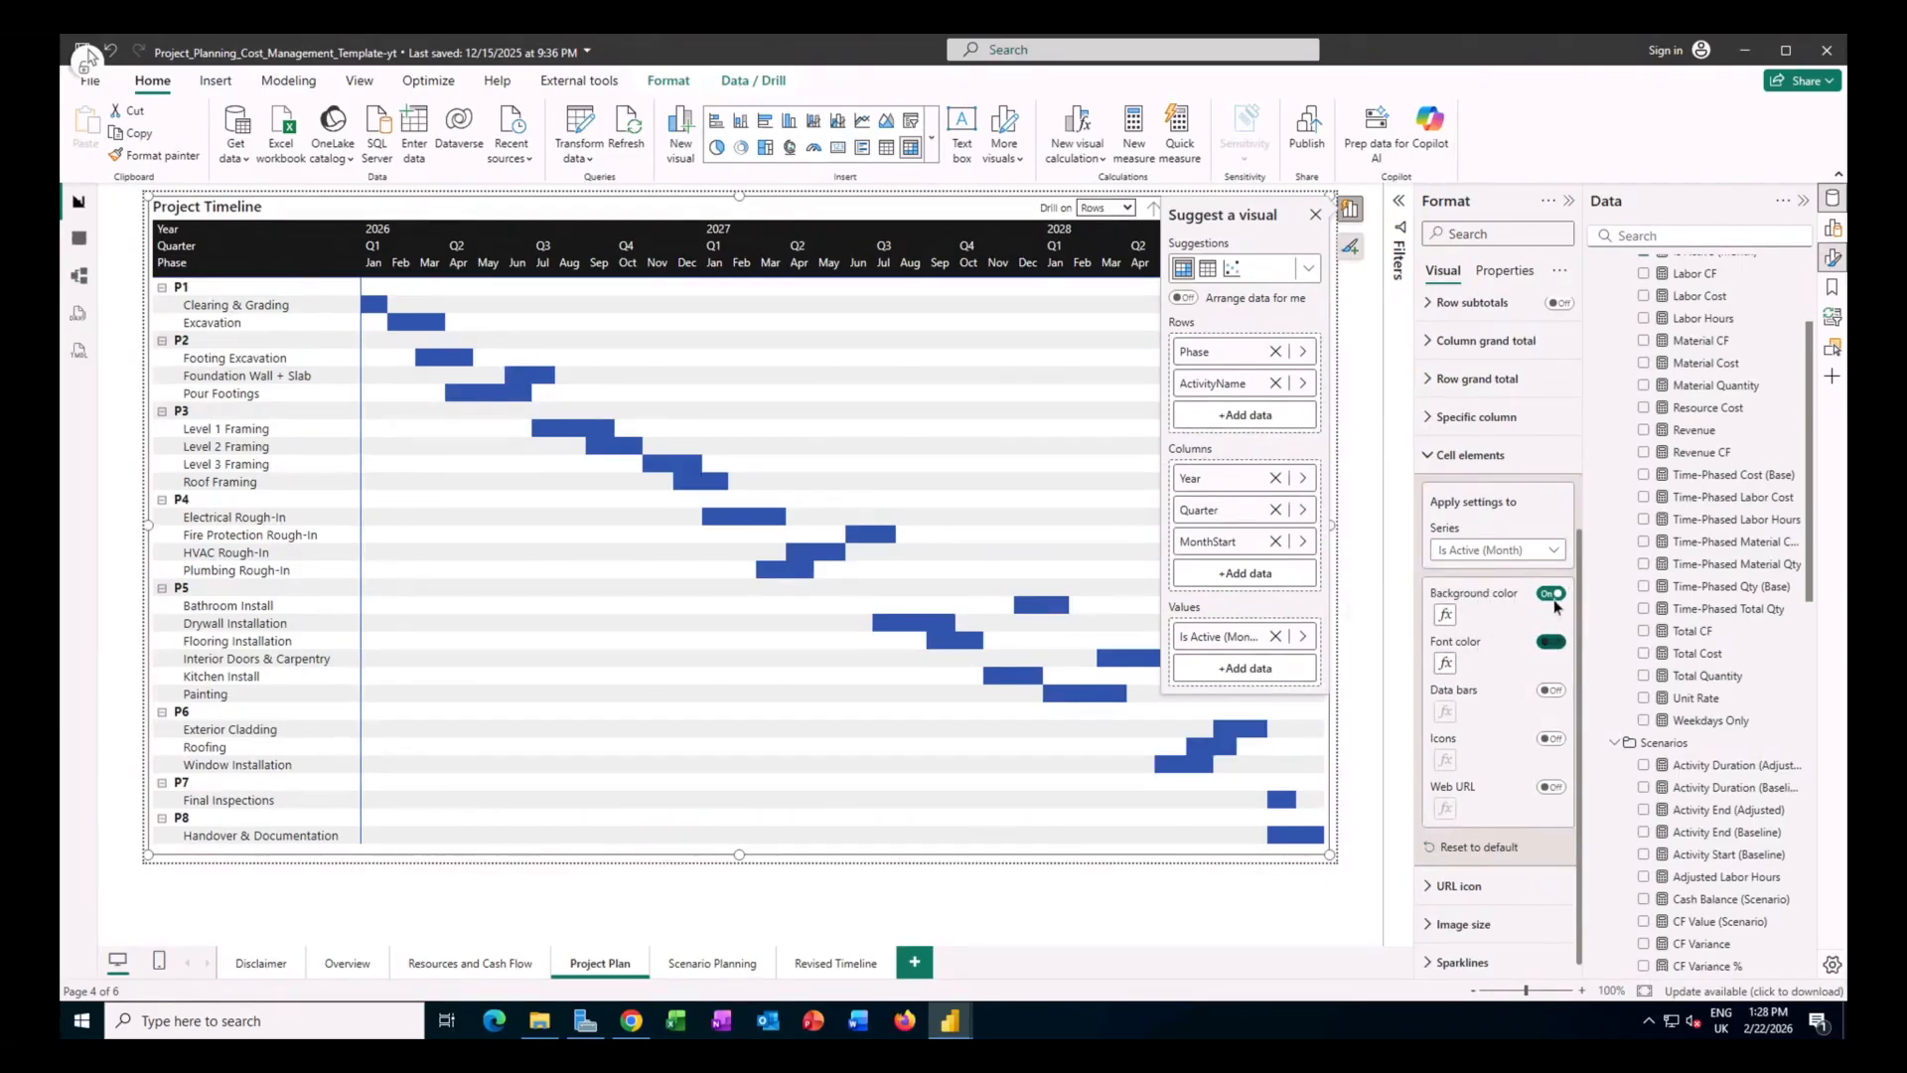
{"action": "left_click", "coordinate": [1552, 640]}
{"action": "left_click", "coordinate": [1554, 595]}
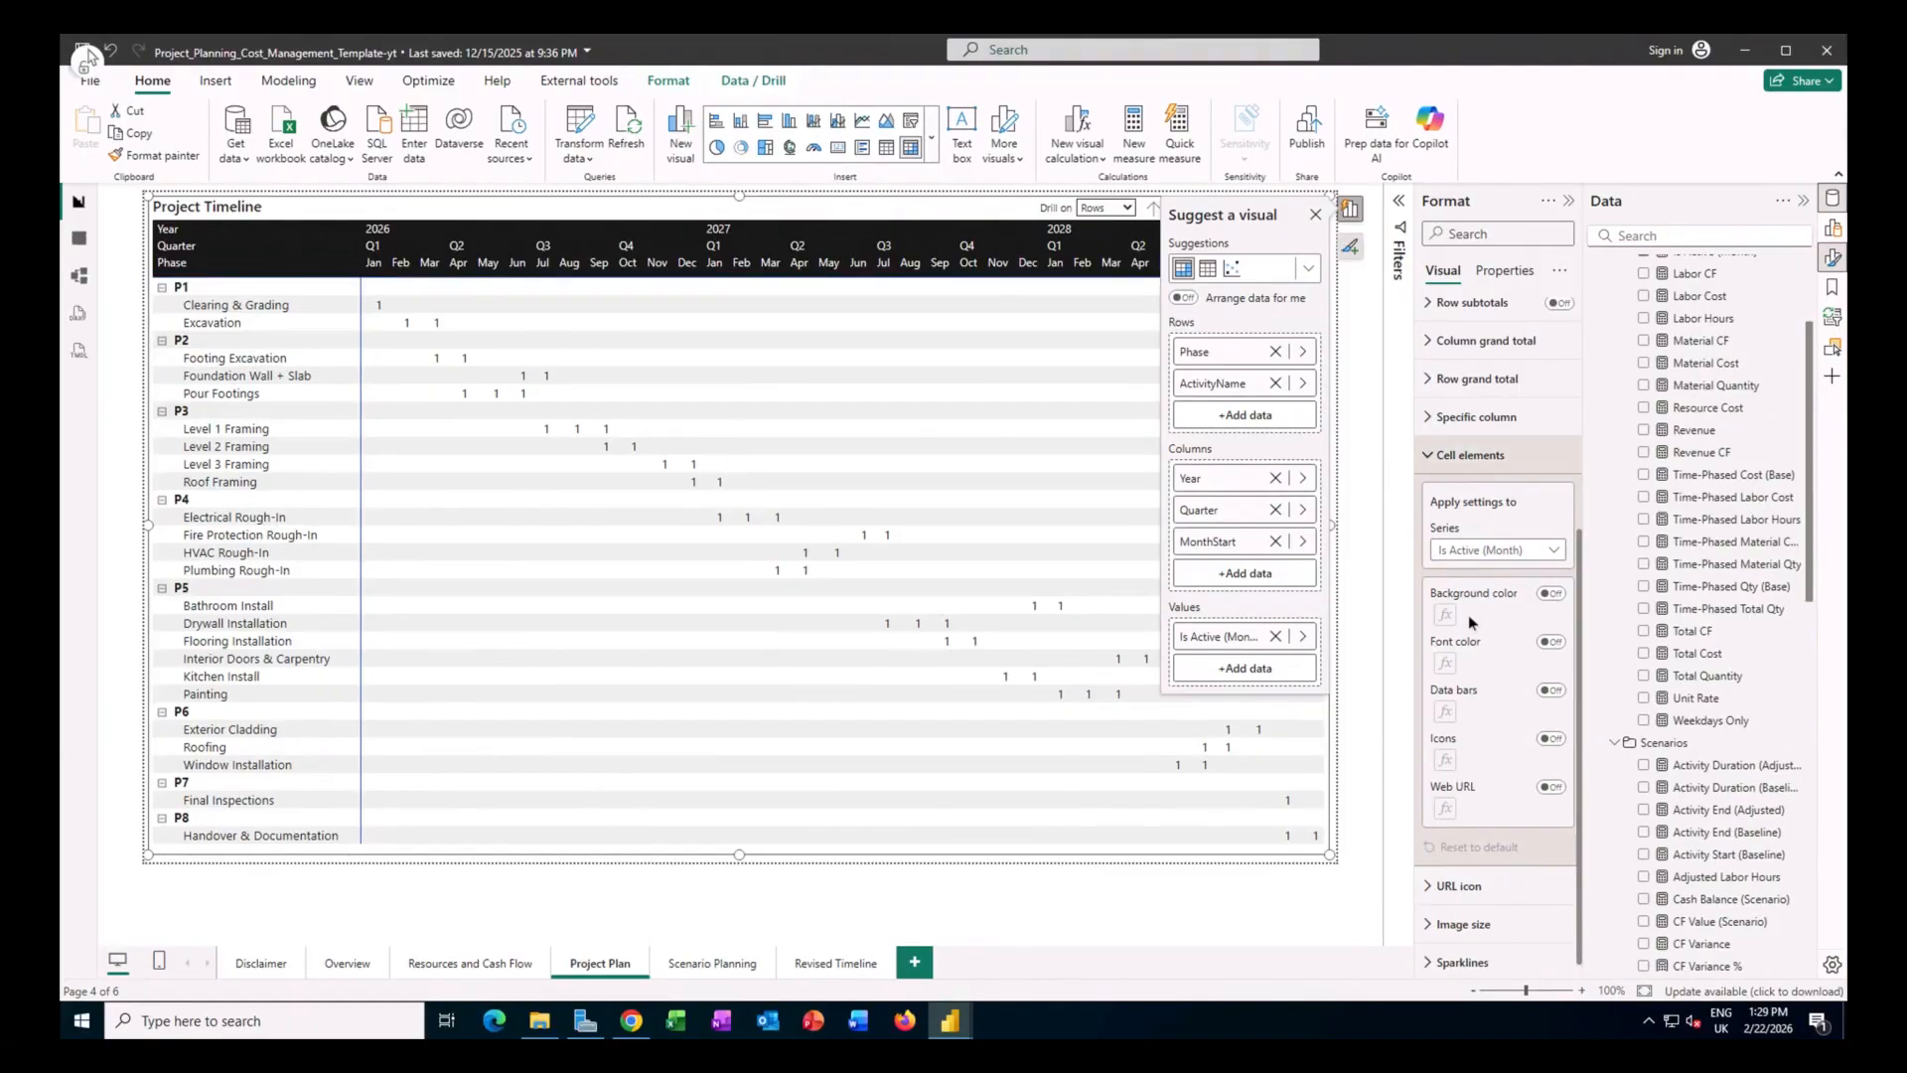
Turn background color back on for Is Active (Month) and change its conditional format style to Rules.
{"action": "left_click", "coordinate": [1552, 594]}
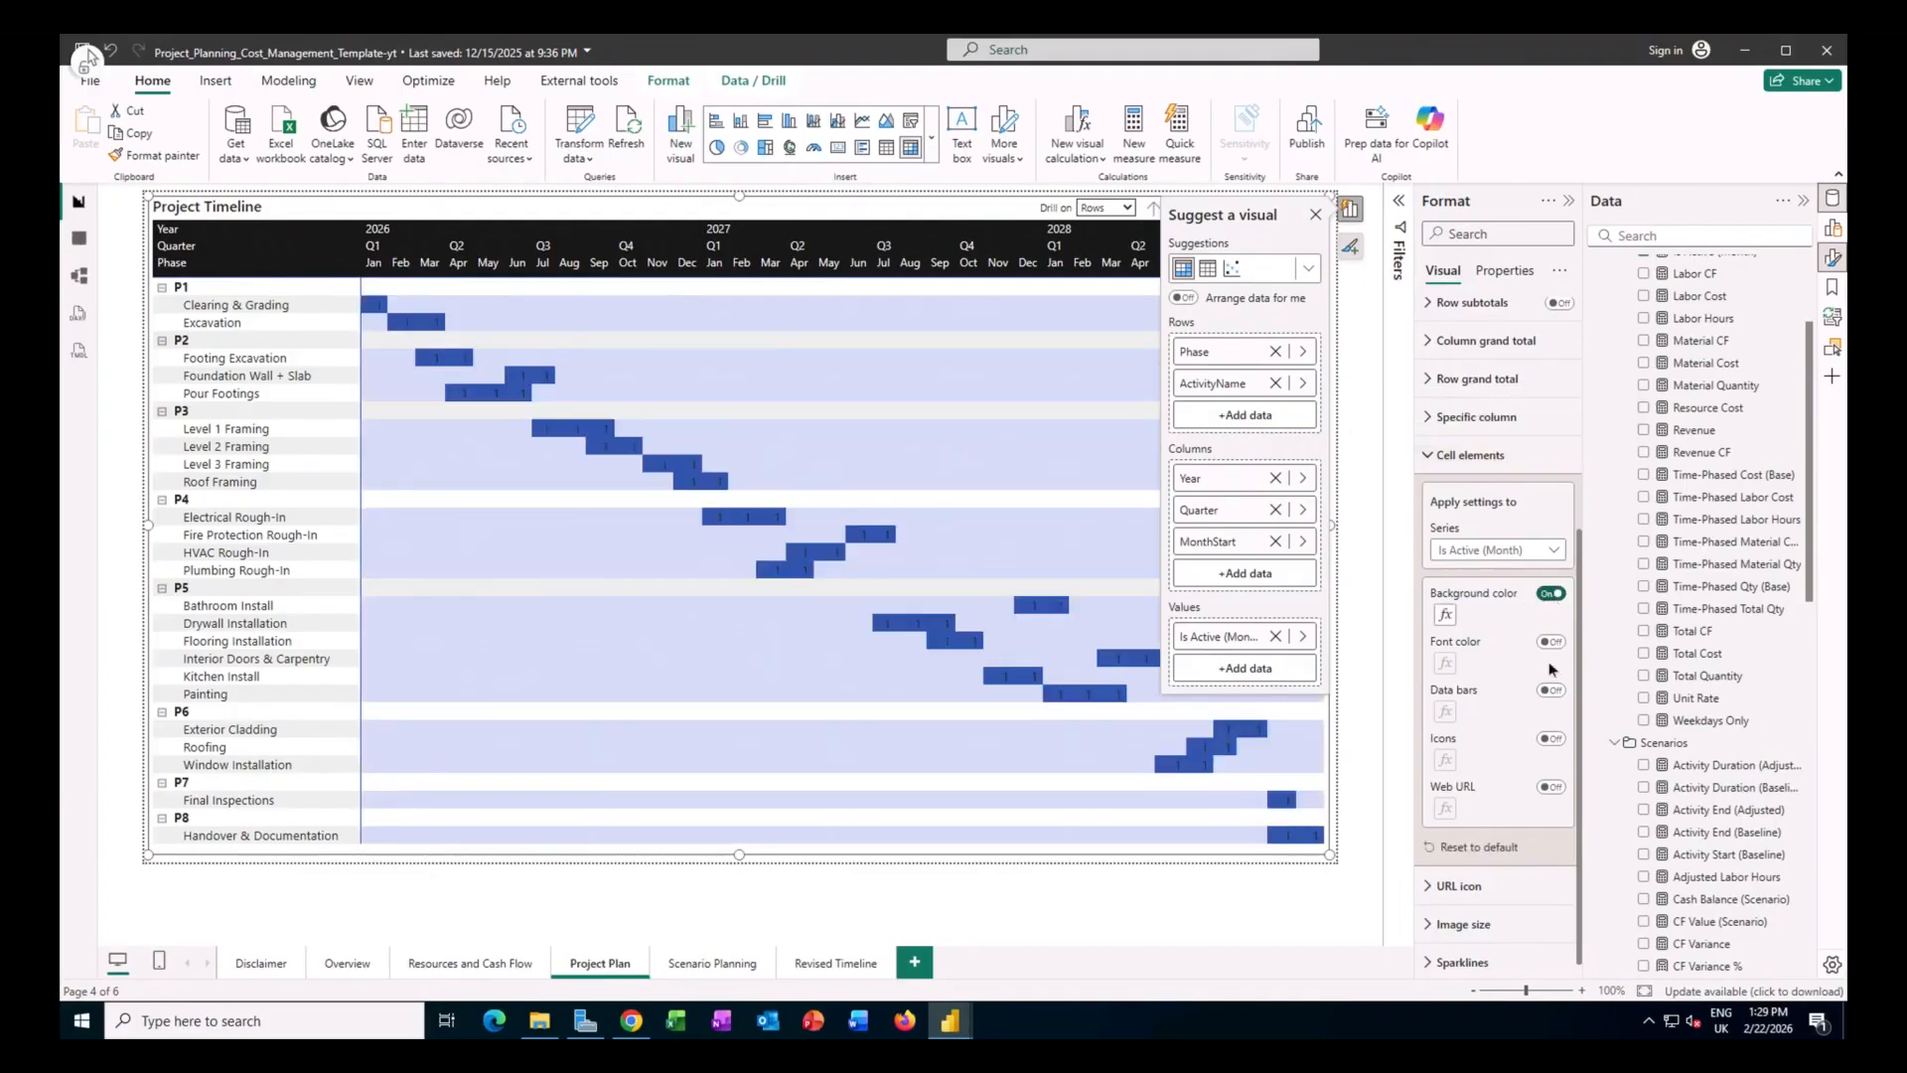
{"action": "left_click", "coordinate": [1446, 616]}
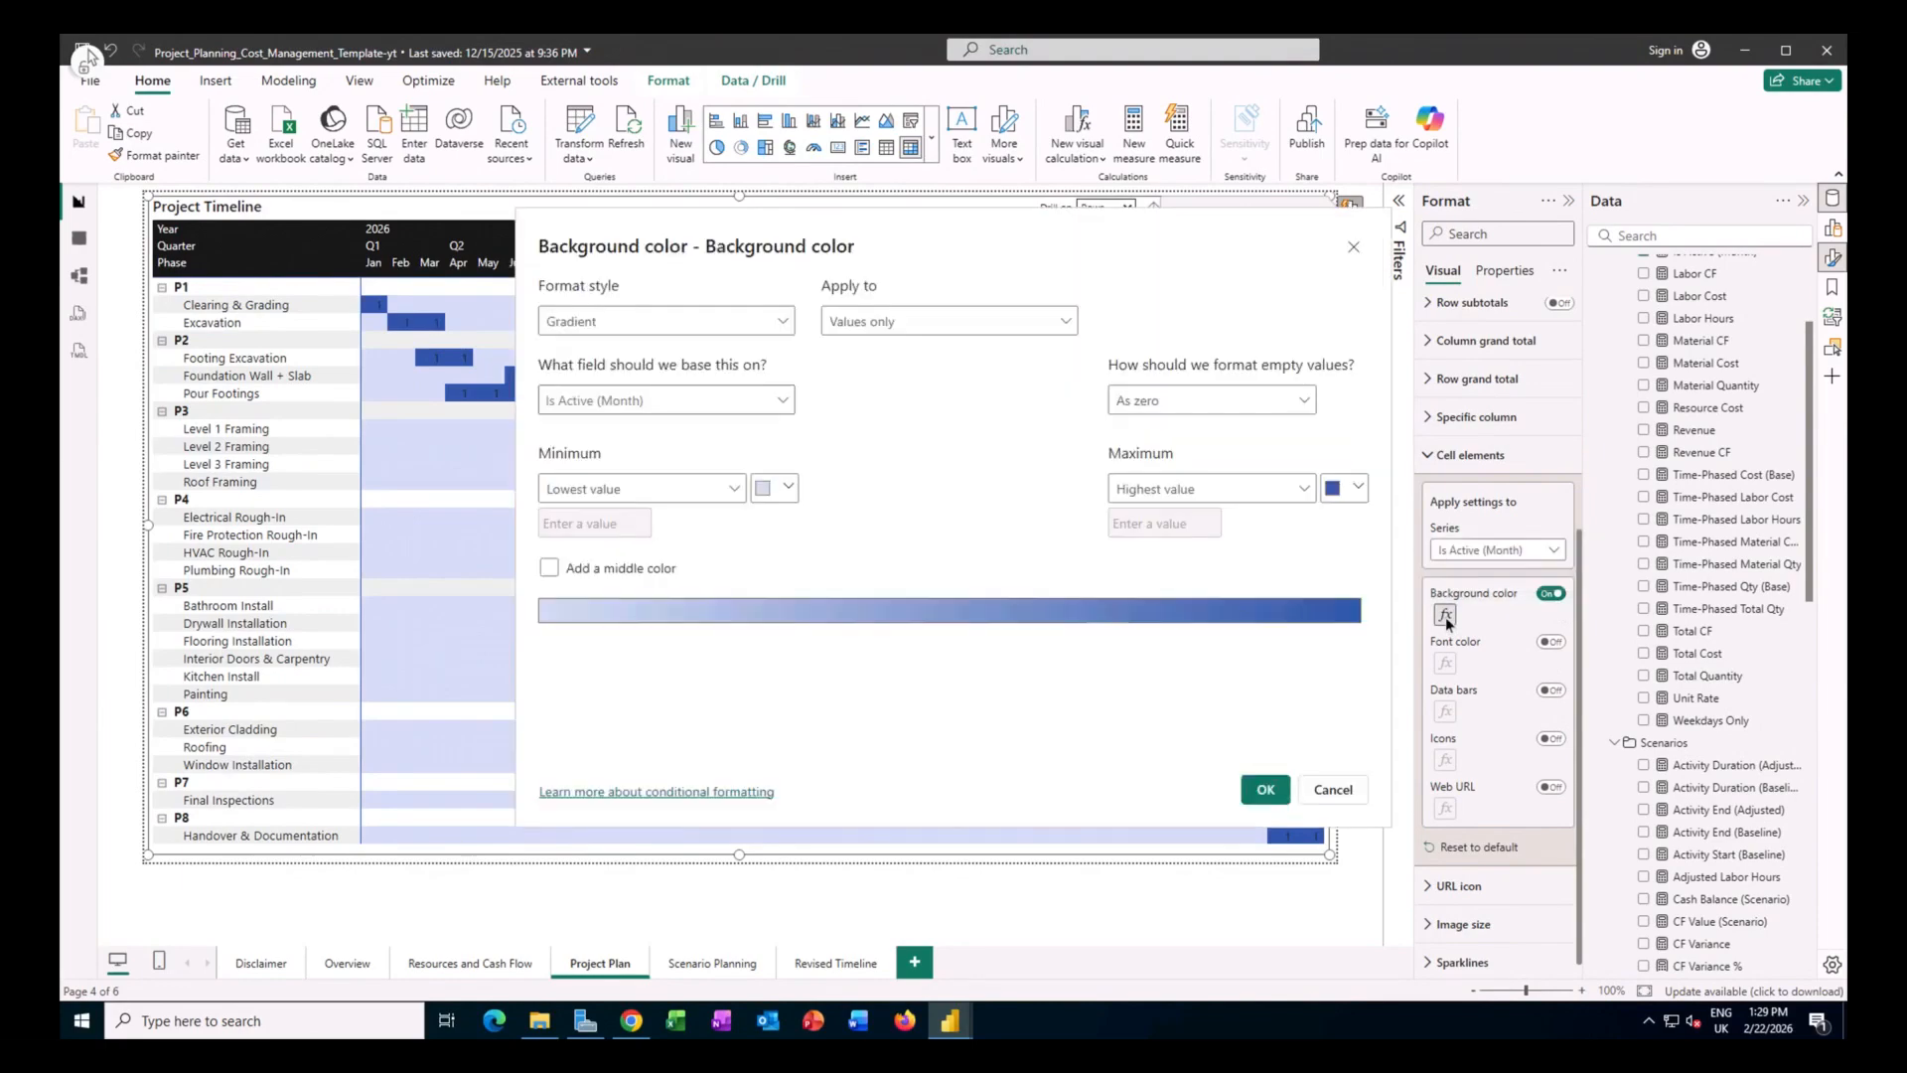
{"action": "left_click", "coordinate": [755, 322]}
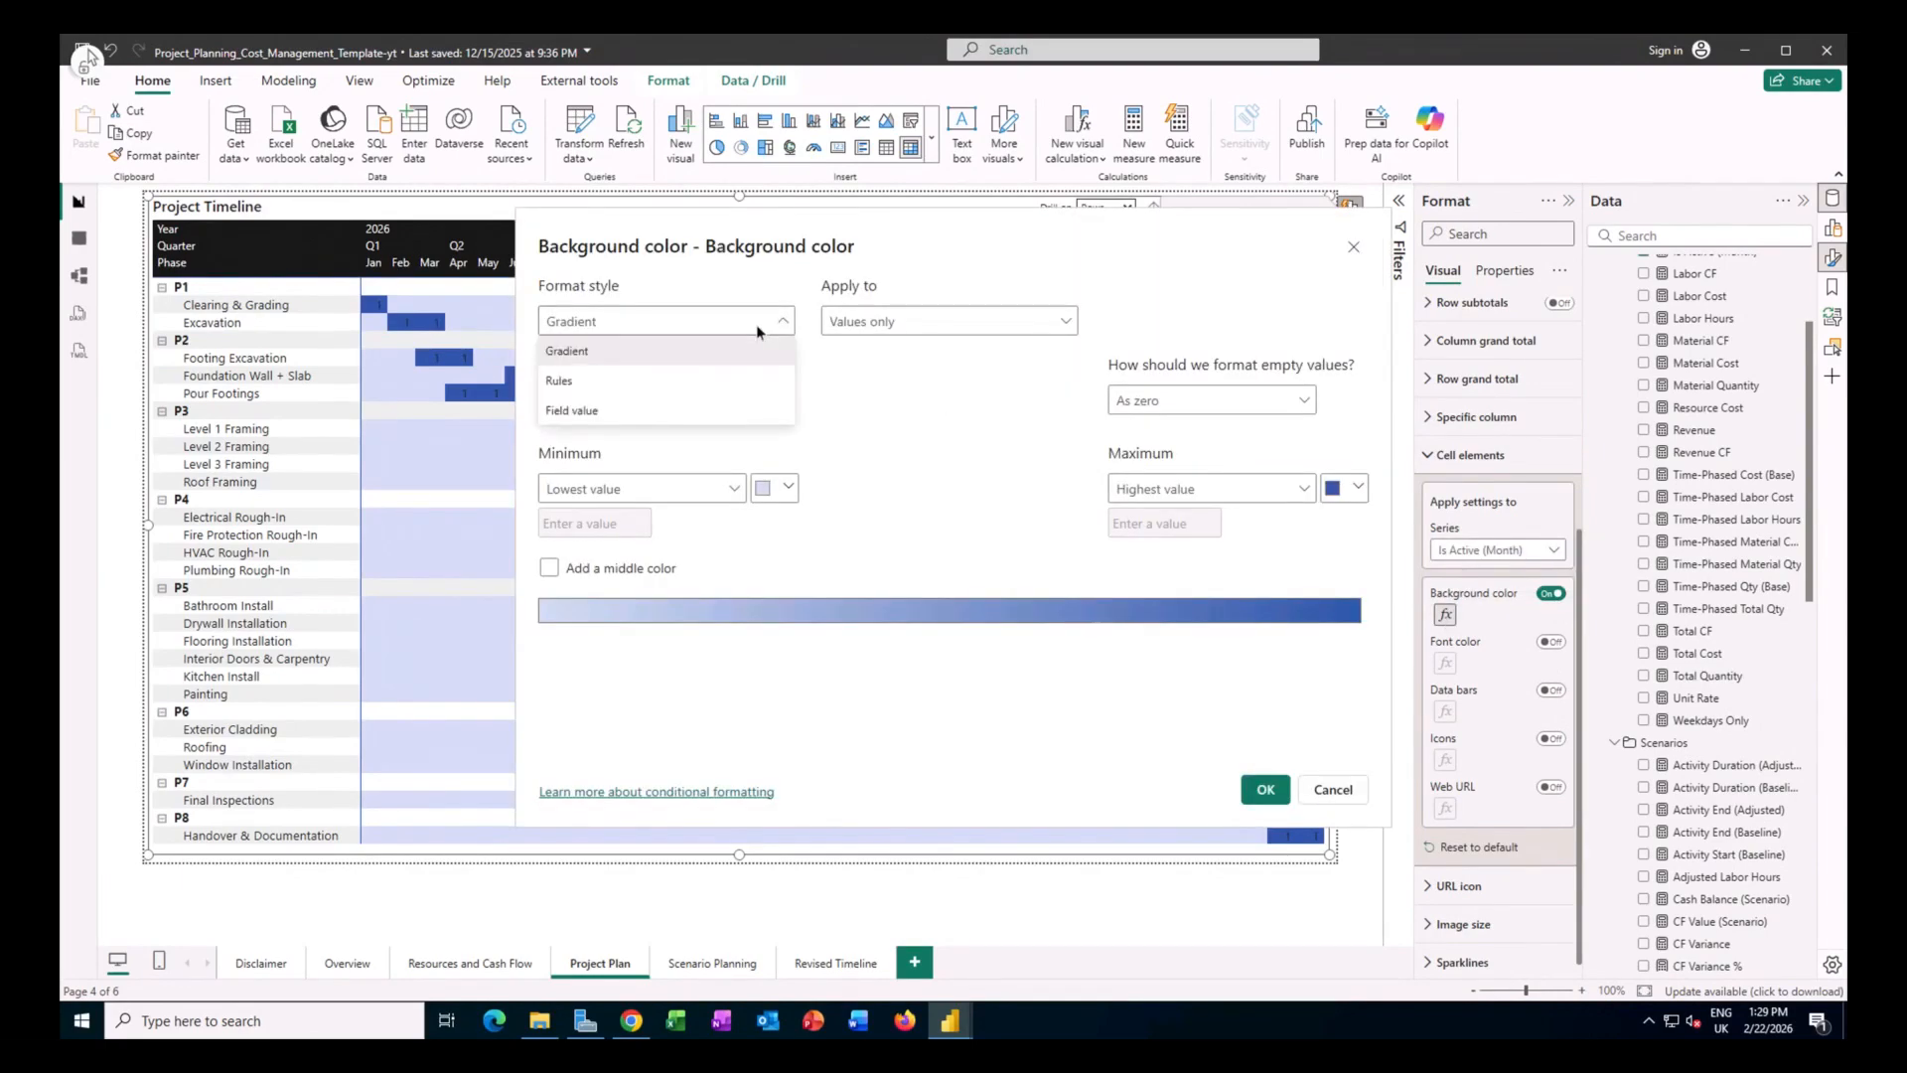
{"action": "left_click", "coordinate": [683, 378]}
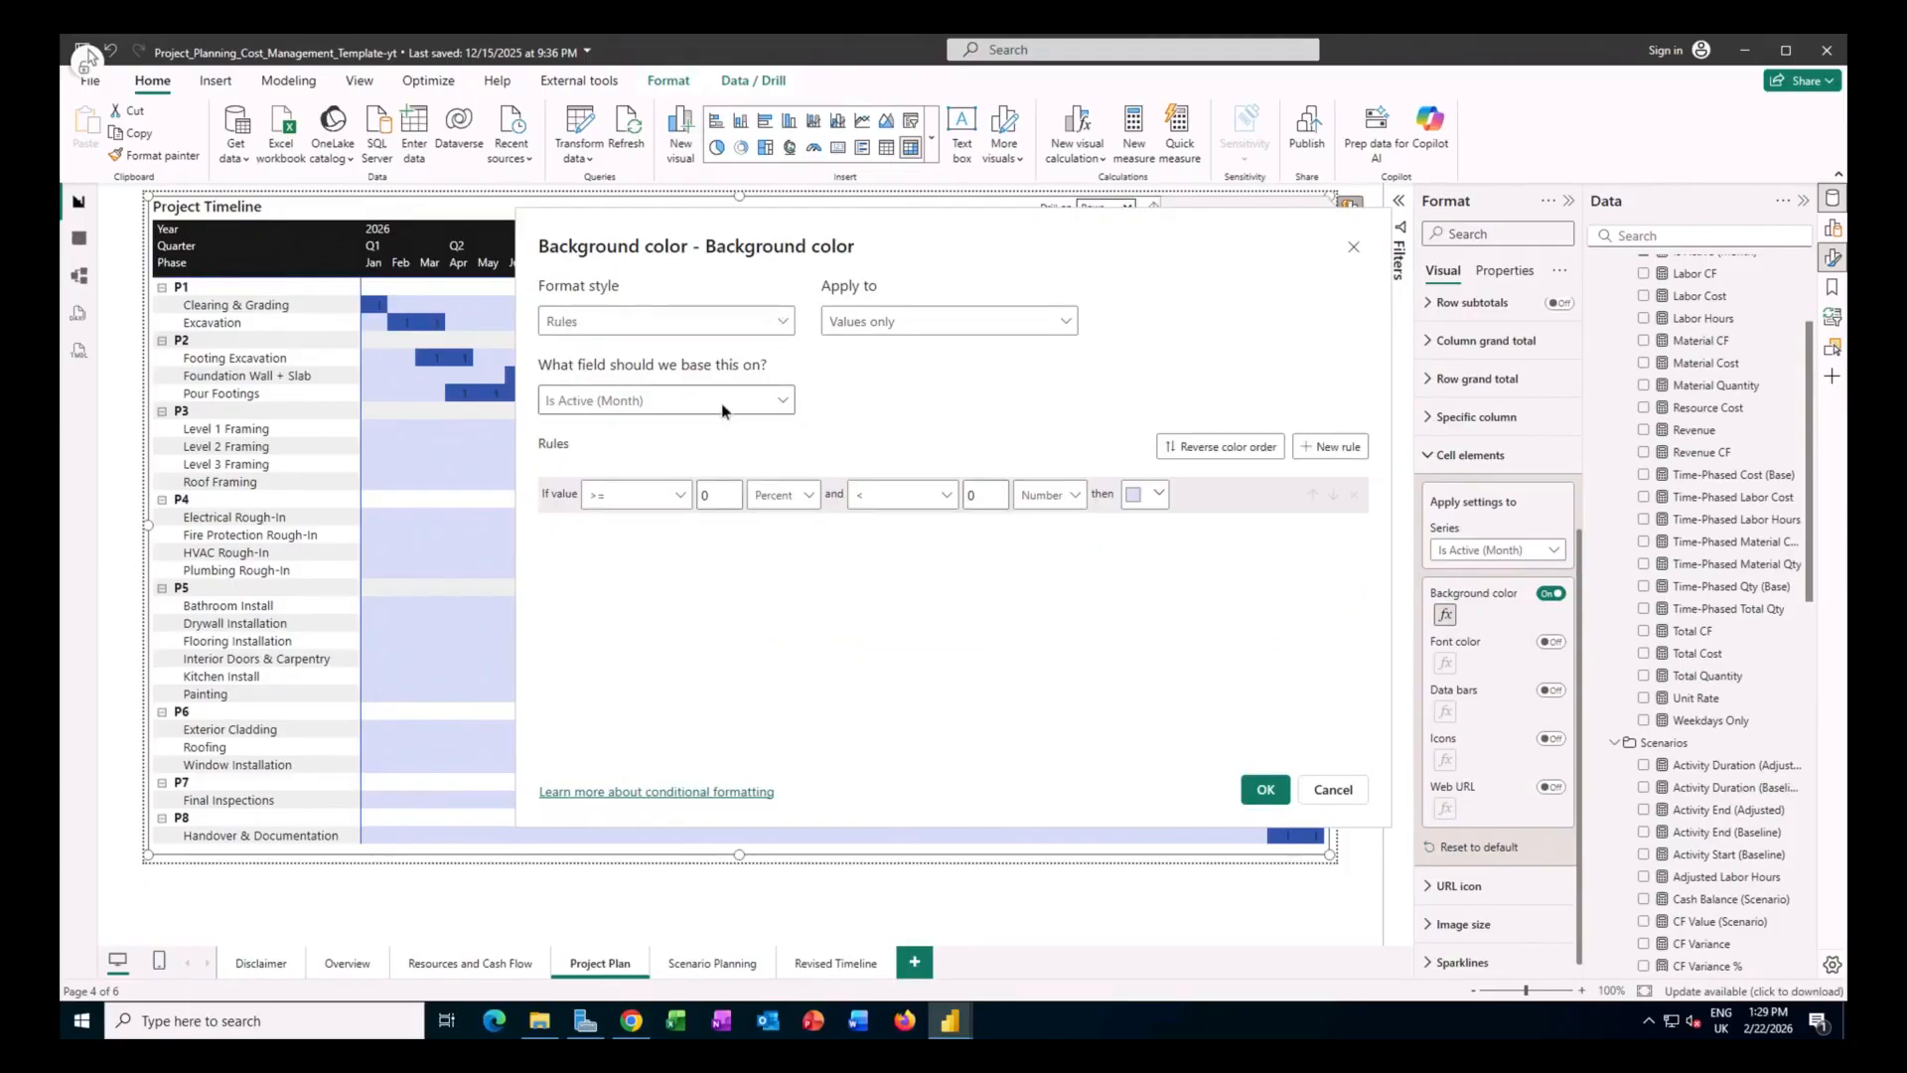
Define the background color rule as value = 1 (Number) with the blue theme color and apply it to the Project Timeline matrix.
{"action": "left_click", "coordinate": [667, 497]}
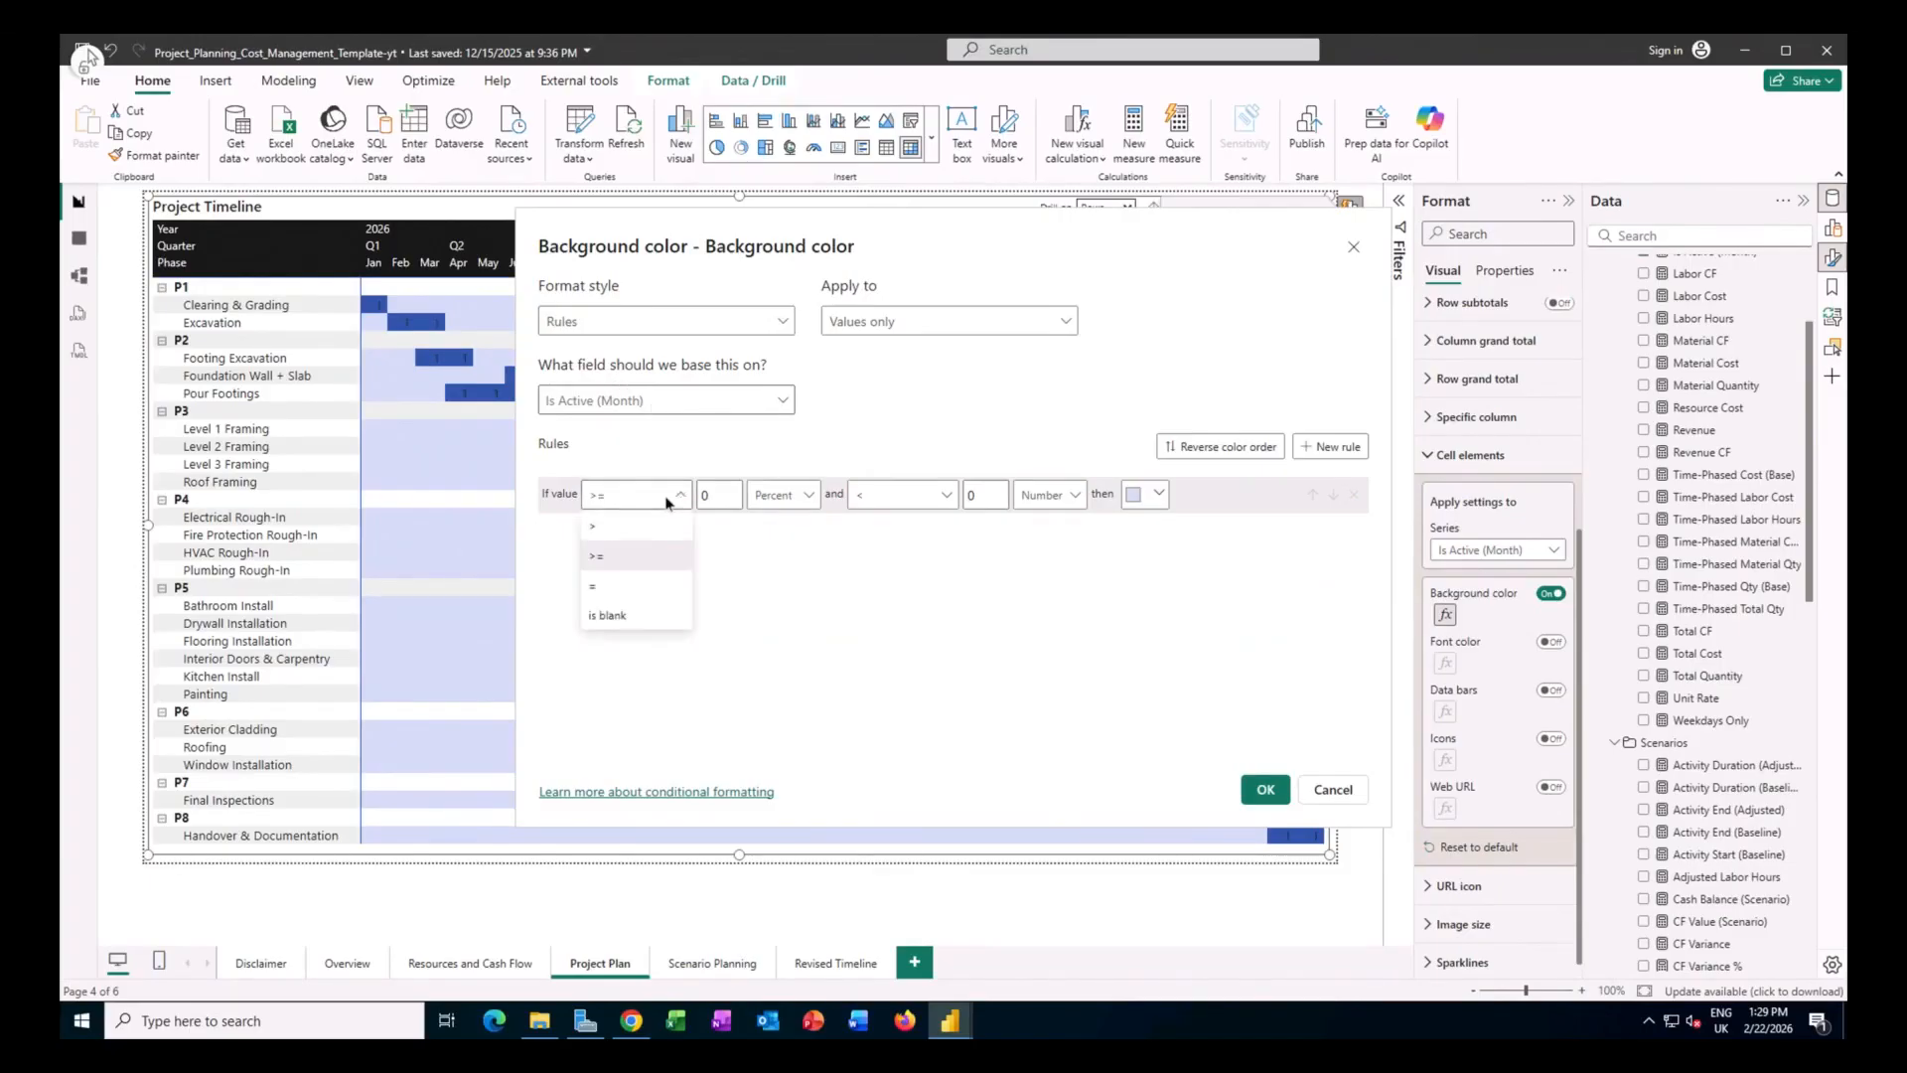
{"action": "left_click", "coordinate": [629, 589]}
{"action": "key", "text": "BackSpace"}
{"action": "type", "text": "1"}
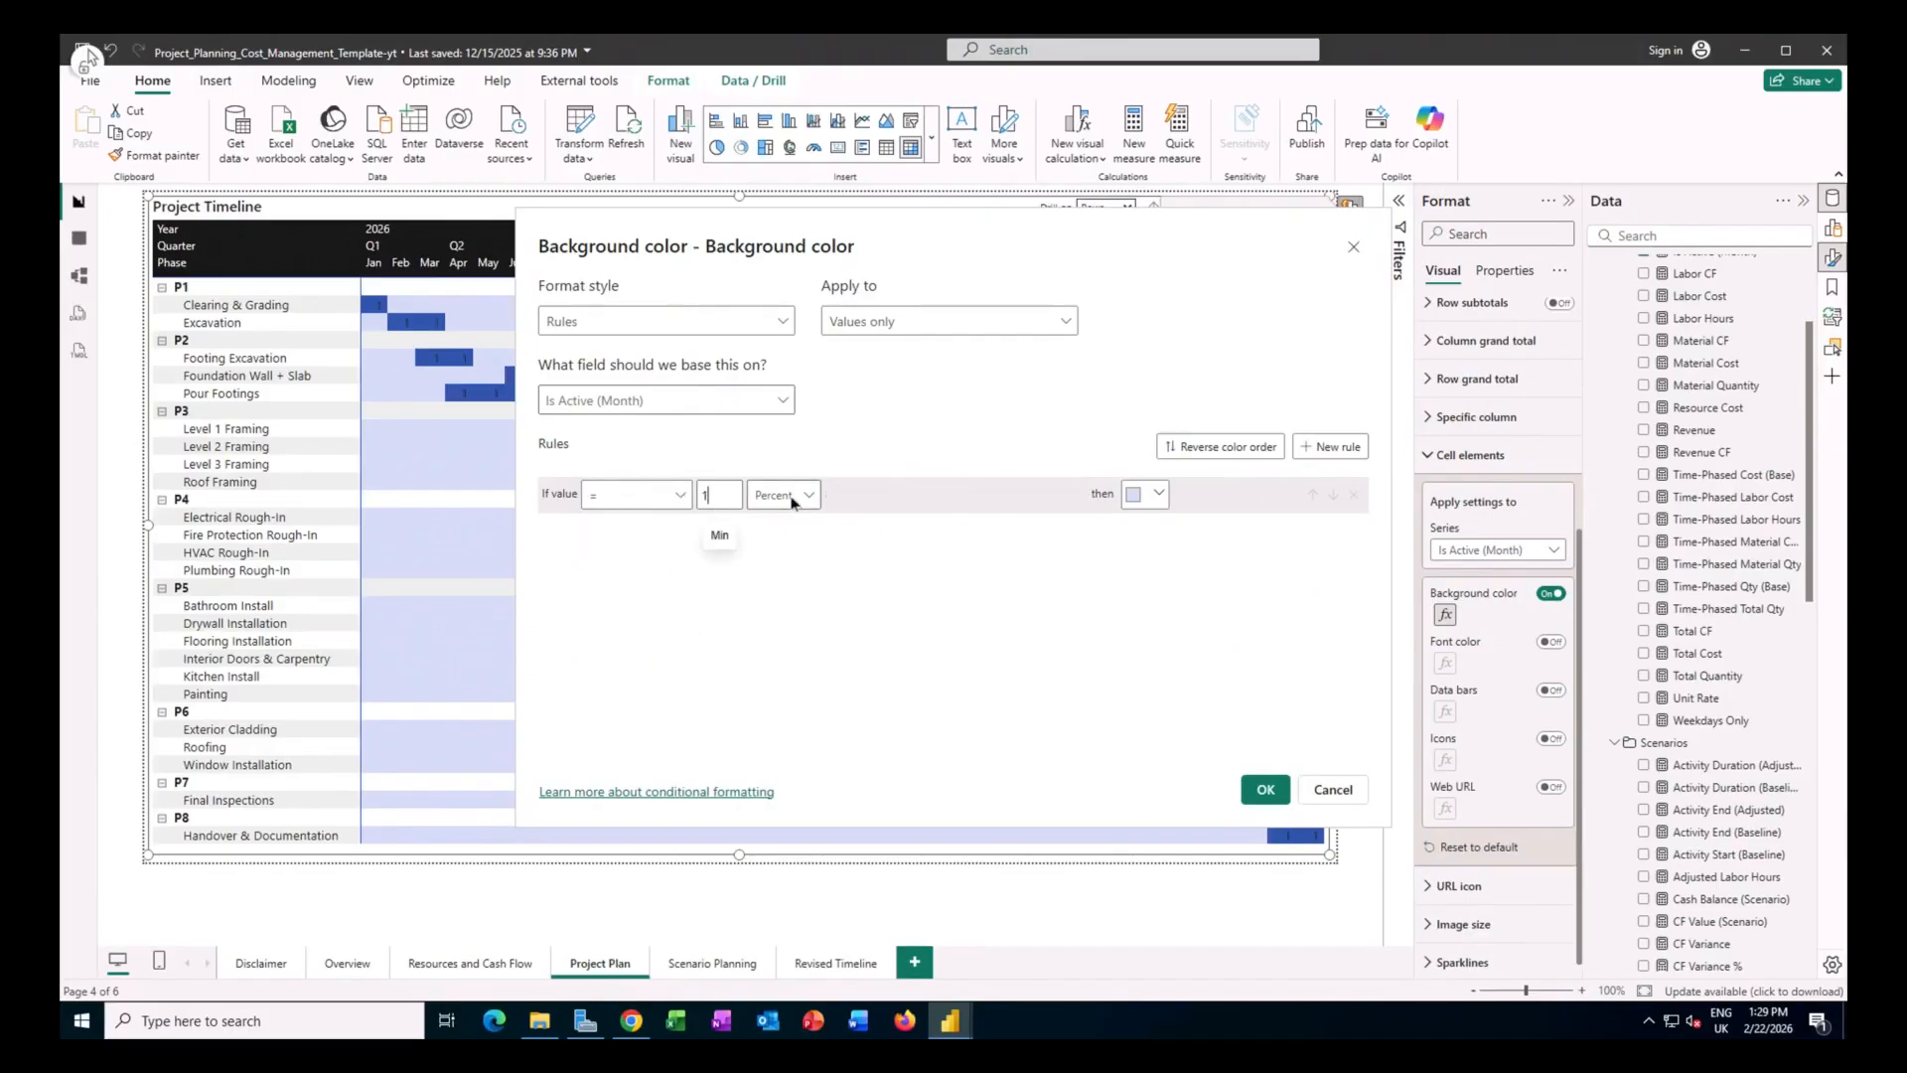
{"action": "left_click", "coordinate": [794, 501]}
{"action": "left_click", "coordinate": [777, 529]}
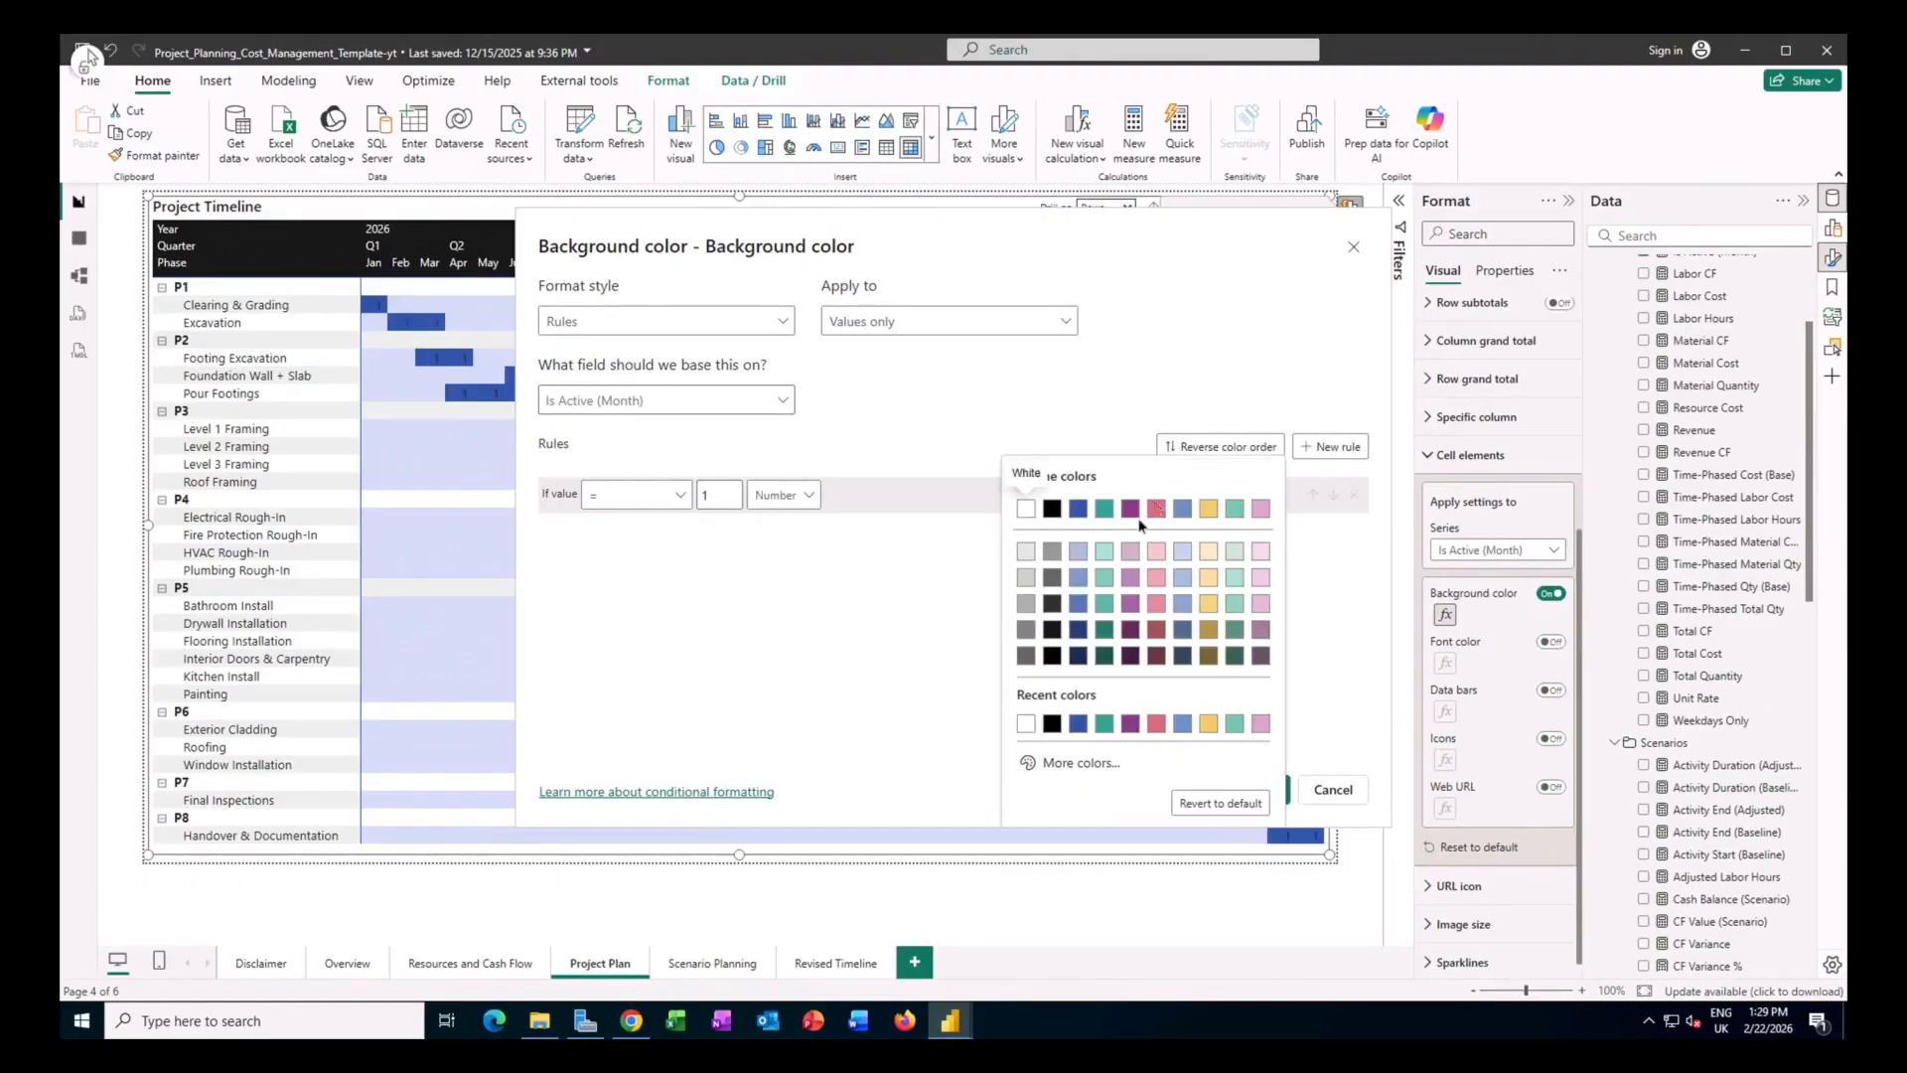
{"action": "left_click", "coordinate": [1078, 725]}
{"action": "left_click", "coordinate": [1266, 789]}
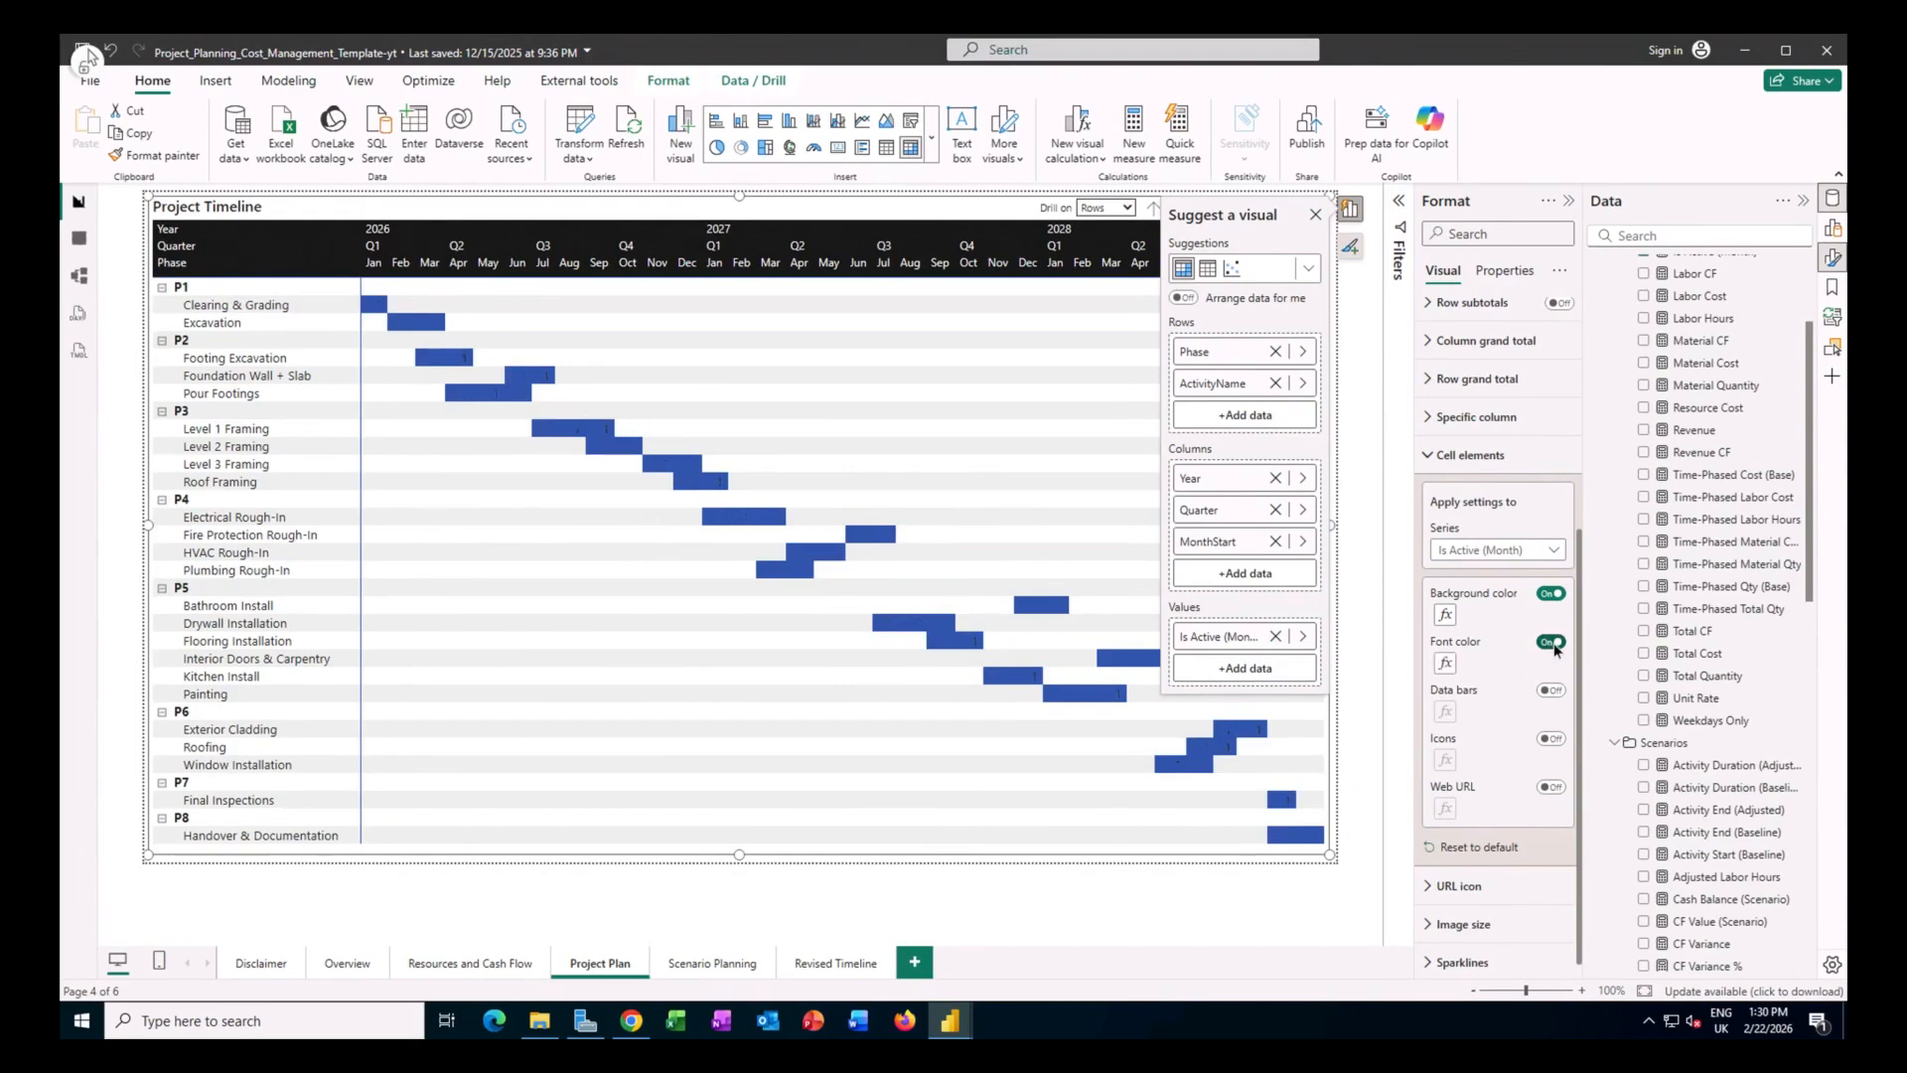
Define a Rules-based font color for Is Active (Month) in the Project Timeline matrix: value = 1 (Number) shows in blue.
{"action": "left_click", "coordinate": [1446, 664]}
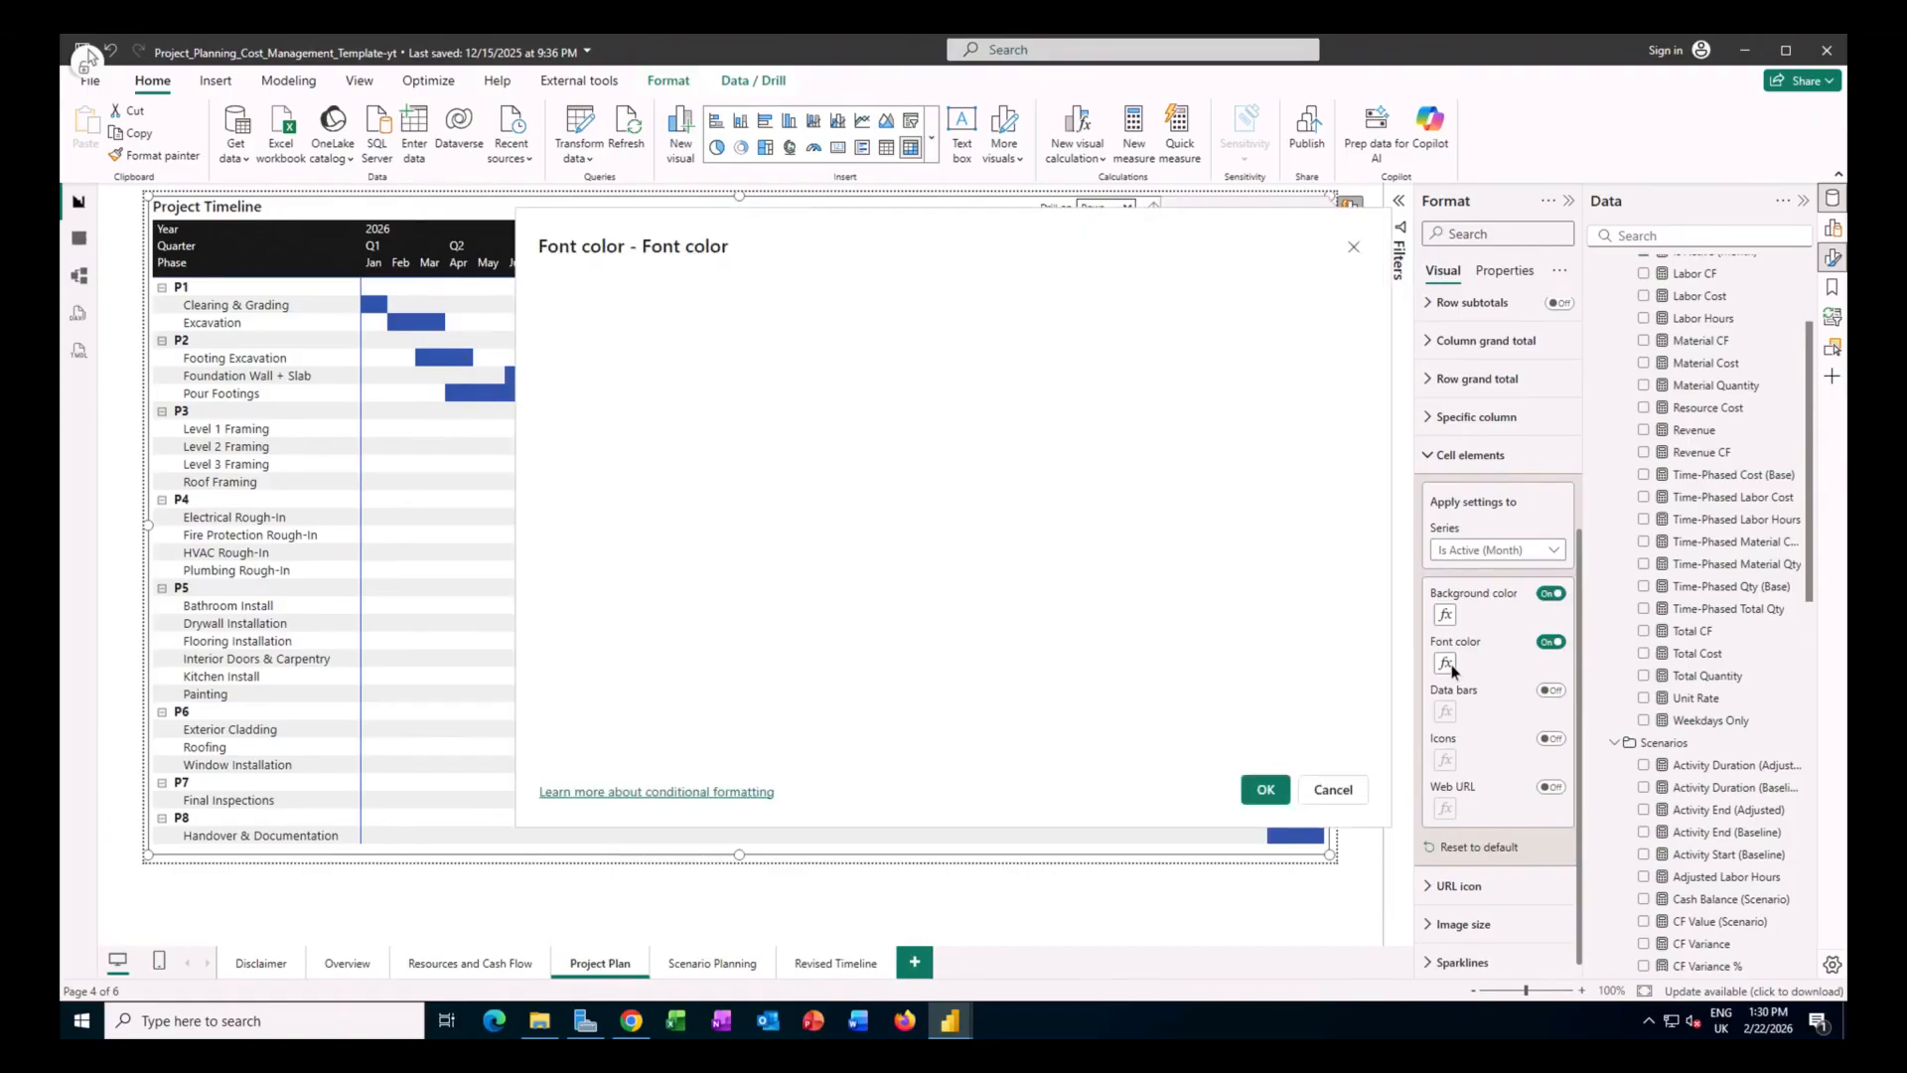
{"action": "left_click", "coordinate": [703, 331]}
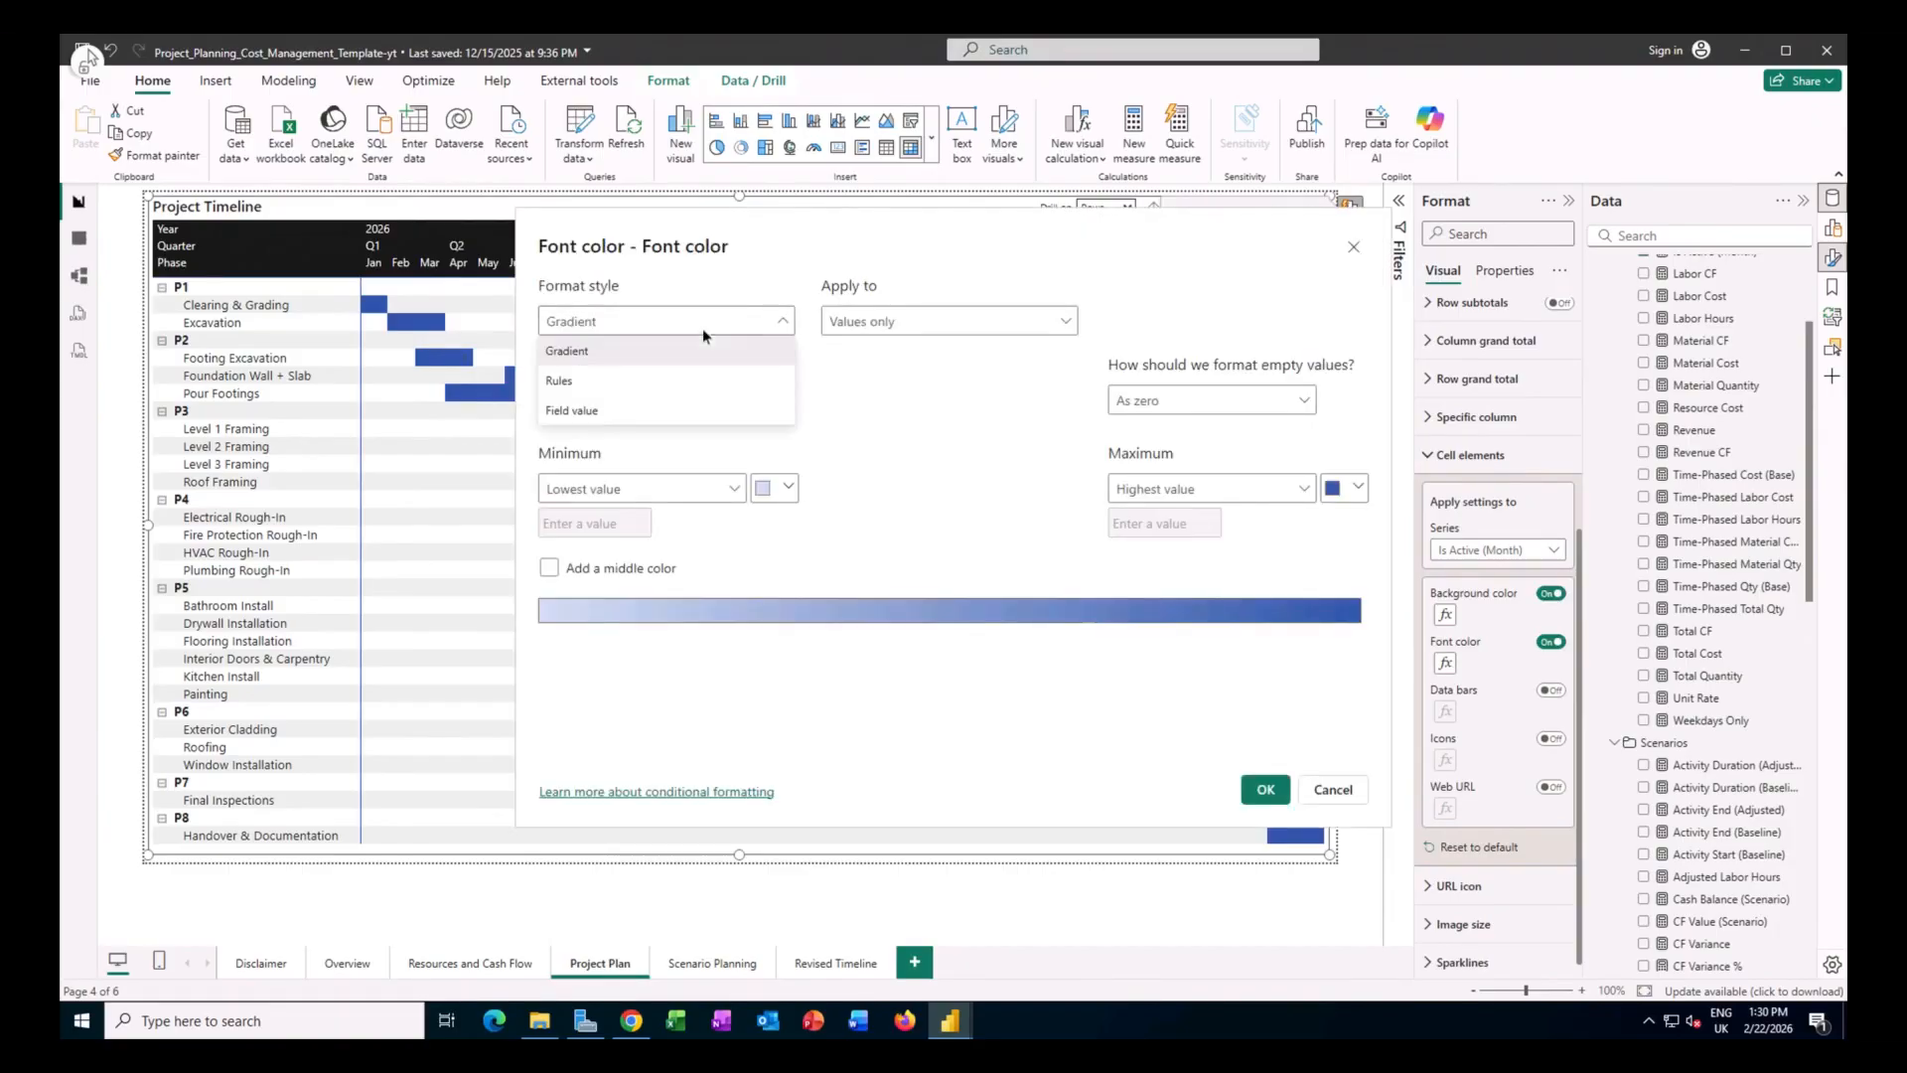
{"action": "left_click", "coordinate": [685, 374]}
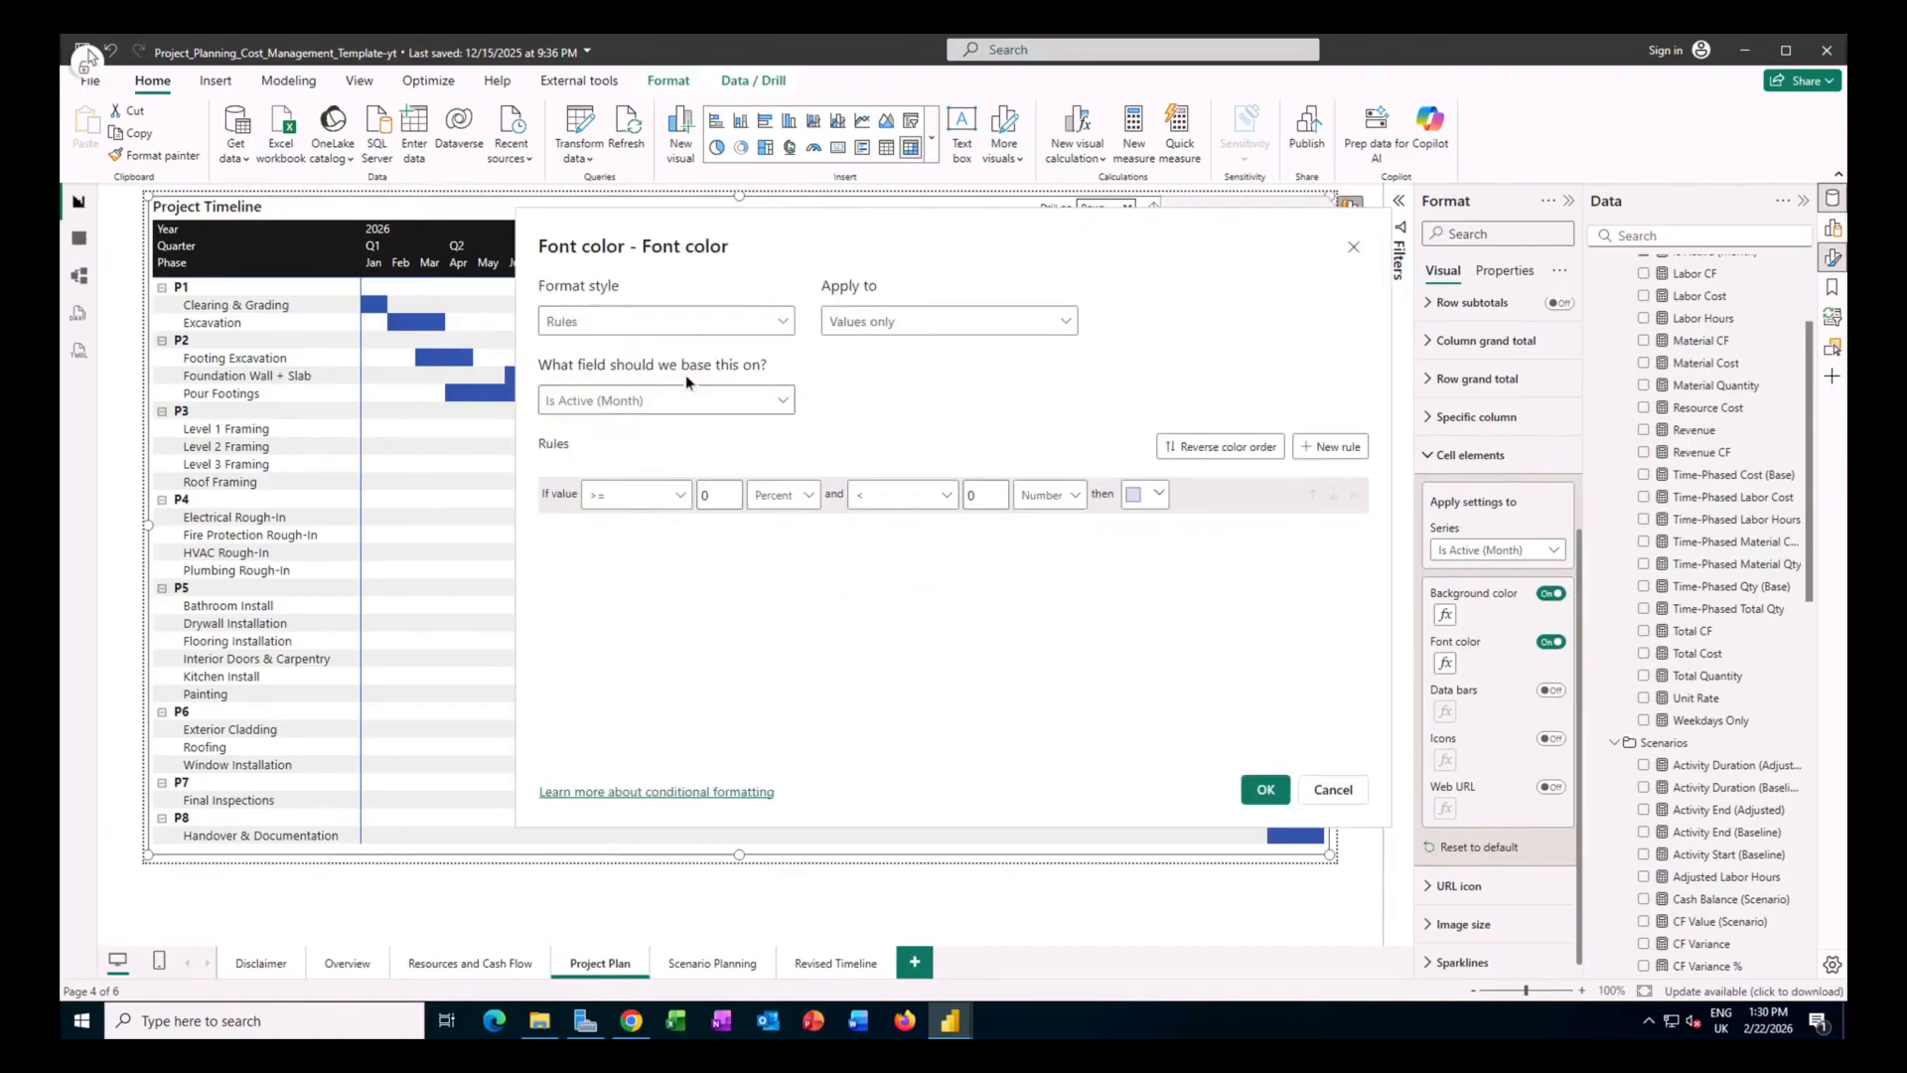
{"action": "left_click", "coordinate": [639, 493]}
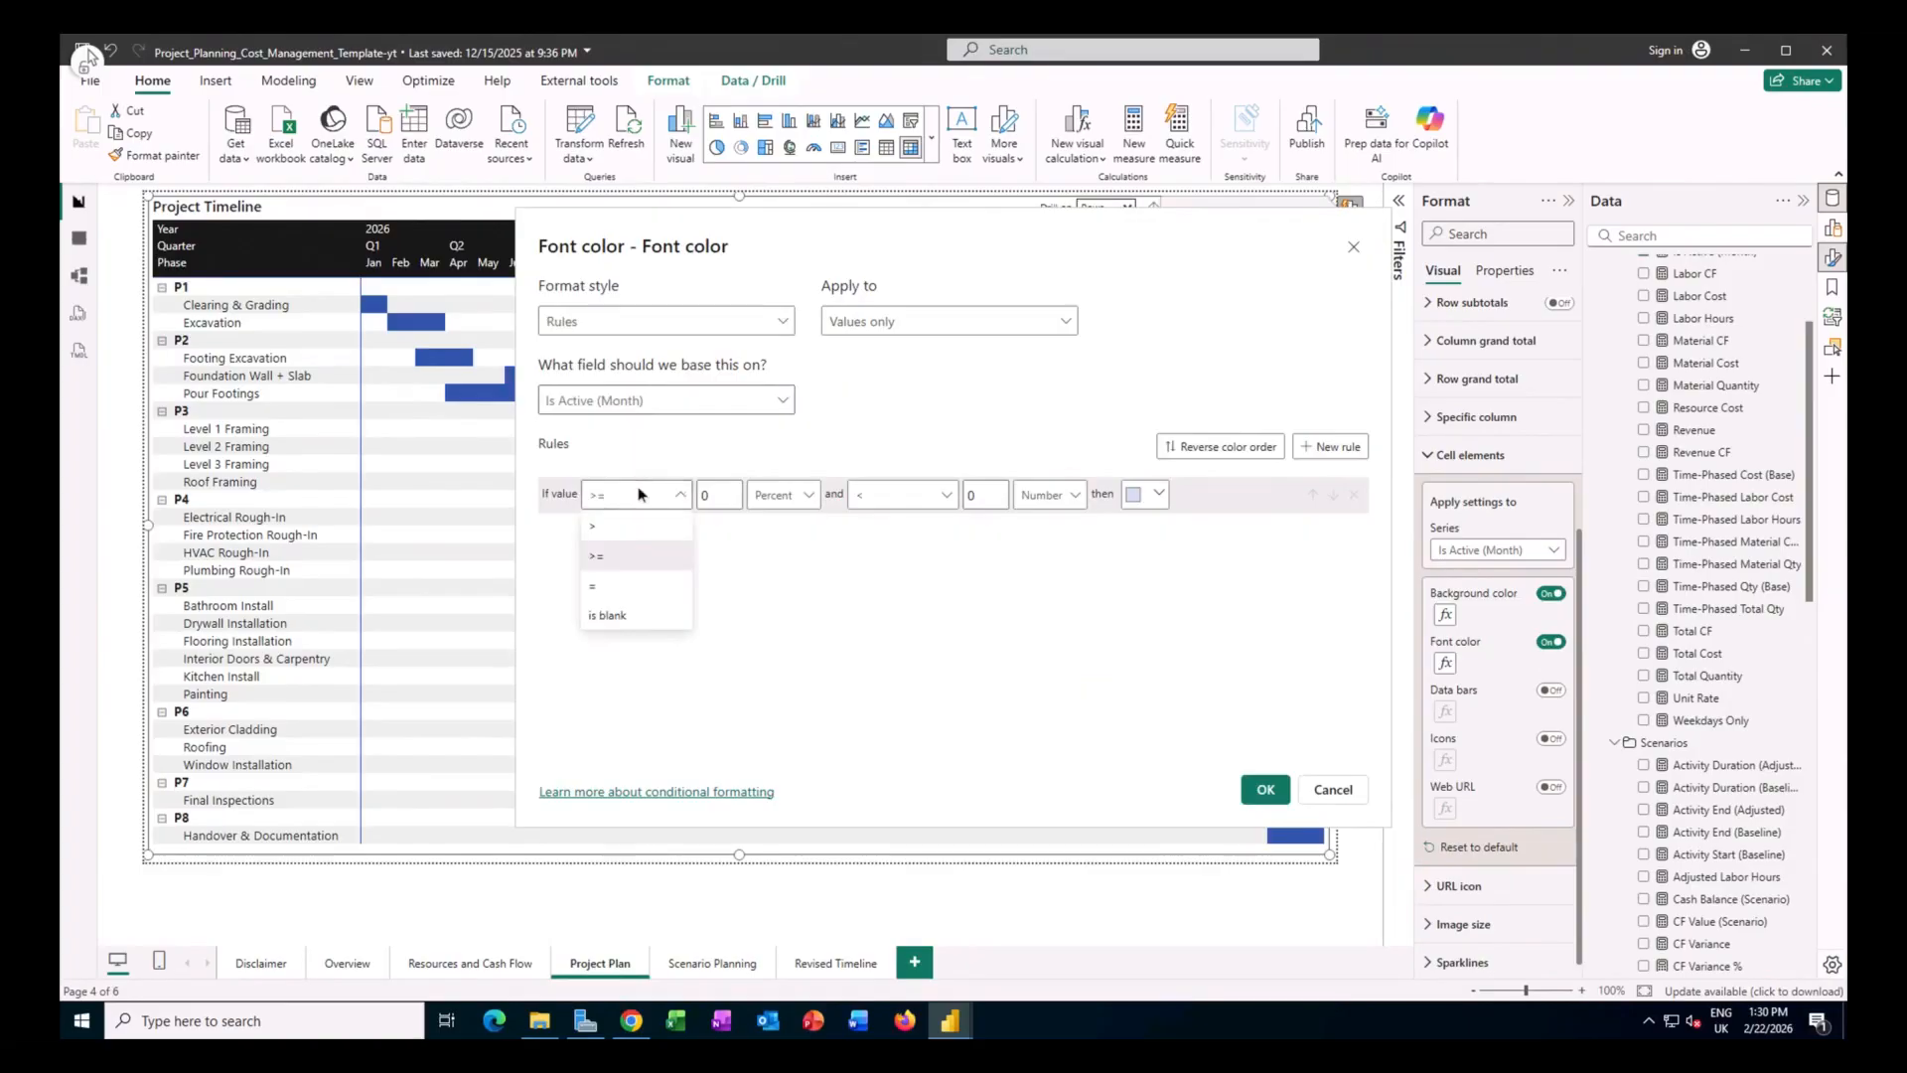
{"action": "left_click", "coordinate": [633, 590]}
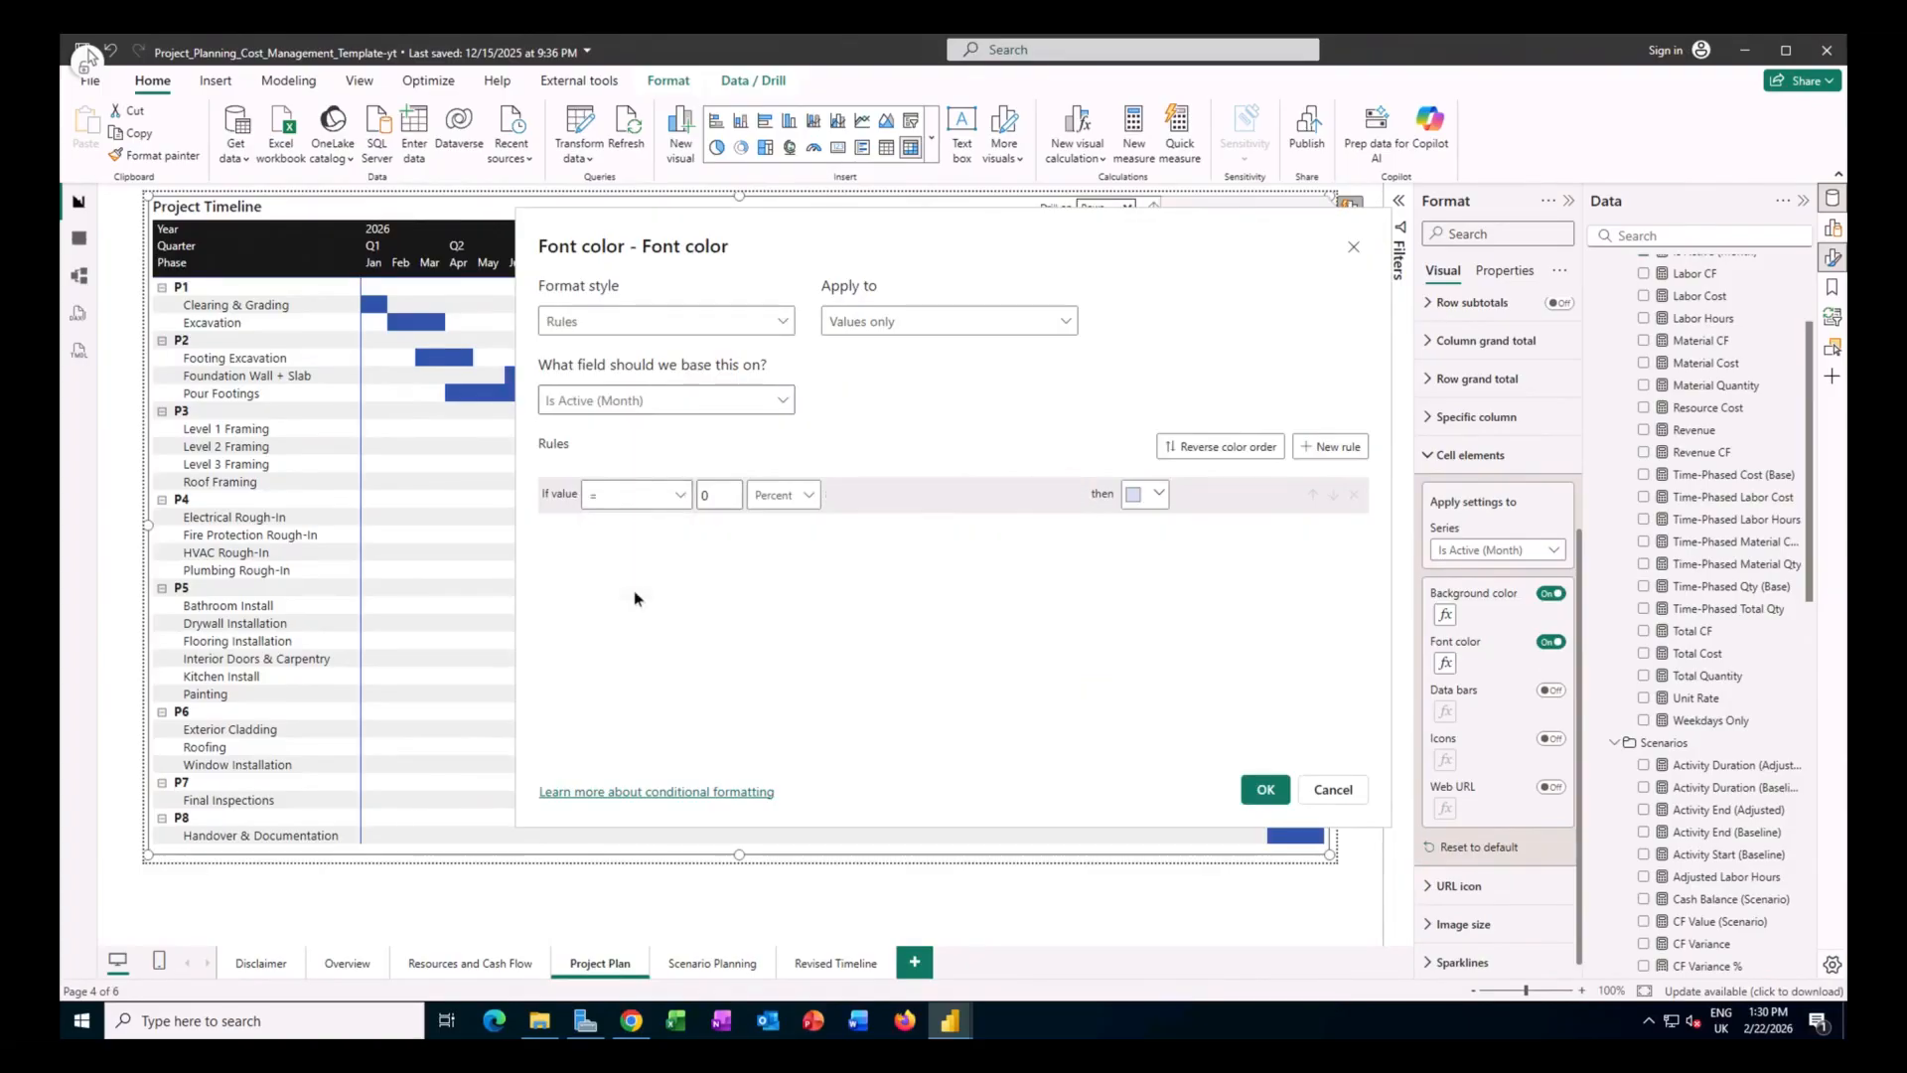
{"action": "left_click", "coordinate": [729, 502]}
{"action": "type", "text": "1"}
{"action": "left_click", "coordinate": [777, 495]}
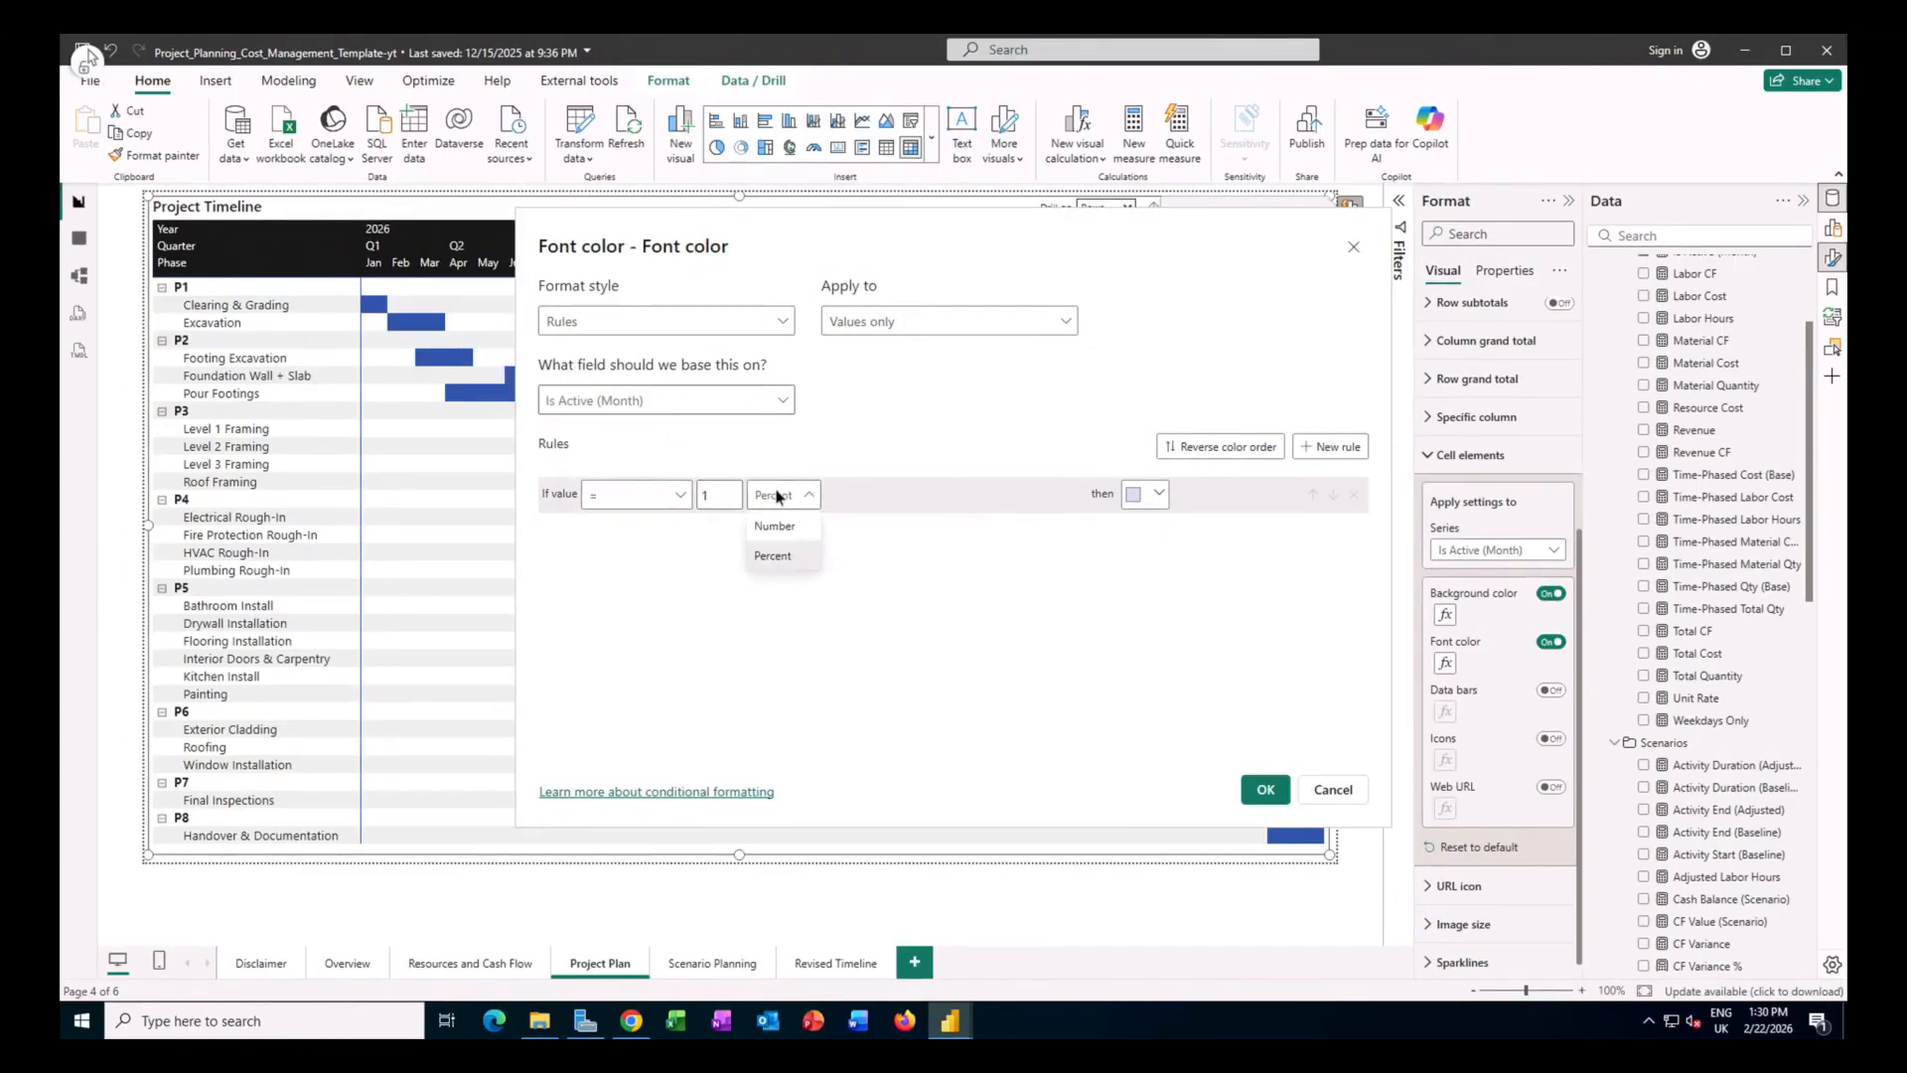
{"action": "left_click", "coordinate": [1158, 493]}
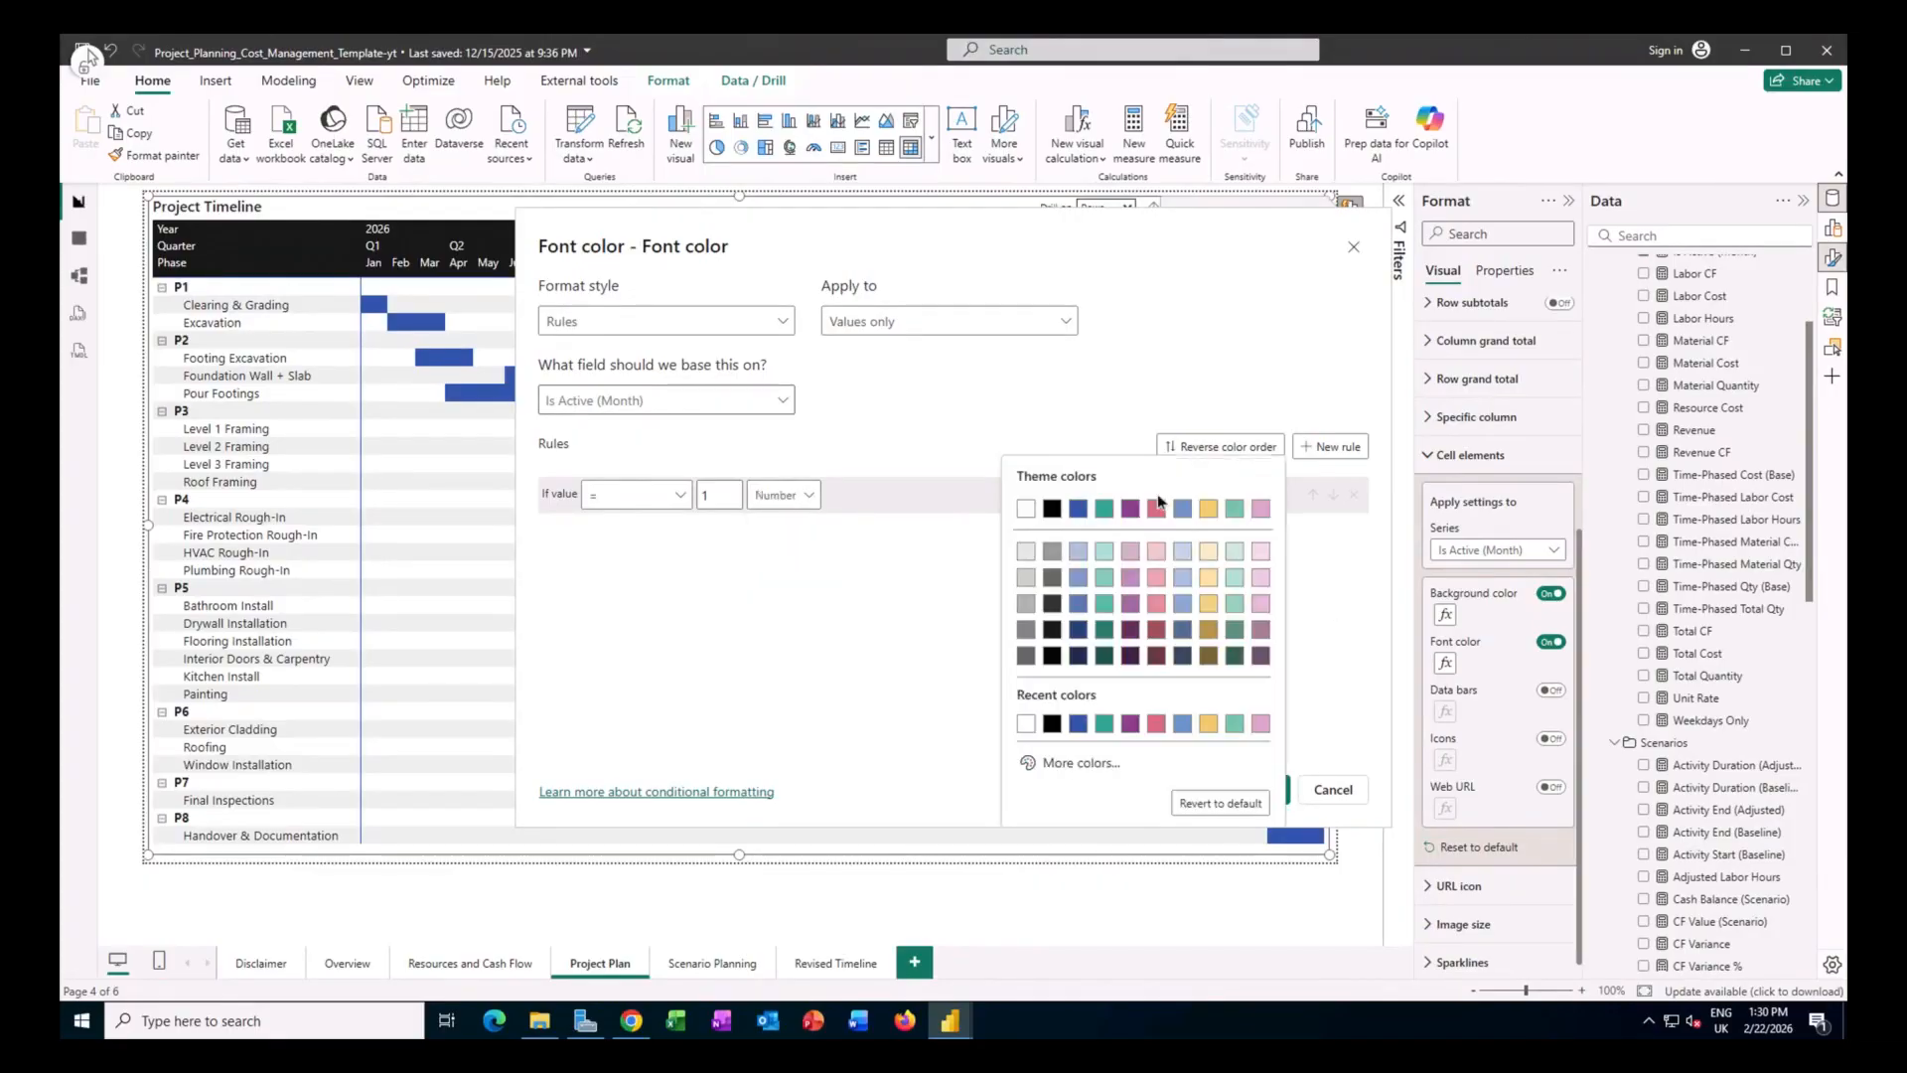
{"action": "left_click", "coordinate": [1079, 727]}
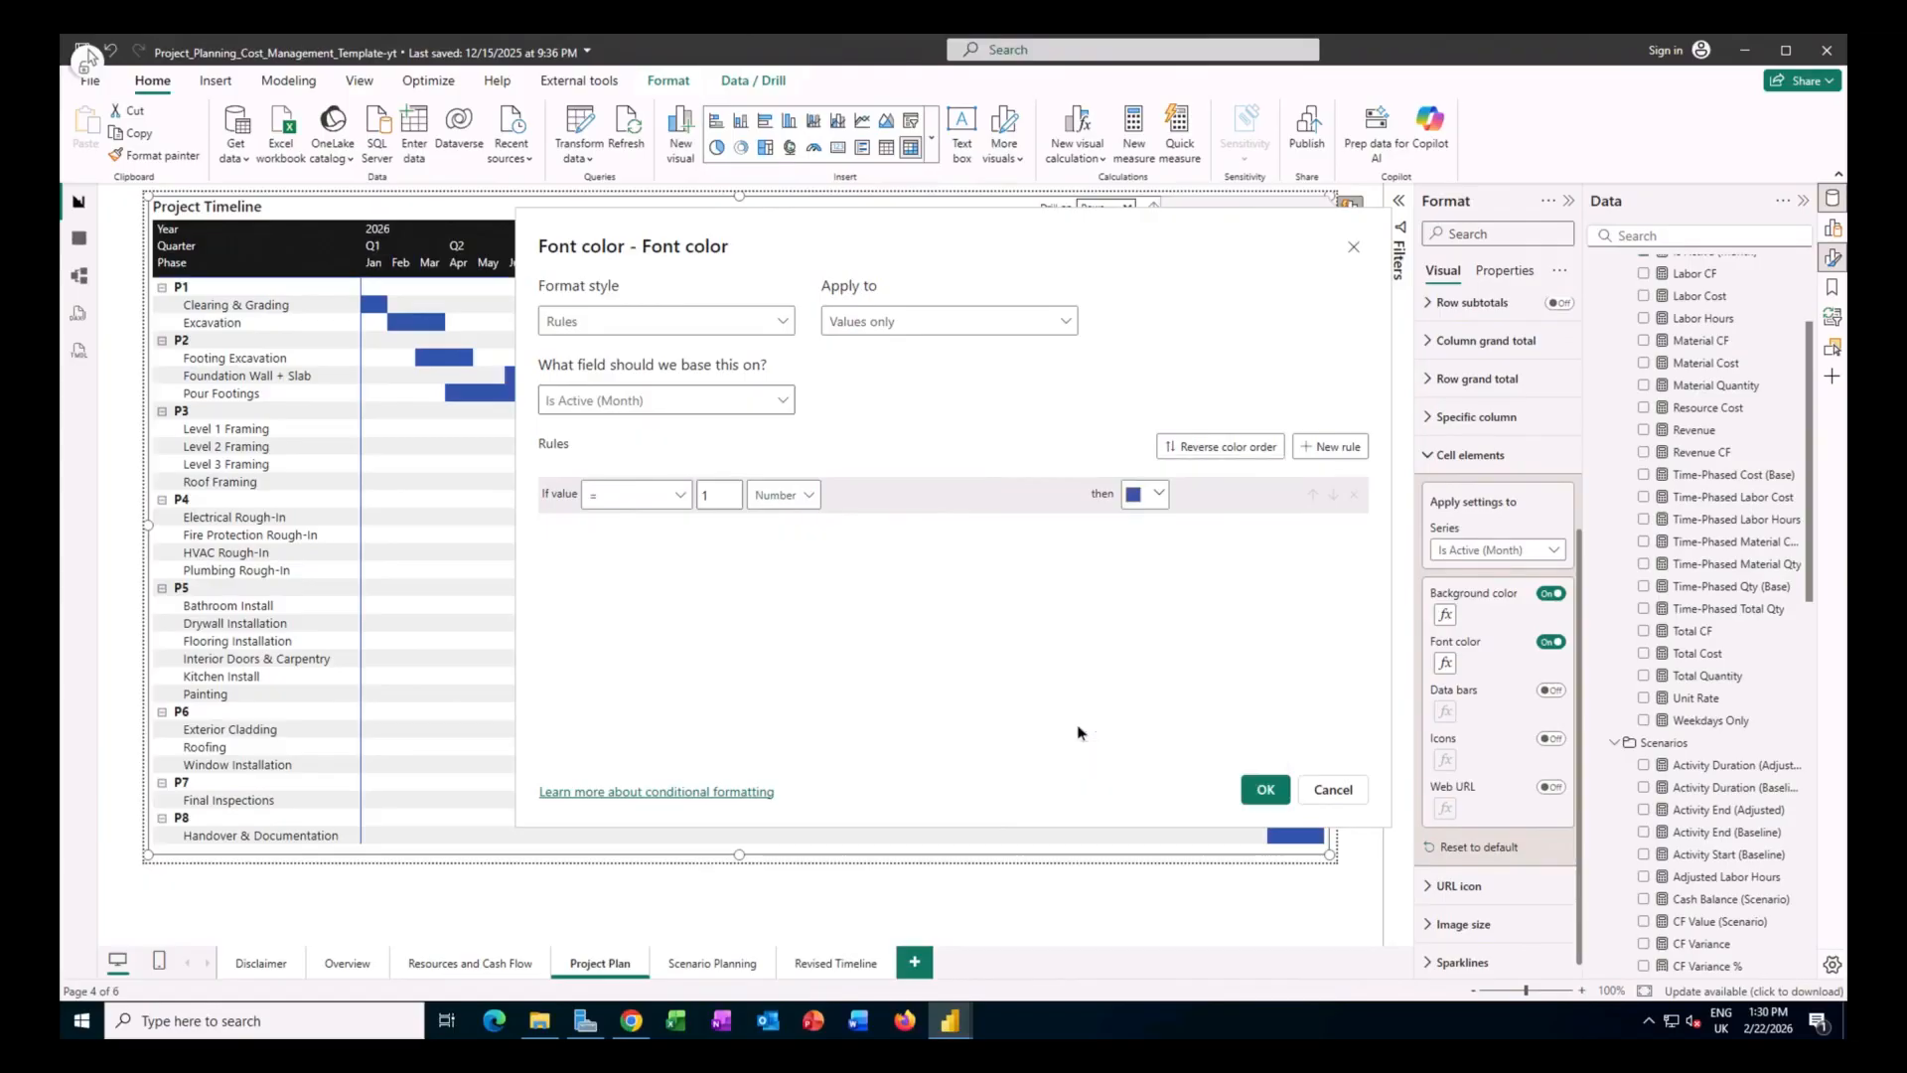
{"action": "left_click", "coordinate": [1263, 789]}
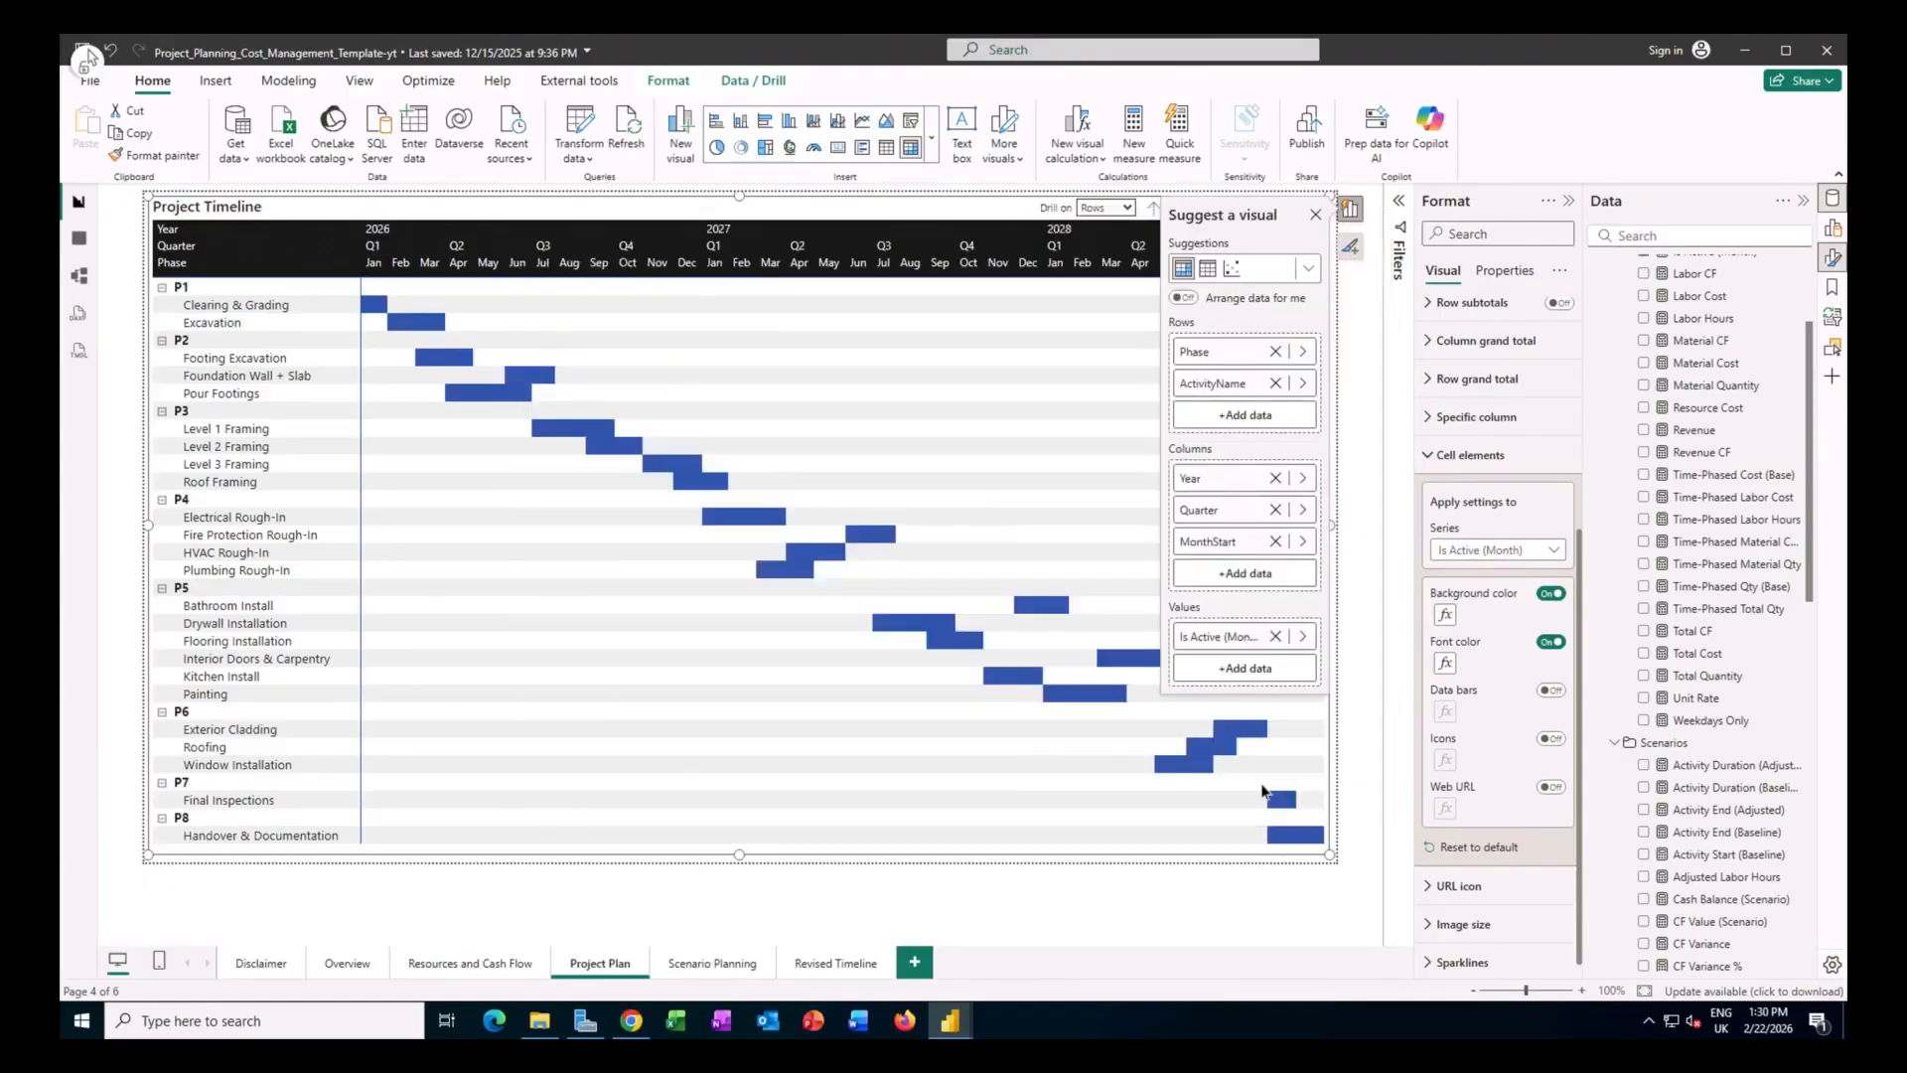
{"action": "left_click", "coordinate": [1368, 724]}
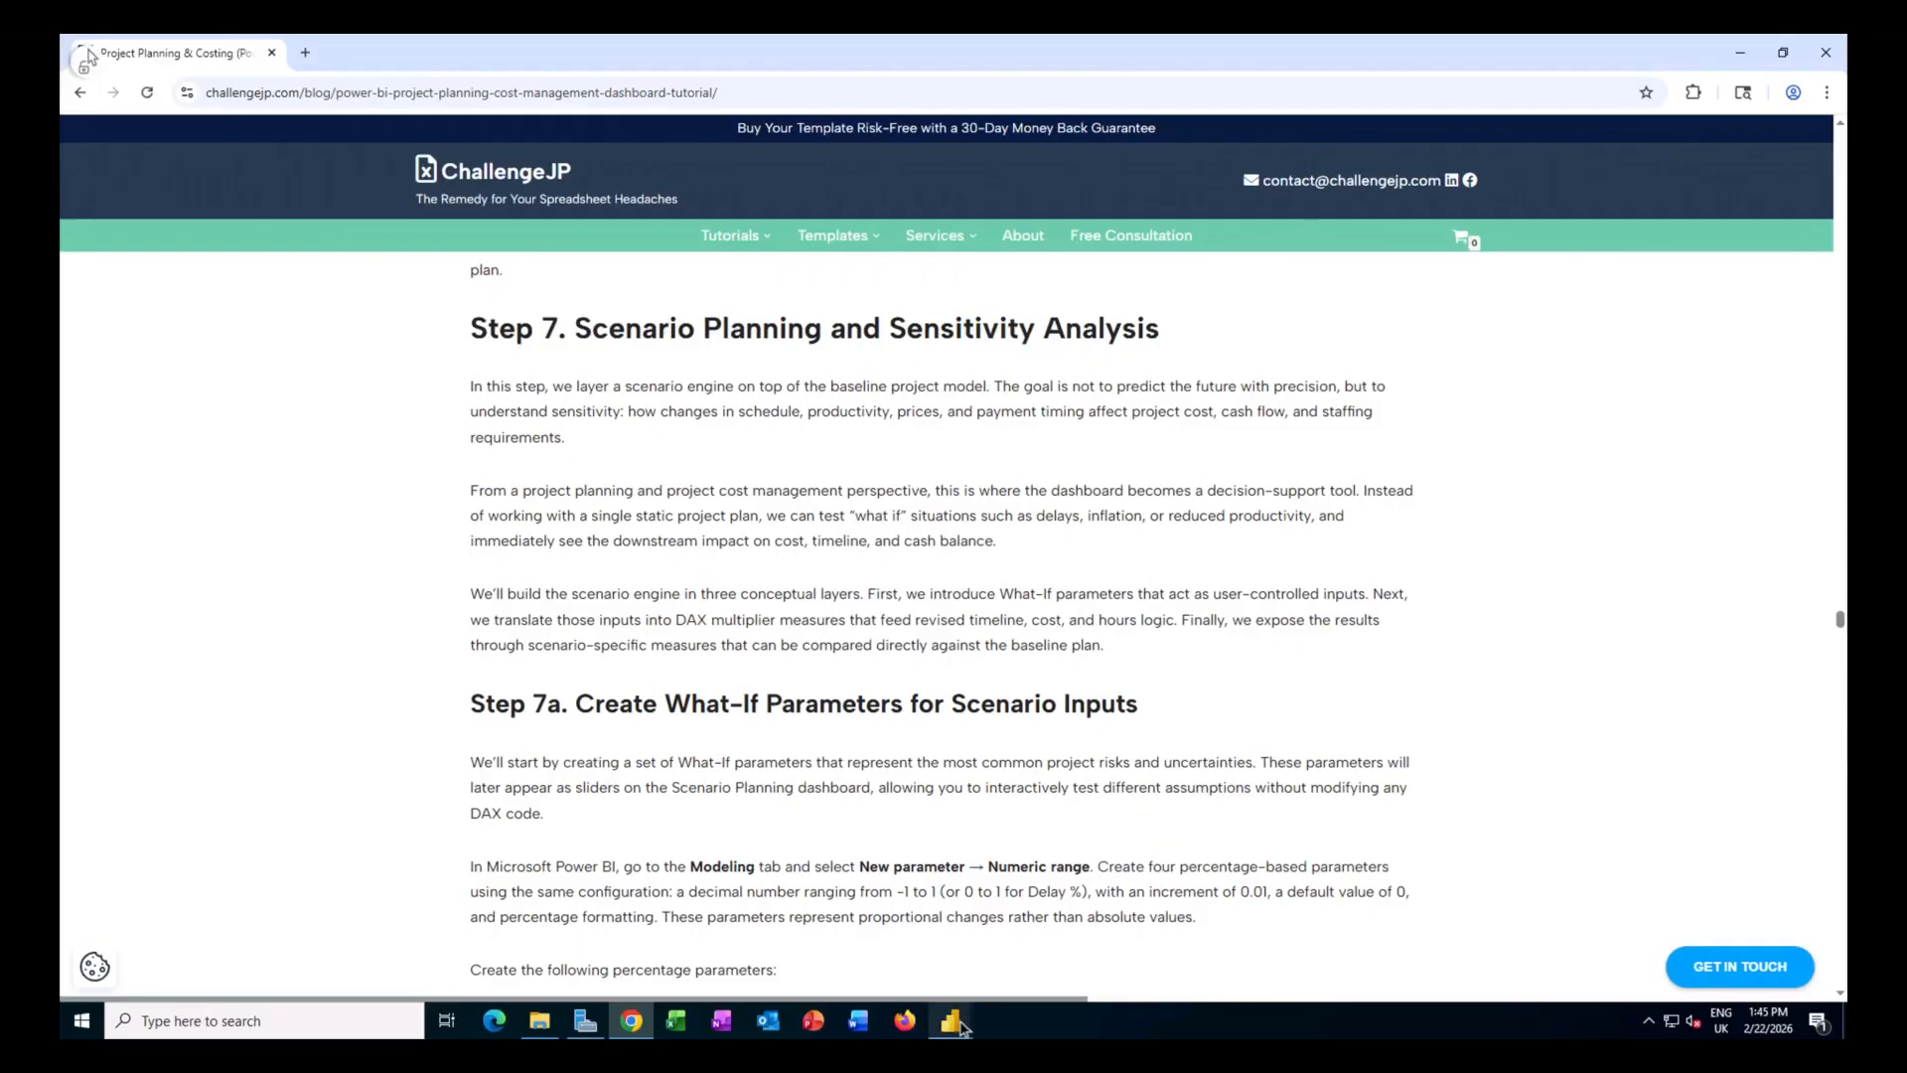
Switch from the tutorial web page to the Project_Planning_Cost_Management report in Power BI and view its Scenario Planning page.
{"action": "mouse_move", "coordinate": [962, 1028]}
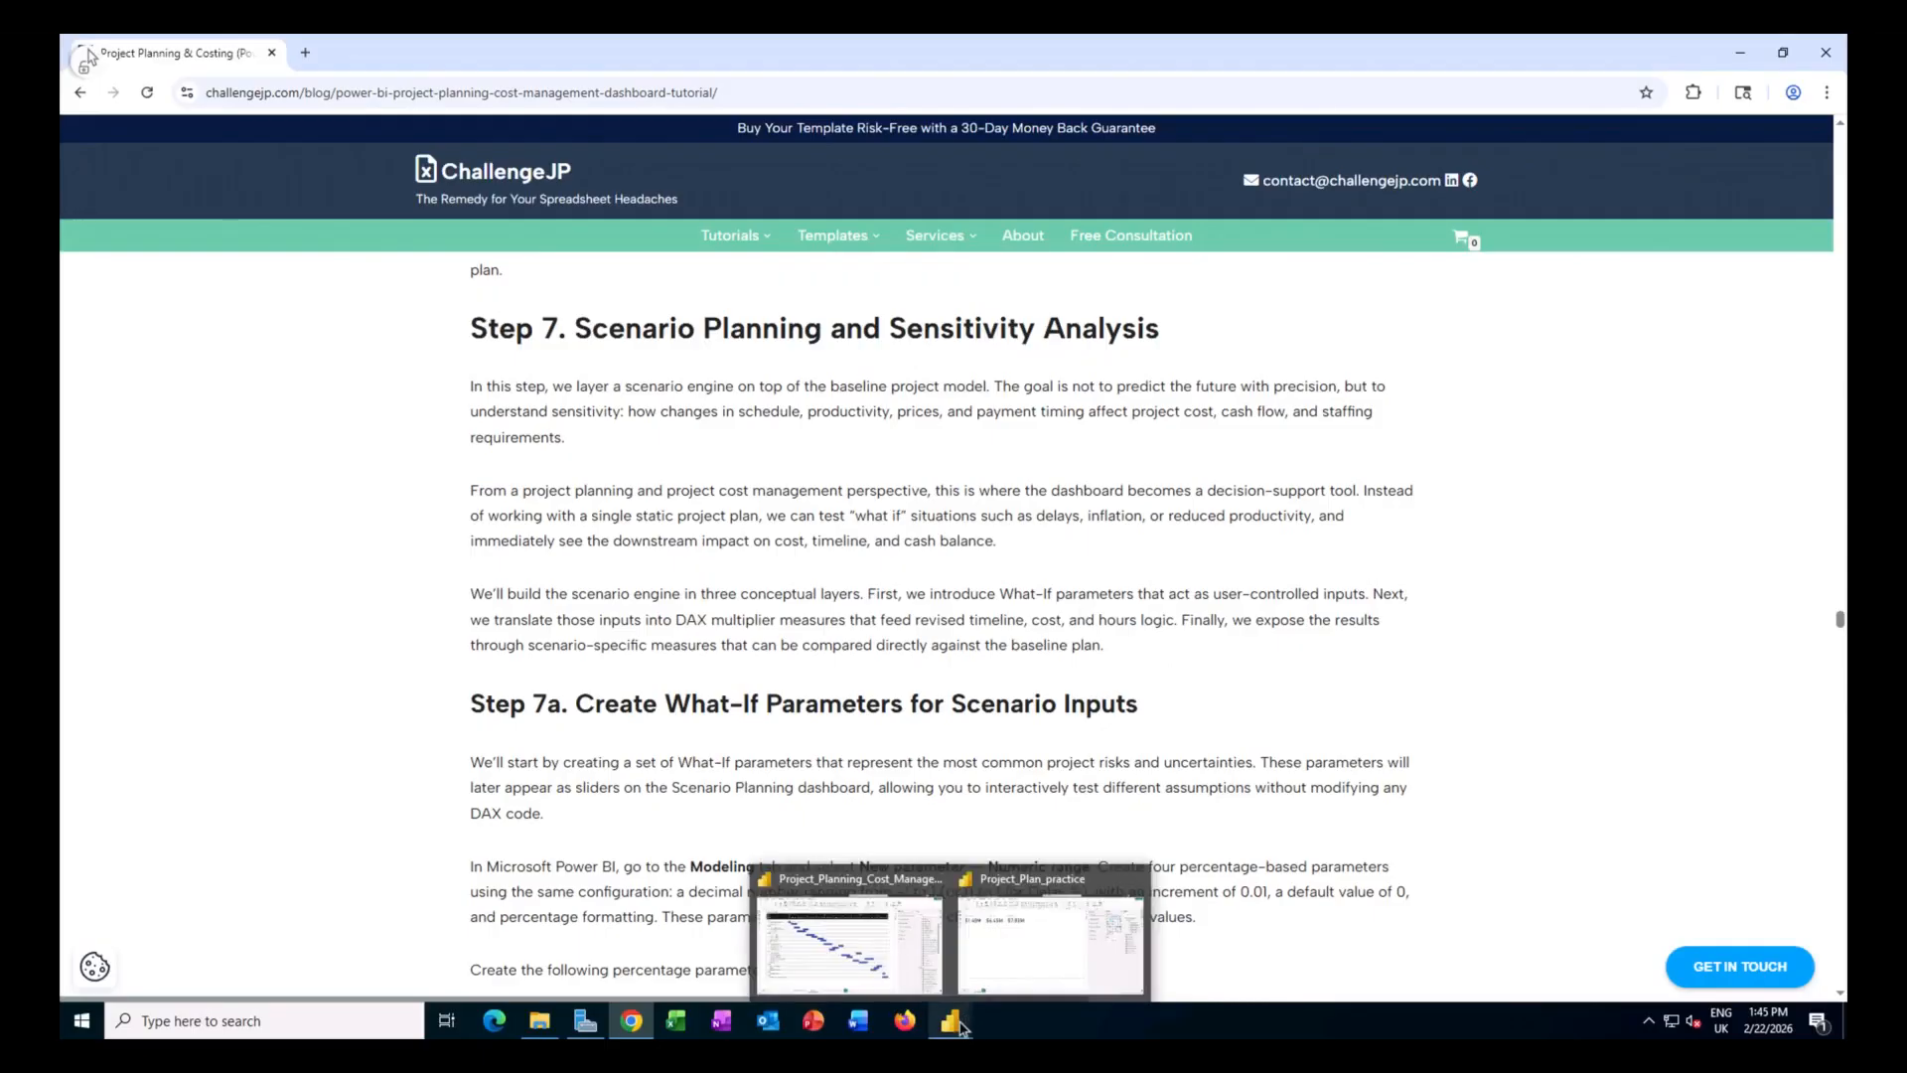
{"action": "left_click", "coordinate": [892, 955]}
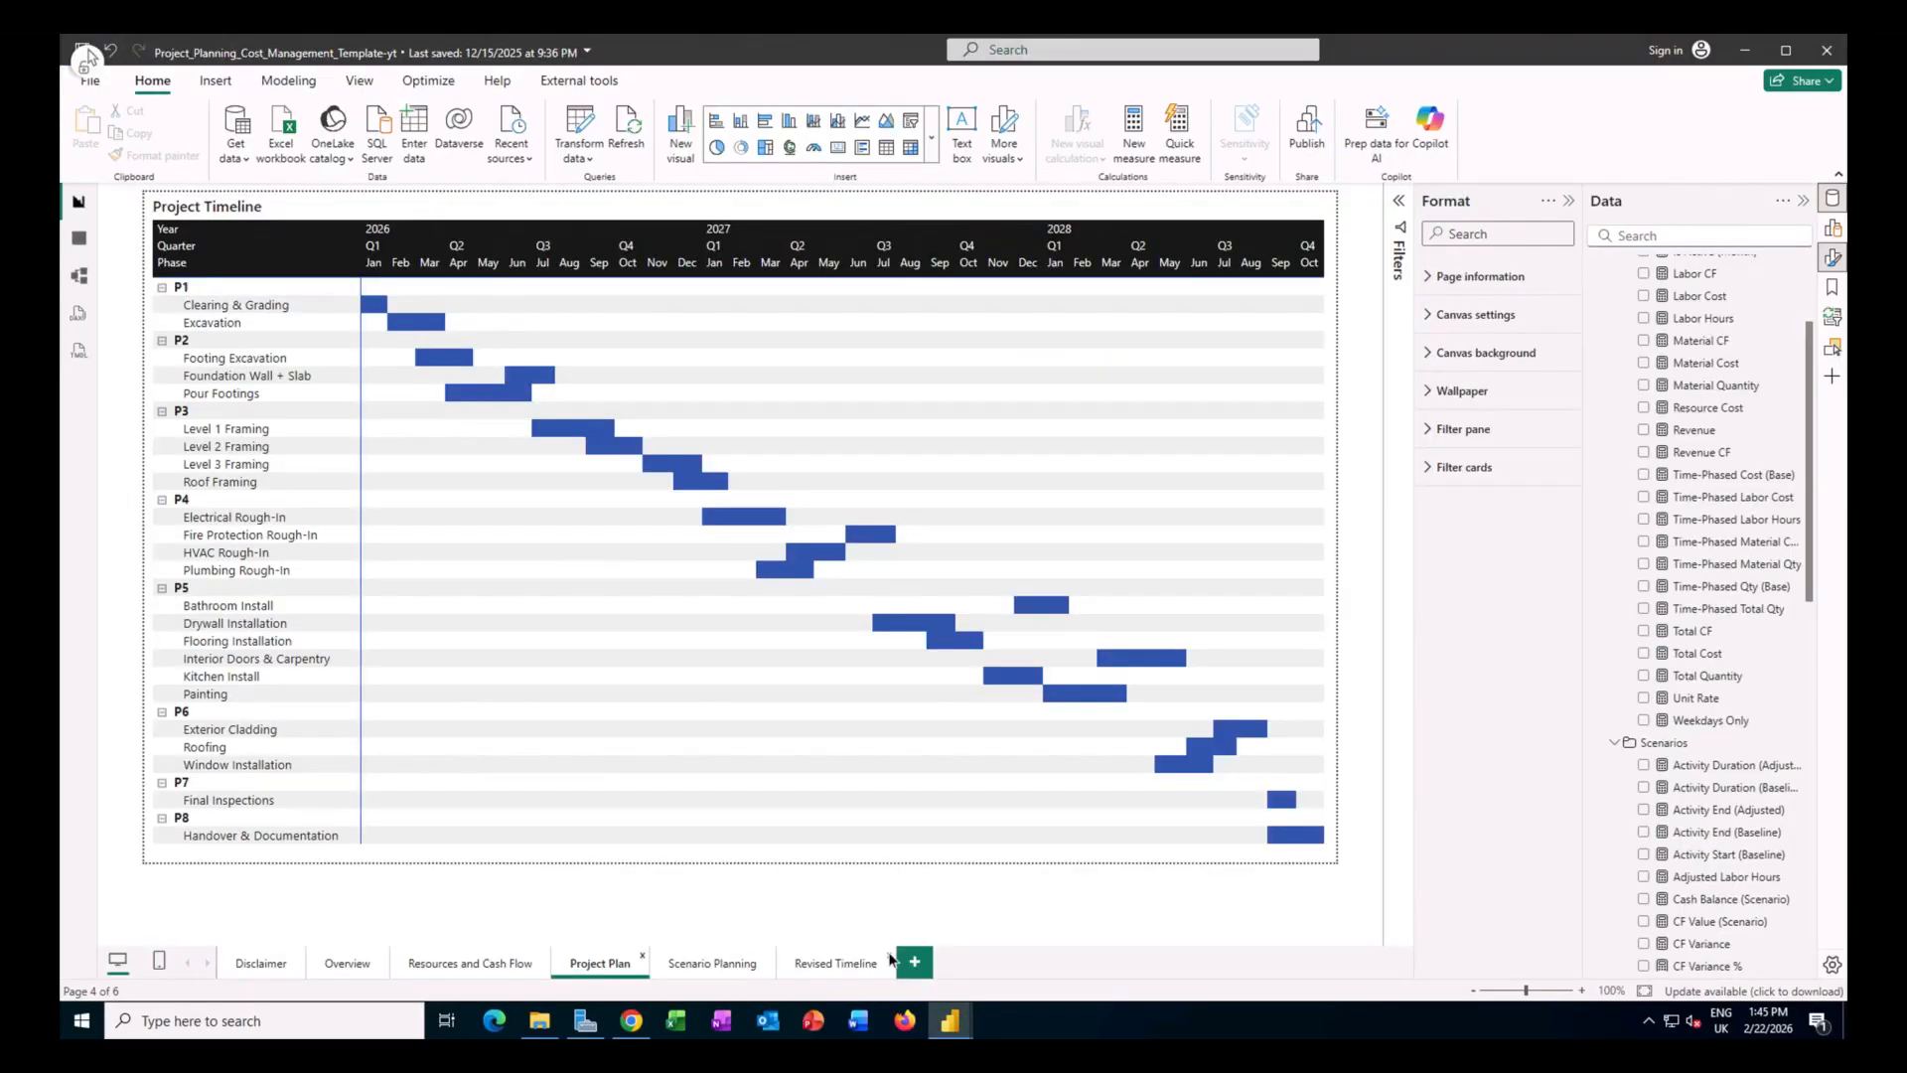
{"action": "left_click", "coordinate": [733, 969]}
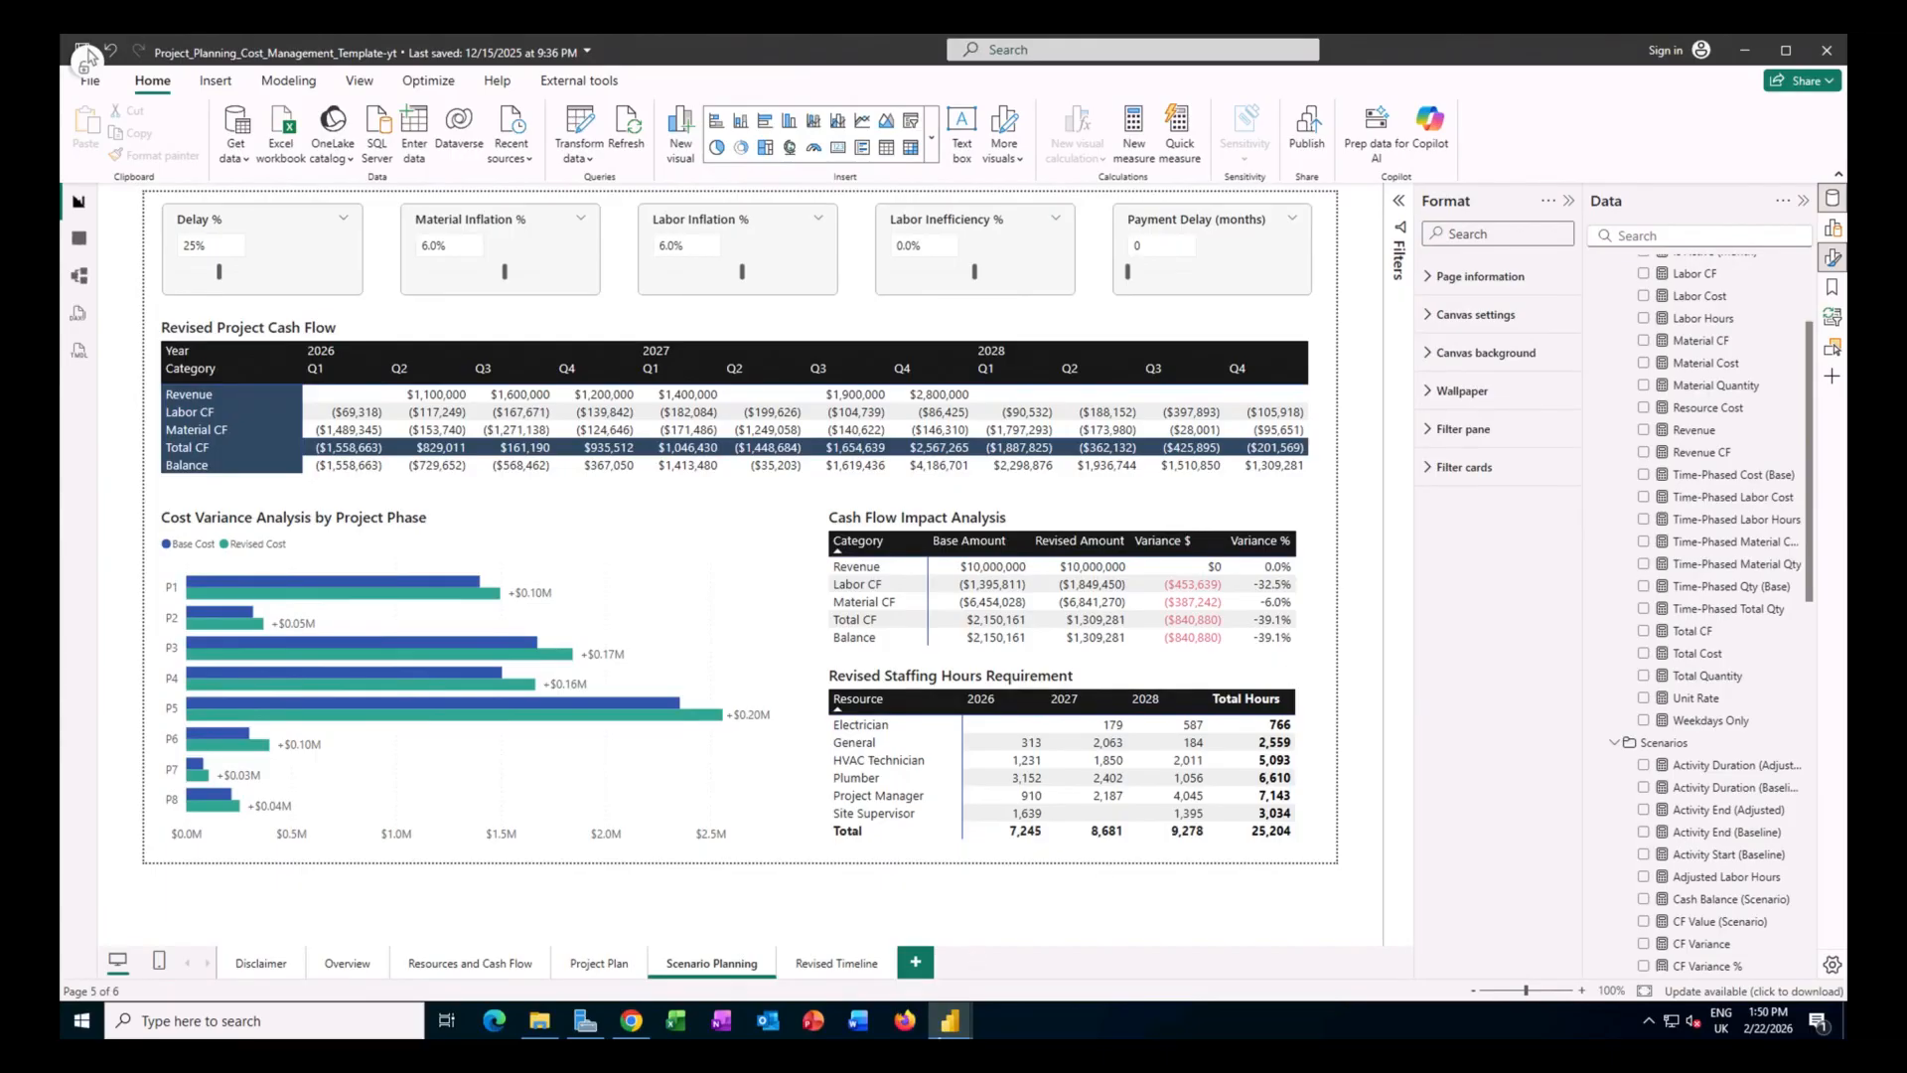
In the Project_Plan_practice report, start a numeric range parameter named Delay % with the Decimal number data type.
{"action": "mouse_move", "coordinate": [947, 1031]}
{"action": "left_click", "coordinate": [1011, 988]}
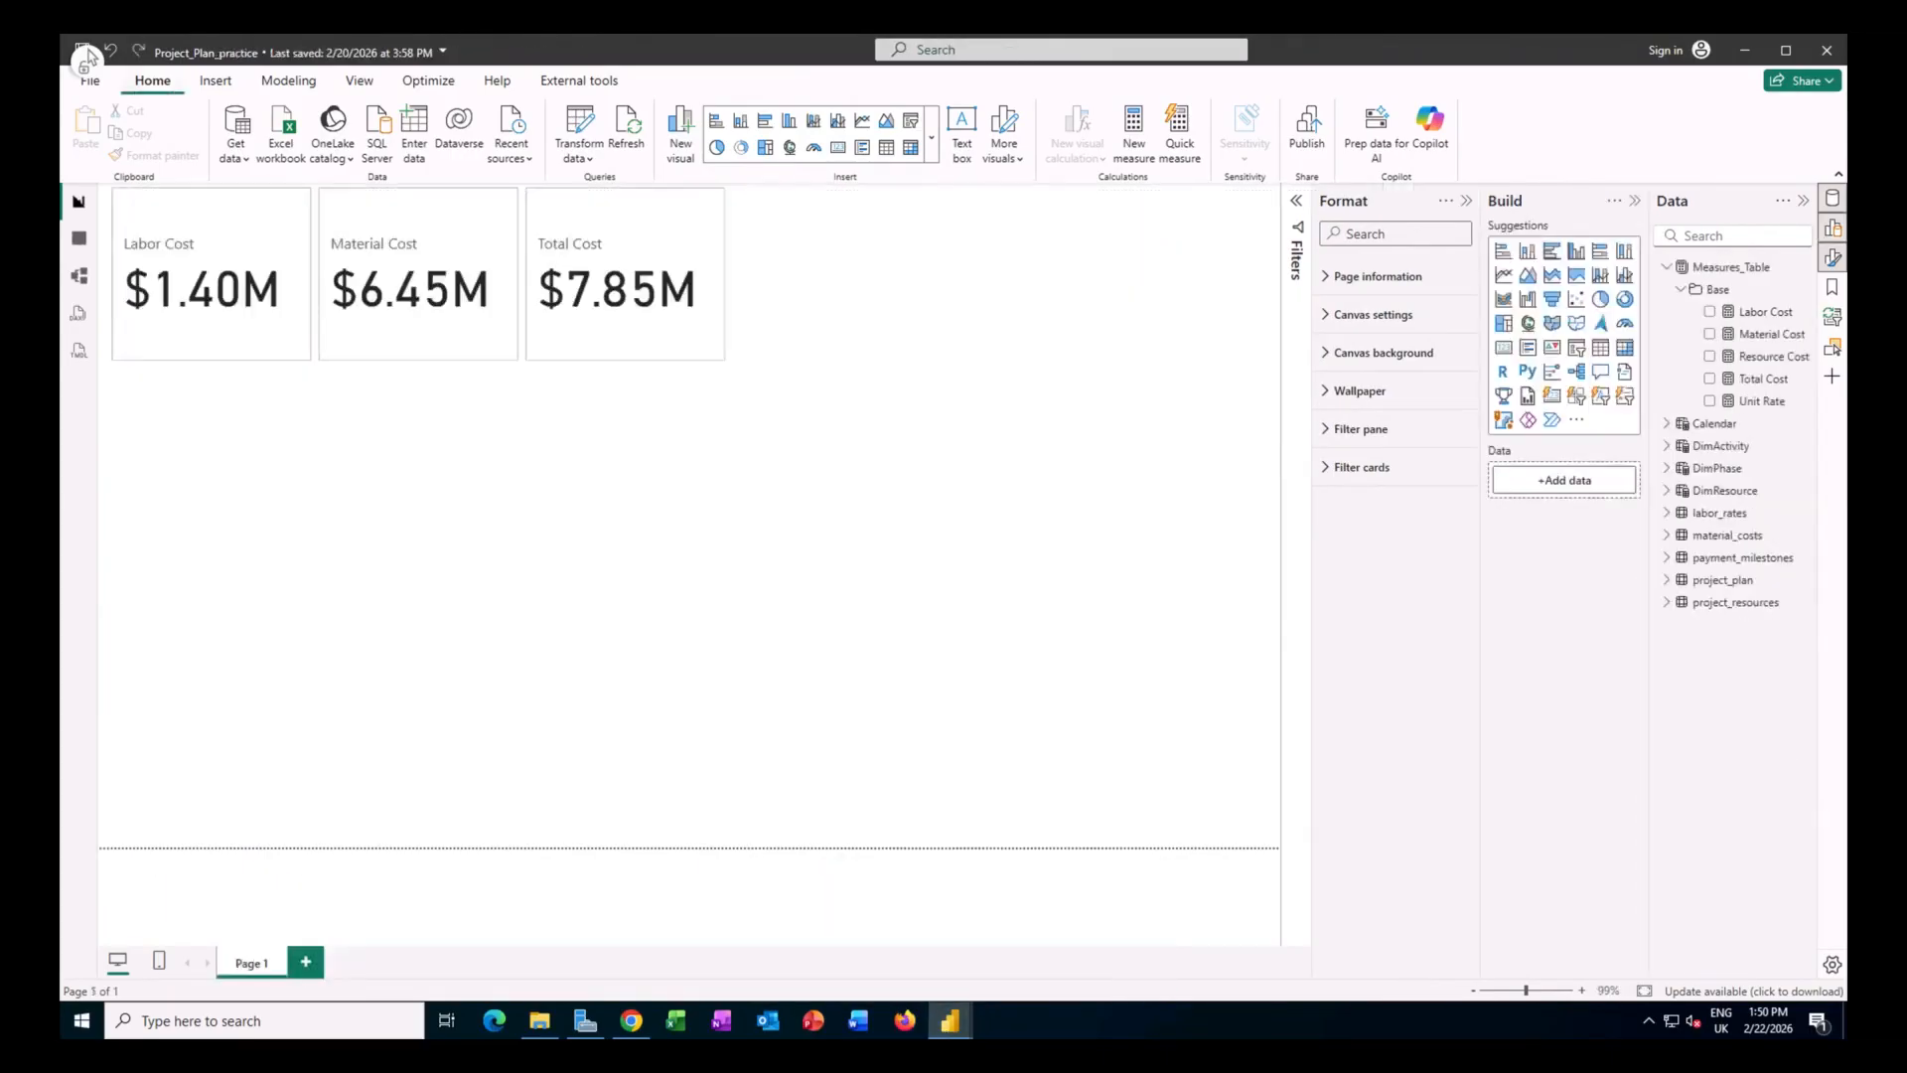
{"action": "left_click", "coordinate": [289, 83]}
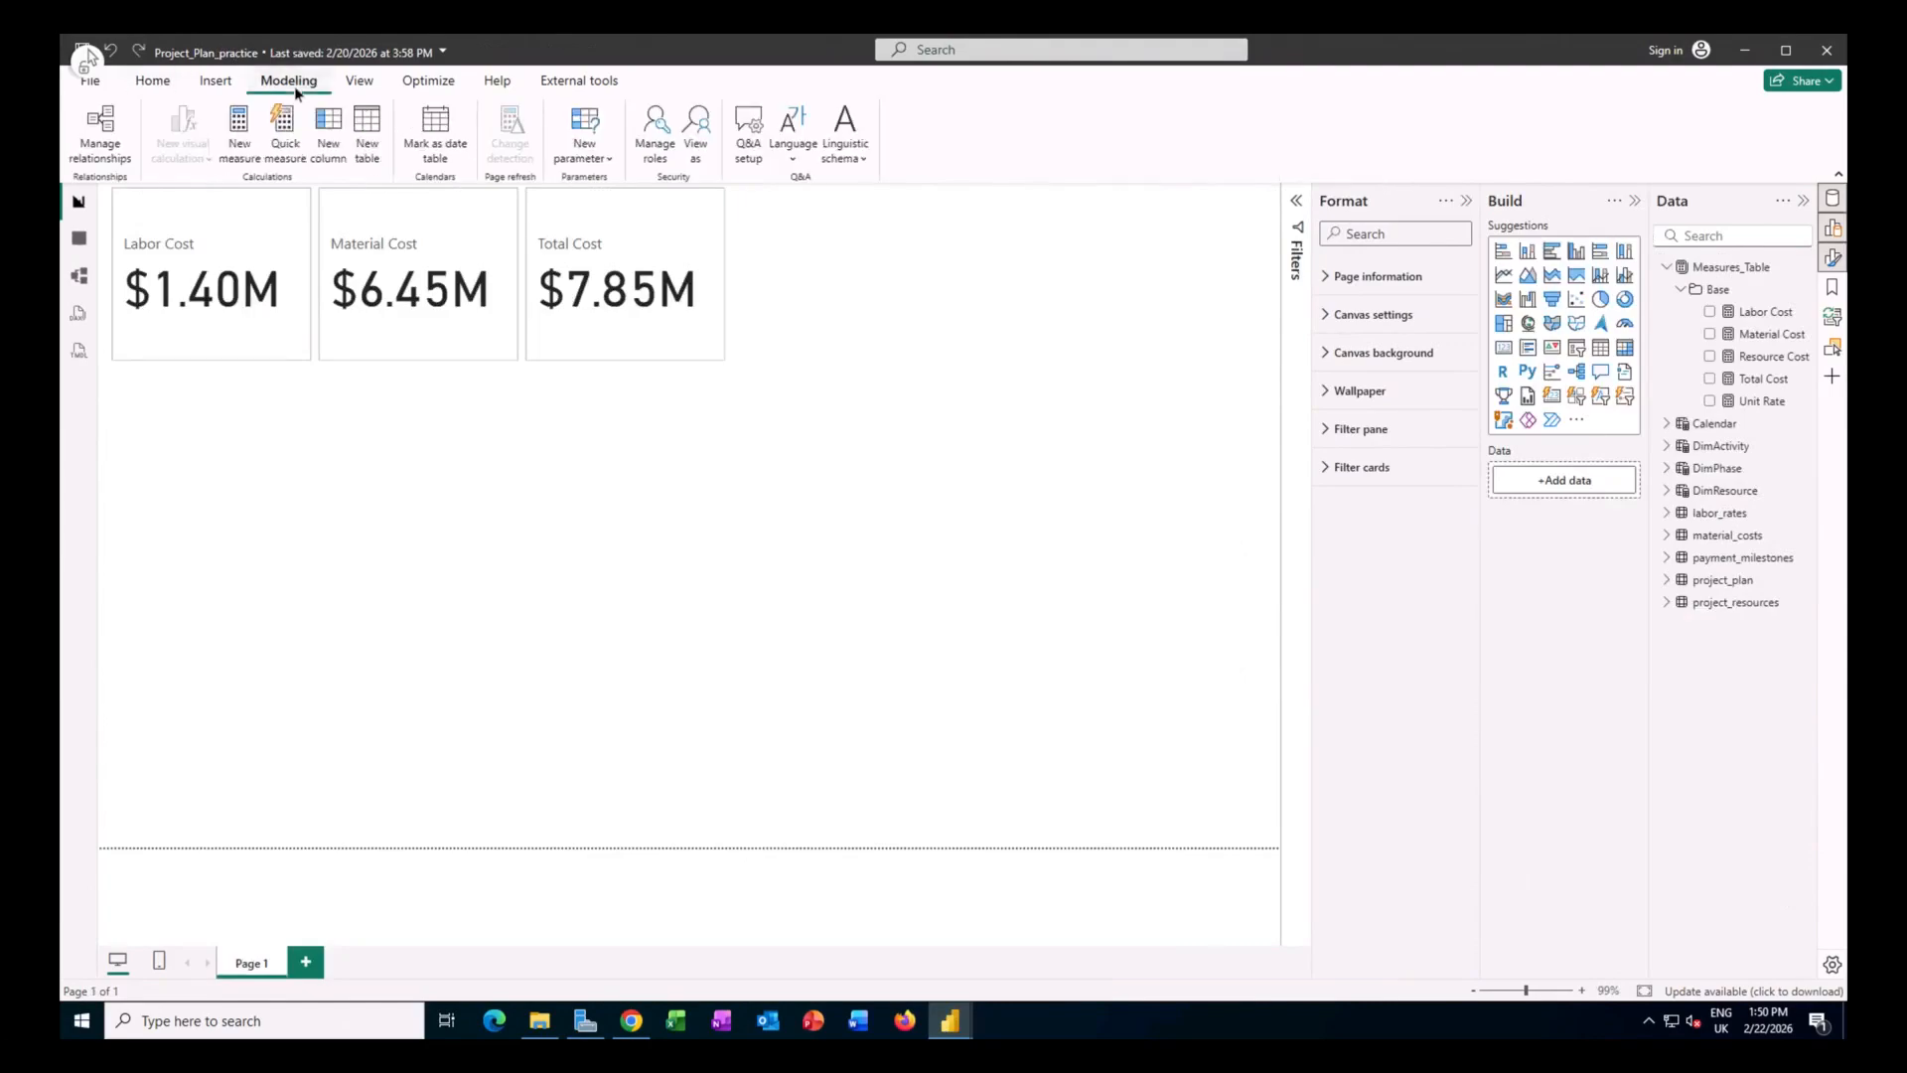
{"action": "left_click", "coordinate": [604, 162]}
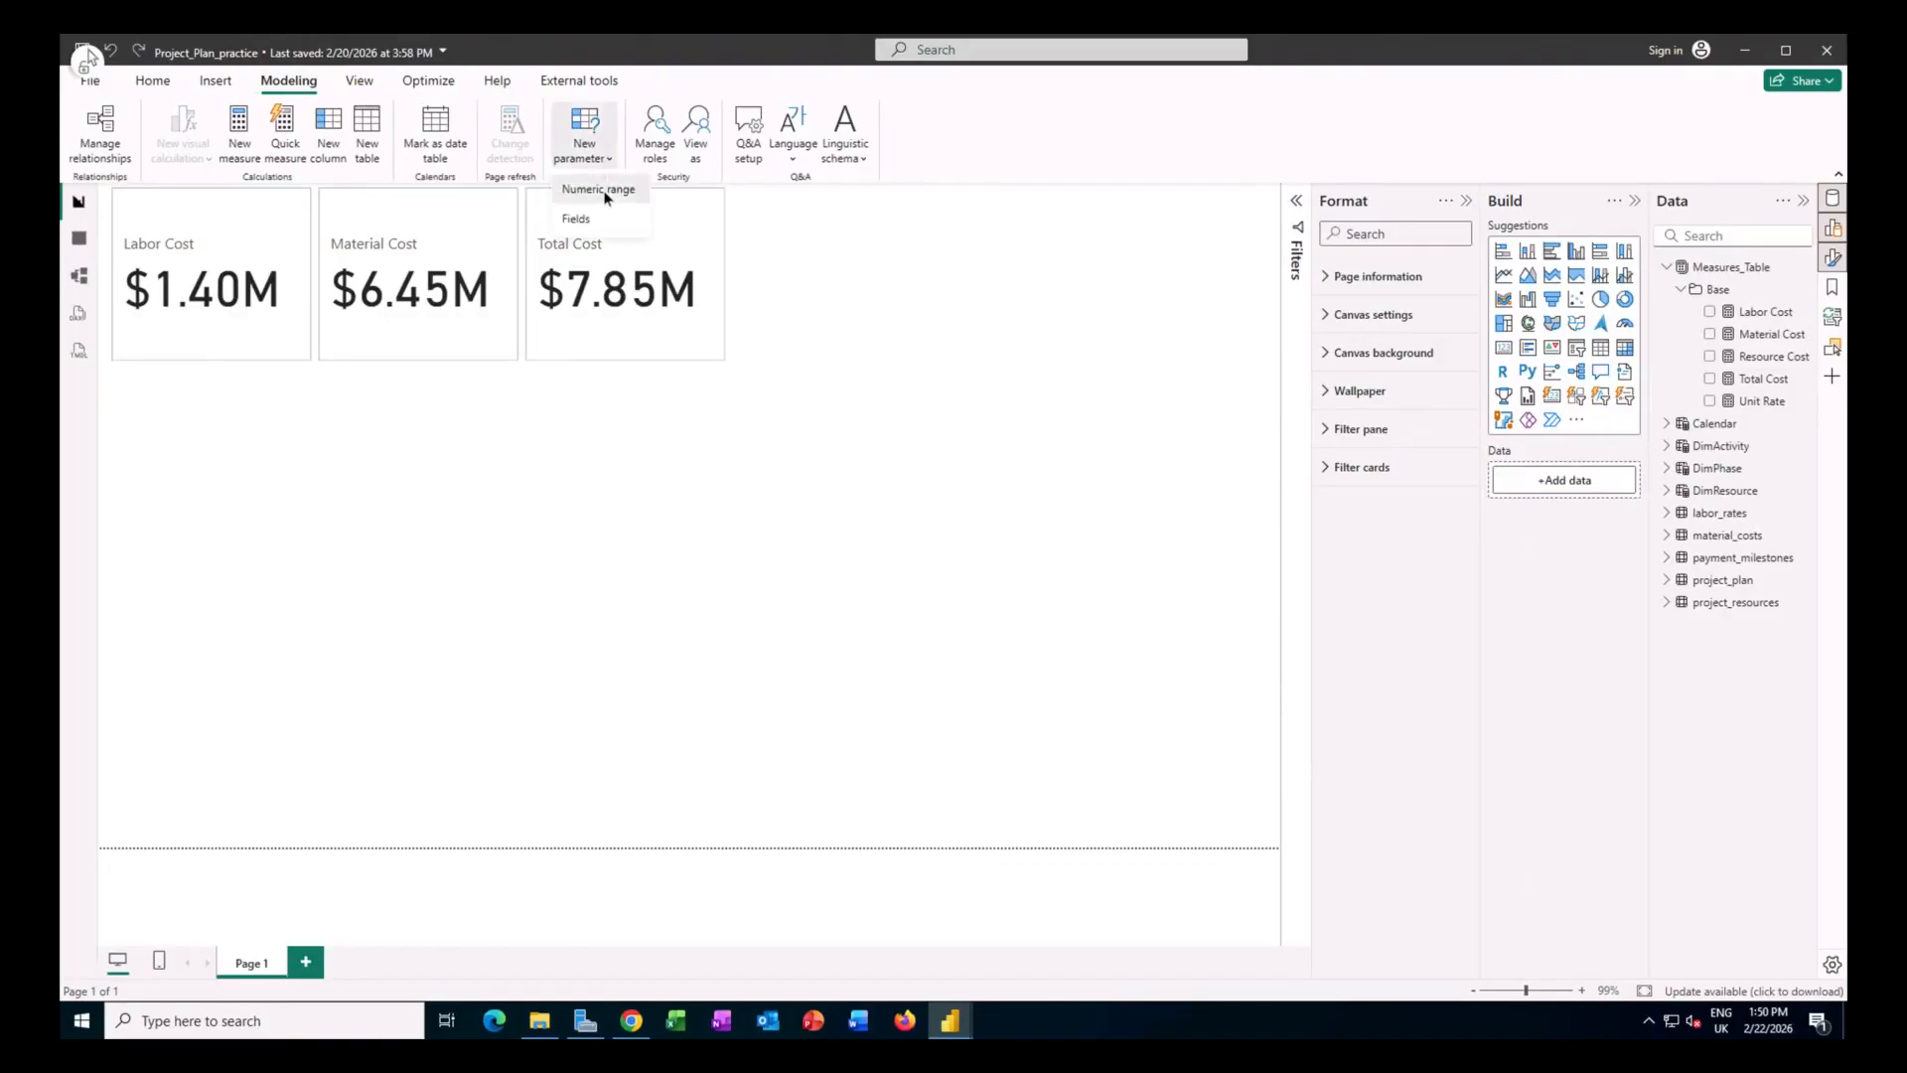
{"action": "left_click", "coordinate": [602, 191]}
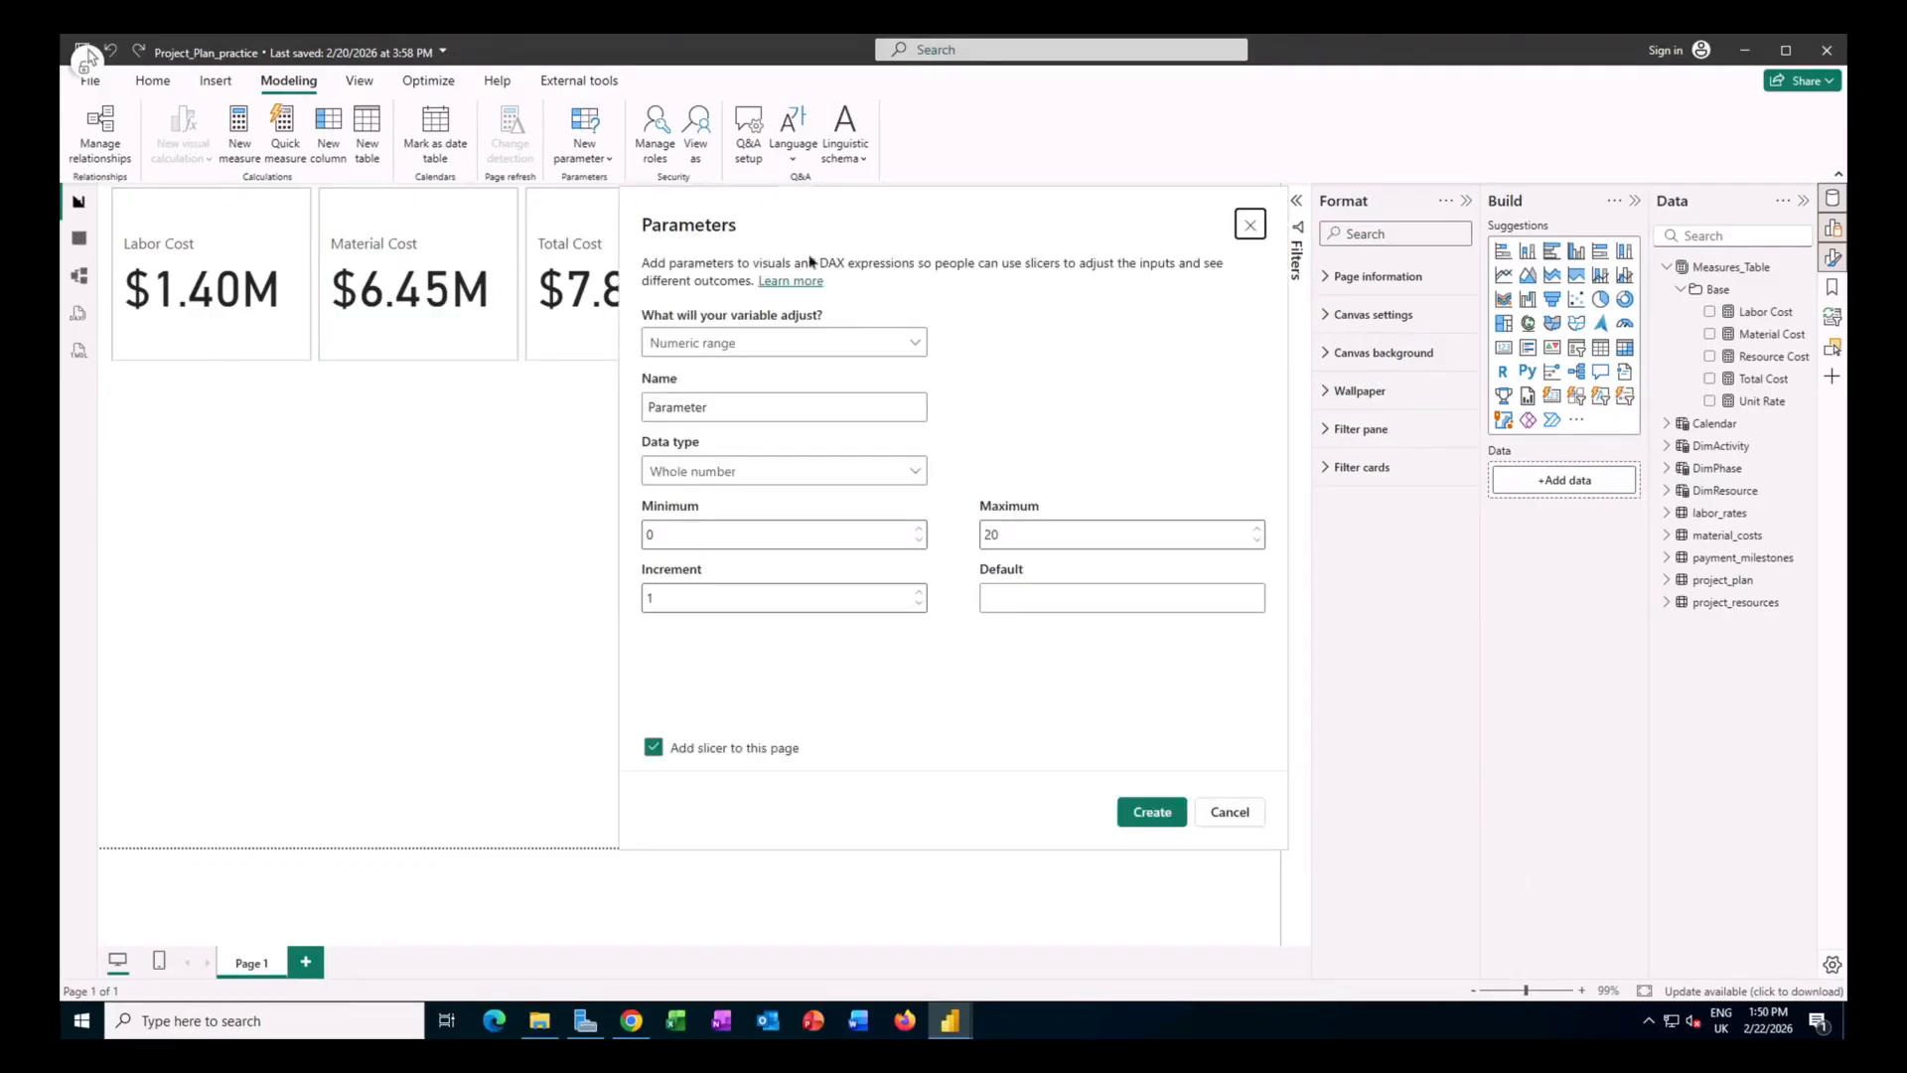
{"action": "left_click", "coordinate": [797, 352]}
{"action": "left_click", "coordinate": [796, 351]}
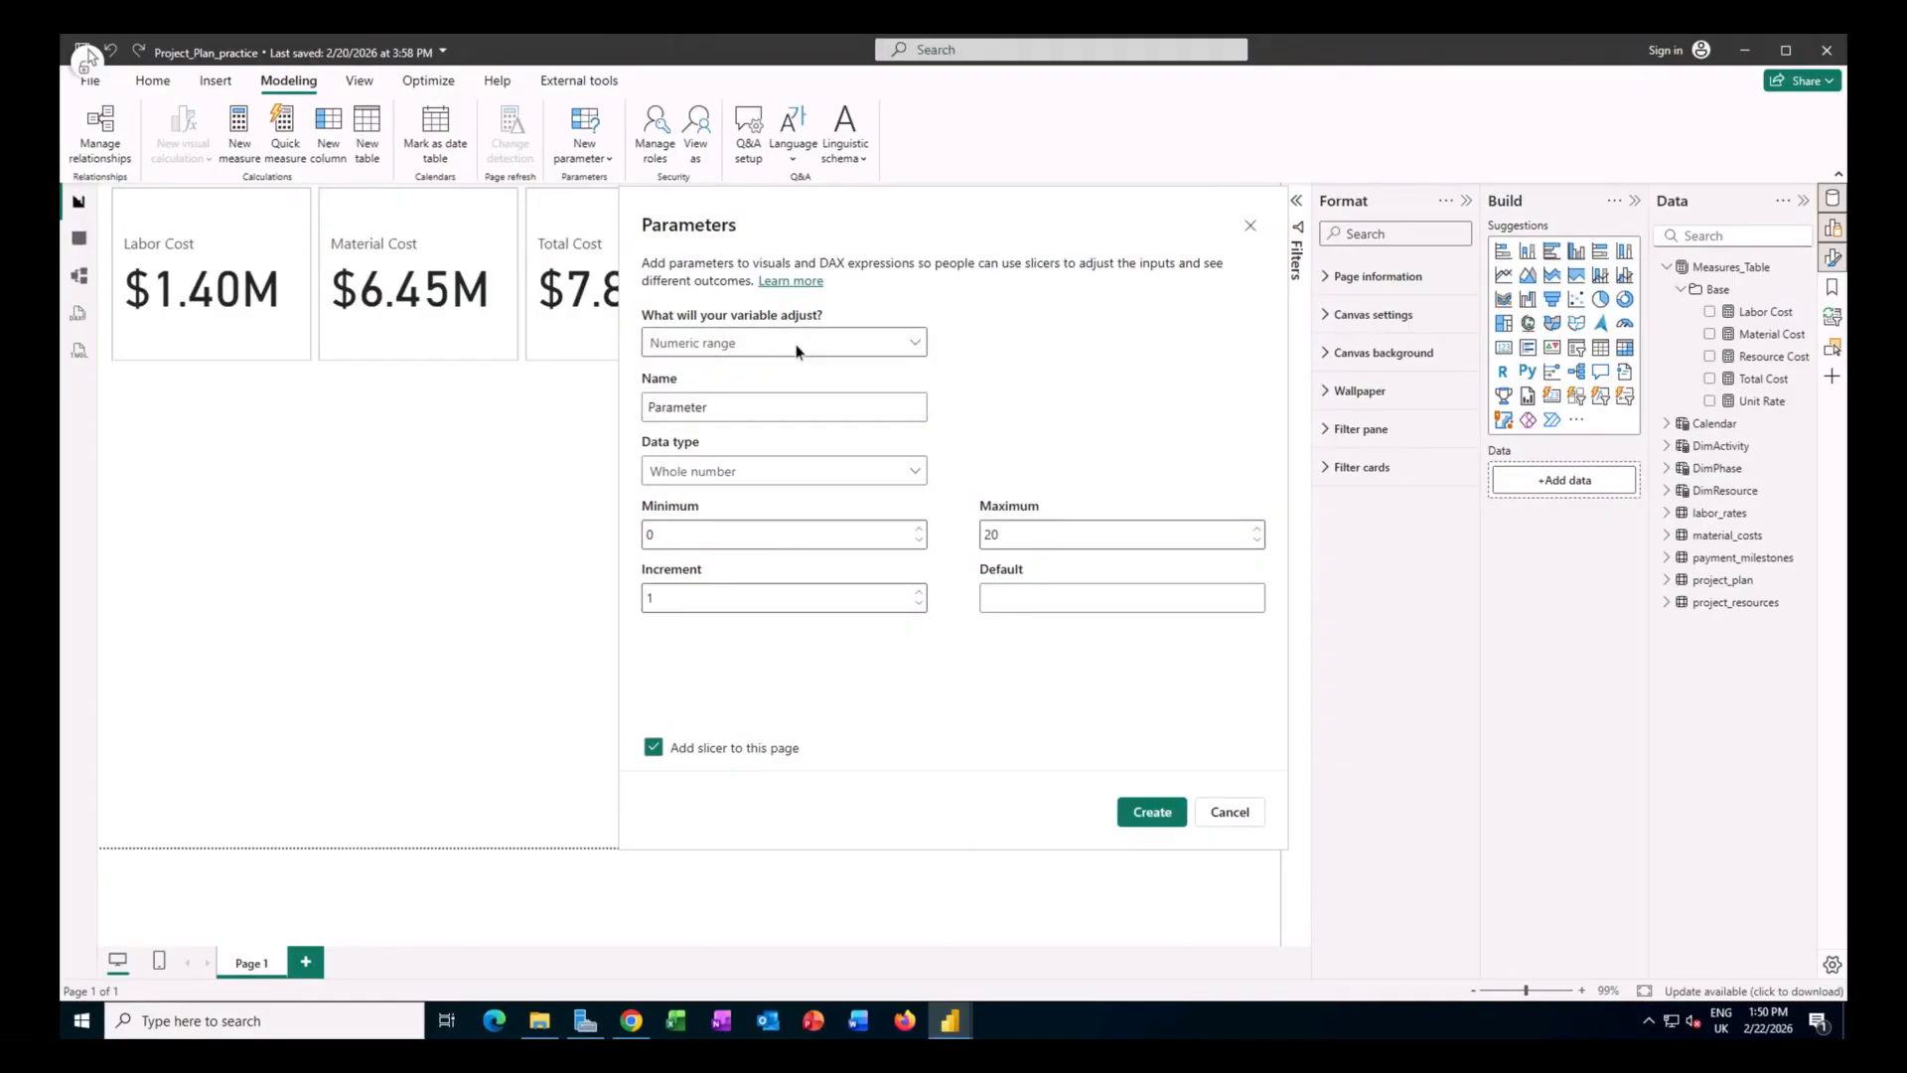
{"action": "double_click", "coordinate": [791, 416]}
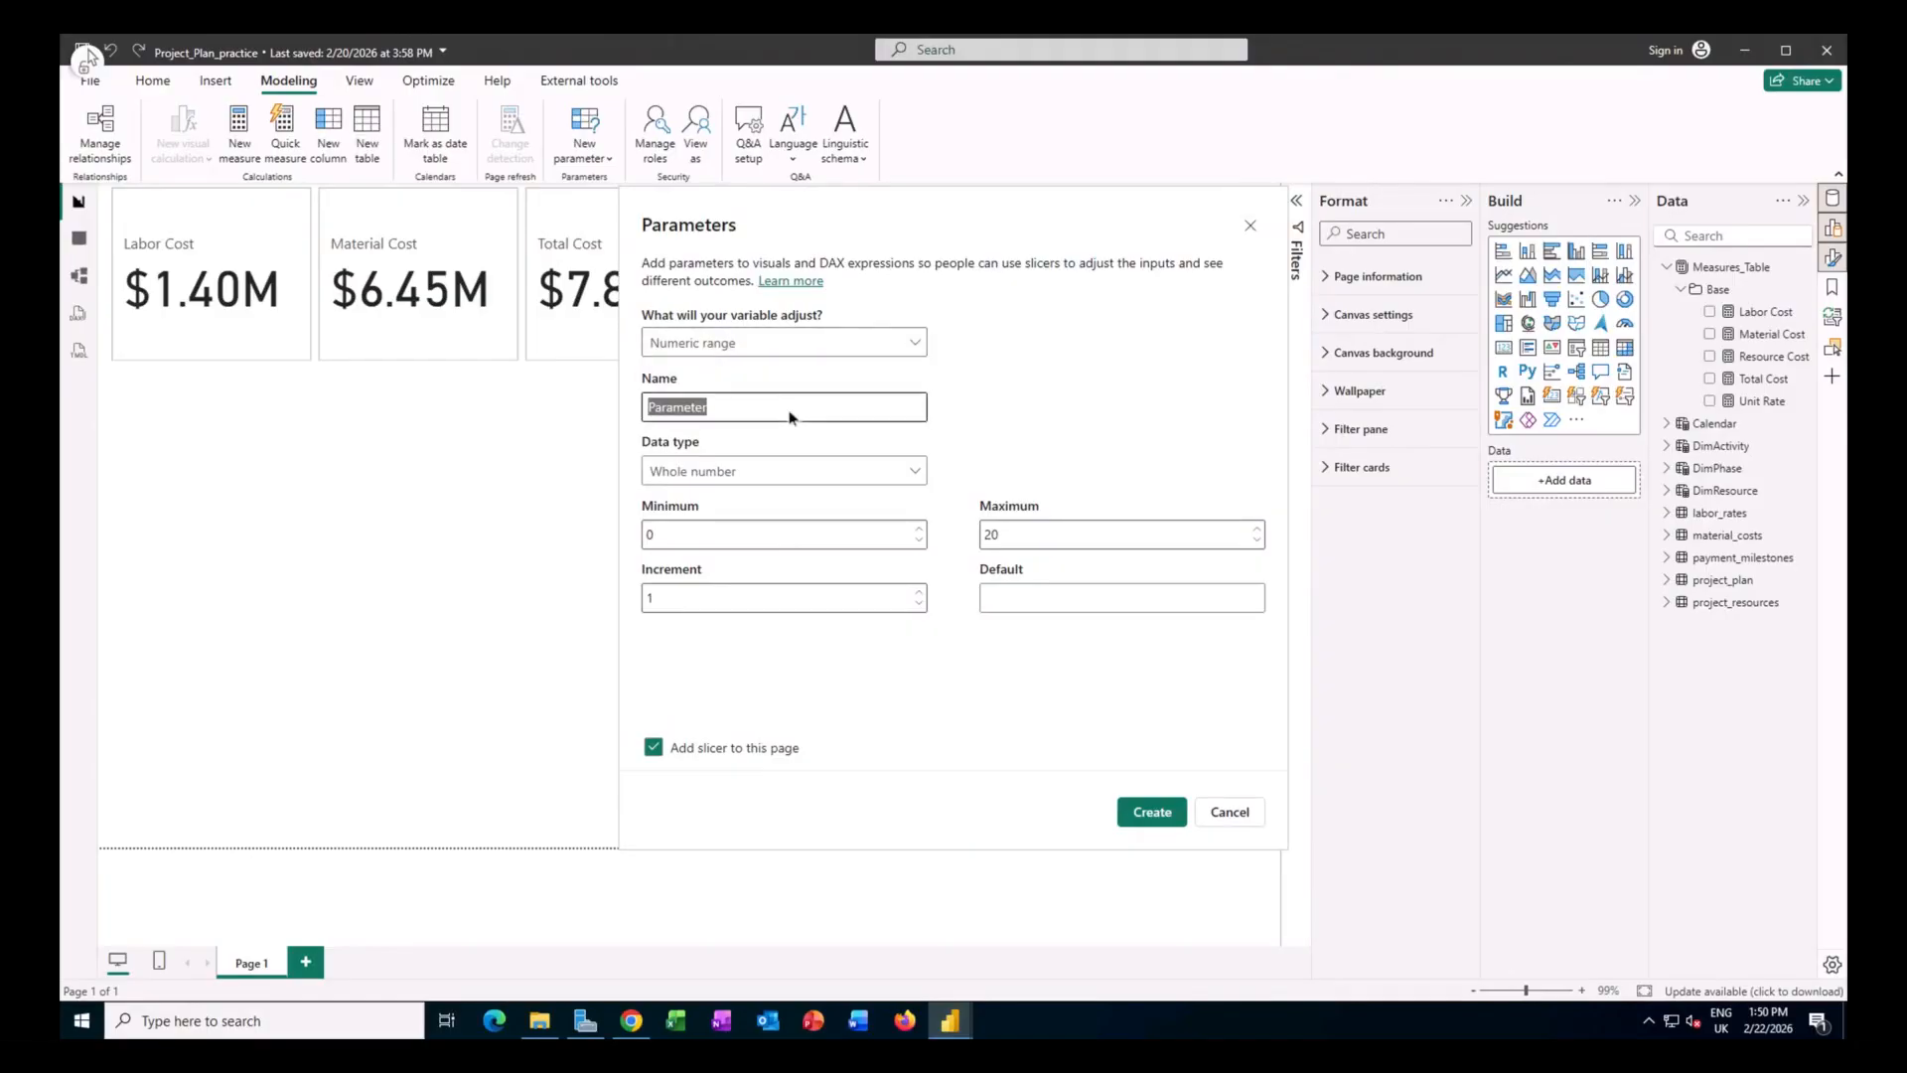
{"action": "type", "text": "Delay %"}
{"action": "left_click", "coordinate": [807, 473]}
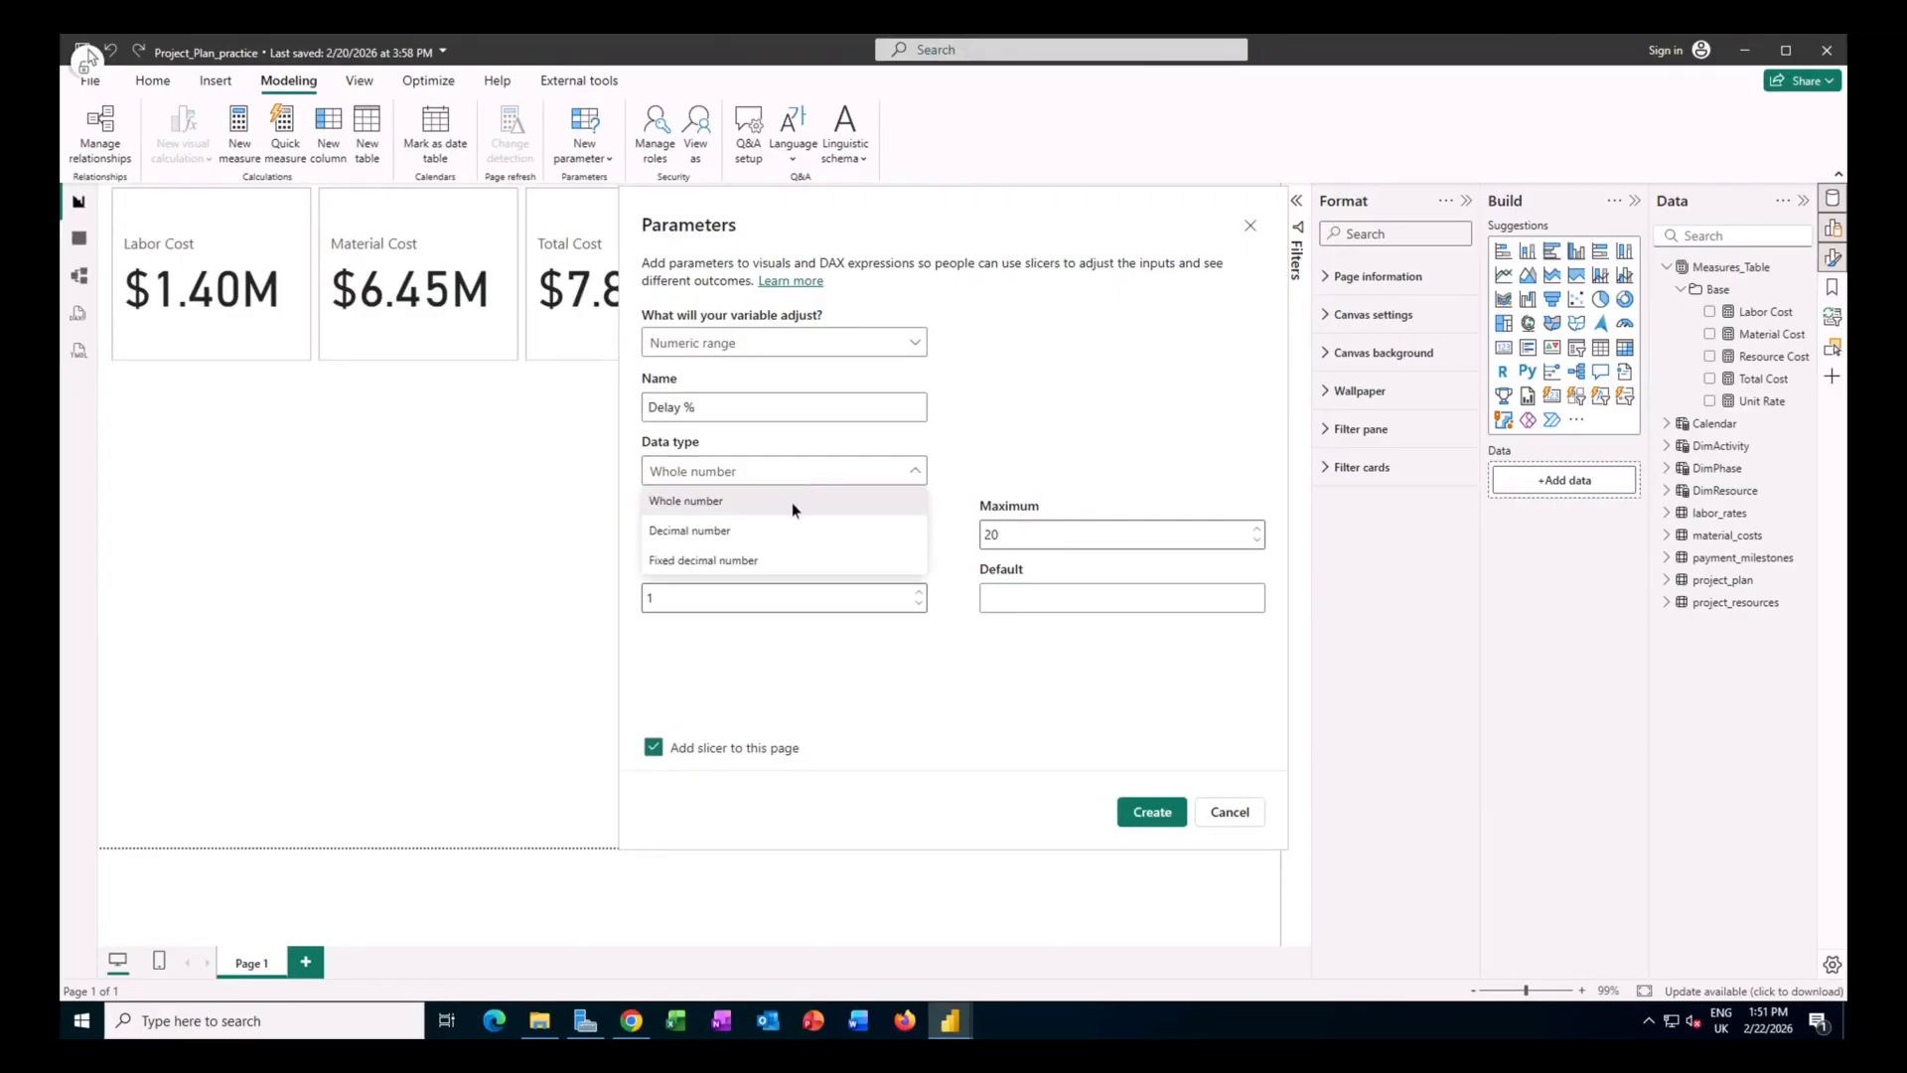
{"action": "left_click", "coordinate": [735, 533]}
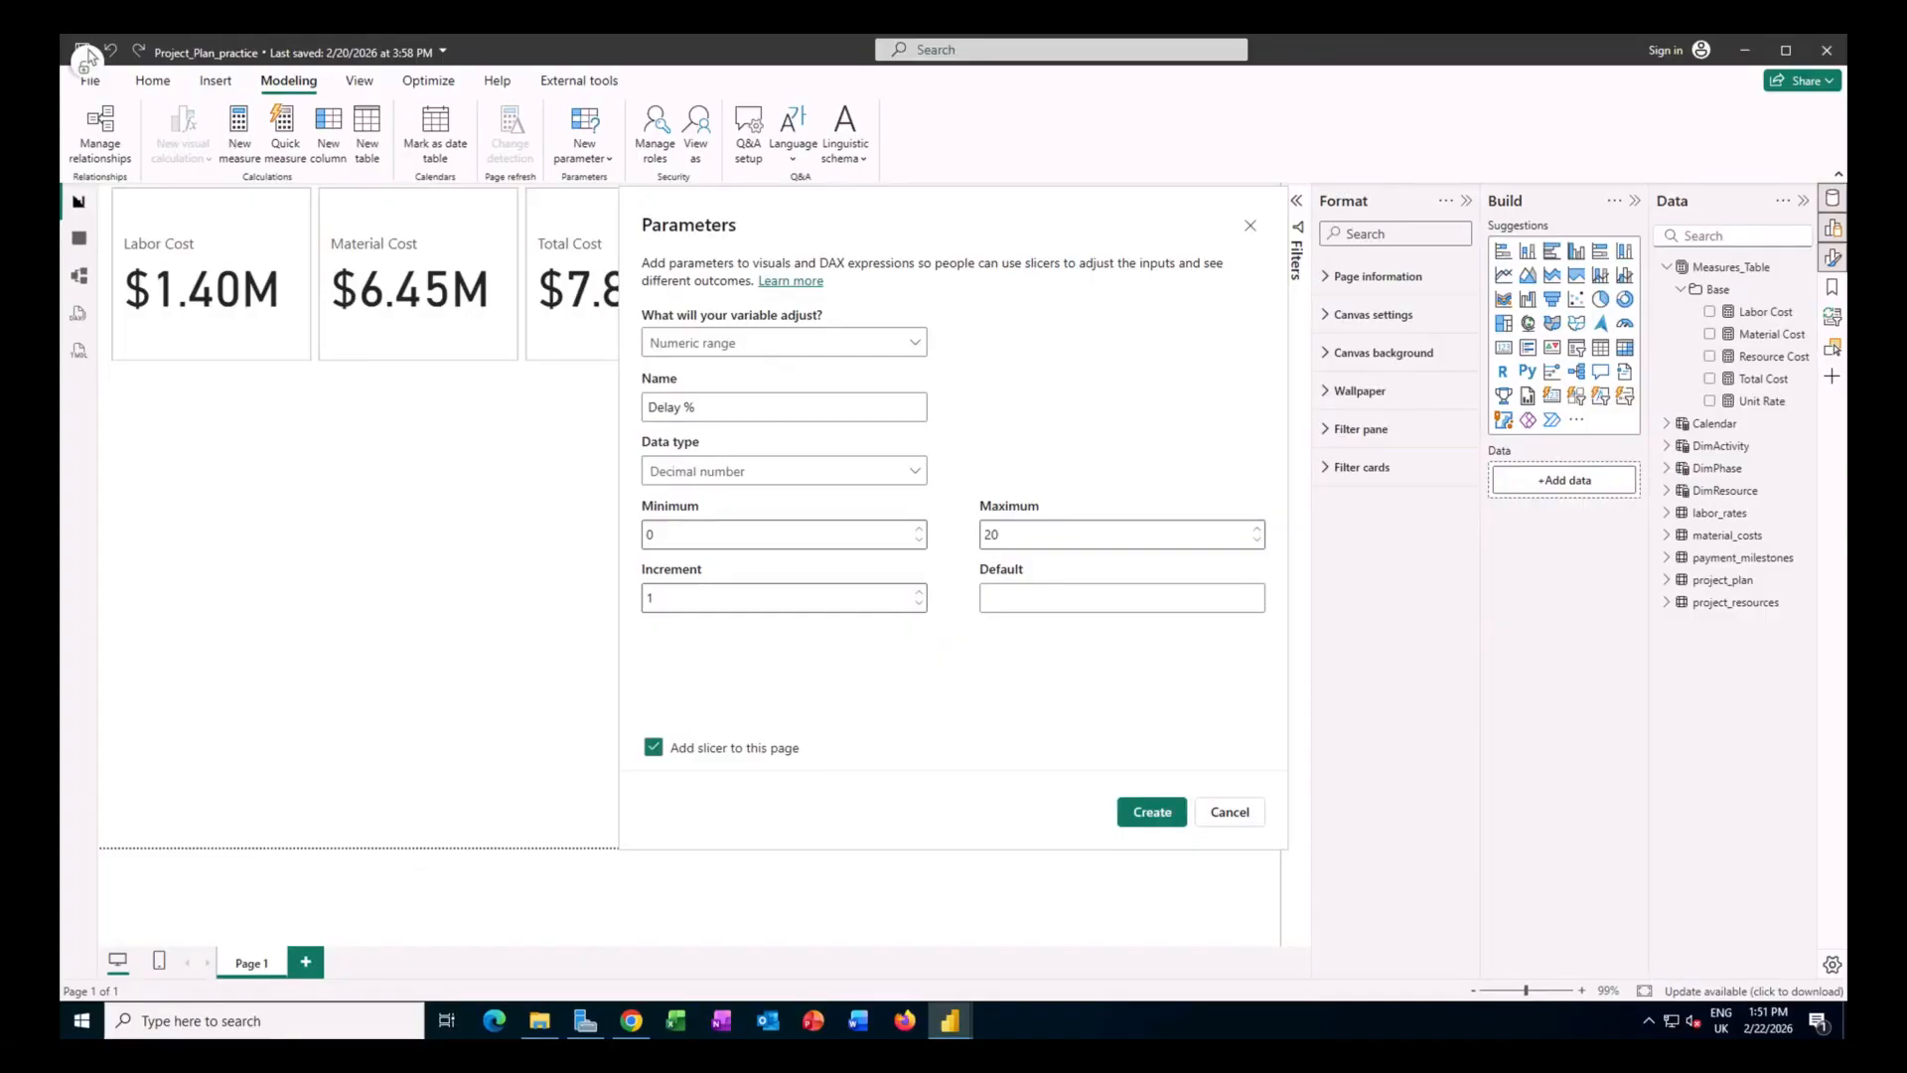
Set the Delay % parameter's minimum to -1 and its maximum to 1.
{"action": "double_click", "coordinate": [797, 539]}
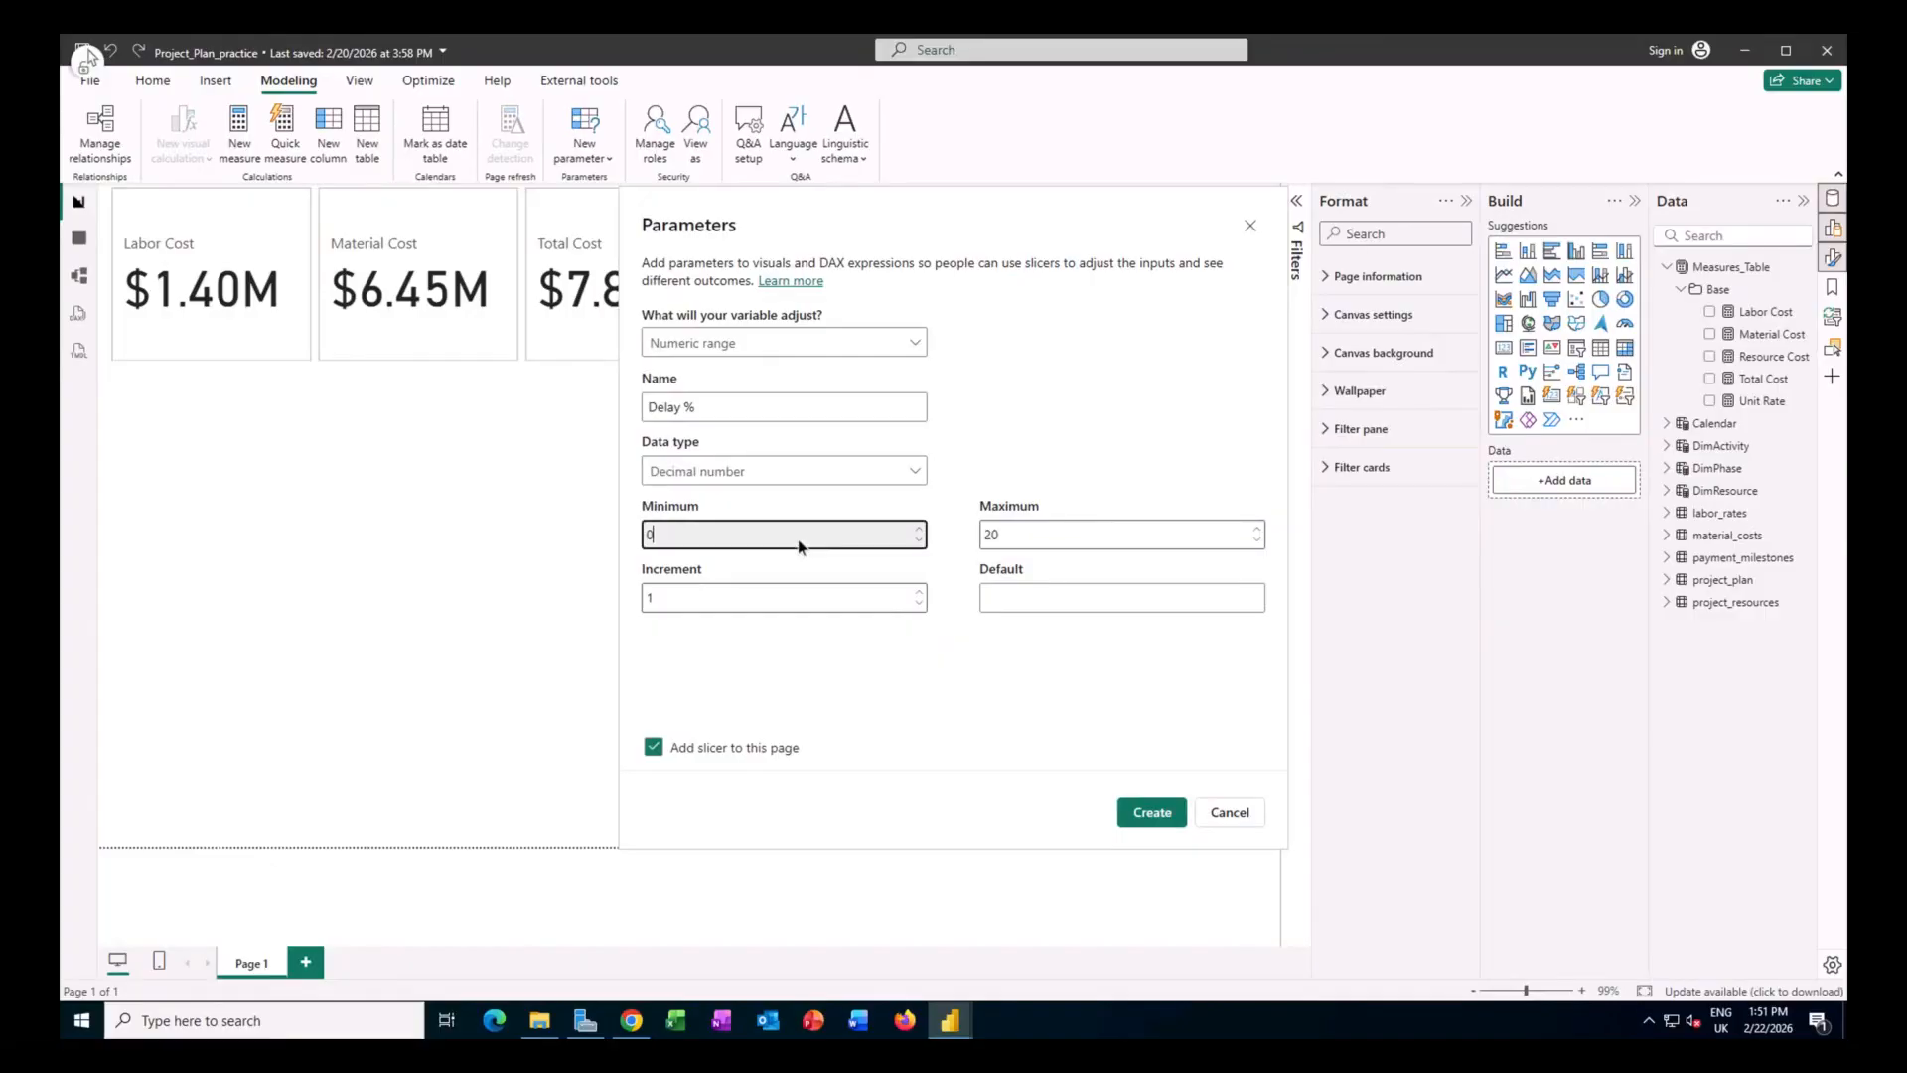
{"action": "type", "text": "-1"}
{"action": "double_click", "coordinate": [1042, 535]}
{"action": "type", "text": "1"}
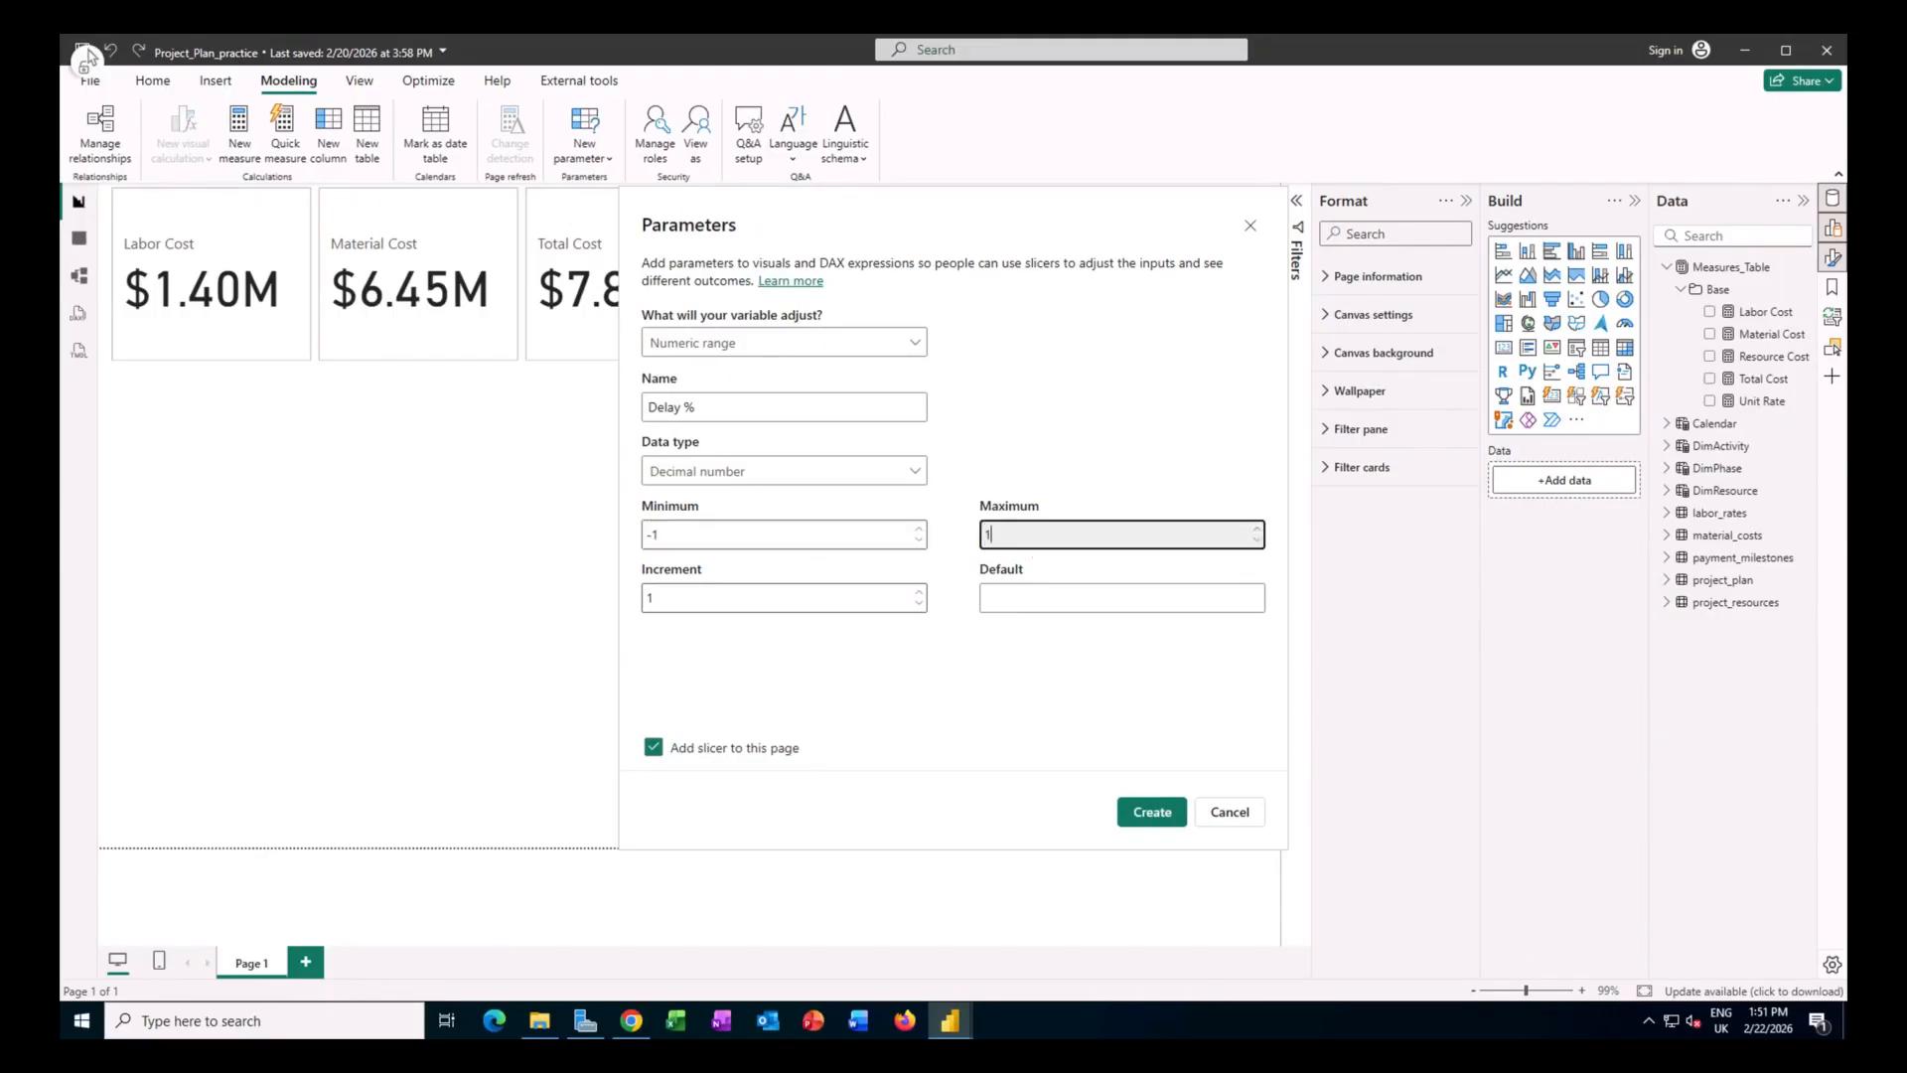
{"action": "left_click", "coordinate": [1060, 465]}
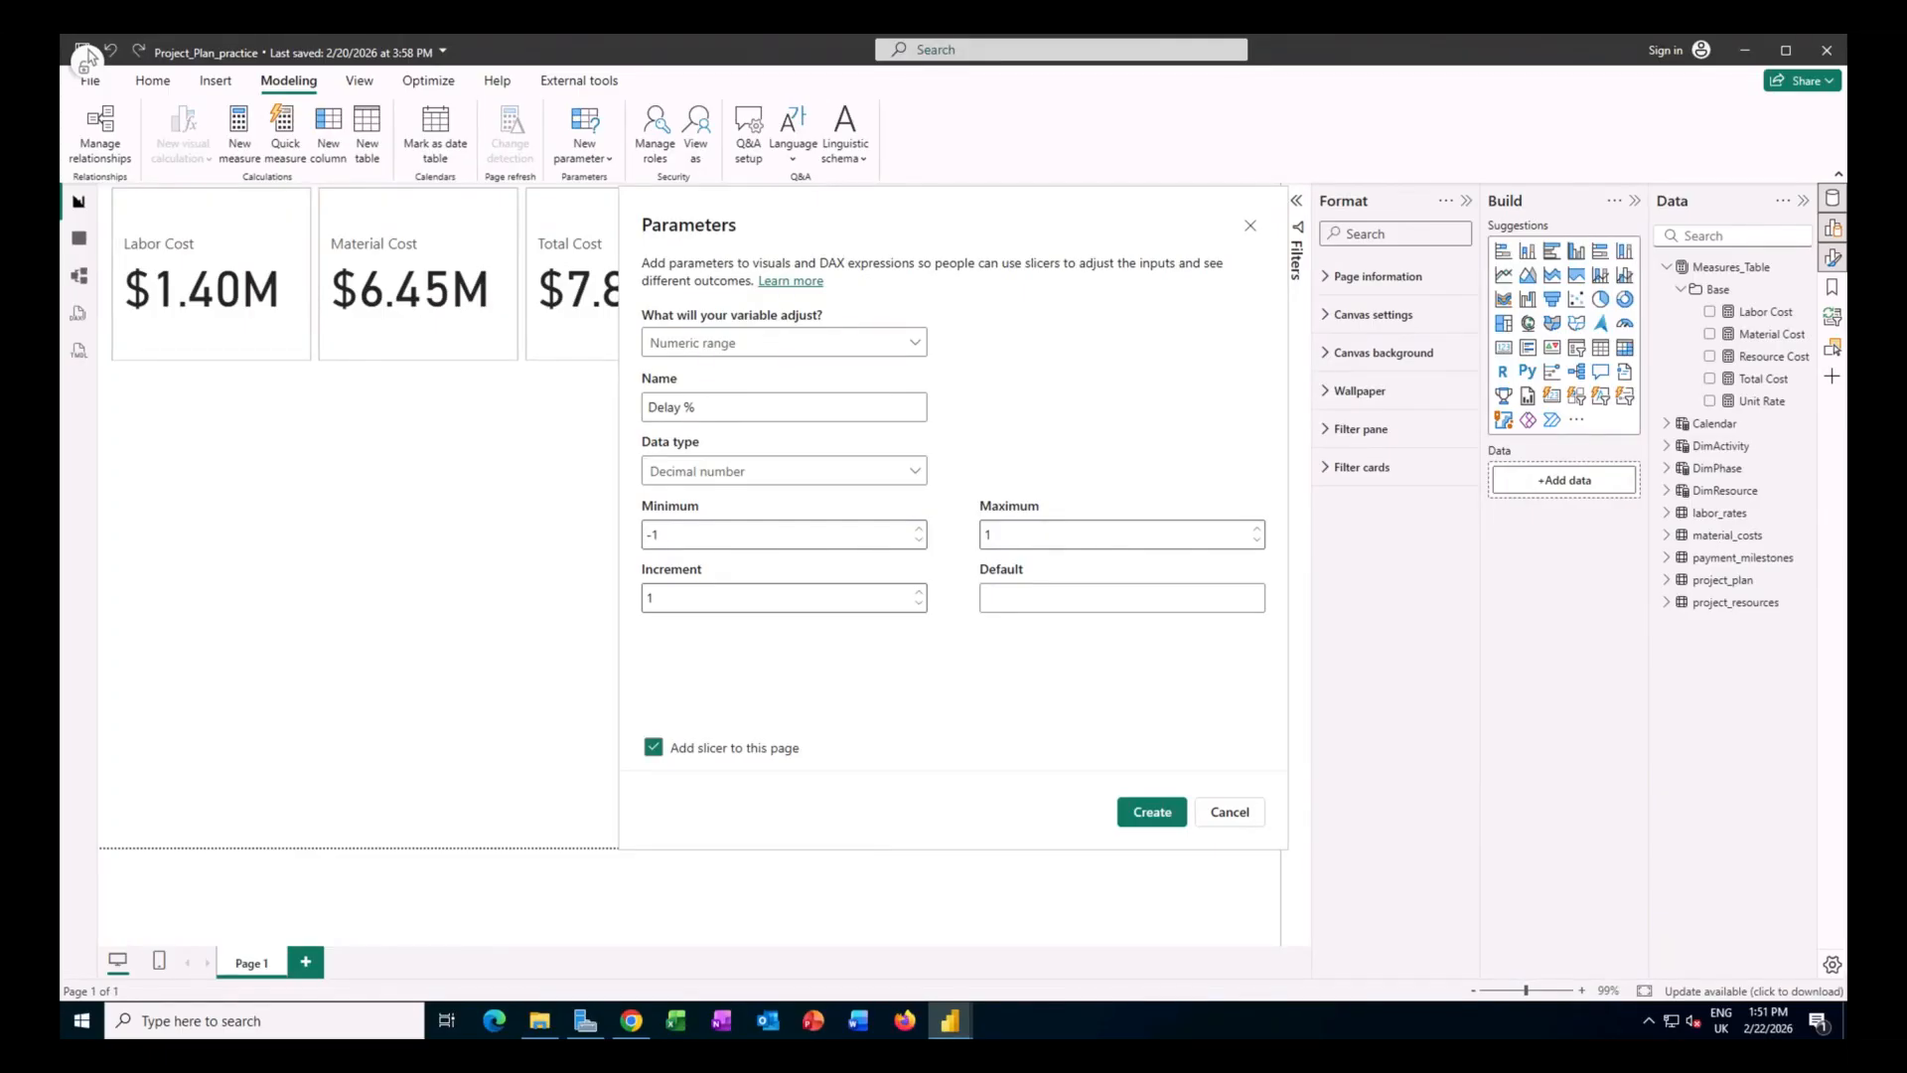
Set the increment to 0.01 and the default to 0, and create the Delay % parameter without adding a slicer to the page.
{"action": "left_click", "coordinate": [731, 606]}
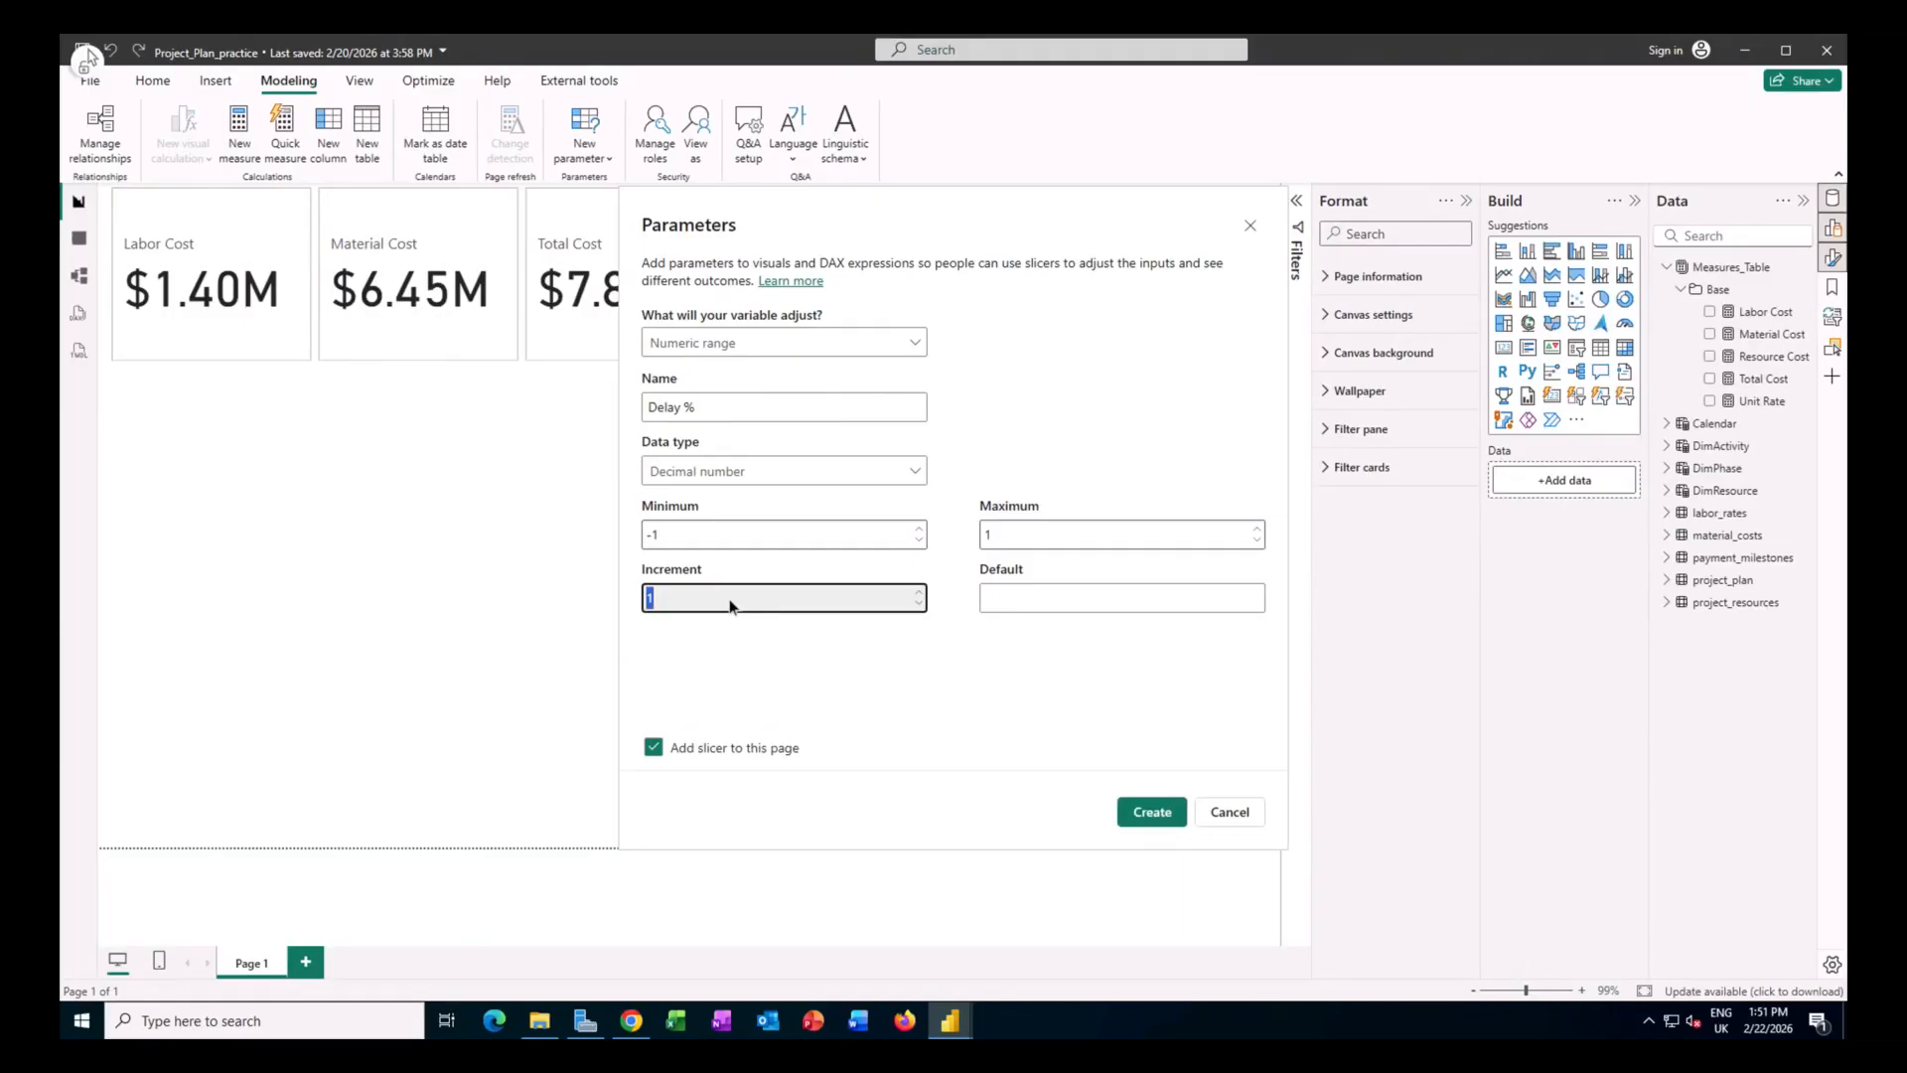
{"action": "key", "text": "BackSpace"}
{"action": "type", "text": "0.01"}
{"action": "left_click", "coordinate": [1109, 608]}
{"action": "type", "text": "0"}
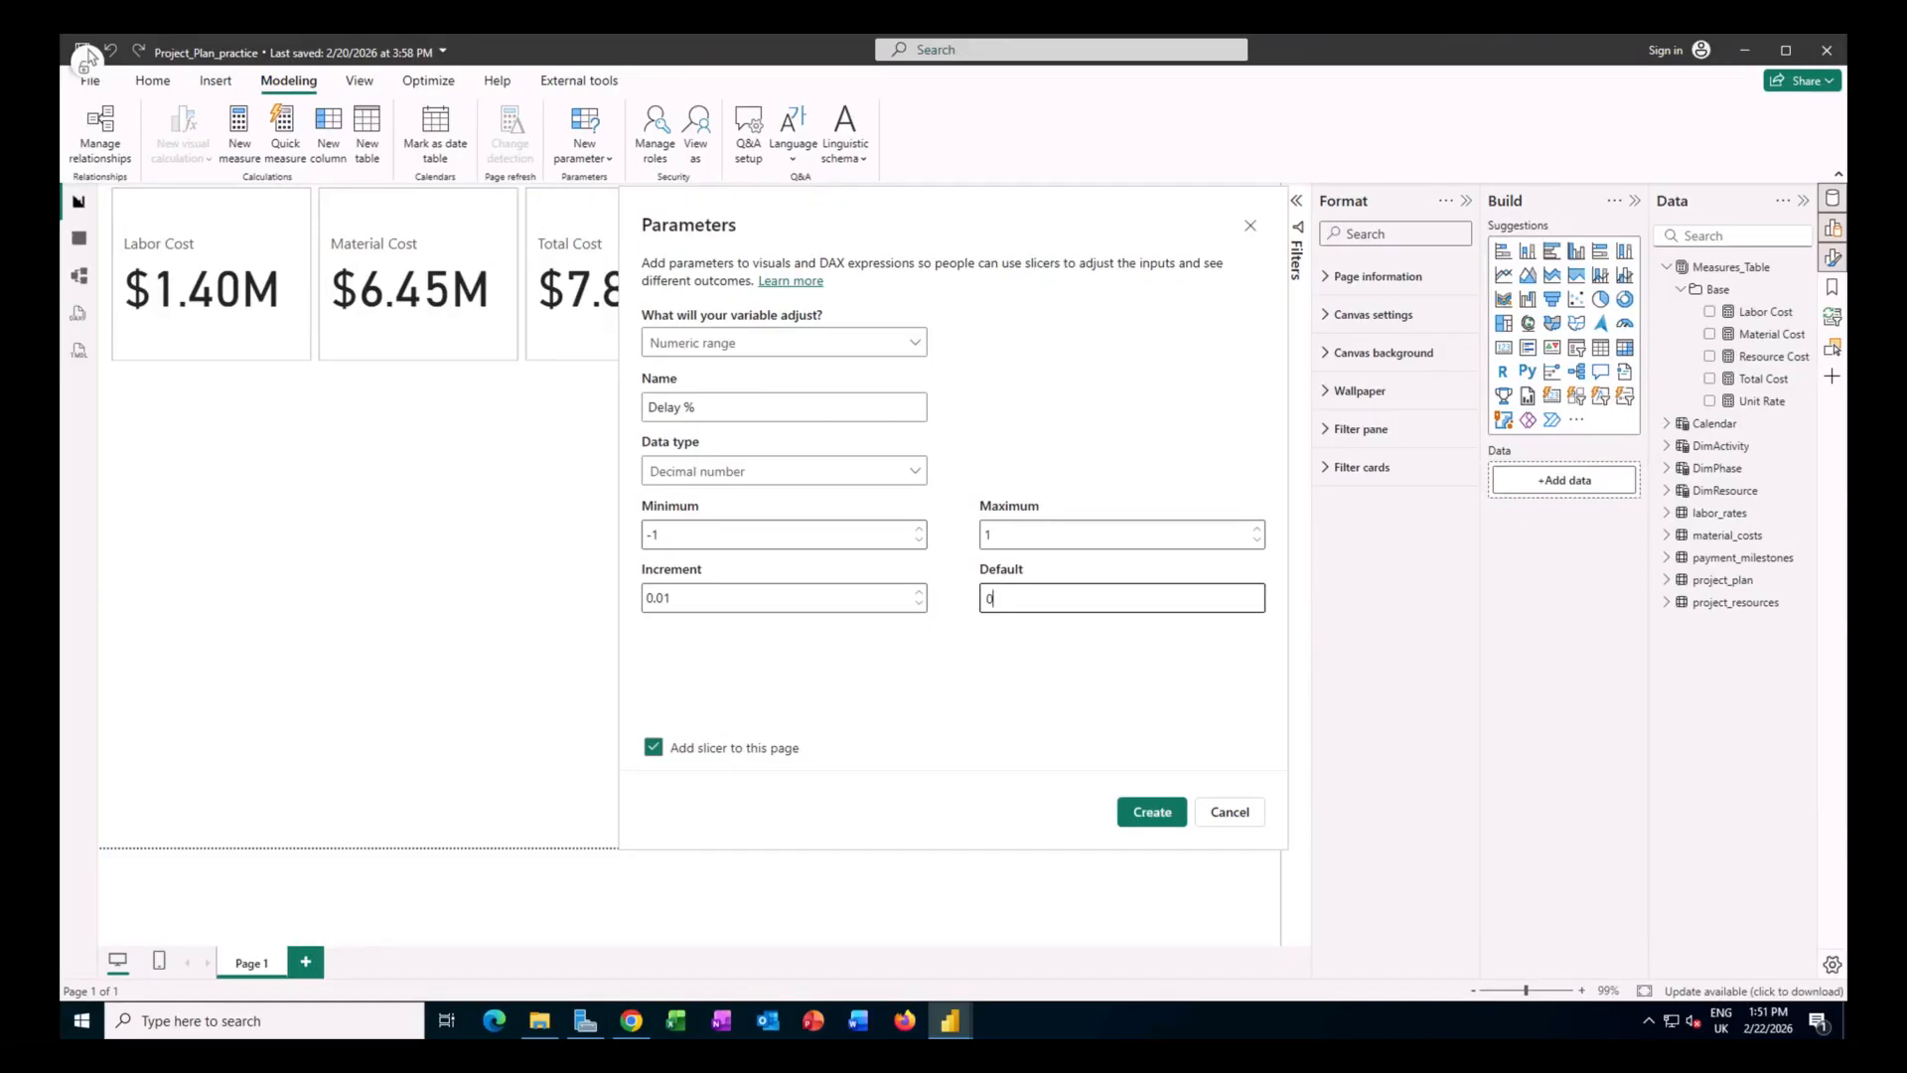
{"action": "left_click", "coordinate": [654, 747]}
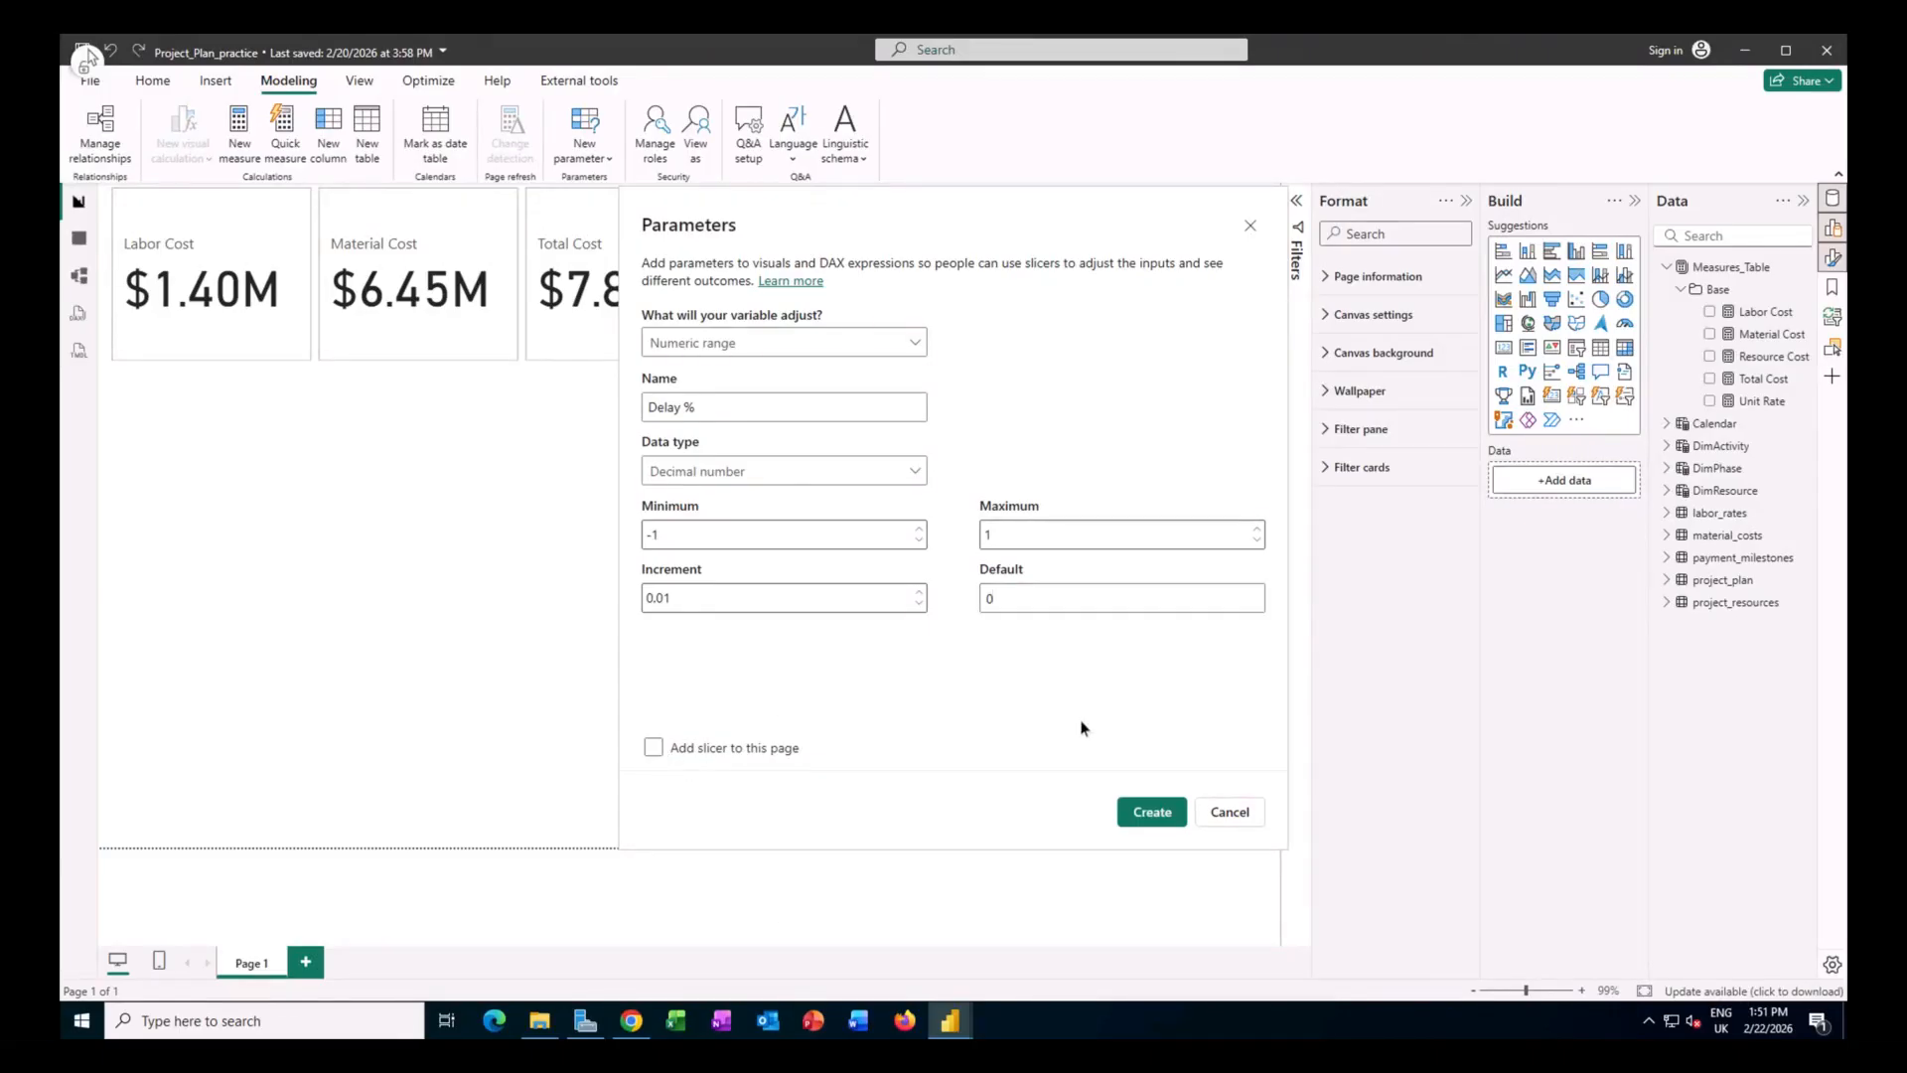
{"action": "left_click", "coordinate": [1154, 813]}
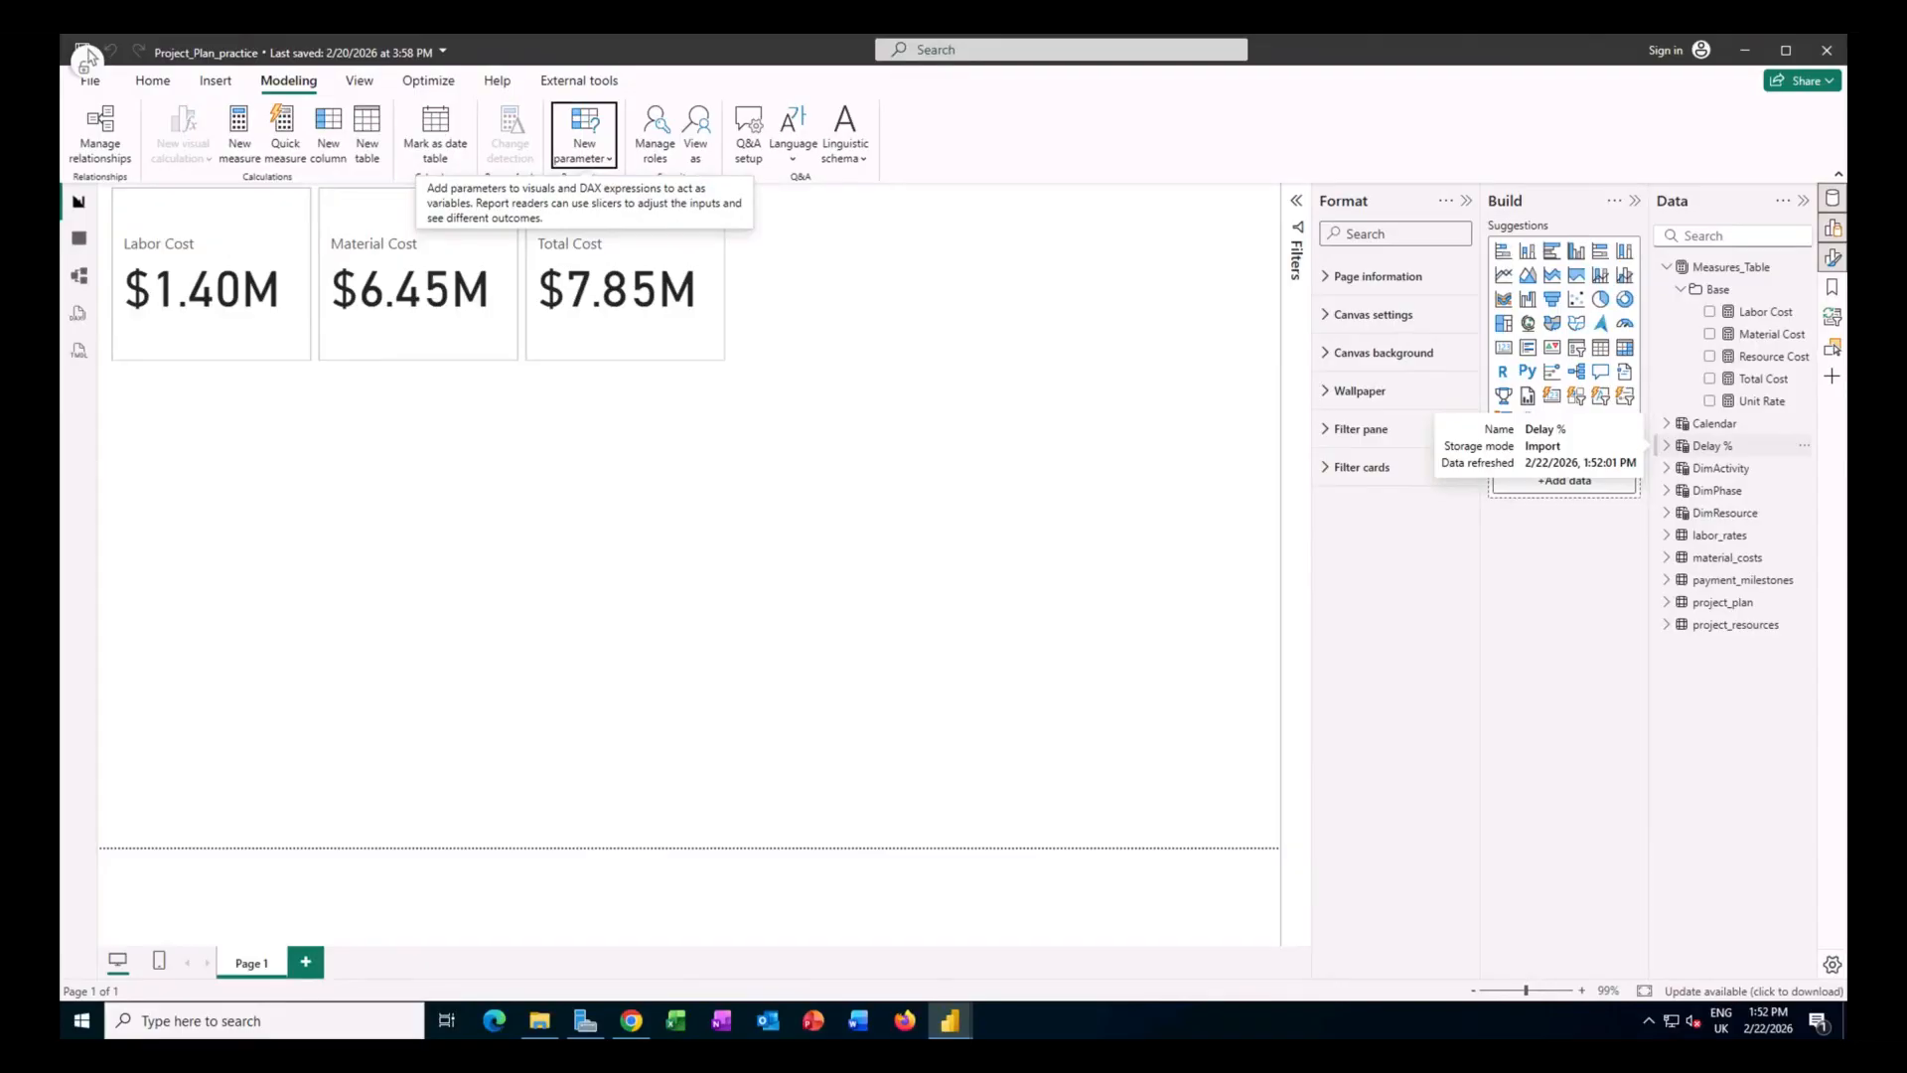
Inspect the DAX formulas of the Delay % column and the Delay % Value measure in the Delay % table.
{"action": "left_click", "coordinate": [1668, 446]}
{"action": "left_click", "coordinate": [1739, 489]}
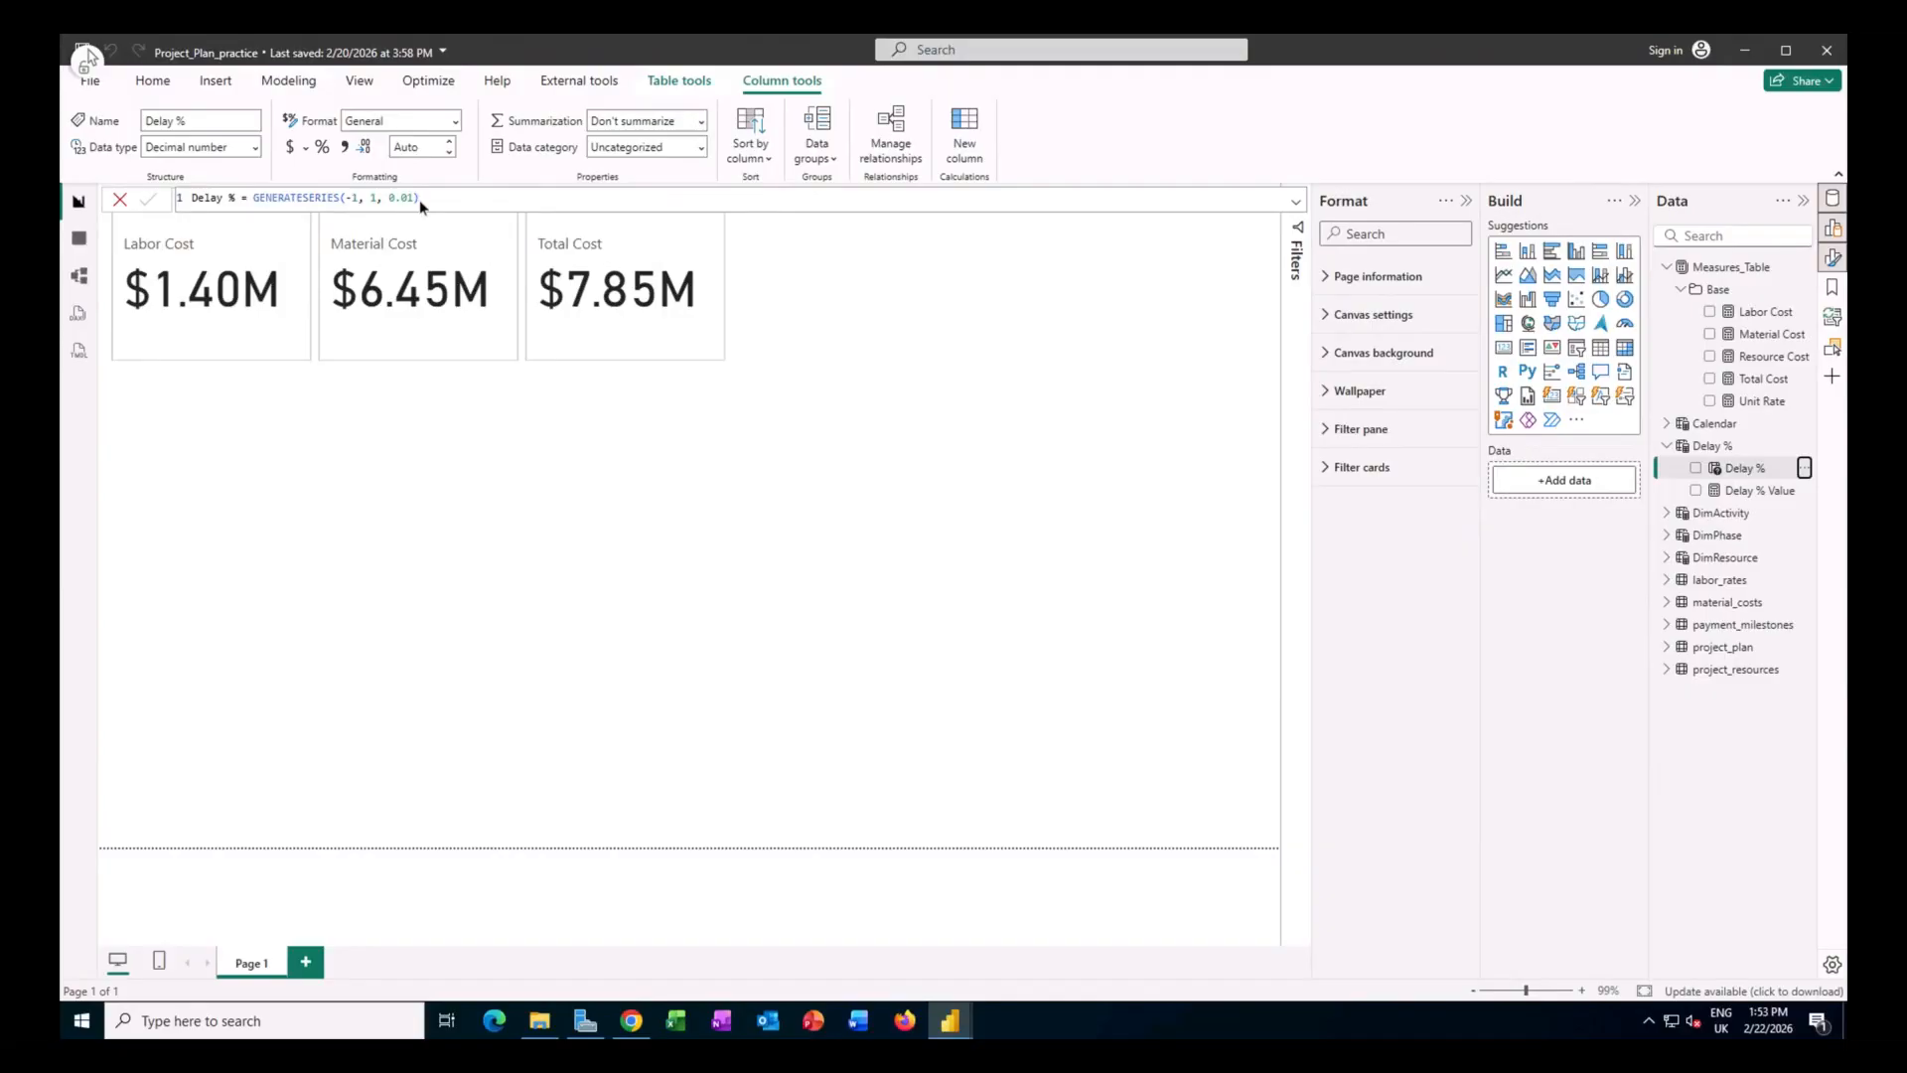
{"action": "left_click", "coordinate": [1758, 490]}
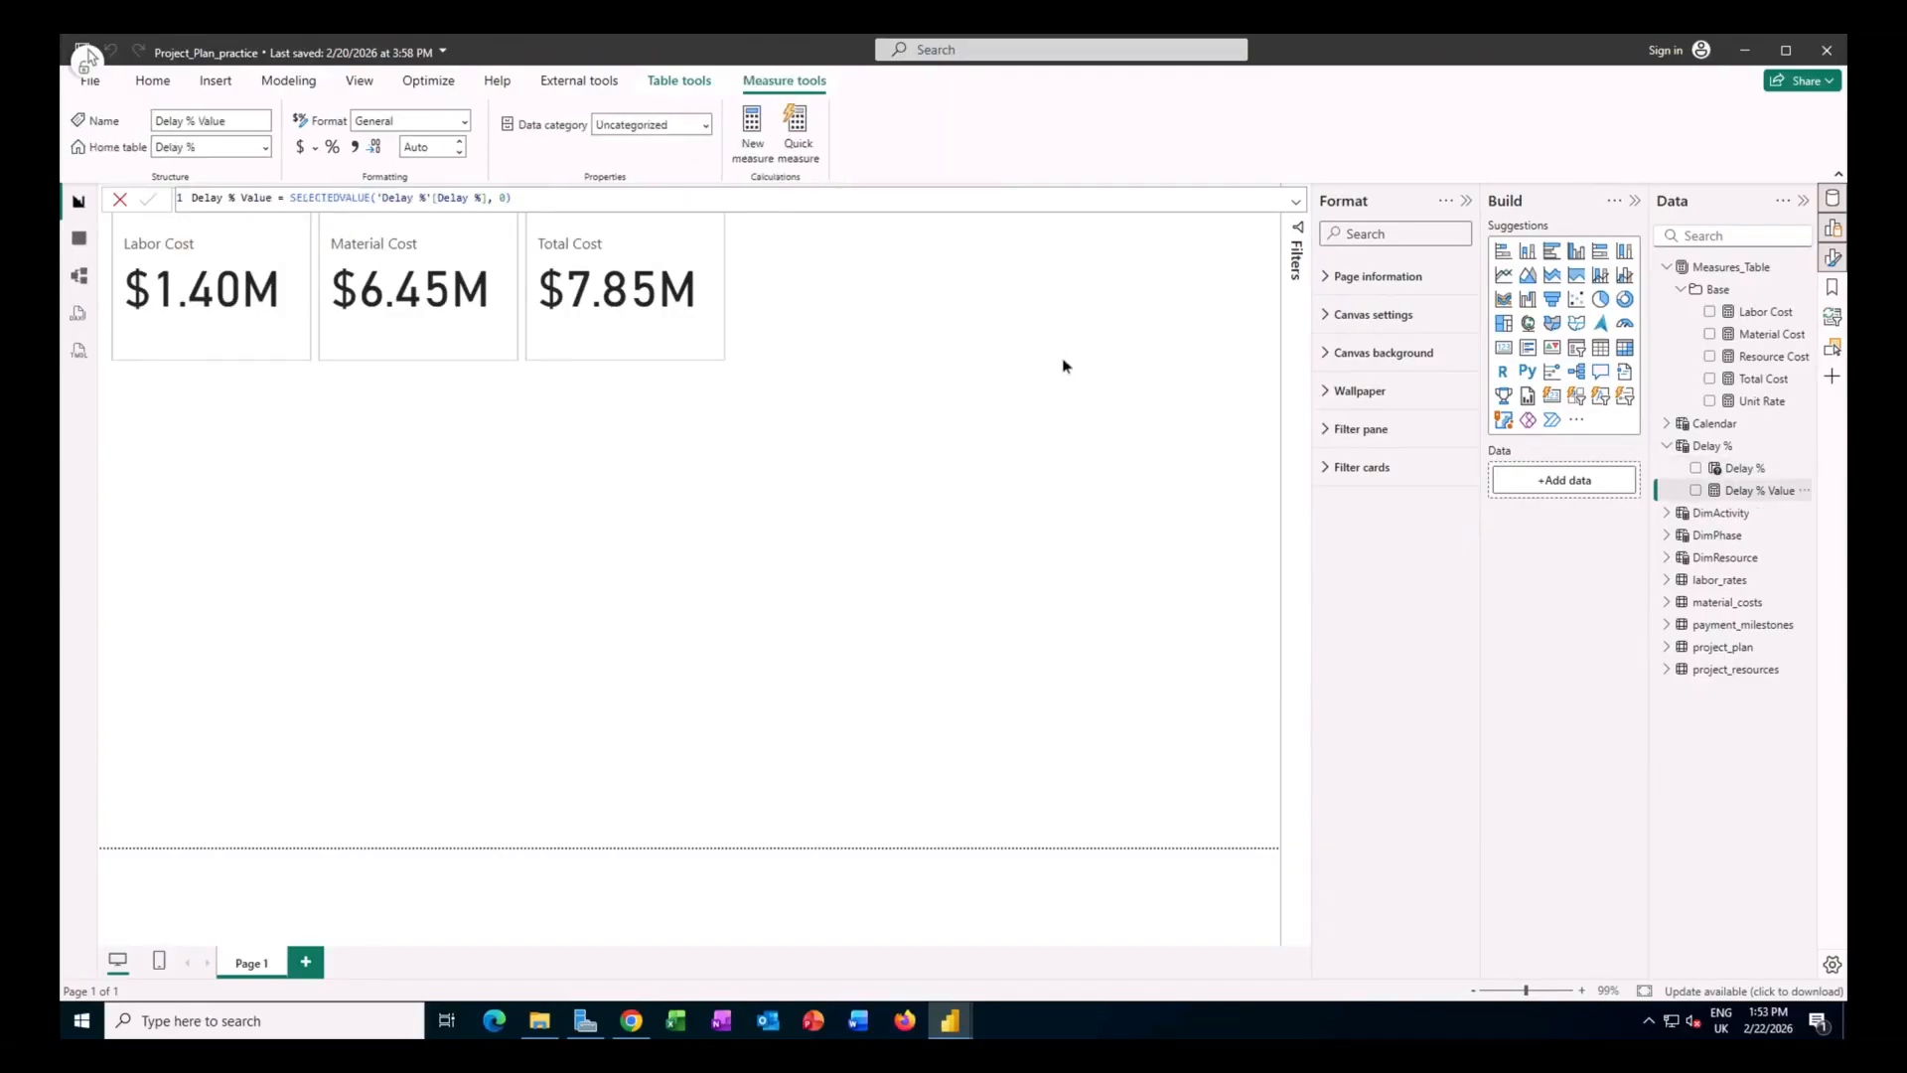
{"action": "left_click", "coordinate": [1063, 366]}
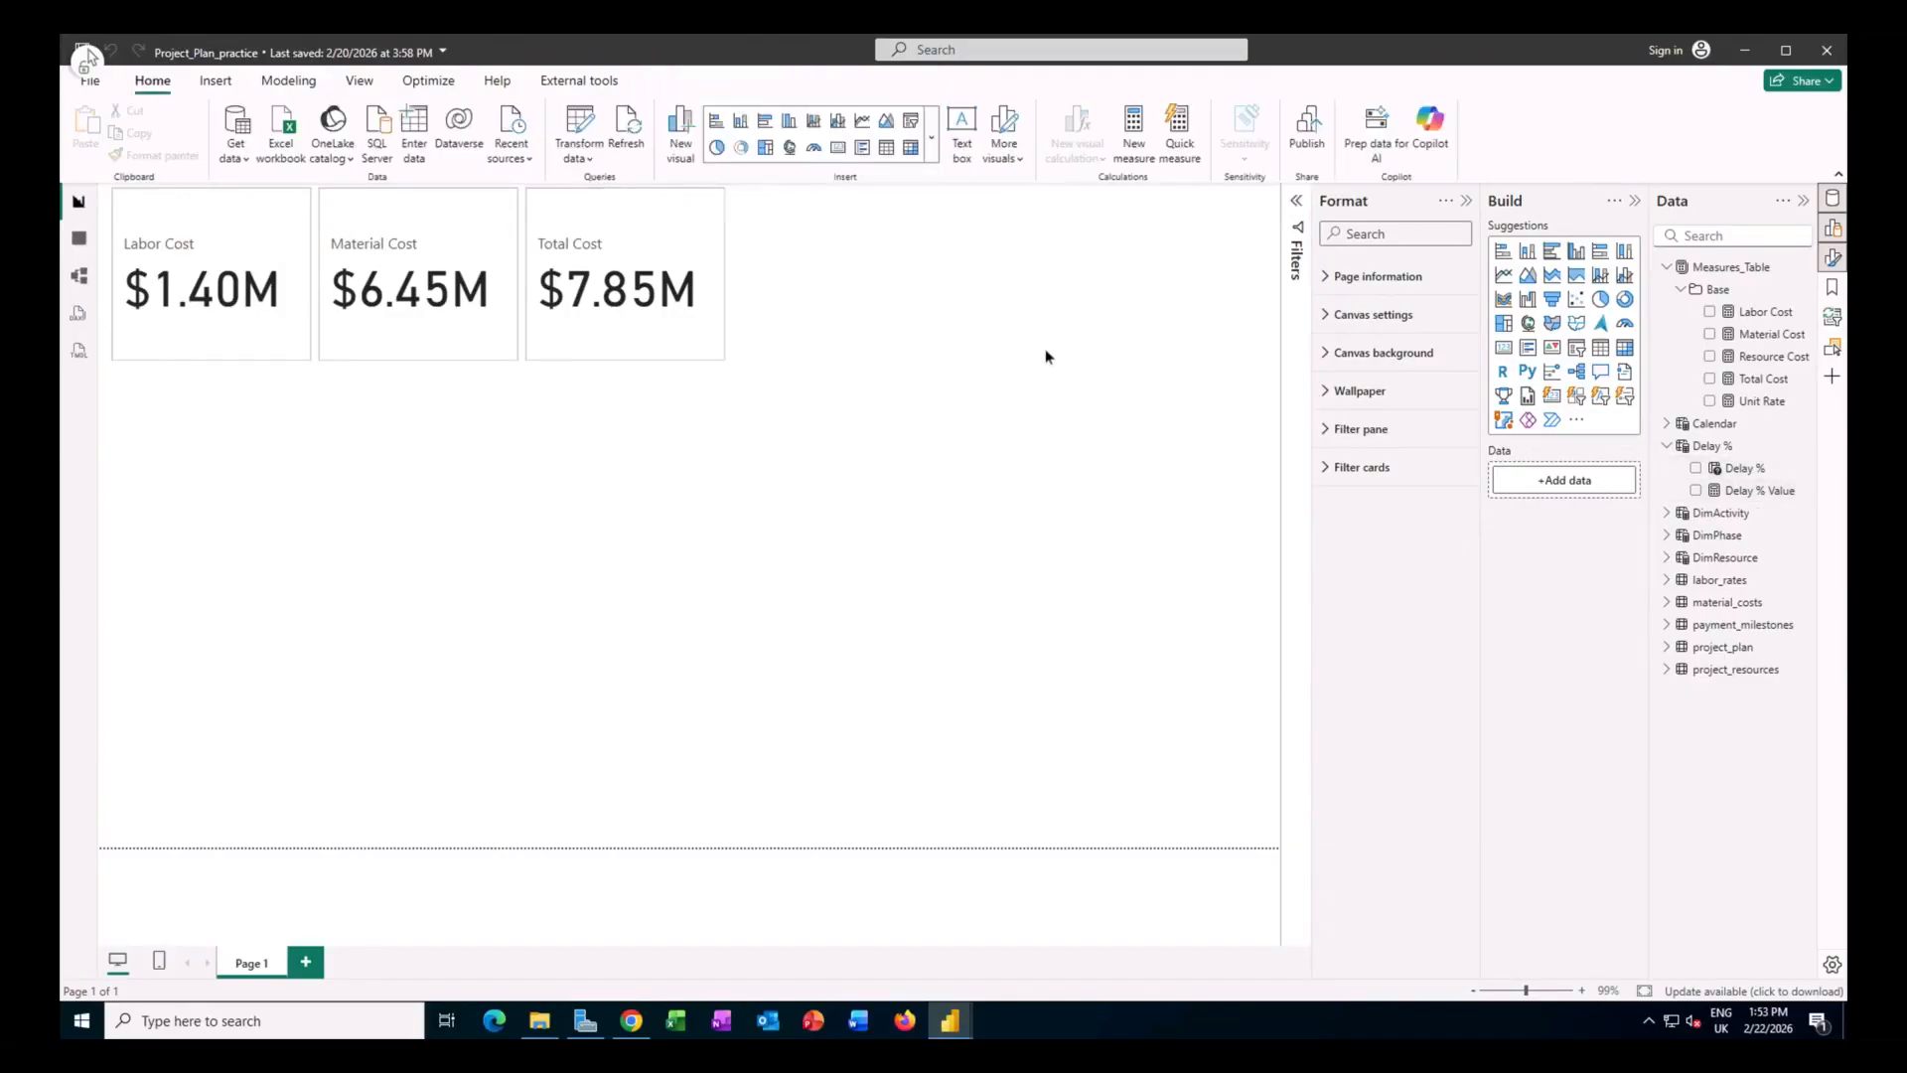
Insert a slicer below the cost cards and populate it with the Delay % field from the Delay % table.
{"action": "left_click", "coordinate": [216, 81]}
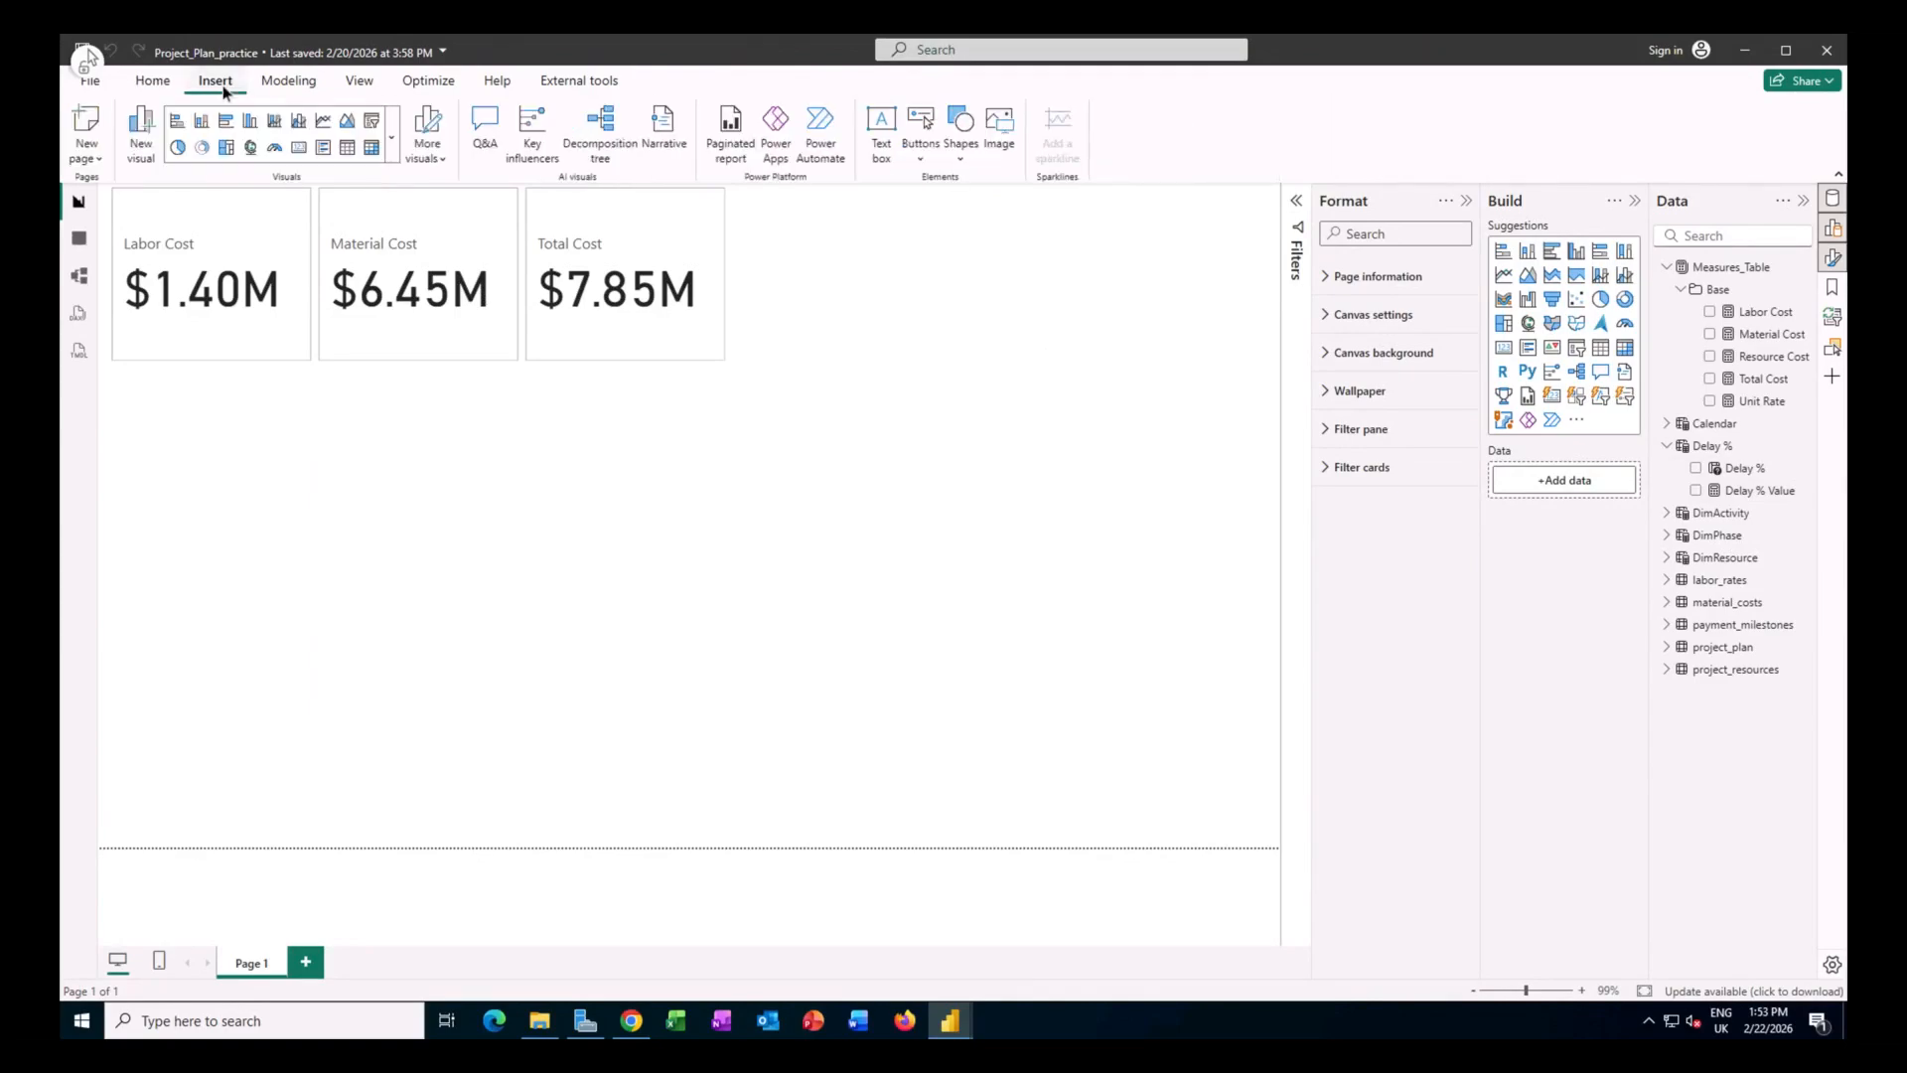
{"action": "left_click", "coordinate": [395, 135]}
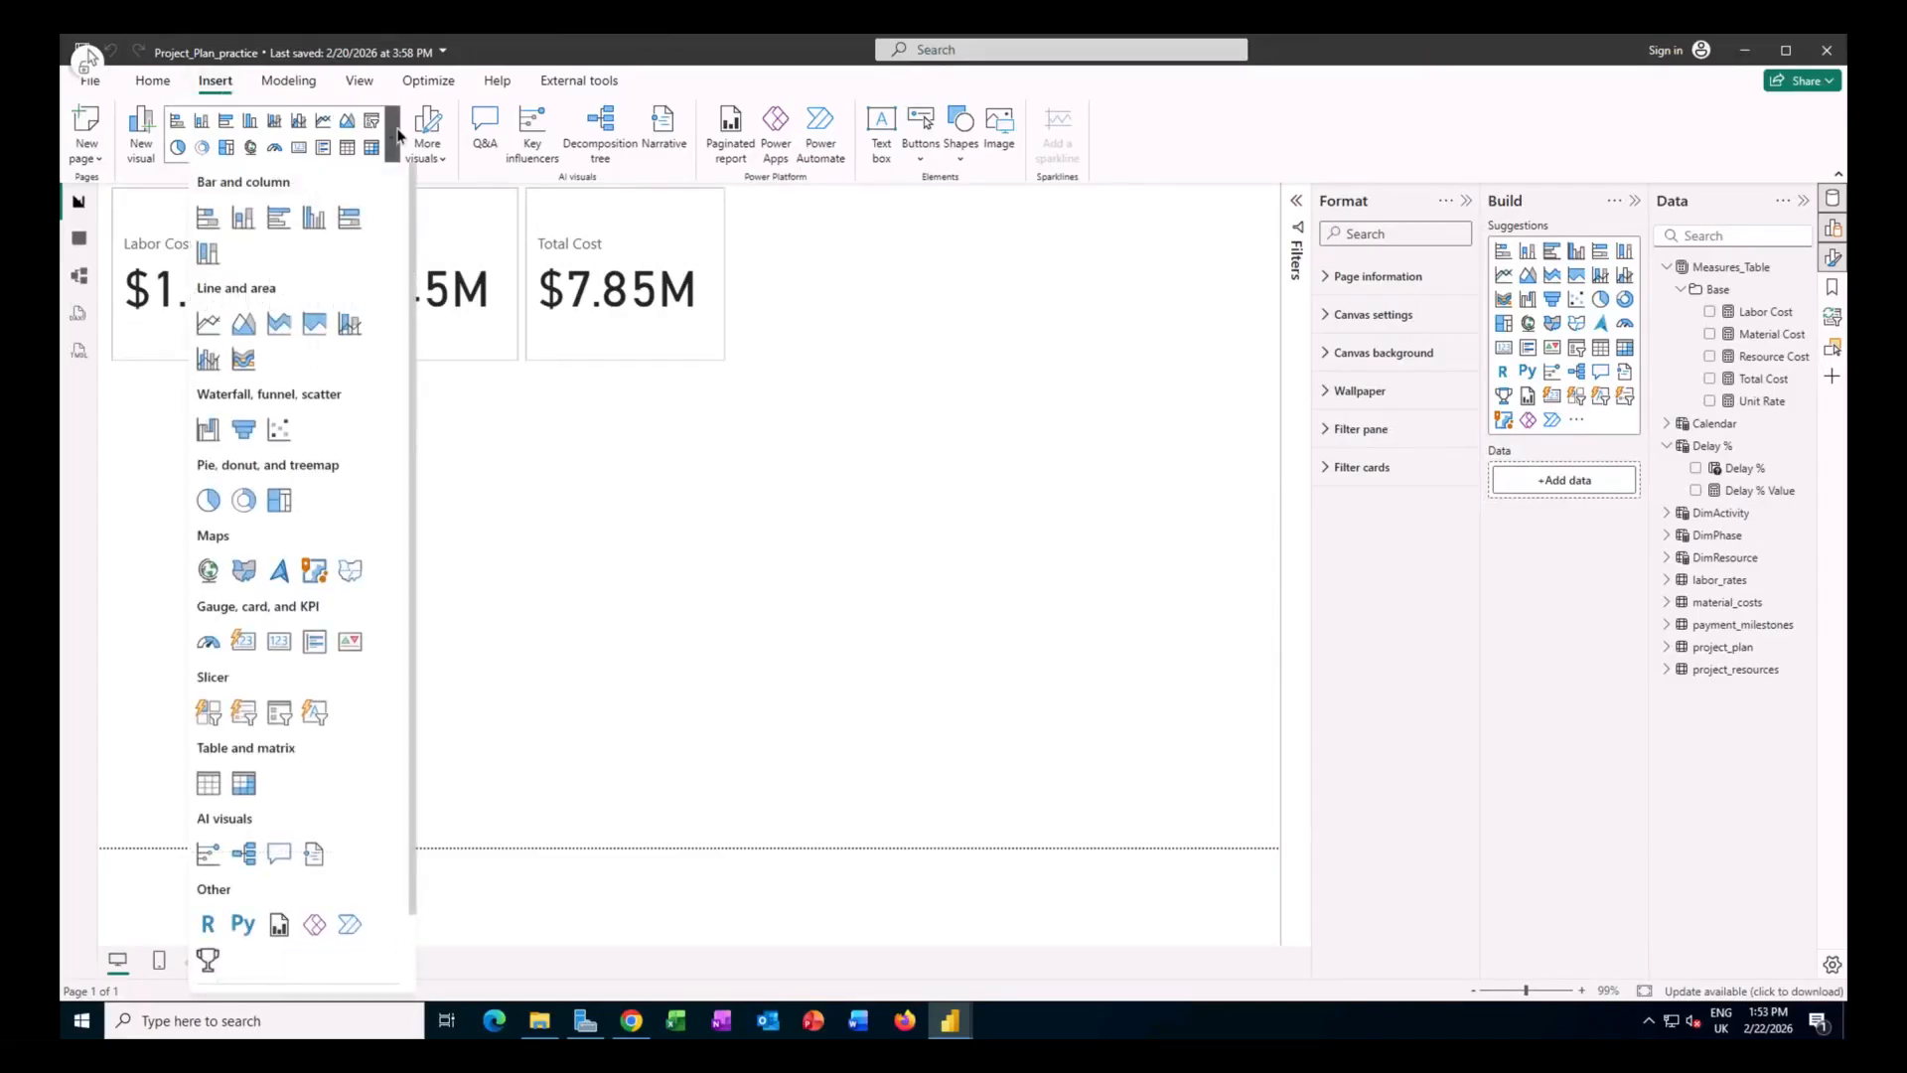
{"action": "left_click", "coordinate": [280, 712]}
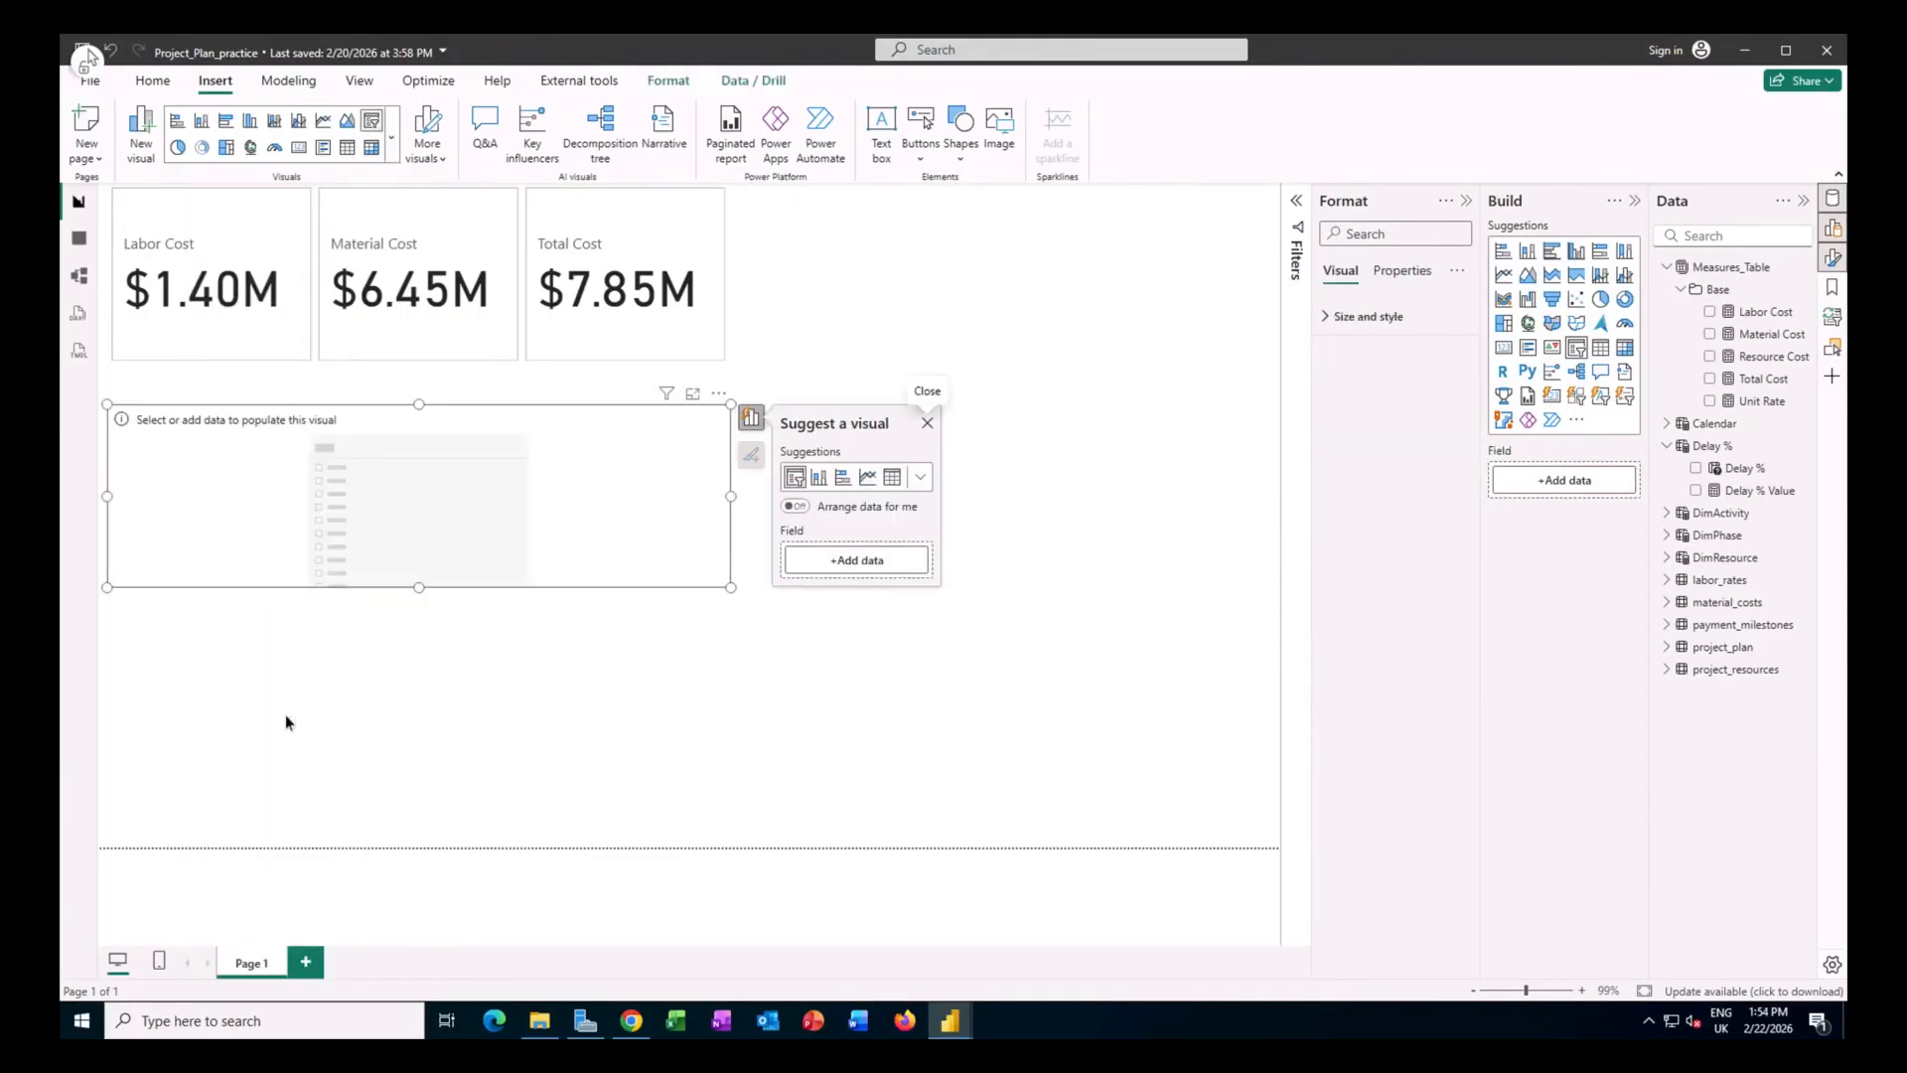
{"action": "left_click", "coordinate": [856, 561]}
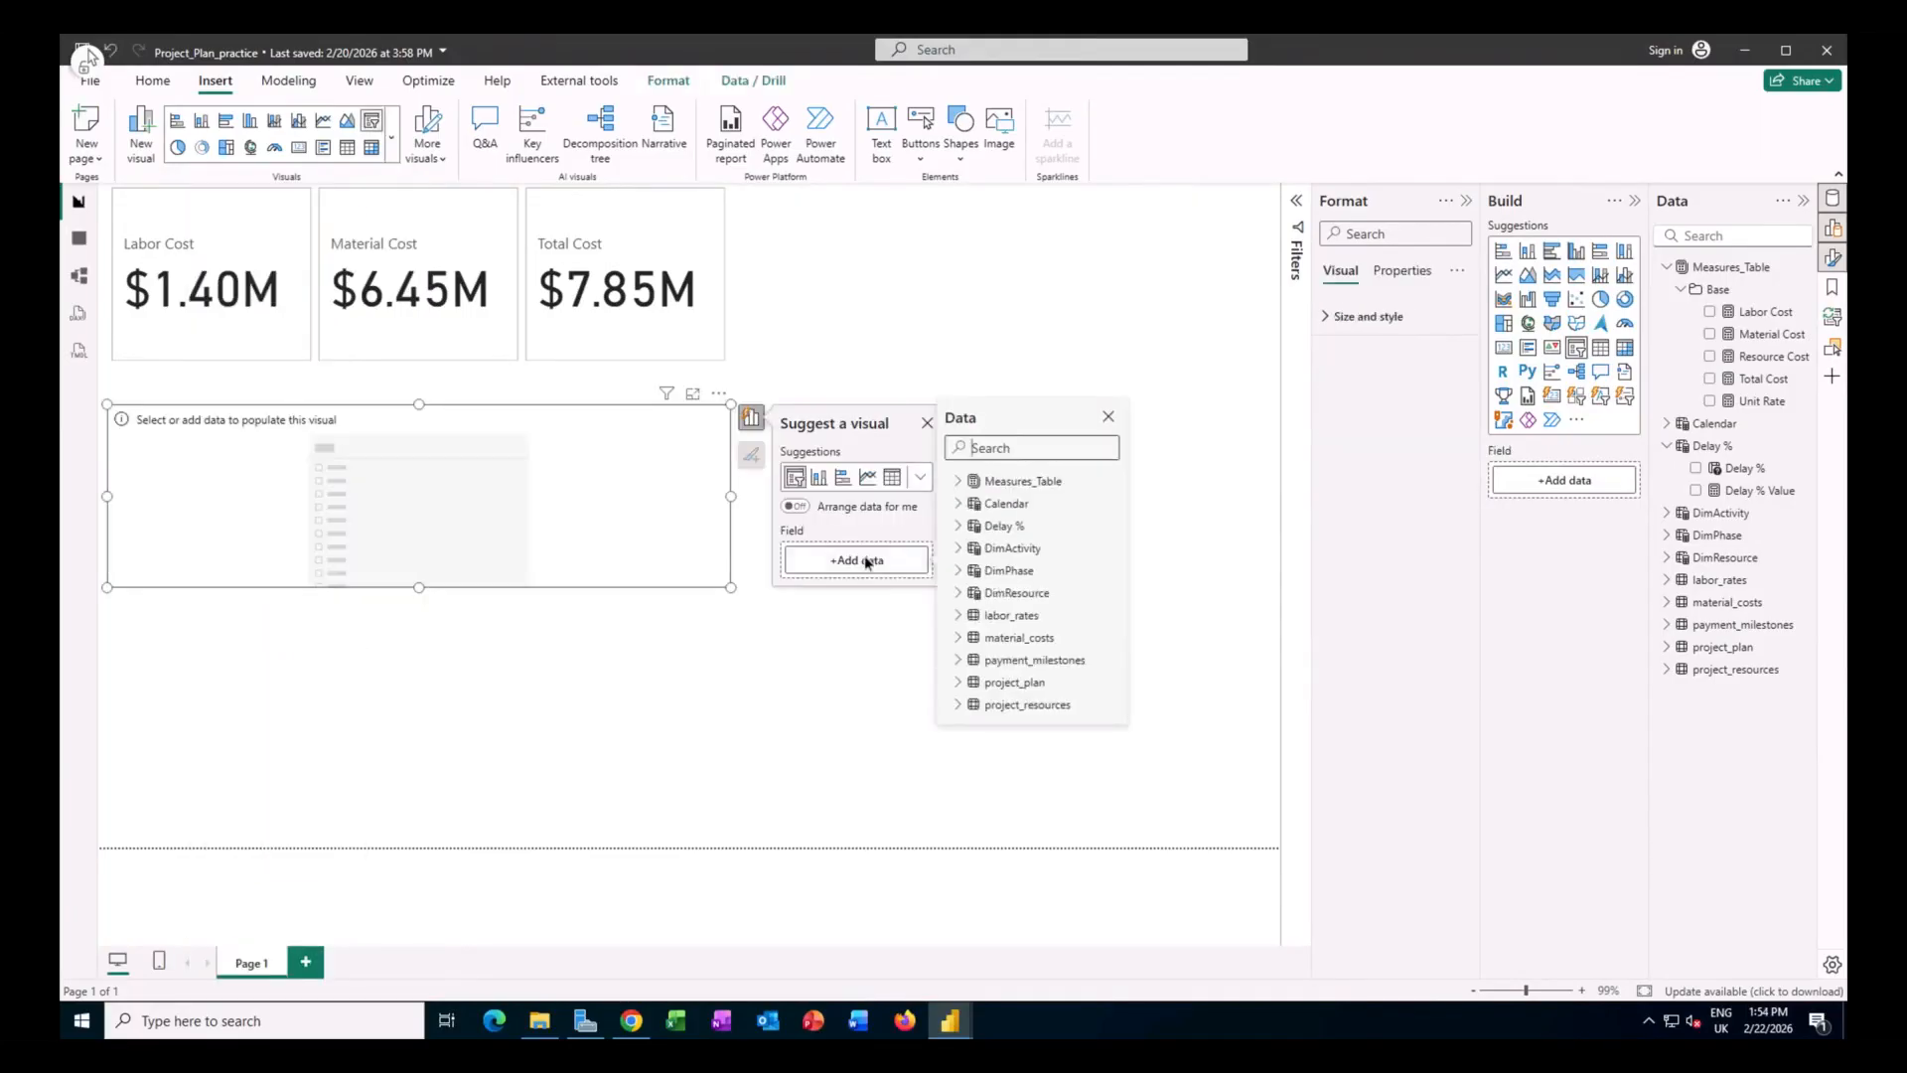
{"action": "left_click", "coordinate": [958, 526]}
{"action": "left_click", "coordinate": [1036, 551]}
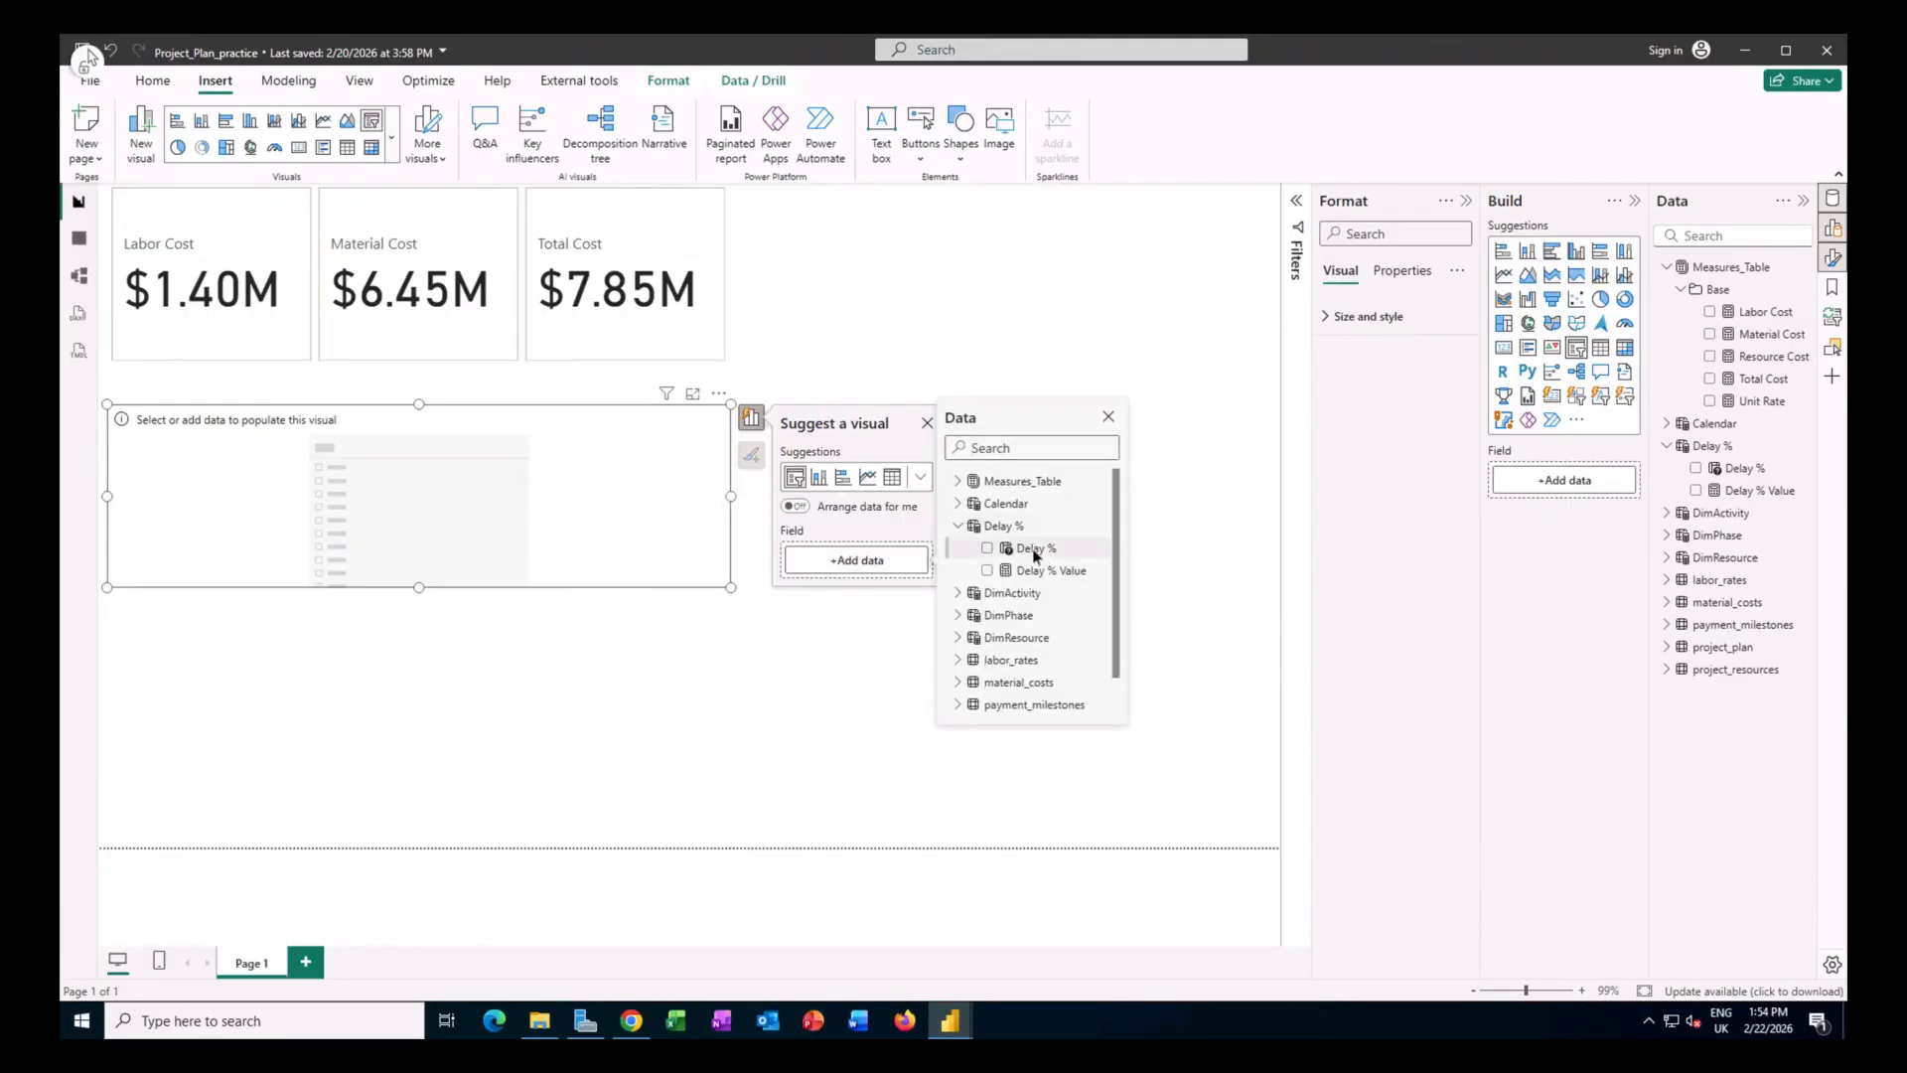
Move the Delay % slicer to 0.60 and format the Delay % column as a percentage.
{"action": "left_click_drag", "start_coordinate": [171, 480], "coordinate": [603, 473]}
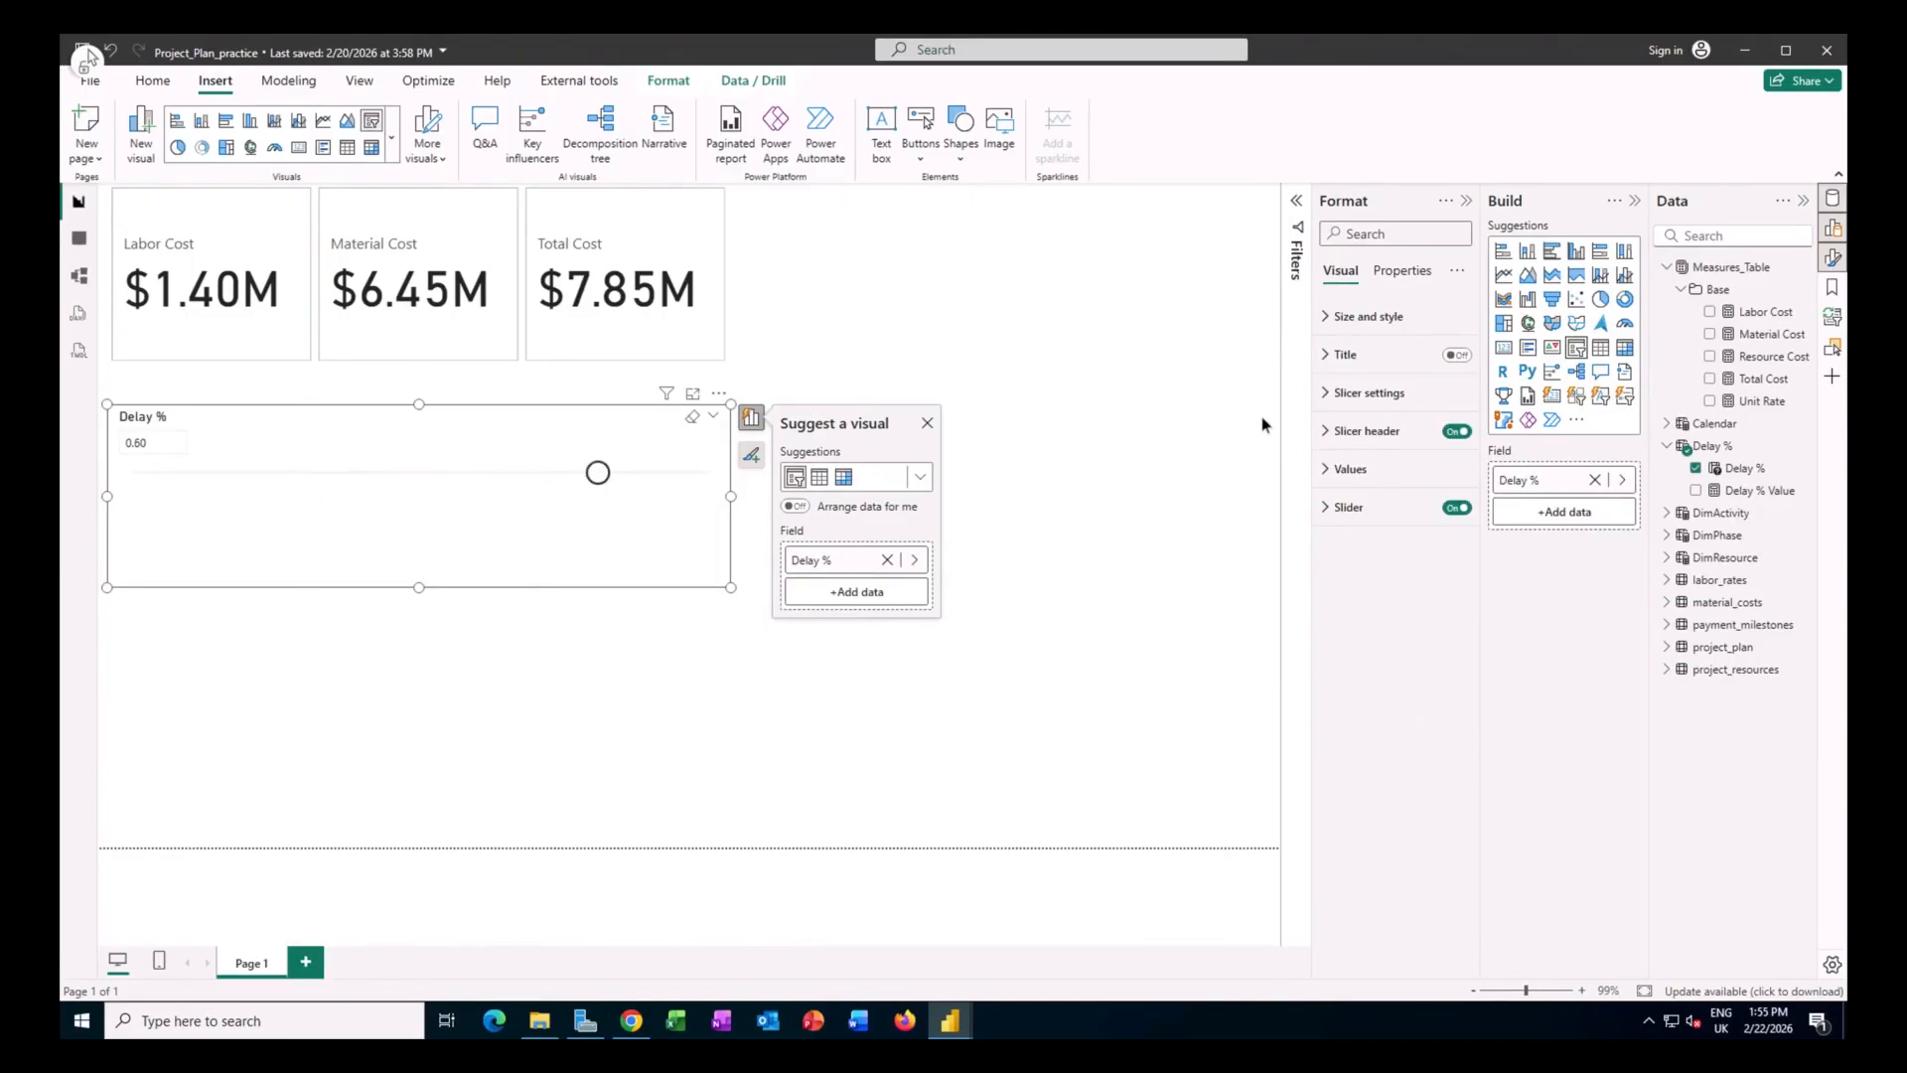
{"action": "left_click", "coordinate": [1737, 470]}
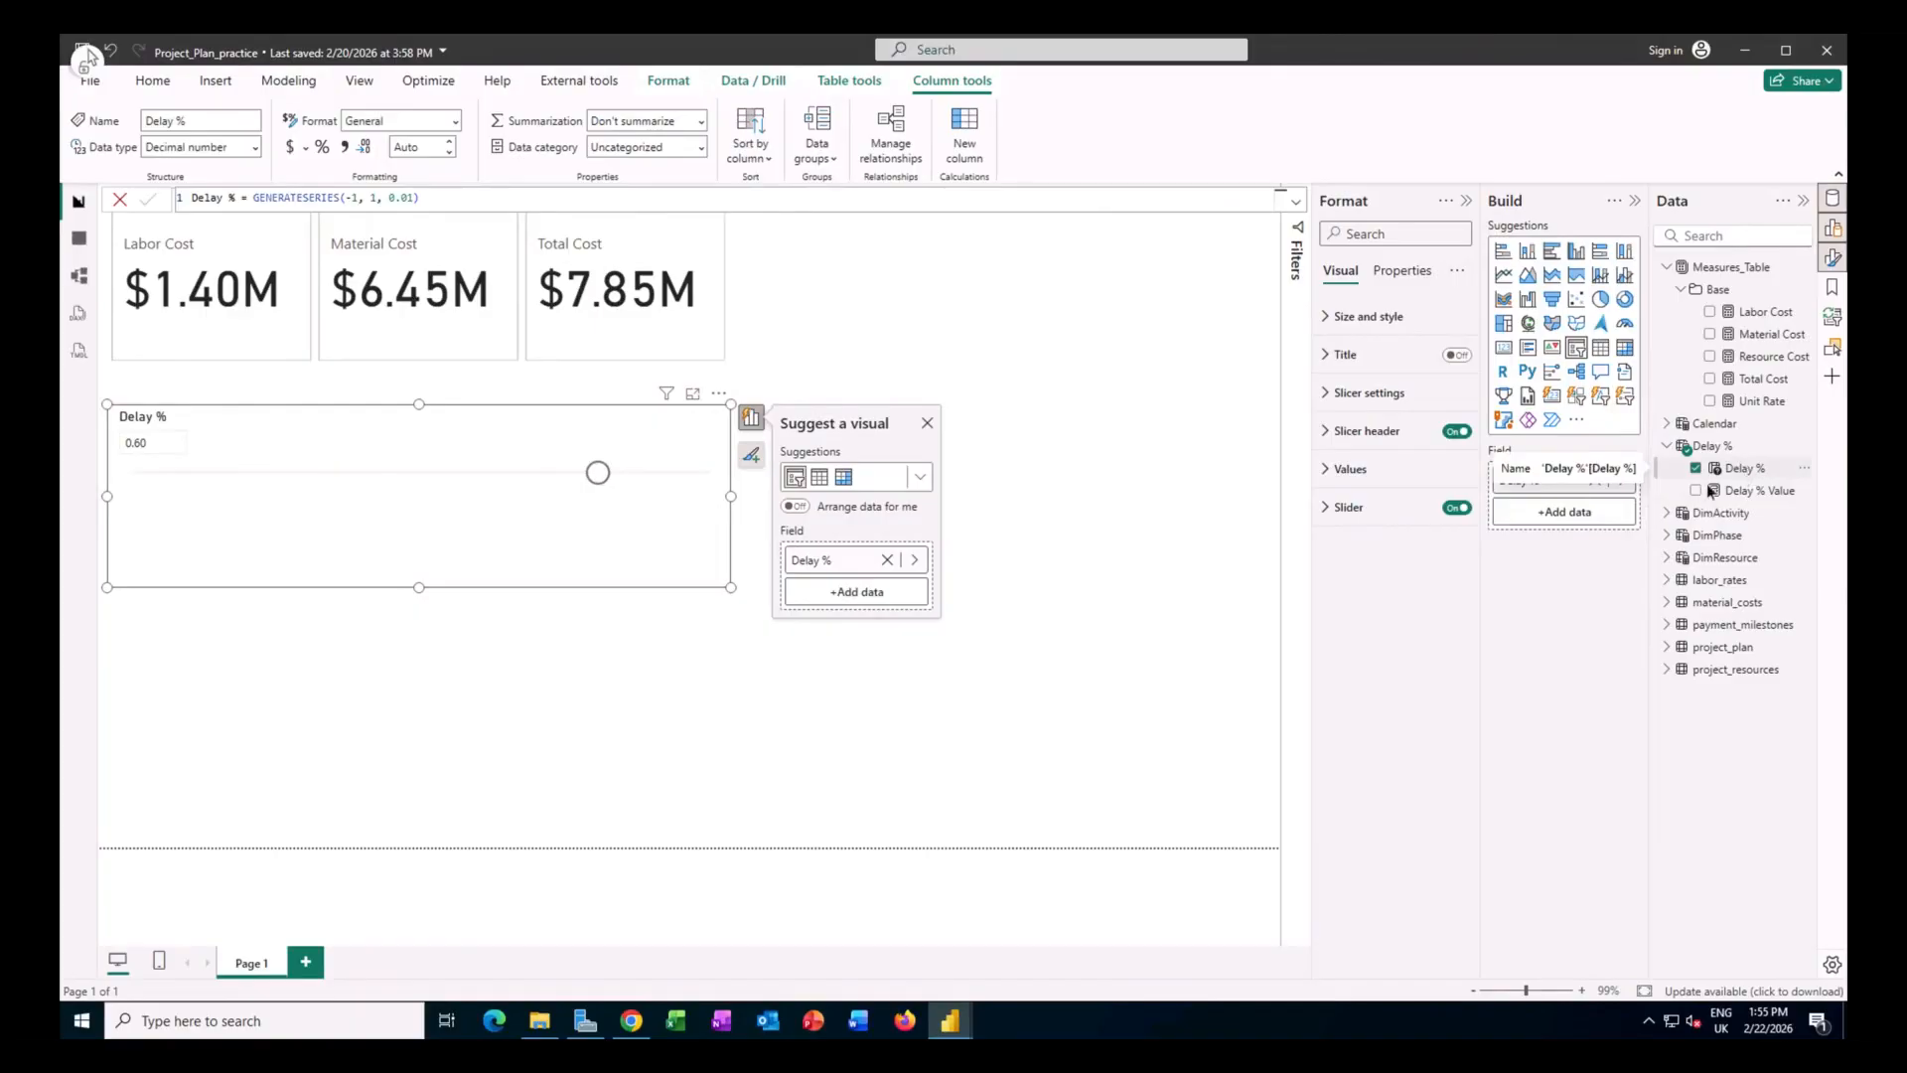
{"action": "left_click", "coordinate": [322, 149]}
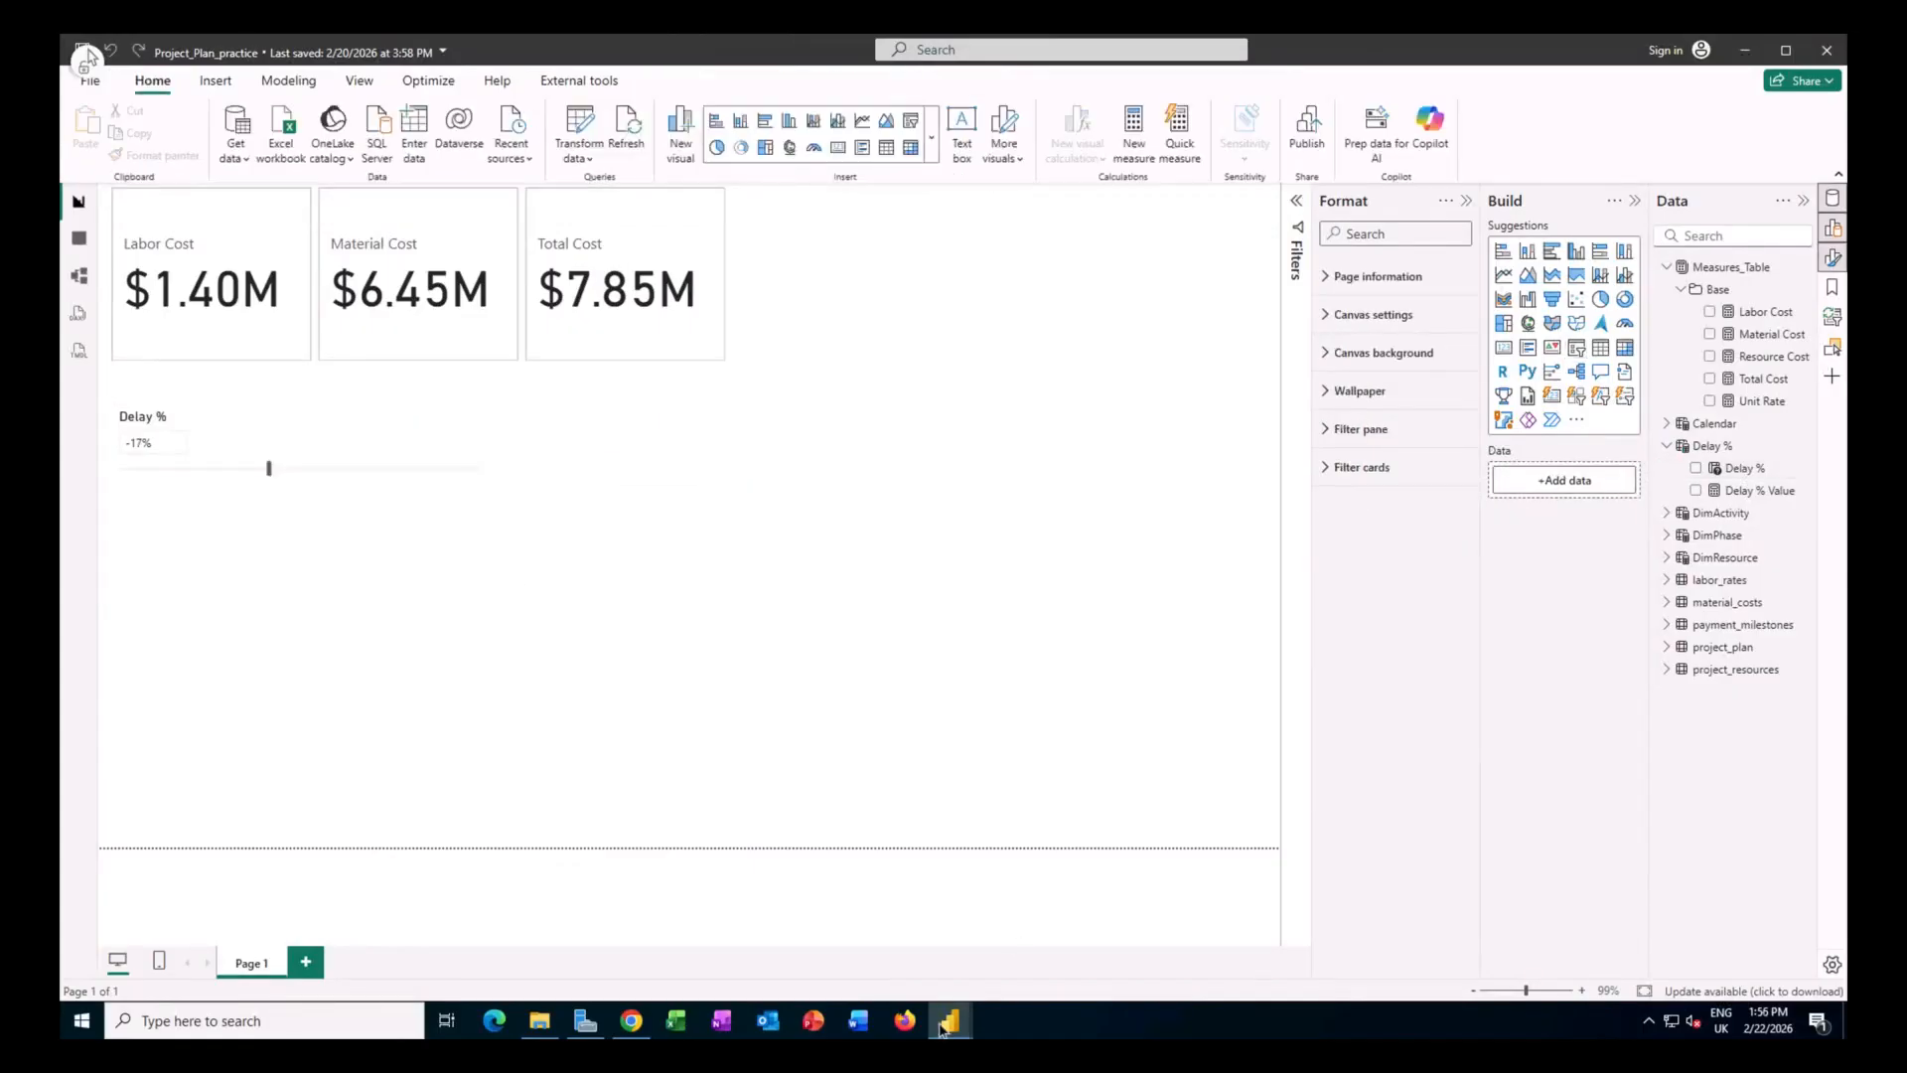
View the template report's Scenario Planning page, then read Steps 7a and 7b on parameters and multiplier measures in the Chrome tutorial.
{"action": "mouse_move", "coordinate": [950, 1020]}
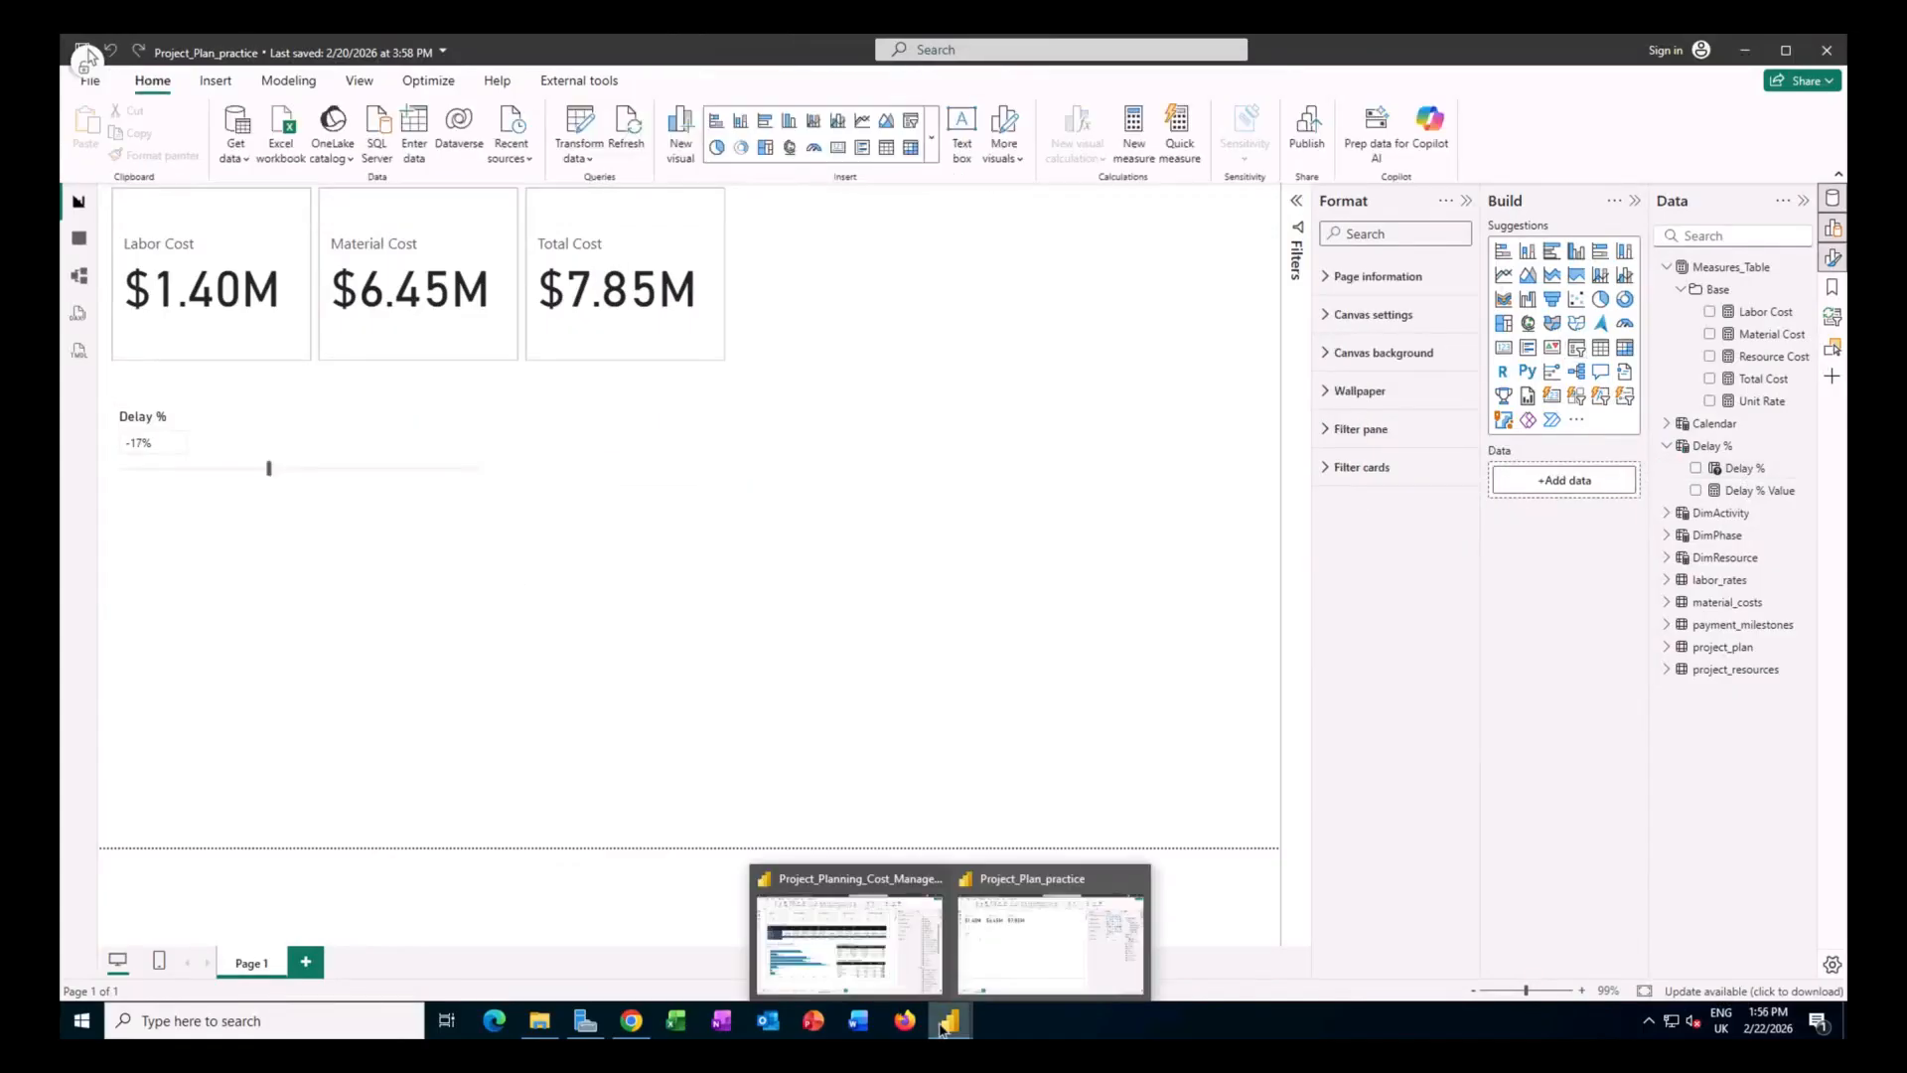
{"action": "left_click", "coordinate": [828, 941]}
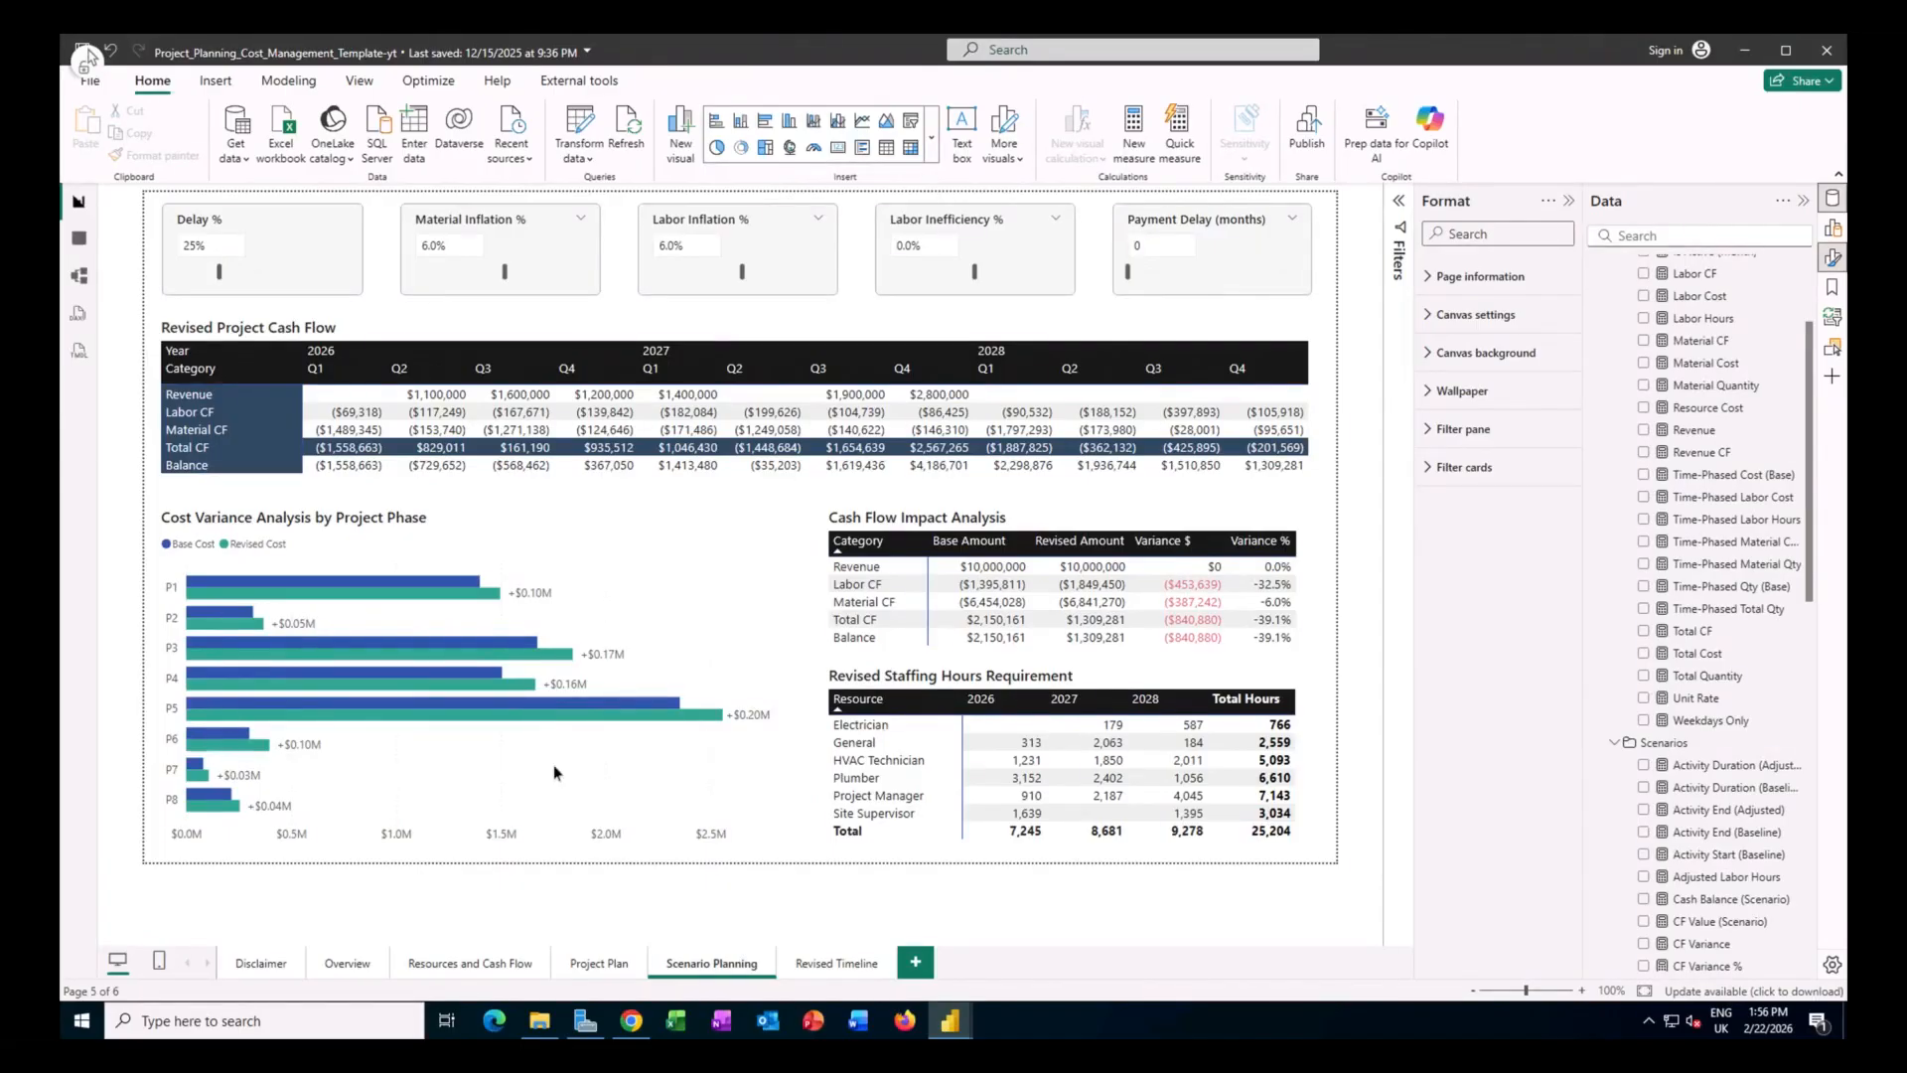
{"action": "mouse_move", "coordinate": [644, 1023]}
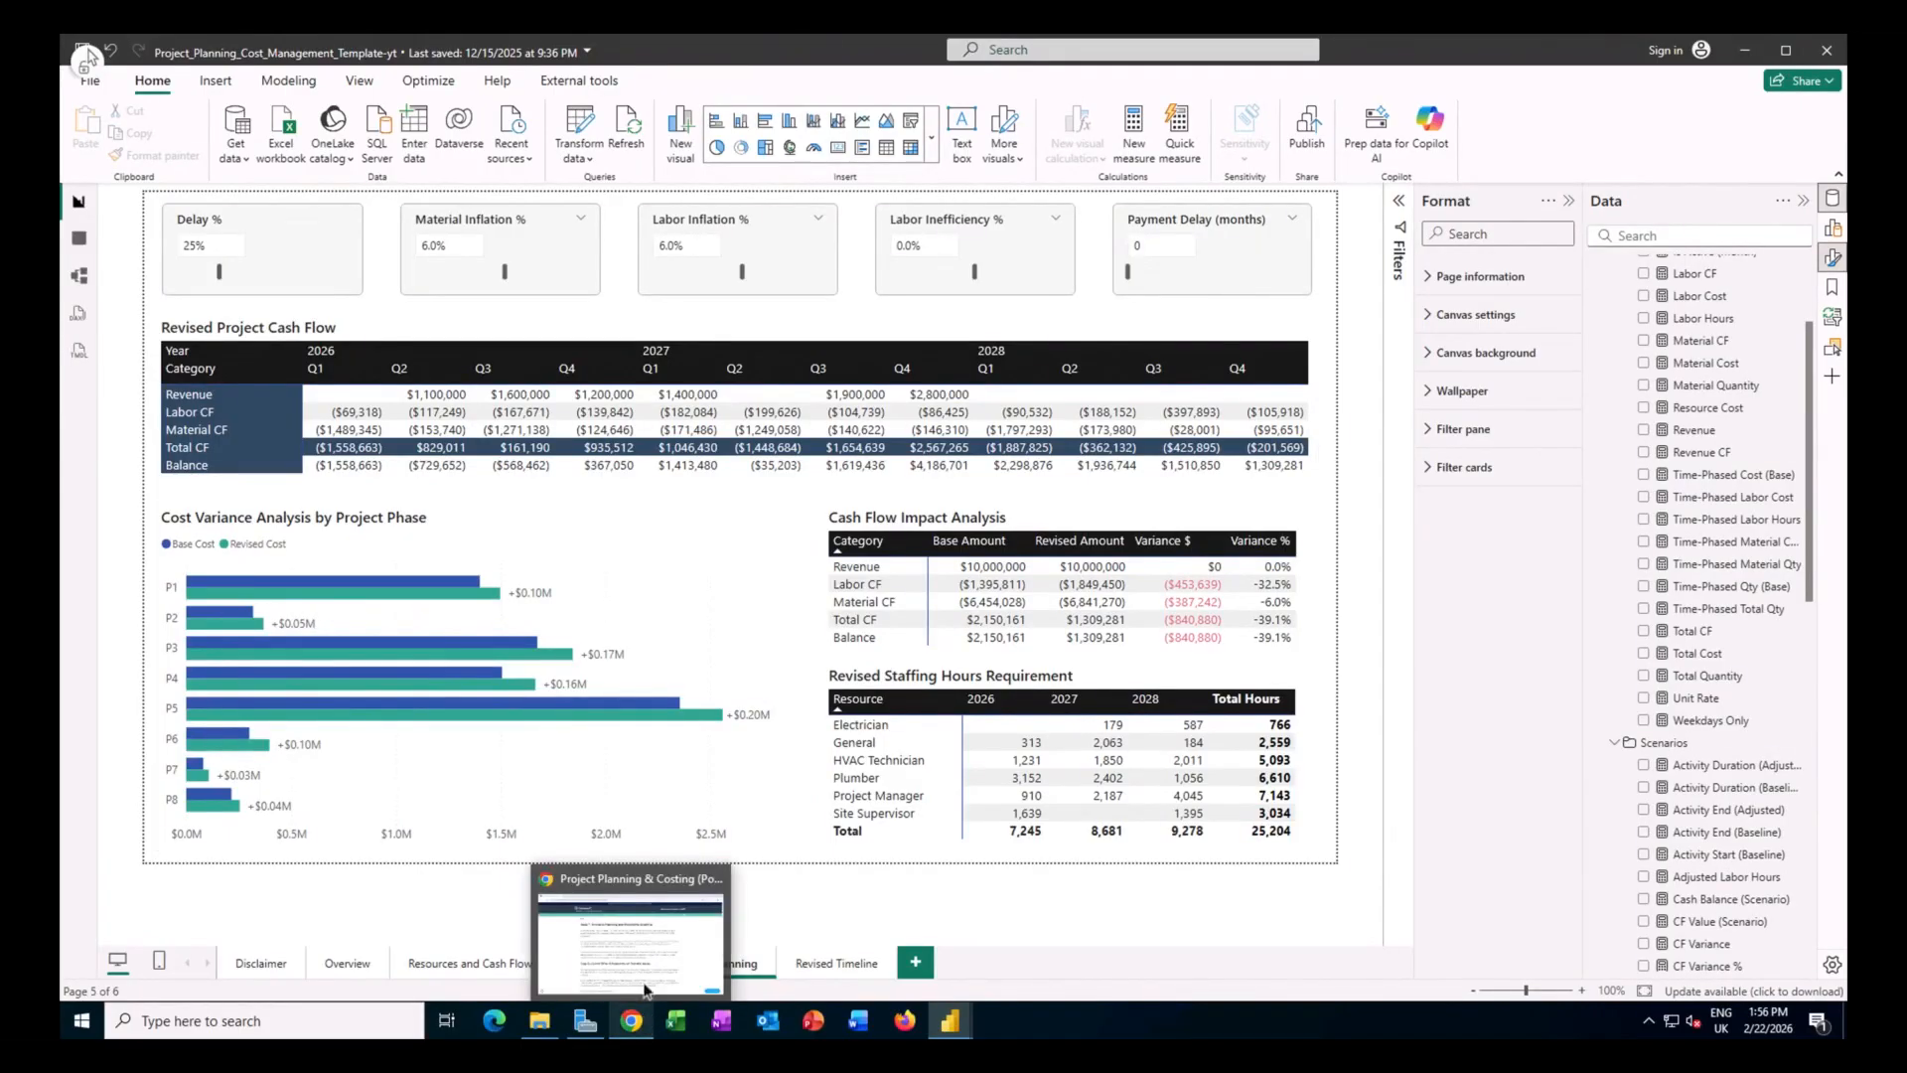
{"action": "left_click", "coordinate": [646, 951]}
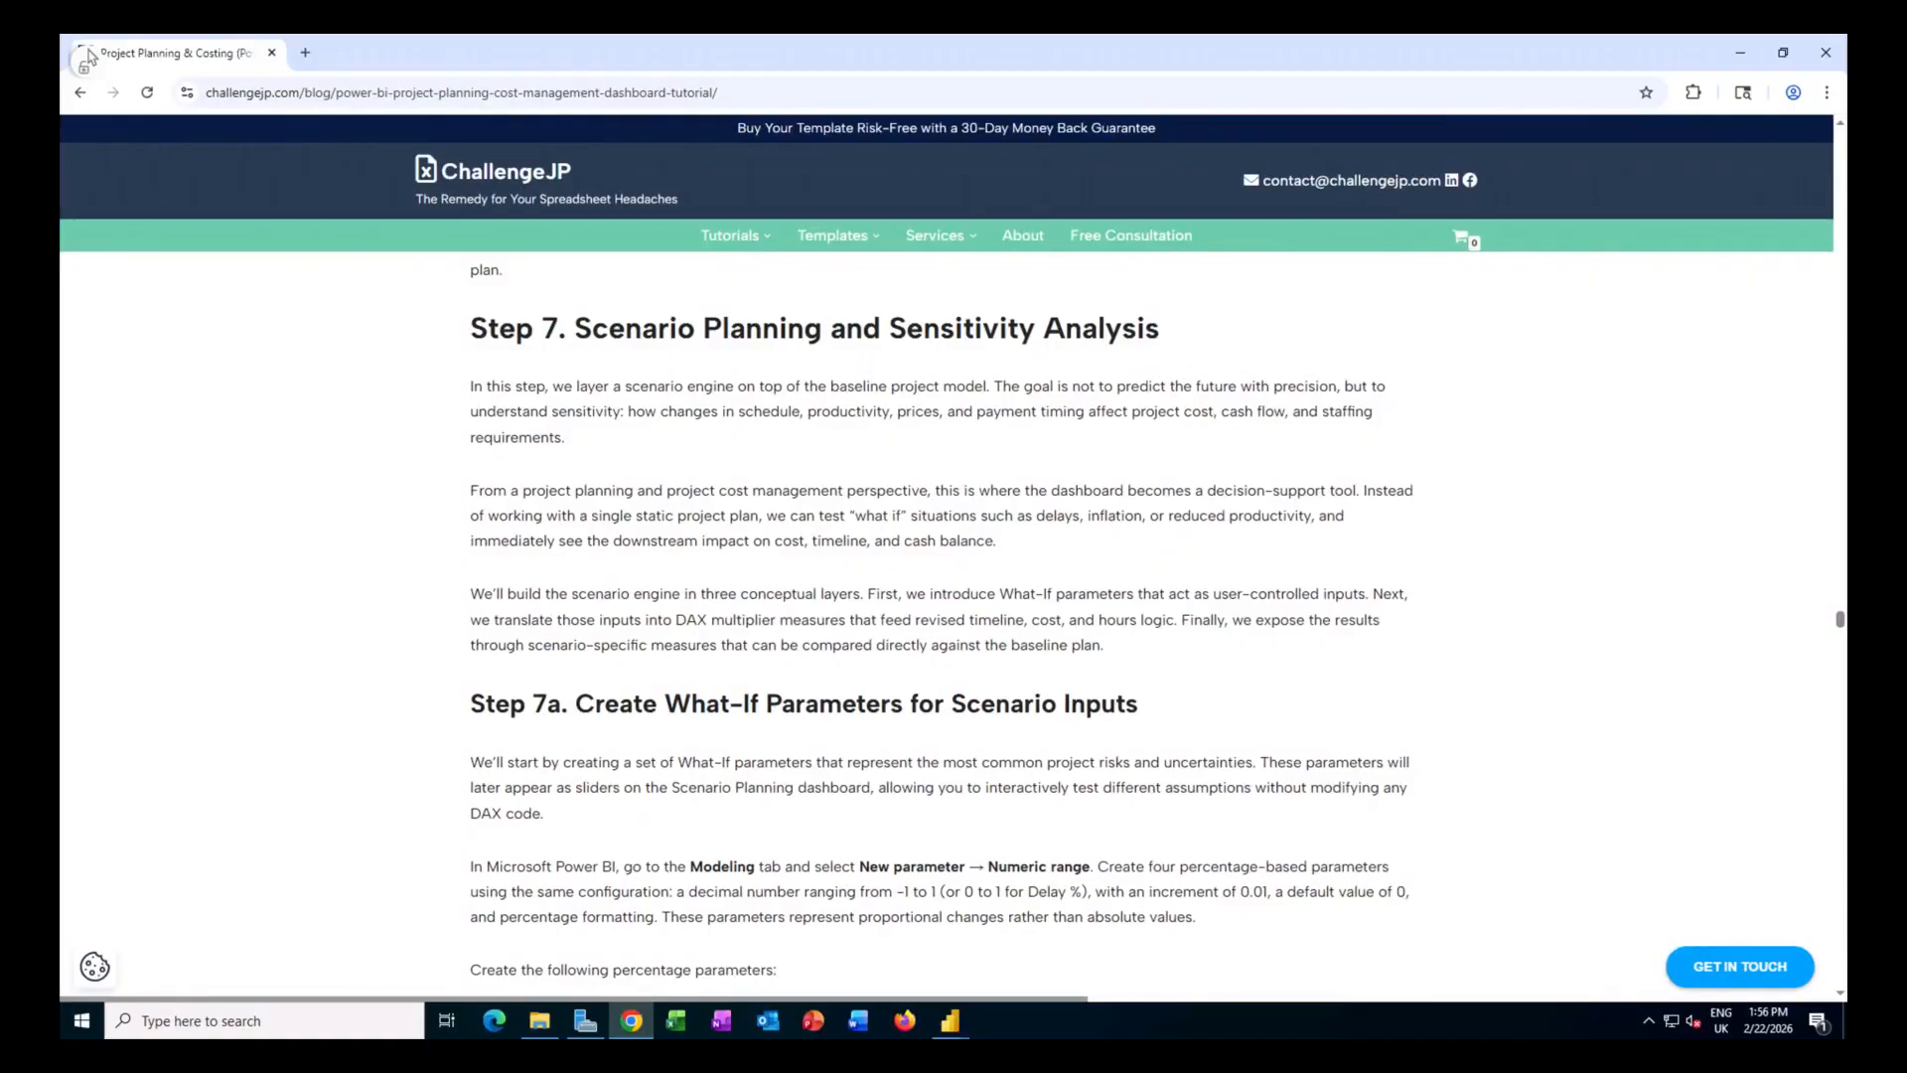
{"action": "scroll", "coordinate": [1145, 521], "scroll_direction": "down", "scroll_amount": 3}
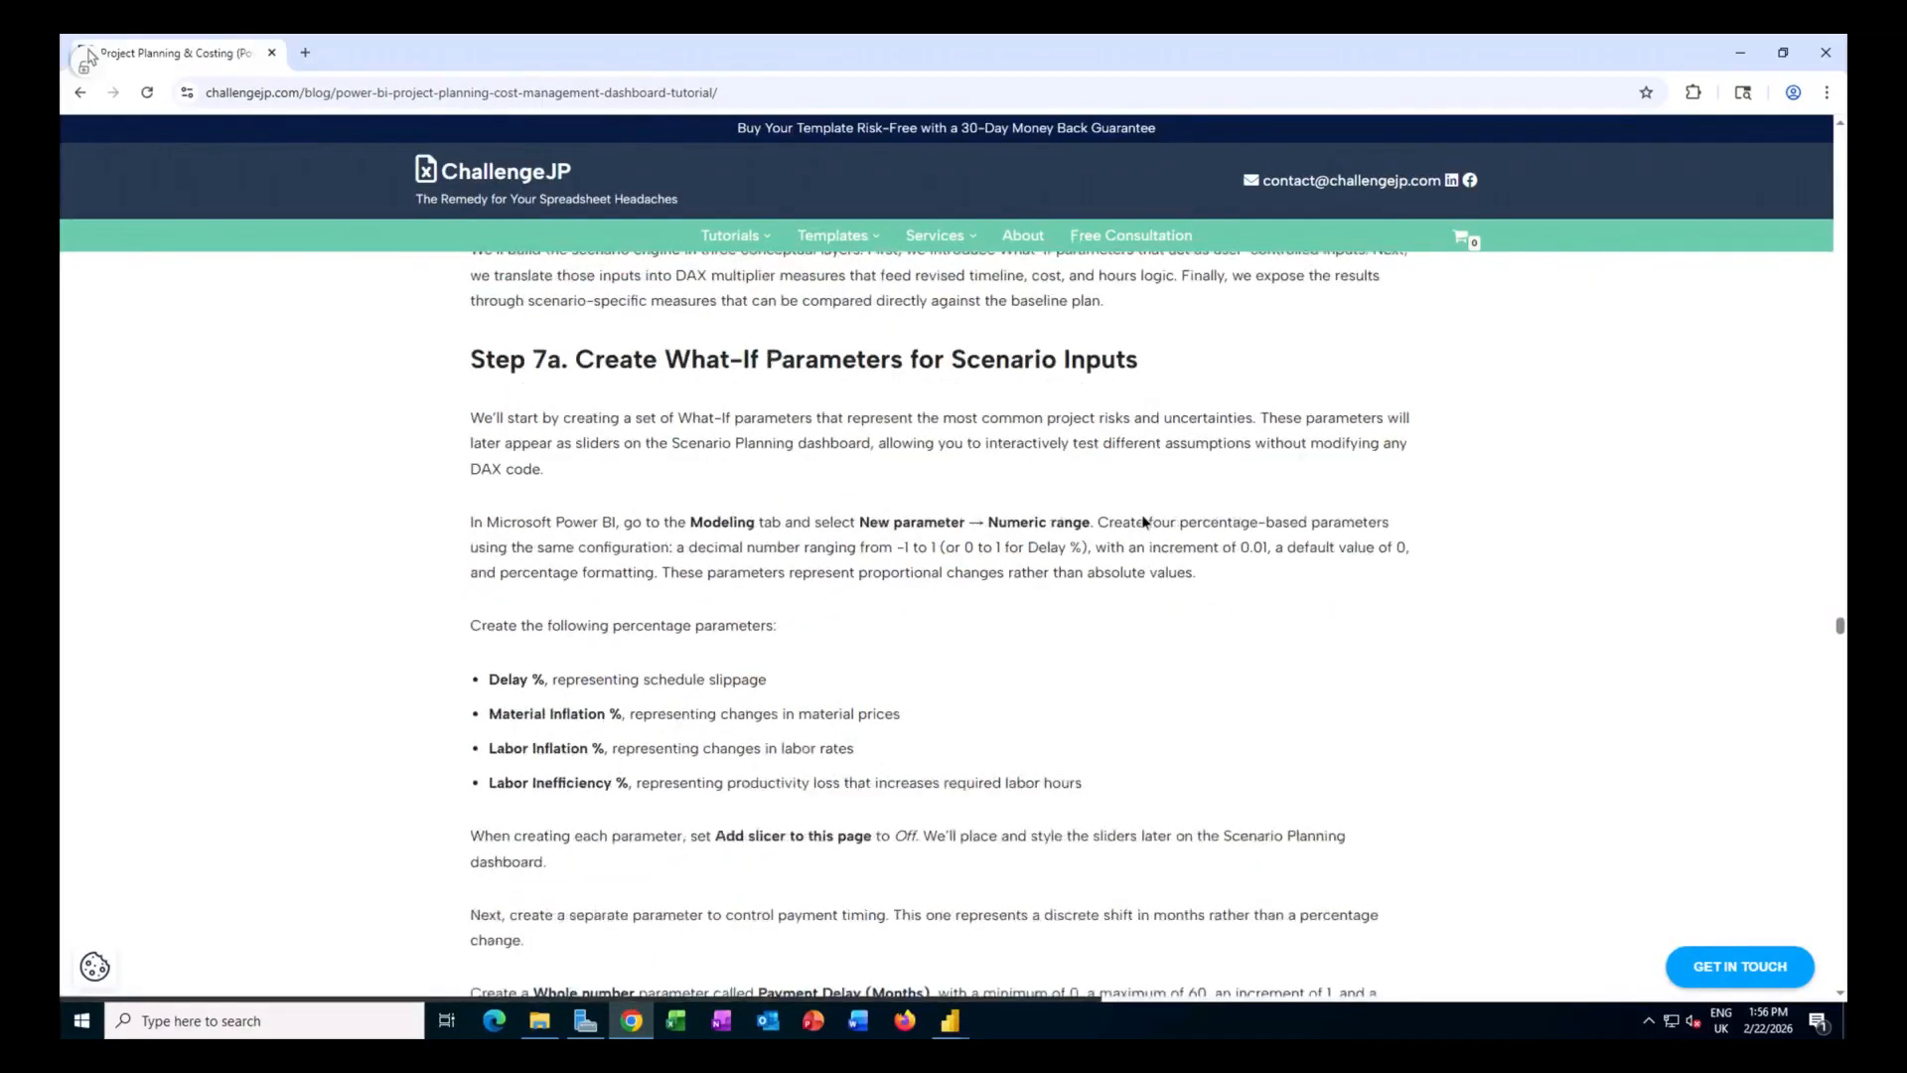
{"action": "scroll", "coordinate": [1145, 521], "scroll_direction": "down", "scroll_amount": 2}
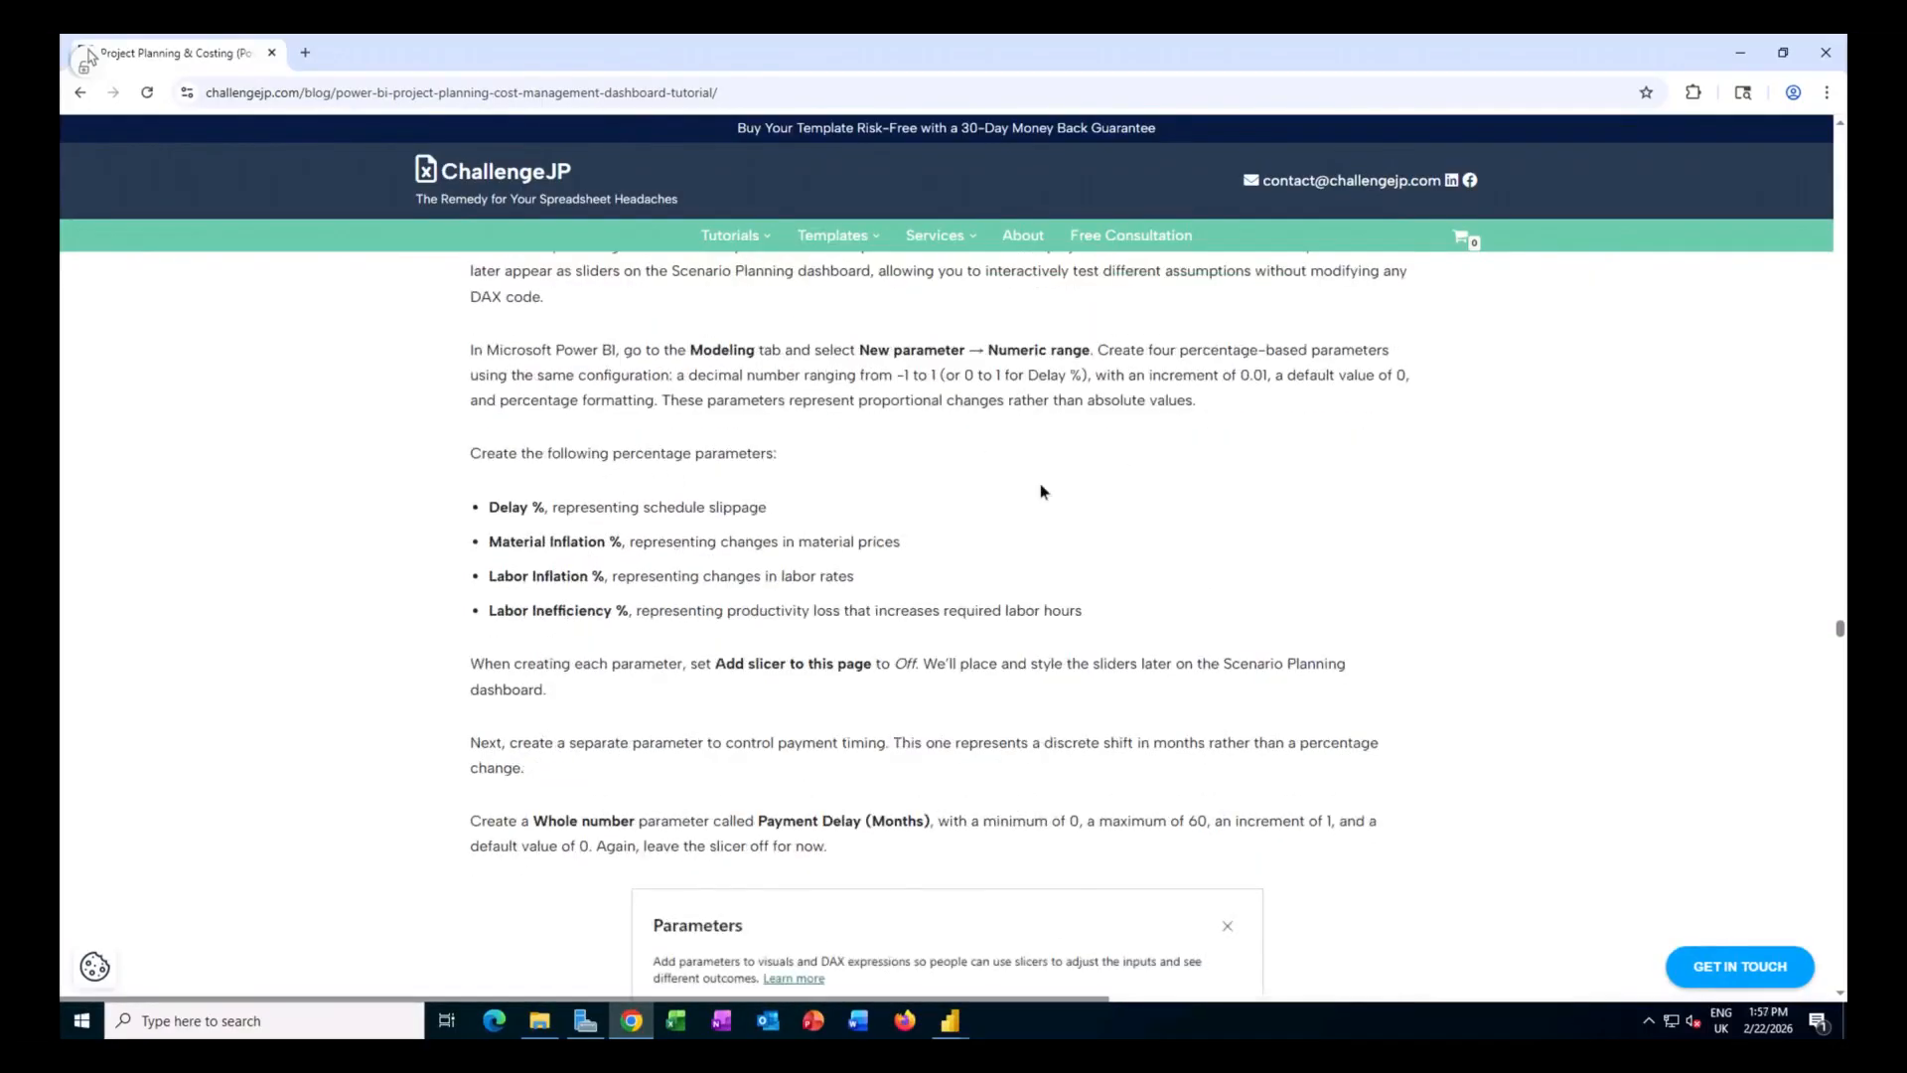
{"action": "scroll", "coordinate": [1042, 491], "scroll_direction": "down", "scroll_amount": 12}
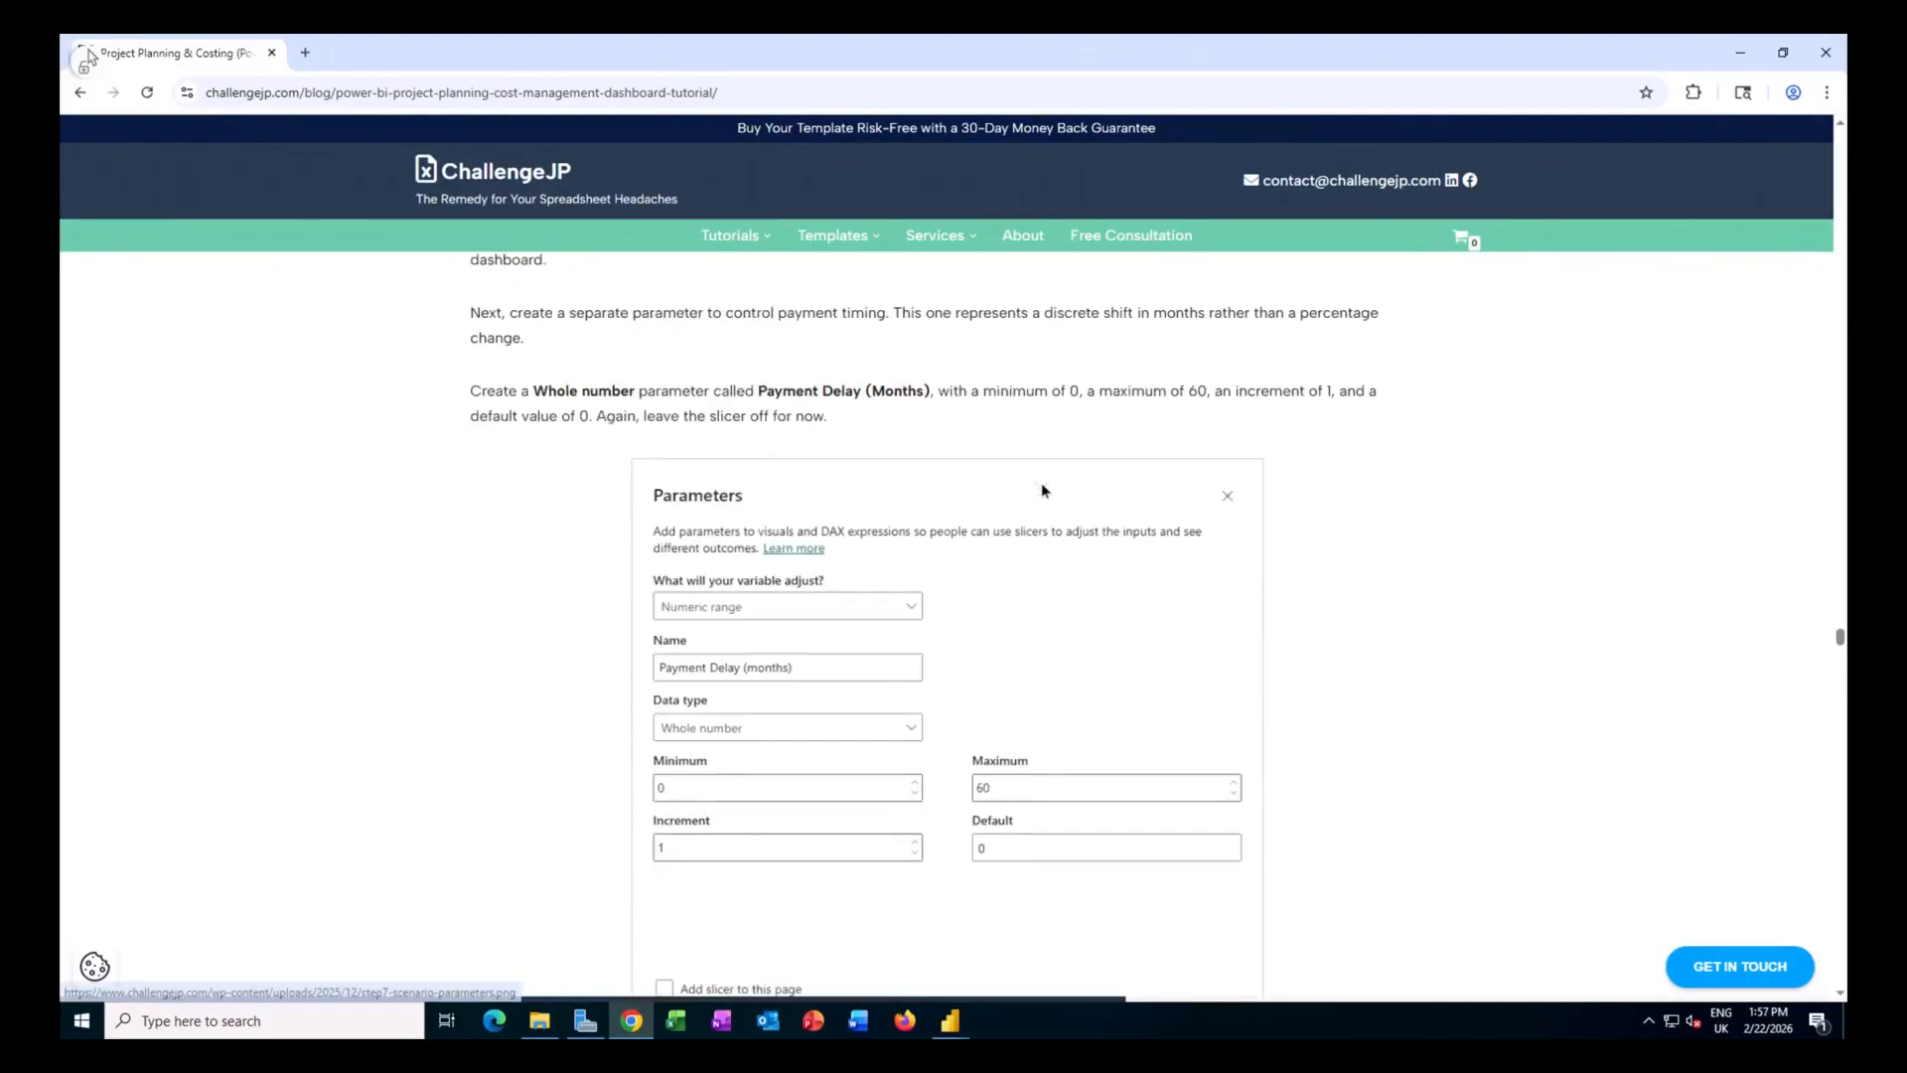
{"action": "scroll", "coordinate": [1042, 491], "scroll_direction": "down", "scroll_amount": 2}
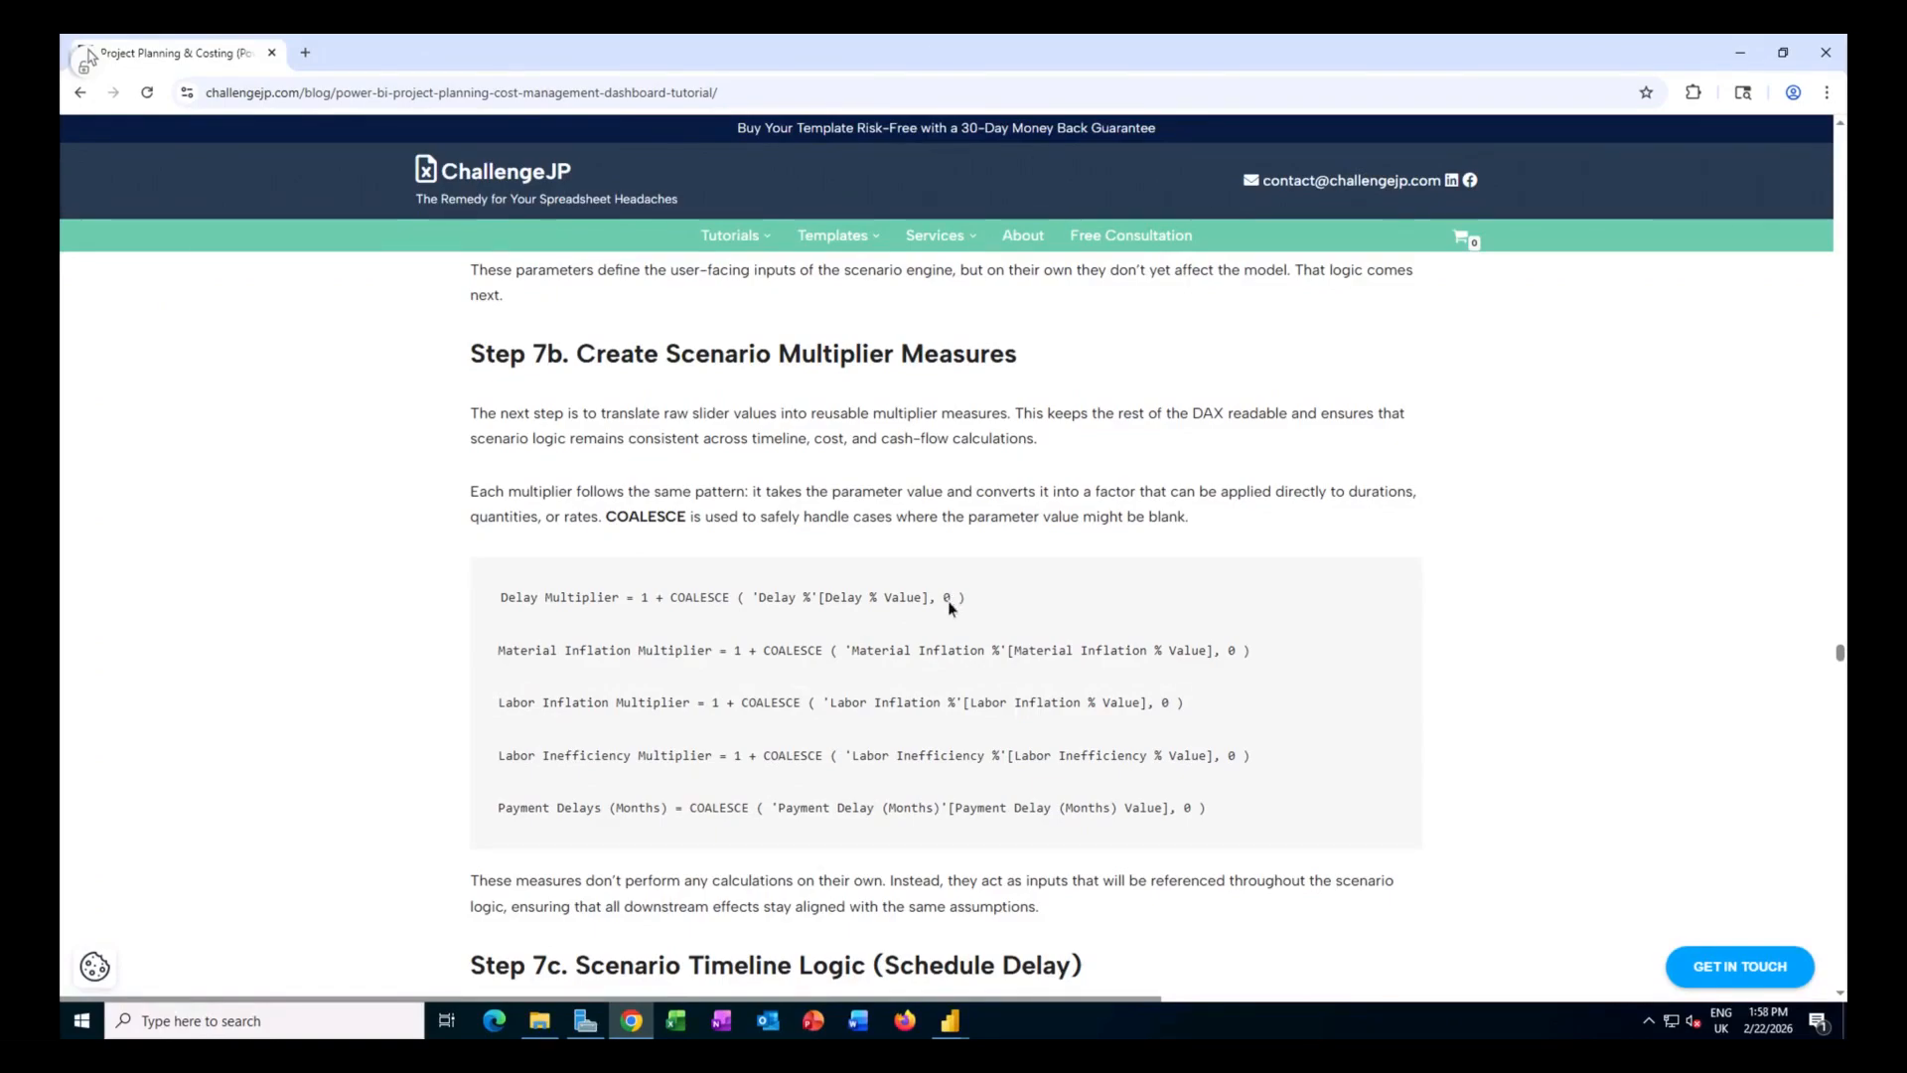
Read Step 7c of the tutorial, covering the DAX measures for adjusted activity duration and adjusted activity end date.
{"action": "scroll", "coordinate": [1323, 741], "scroll_direction": "down", "scroll_amount": 3}
{"action": "scroll", "coordinate": [1323, 747], "scroll_direction": "down", "scroll_amount": 3}
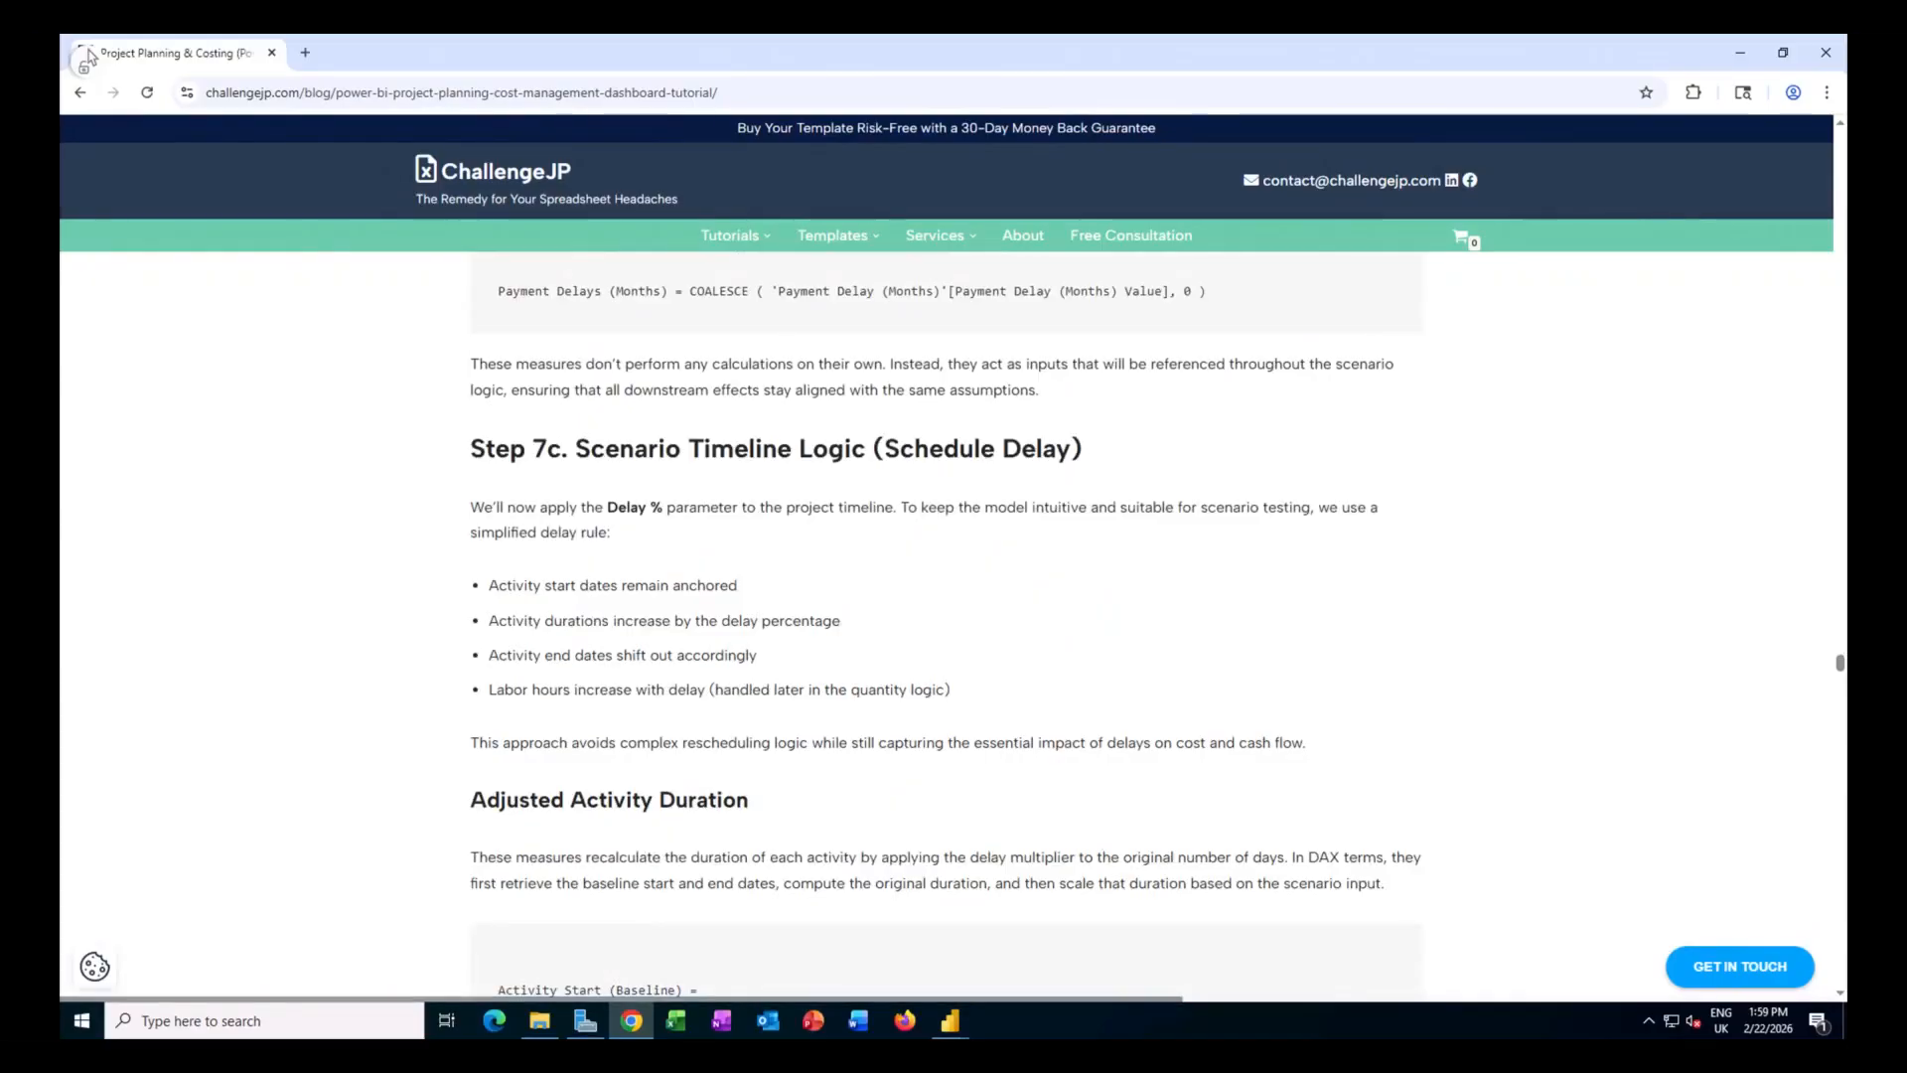
{"action": "scroll", "coordinate": [1325, 748], "scroll_direction": "down", "scroll_amount": 1}
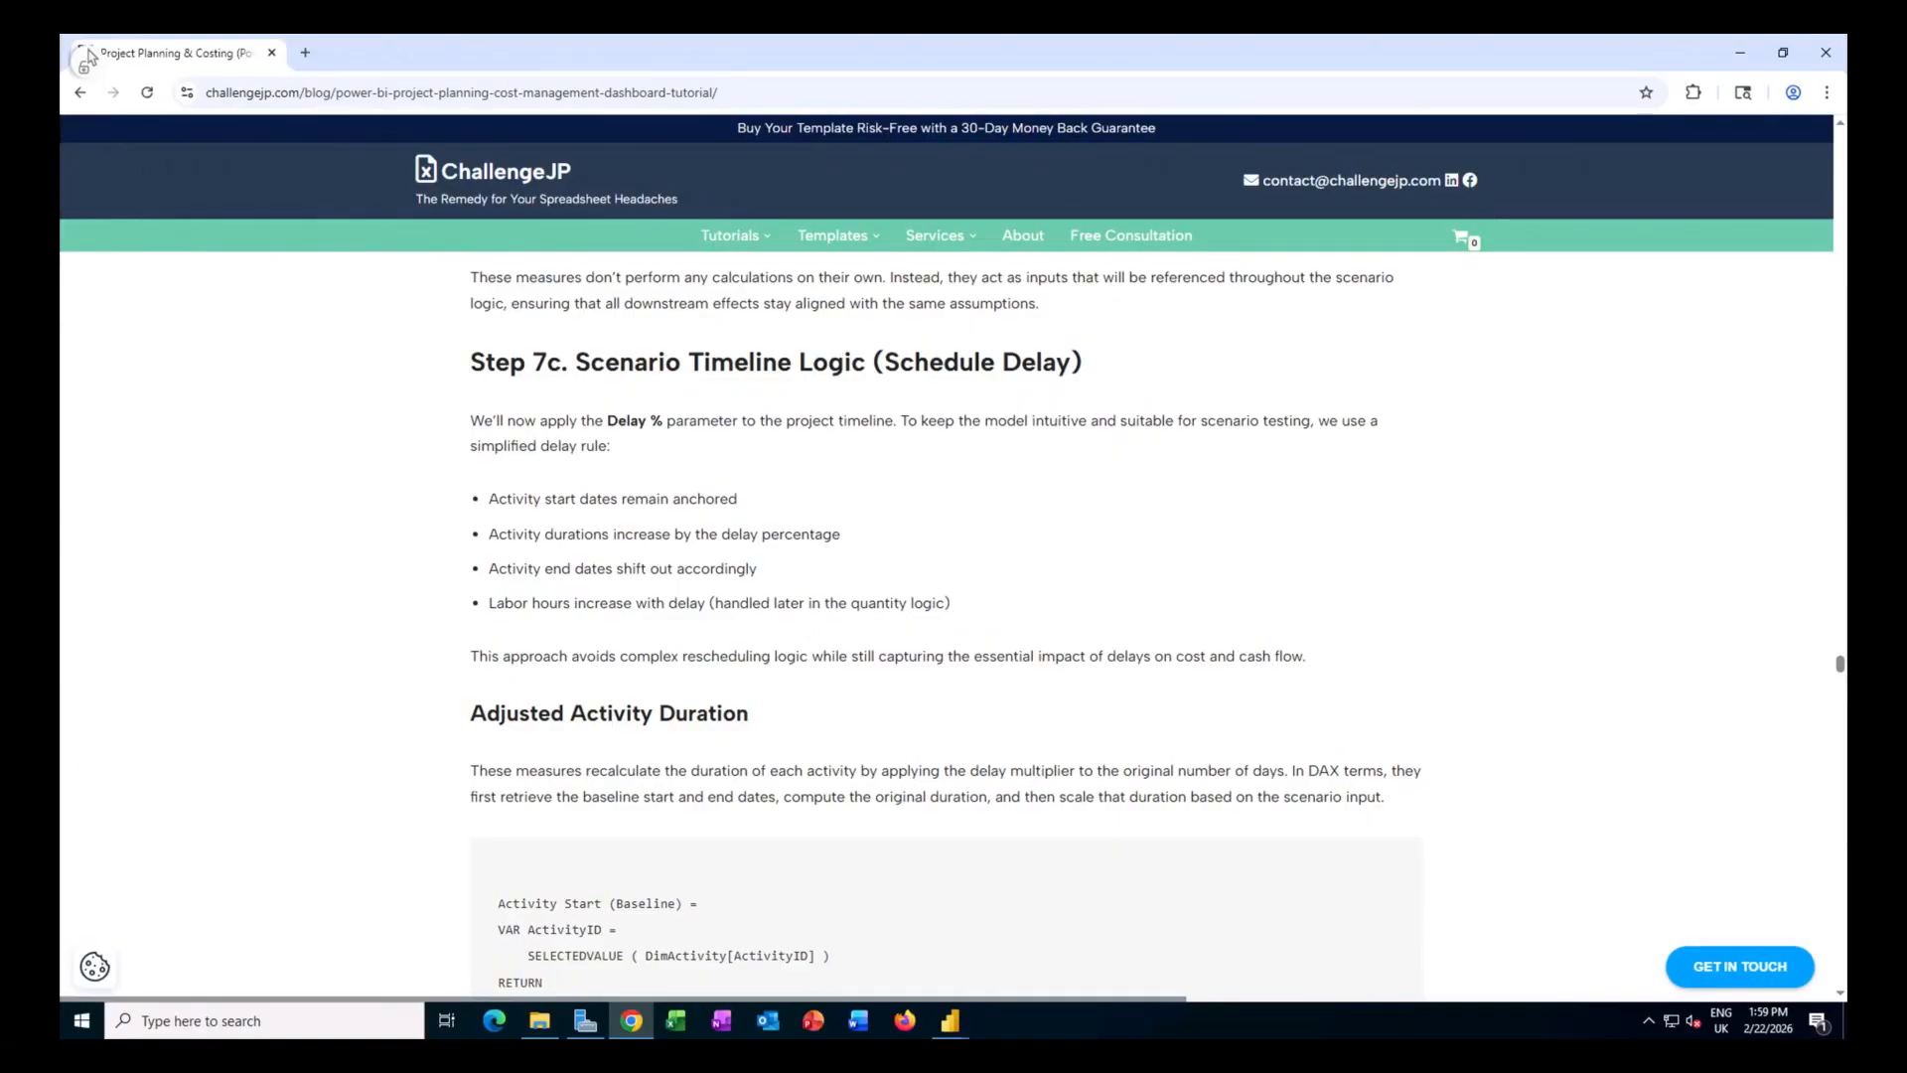
{"action": "scroll", "coordinate": [779, 392], "scroll_direction": "down", "scroll_amount": 4}
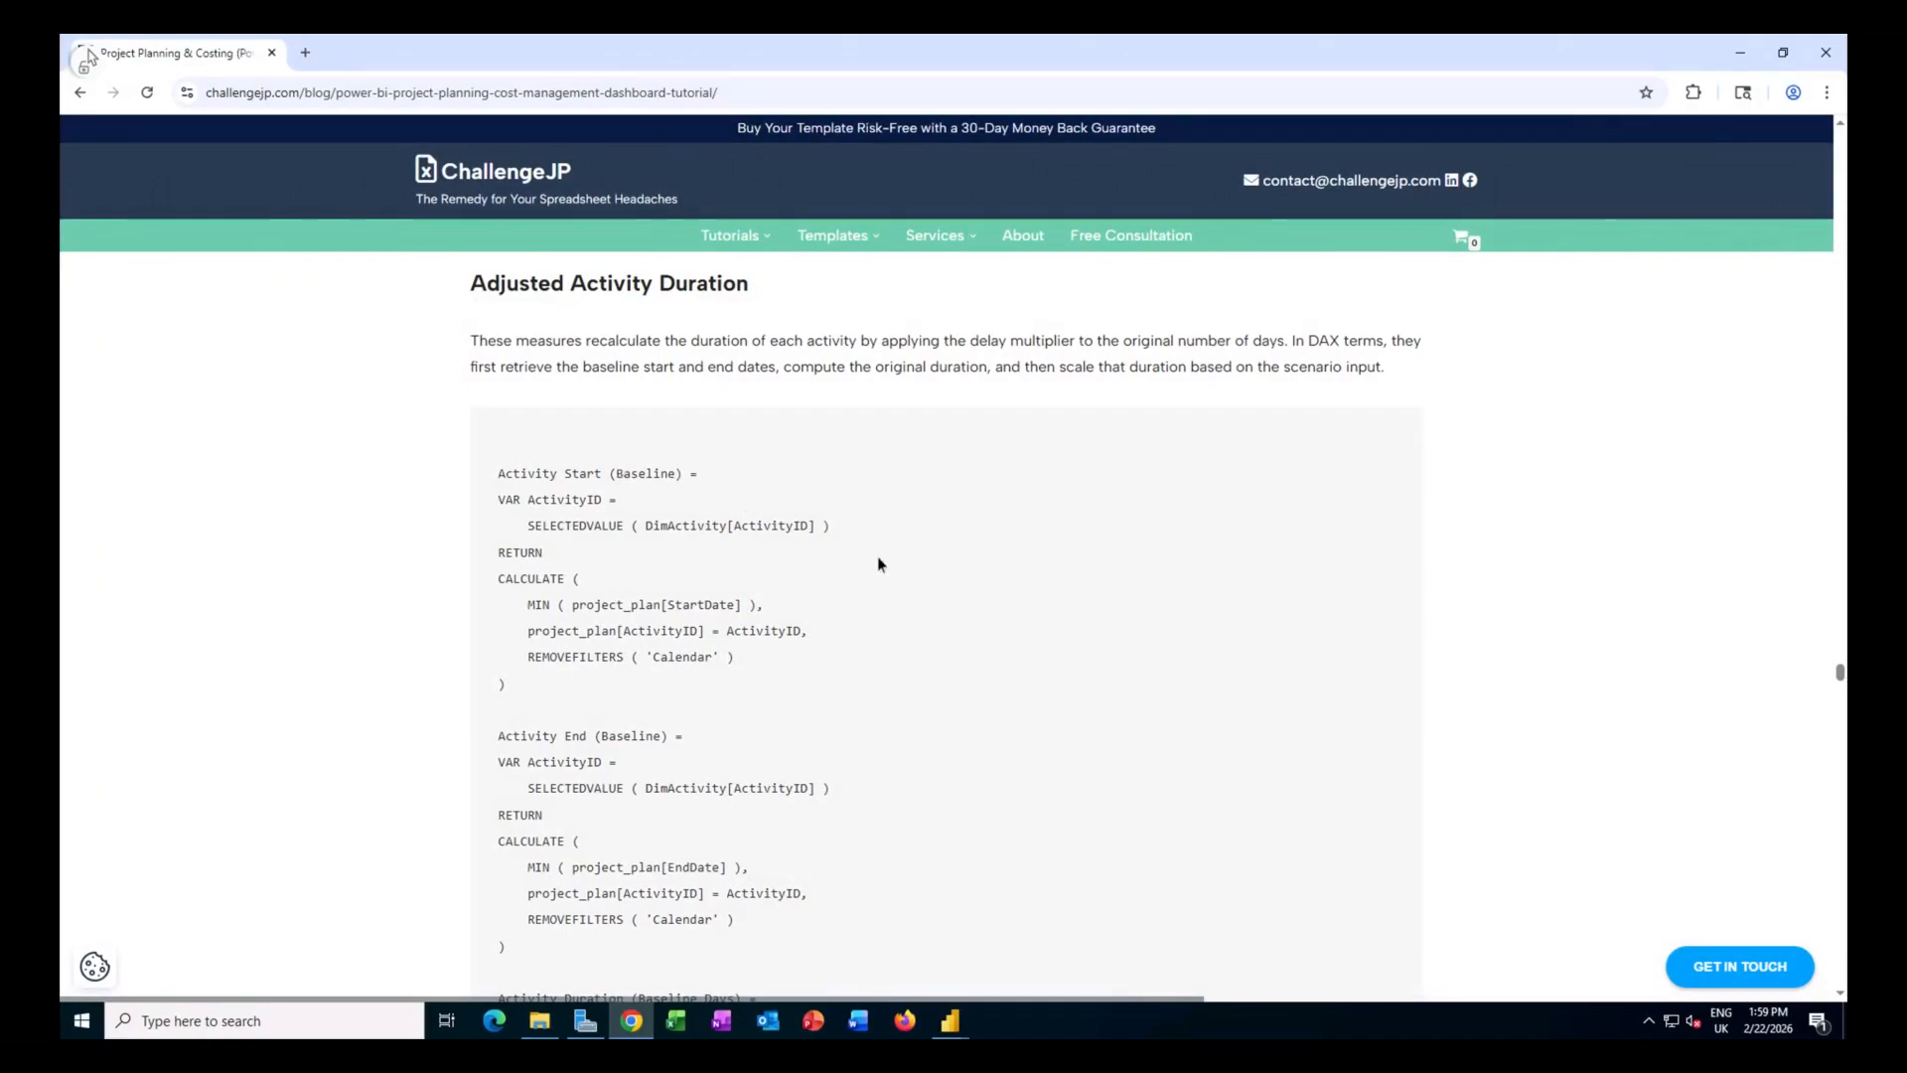
{"action": "scroll", "coordinate": [878, 564], "scroll_direction": "down", "scroll_amount": 1}
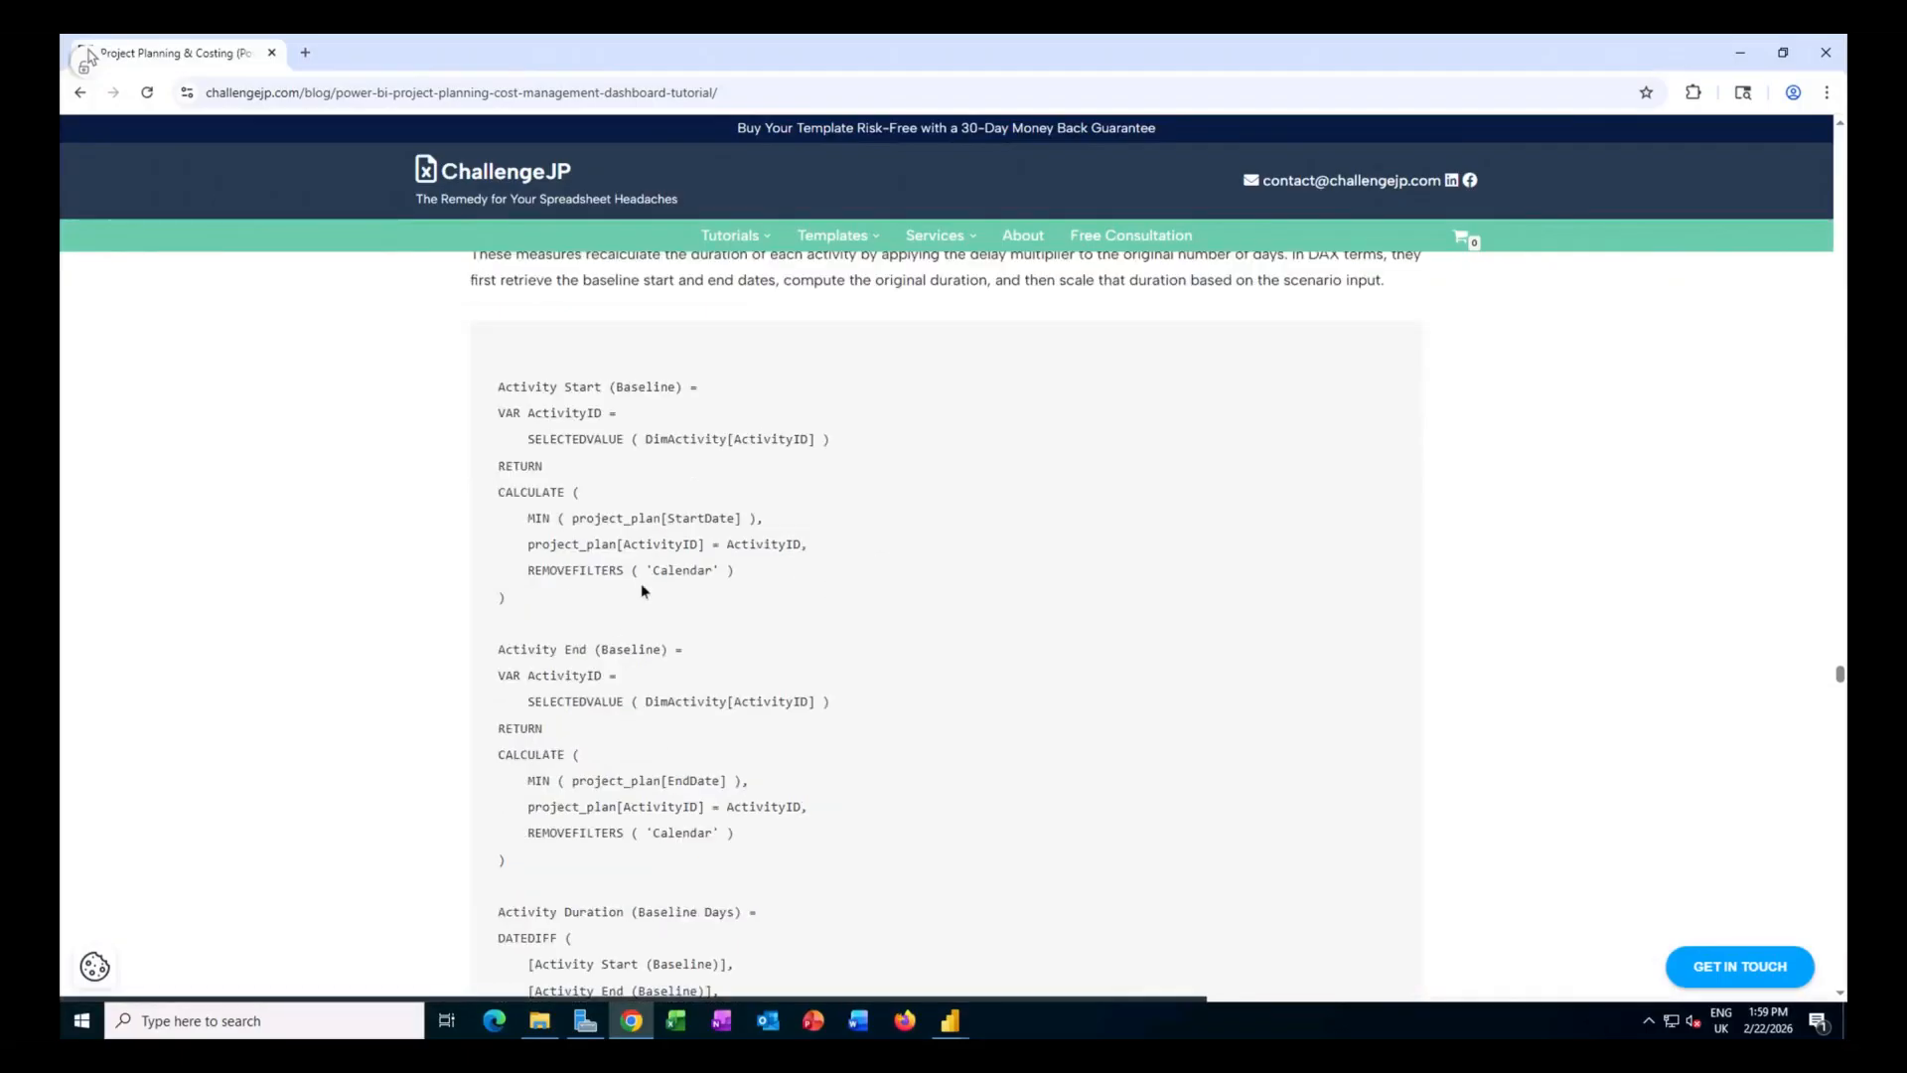
{"action": "scroll", "coordinate": [983, 686], "scroll_direction": "down", "scroll_amount": 1}
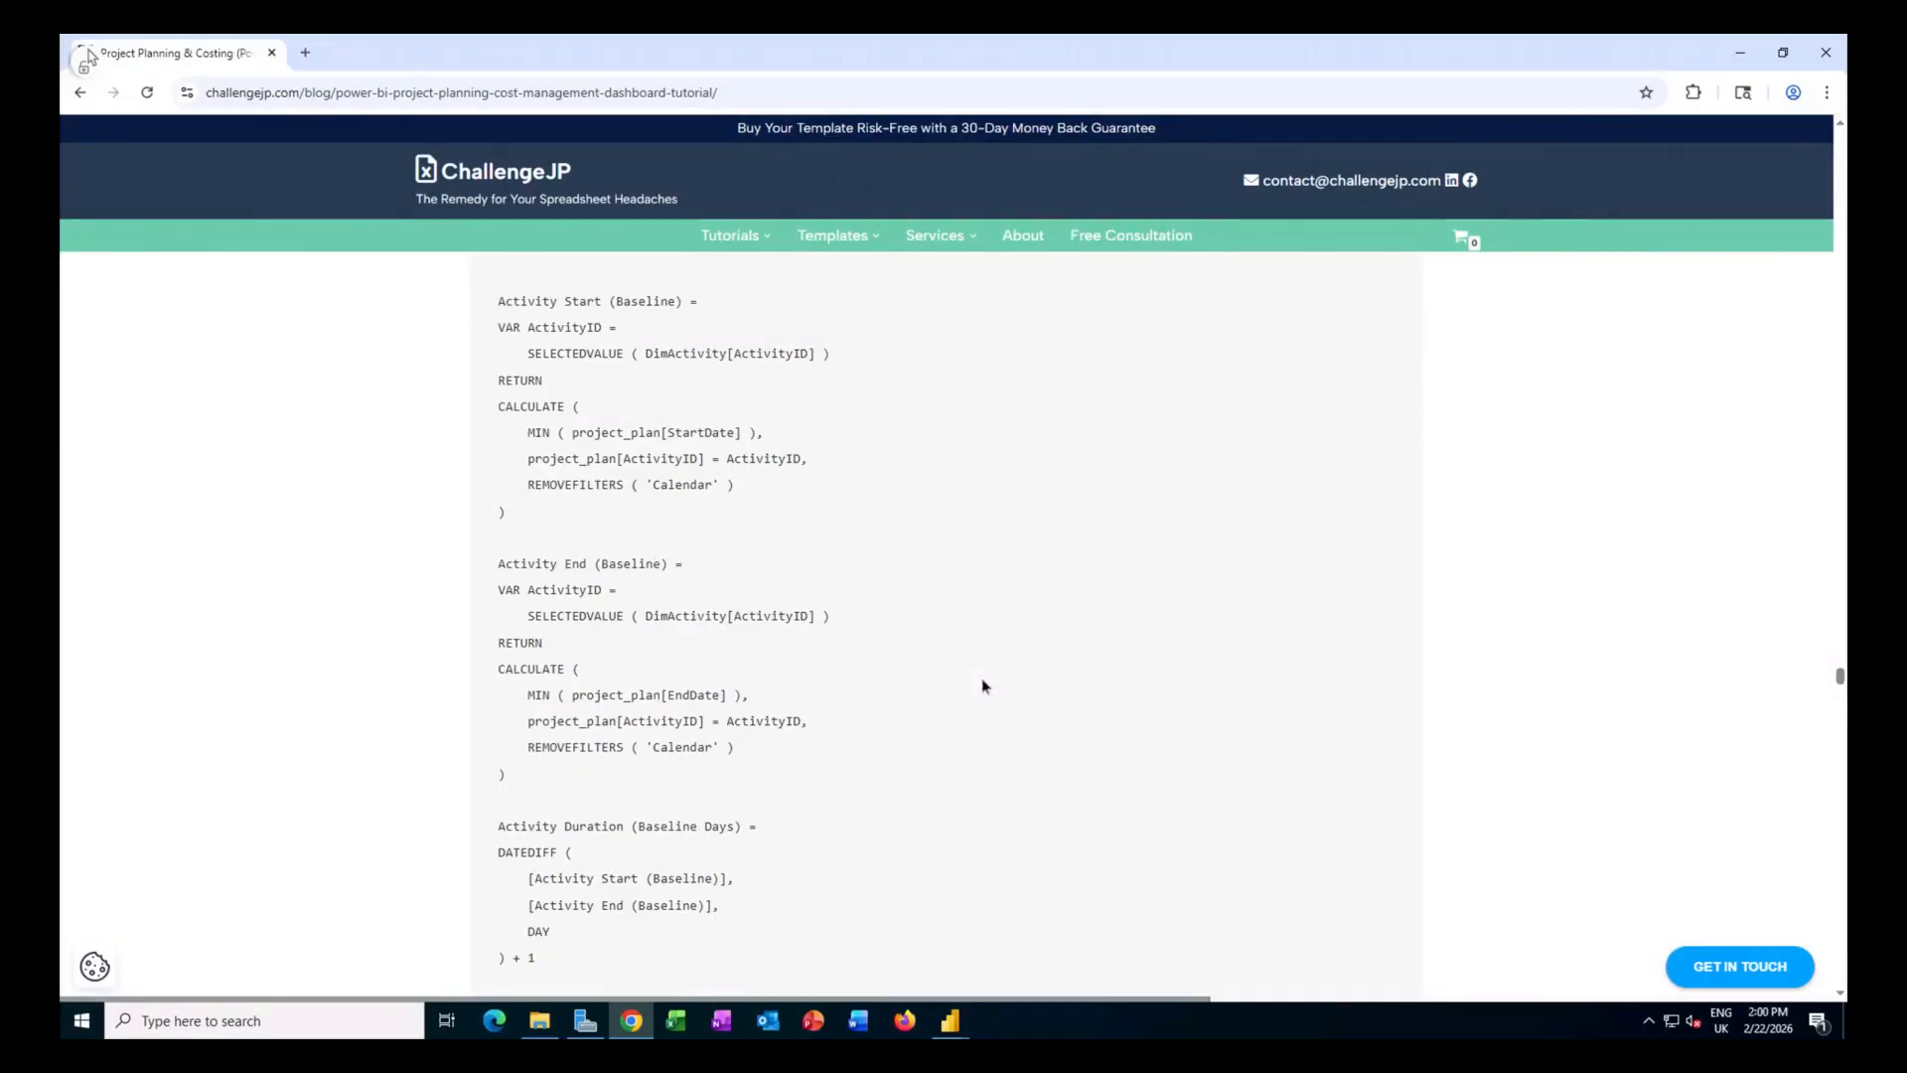
{"action": "scroll", "coordinate": [983, 686], "scroll_direction": "down", "scroll_amount": 2}
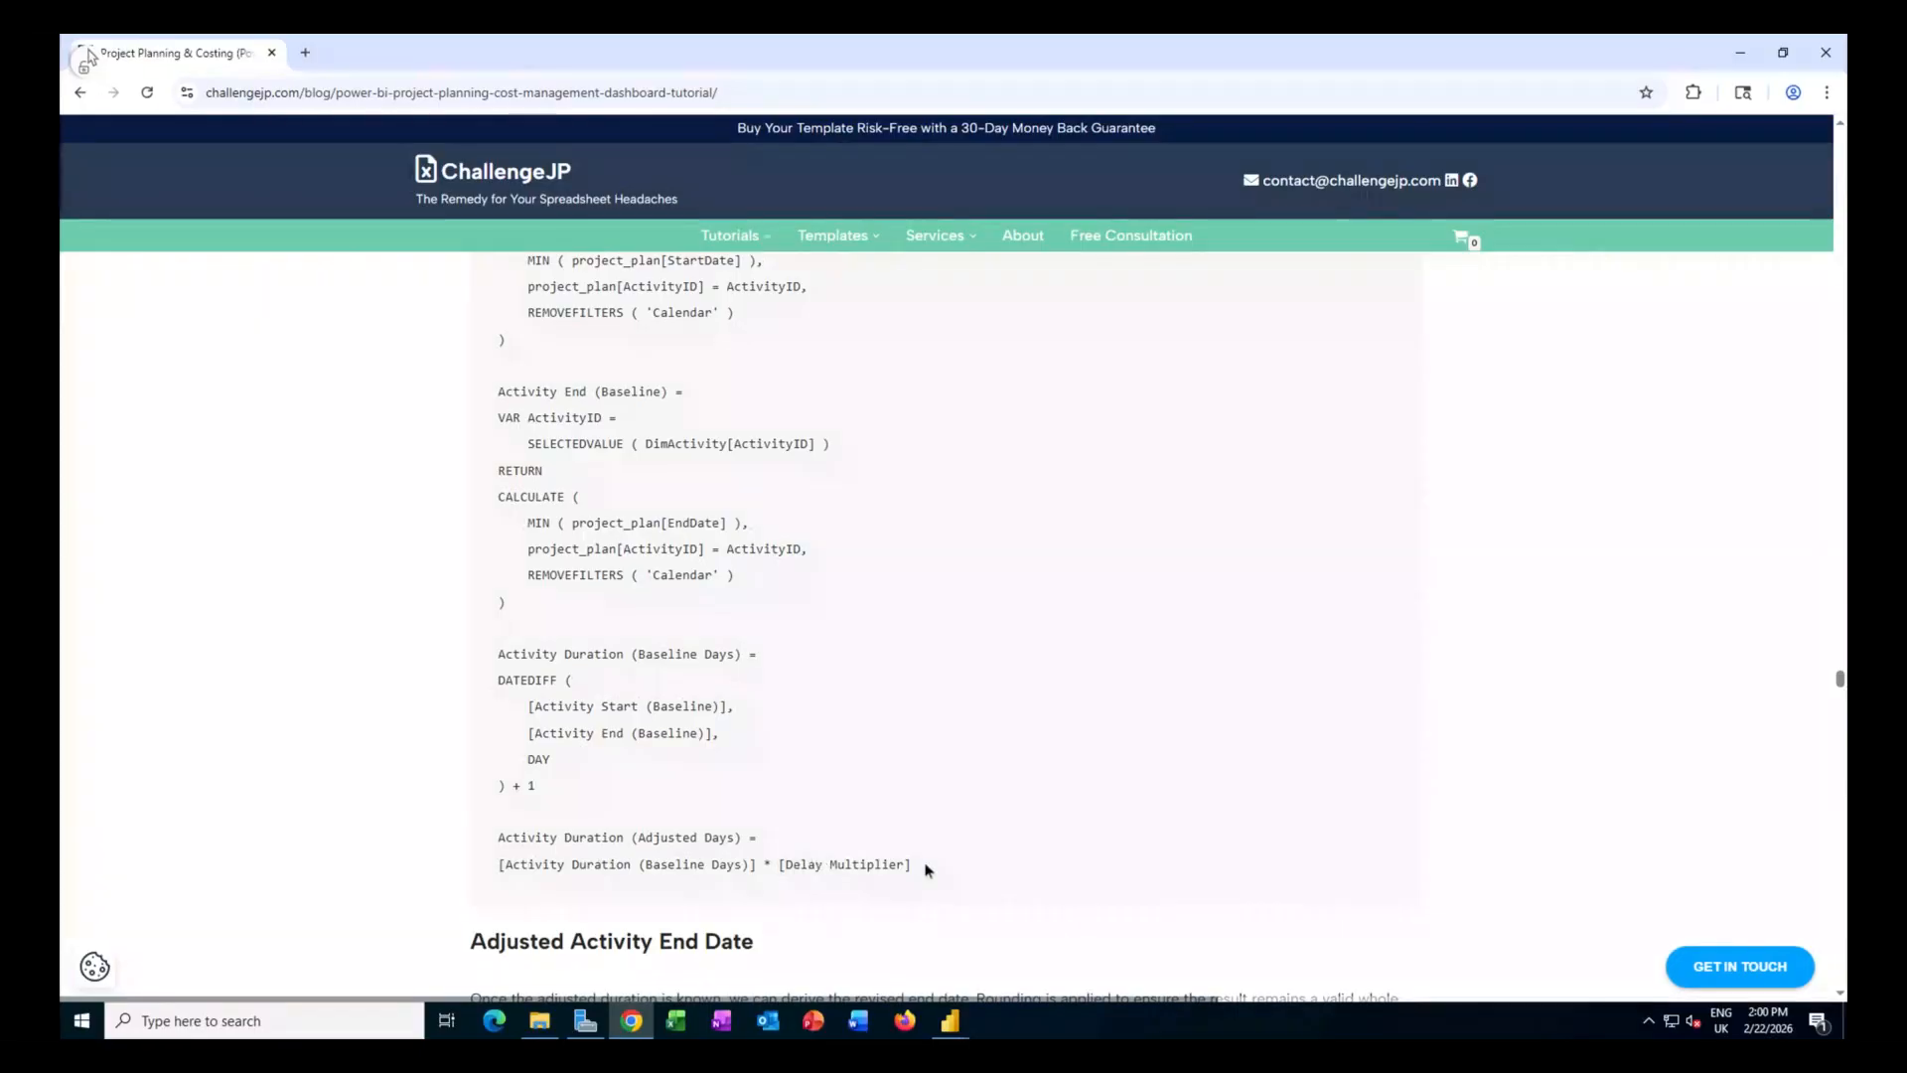
{"action": "scroll", "coordinate": [858, 842], "scroll_direction": "down", "scroll_amount": 3}
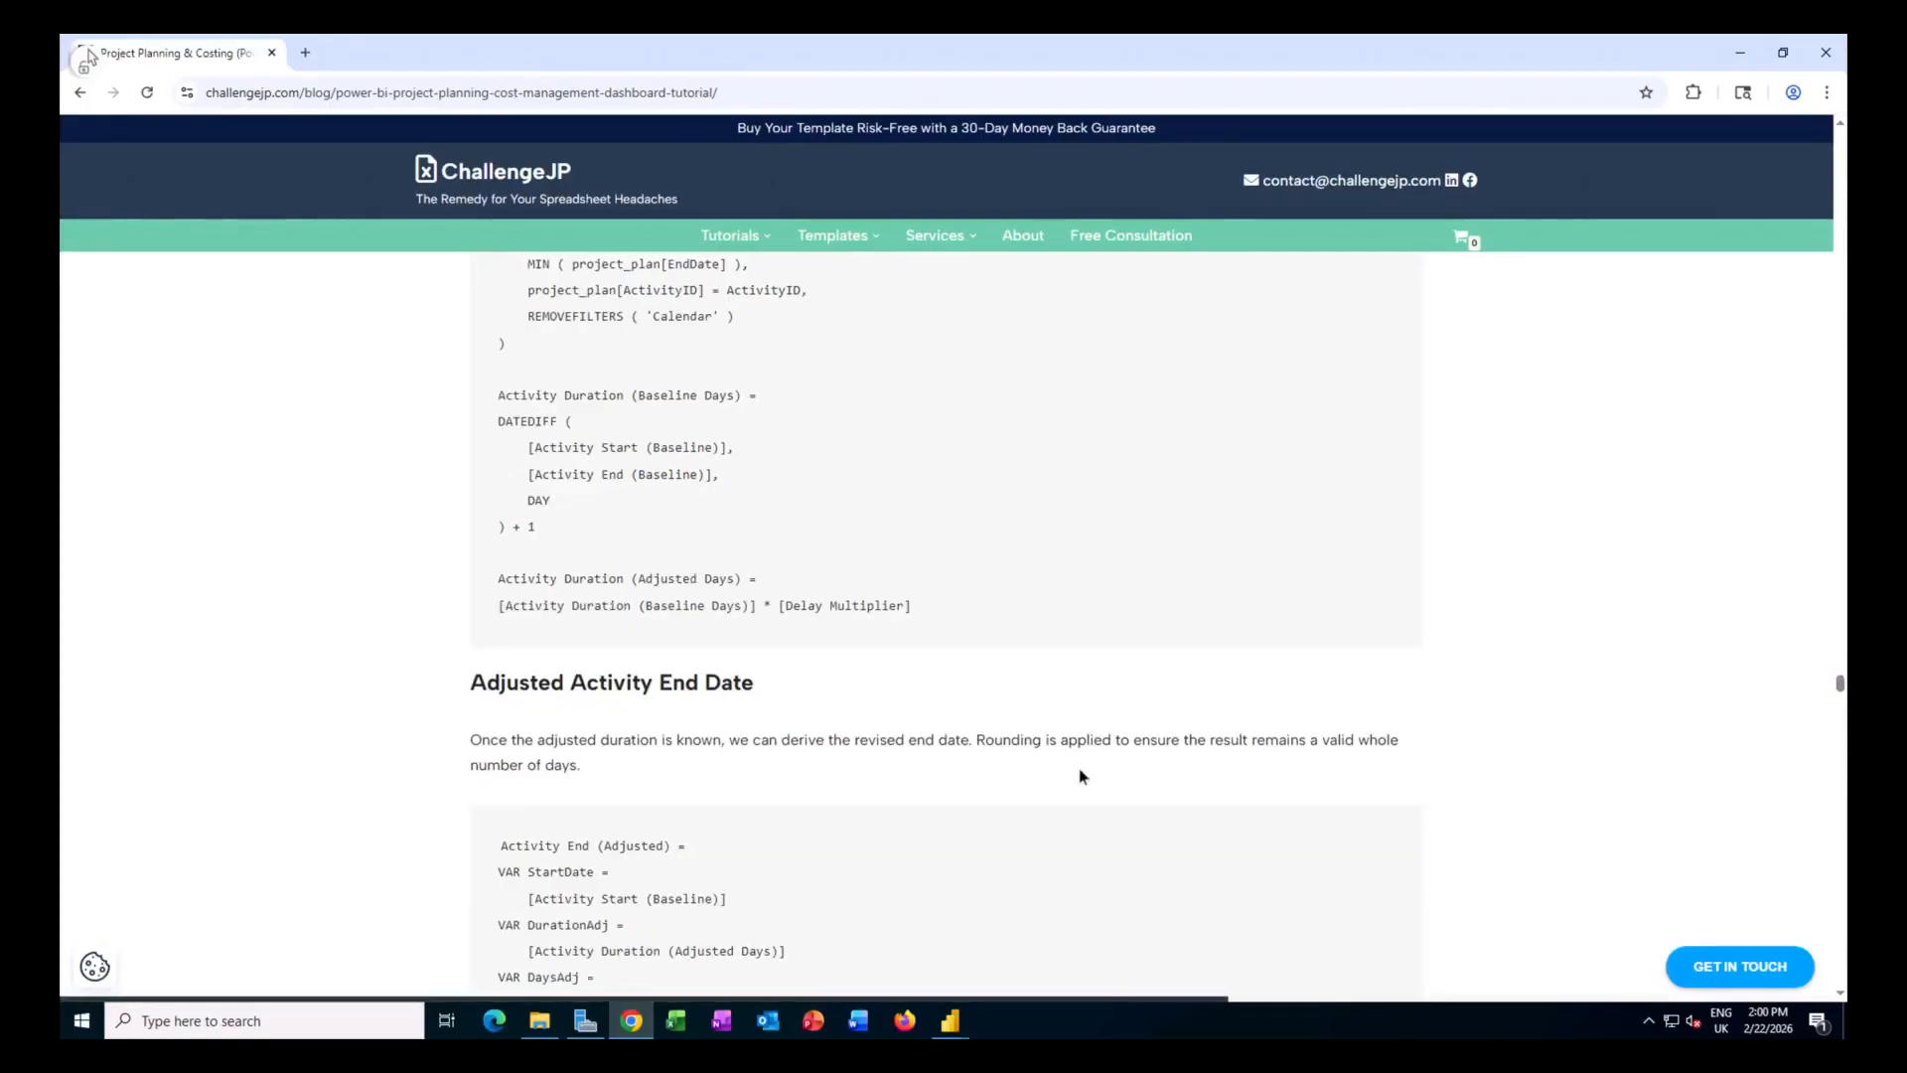
{"action": "scroll", "coordinate": [1081, 776], "scroll_direction": "down", "scroll_amount": 1}
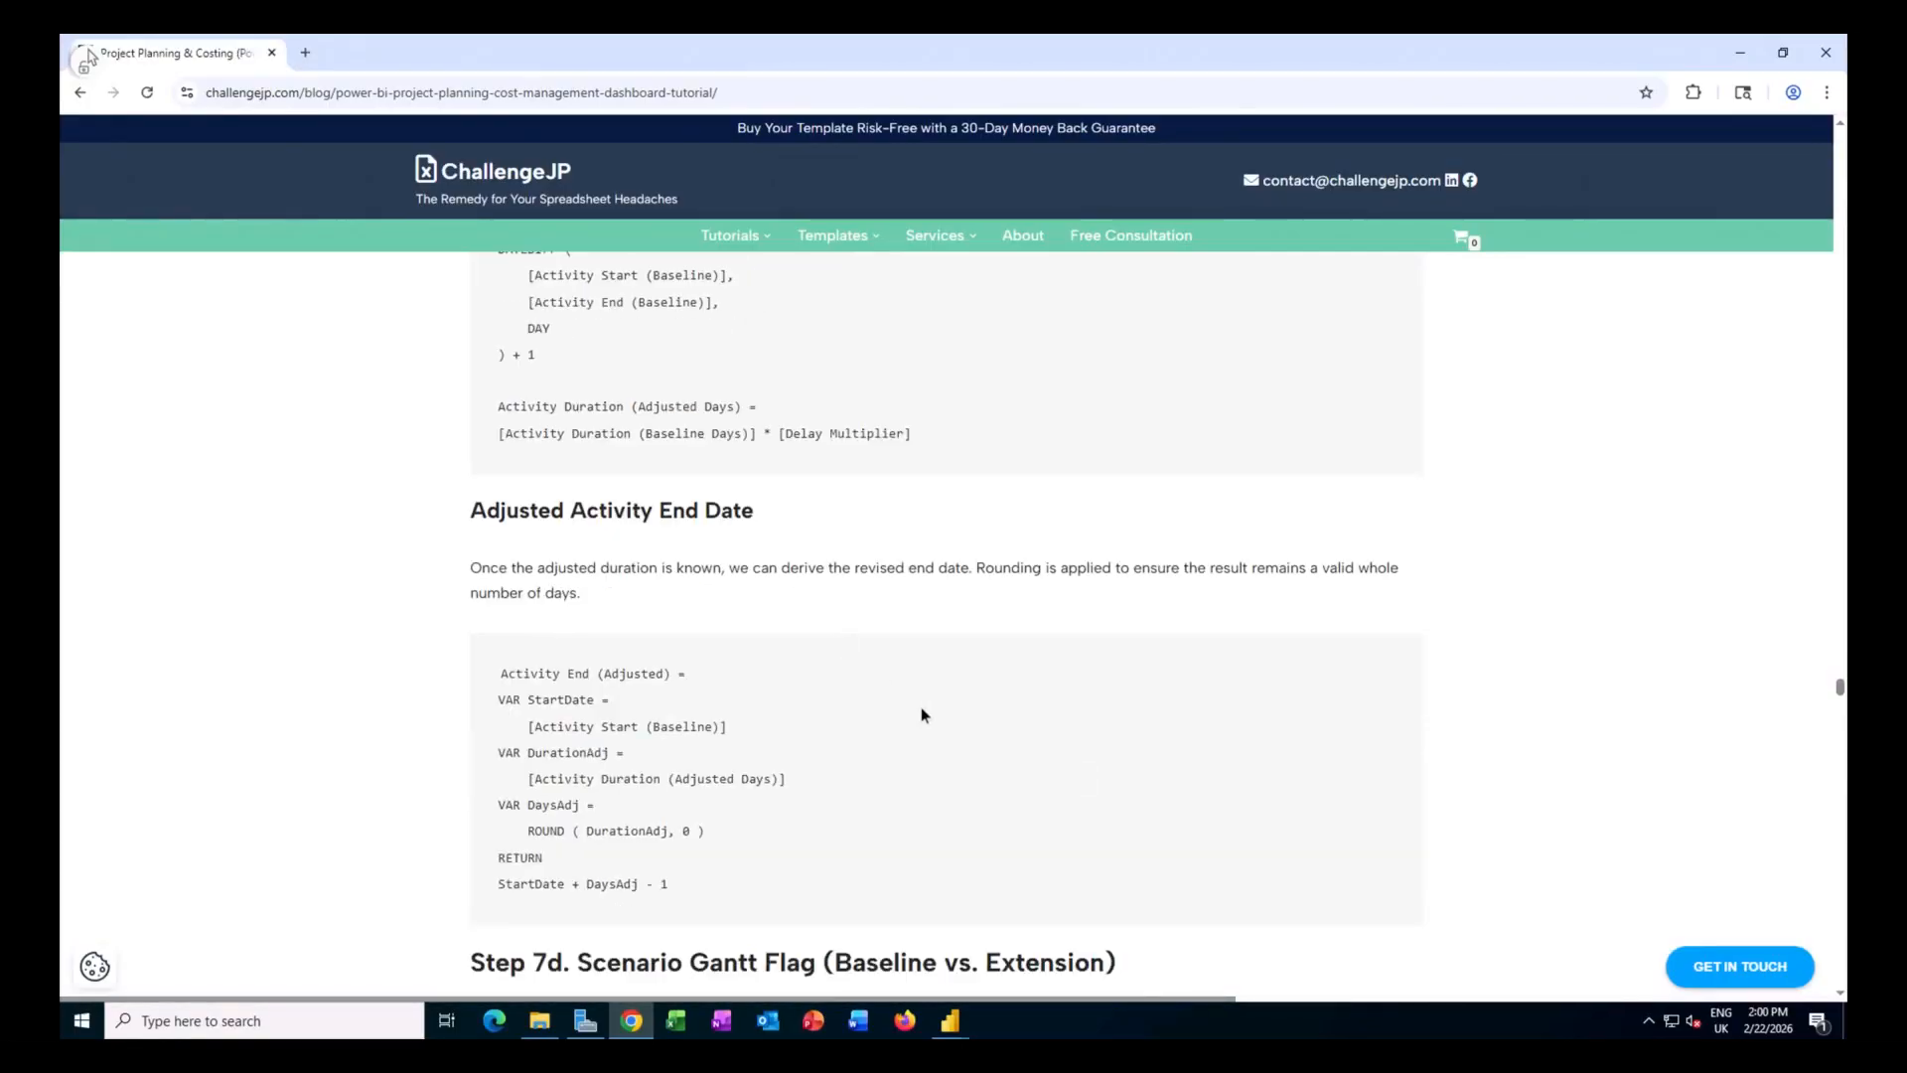
{"action": "scroll", "coordinate": [922, 715], "scroll_direction": "down", "scroll_amount": 1}
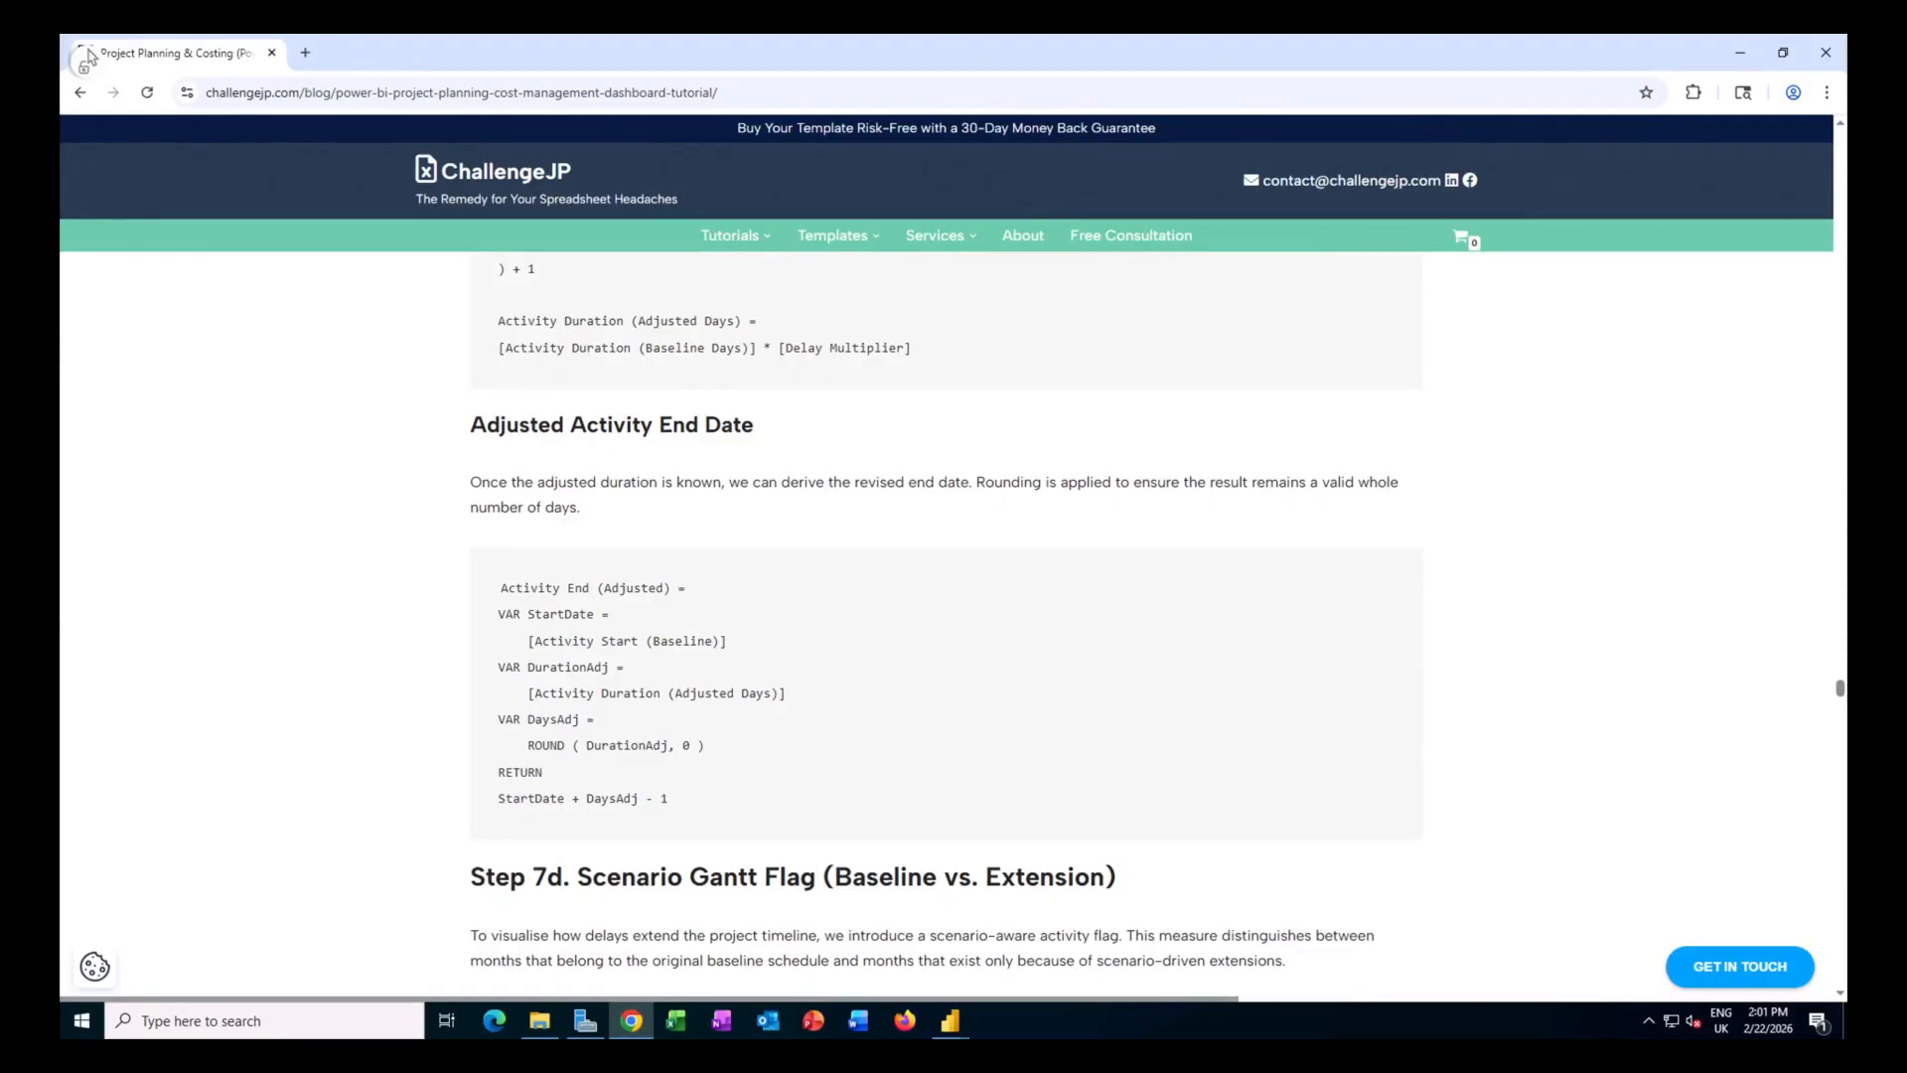
Read Step 7d of the tutorial and examine the DAX of the Is Active (Month Scenario) measure.
{"action": "scroll", "coordinate": [991, 588], "scroll_direction": "down", "scroll_amount": 3}
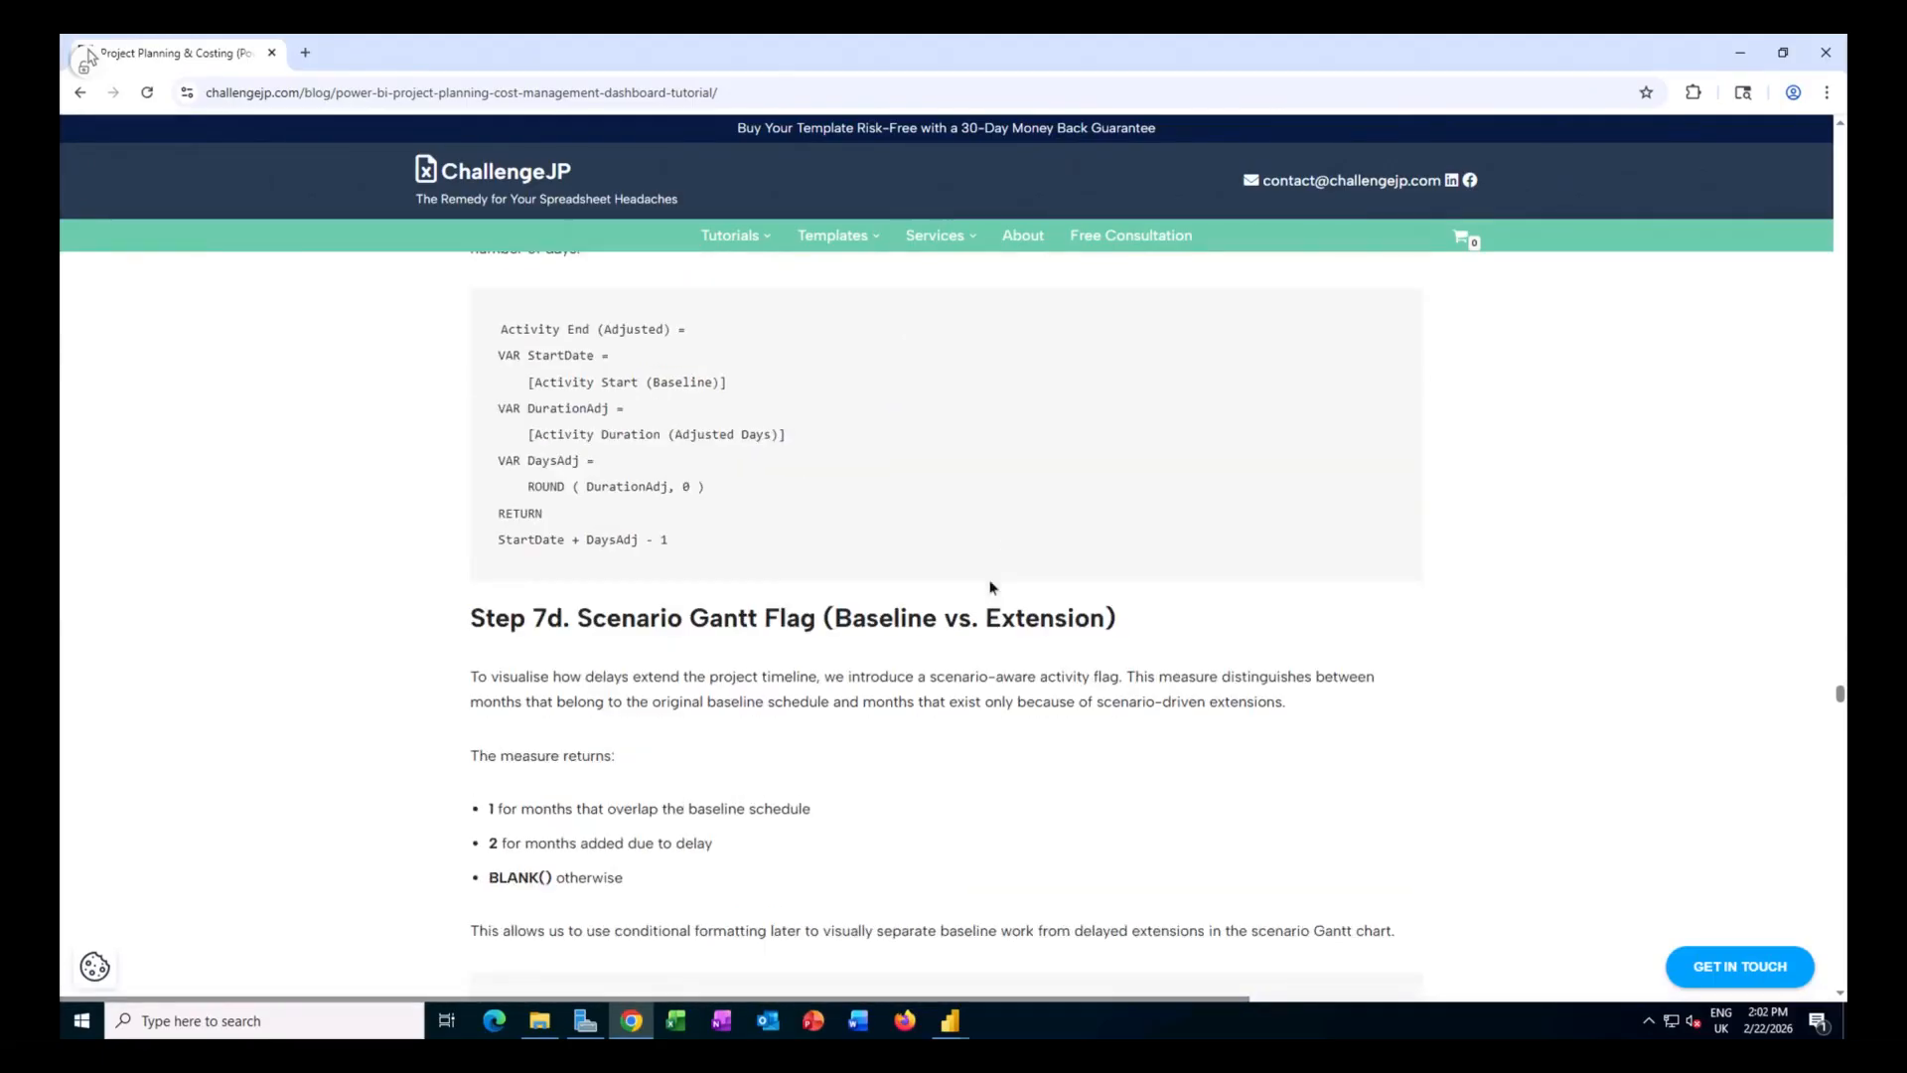
{"action": "scroll", "coordinate": [991, 588], "scroll_direction": "down", "scroll_amount": 1}
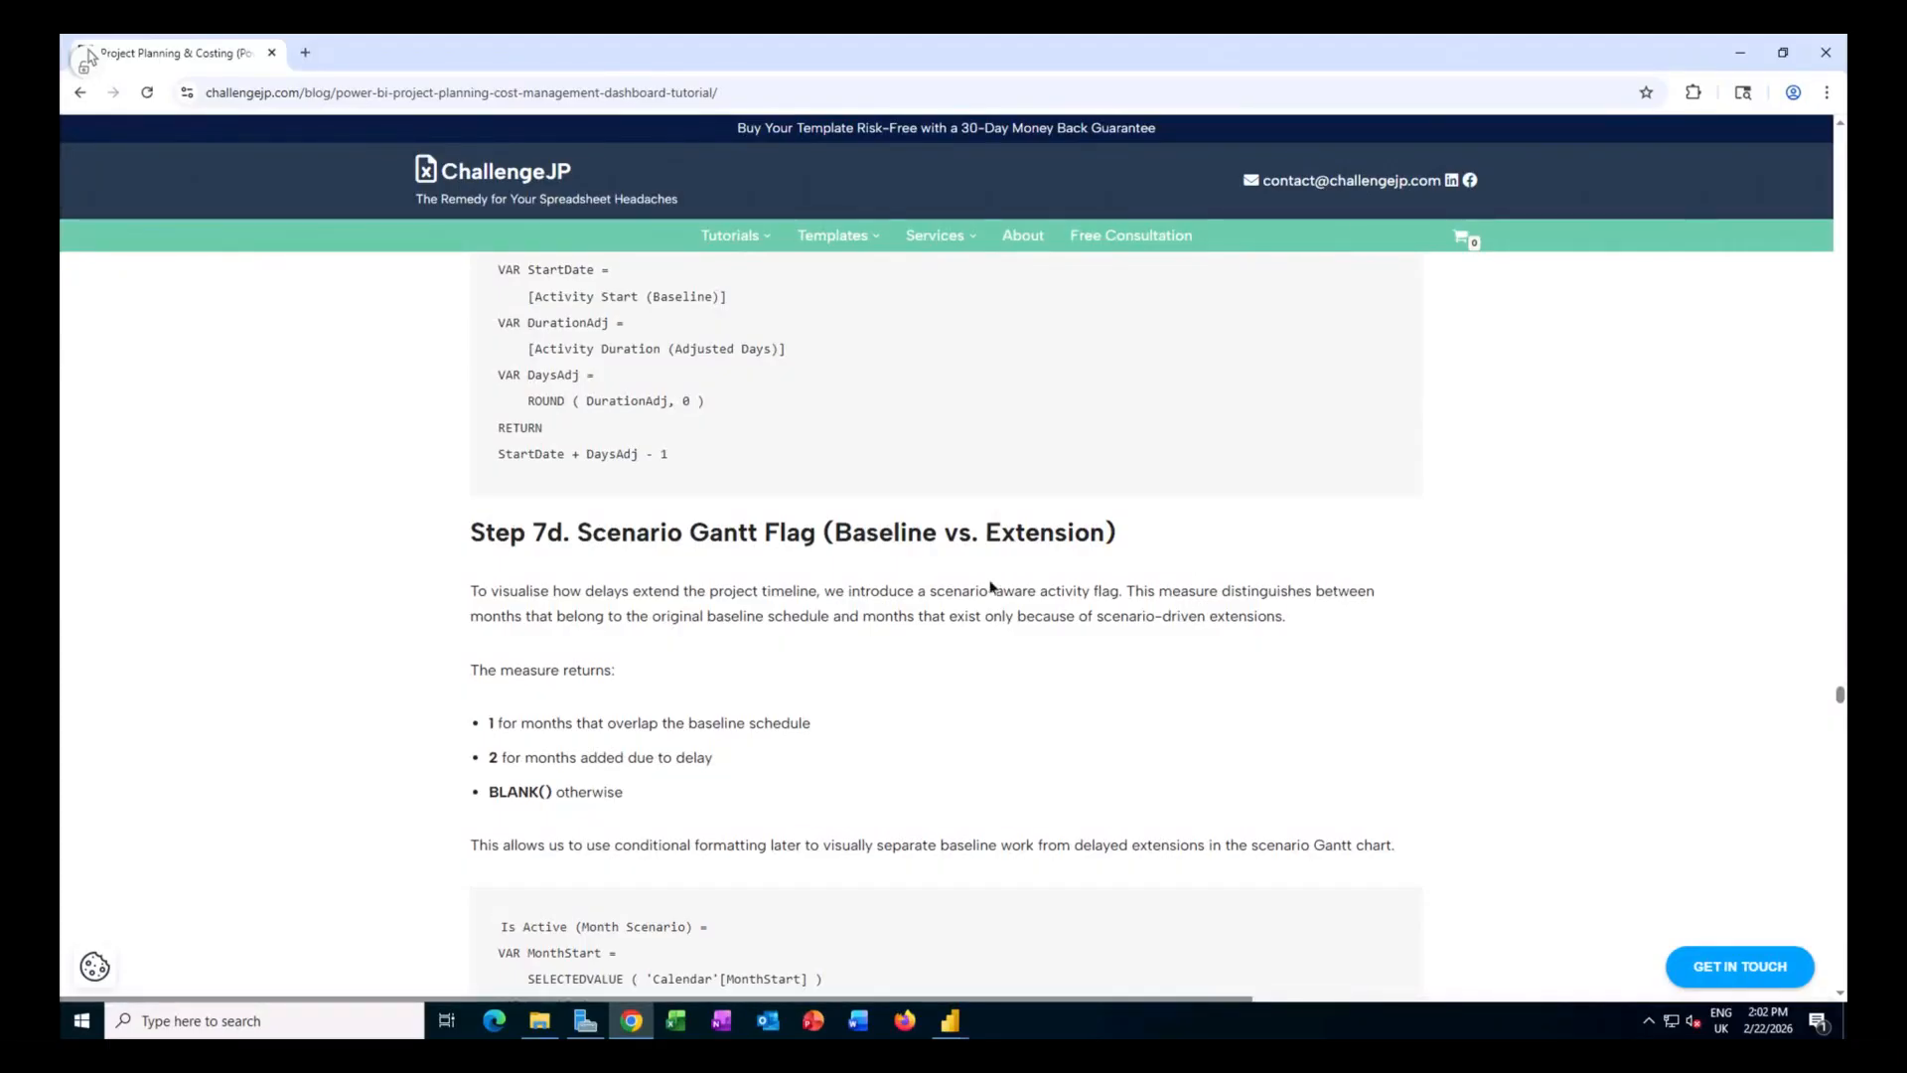
{"action": "scroll", "coordinate": [874, 586], "scroll_direction": "down", "scroll_amount": 2}
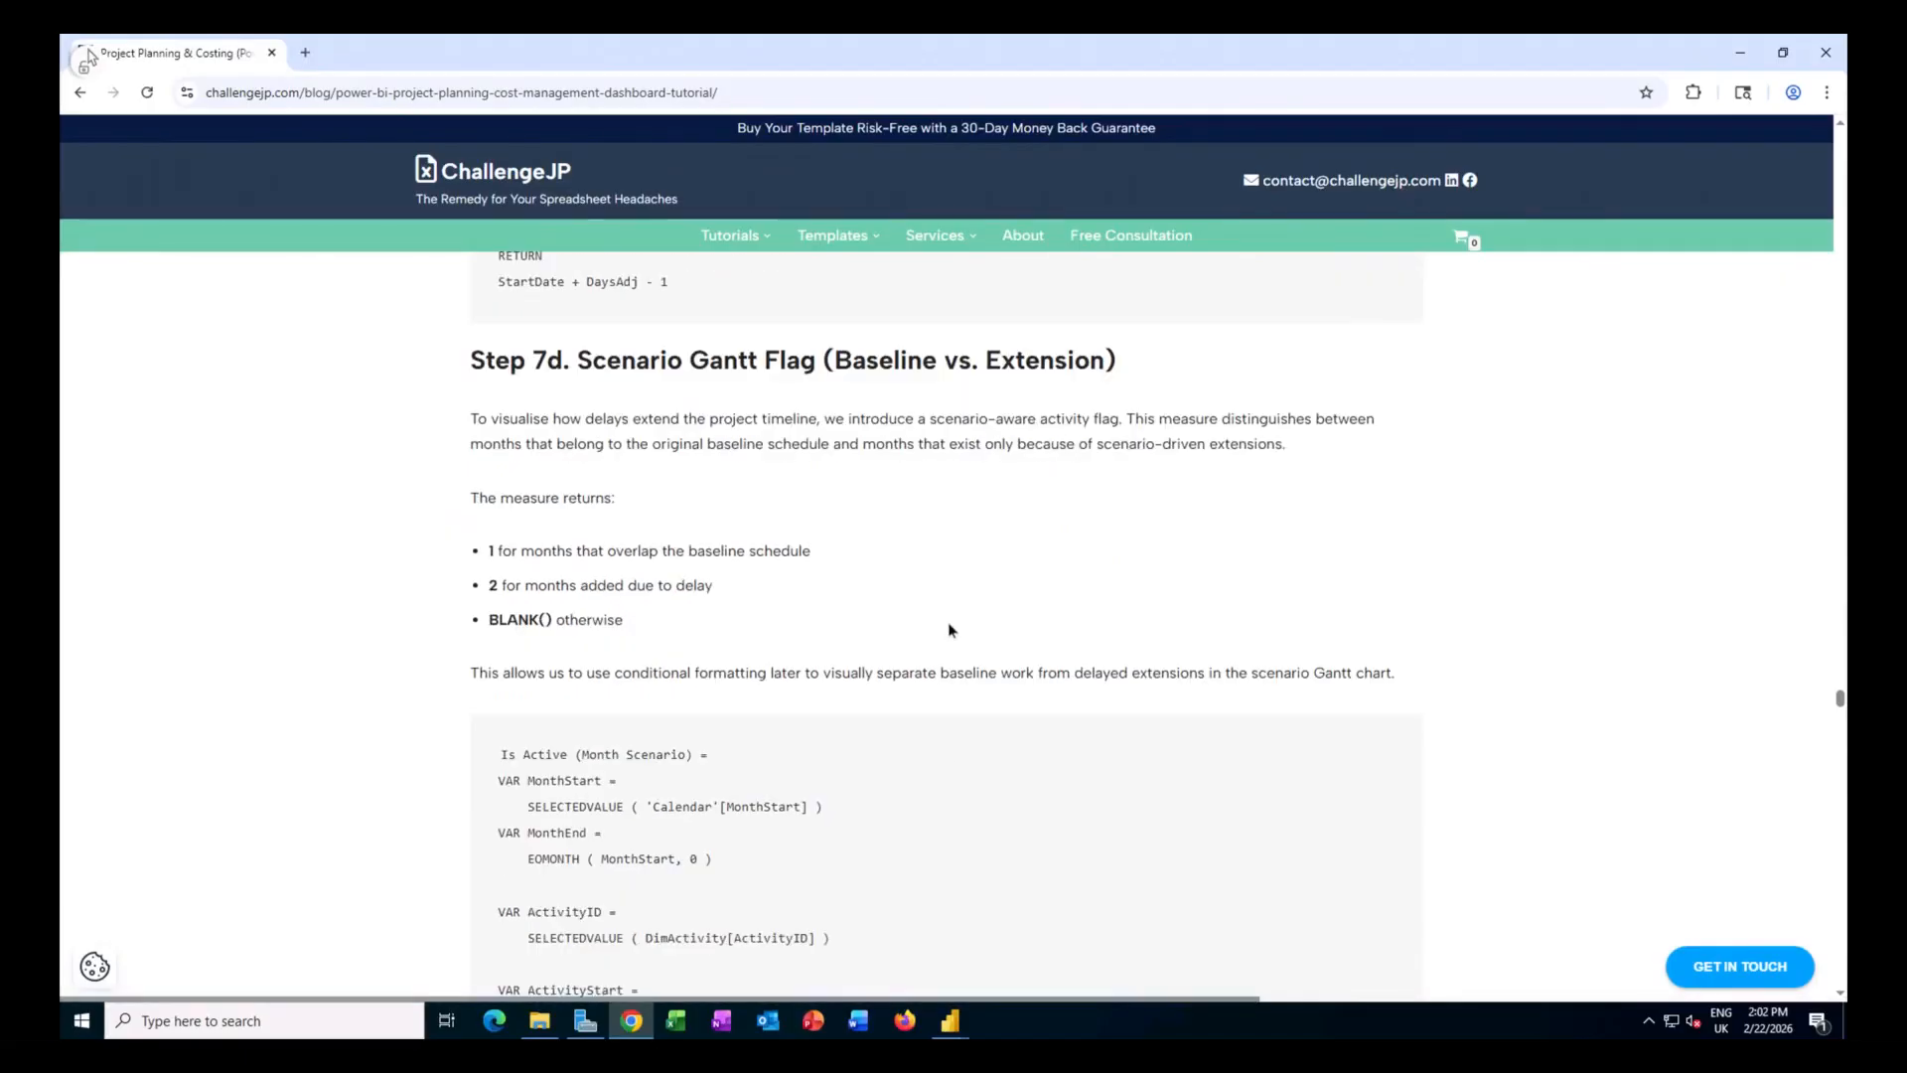
{"action": "scroll", "coordinate": [949, 630], "scroll_direction": "down", "scroll_amount": 1}
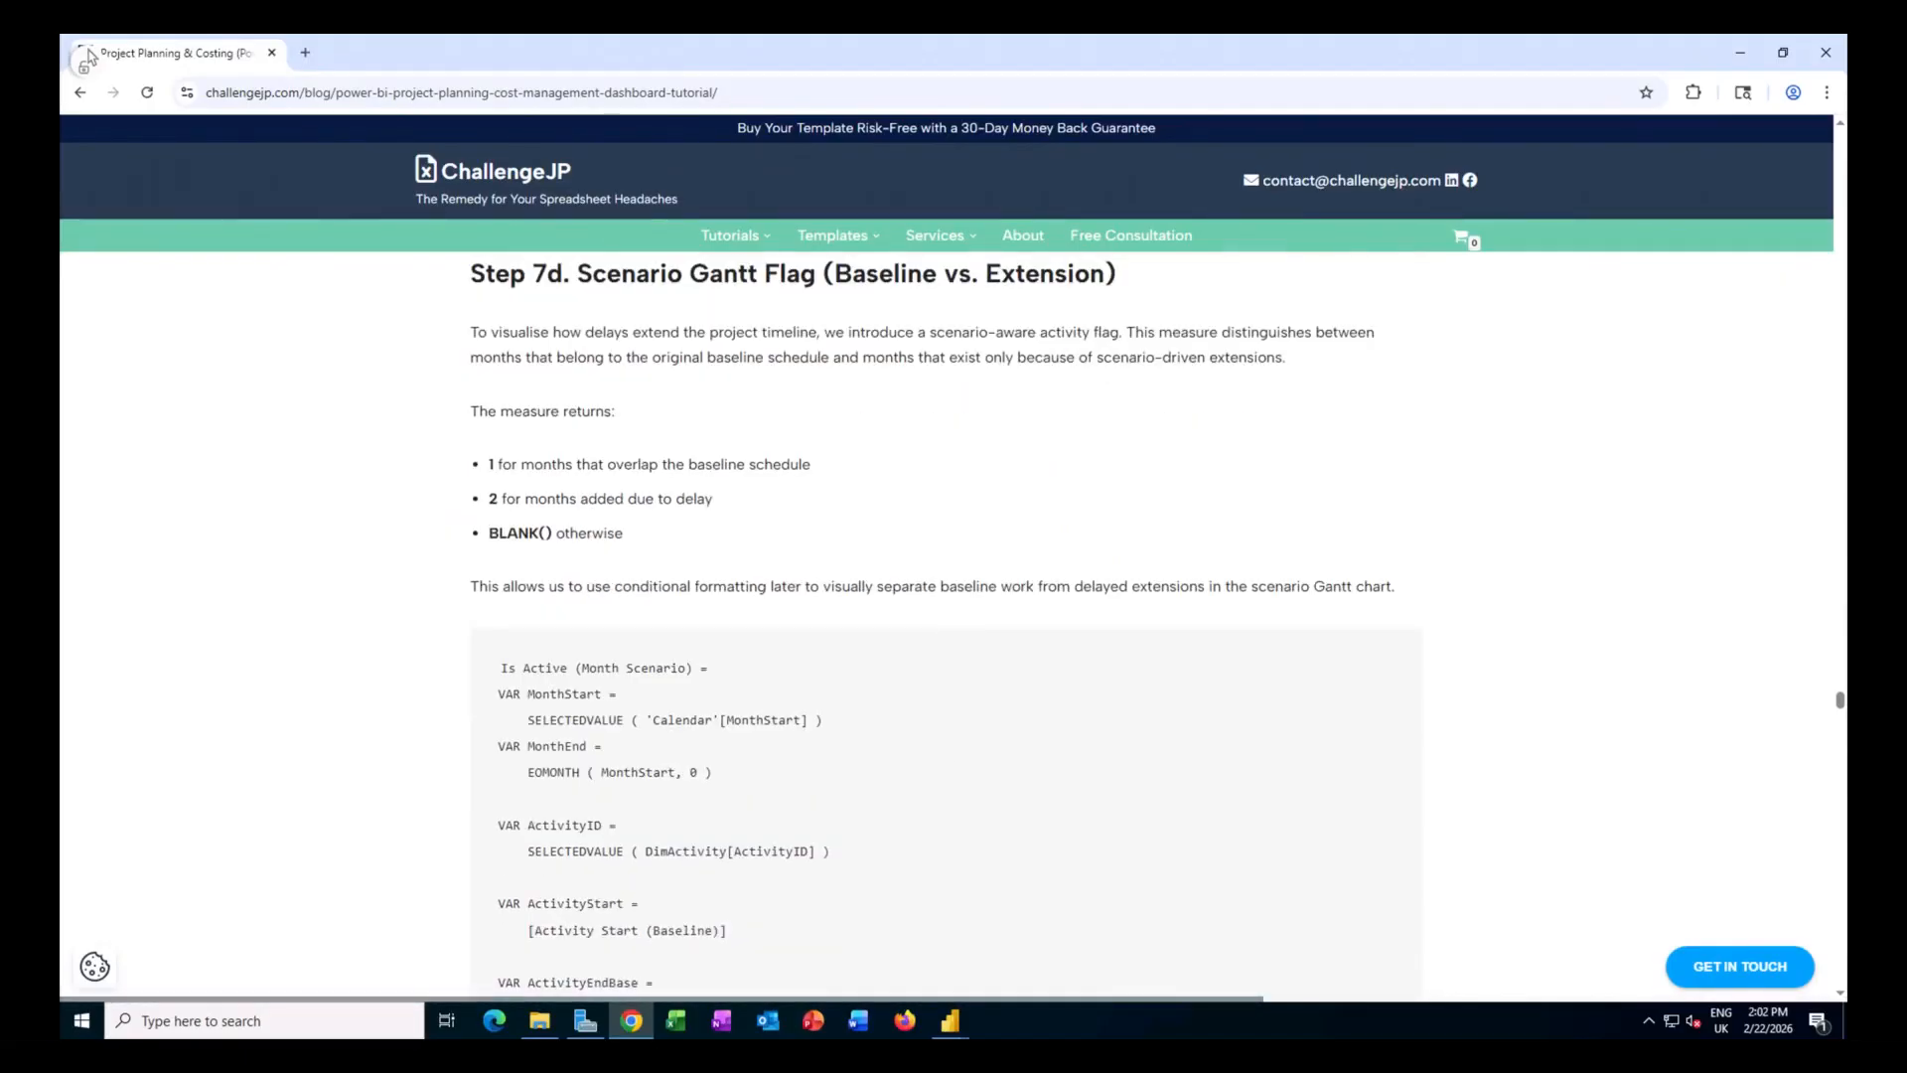
{"action": "scroll", "coordinate": [988, 618], "scroll_direction": "down", "scroll_amount": 6}
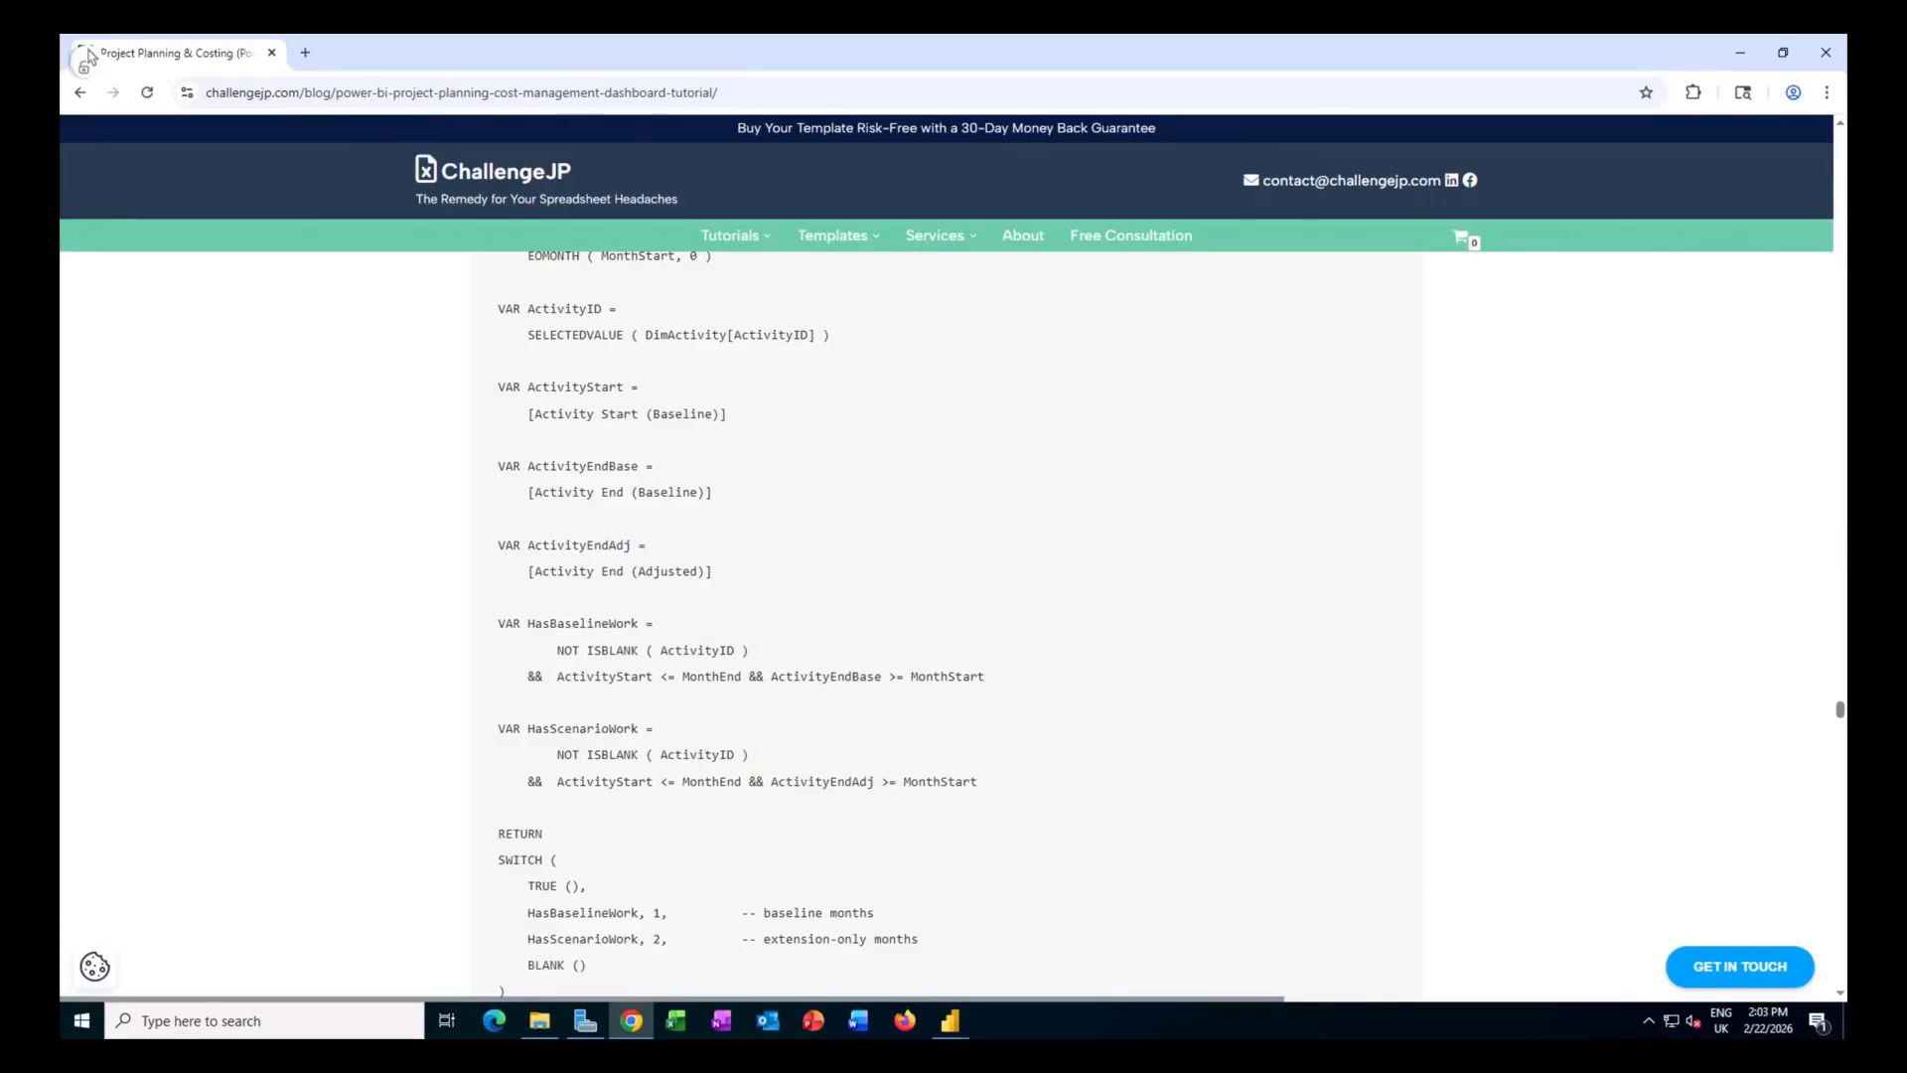
{"action": "scroll", "coordinate": [851, 540], "scroll_direction": "down", "scroll_amount": 1}
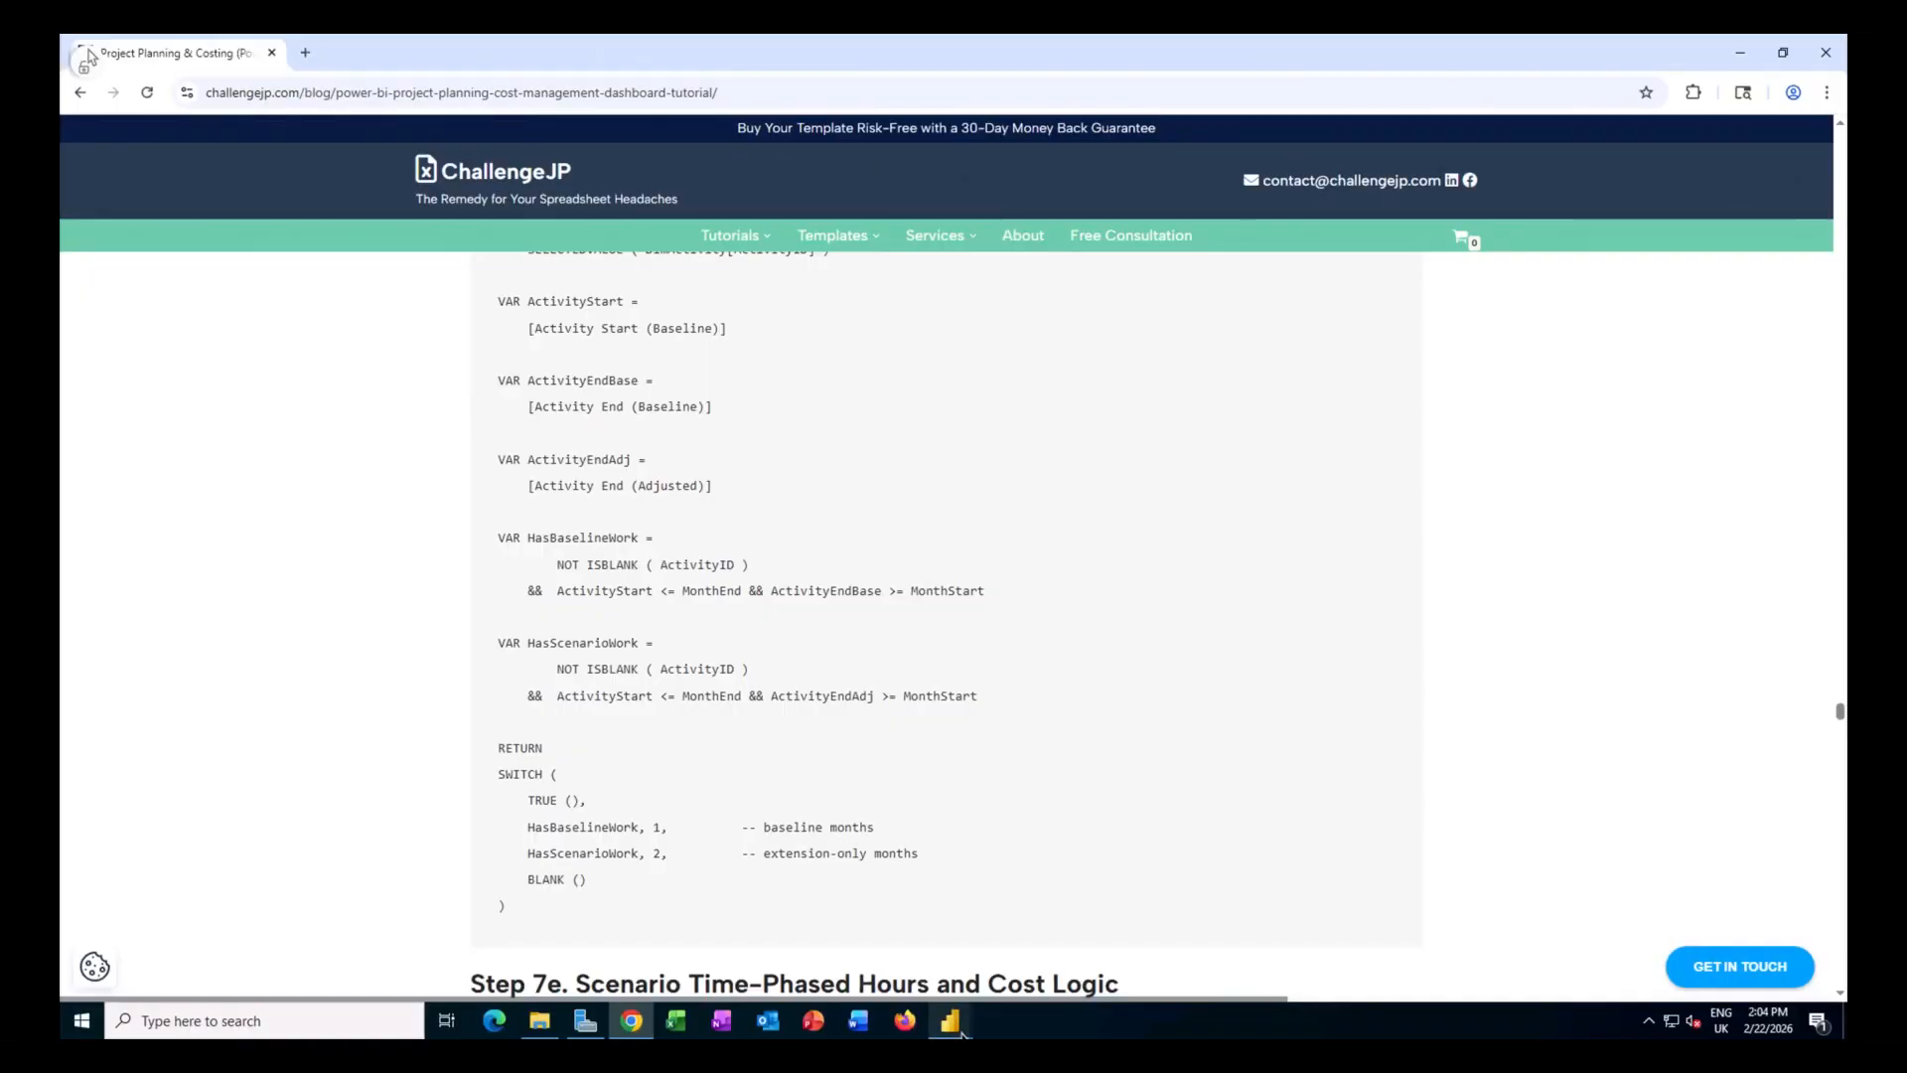
Switch to the Project_Planning_Cost_Management template report in Power BI and compare its Revised Timeline page with the Project Plan page.
{"action": "mouse_move", "coordinate": [955, 1028]}
{"action": "left_click", "coordinate": [891, 960]}
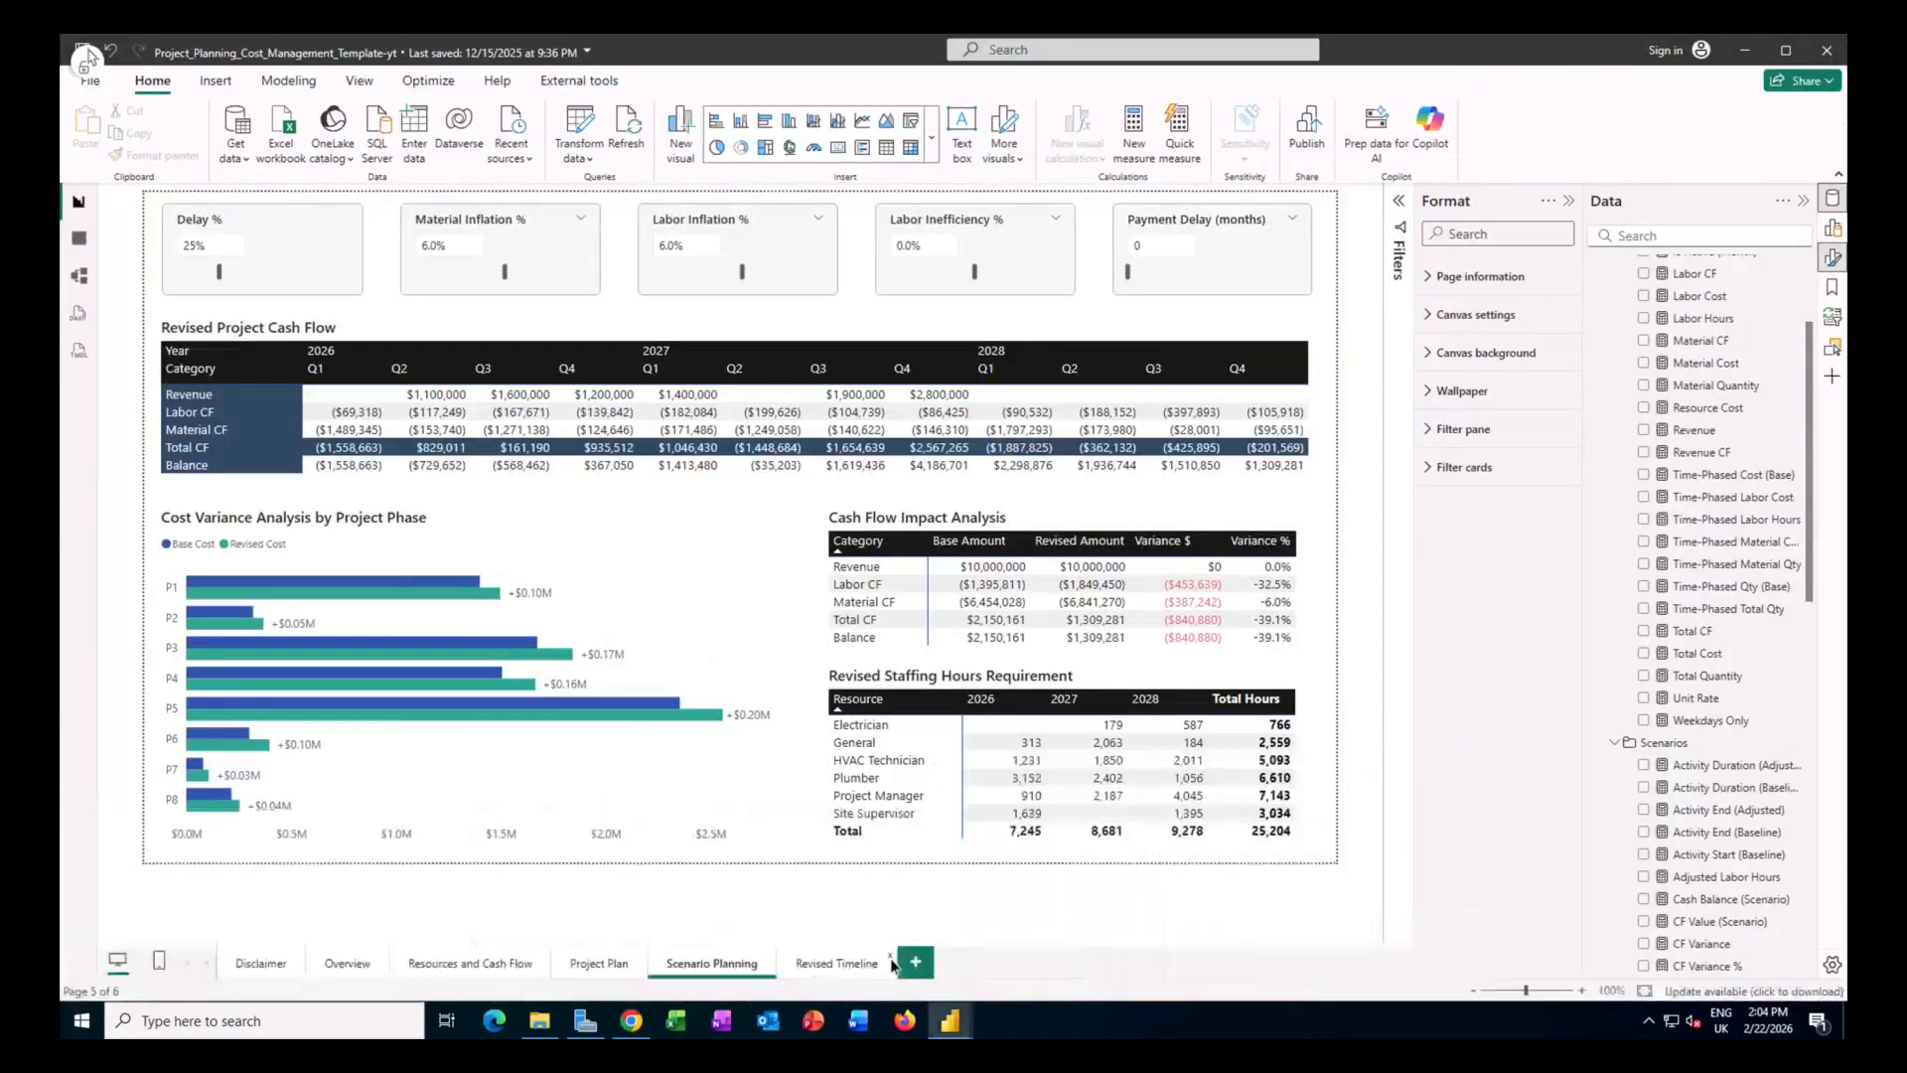
{"action": "left_click", "coordinate": [833, 963]}
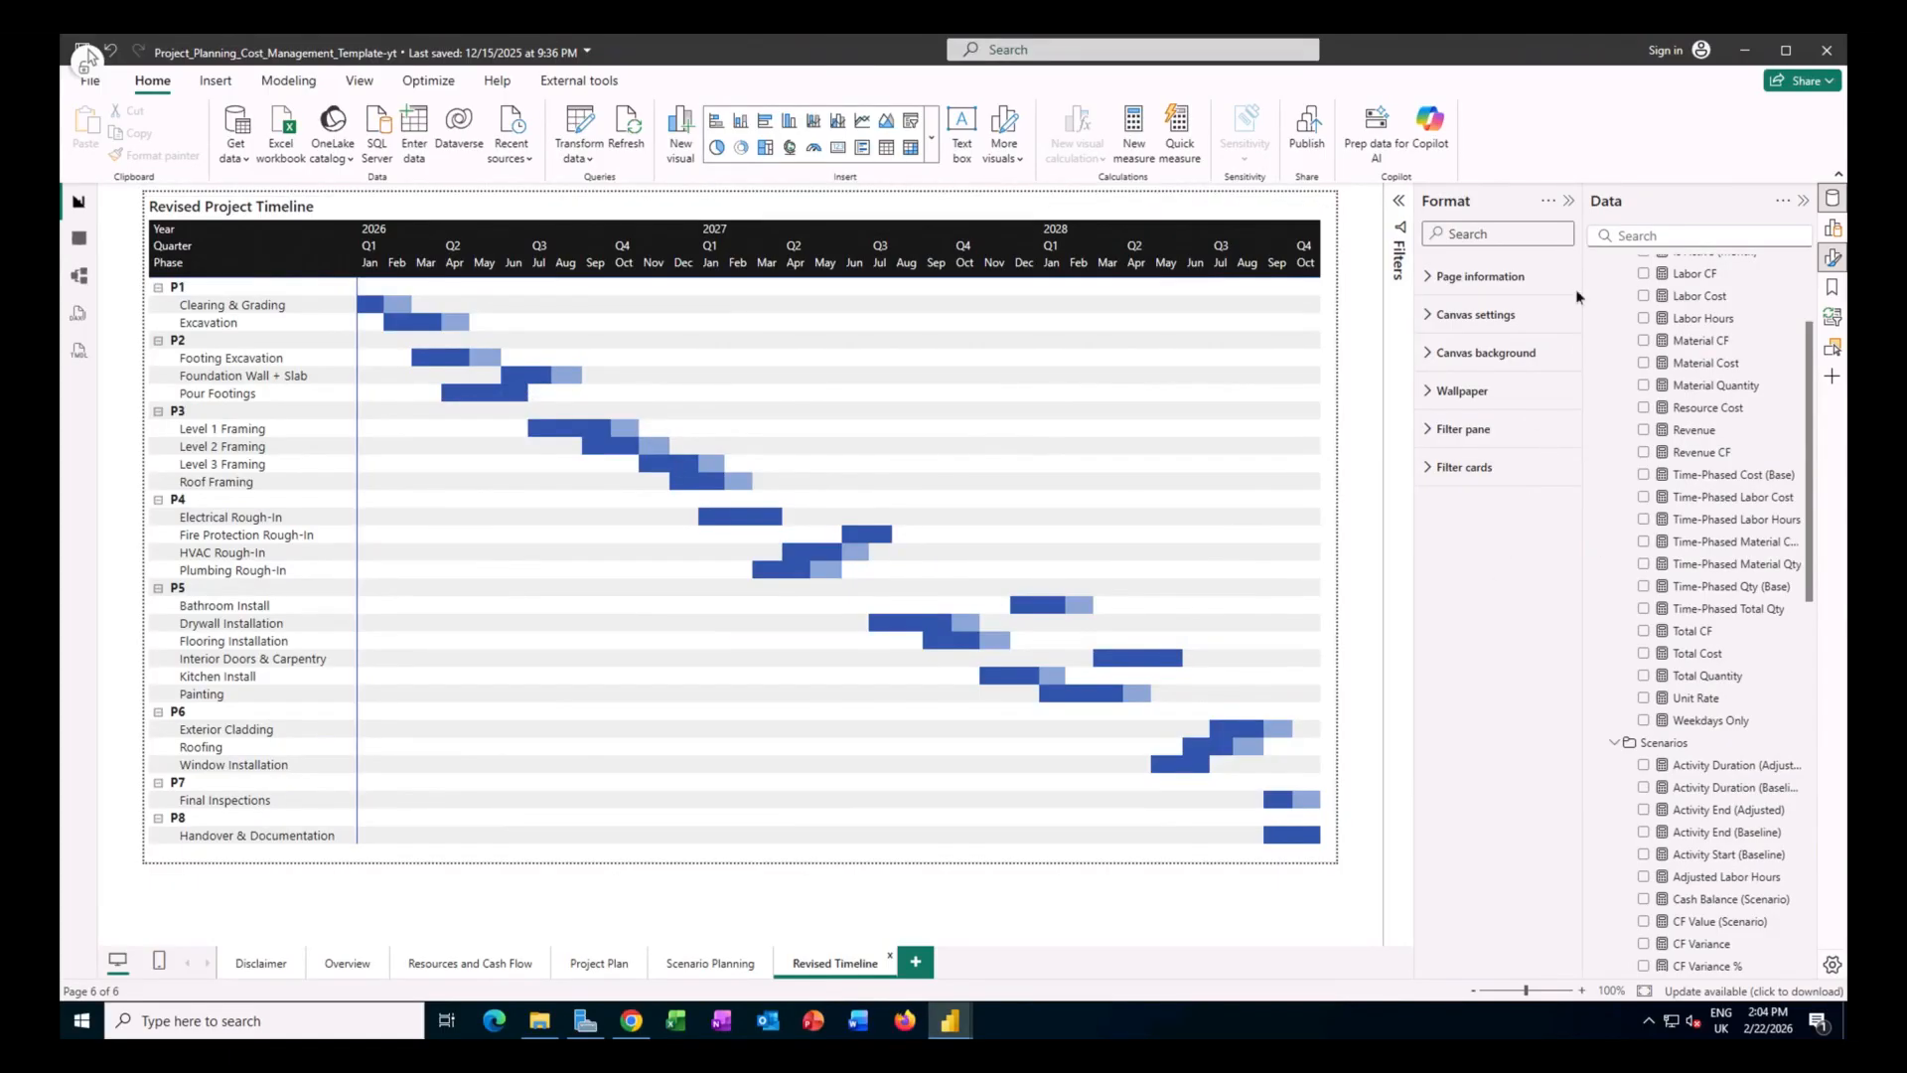
{"action": "left_click", "coordinate": [608, 965]}
{"action": "left_click", "coordinate": [840, 965]}
Turn off the existing background color and font color formatting in the Revised Project Timeline matrix's cell elements.
{"action": "left_click", "coordinate": [1333, 639]}
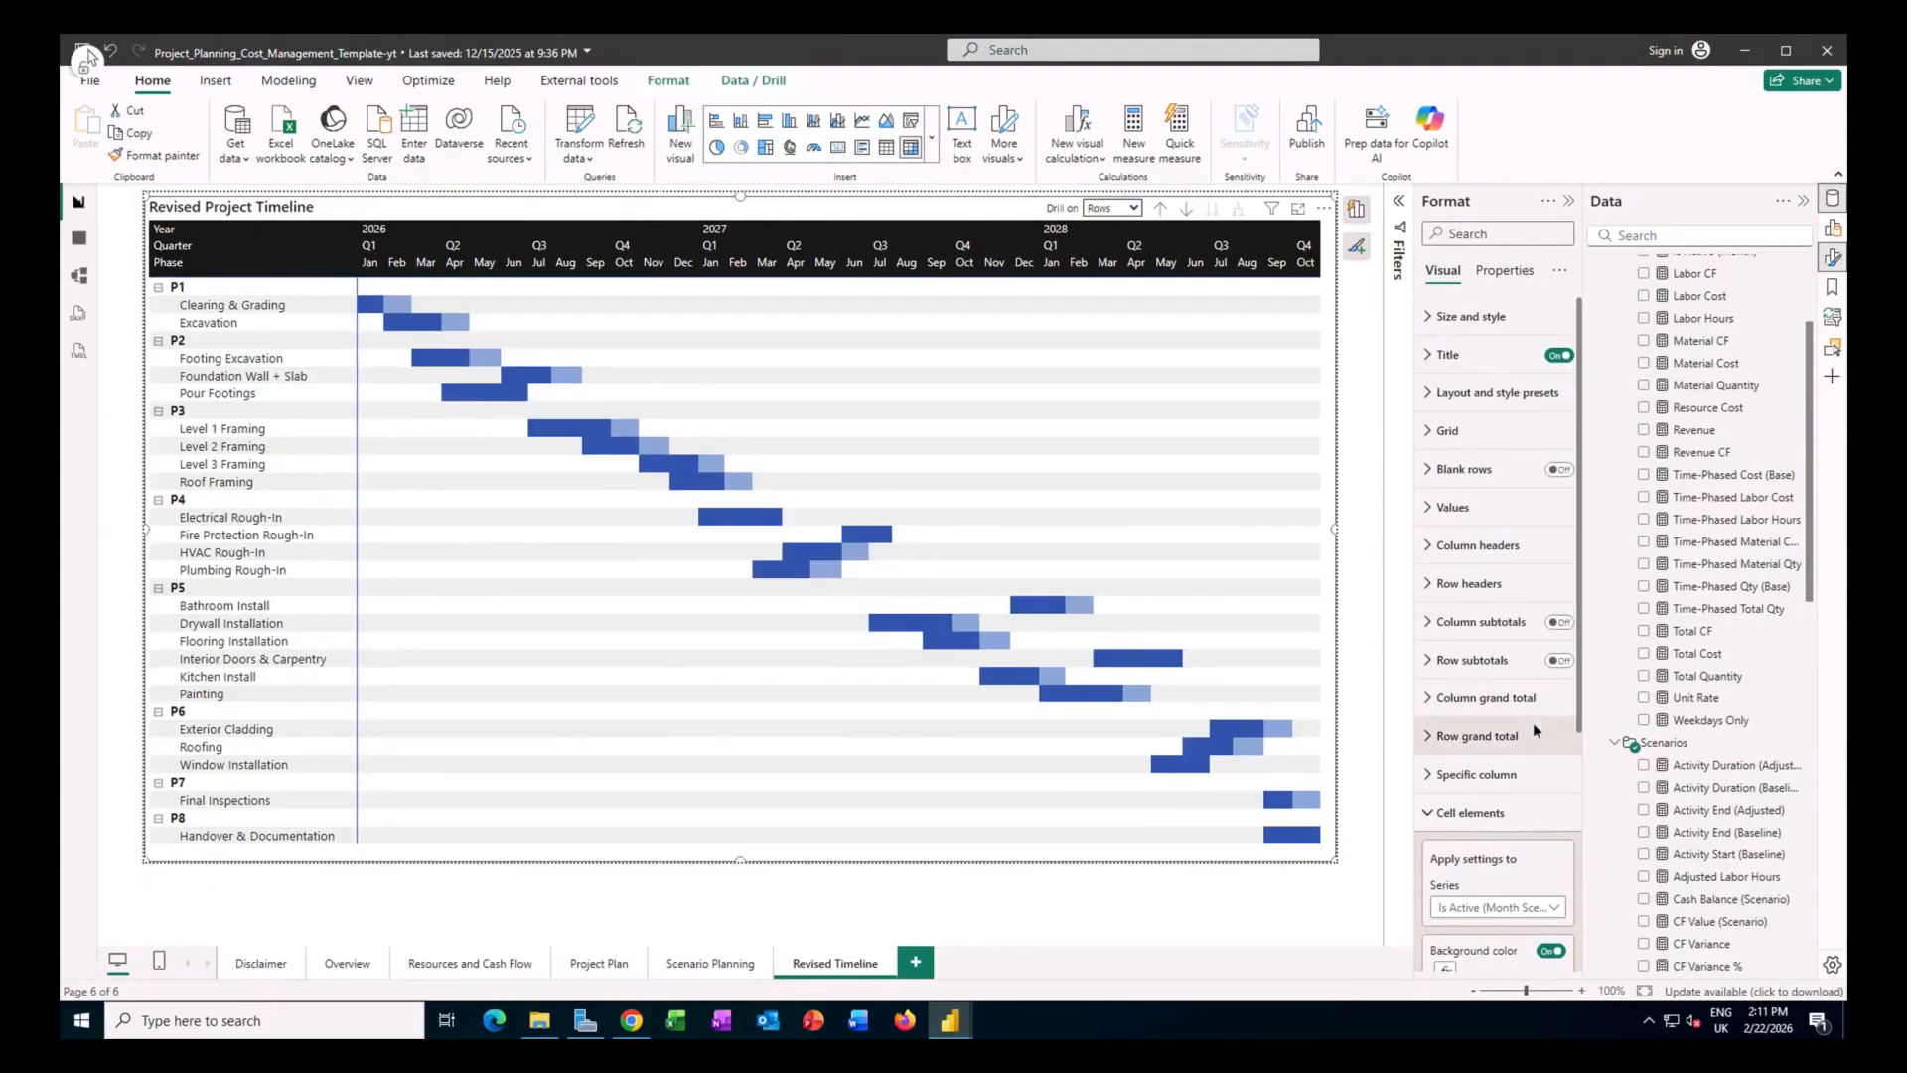
{"action": "scroll", "coordinate": [1534, 723], "scroll_direction": "down", "scroll_amount": 3}
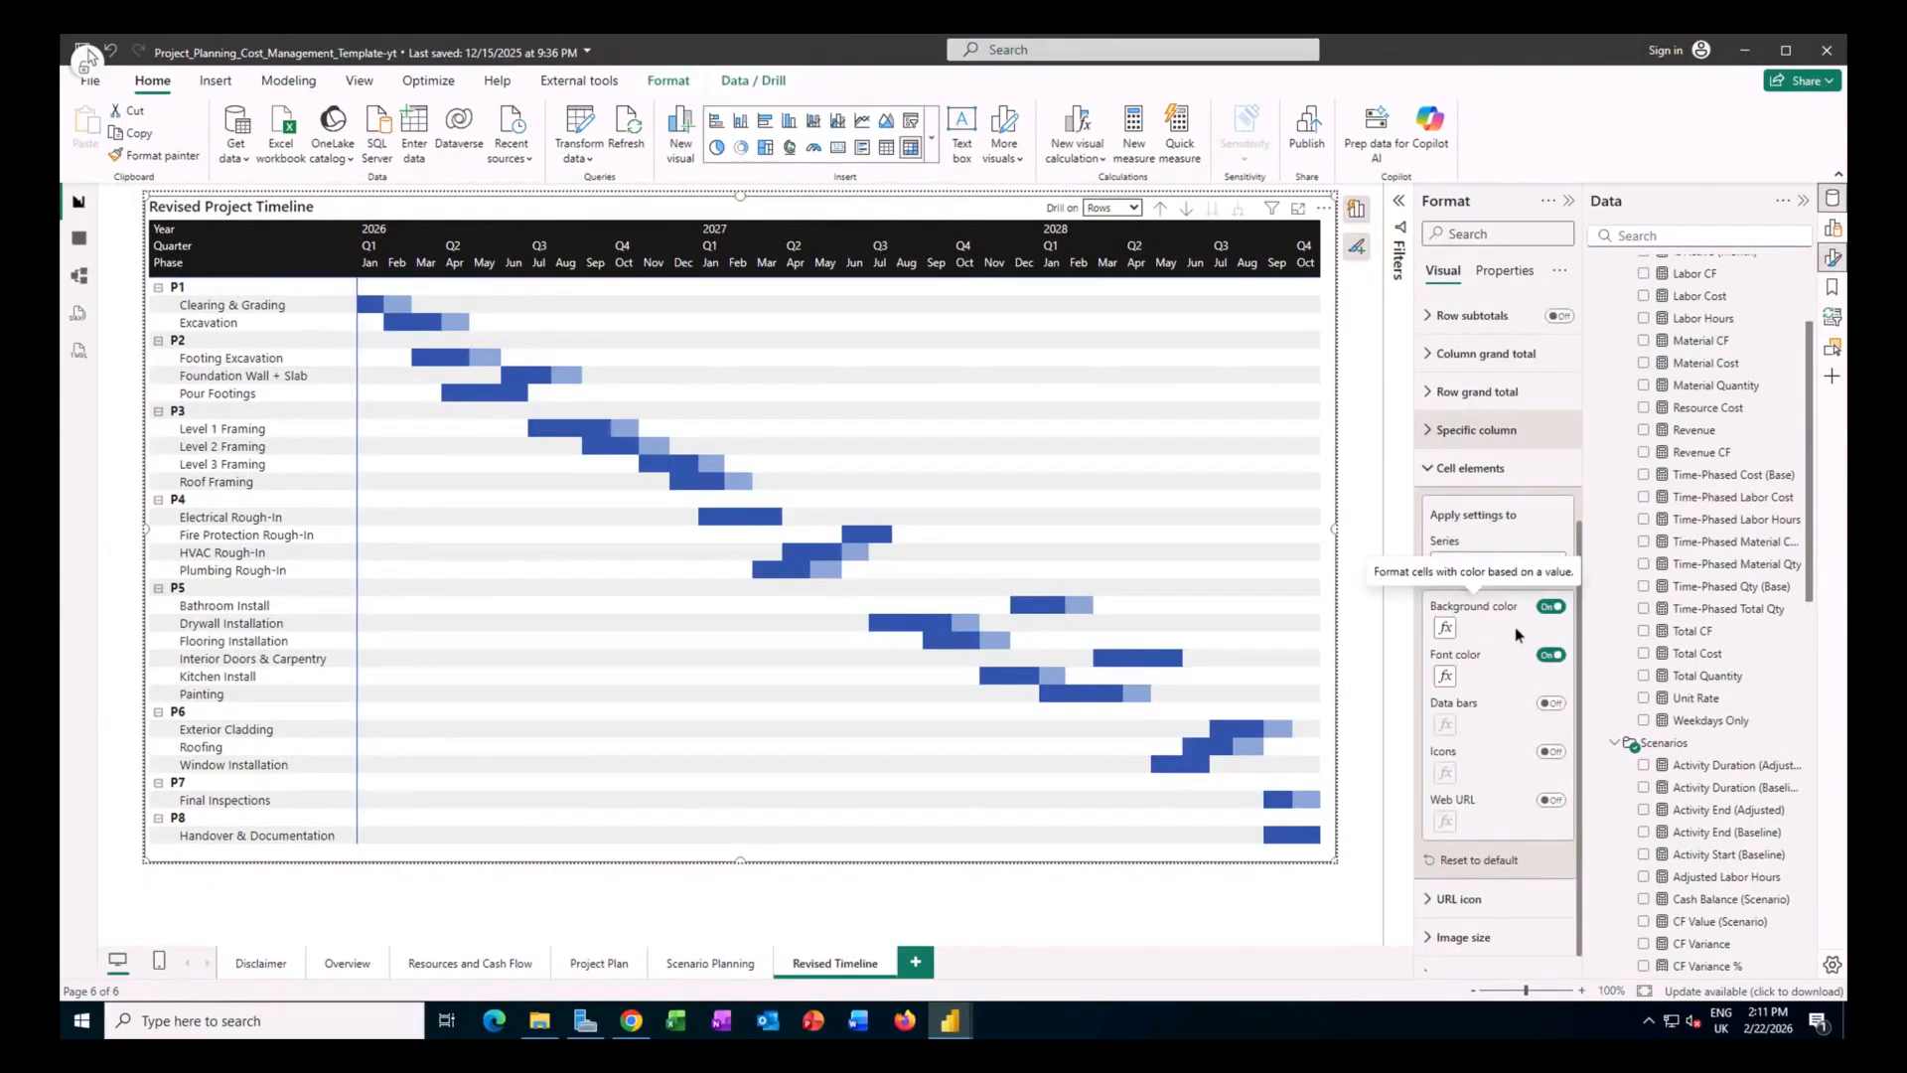
{"action": "left_click", "coordinate": [1553, 607]}
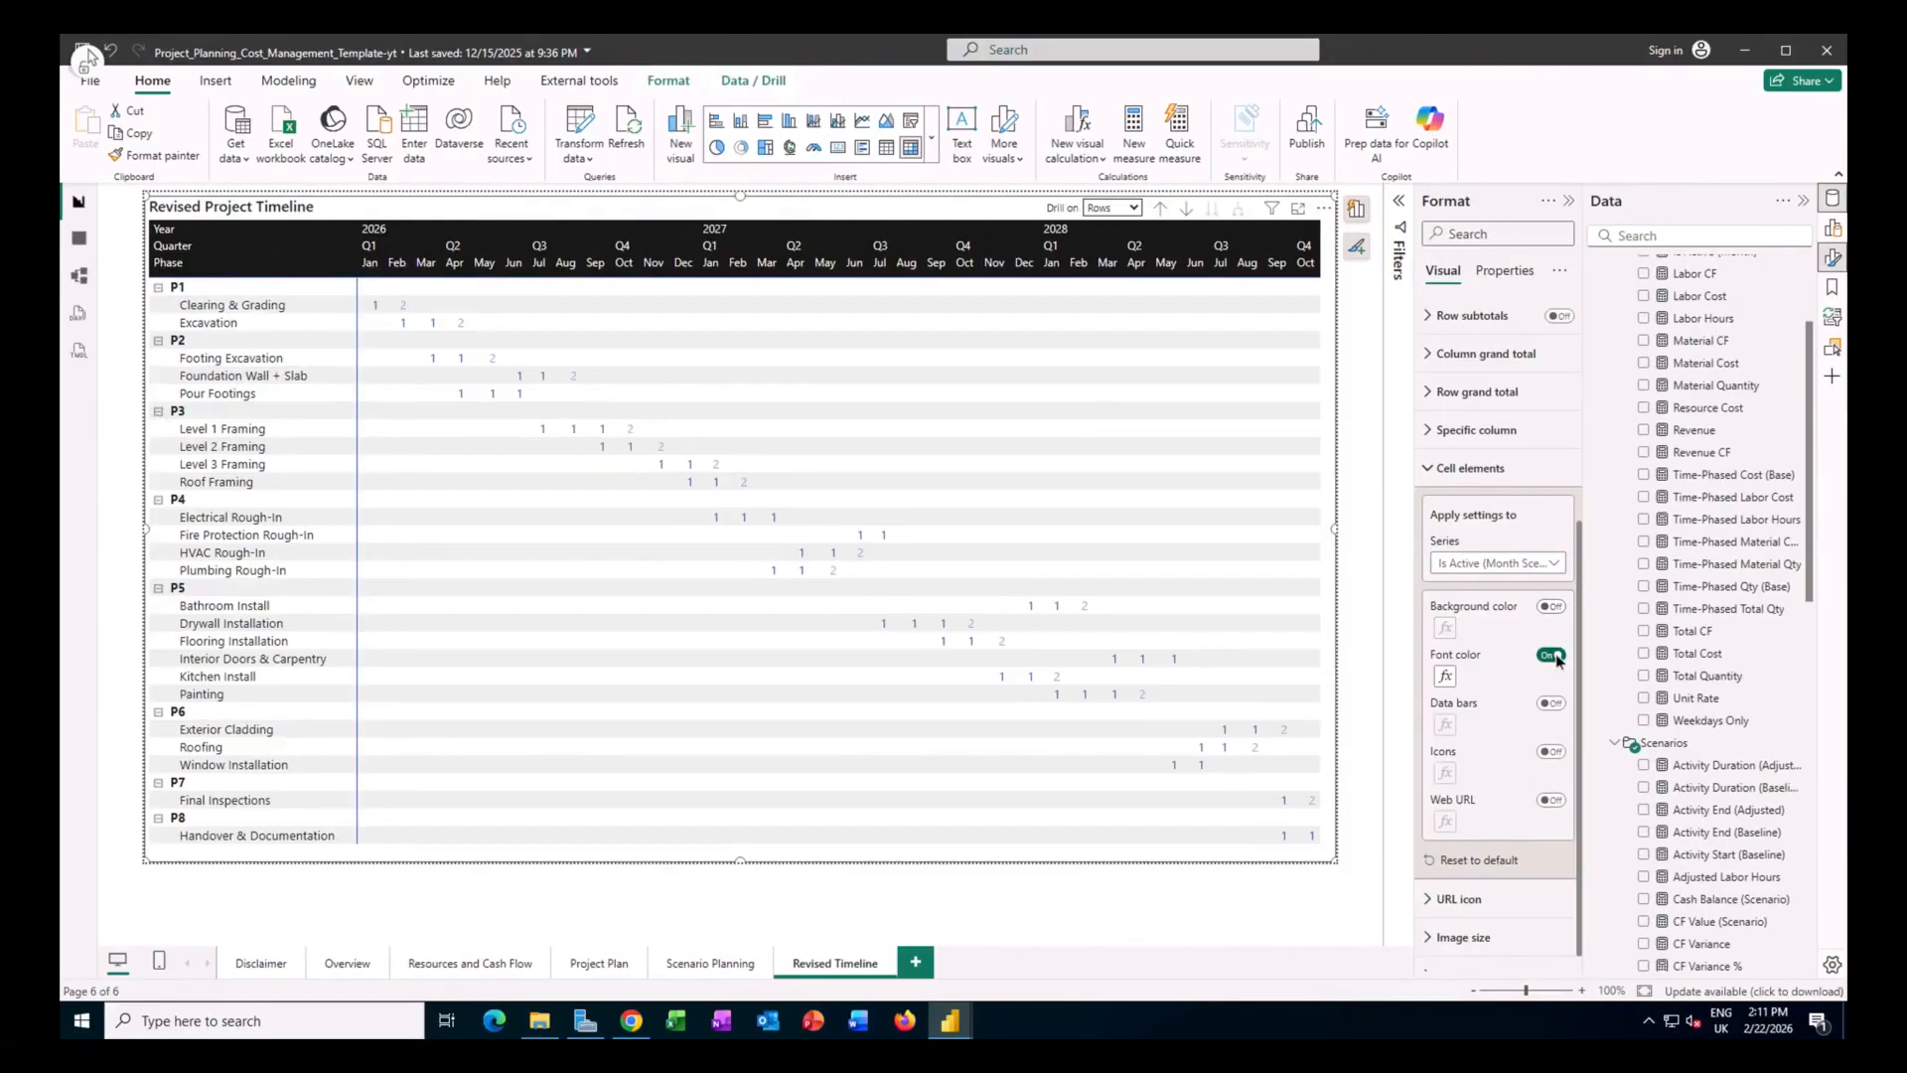
{"action": "left_click", "coordinate": [1552, 656]}
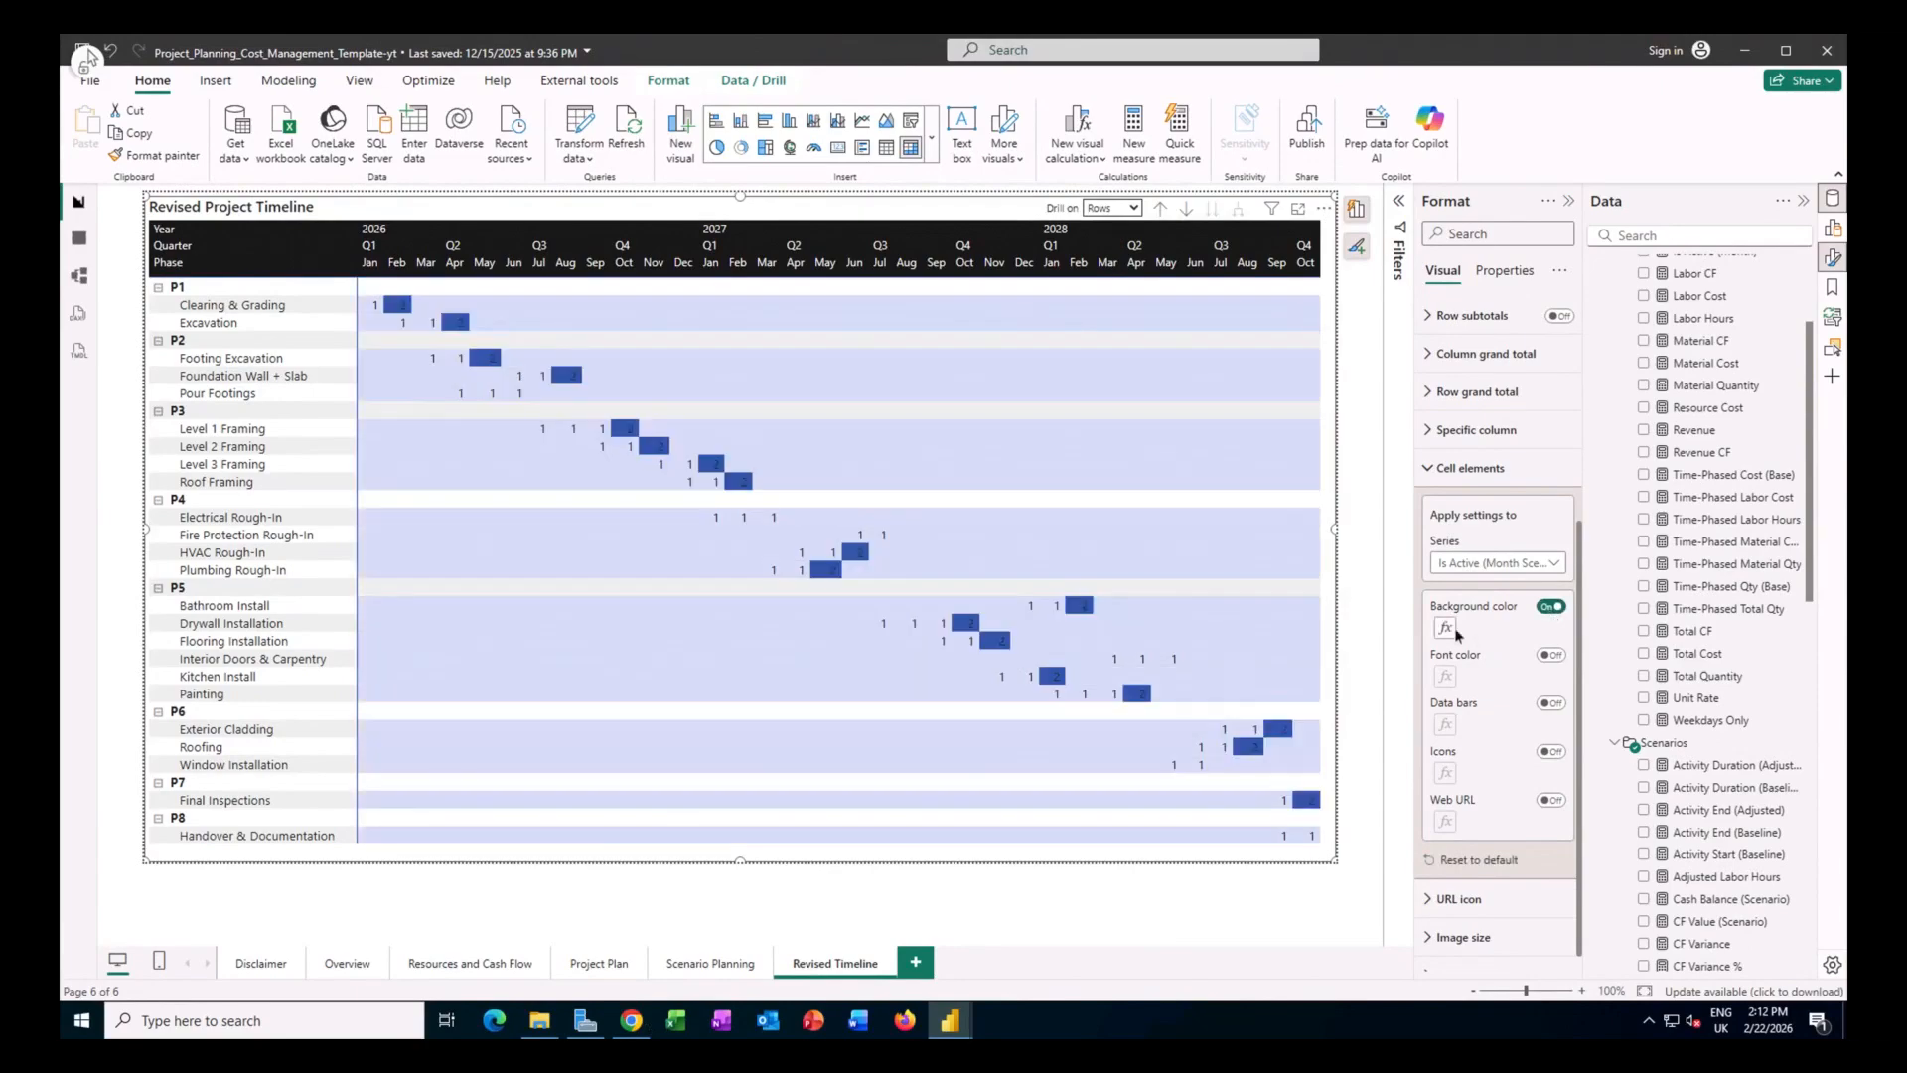
Set the matrix's background color conditional formatting to the Rules style, based on Is Active (Month Scenario).
{"action": "left_click", "coordinate": [1448, 629]}
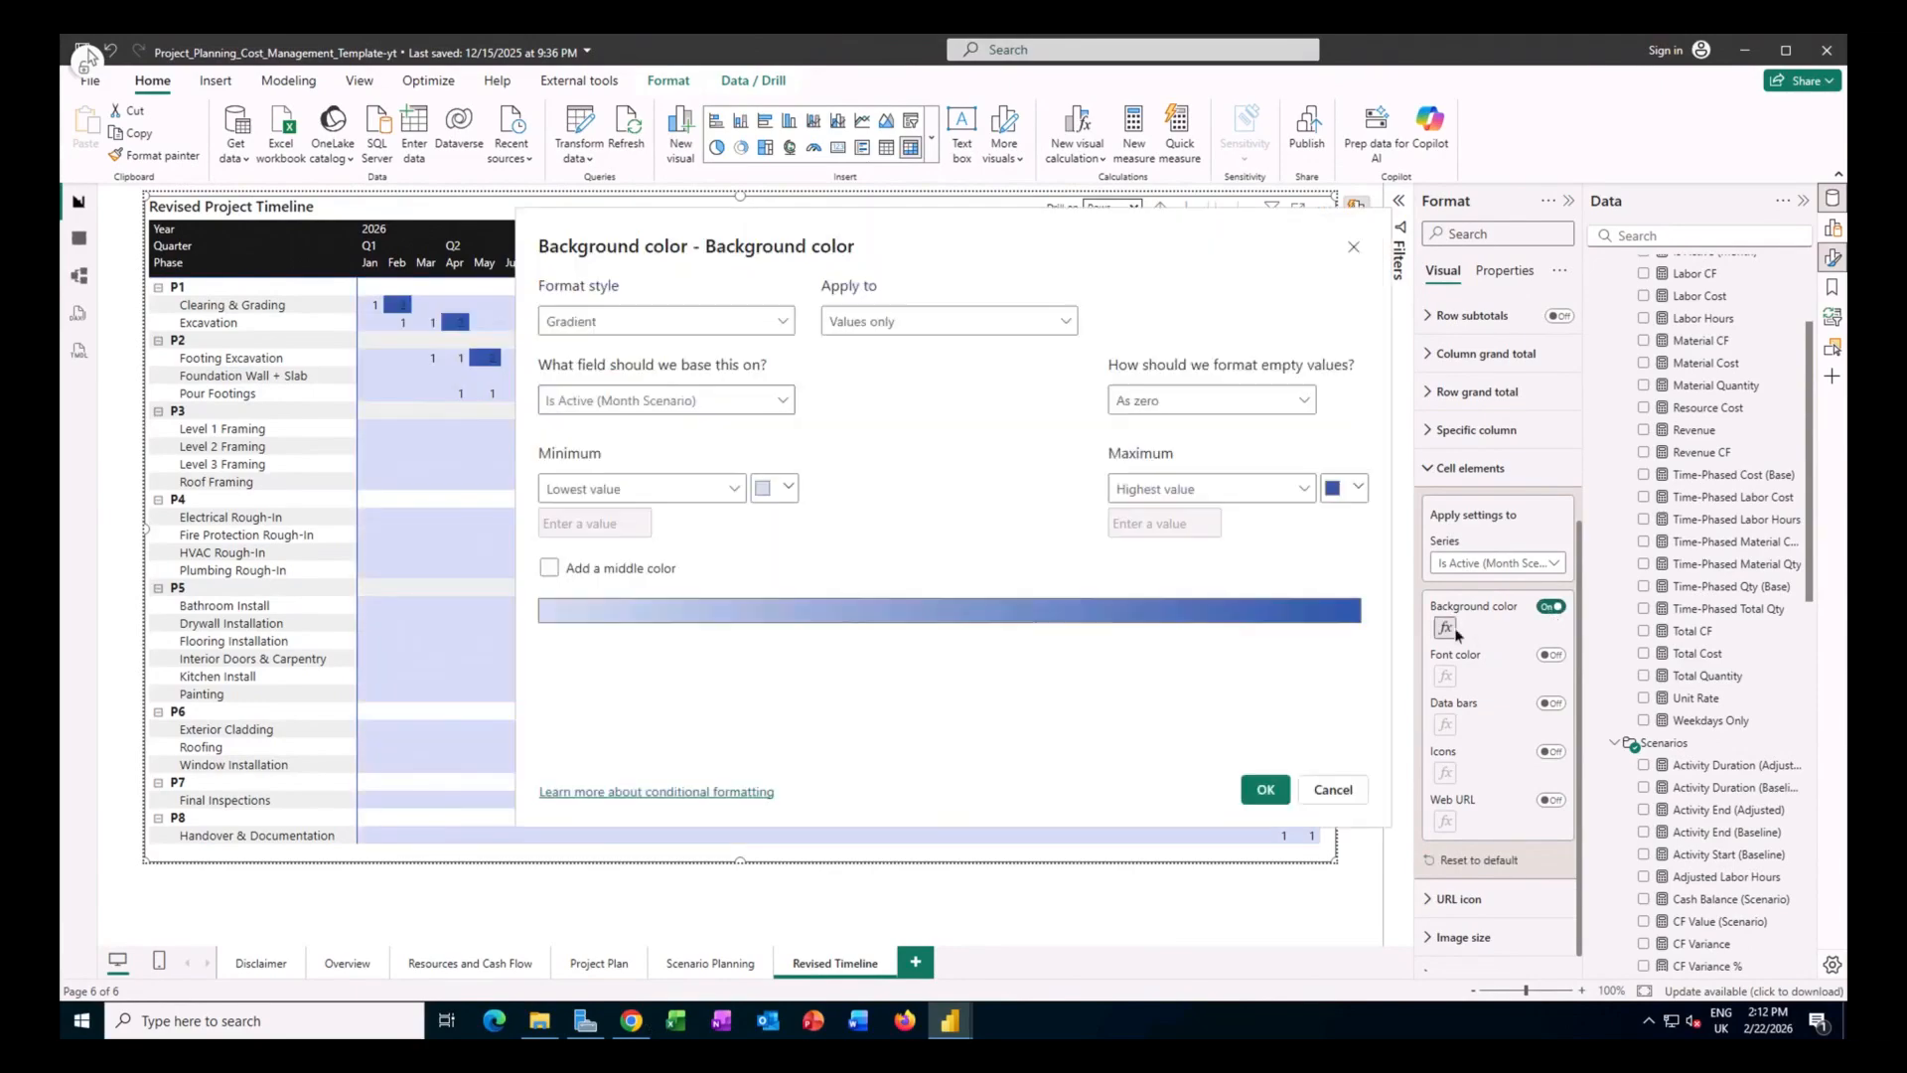
{"action": "left_click", "coordinate": [747, 337]}
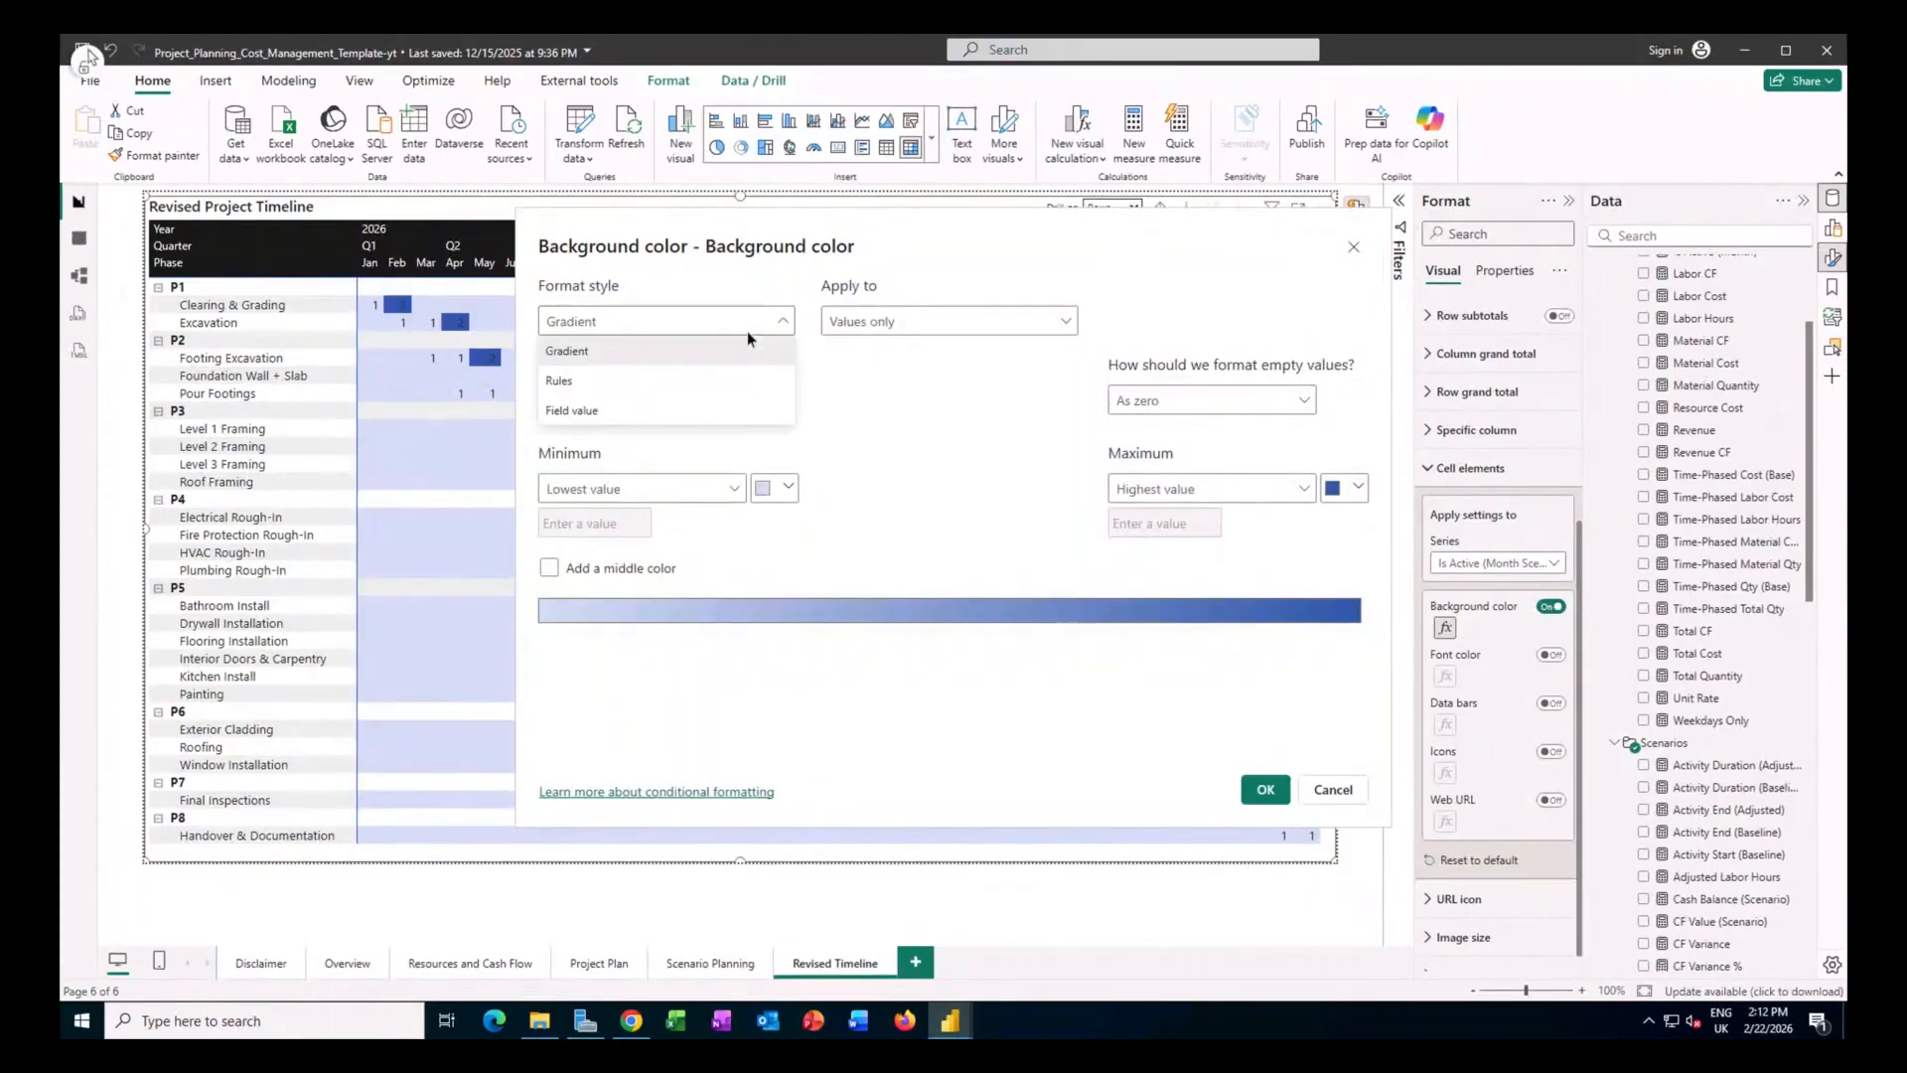
{"action": "left_click", "coordinate": [666, 383]}
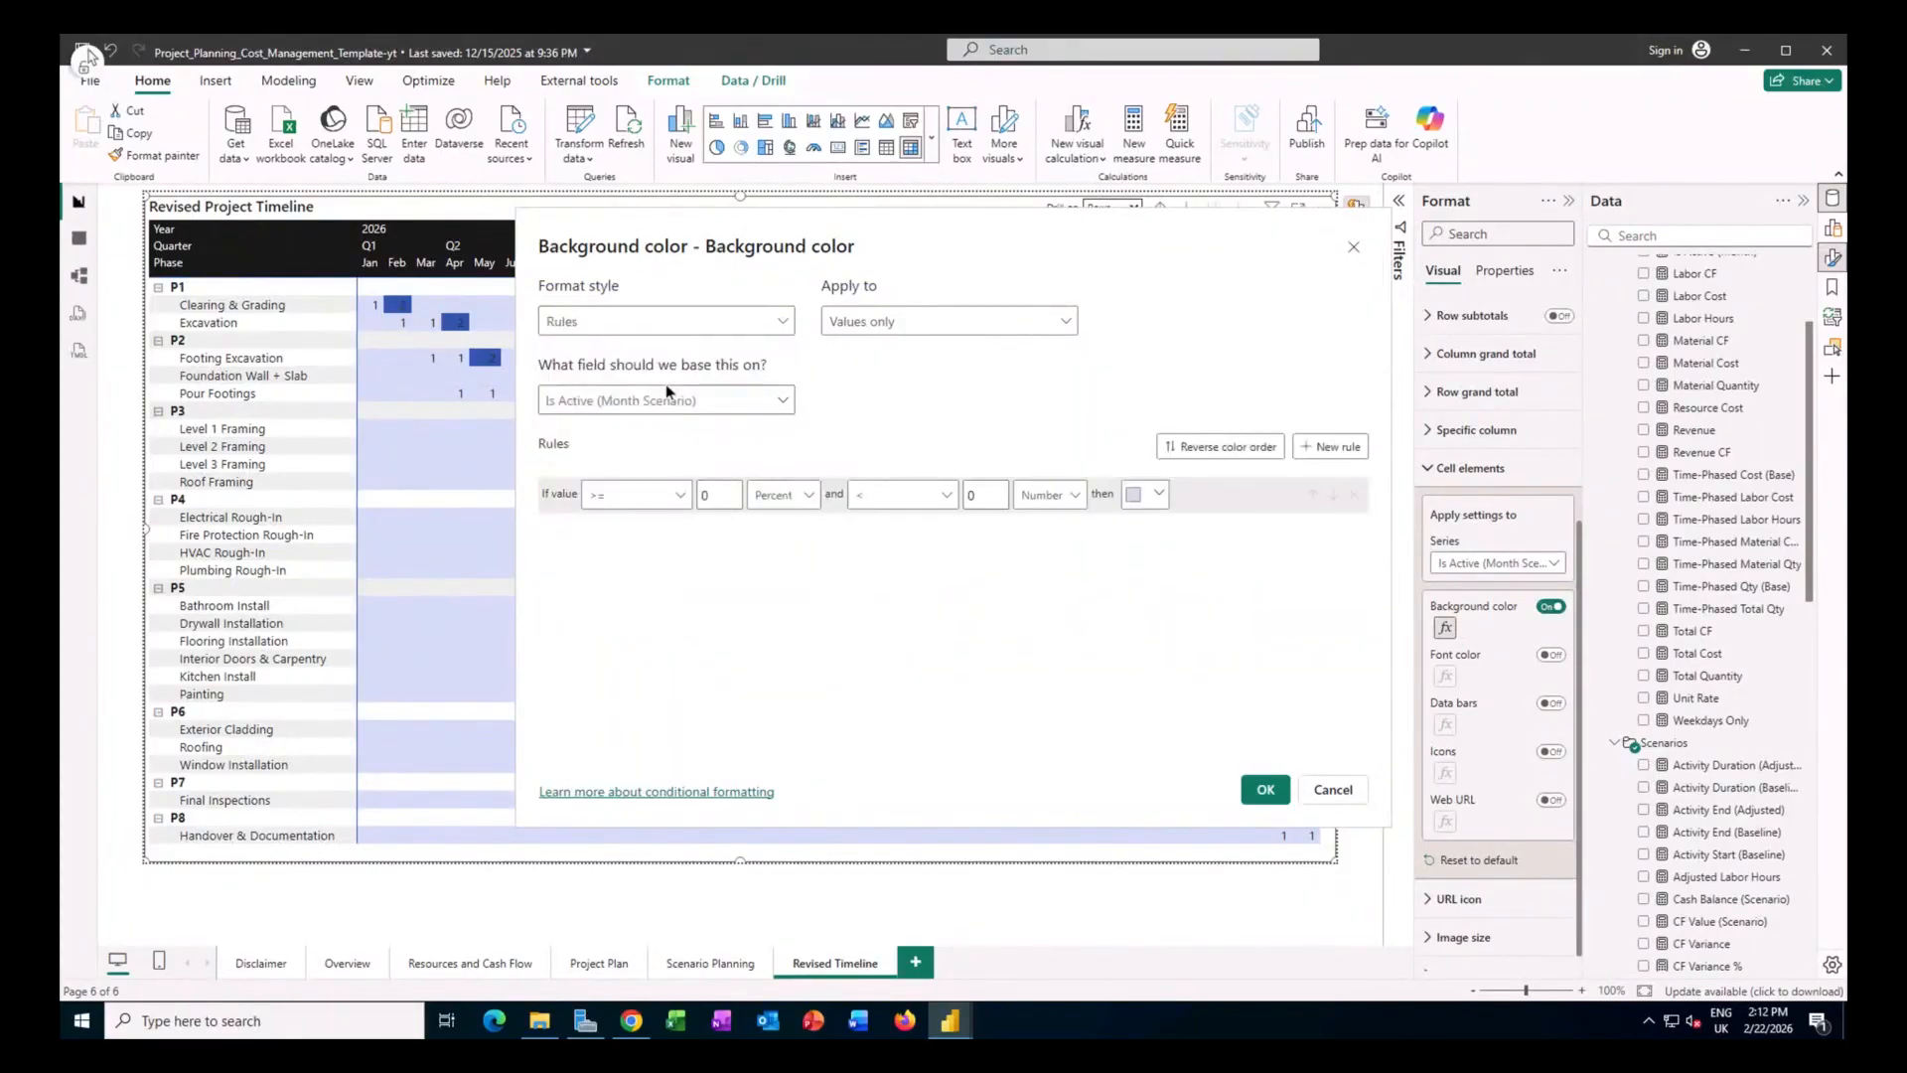
{"action": "left_click", "coordinate": [758, 401]}
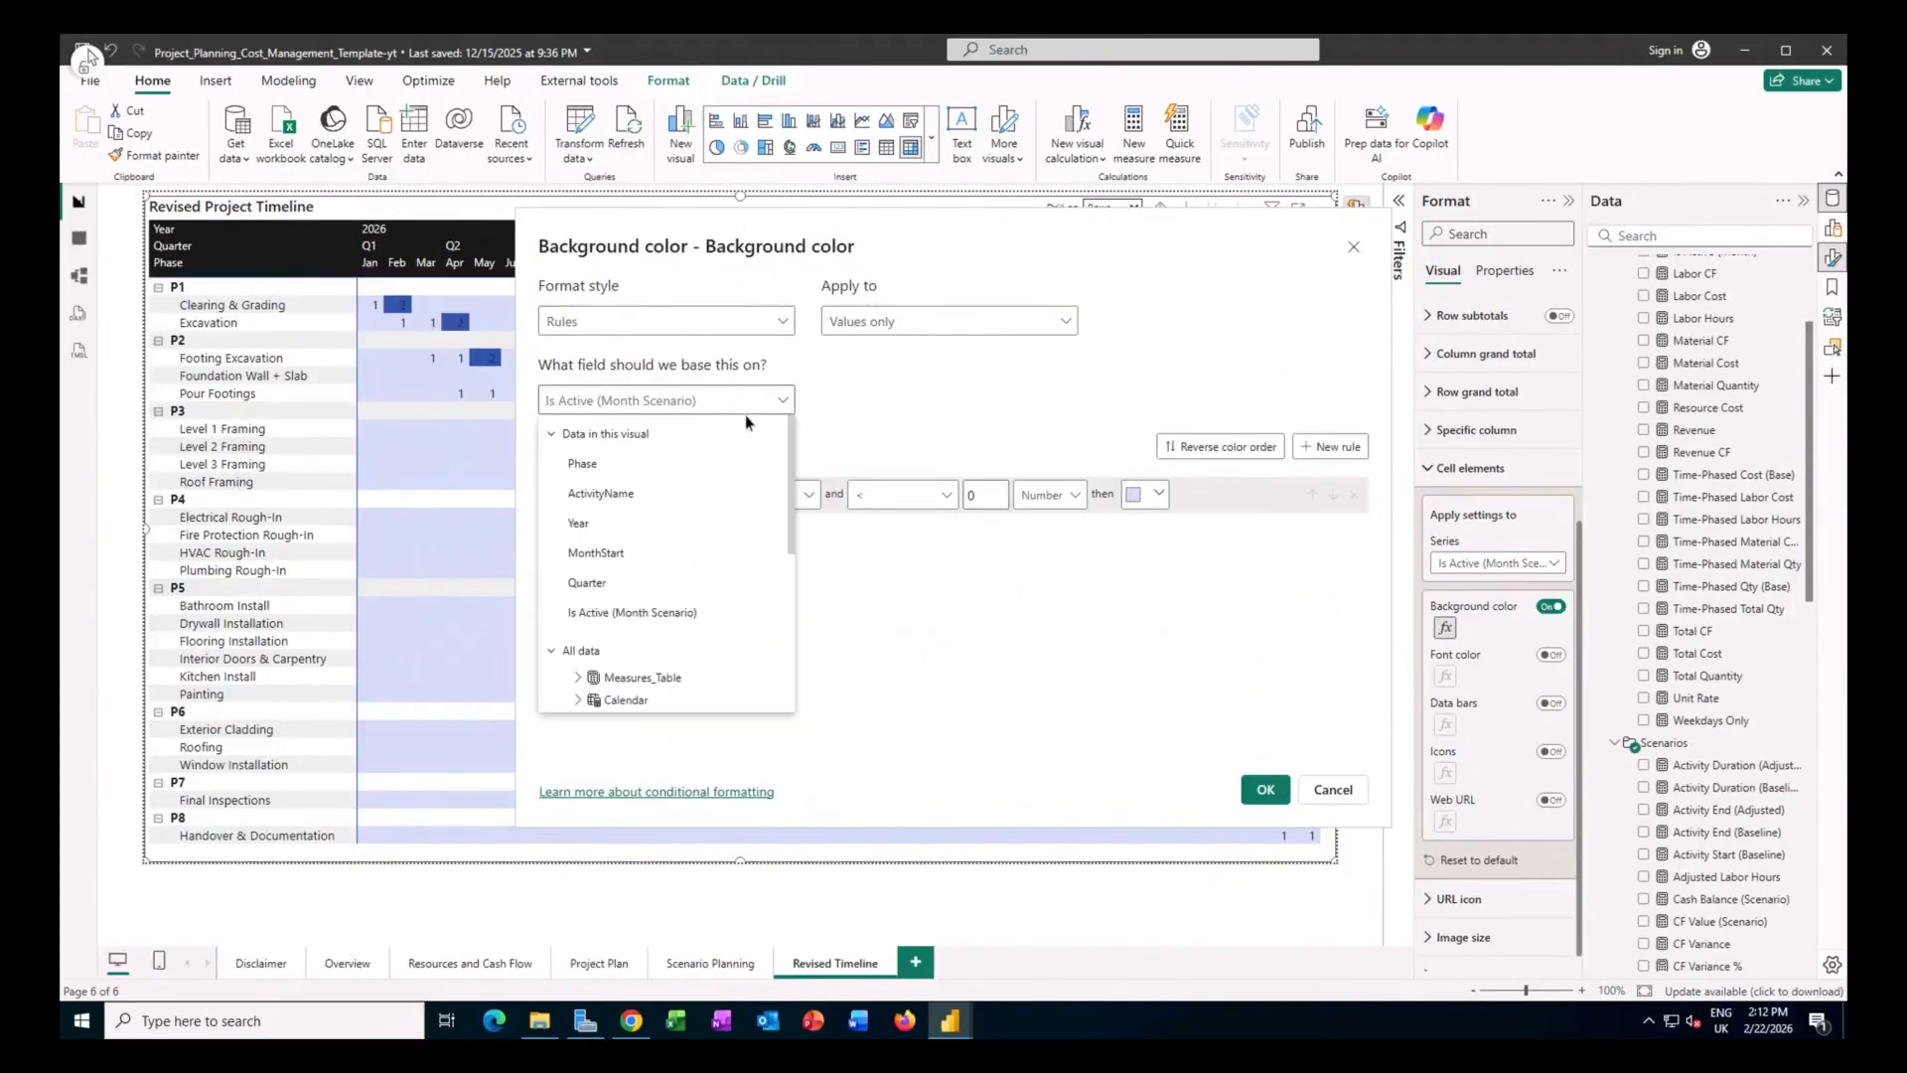
{"action": "left_click", "coordinate": [683, 403]}
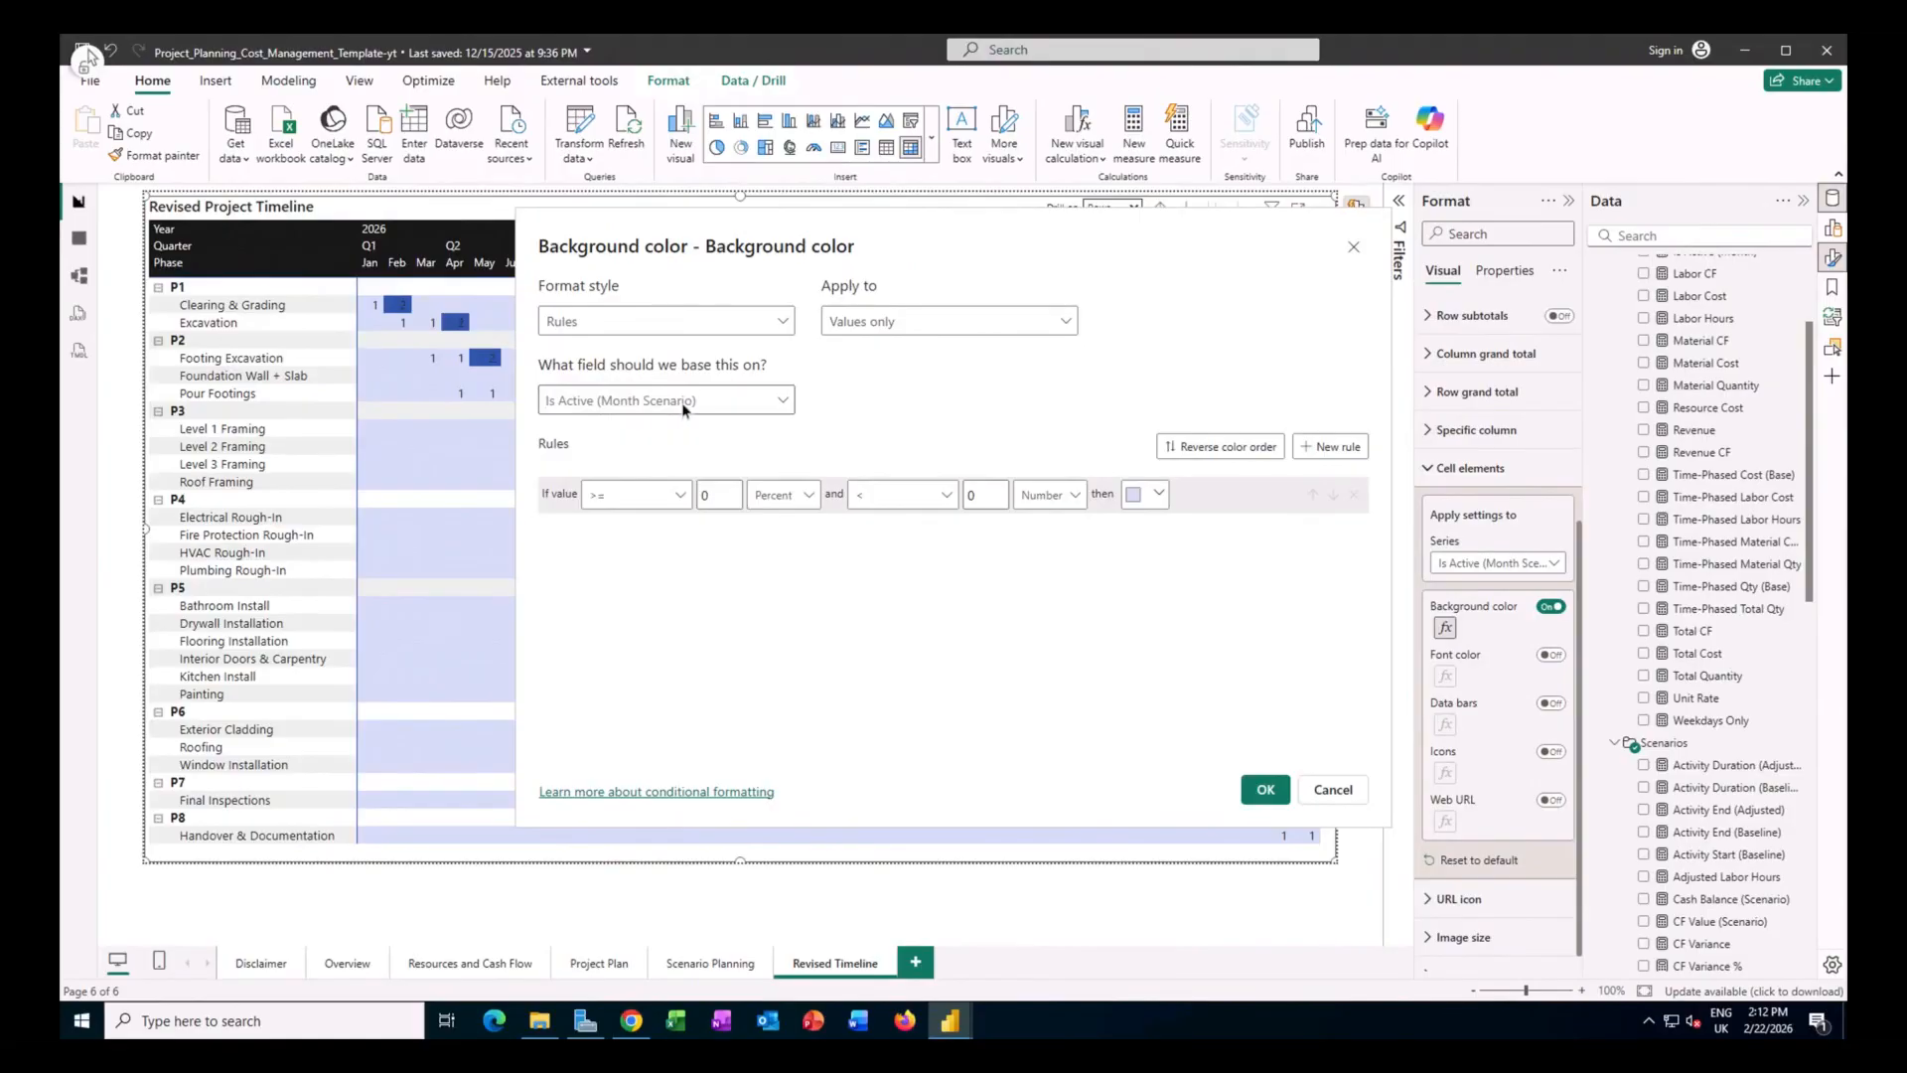
Define the first background color rule so values equal to the number 1 get the dark blue Theme color 1 (#3257A8).
{"action": "left_click", "coordinate": [671, 501]}
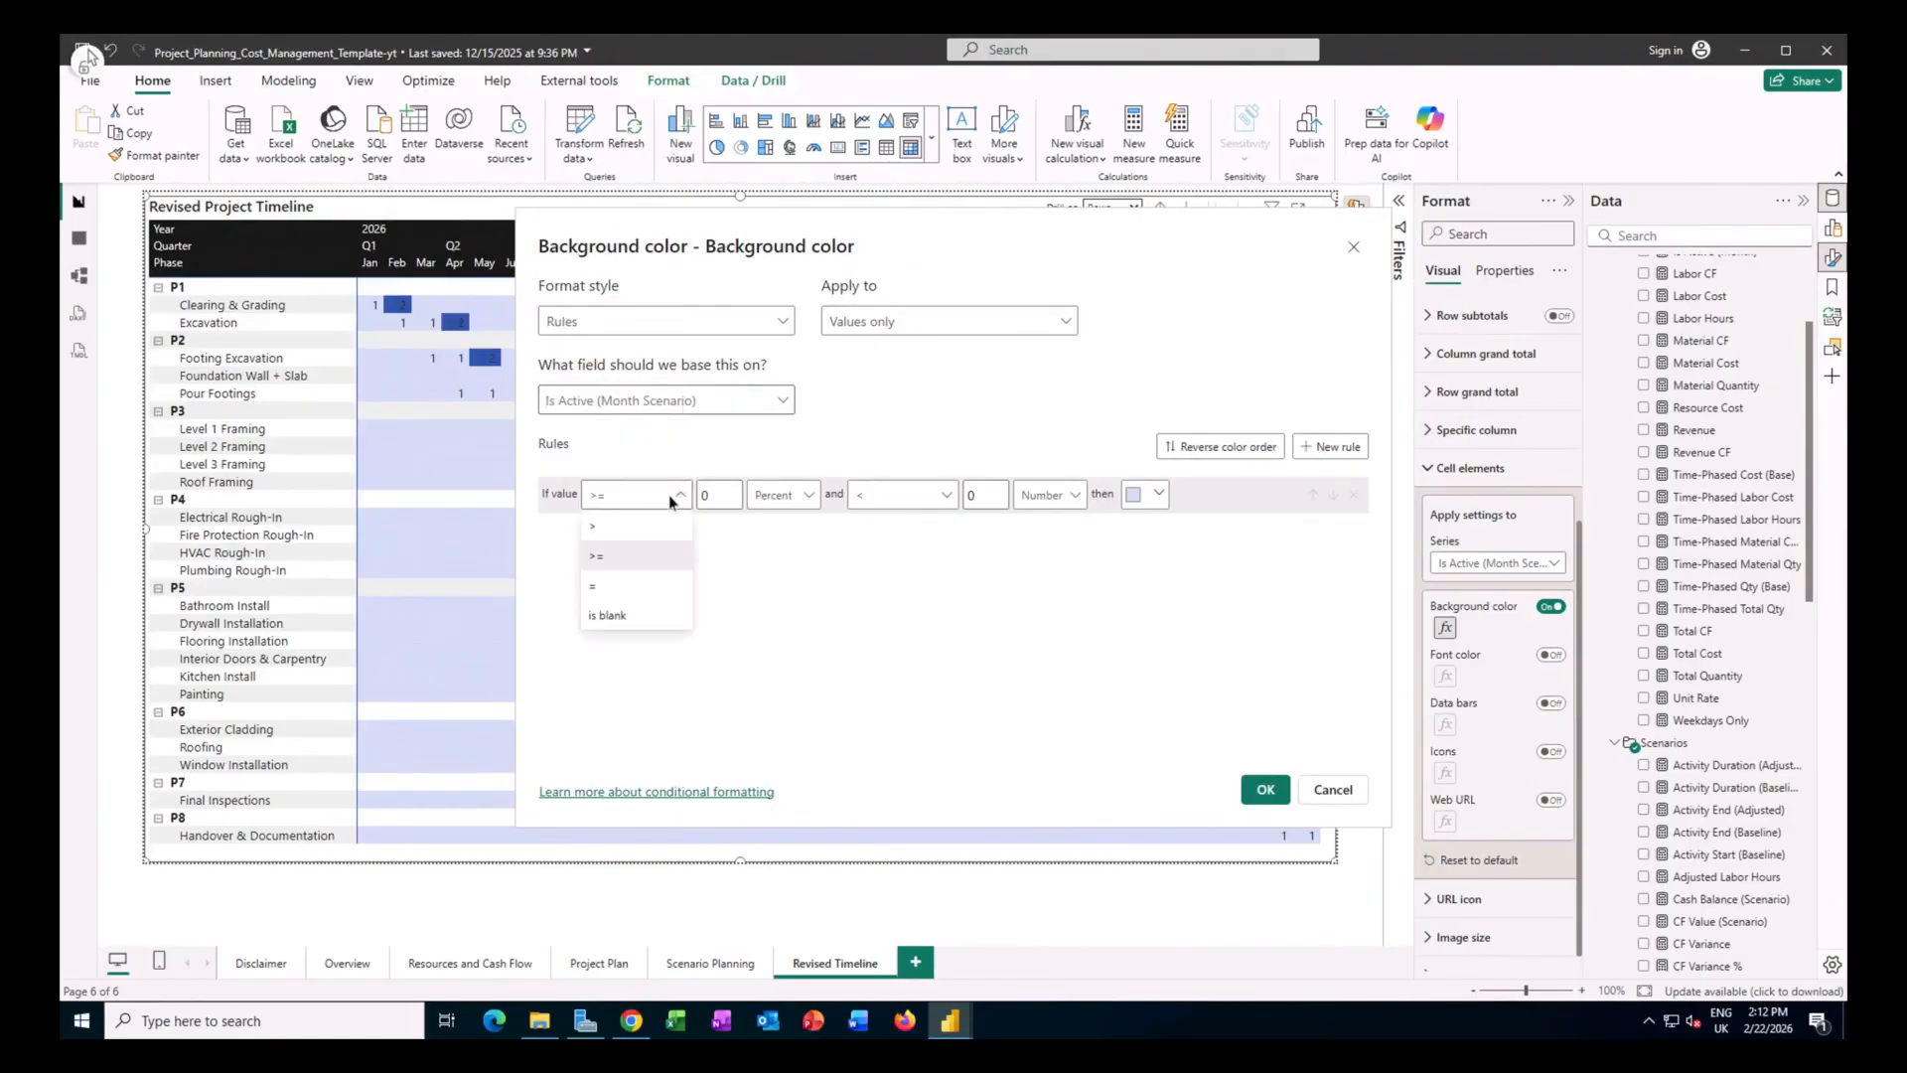
{"action": "left_click", "coordinate": [629, 597]}
{"action": "key", "text": "Tab"}
{"action": "type", "text": "1"}
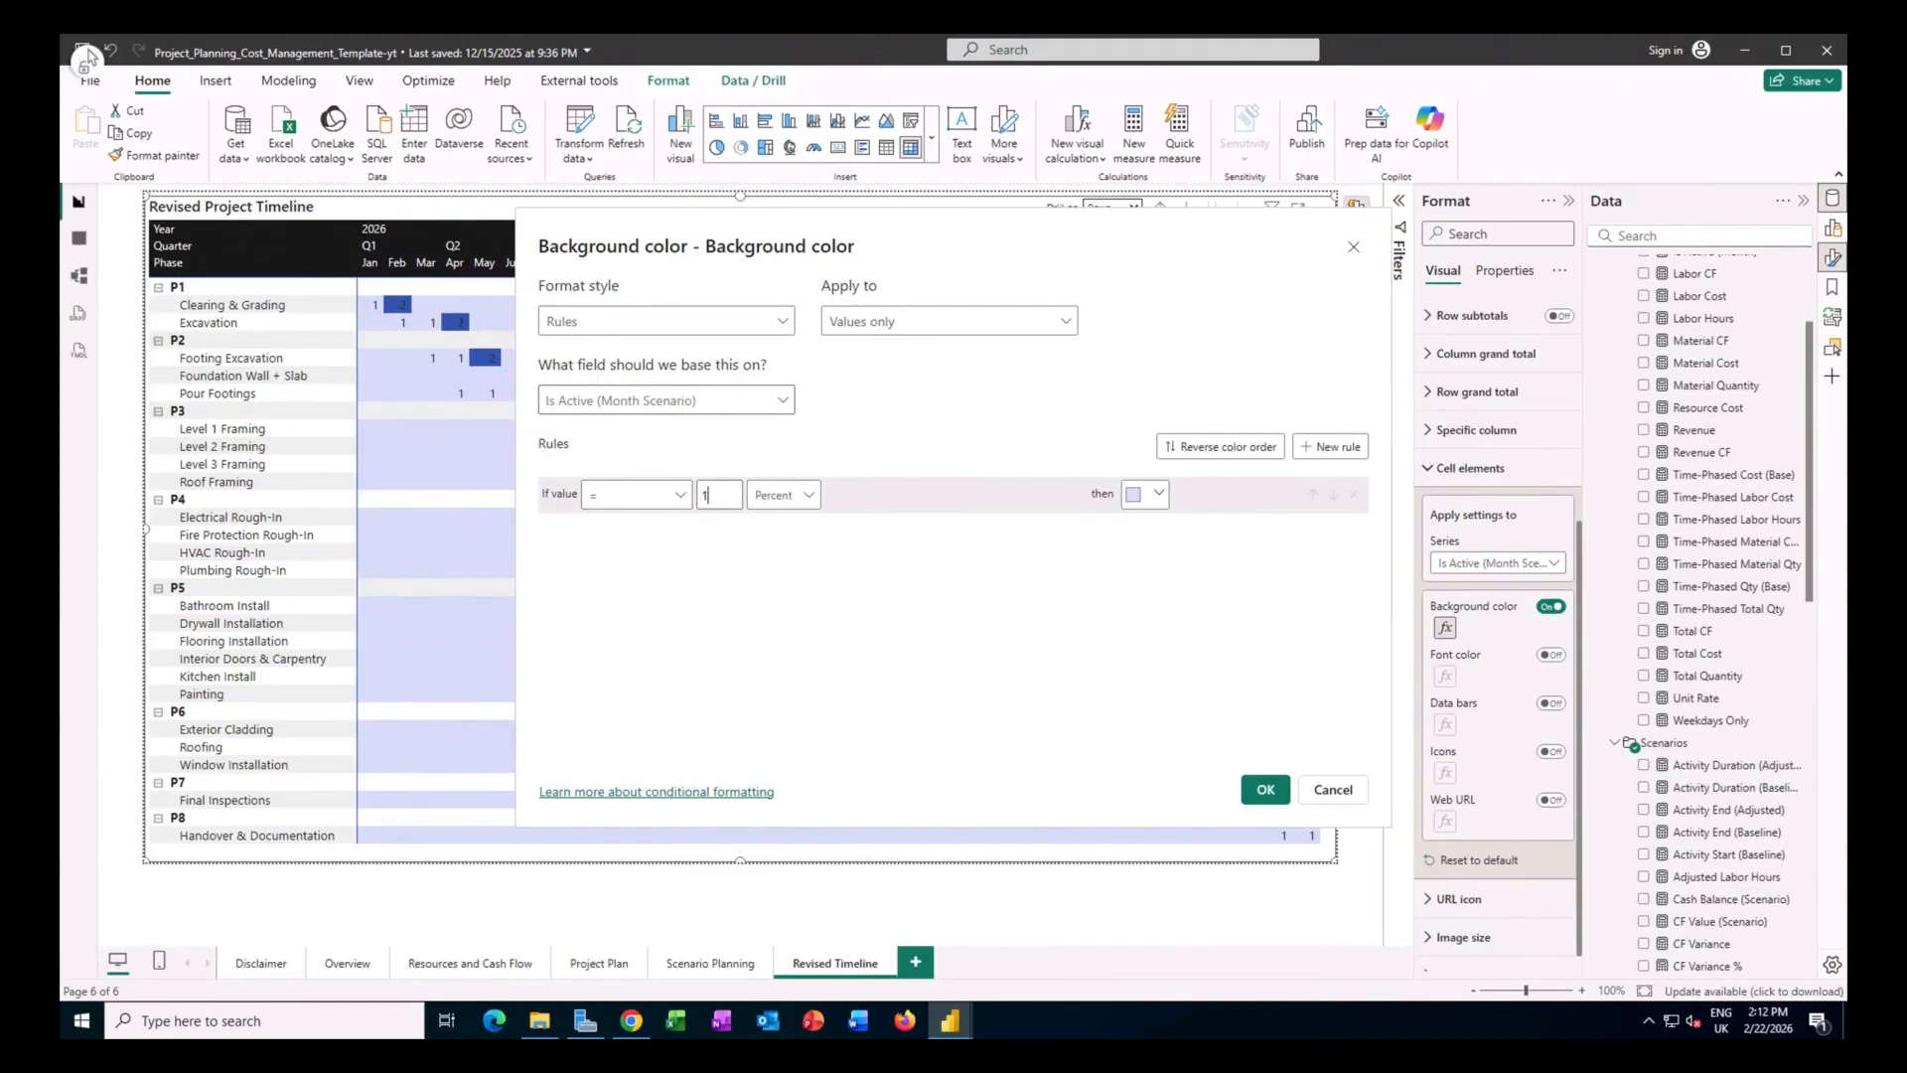
{"action": "left_click", "coordinate": [805, 494]}
{"action": "left_click", "coordinate": [785, 519]}
{"action": "left_click", "coordinate": [1153, 496]}
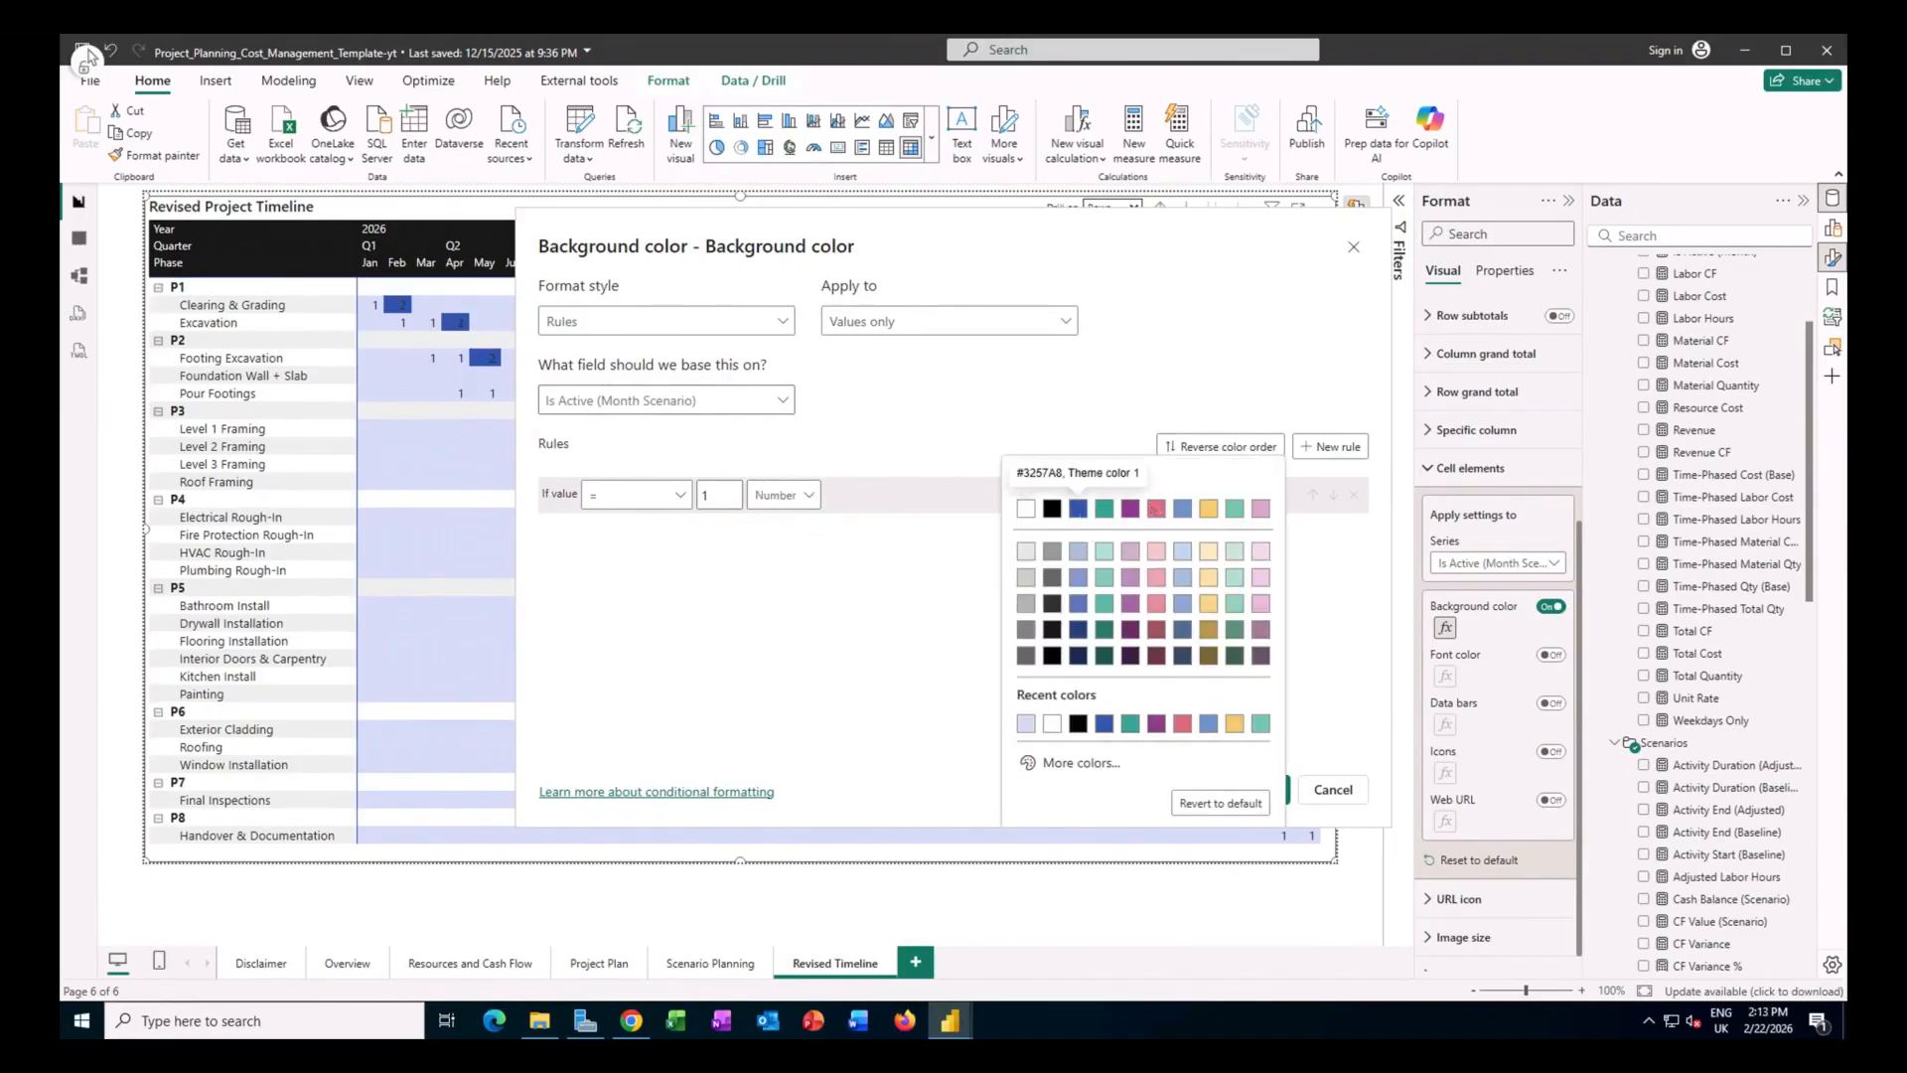
{"action": "left_click", "coordinate": [1078, 509]}
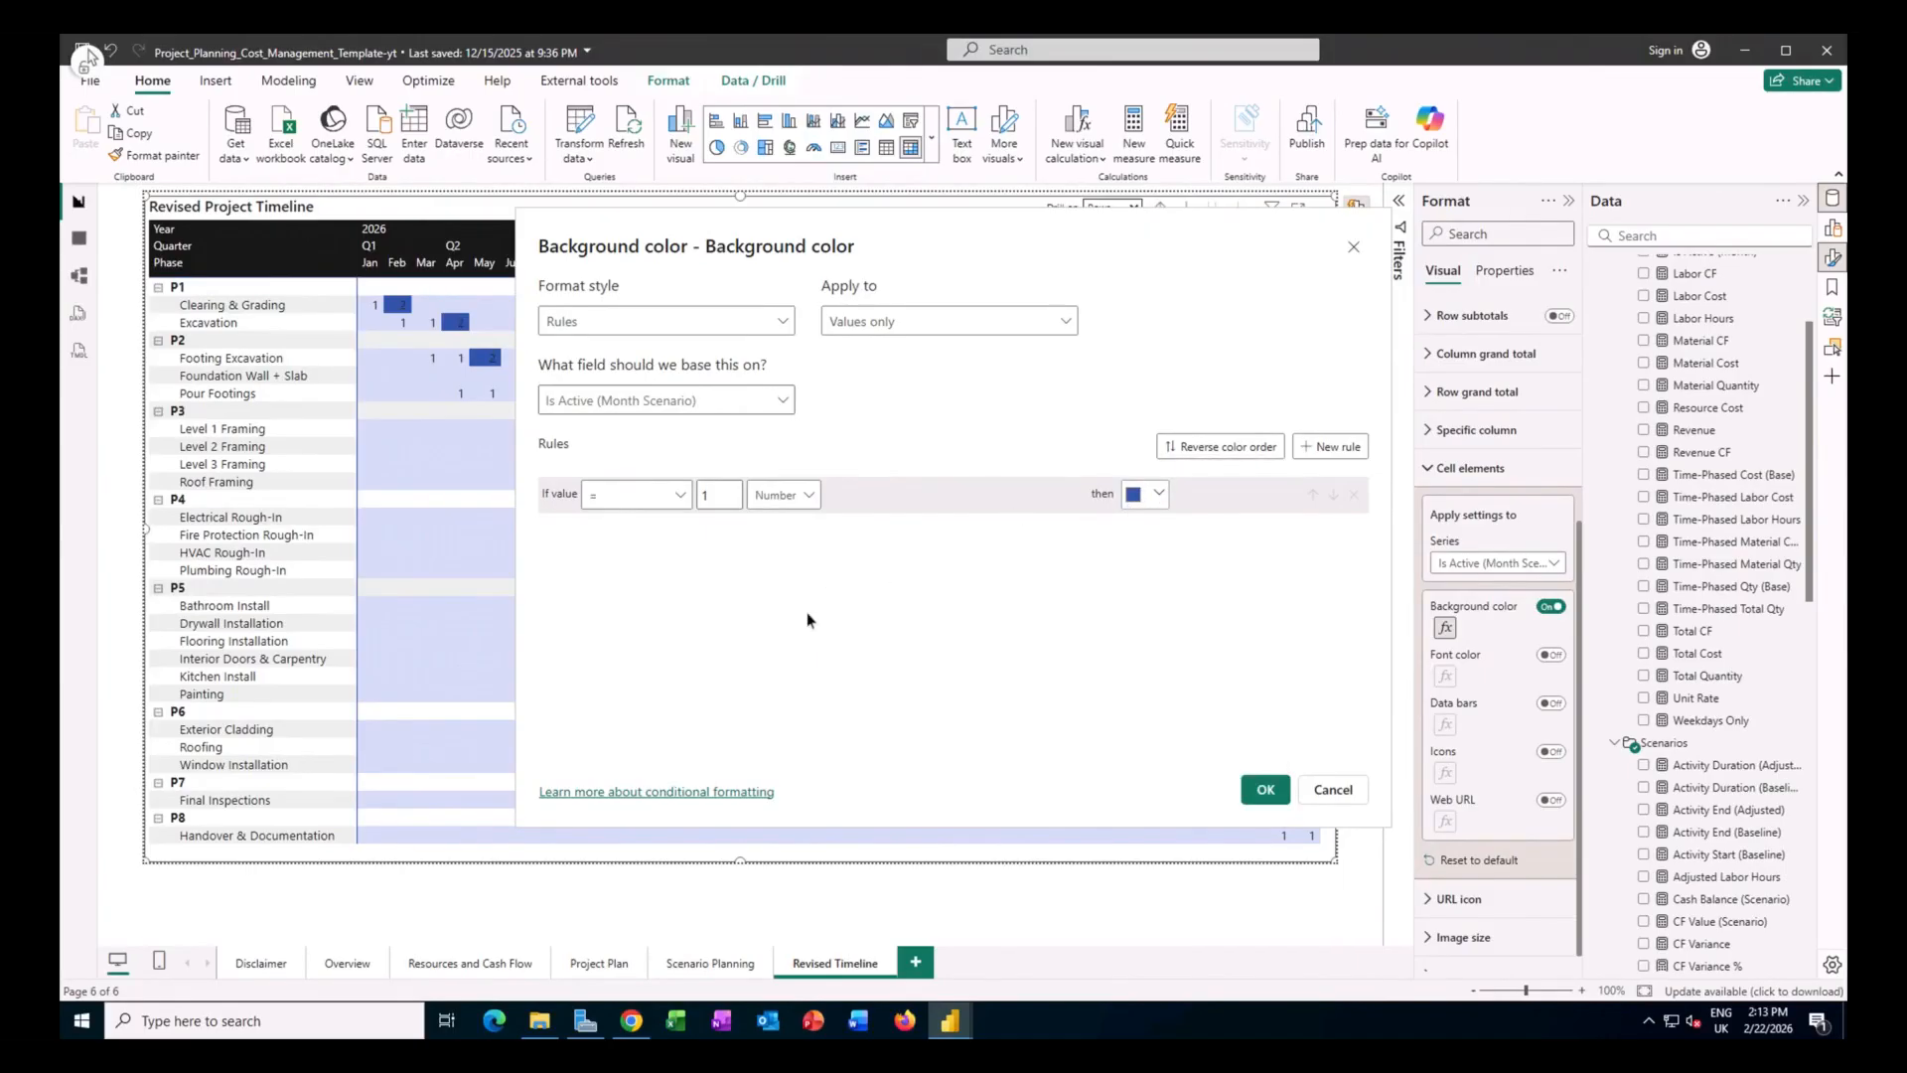
Add a second background color rule giving values equal to the number 2 the lightest tint of Theme color 1 blue, and apply the rules.
{"action": "left_click", "coordinate": [1324, 449]}
{"action": "left_click", "coordinate": [636, 532]}
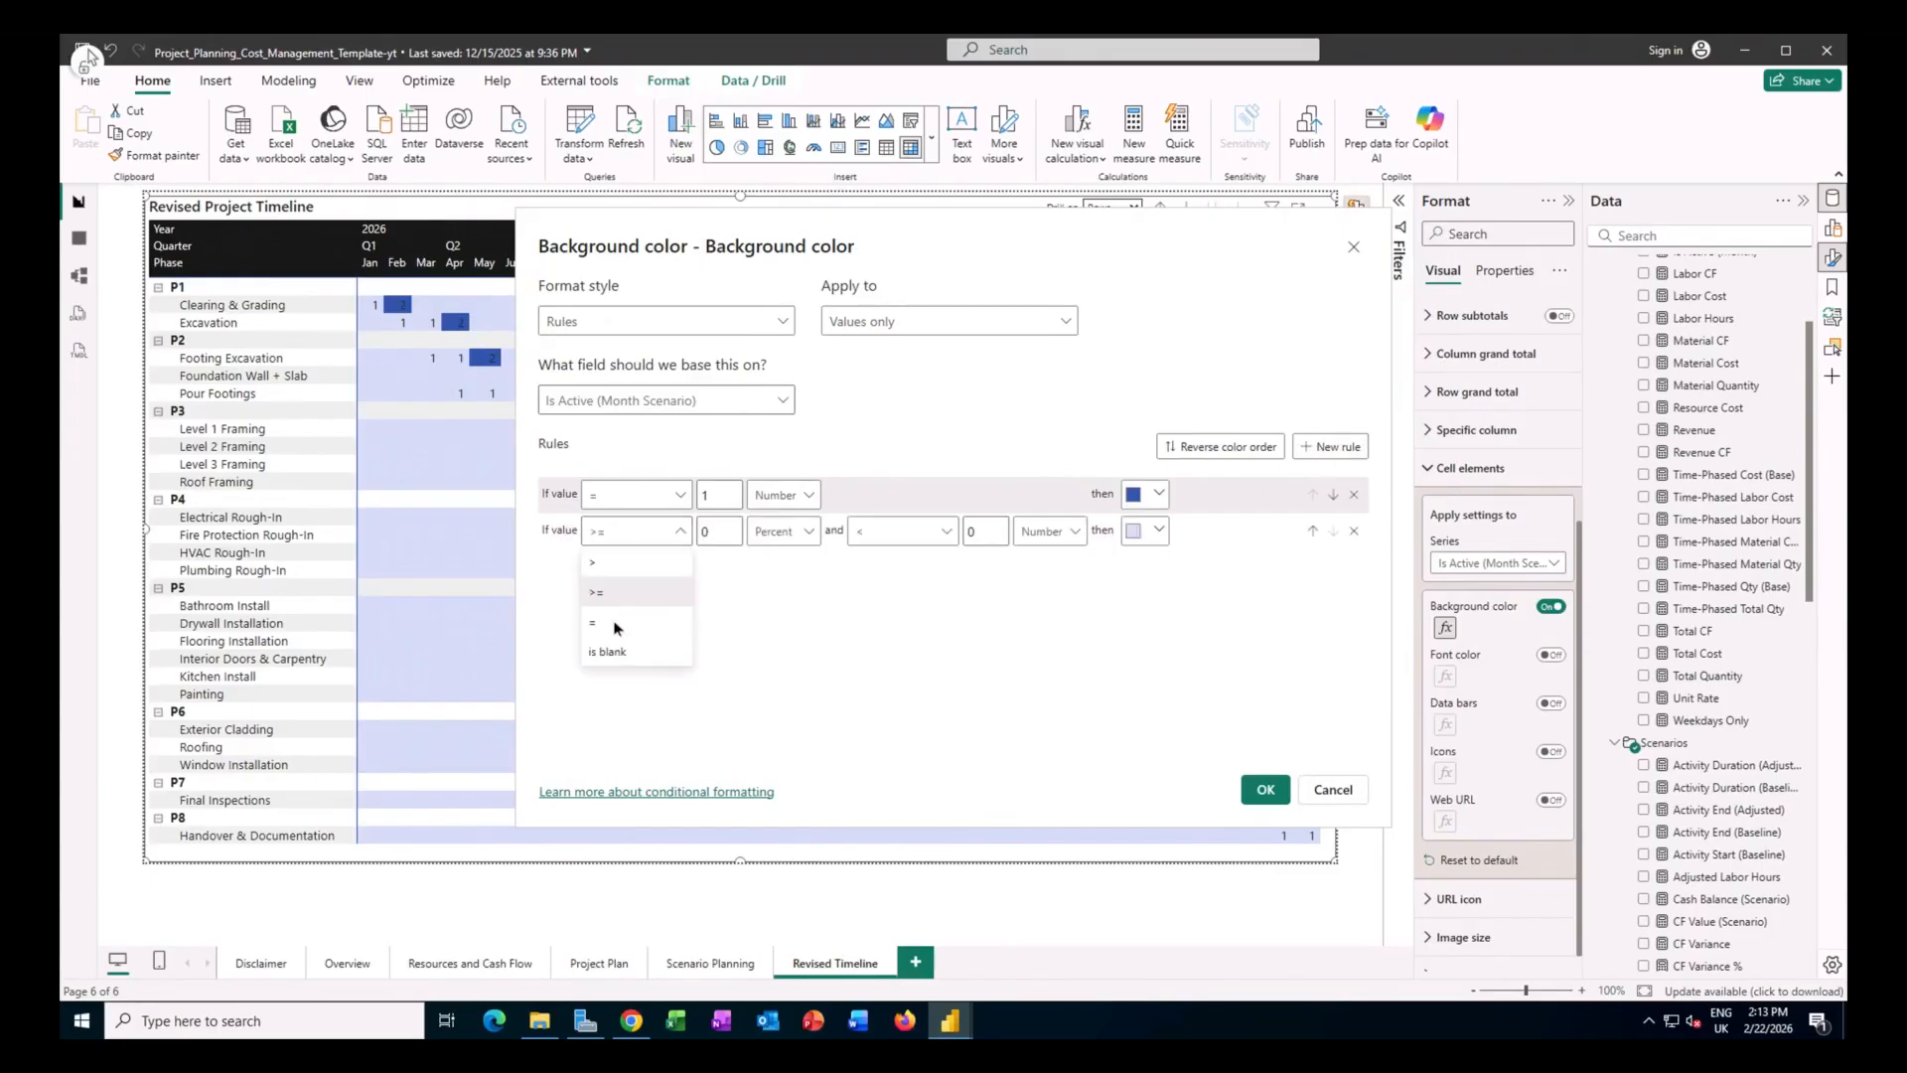
{"action": "left_click", "coordinate": [615, 625]}
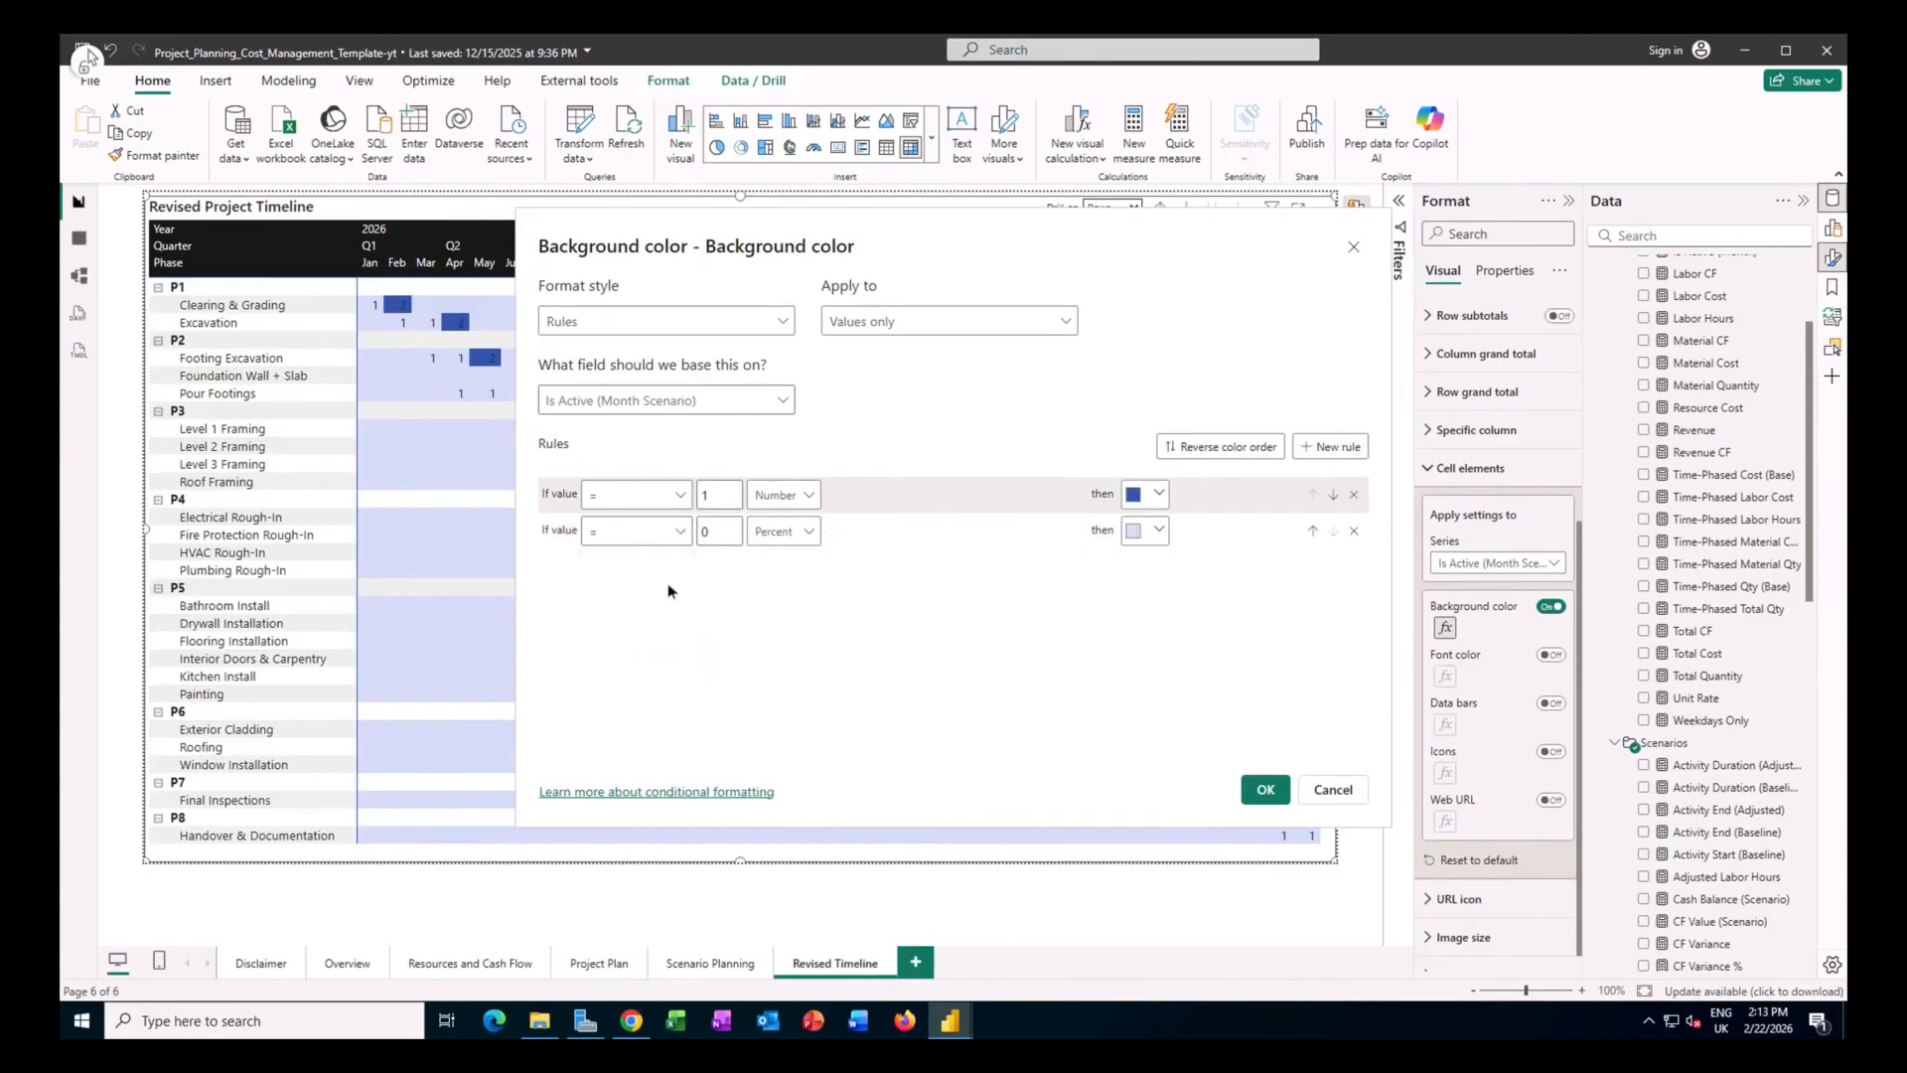
{"action": "double_click", "coordinate": [720, 534]}
{"action": "type", "text": "2"}
{"action": "left_click", "coordinate": [775, 528]}
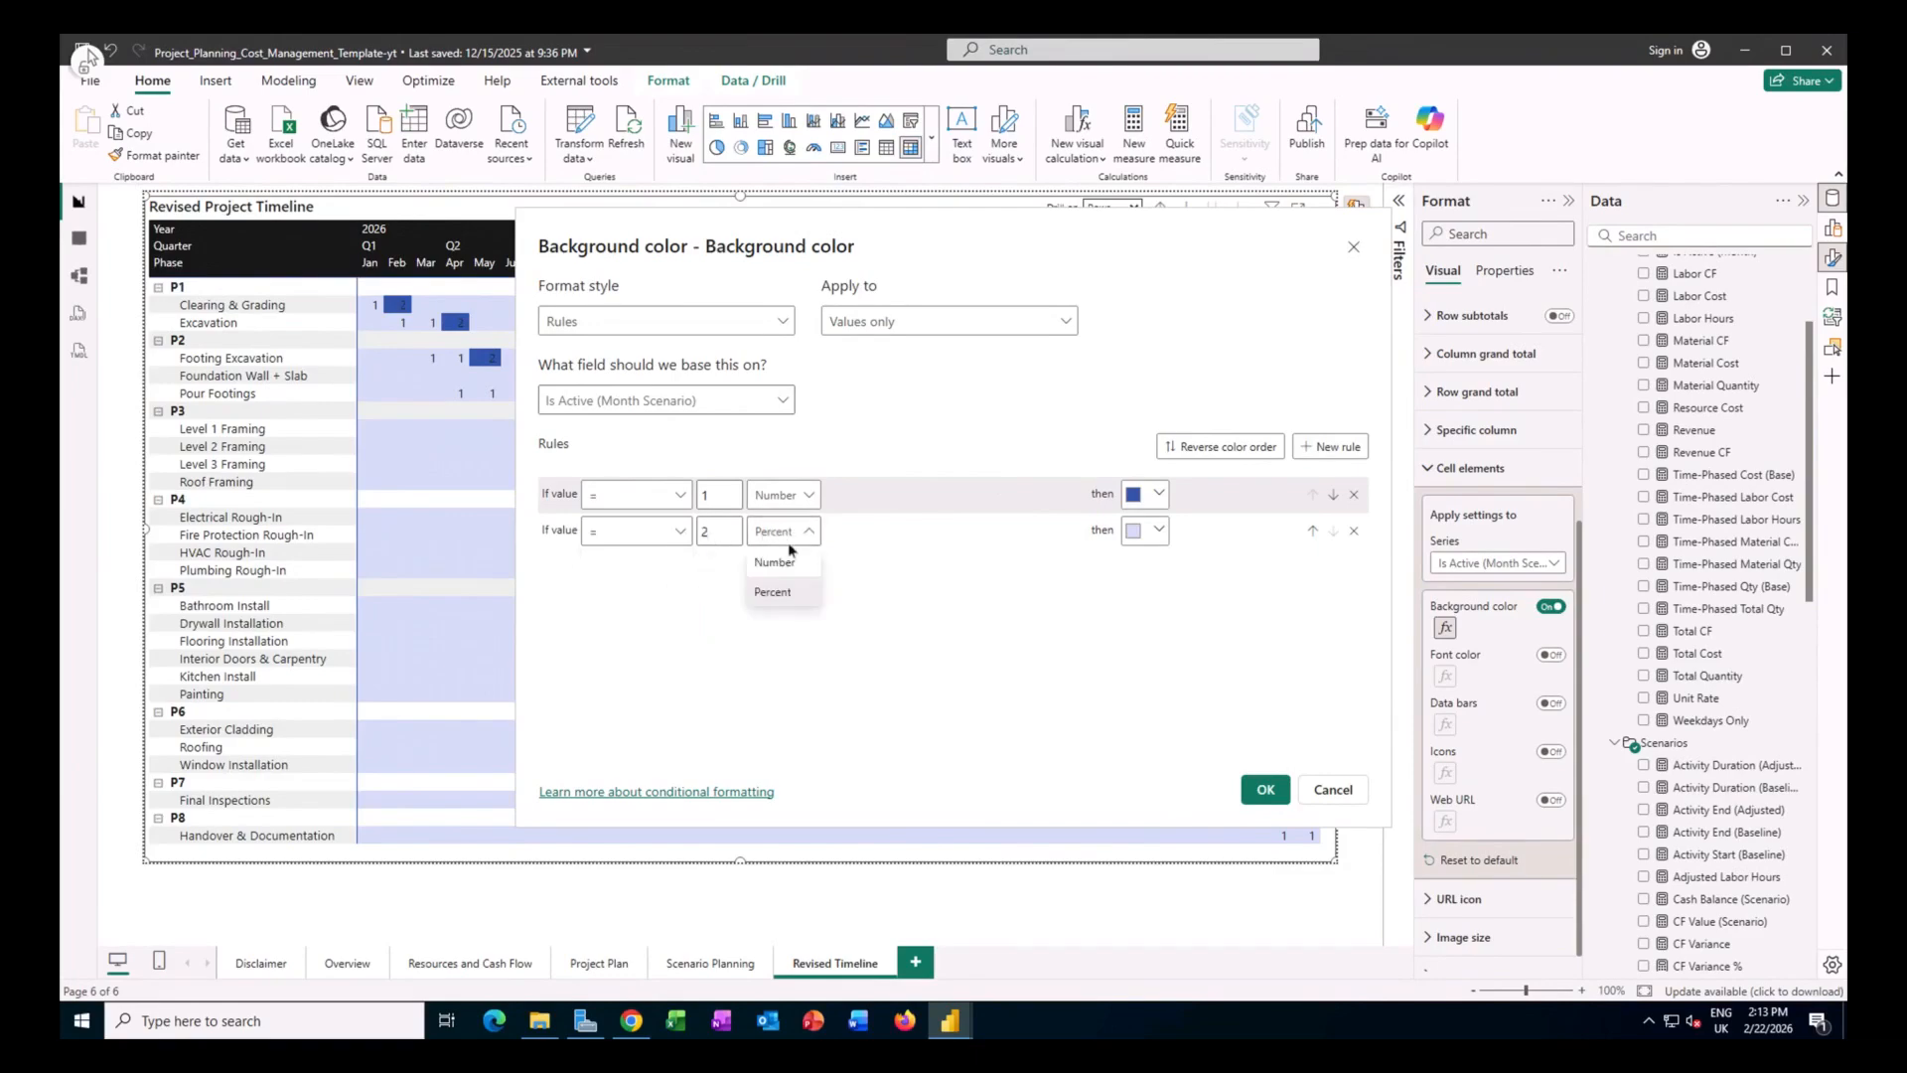
{"action": "left_click", "coordinate": [787, 563]}
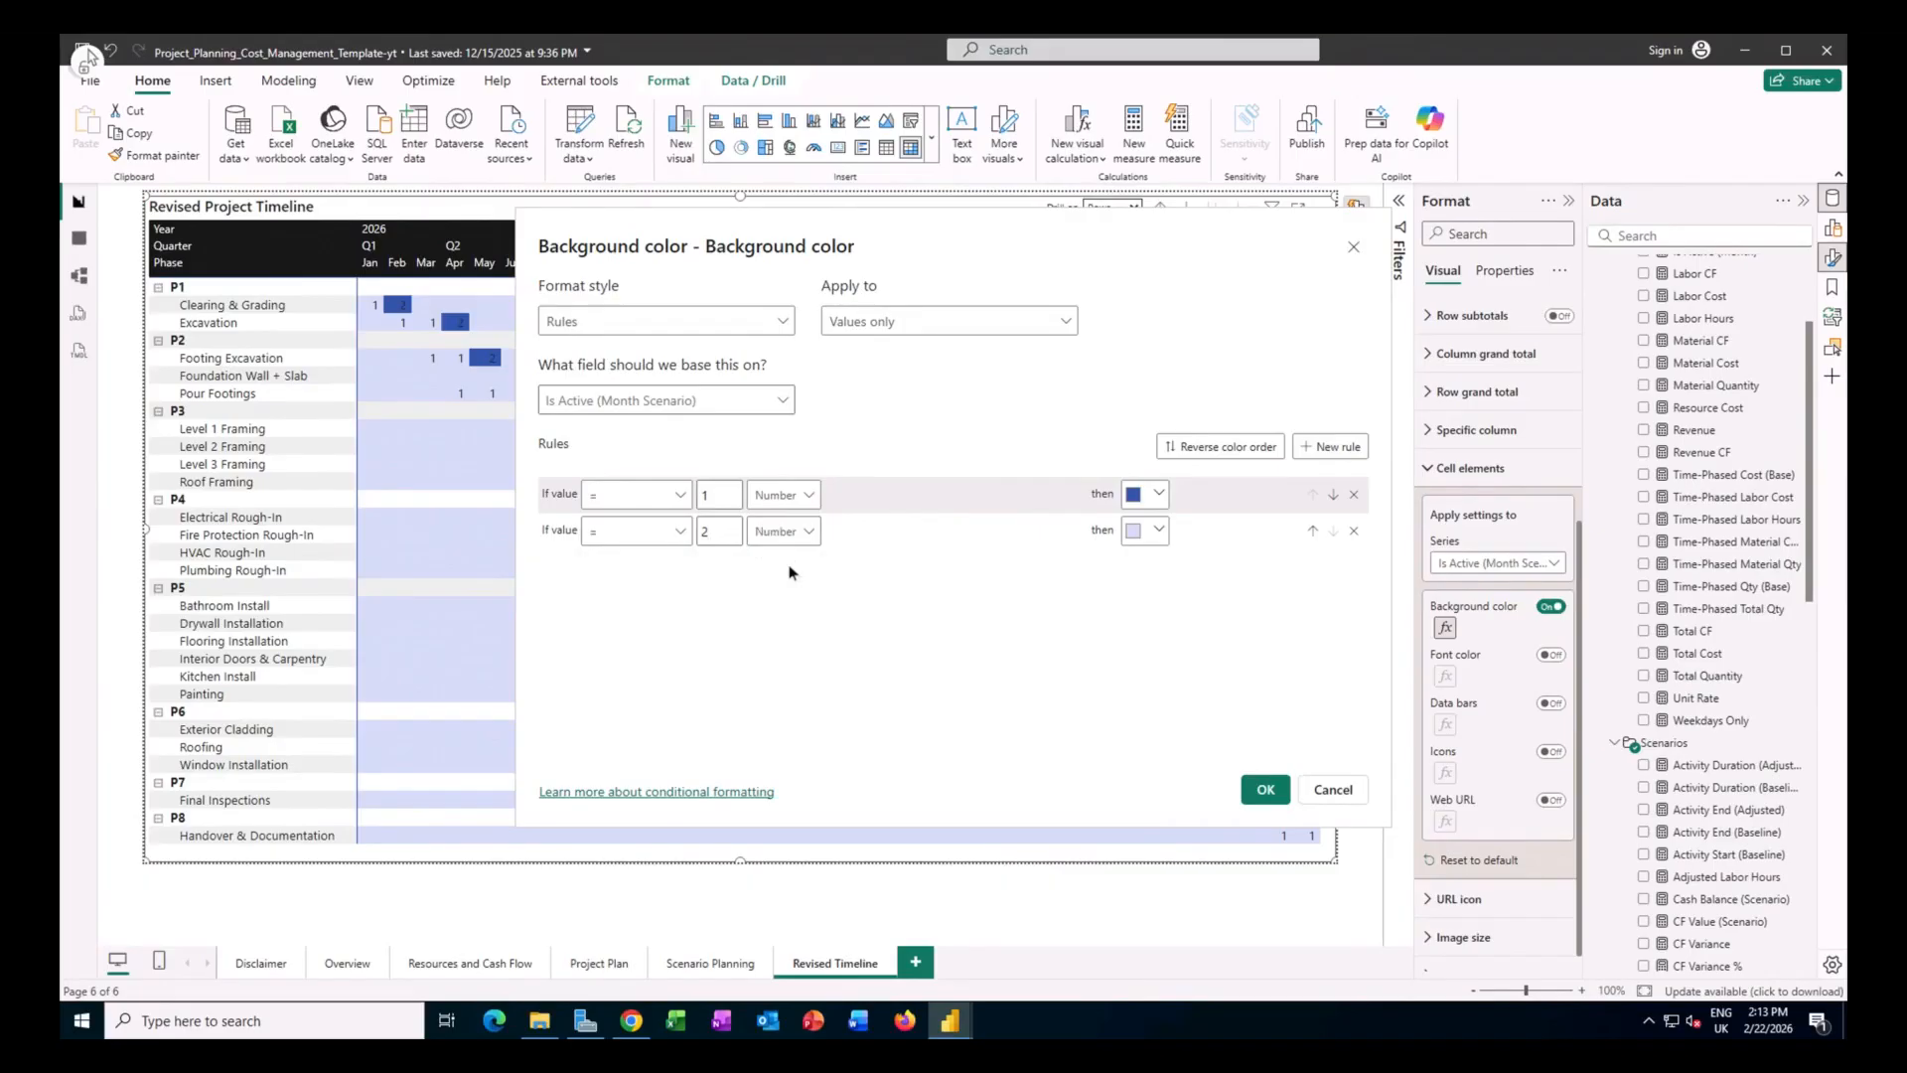
{"action": "left_click", "coordinate": [1158, 531]}
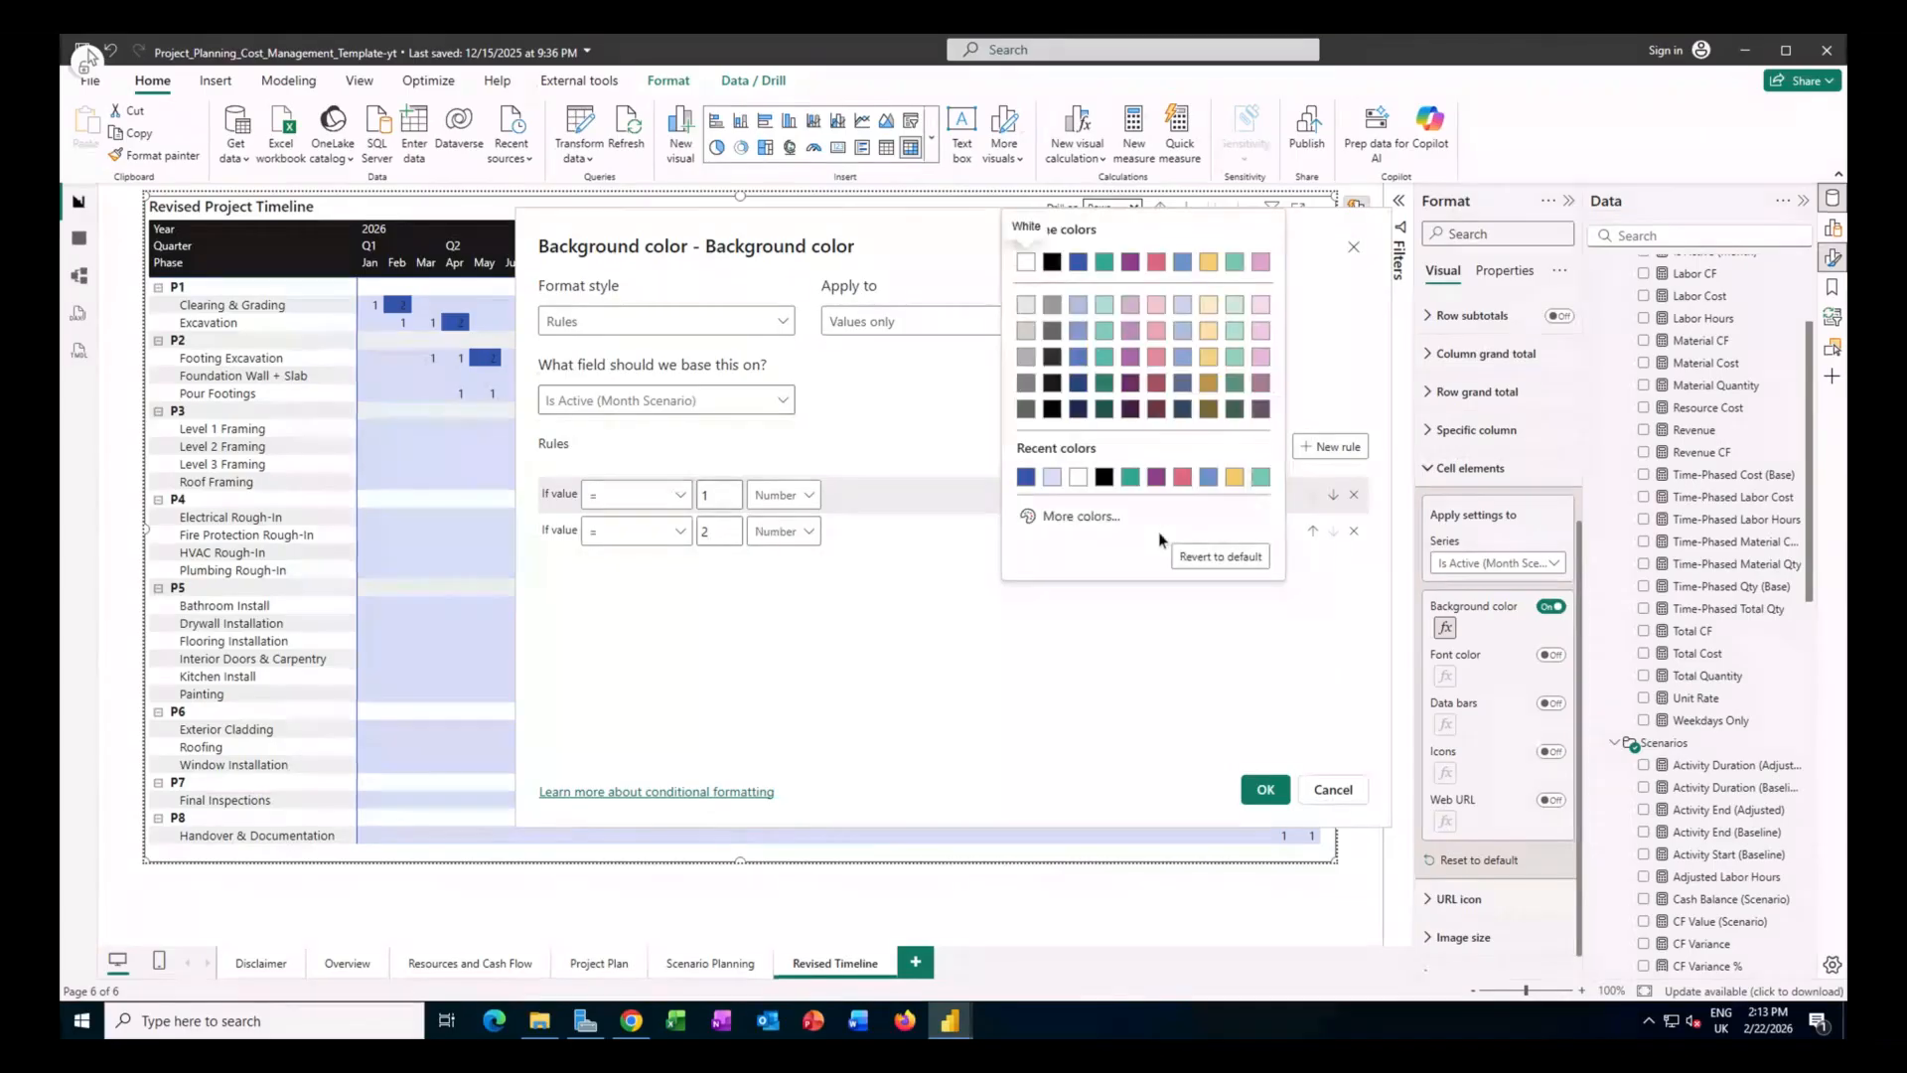
{"action": "left_click", "coordinate": [1080, 307]}
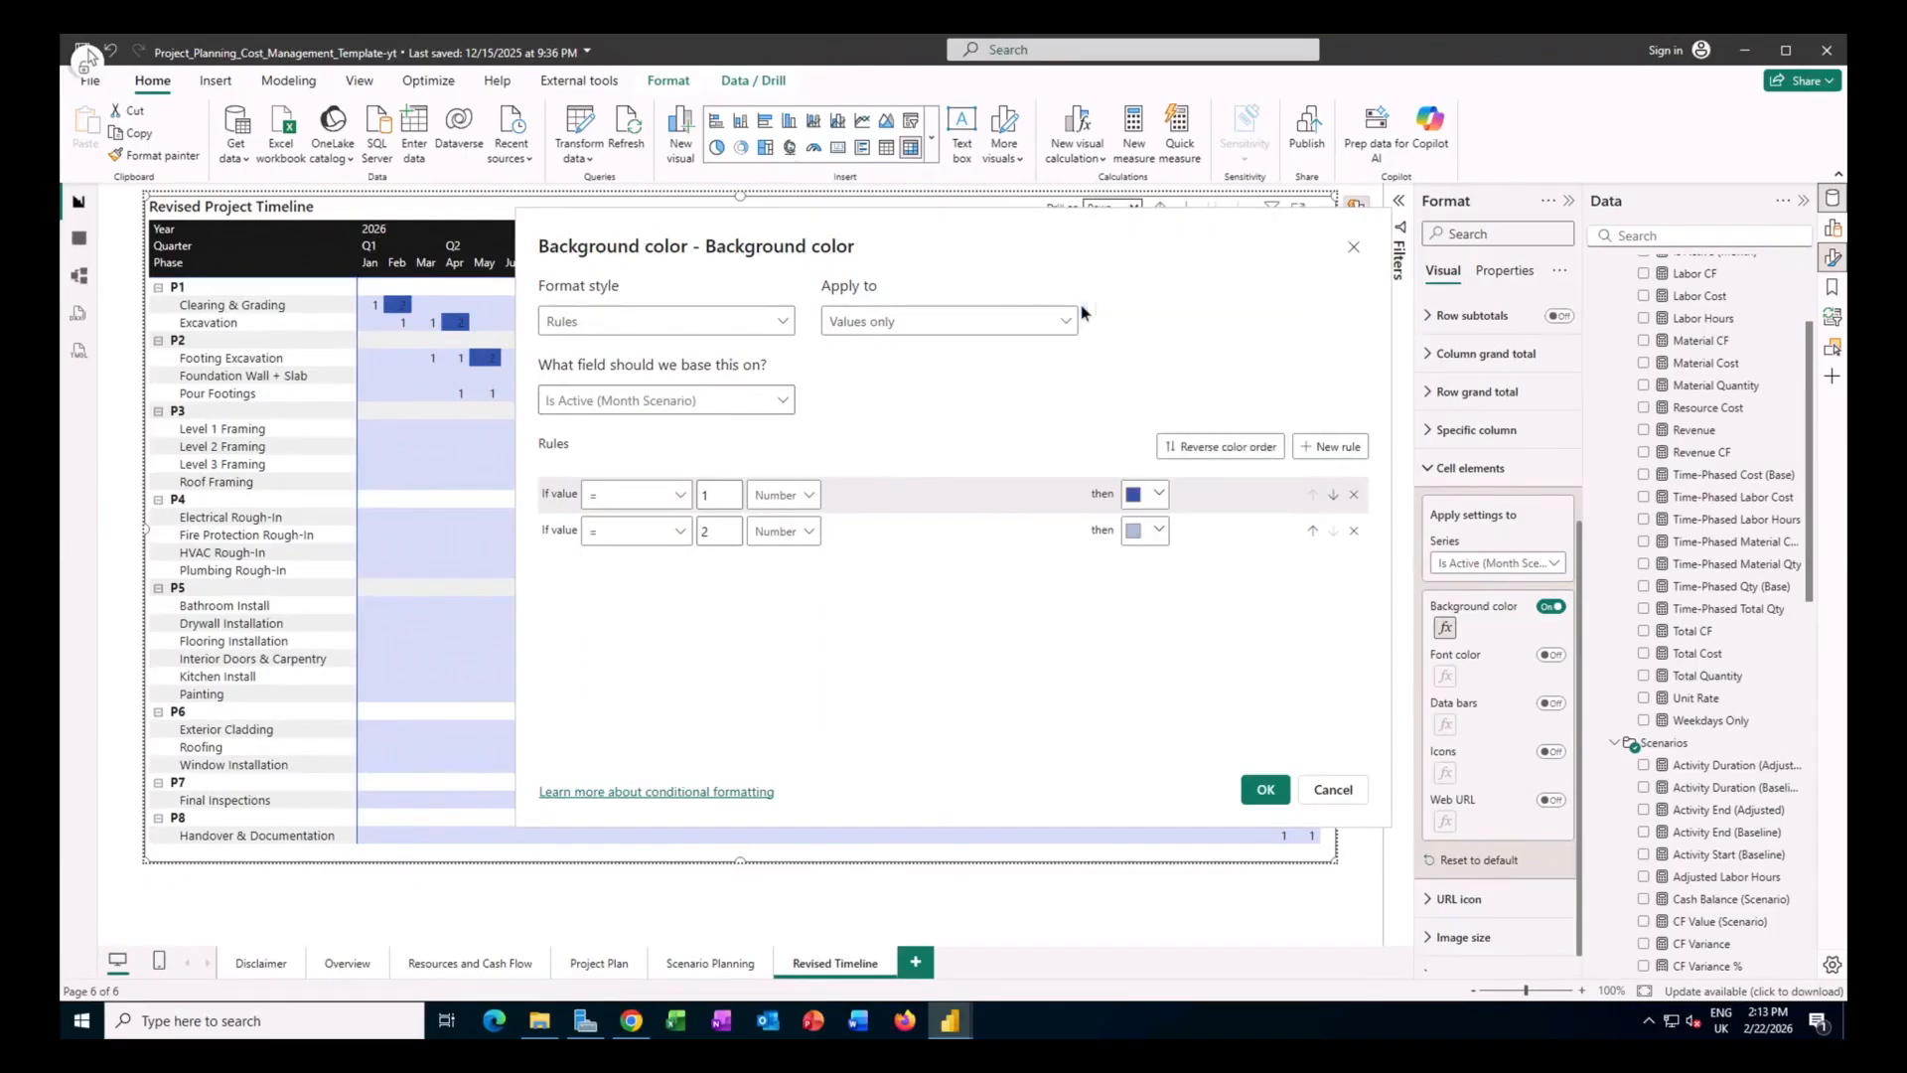
{"action": "left_click", "coordinate": [1265, 789]}
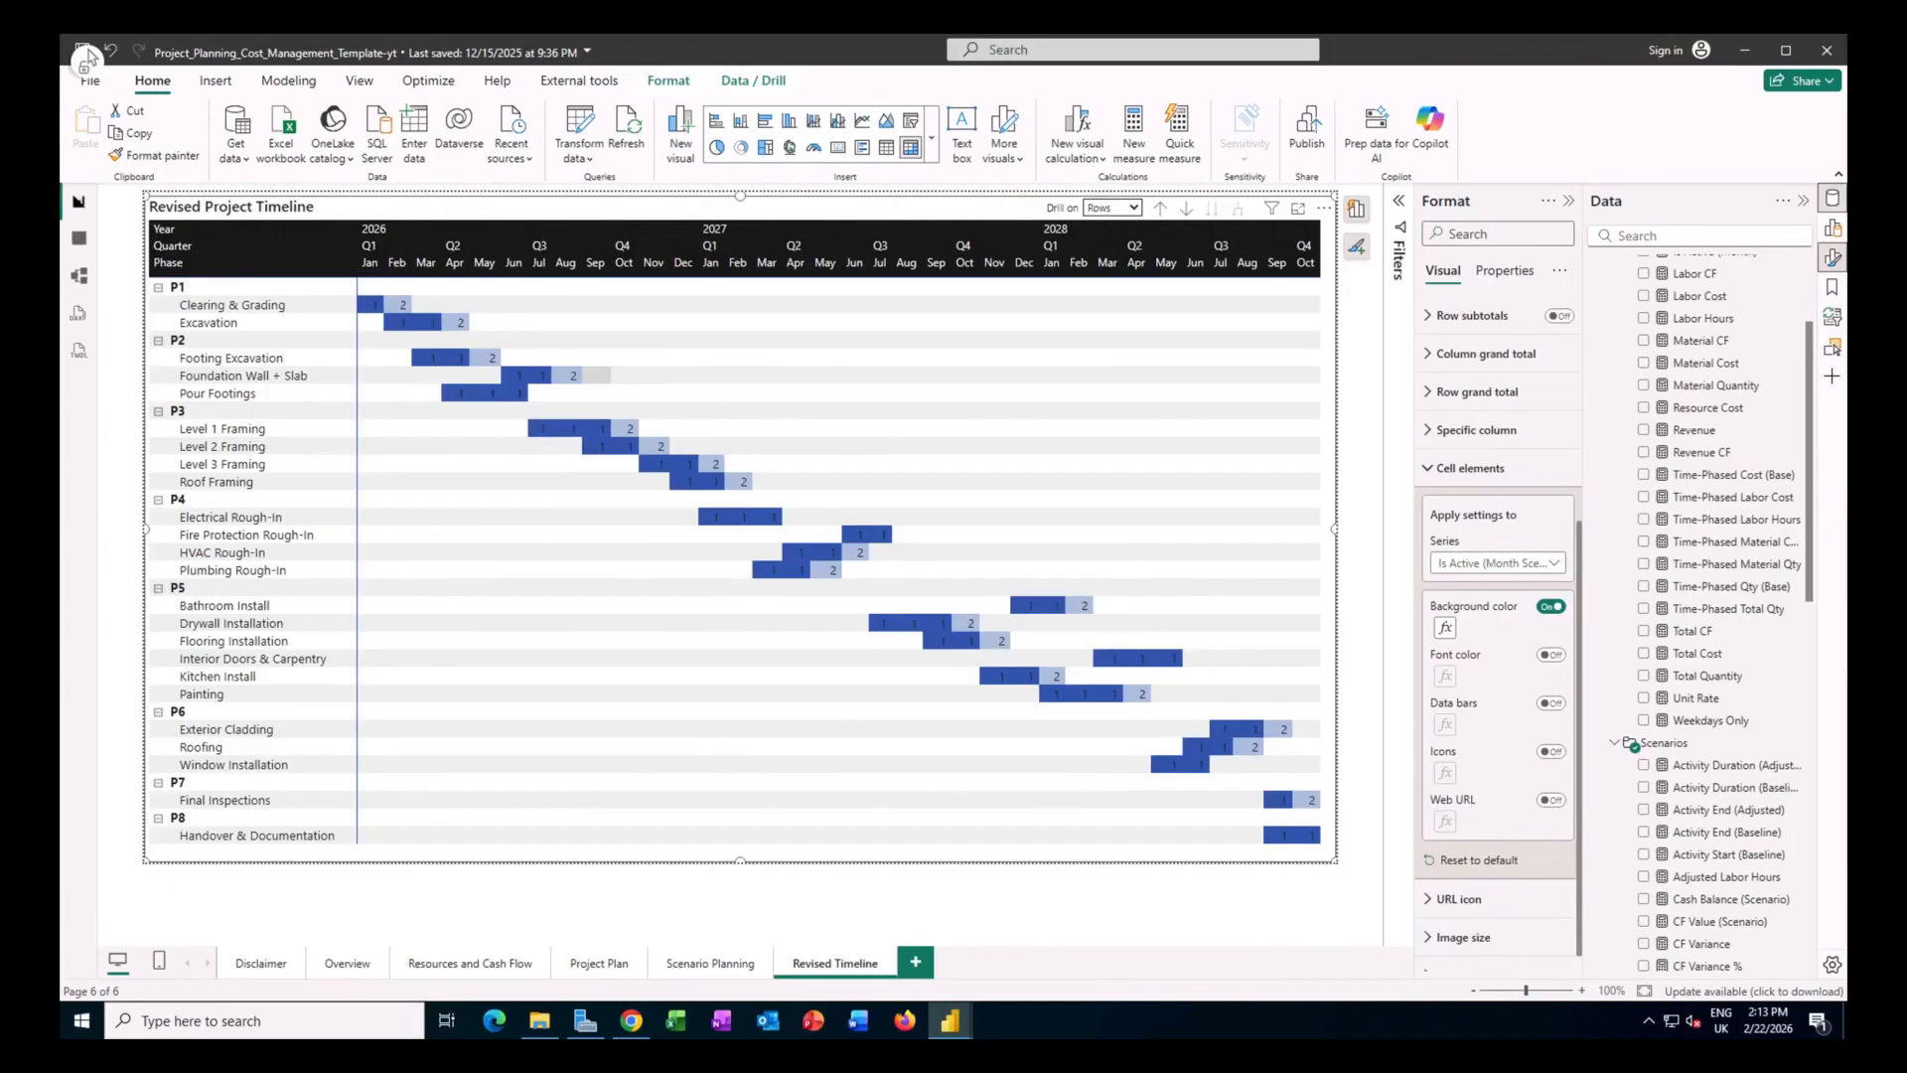
Enable font color formatting for the matrix values and set it to the Rules style, based on Is Active (Month Scenario).
{"action": "left_click", "coordinate": [1552, 656]}
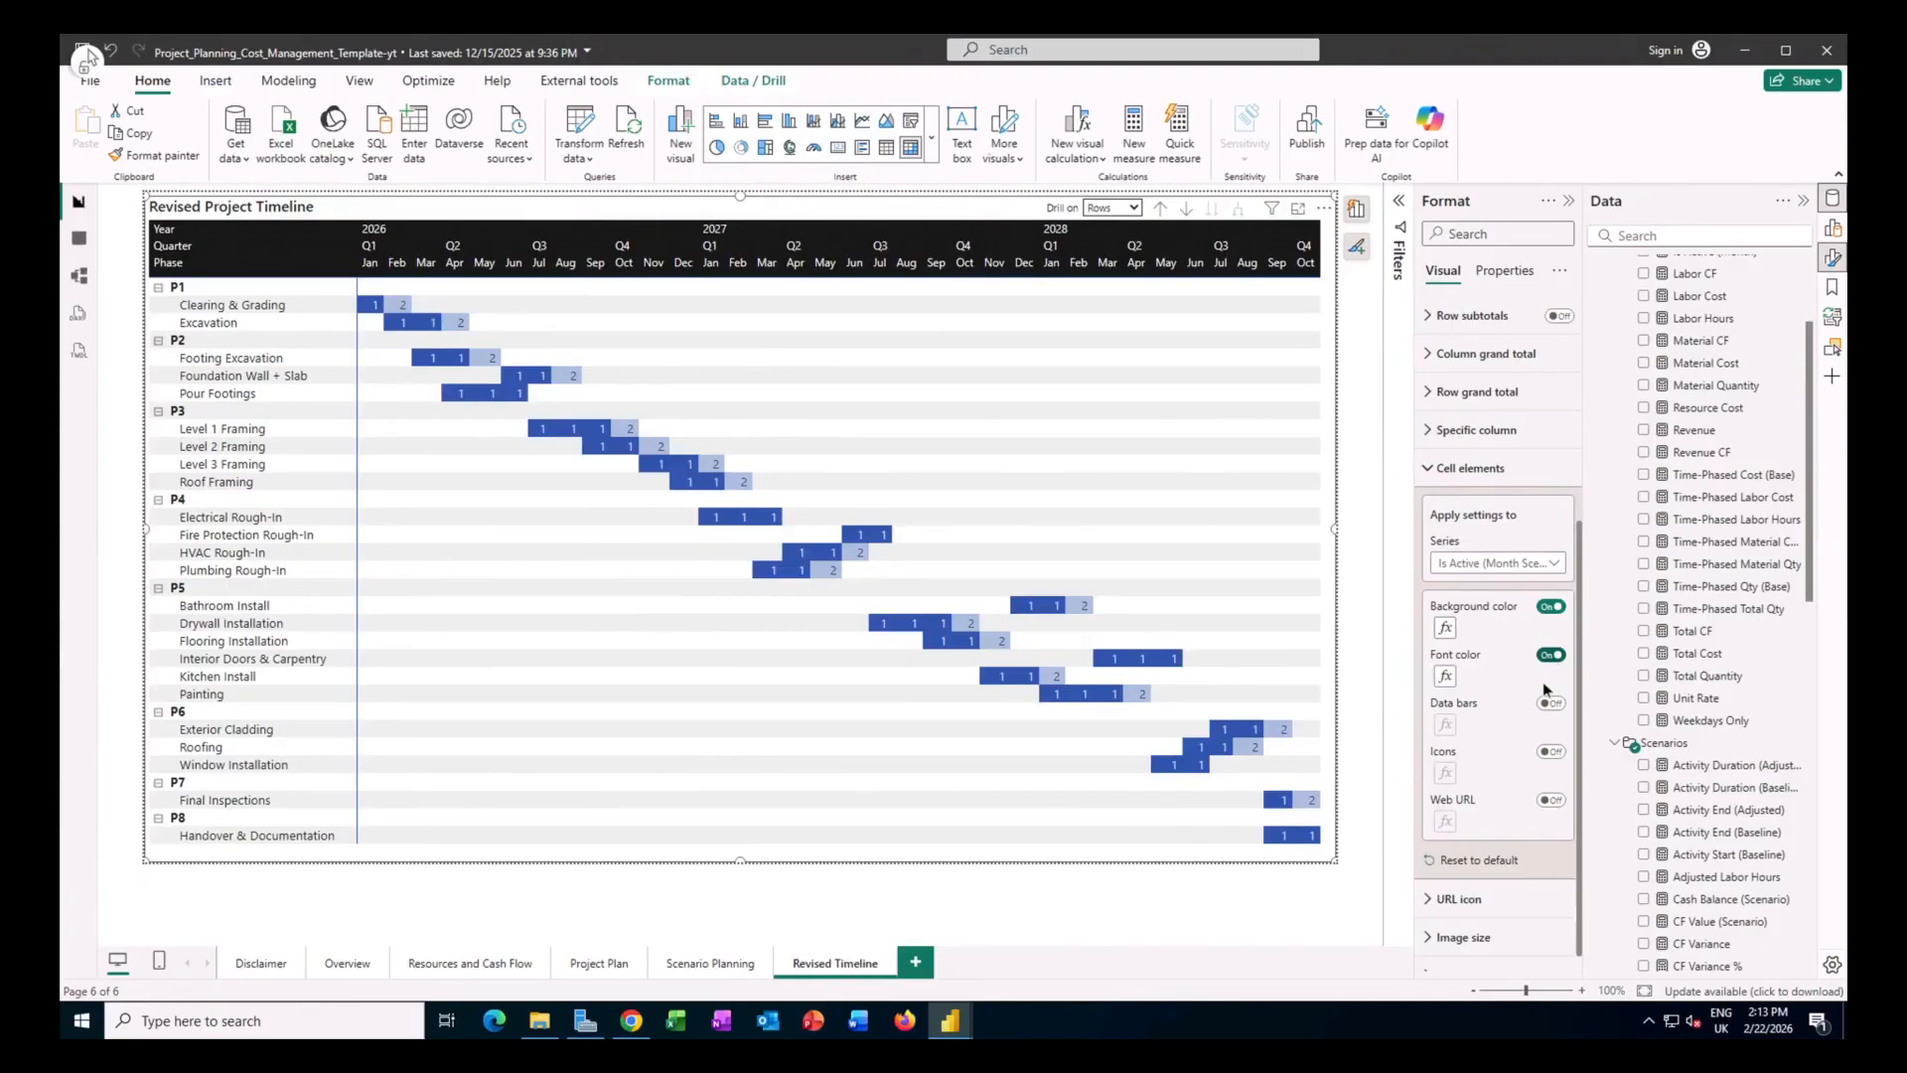
{"action": "left_click", "coordinate": [1445, 677]}
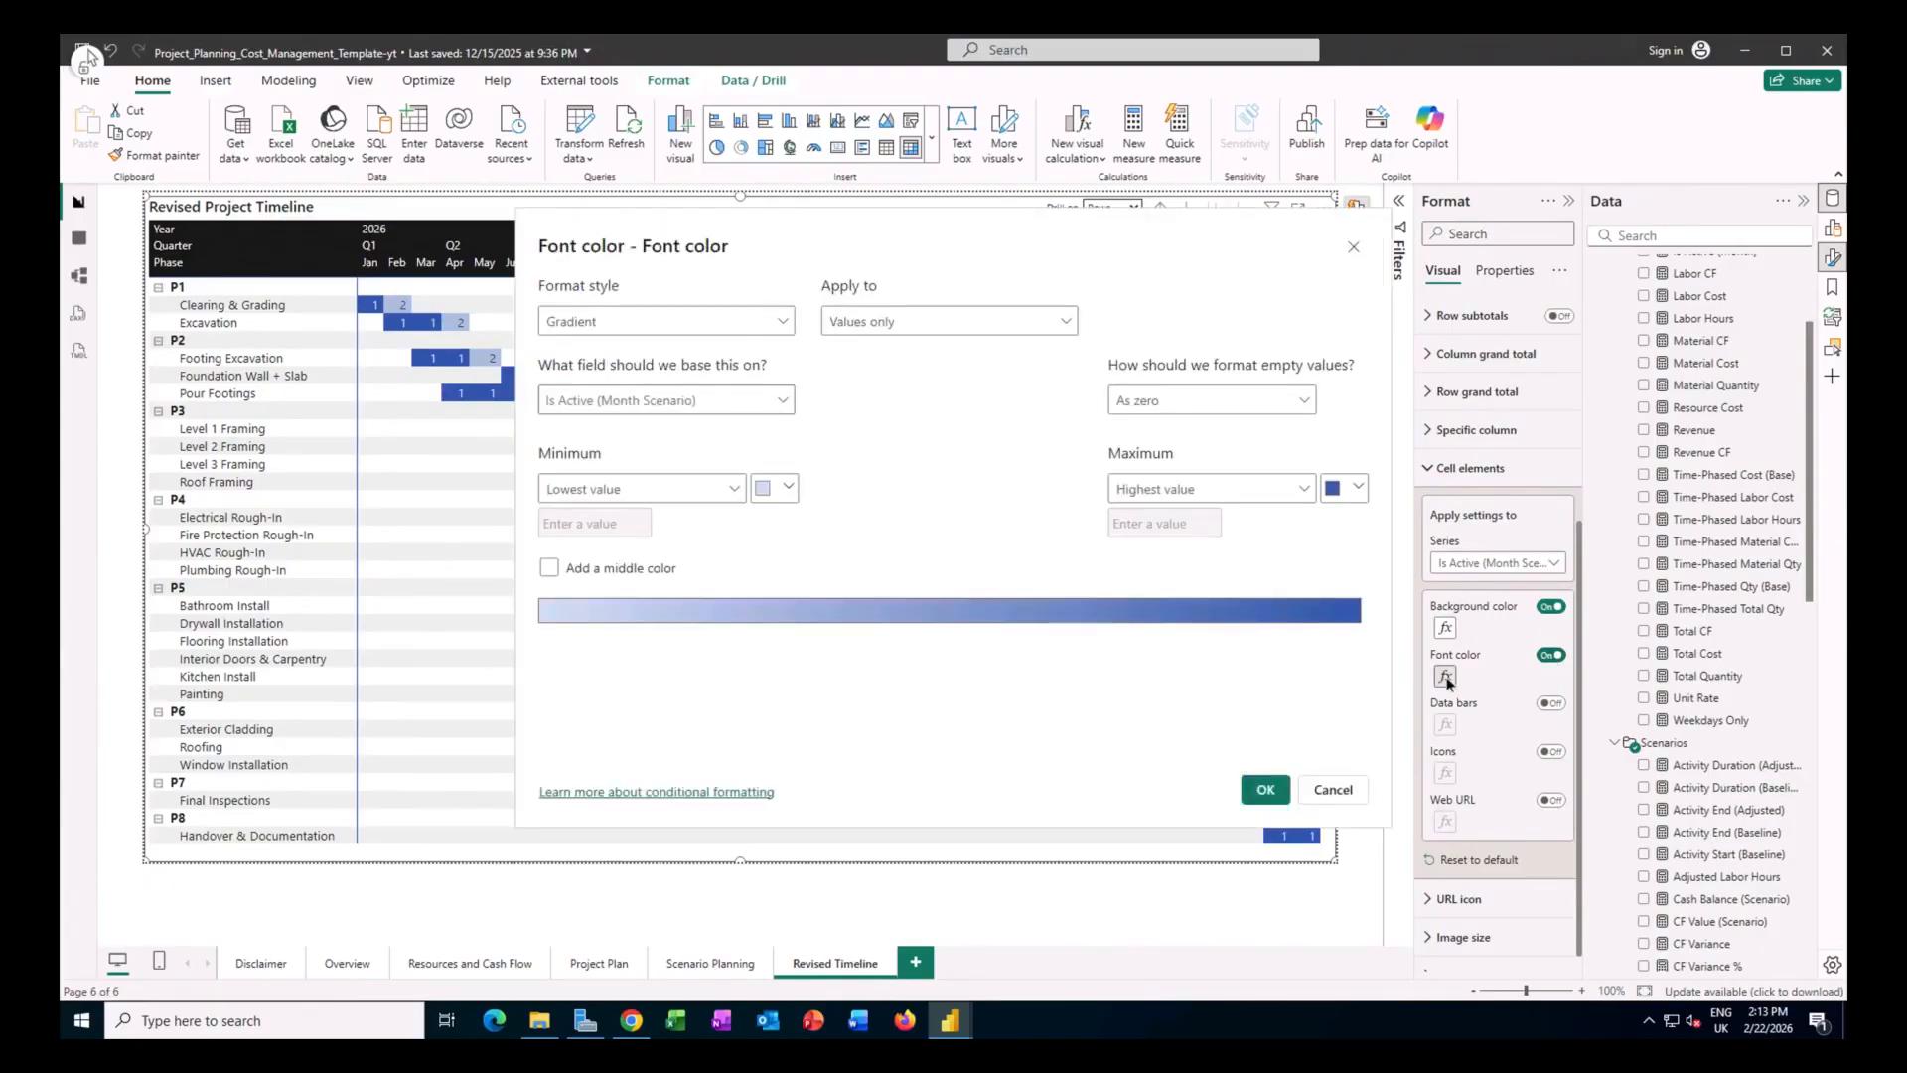
{"action": "left_click", "coordinate": [730, 328]}
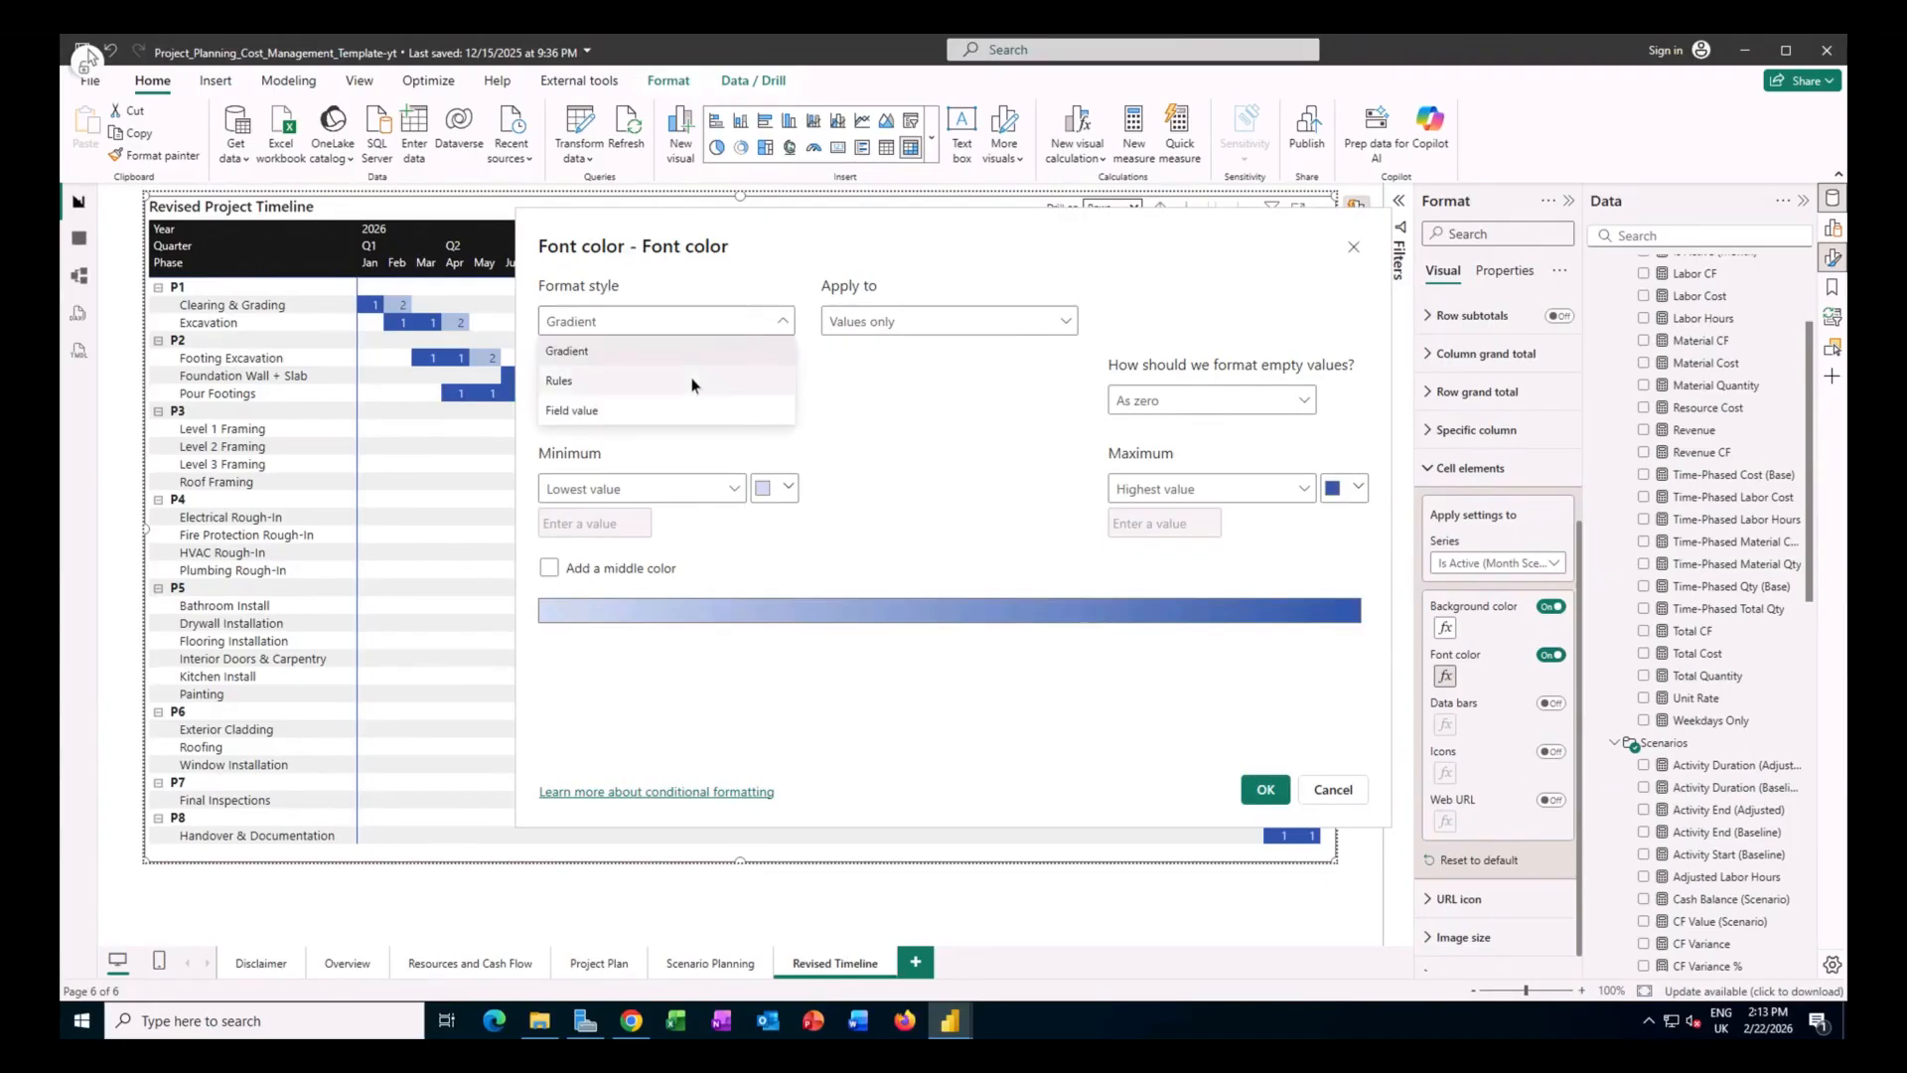
{"action": "left_click", "coordinate": [692, 383]}
{"action": "left_click", "coordinate": [697, 395]}
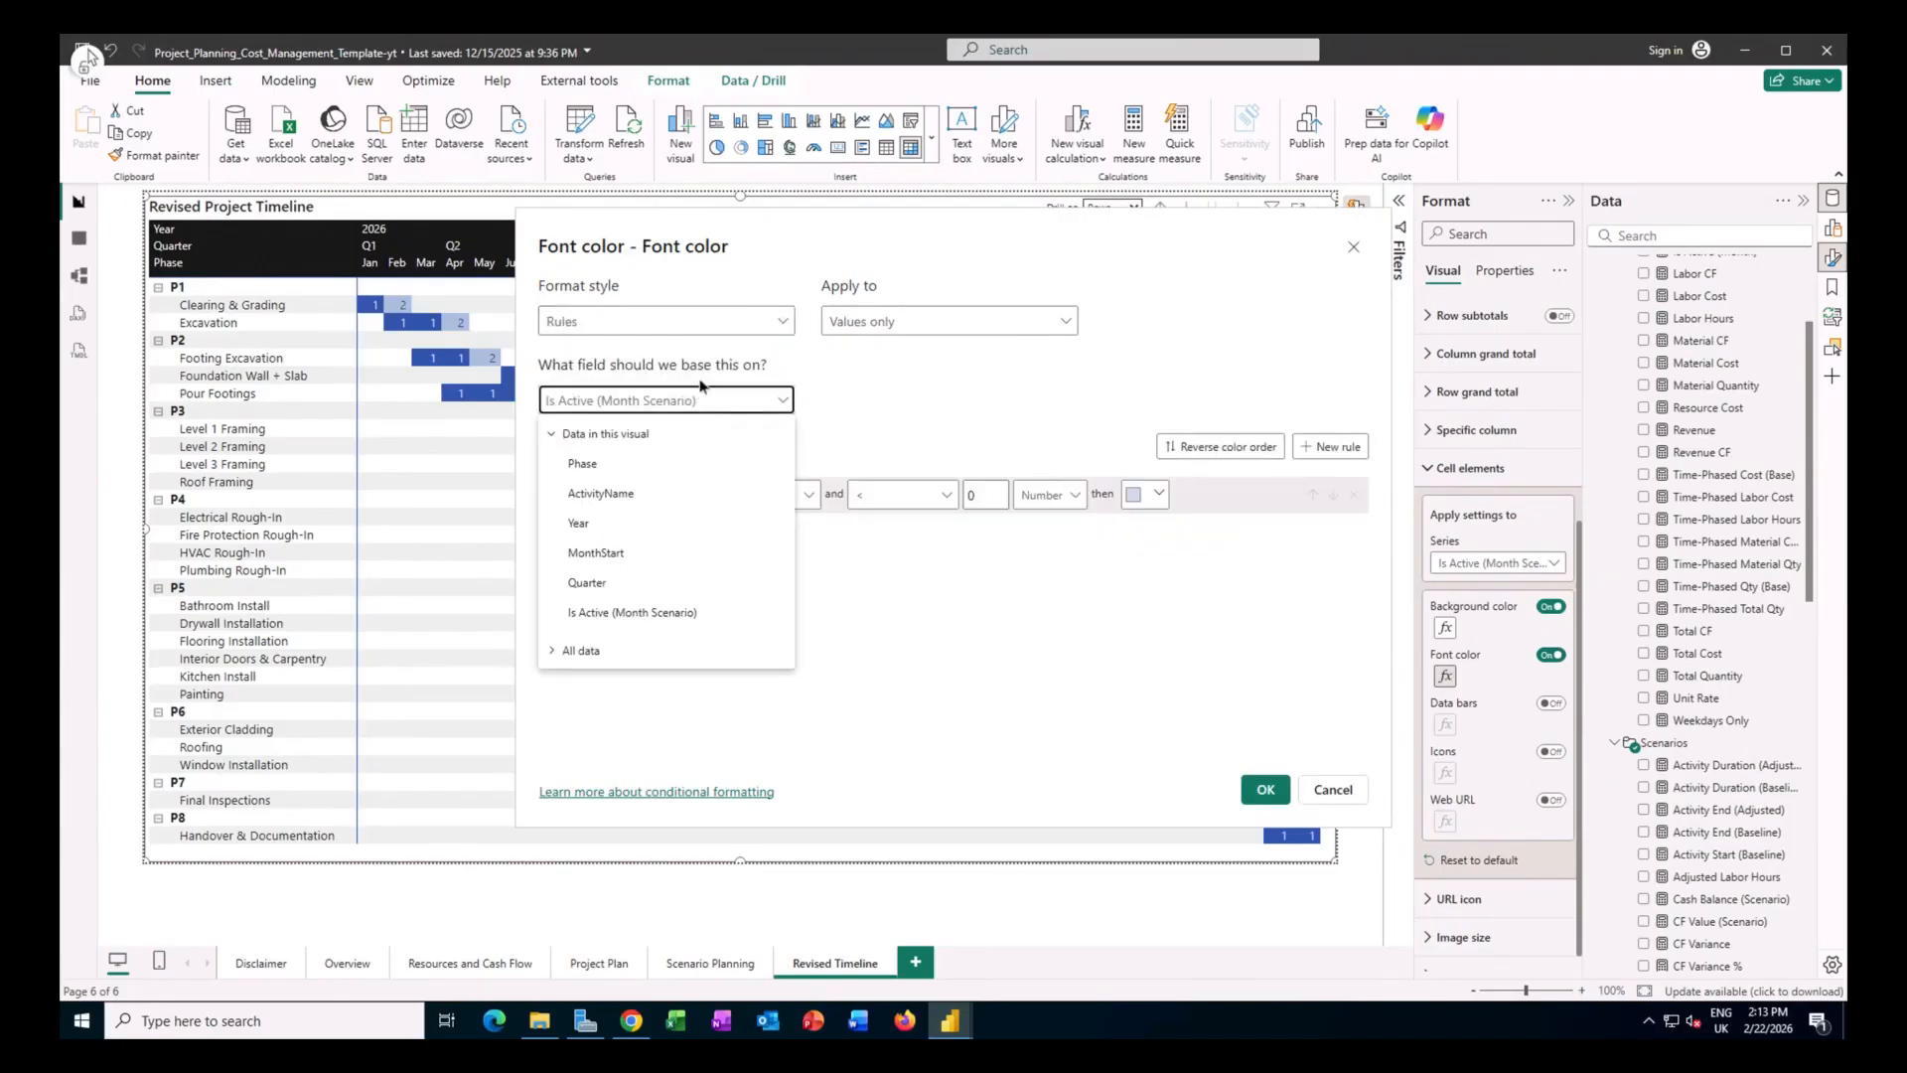
{"action": "left_click", "coordinate": [710, 398]}
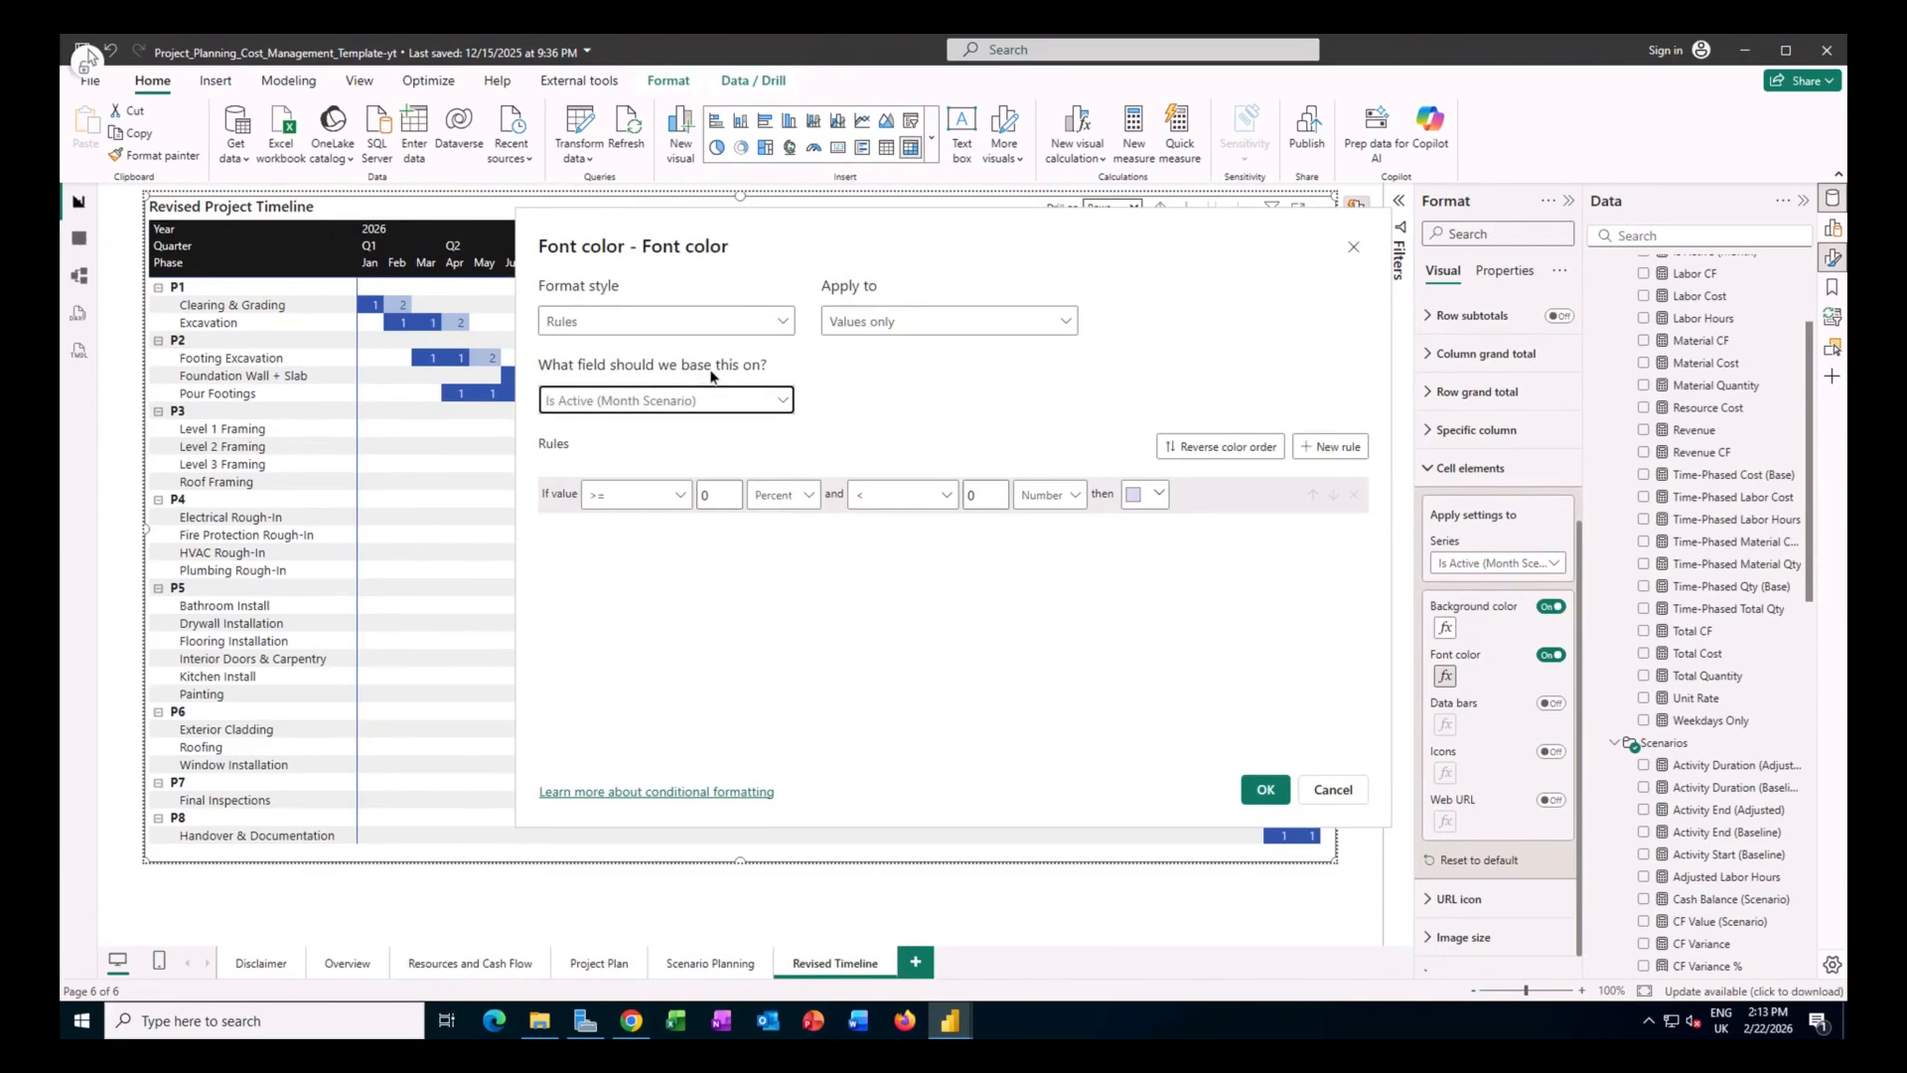
Define the first font color rule so values equal to the number 1 use the same dark blue as their background.
{"action": "left_click", "coordinate": [669, 498]}
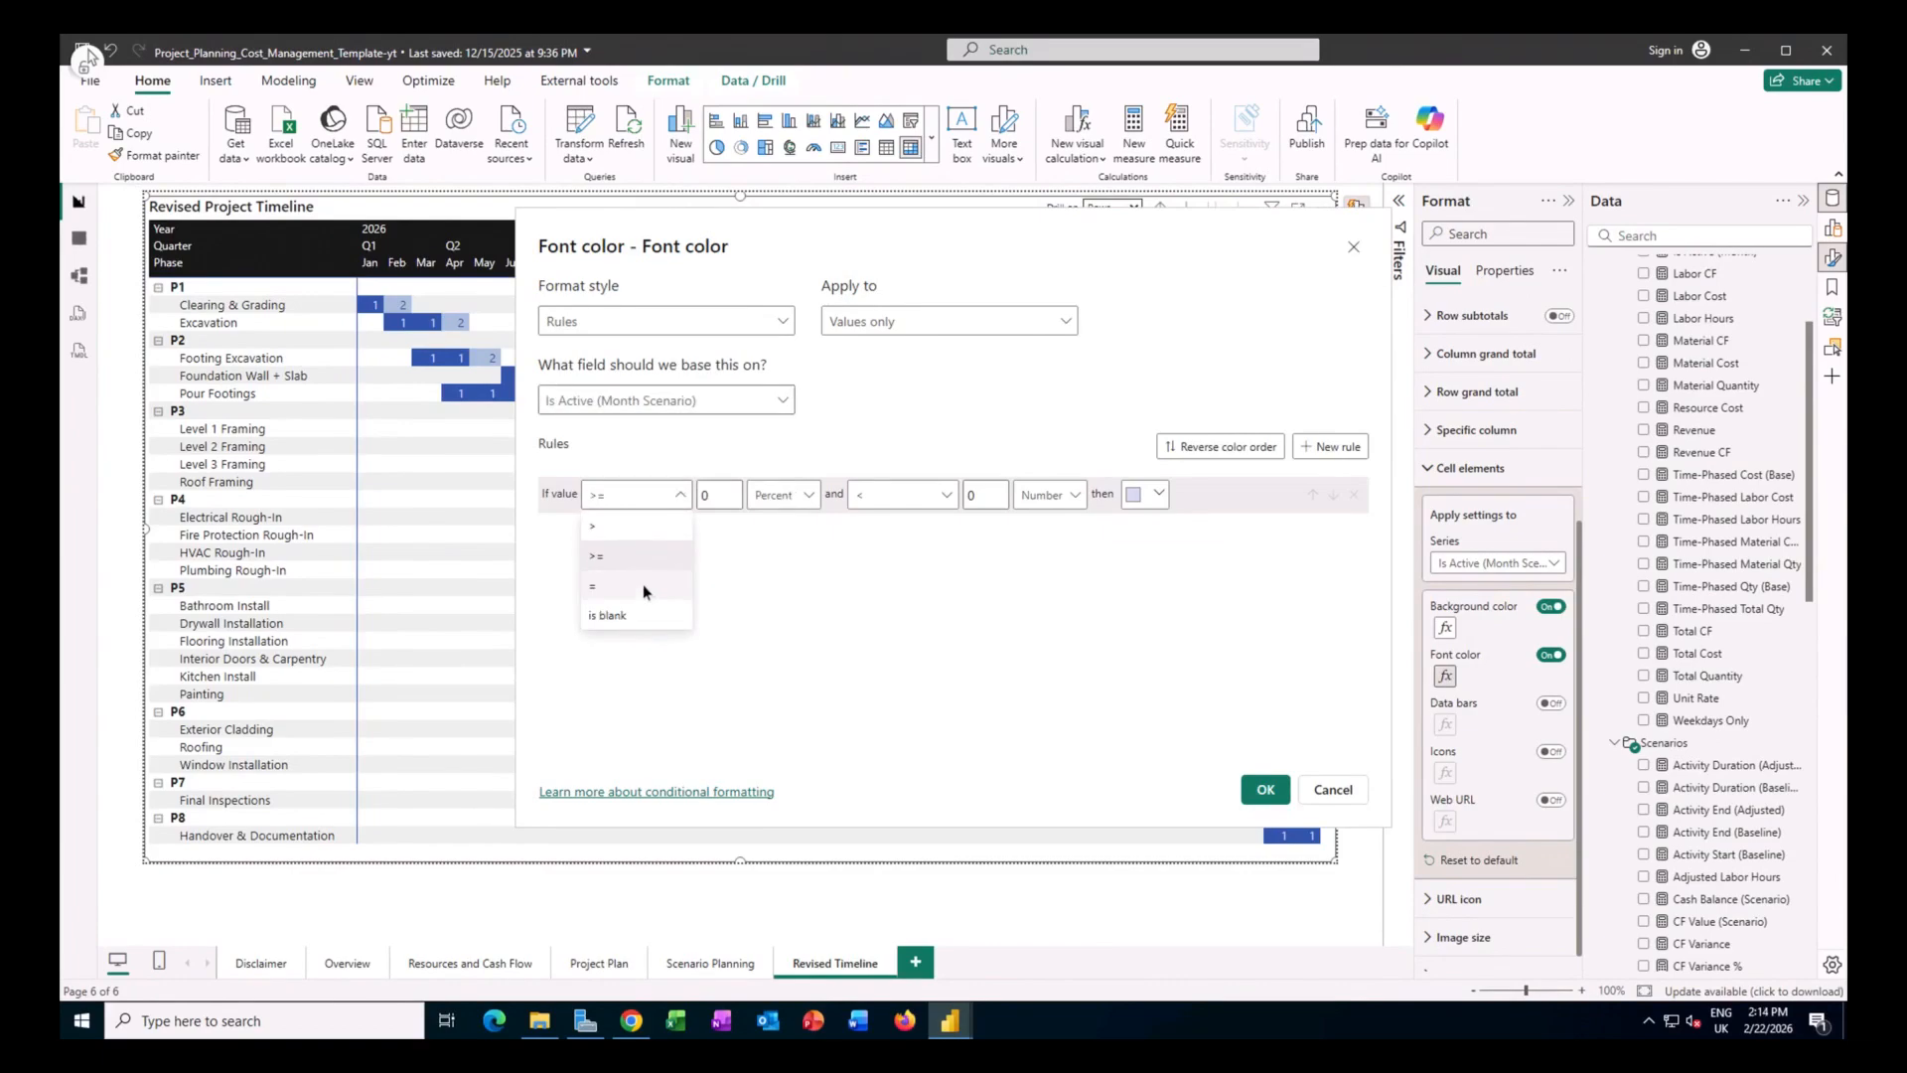
{"action": "left_click", "coordinate": [642, 586]}
{"action": "double_click", "coordinate": [704, 495]}
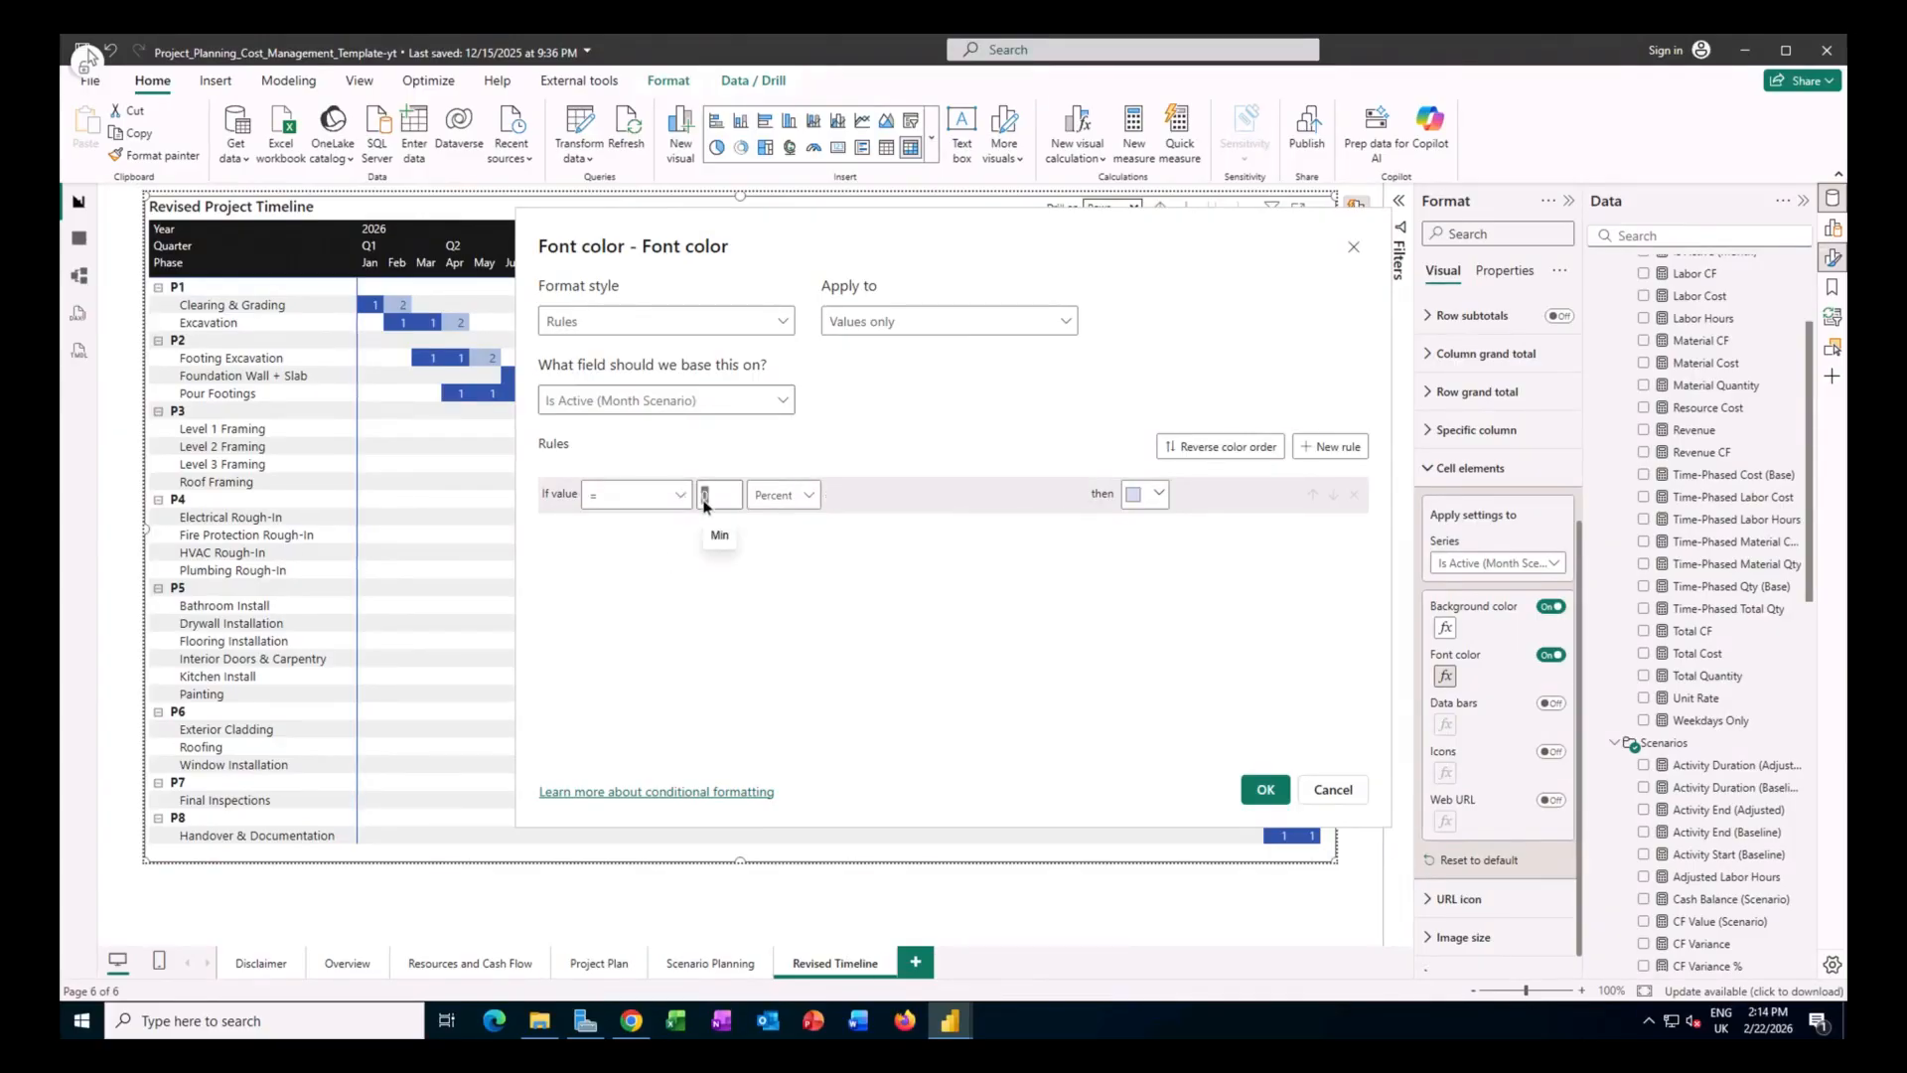
{"action": "type", "text": "1"}
{"action": "left_click", "coordinate": [795, 495]}
{"action": "left_click", "coordinate": [785, 527]}
{"action": "left_click", "coordinate": [1162, 496]}
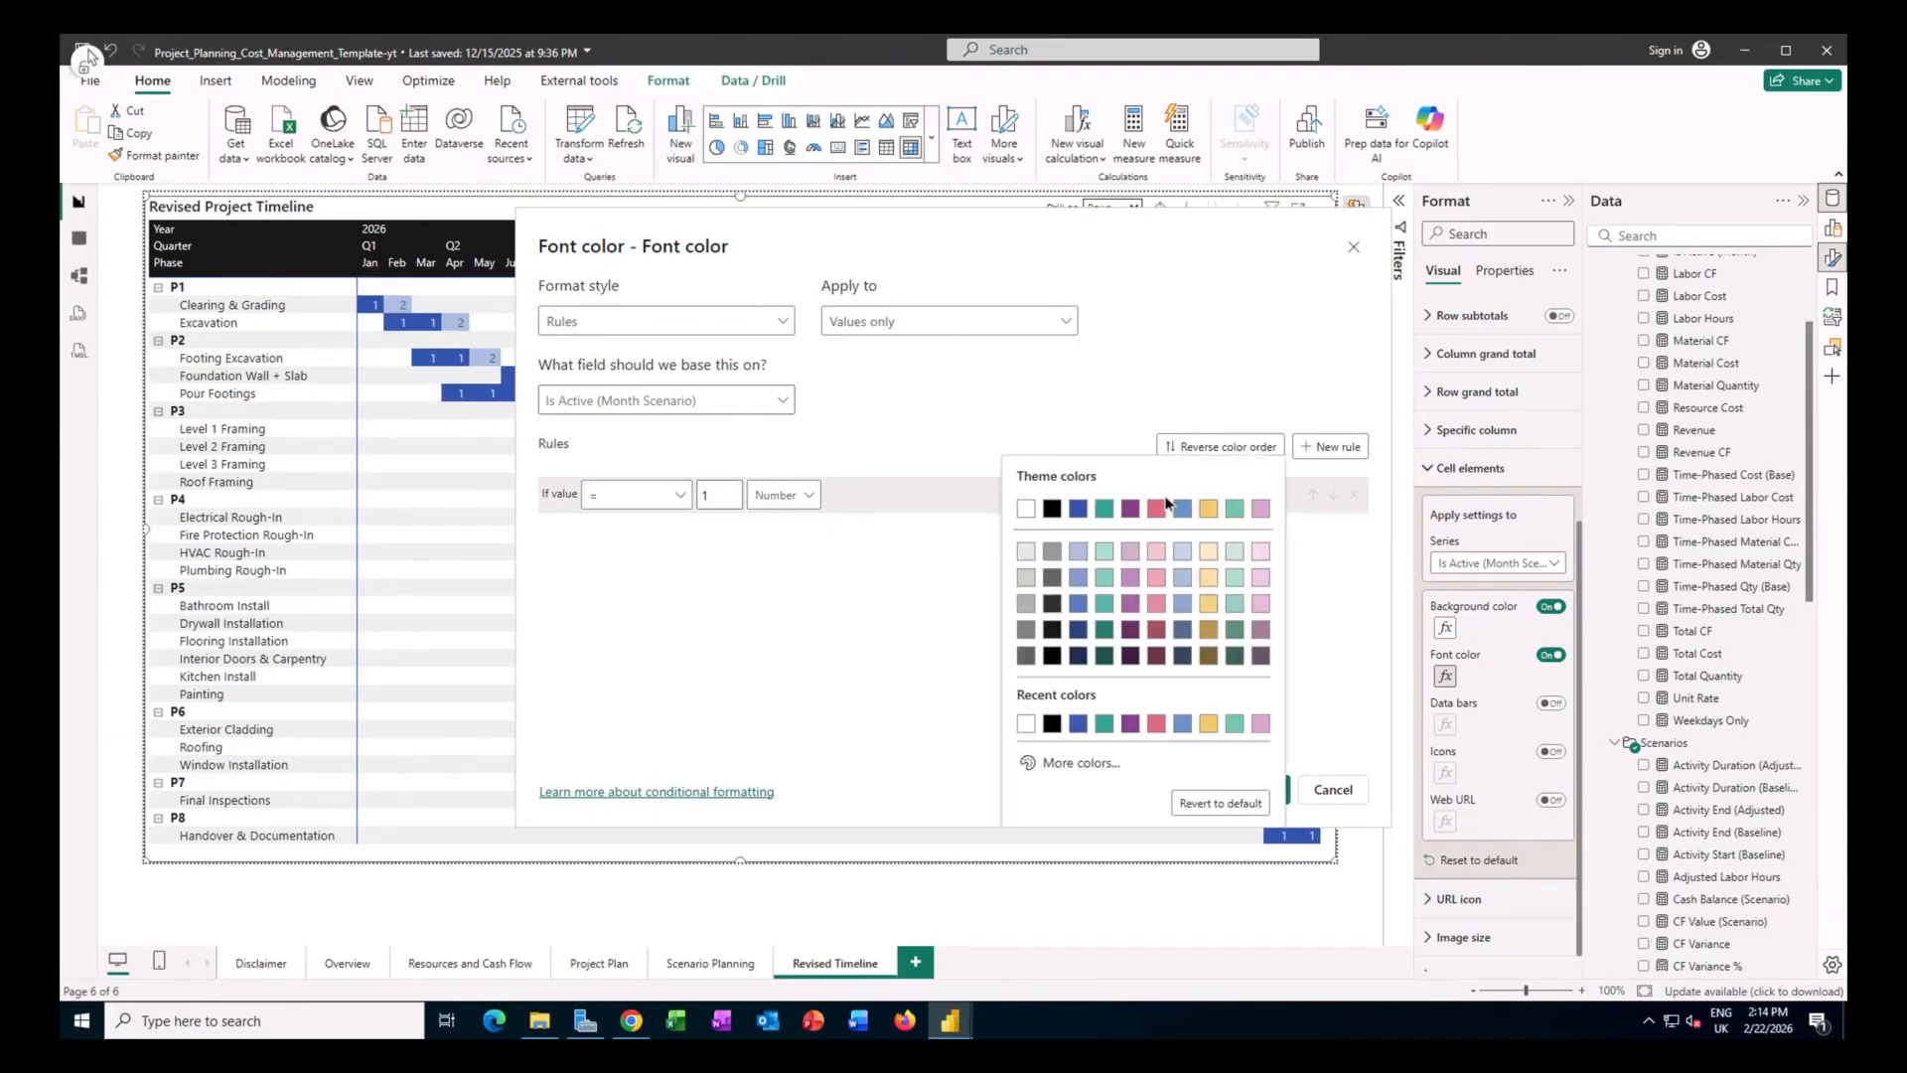
{"action": "left_click", "coordinate": [1079, 511]}
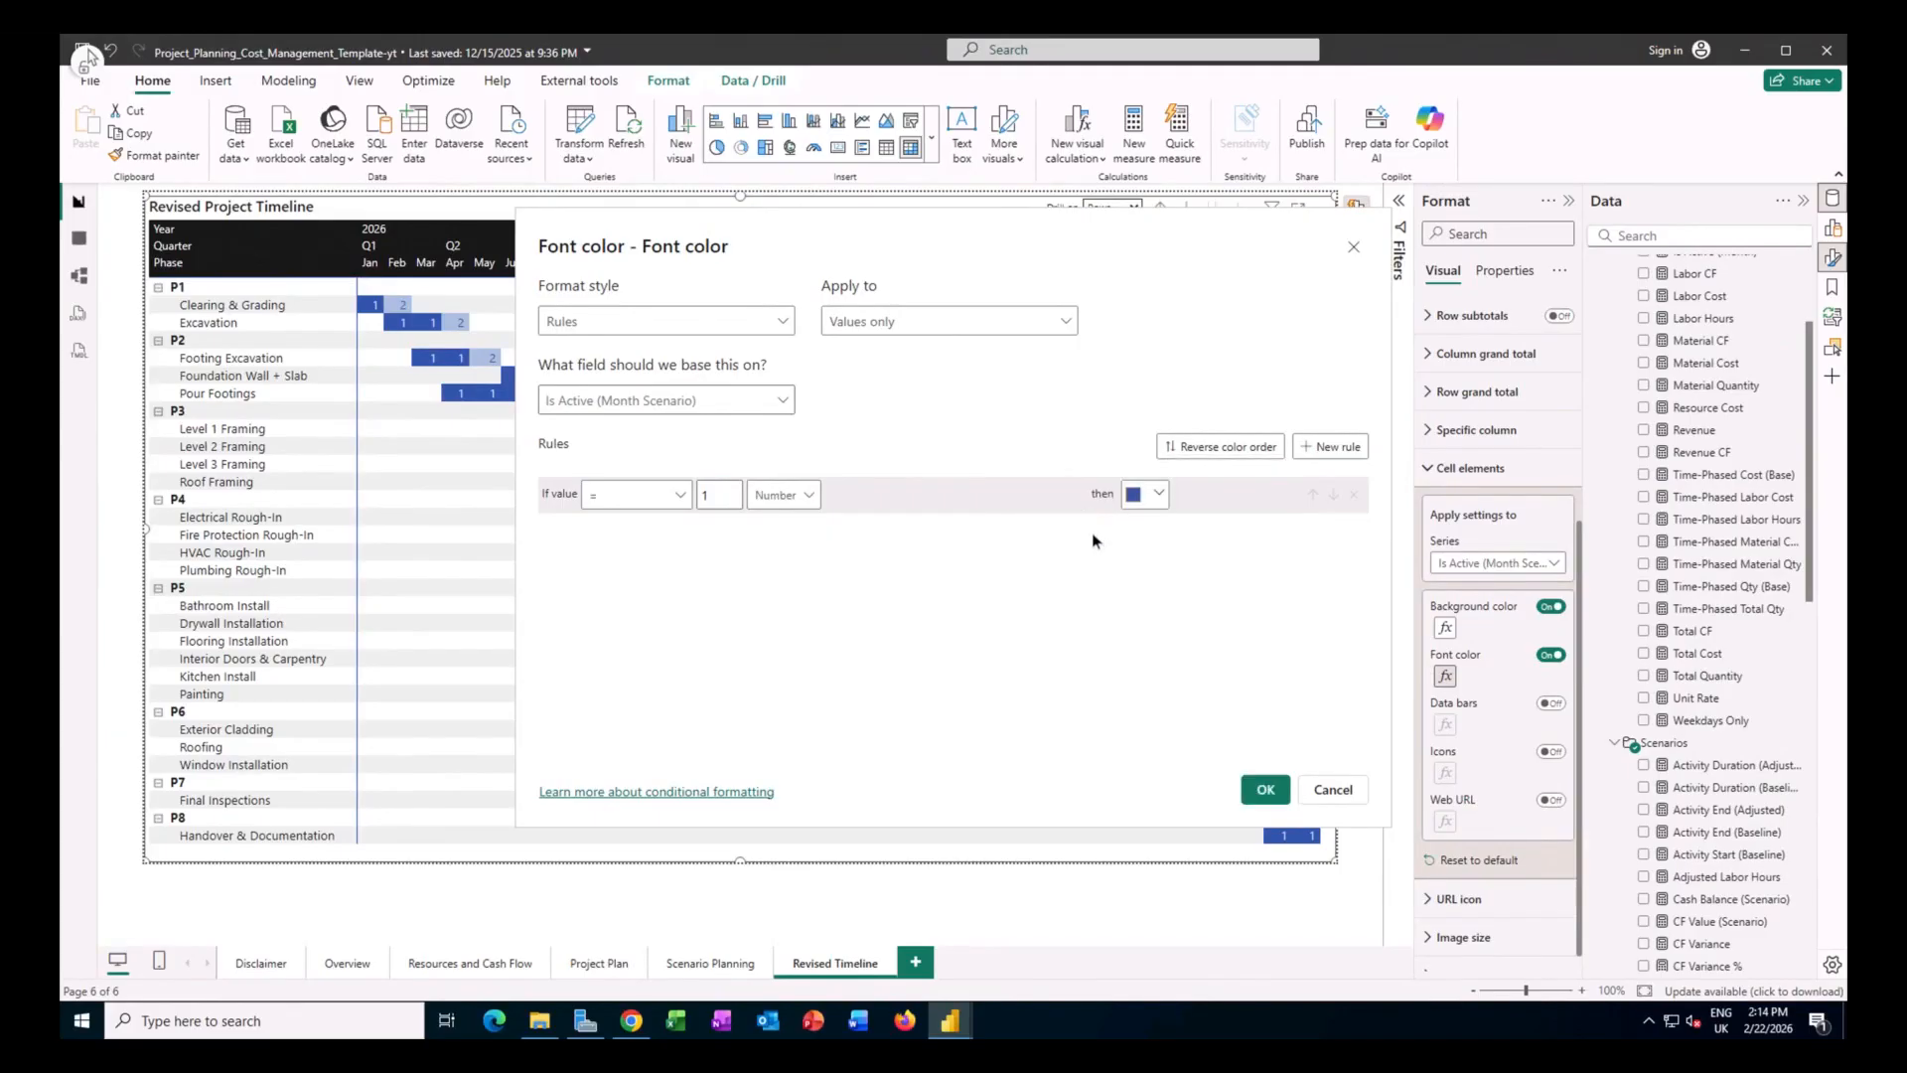
Add a second font color rule giving values equal to the number 2 the same light blue as their background, and apply the rules.
{"action": "left_click", "coordinate": [1318, 449]}
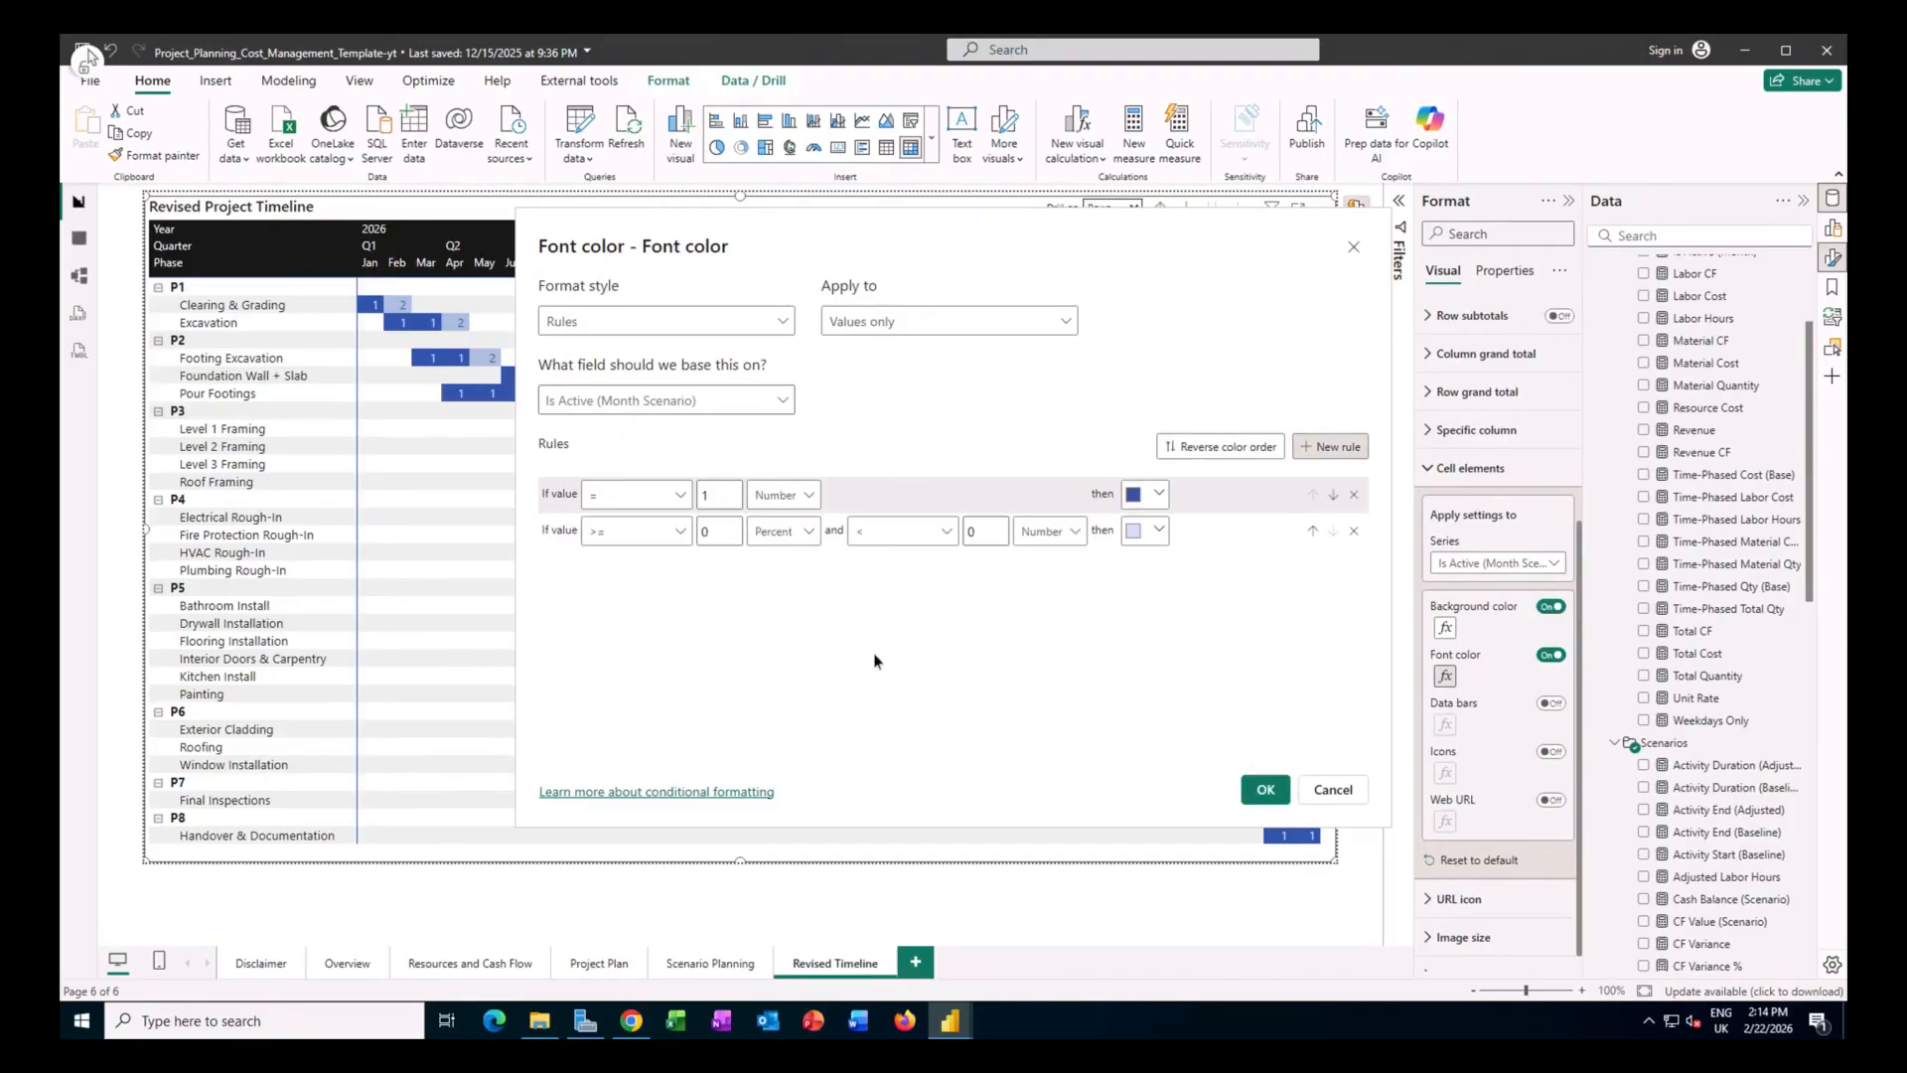
{"action": "left_click", "coordinate": [629, 537]}
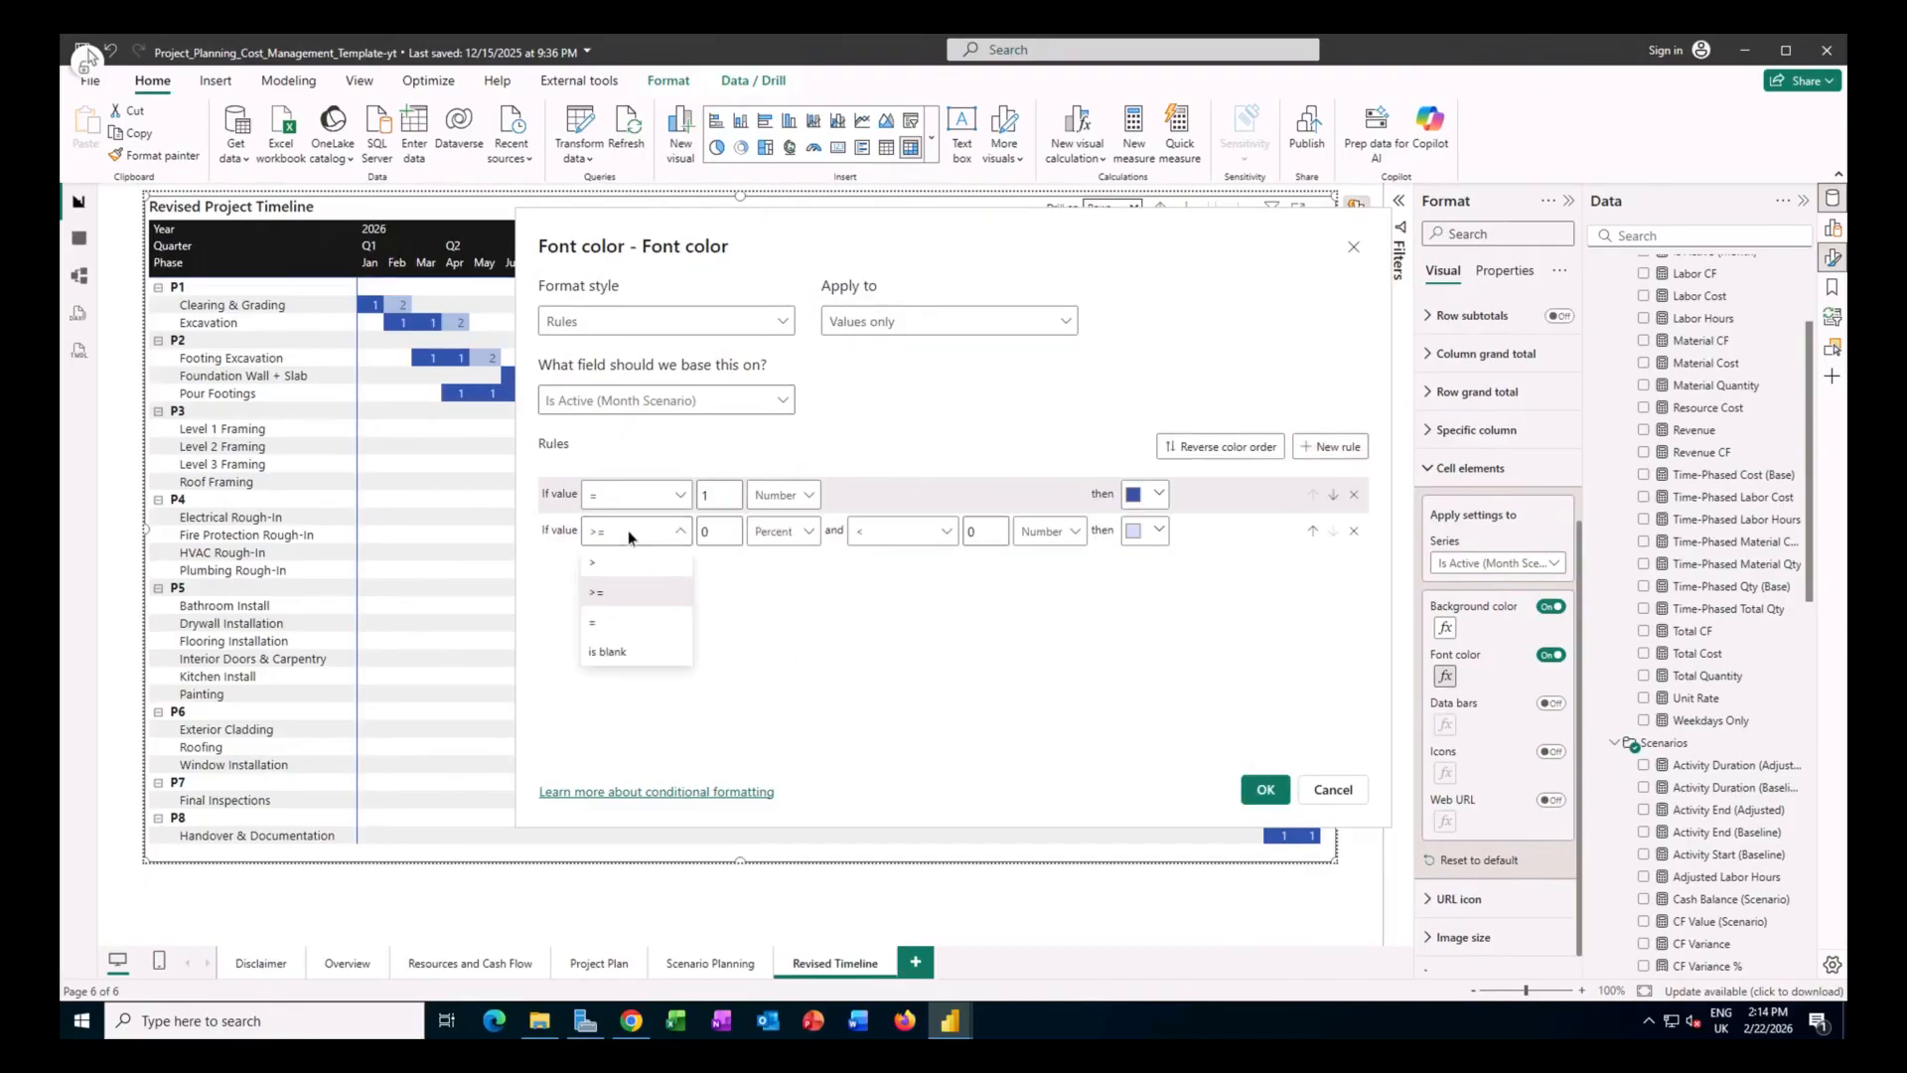
{"action": "left_click", "coordinate": [610, 626]}
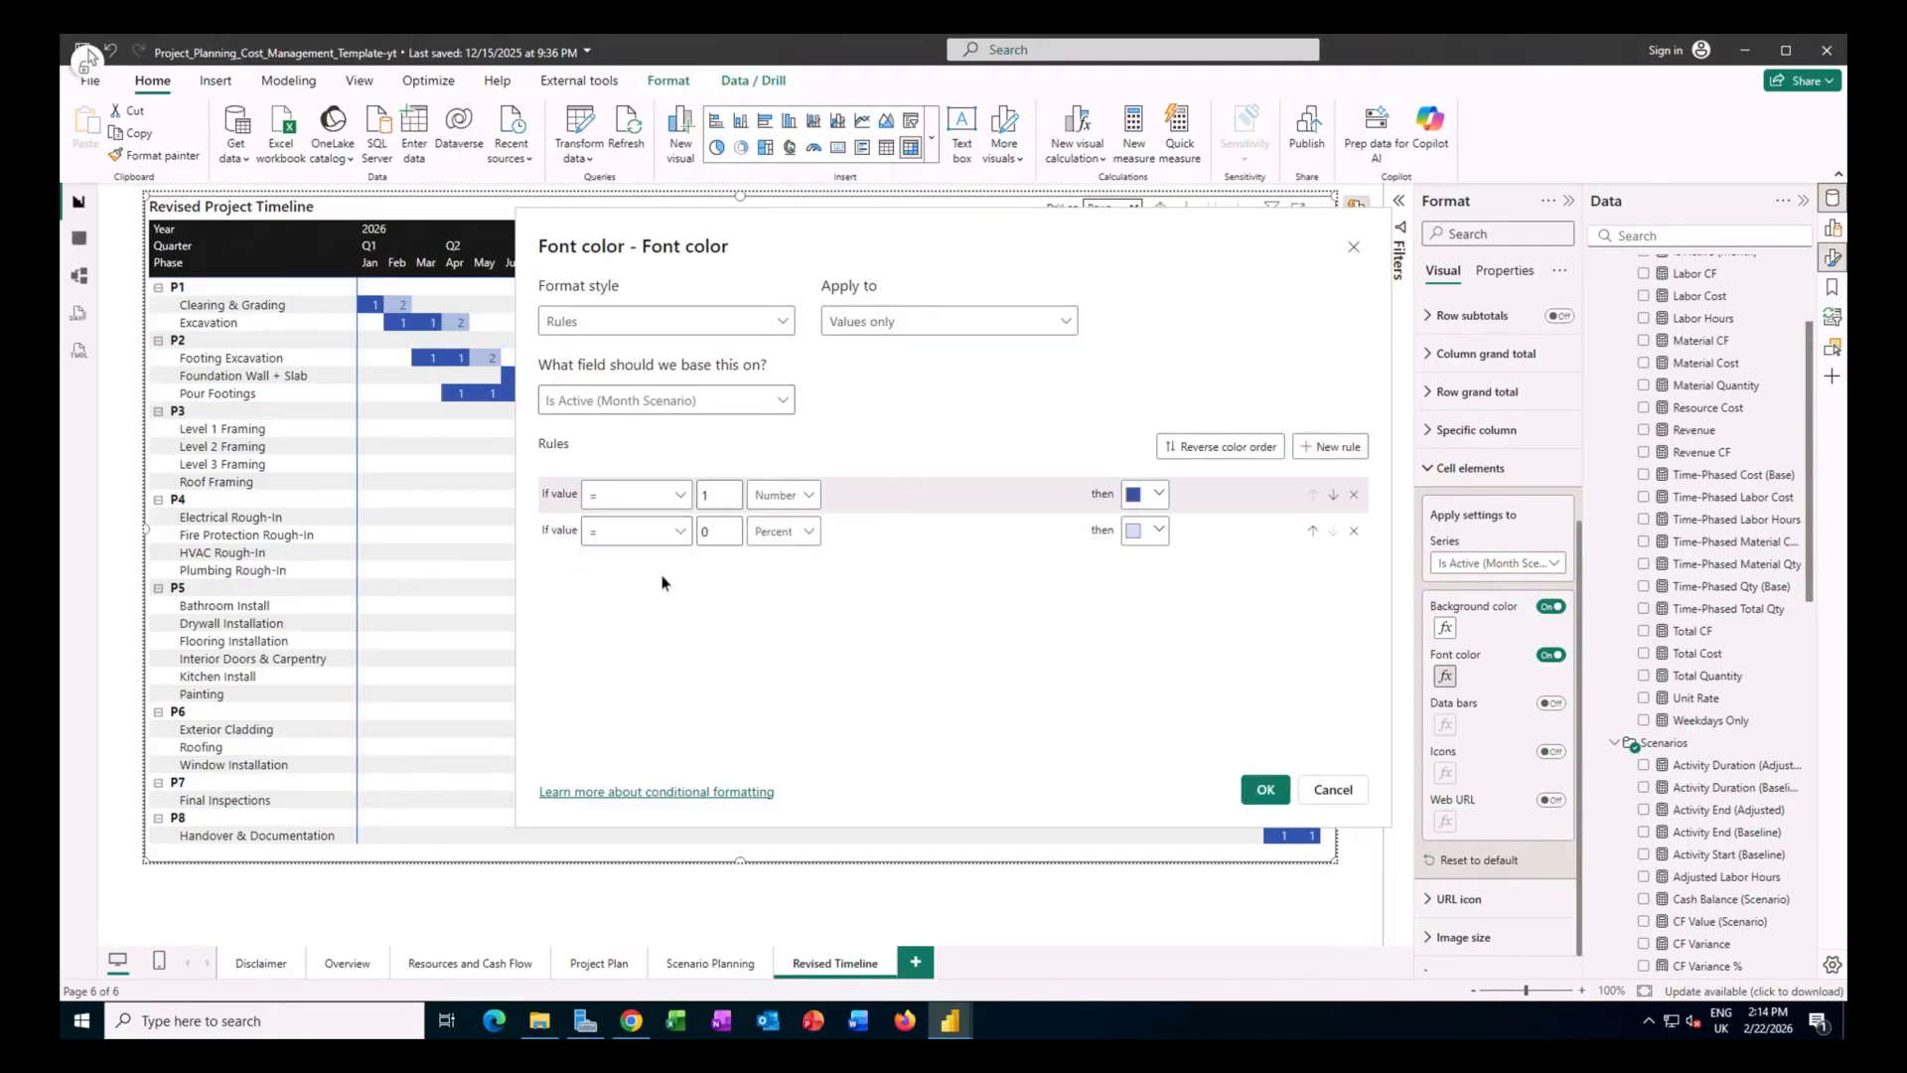
{"action": "double_click", "coordinate": [707, 534]}
{"action": "type", "text": "2"}
{"action": "left_click", "coordinate": [791, 532]}
{"action": "left_click", "coordinate": [787, 563]}
{"action": "left_click", "coordinate": [1132, 535]}
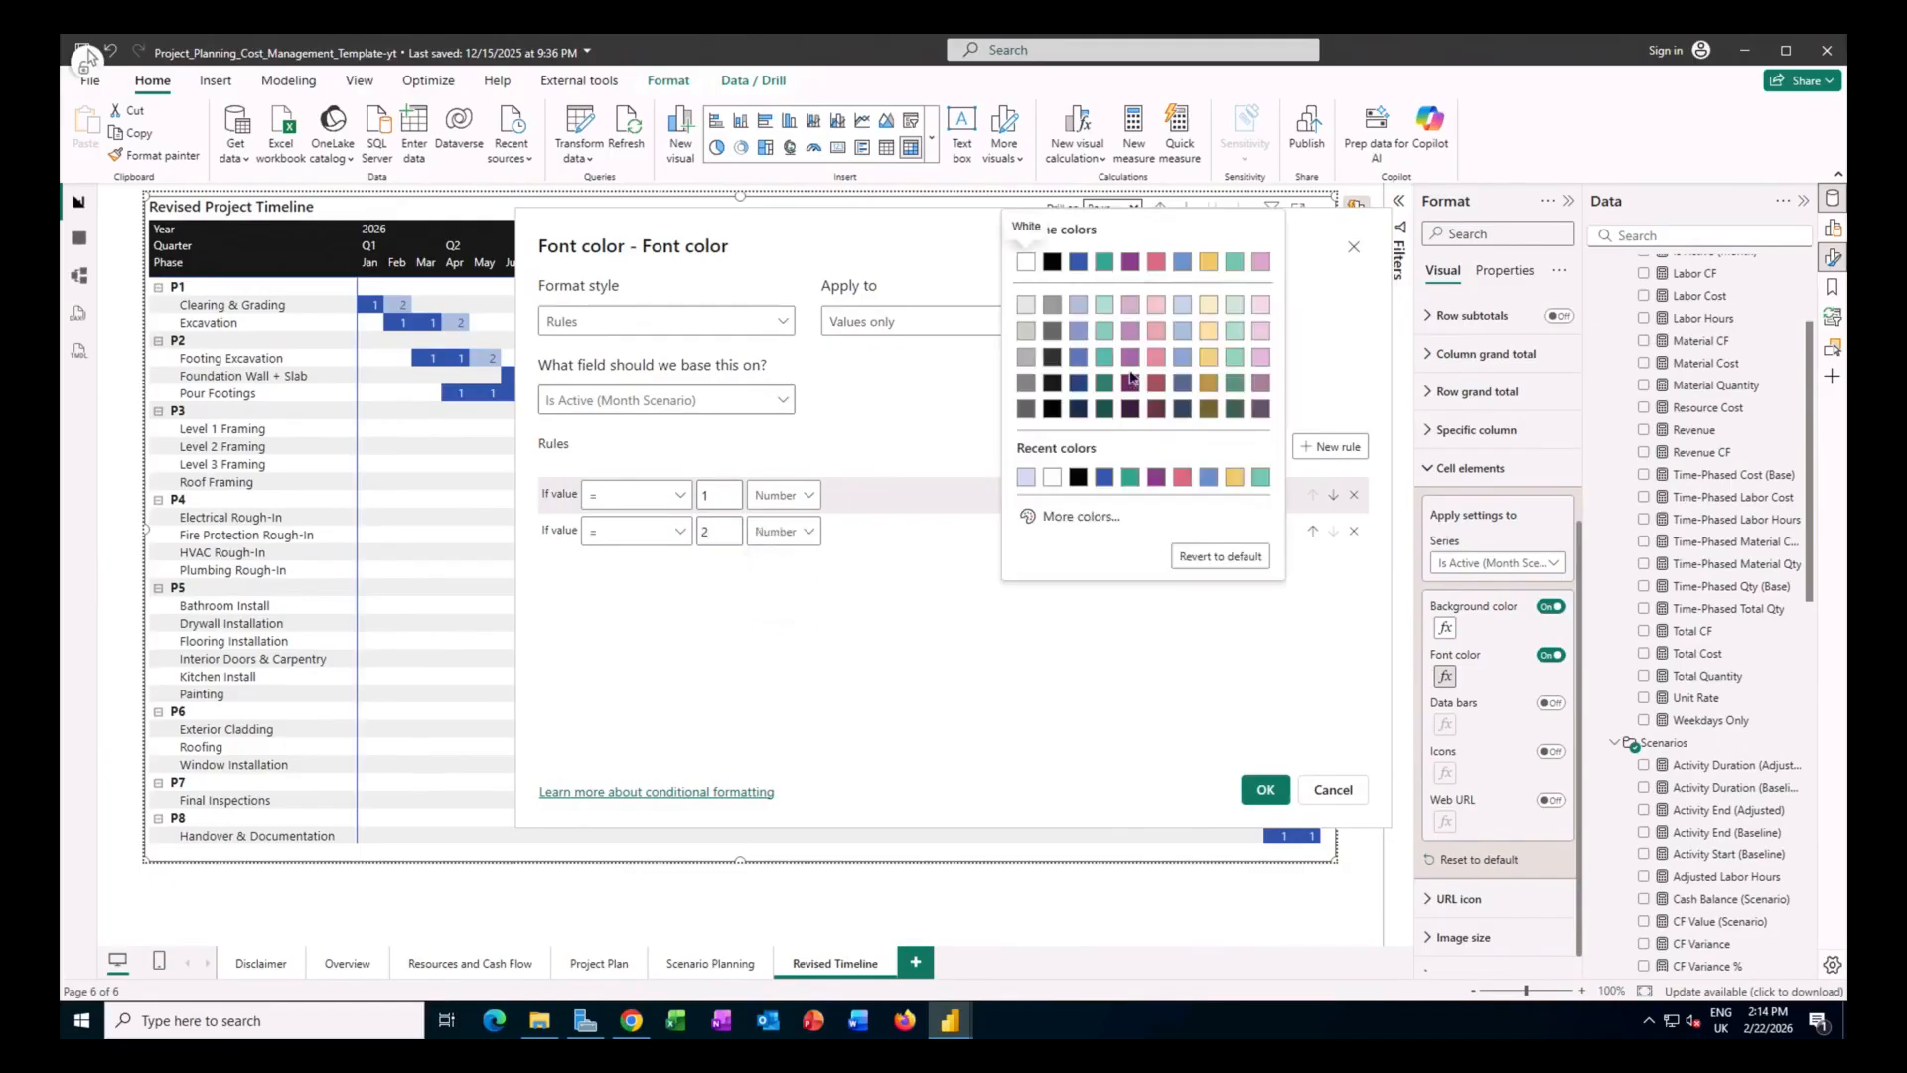
{"action": "left_click", "coordinate": [1079, 306]}
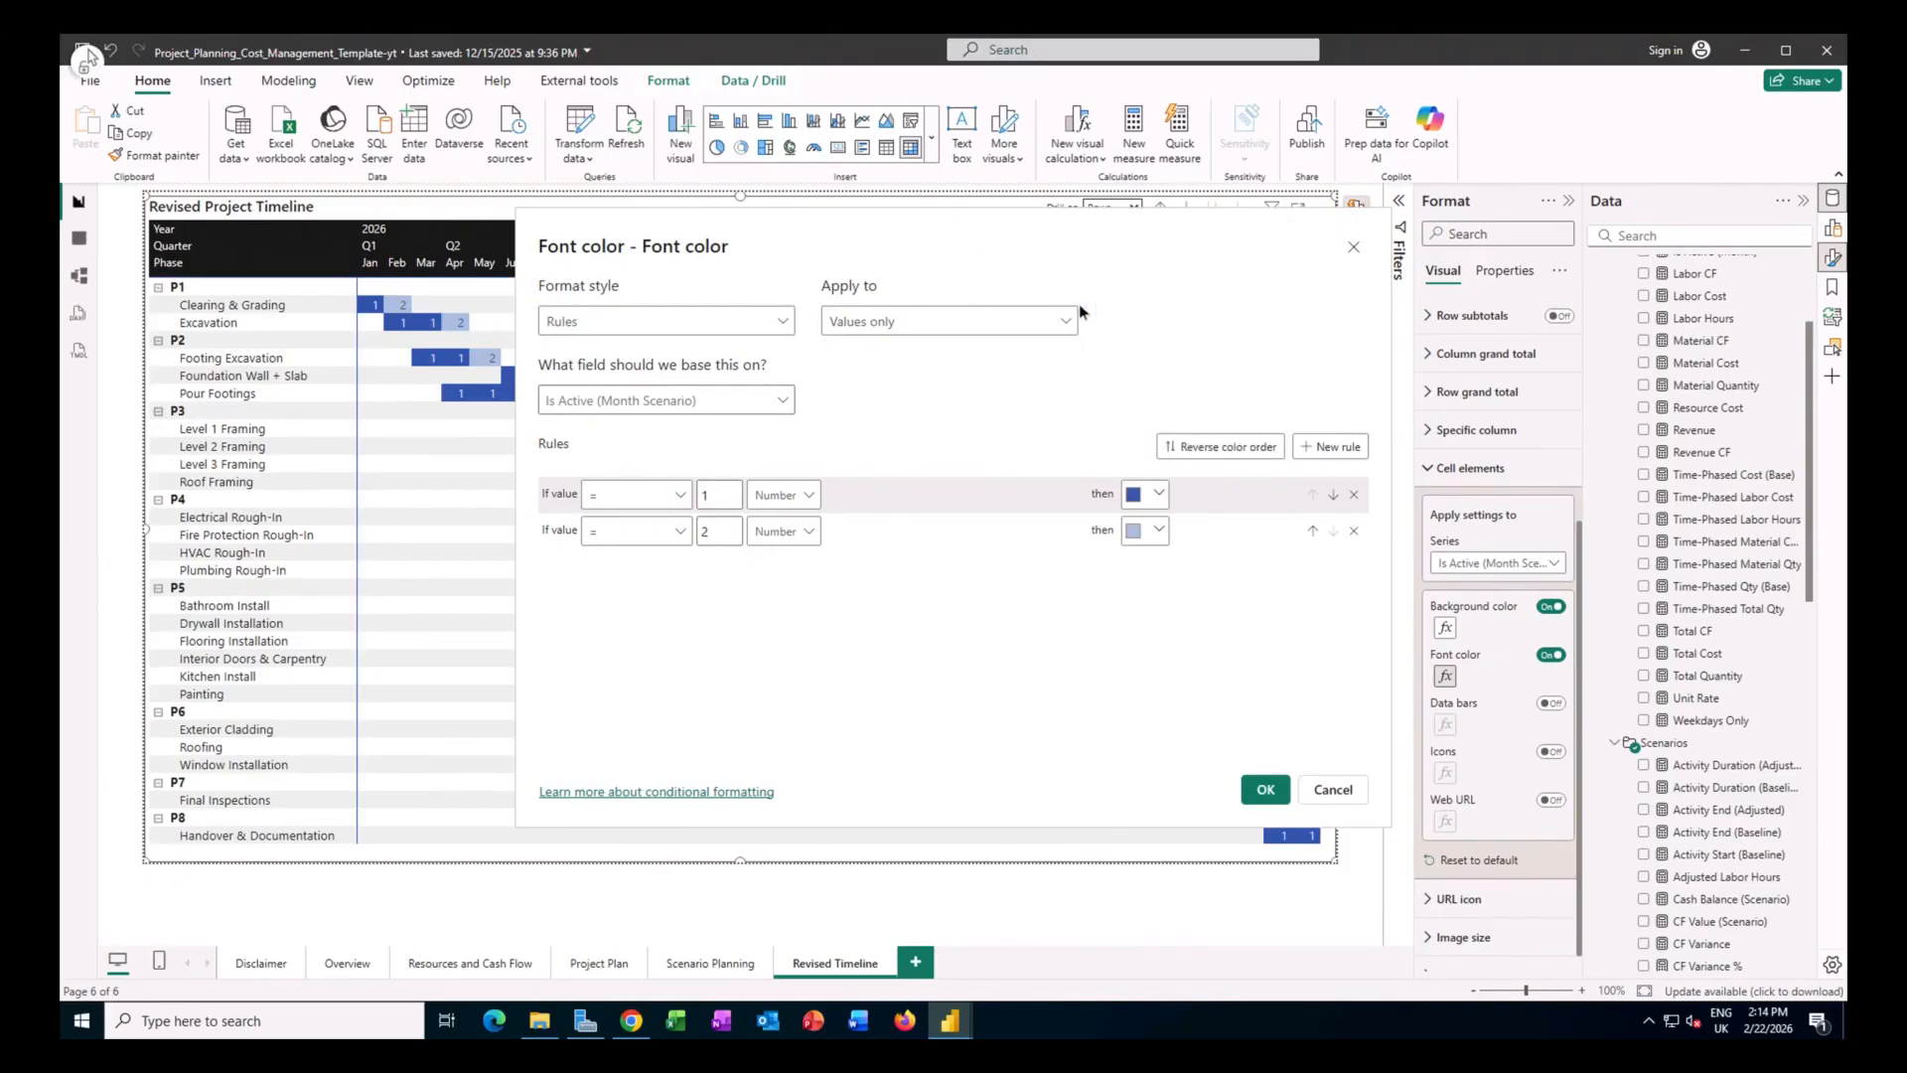
{"action": "left_click", "coordinate": [1267, 792]}
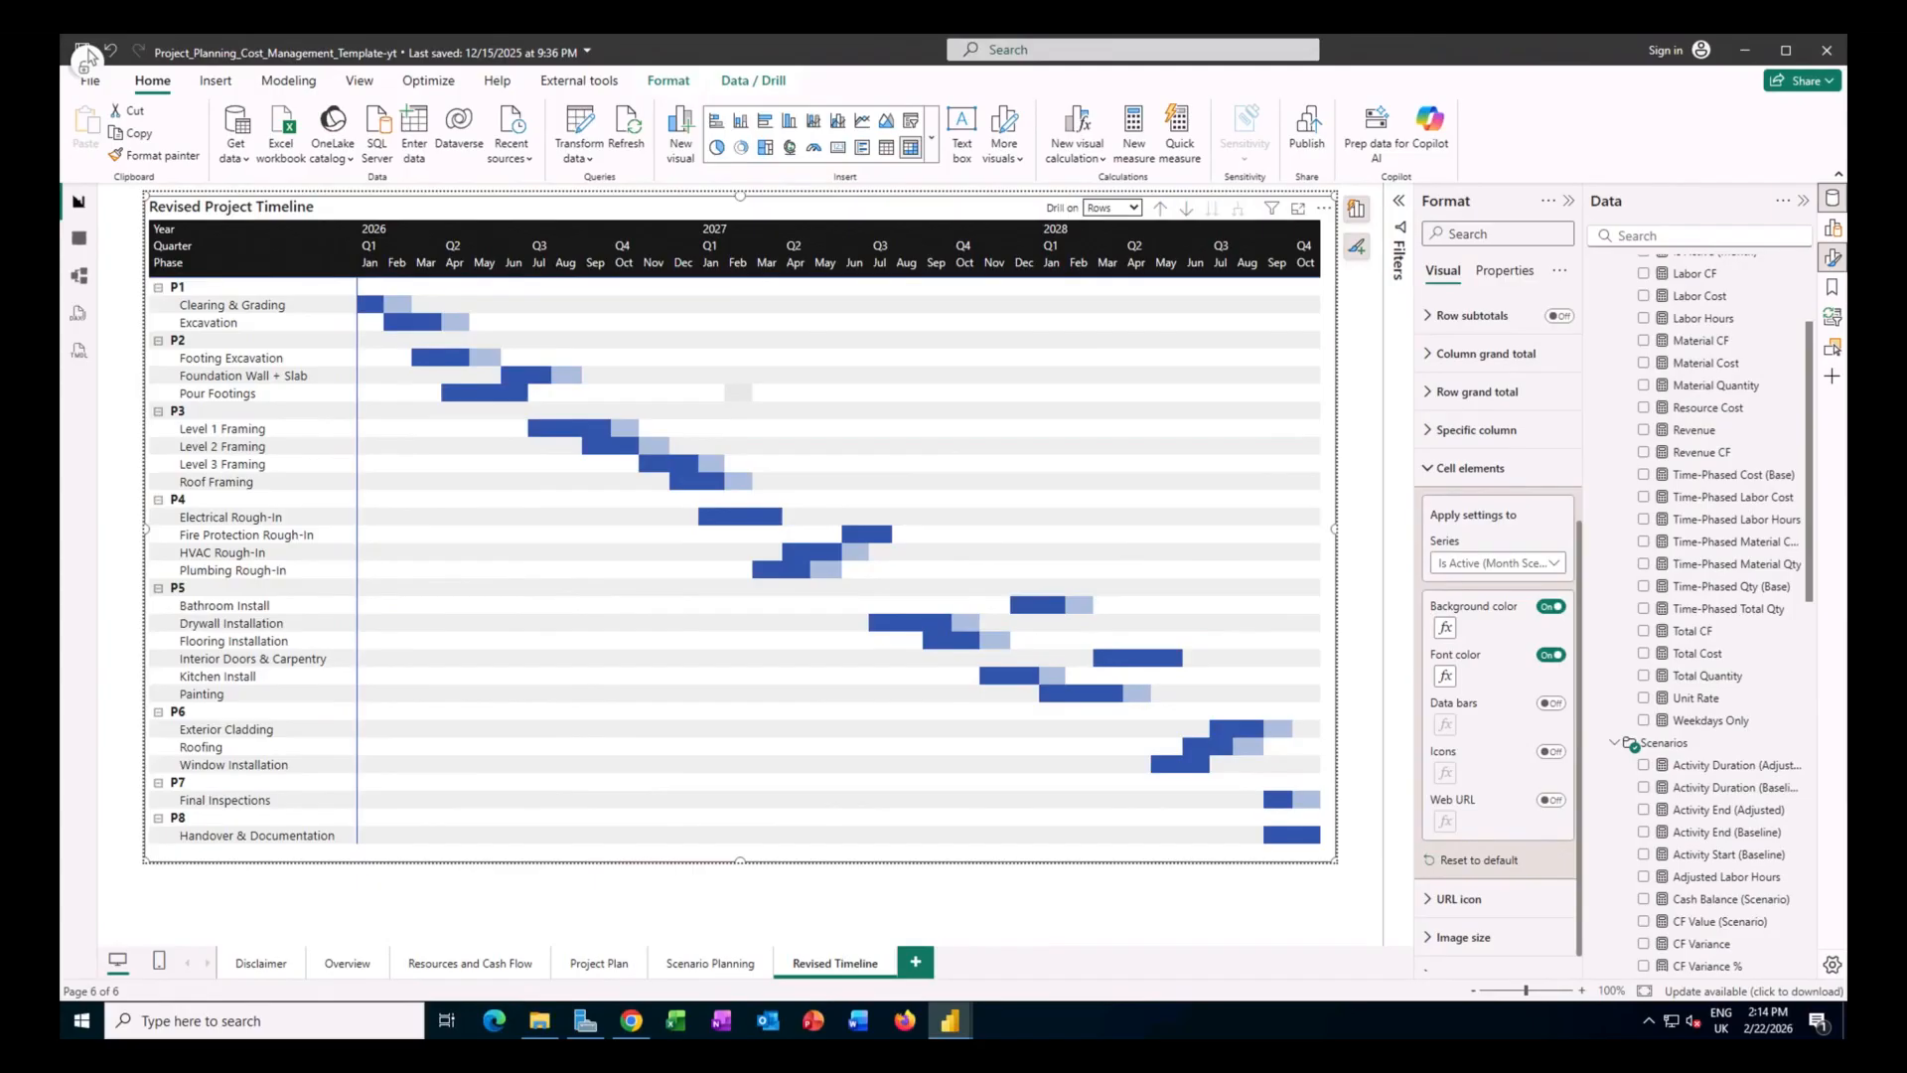
Deselect the Revised Project Timeline matrix and open the Scenario Planning report page.
{"action": "left_click", "coordinate": [1018, 889]}
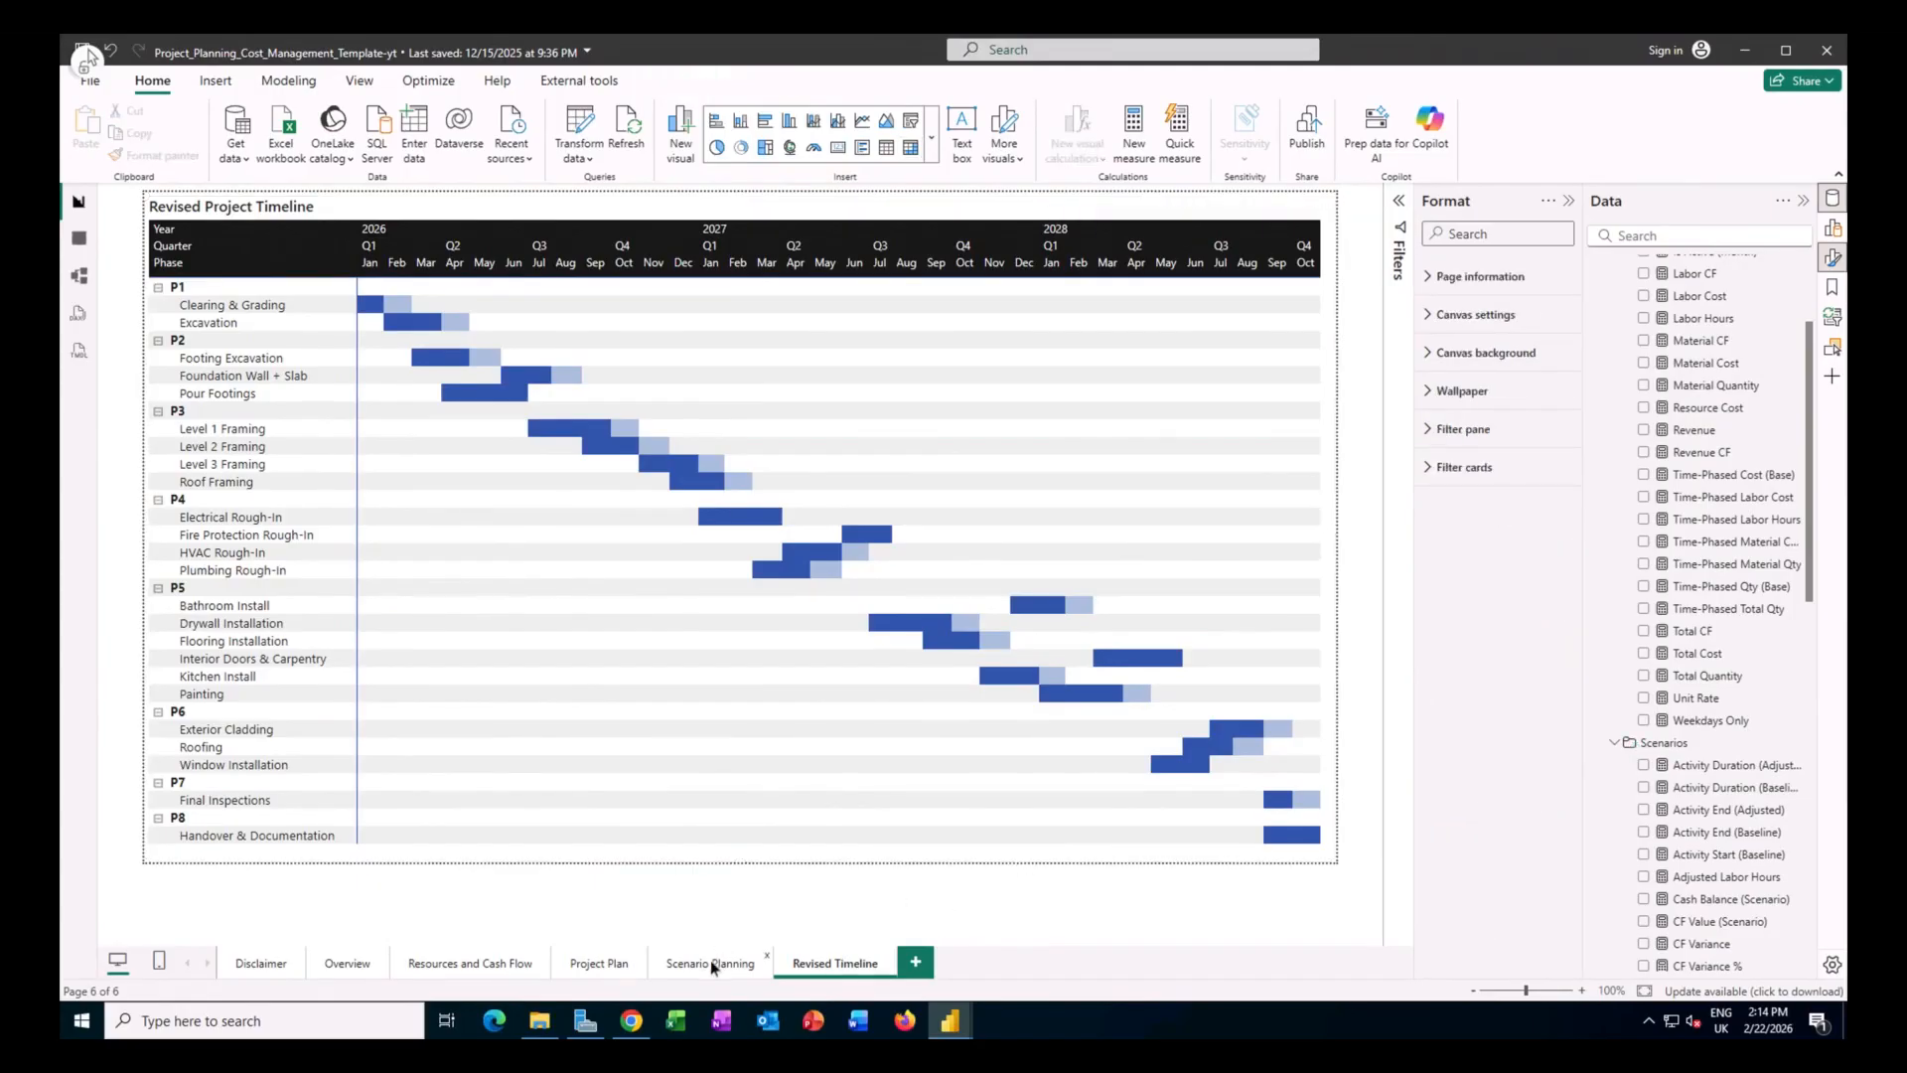
{"action": "left_click", "coordinate": [711, 960]}
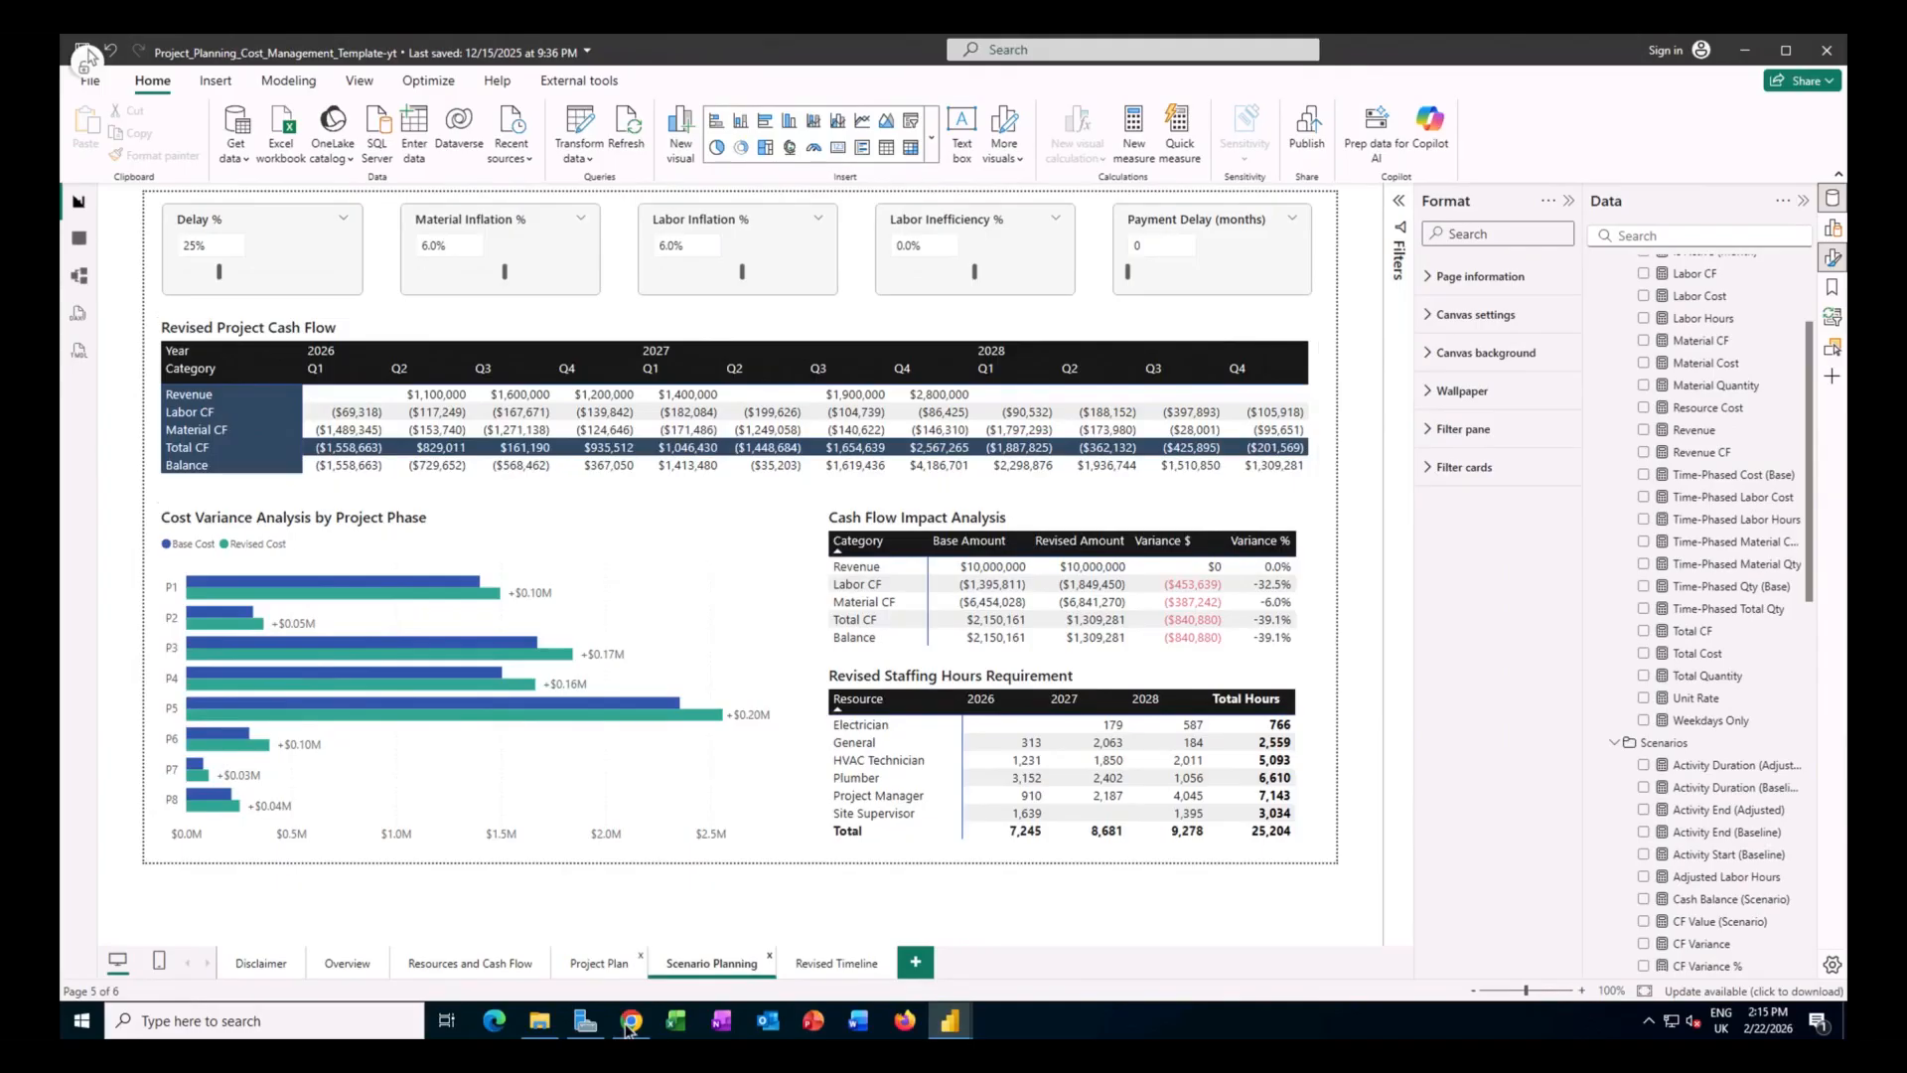
Switch to the tutorial in Chrome and study the Step 7e scenario rules and the full Time-Phased Qty (Scenario) measure.
{"action": "mouse_move", "coordinate": [627, 1028]}
{"action": "left_click", "coordinate": [642, 938]}
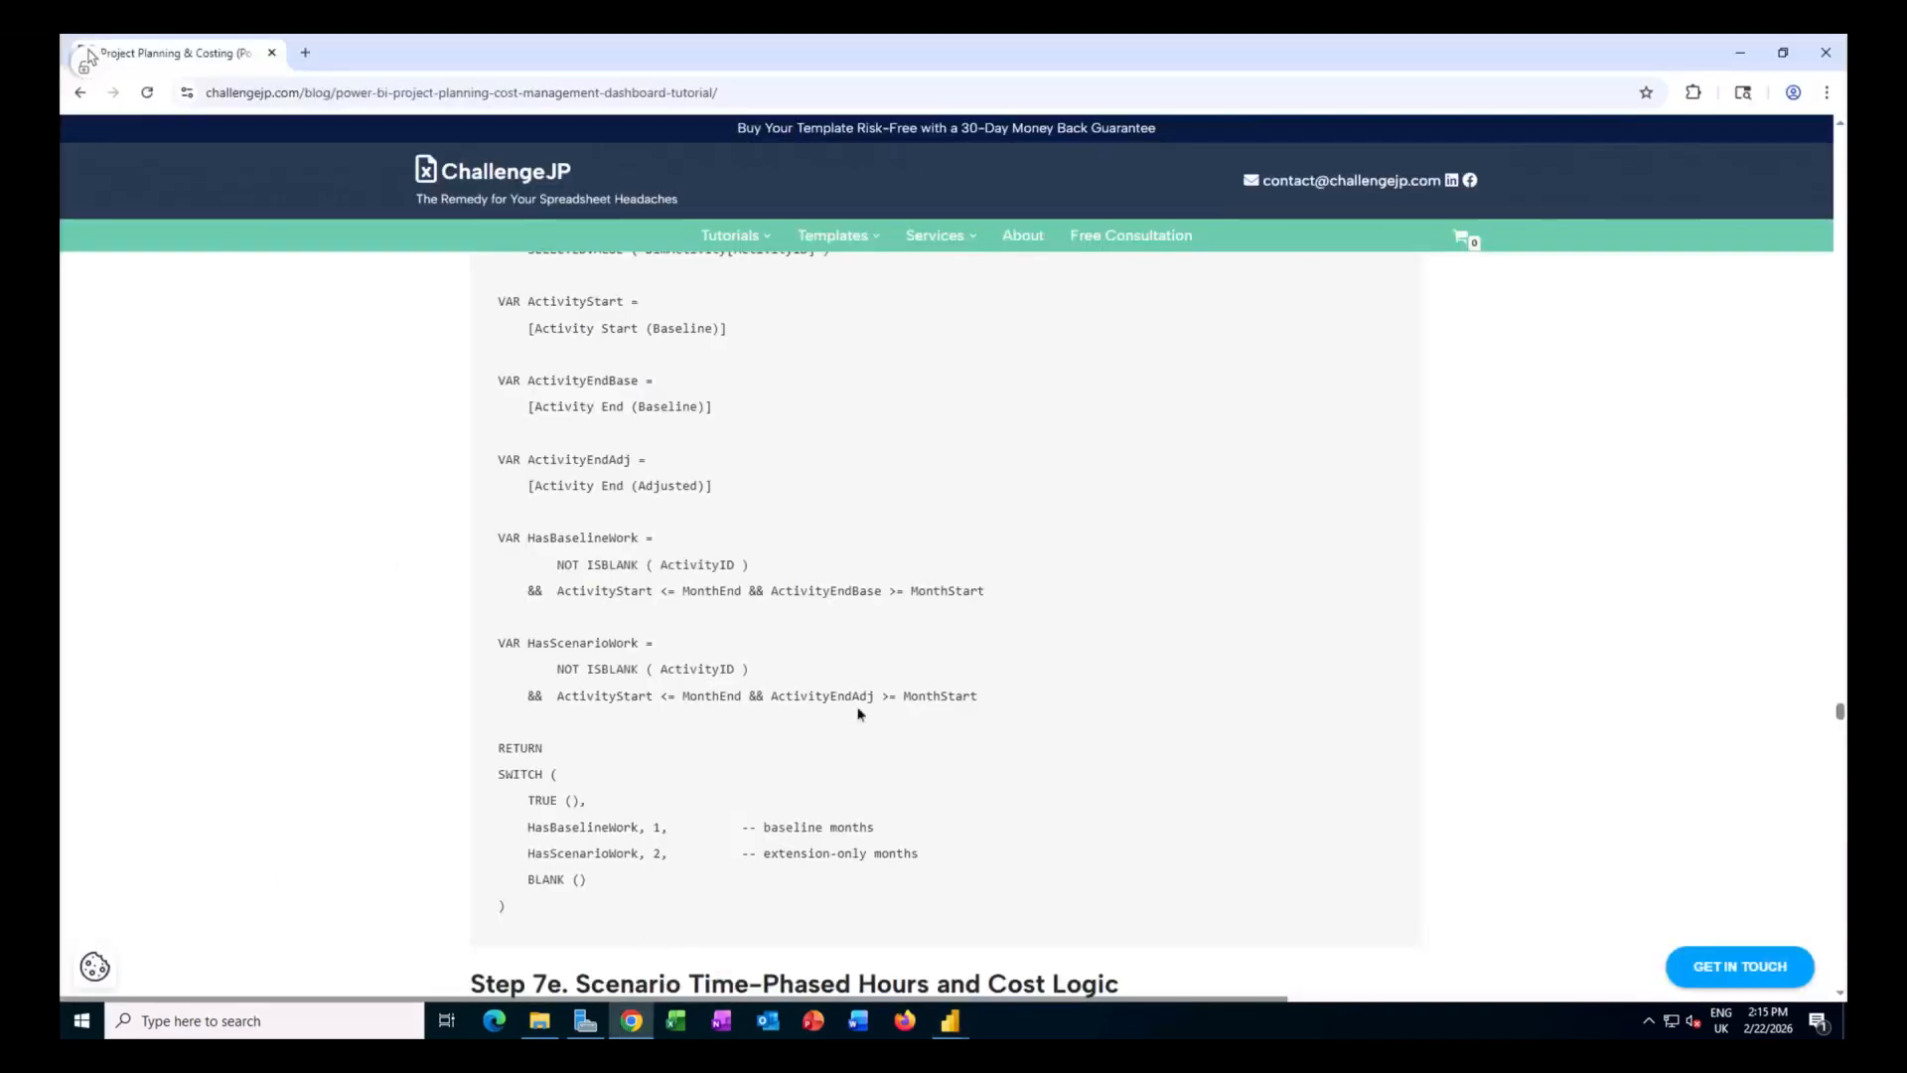
{"action": "scroll", "coordinate": [983, 594], "scroll_direction": "down", "scroll_amount": 6}
{"action": "scroll", "coordinate": [985, 602], "scroll_direction": "down", "scroll_amount": 2}
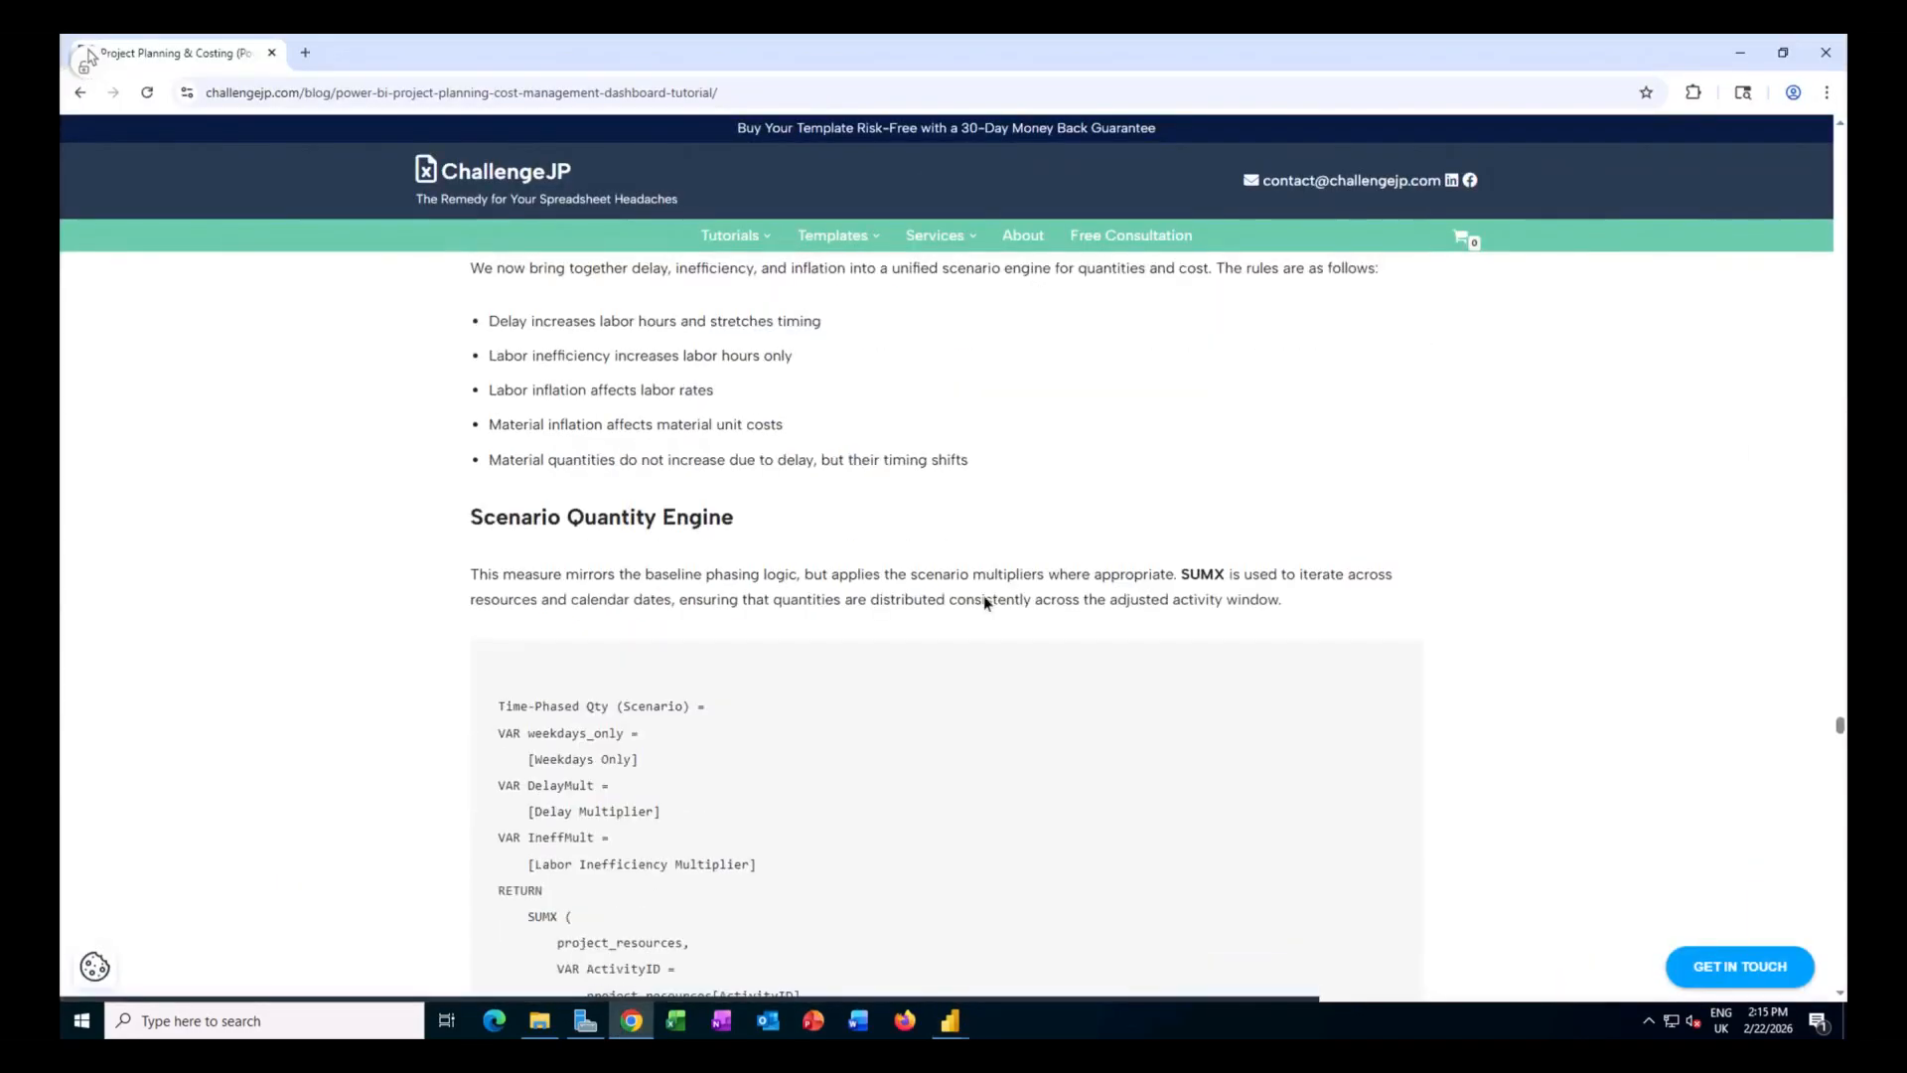
{"action": "scroll", "coordinate": [984, 600], "scroll_direction": "down", "scroll_amount": 2}
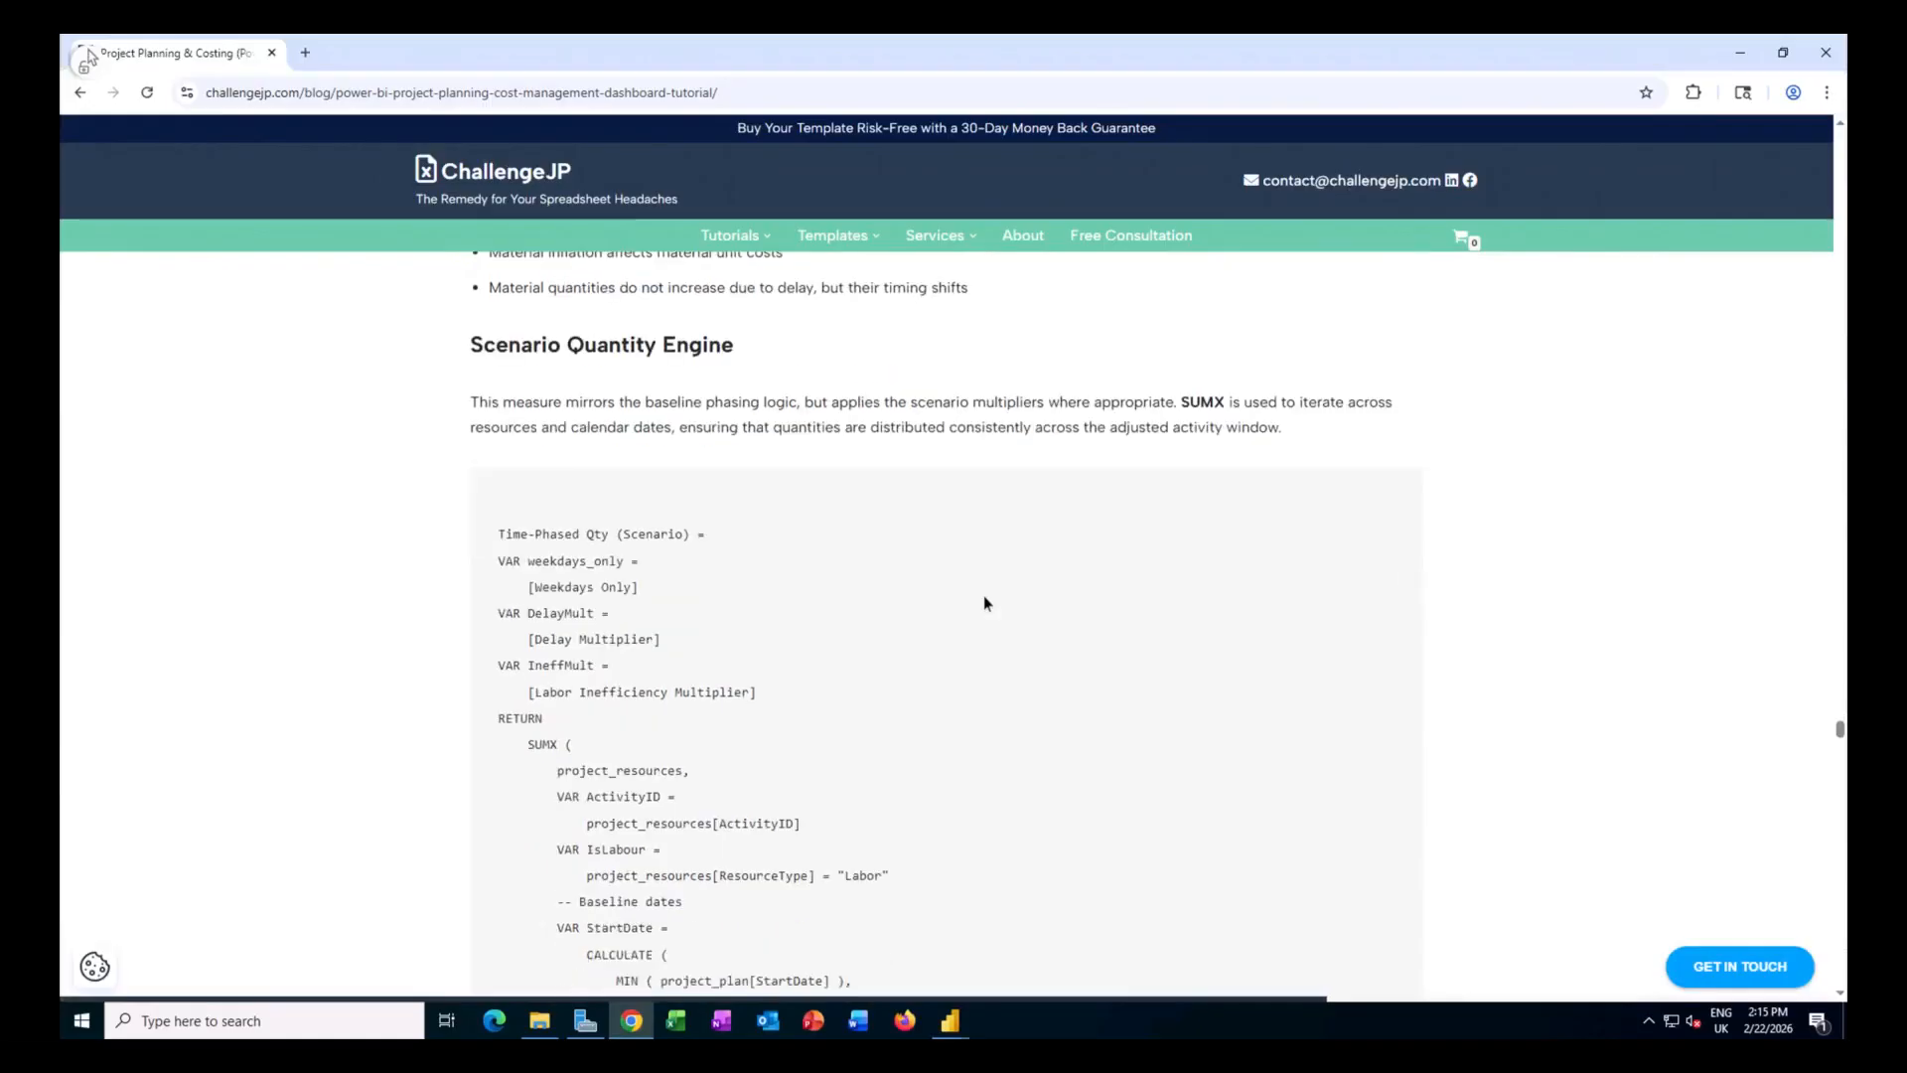
{"action": "scroll", "coordinate": [985, 603], "scroll_direction": "down", "scroll_amount": 1}
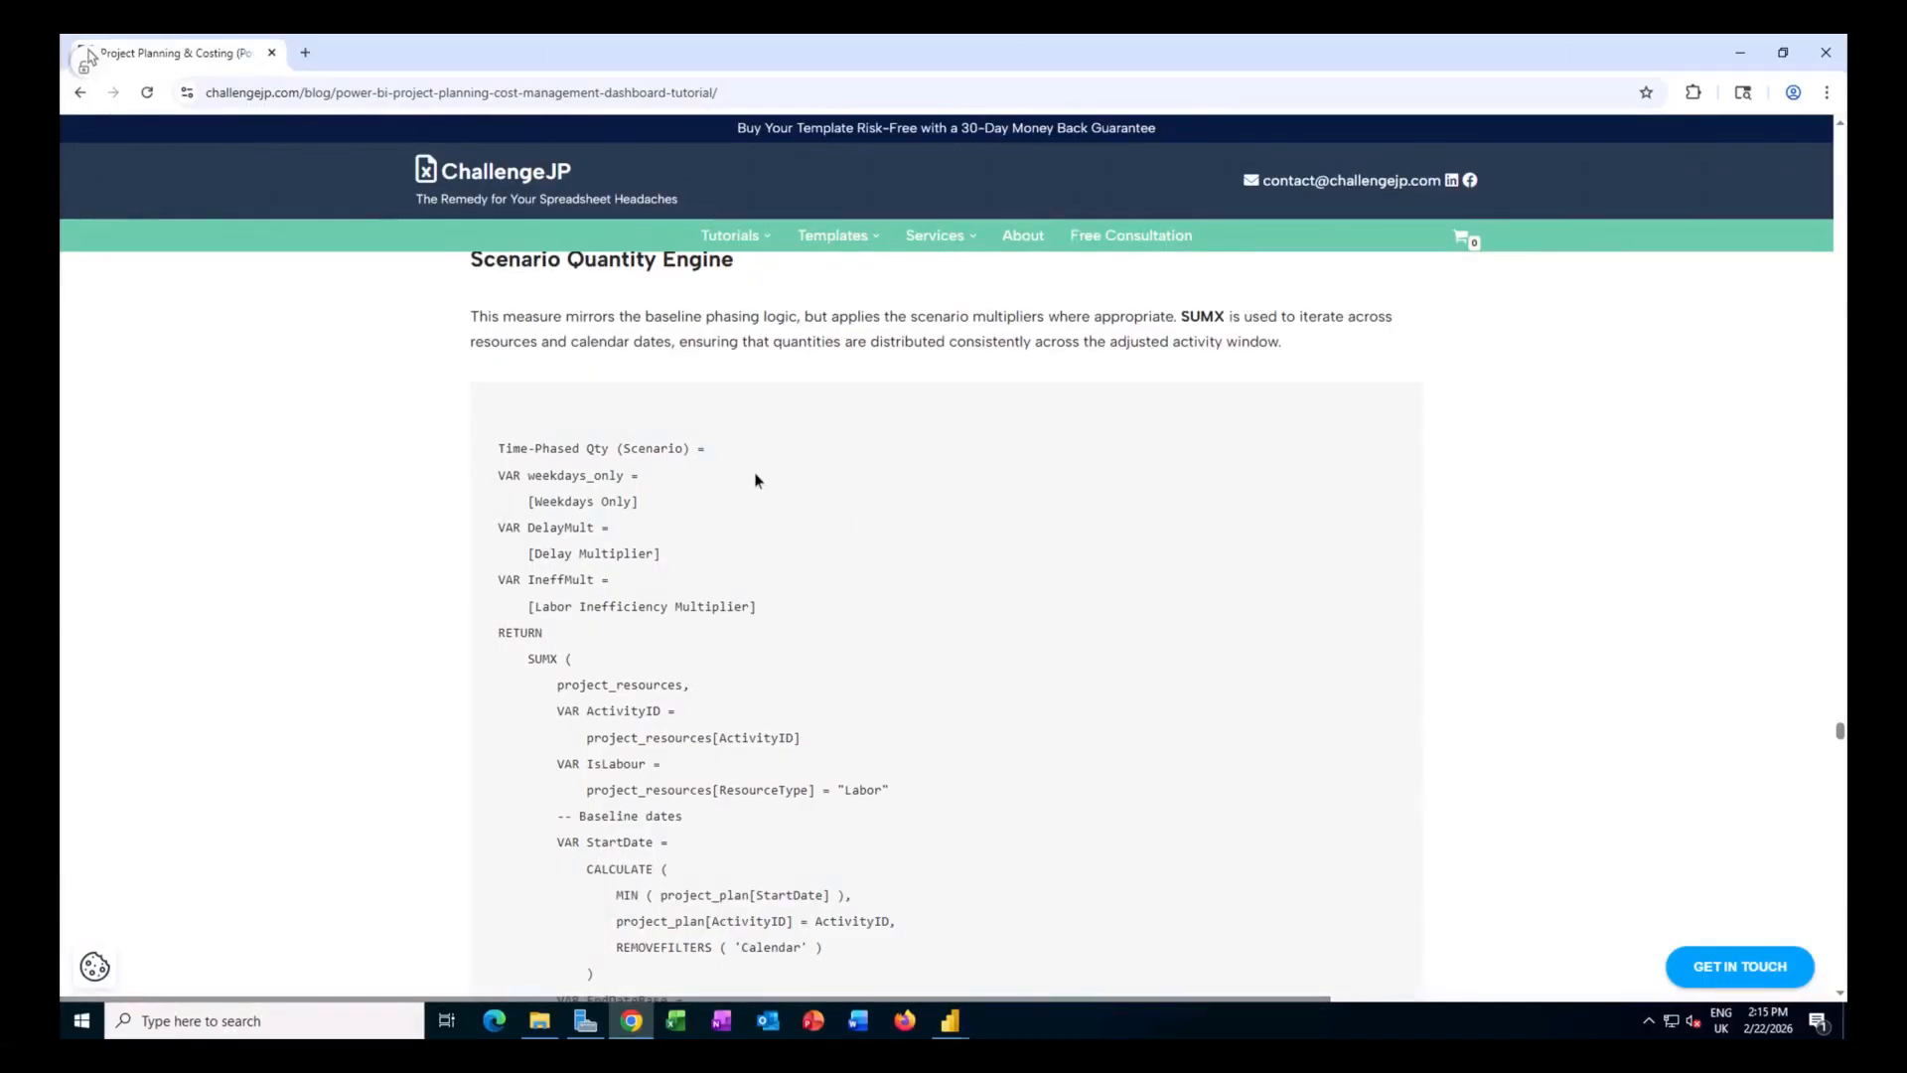
{"action": "scroll", "coordinate": [851, 559], "scroll_direction": "down", "scroll_amount": 1}
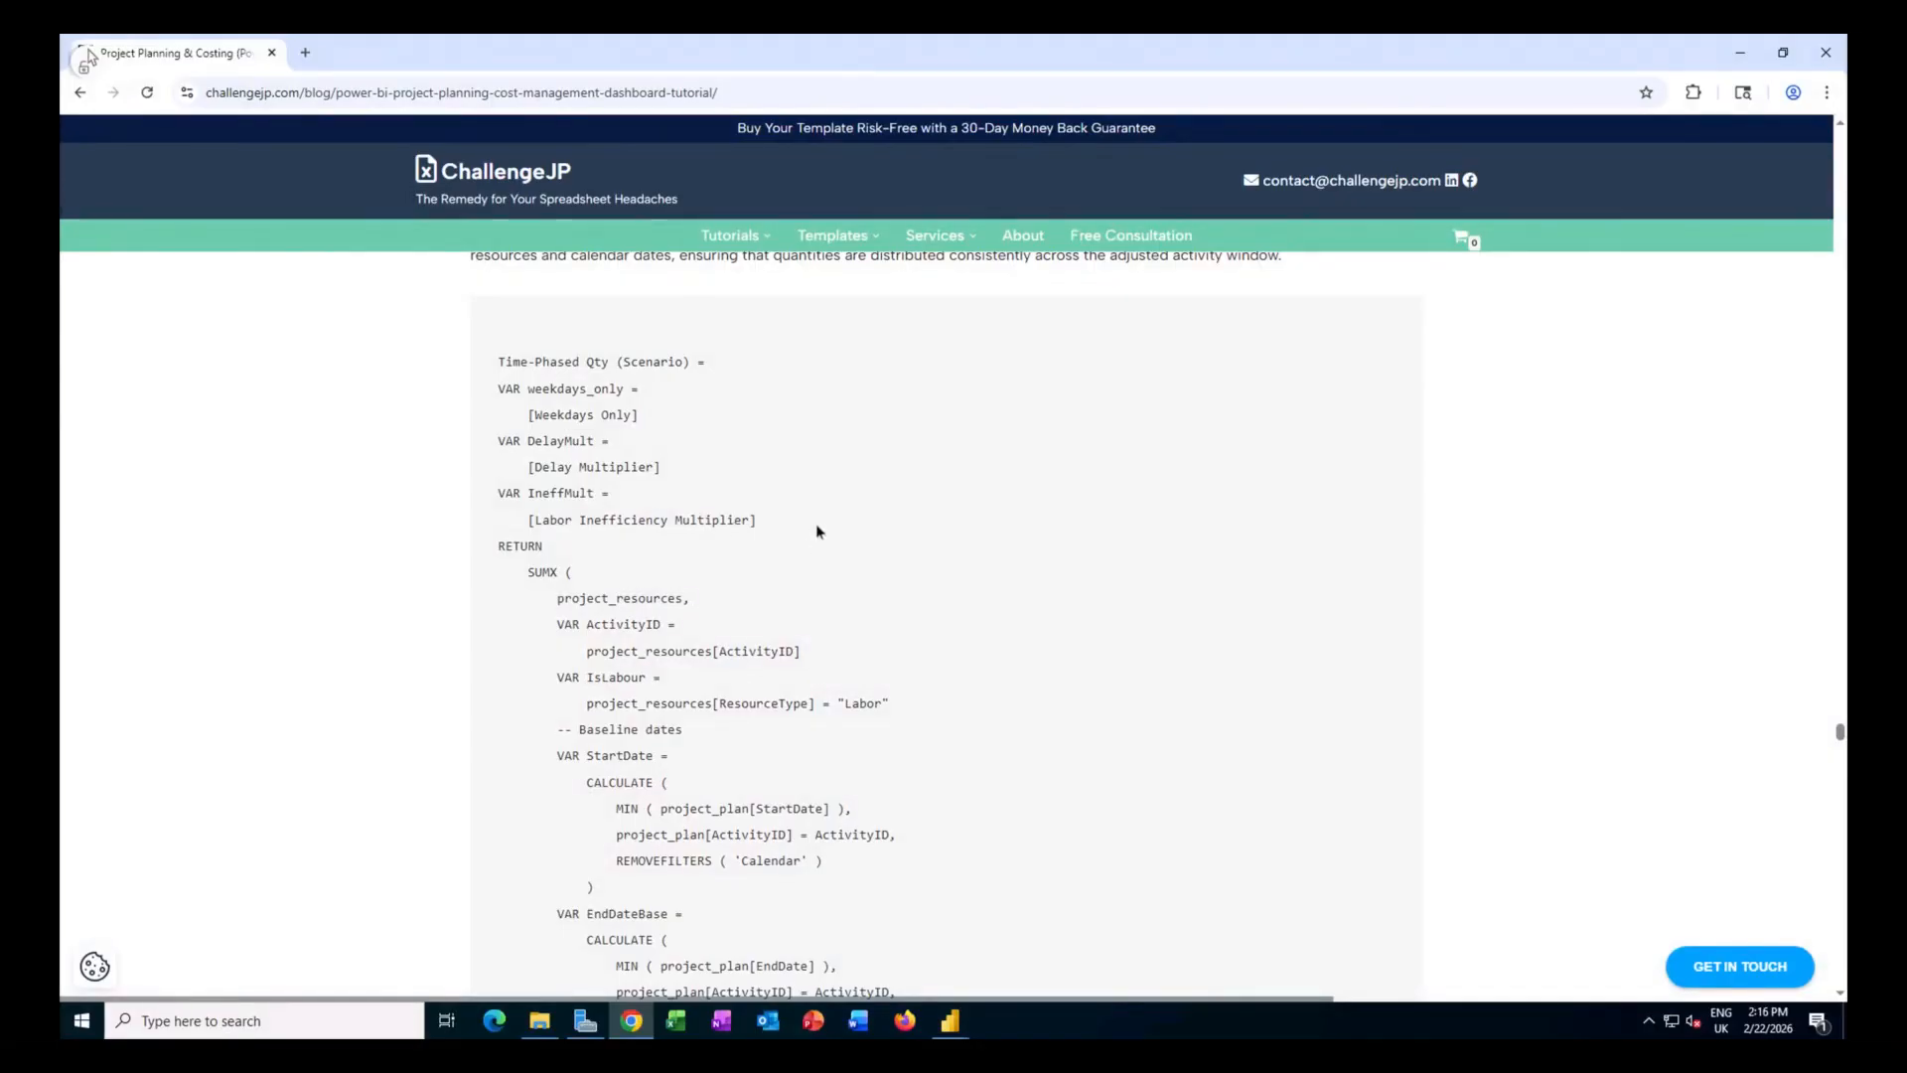
{"action": "scroll", "coordinate": [816, 526], "scroll_direction": "down", "scroll_amount": 1}
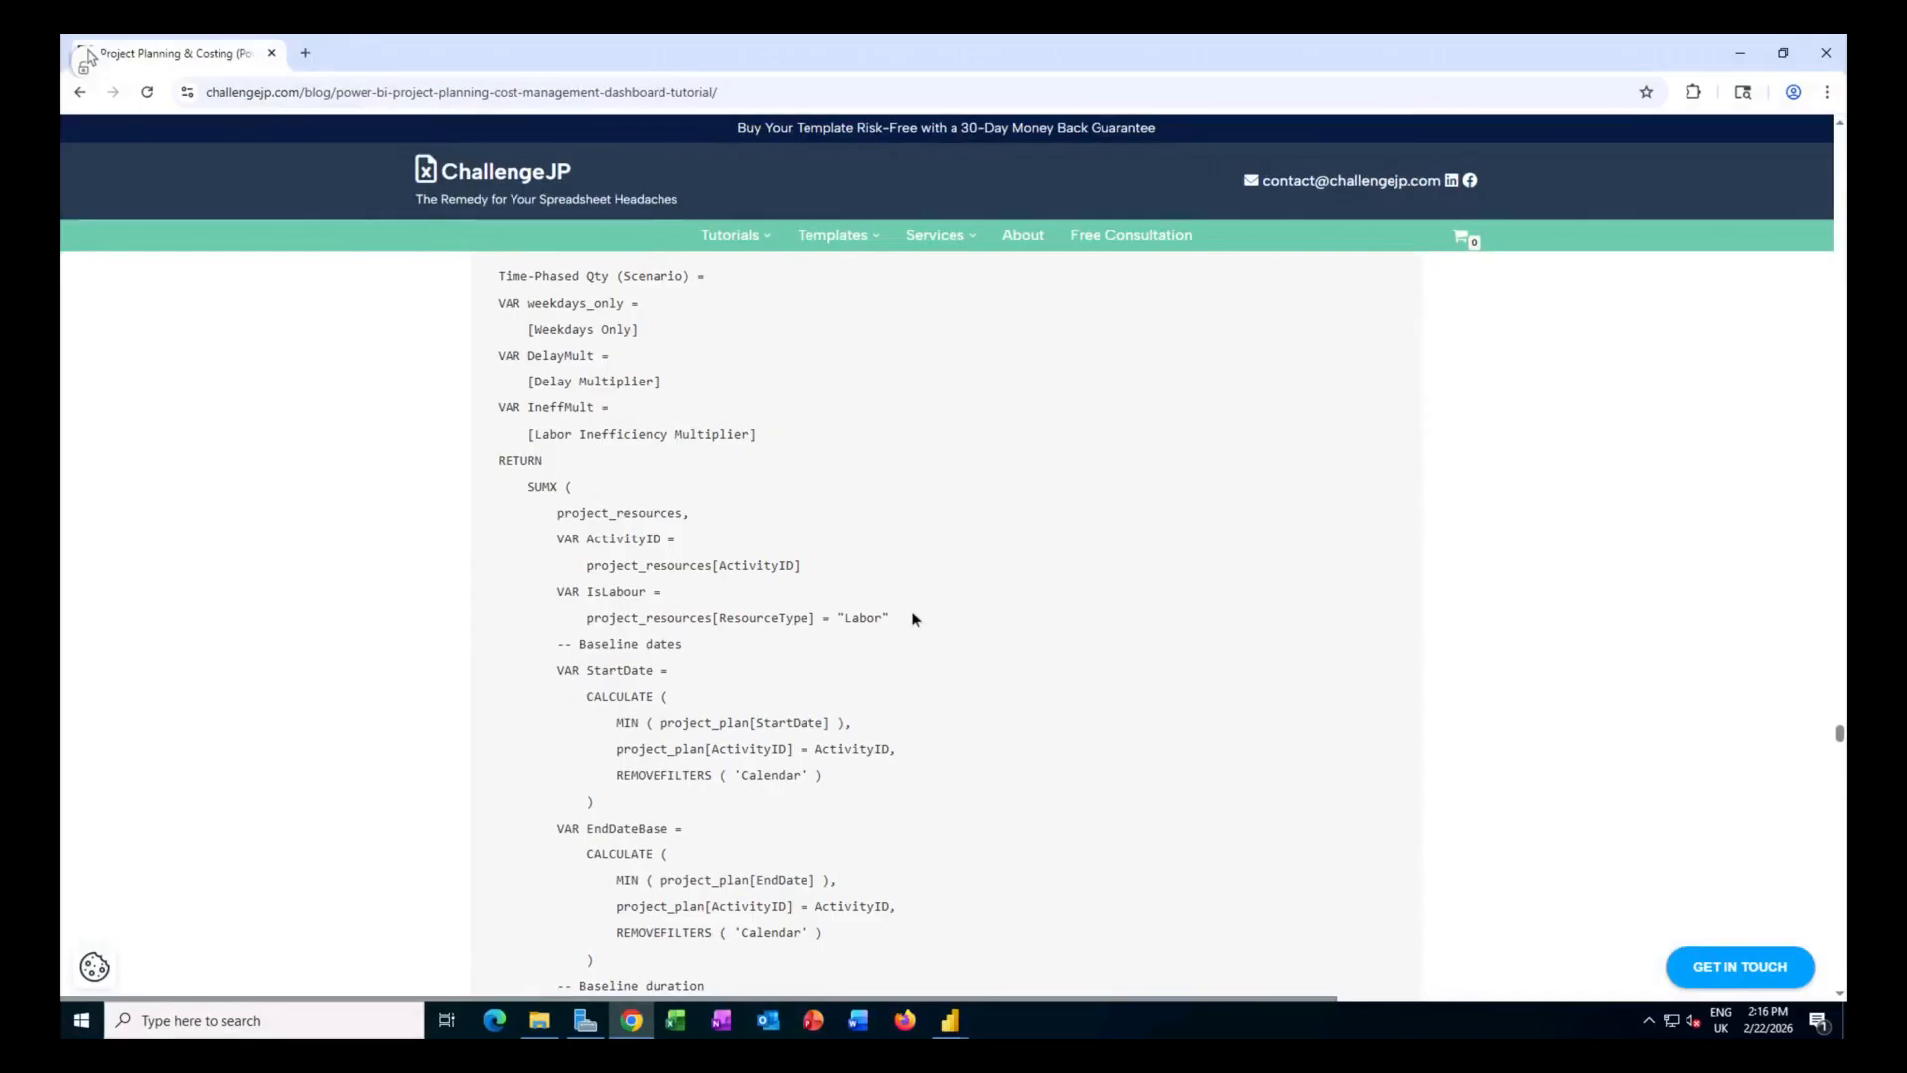
{"action": "scroll", "coordinate": [914, 618], "scroll_direction": "down", "scroll_amount": 3}
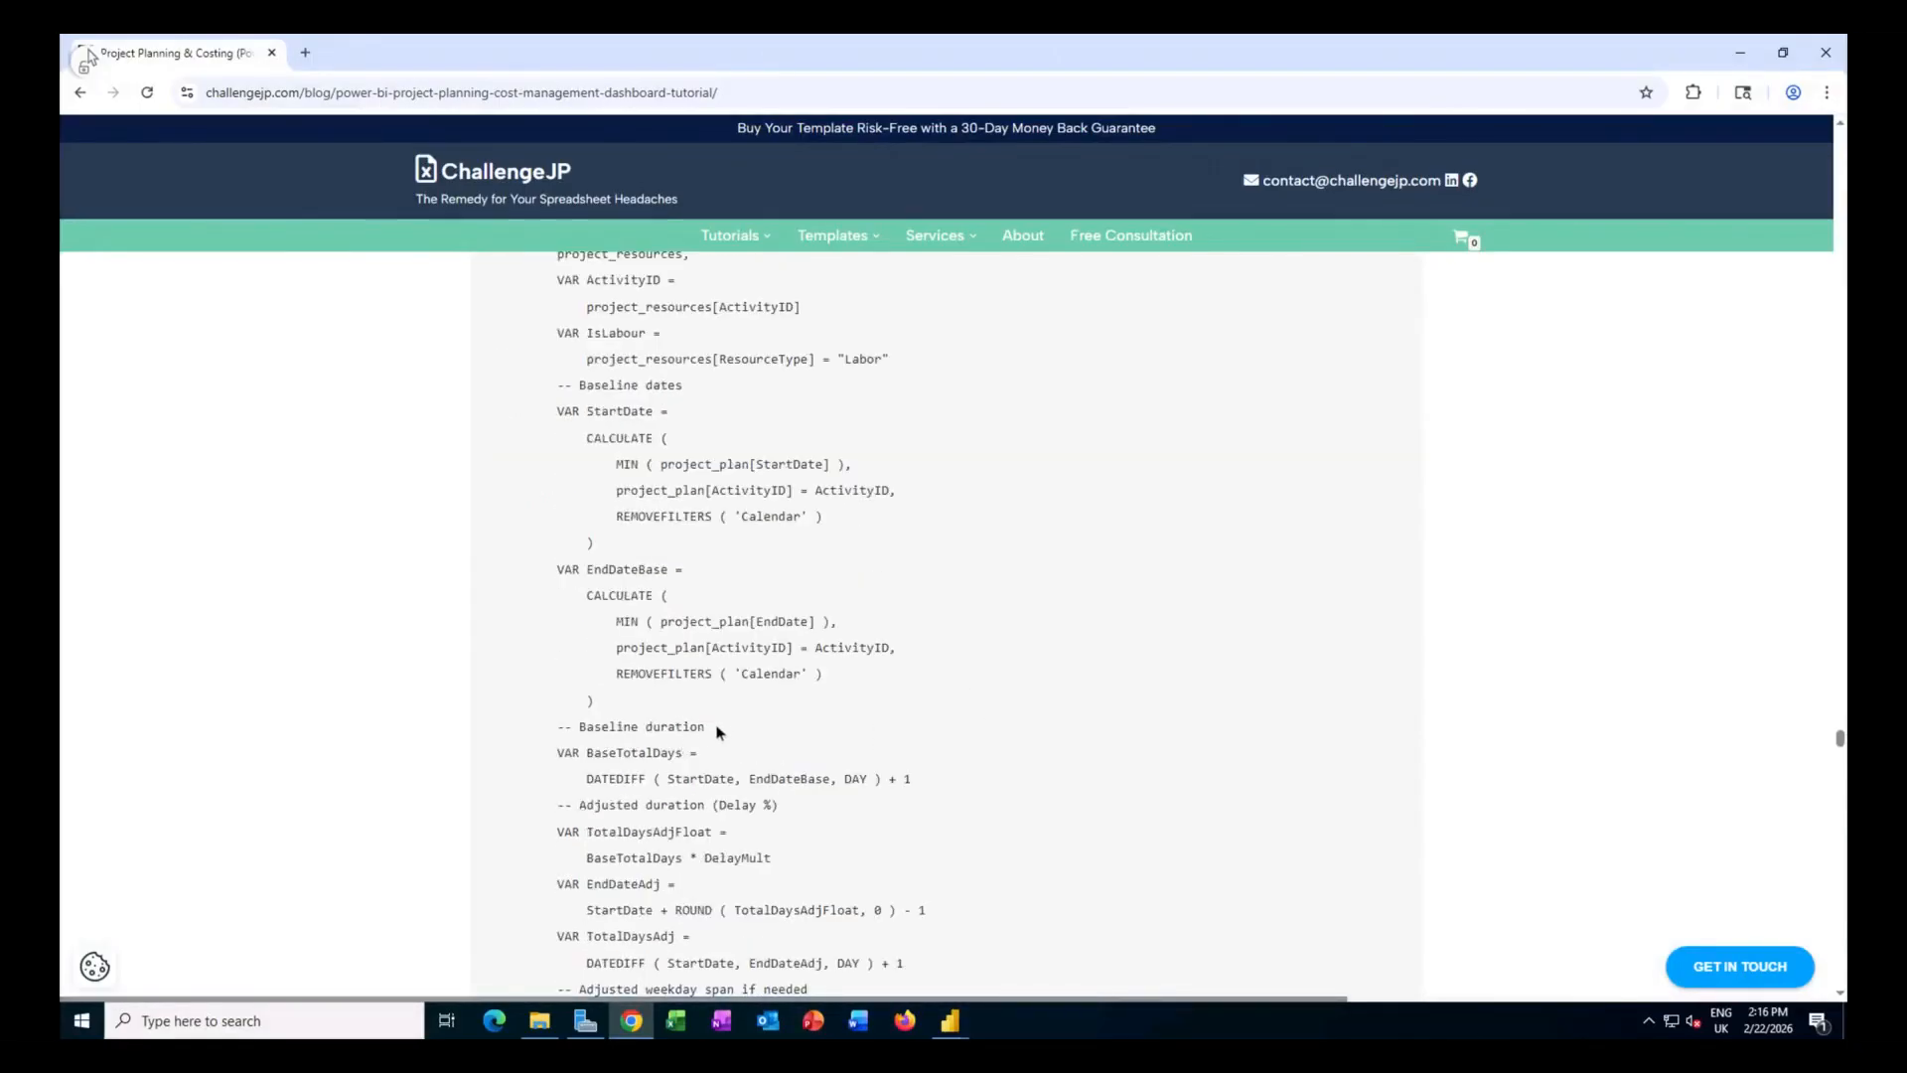
{"action": "scroll", "coordinate": [976, 763], "scroll_direction": "down", "scroll_amount": 1}
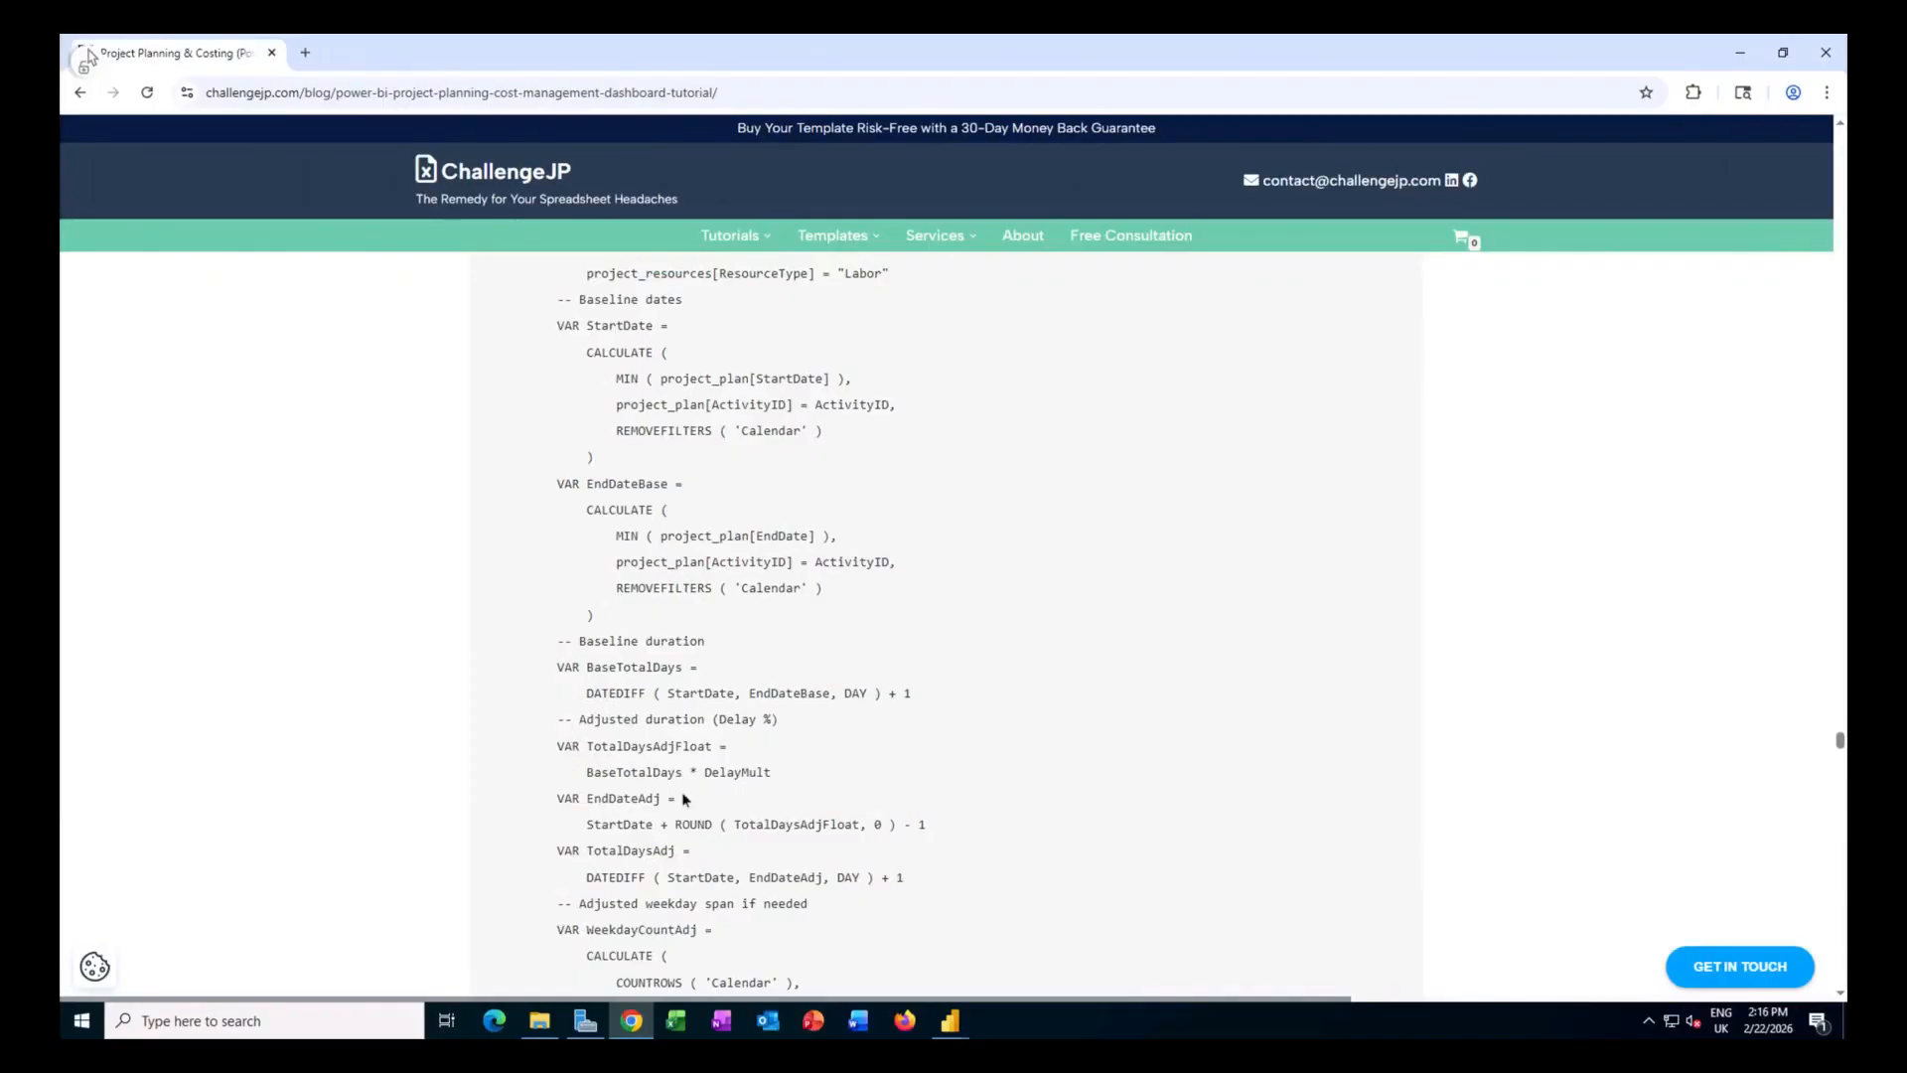
{"action": "scroll", "coordinate": [773, 784], "scroll_direction": "down", "scroll_amount": 6}
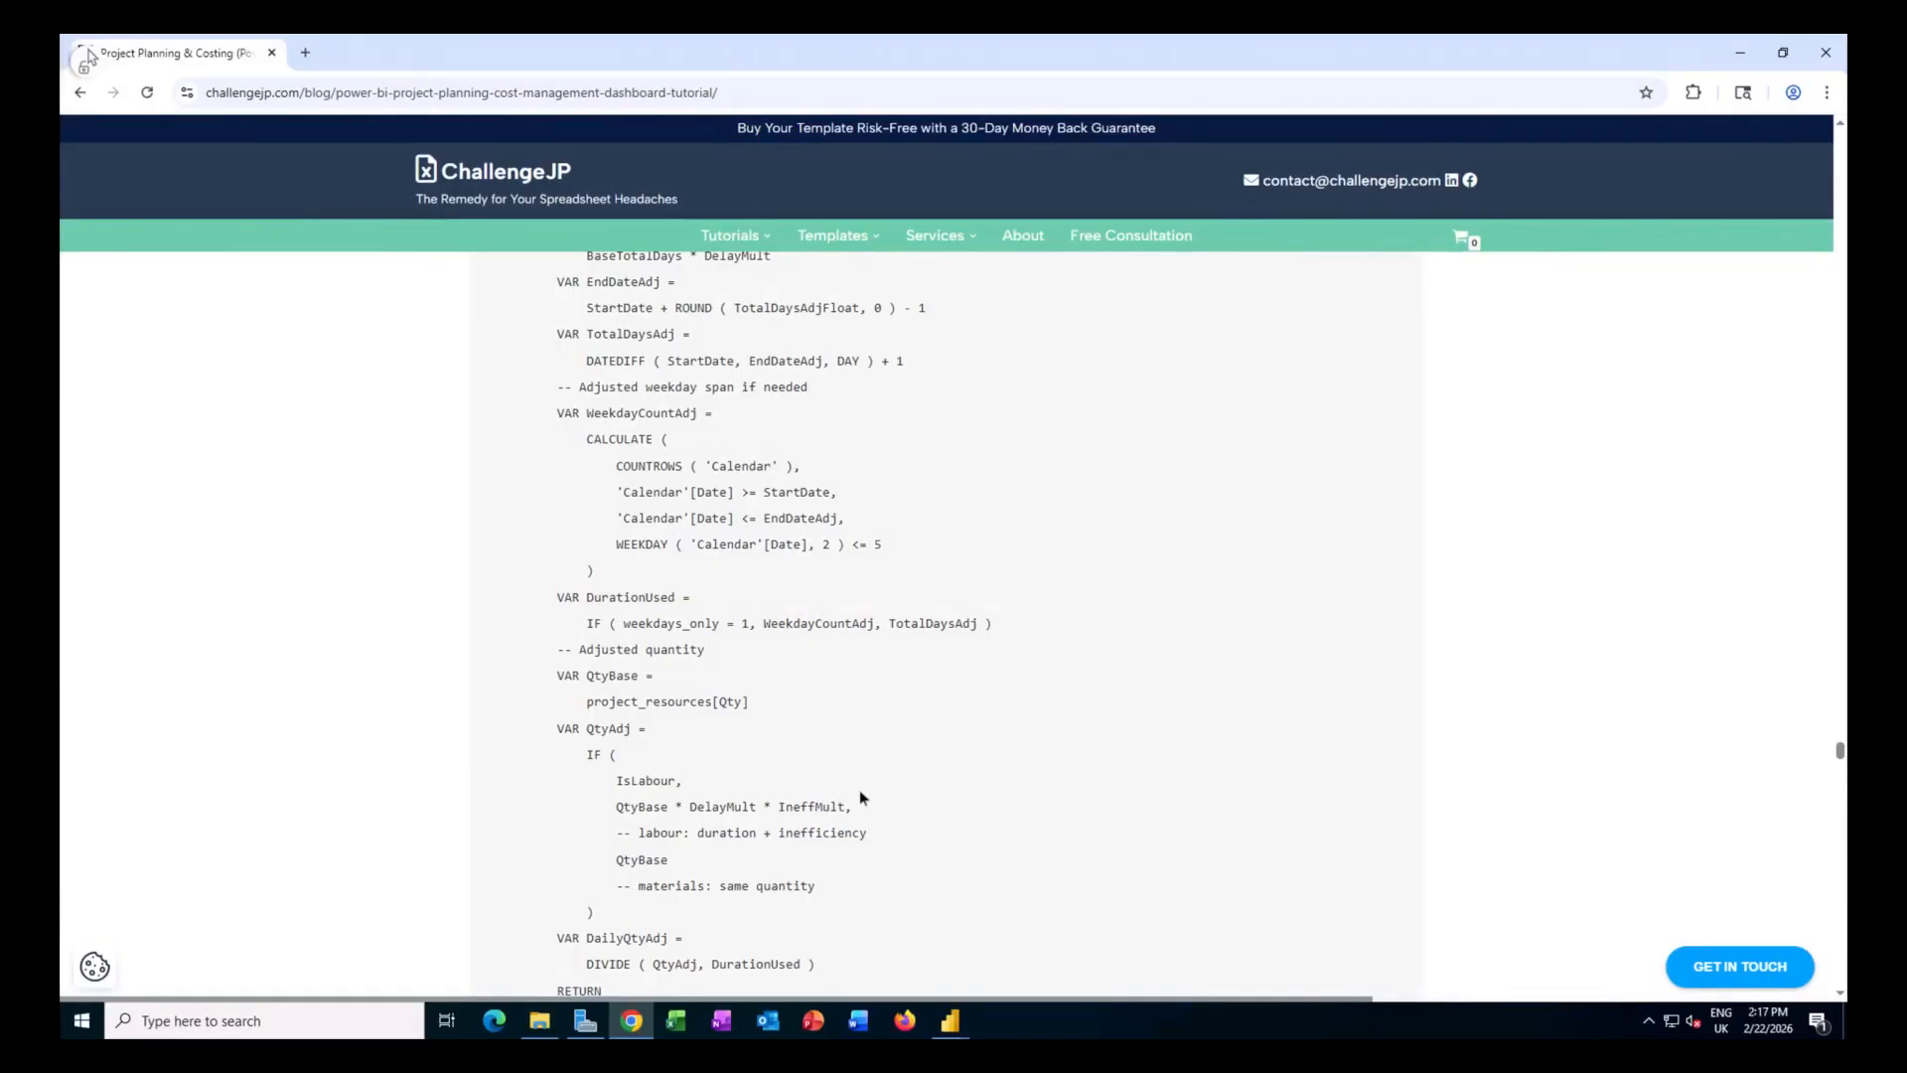
{"action": "scroll", "coordinate": [879, 801], "scroll_direction": "down", "scroll_amount": 3}
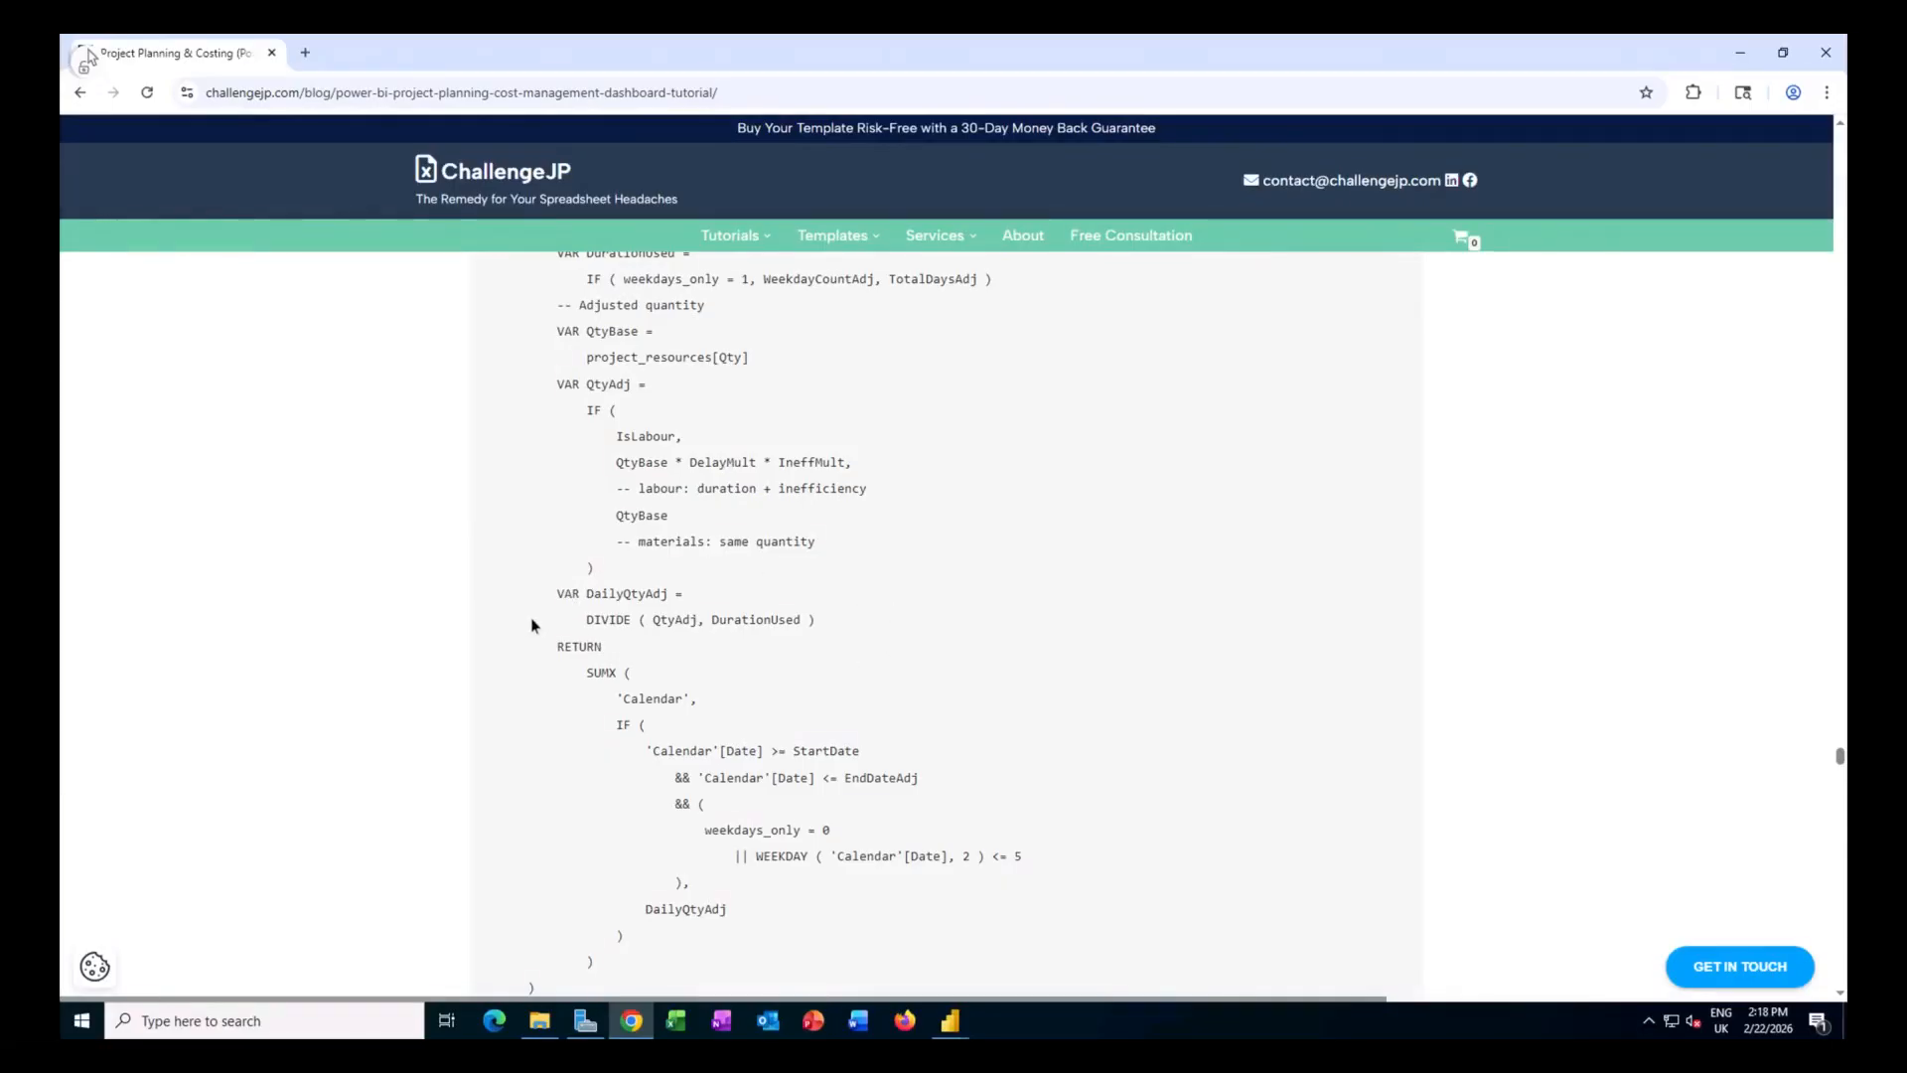
Return to the Scenario Planning page in Power BI and set the Delay % slicer to 50%.
{"action": "key", "text": "alt+Tab"}
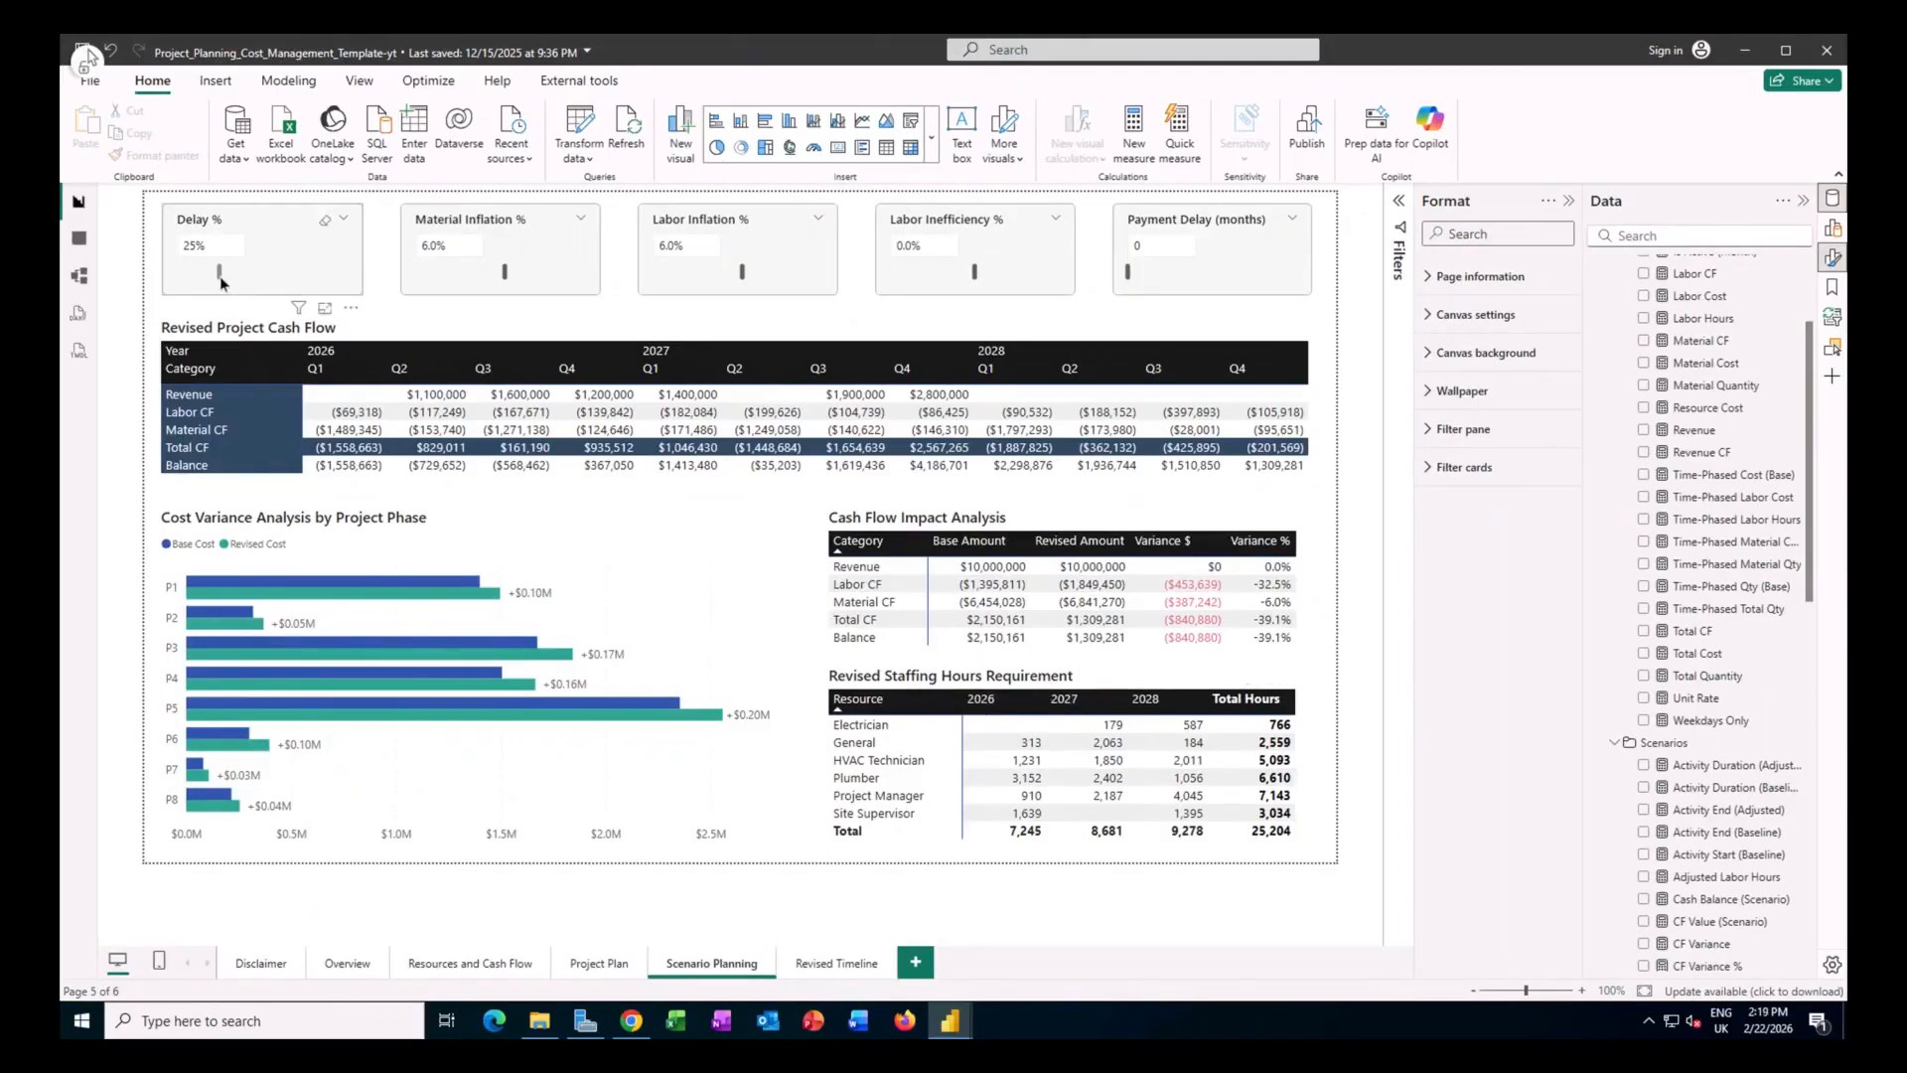
{"action": "left_click_drag", "start_coordinate": [221, 282], "coordinate": [262, 281]}
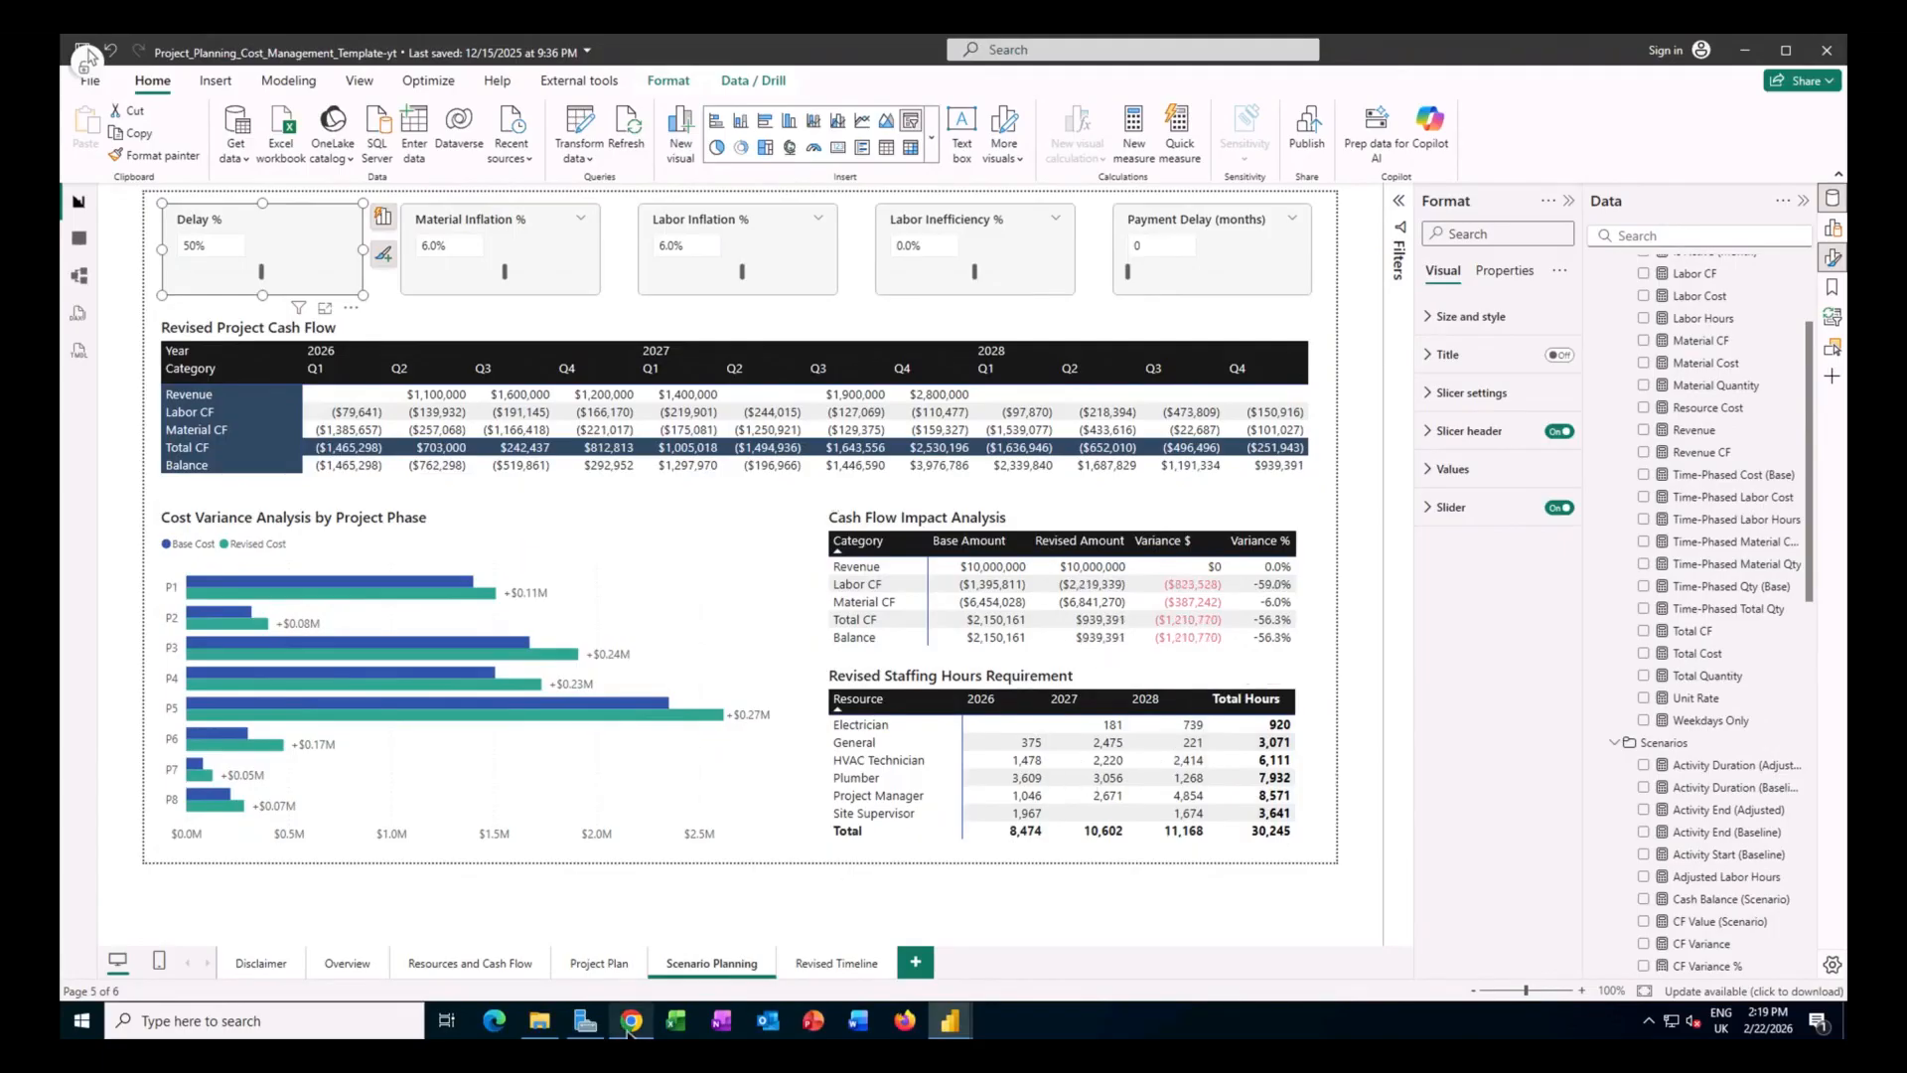
Switch back to the Chrome tutorial and read the Scenario Time-Phased Cost Engine section, including the complete Time-Phased Cost (Scenario) measure.
{"action": "mouse_move", "coordinate": [628, 1031]}
{"action": "left_click", "coordinate": [630, 940]}
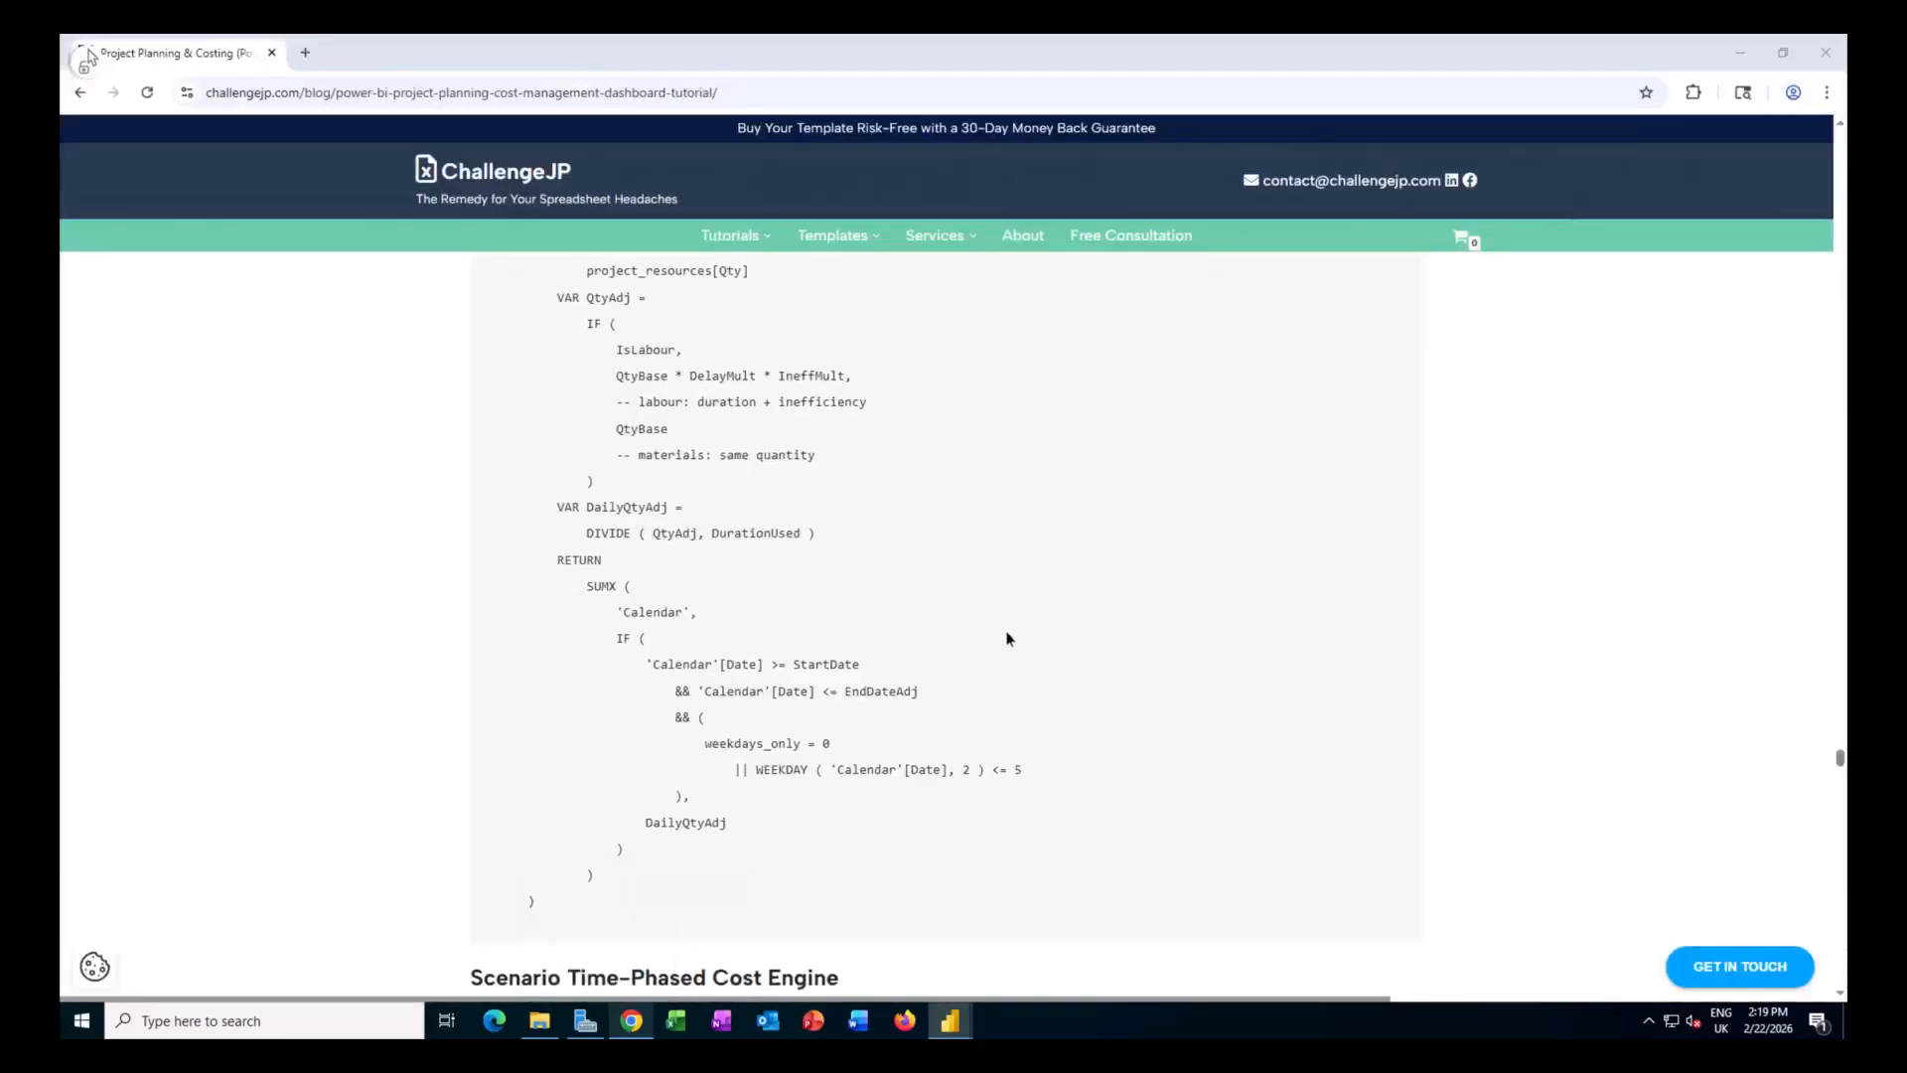
{"action": "scroll", "coordinate": [1009, 636], "scroll_direction": "down", "scroll_amount": 1}
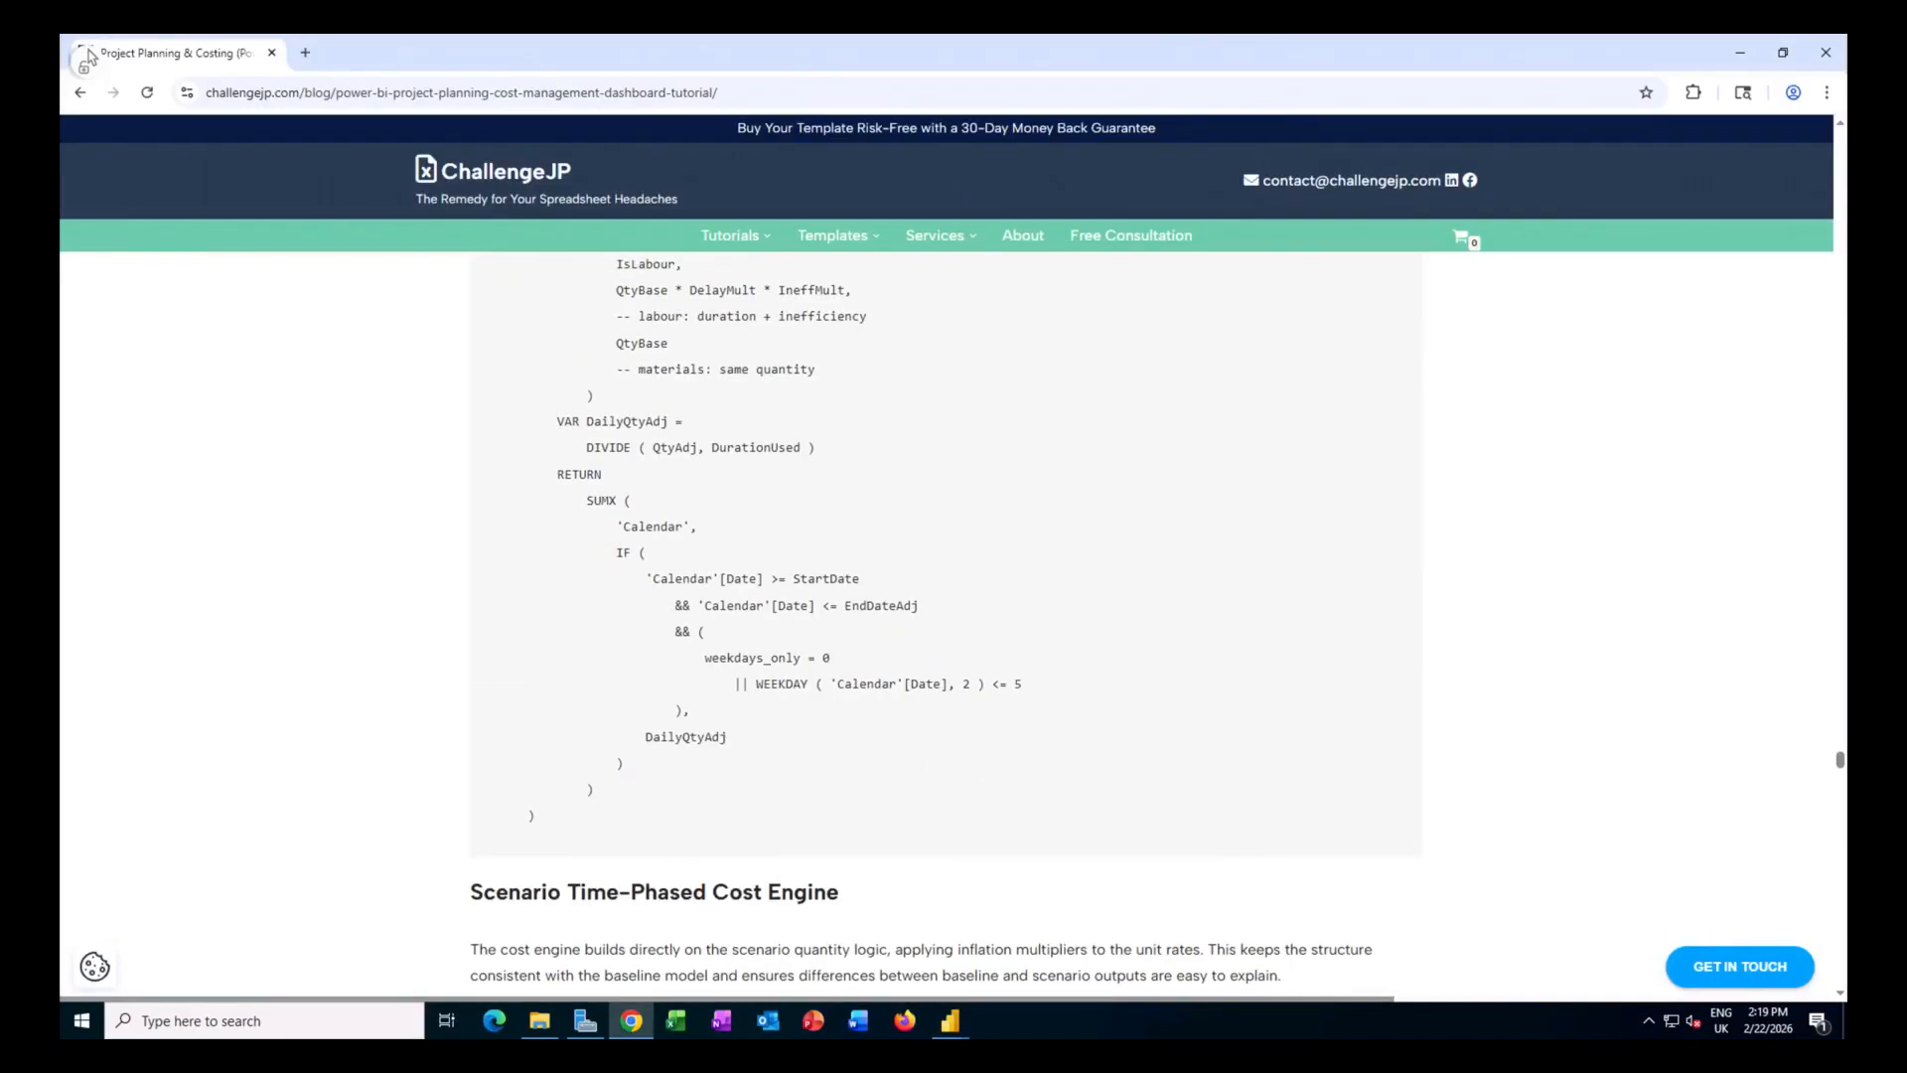
{"action": "scroll", "coordinate": [1028, 485], "scroll_direction": "down", "scroll_amount": 4}
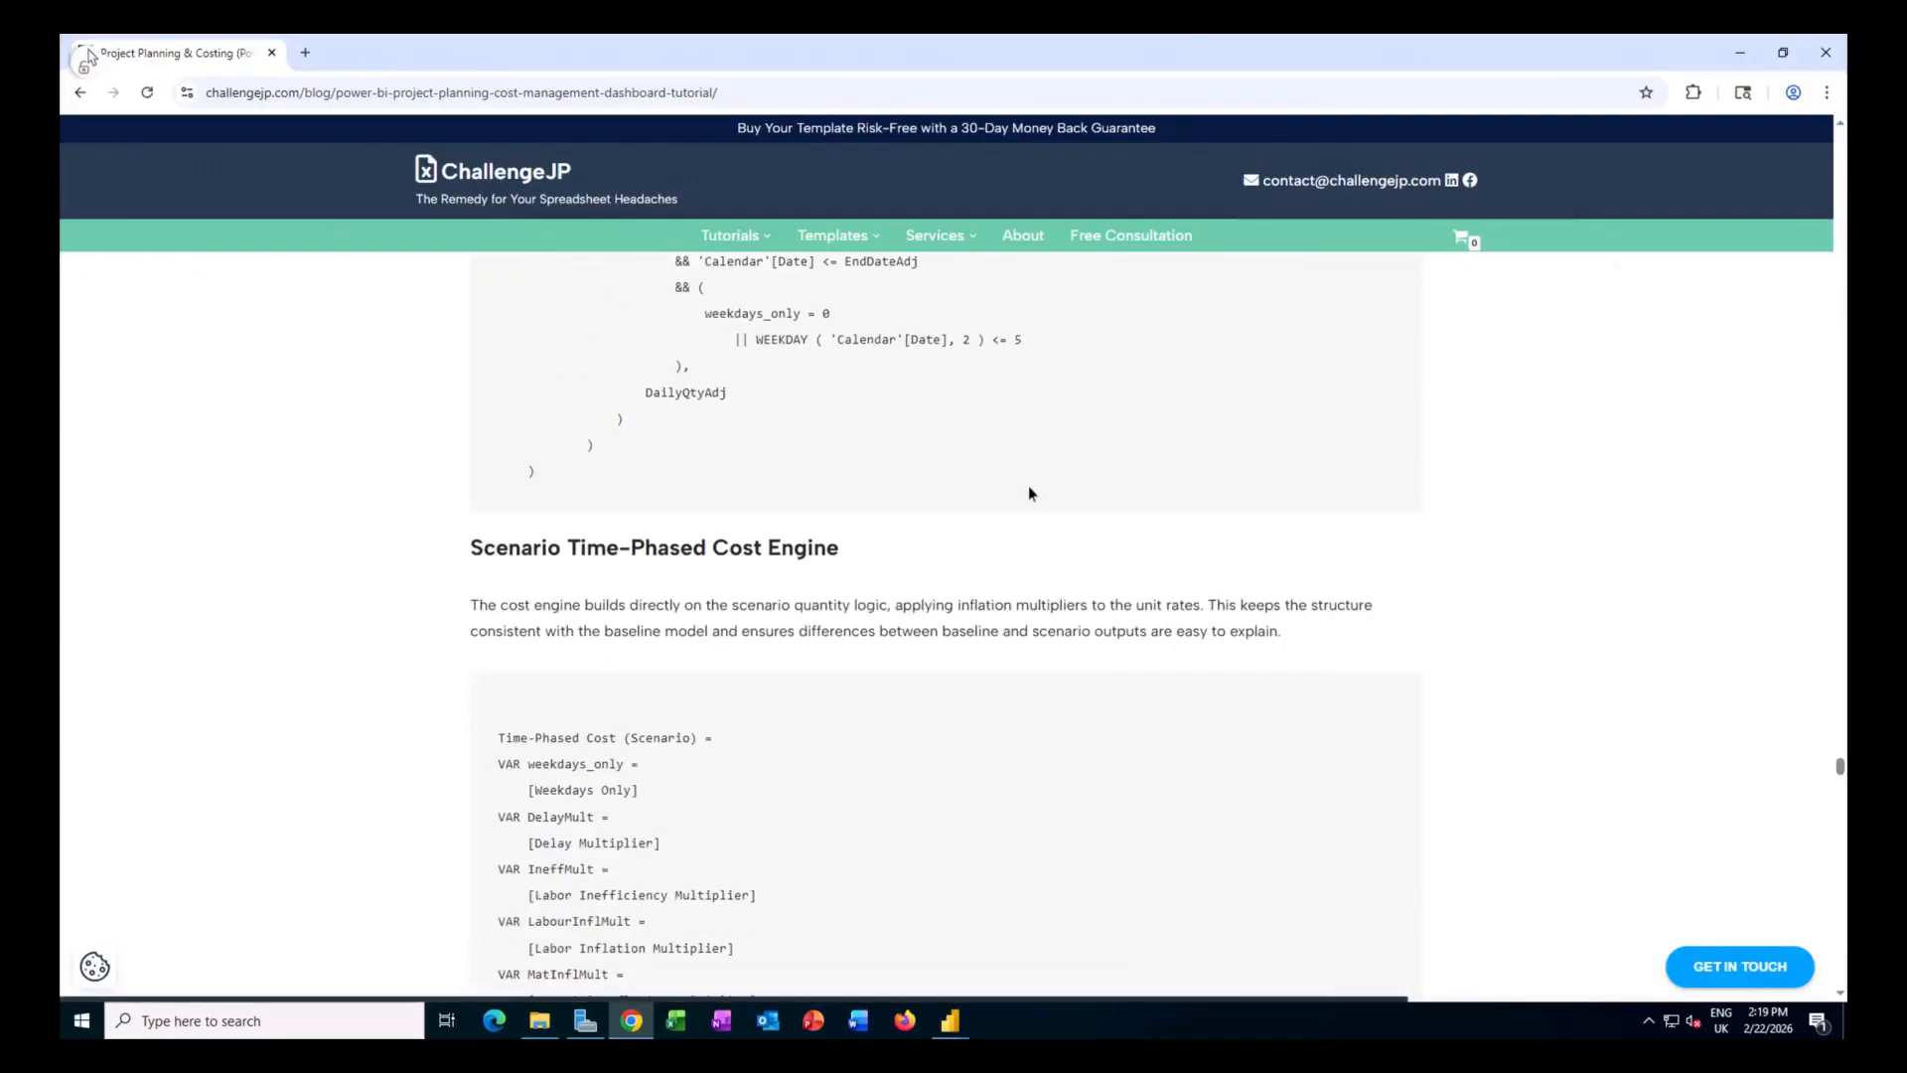
{"action": "scroll", "coordinate": [1028, 494], "scroll_direction": "down", "scroll_amount": 2}
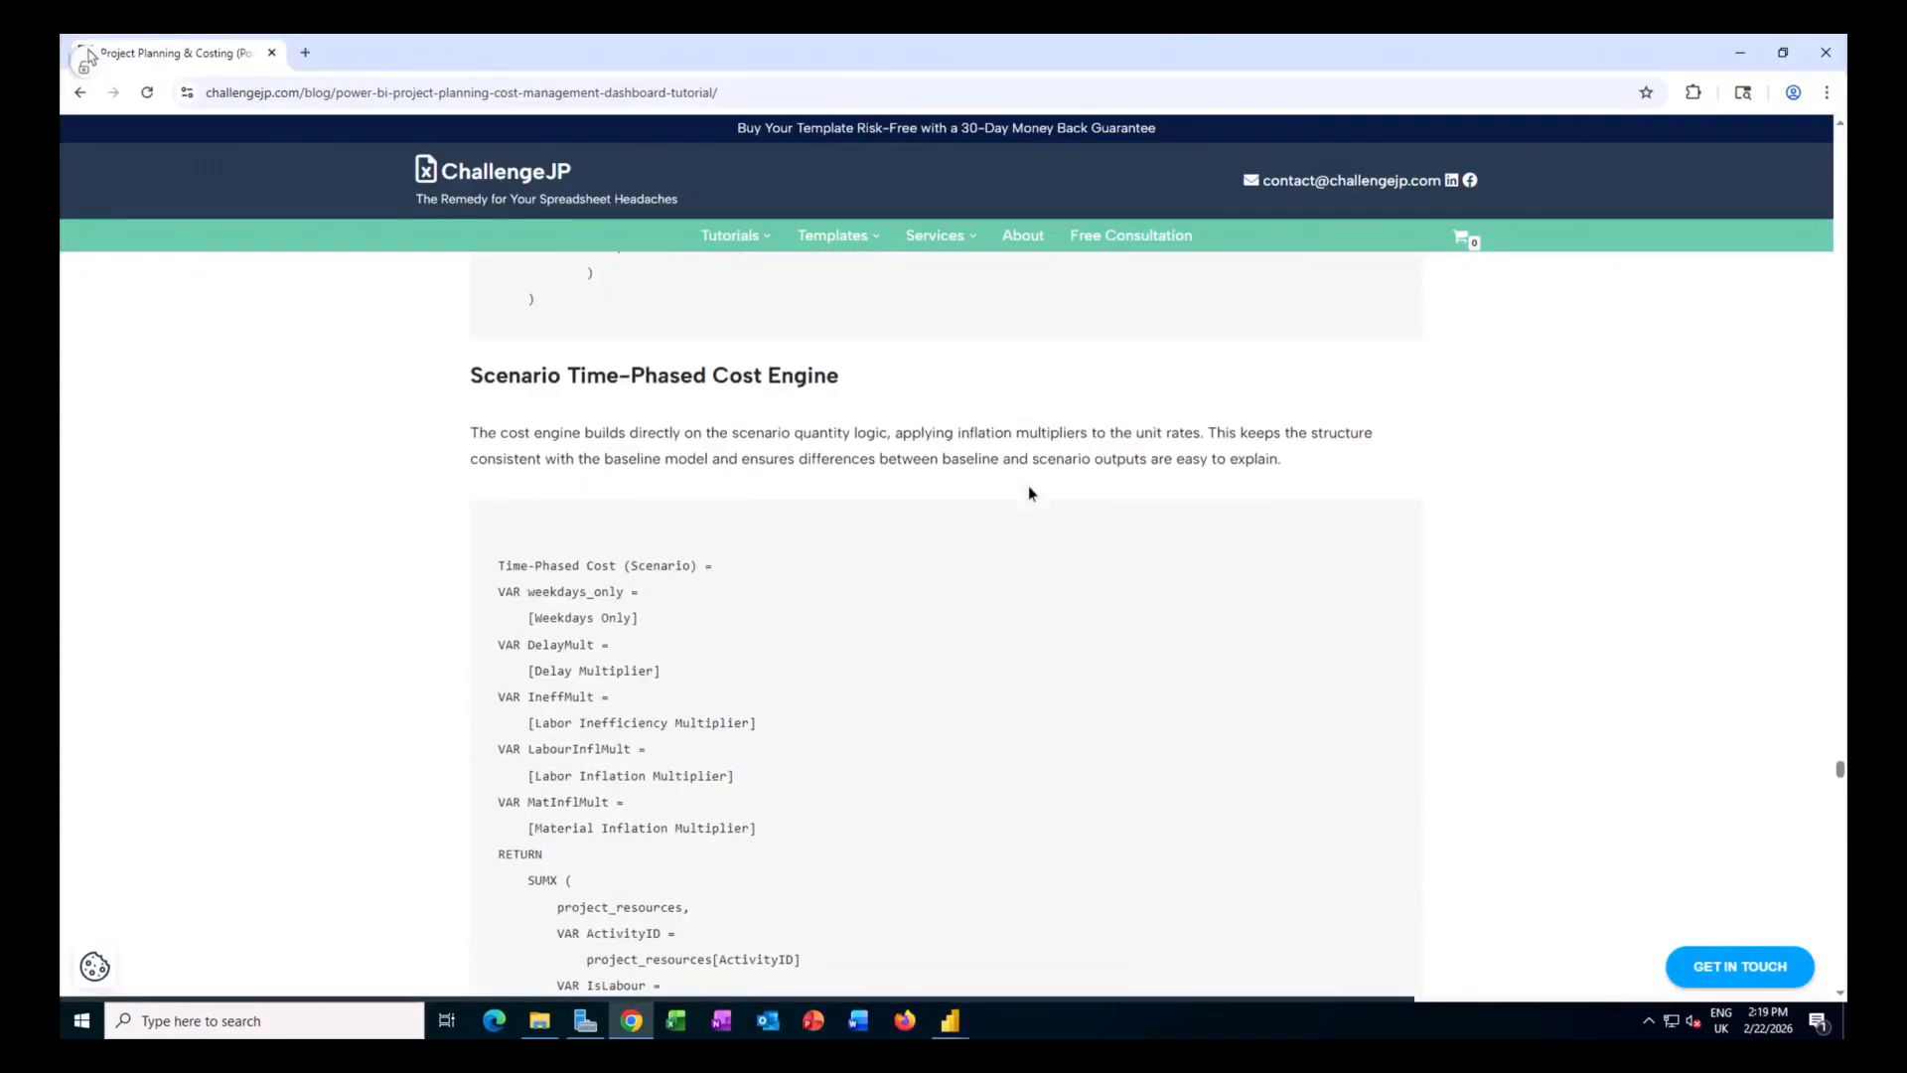
{"action": "scroll", "coordinate": [1028, 494], "scroll_direction": "down", "scroll_amount": 1}
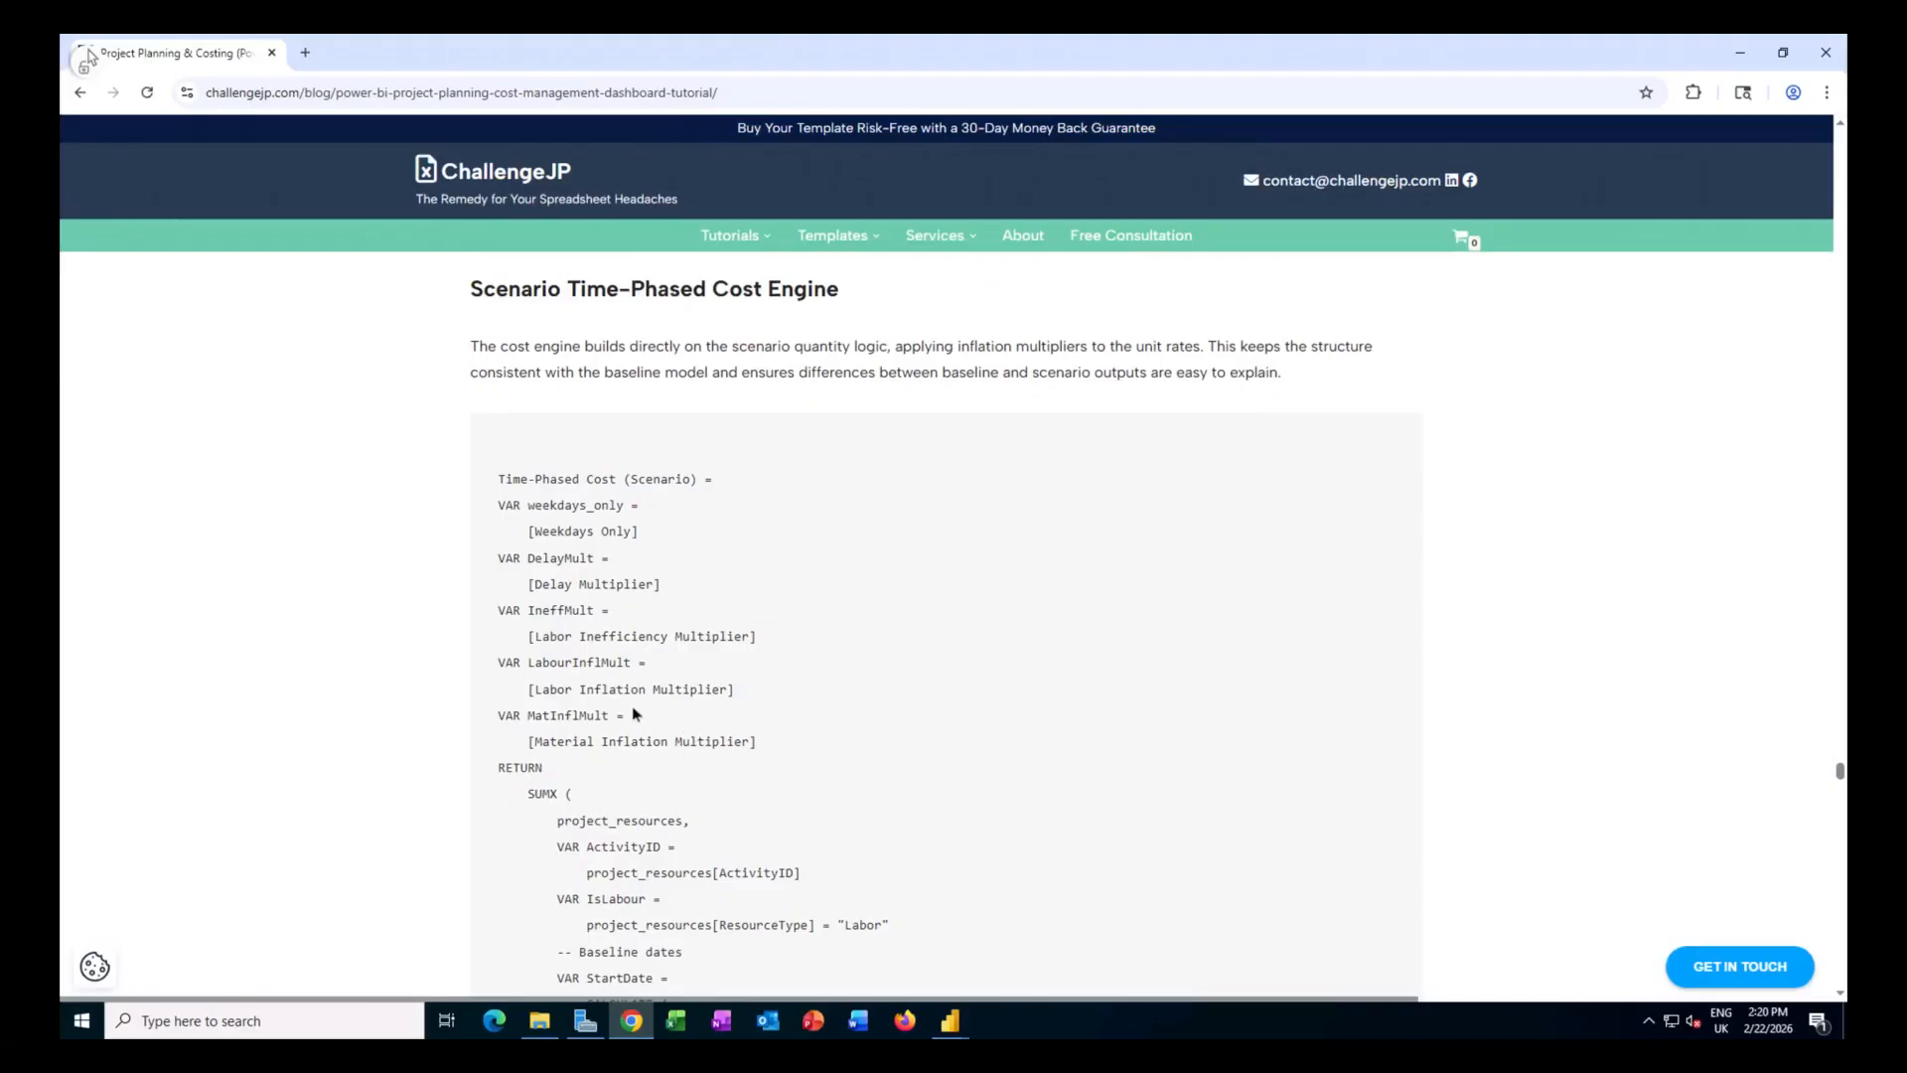
{"action": "scroll", "coordinate": [968, 623], "scroll_direction": "down", "scroll_amount": 3}
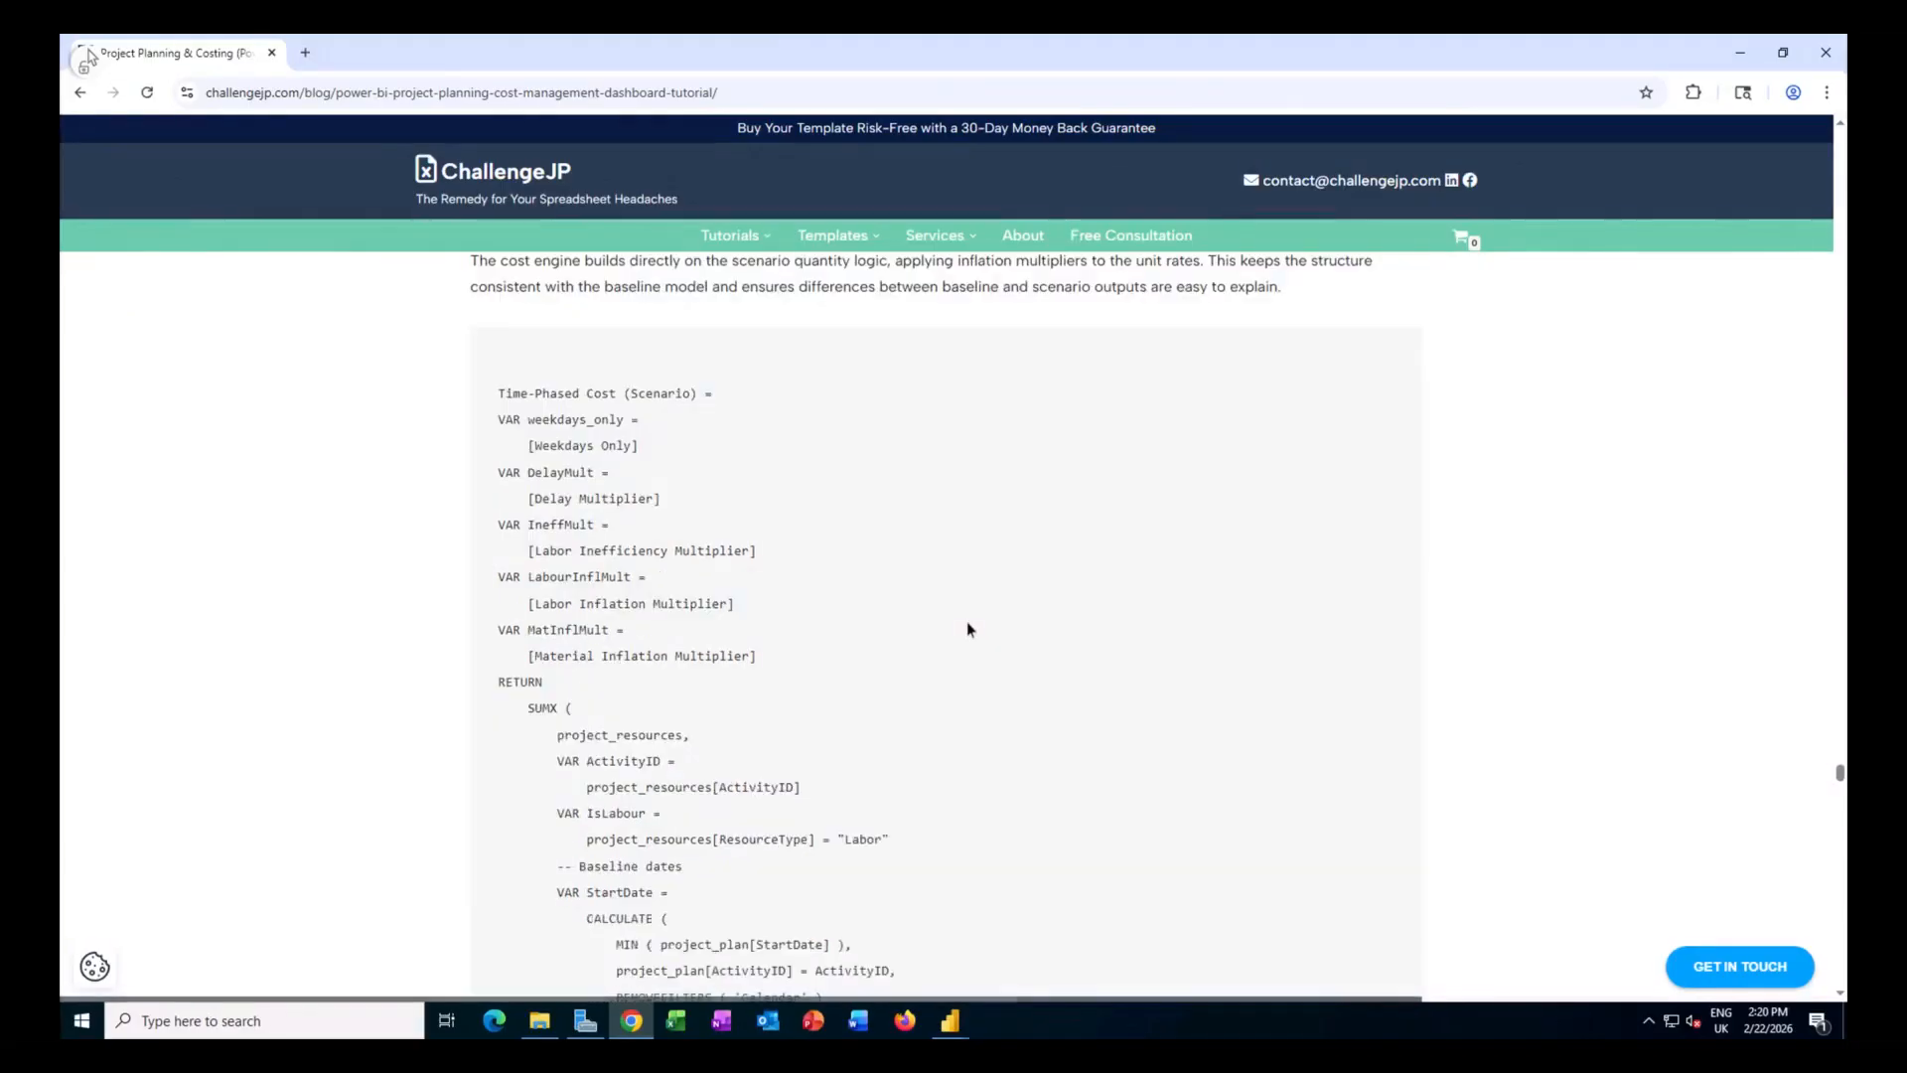
{"action": "scroll", "coordinate": [967, 629], "scroll_direction": "down", "scroll_amount": 1}
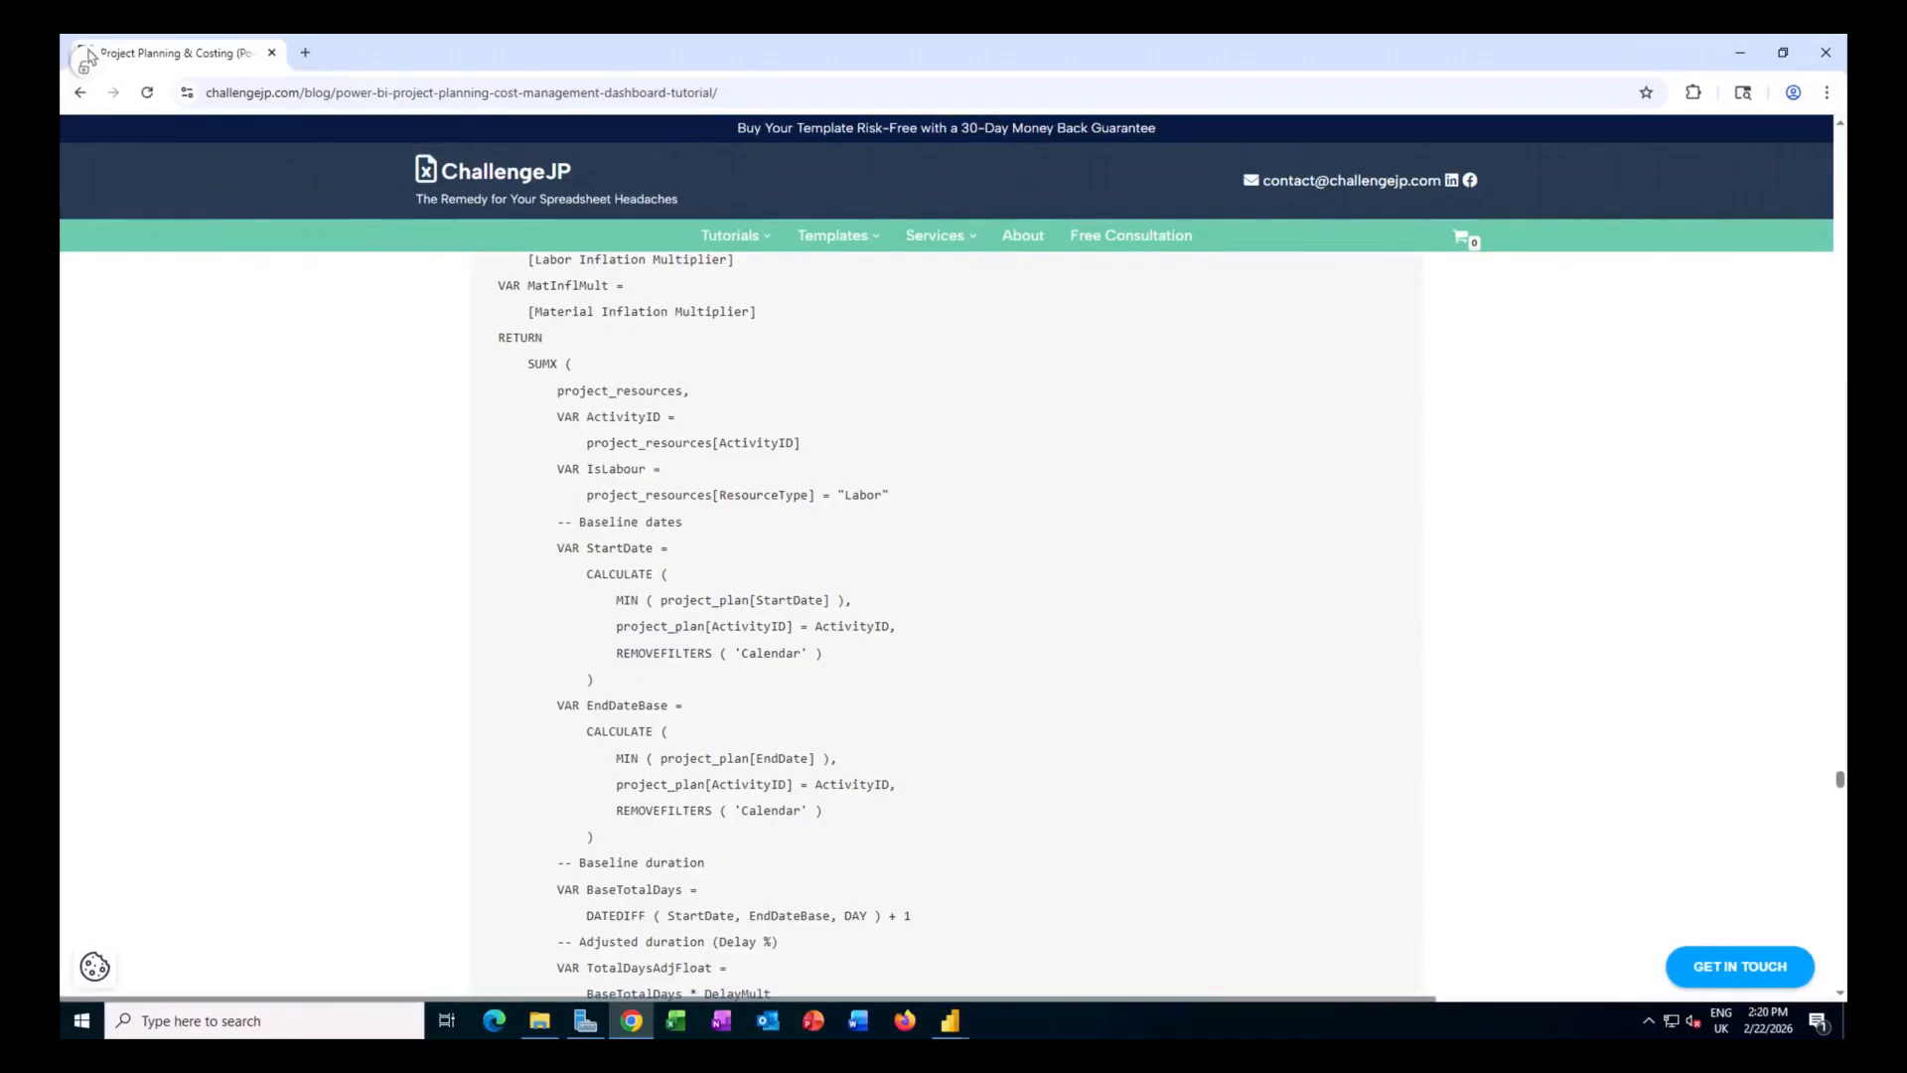
{"action": "scroll", "coordinate": [967, 629], "scroll_direction": "down", "scroll_amount": 2}
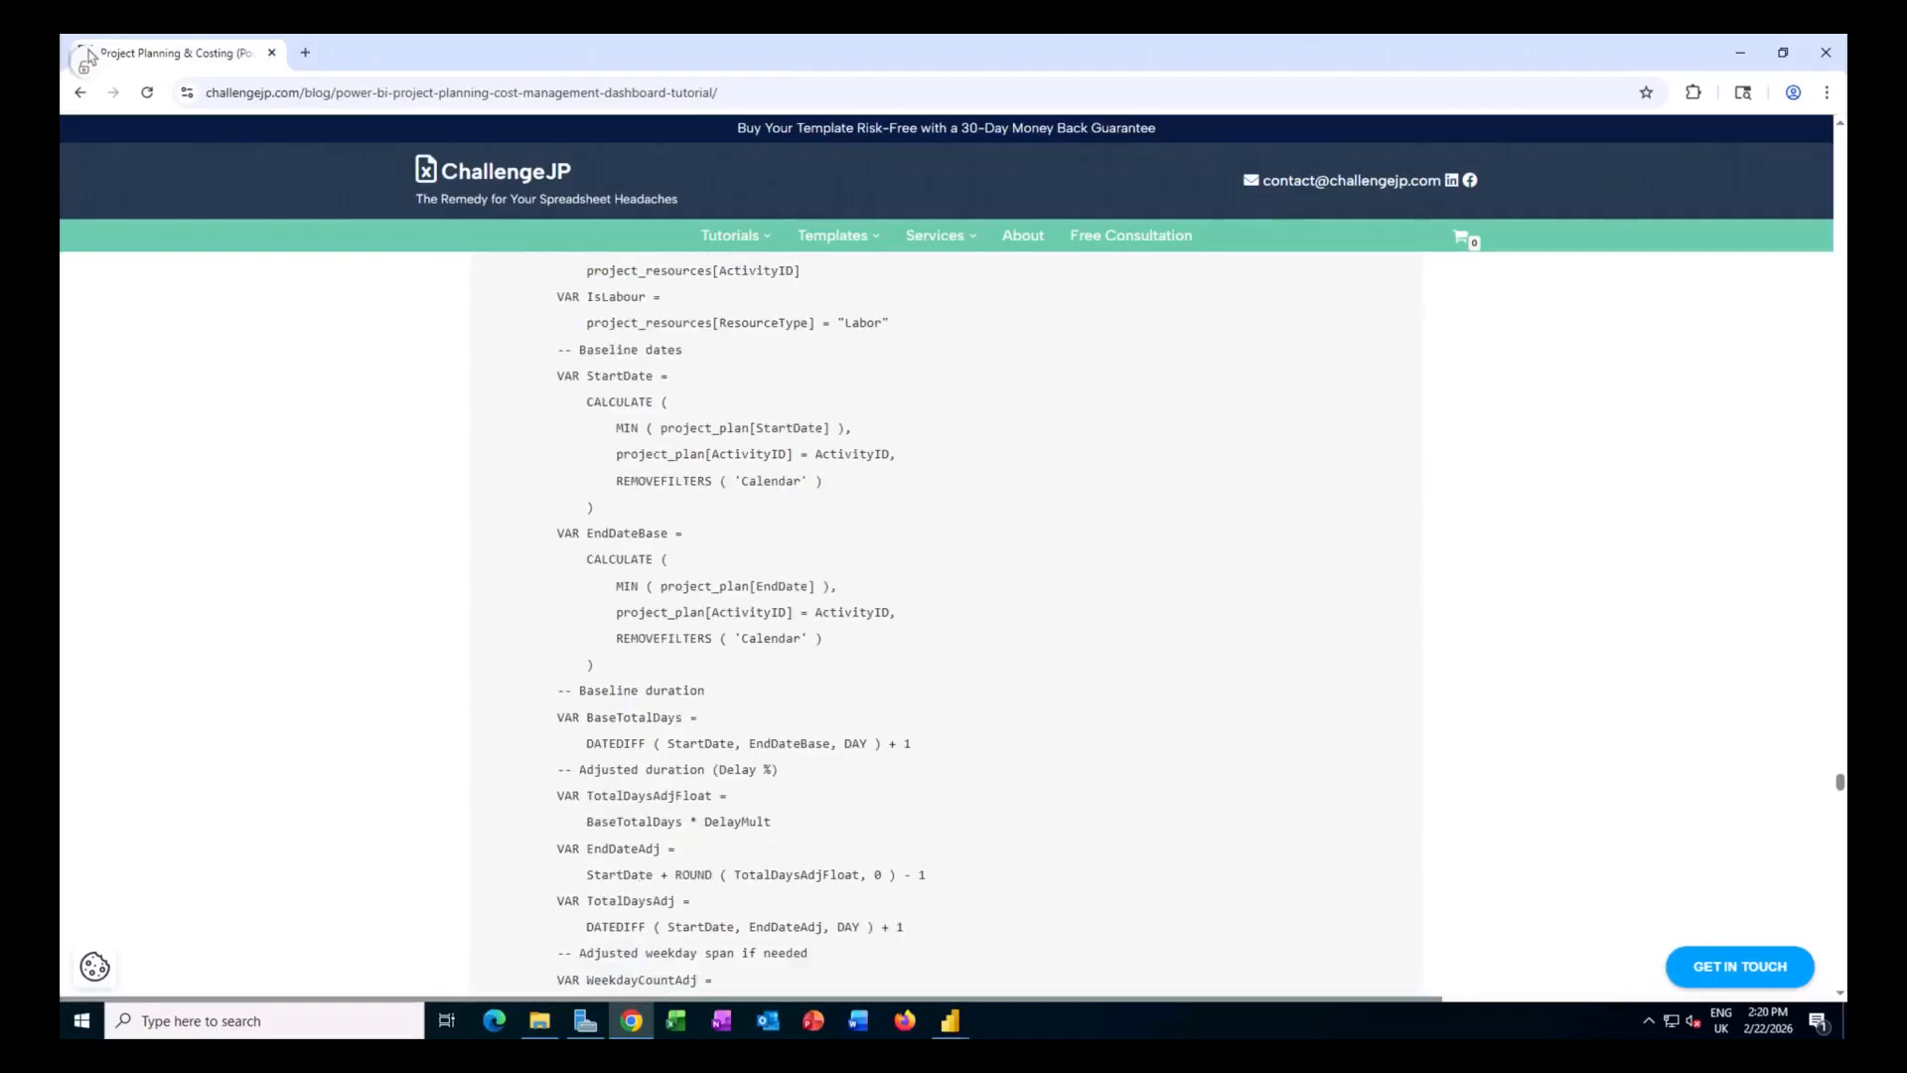
{"action": "scroll", "coordinate": [969, 629], "scroll_direction": "down", "scroll_amount": 4}
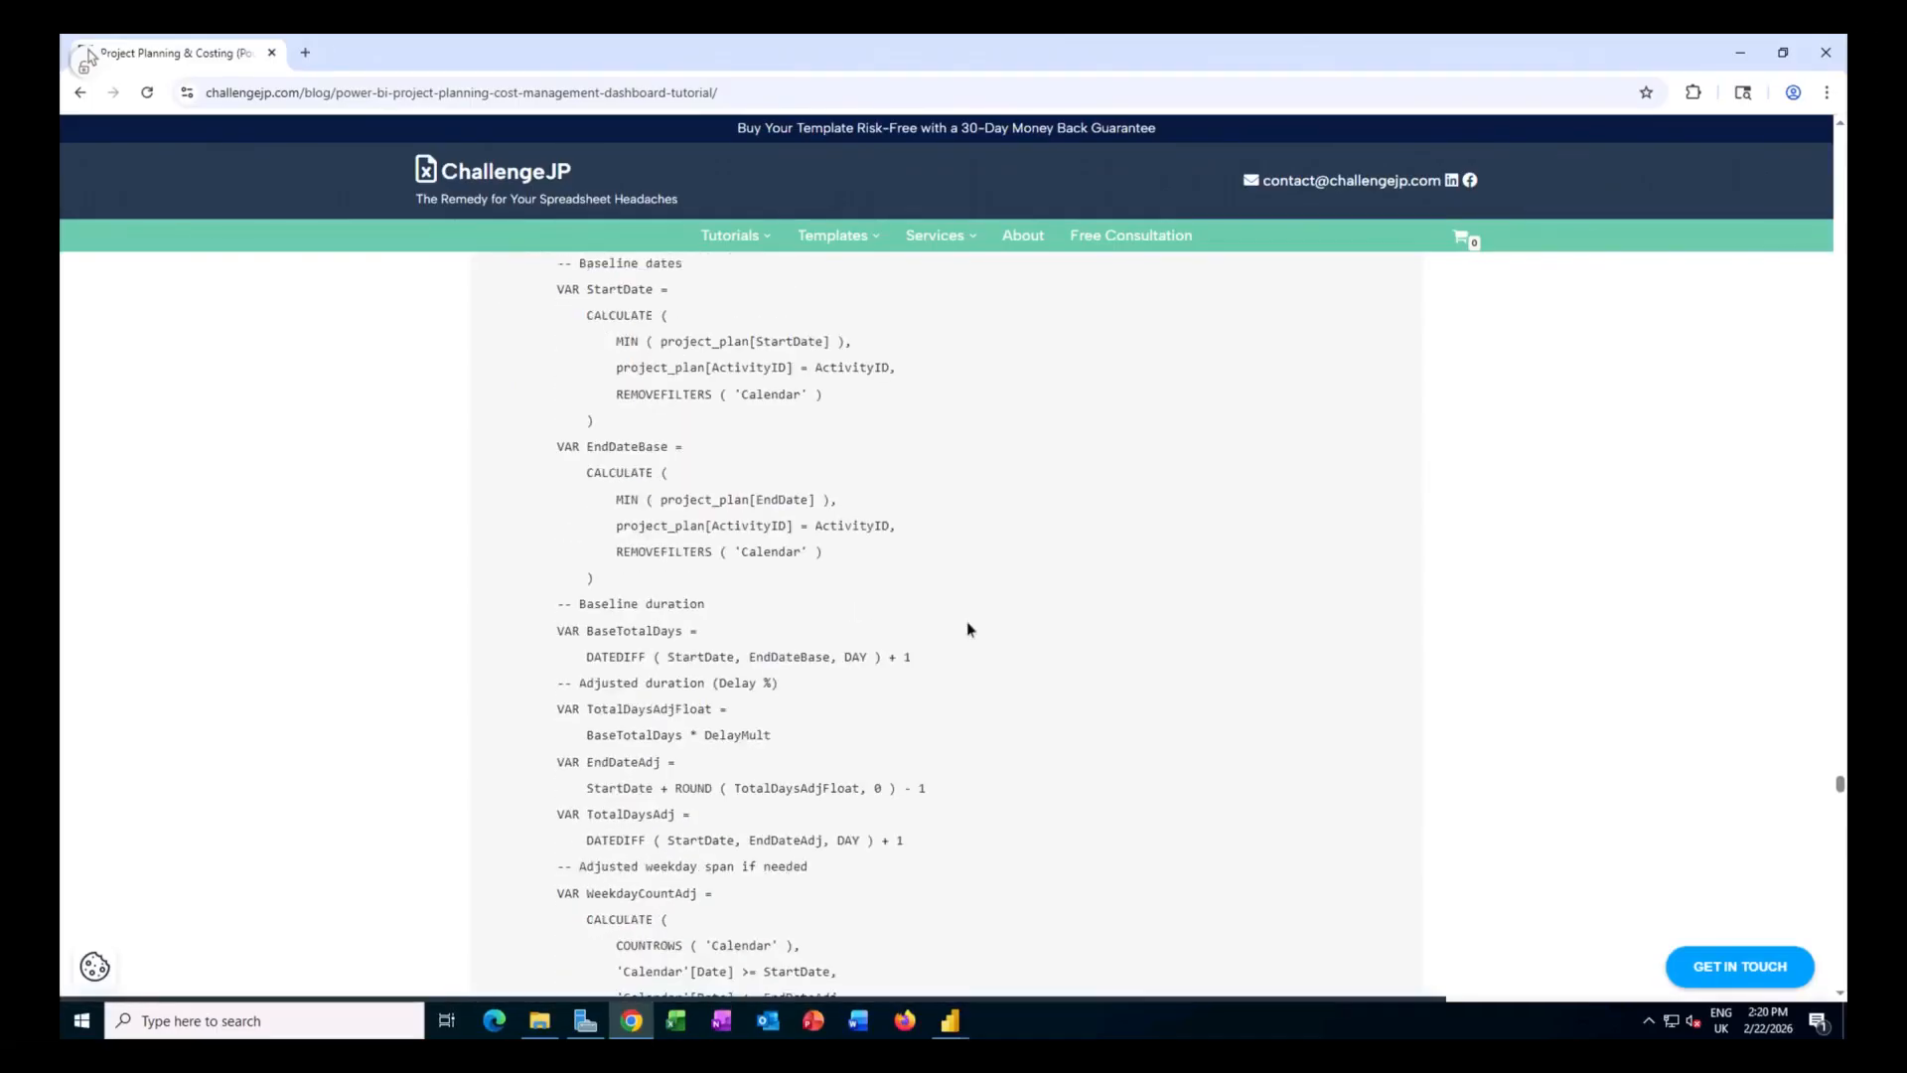
{"action": "scroll", "coordinate": [970, 629], "scroll_direction": "down", "scroll_amount": 5}
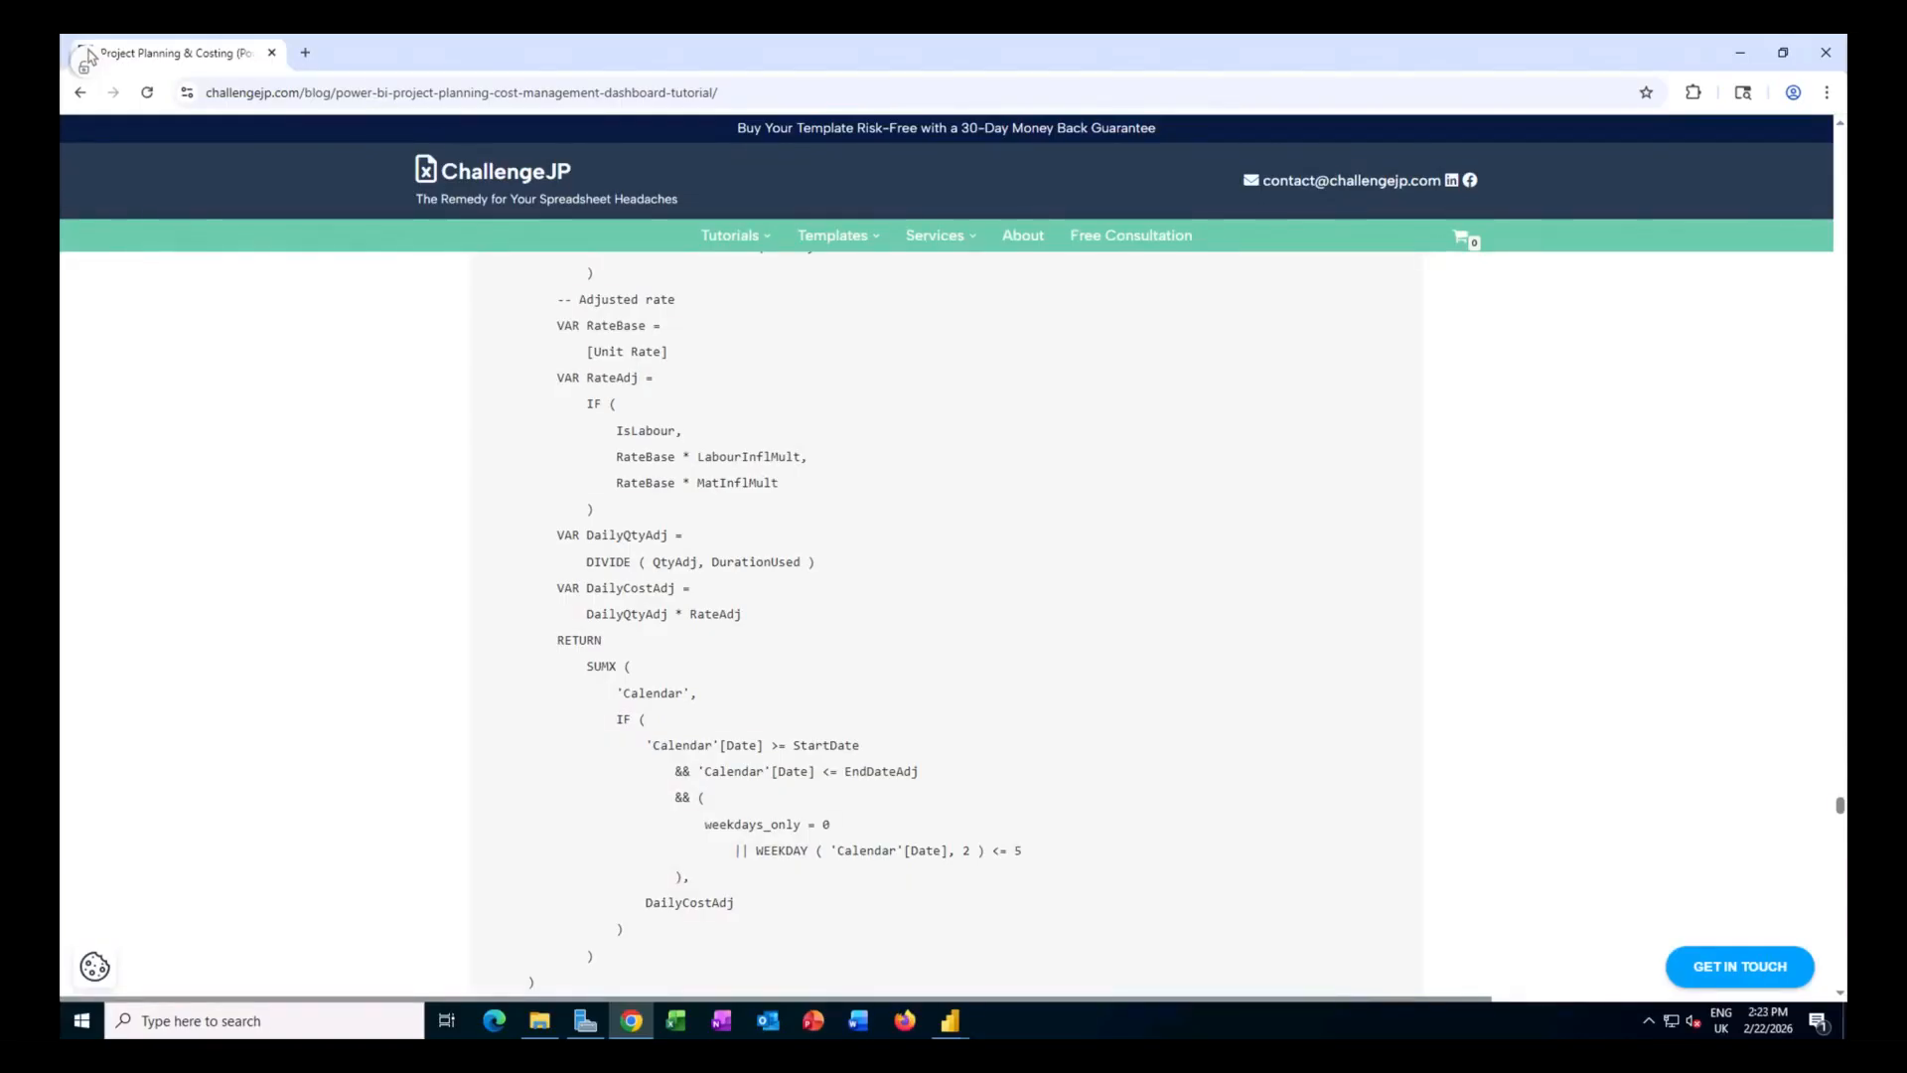
Return to the cost management template in Power BI and inspect the Revised Project Cash Flow matrix's fields and its CF Value (Scenario) measure.
{"action": "left_click", "coordinate": [950, 1023]}
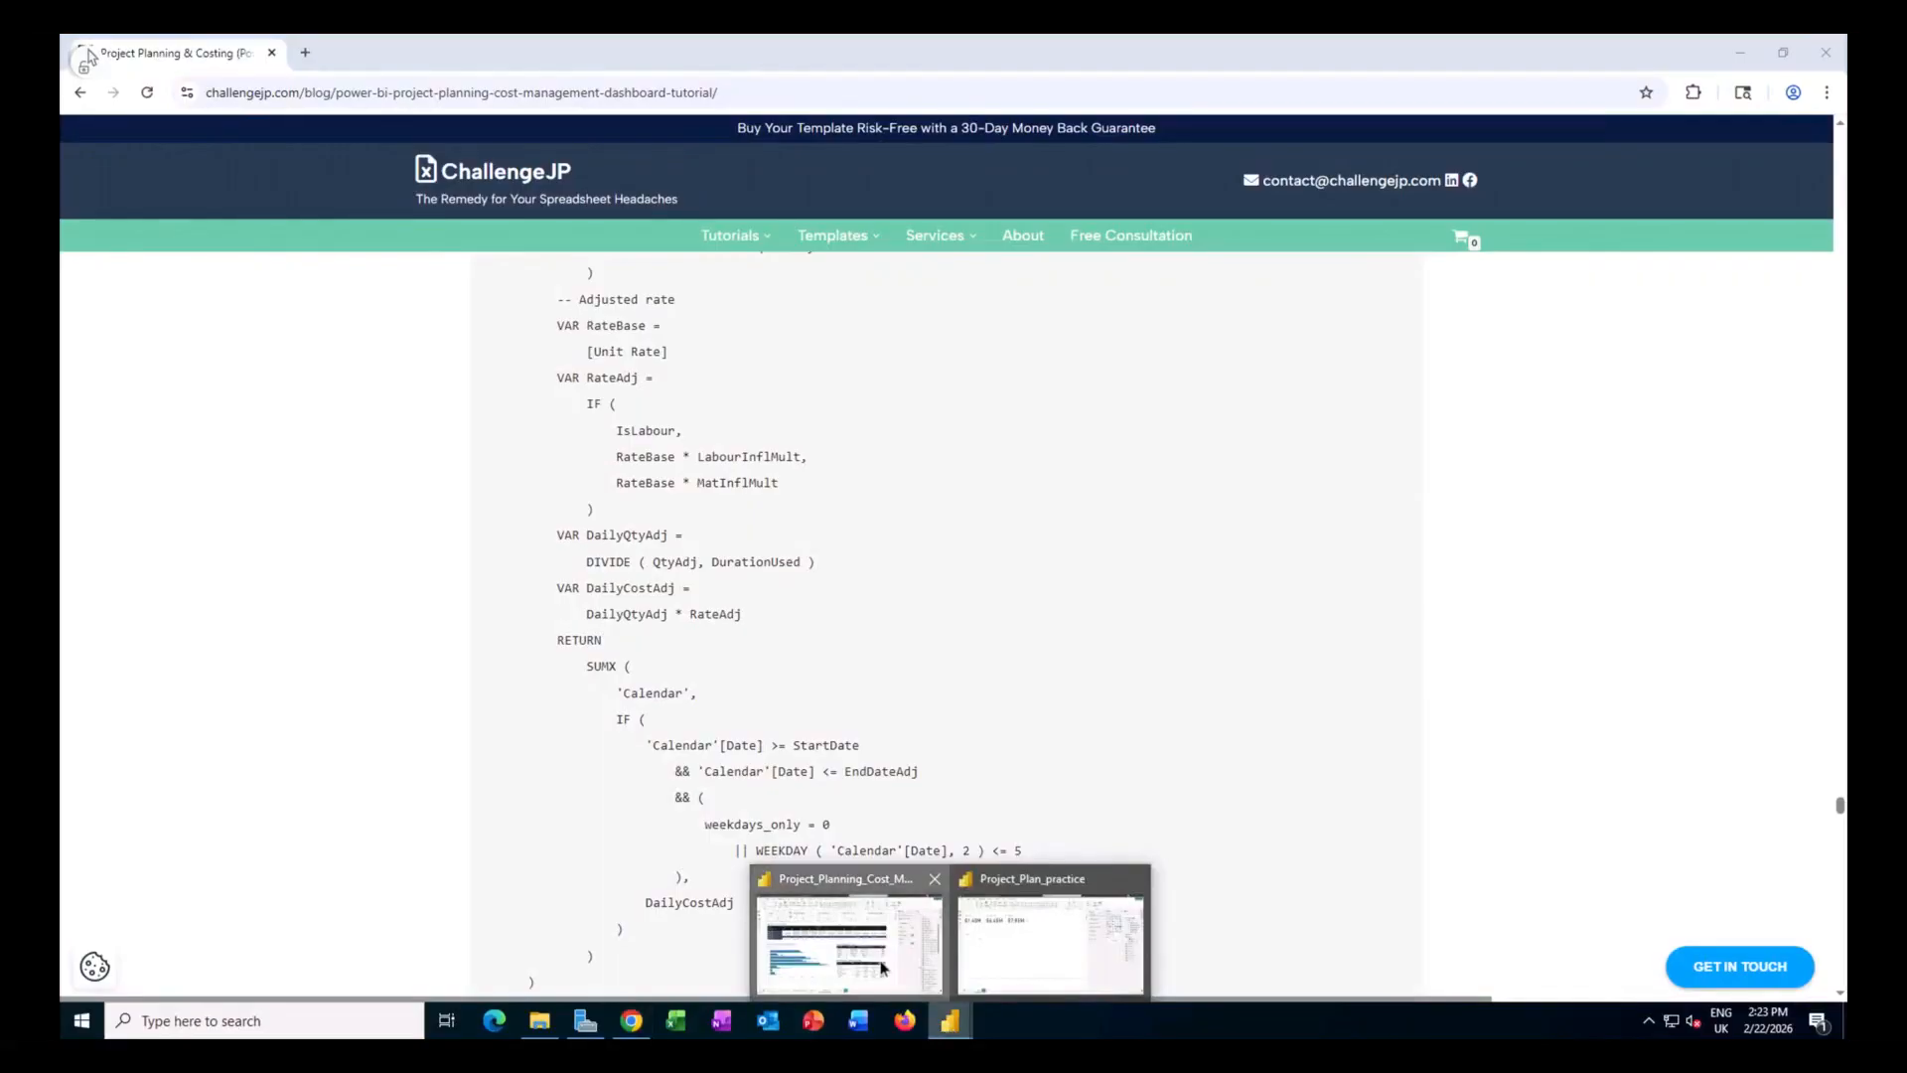
{"action": "left_click", "coordinate": [882, 969]}
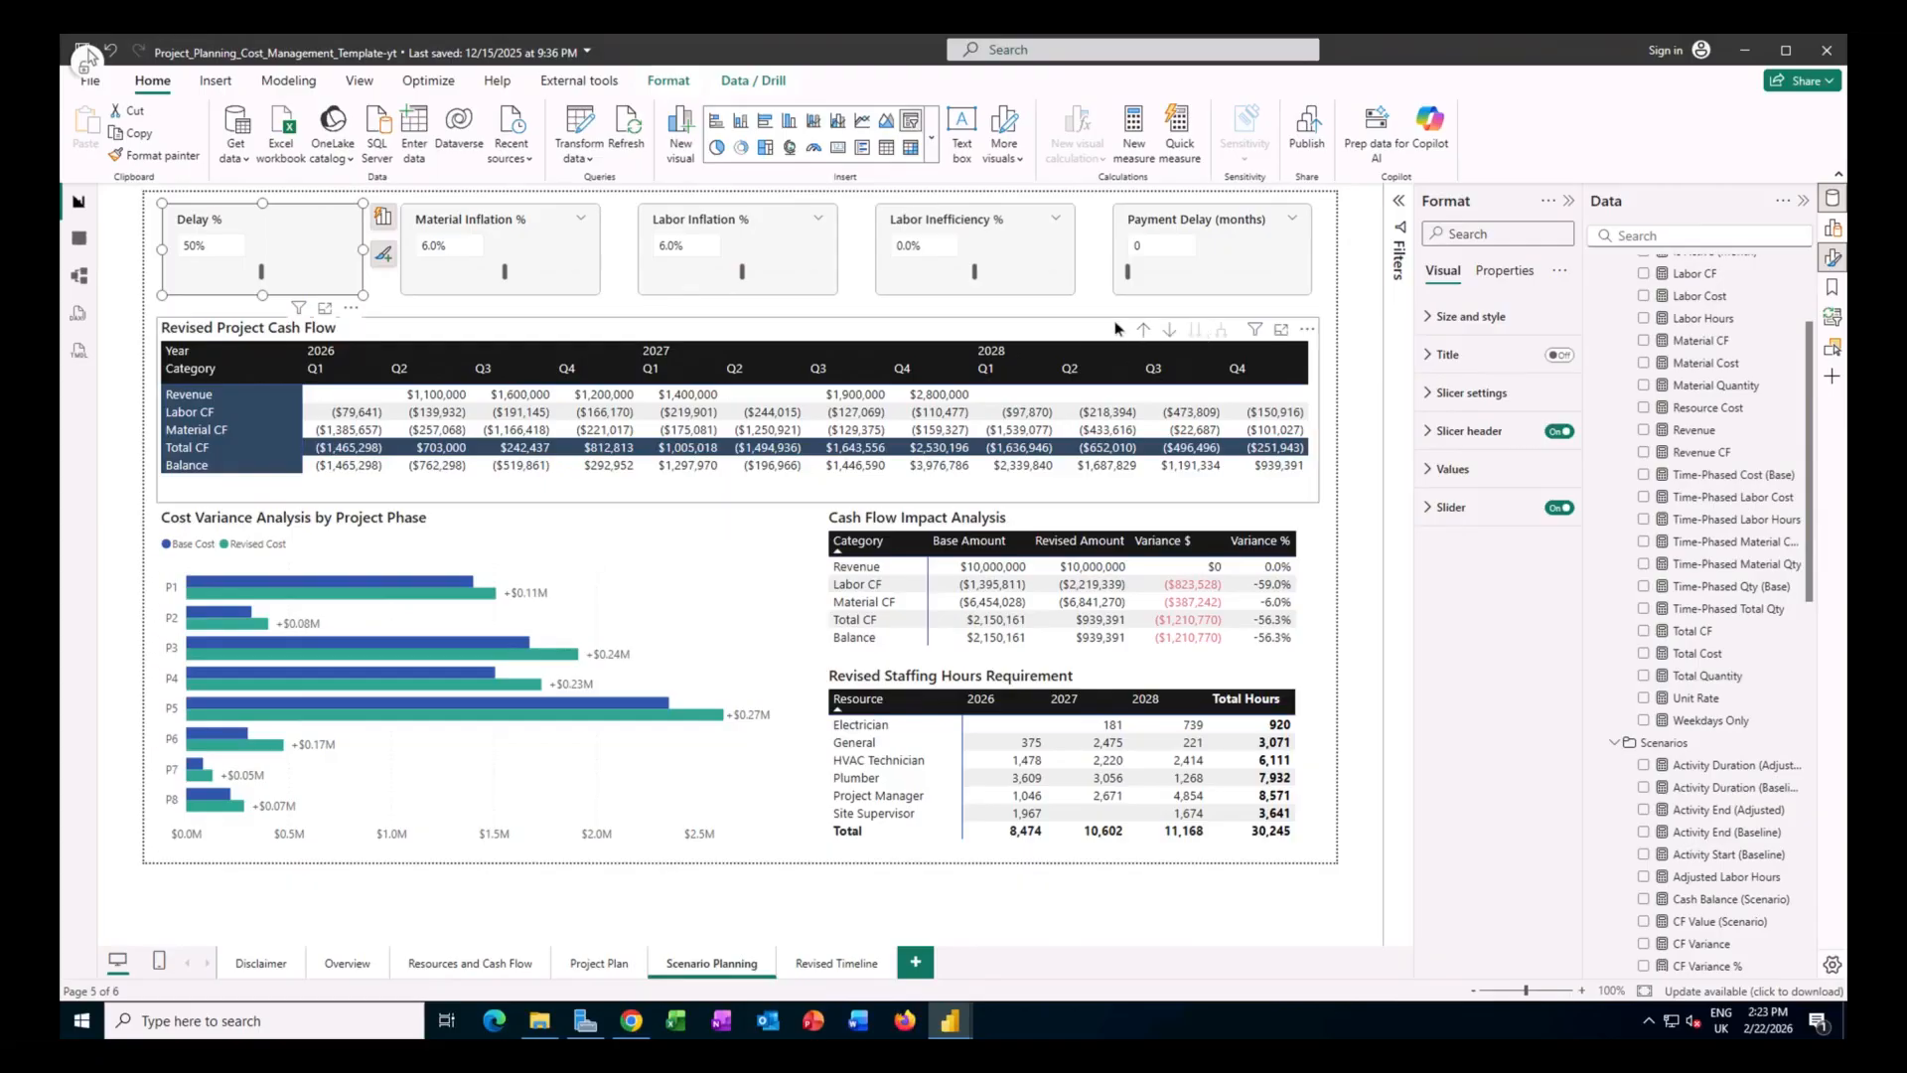
{"action": "left_click", "coordinate": [1063, 331]}
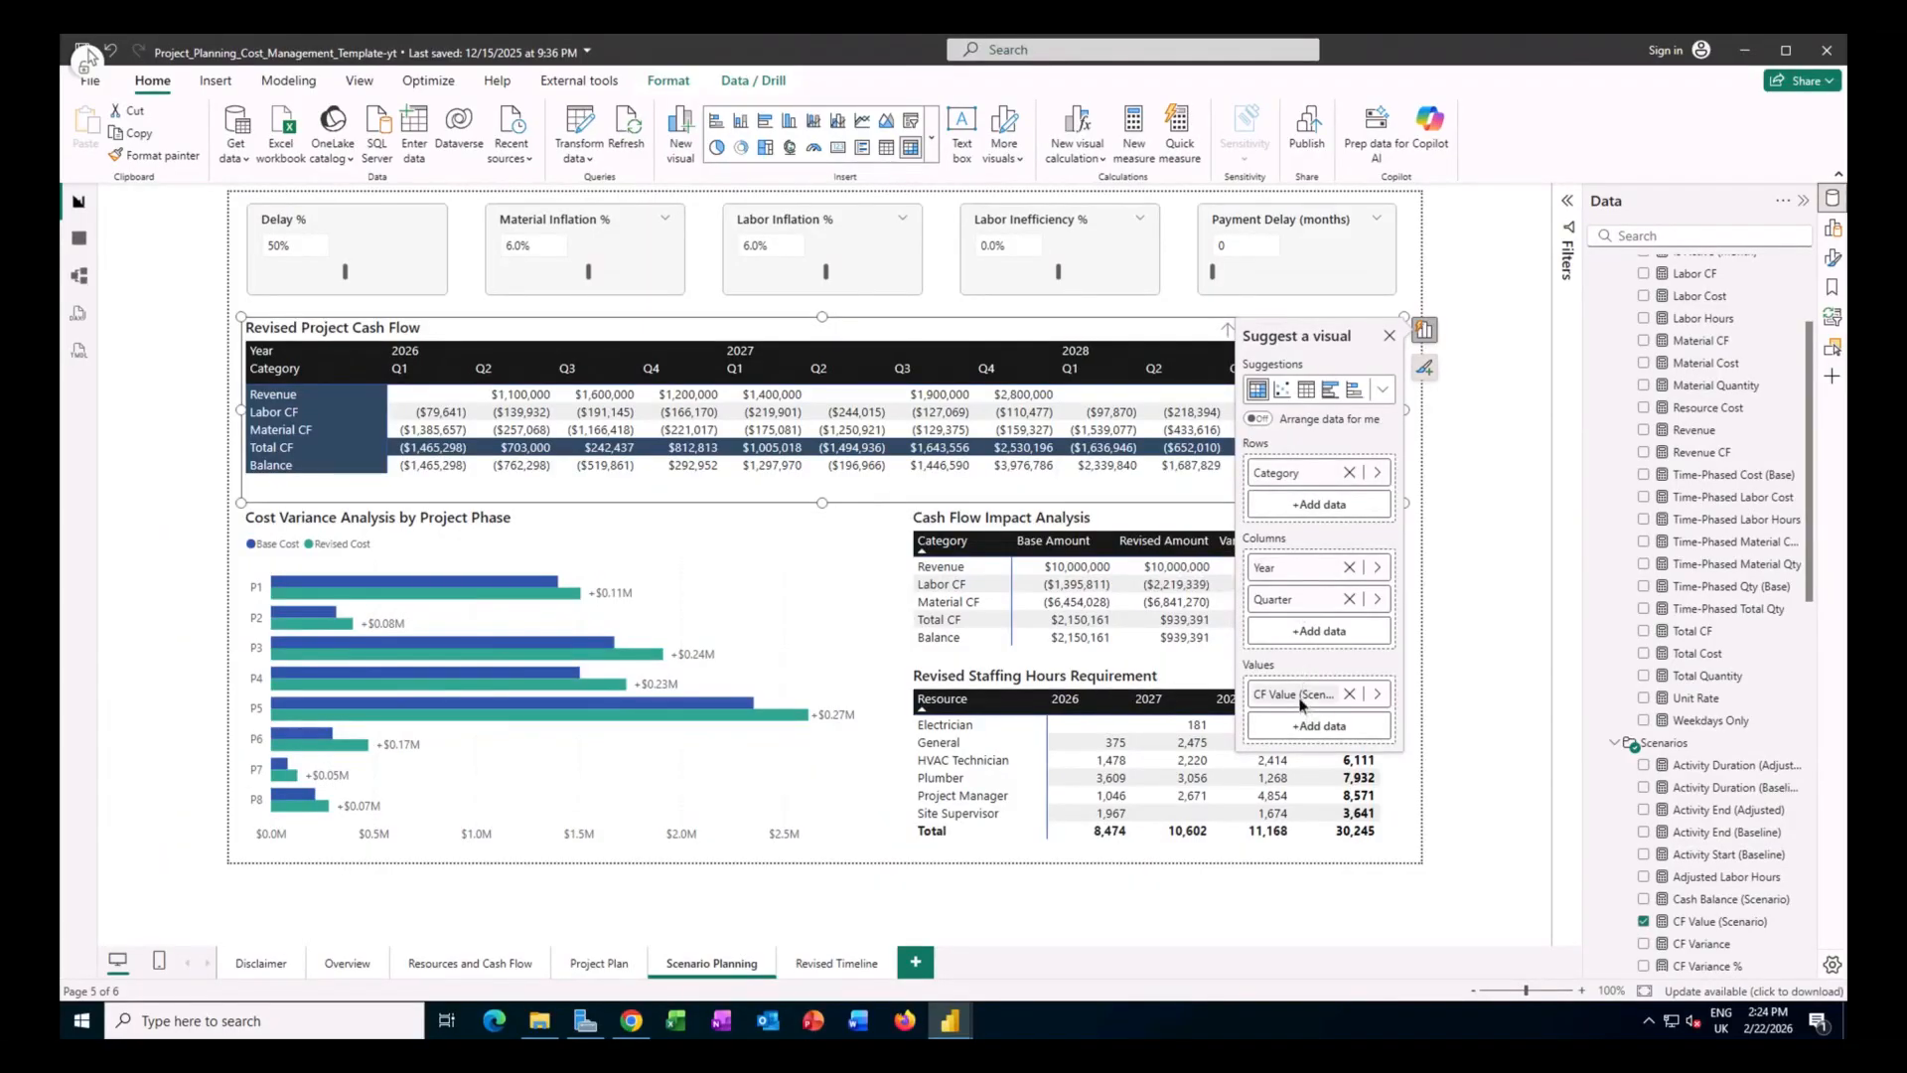
{"action": "left_click", "coordinate": [1711, 923]}
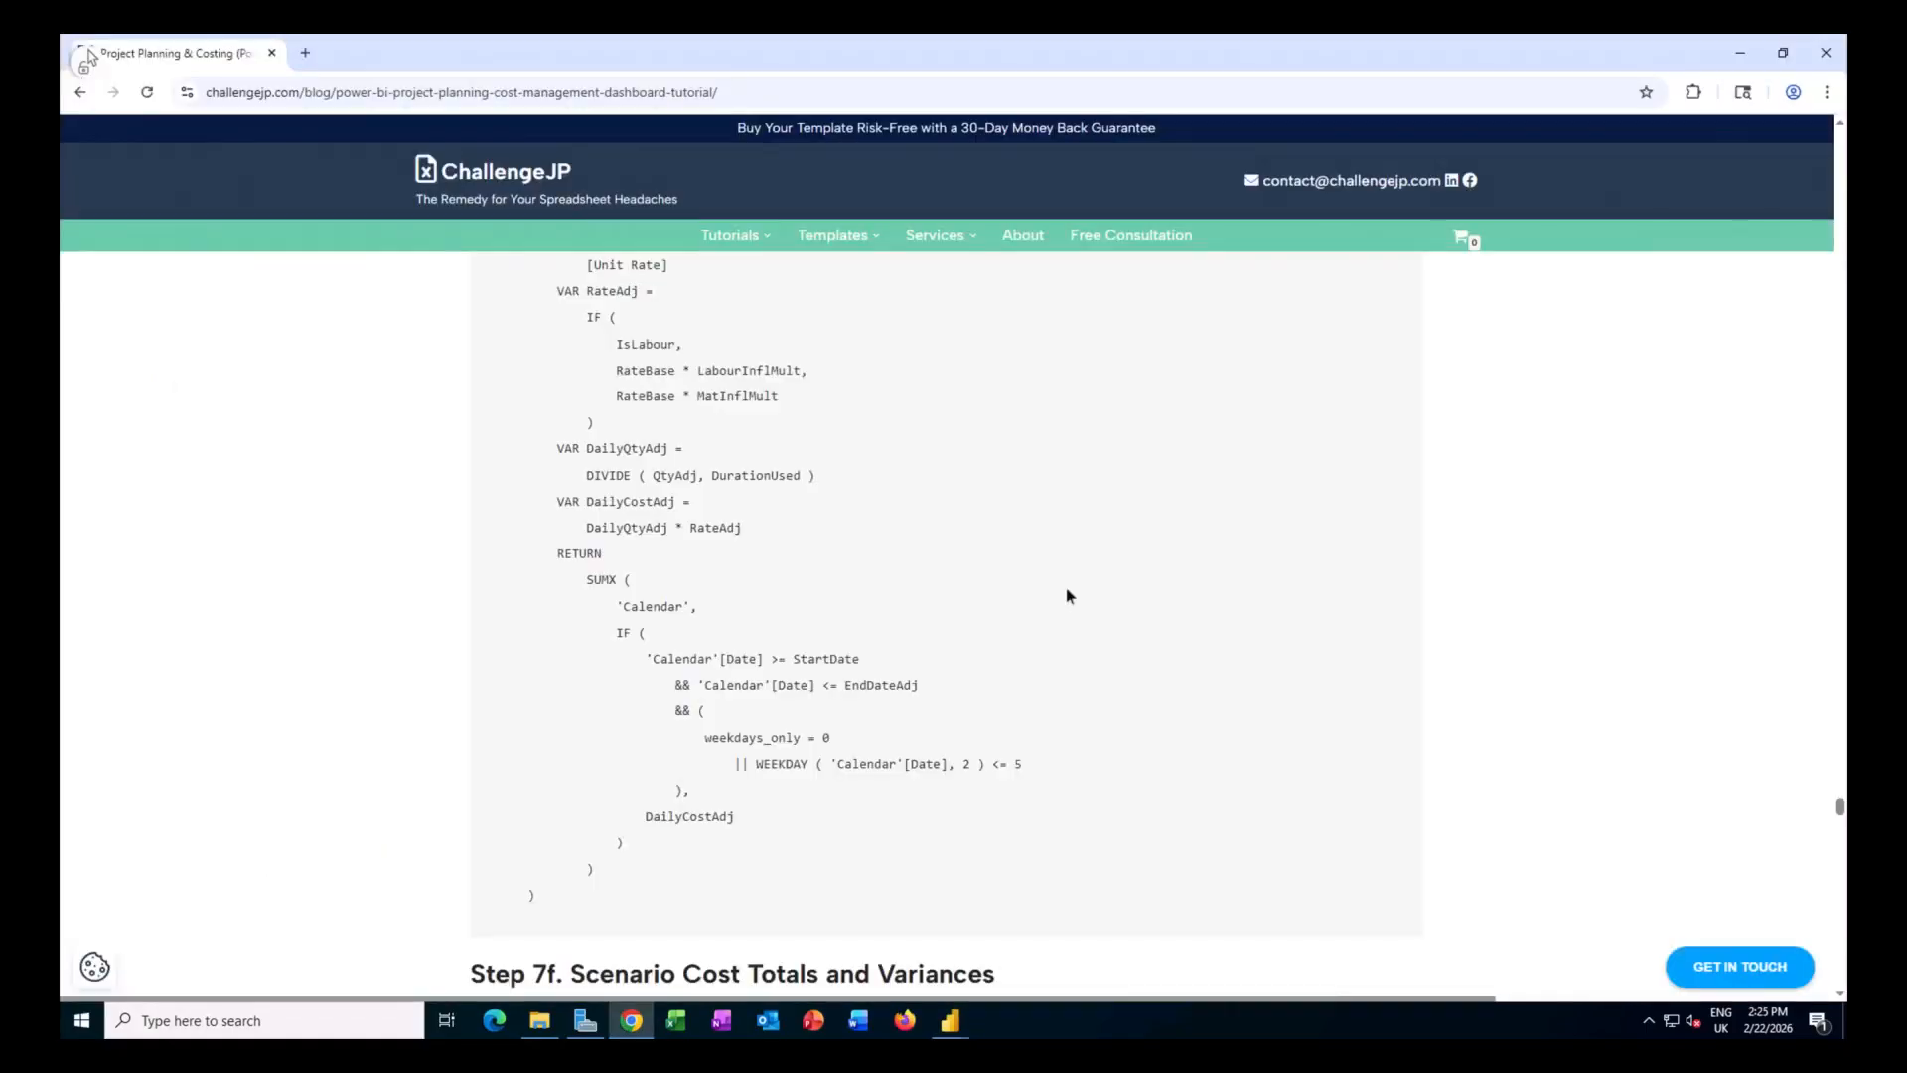
Read the Step 7f Scenario Cost Totals and Variances measures in the Chrome tutorial.
{"action": "scroll", "coordinate": [1068, 596], "scroll_direction": "down", "scroll_amount": 5}
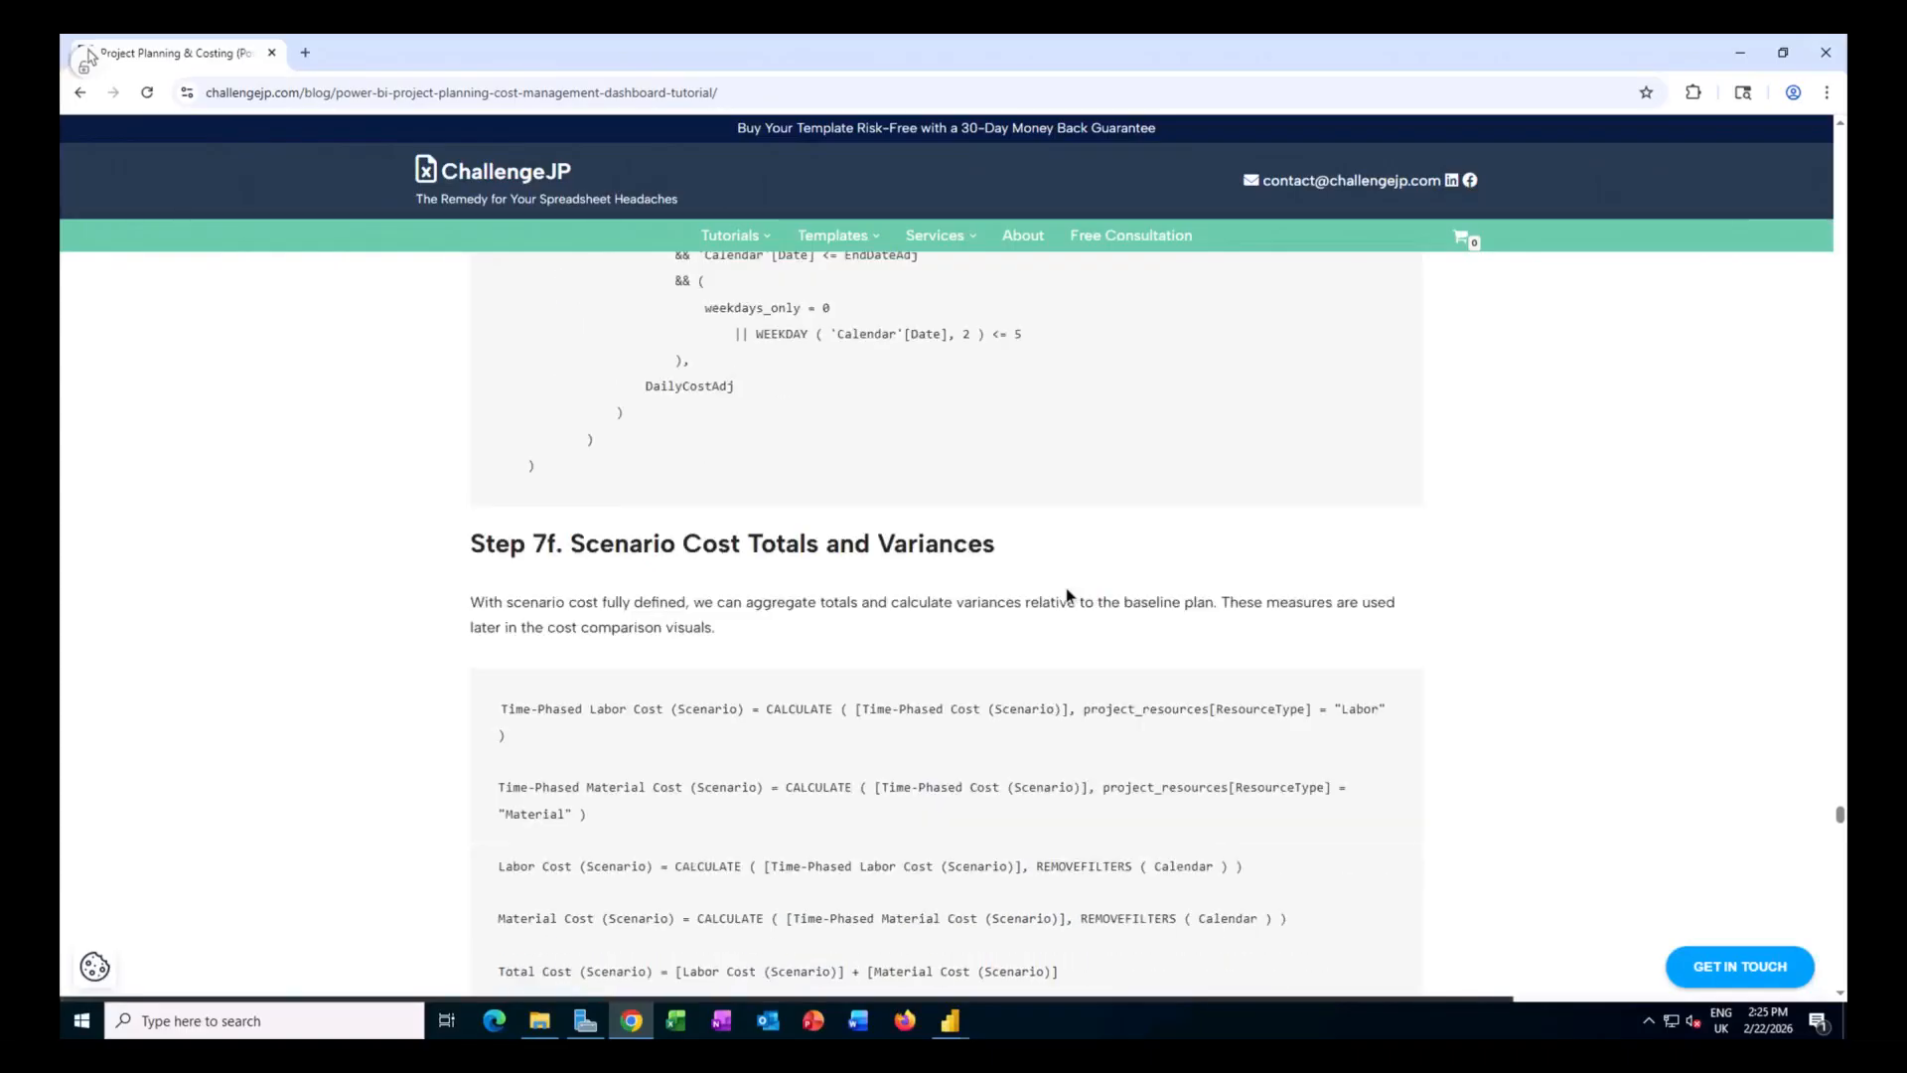
{"action": "scroll", "coordinate": [1068, 597], "scroll_direction": "down", "scroll_amount": 2}
{"action": "scroll", "coordinate": [1066, 589], "scroll_direction": "down", "scroll_amount": 1}
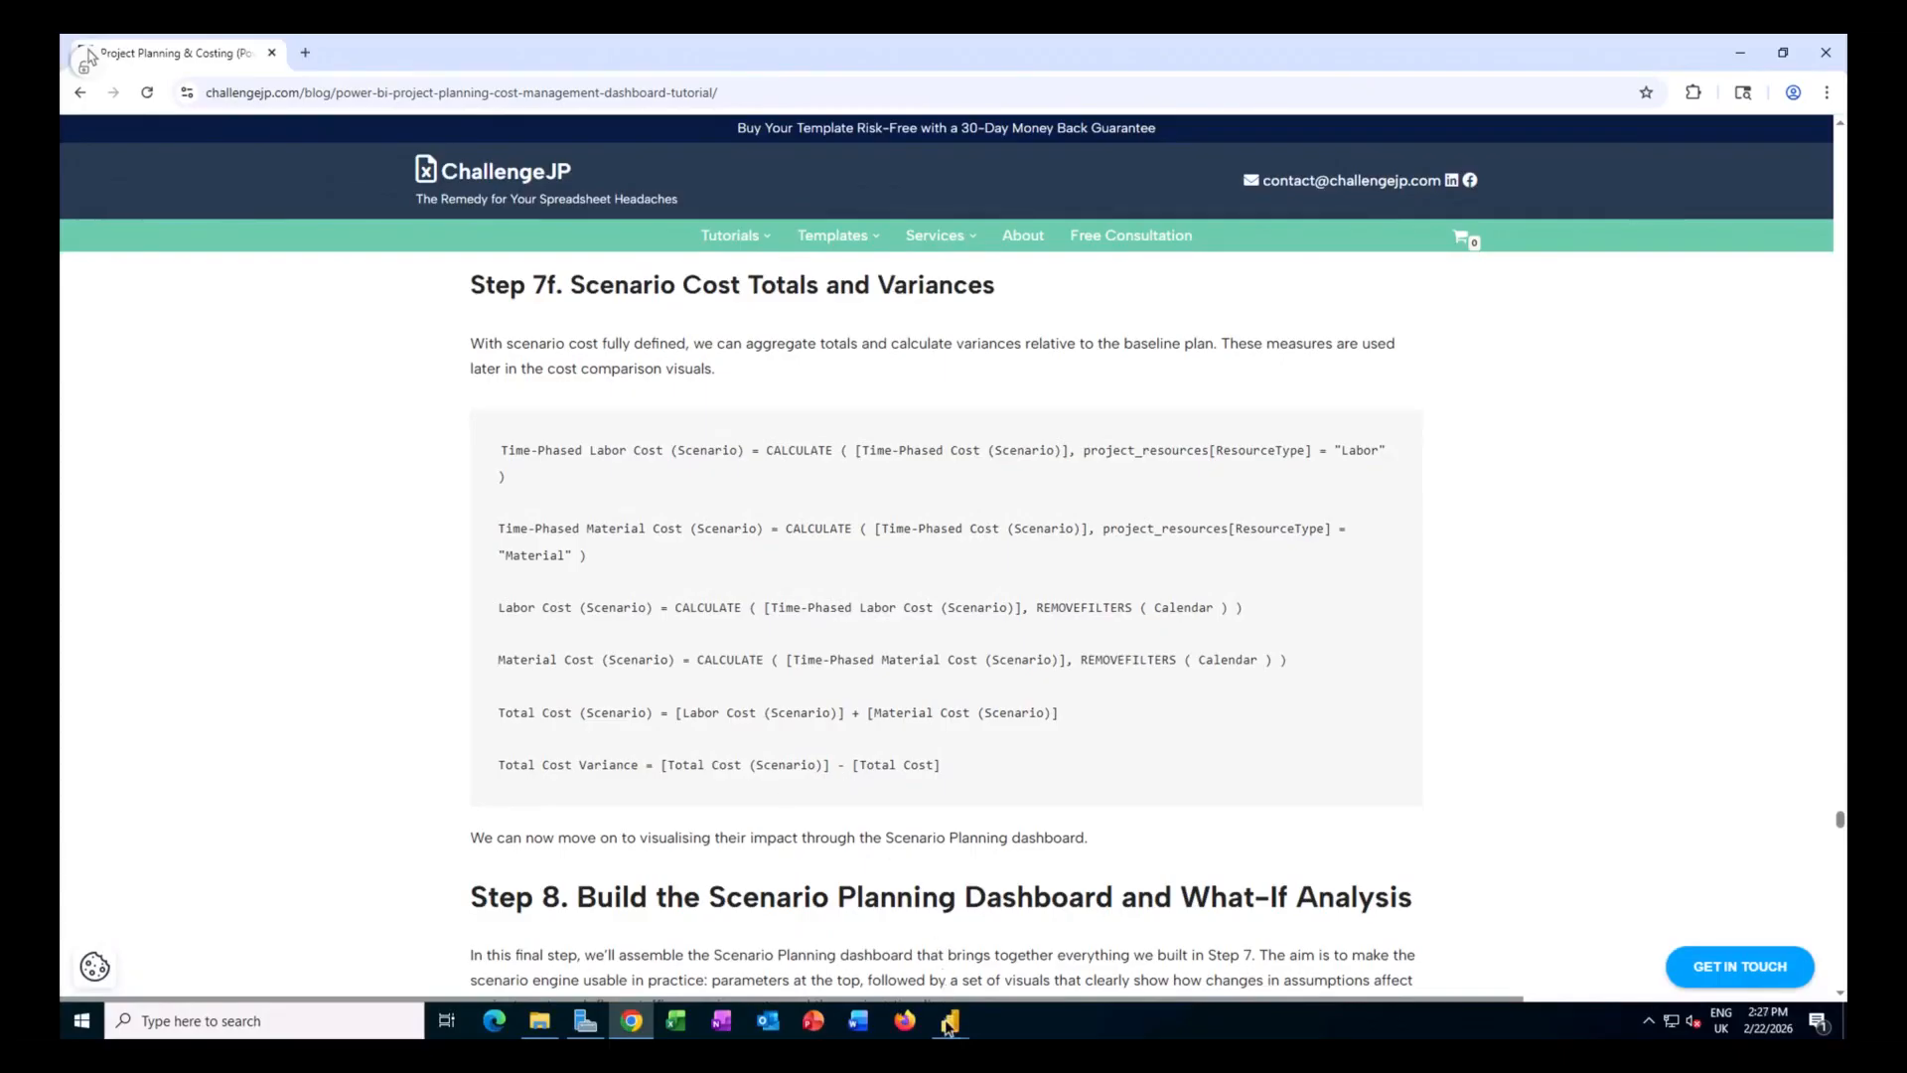
Return to the cost management template in Power BI and examine the axis fields of the Cost Variance Analysis by Project Phase chart.
{"action": "mouse_move", "coordinate": [949, 1029]}
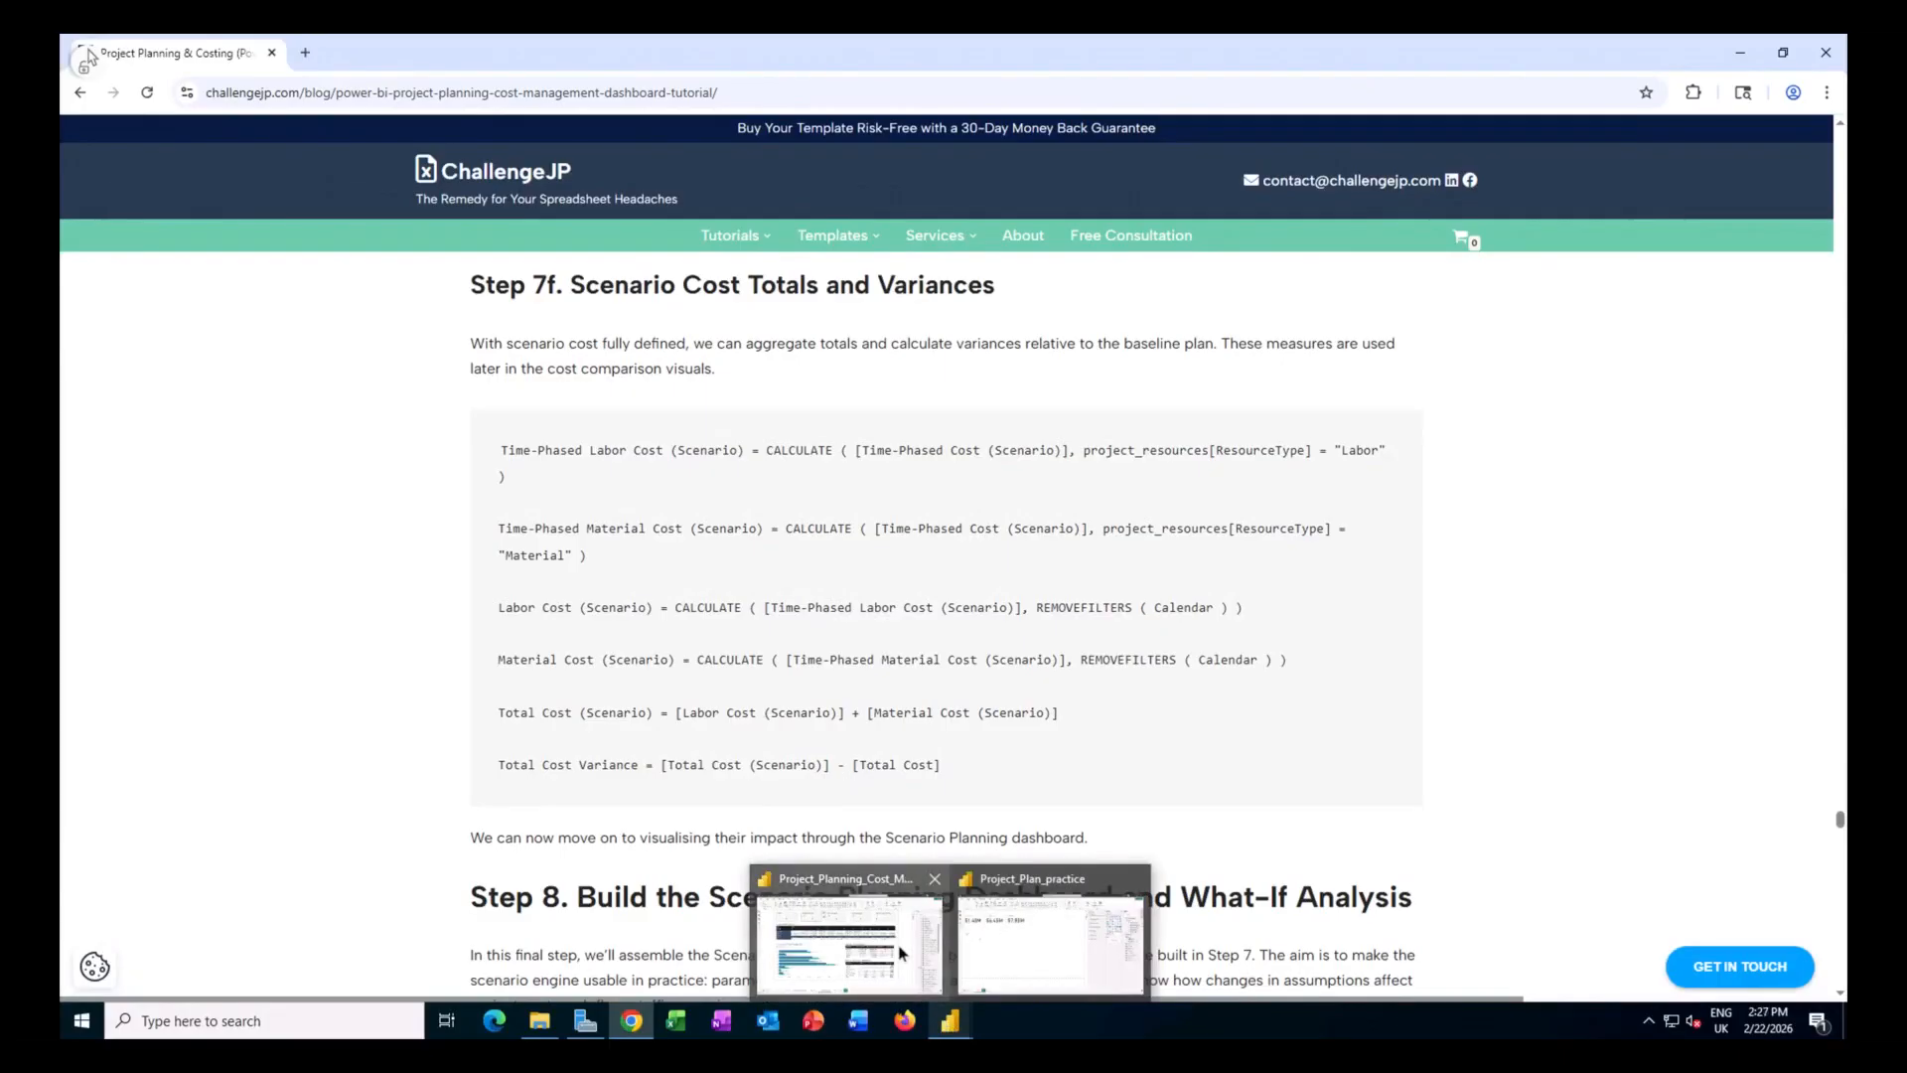
{"action": "left_click", "coordinate": [841, 878]}
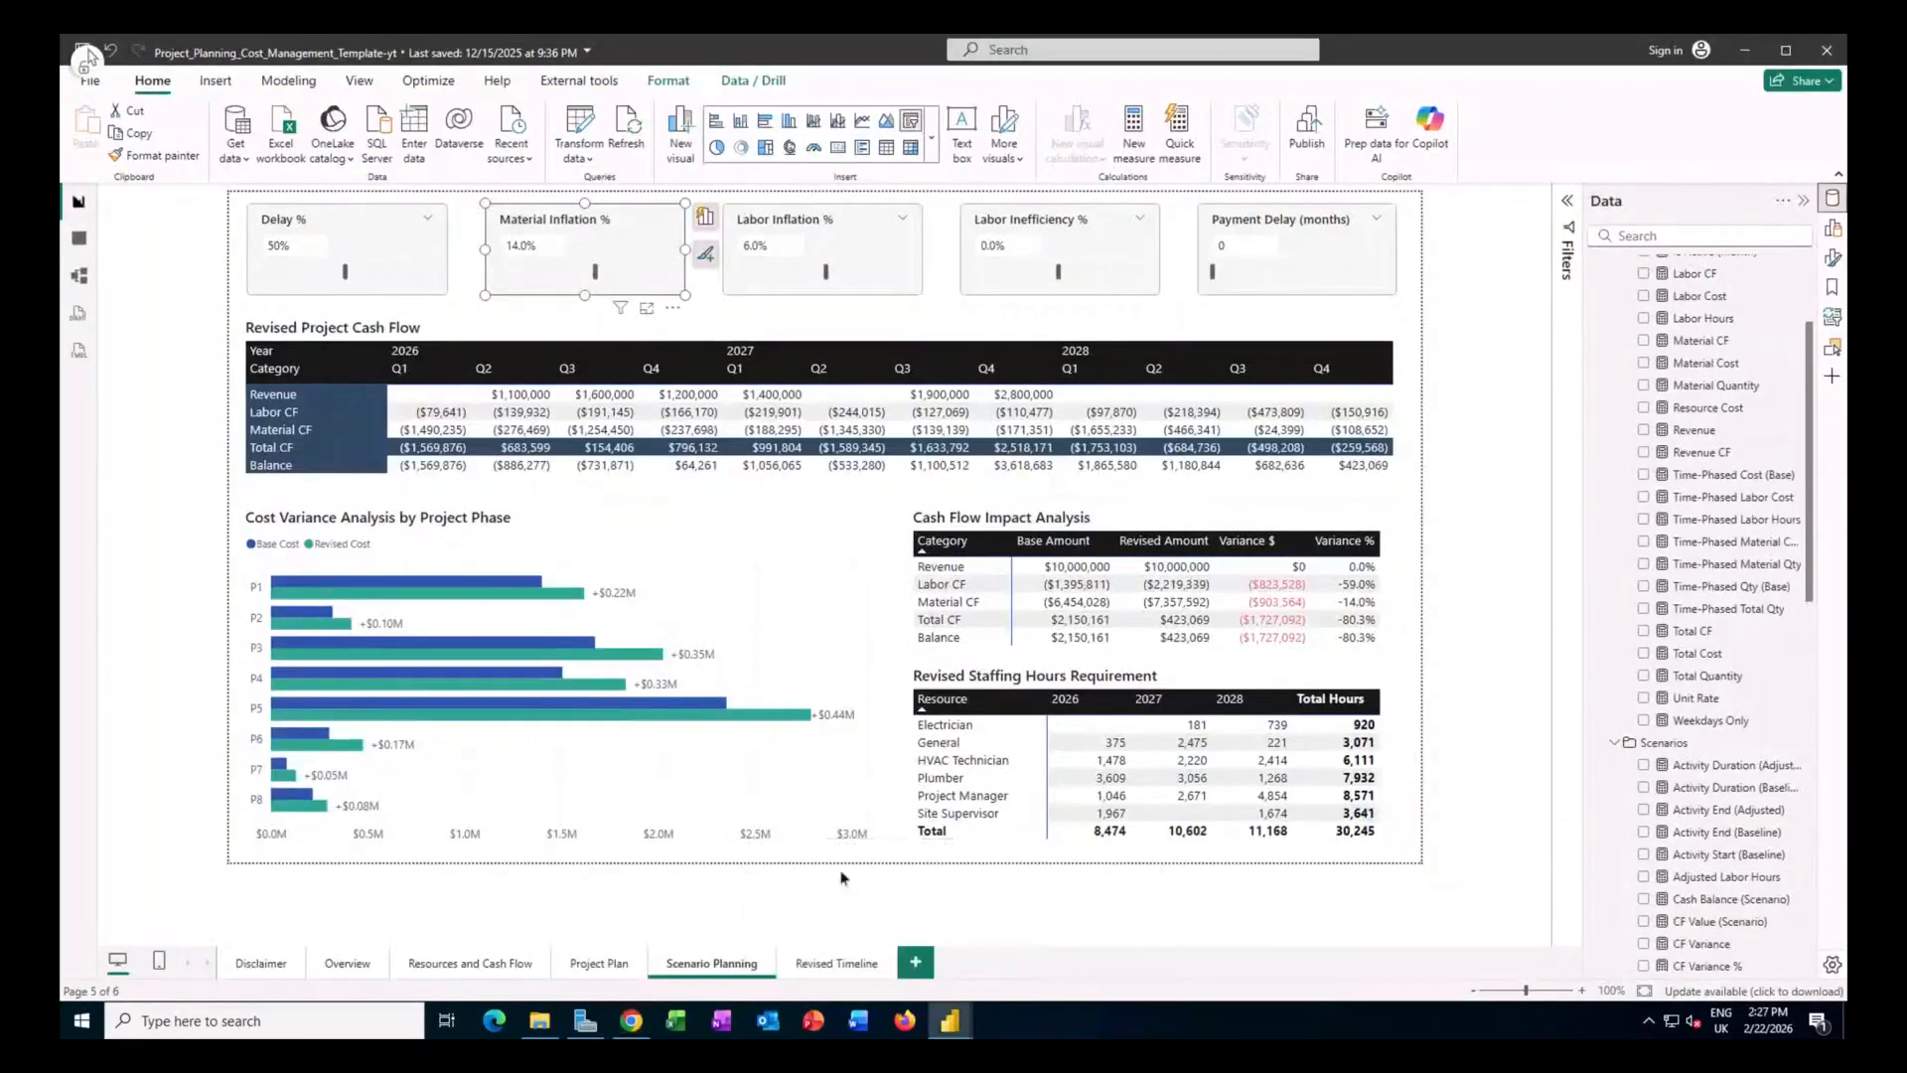
{"action": "left_click", "coordinate": [624, 523]}
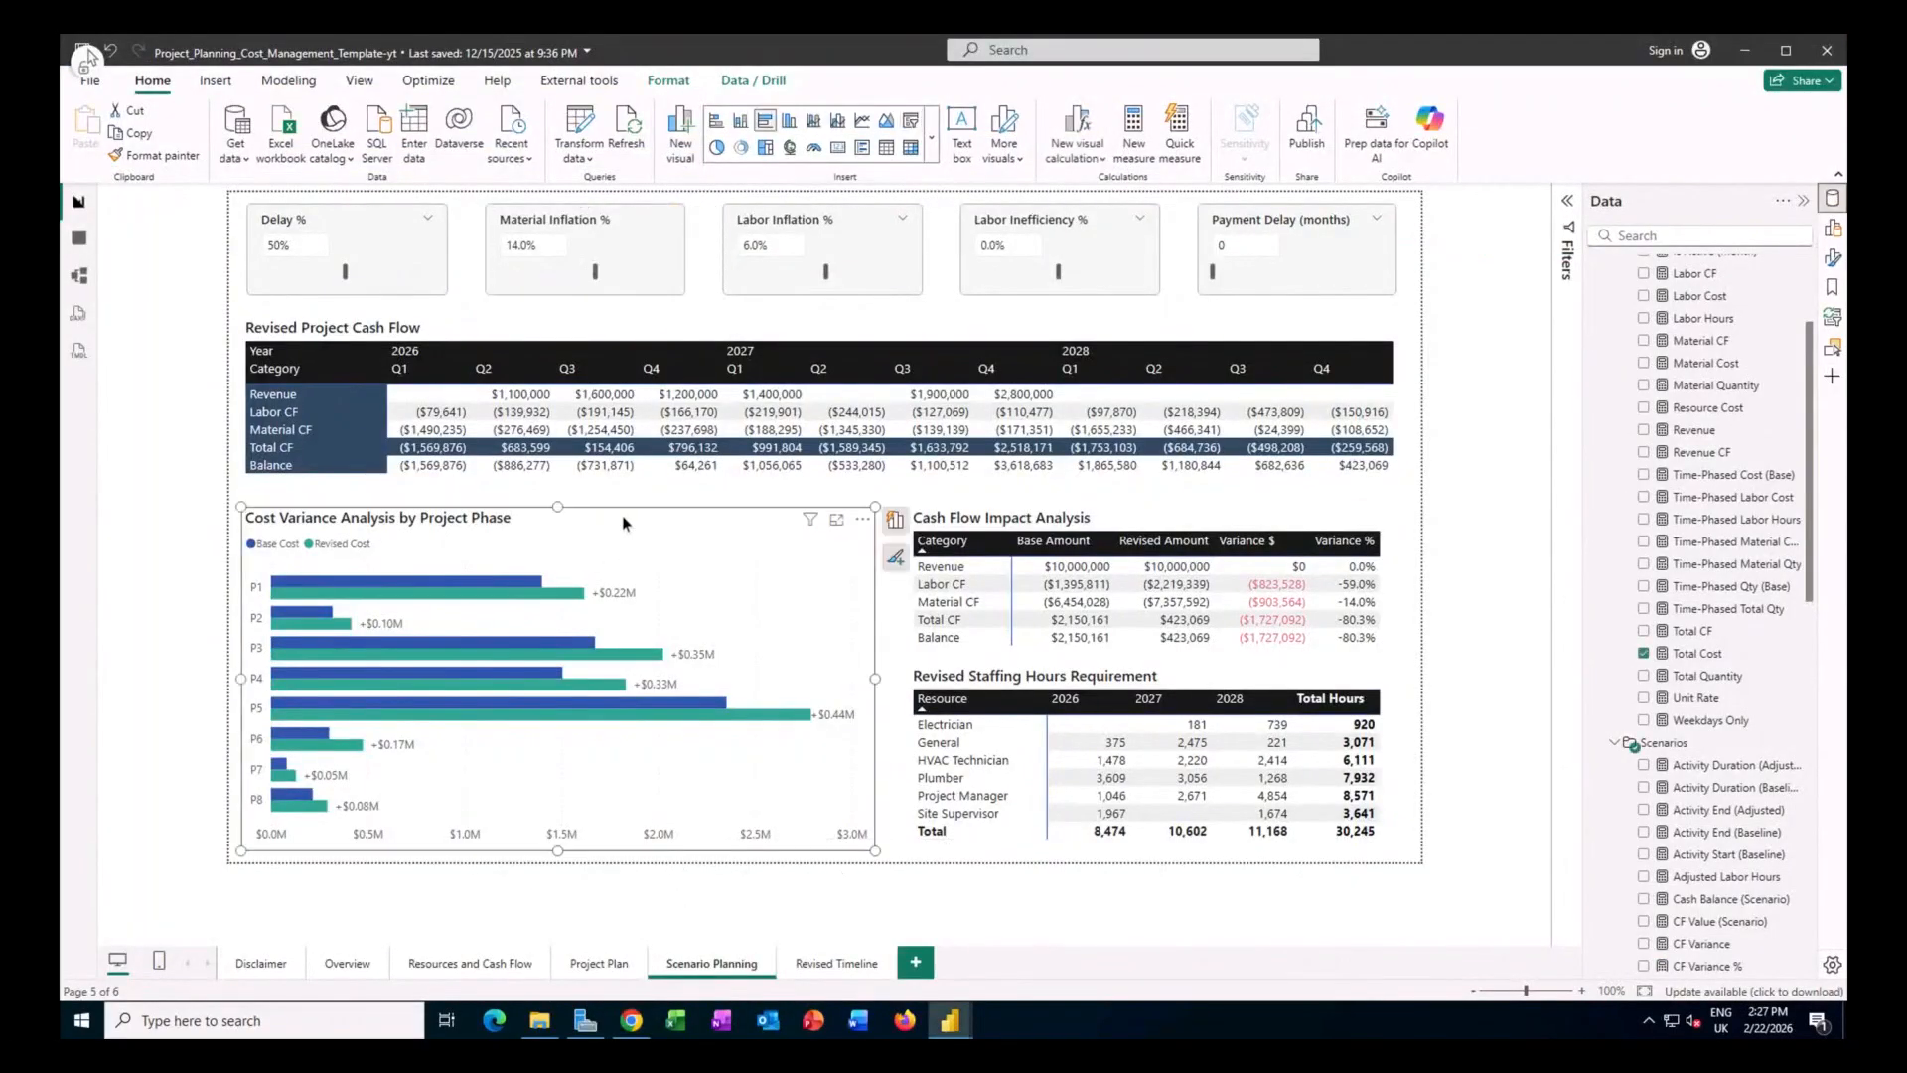
{"action": "left_click", "coordinate": [897, 520]}
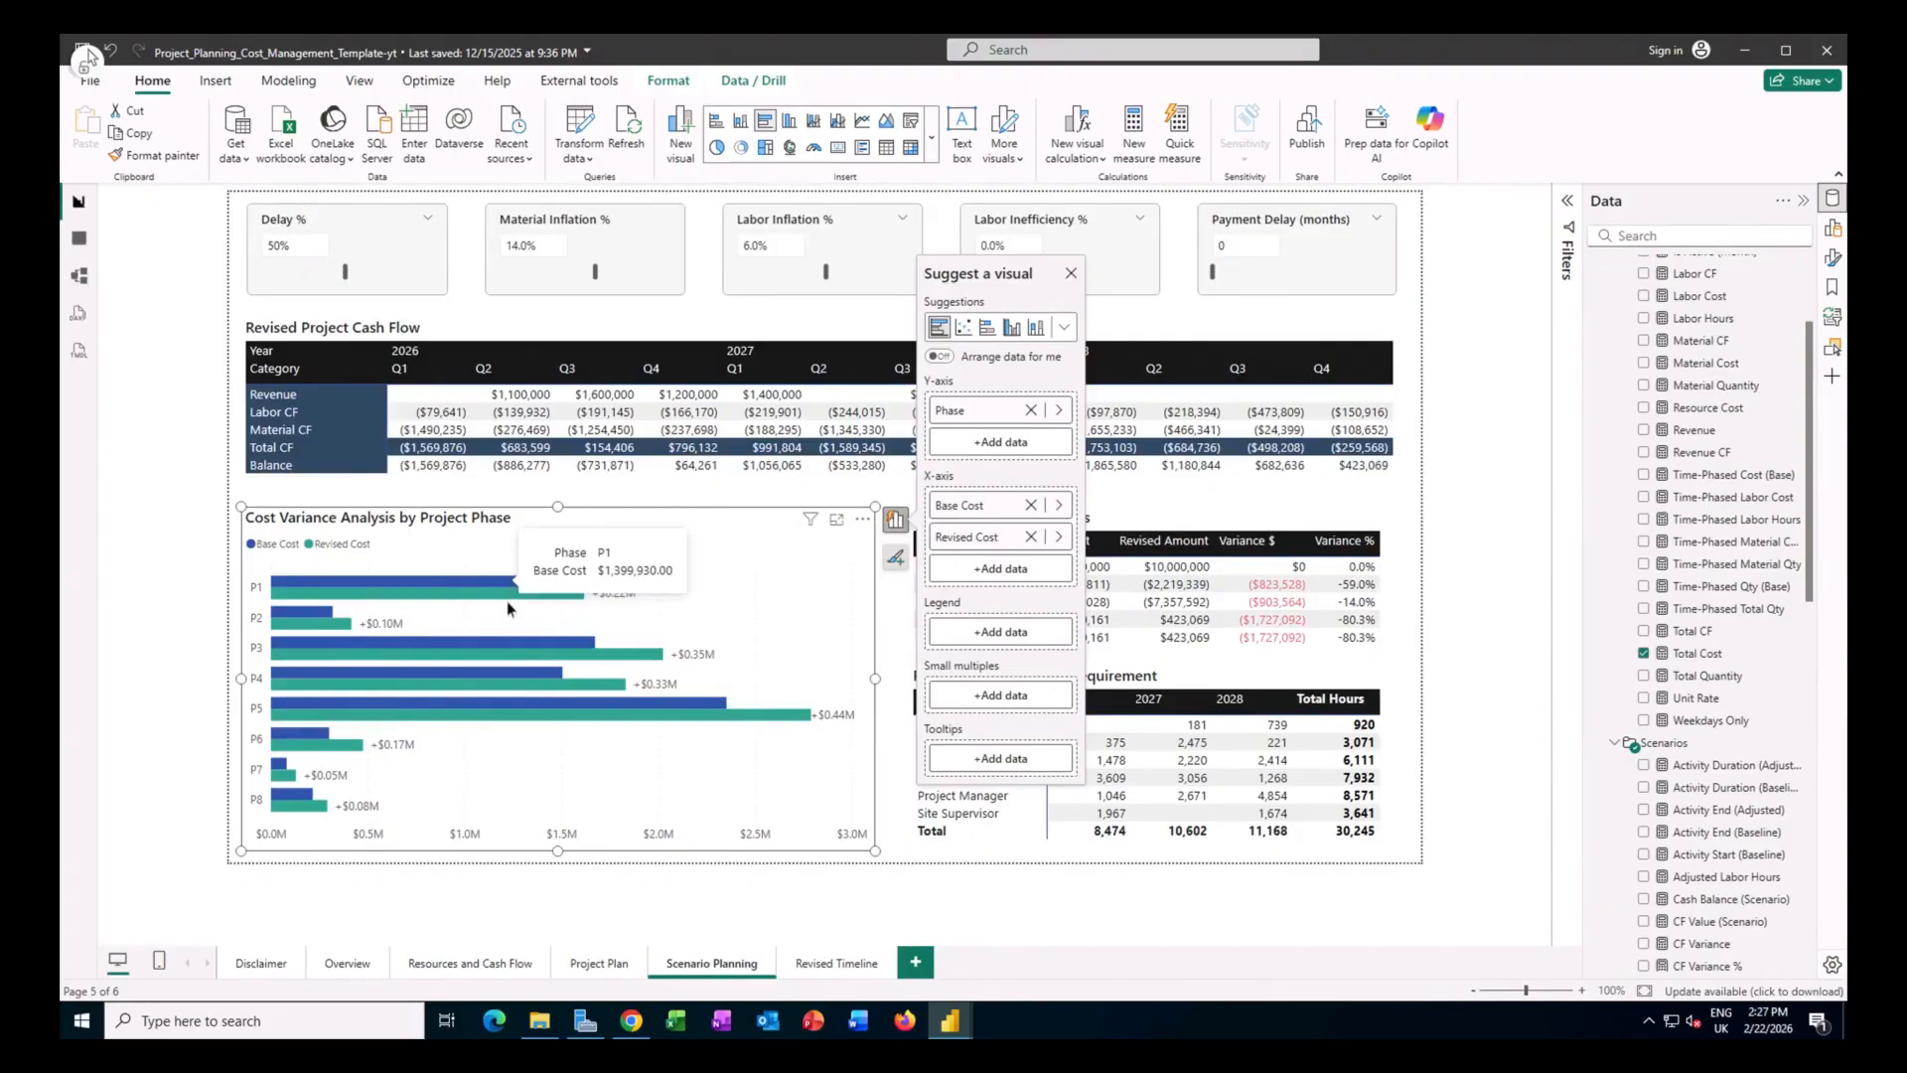
{"action": "mouse_move", "coordinate": [502, 593]}
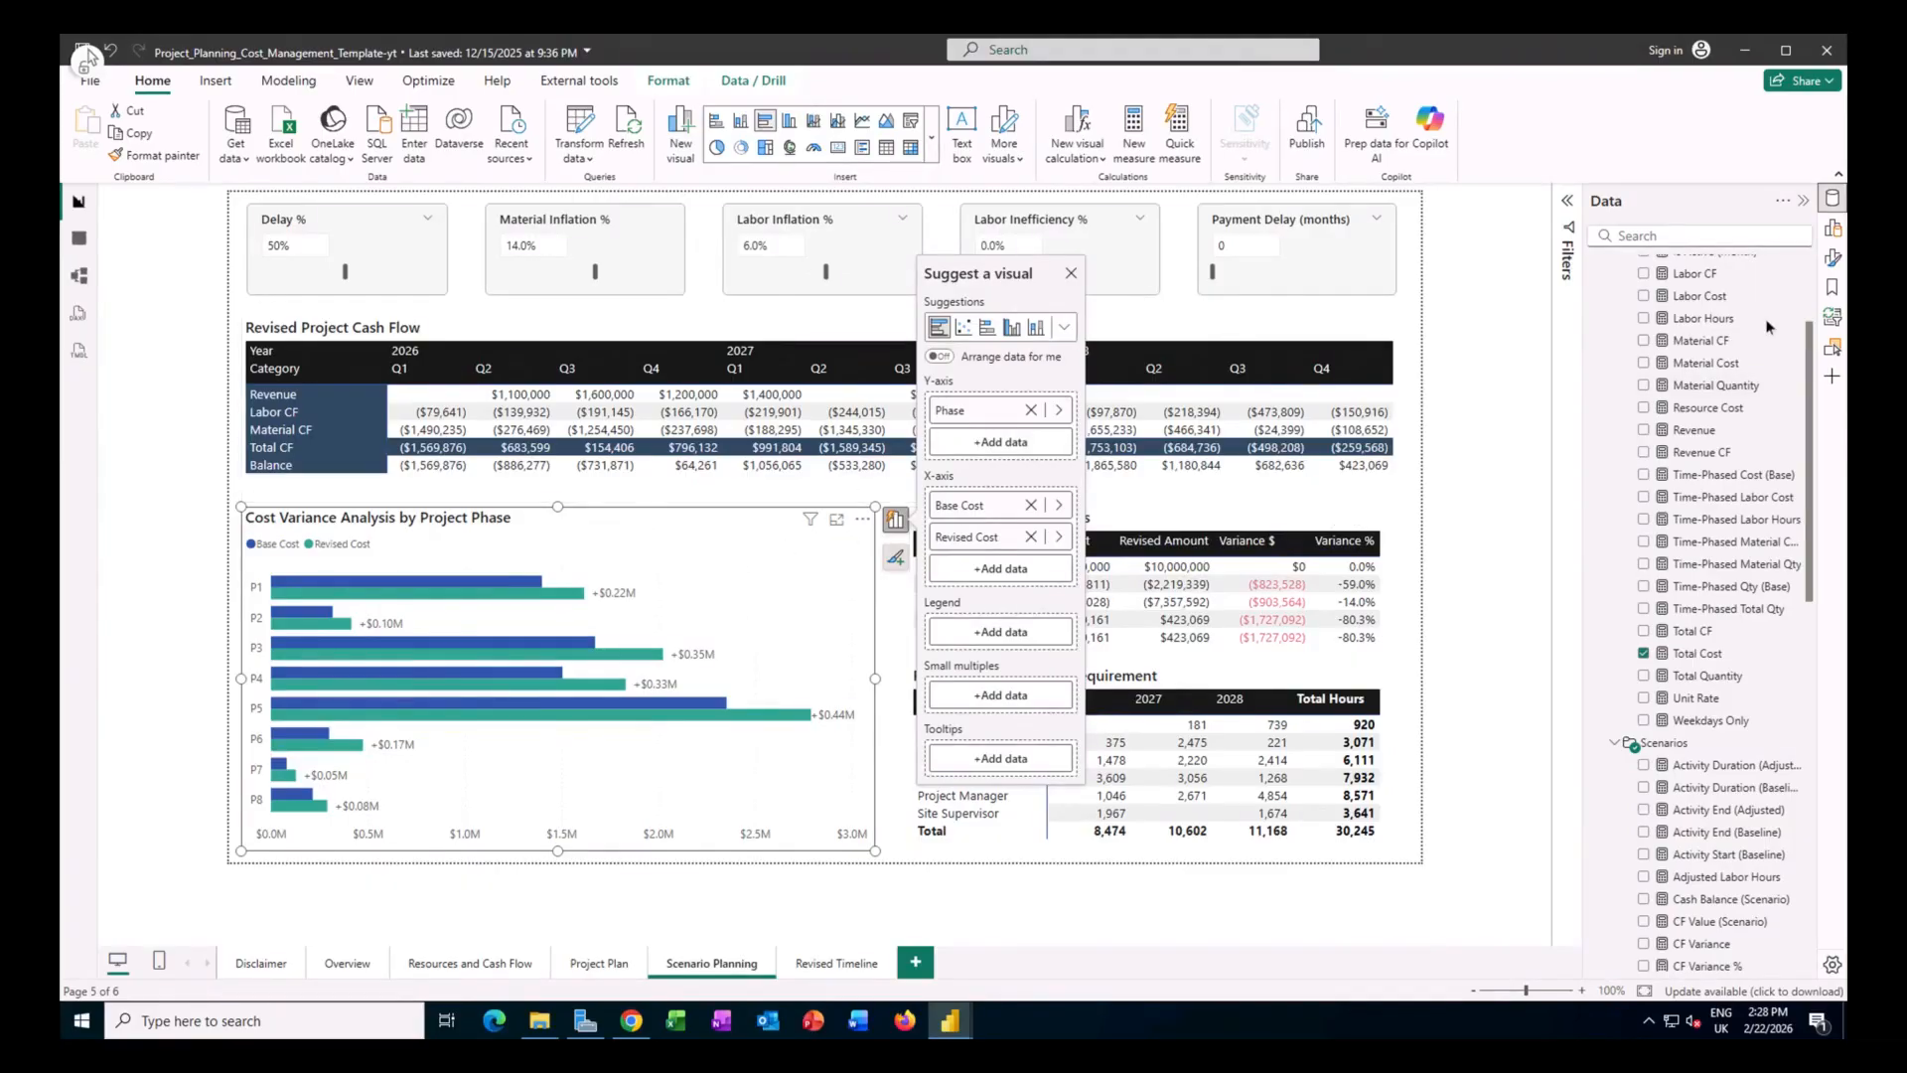
Examine the data label formatting of the Cost Variance Analysis chart for the Revised Cost series, including its value field.
{"action": "left_click", "coordinate": [1833, 261]}
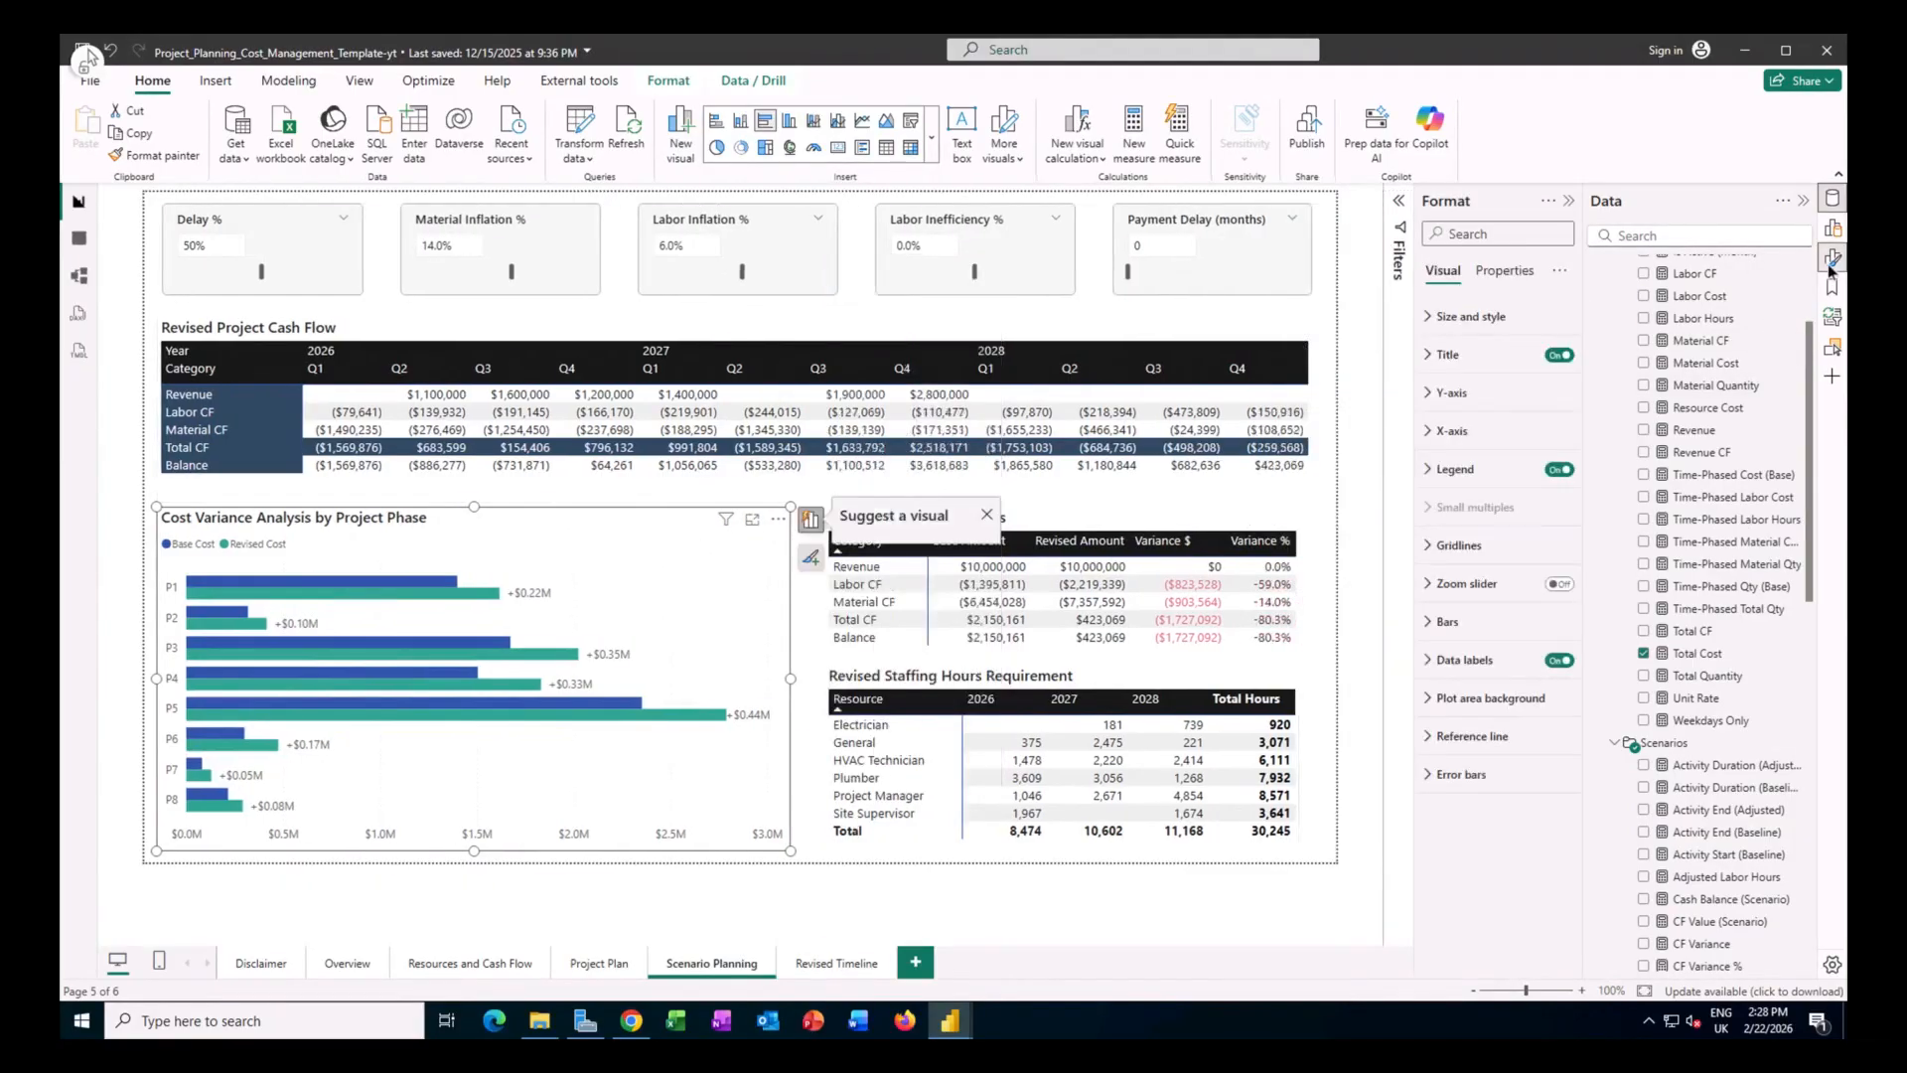
{"action": "left_click", "coordinate": [1428, 661]}
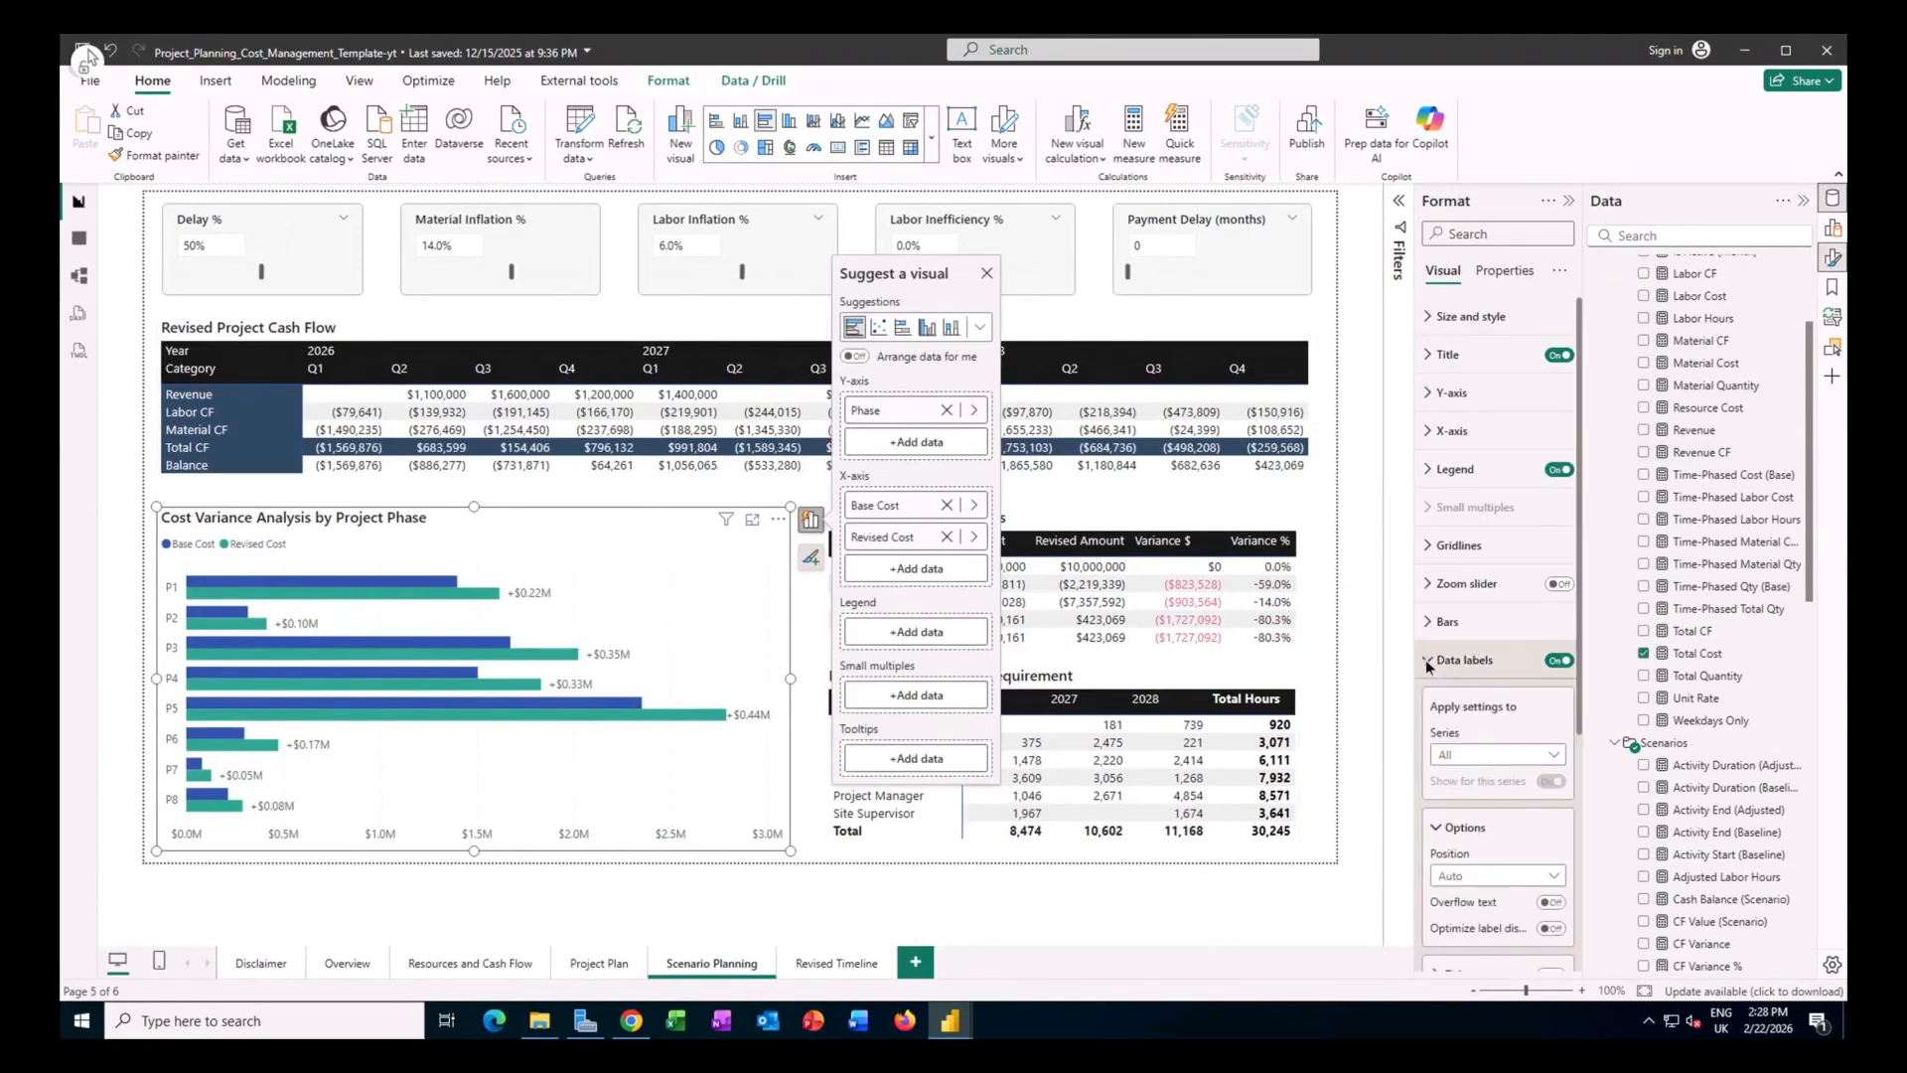
{"action": "scroll", "coordinate": [1488, 616], "scroll_direction": "down", "scroll_amount": 3}
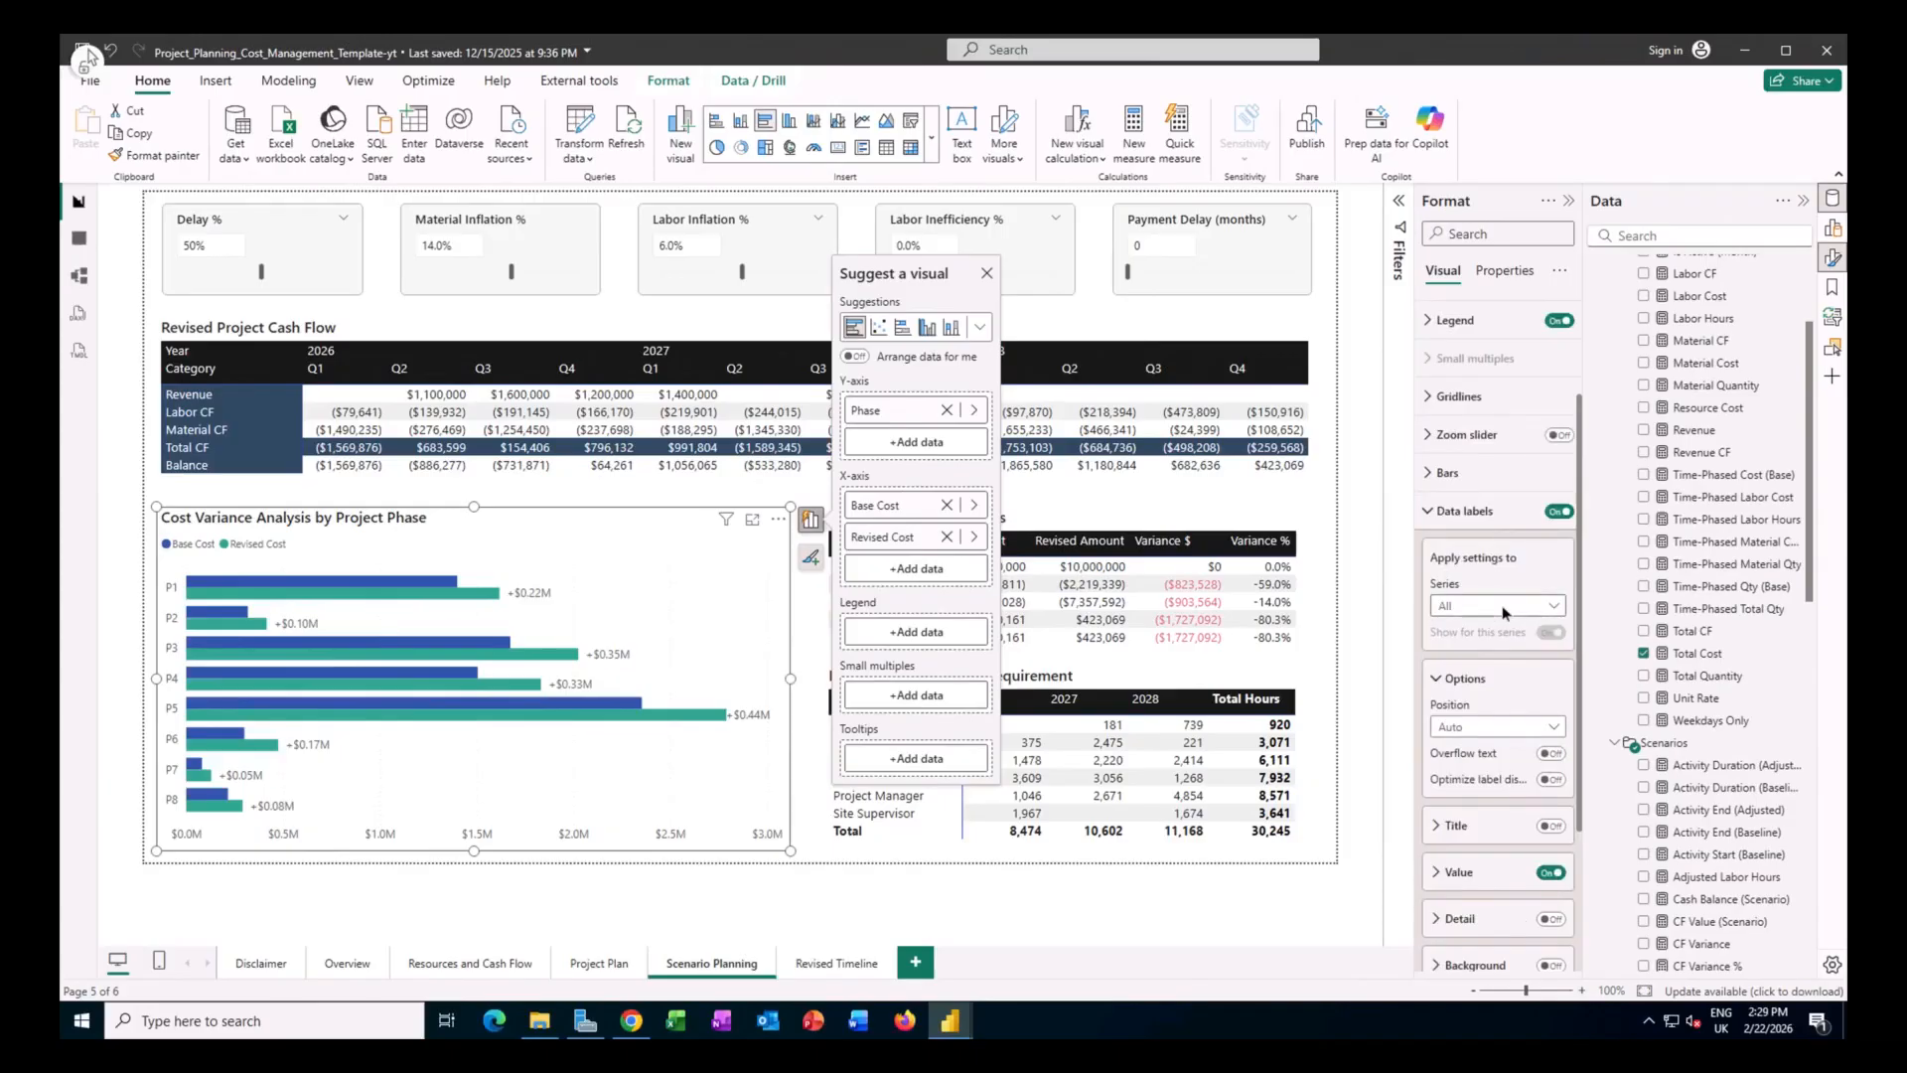
{"action": "left_click", "coordinate": [1502, 608]}
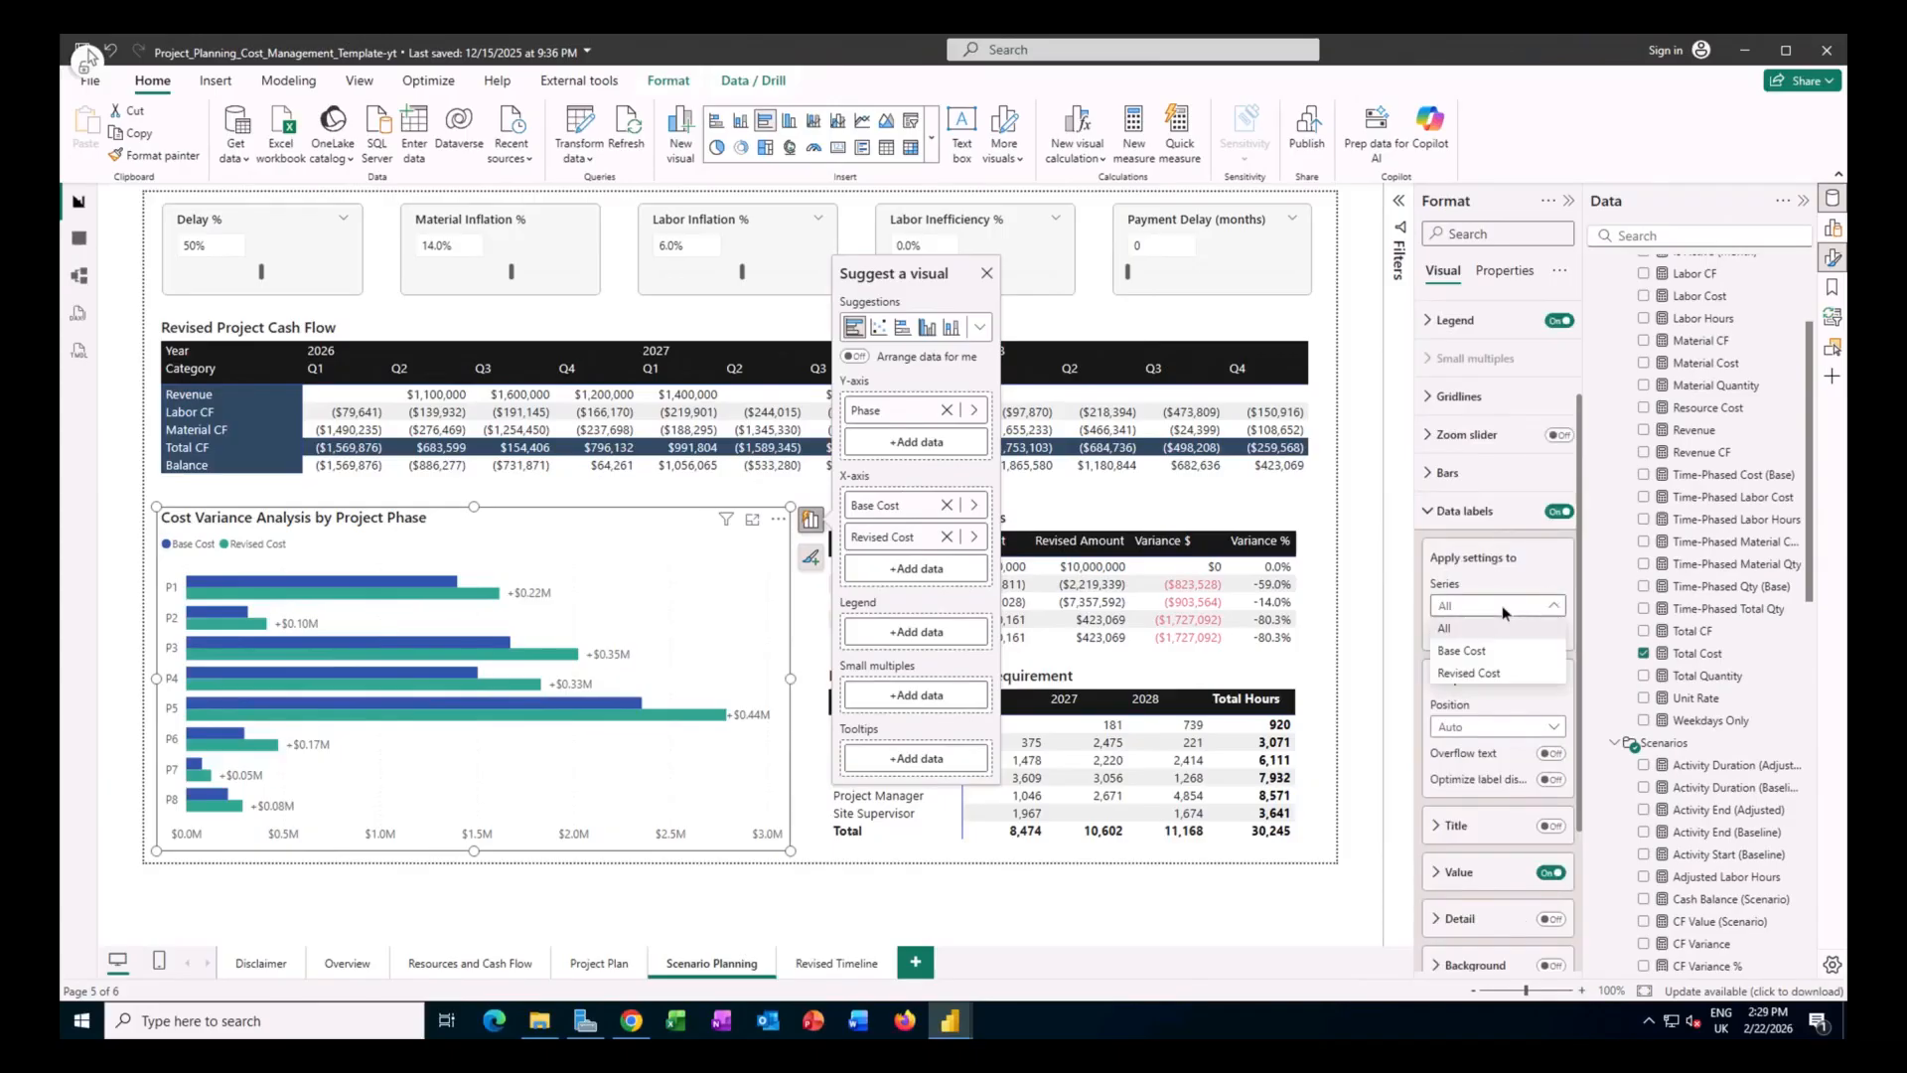
{"action": "left_click", "coordinate": [1500, 673]}
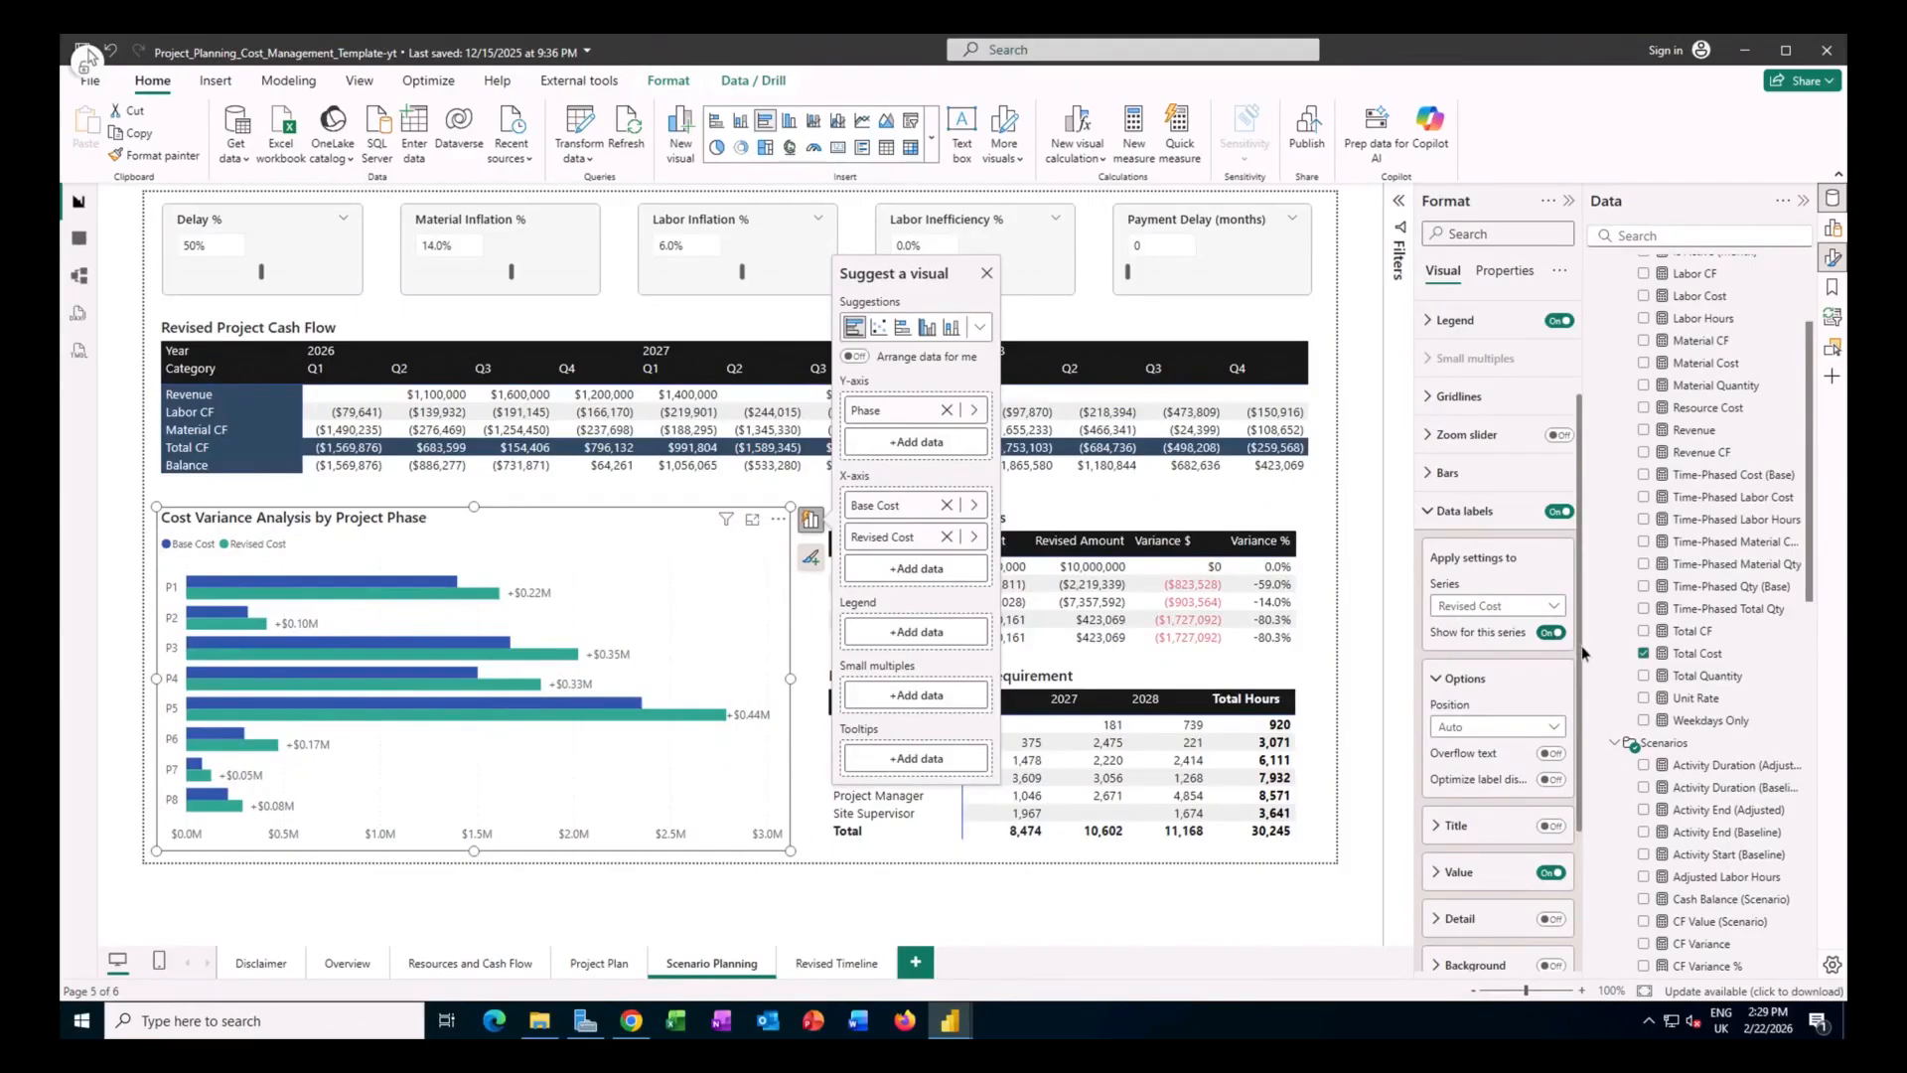
{"action": "left_click_drag", "start_coordinate": [1581, 663], "coordinate": [1581, 789]}
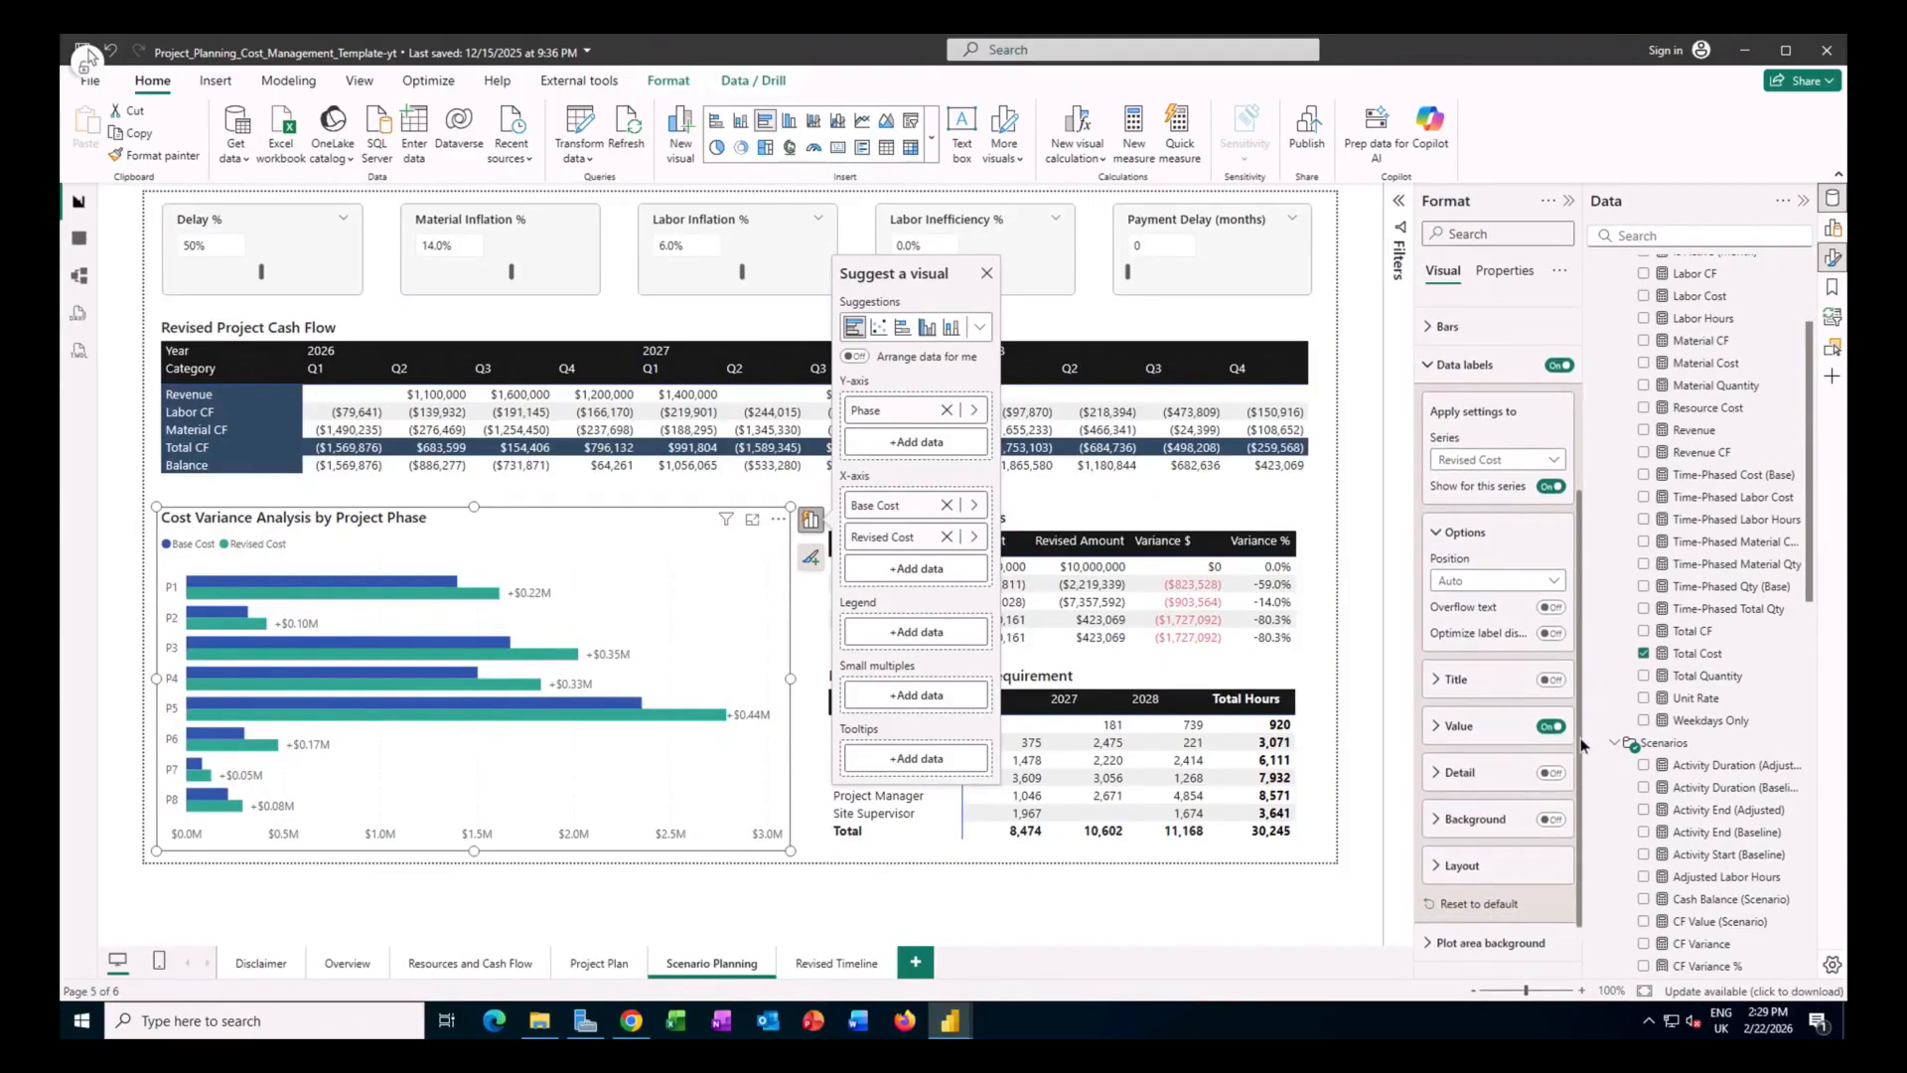
{"action": "left_click", "coordinate": [1440, 721]}
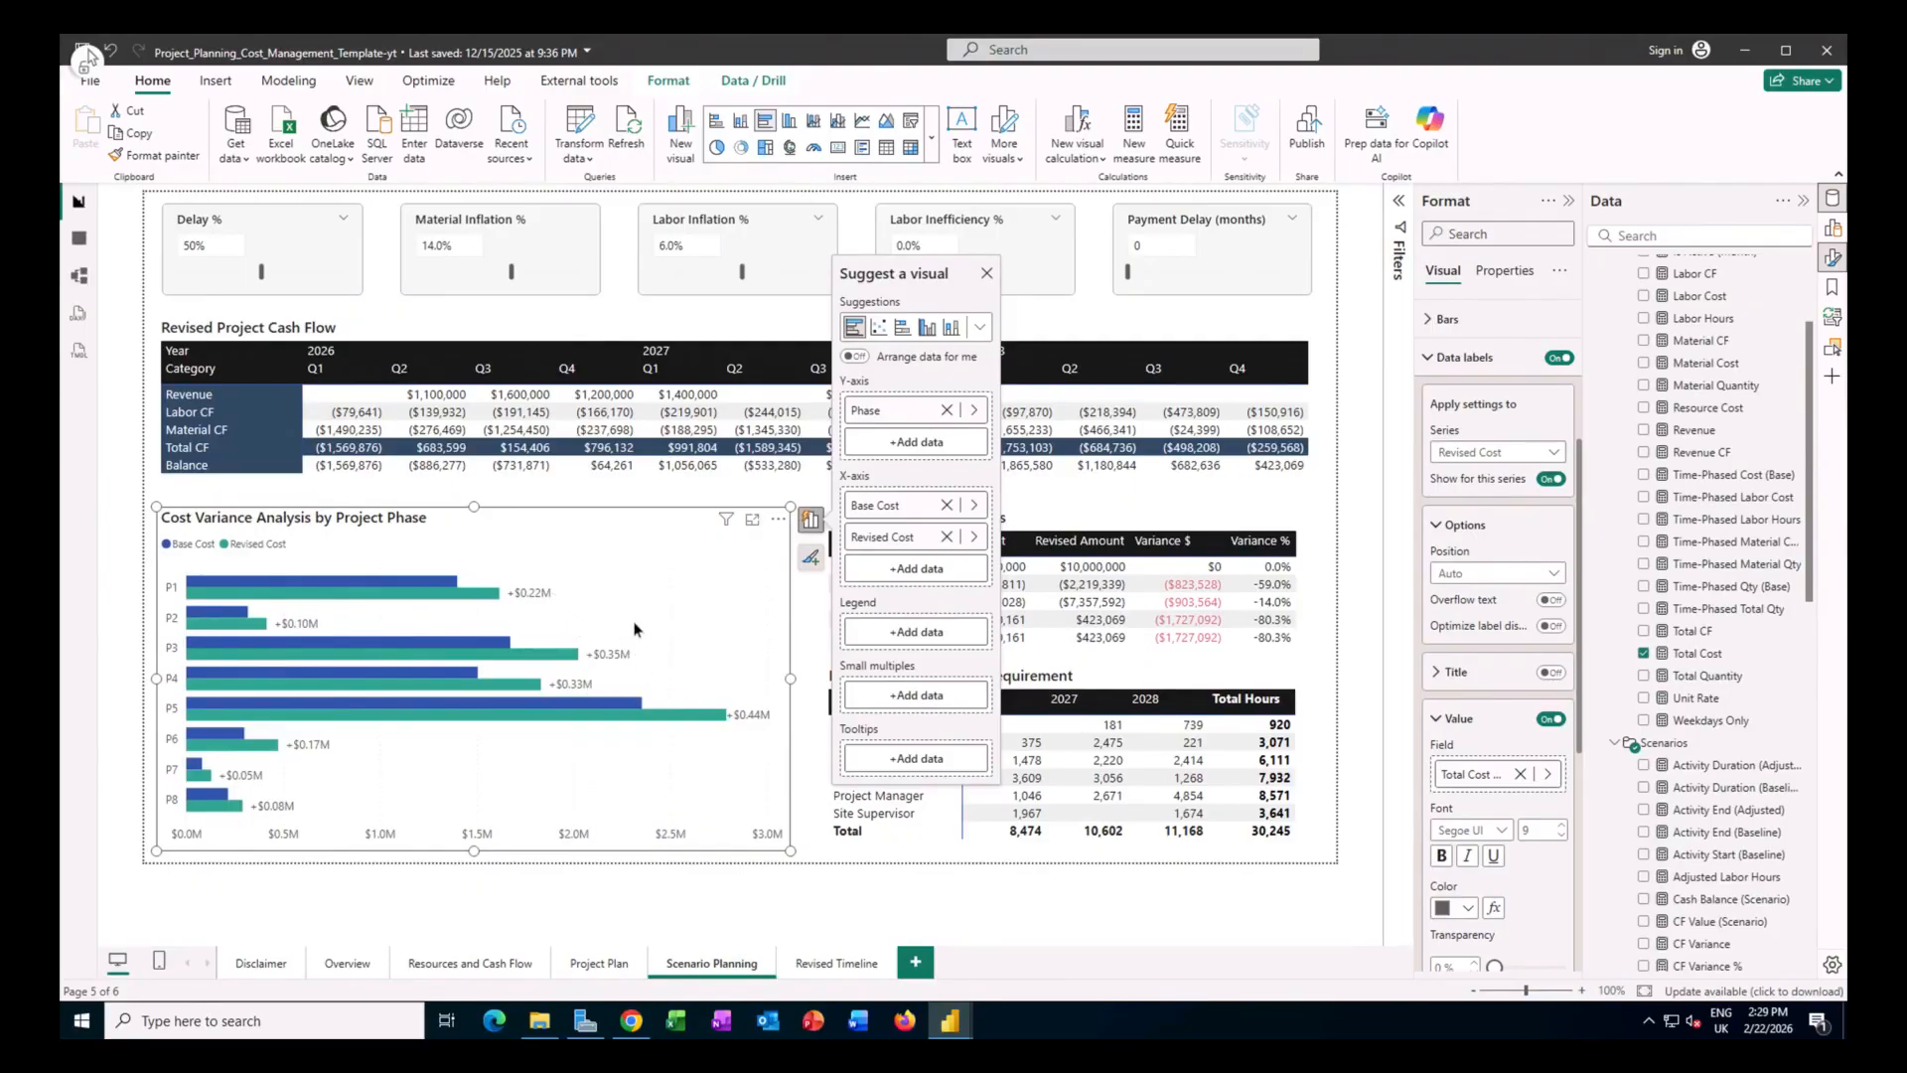
{"action": "scroll", "coordinate": [1447, 759], "scroll_direction": "up", "scroll_amount": 3}
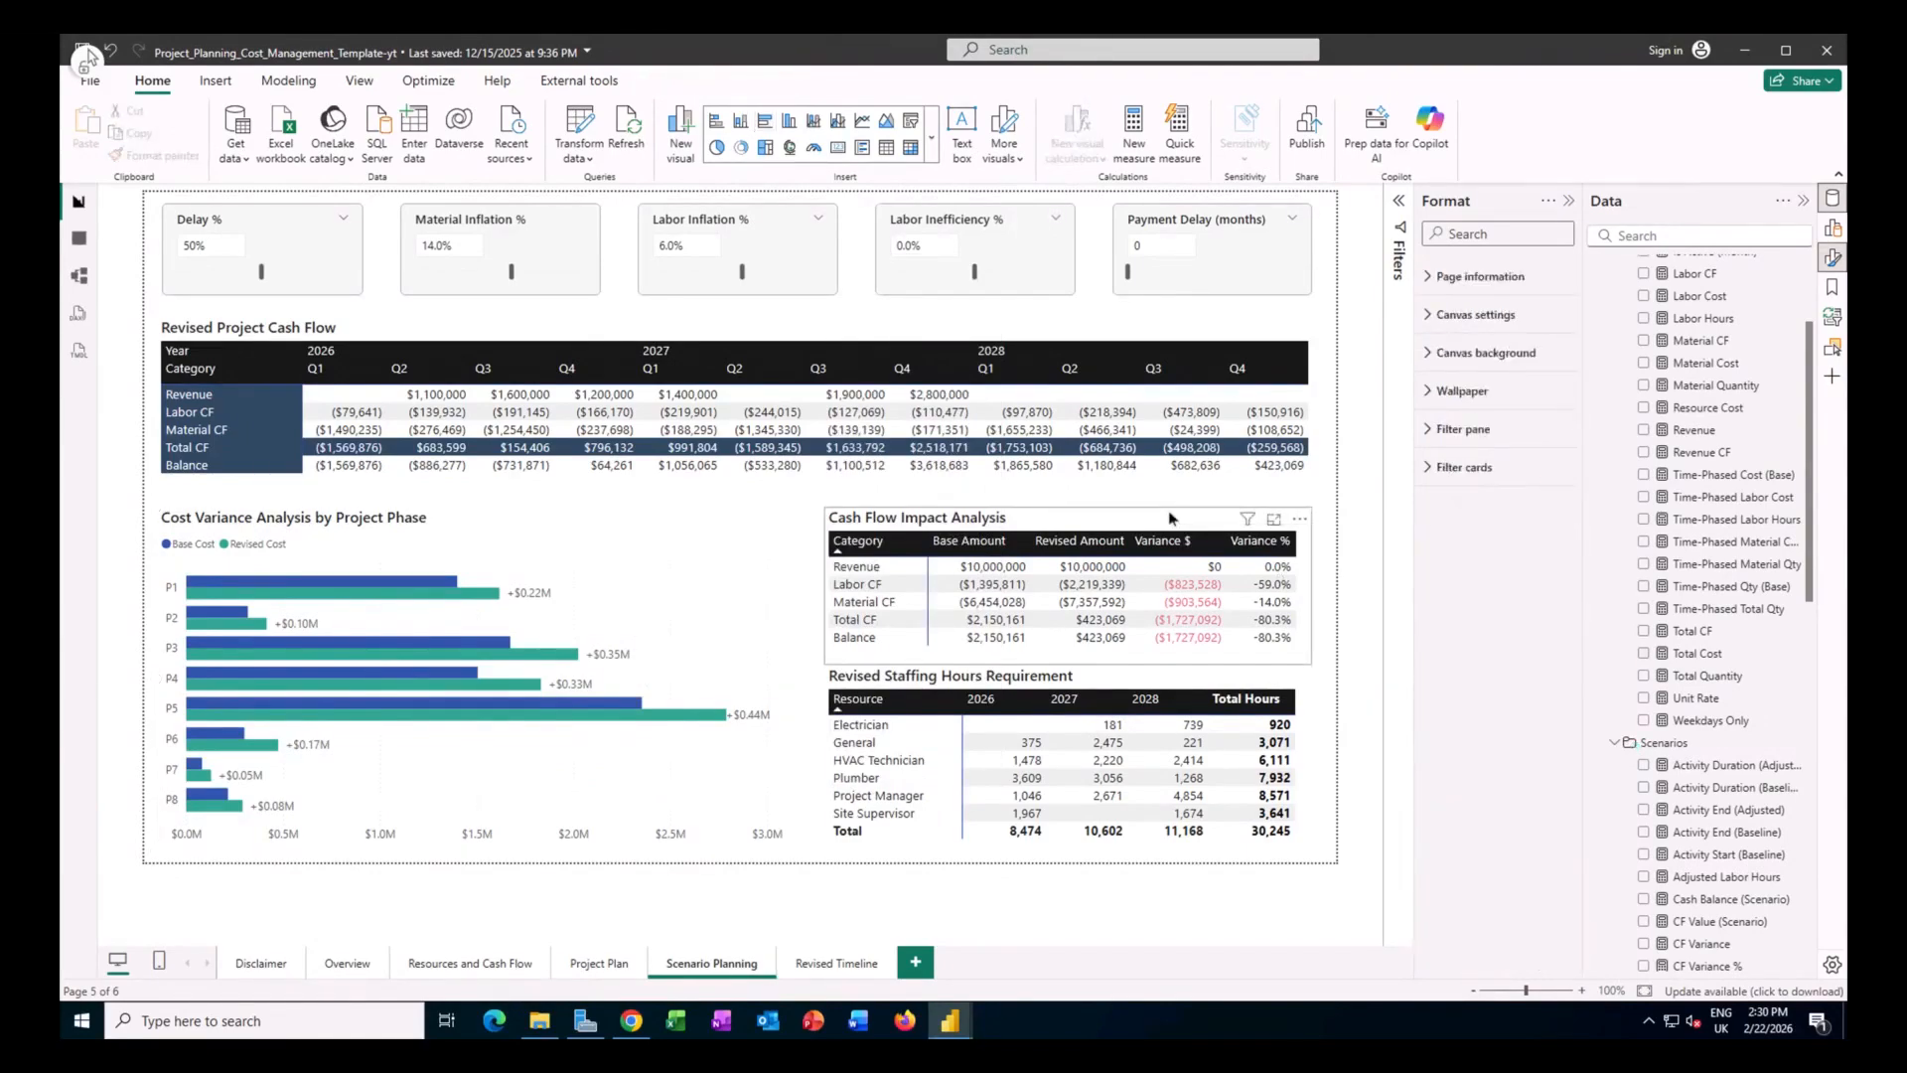
Inspect the Cash Flow Impact Analysis matrix's fields and the formulas of its CF Variance and CF Variance % measures.
{"action": "left_click", "coordinate": [1169, 518]}
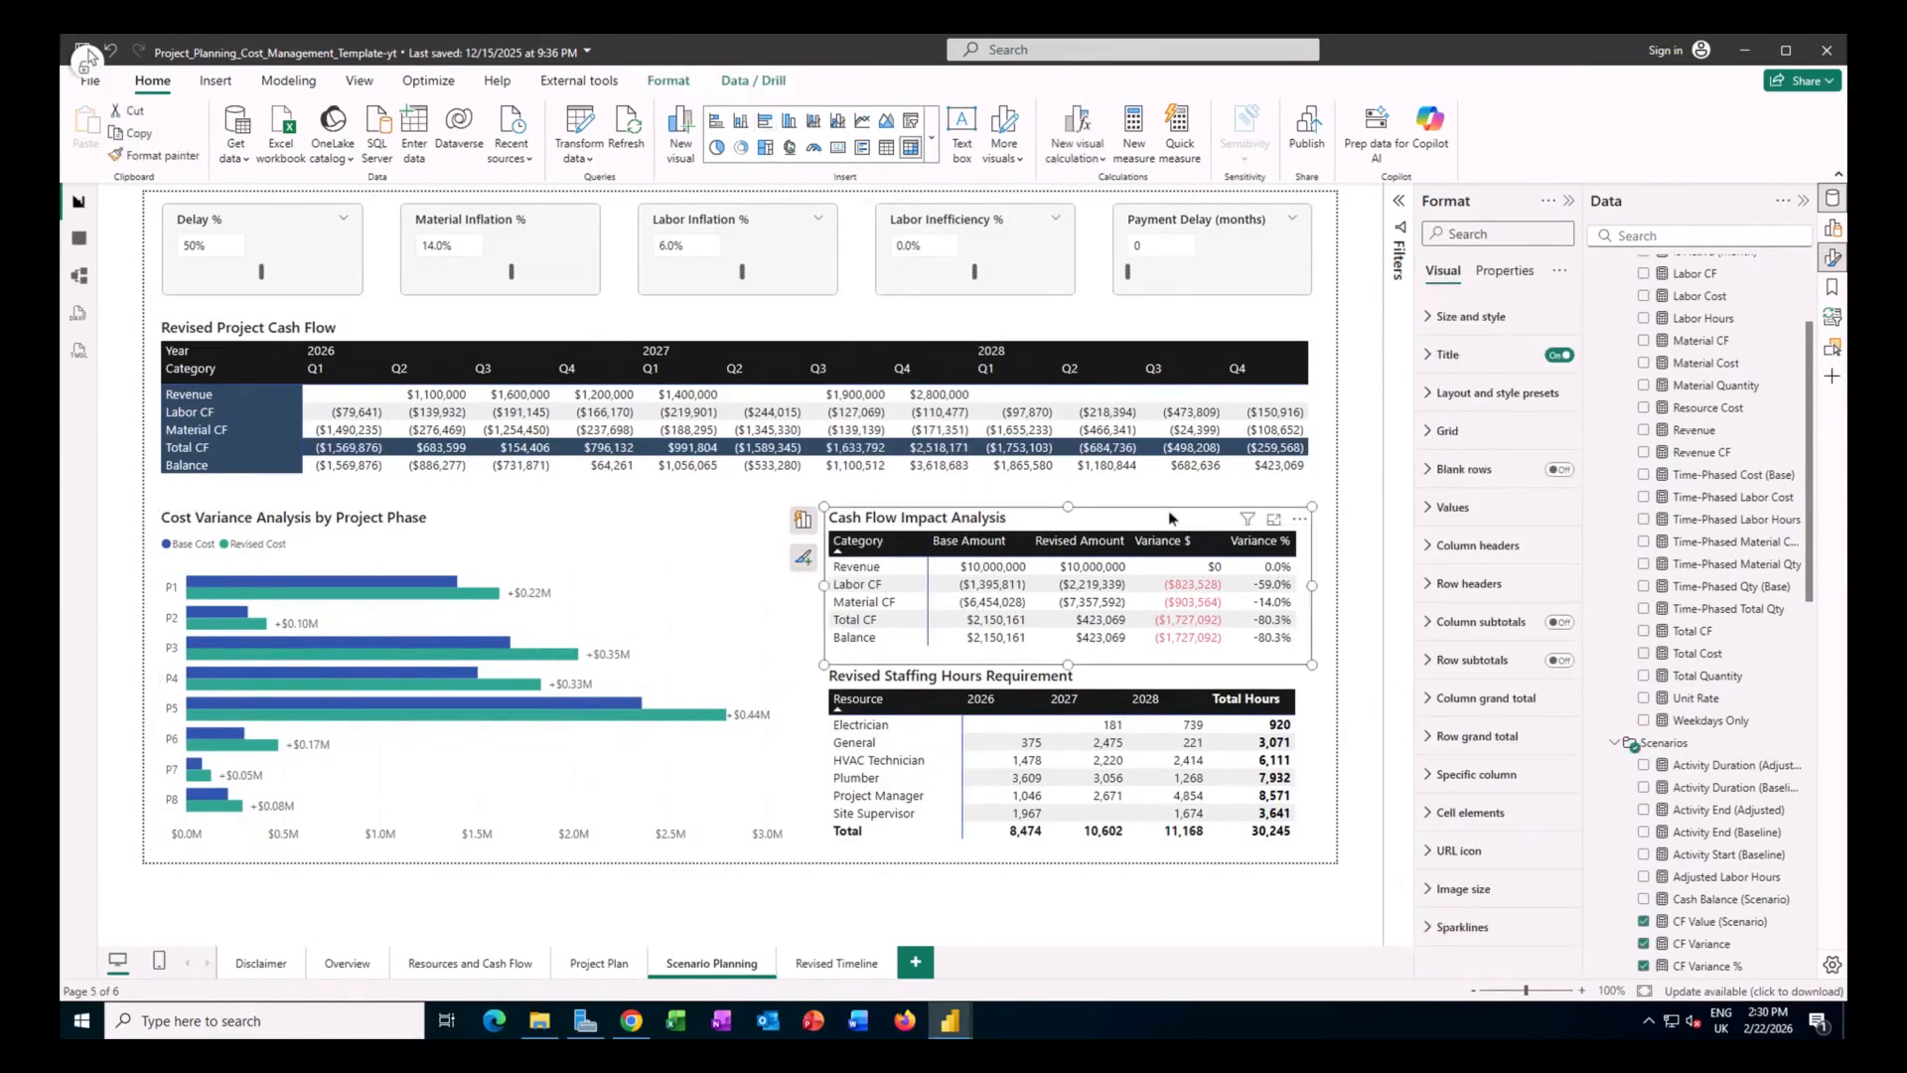
{"action": "left_click", "coordinate": [803, 521]}
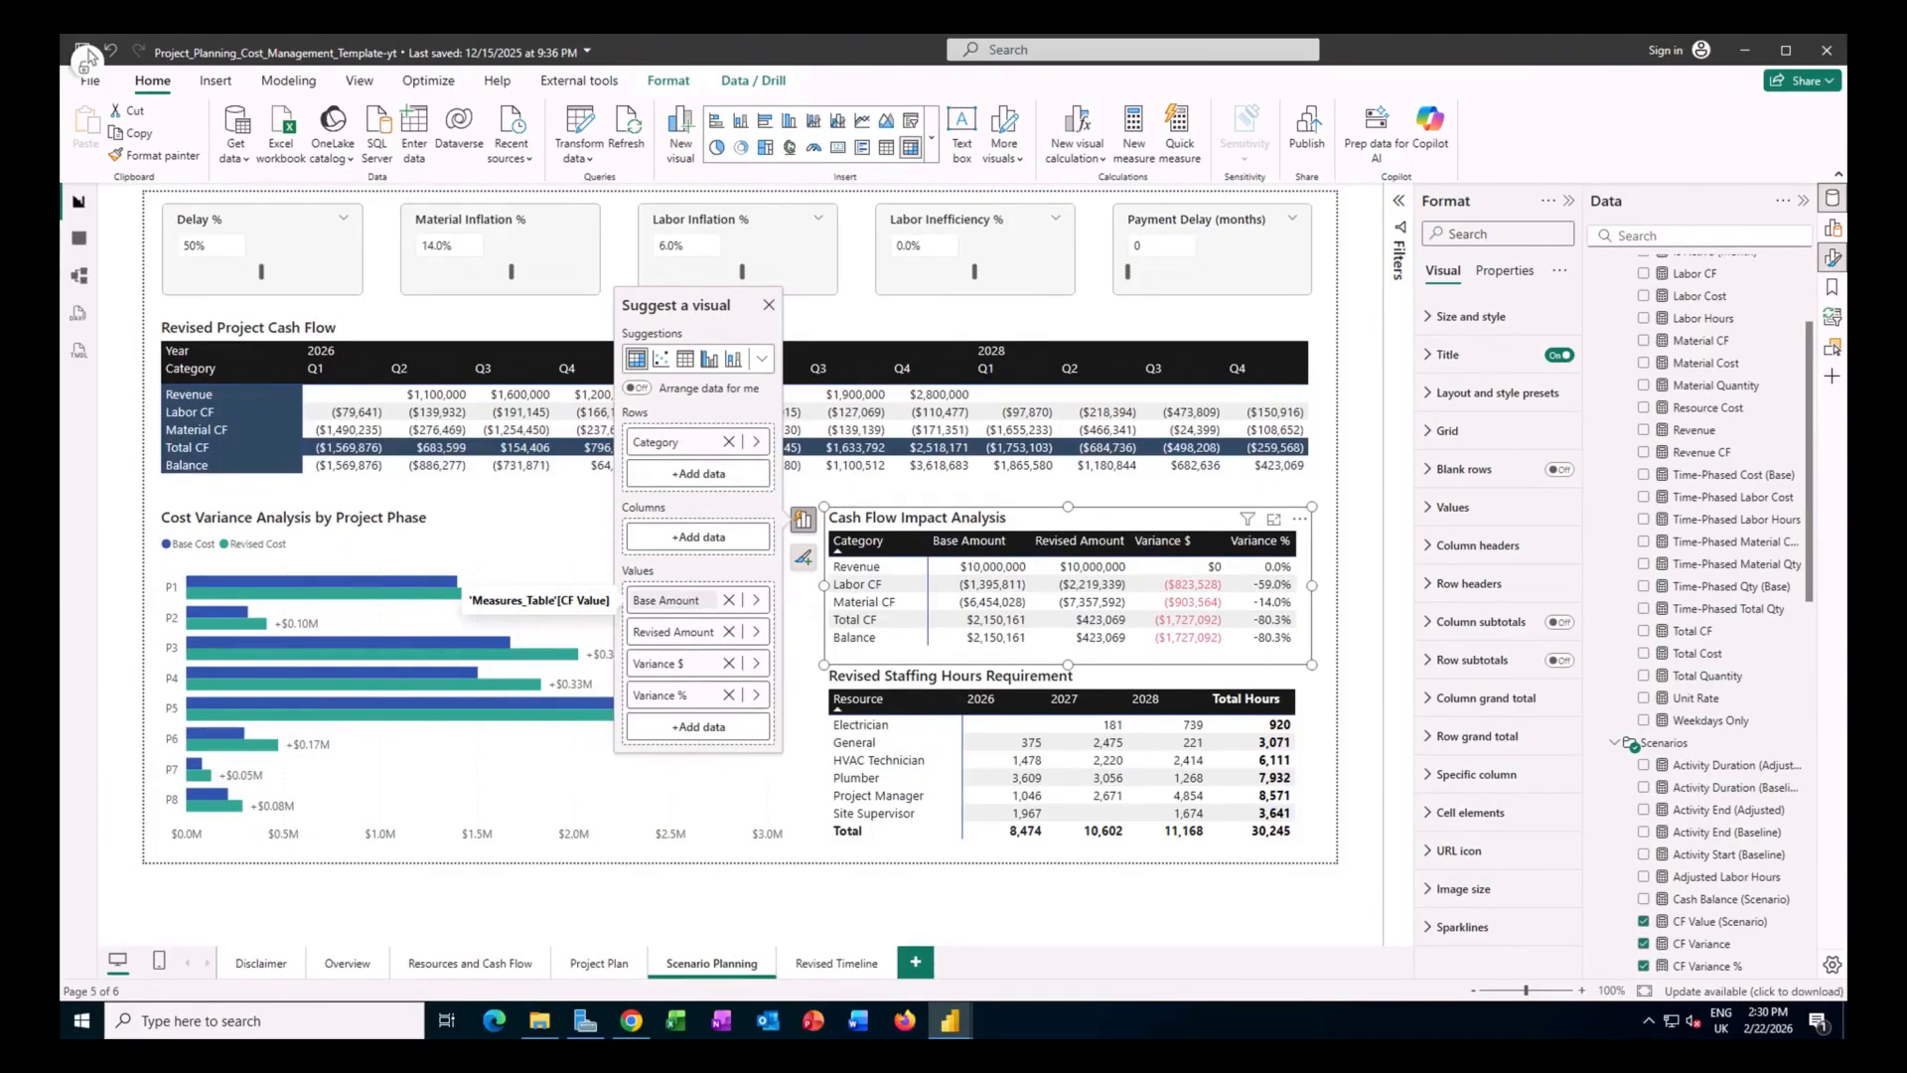
{"action": "left_click", "coordinate": [661, 672]}
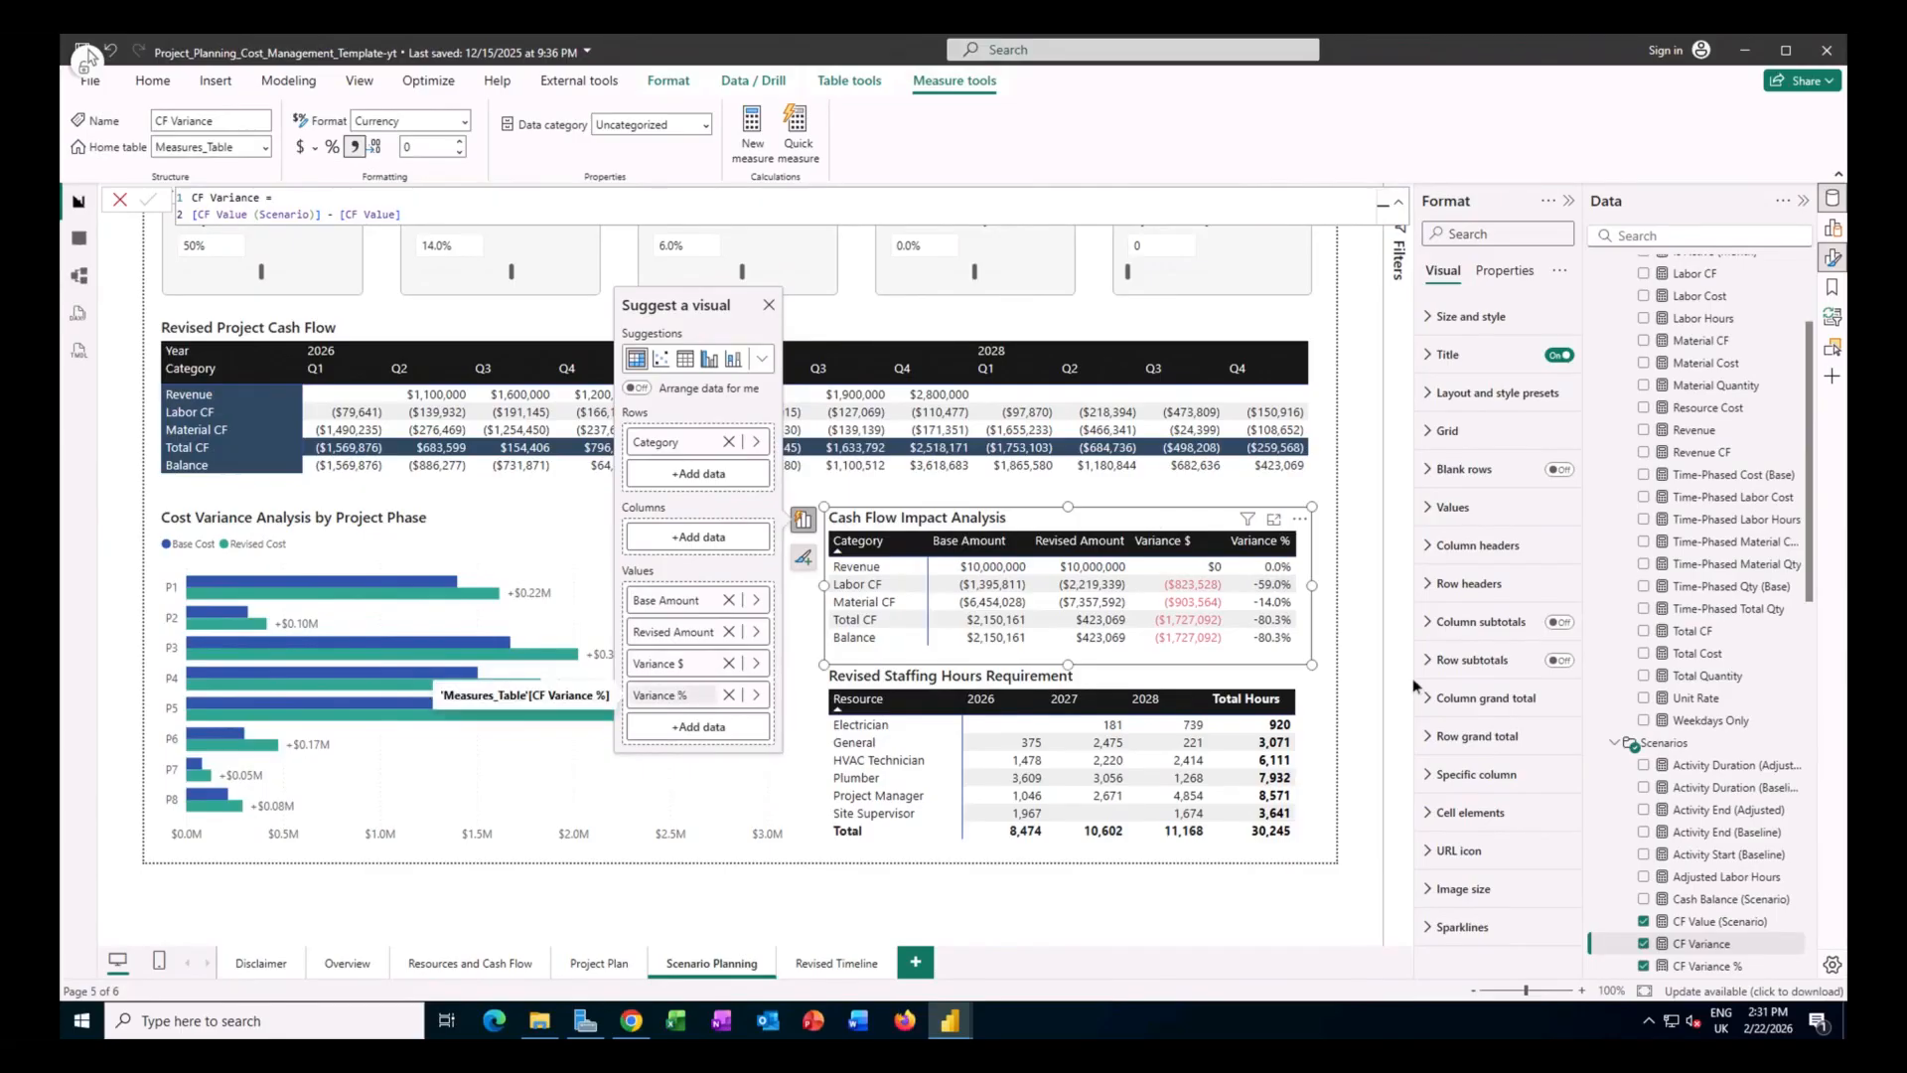
{"action": "left_click", "coordinate": [667, 695]}
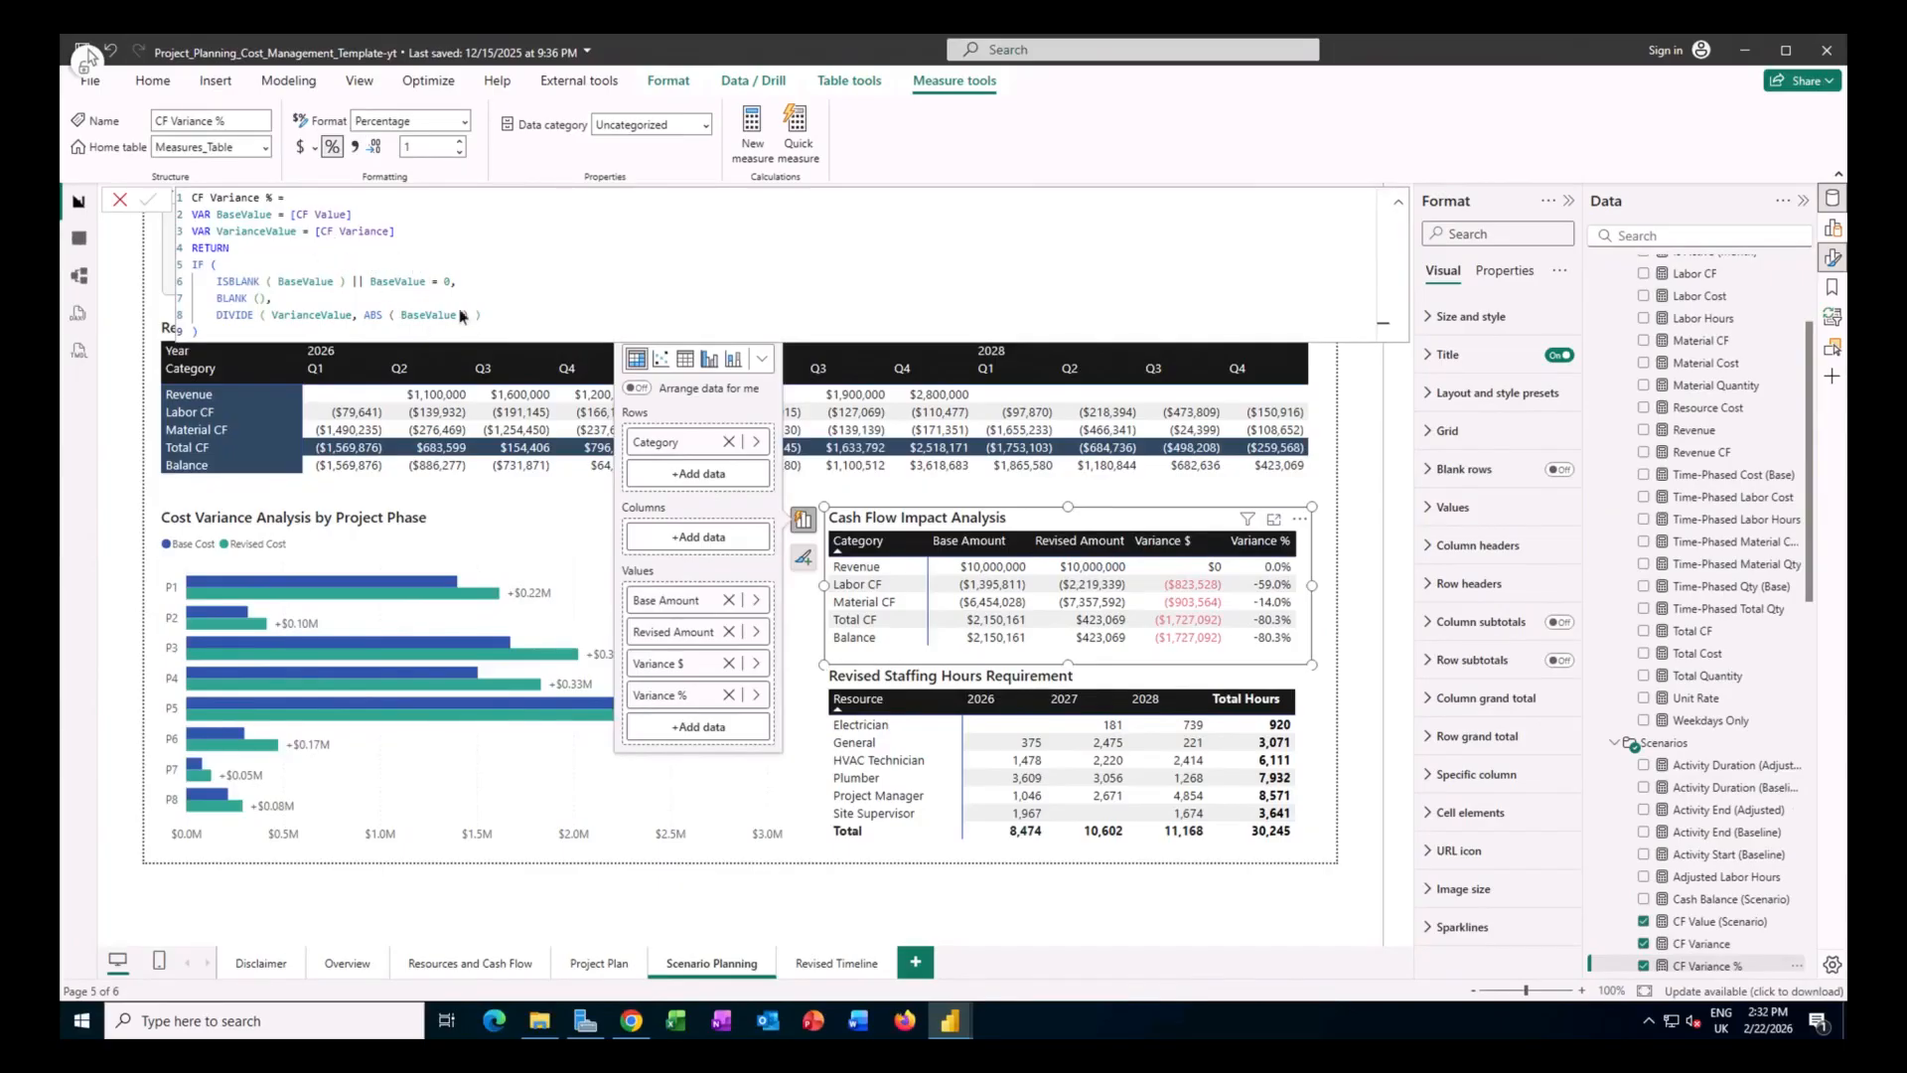
{"action": "left_click", "coordinate": [1329, 601]}
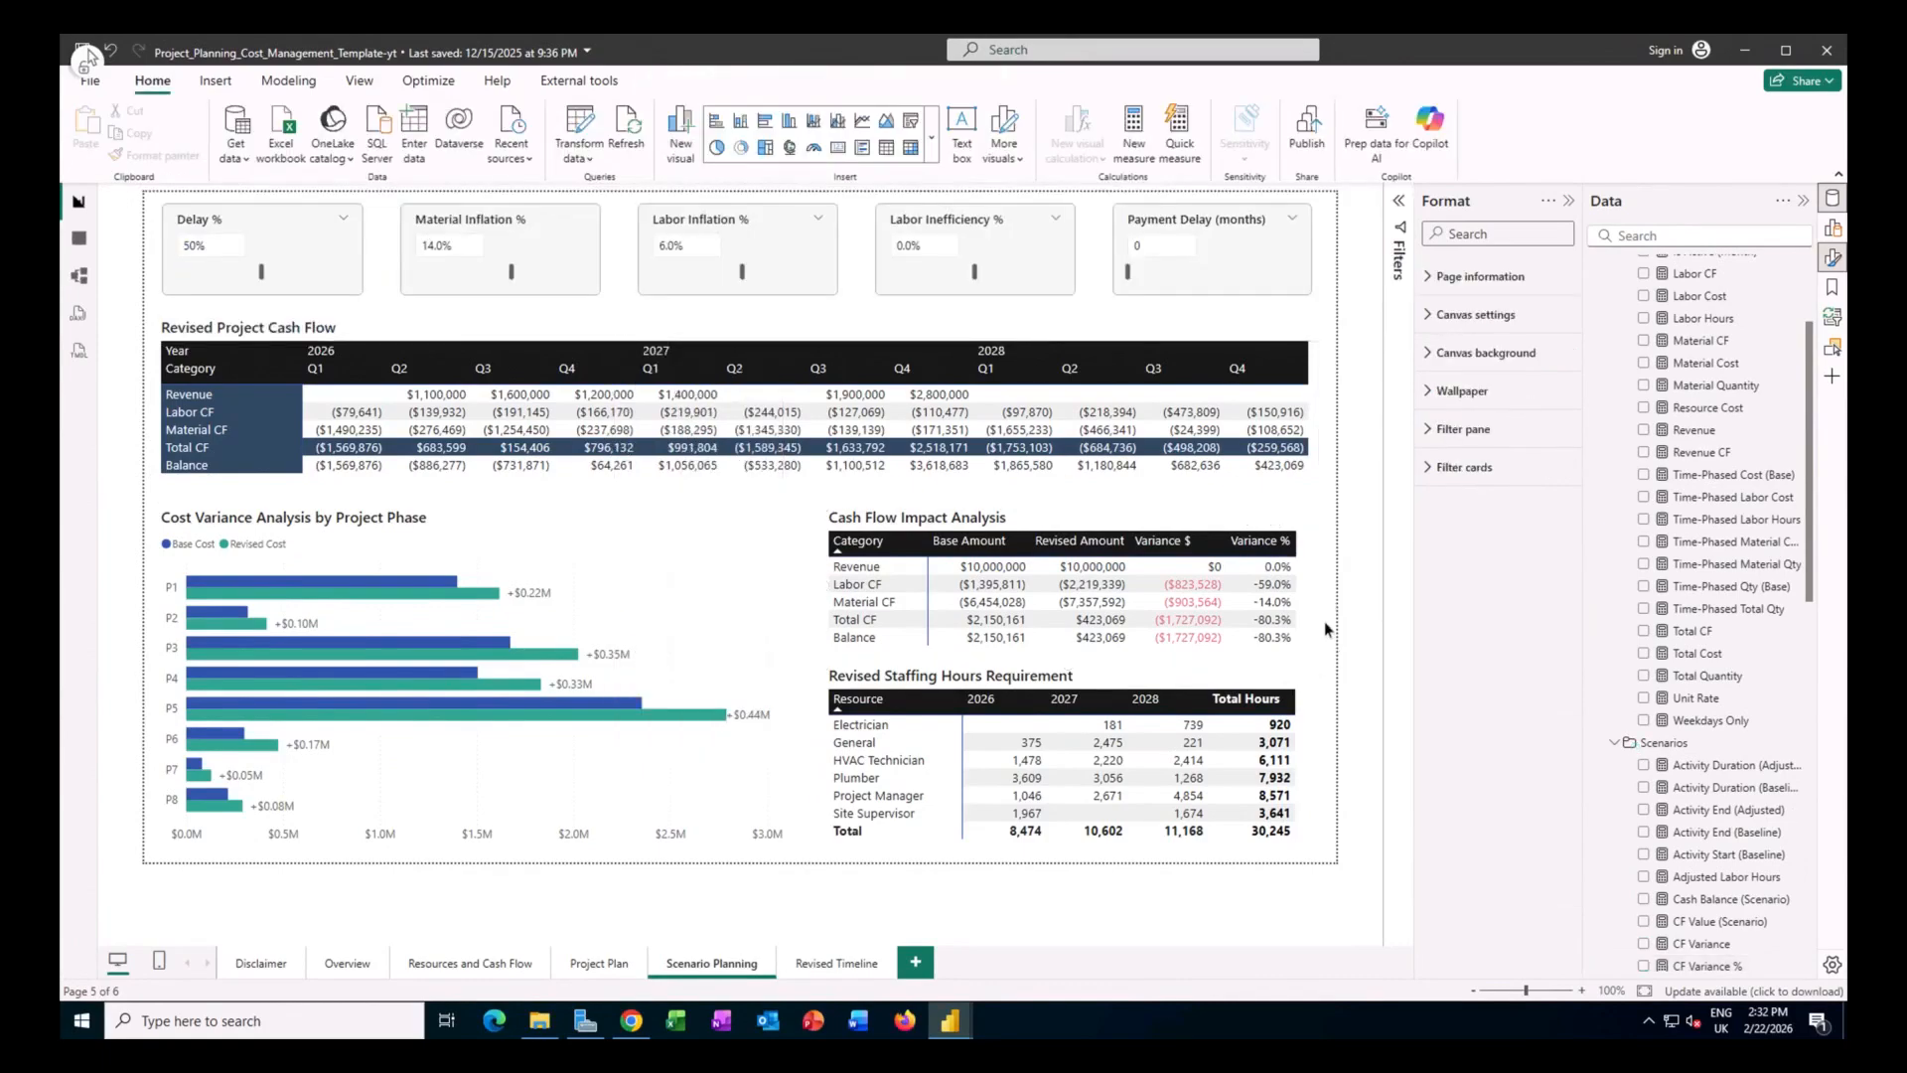
Inspect the row, column and value fields of the Revised Staffing Hours Requirement matrix.
{"action": "left_click", "coordinate": [1206, 674]}
{"action": "left_click", "coordinate": [802, 677]}
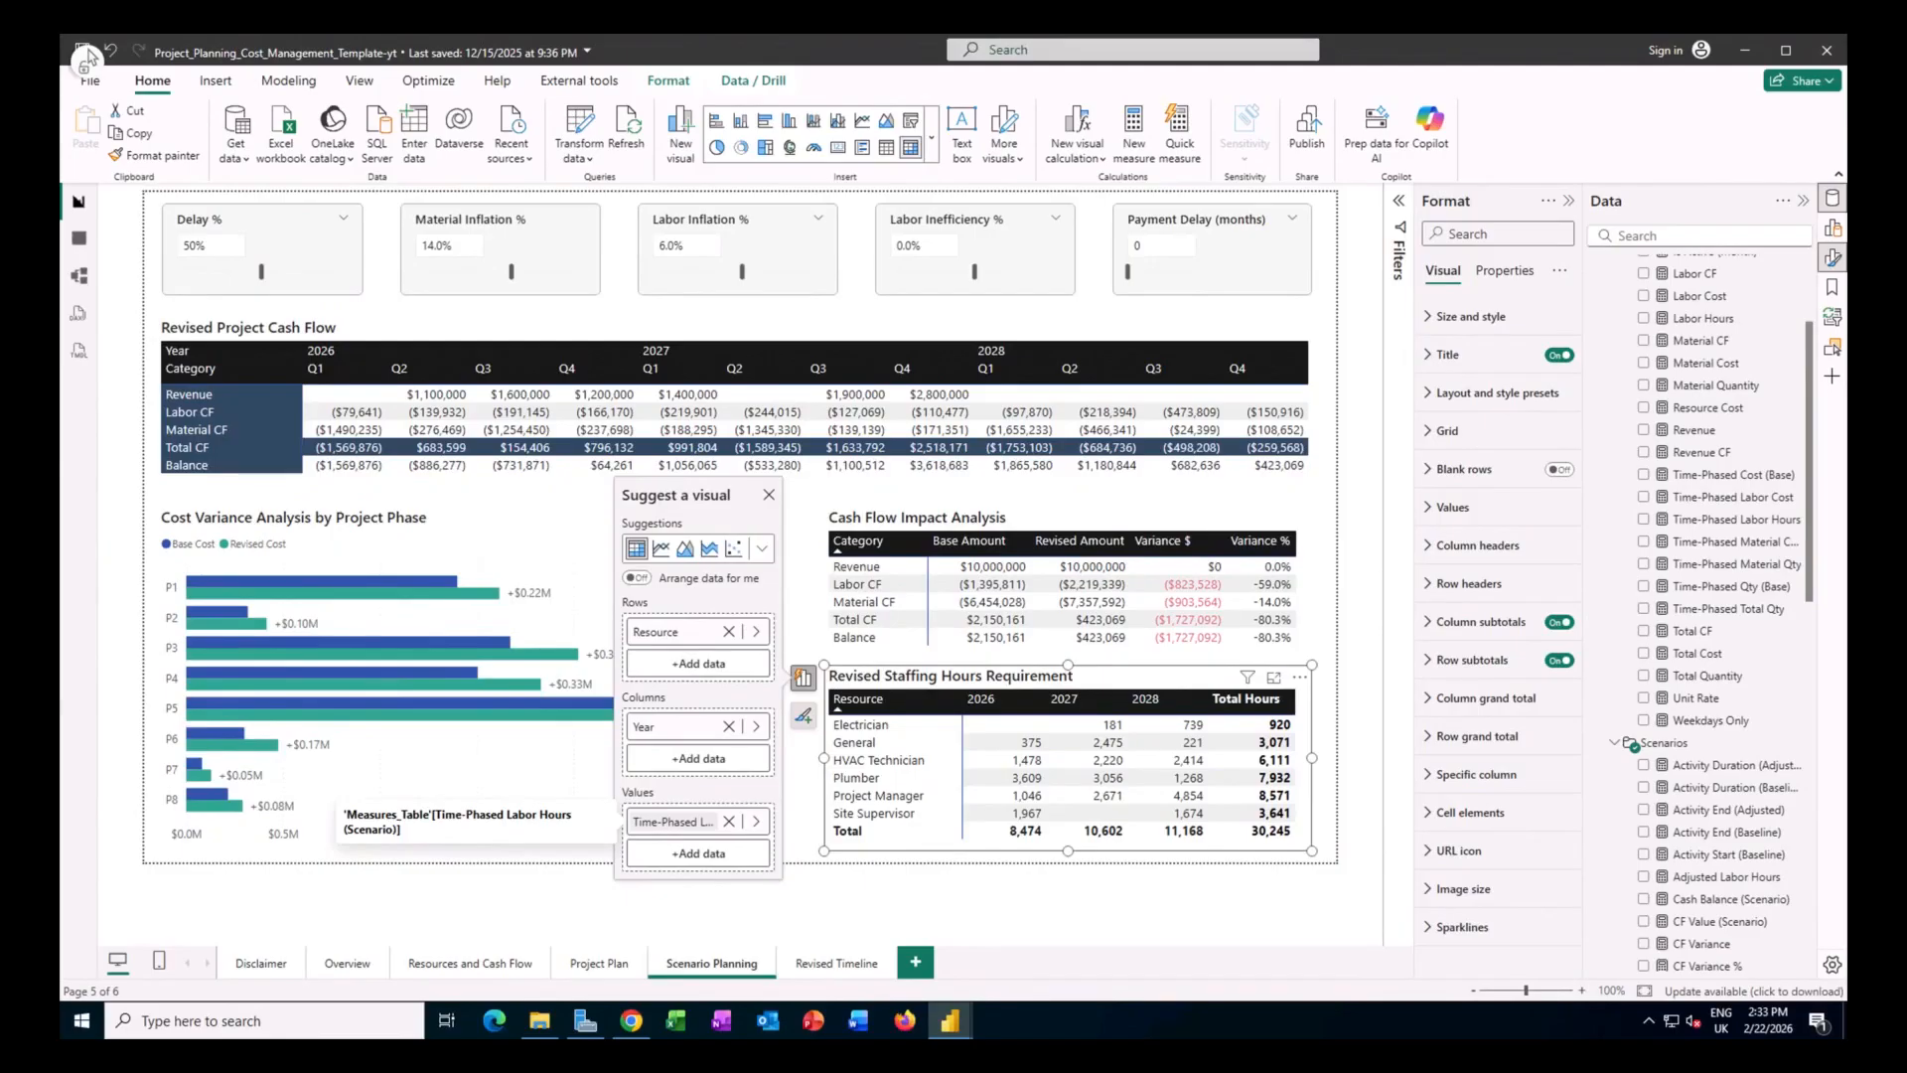
{"action": "left_click", "coordinate": [685, 916]}
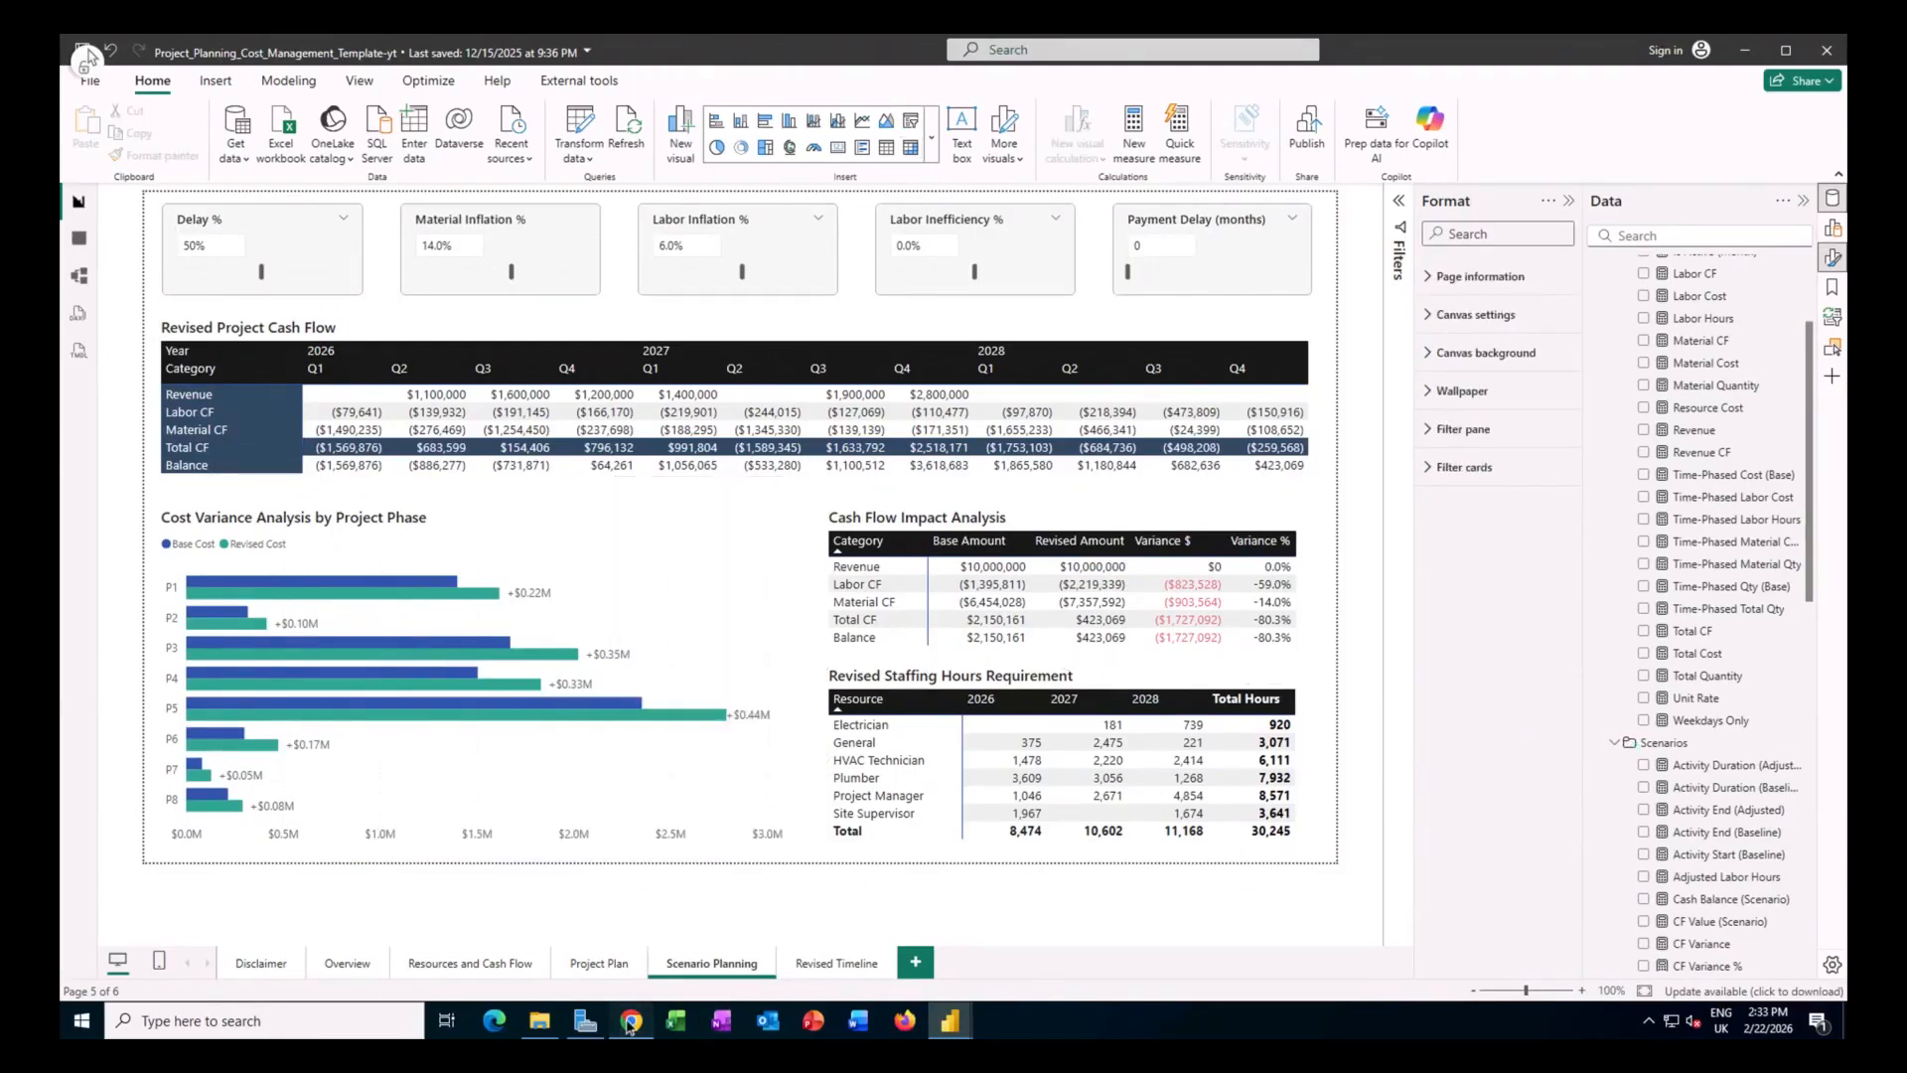
Switch to the Chrome tutorial and read Step 8 and the Step 8a Scenario Planning Dashboard Page instructions.
{"action": "left_click", "coordinate": [632, 1022]}
{"action": "scroll", "coordinate": [959, 641], "scroll_direction": "down", "scroll_amount": 4}
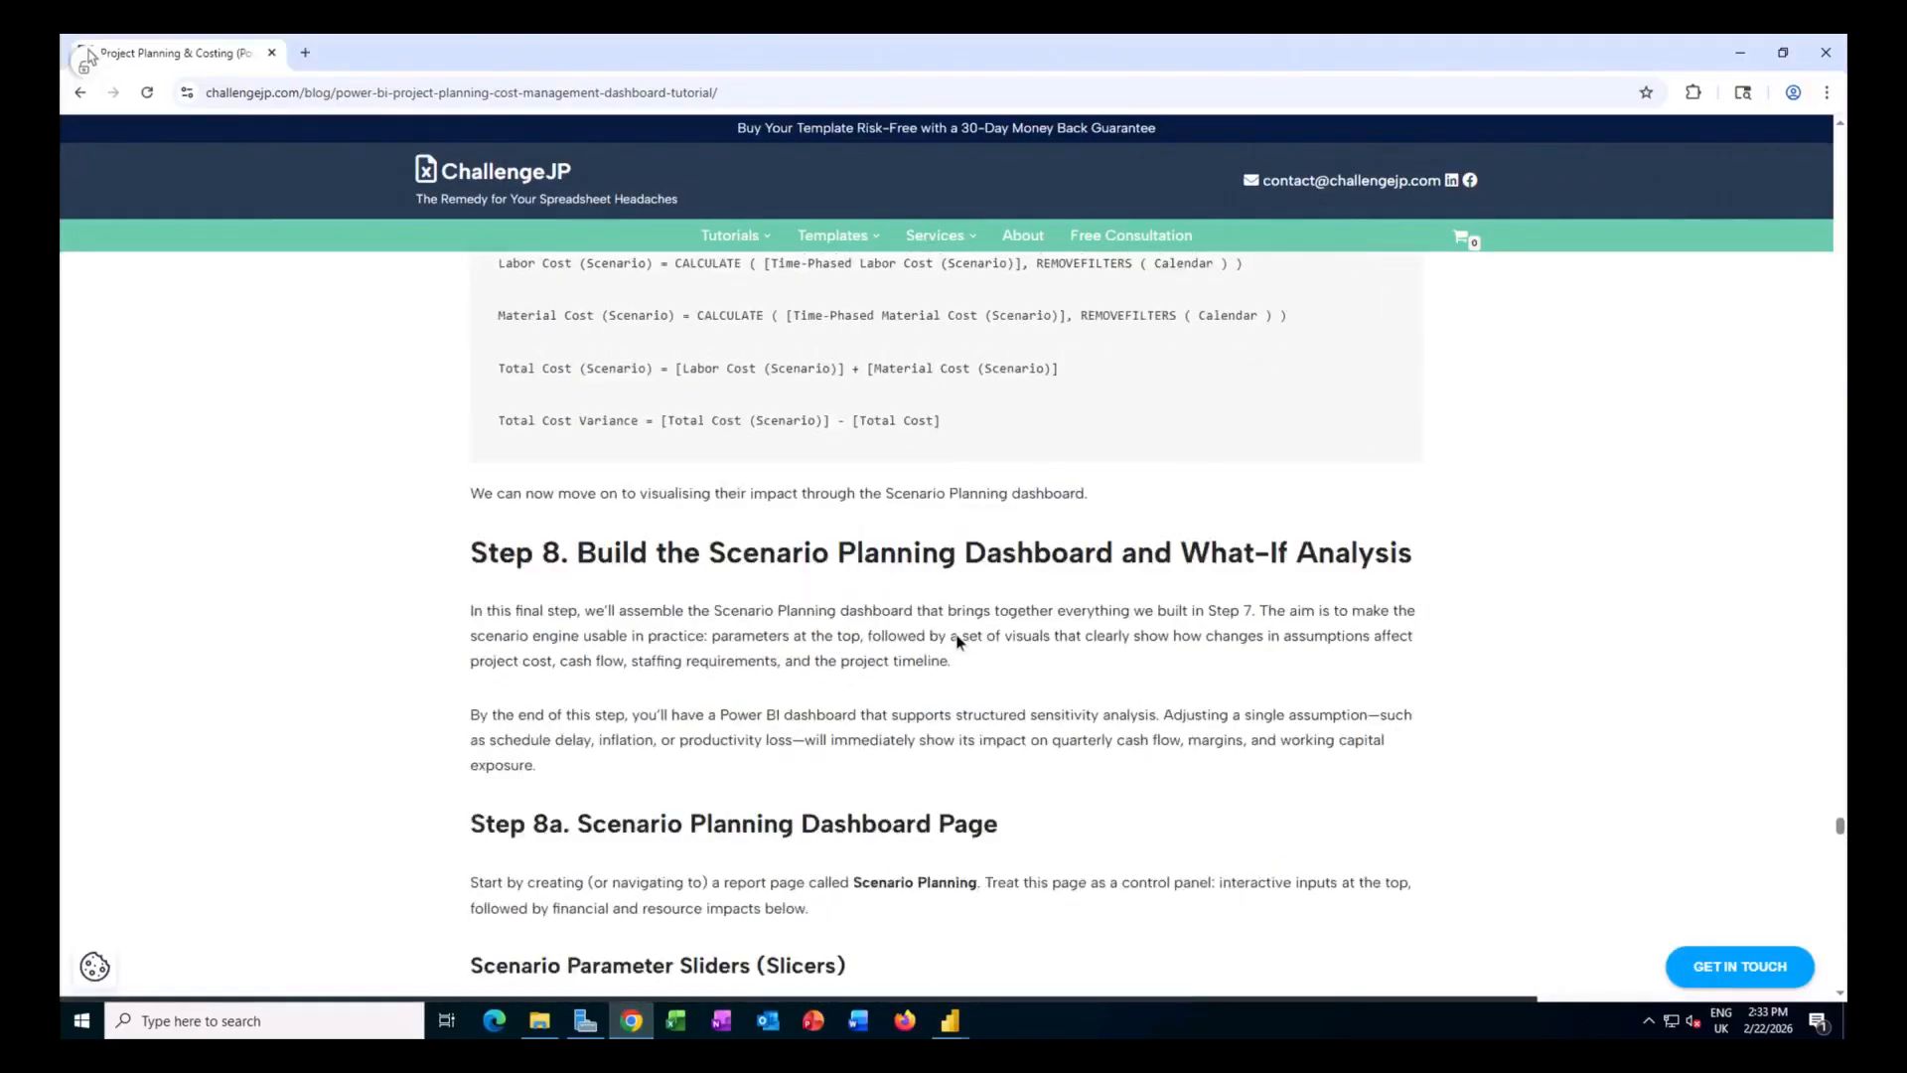
{"action": "scroll", "coordinate": [959, 641], "scroll_direction": "down", "scroll_amount": 1}
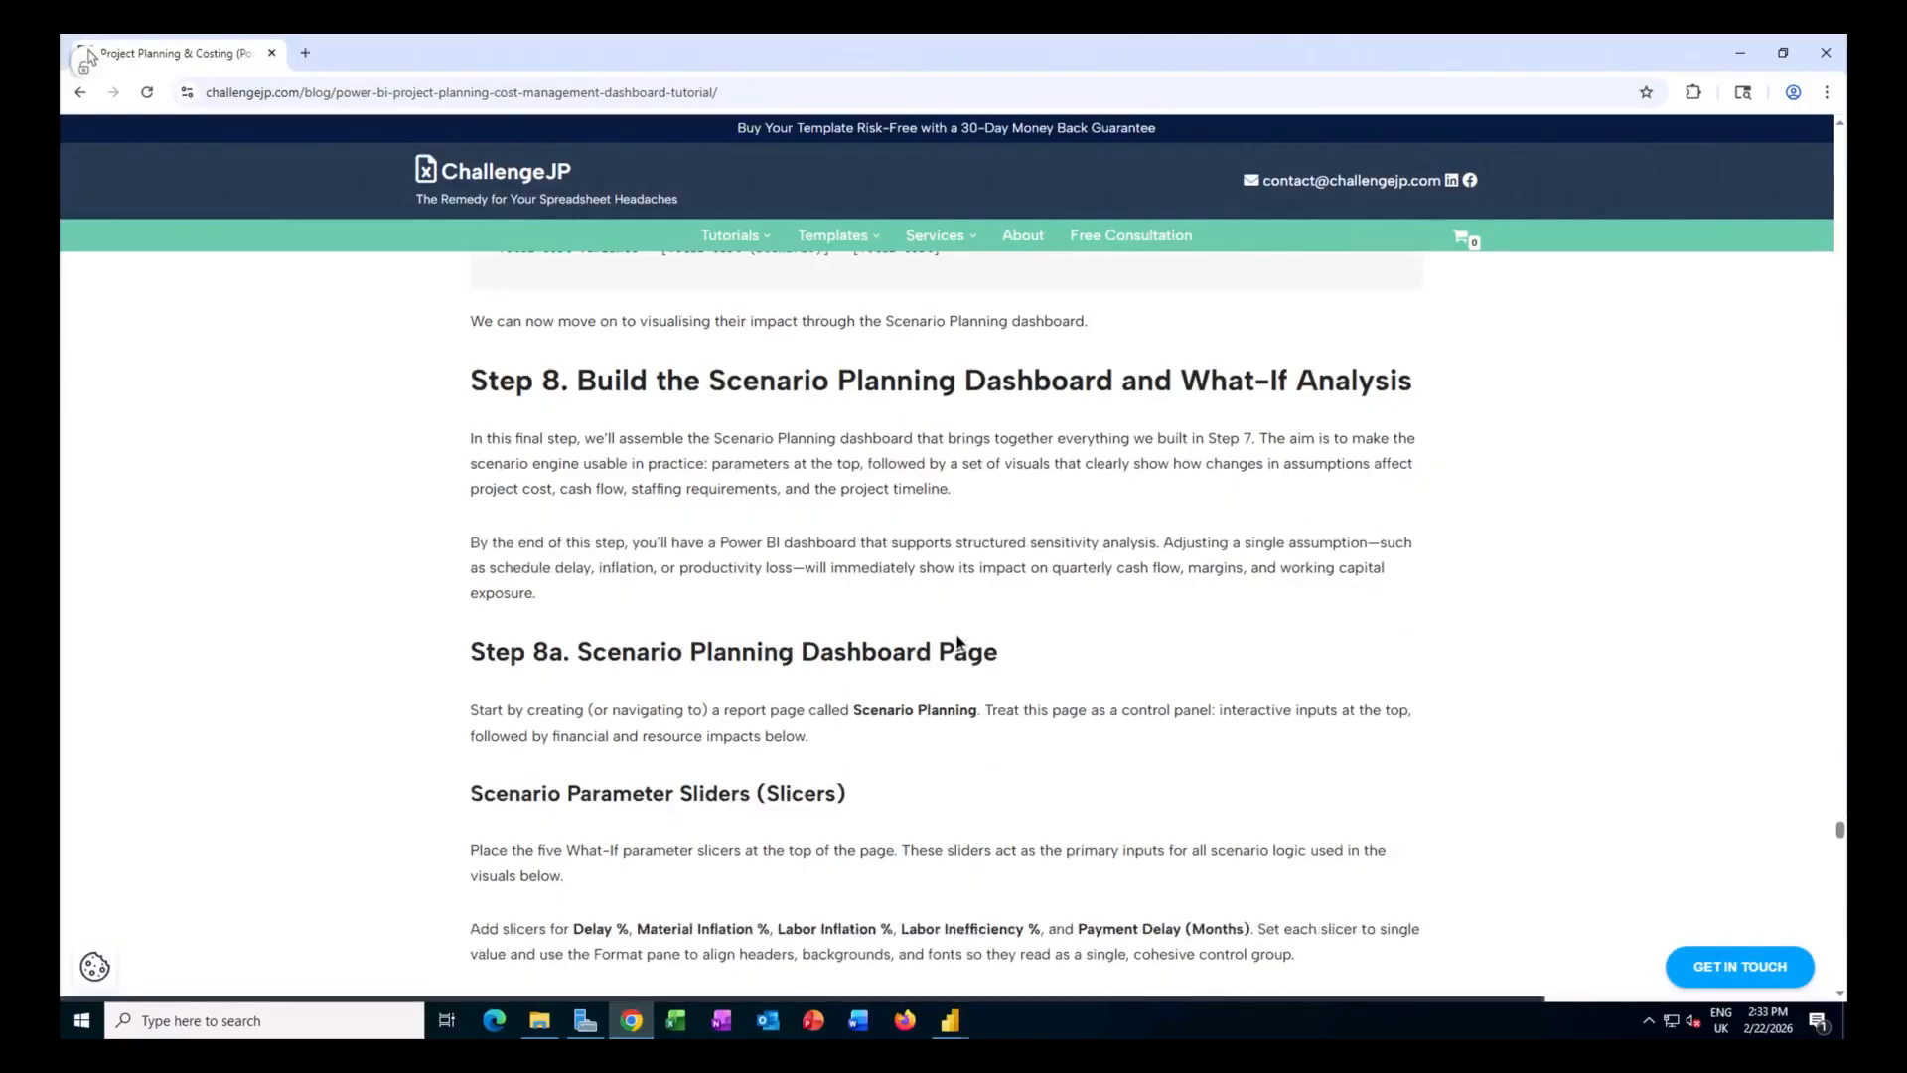
{"action": "scroll", "coordinate": [959, 641], "scroll_direction": "down", "scroll_amount": 1}
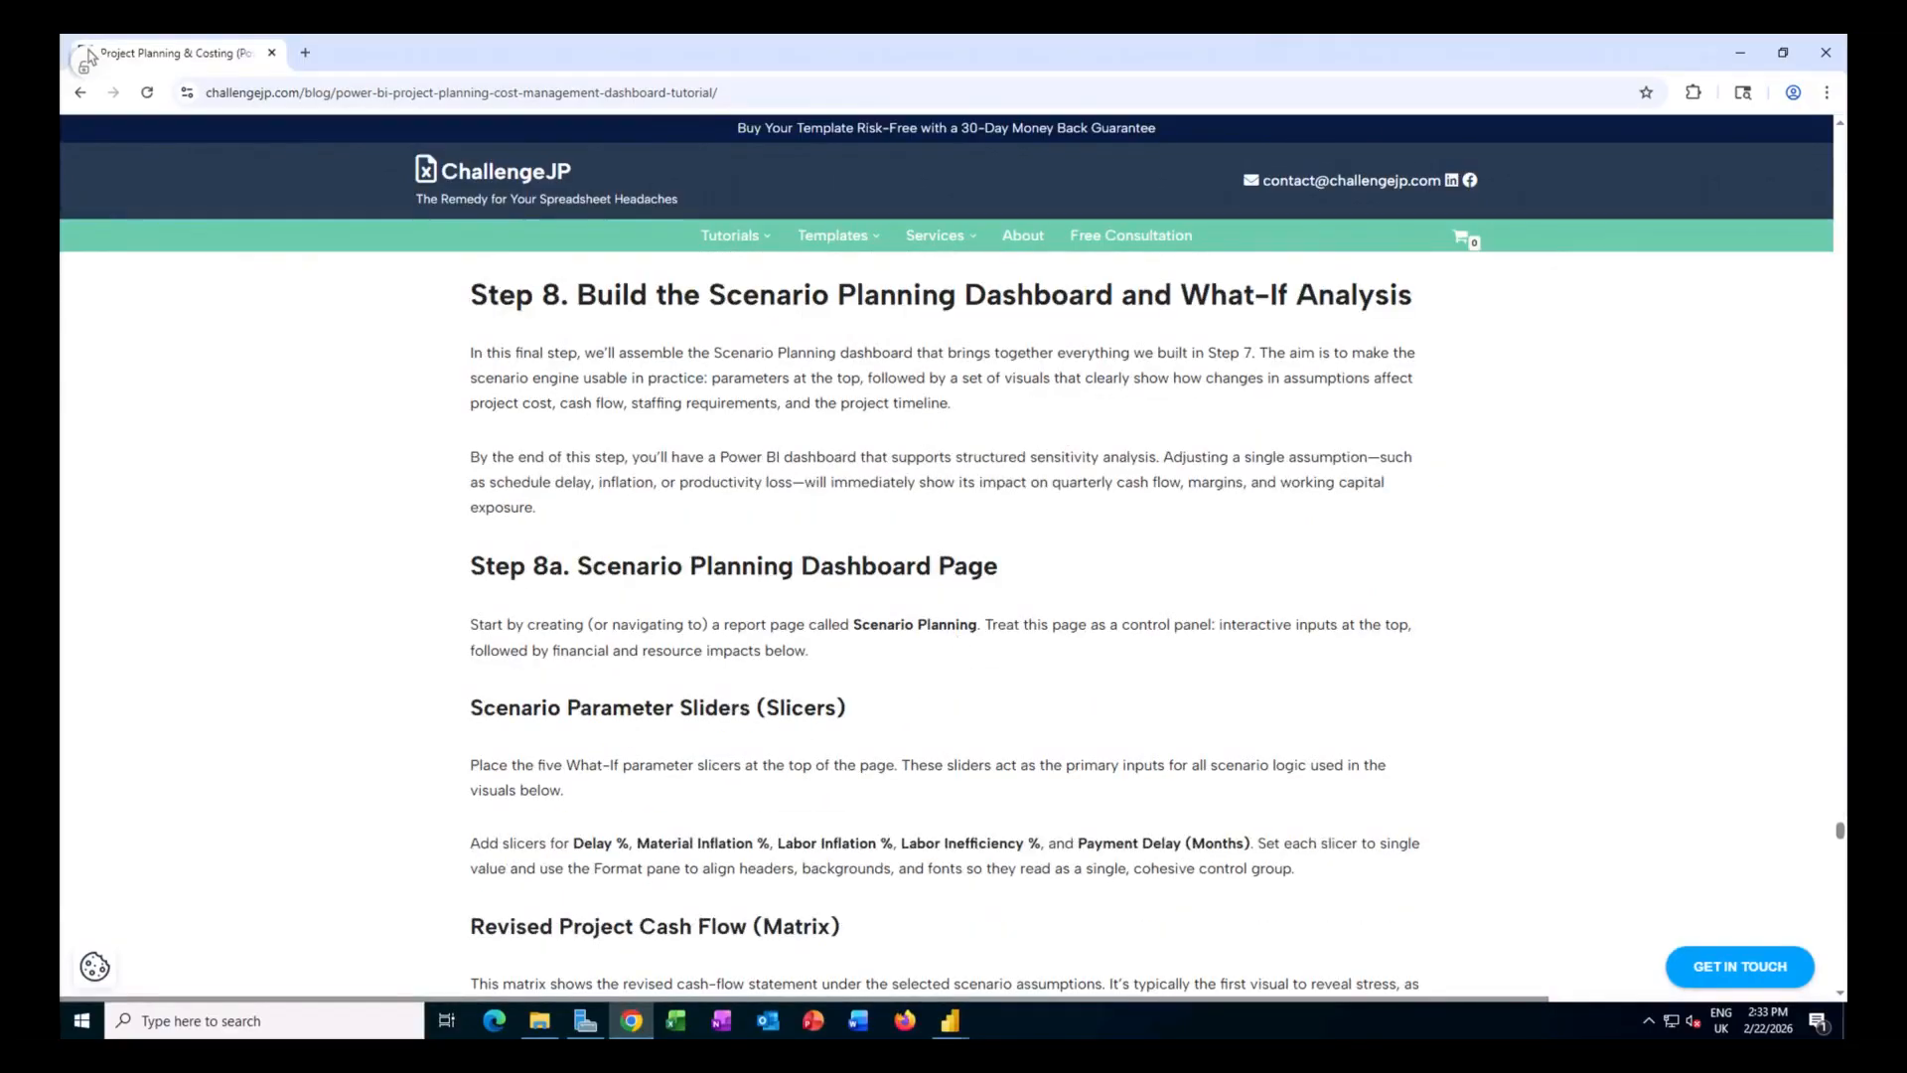
{"action": "scroll", "coordinate": [959, 641], "scroll_direction": "down", "scroll_amount": 15}
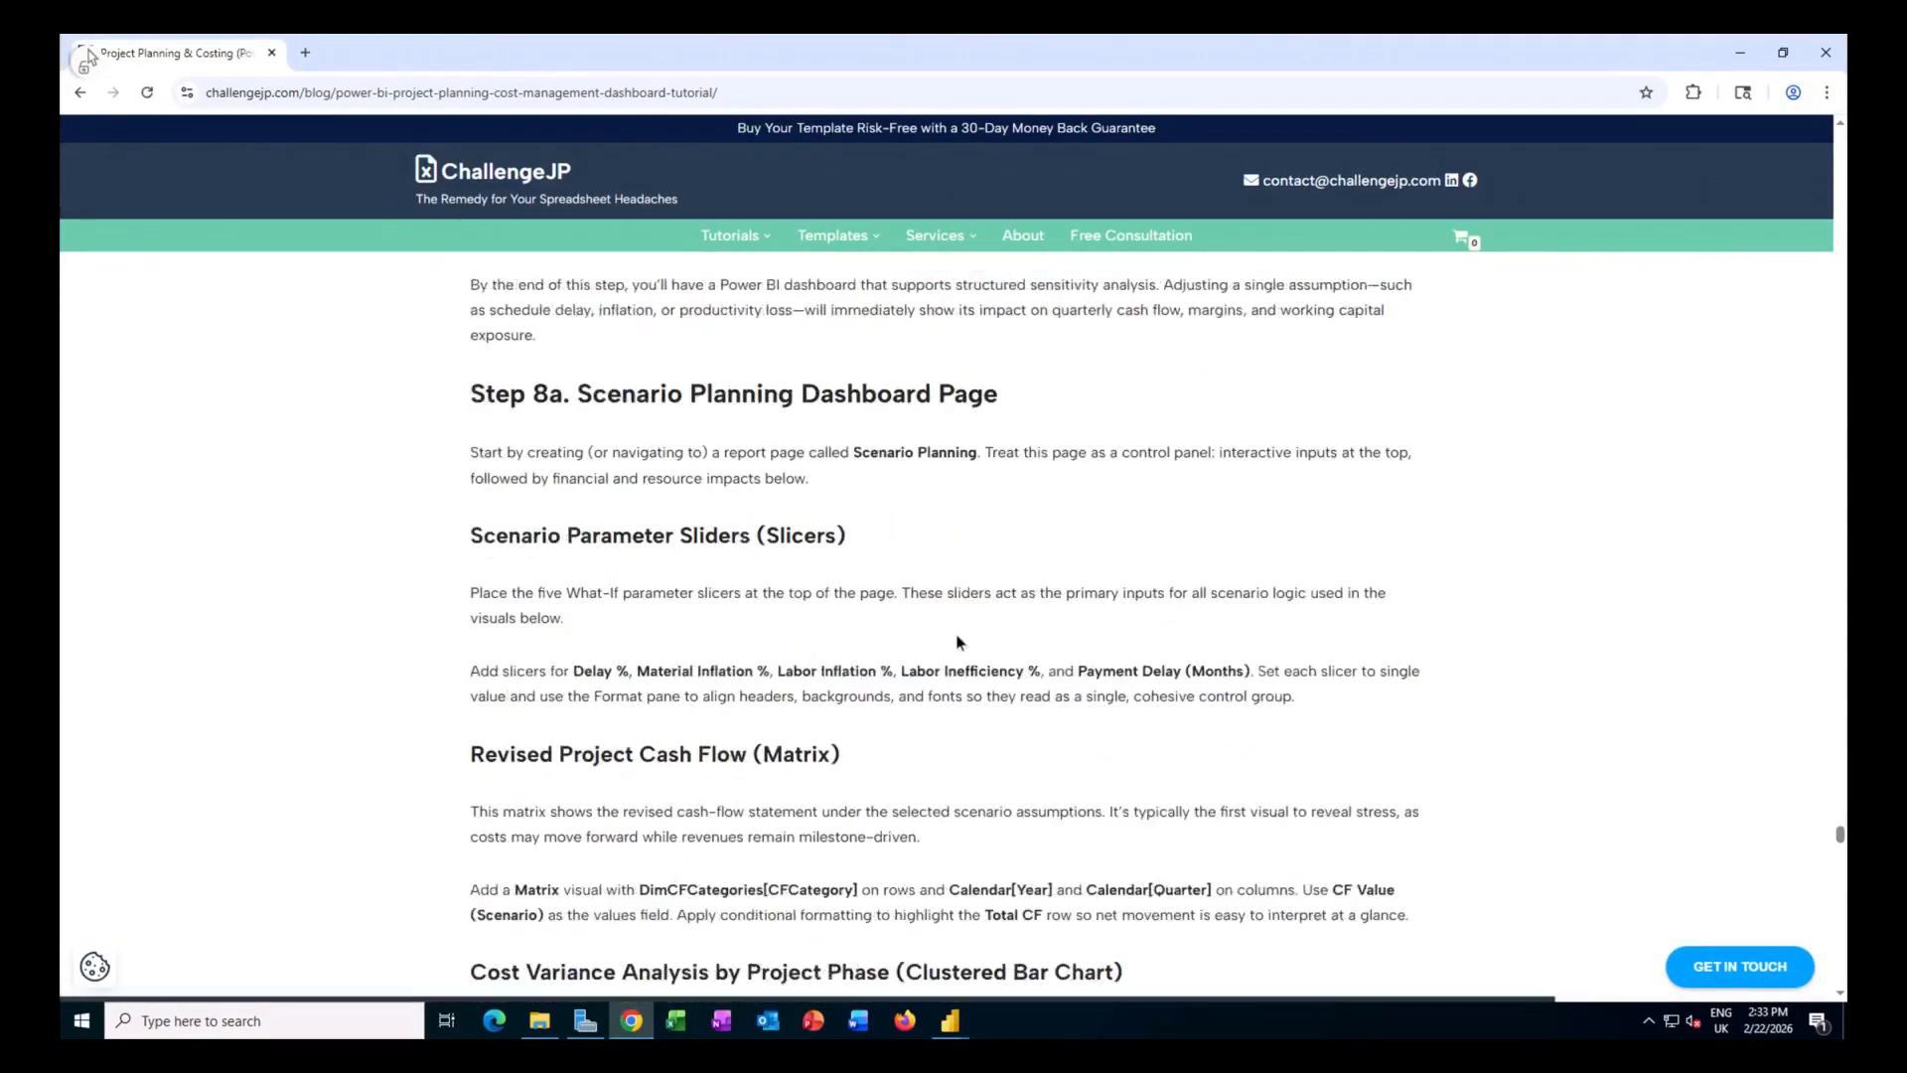
Read the Step 8c What-If Analysis section from the base case through Scenario 3.
{"action": "scroll", "coordinate": [902, 543], "scroll_direction": "up", "scroll_amount": 2}
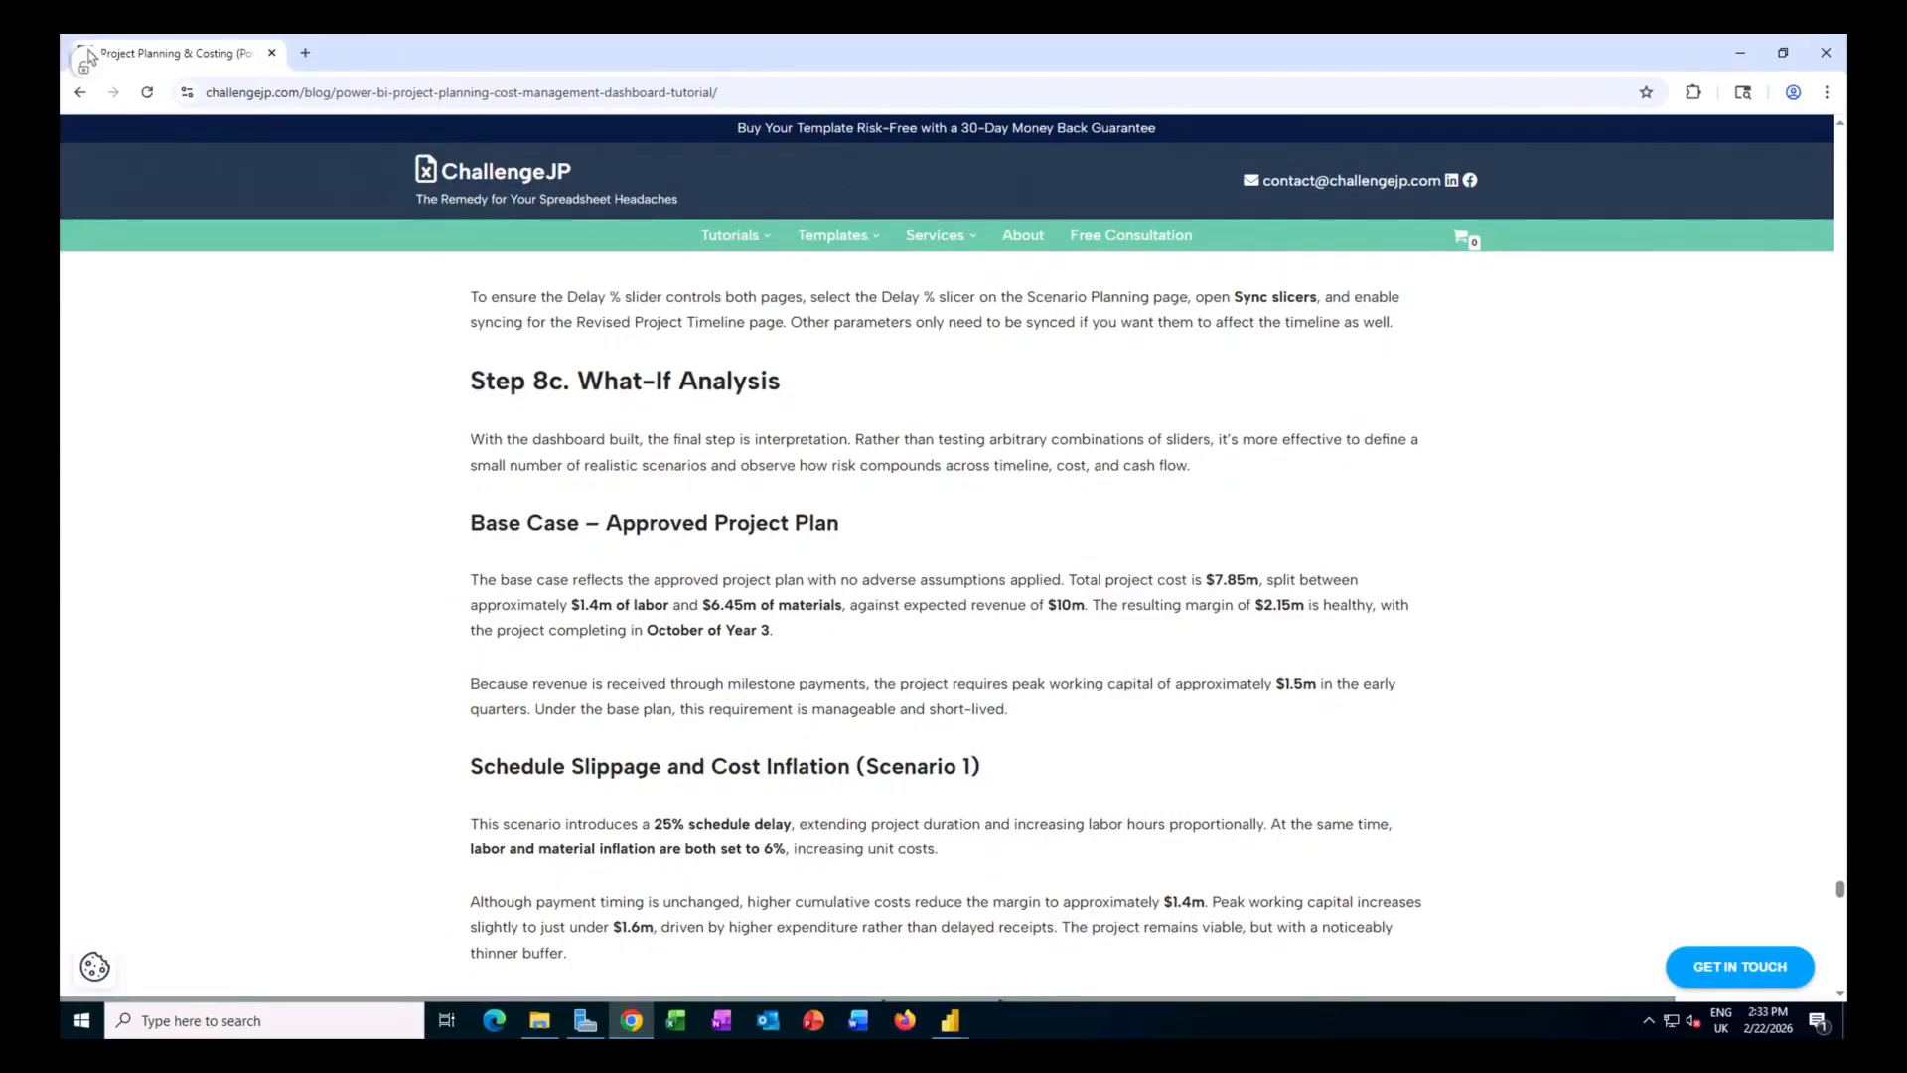
{"action": "scroll", "coordinate": [961, 593], "scroll_direction": "down", "scroll_amount": 1}
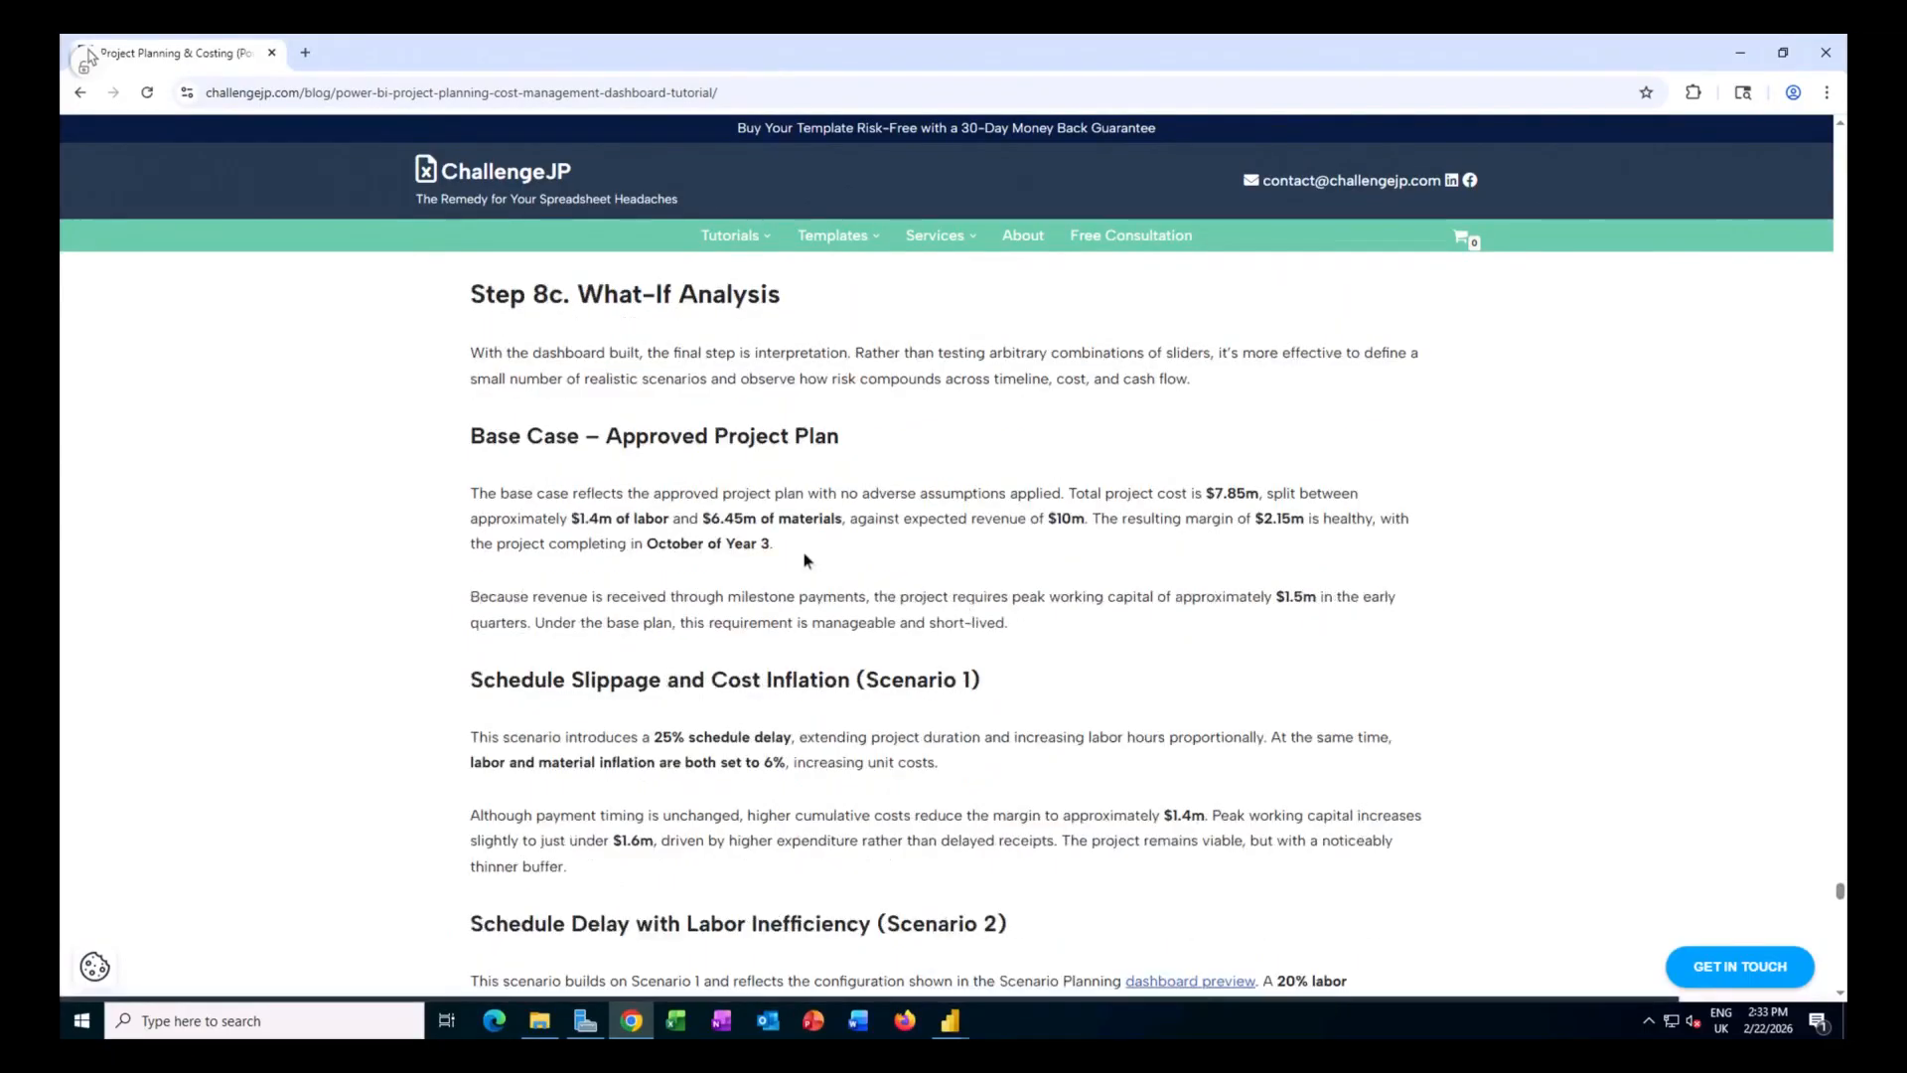
{"action": "scroll", "coordinate": [875, 604], "scroll_direction": "down", "scroll_amount": 2}
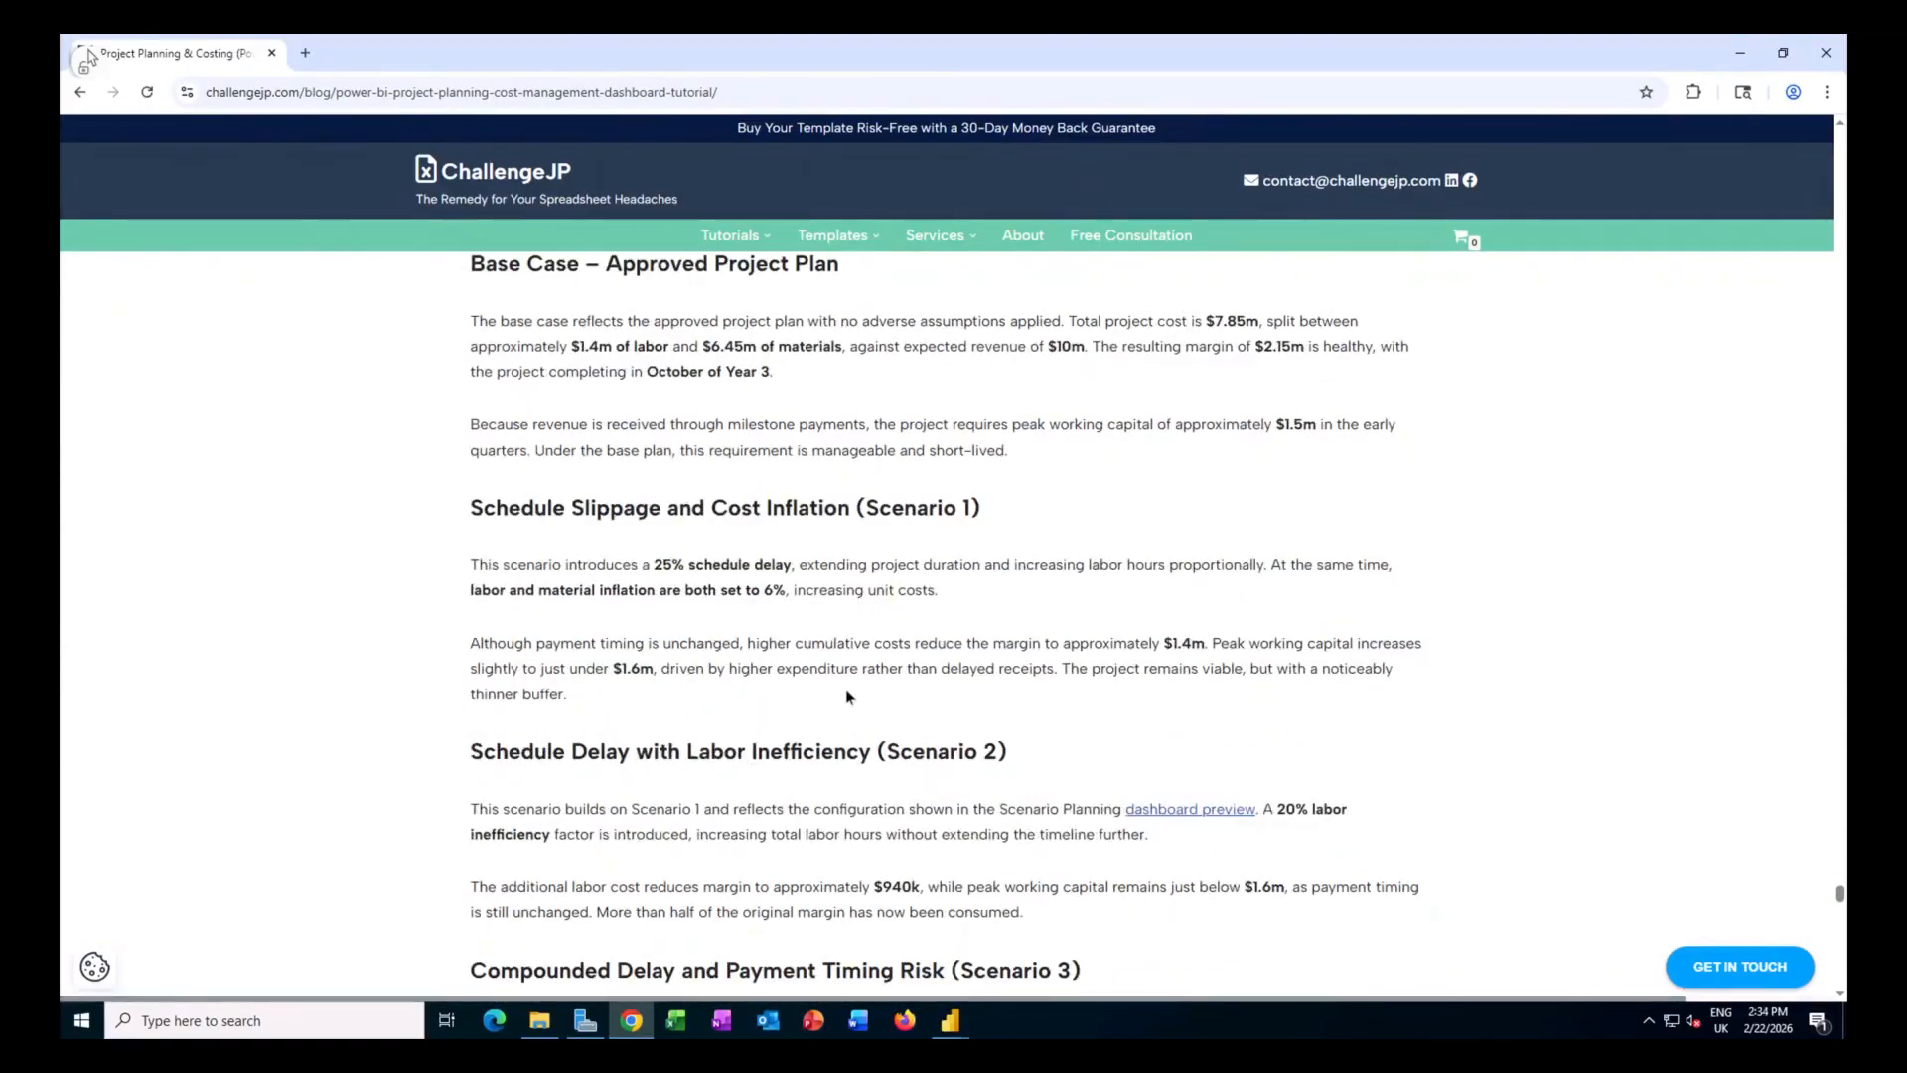
{"action": "scroll", "coordinate": [849, 695], "scroll_direction": "down", "scroll_amount": 1}
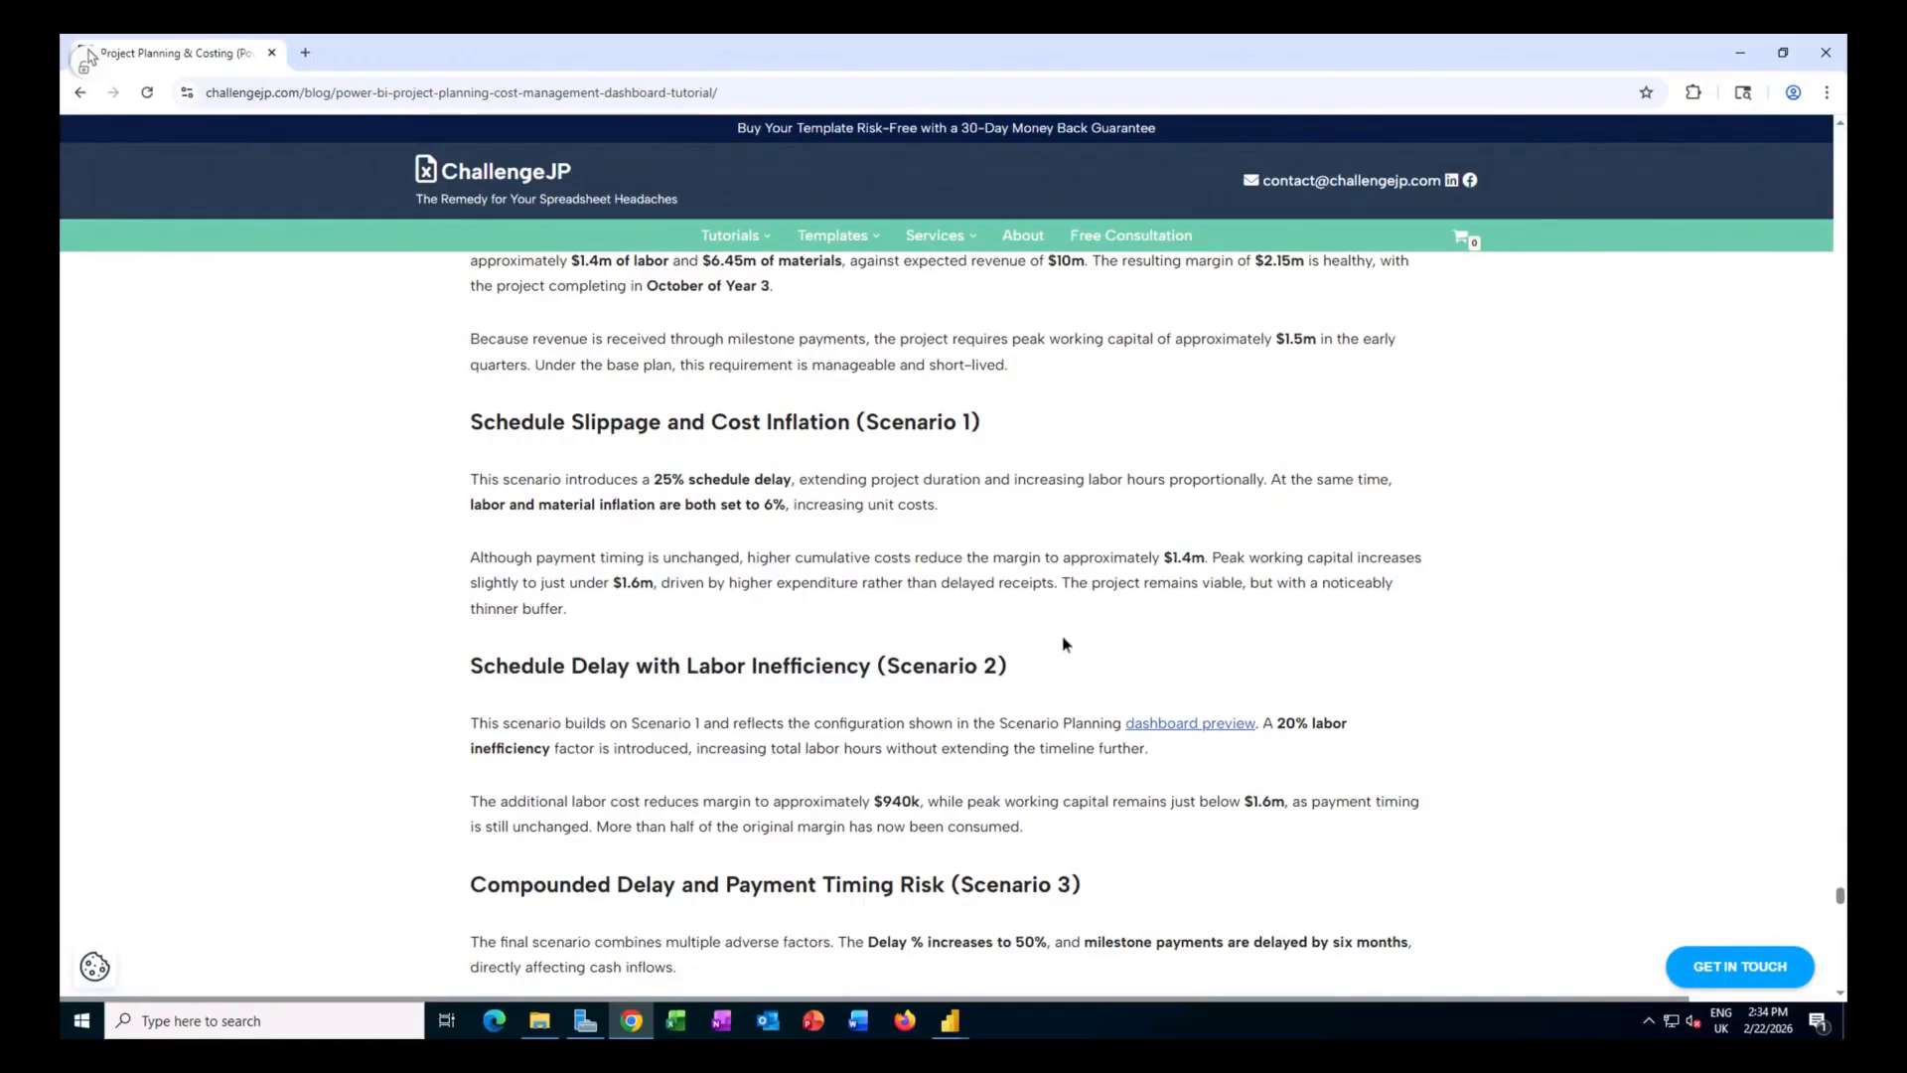
{"action": "scroll", "coordinate": [1023, 636], "scroll_direction": "down", "scroll_amount": 2}
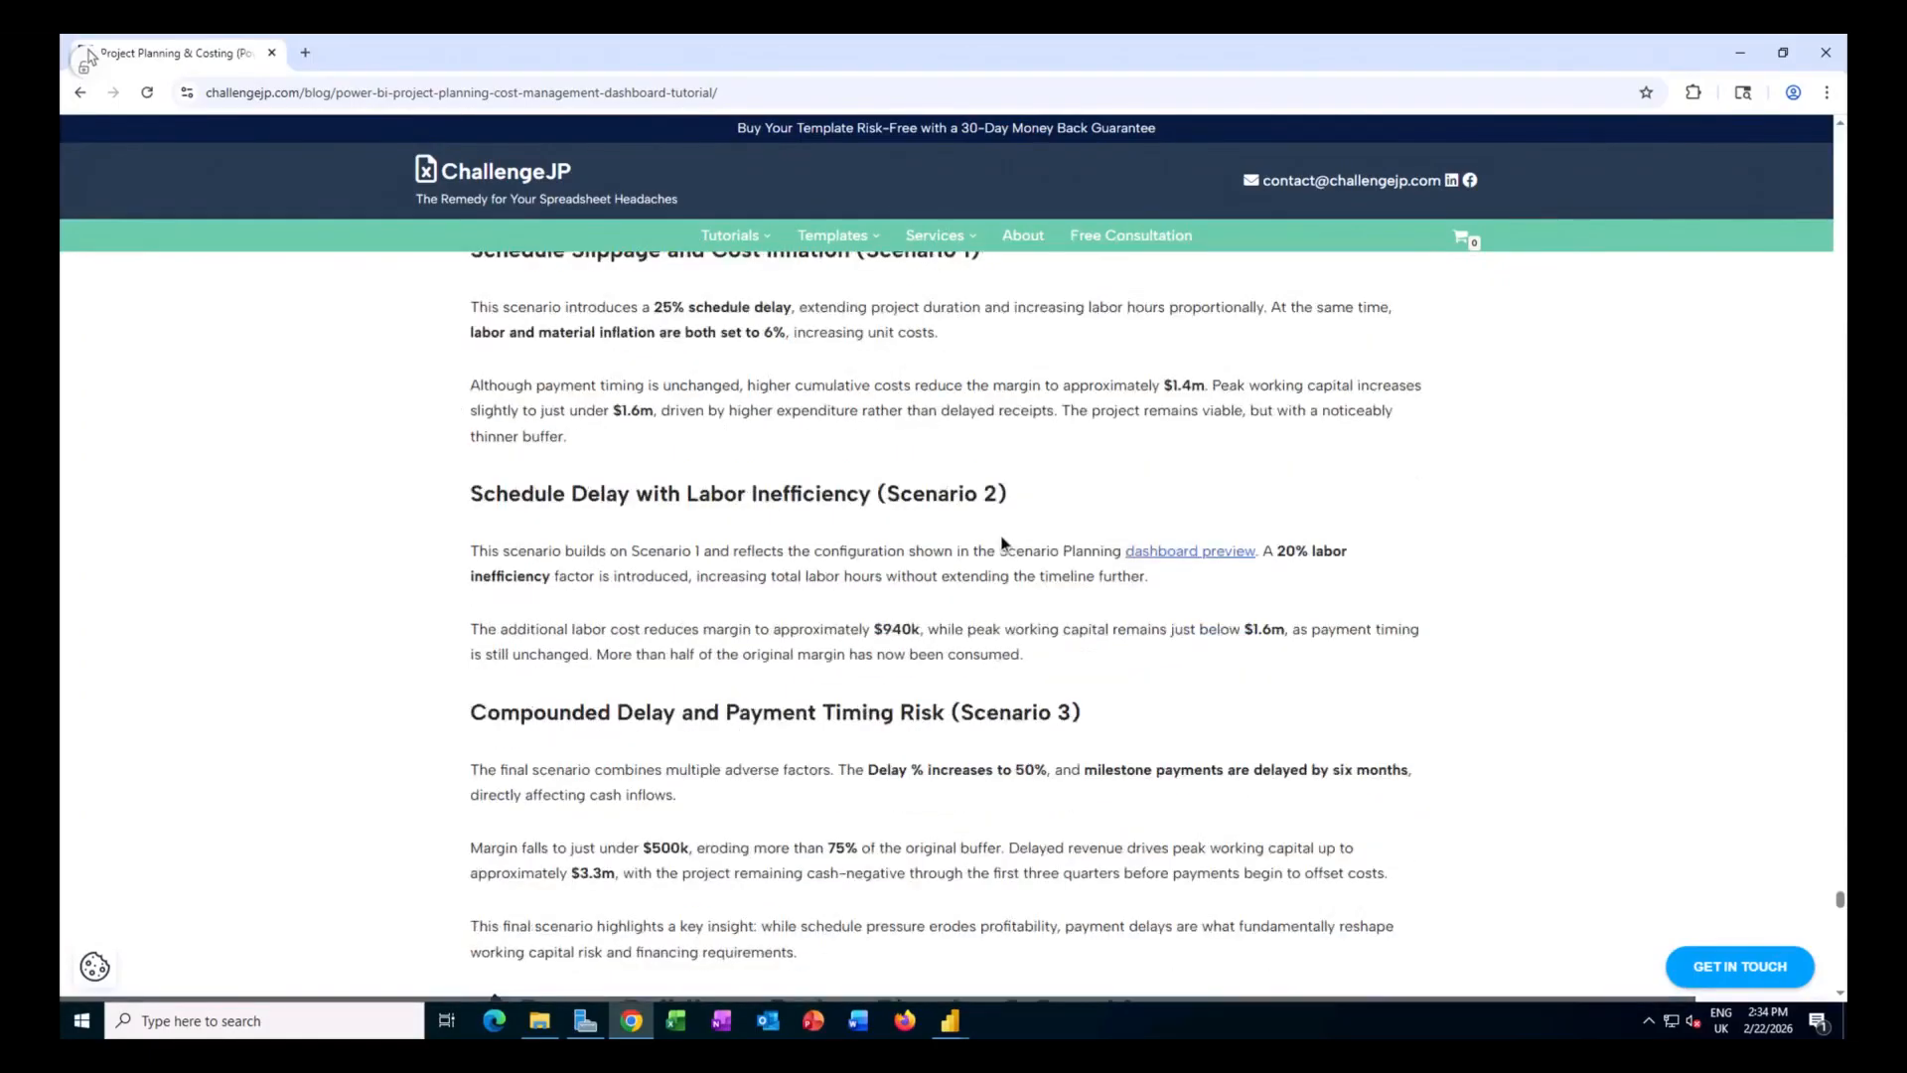
Skim the tutorial's recap of the build steps and go to the embedded interactive dashboard preview.
{"action": "scroll", "coordinate": [1002, 544], "scroll_direction": "down", "scroll_amount": 8}
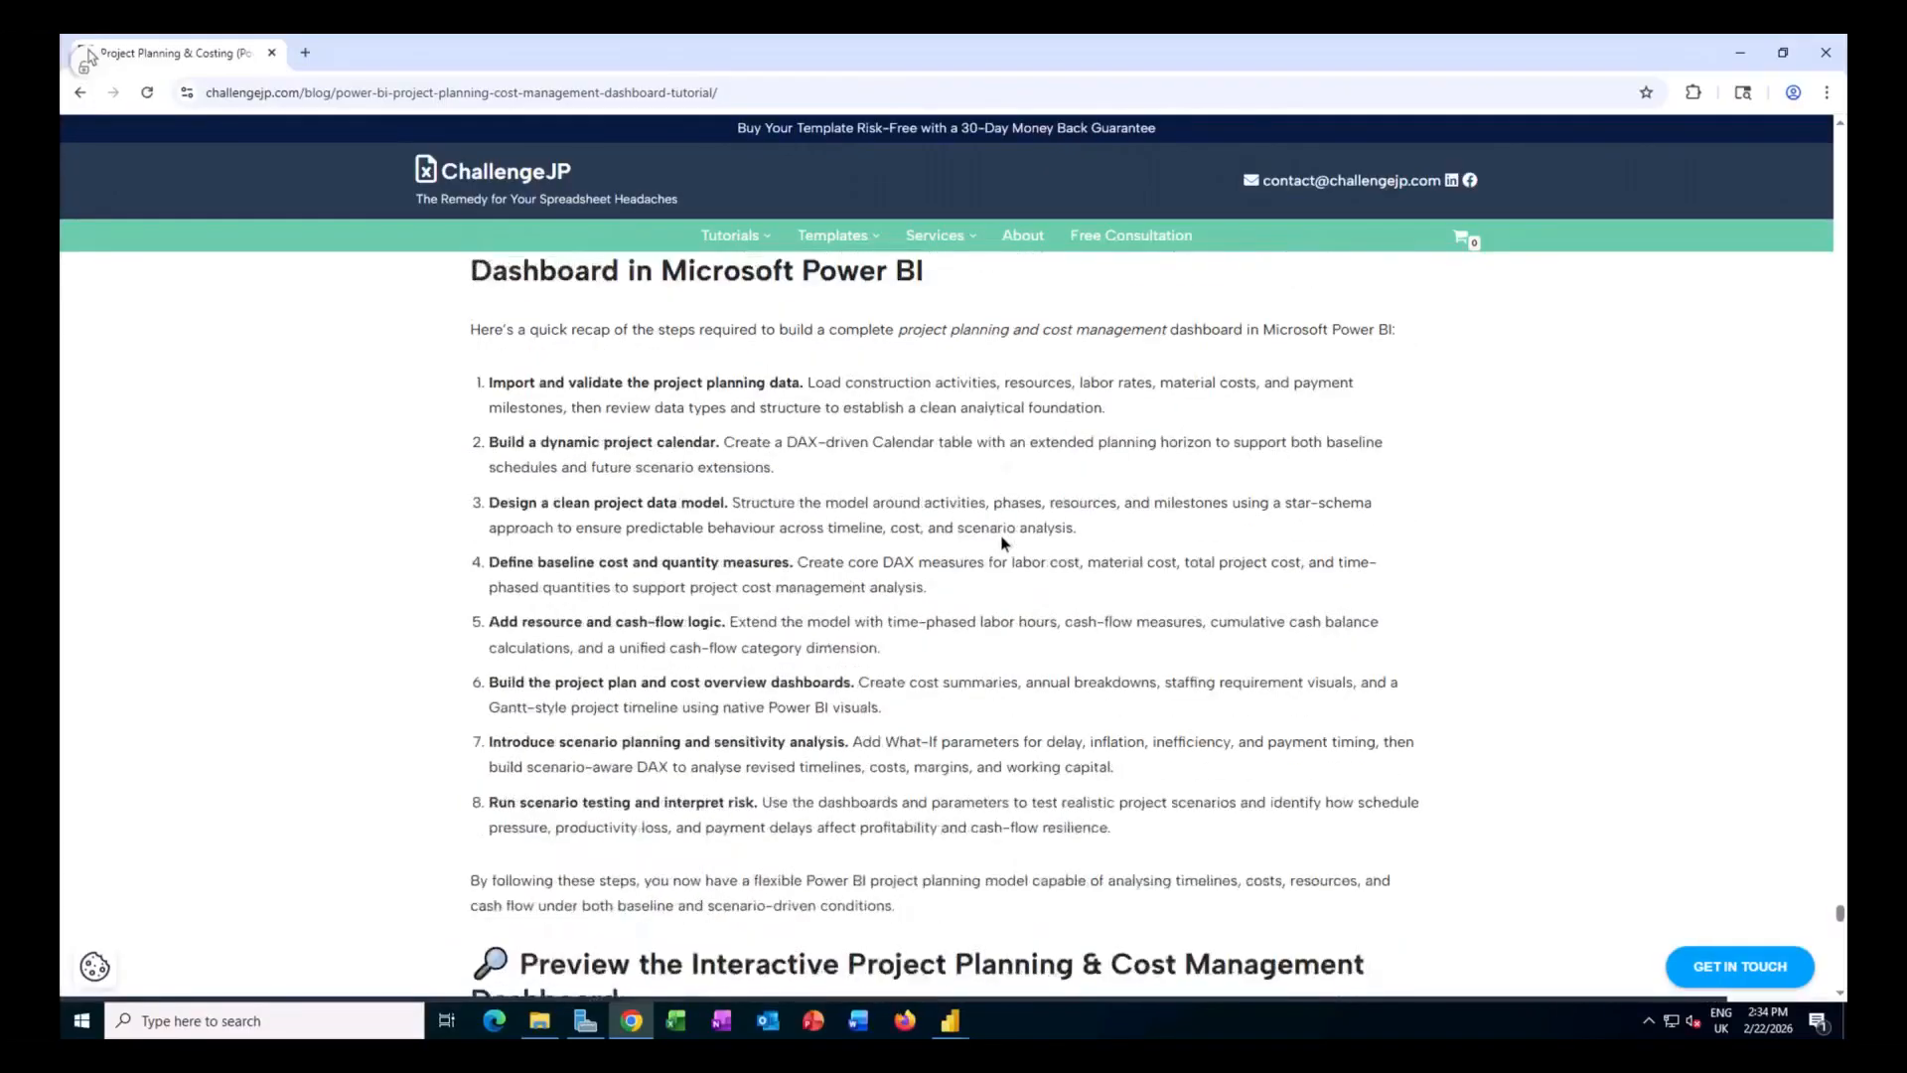
{"action": "scroll", "coordinate": [1002, 543], "scroll_direction": "down", "scroll_amount": 5}
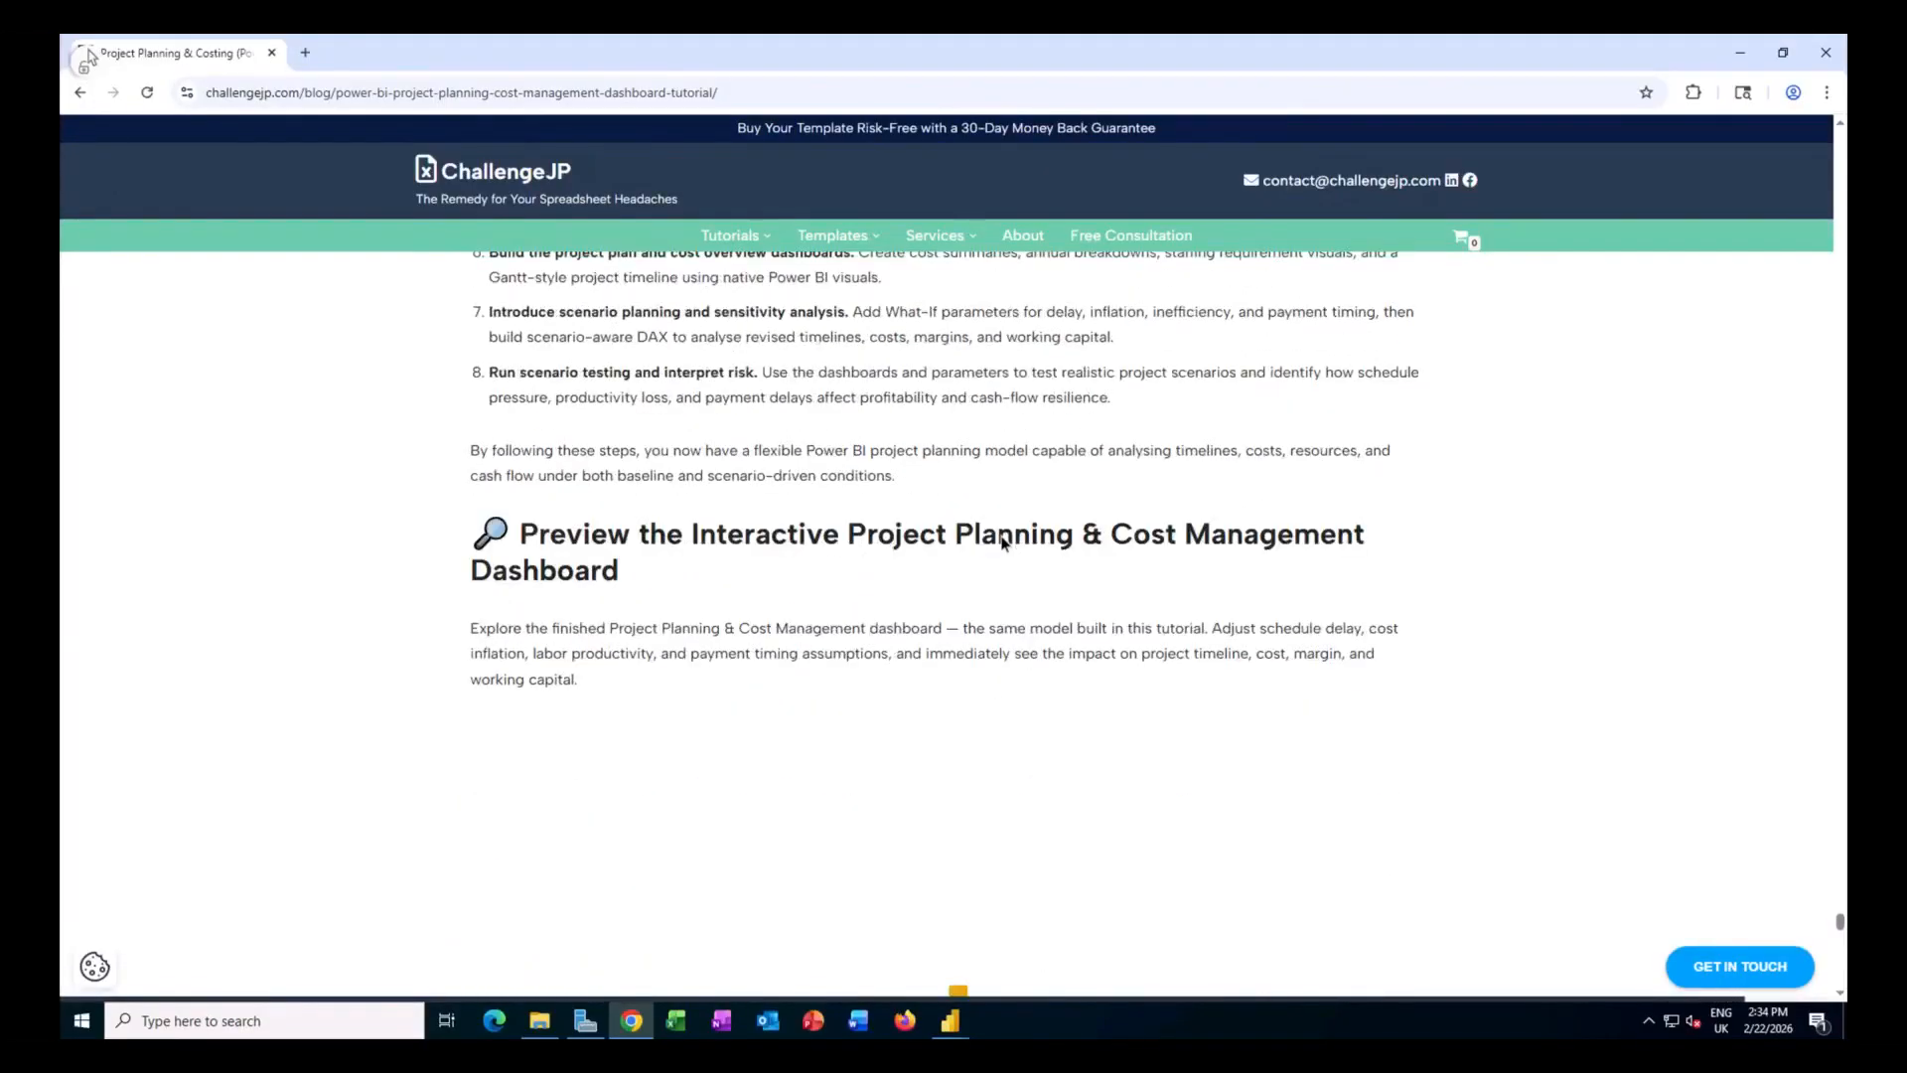
{"action": "scroll", "coordinate": [1002, 544], "scroll_direction": "down", "scroll_amount": 2}
{"action": "scroll", "coordinate": [1001, 543], "scroll_direction": "down", "scroll_amount": 1}
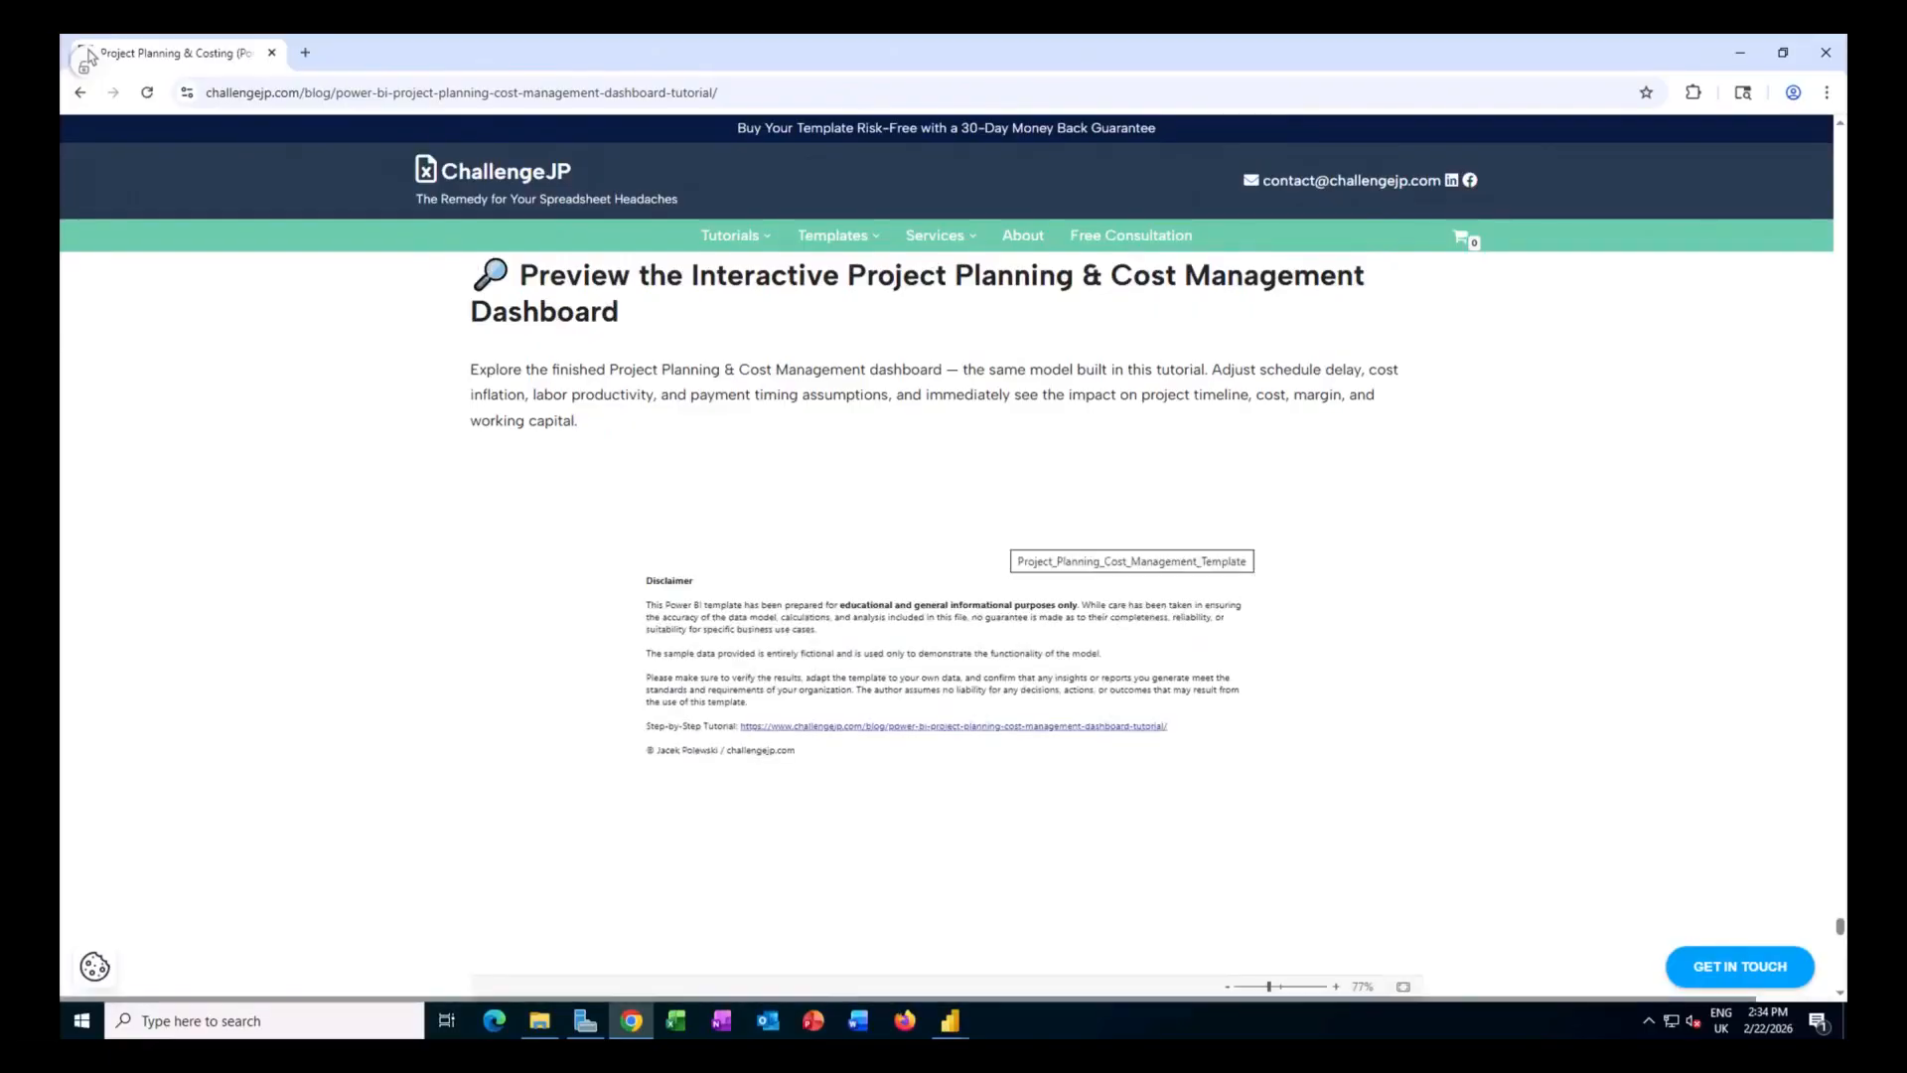
Page through the embedded dashboard preview from the Disclaimer to the Revised Project Timeline on page 6.
{"action": "left_click", "coordinate": [1840, 994]}
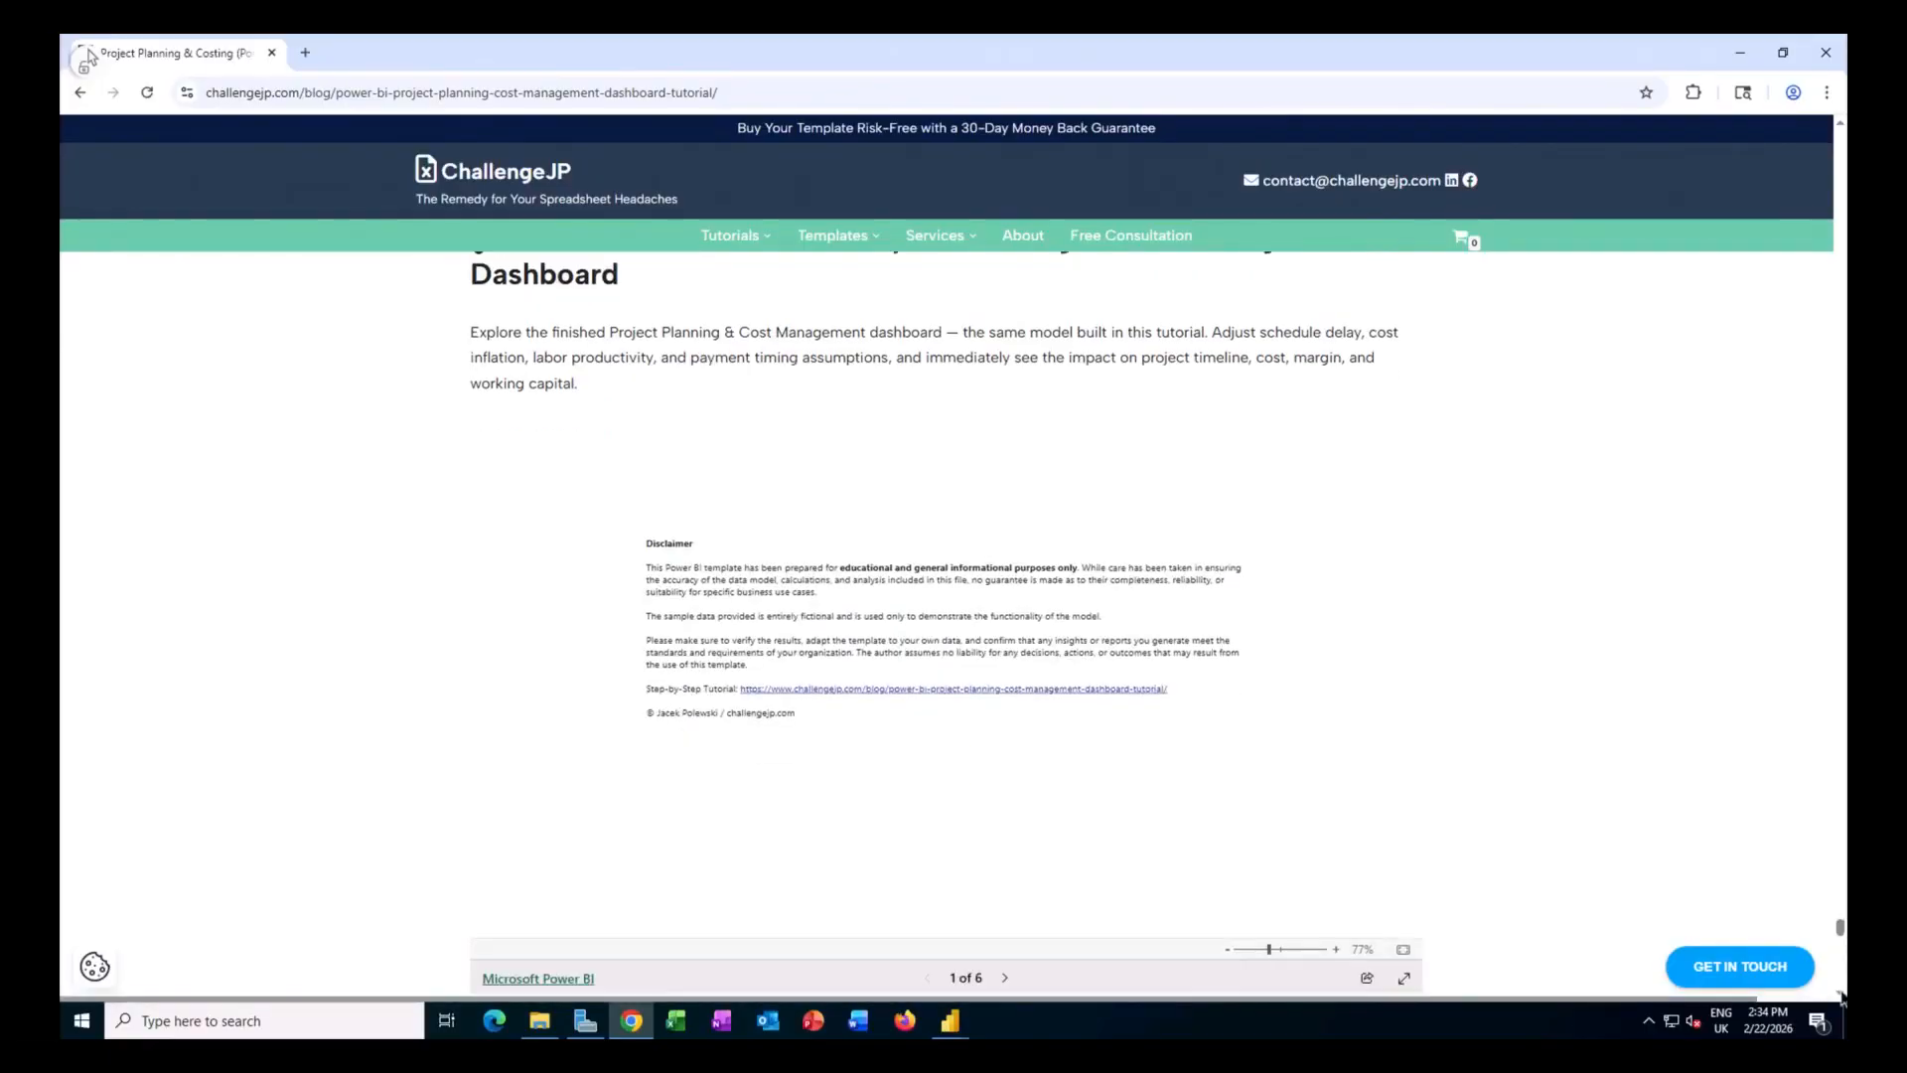
{"action": "left_click", "coordinate": [1007, 977]}
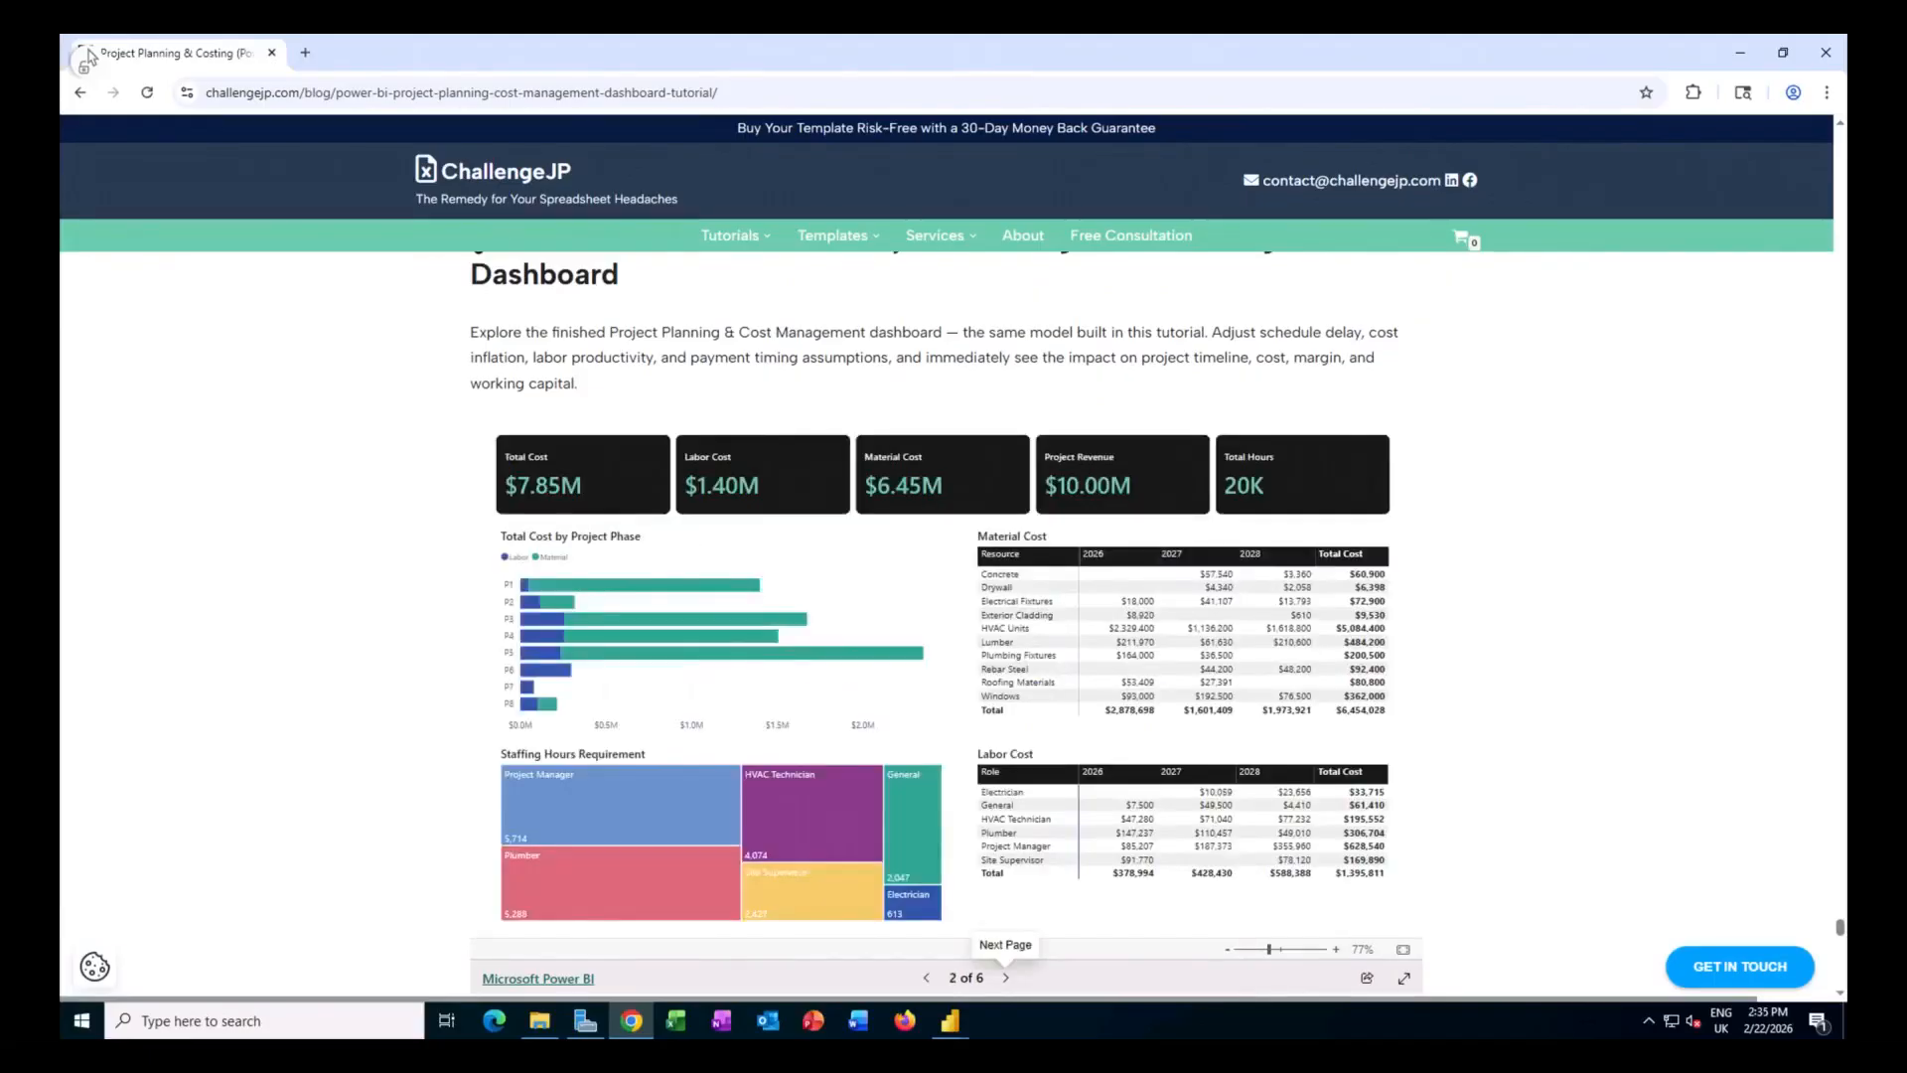
{"action": "left_click", "coordinate": [1005, 980]}
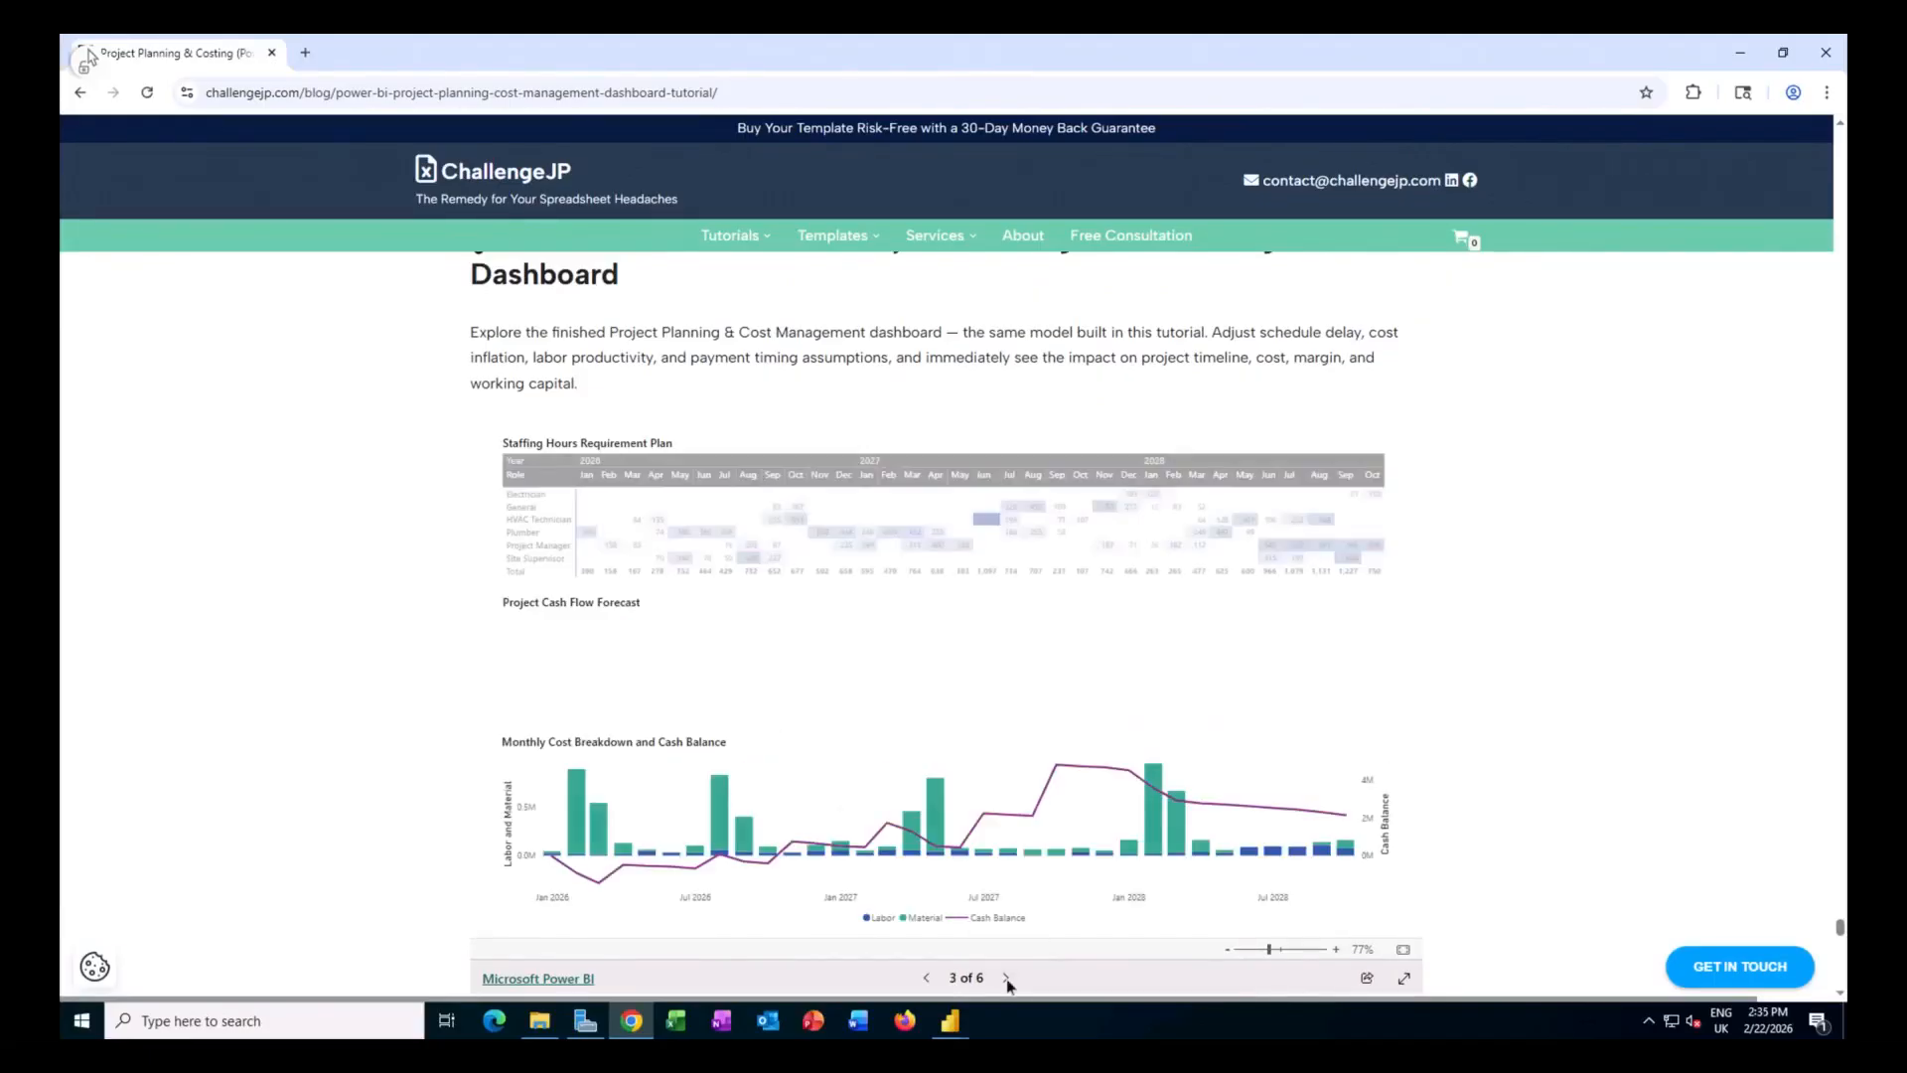
{"action": "left_click", "coordinate": [1006, 979]}
{"action": "left_click", "coordinate": [1005, 980]}
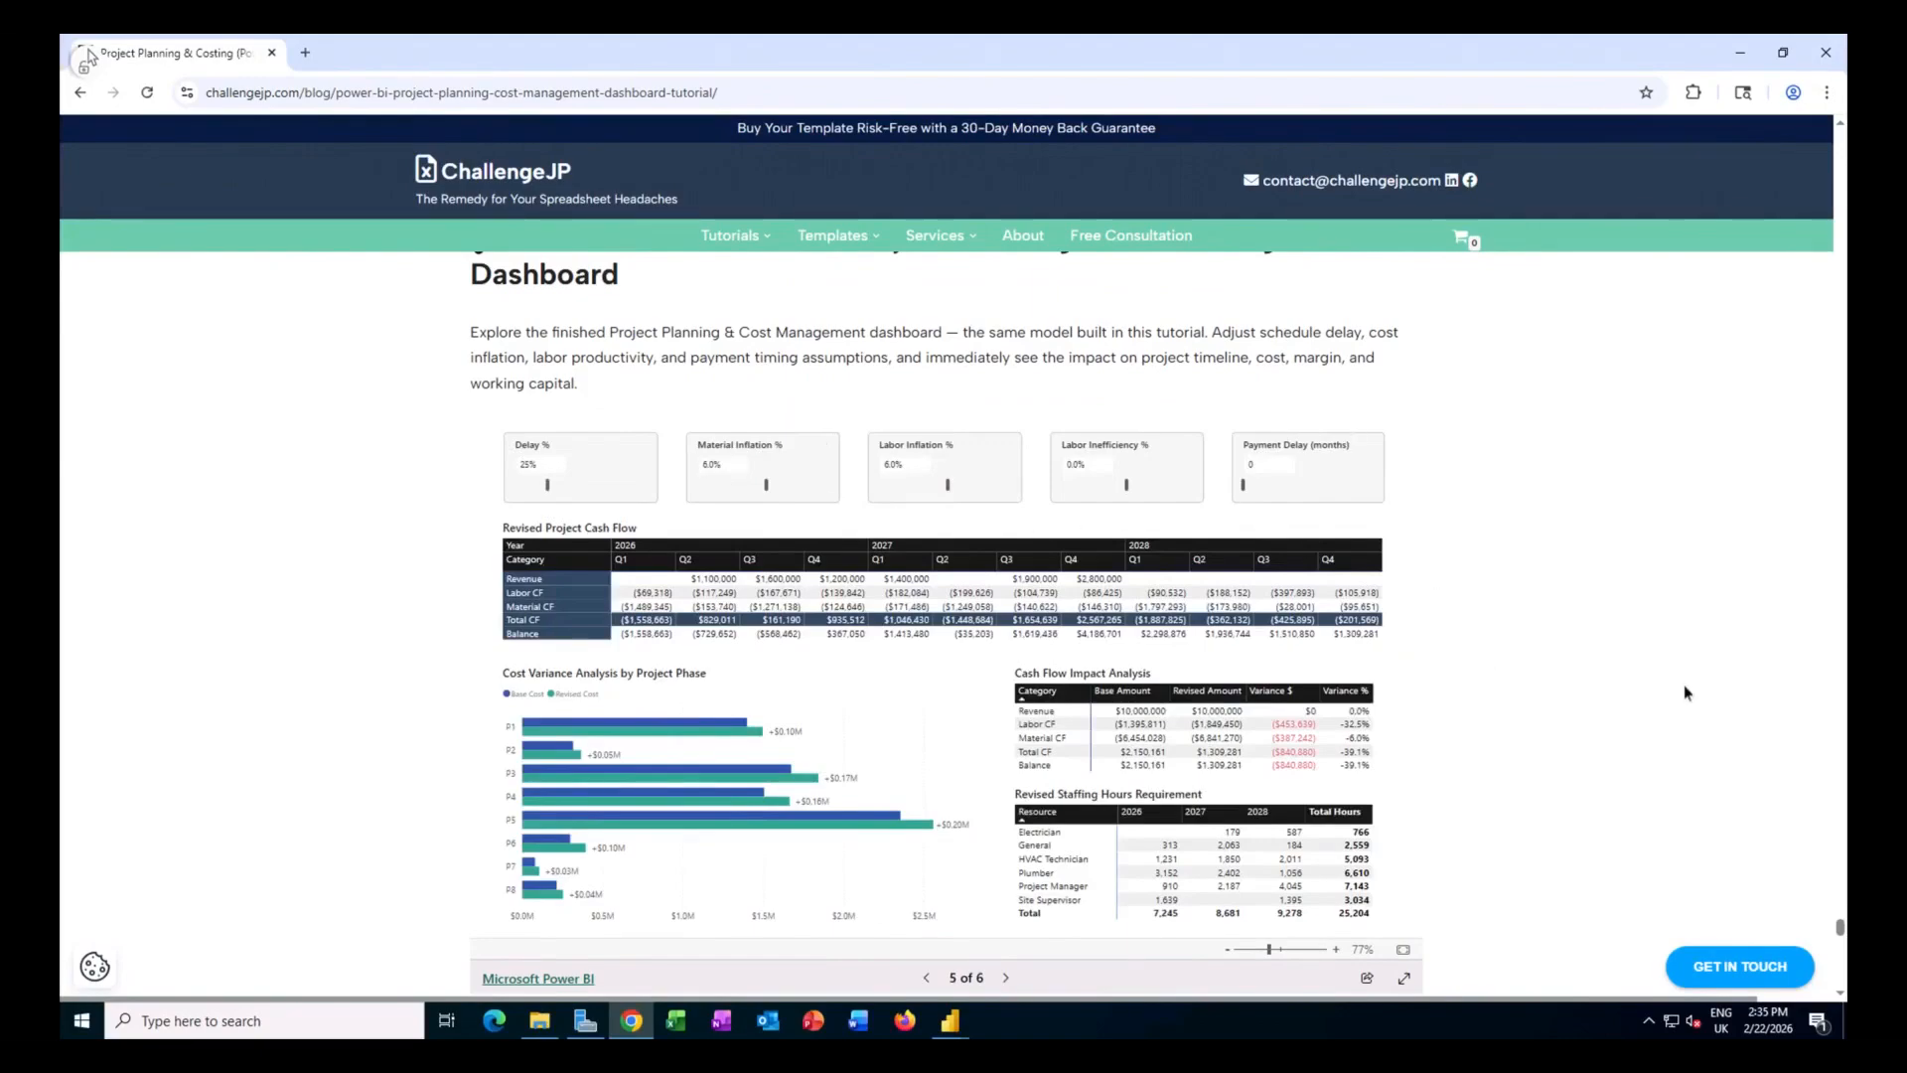
{"action": "left_click", "coordinate": [1006, 979]}
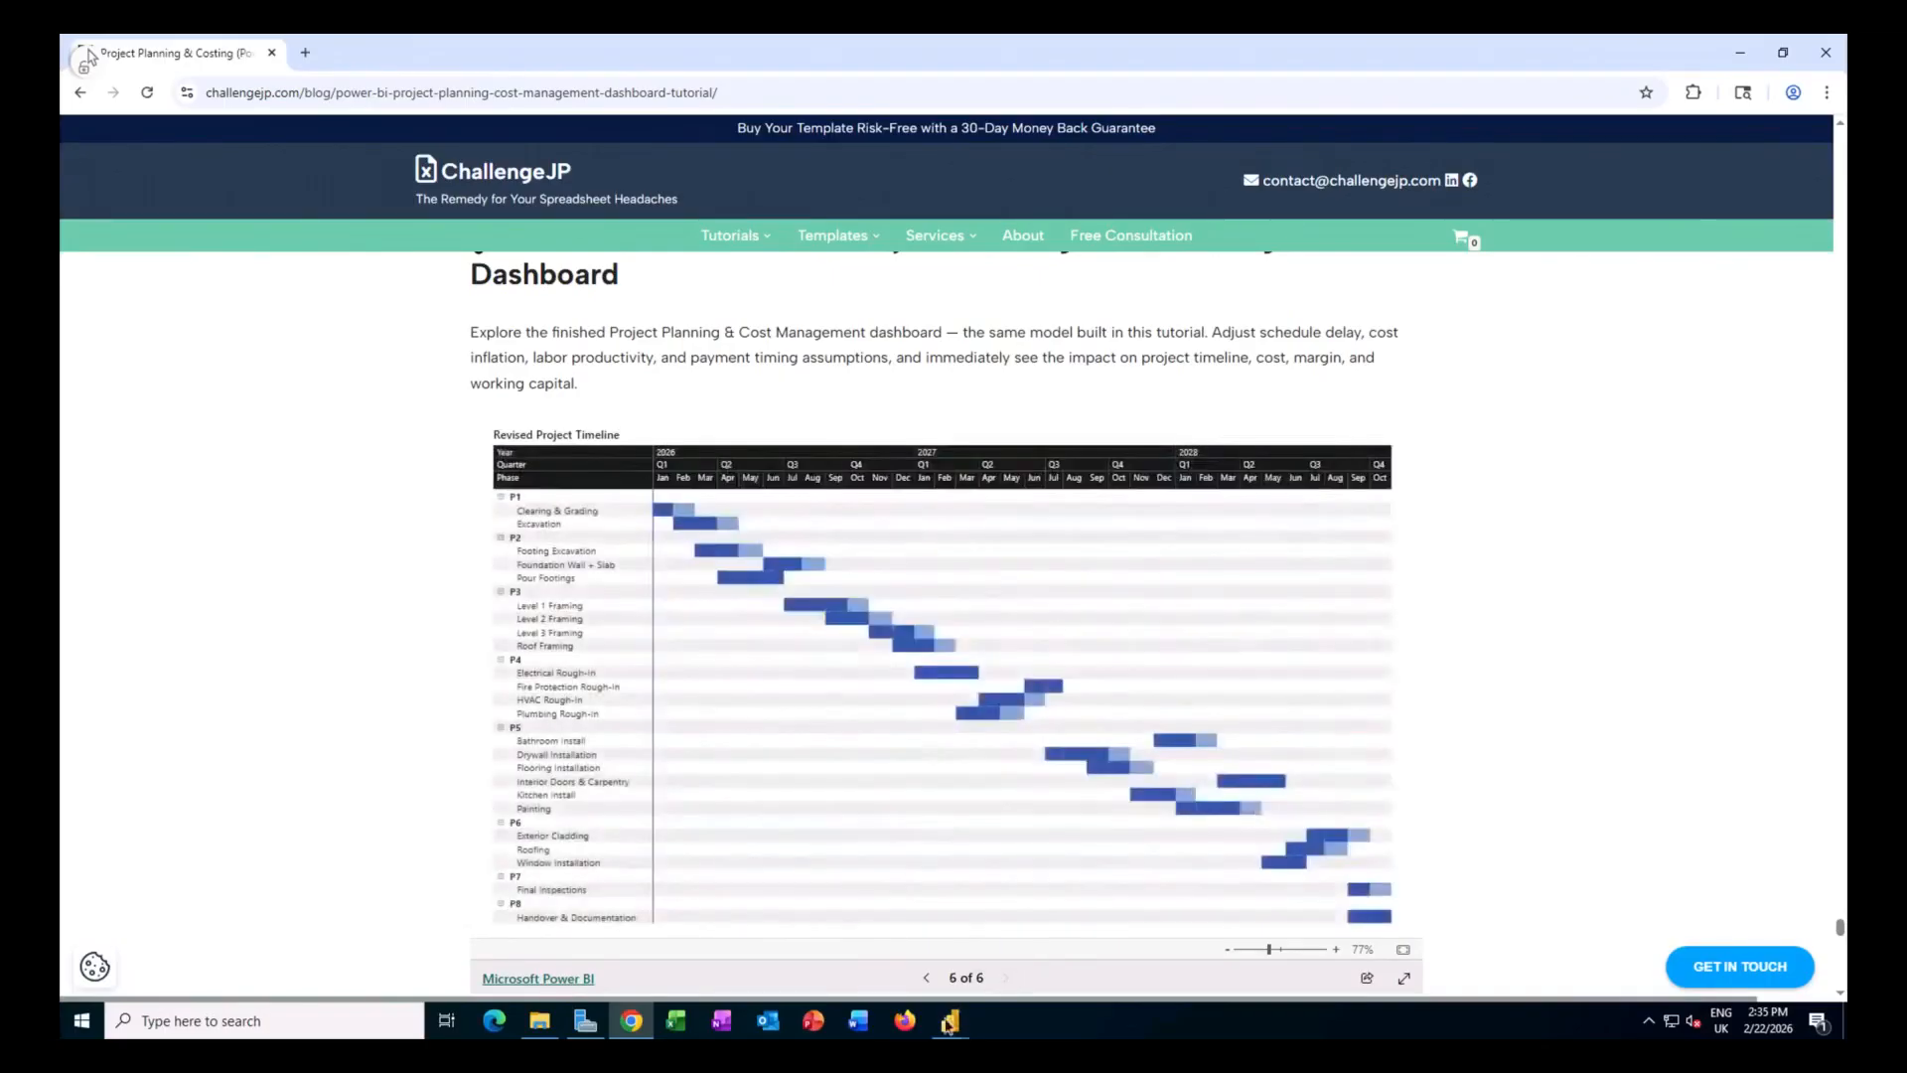
Return to the cost management template in Power BI and check the Delay % slicer's page sync settings against the Revised Timeline page.
{"action": "mouse_move", "coordinate": [949, 1025]}
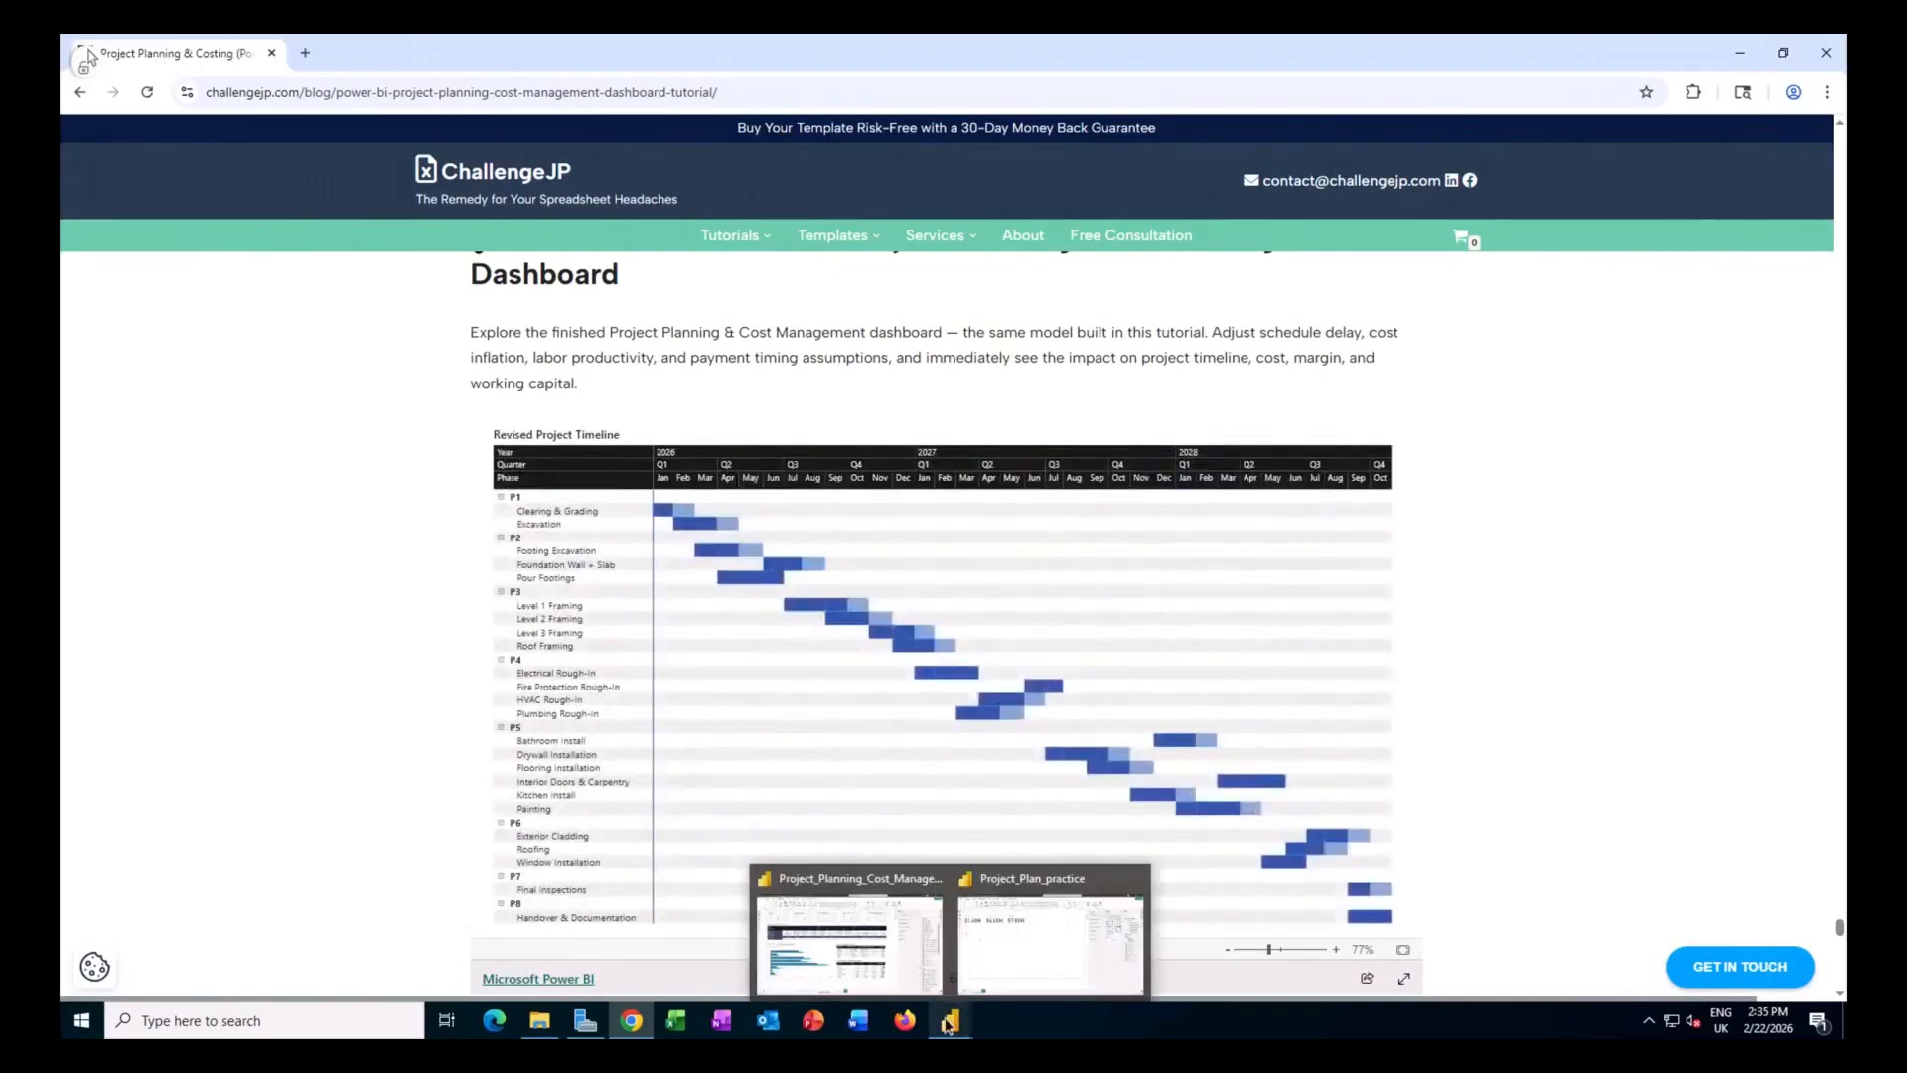
{"action": "left_click", "coordinate": [877, 965]}
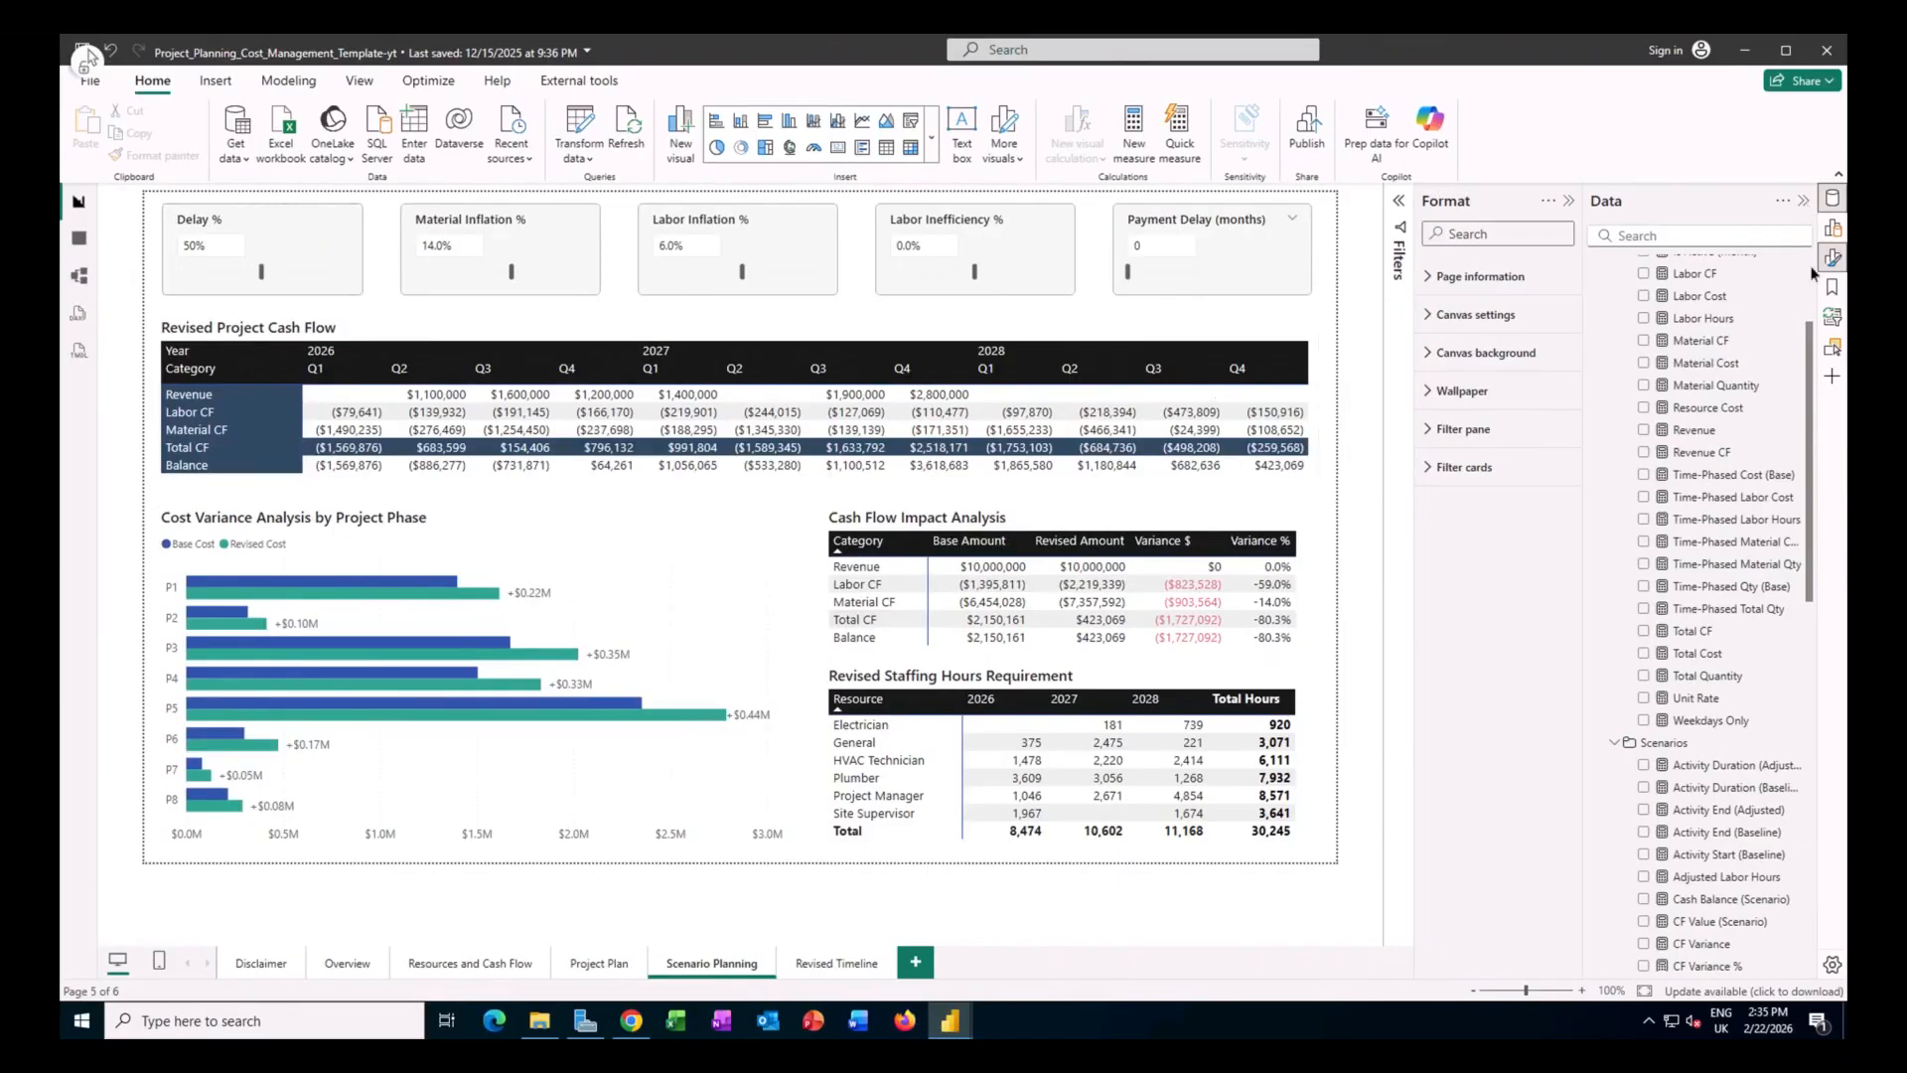
{"action": "left_click", "coordinate": [1570, 203]}
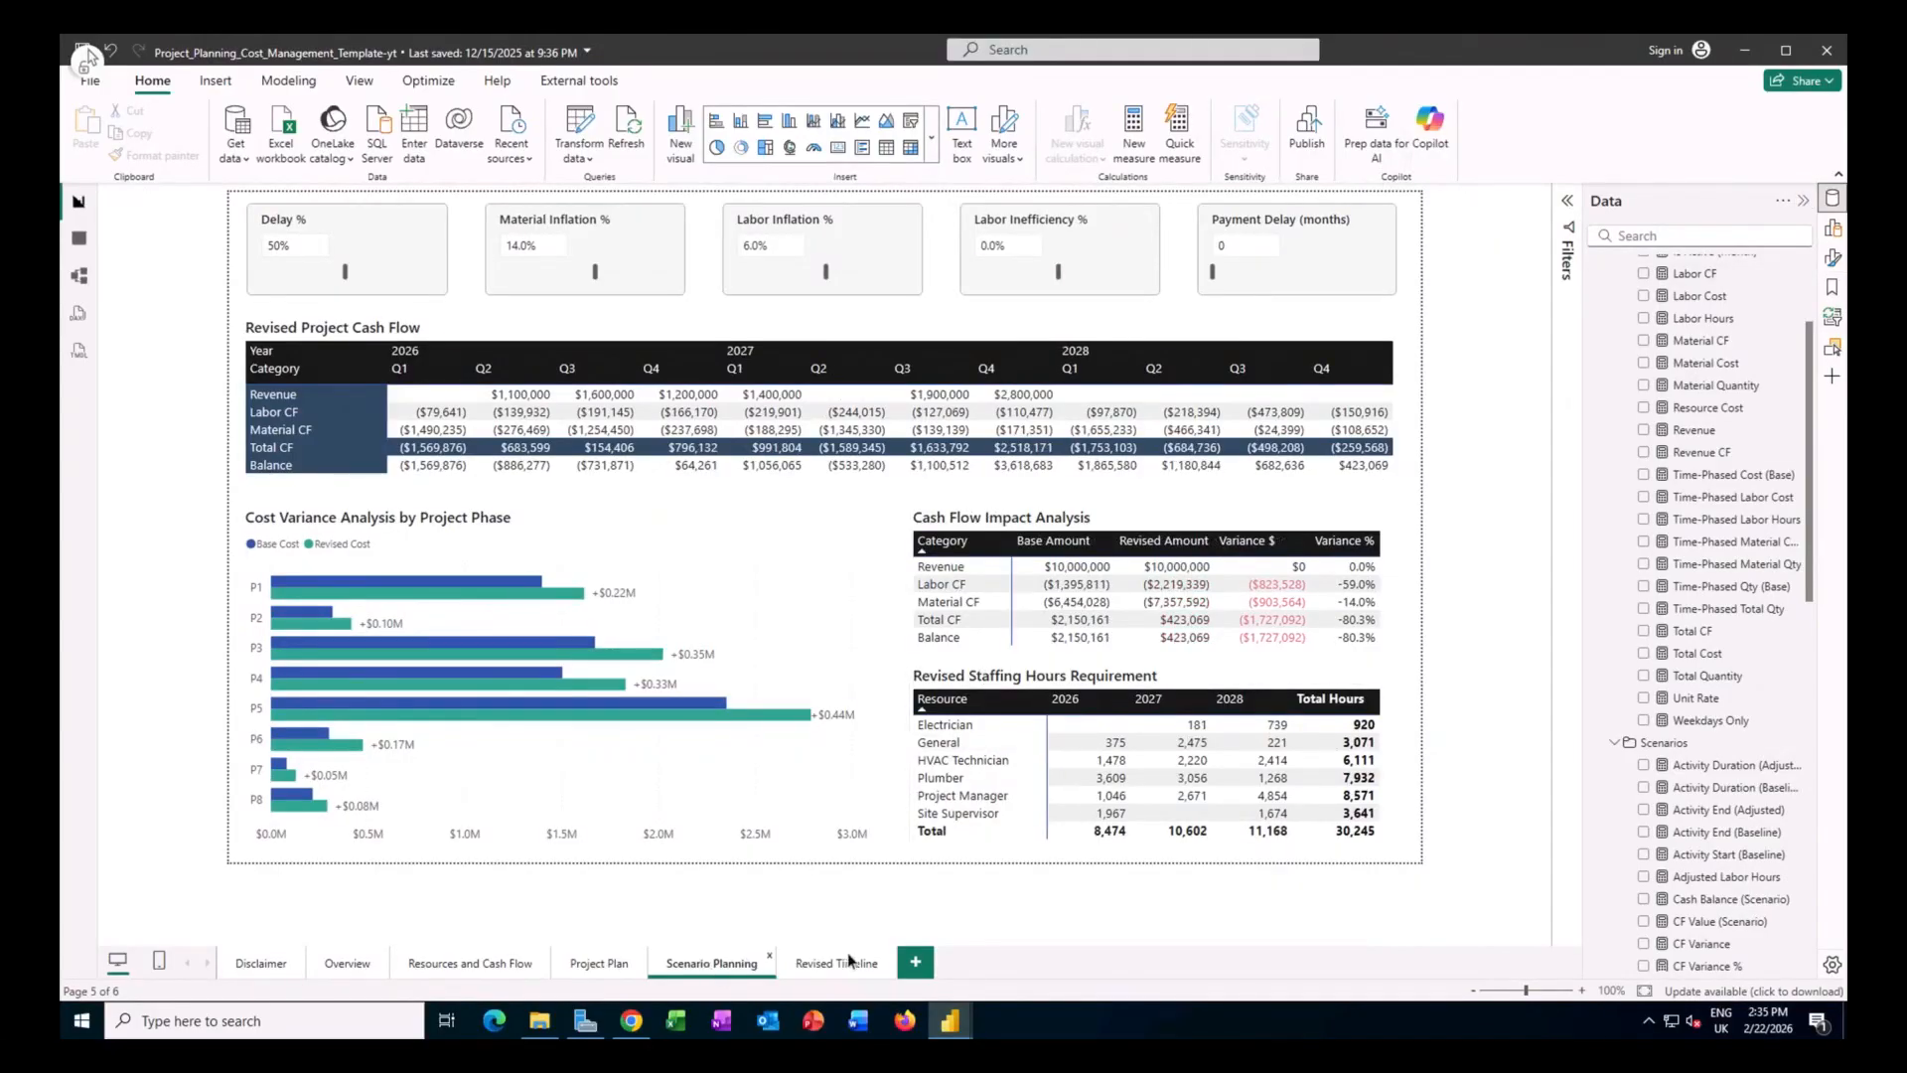
{"action": "left_click", "coordinate": [1833, 318]}
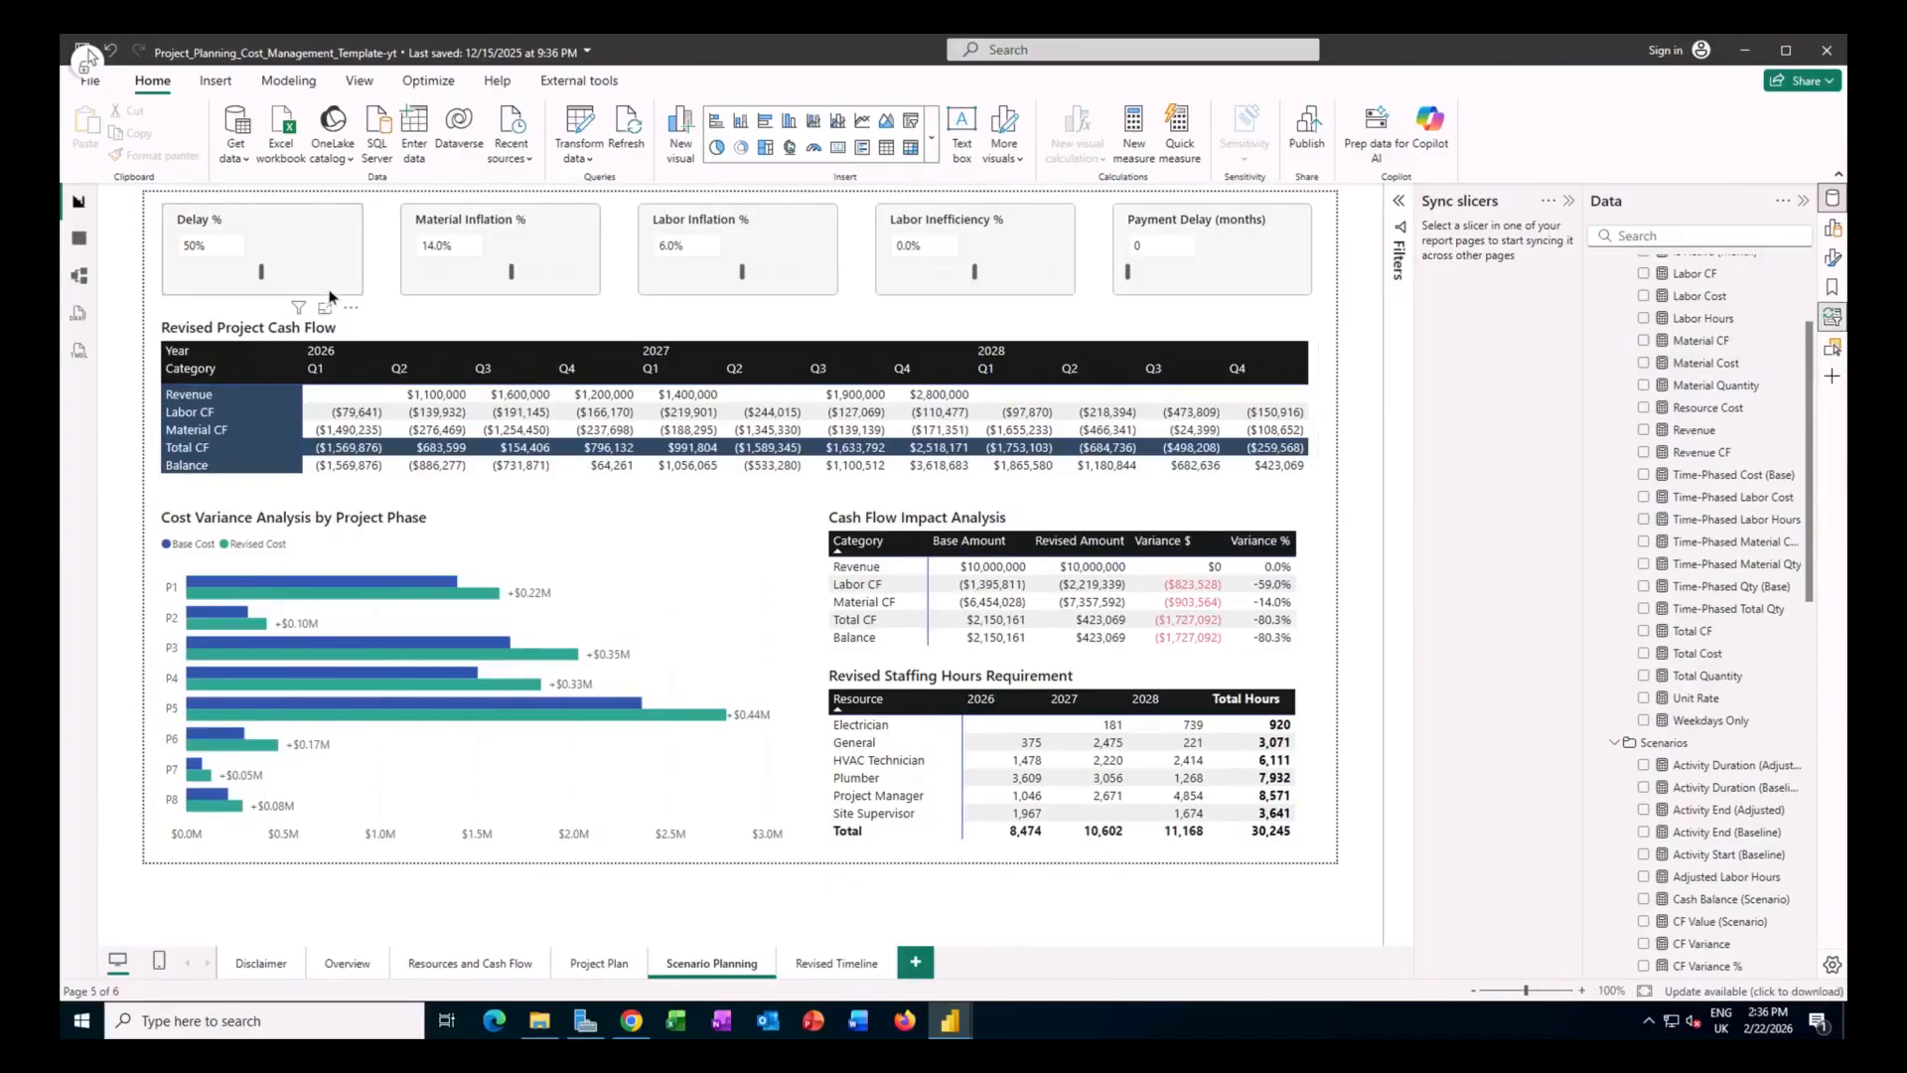
{"action": "left_click", "coordinate": [331, 294]}
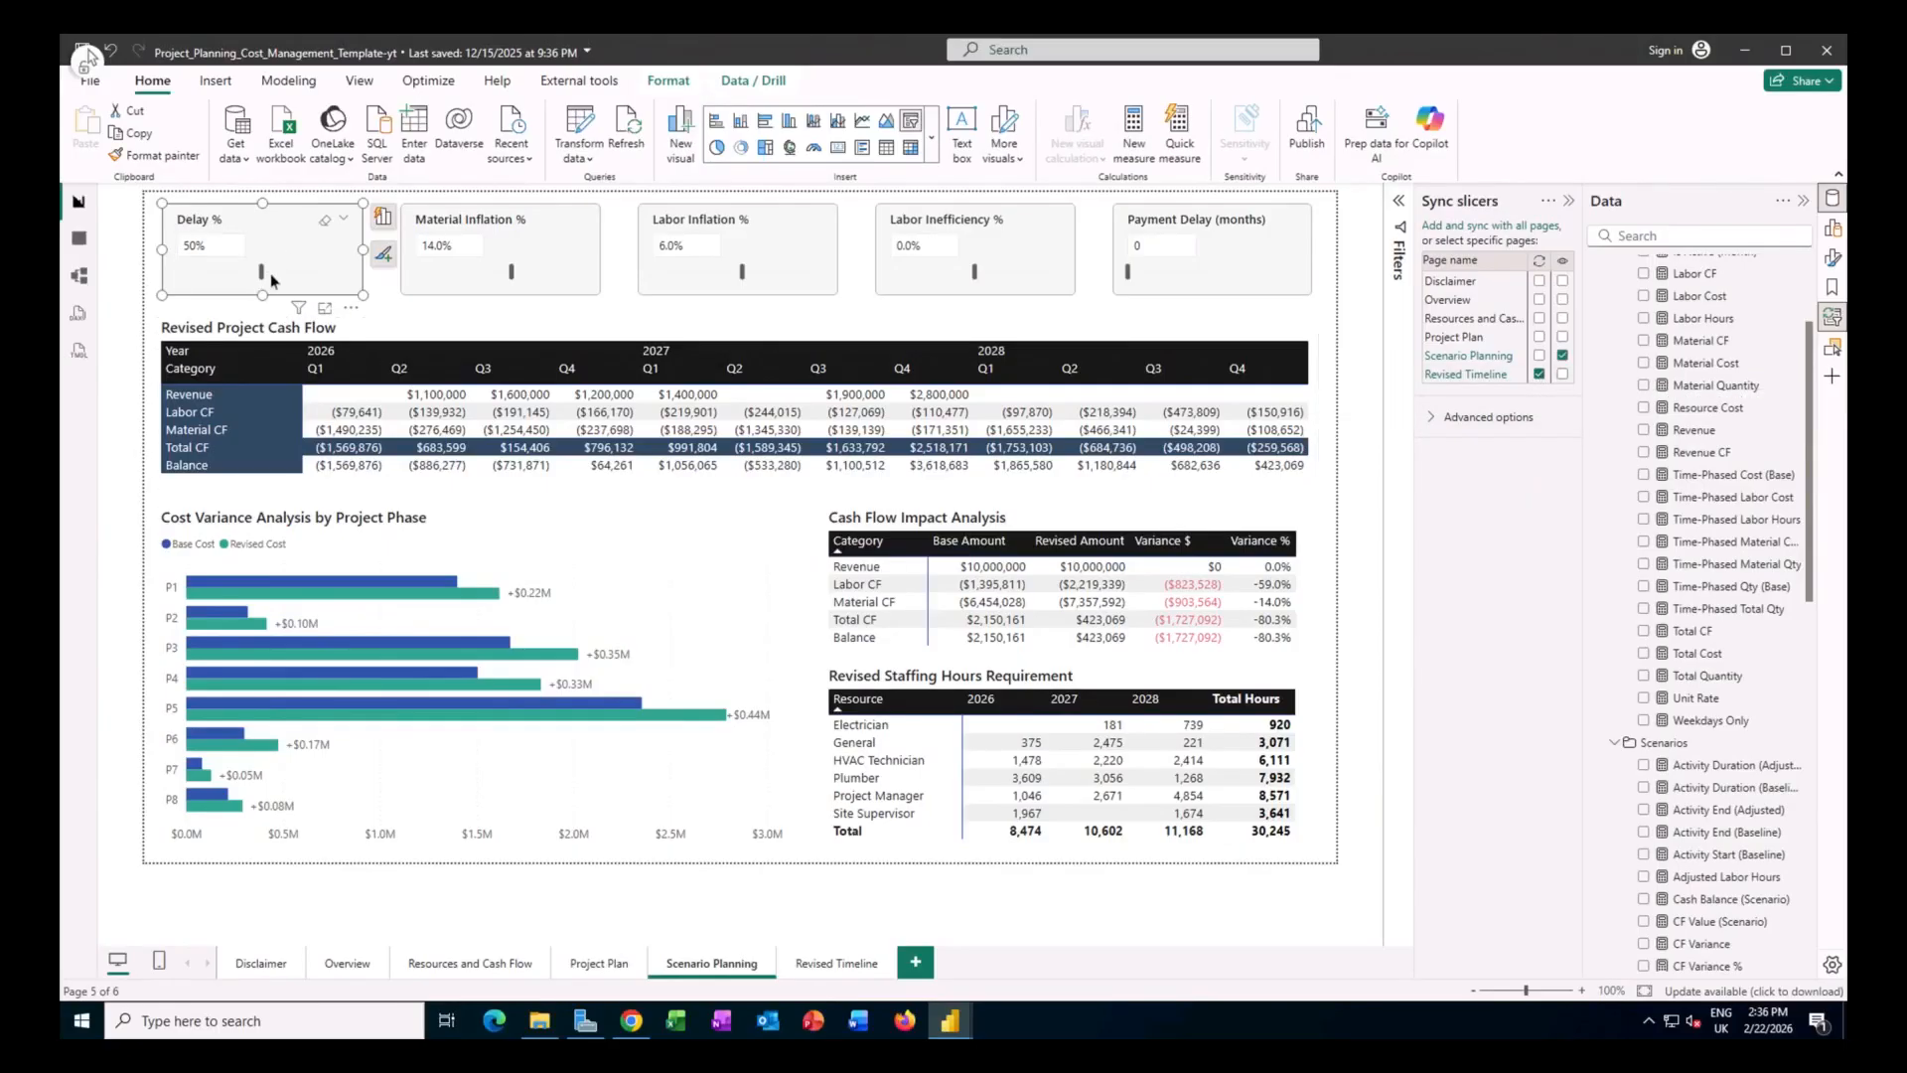
{"action": "left_click", "coordinate": [841, 972]}
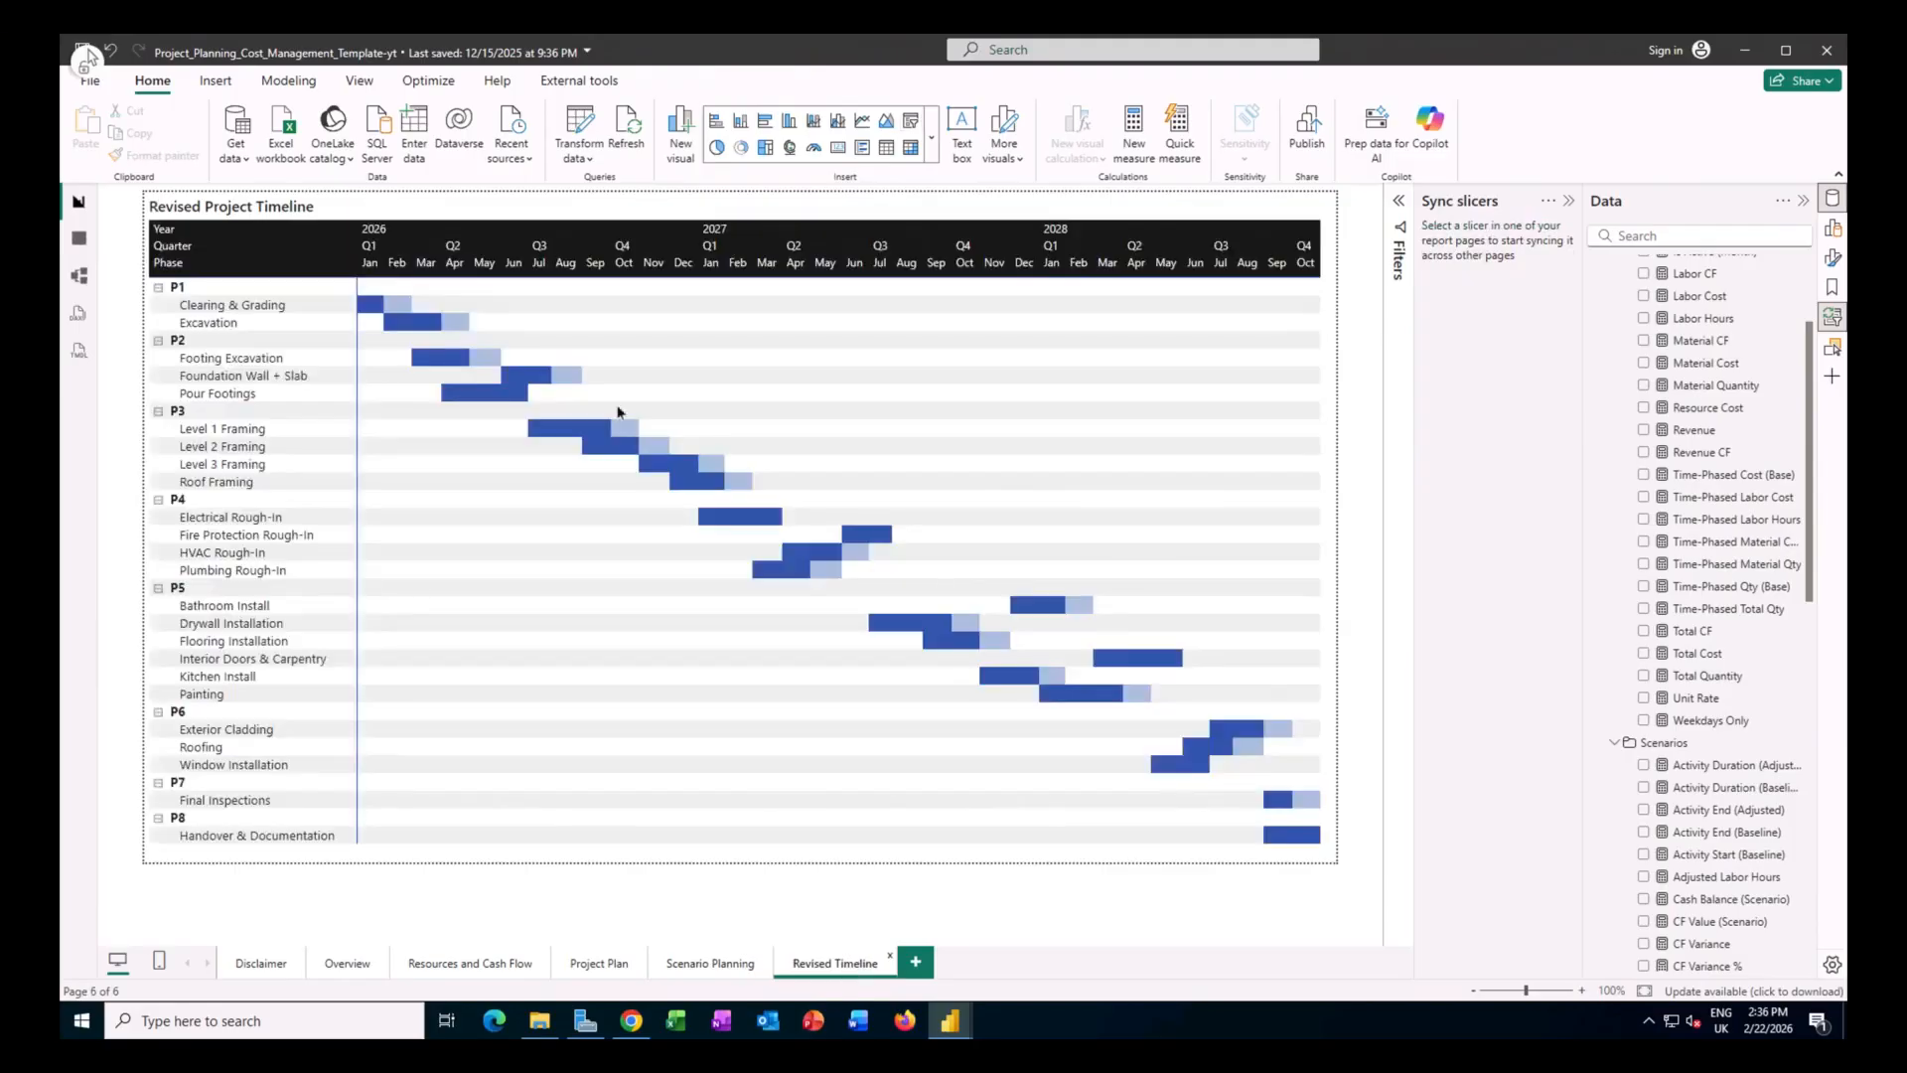
{"action": "left_click", "coordinate": [711, 971]}
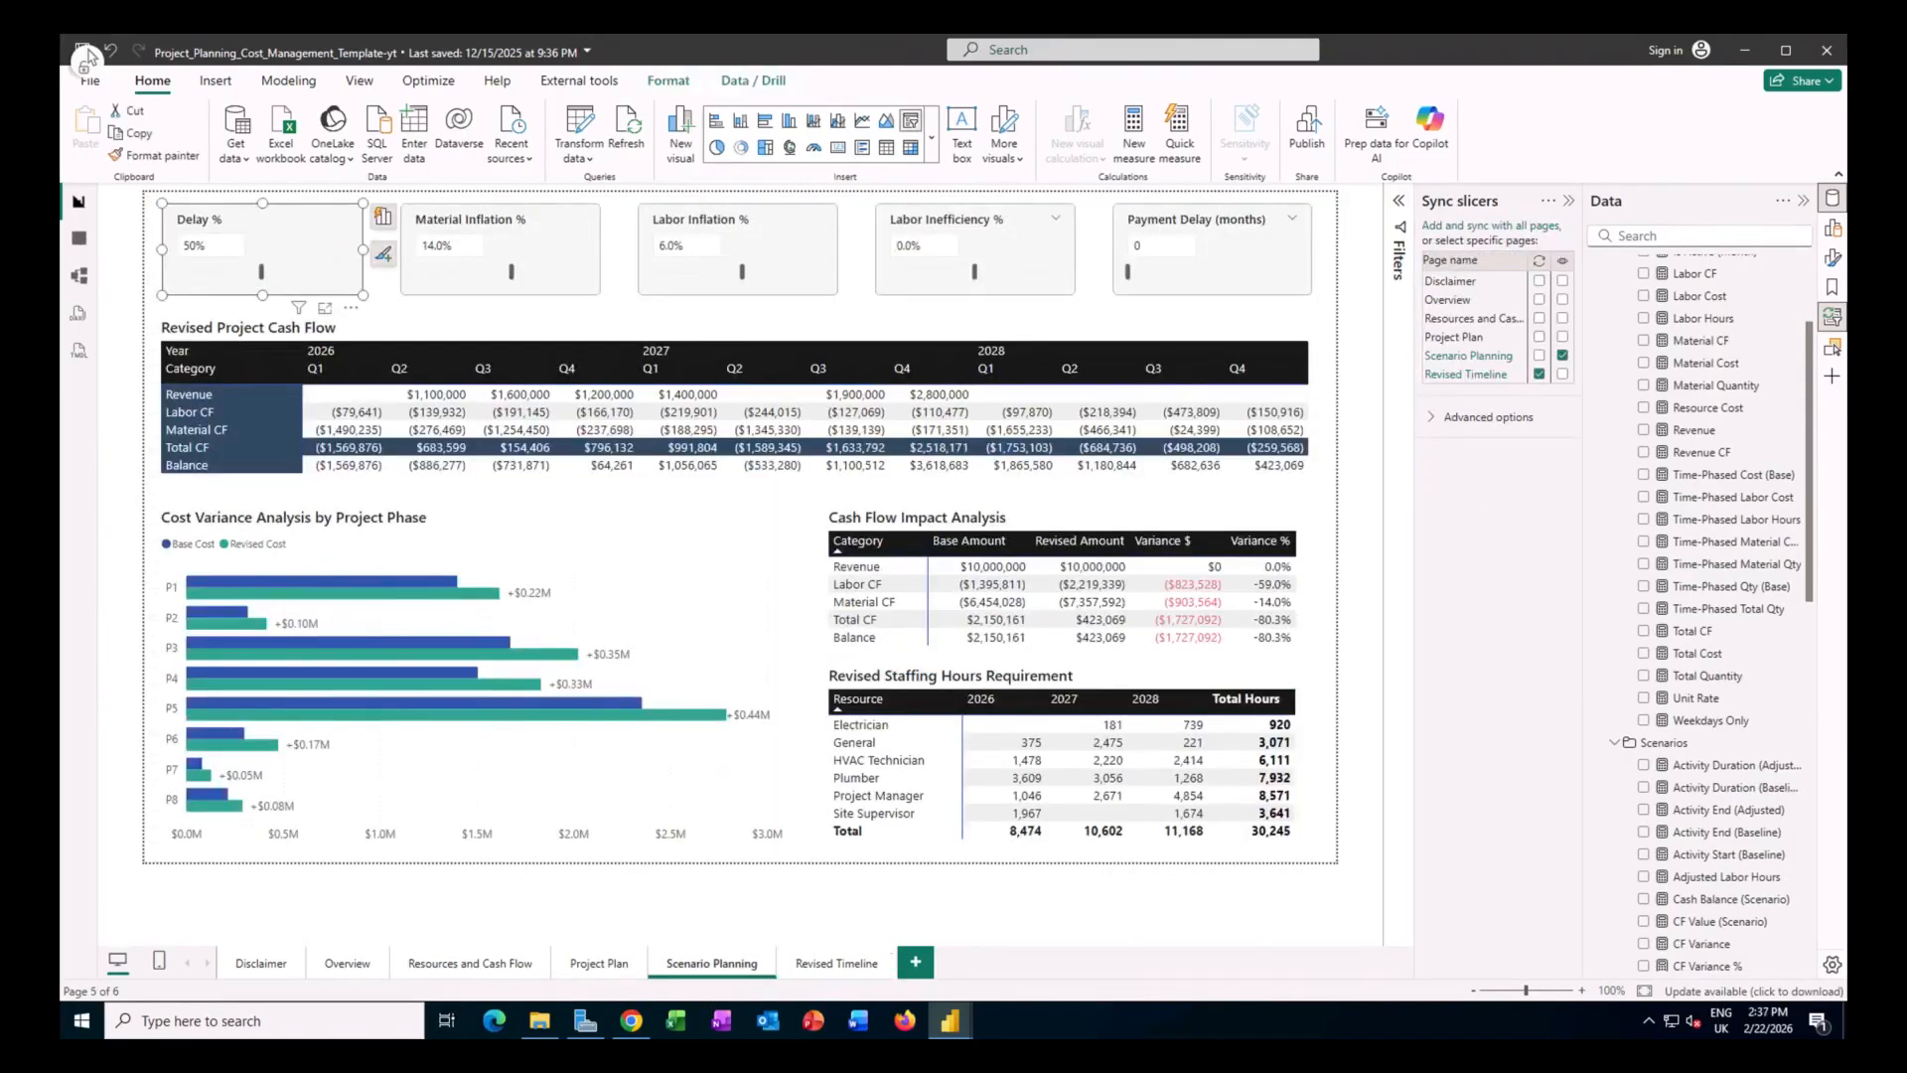